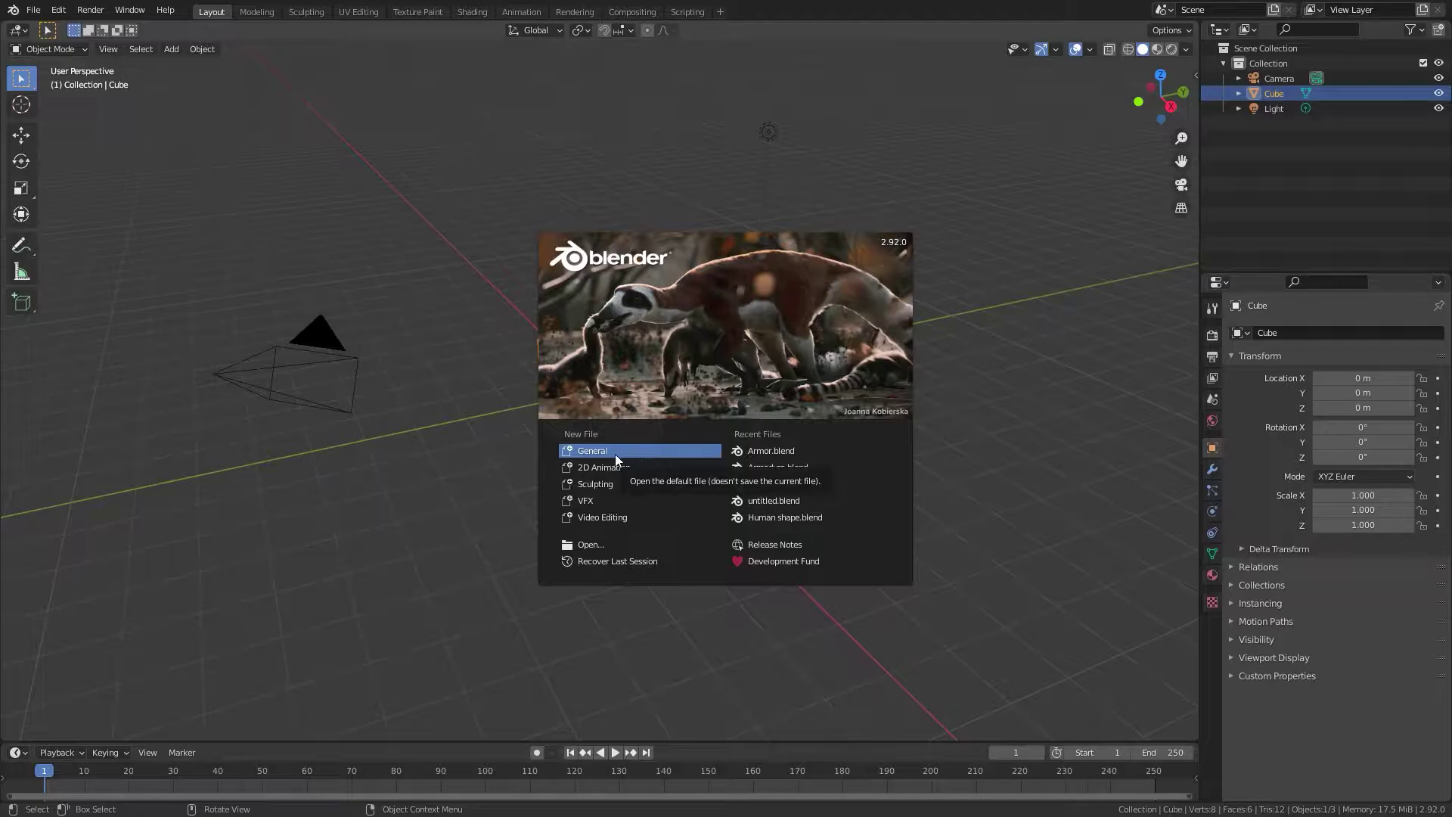
Start a new General file.
left_click(593, 452)
middle_click_drag(592, 452, 560, 390)
middle_click_drag(596, 496, 898, 447)
key("Delete")
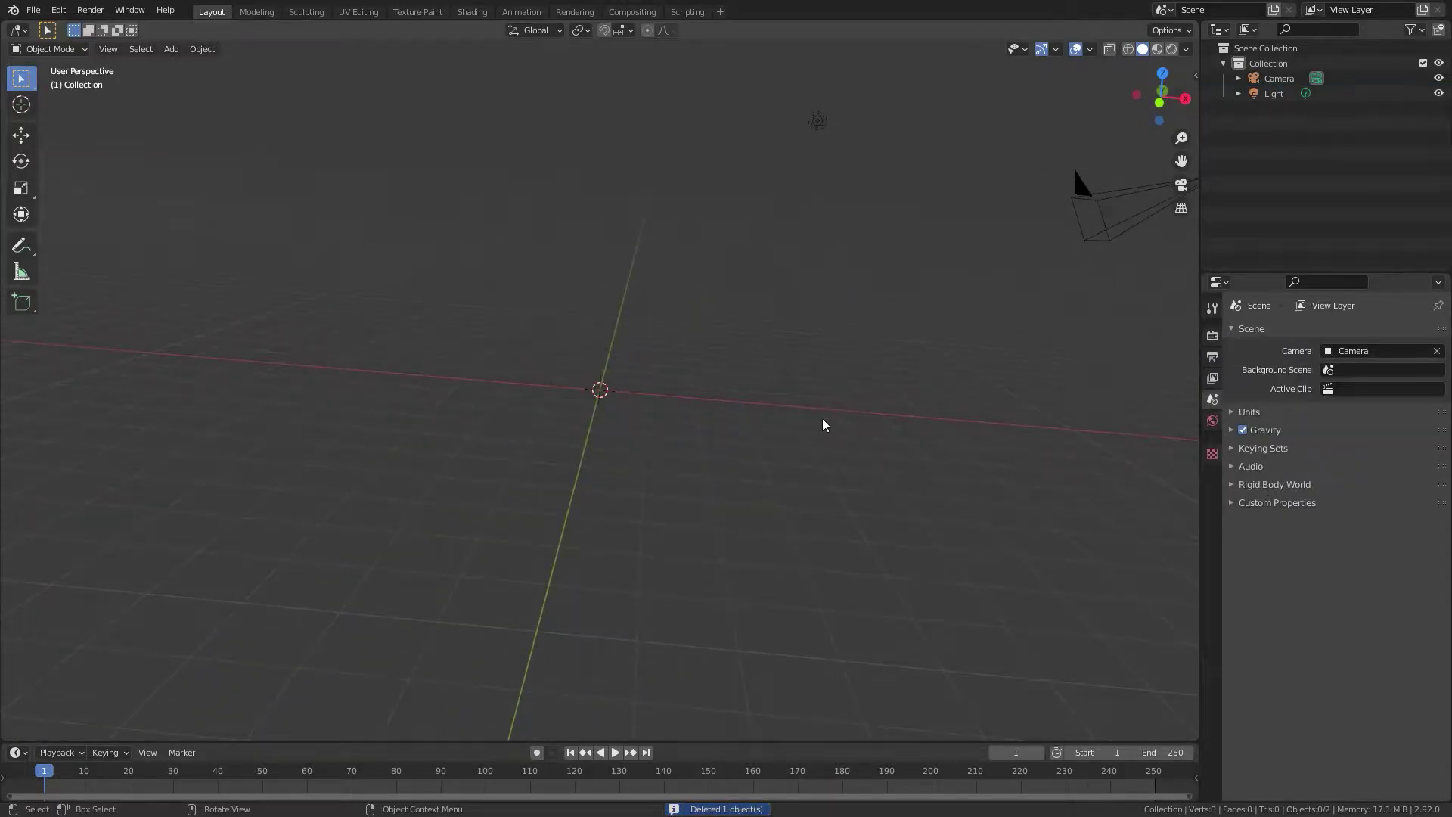
key("ctrl+z")
Hide the default light and camera in the scene.
middle_click_drag(797, 399, 764, 310)
left_click(817, 104)
left_click(1021, 230, "shift")
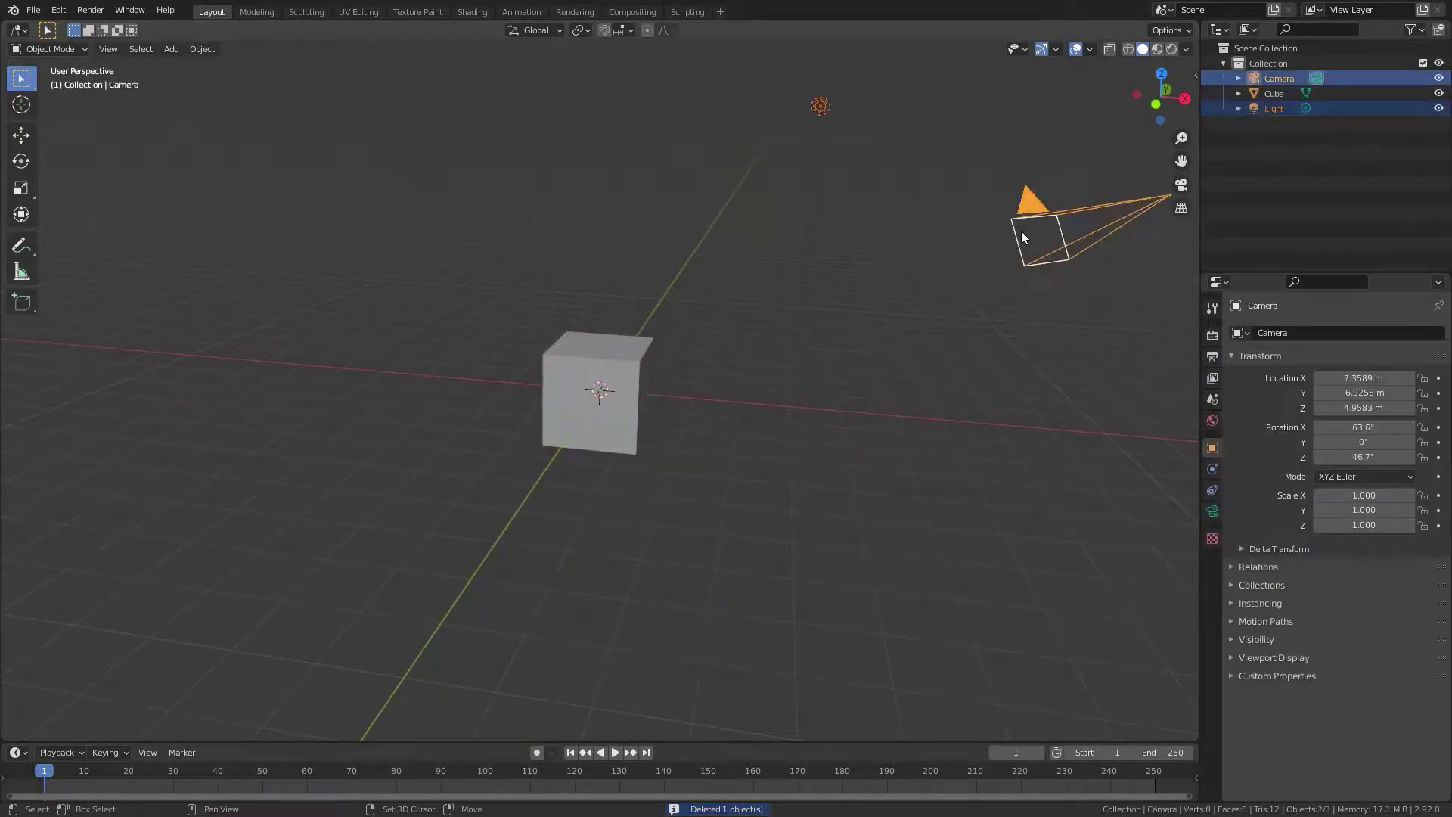
scroll(1015, 249, "down", 3)
key("h")
Add a Subdivision Surface modifier to the default cube.
middle_click_drag(841, 364, 557, 423)
key("KP_1")
scroll(616, 404, "up", 3)
left_click(629, 402)
left_click(1212, 470)
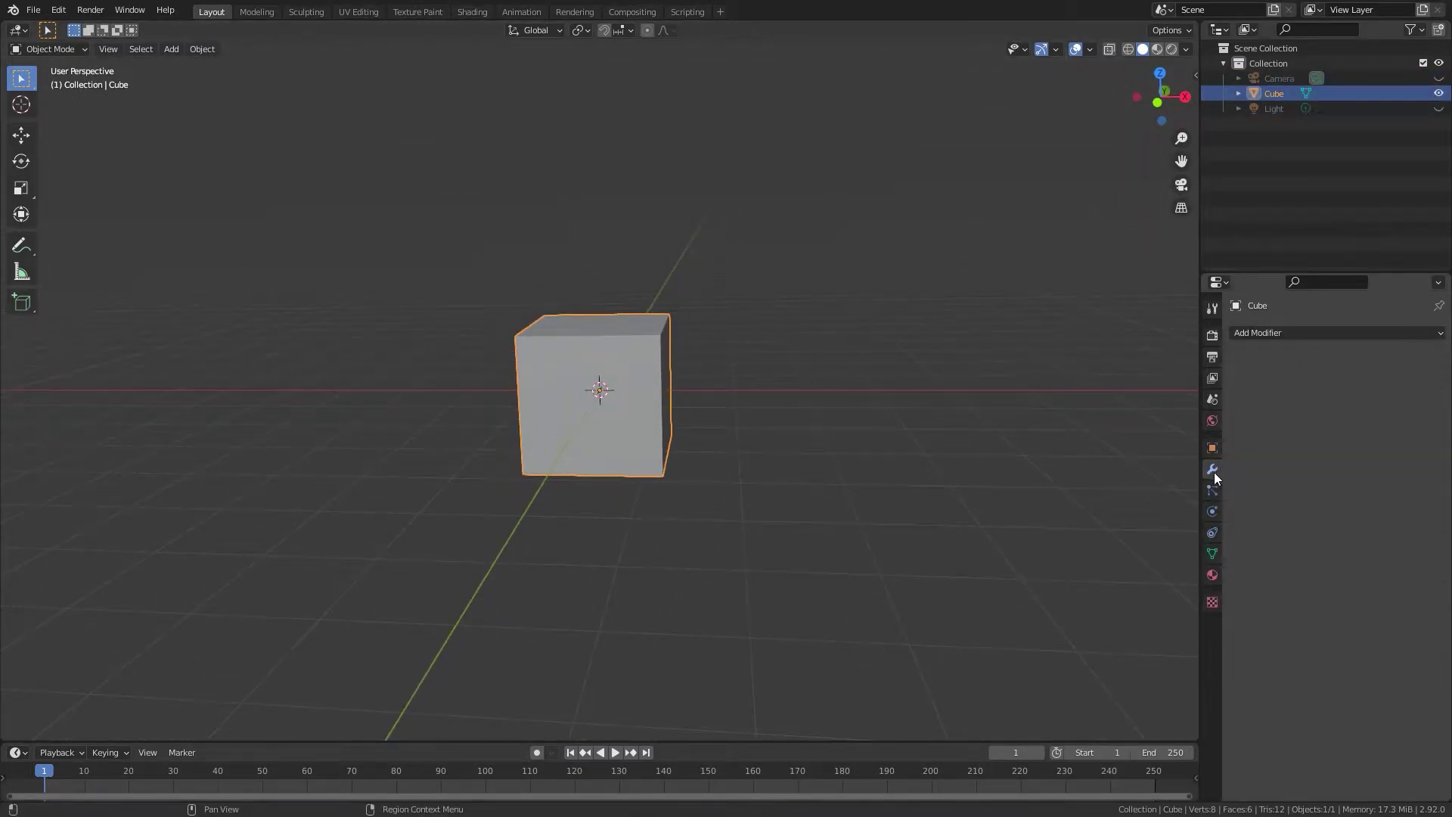
left_click(1281, 333)
left_click(1169, 606)
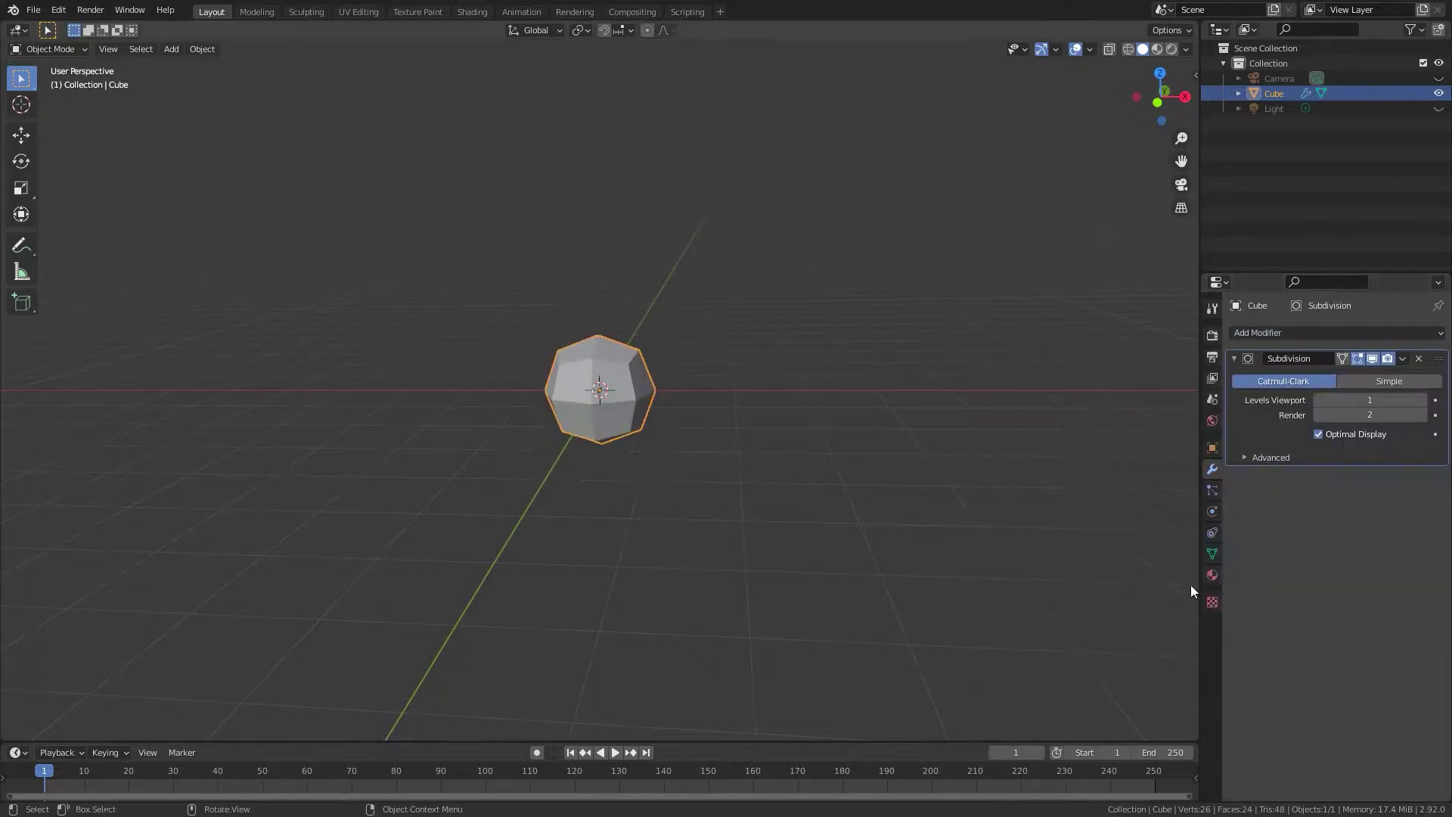
Set the modifier's viewport subdivision level to 4 and apply the modifier to the cube.
left_click(1421, 401)
left_click(1421, 401)
left_click(1422, 401)
scroll(603, 405, "up", 3)
mouse_move(603, 405)
middle_mouse_down()
mouse_move(496, 409)
mouse_move(598, 422)
middle_mouse_up()
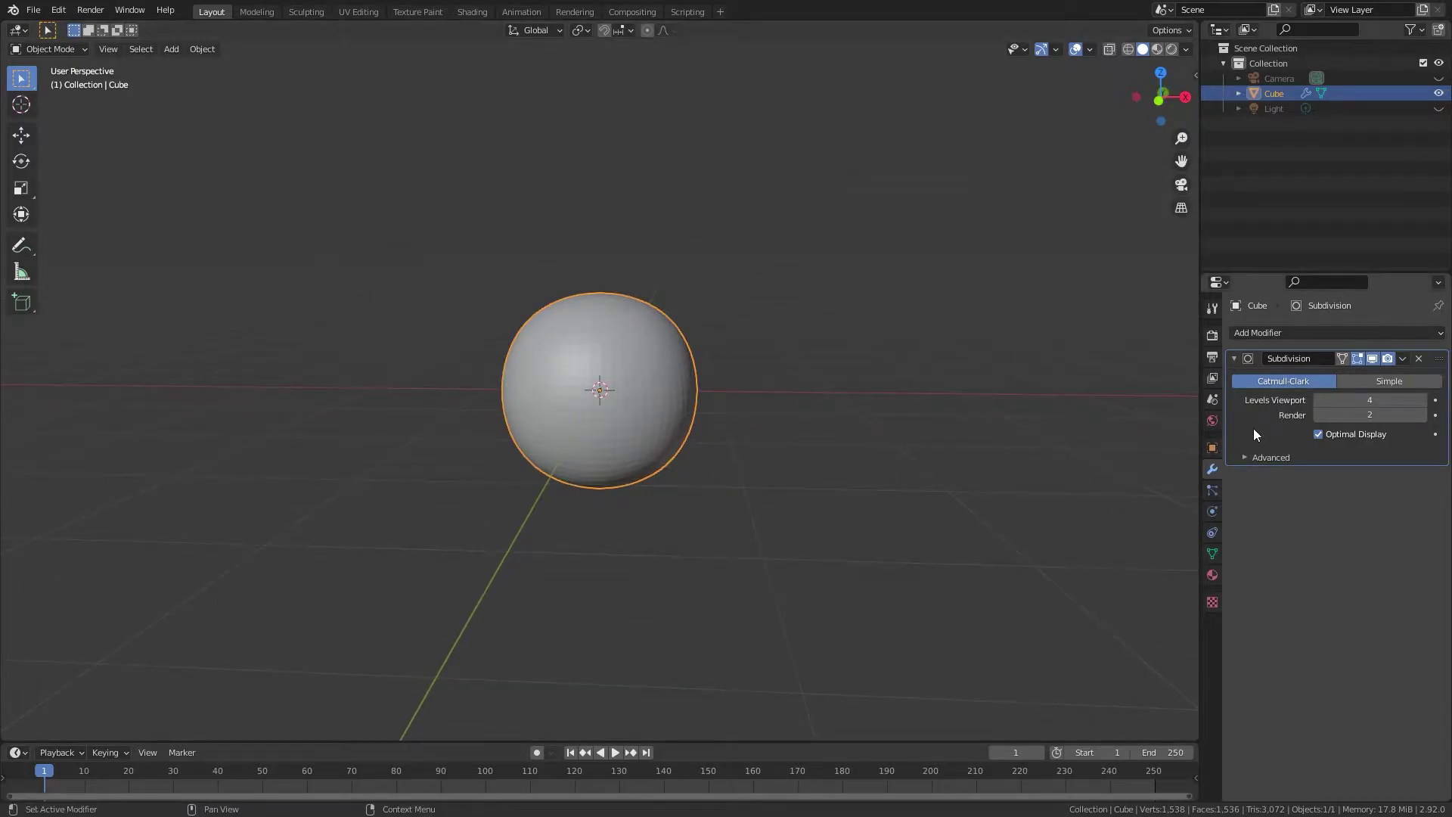
key("ctrl+a")
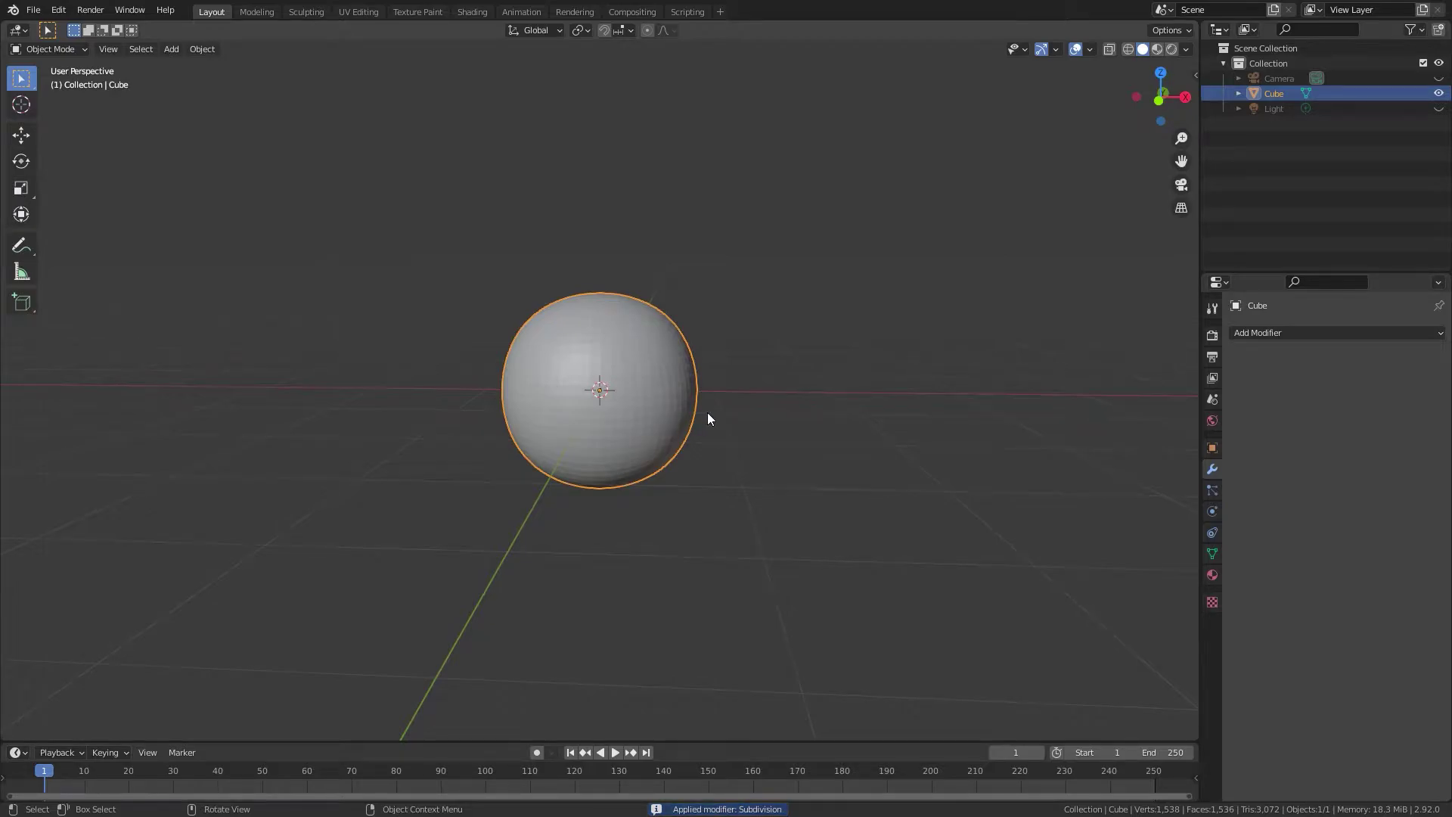
Enter Edit Mode on the subdivided cube.
middle_click_drag(728, 405, 552, 421)
scroll(611, 397, "up", 3)
scroll(651, 411, "down", 2)
key("Tab")
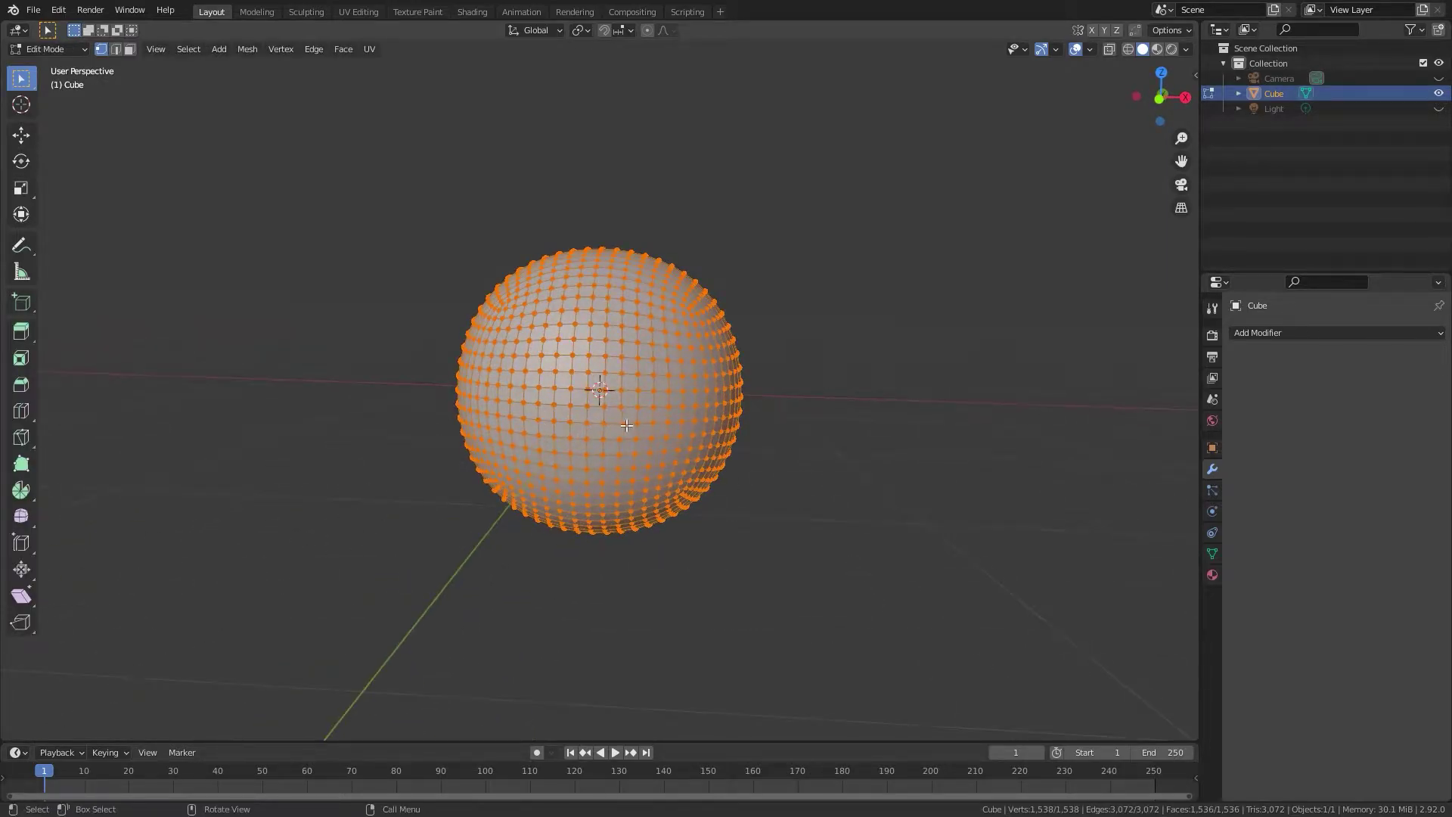
Turn on the Screencast Keys display.
left_click(1196, 77)
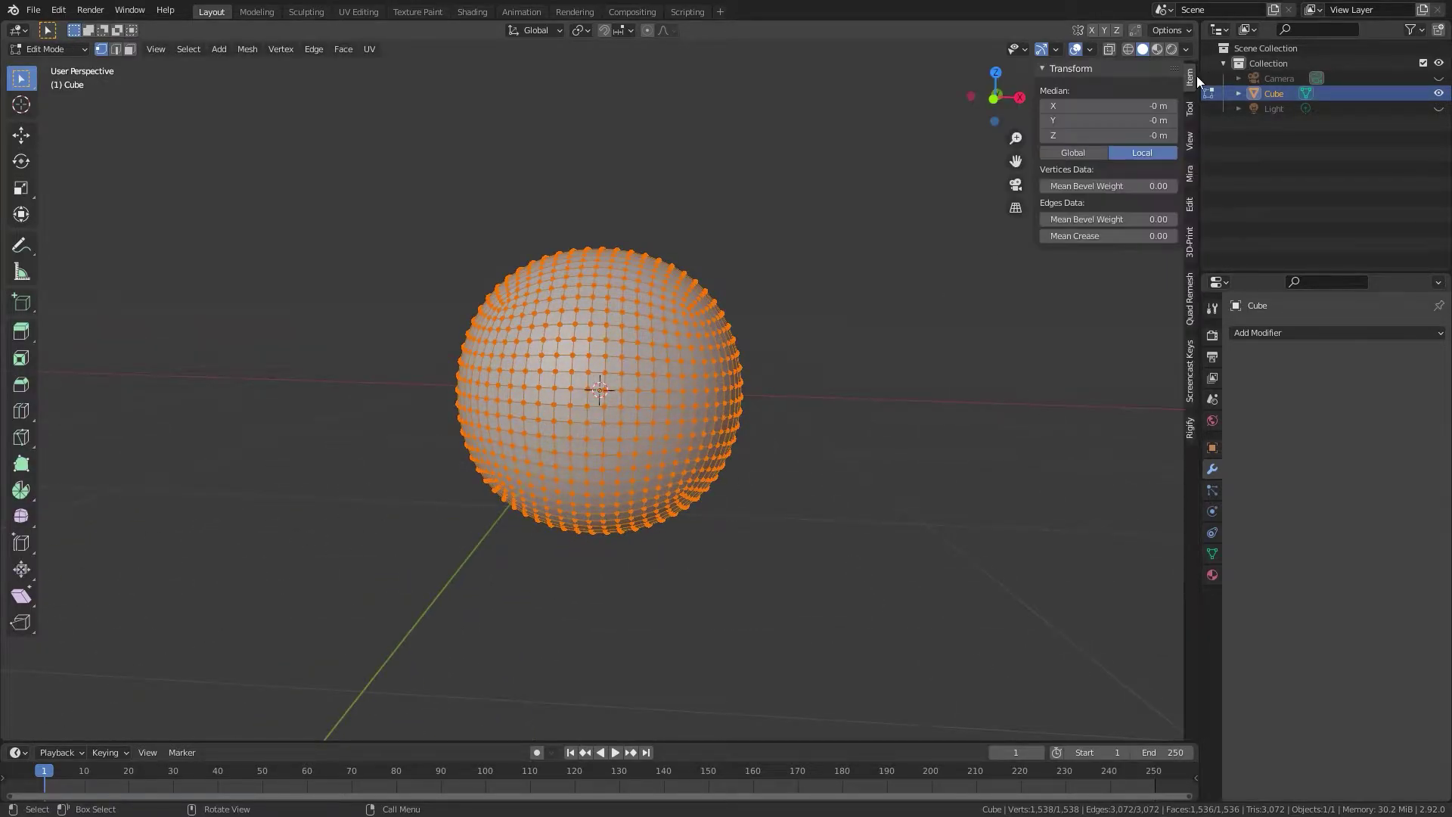
left_click(1191, 378)
left_click(1055, 68)
key("n")
Select all vertices of the subdivided cube and apply To Sphere with a factor of 1.
scroll(456, 496, "up", 3)
scroll(669, 447, "down", 3)
middle_click_drag(669, 448, 525, 487)
scroll(610, 441, "up", 2)
key("a")
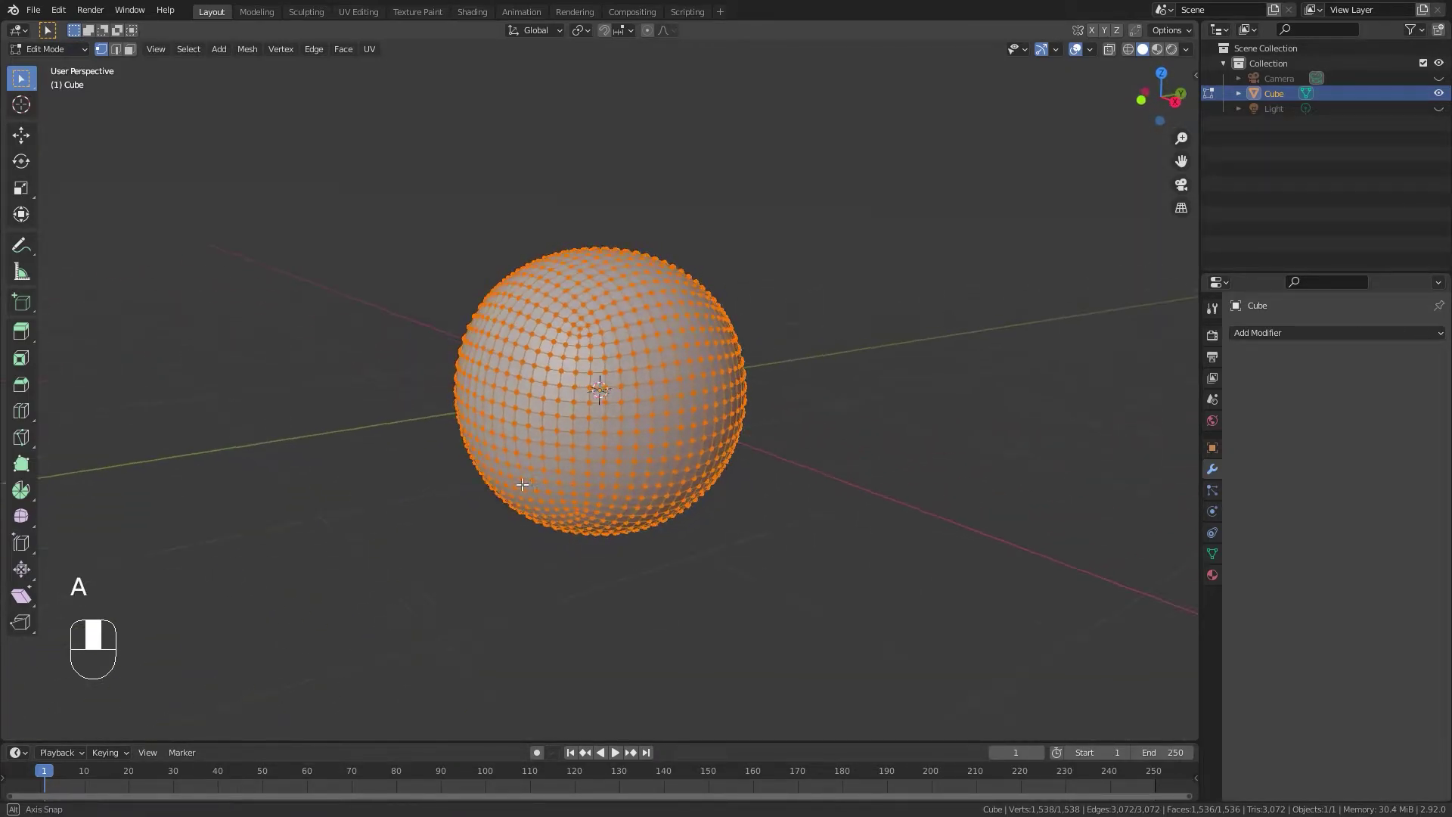
left_click(946, 502)
key("a")
middle_click_drag(930, 505, 688, 477)
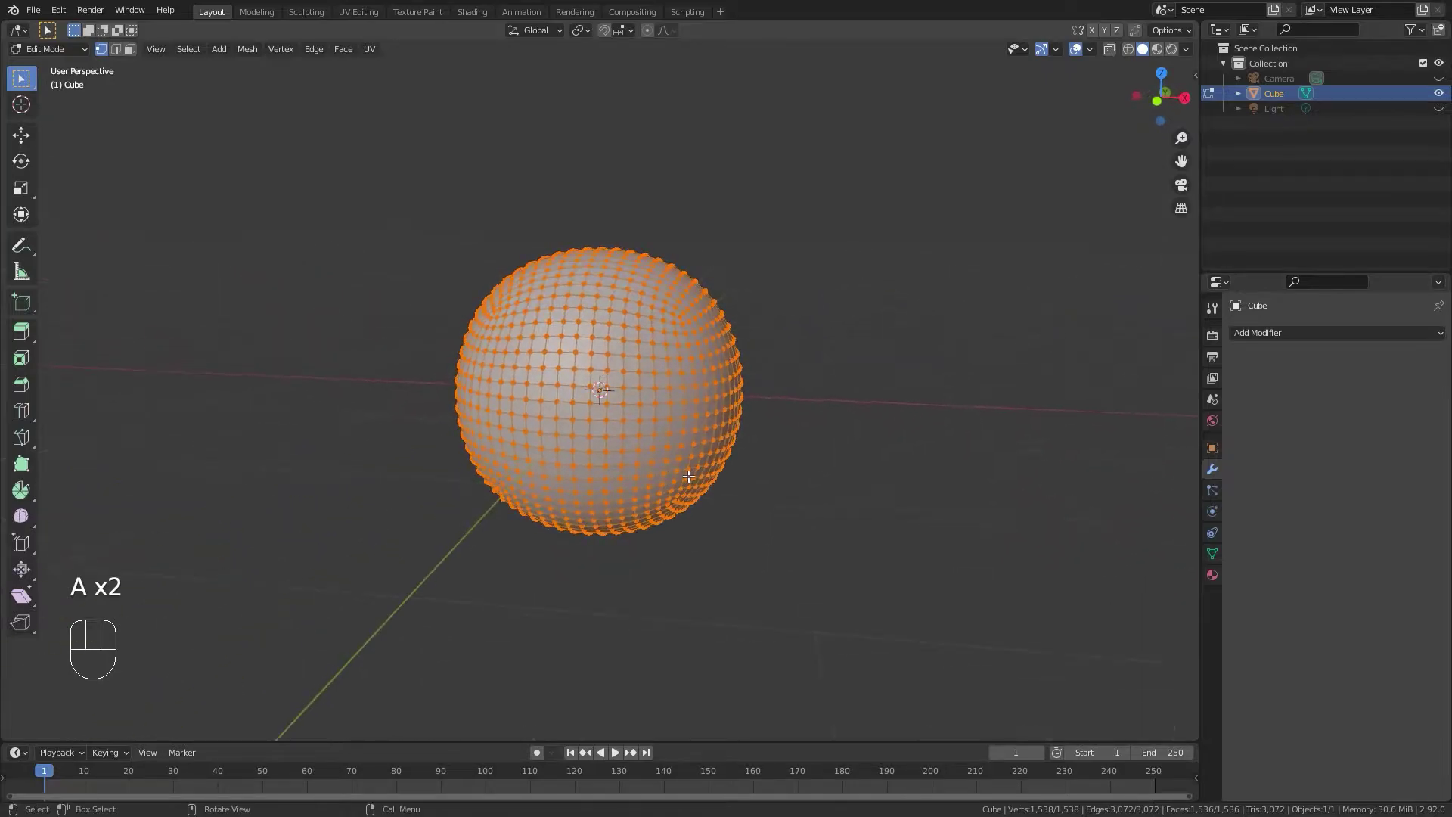
scroll(566, 466, "down", 2)
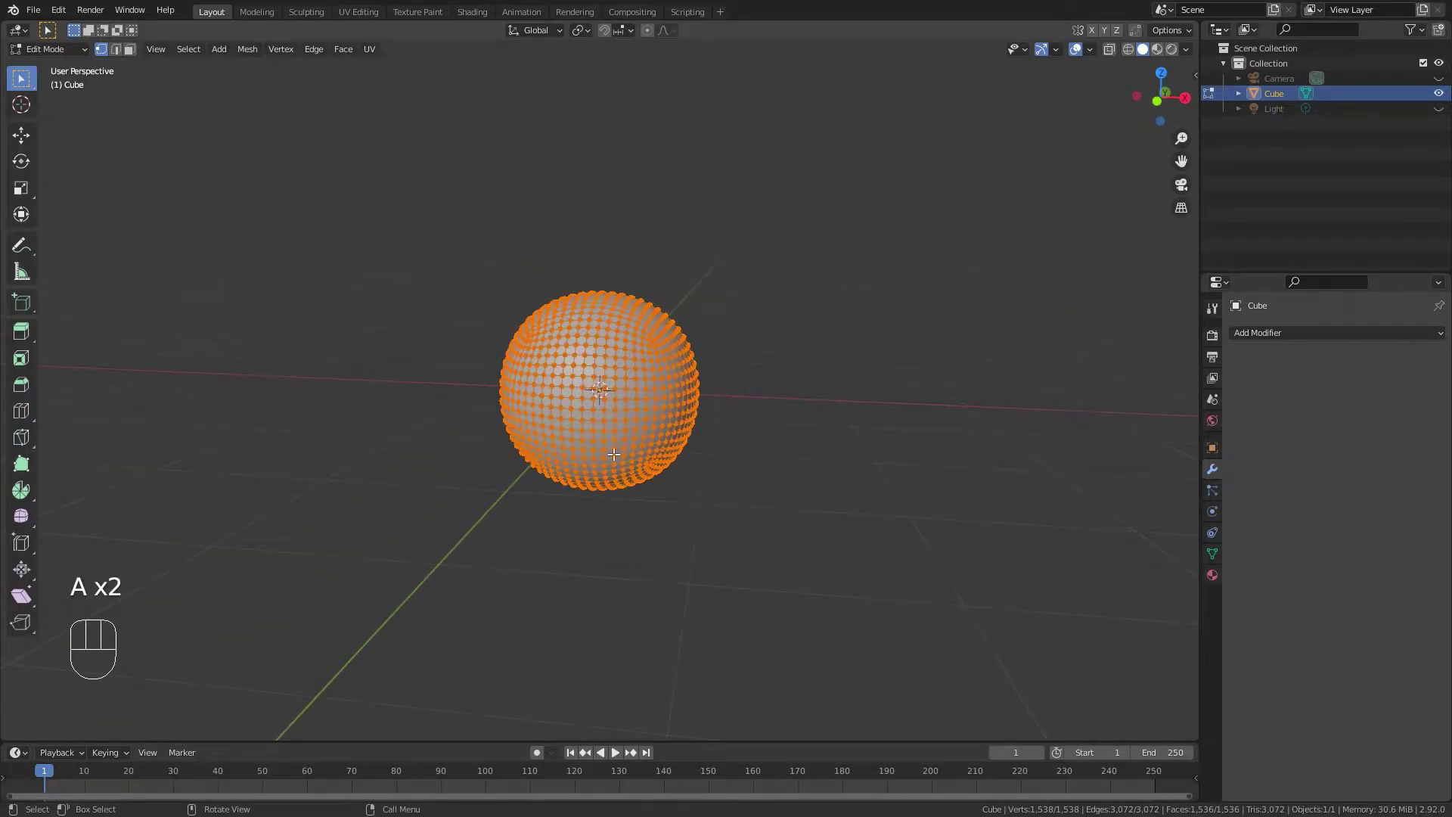
key("shift+alt+s")
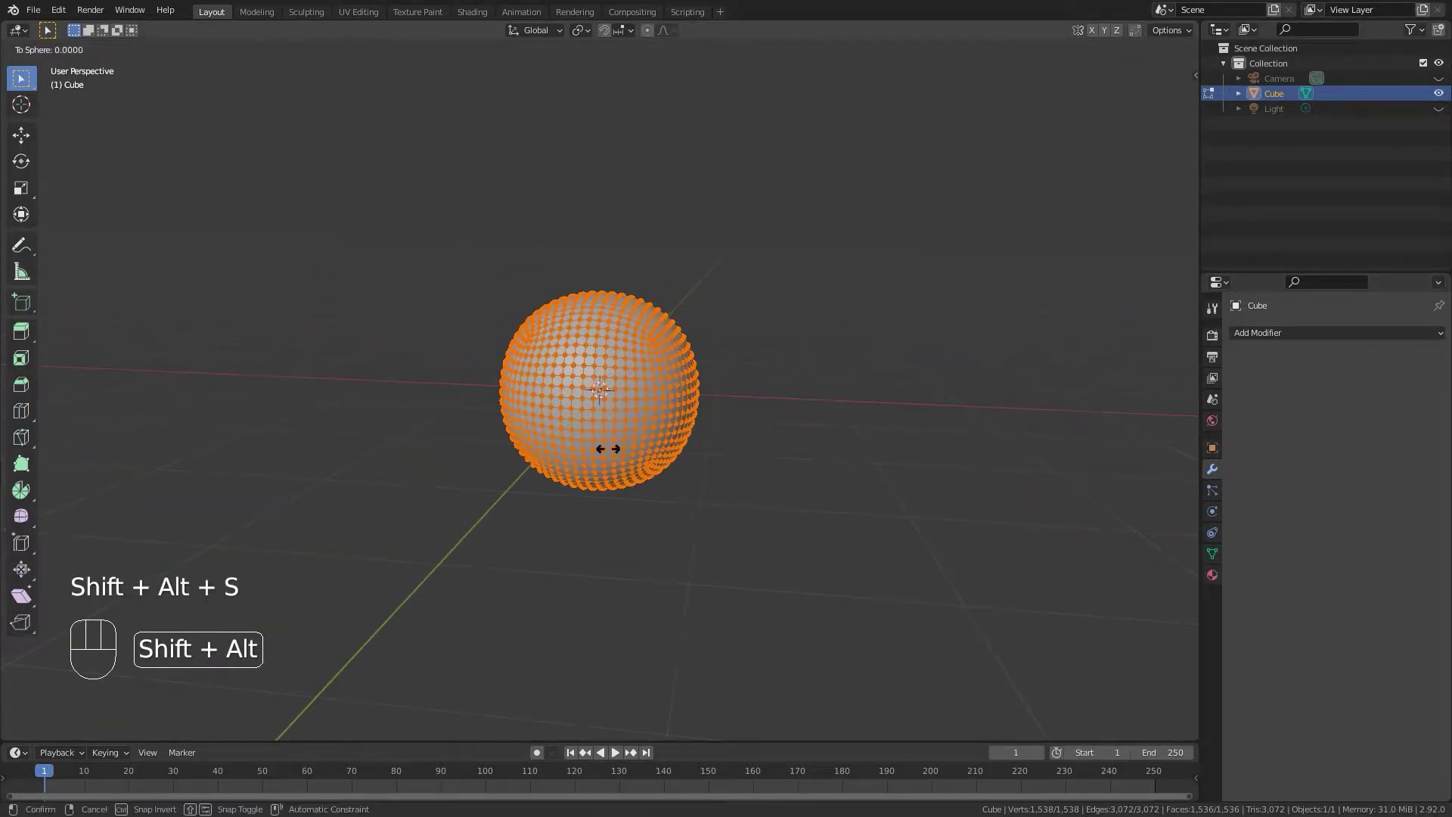
key("1")
key("Return")
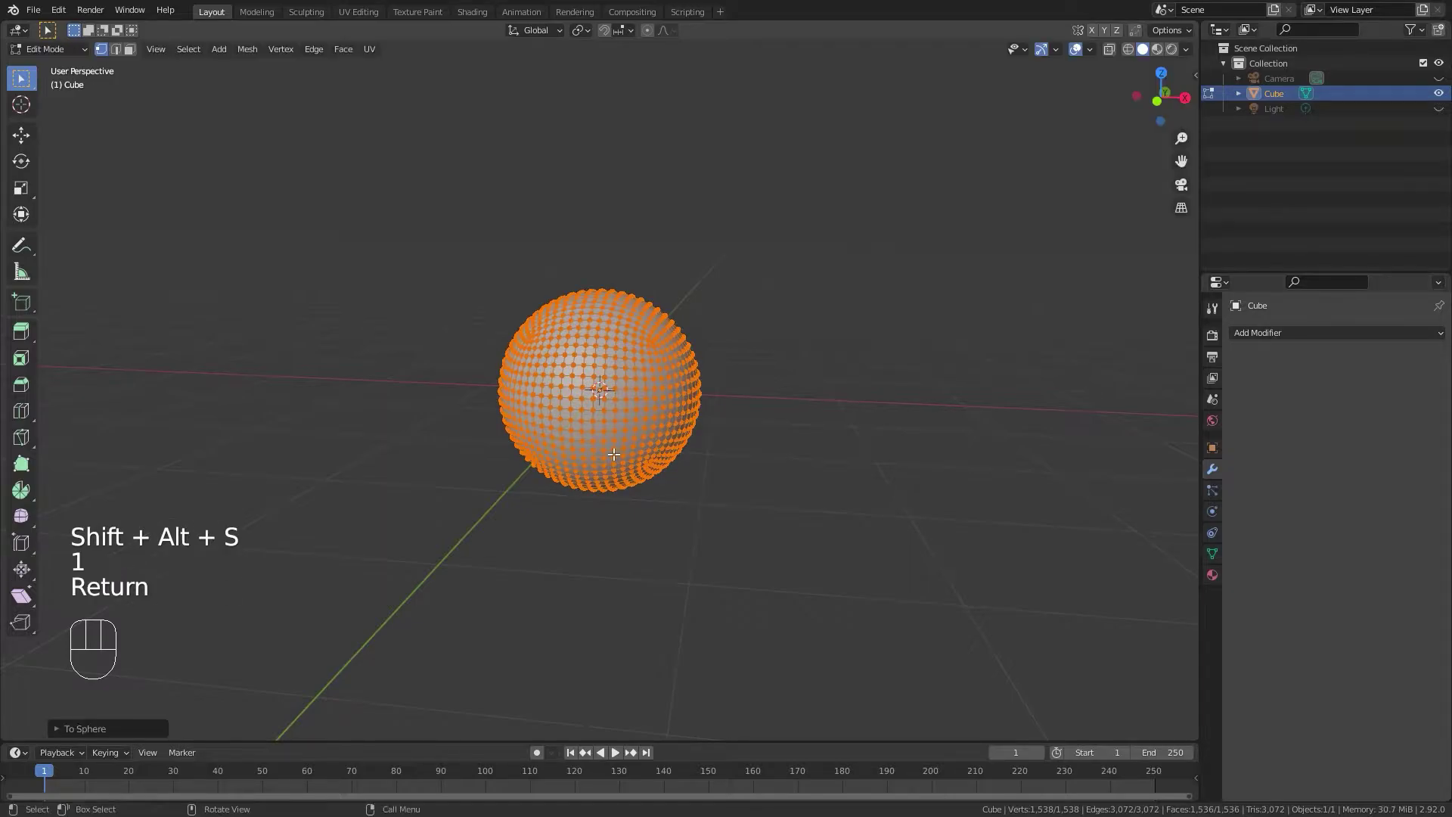
Undo and redo the To Sphere operation to compare the mesh before and after.
scroll(707, 434, "up", 3)
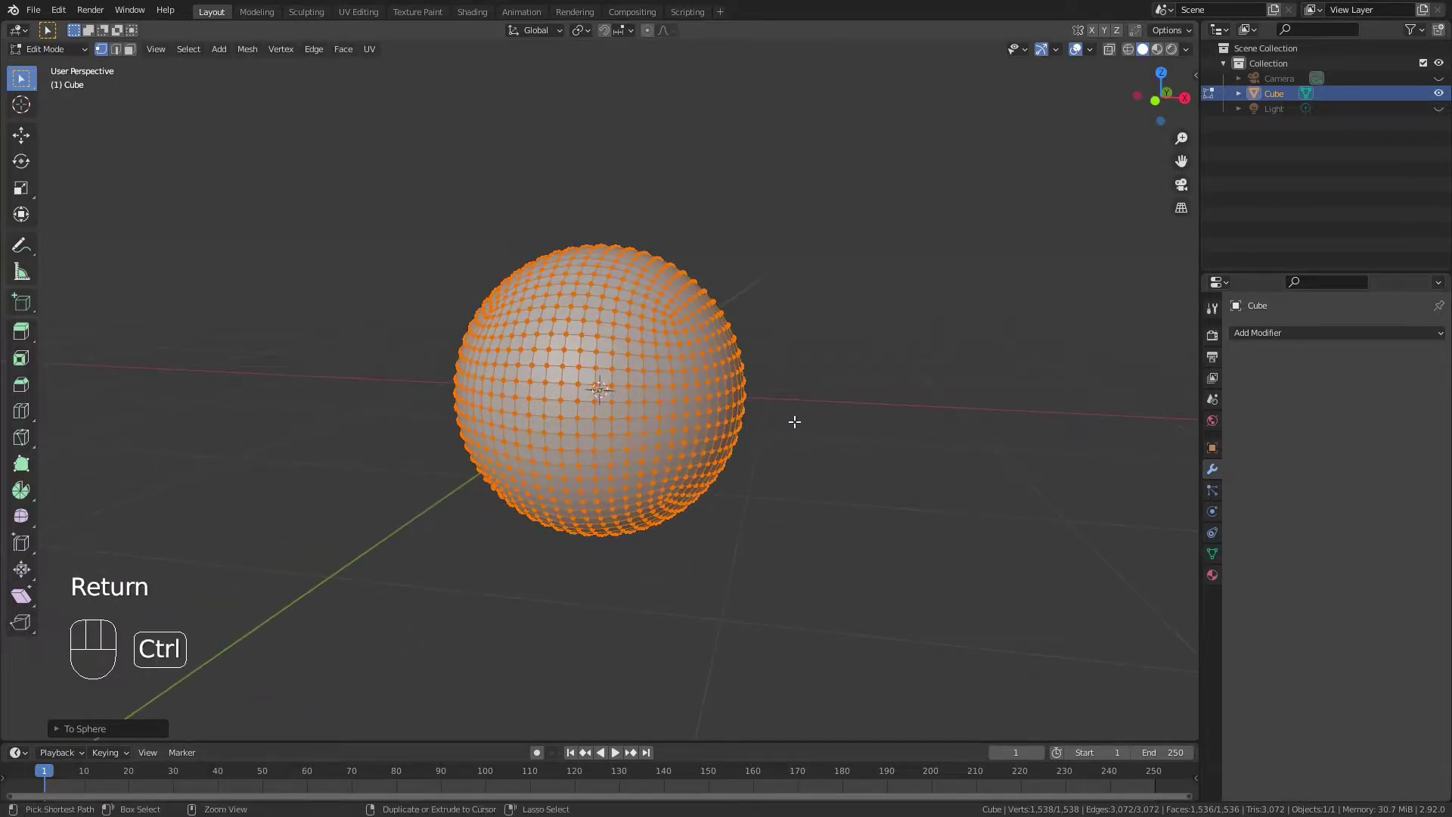
key("ctrl+z")
key("ctrl+shift+z")
key("ctrl+z")
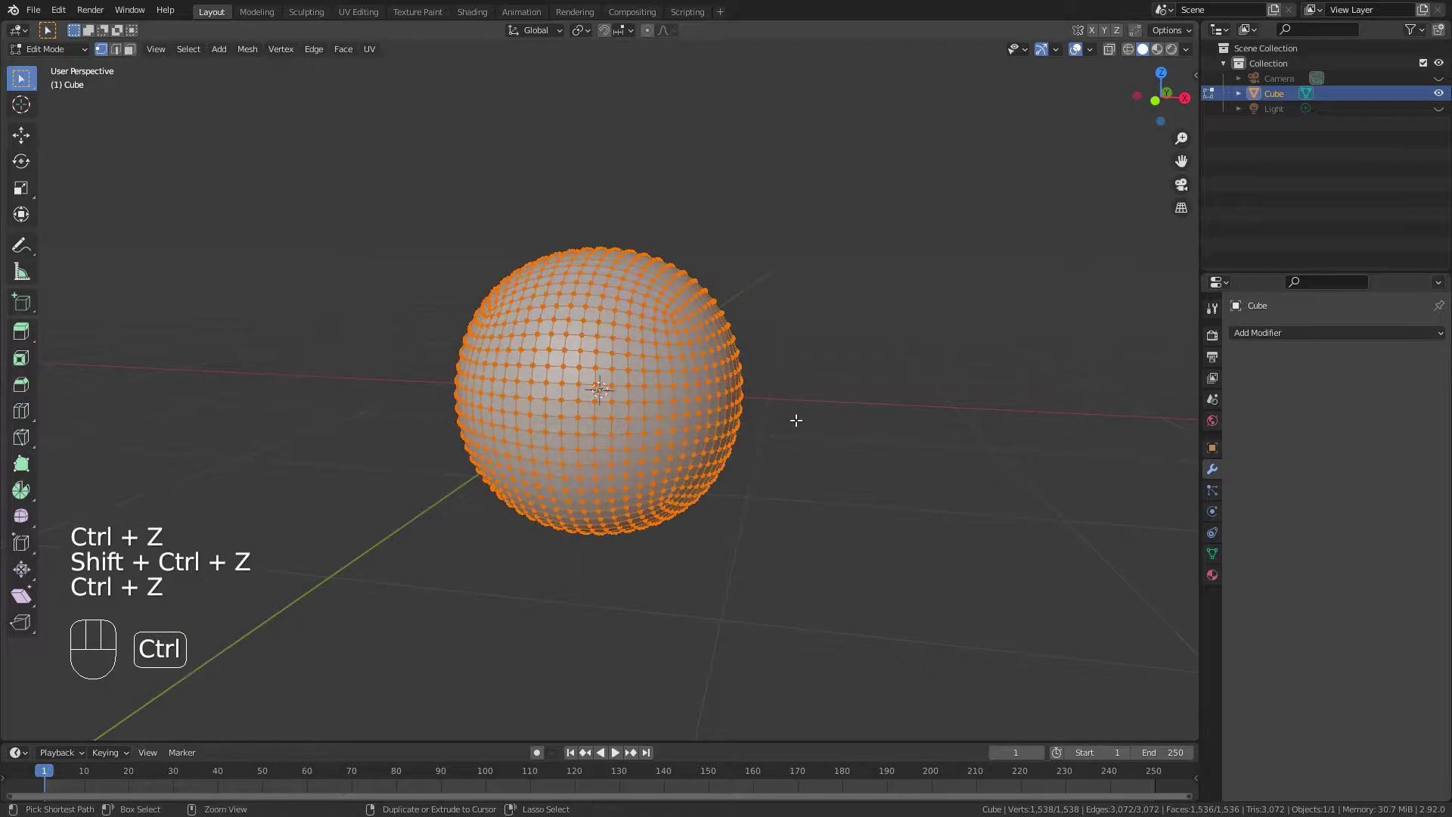
key("ctrl+shift+z")
middle_click_drag(774, 418, 714, 378)
scroll(554, 422, "down", 1)
scroll(658, 411, "up", 2)
scroll(698, 440, "down", 2)
Return to Object Mode and move the sphere up about 3.5 m along the global Z axis.
key("Tab")
scroll(673, 432, "up", 3)
scroll(635, 407, "down", 3)
scroll(714, 380, "down", 2)
middle_click_drag(562, 385, 613, 435, "shift")
scroll(588, 454, "down", 1)
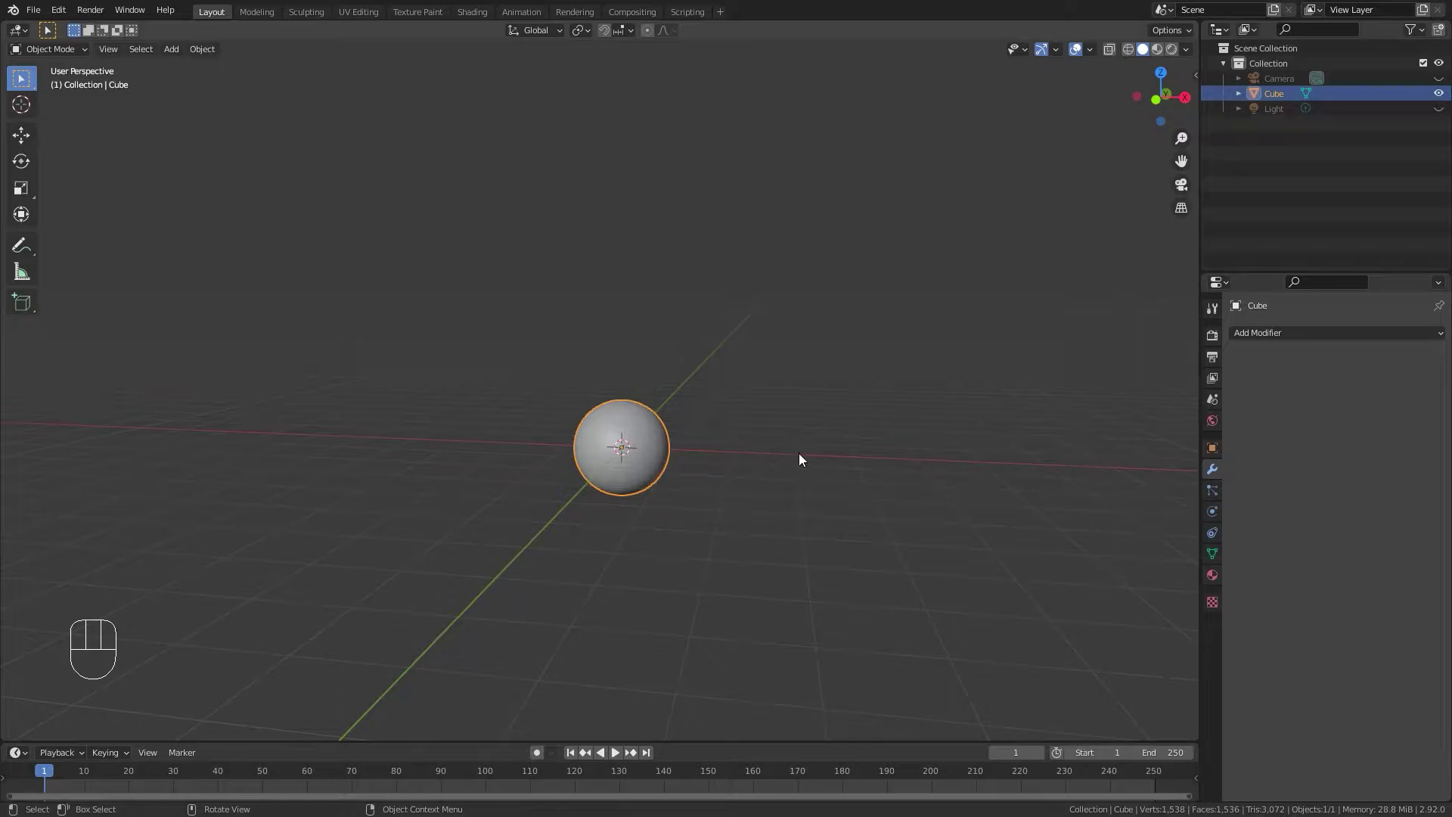
key("g")
key("z")
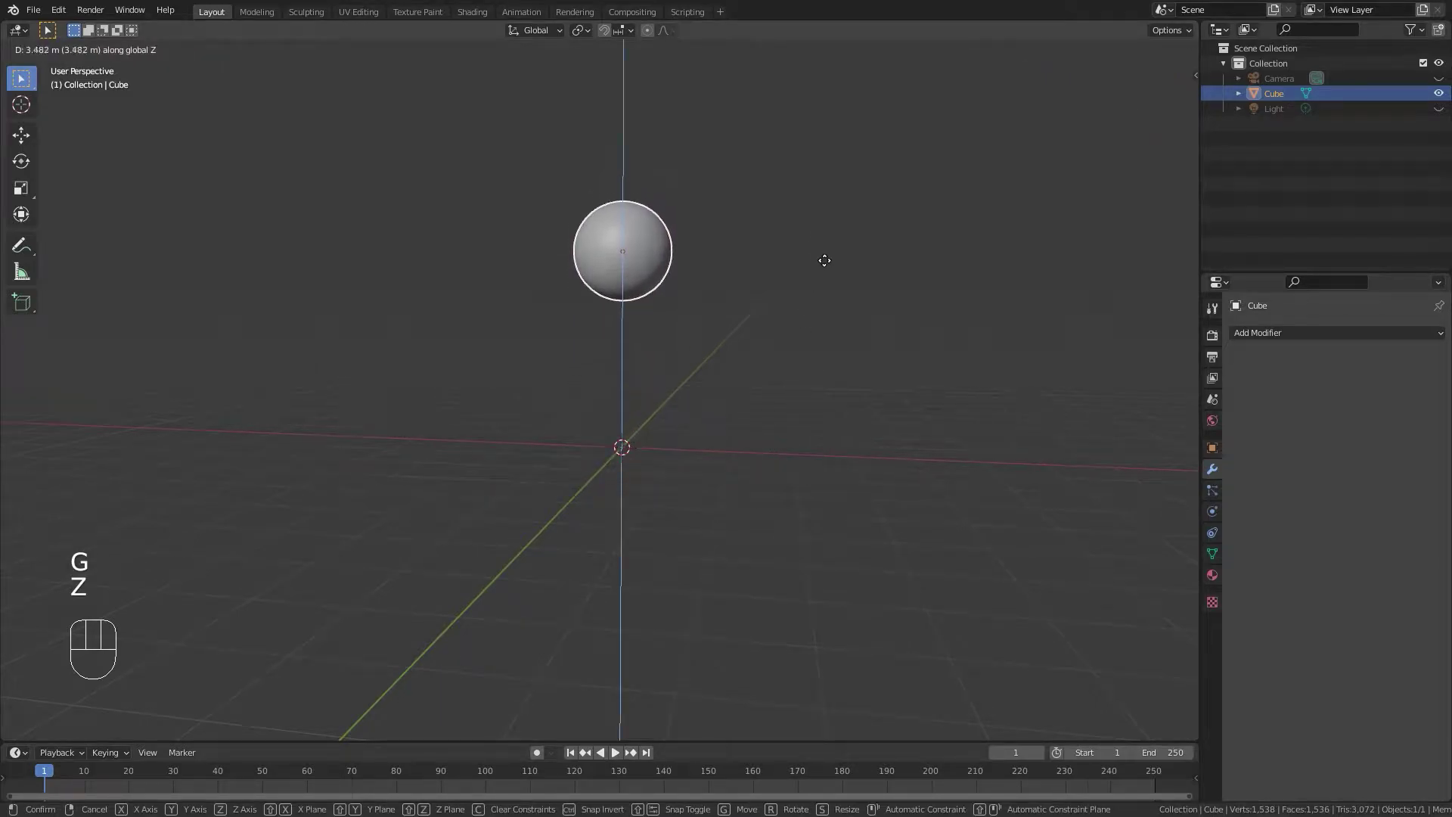
left_click(820, 264)
scroll(675, 384, "up", 2)
middle_click_drag(673, 337, 707, 430, "shift")
key("Tab")
key("Tab")
key("ctrl+Tab")
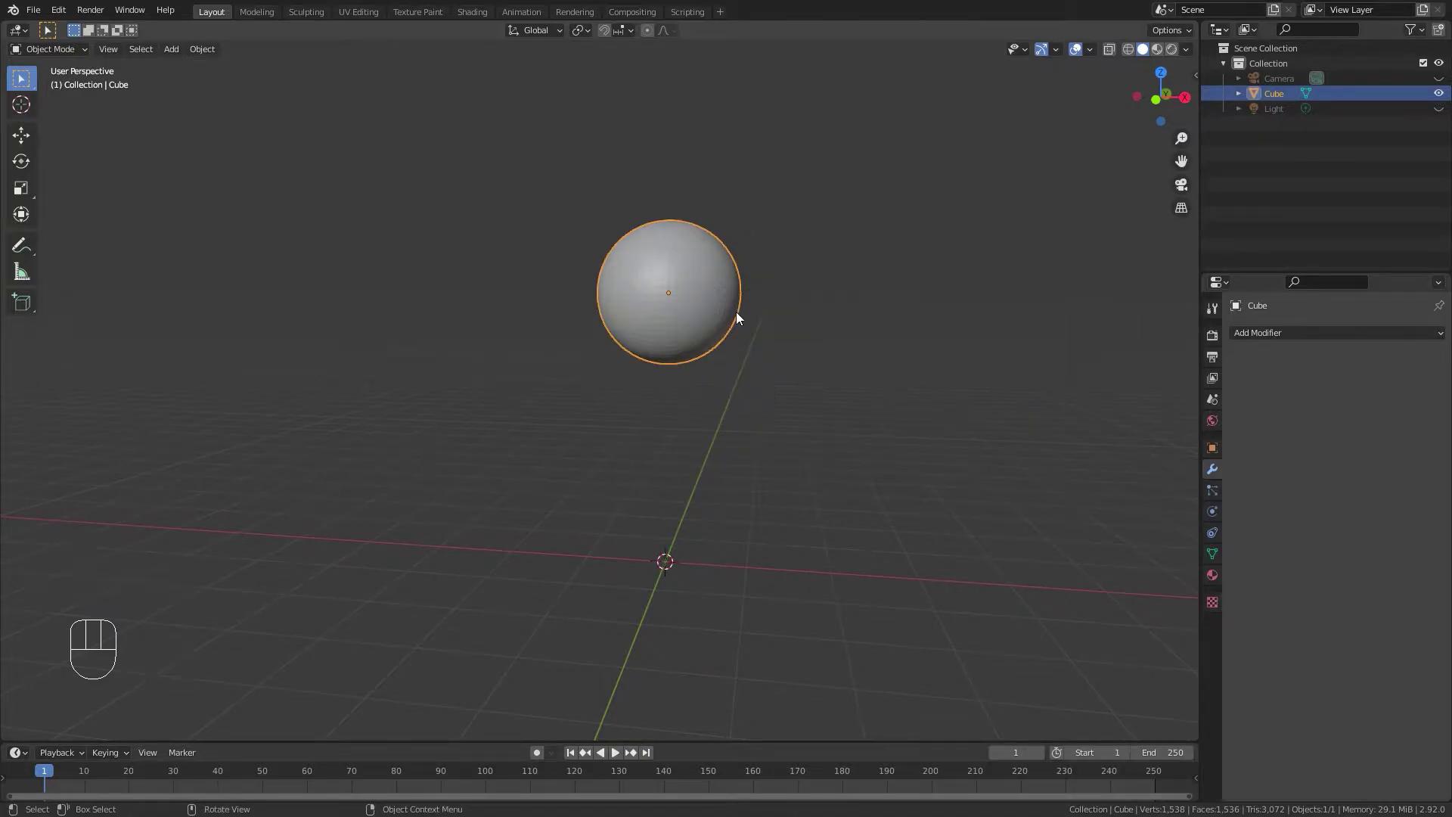
Check the enabled add-ons in the Preferences, including the Extra Objects add-ons, and close the window.
left_click(92, 11)
mouse_move(60, 12)
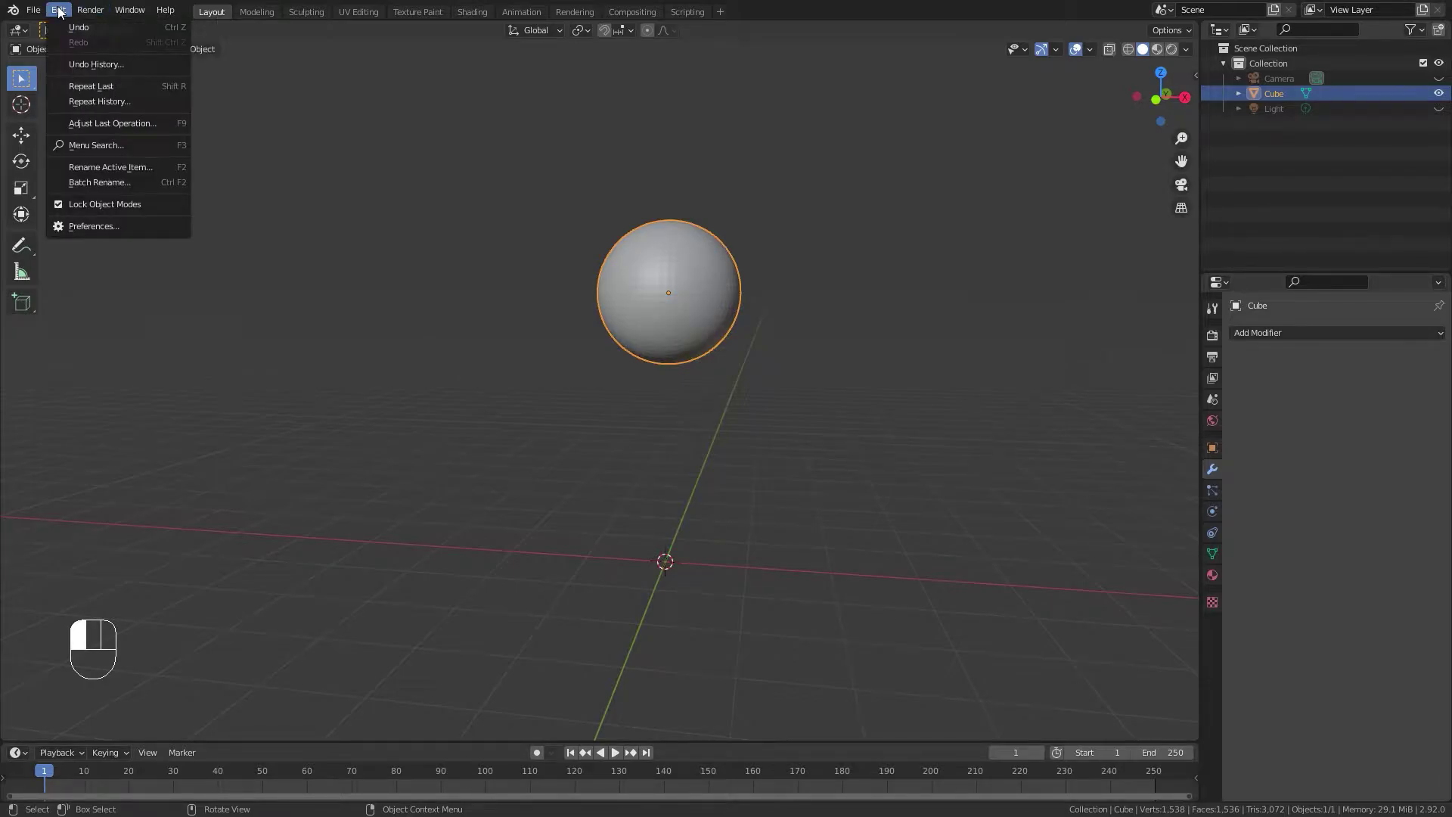
left_click(117, 227)
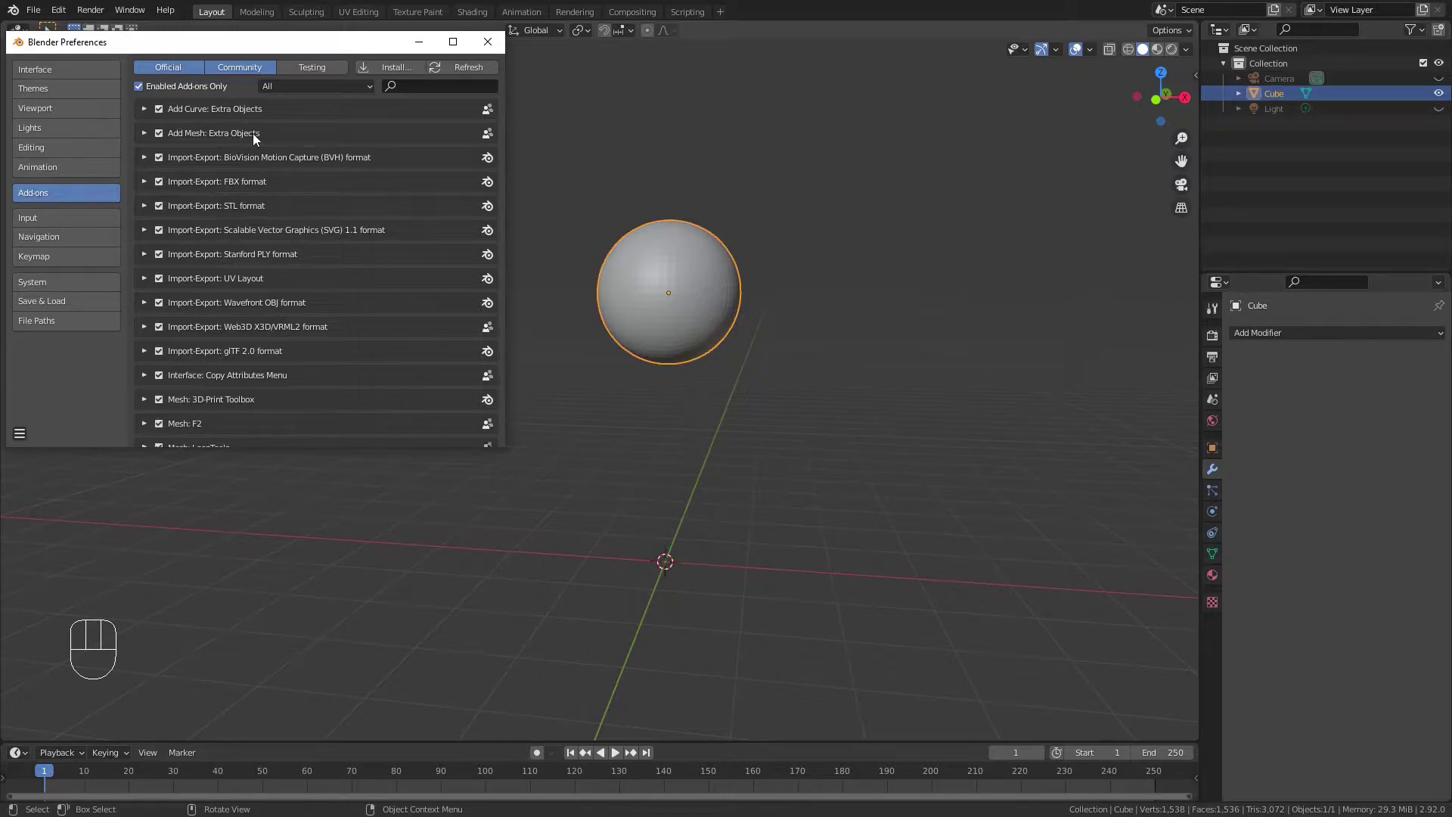
left_click(484, 44)
Examine the mesh objects available to add to the scene.
key("shift+a")
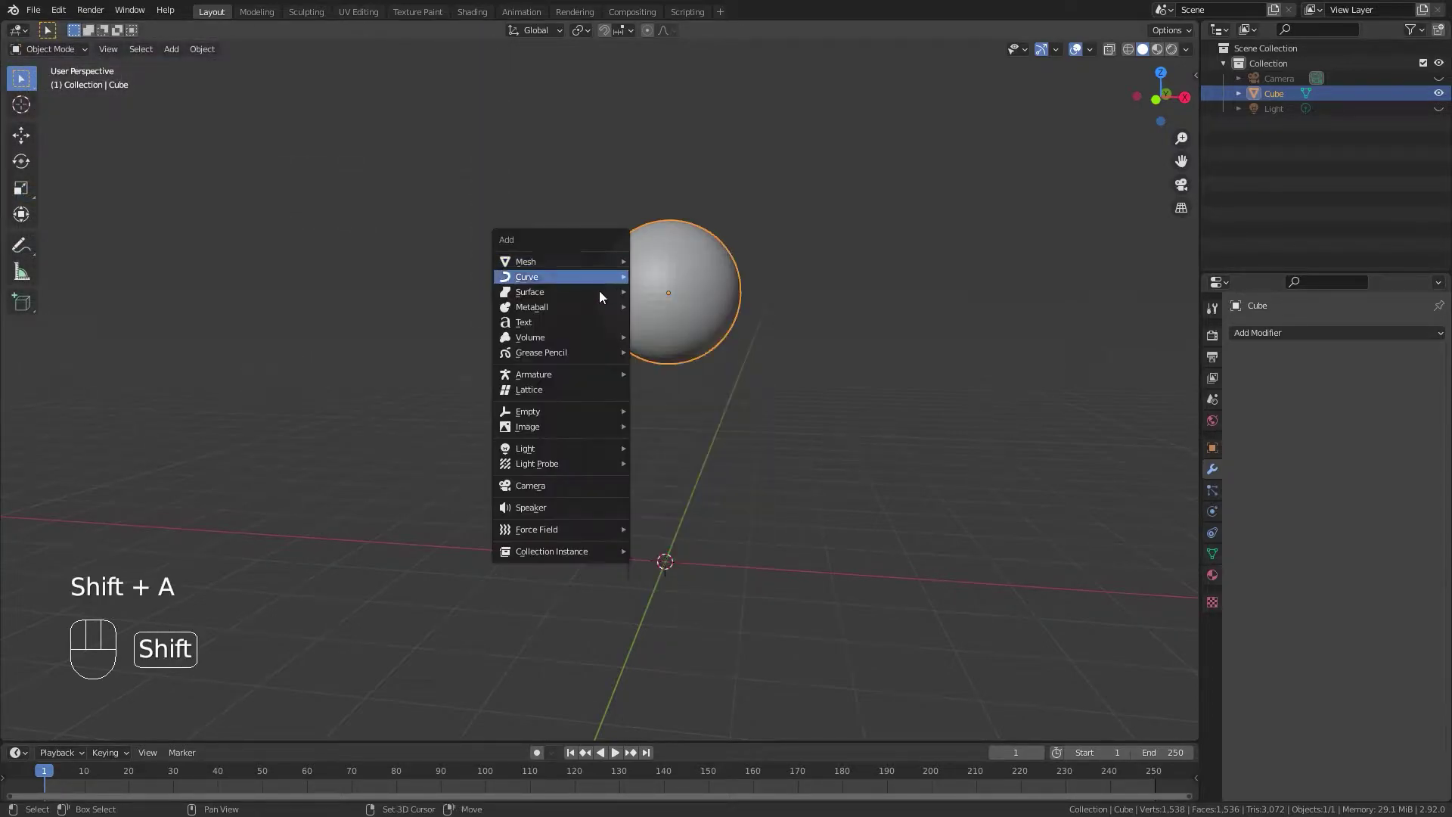
mouse_move(543, 257)
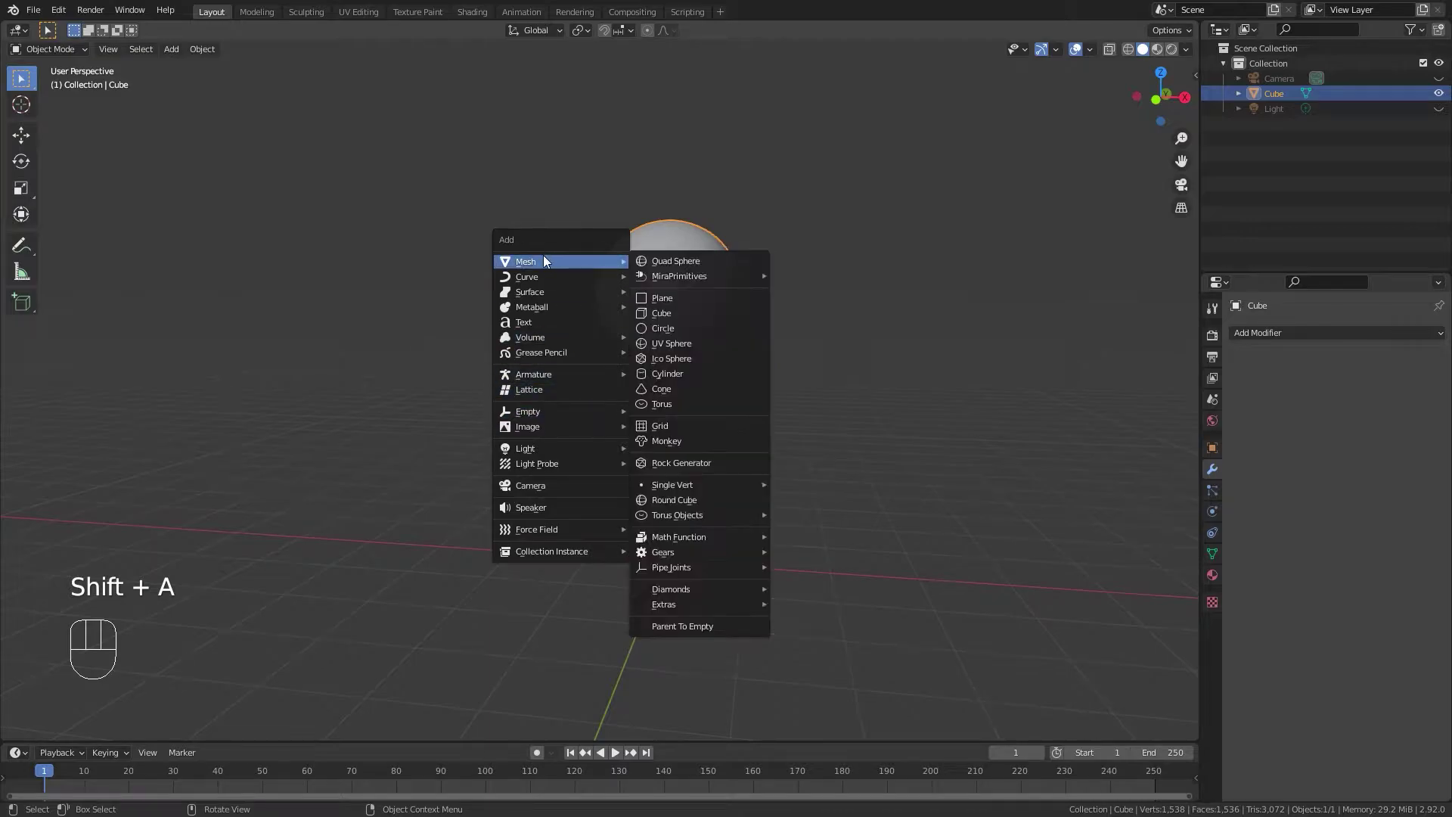
mouse_move(708, 486)
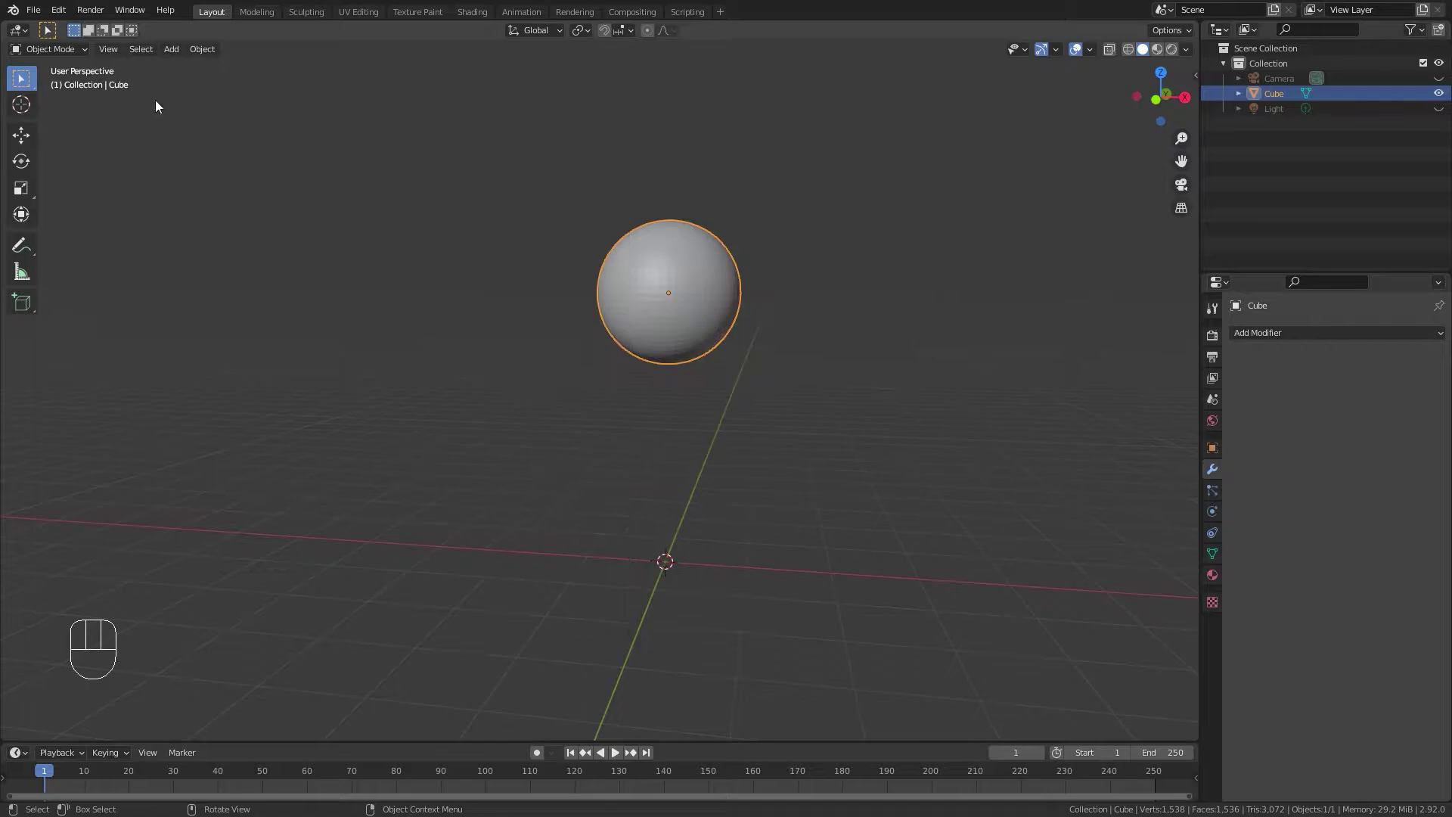
Review the full list of enabled add-ons in the Preferences, including the mesh and modelling tools, and close the window.
left_click(33, 9)
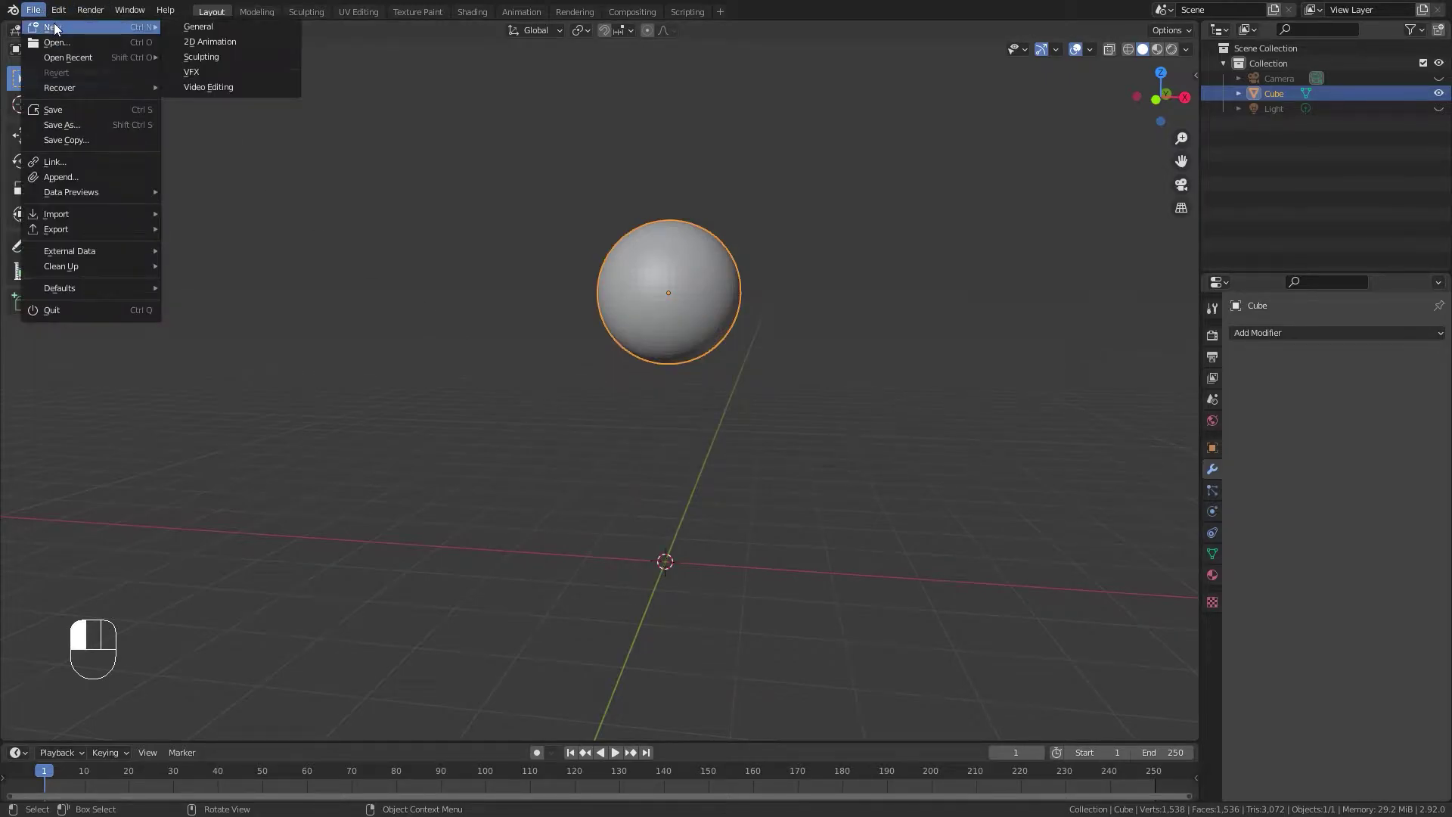
mouse_move(58, 9)
left_click(114, 227)
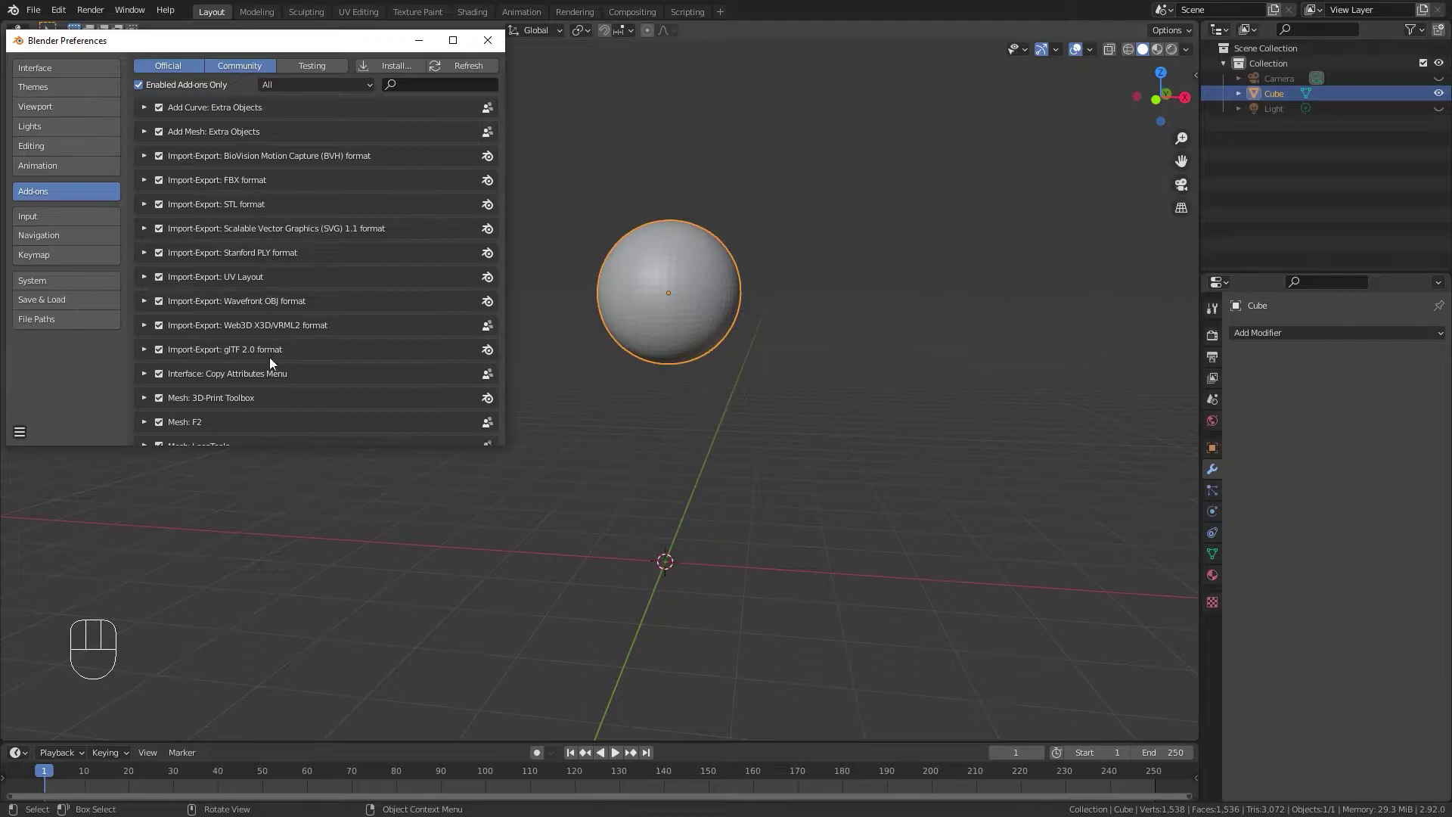
scroll(250, 381, "down", 1)
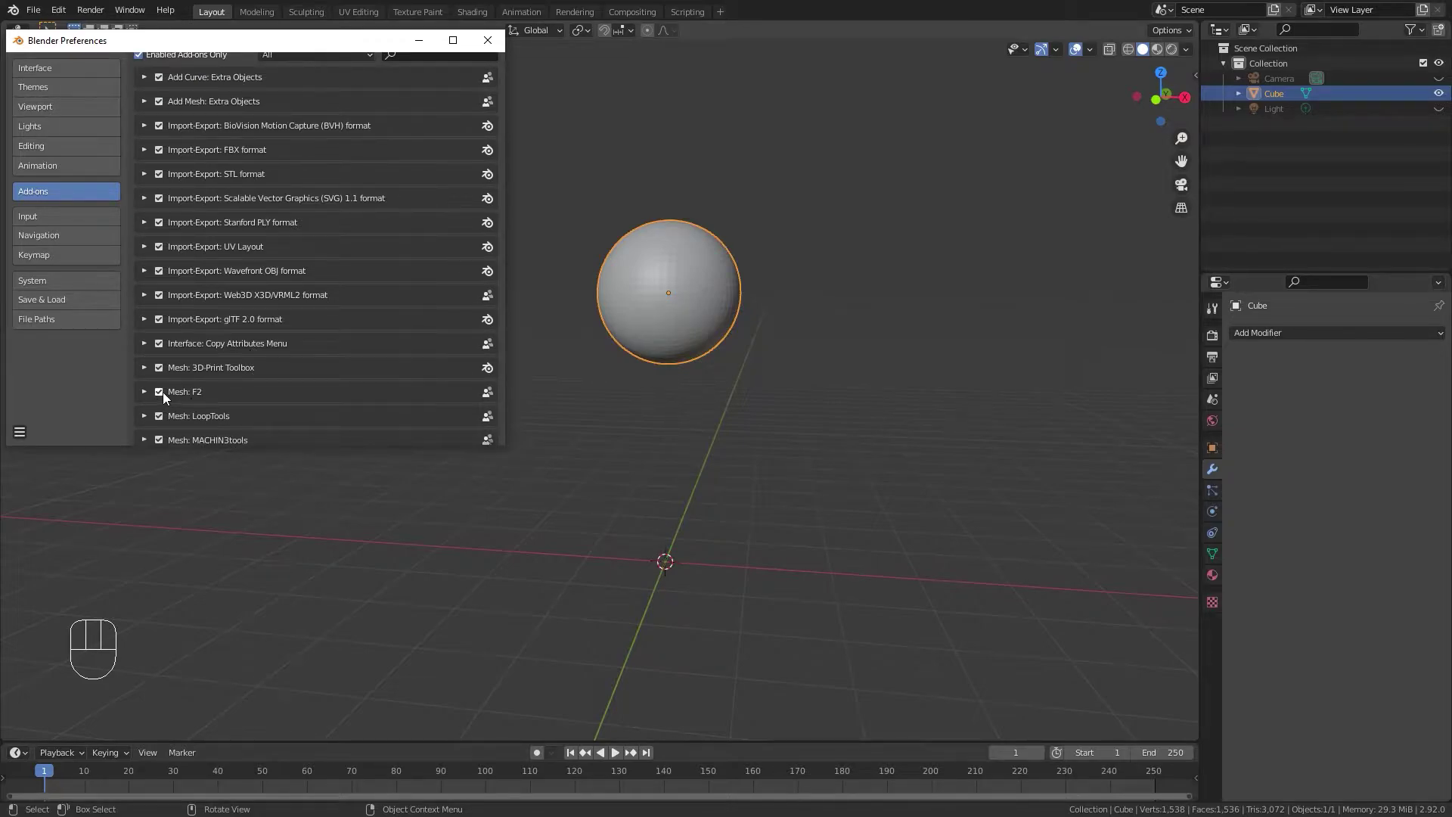
scroll(163, 395, "down", 1)
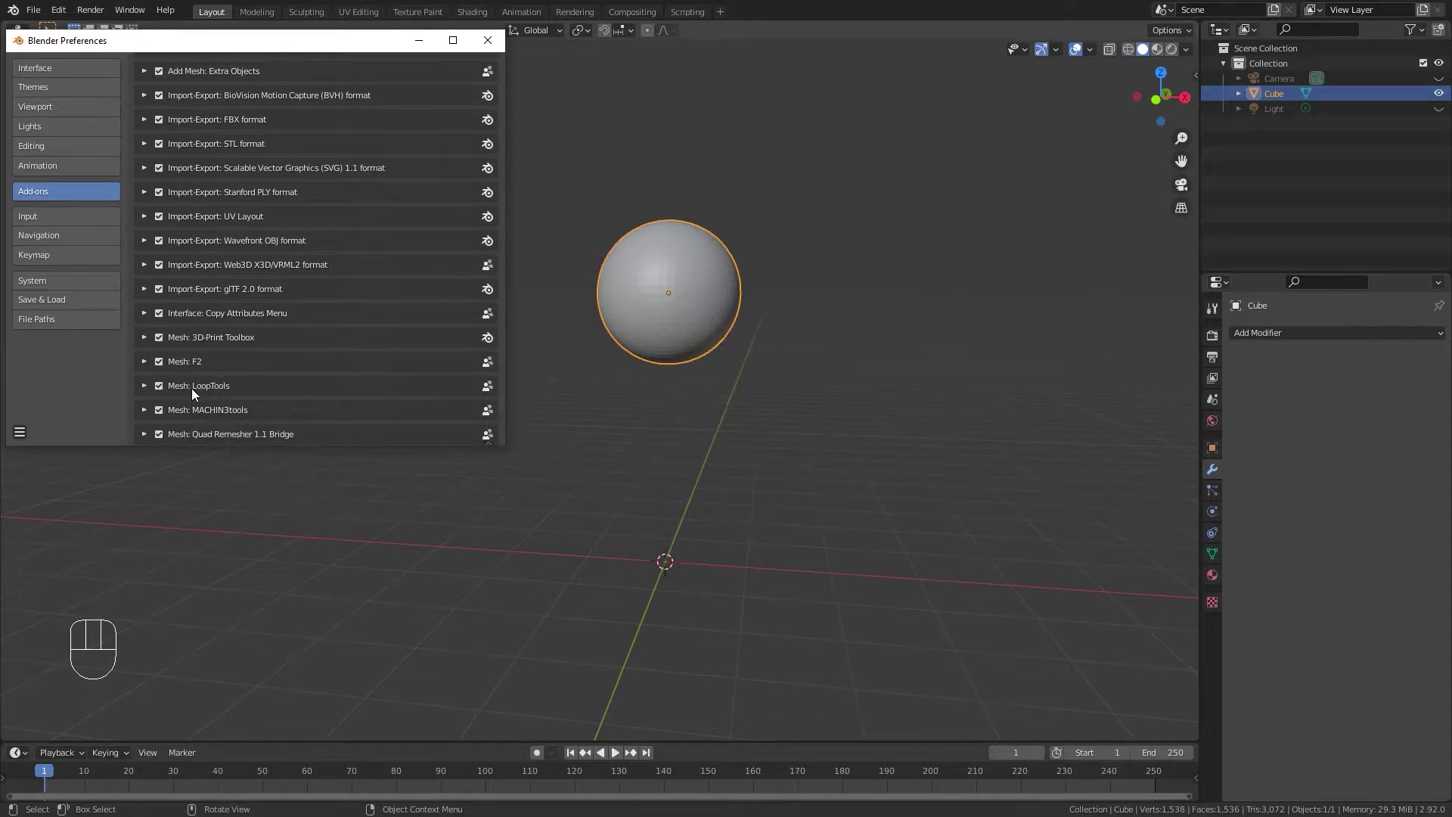
scroll(172, 382, "down", 1)
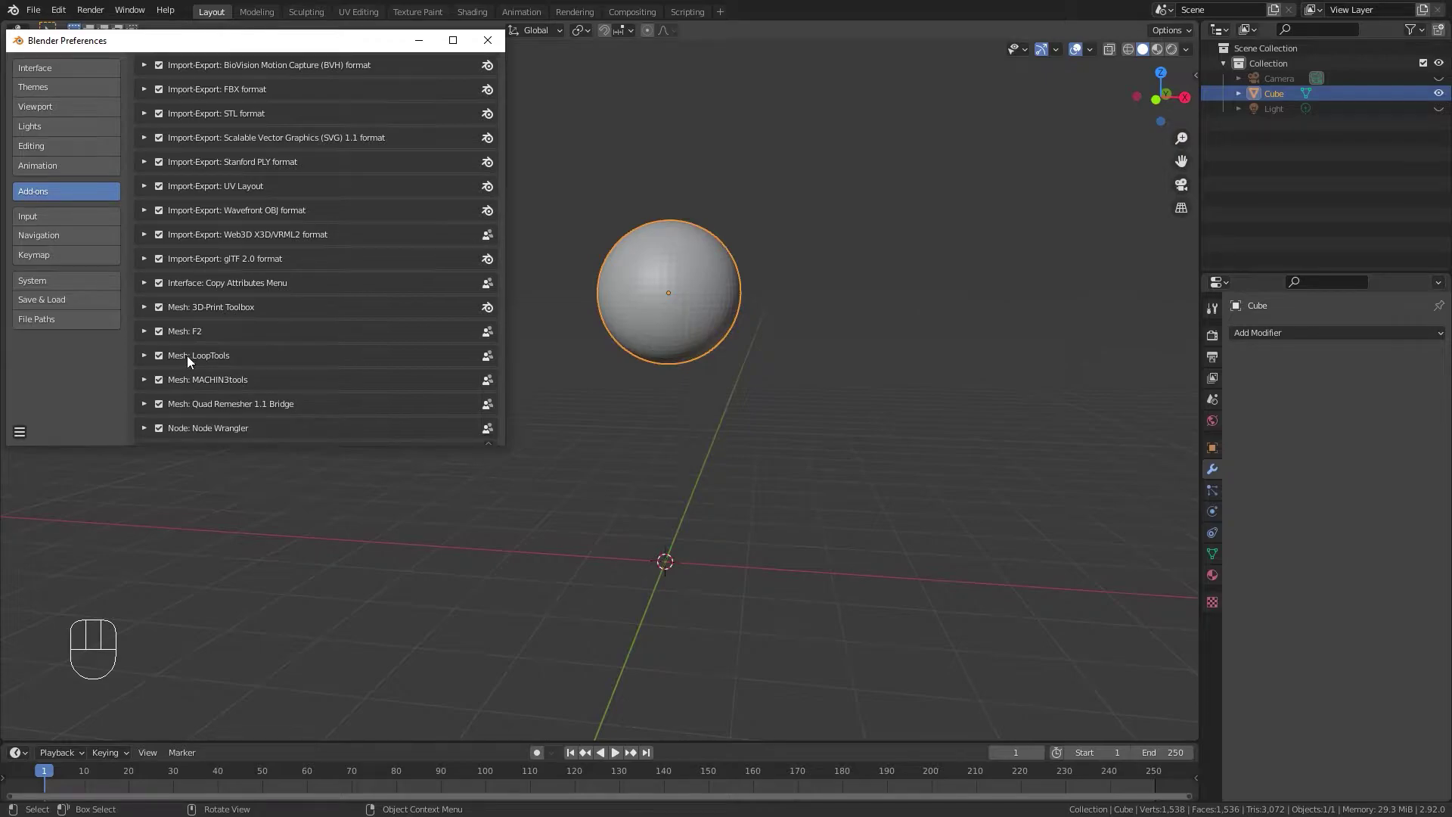
scroll(189, 366, "down", 3)
scroll(244, 409, "down", 1)
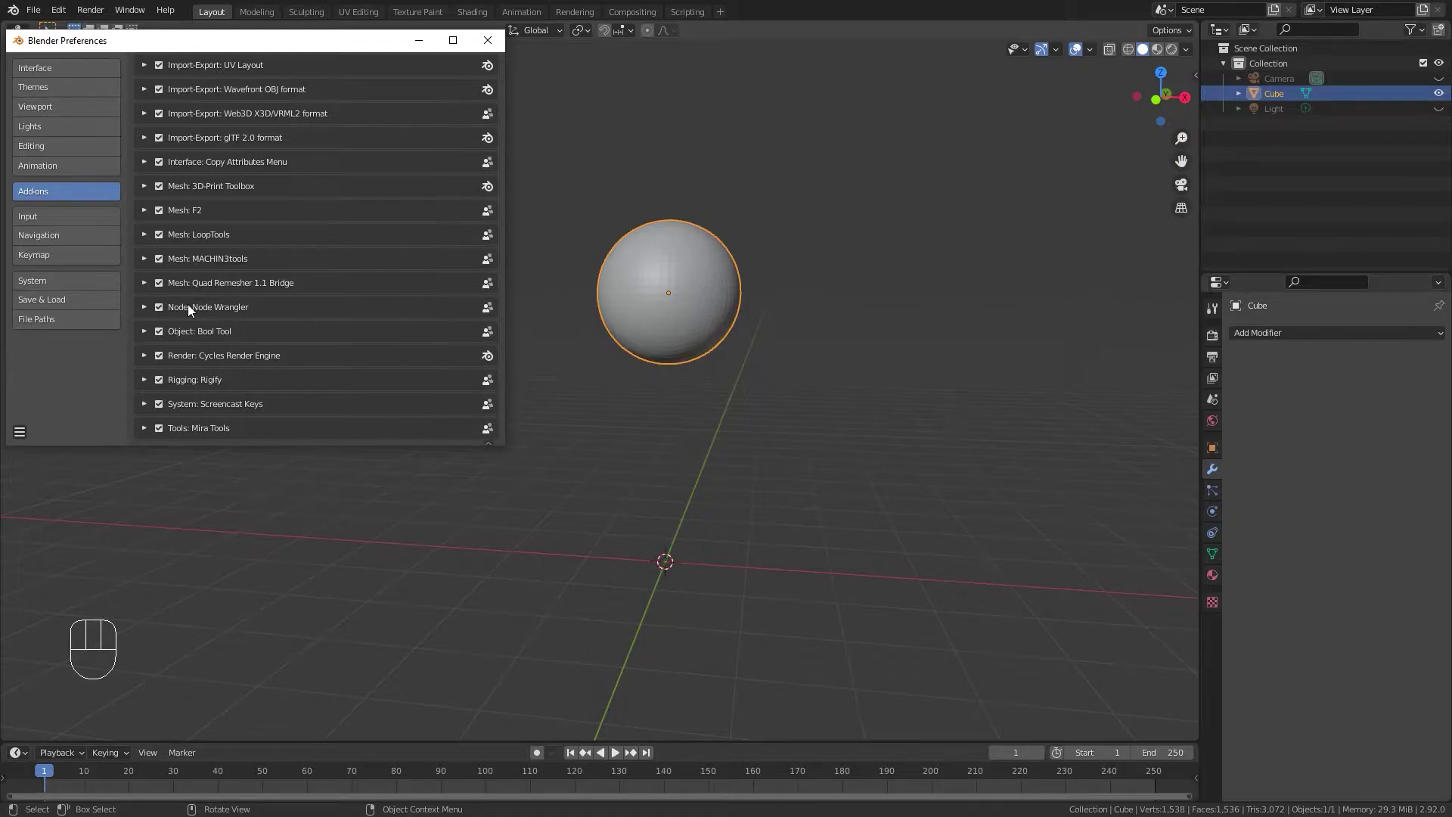
scroll(187, 307, "up", 1)
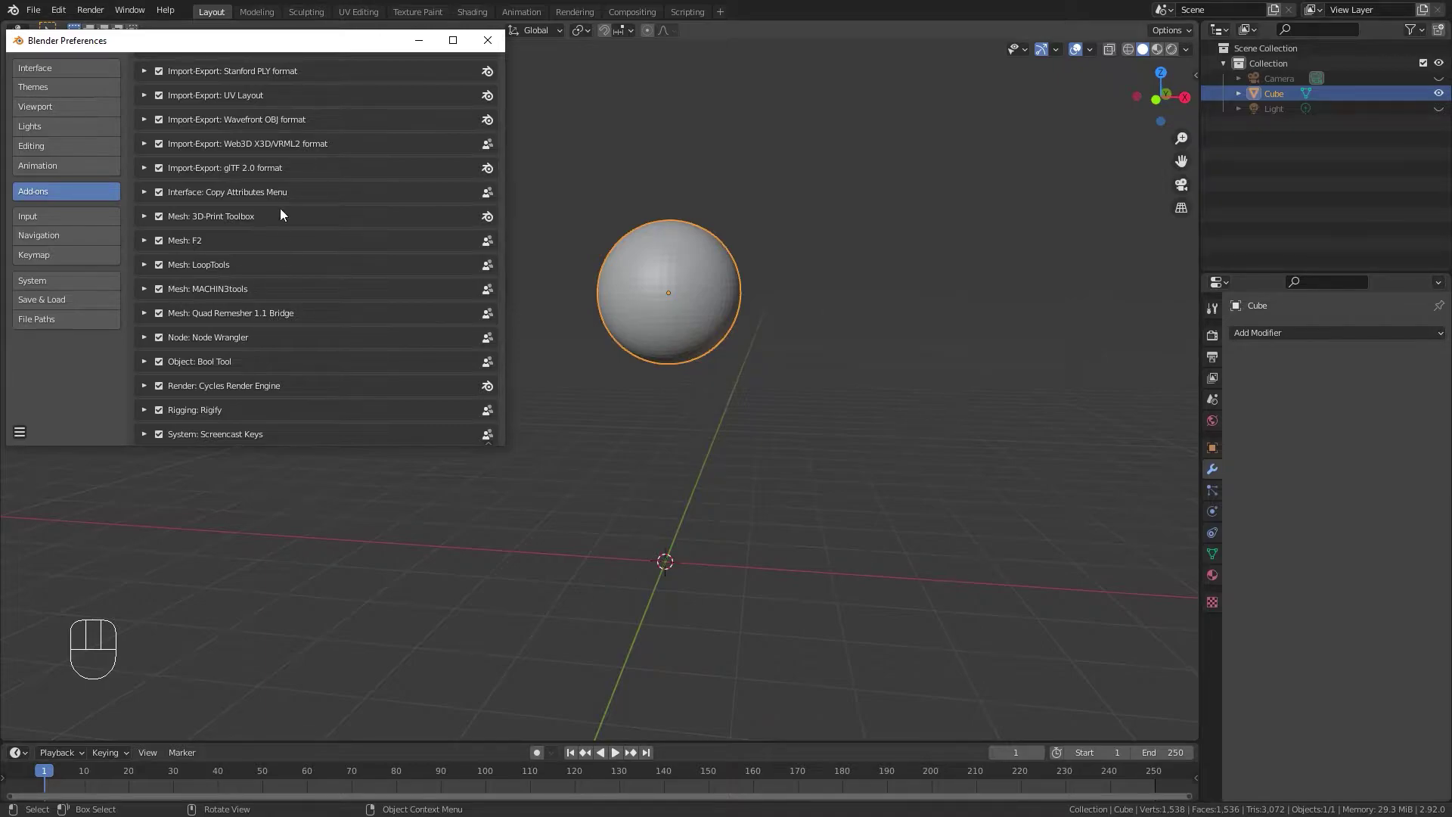
left_click(488, 41)
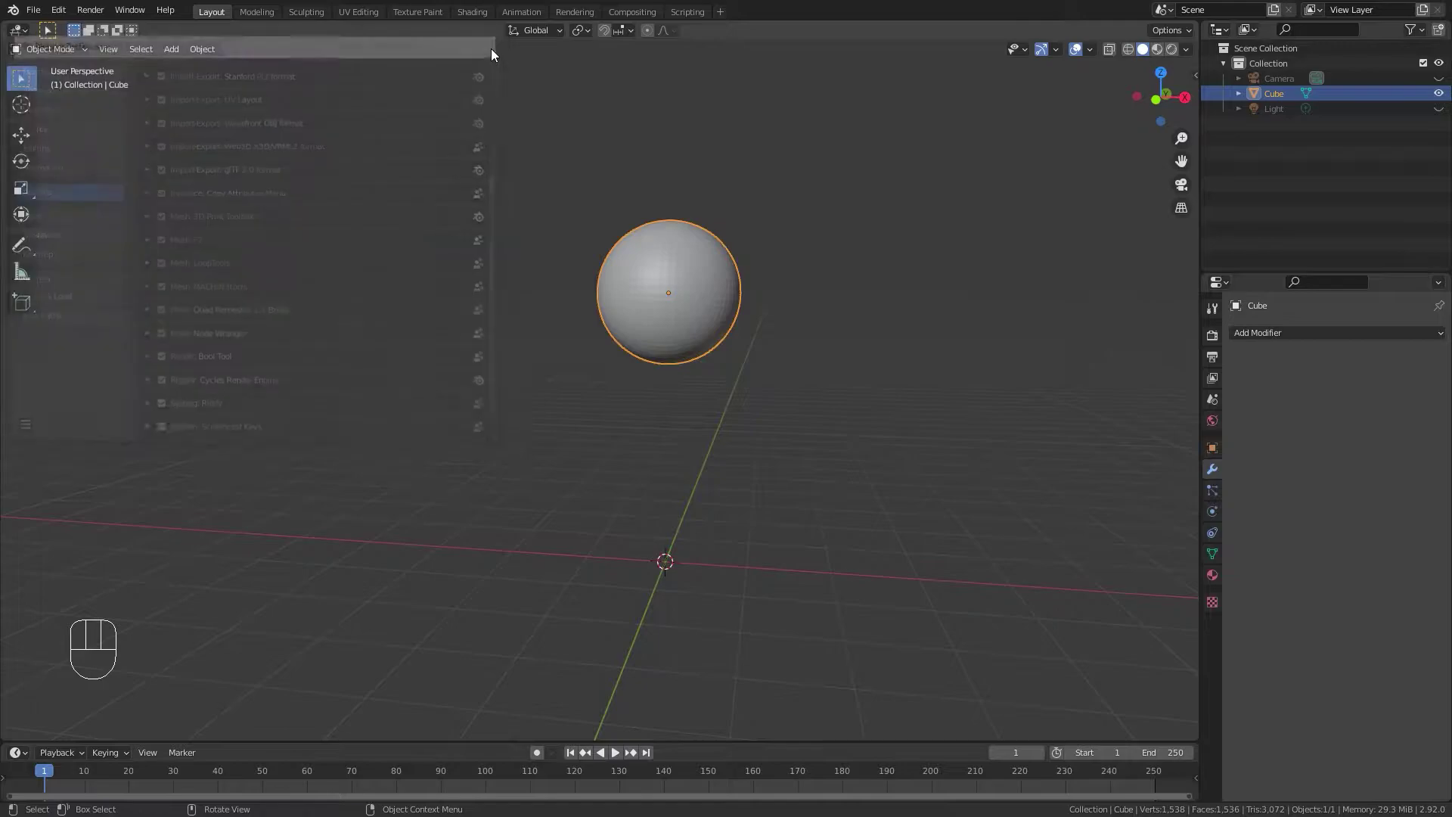
Reselect the sphere and switch it repeatedly between Object Mode and Edit Mode, ending in vertex selection.
left_click(738, 429)
left_click(695, 289)
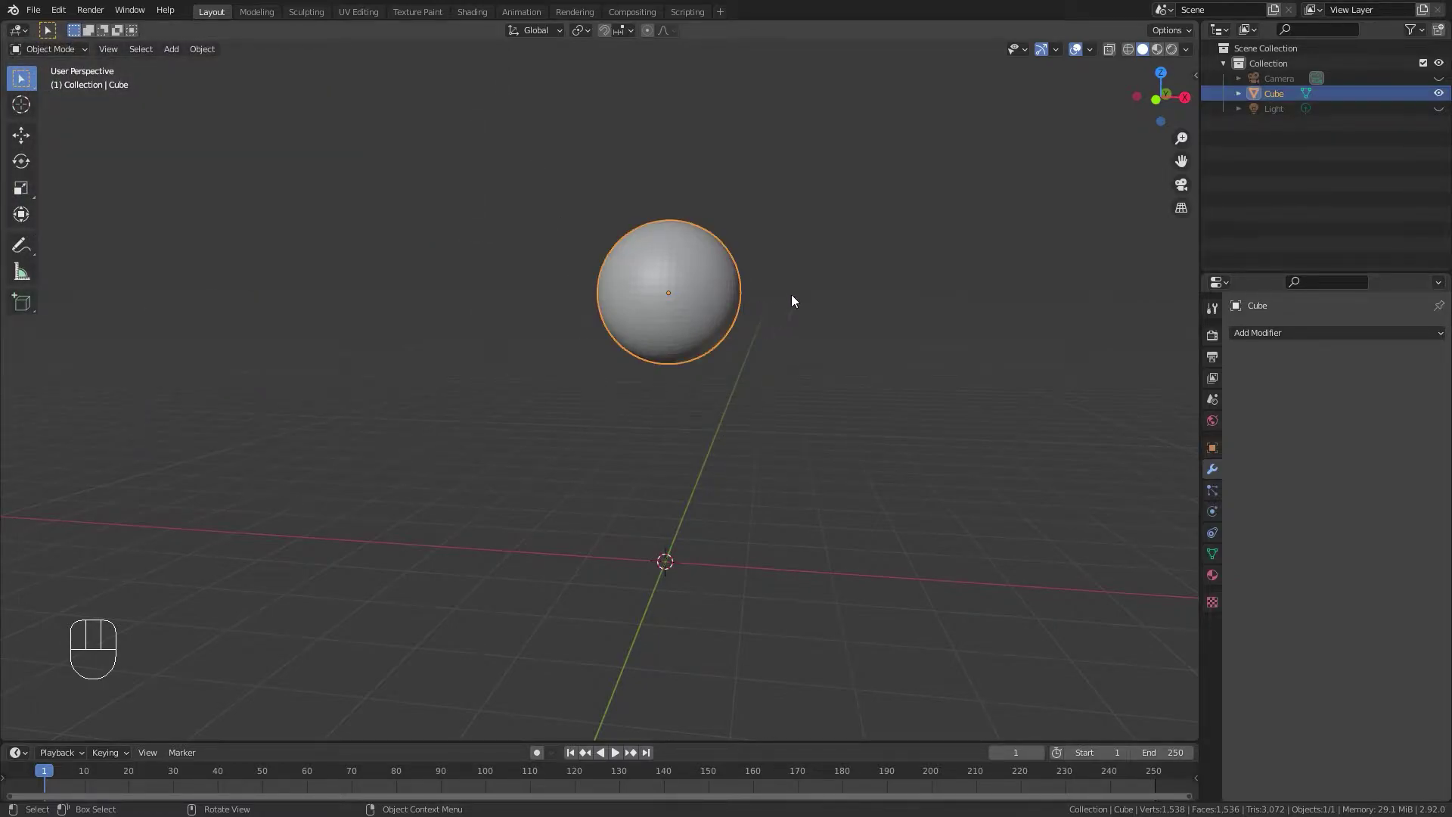
key("Tab")
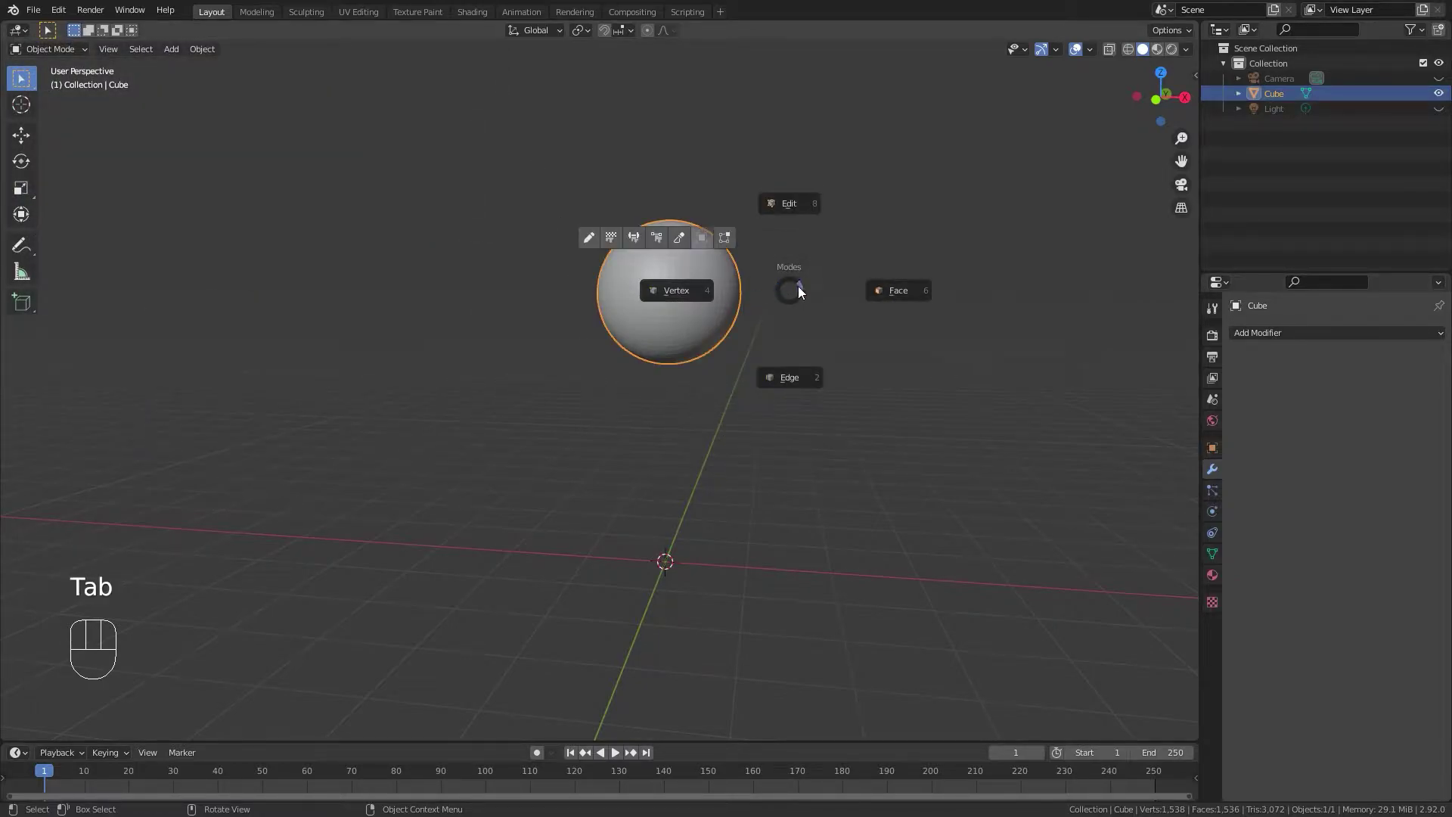
key("Tab")
left_click(690, 290)
key("Tab")
left_click(583, 311)
key("Tab")
left_click(960, 344)
key("Tab")
key("Tab")
left_click(660, 344)
key("Tab")
left_click(697, 270)
key("Tab")
key("Tab")
key("Tab")
key("Tab")
key("Tab")
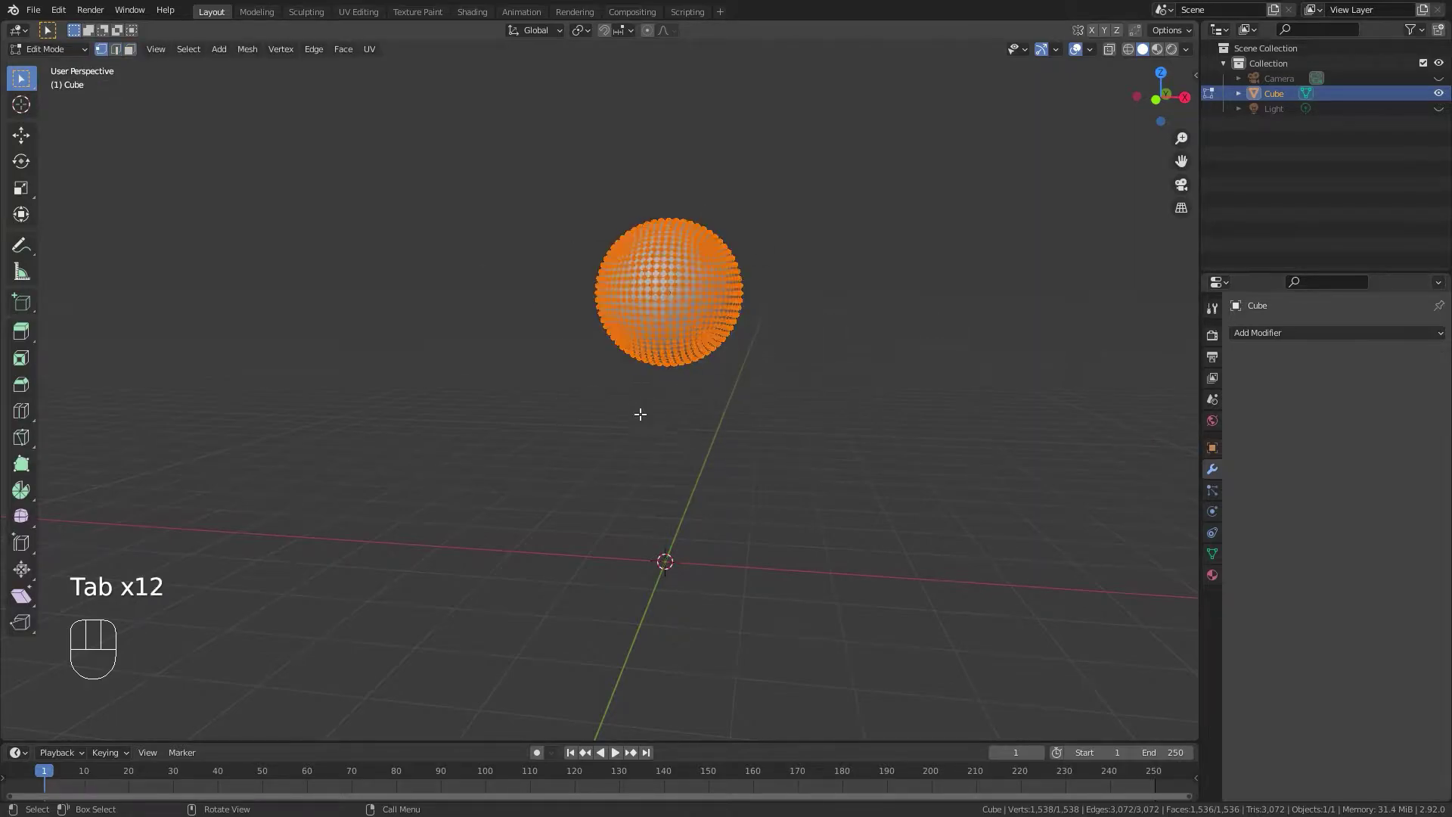
Cycle the sphere through Object Mode and Edit Mode selection modes, and switch it to Sculpt Mode.
key("Tab")
left_click(696, 359)
key("Tab")
left_click(707, 279)
key("Tab")
left_click(855, 298)
key("Tab")
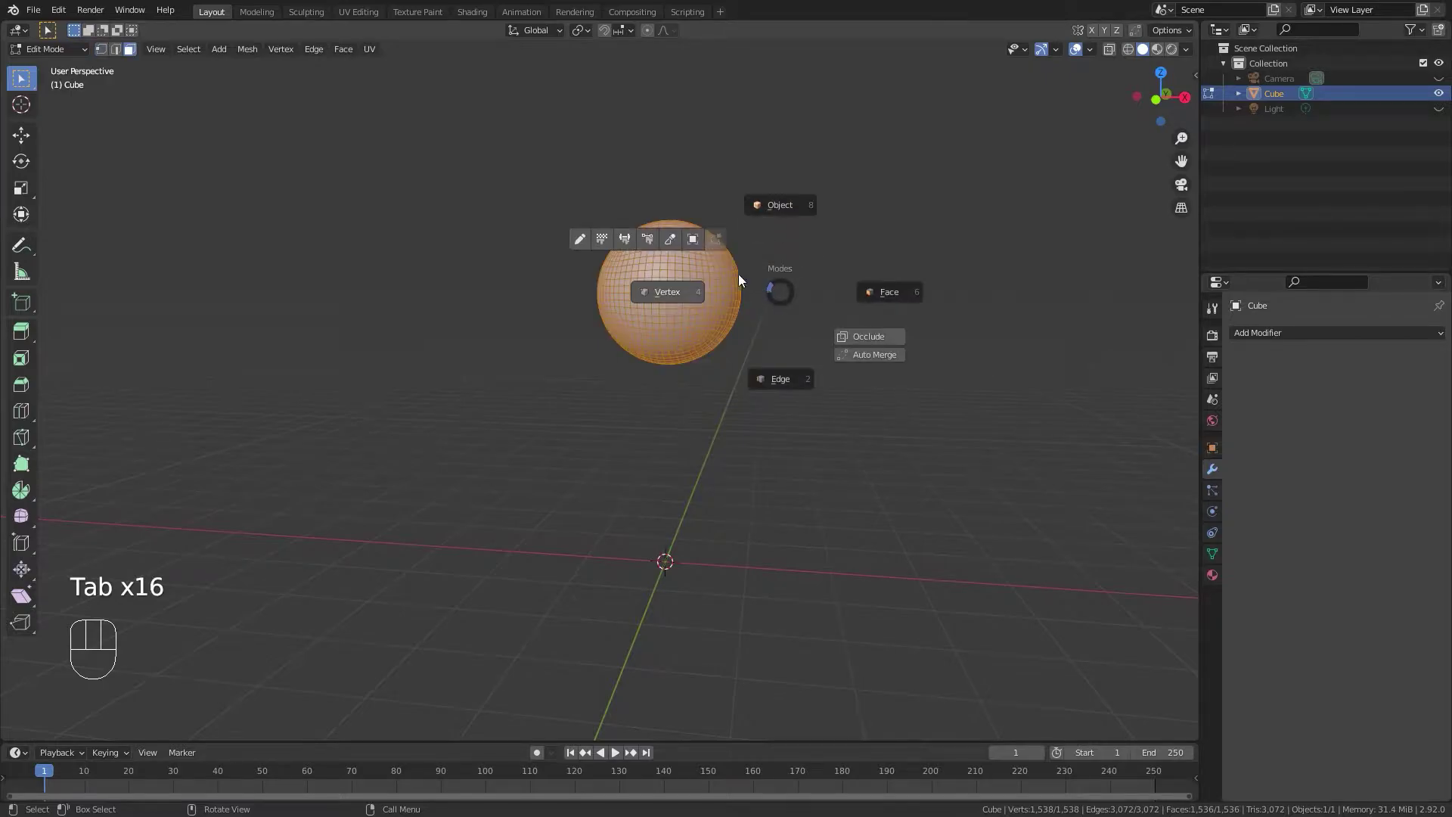
left_click(670, 239)
key("Tab")
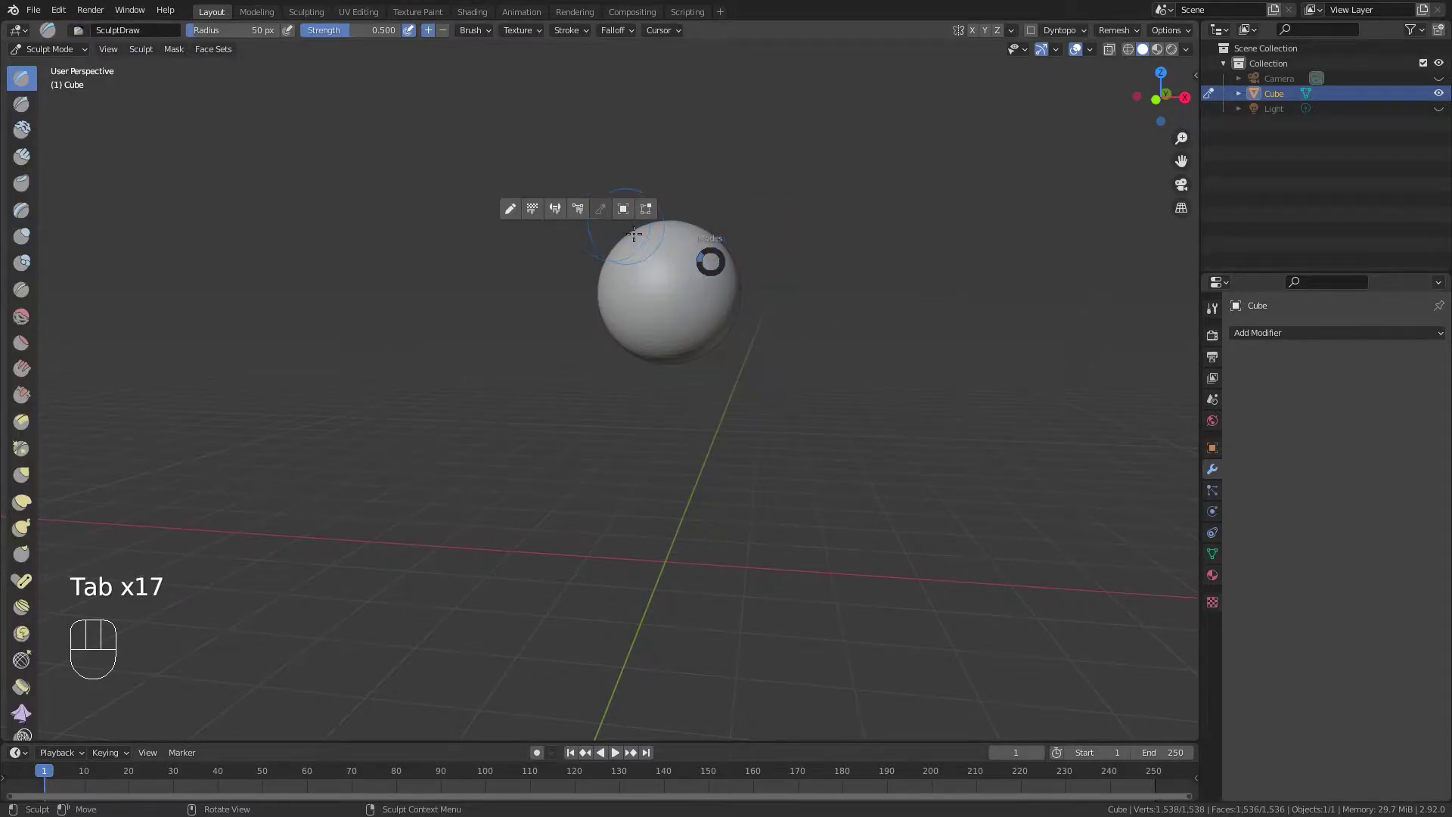
Create a surface drawing on the sphere and return to Object Mode.
left_click(632, 234)
key("Tab")
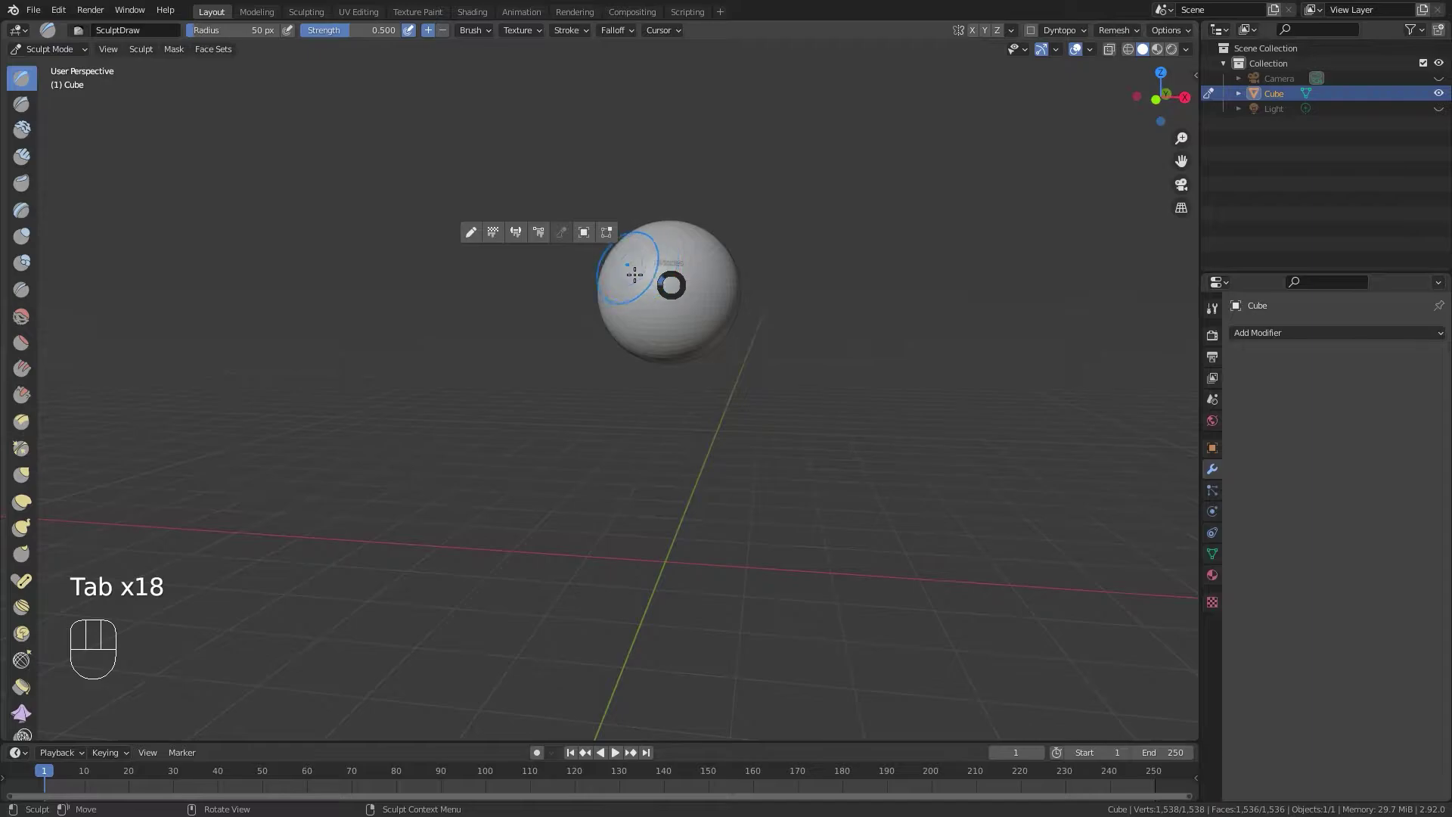
left_click(470, 232)
key("Tab")
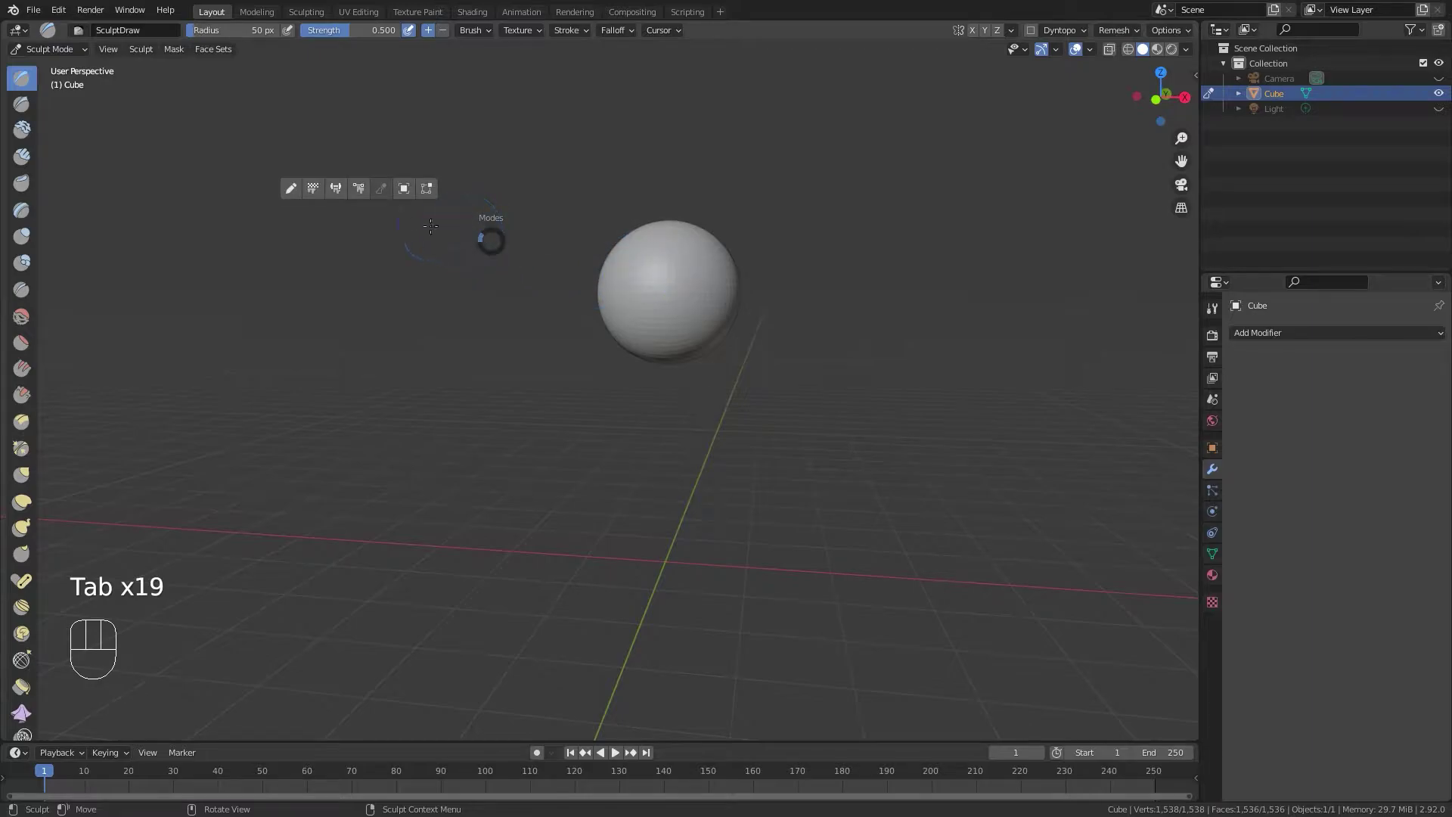
left_click(291, 188)
key("Tab")
scroll(657, 280, "down", 3)
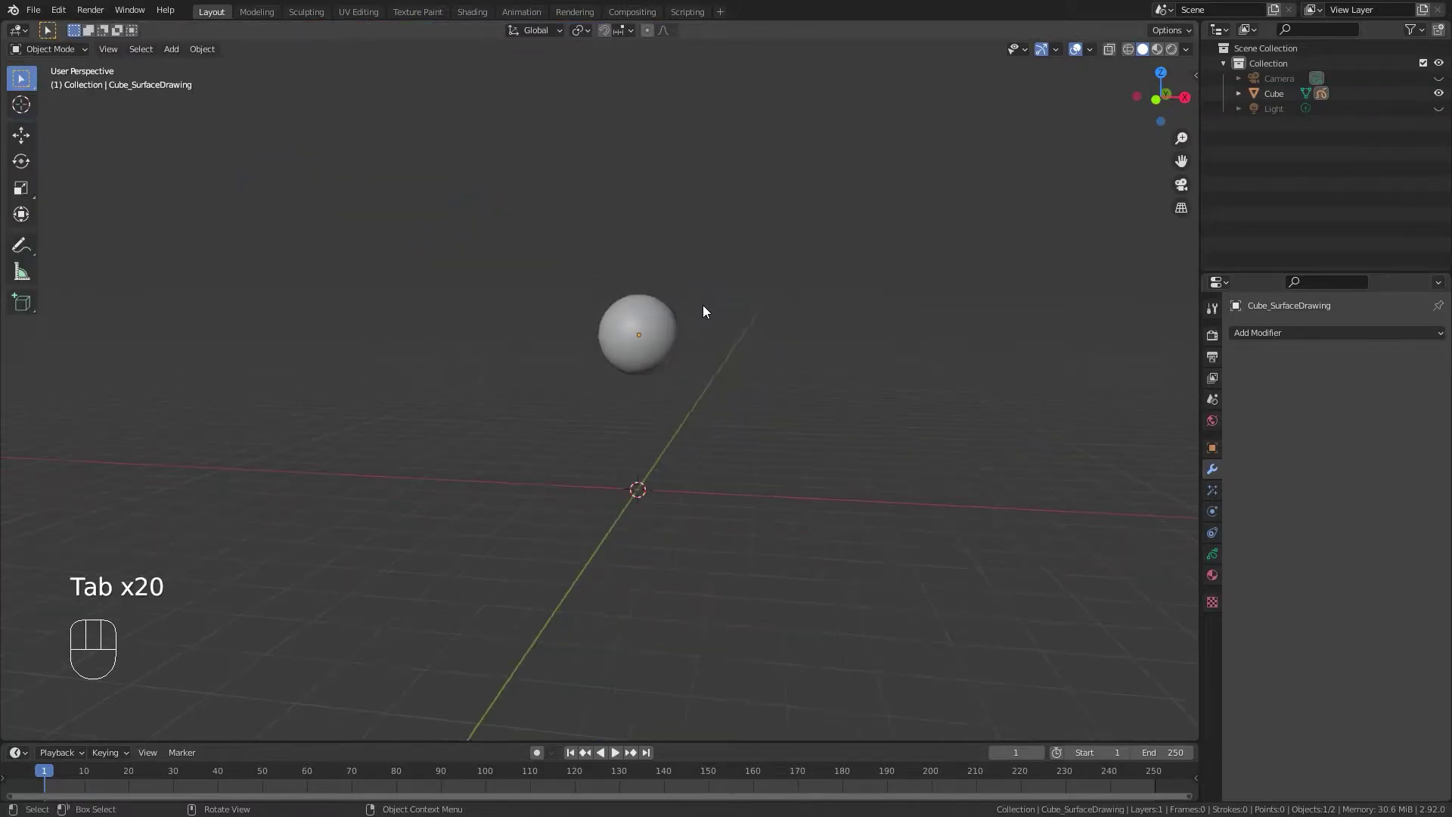
Duplicate the sphere in front view along the Z axis and place the copy around the world origin.
key("ctrl+Tab")
scroll(741, 332, "up", 4)
middle_click_drag(678, 276, 776, 461, "shift")
left_click(631, 487)
key("KP_1")
scroll(683, 432, "down", 5)
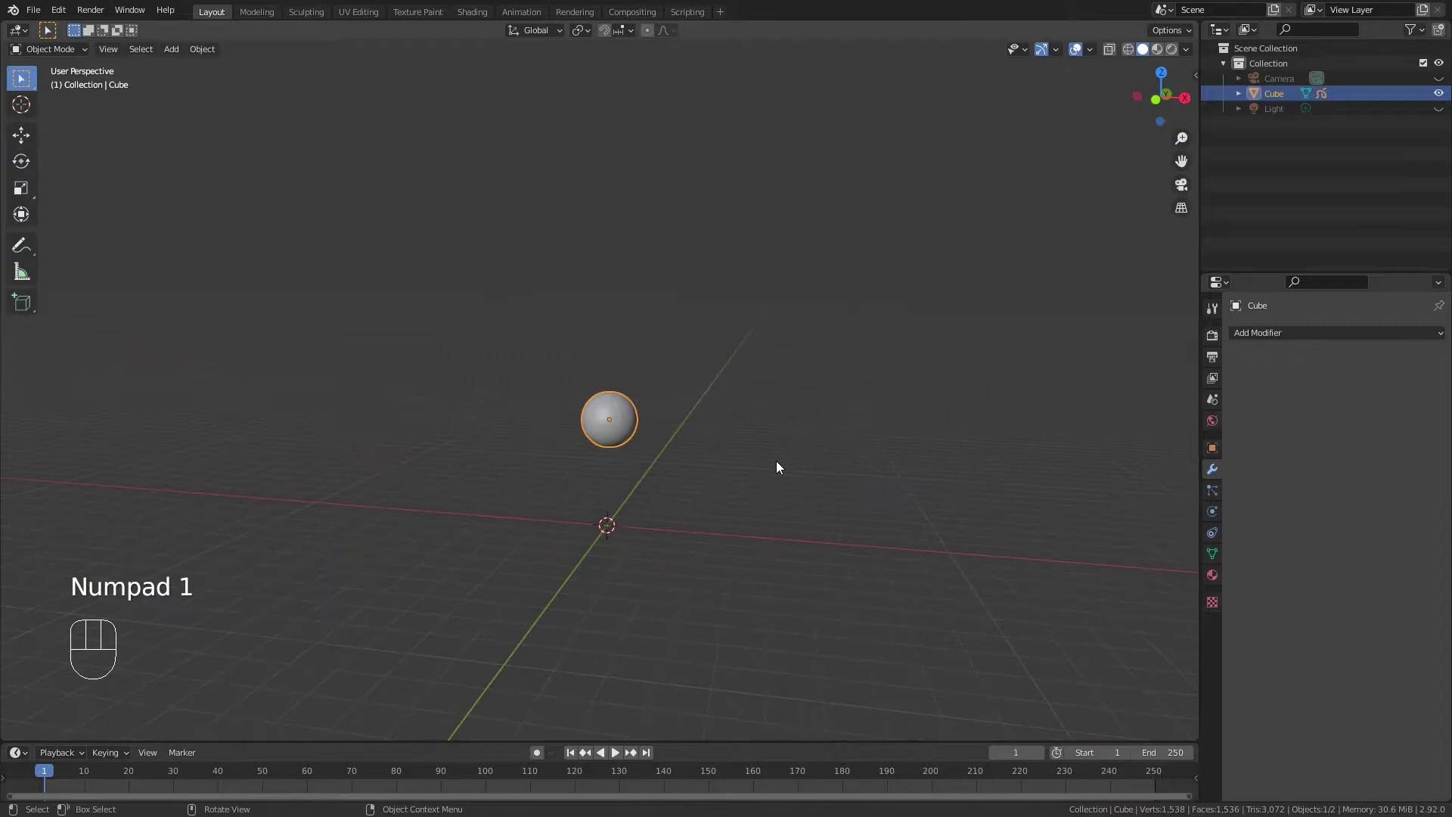
middle_click_drag(869, 453, 651, 489)
key("KP_1")
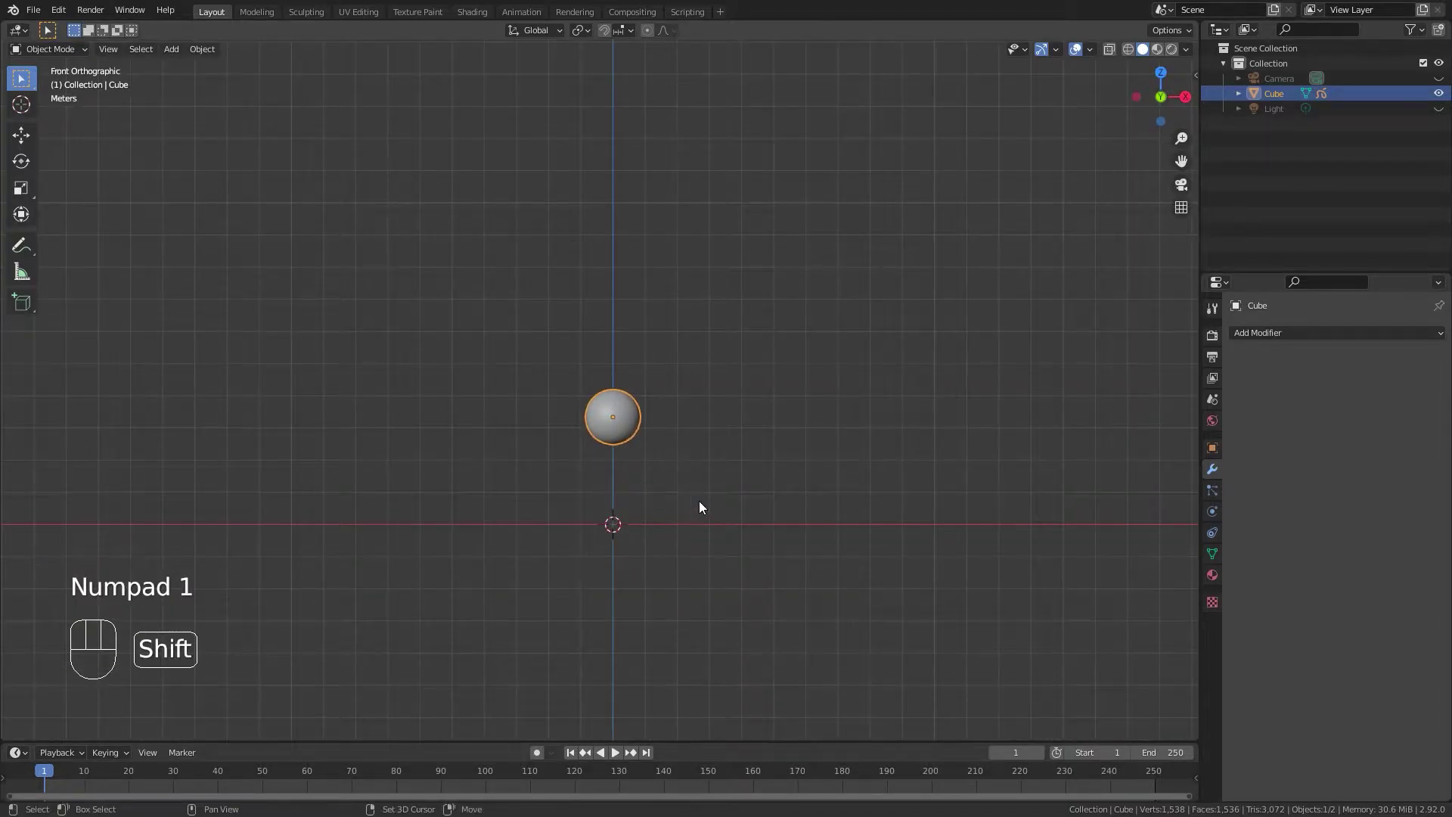
key("shift+d")
key("z")
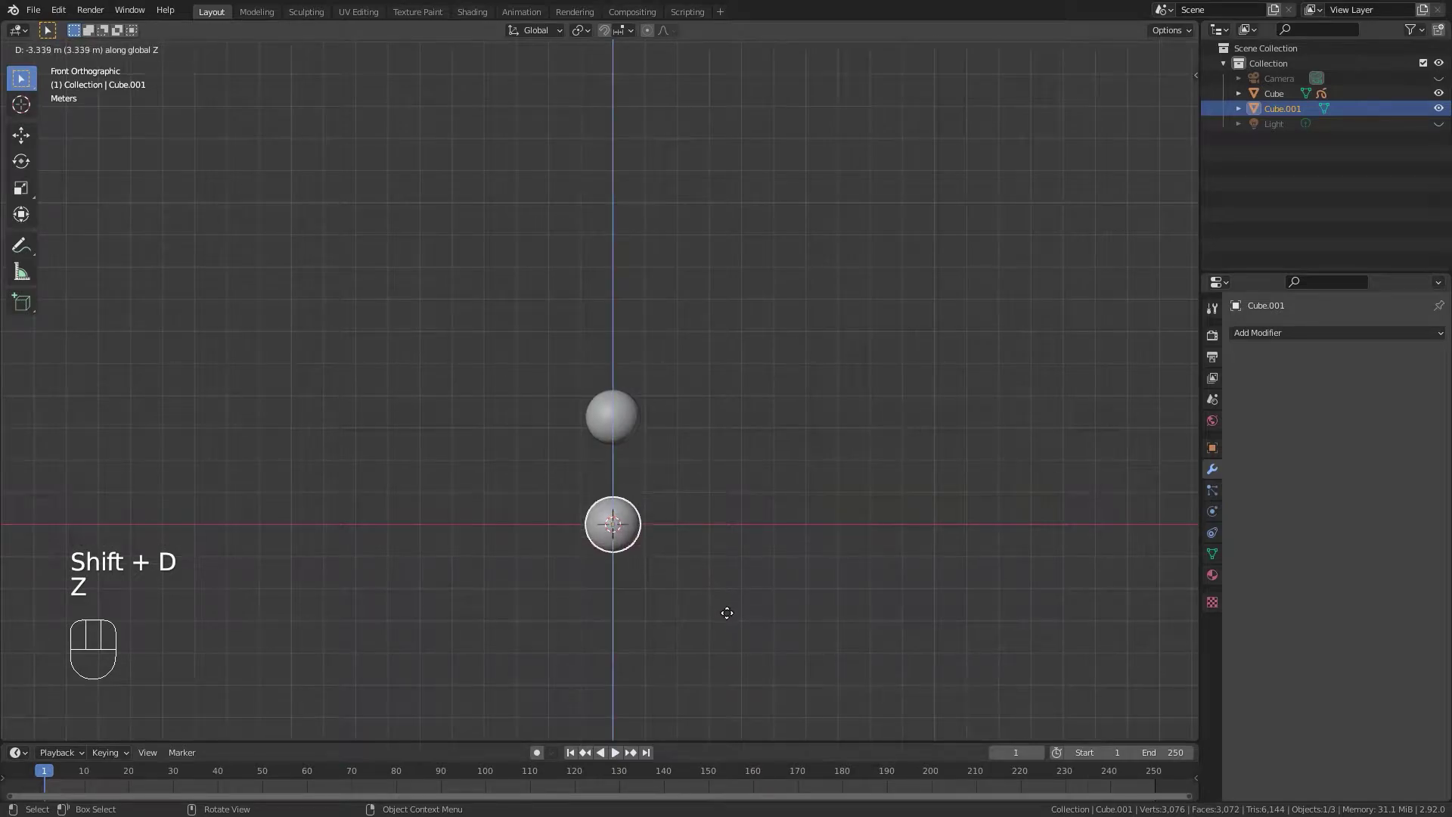
left_click(723, 615)
Raise the lower sphere slightly and move the original sphere higher along Z to widen the gap between them.
scroll(708, 620, "up", 4)
middle_click_drag(708, 620, 709, 459, "shift")
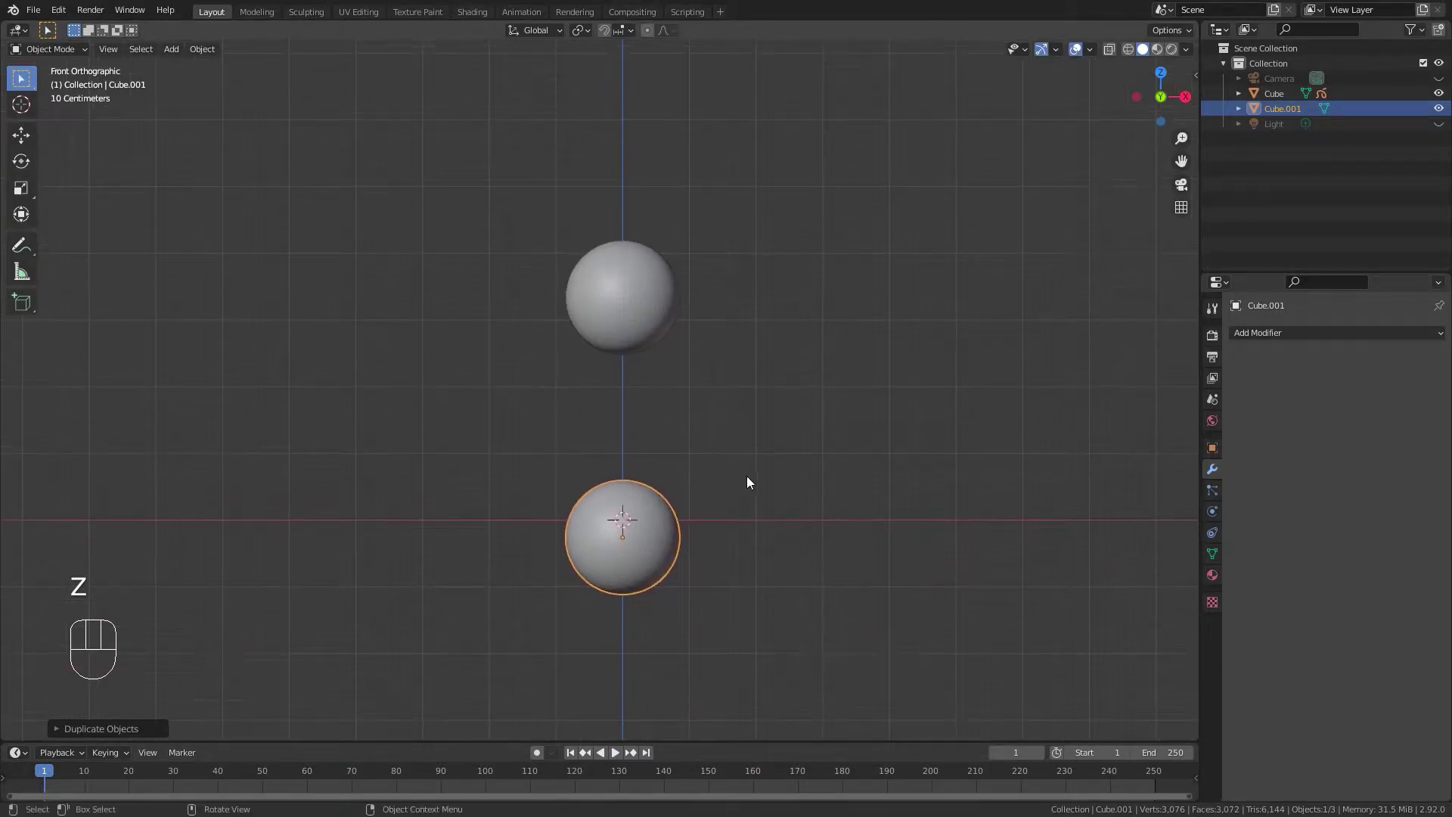
key("g")
left_click(762, 441)
left_click(637, 273)
key("g")
key("z")
left_click(758, 249)
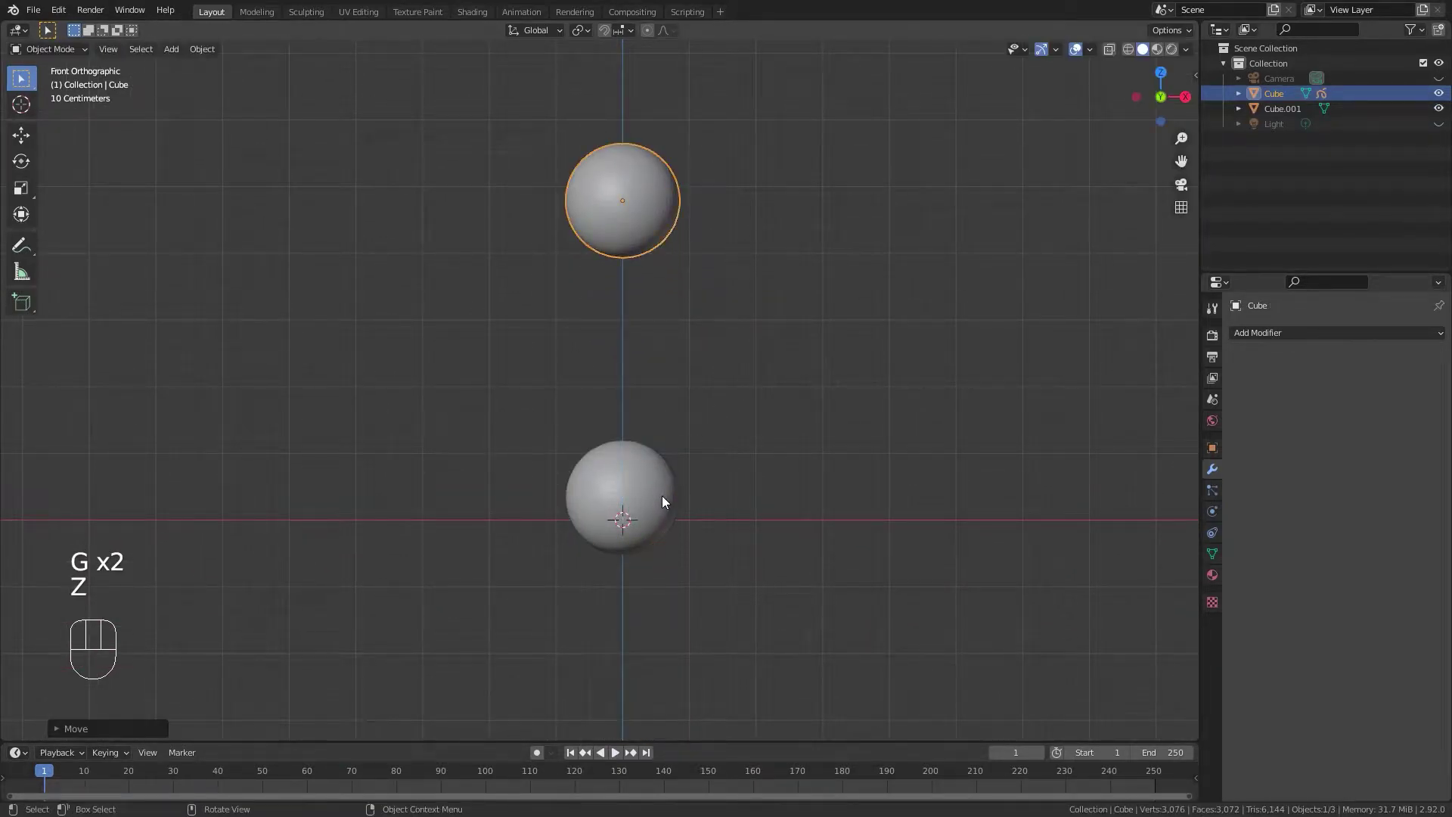
Put the lower sphere in Sculpt Mode and set the brush radius to 117 px.
left_click(664, 501)
key("ctrl+Tab")
scroll(657, 552, "up", 2)
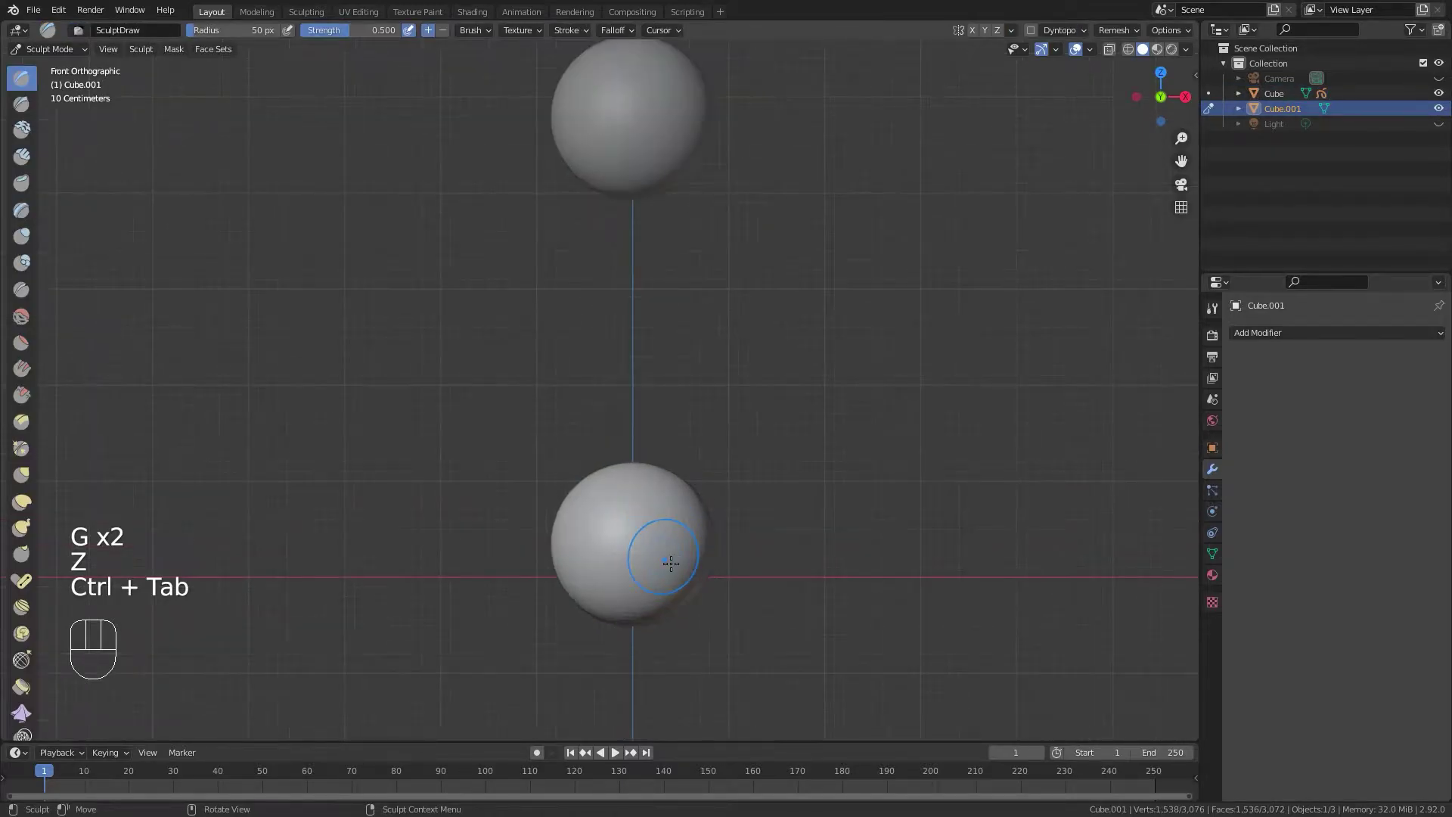
key("f")
left_click(722, 574)
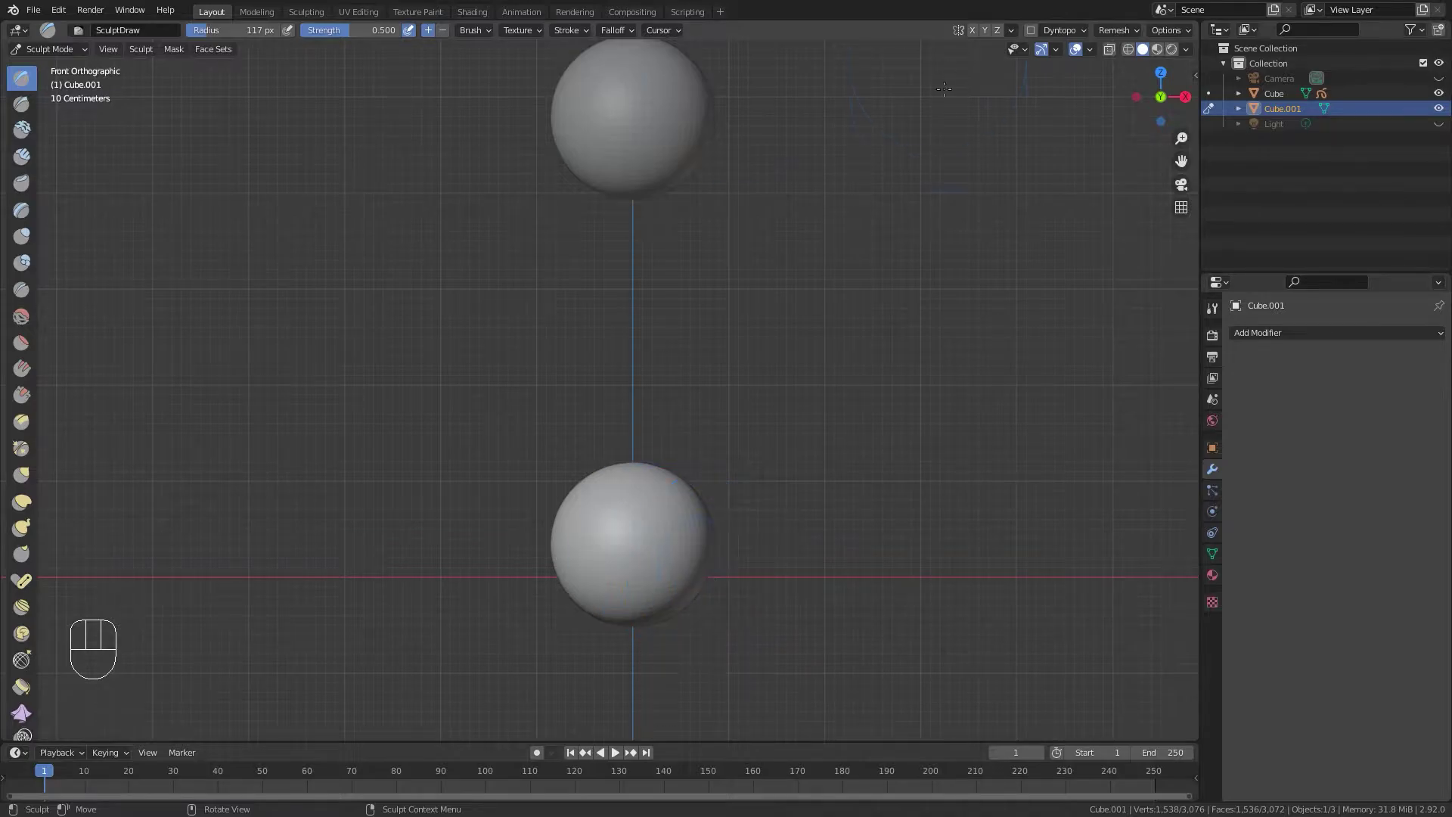
Turn on X symmetry for the upper sphere in Sculpt Mode and return to Object Mode.
key("ctrl+Tab")
left_click(657, 140)
left_click(1024, 78)
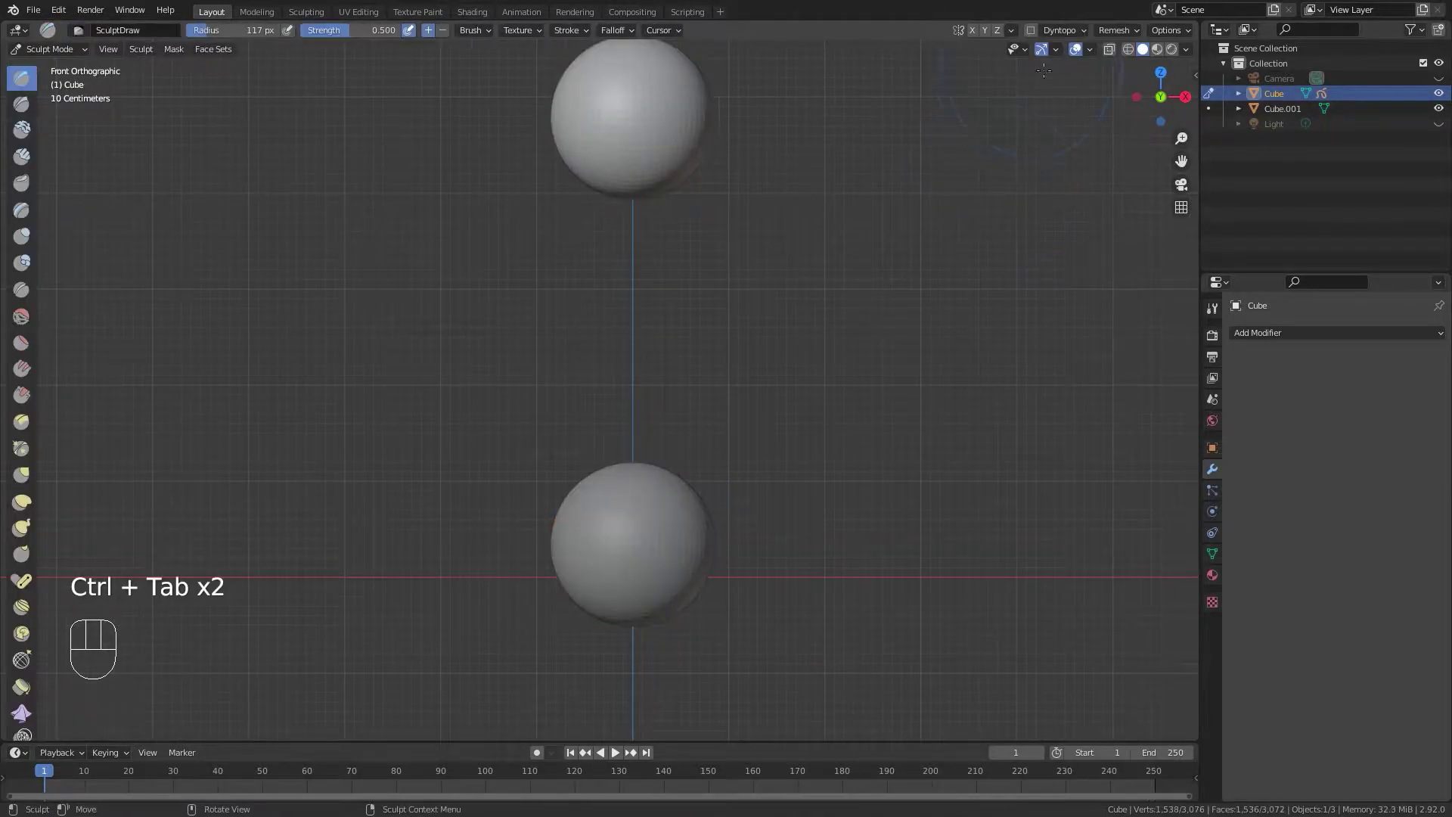
key("ctrl+Tab")
left_click(900, 242)
Switch the lower sphere to Sculpt Mode with X symmetry and choose the Grab brush at a radius of 168 px.
left_click(680, 525)
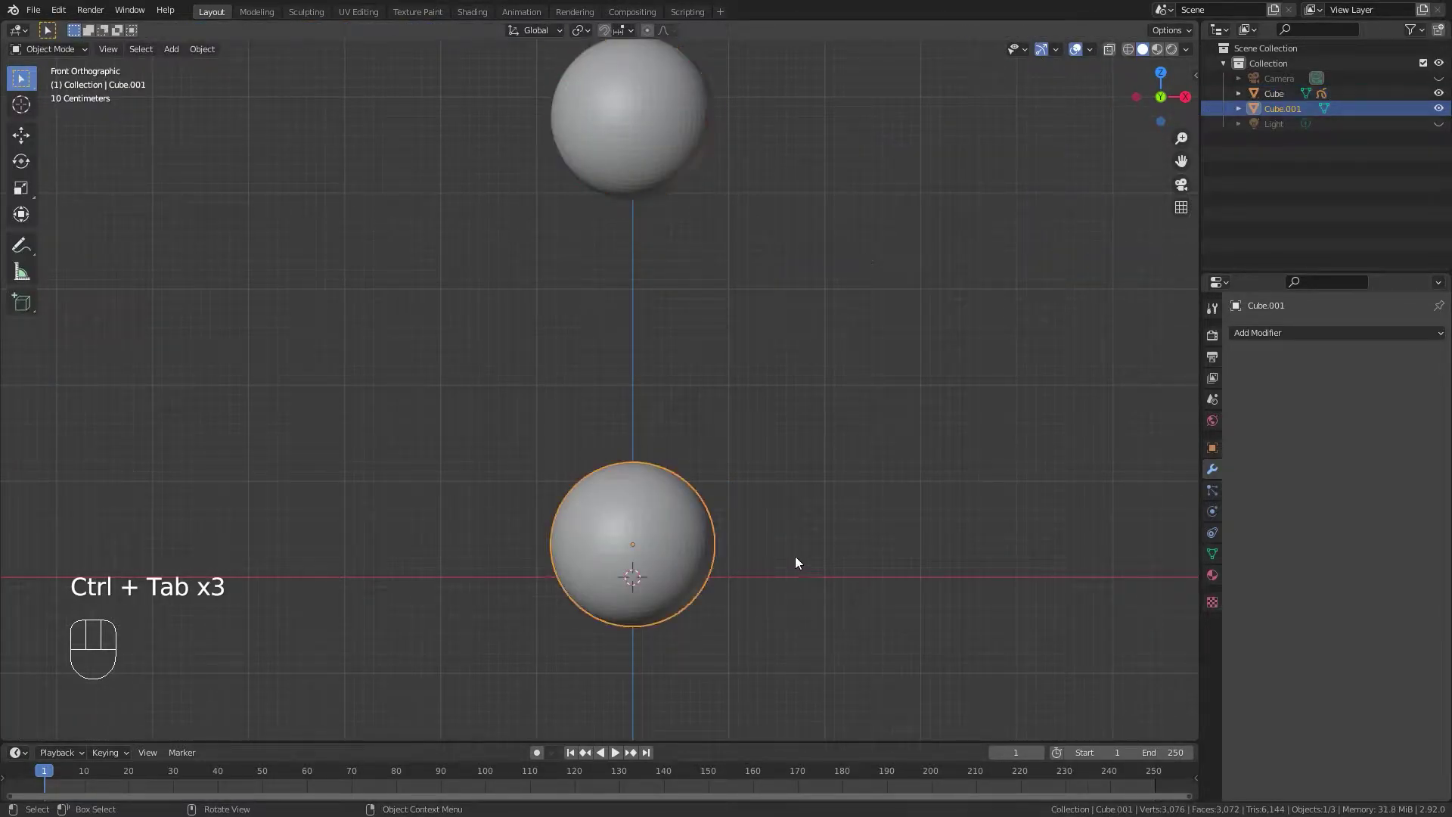
key("ctrl+Tab")
left_click(849, 628)
key("ctrl+Tab")
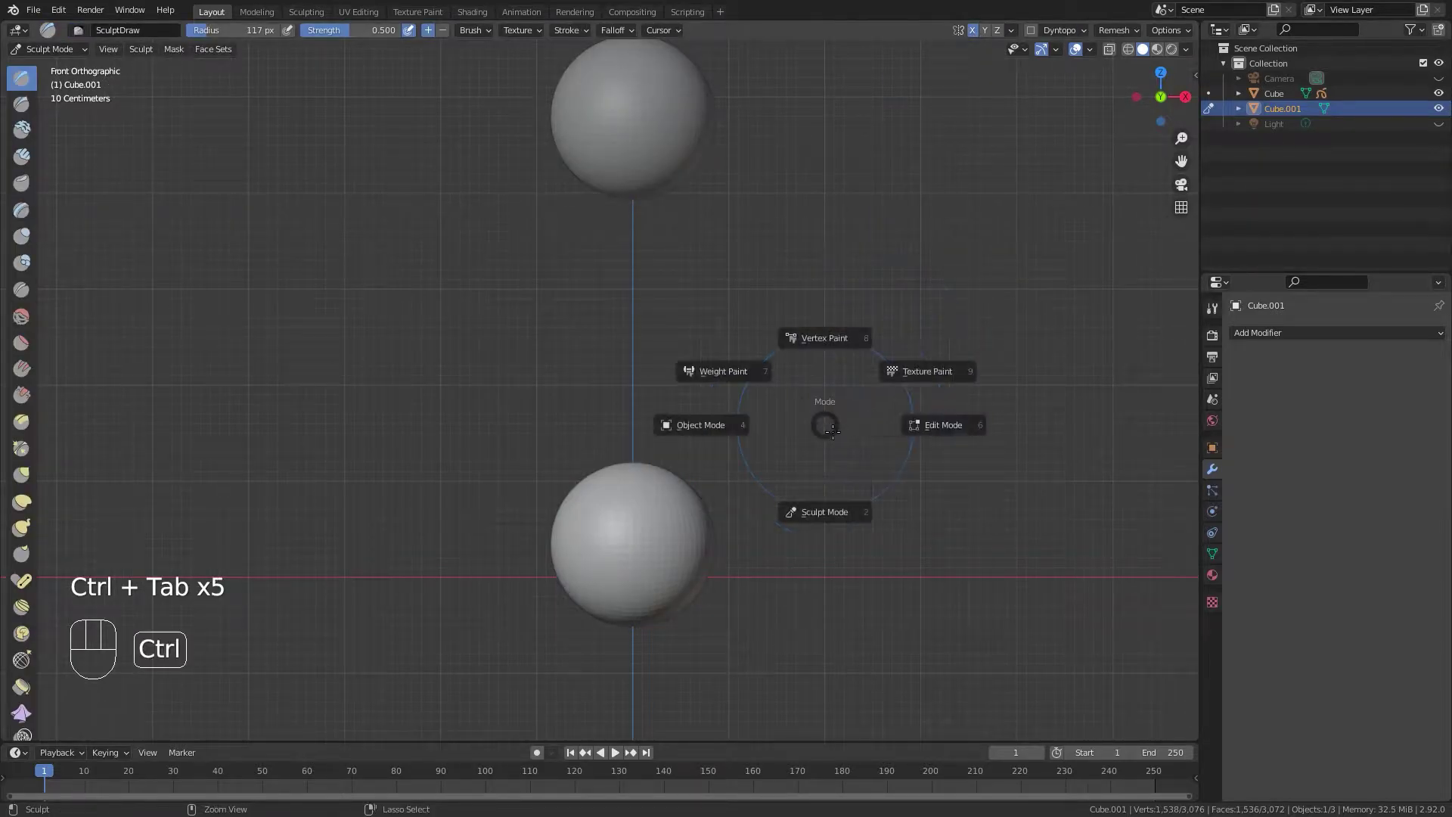
key("g")
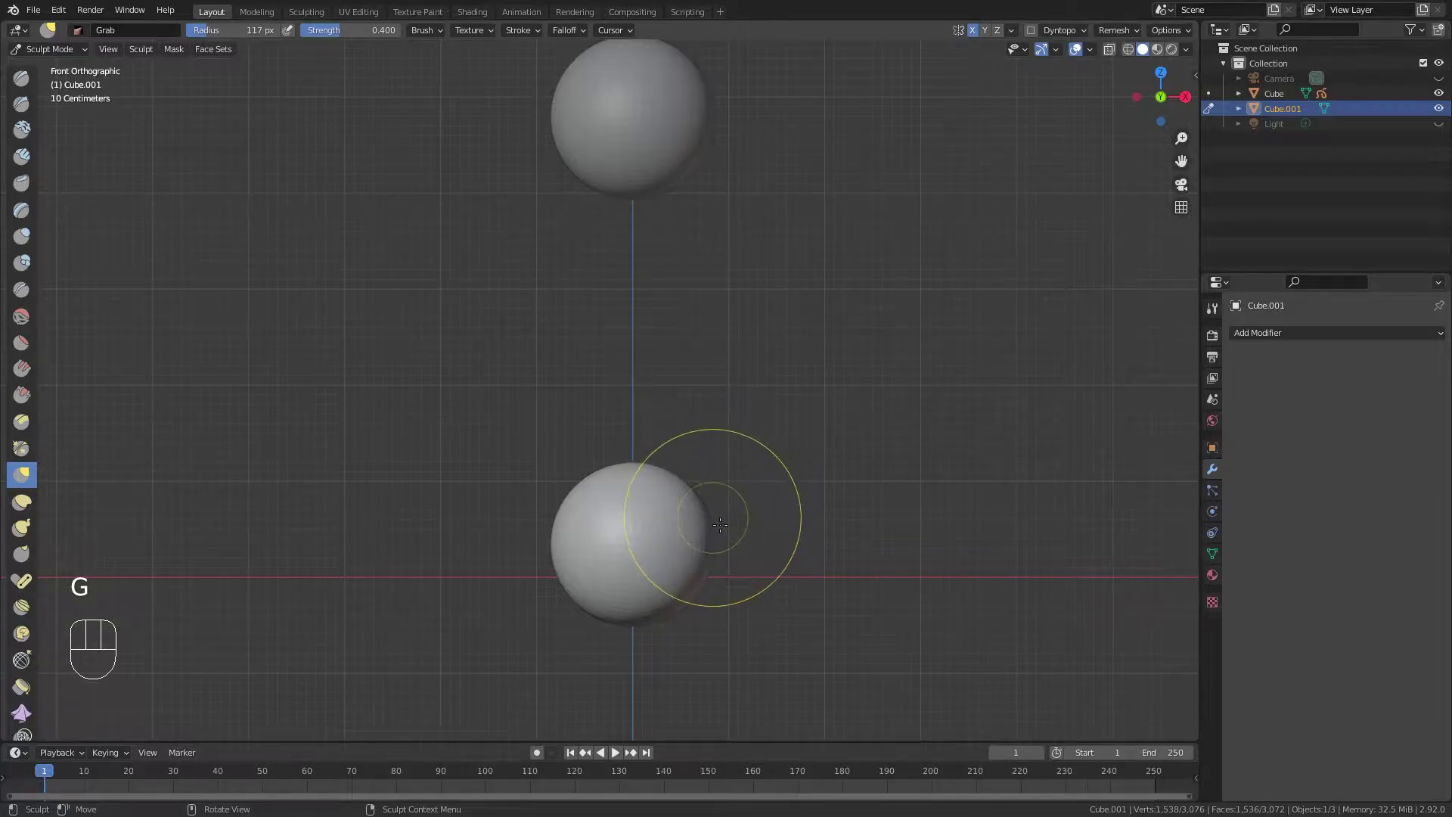
key("f")
left_click(720, 559)
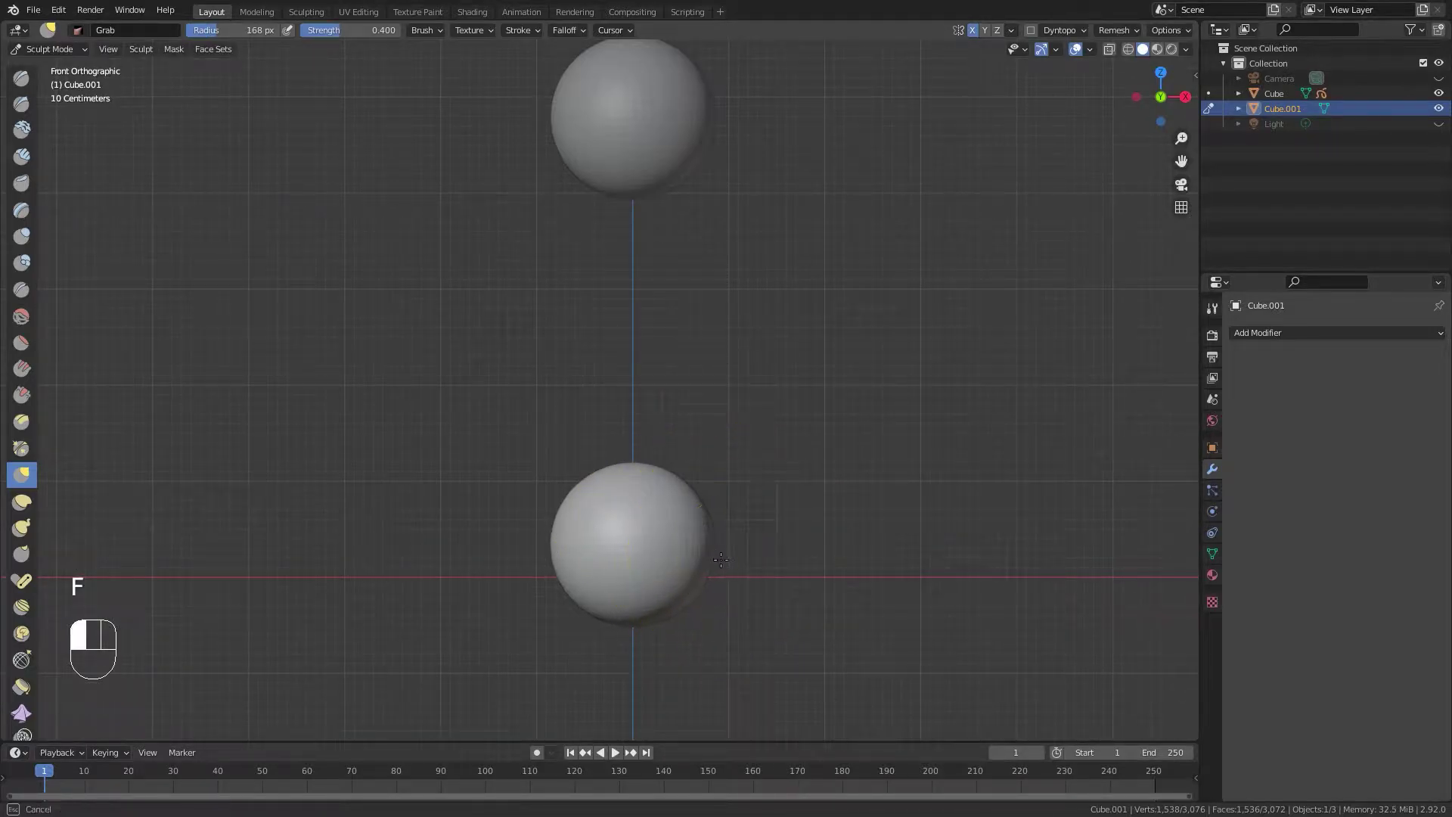
Squeeze the lower sphere from the front and sides with the Grab brush into a narrow upright capsule for the neck.
left_click_drag(721, 560, 669, 560)
mouse_move(739, 529)
middle_mouse_down()
mouse_move(665, 583)
mouse_move(620, 544)
mouse_move(535, 560)
mouse_move(492, 519)
mouse_move(509, 492)
mouse_move(537, 495)
middle_mouse_up()
left_click_drag(490, 480, 501, 500)
left_click_drag(513, 514, 504, 525)
middle_click_drag(505, 524, 555, 509)
left_click_drag(561, 503, 533, 476)
mouse_move(498, 573)
middle_mouse_down()
mouse_move(513, 525)
mouse_move(592, 504)
mouse_move(618, 542)
mouse_move(659, 530)
middle_mouse_up()
left_click_drag(728, 494, 652, 520)
middle_click_drag(597, 505, 661, 484)
key("KP_1")
left_click_drag(634, 558, 601, 530)
left_click_drag(600, 582, 609, 546)
scroll(655, 624, "down", 2)
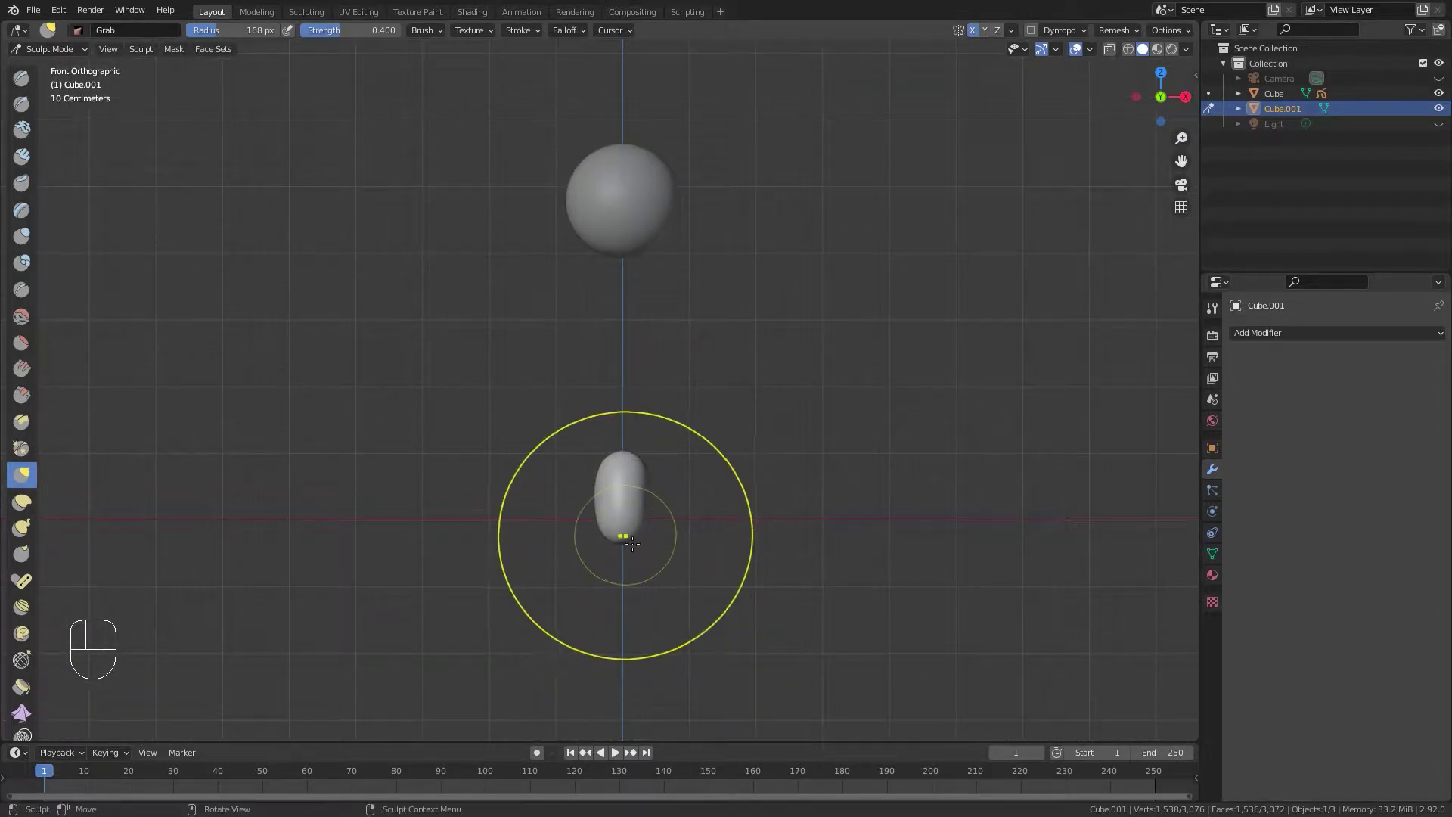
Return to Object Mode and raise the neck capsule about 0.73 m along Z.
scroll(635, 528, "down", 2)
key("ctrl+Tab")
scroll(700, 542, "up", 3)
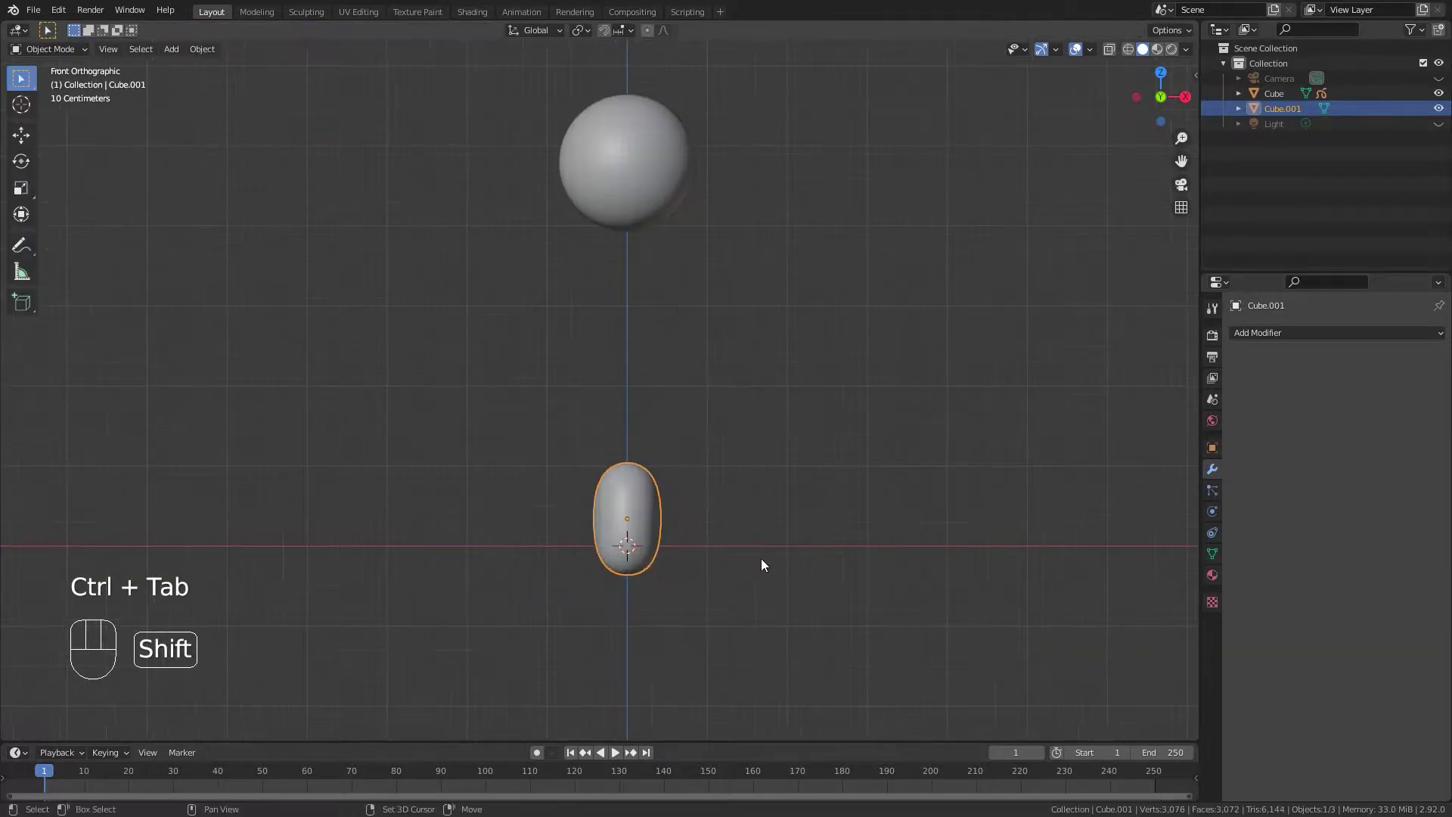
middle_click_drag(763, 560, 747, 518, "shift")
key("g")
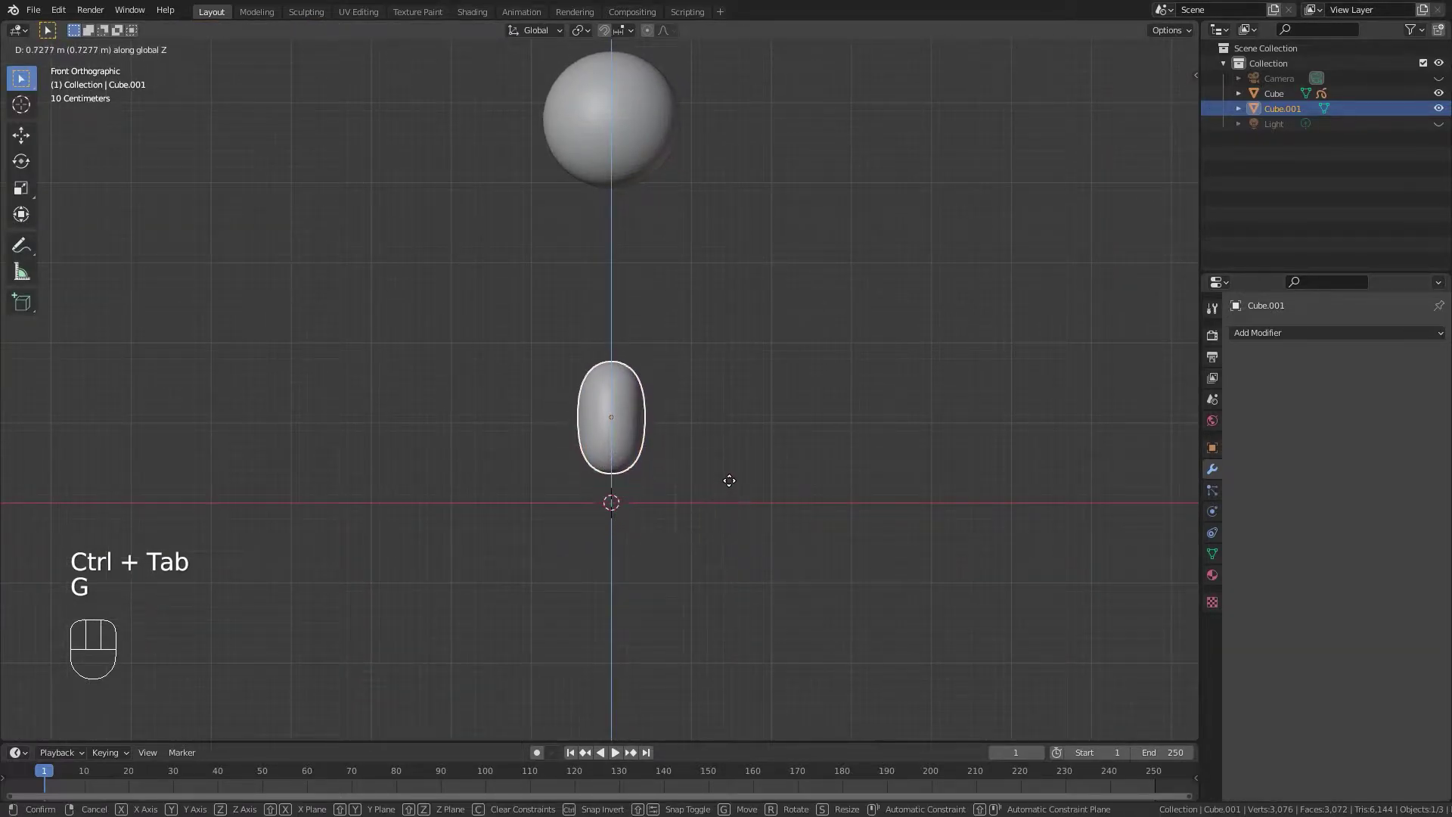
left_click(726, 479)
Duplicate the upper sphere along Z and place the copy at the world origin, directly beneath the neck capsule.
left_click(705, 194)
key("shift+d")
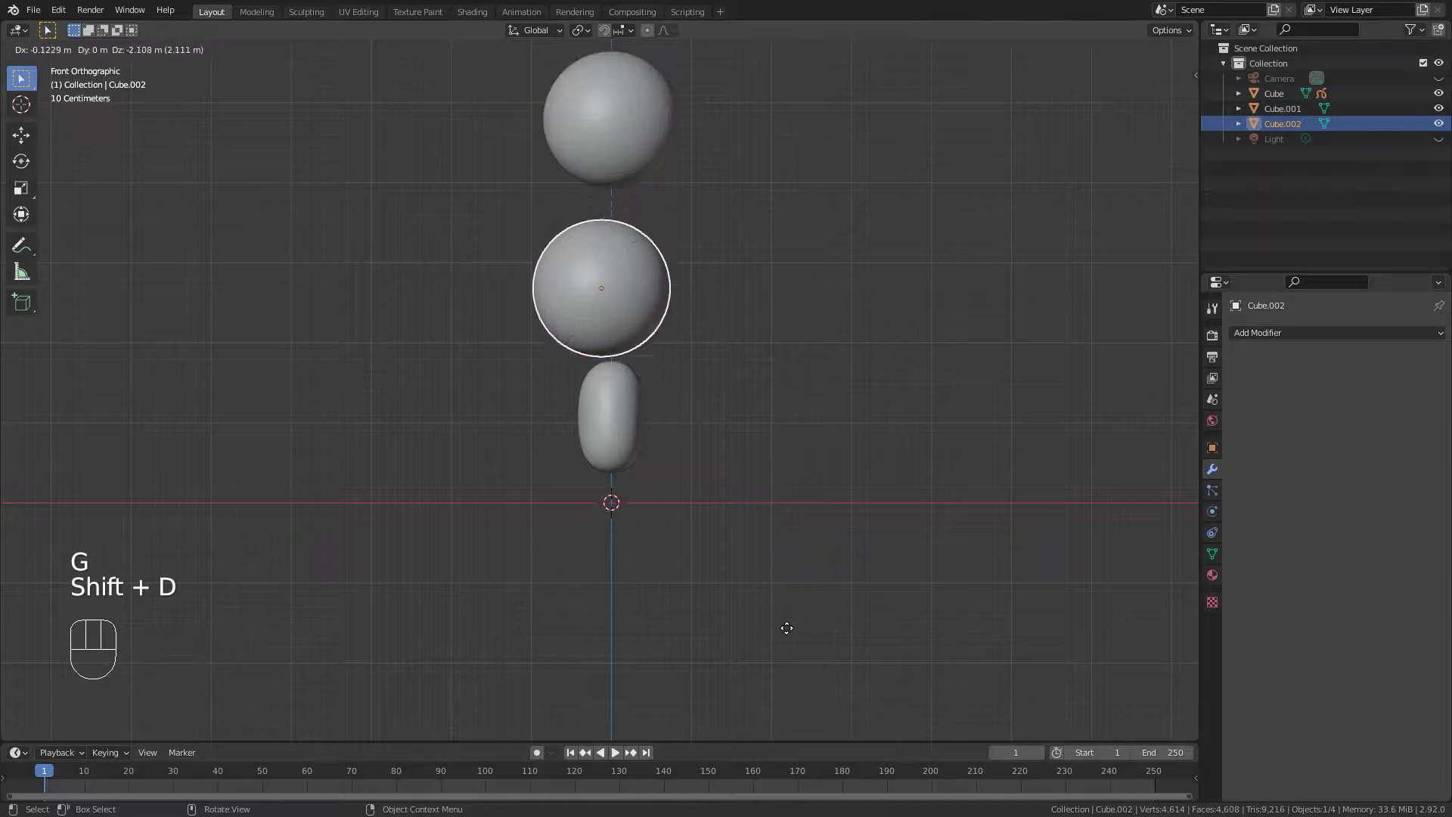
key("z")
left_click(791, 162)
middle_click_drag(761, 333, 709, 502)
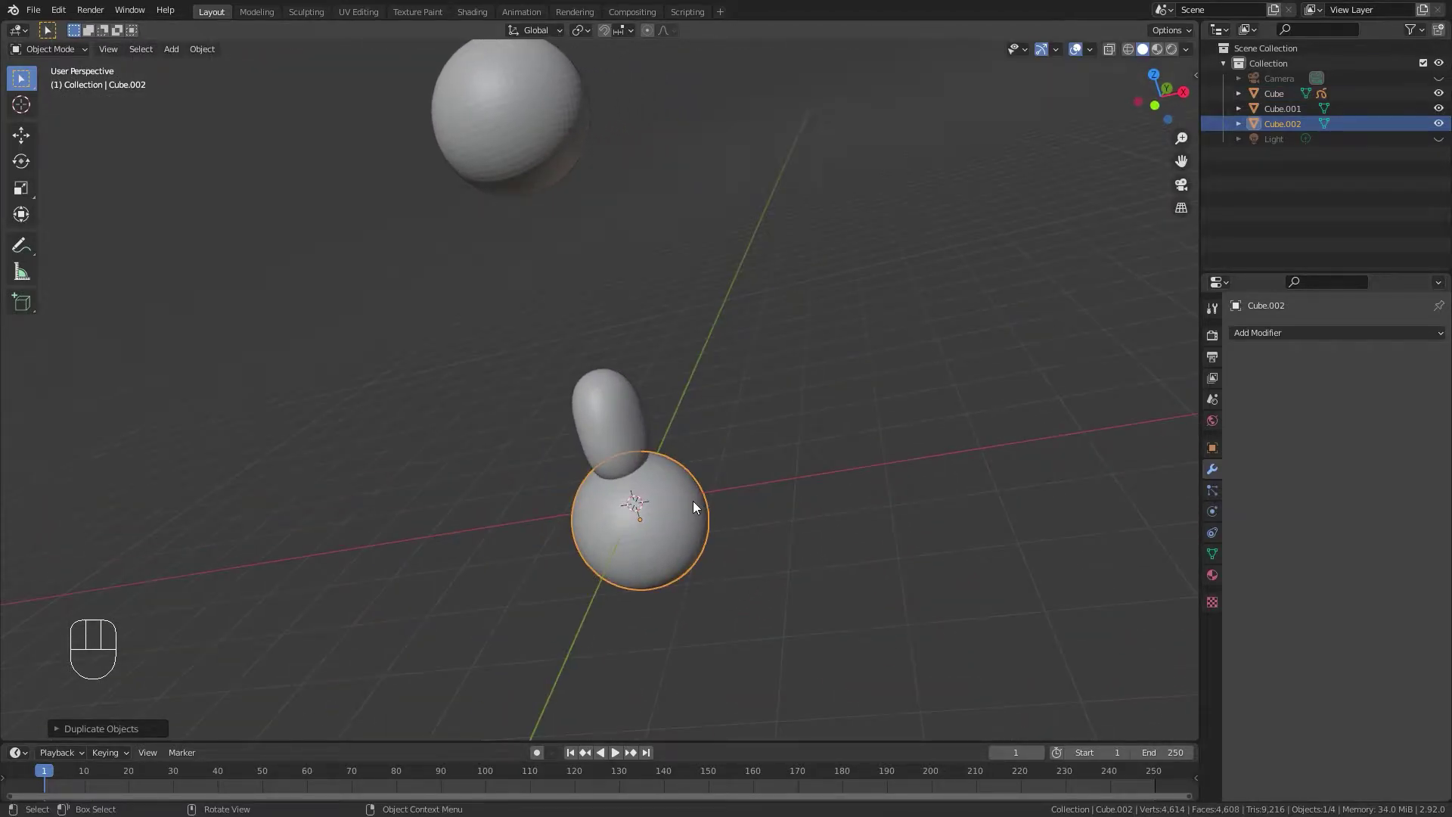
key("KP_1")
Sculpt the bottom sphere in front view with the Grab brush into a tall, rounded torso wider than the neck.
left_click(628, 168)
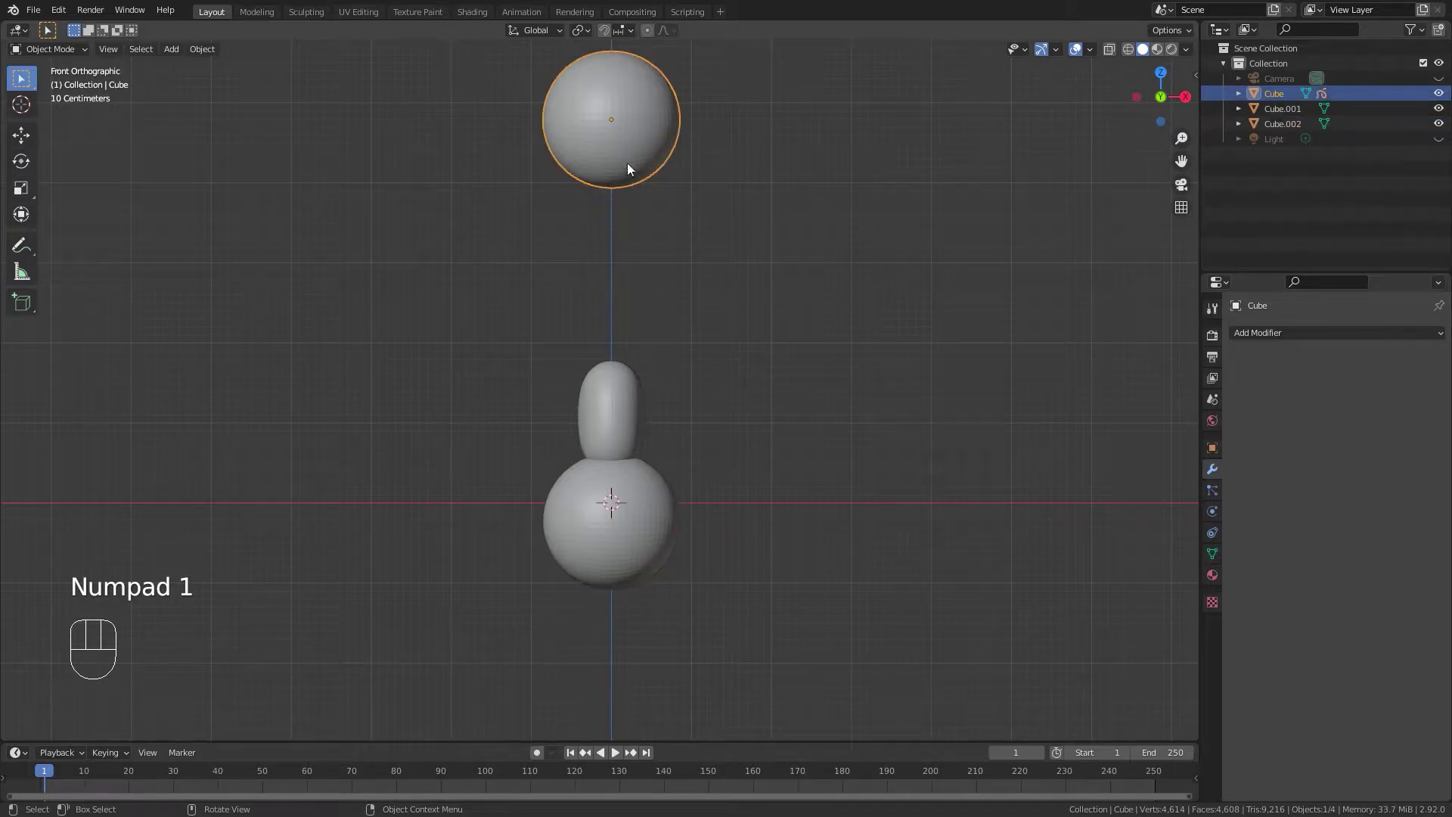
left_click(623, 560)
key("ctrl+Tab")
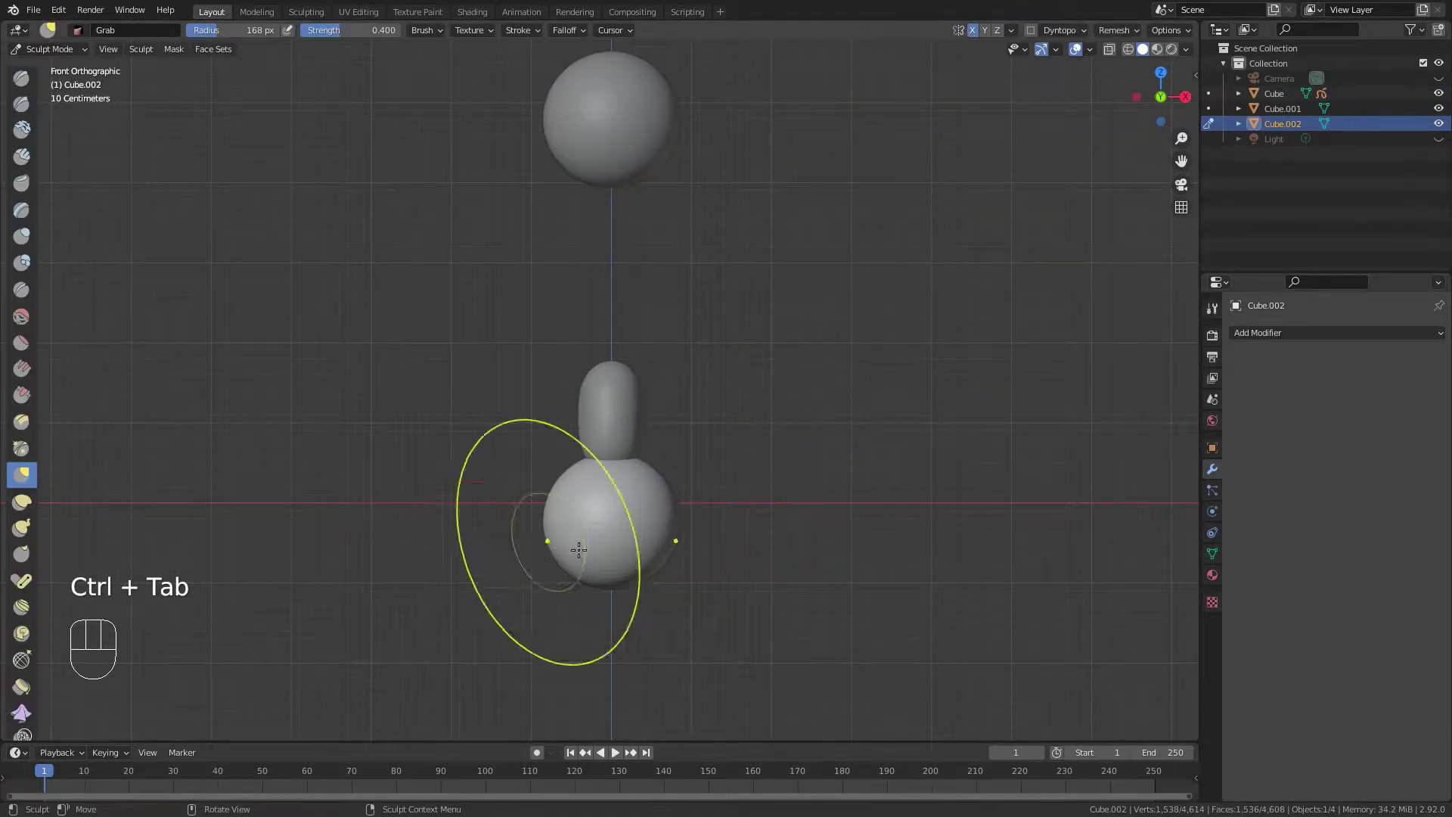
scroll(642, 541, "up", 2)
middle_click_drag(678, 581, 652, 505, "shift")
scroll(671, 503, "down", 2)
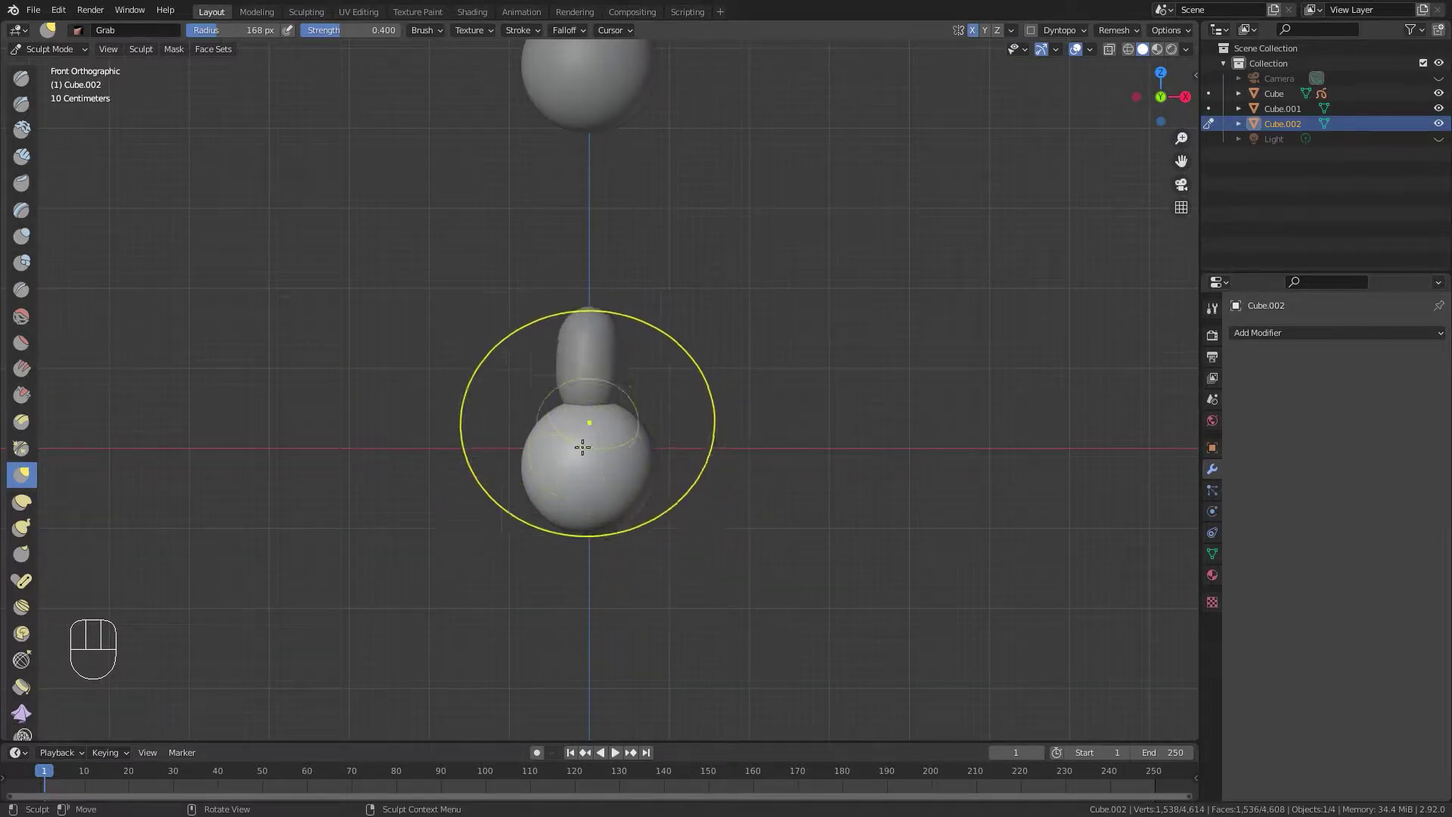
mouse_move(580, 524)
left_mouse_down()
mouse_move(581, 497)
mouse_move(459, 466)
left_mouse_up()
left_click_drag(613, 511, 556, 595)
mouse_move(532, 529)
left_mouse_down()
mouse_move(499, 558)
mouse_move(505, 572)
left_mouse_up()
mouse_move(501, 505)
left_mouse_down()
mouse_move(517, 510)
mouse_move(523, 468)
mouse_move(583, 422)
left_mouse_up()
left_click_drag(670, 455, 666, 441)
left_click_drag(507, 499, 513, 502)
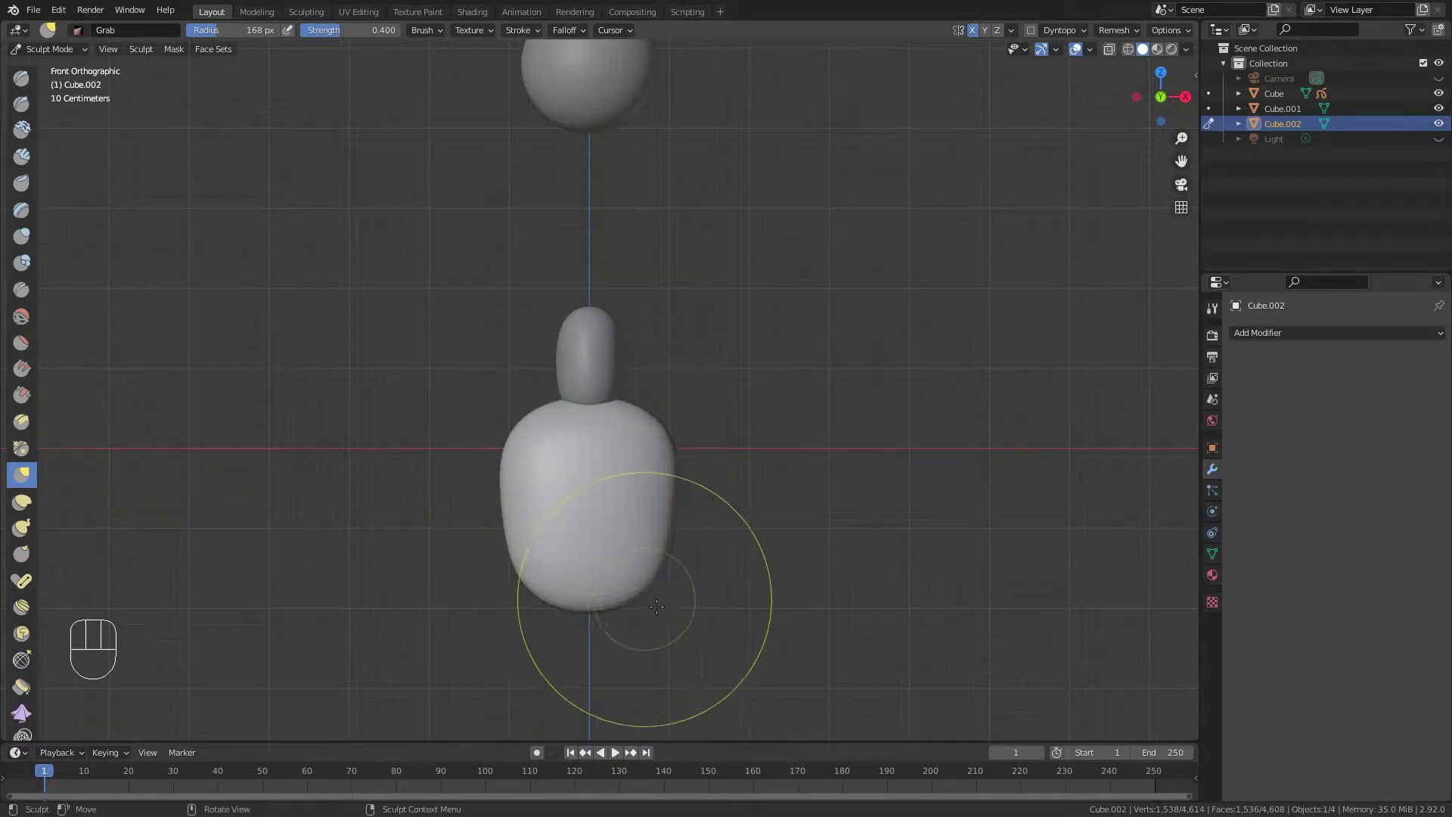
left_click_drag(632, 607, 608, 623)
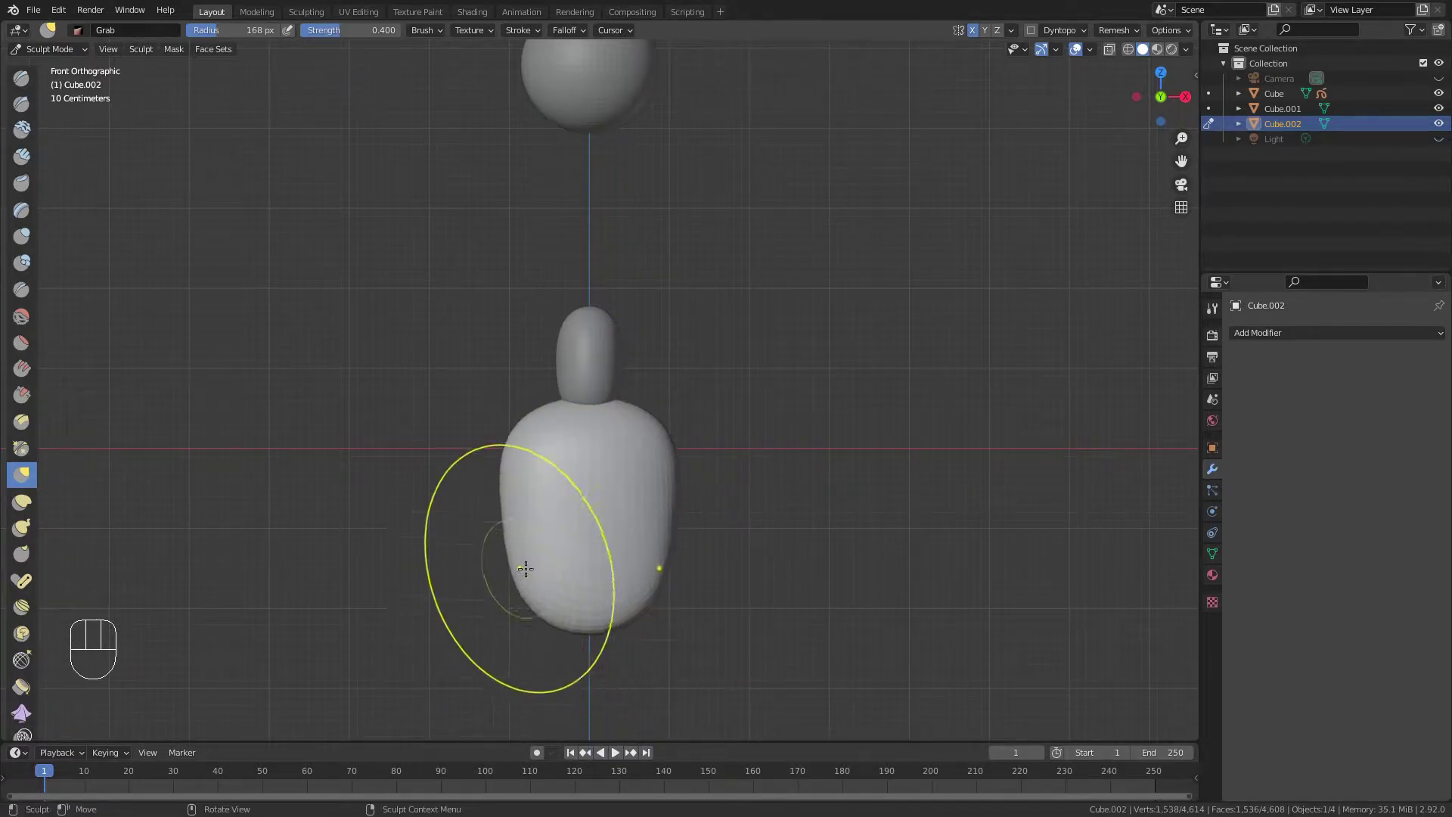
mouse_move(708, 452)
left_mouse_down()
mouse_move(672, 470)
mouse_move(668, 448)
left_mouse_up()
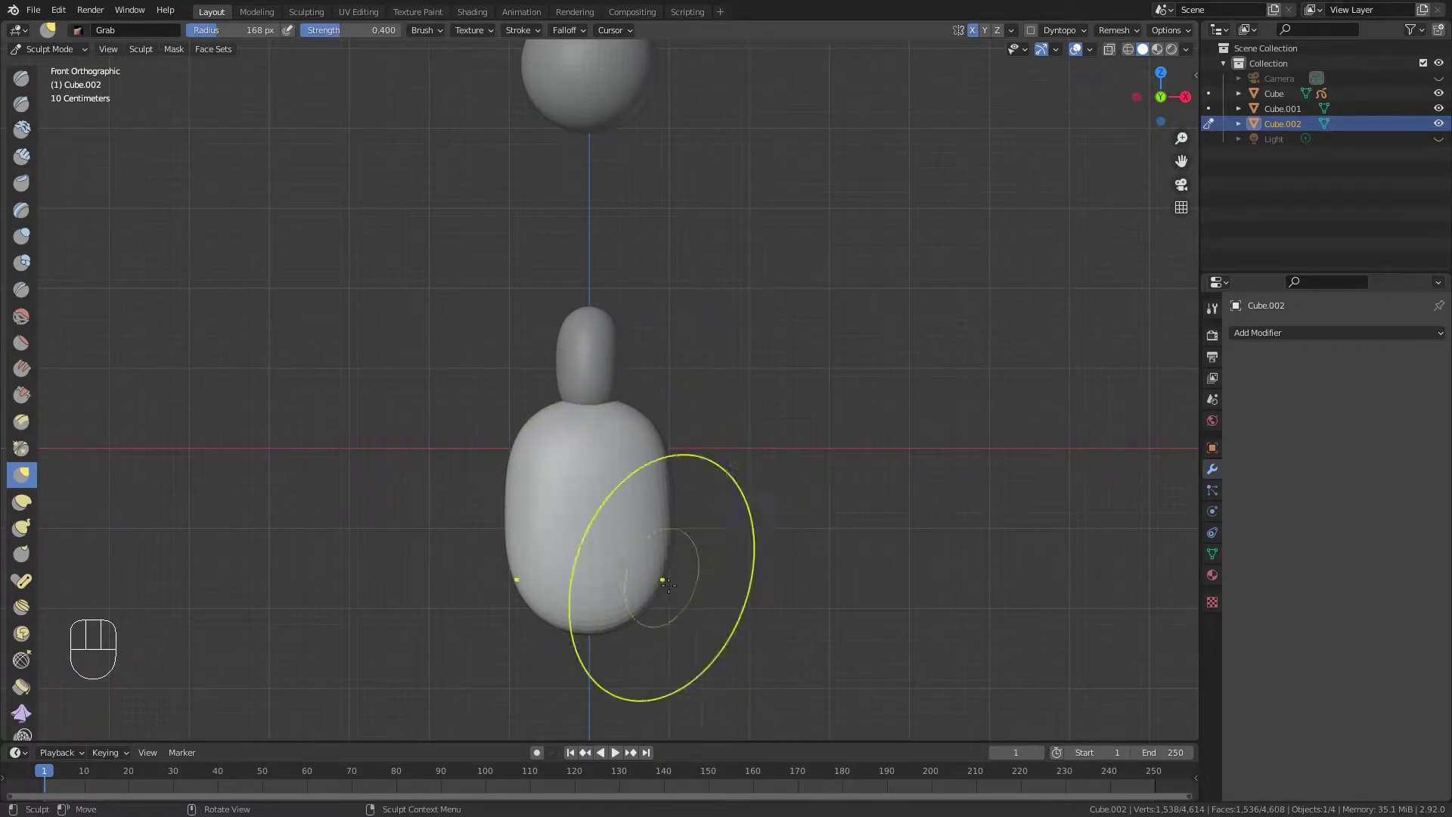
Shape the torso's side profile with the Grab brush, slimming its depth and tapering it towards the bottom.
mouse_move(668, 520)
middle_mouse_down()
mouse_move(538, 479)
mouse_move(393, 505)
middle_mouse_up()
middle_click_drag(252, 515, 635, 485)
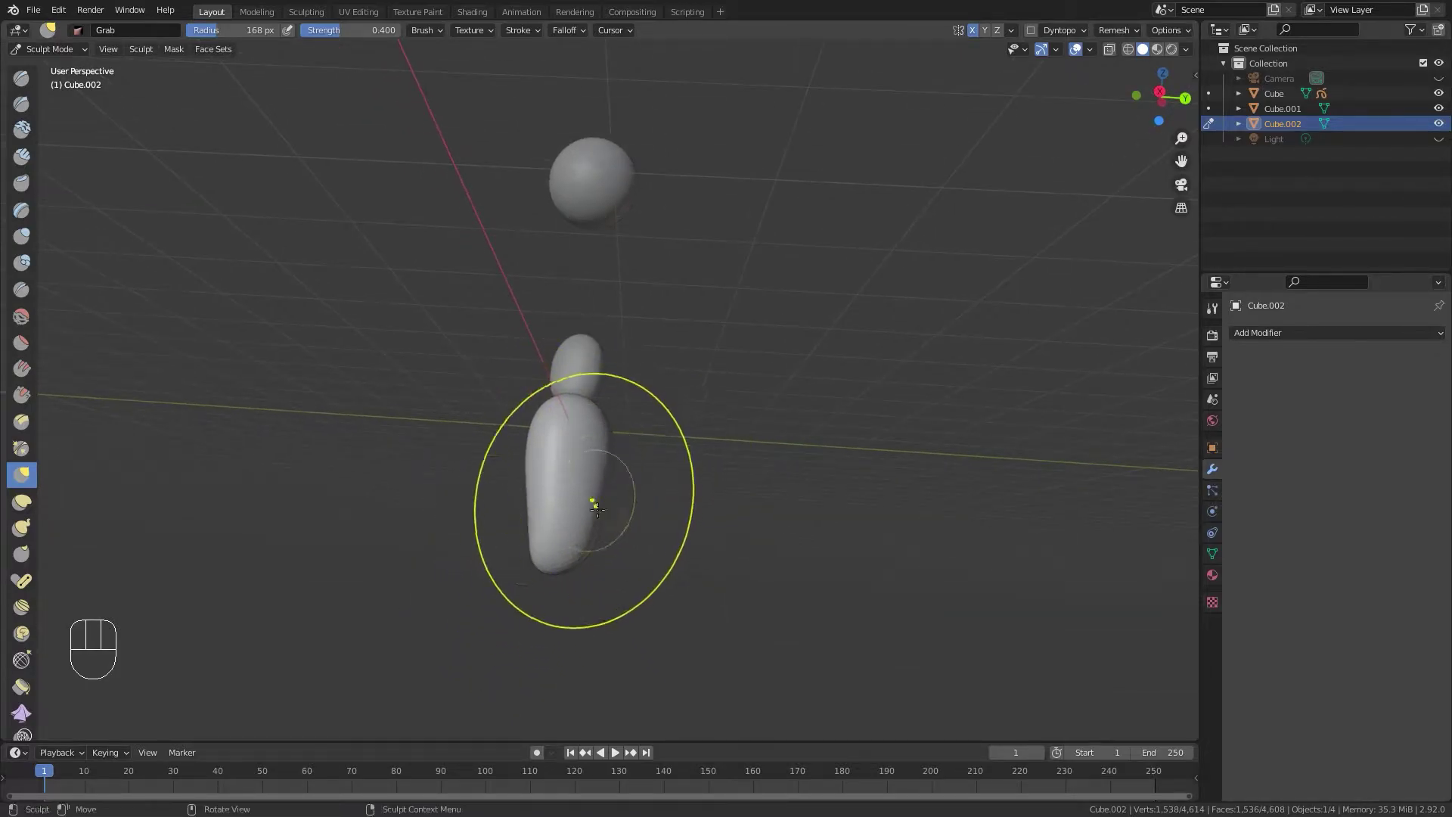
middle_click_drag(526, 516, 537, 627)
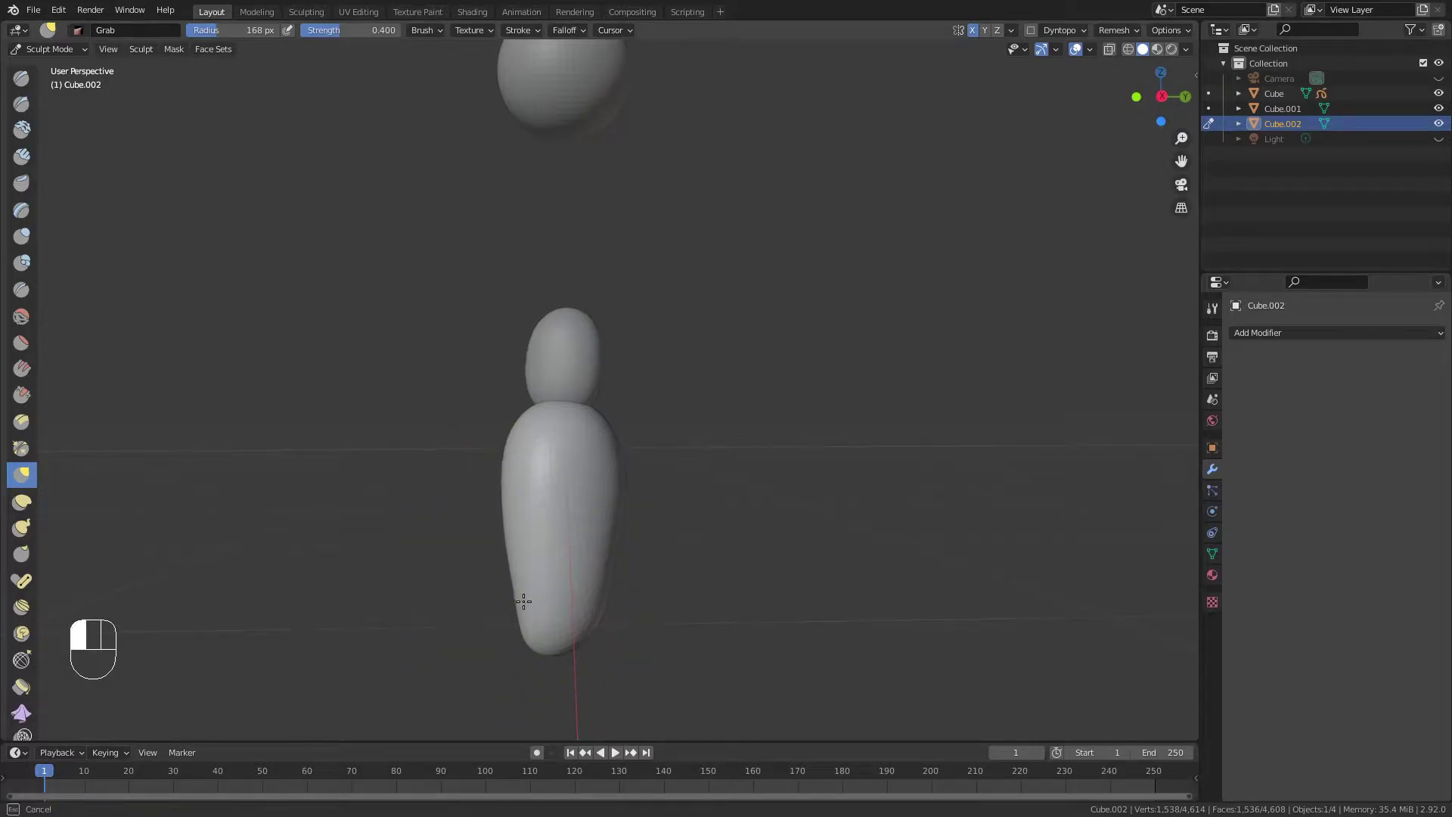
left_click_drag(517, 489, 522, 540)
left_click_drag(603, 504, 582, 525)
mouse_move(604, 626)
left_mouse_down()
mouse_move(606, 486)
mouse_move(599, 630)
left_mouse_up()
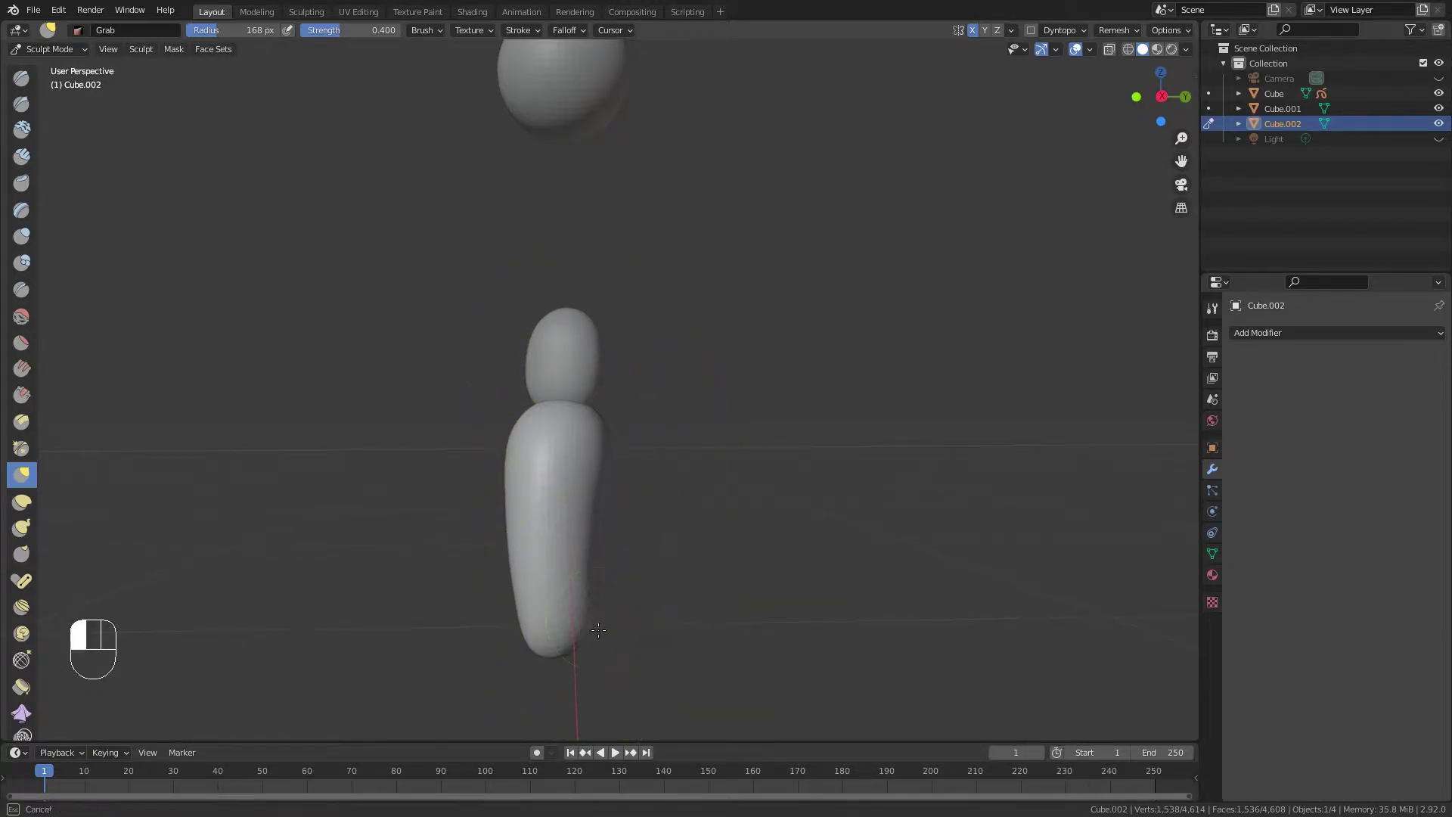
middle_click_drag(458, 516, 524, 519)
left_click_drag(529, 490, 486, 486)
mouse_move(485, 490)
middle_mouse_down()
mouse_move(522, 530)
mouse_move(525, 593)
middle_mouse_up()
mouse_move(524, 593)
left_mouse_down()
mouse_move(509, 610)
mouse_move(497, 584)
left_mouse_up()
left_click_drag(505, 471, 493, 467)
Switch sculpting to the neck capsule, refine its shape above the torso with the Grab brush, and return to Object Mode.
mouse_move(478, 440)
middle_mouse_down()
mouse_move(570, 489)
mouse_move(617, 341)
middle_mouse_up()
key("ctrl+Tab")
middle_click_drag(529, 363, 619, 383)
left_click(588, 376)
key("ctrl+Tab")
middle_click_drag(534, 458, 391, 421)
scroll(567, 383, "up", 3)
middle_click_drag(568, 383, 548, 365)
left_click_drag(580, 359, 573, 367)
scroll(576, 364, "down", 2)
mouse_move(574, 367)
middle_mouse_down()
mouse_move(528, 382)
mouse_move(584, 383)
middle_mouse_up()
left_click_drag(550, 302, 548, 338)
scroll(541, 362, "down", 4)
mouse_move(523, 408)
middle_mouse_down()
mouse_move(885, 382)
mouse_move(741, 484)
mouse_move(860, 350)
middle_mouse_up()
key("ctrl+Tab")
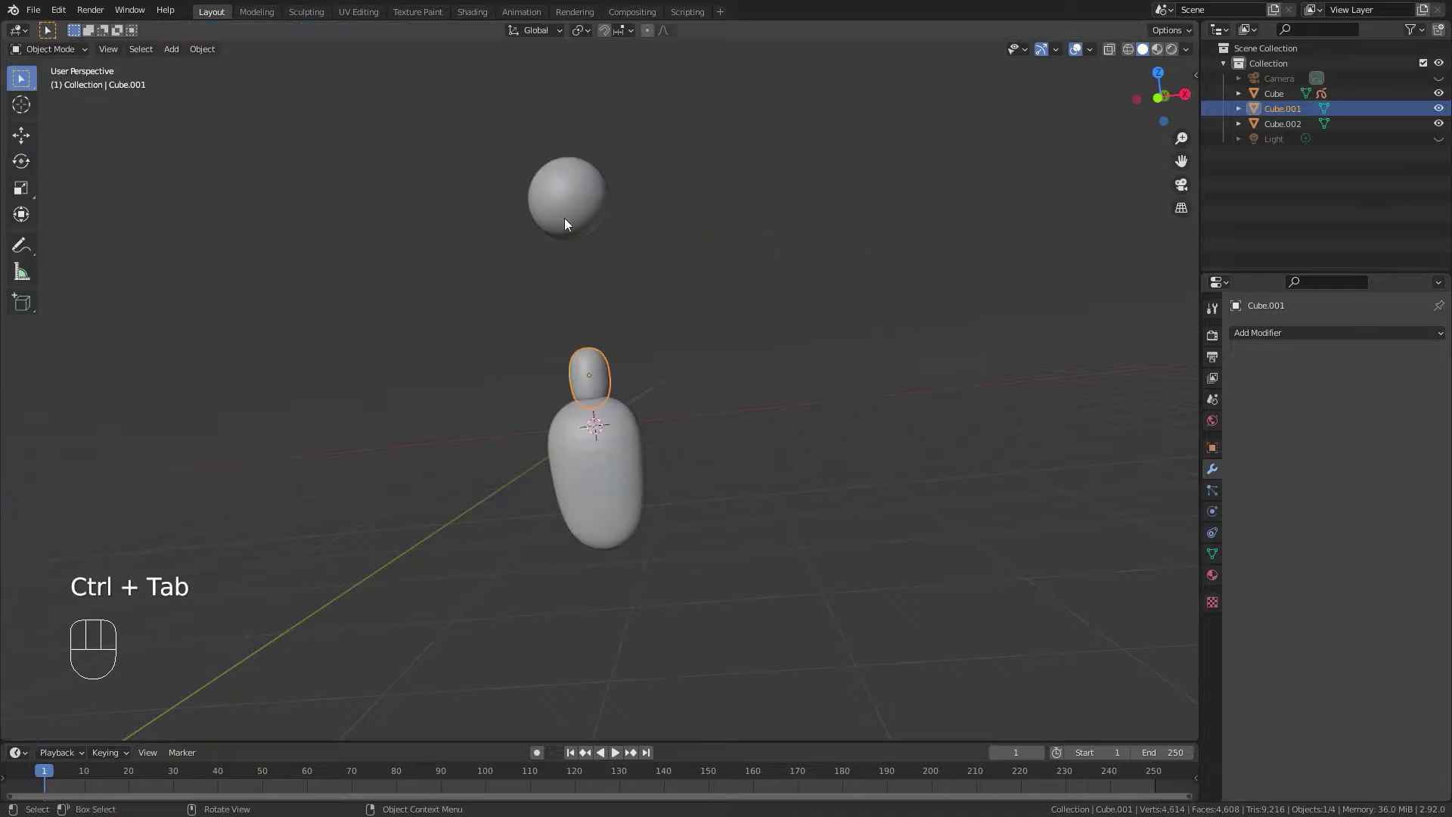
Duplicate the upper sphere in front view and place the copy beside the torso's upper corner as a shoulder.
left_click(564, 224)
key("KP_1")
key("shift+d")
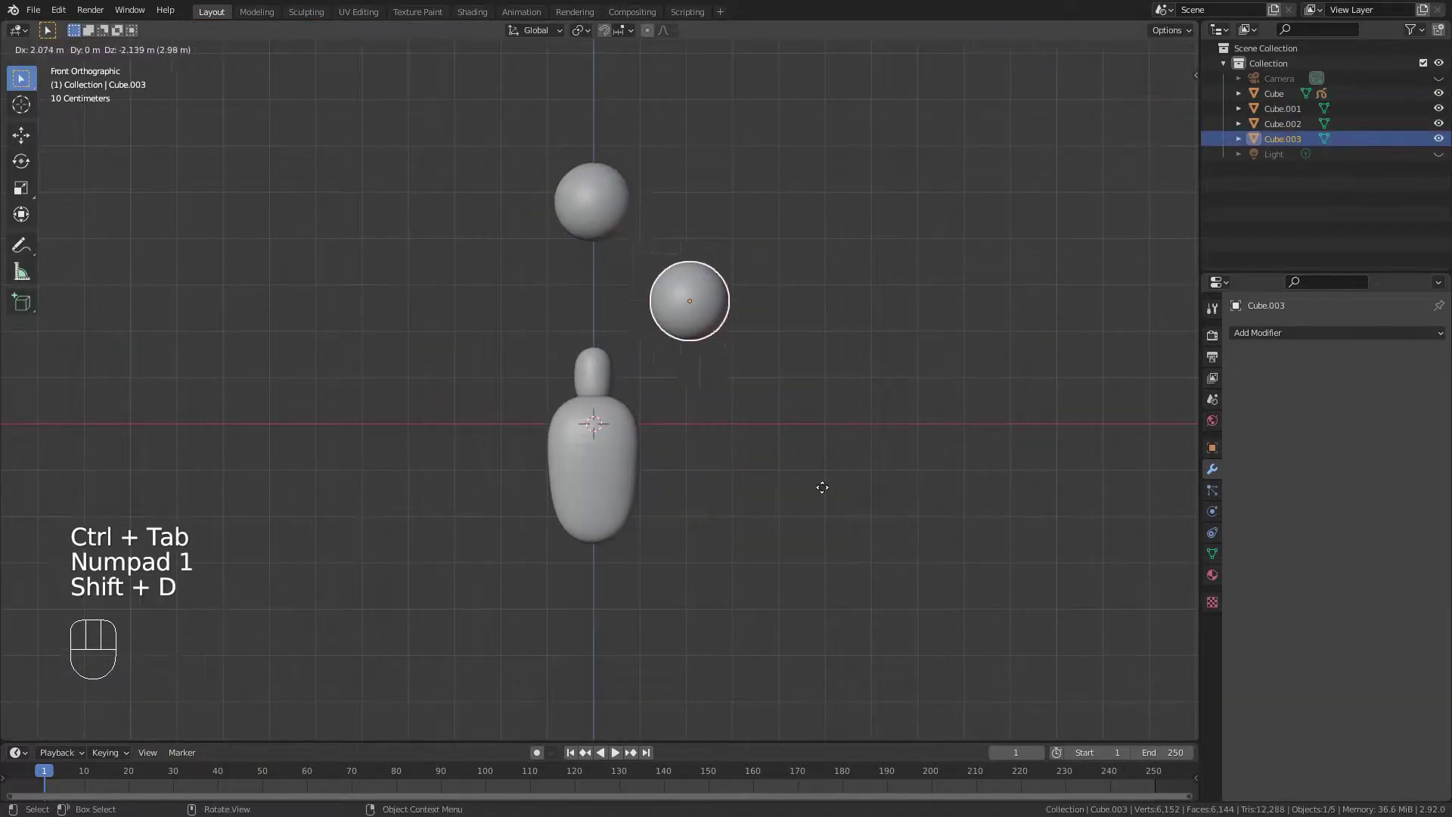
left_click(771, 571)
Add a Mirror modifier to the shoulder sphere with the neck capsule as the mirror object.
left_click(612, 195)
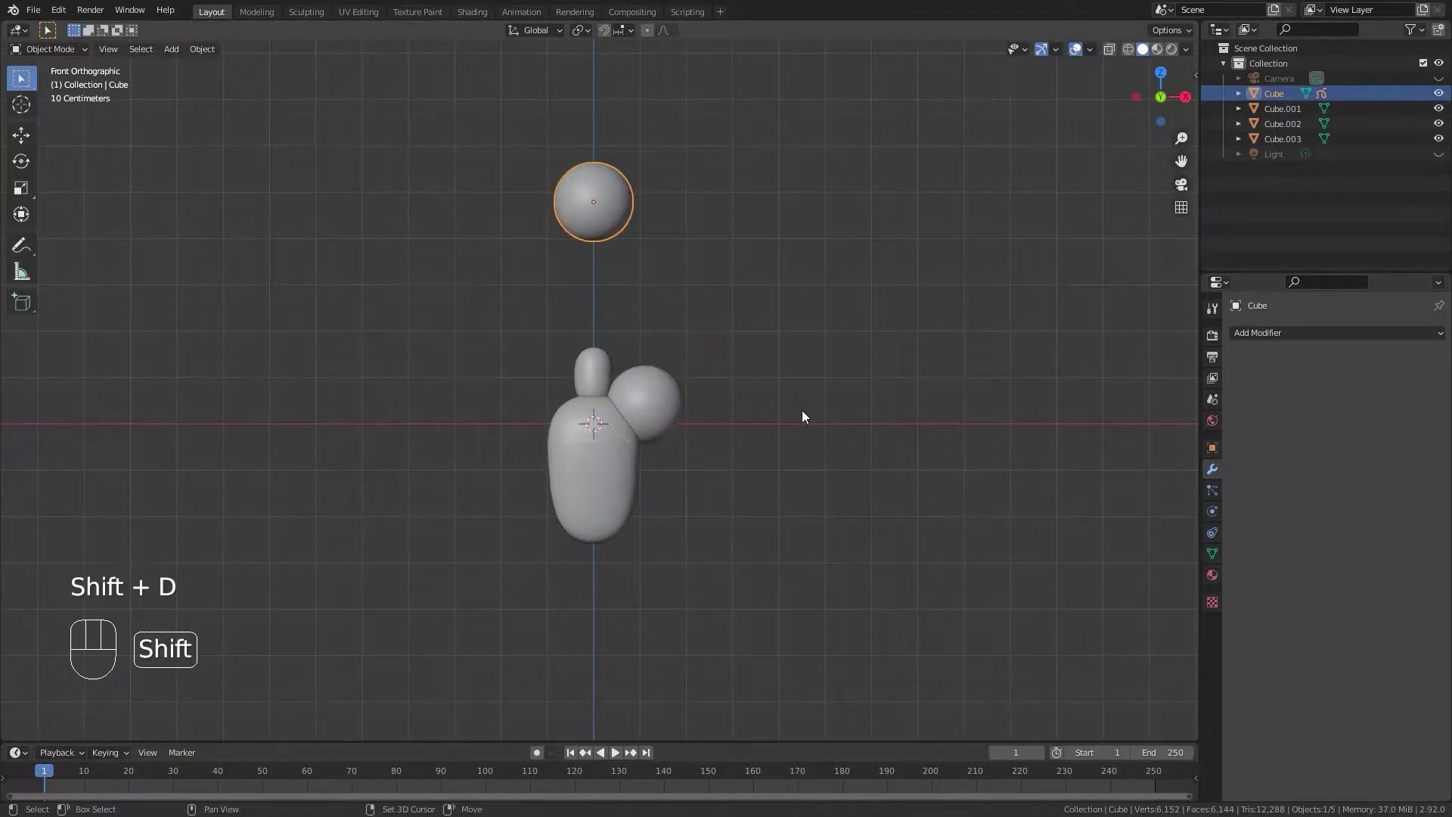
left_click(665, 407)
left_click(1319, 333)
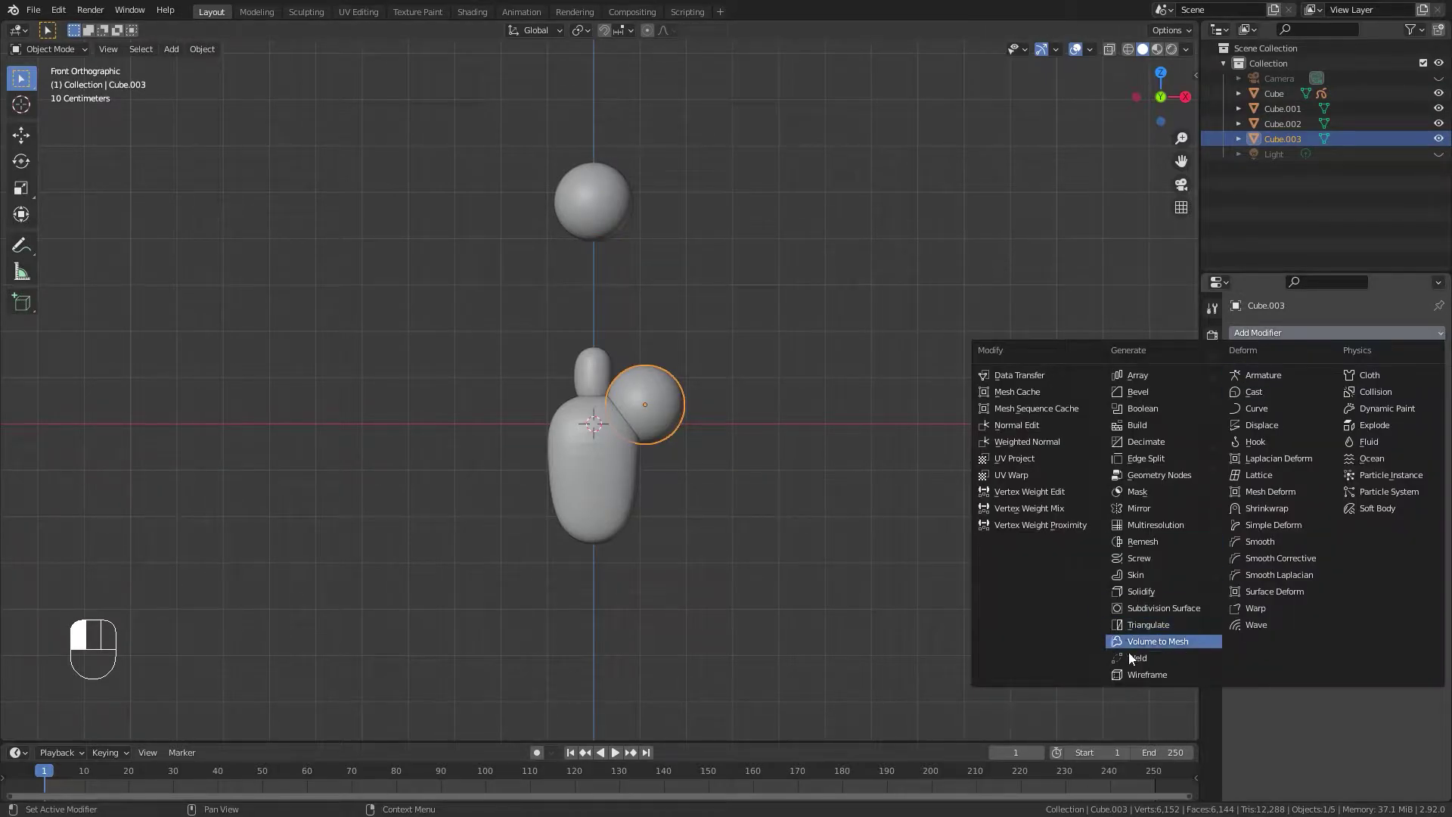
left_click(1157, 508)
left_click(1418, 437)
left_click(596, 383)
scroll(709, 506, "up", 2)
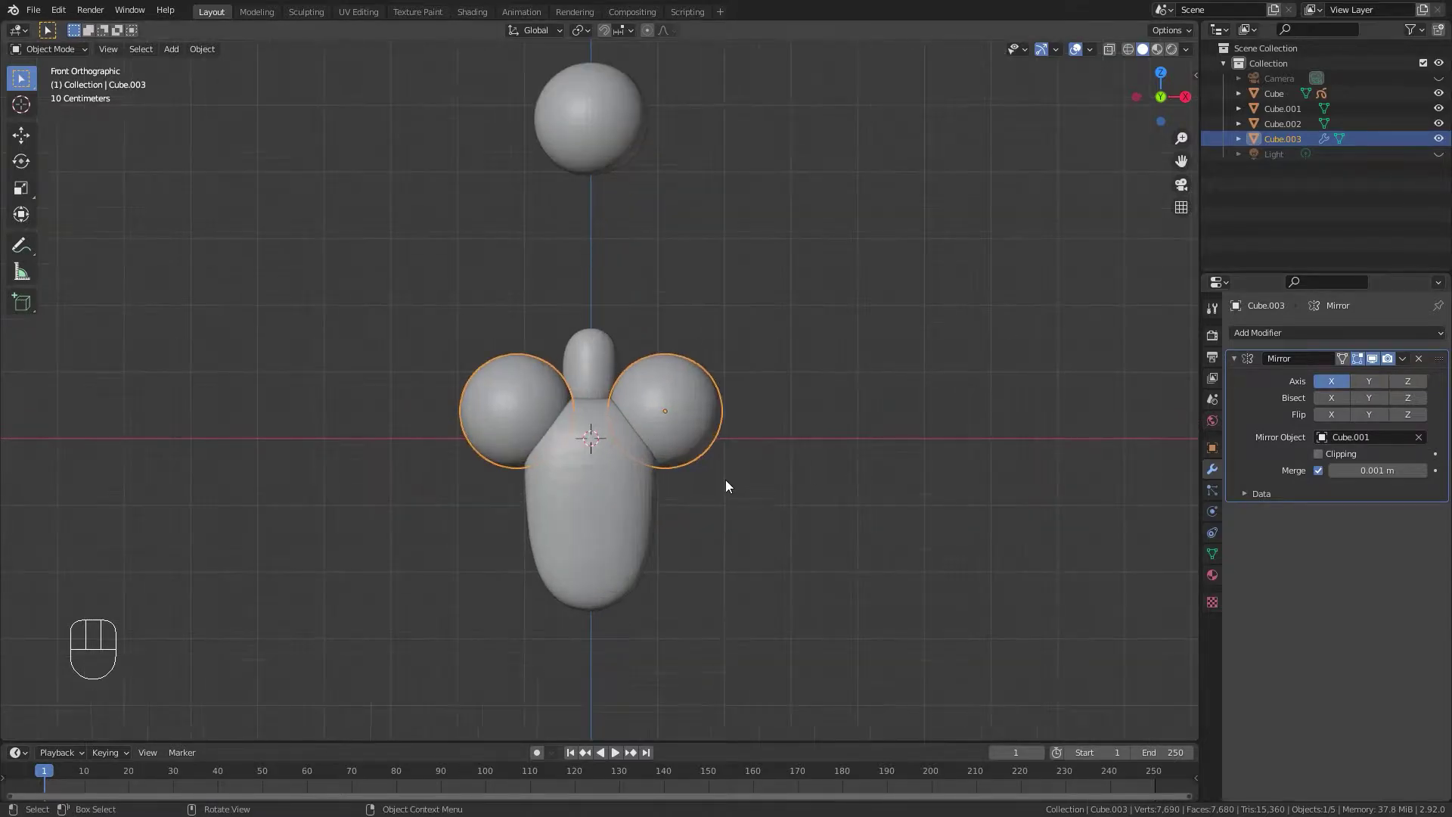
Put the mirrored shoulder sphere into Sculpt Mode and turn off X symmetry for the Grab brush.
scroll(703, 495, "down", 2)
mouse_move(670, 476)
middle_mouse_down()
mouse_move(626, 487)
mouse_move(626, 462)
middle_mouse_up()
key("ctrl+Tab")
left_click(642, 674)
scroll(712, 535, "up", 3)
key("ctrl+Tab")
left_click(626, 529)
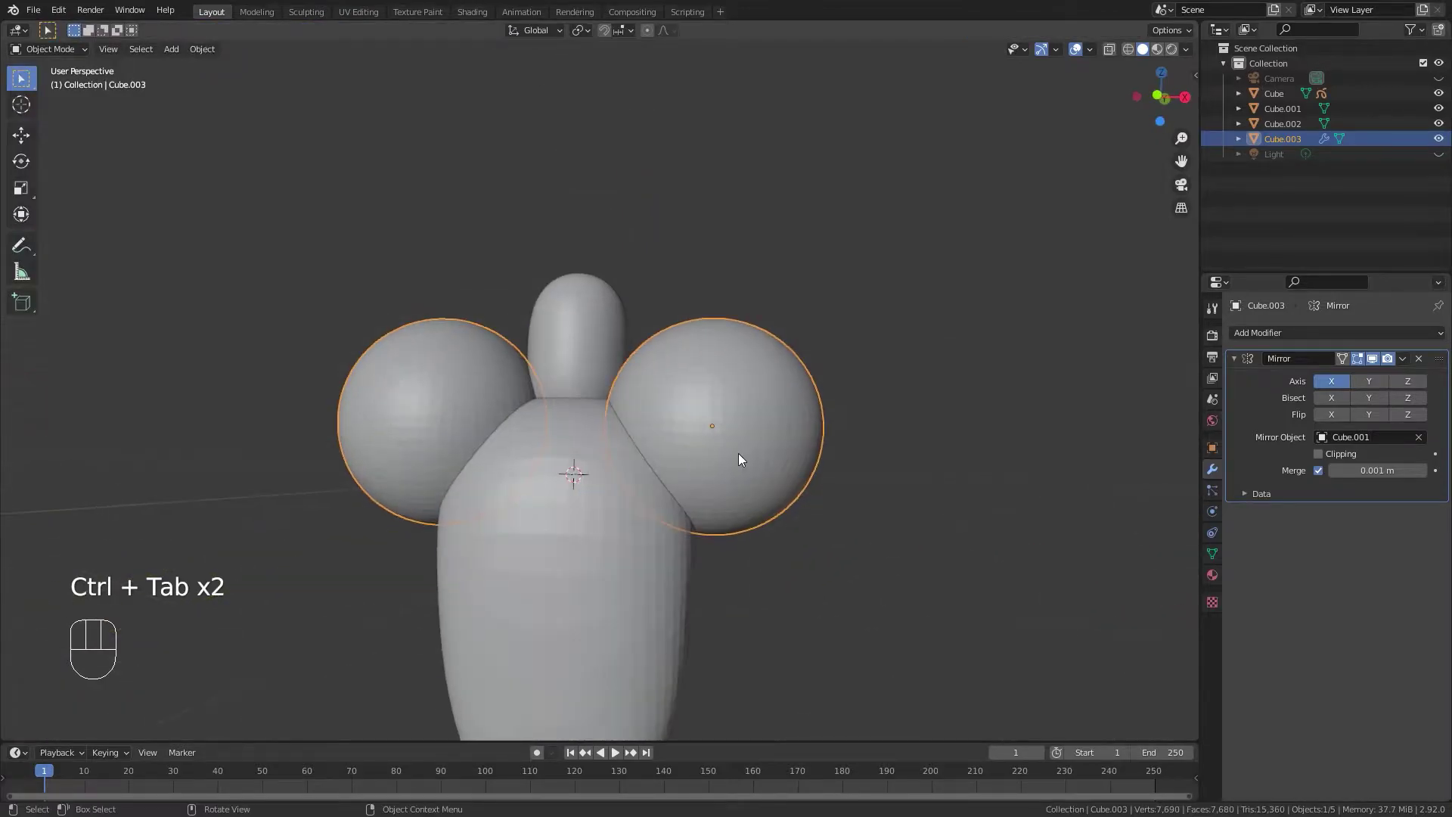
key("ctrl+Tab")
left_click(747, 542)
left_click_drag(772, 401, 780, 509)
key("ctrl+z")
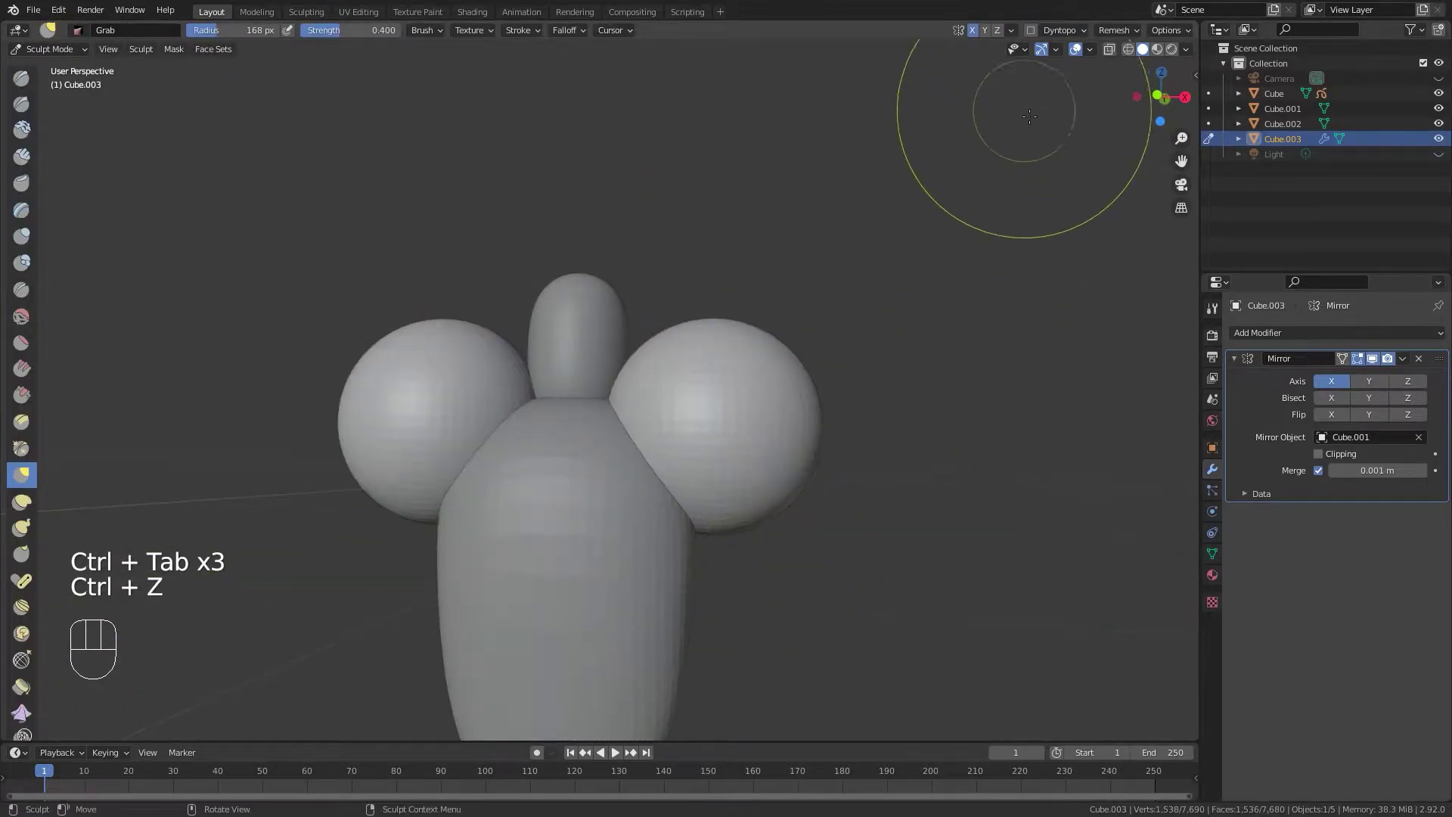
scroll(893, 355, "down", 2)
scroll(891, 352, "down", 1)
left_click_drag(671, 374, 689, 424)
mouse_move(570, 416)
middle_mouse_down()
mouse_move(476, 441)
mouse_move(636, 396)
mouse_move(589, 431)
mouse_move(615, 415)
middle_mouse_up()
key("ctrl+z")
scroll(620, 461, "up", 3)
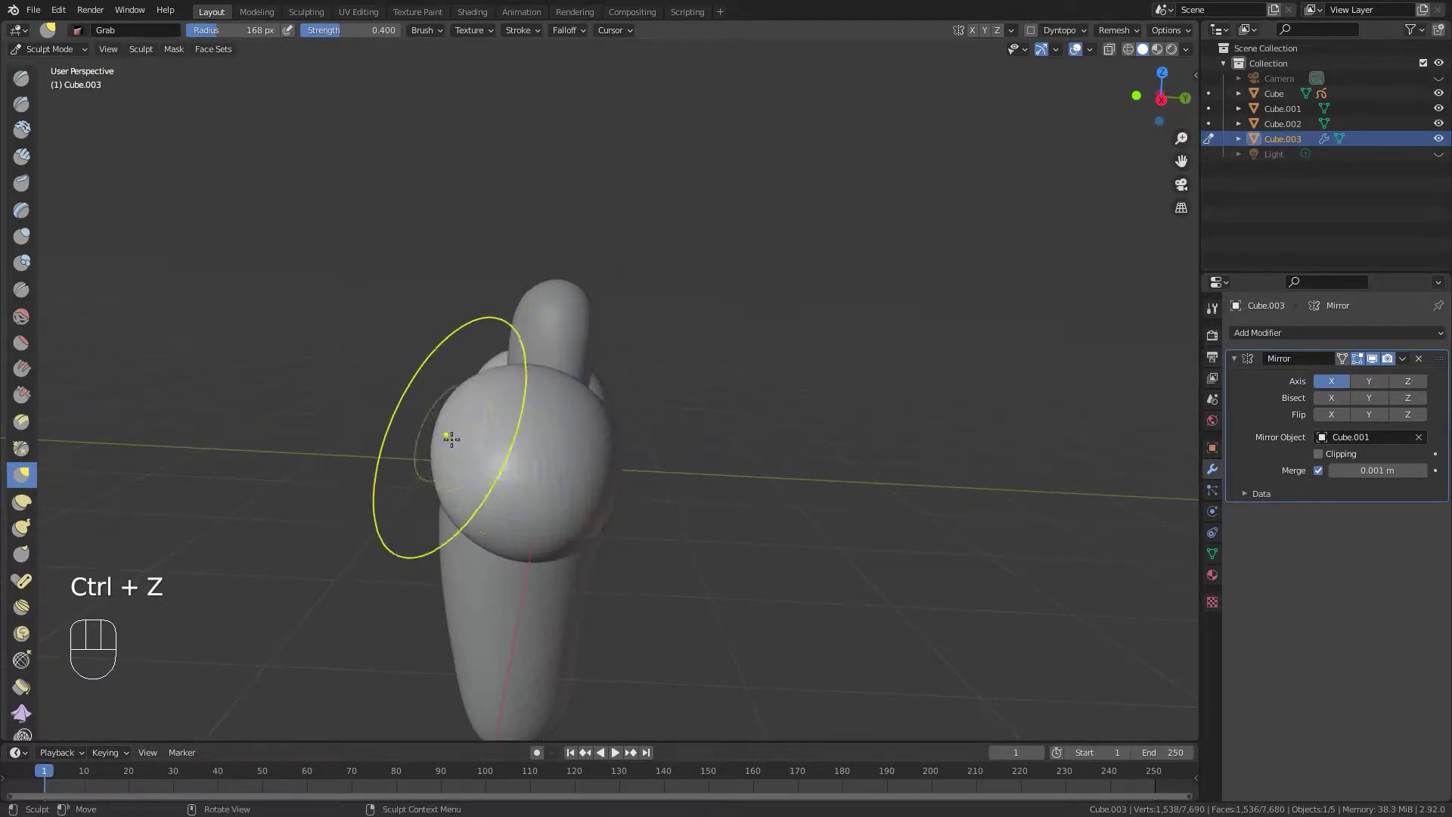
scroll(455, 440, "down", 3)
key("ctrl+z")
Flatten the shoulder sphere and stretch it outwards from the torso with the Grab brush.
left_click_drag(511, 417, 577, 431)
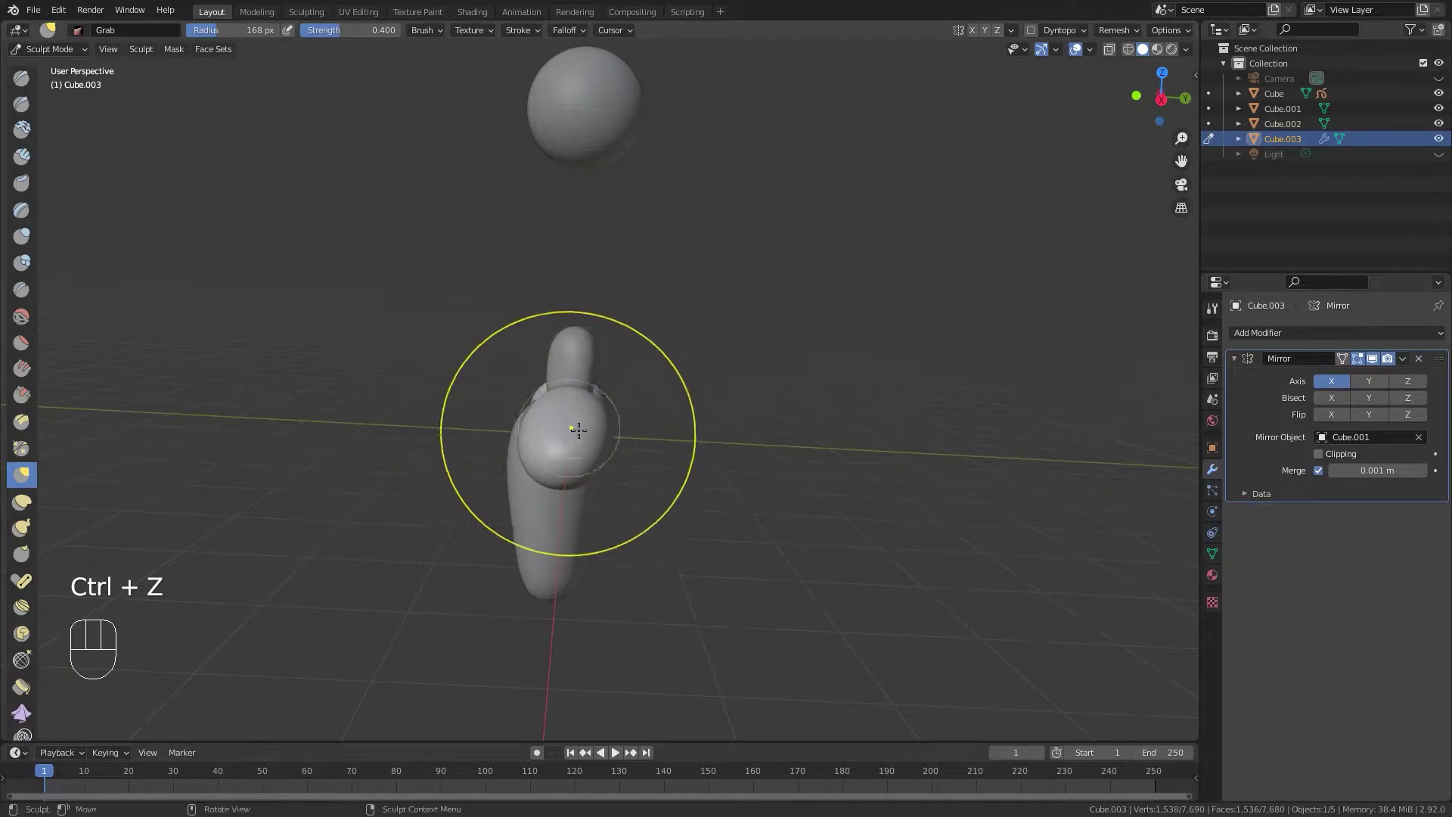
mouse_move(567, 430)
middle_mouse_down()
mouse_move(607, 389)
mouse_move(699, 428)
middle_mouse_up()
scroll(700, 429, "up", 3)
left_click_drag(700, 429, 717, 386)
left_click_drag(821, 478, 710, 563)
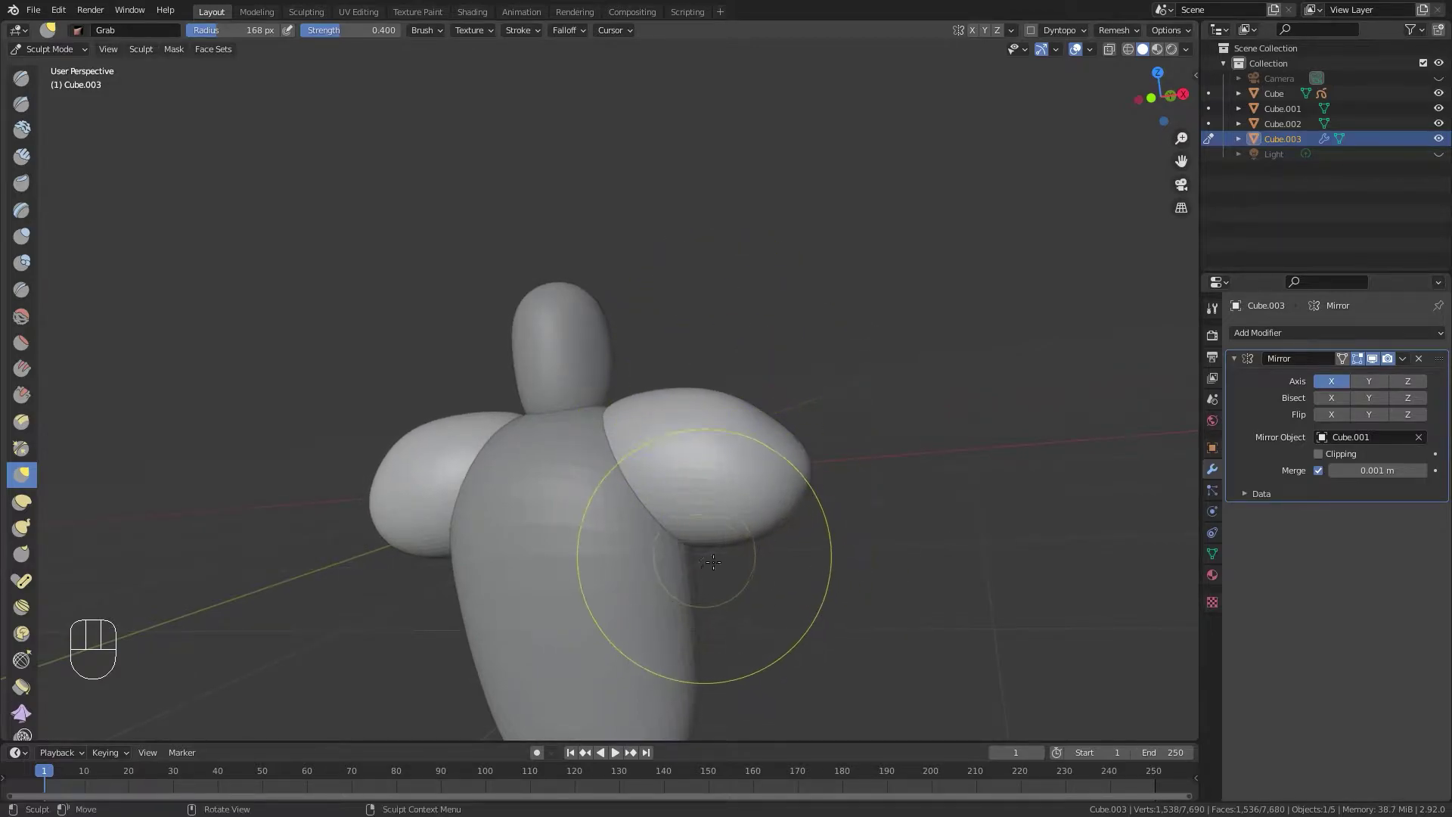
Slim the shoulder shape's depth from the side with the Grab brush to fit the torso's upper profile.
mouse_move(694, 531)
middle_mouse_down()
mouse_move(500, 416)
mouse_move(492, 435)
mouse_move(502, 428)
mouse_move(518, 453)
mouse_move(571, 423)
middle_mouse_up()
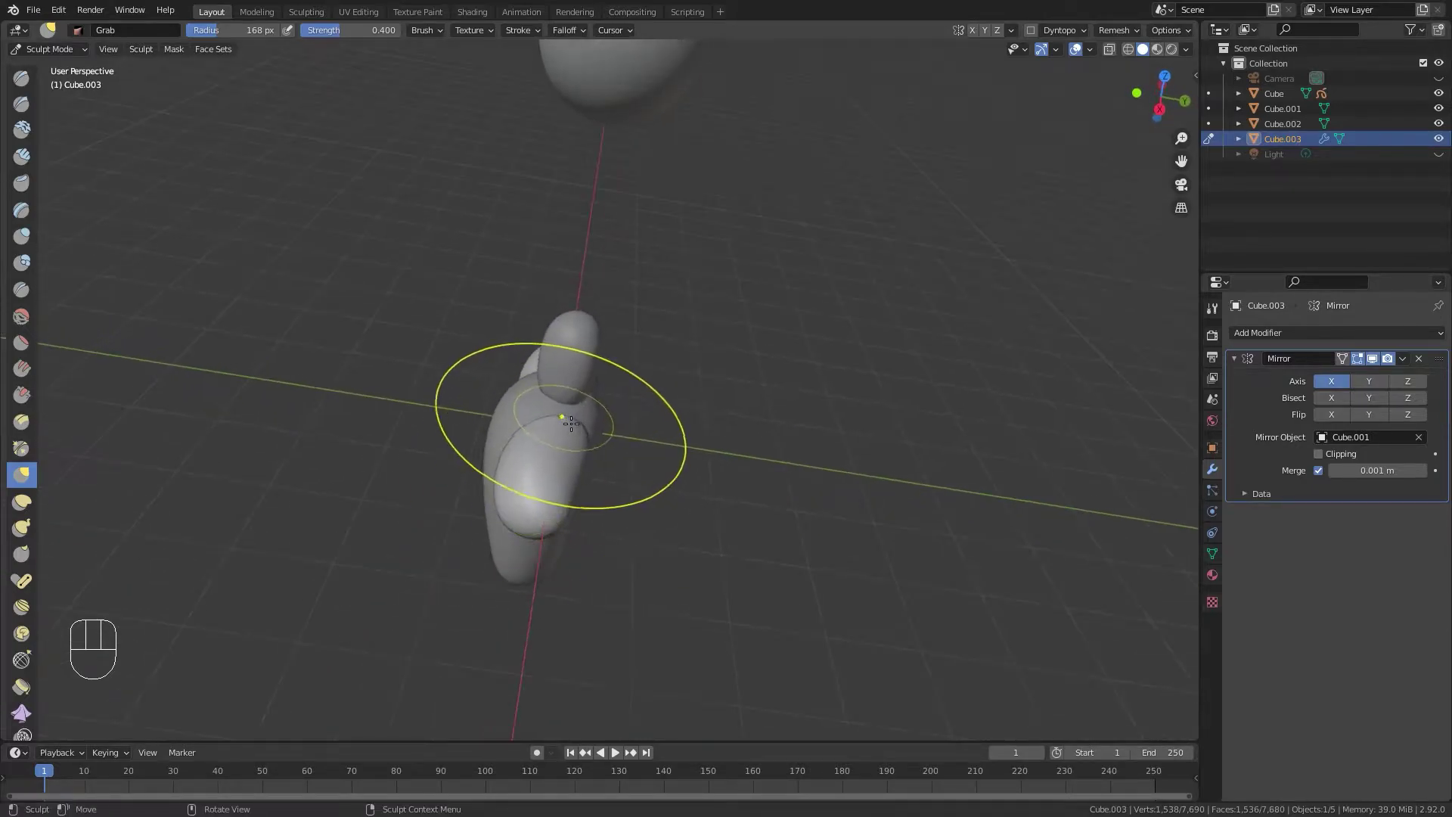
left_click_drag(555, 412, 581, 439)
scroll(586, 460, "up", 3)
middle_click_drag(583, 461, 561, 520)
scroll(564, 512, "down", 3)
left_click_drag(562, 521, 585, 521)
scroll(557, 469, "up", 4)
mouse_move(556, 470)
middle_mouse_down("shift")
mouse_move(530, 358)
mouse_move(570, 395)
mouse_move(518, 454)
mouse_move(487, 431)
mouse_move(669, 497)
mouse_move(508, 432)
mouse_move(522, 406)
middle_mouse_up("shift")
scroll(529, 359, "down", 2)
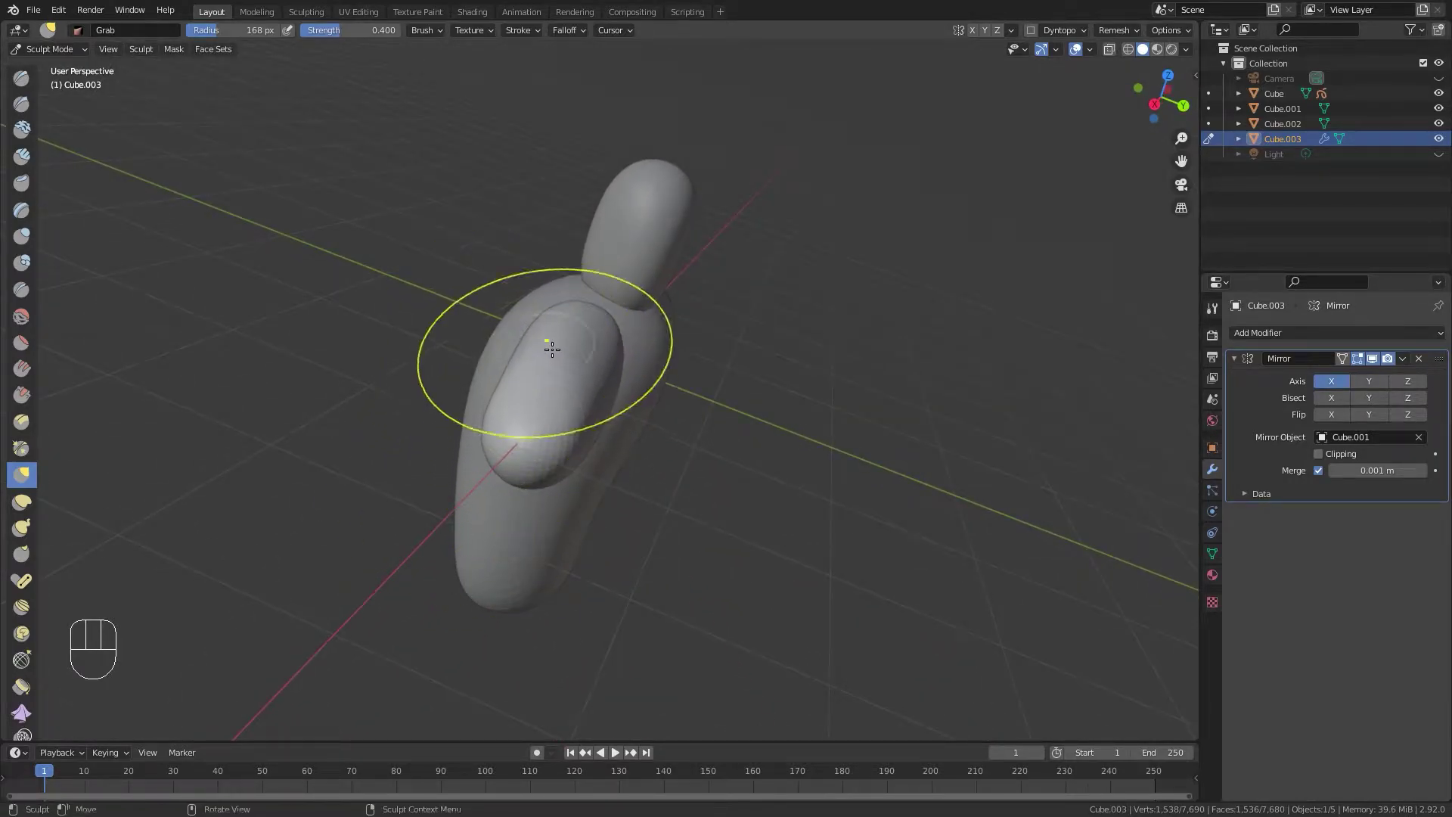
Adjust the outer end of the shoulder shape from above with the Grab brush.
mouse_move(564, 312)
middle_mouse_down()
mouse_move(587, 412)
mouse_move(568, 482)
middle_mouse_up()
mouse_move(504, 380)
middle_mouse_down()
mouse_move(943, 408)
mouse_move(606, 366)
mouse_move(480, 447)
mouse_move(574, 446)
mouse_move(530, 448)
mouse_move(605, 583)
mouse_move(719, 524)
mouse_move(542, 330)
mouse_move(801, 431)
mouse_move(544, 459)
mouse_move(557, 645)
mouse_move(693, 384)
middle_mouse_up()
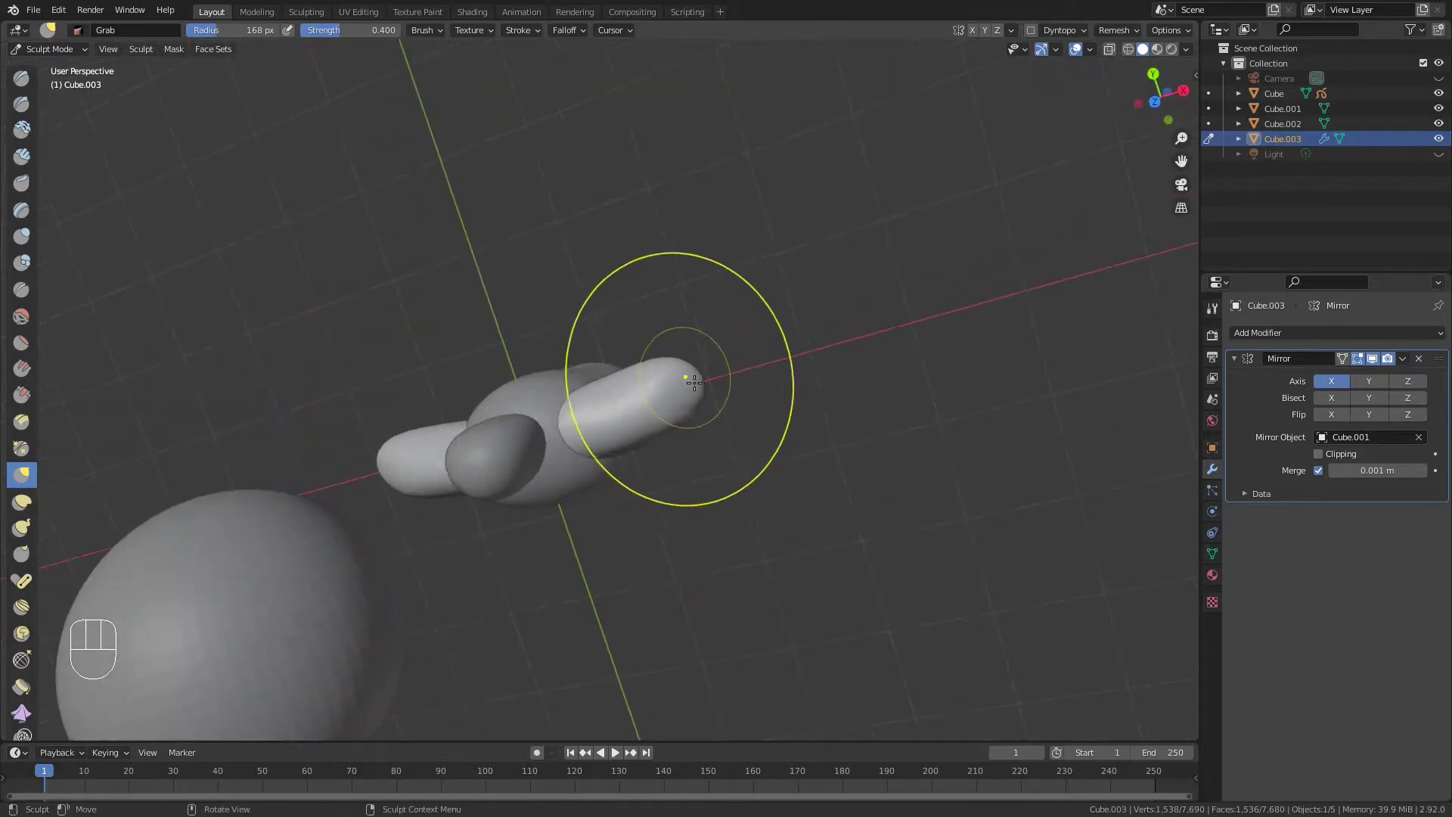
mouse_move(711, 439)
middle_mouse_down()
mouse_move(741, 393)
mouse_move(701, 437)
middle_mouse_up()
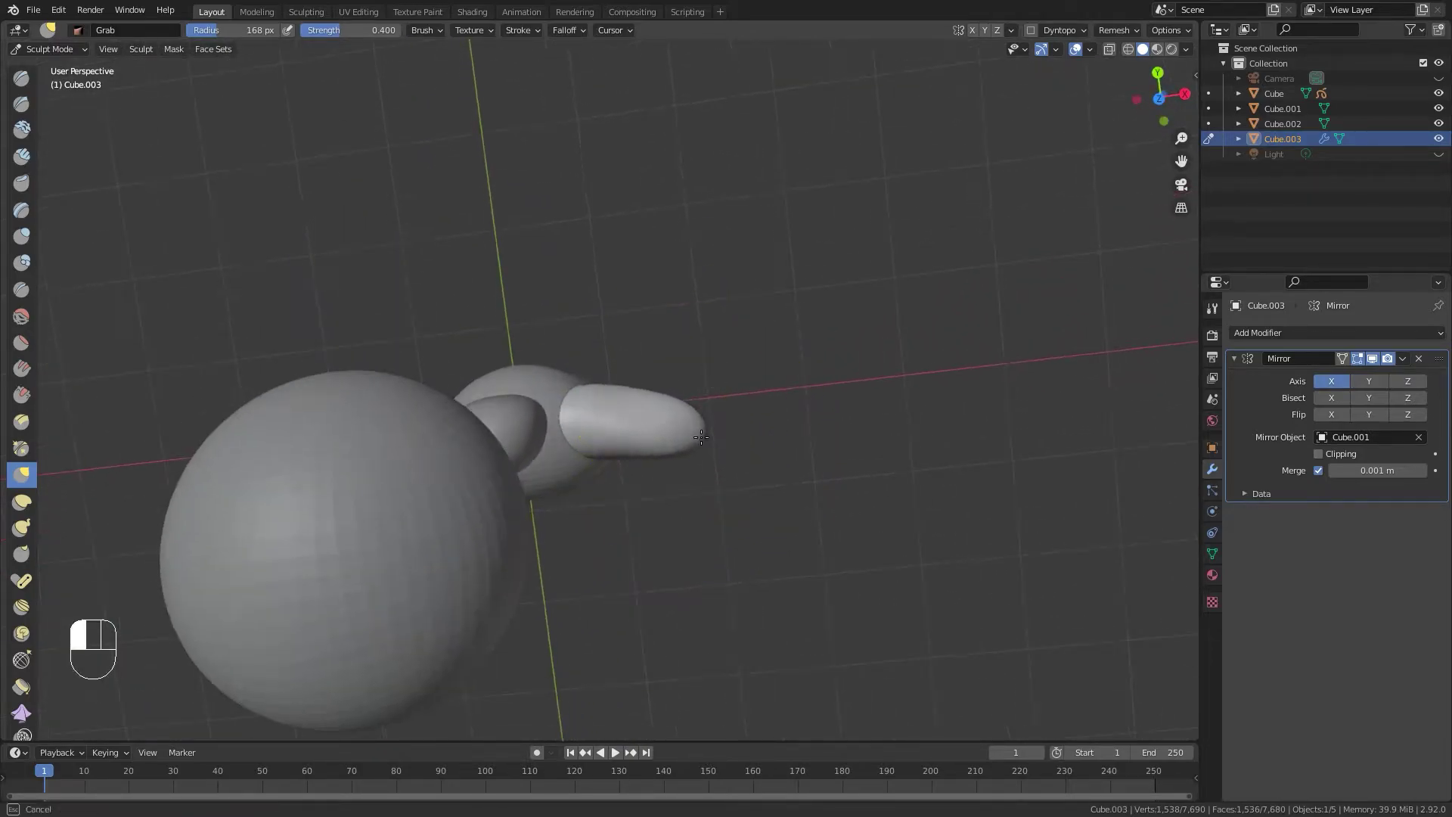
mouse_move(563, 452)
middle_mouse_down()
mouse_move(703, 392)
mouse_move(462, 432)
middle_mouse_up()
scroll(605, 484, "up", 3)
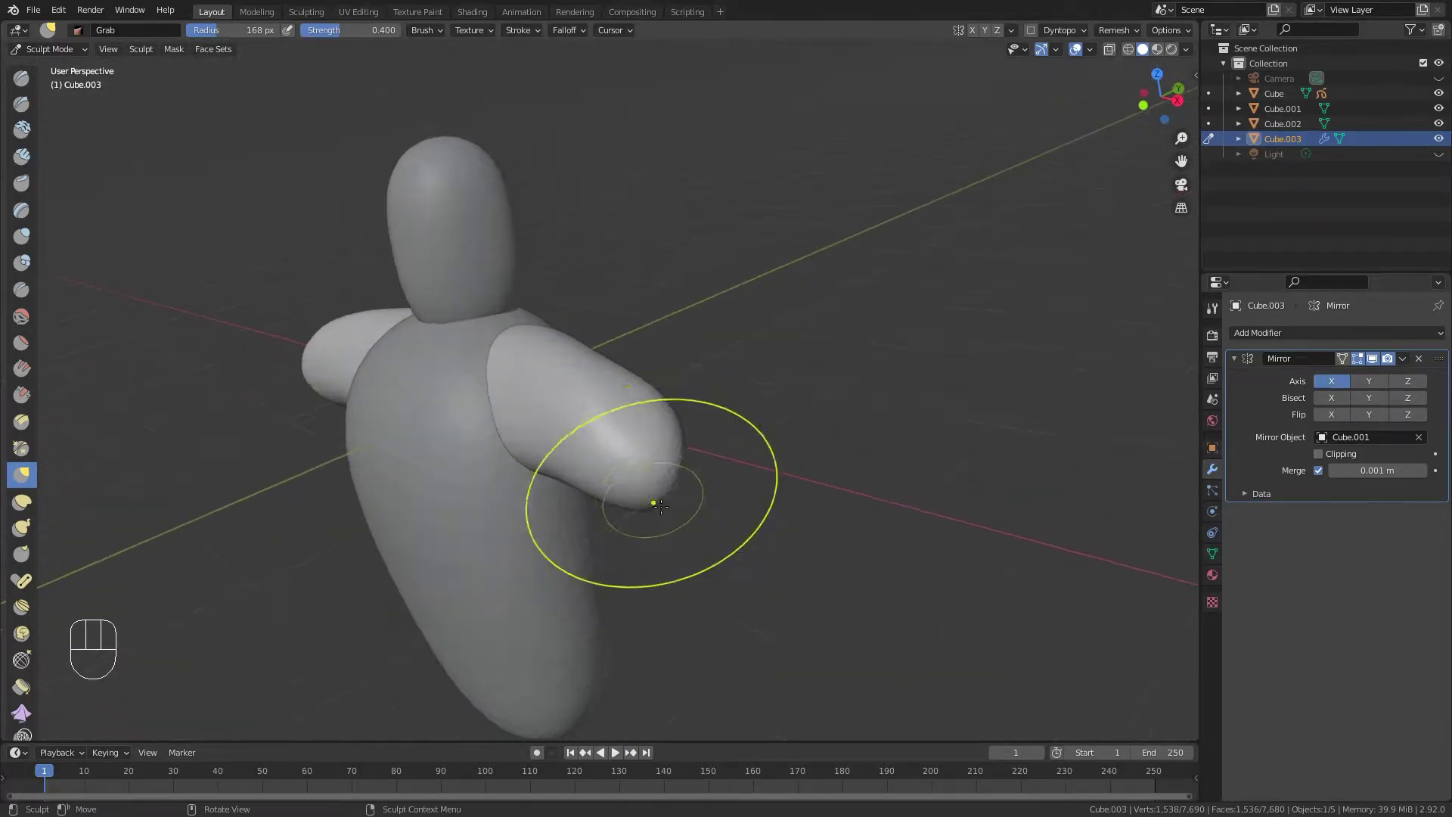
Smooth the outer part of the shoulder capsule into an even, rounded upper arm and return to Object Mode.
middle_click_drag(651, 502, 639, 454)
left_click_drag(638, 454, 622, 450, "shift")
middle_click_drag(641, 417, 528, 412)
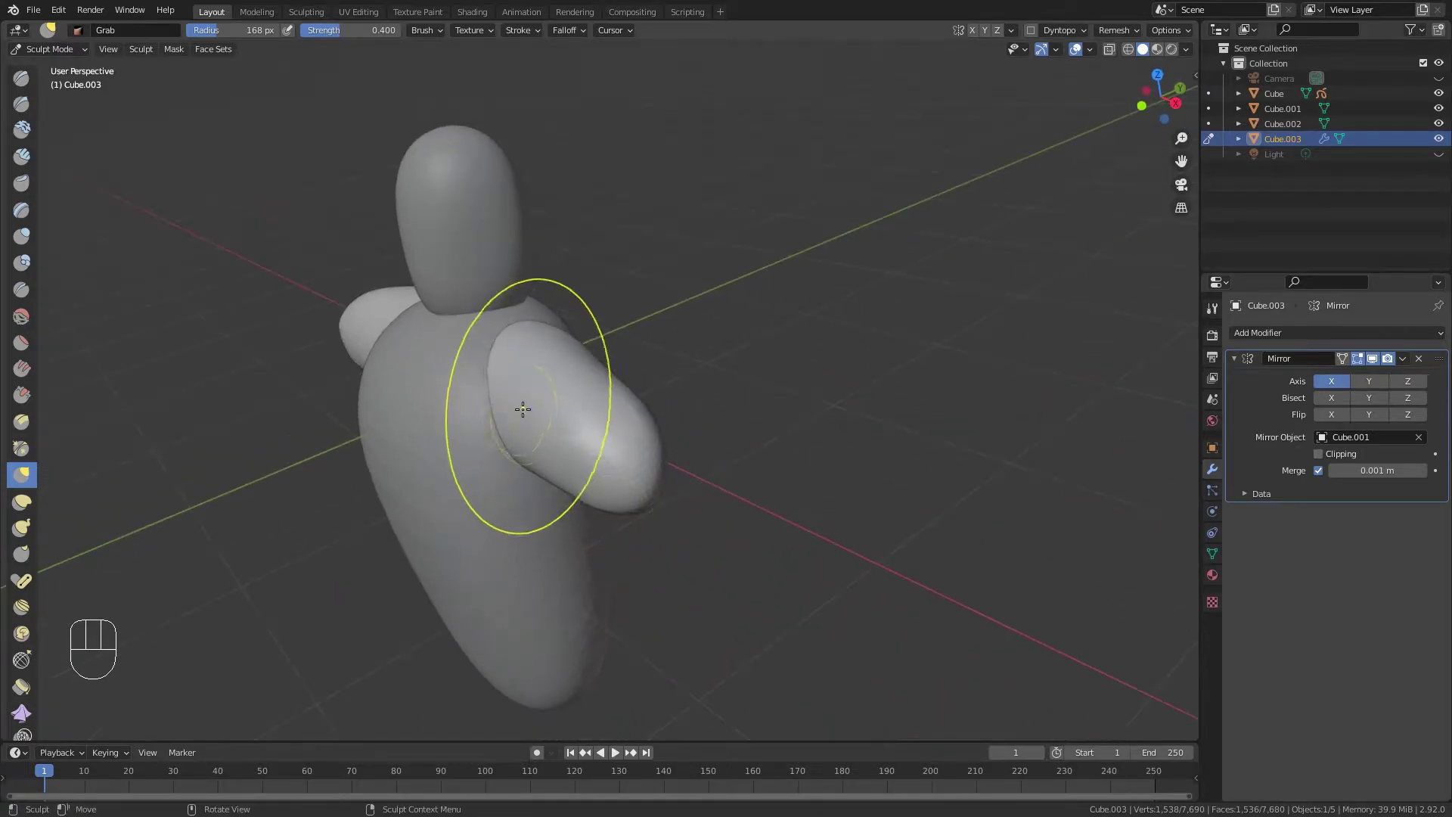
mouse_move(616, 505)
middle_mouse_down()
mouse_move(584, 420)
mouse_move(719, 439)
mouse_move(907, 535)
middle_mouse_up()
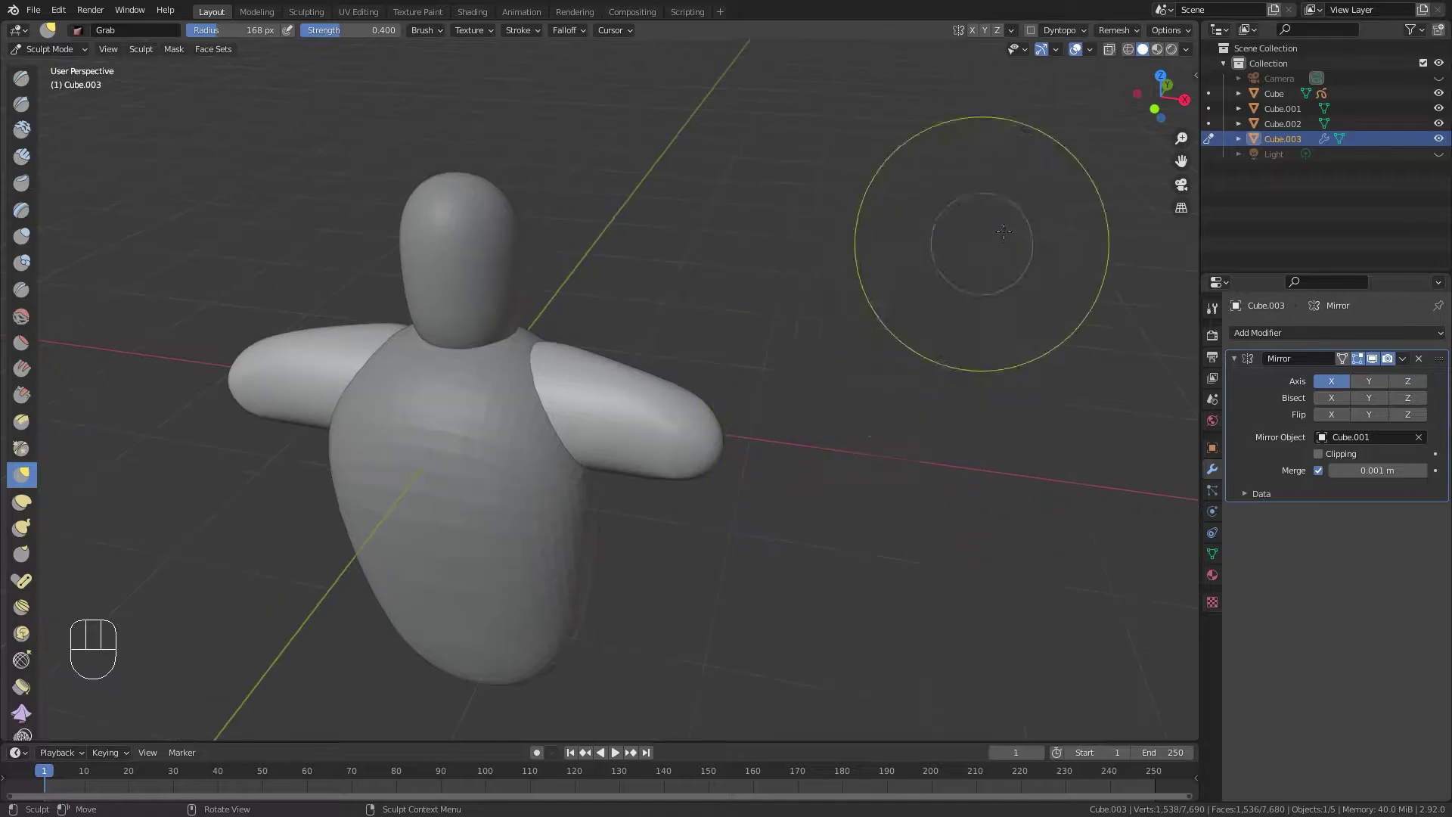
left_click(1115, 31)
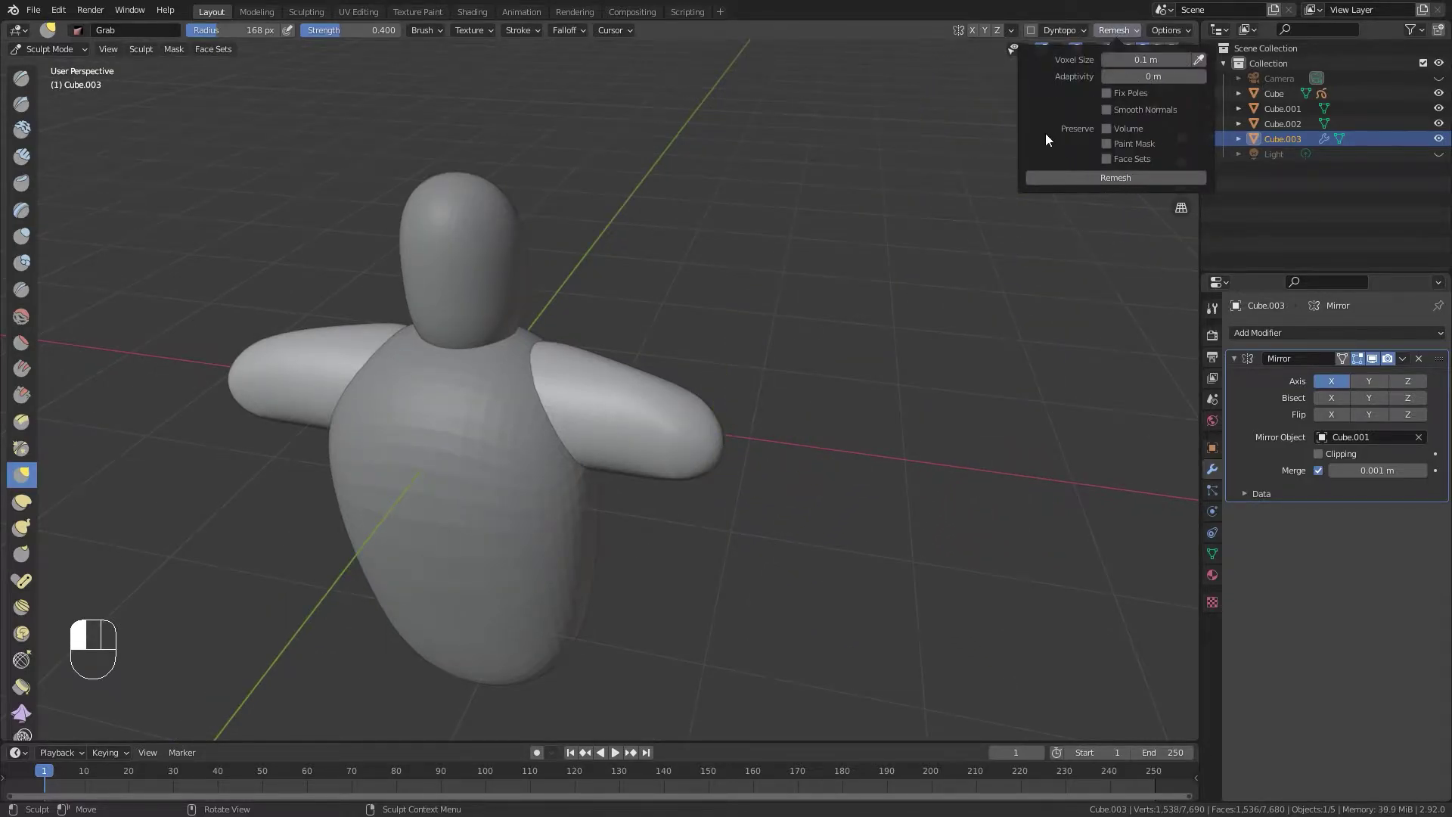
mouse_move(858, 324)
middle_mouse_down()
mouse_move(459, 560)
mouse_move(590, 424)
mouse_move(599, 343)
mouse_move(661, 350)
mouse_move(593, 331)
mouse_move(528, 344)
mouse_move(520, 331)
middle_mouse_up()
key("ctrl+Tab")
Switch sculpting to the torso and pull its upper chest forward in side view with the Grab brush.
left_click(424, 409)
key("ctrl+Tab")
middle_click_drag(421, 476, 321, 386)
scroll(454, 344, "down", 1)
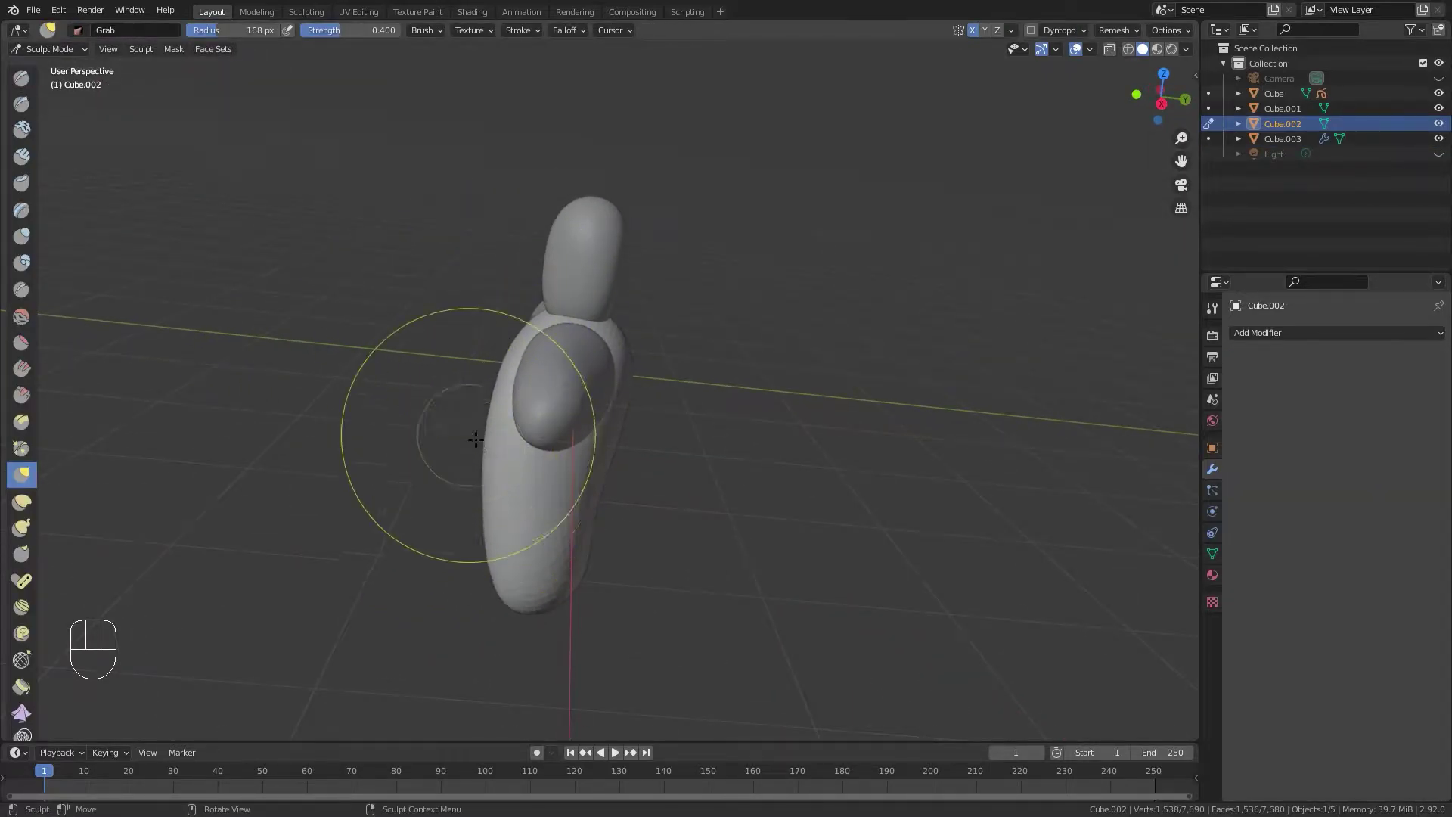
middle_click_drag(476, 445, 490, 447)
left_click_drag(523, 357, 480, 379)
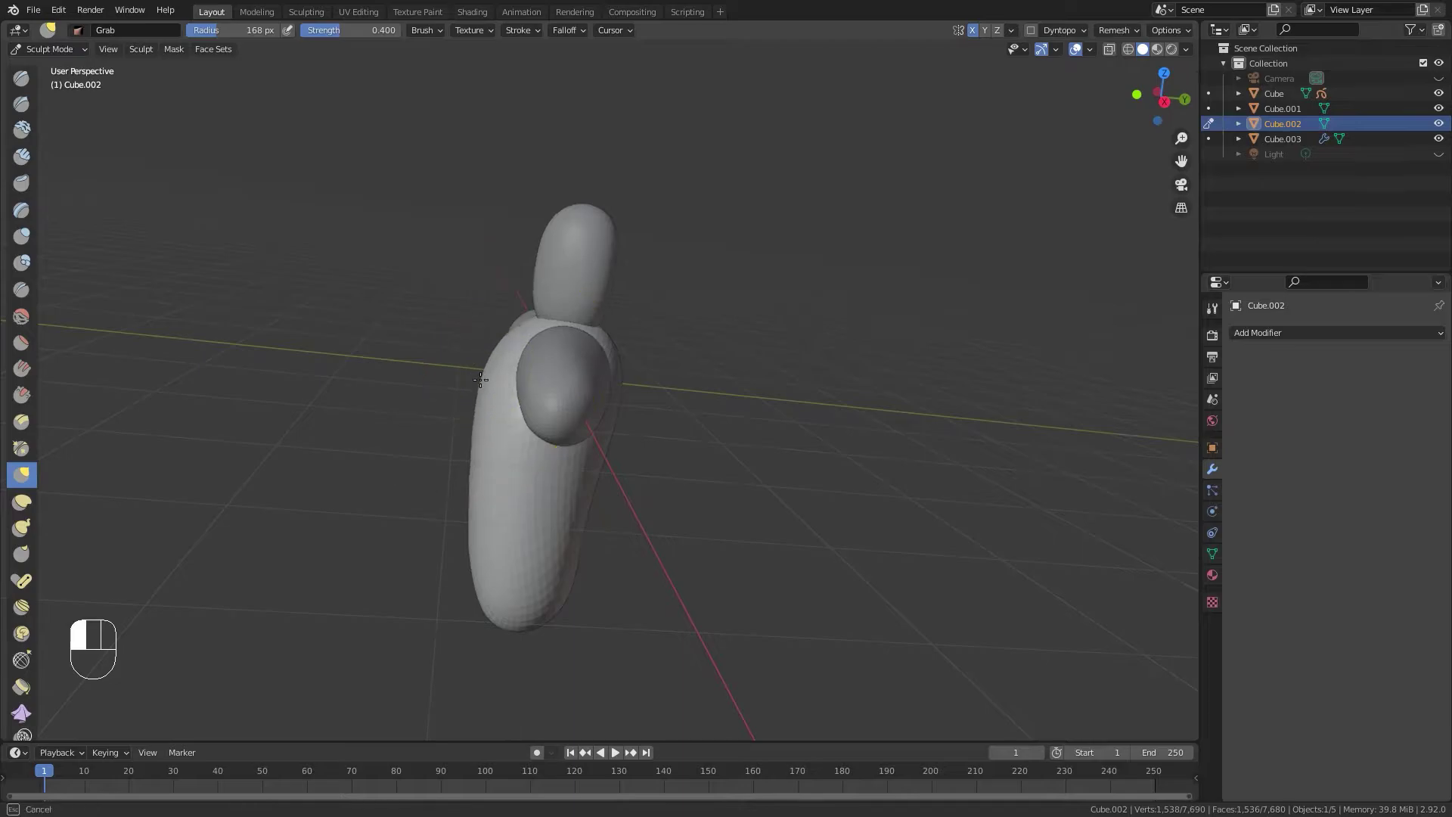
key("ctrl+Tab")
Select the neck capsule and sculpt it with the Grab brush into a slimmer, straighter column above the torso.
mouse_move(500, 380)
middle_mouse_down()
mouse_move(517, 374)
mouse_move(620, 448)
mouse_move(931, 347)
mouse_move(422, 529)
mouse_move(386, 522)
middle_mouse_up()
scroll(556, 418, "up", 3)
left_click(536, 424)
scroll(931, 346, "down", 4)
scroll(723, 337, "up", 2)
mouse_move(703, 344)
middle_mouse_down()
mouse_move(515, 435)
mouse_move(581, 425)
mouse_move(652, 363)
middle_mouse_up()
left_click(652, 363)
key("ctrl+Tab")
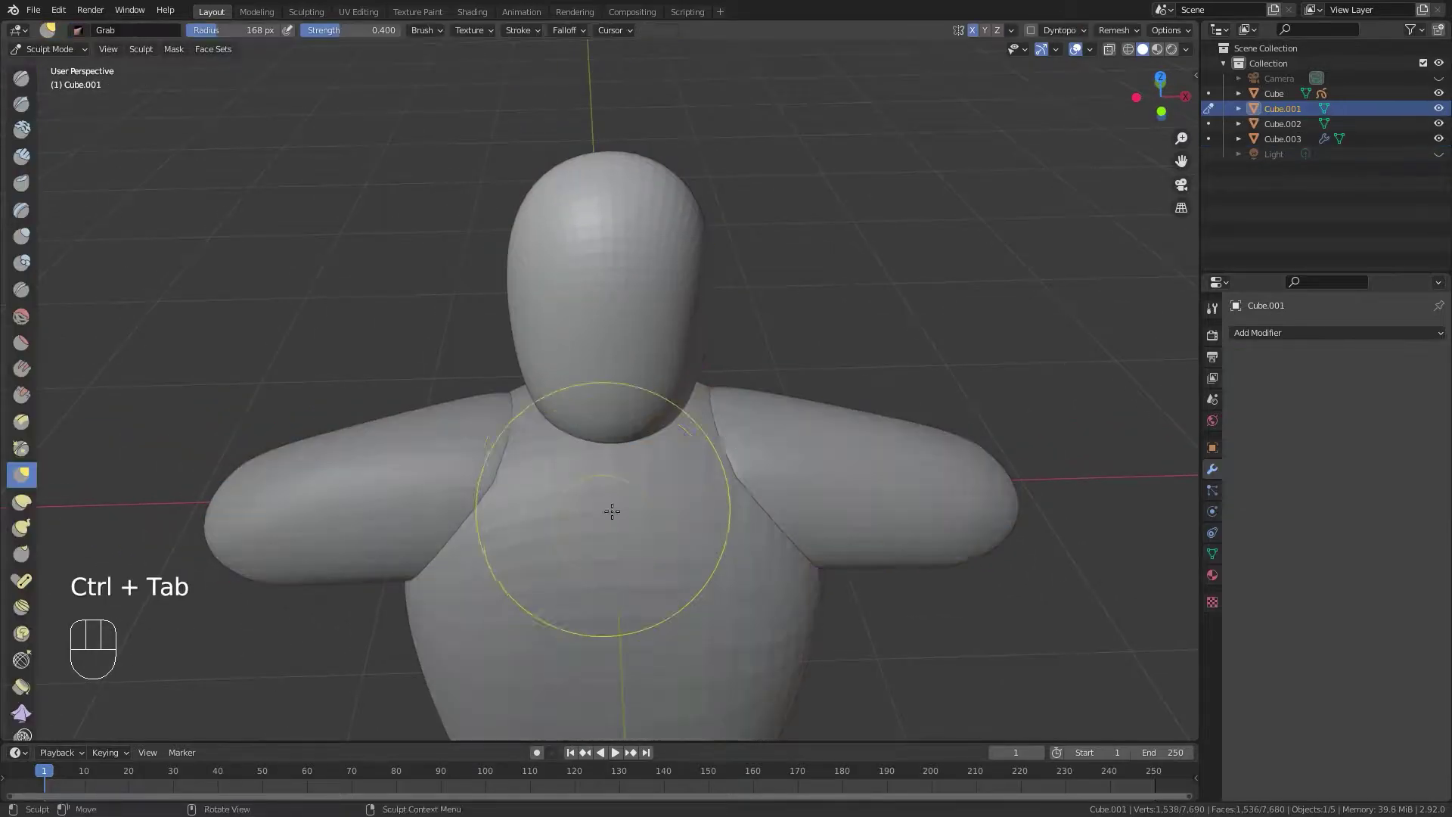
scroll(648, 288, "down", 2)
mouse_move(647, 288)
left_mouse_down()
mouse_move(658, 292)
mouse_move(632, 297)
left_mouse_up()
middle_click_drag(632, 297, 673, 304)
left_click_drag(566, 333, 572, 308)
mouse_move(569, 296)
middle_mouse_down()
mouse_move(875, 450)
mouse_move(616, 415)
mouse_move(607, 463)
mouse_move(560, 363)
mouse_move(555, 283)
middle_mouse_up()
left_click_drag(582, 313, 588, 311)
mouse_move(589, 310)
middle_mouse_down()
mouse_move(588, 347)
mouse_move(607, 332)
middle_mouse_up()
scroll(587, 348, "down", 3)
scroll(607, 333, "up", 5)
key("ctrl+Tab")
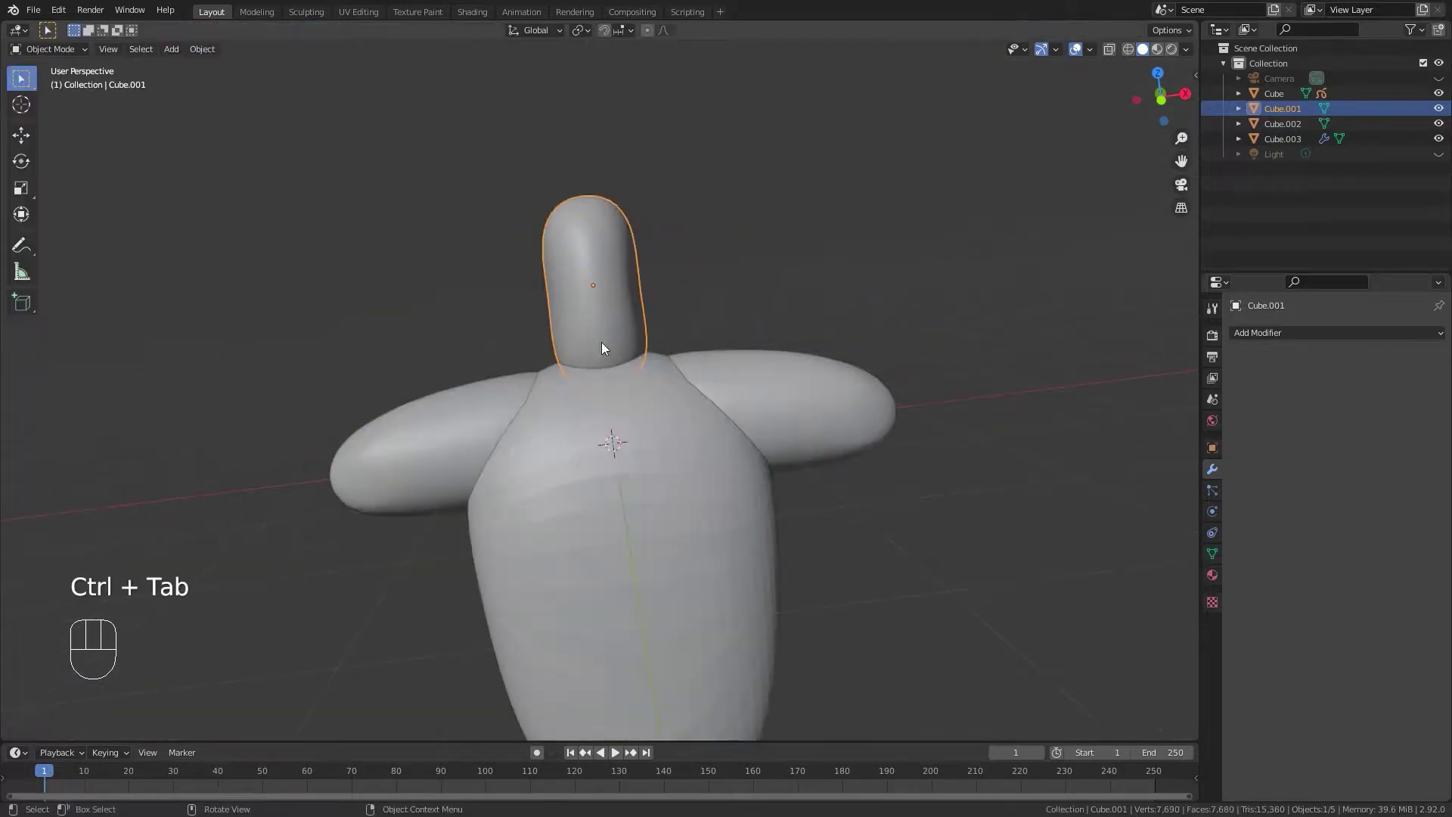
Add a cube and move it up over the upper part of the neck capsule.
scroll(753, 379, "down", 4)
middle_click_drag(754, 379, 653, 325)
scroll(653, 325, "up", 2)
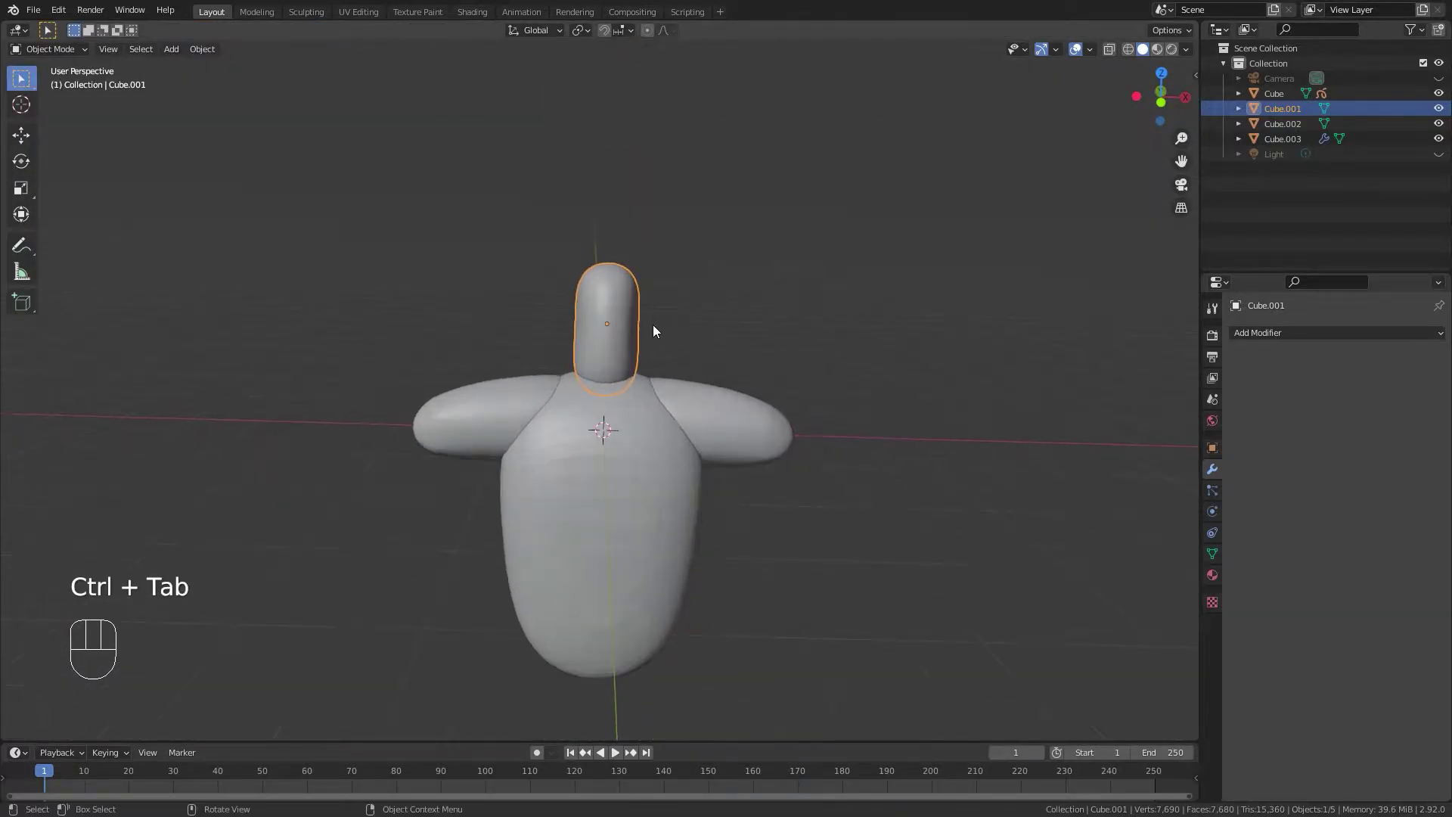
left_click(1290, 333)
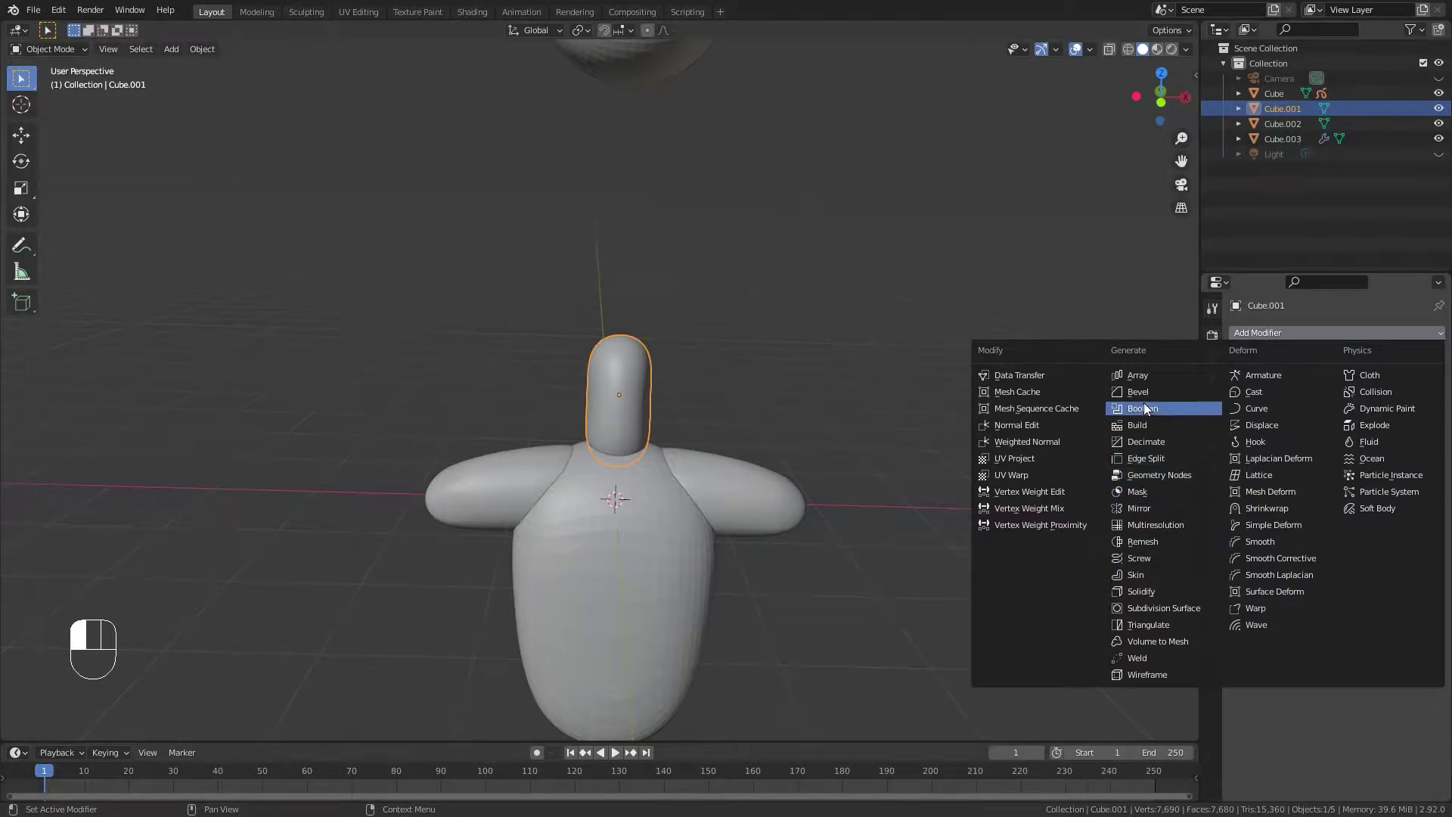
key("shift+a")
mouse_move(752, 407)
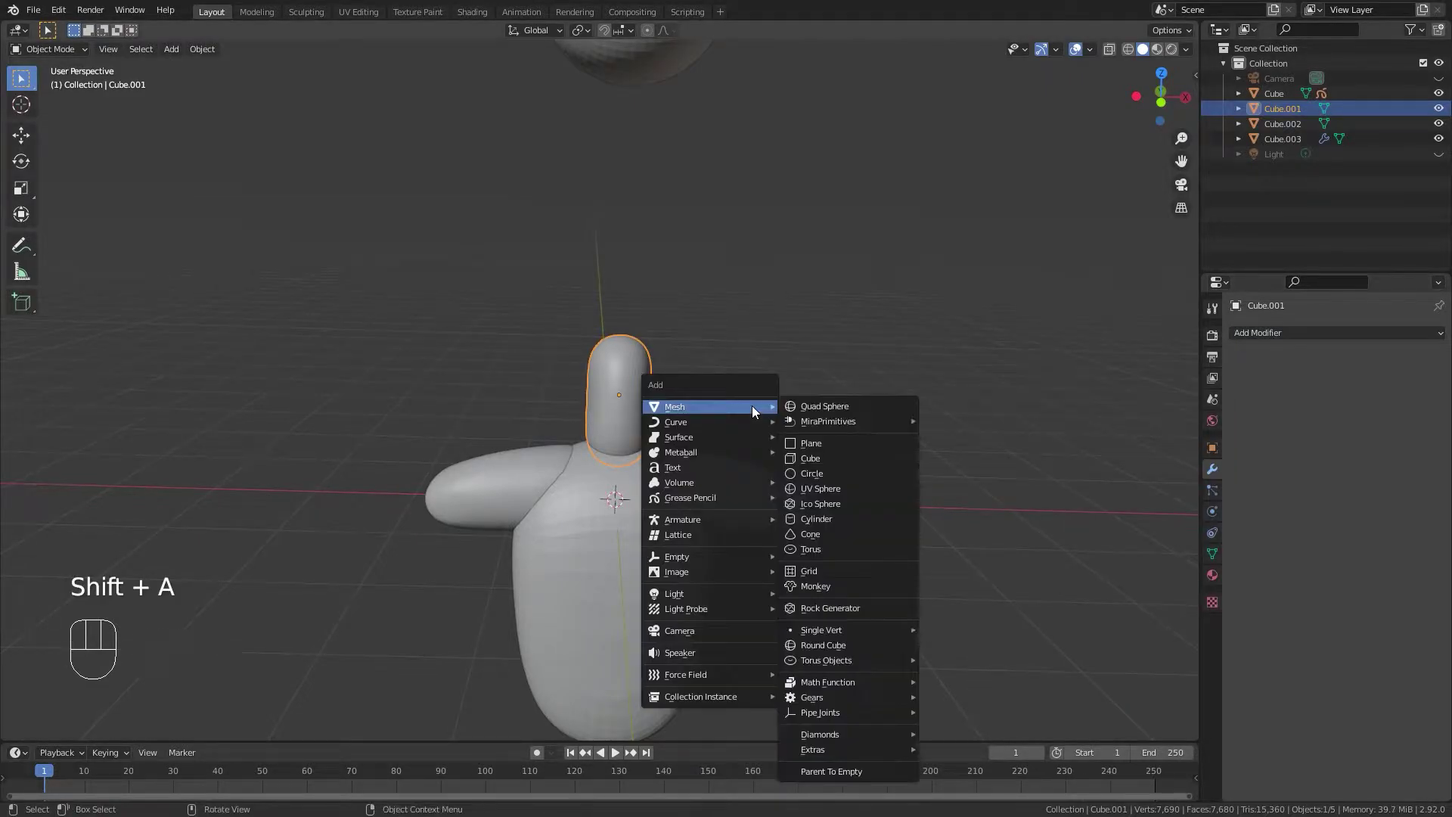
left_click(820, 458)
key("g")
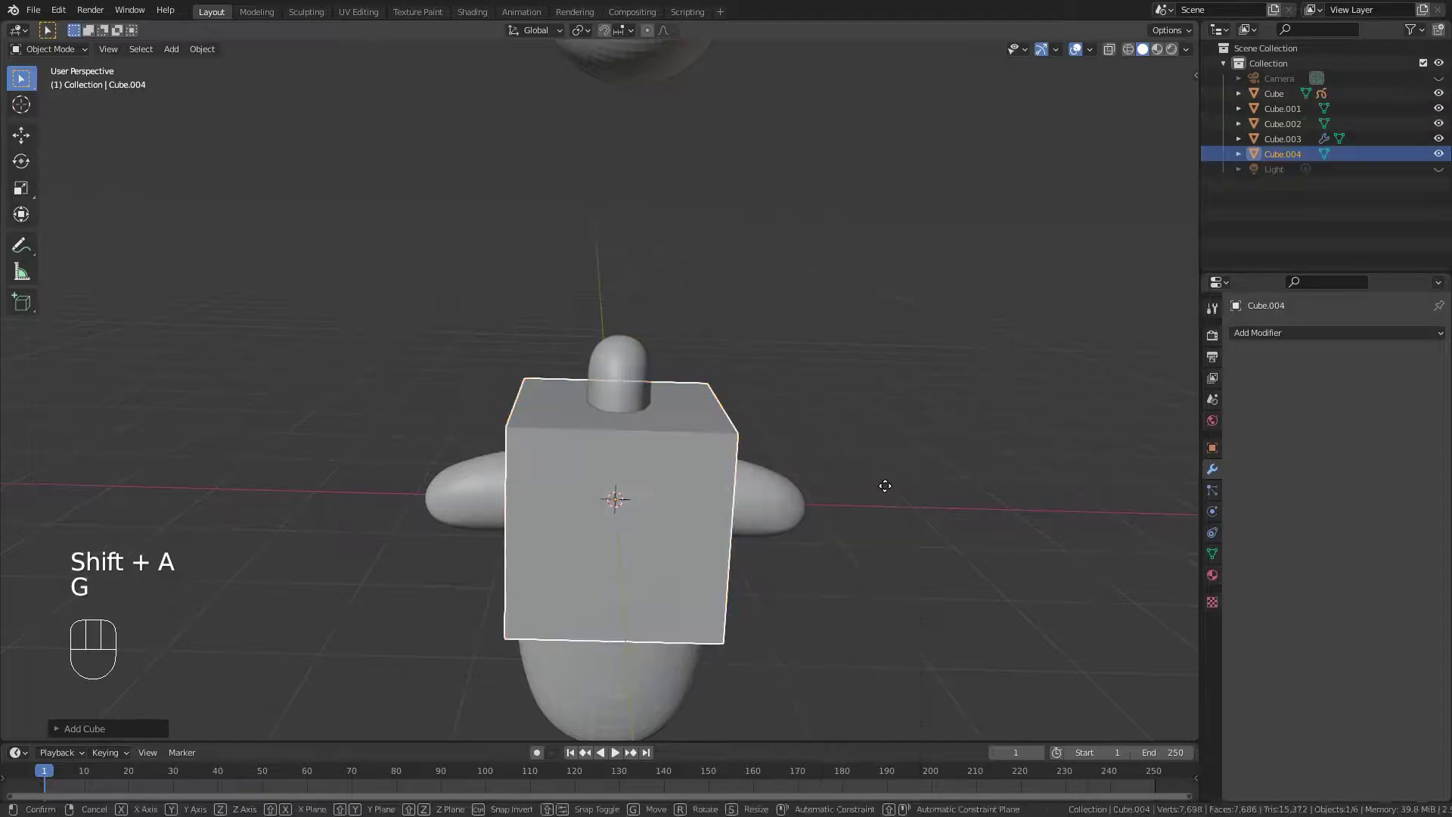
left_click(901, 292)
Lower the cube slightly along Z so that only a short section of neck remains exposed.
scroll(665, 461, "up", 5)
middle_click_drag(682, 295, 679, 357)
key("g")
key("z")
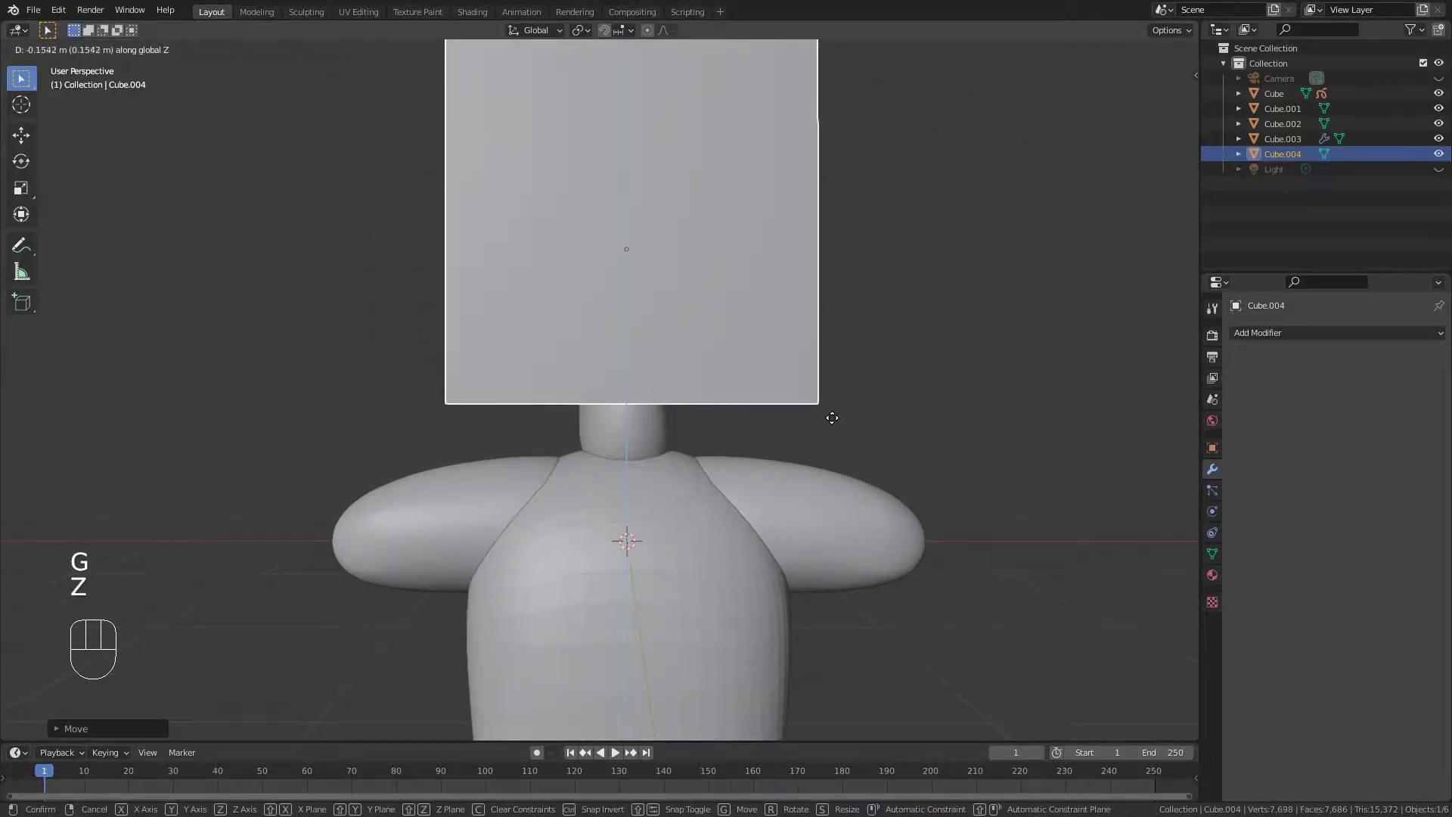
left_click(832, 427)
Switch sculpting to the neck and shape its exposed side profile below the cube with the Grab brush.
mouse_move(672, 371)
middle_mouse_down()
mouse_move(842, 370)
mouse_move(744, 384)
mouse_move(705, 432)
mouse_move(729, 401)
mouse_move(768, 405)
middle_mouse_up()
left_click(701, 429)
key("ctrl+Tab")
left_click_drag(737, 414, 715, 415)
scroll(717, 454, "up", 4)
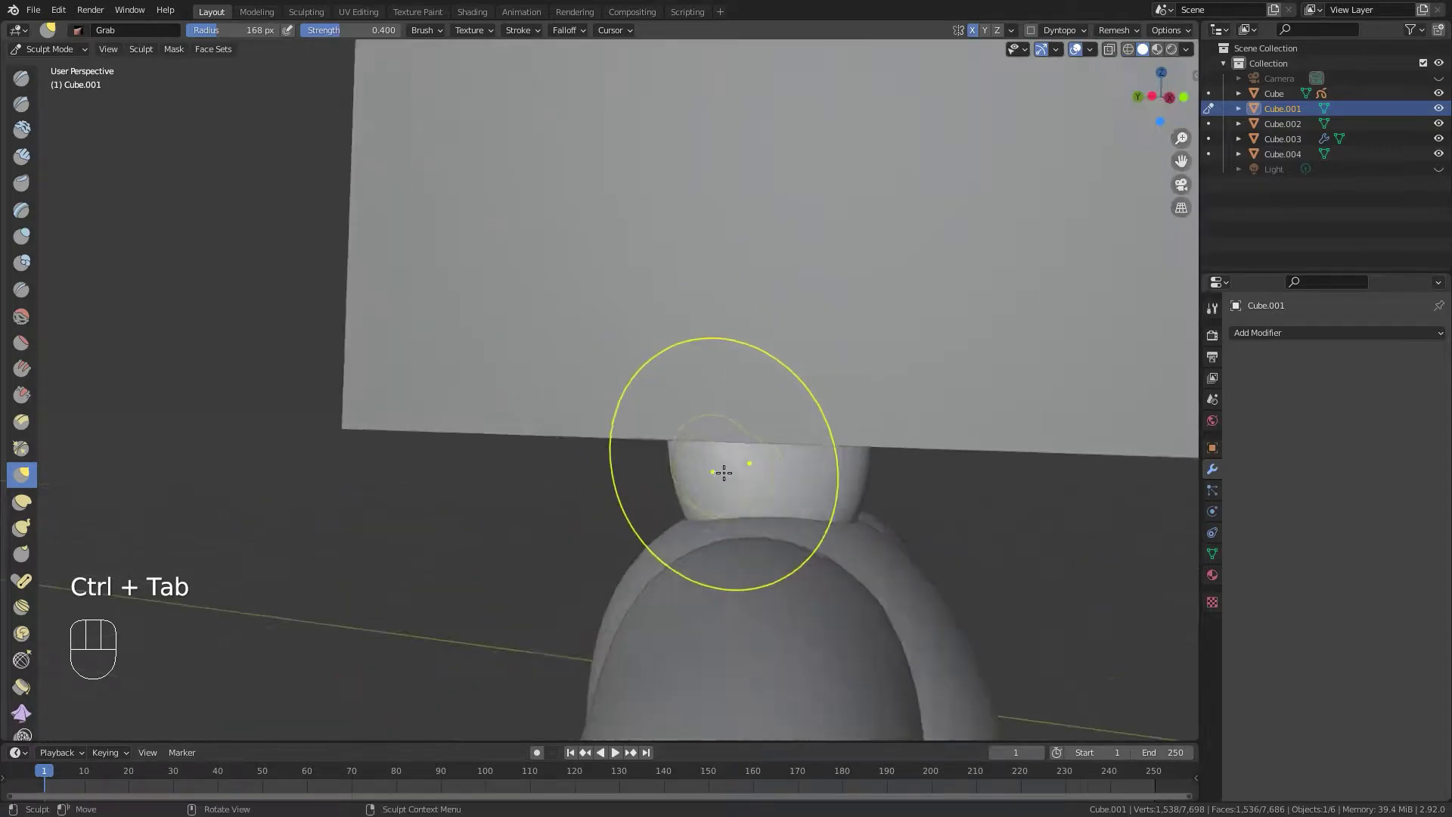
left_click_drag(860, 563, 852, 467)
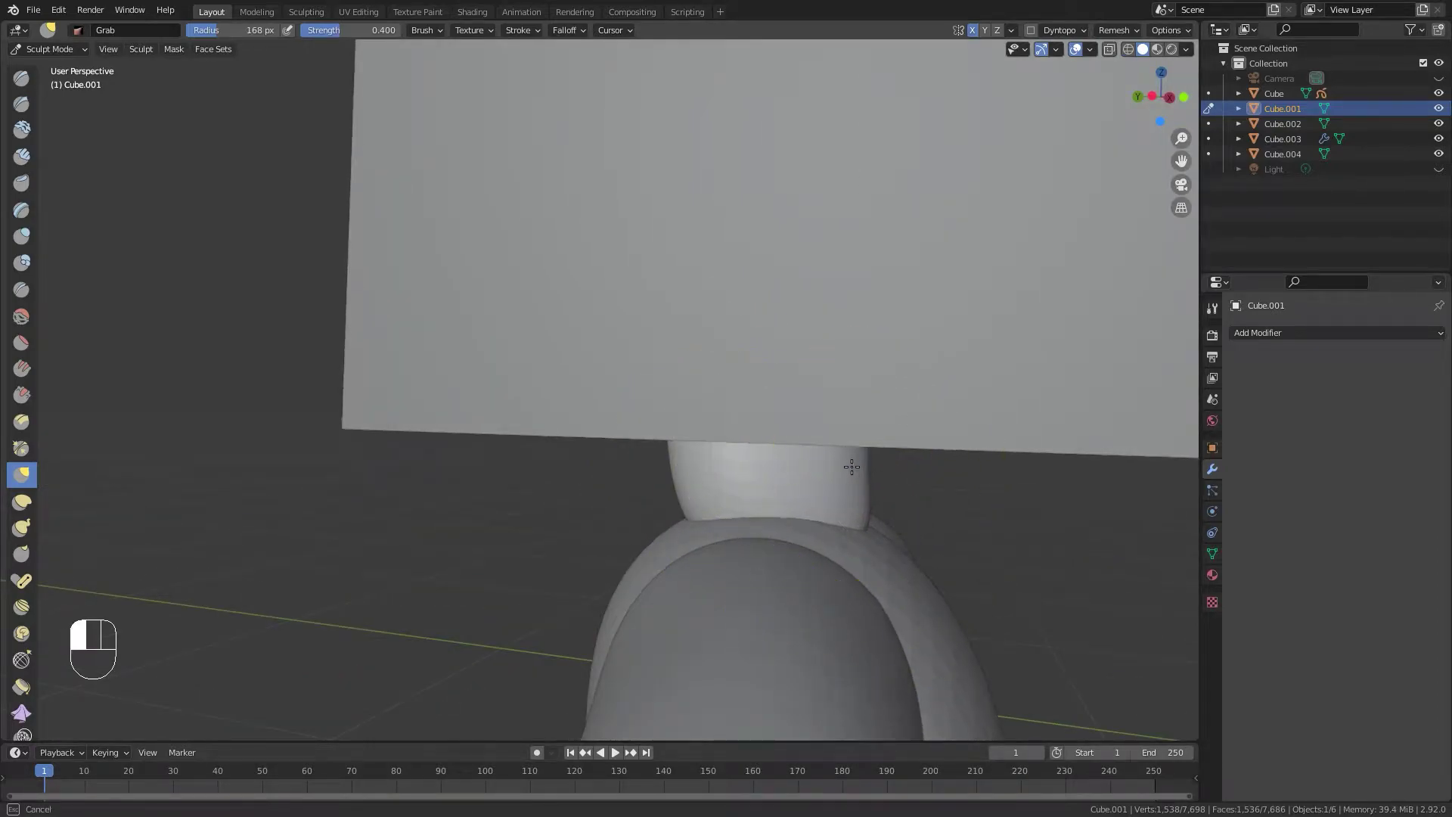
left_click_drag(842, 518, 841, 517)
Refine the neck's base and sides from several angles with the Grab brush, and return to Object Mode.
middle_click_drag(652, 507, 706, 467)
left_click_drag(672, 434, 708, 440)
left_click_drag(717, 519, 676, 550)
mouse_move(702, 483)
left_mouse_down()
mouse_move(709, 472)
mouse_move(708, 569)
left_mouse_up()
scroll(764, 504, "down", 2)
left_click_drag(671, 482, 688, 486)
mouse_move(798, 488)
middle_mouse_down()
mouse_move(742, 510)
mouse_move(673, 447)
middle_mouse_up()
left_click_drag(673, 447, 675, 450)
middle_click_drag(756, 447, 522, 455)
scroll(486, 457, "down", 2)
key("ctrl+Tab")
Subtract the cube from the neck with a Boolean Difference to cut off its upper part.
middle_click_drag(865, 425, 643, 385)
left_click(587, 352)
left_click(573, 428, "shift")
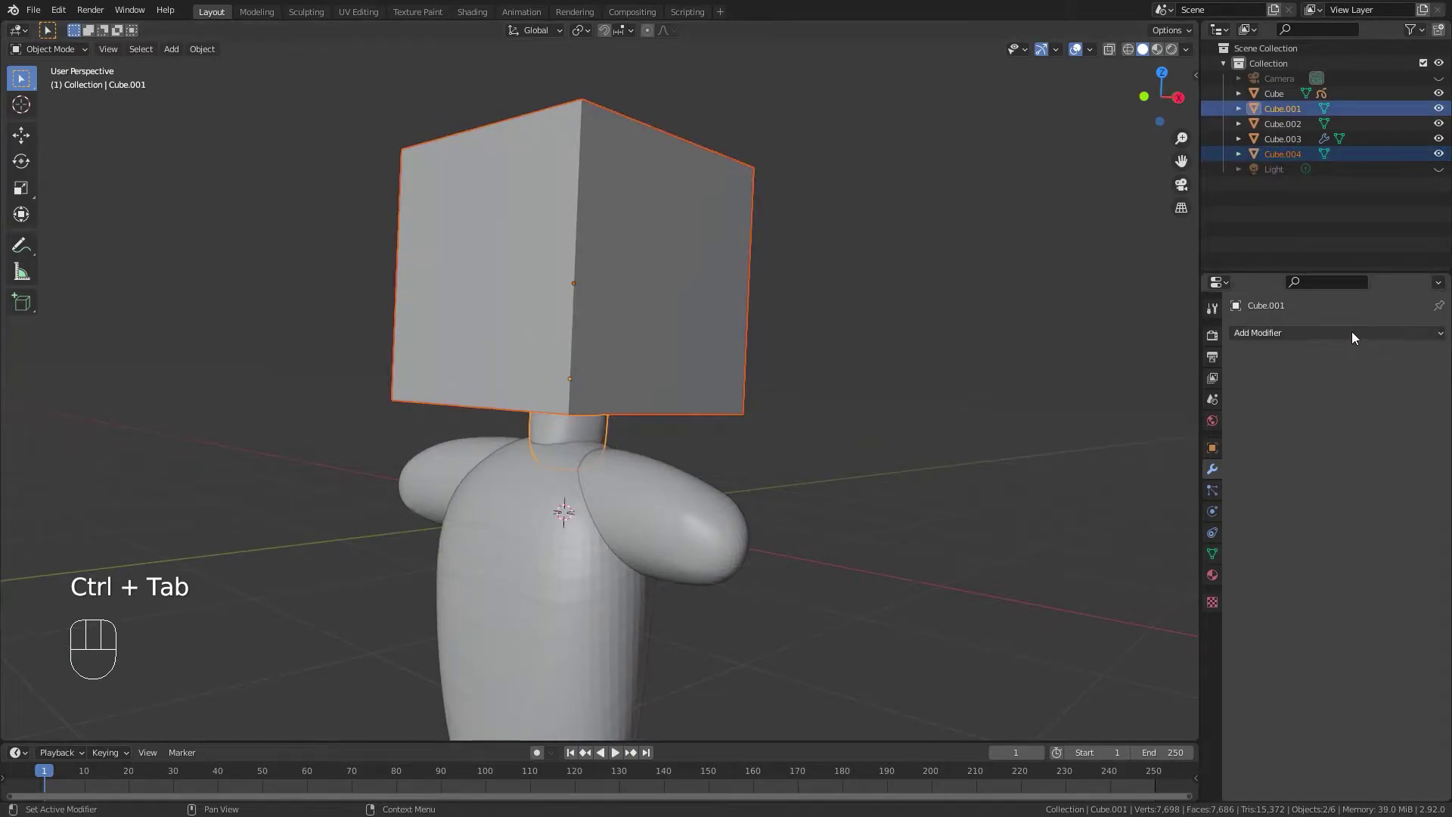
key("ctrl+KP_Subtract")
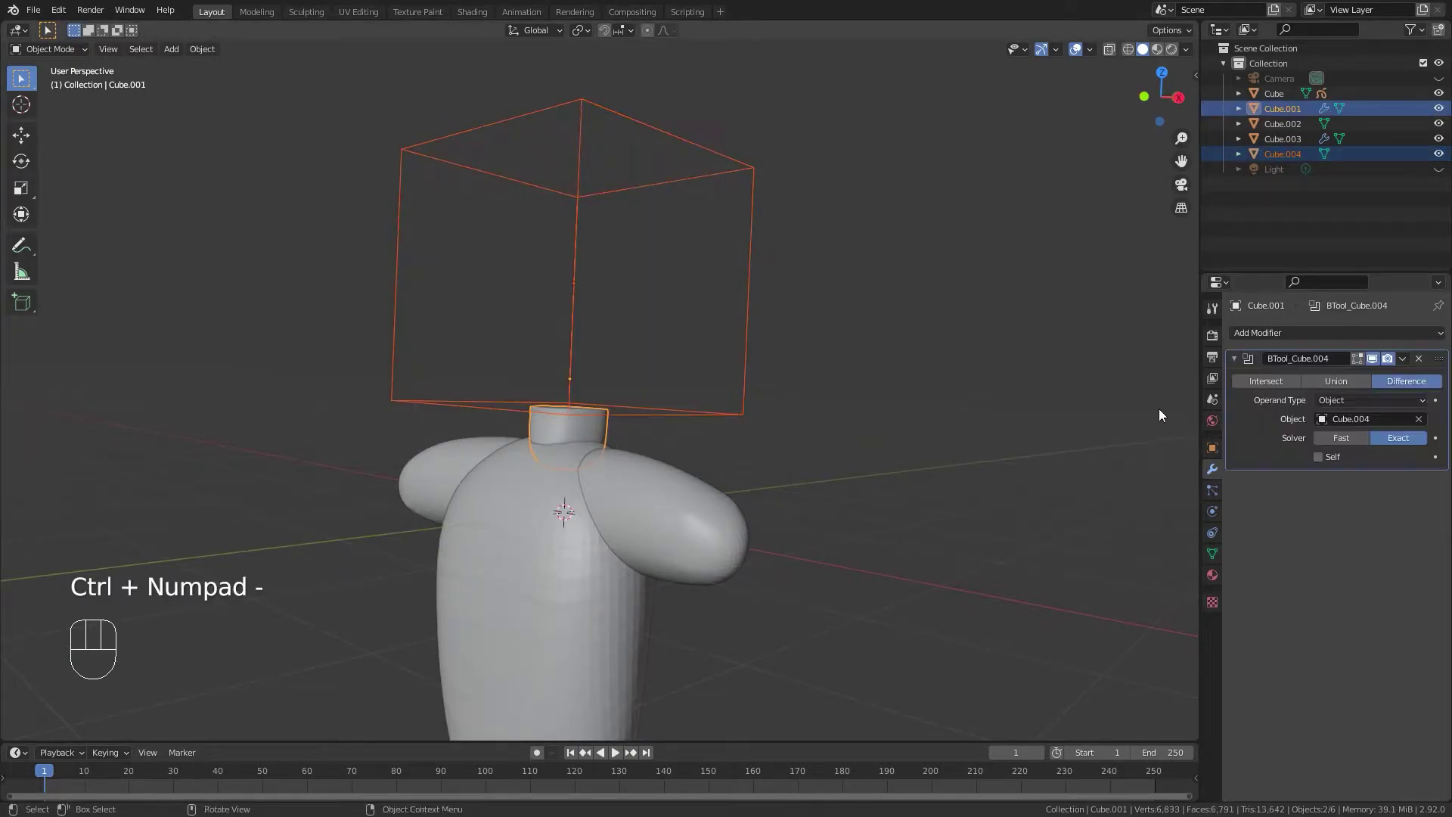
Move the cutting cube into a new collection named "cutters" and exclude that collection from the view layer.
scroll(587, 394, "up", 3)
middle_click_drag(588, 393, 674, 502)
scroll(700, 405, "up", 2)
scroll(703, 355, "down", 3)
middle_click_drag(715, 296, 828, 319)
left_click(827, 318)
left_click(800, 307)
key("m")
left_click(837, 311)
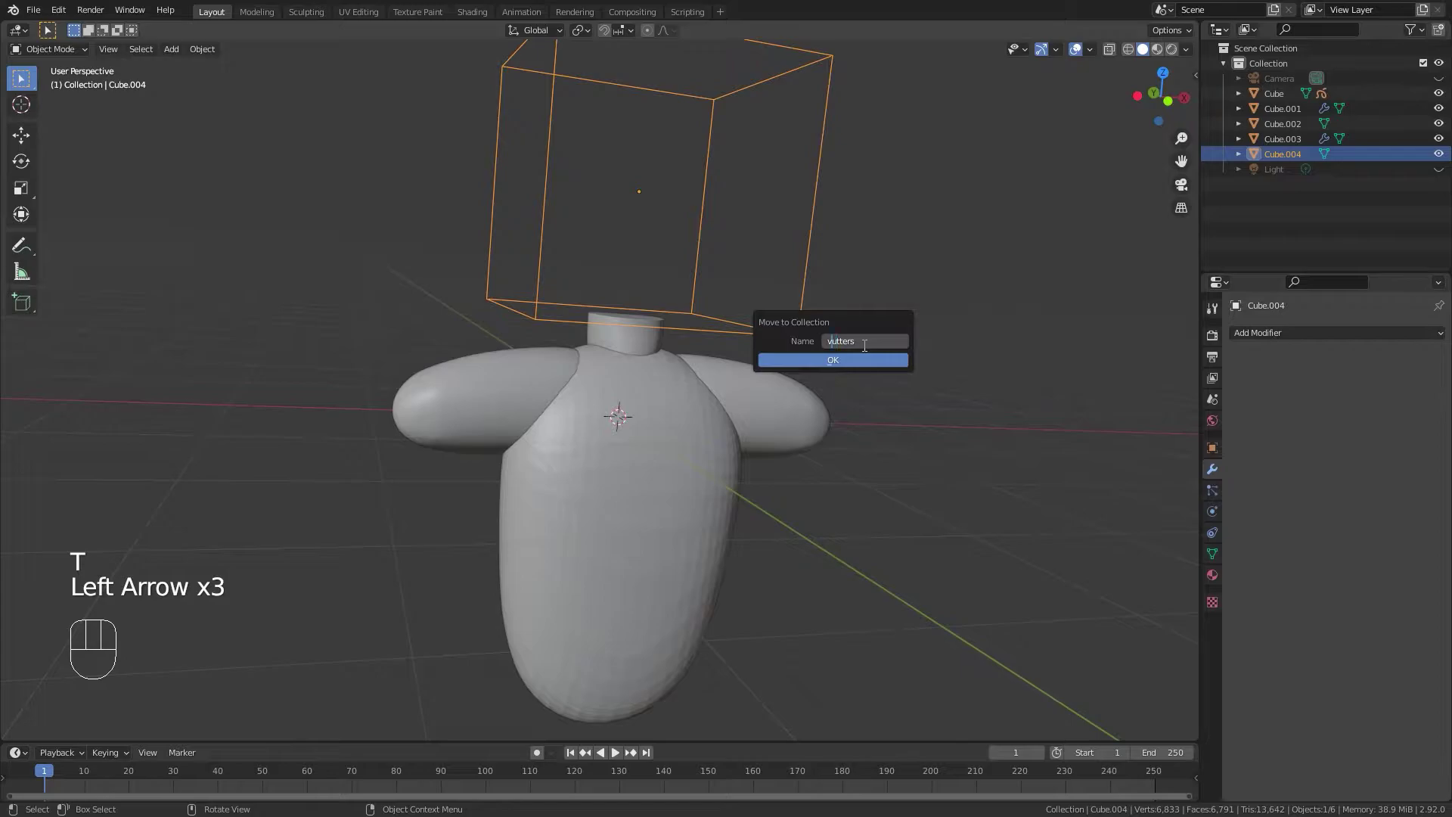
left_click(831, 360)
left_click(1423, 169)
Rotate the mirrored shoulders downward in front view and move them about 0.37 m outward and 0.25 m down.
middle_click_drag(633, 361, 635, 444)
left_click(739, 402)
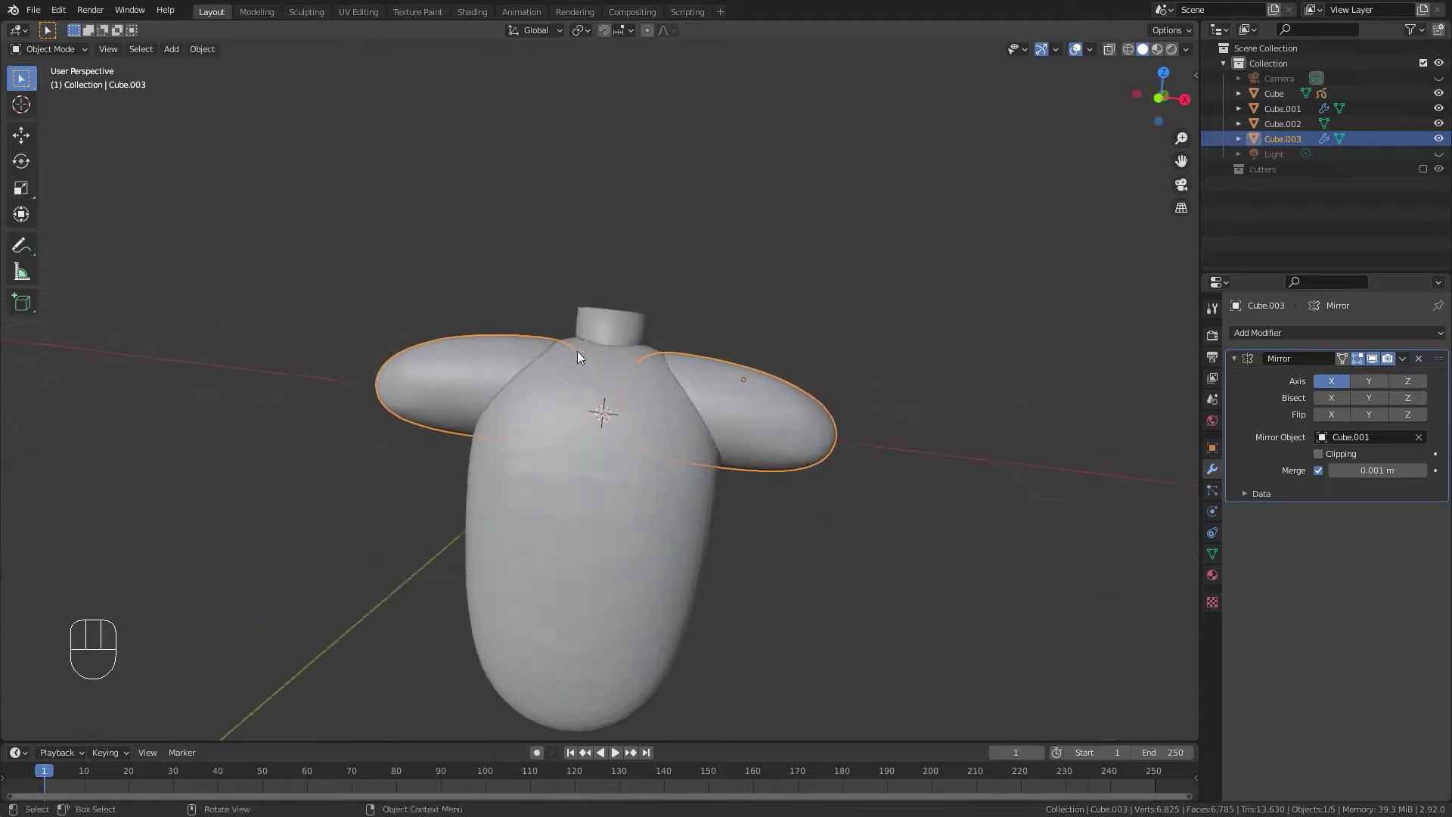
key("KP_1")
scroll(804, 441, "up", 3)
middle_click_drag(802, 379, 697, 439, "shift")
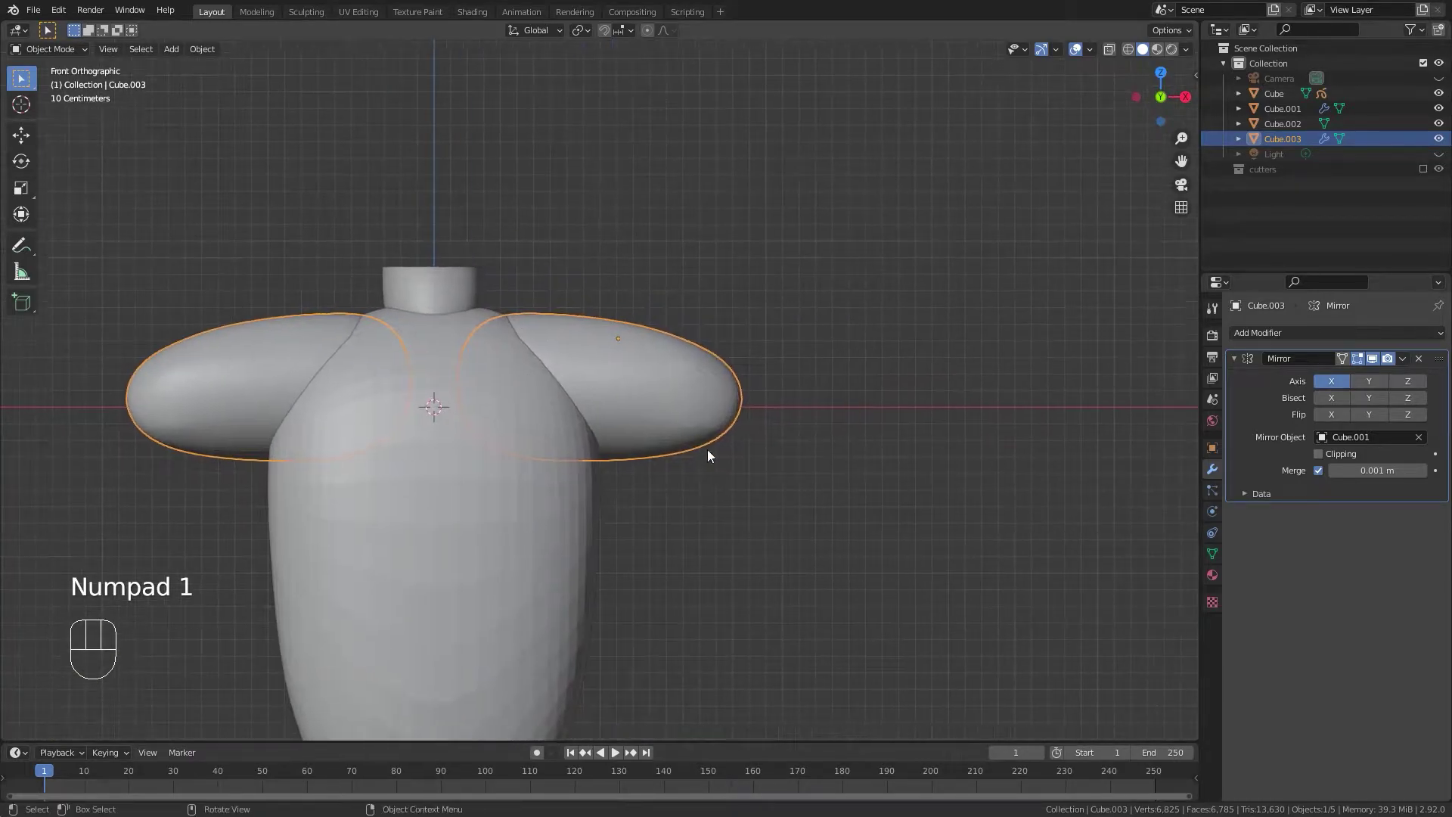
key("r")
left_click(737, 629)
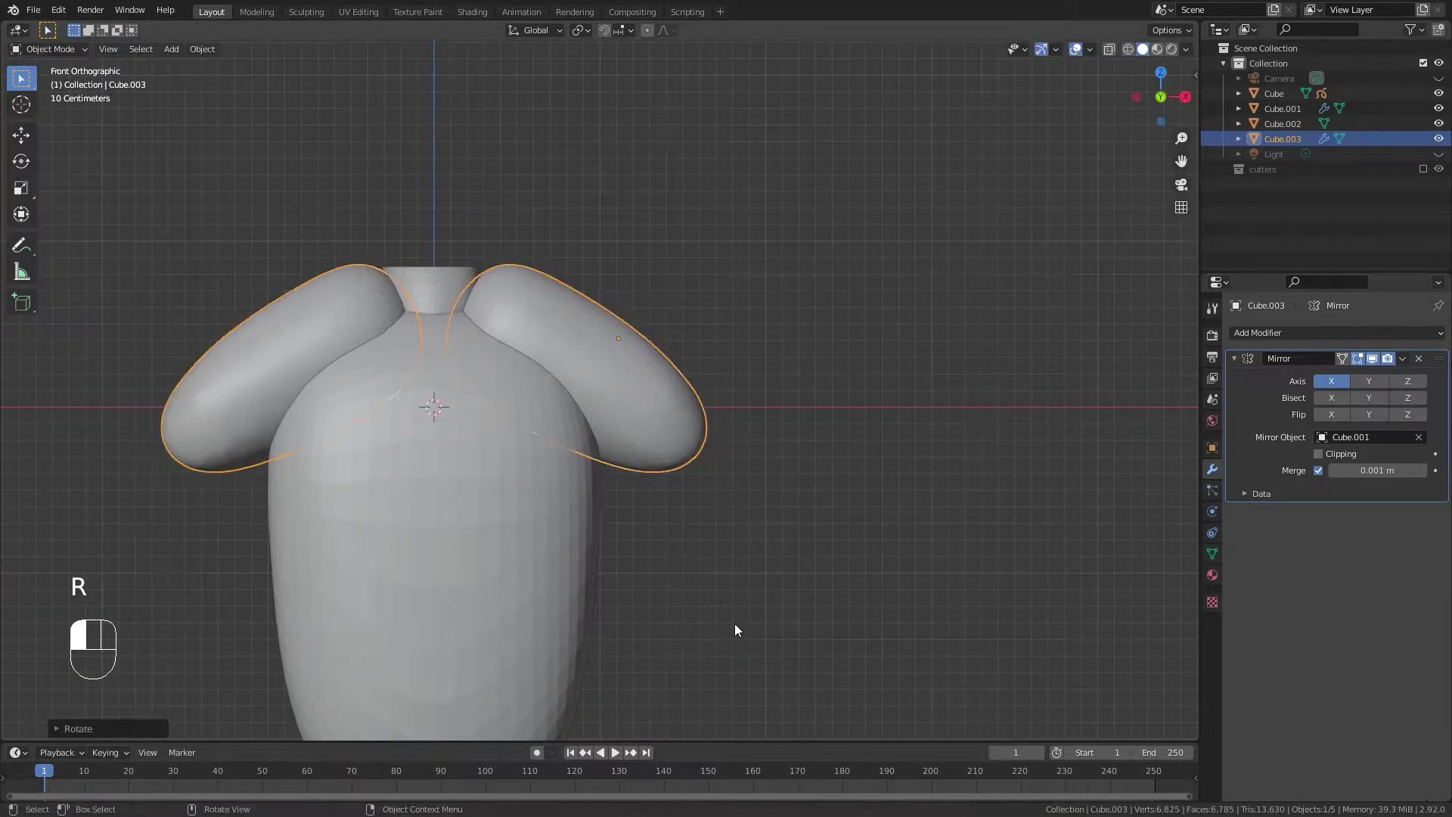
key("g")
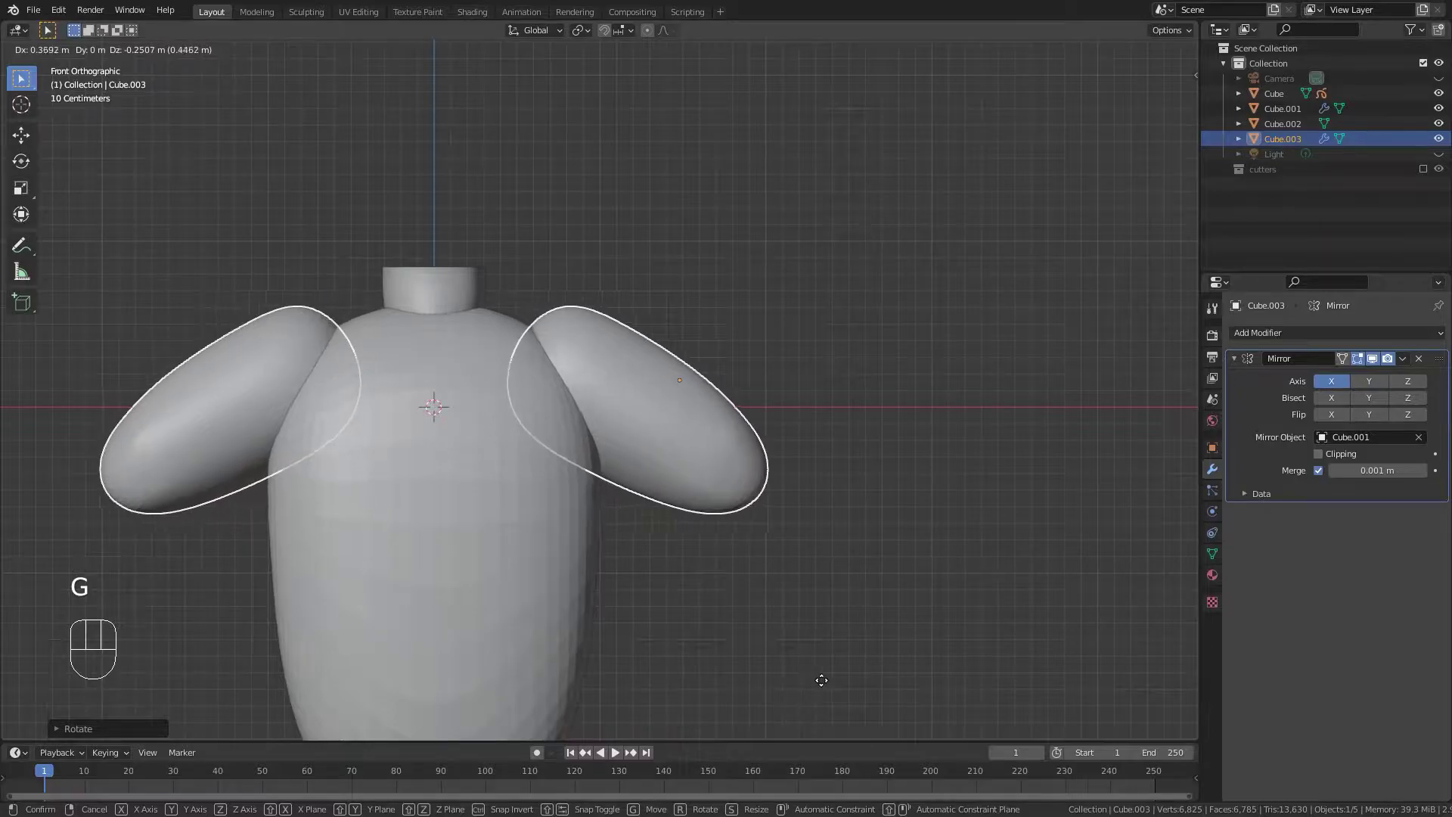
left_click(821, 680)
Reshape the torso's upper corners and sides in front view with the Grab brush to broaden the chest toward the shoulders.
left_click(496, 551)
key("ctrl+Tab")
scroll(544, 405, "down", 2)
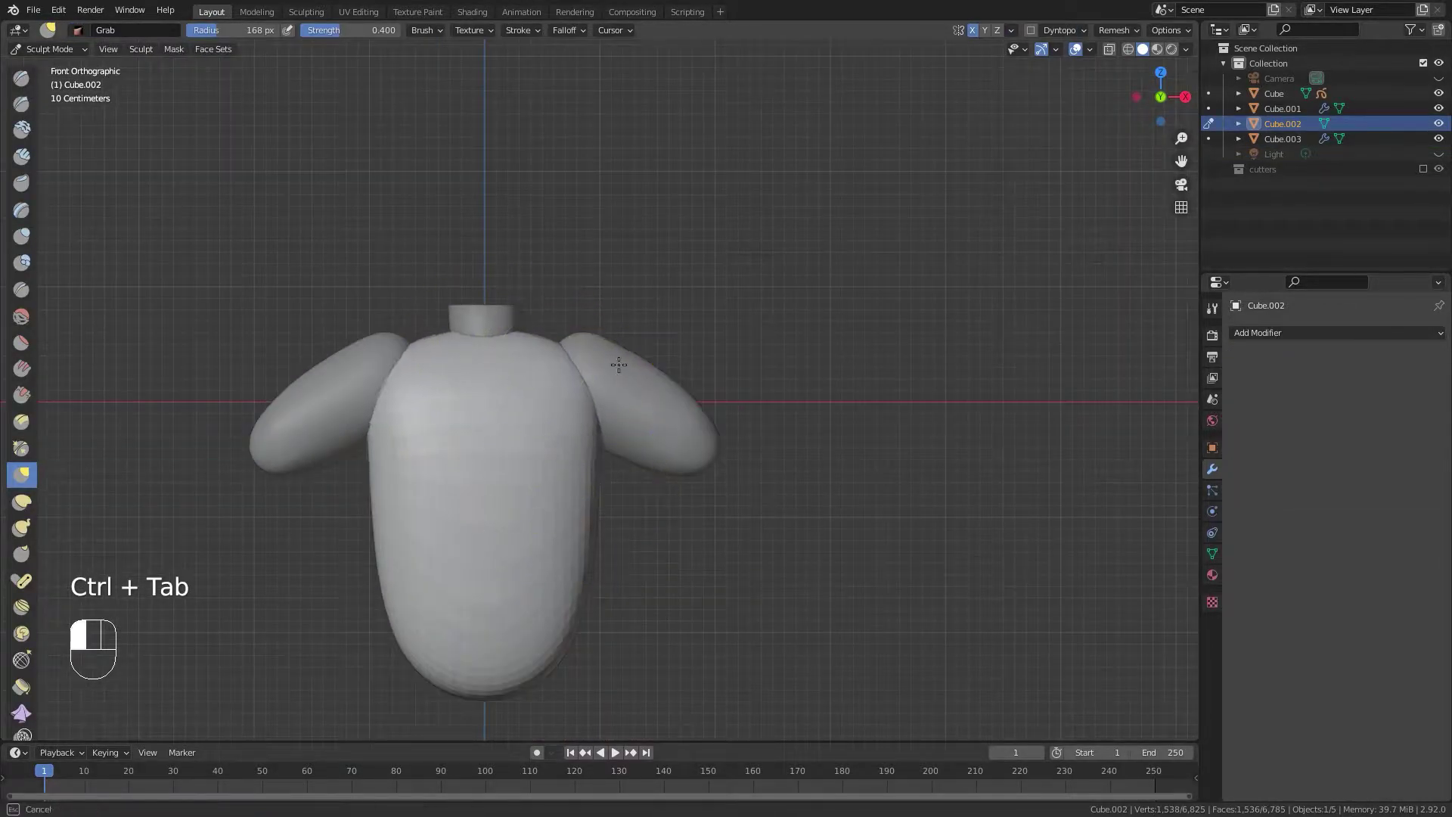
left_click_drag(652, 338, 660, 334)
left_click_drag(391, 451, 367, 460)
Refine the torso's chest, back and shoulder area from several angles with the Grab brush.
middle_click_drag(389, 380, 555, 415)
left_click_drag(580, 381, 580, 382)
middle_click_drag(581, 382, 572, 444)
left_click_drag(572, 443, 641, 459)
mouse_move(641, 459)
middle_mouse_down()
mouse_move(496, 307)
mouse_move(544, 393)
mouse_move(602, 570)
mouse_move(510, 372)
middle_mouse_up()
mouse_move(611, 362)
middle_mouse_down()
mouse_move(557, 411)
mouse_move(671, 453)
mouse_move(453, 428)
middle_mouse_up()
mouse_move(552, 393)
middle_mouse_down()
mouse_move(502, 379)
mouse_move(632, 518)
mouse_move(598, 363)
mouse_move(529, 452)
mouse_move(710, 443)
middle_mouse_up()
scroll(736, 447, "down", 2)
key("ctrl+Tab")
middle_click_drag(395, 560, 711, 635, "shift")
key("ctrl+Tab")
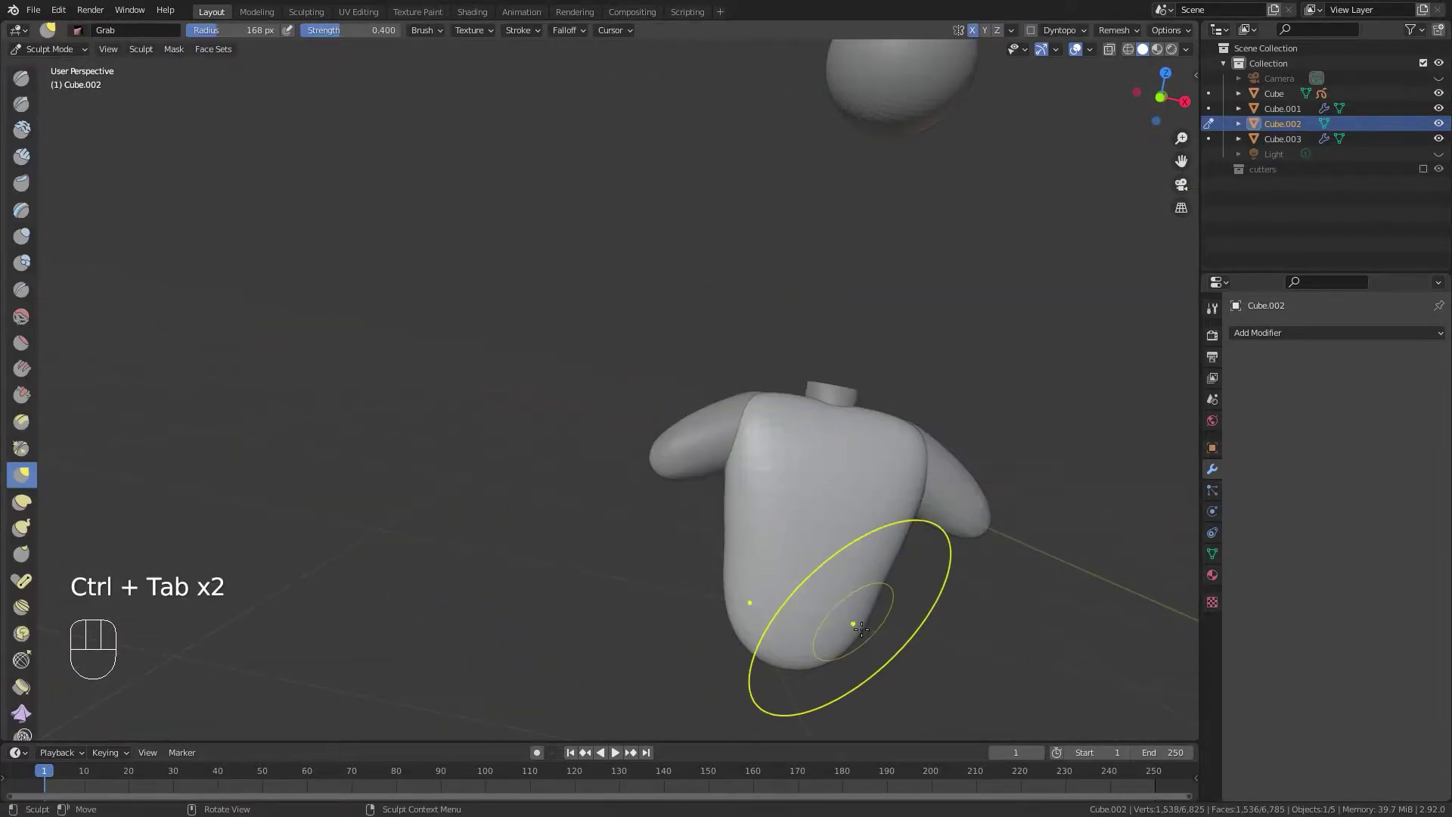
Narrow the waist and widen the rounded lower torso into hips in front view with the Grab brush.
key("KP_1")
scroll(847, 514, "up", 5)
middle_click_drag(938, 415, 233, 439, "shift")
scroll(574, 461, "down", 2)
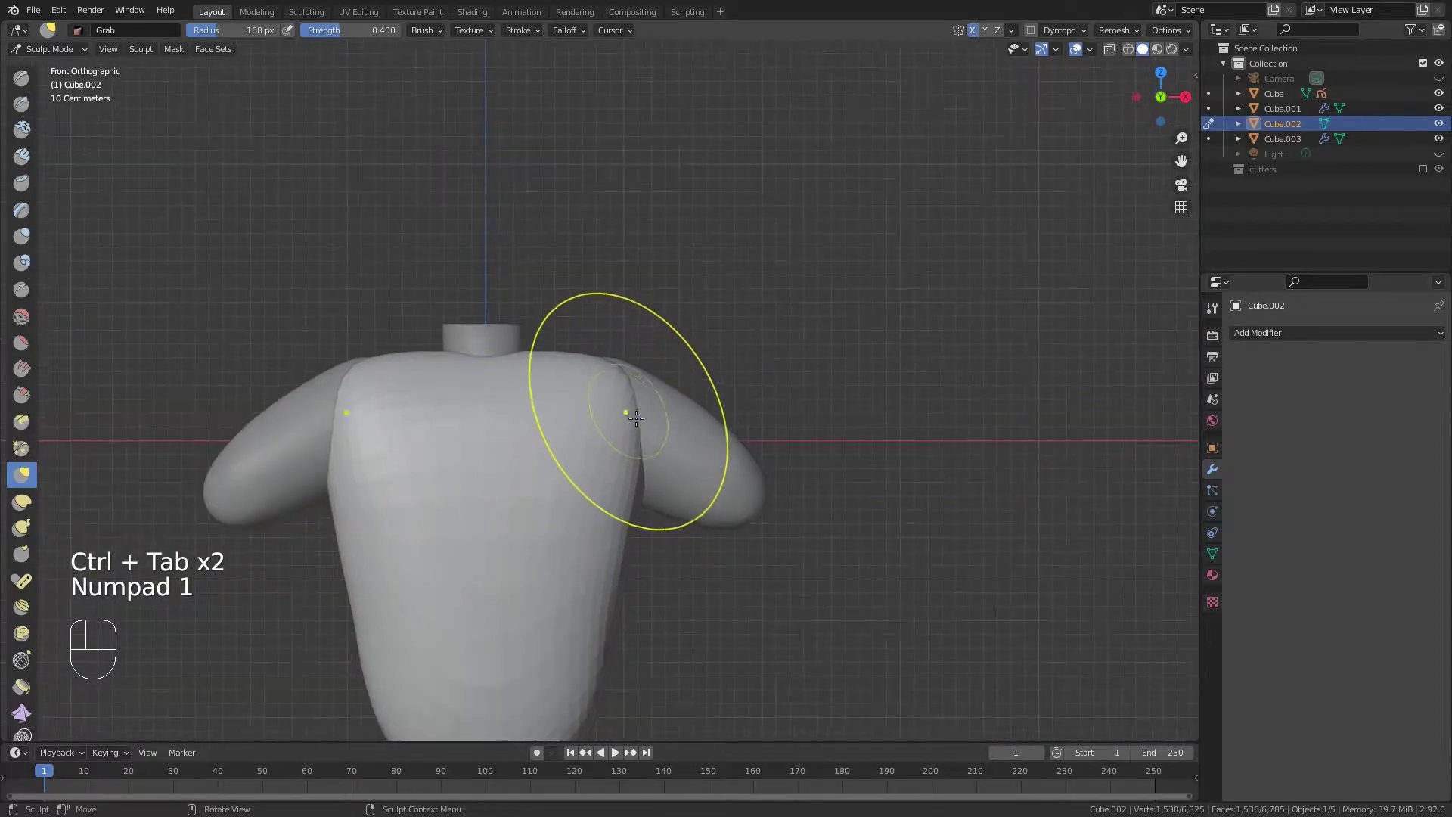
scroll(623, 406, "down", 3)
key("ctrl+Tab")
scroll(641, 646, "up", 2)
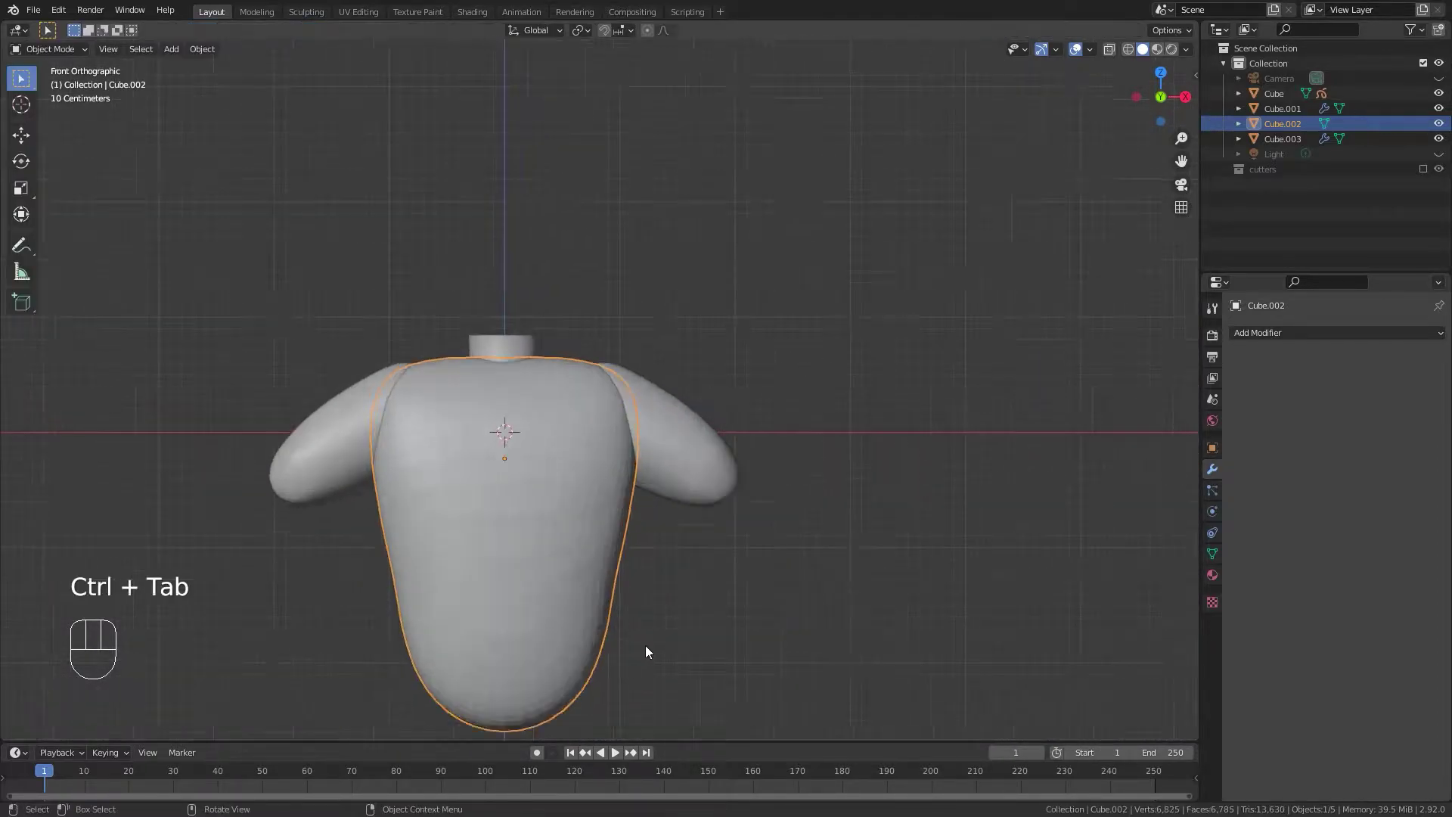
middle_click_drag(641, 645, 727, 522, "shift")
key("Tab")
key("ctrl+Tab")
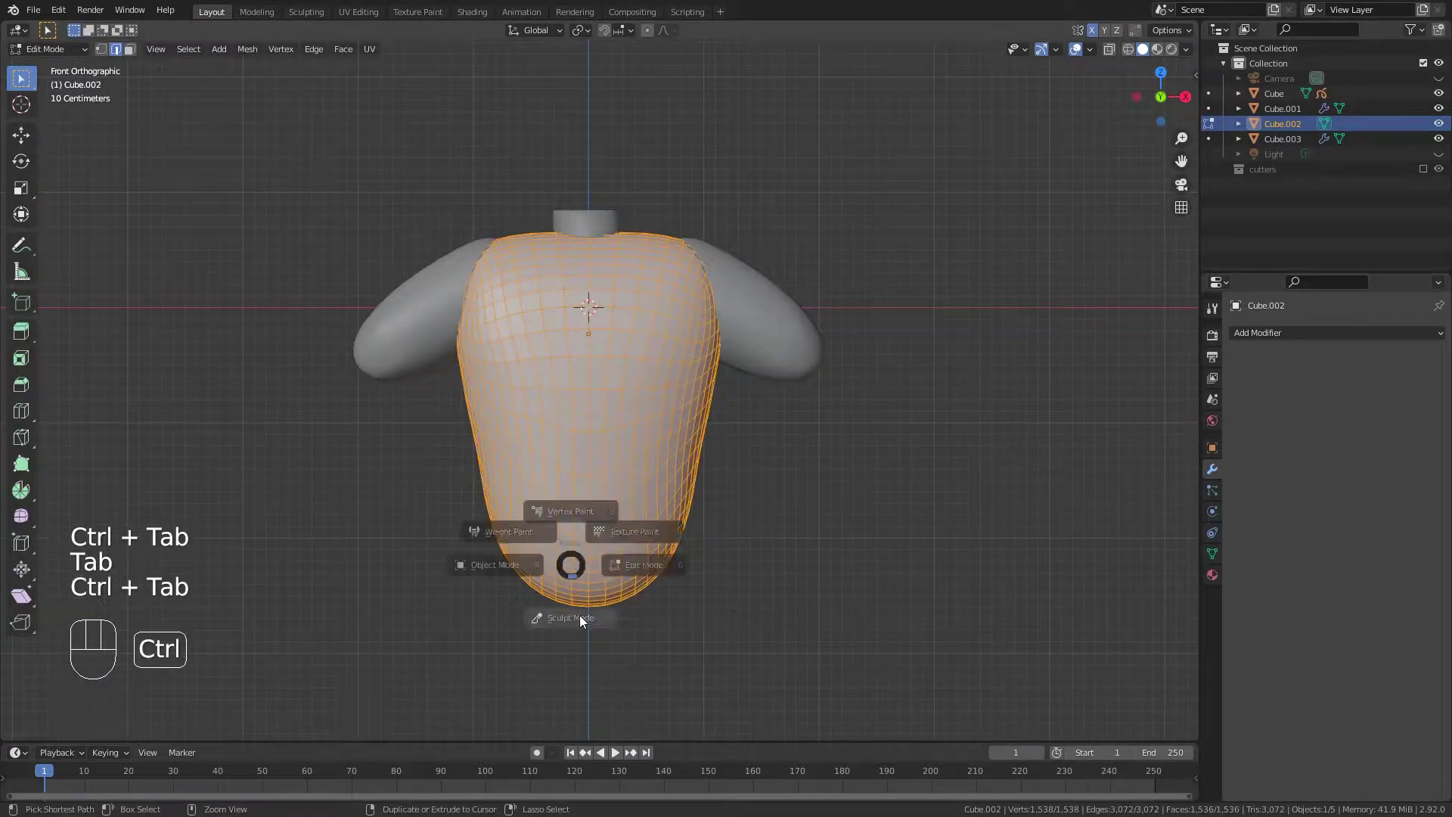
mouse_move(502, 501)
left_mouse_down()
mouse_move(522, 586)
mouse_move(505, 497)
left_mouse_up()
left_click_drag(525, 559, 533, 564)
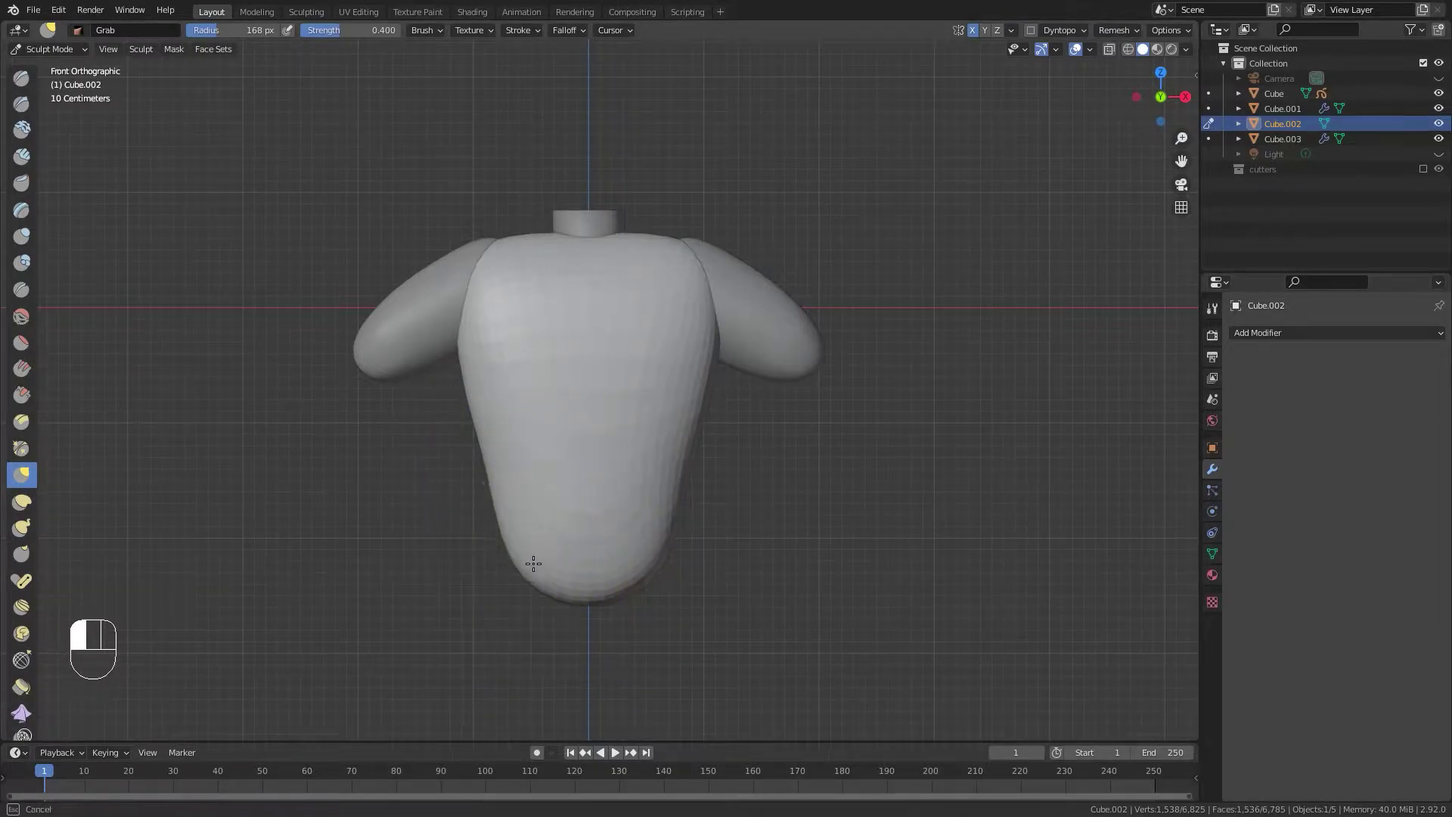
mouse_move(524, 444)
left_mouse_down()
mouse_move(509, 574)
mouse_move(480, 616)
left_mouse_up()
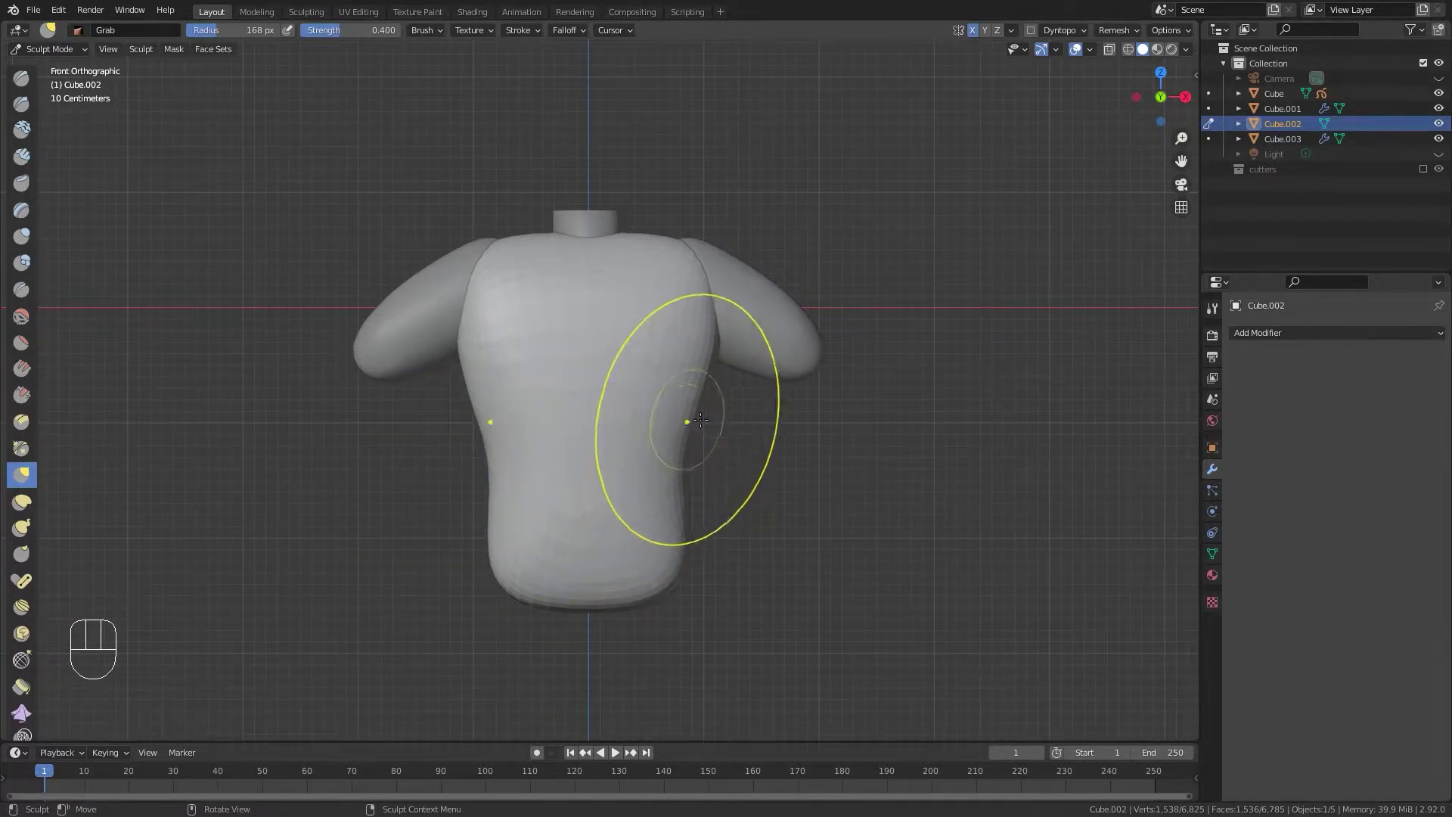
Shorten the mirrored shoulders by pulling their outer ends inward with the Grab brush.
key("ctrl+Tab")
left_click(805, 339)
key("ctrl+Tab")
scroll(806, 454, "down", 1)
scroll(832, 359, "up", 3)
mouse_move(909, 352)
left_mouse_down()
mouse_move(817, 330)
mouse_move(841, 357)
left_mouse_up()
scroll(827, 340, "down", 3)
scroll(868, 369, "up", 3)
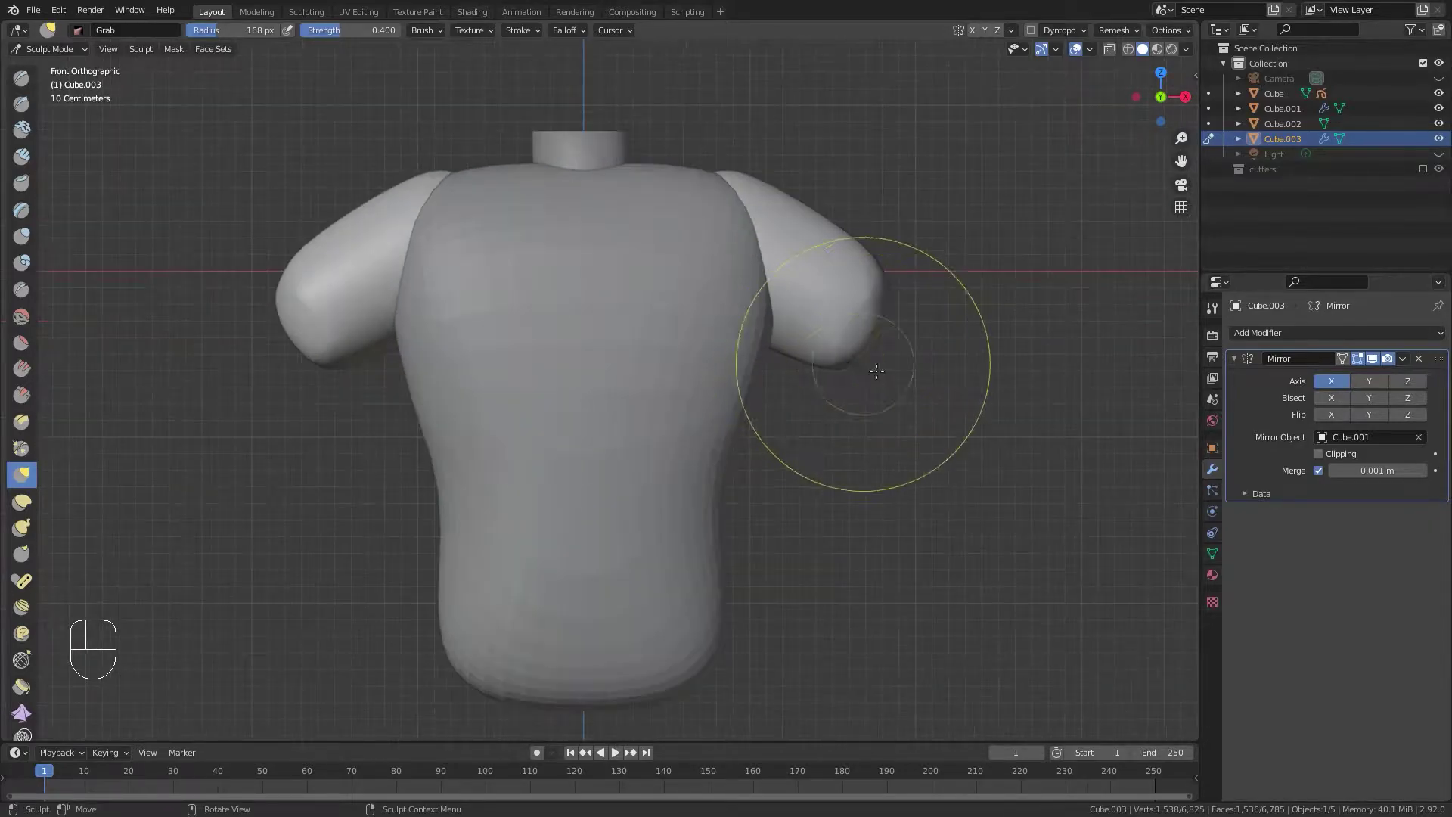
Try remeshing the shoulders with a 0.1 m voxel size, and undo it.
left_click(1112, 30)
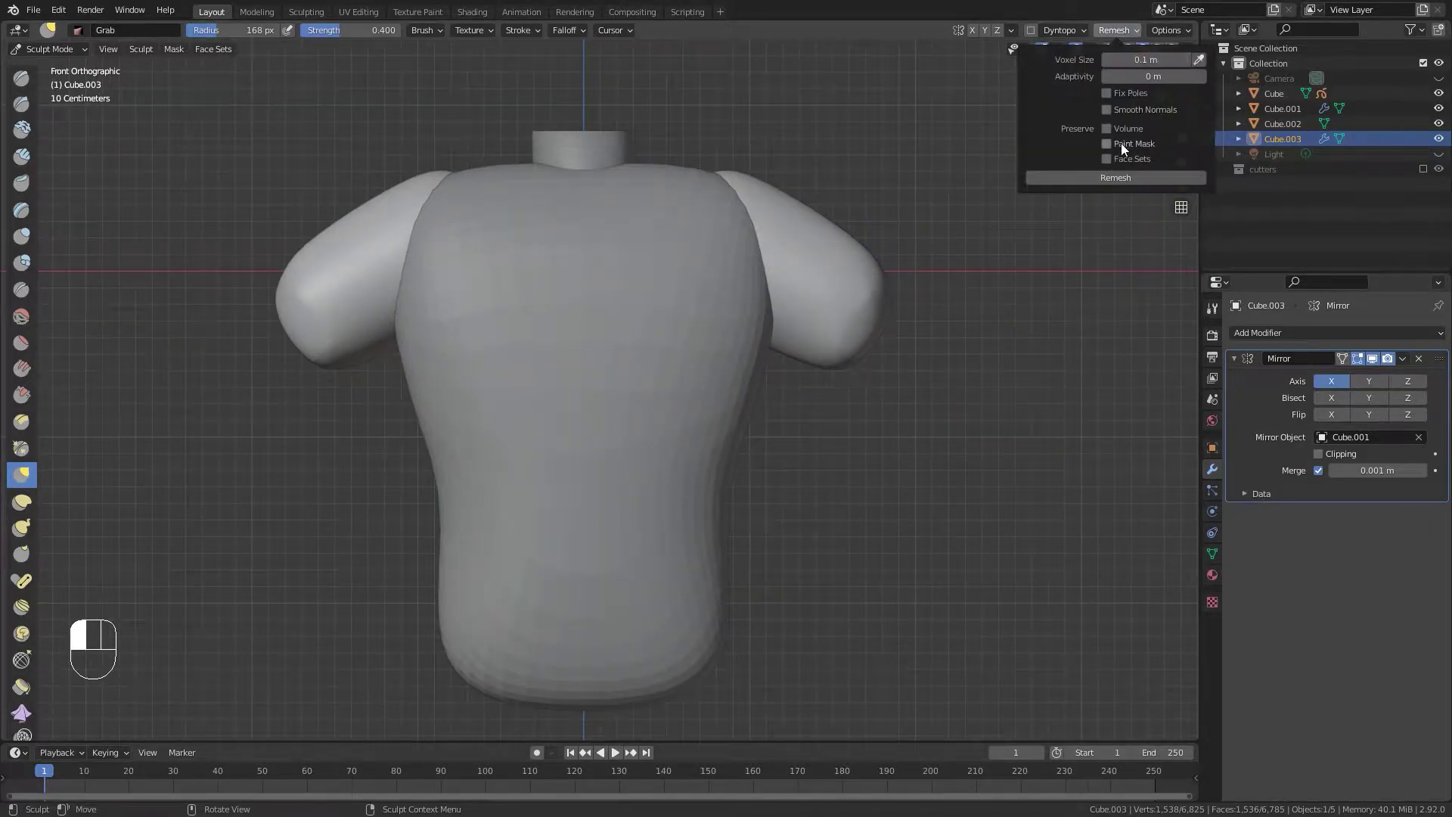
left_click(1119, 176)
key("ctrl+z")
Remesh the shoulders with a 0.05 m voxel size and smooth their surface from several angles.
left_click(1118, 31)
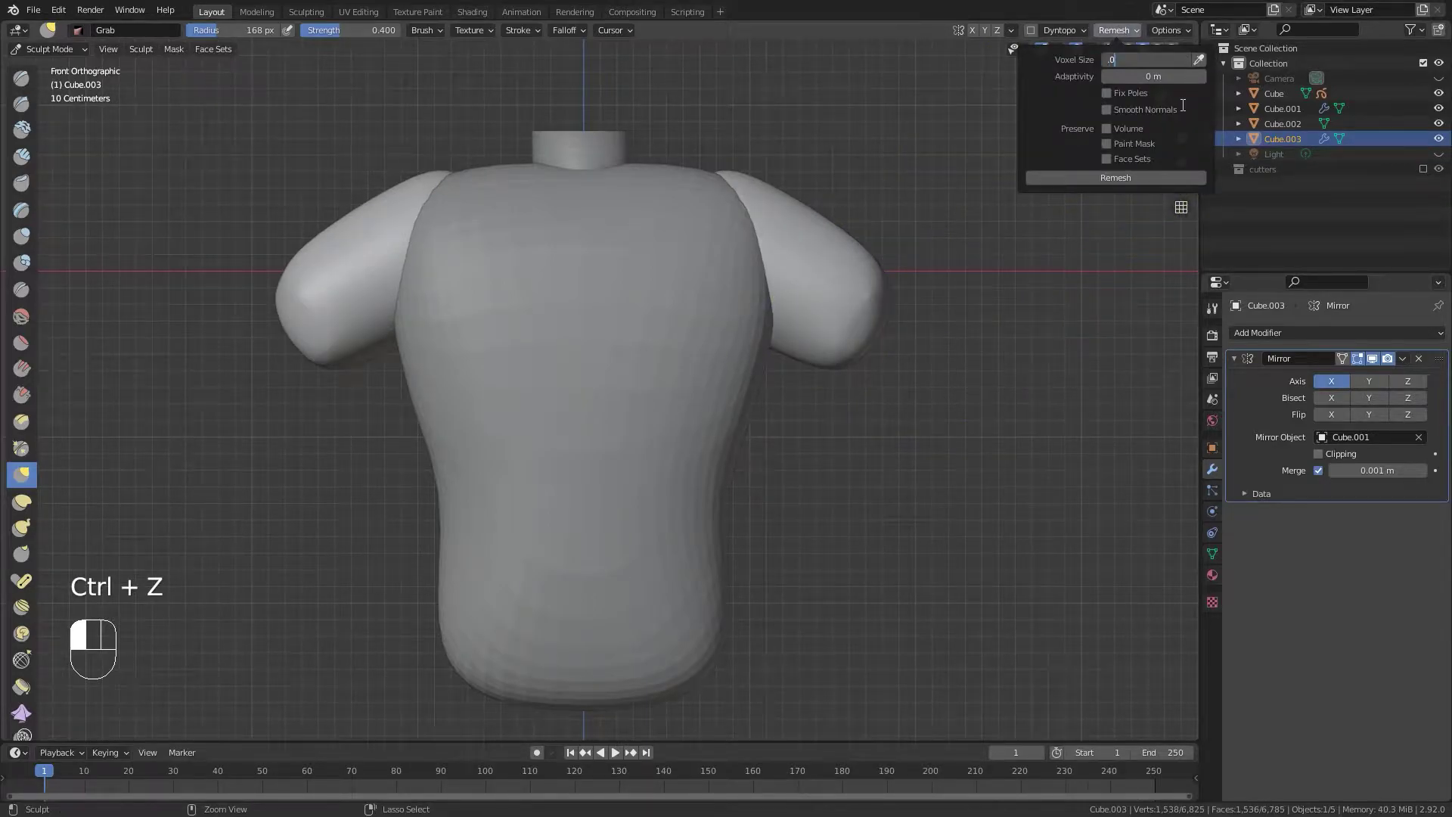
left_click(1132, 176)
mouse_move(810, 363)
middle_mouse_down()
mouse_move(706, 404)
mouse_move(664, 363)
middle_mouse_up()
scroll(664, 357, "down", 2)
left_click_drag(664, 357, 692, 317, "shift")
mouse_move(737, 324)
middle_mouse_down()
mouse_move(447, 401)
mouse_move(474, 370)
middle_mouse_up()
mouse_move(474, 370)
left_mouse_down("shift")
mouse_move(507, 342)
mouse_move(484, 355)
left_mouse_up("shift")
middle_click_drag(338, 437, 577, 412)
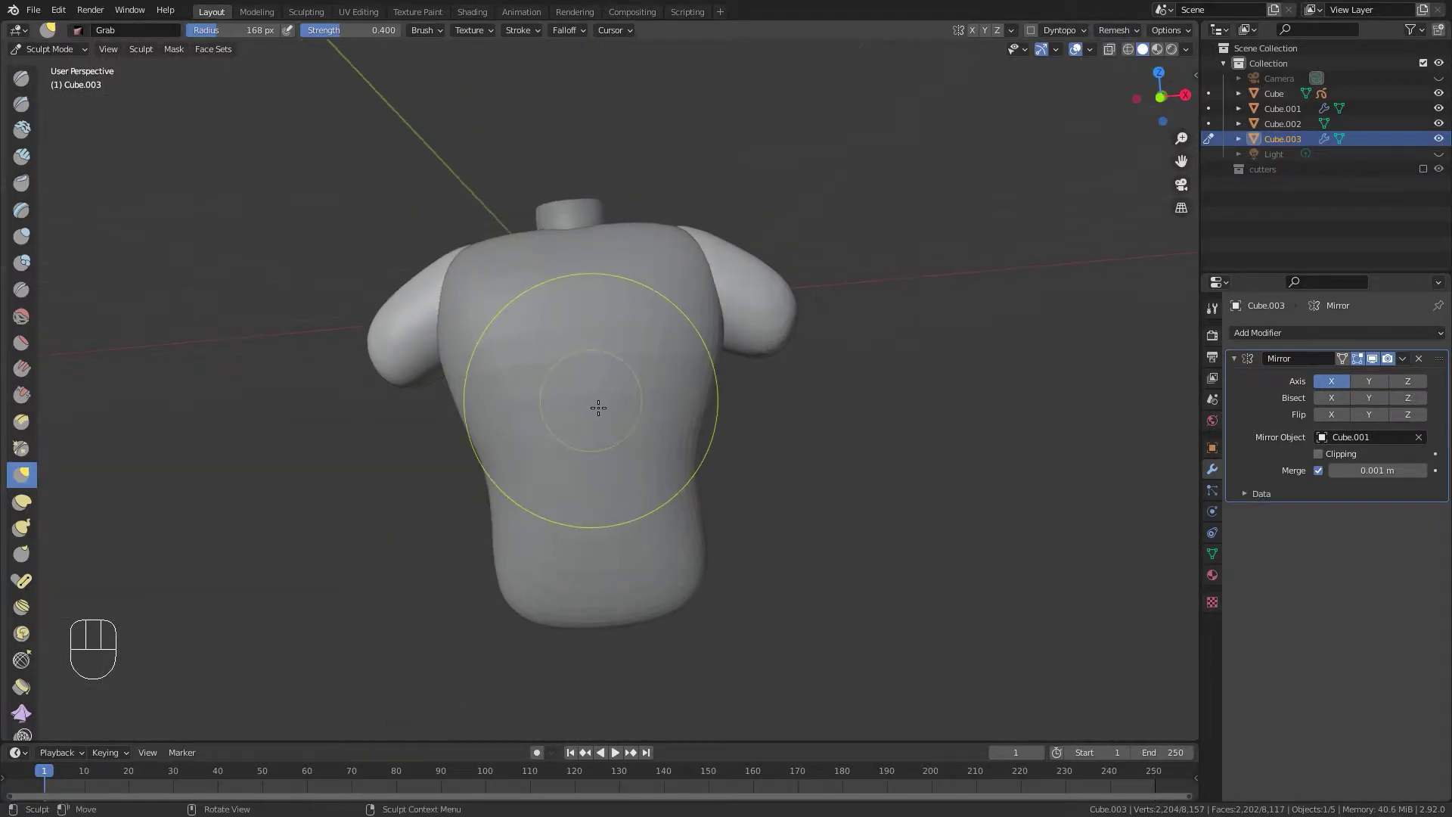
Undo the smoothing strokes and the 0.05 m remesh of the shoulders.
key("KP_1")
key("ctrl+z")
key("ctrl+z")
key("ctrl+z")
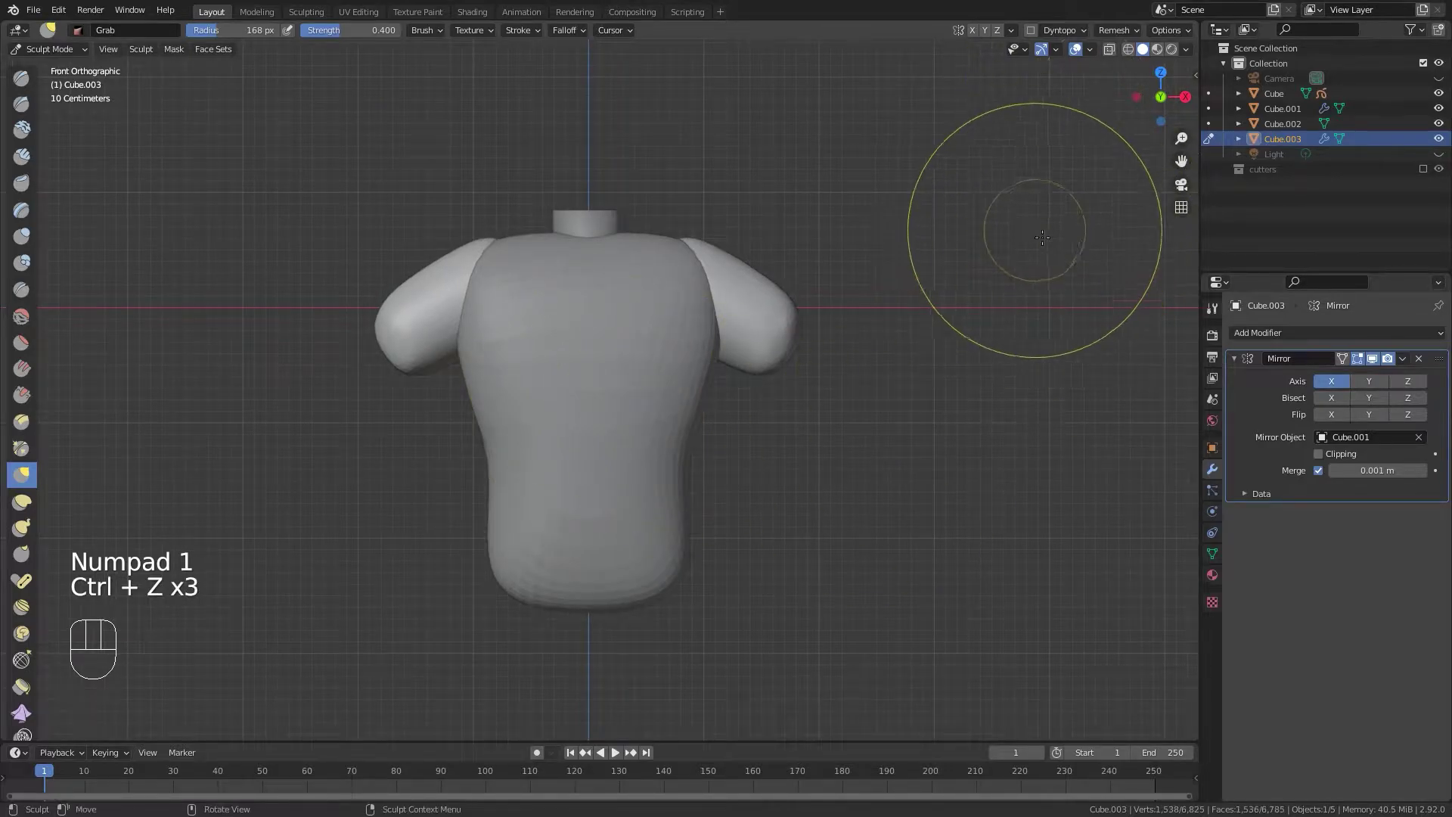
Remesh the shoulders with a finer voxel size than 0.05 m.
middle_click_drag(981, 211, 930, 272)
left_click(1115, 30)
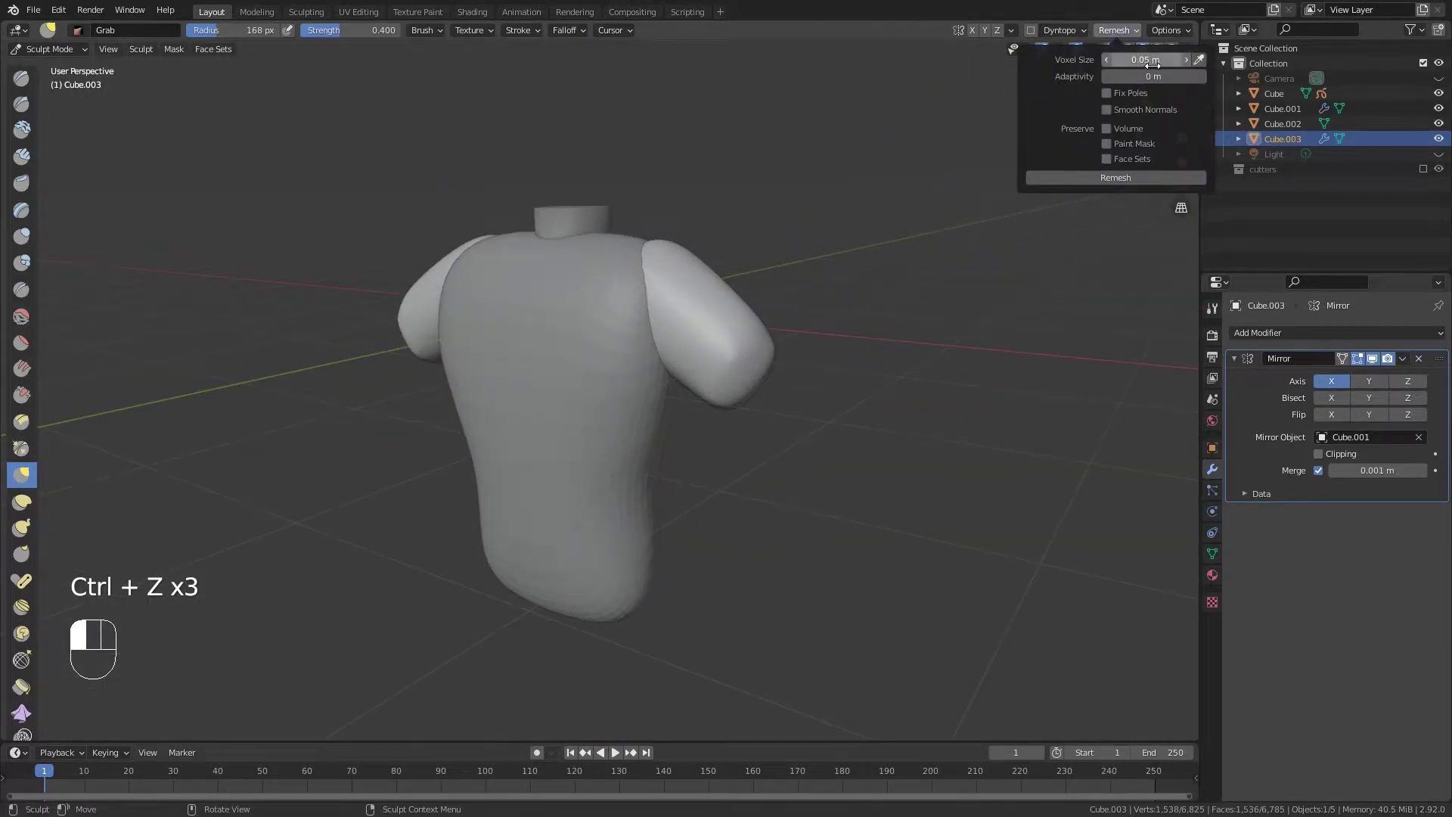
left_click(1150, 59)
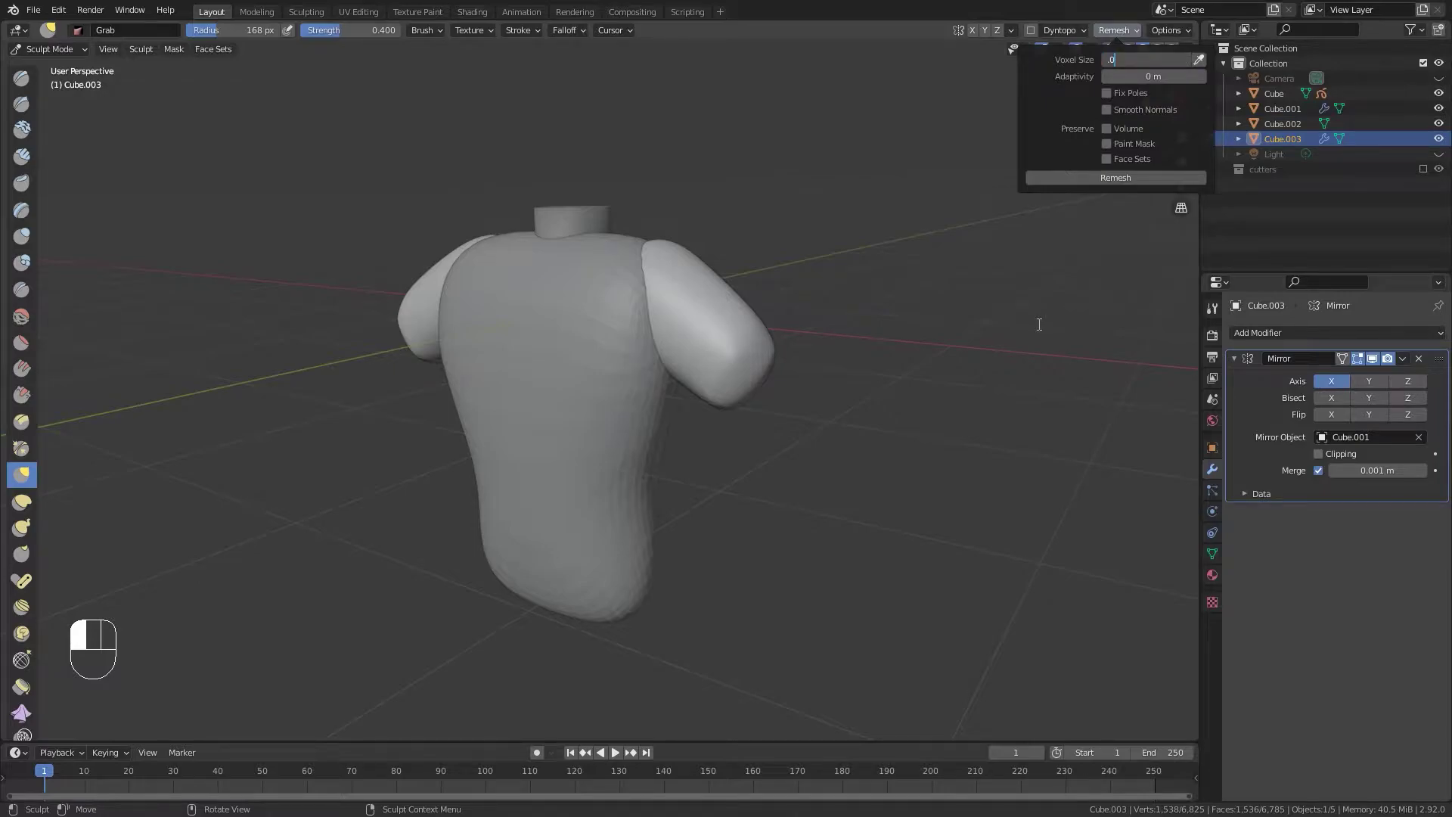
left_click(1113, 31)
left_click(1146, 180)
Round and reshape the remeshed shoulders from the side, back and underside with the Grab brush.
middle_click_drag(941, 285, 476, 452)
mouse_move(357, 462)
middle_mouse_down()
mouse_move(610, 282)
mouse_move(726, 279)
mouse_move(576, 213)
mouse_move(438, 304)
middle_mouse_up()
middle_click_drag(539, 312, 499, 176)
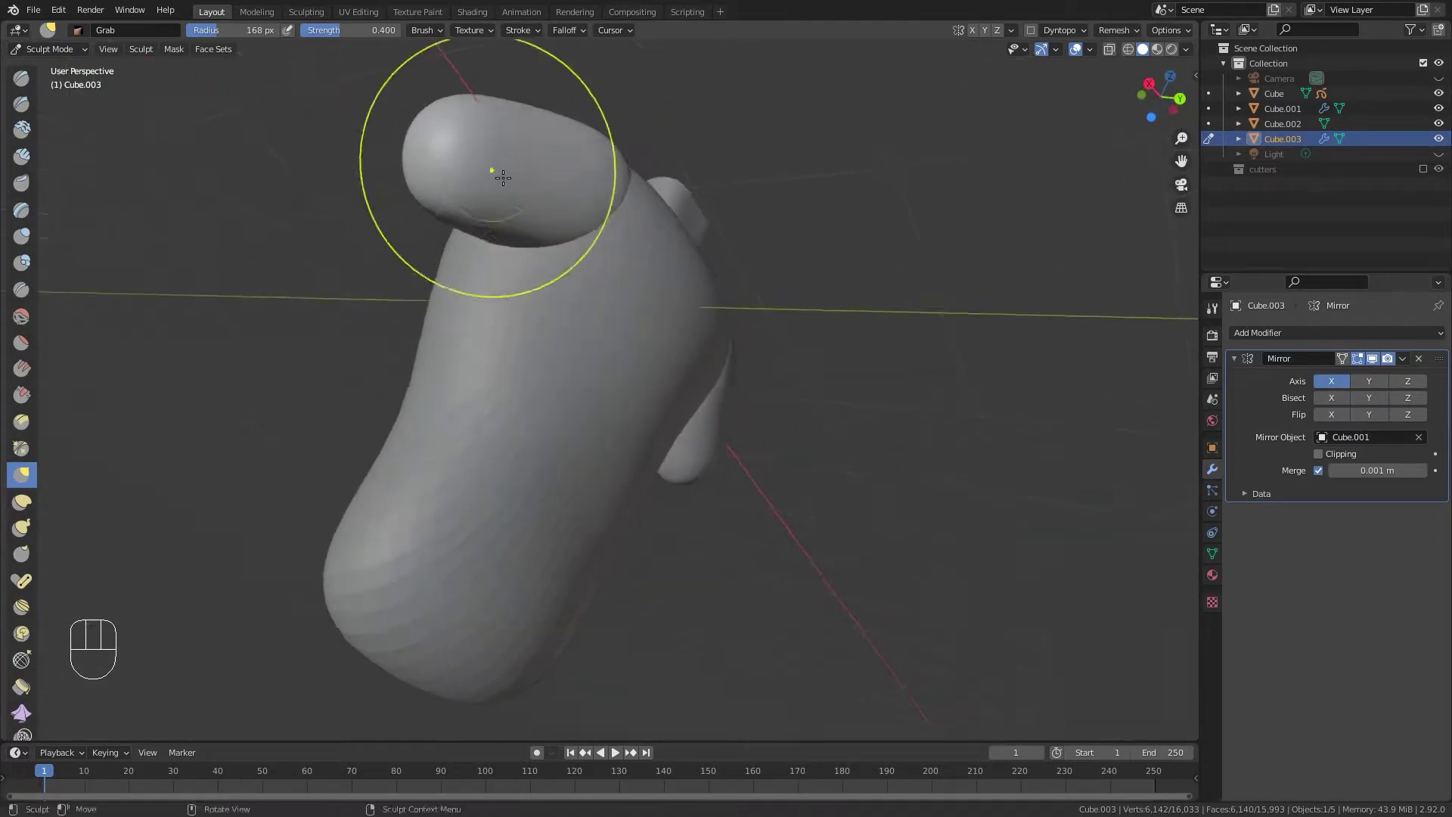
middle_click_drag(644, 221, 589, 319)
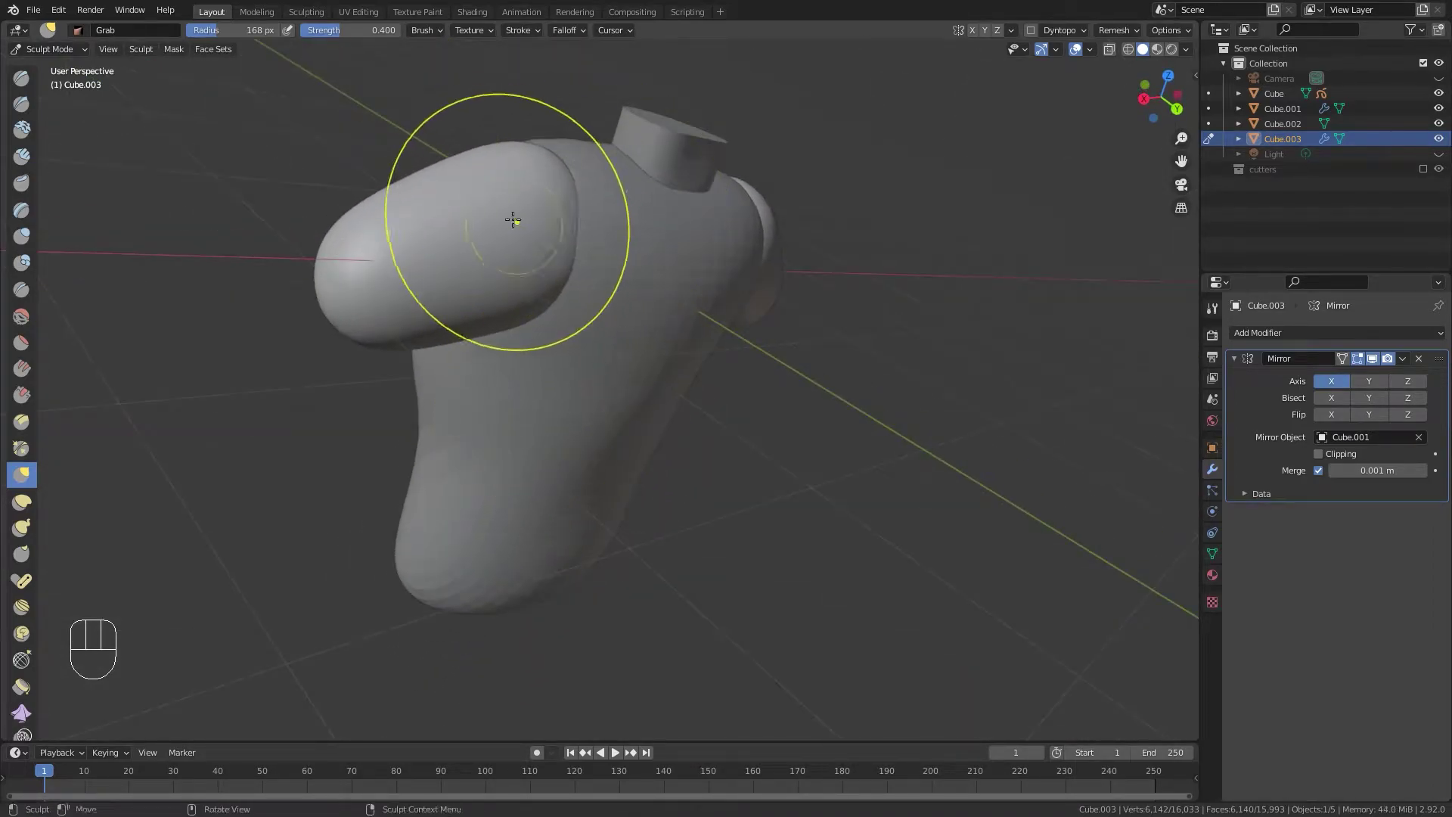
middle_click_drag(524, 232, 659, 418)
mouse_move(589, 539)
middle_mouse_down()
mouse_move(677, 272)
mouse_move(654, 226)
mouse_move(578, 385)
mouse_move(656, 274)
mouse_move(632, 265)
middle_mouse_up()
scroll(648, 233, "up", 5)
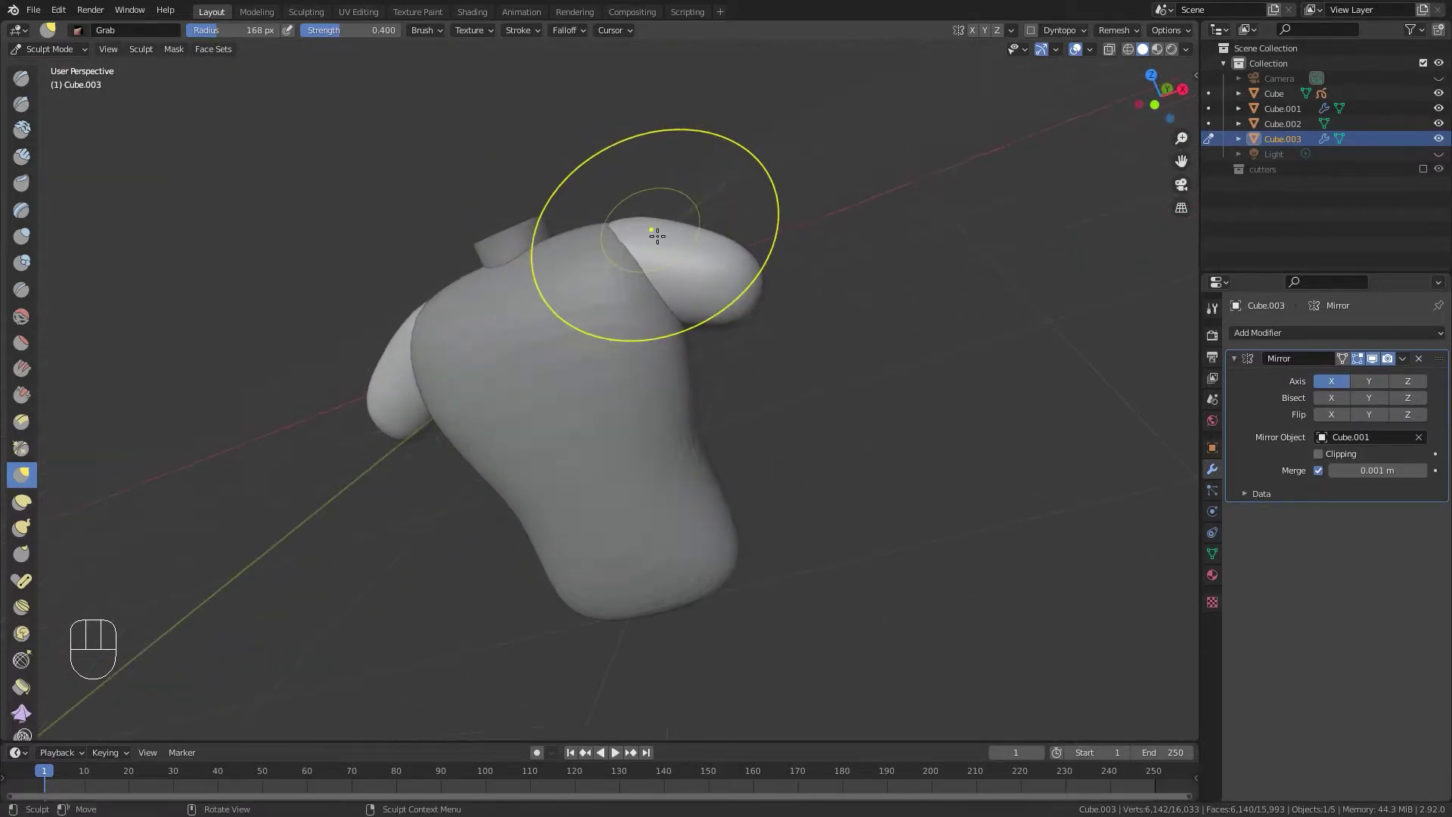
mouse_move(655, 187)
middle_mouse_down()
mouse_move(587, 363)
mouse_move(519, 421)
mouse_move(327, 217)
mouse_move(502, 253)
mouse_move(431, 423)
mouse_move(438, 447)
mouse_move(467, 280)
mouse_move(483, 358)
mouse_move(325, 454)
mouse_move(456, 394)
middle_mouse_up()
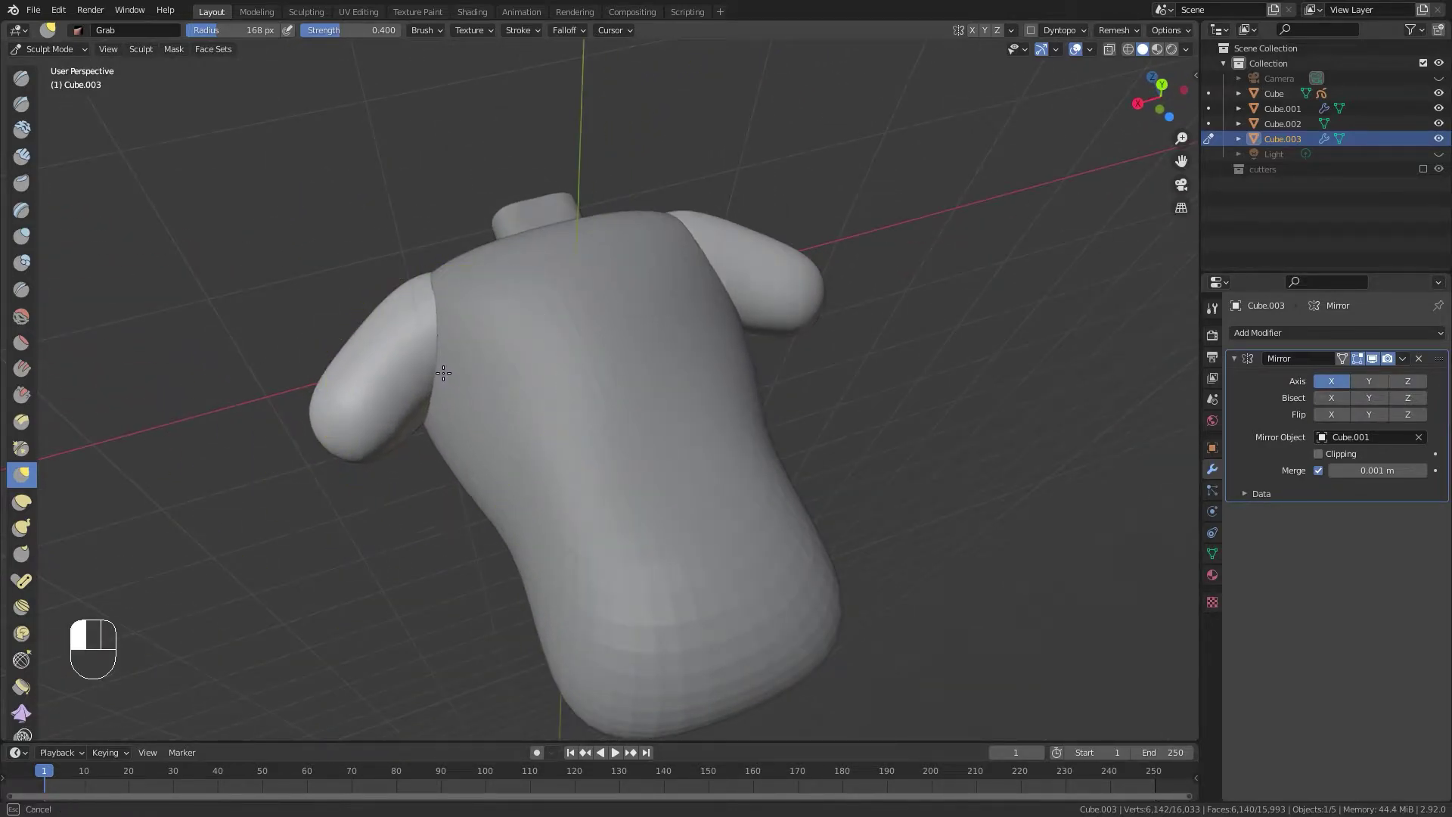
left_click_drag(443, 373, 439, 371)
Refine the area where the shoulders meet the torso with the Grab brush, and return to front view.
middle_click_drag(439, 362, 748, 230)
middle_click_drag(469, 257, 748, 230)
key("ctrl+z")
key("ctrl+shift+z")
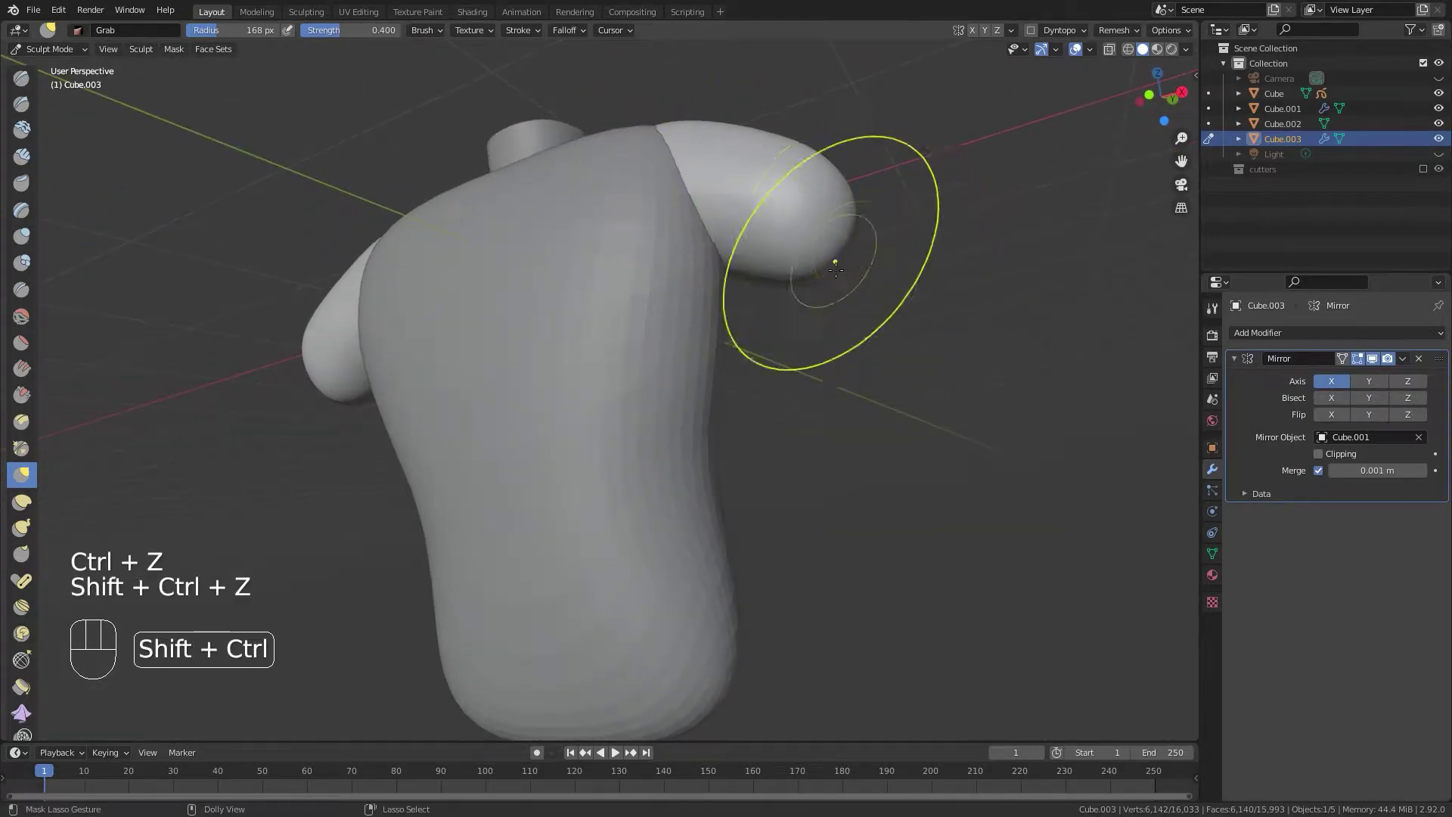
left_click_drag(689, 261, 685, 223)
middle_click_drag(719, 224, 681, 325)
scroll(575, 355, "down", 2)
mouse_move(484, 378)
middle_mouse_down()
mouse_move(583, 320)
mouse_move(531, 292)
middle_mouse_up()
scroll(574, 310, "up", 2)
middle_click_drag(776, 391, 782, 357)
scroll(738, 348, "down", 2)
scroll(748, 363, "down", 2)
key("KP_1")
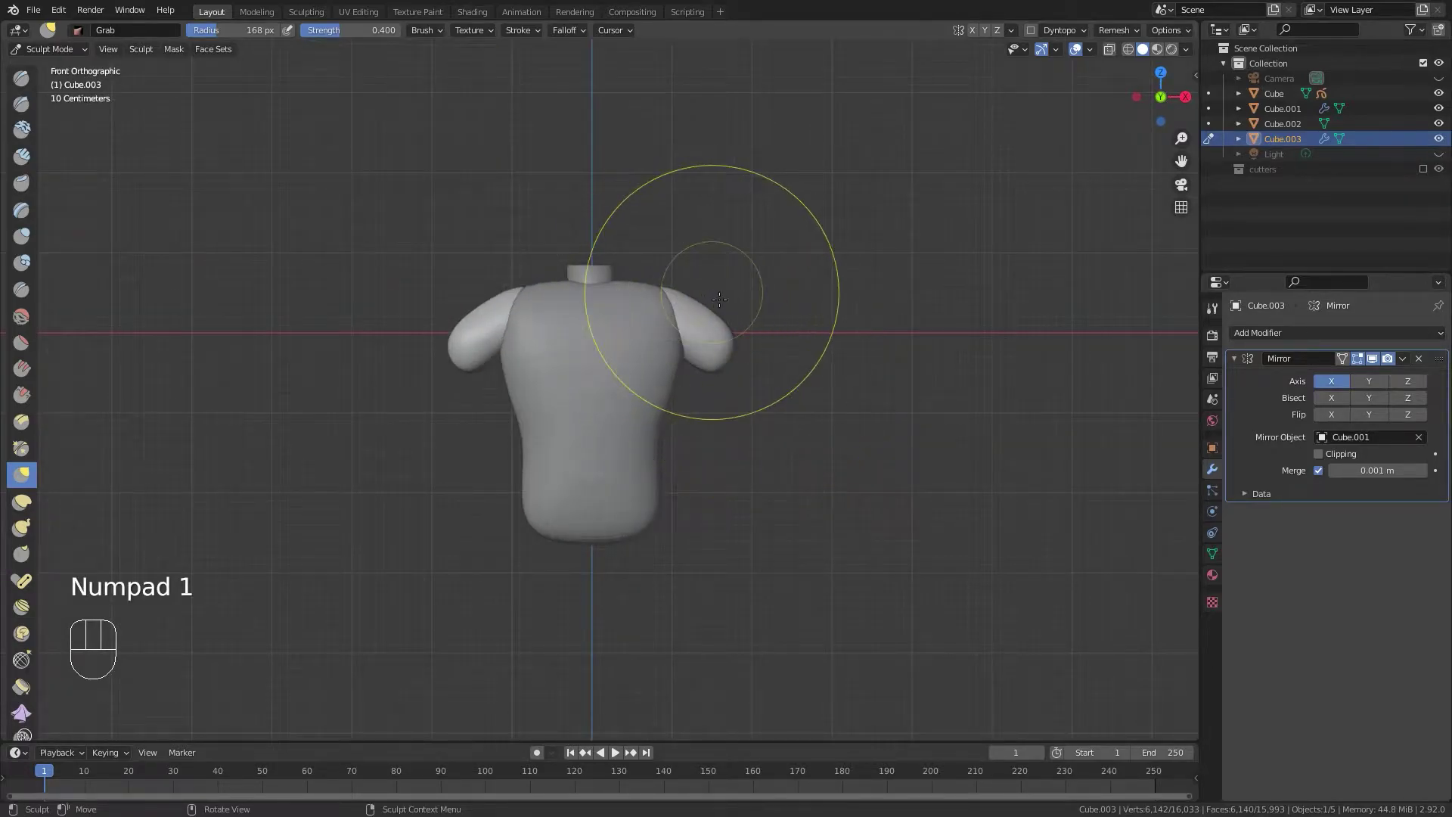
Try a duplicate of the shoulders as forearms, rotated downward below their outer ends, and undo it.
key("ctrl+Tab")
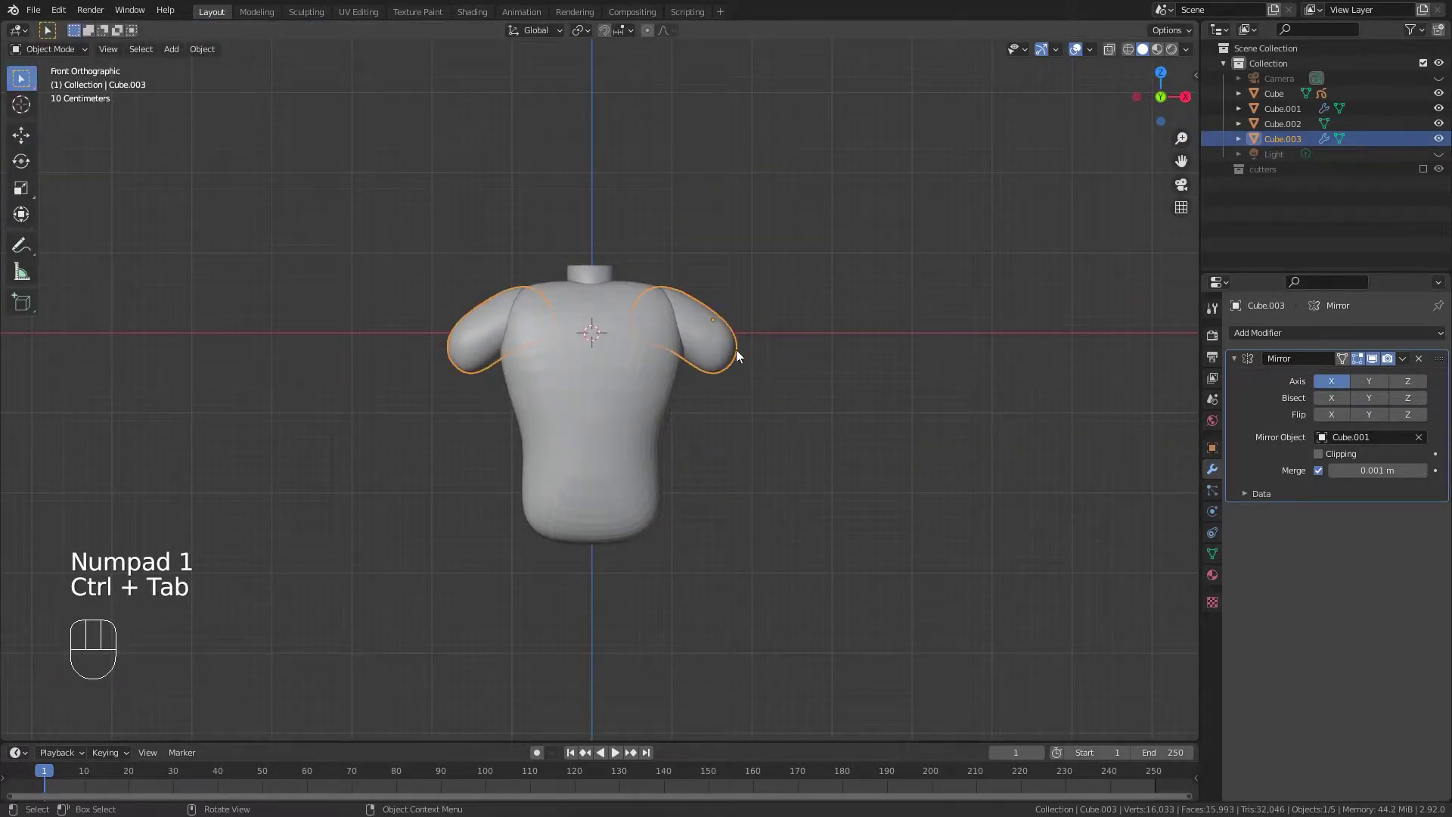
key("shift+d")
left_click(799, 414)
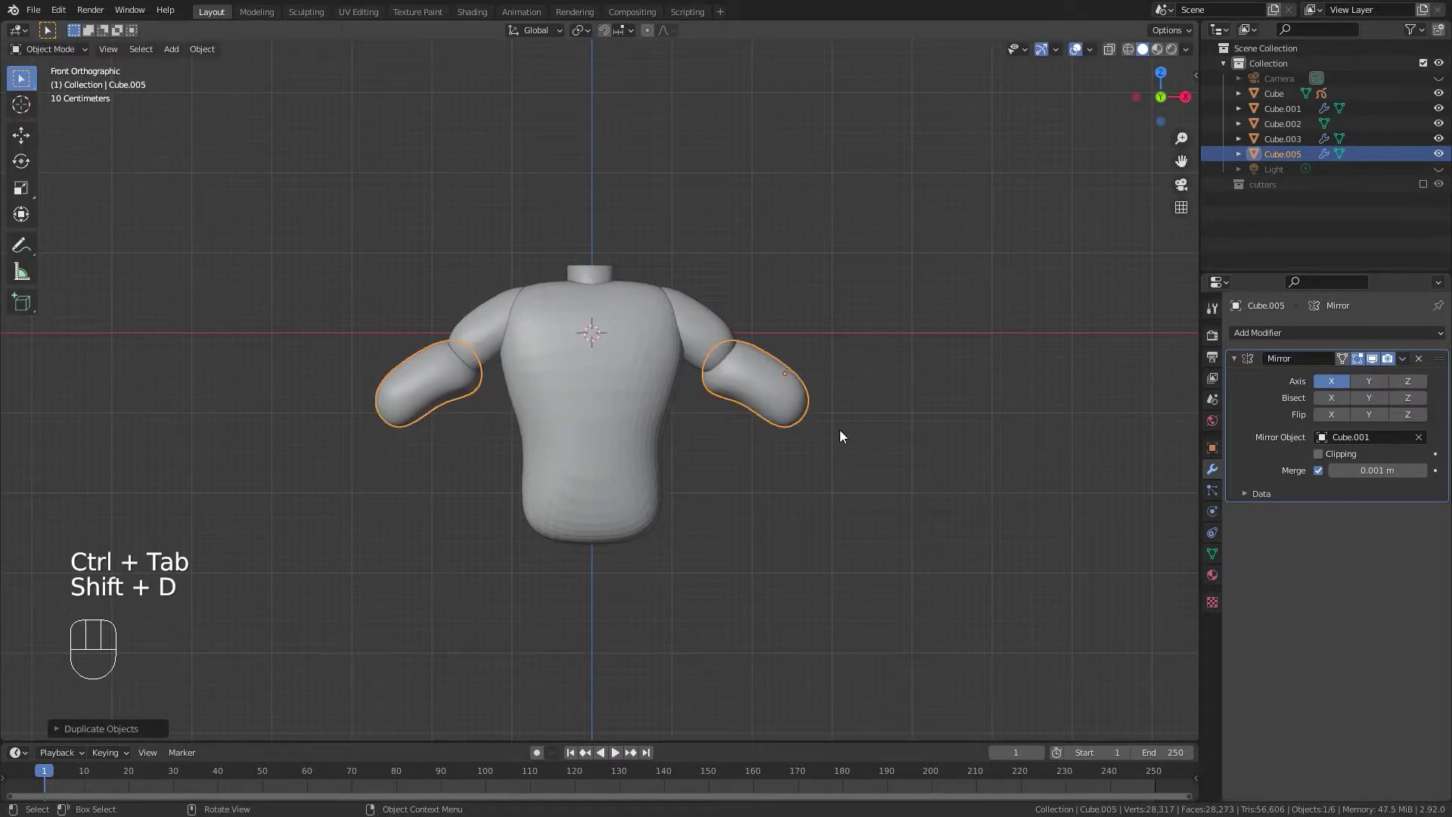
key("r")
left_click(833, 490)
key("g")
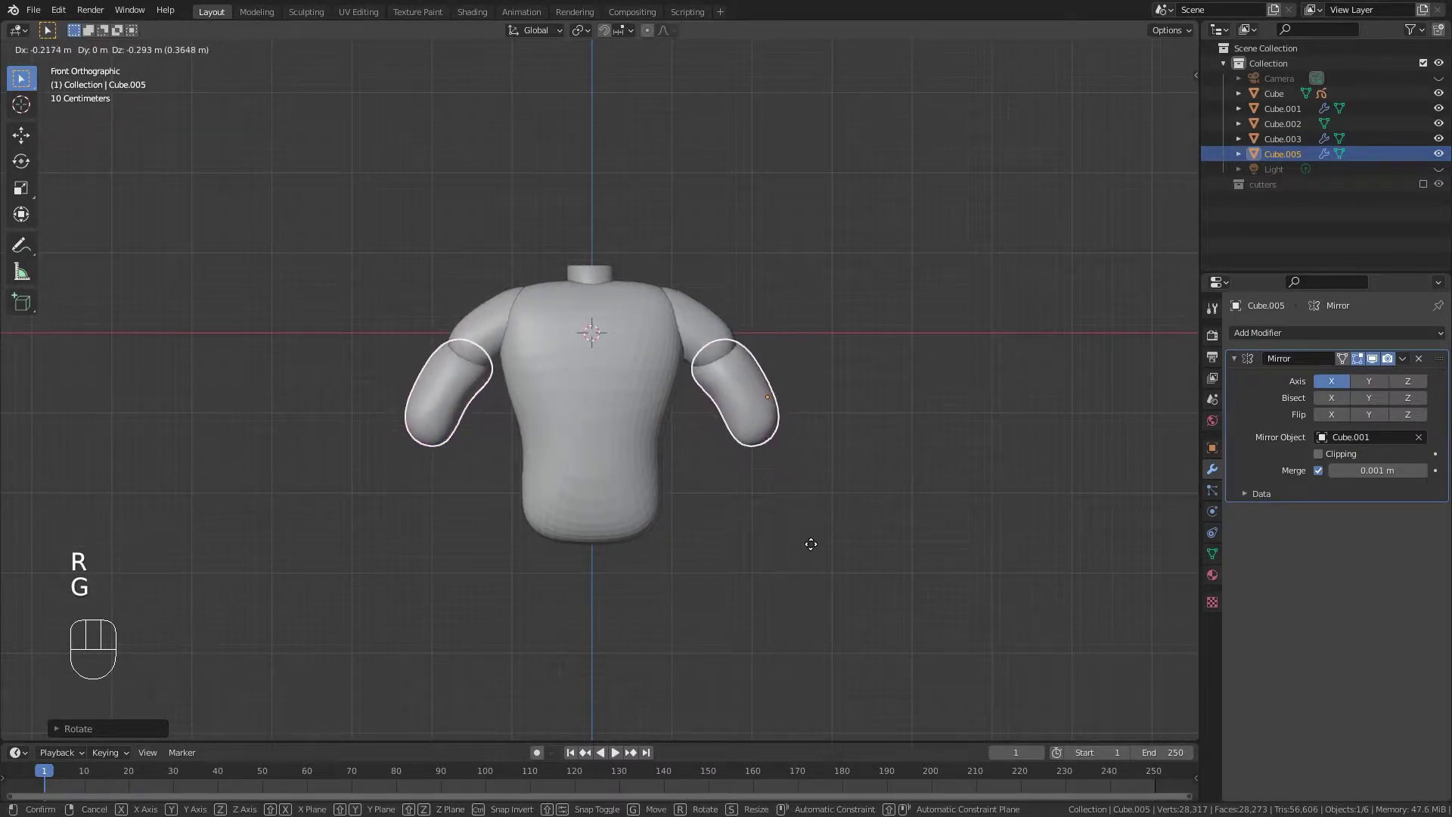
left_click(811, 535)
key("ctrl+z")
key("ctrl+z")
key("ctrl+z")
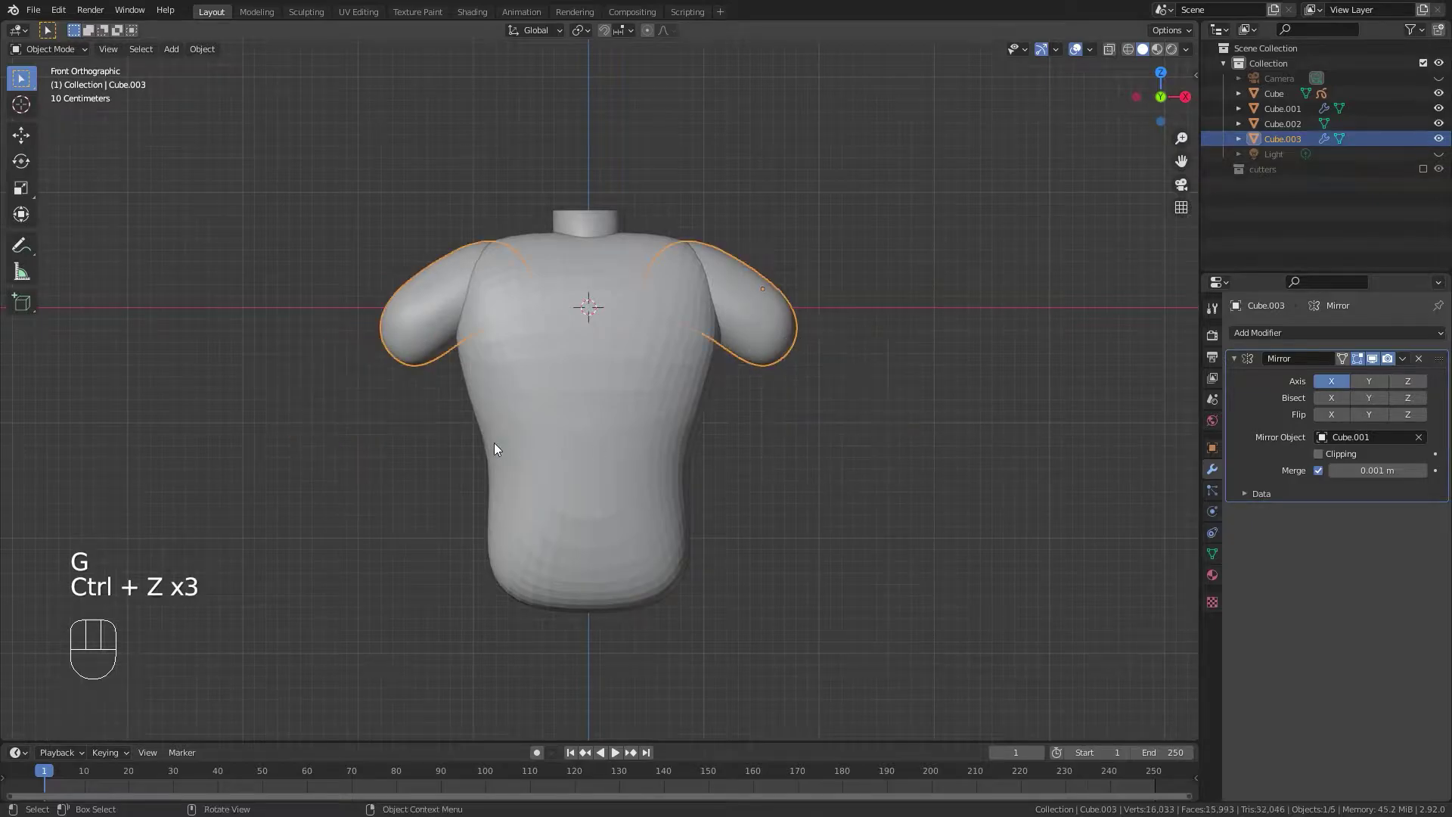
Adjust the shoulders' lower outer ends in front view with the Grab brush, and return to Object Mode with nothing selected.
scroll(766, 411, "up", 2)
key("ctrl+Tab")
scroll(918, 340, "up", 3)
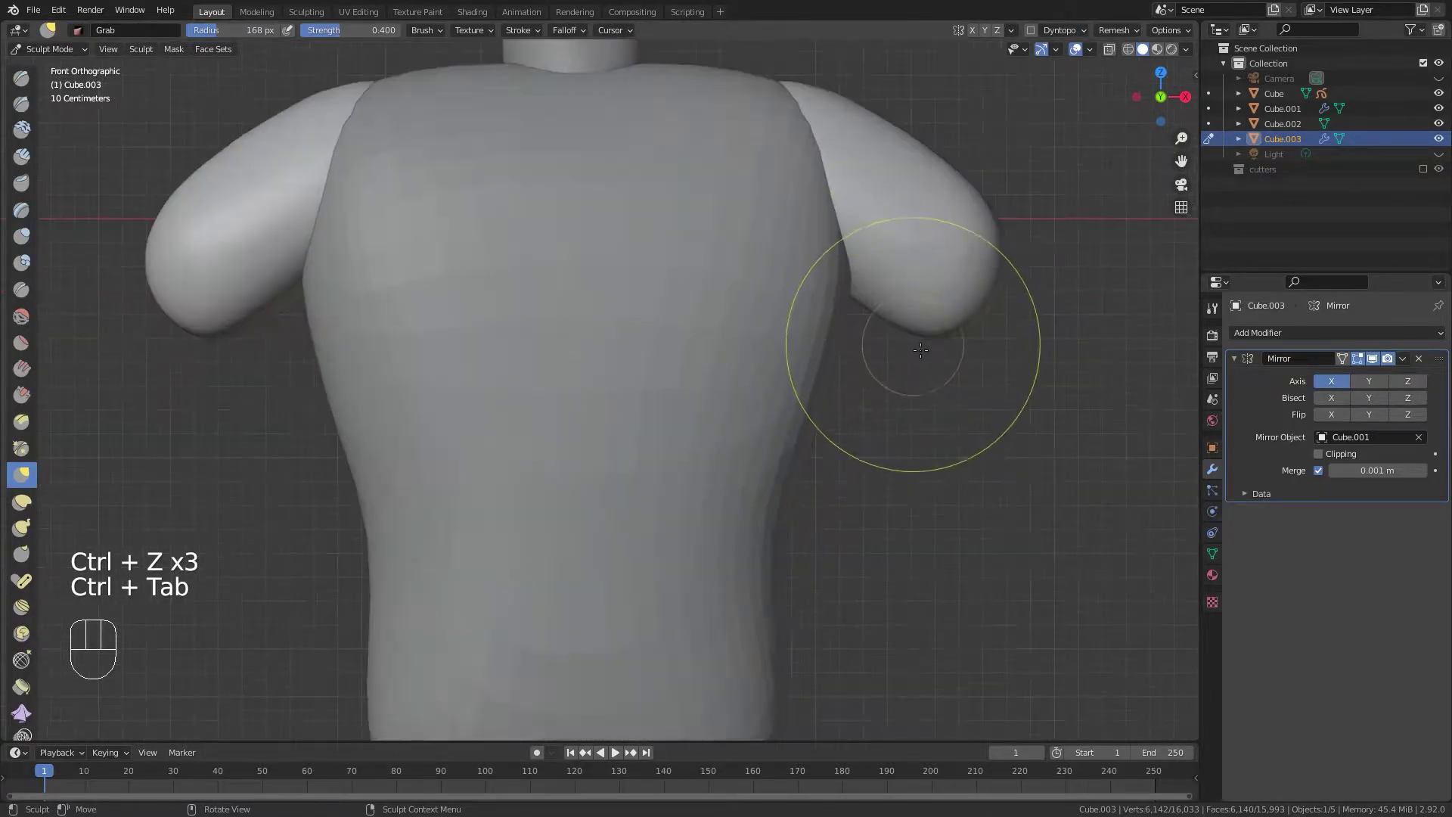
scroll(803, 362, "down", 3)
left_click_drag(803, 361, 808, 358)
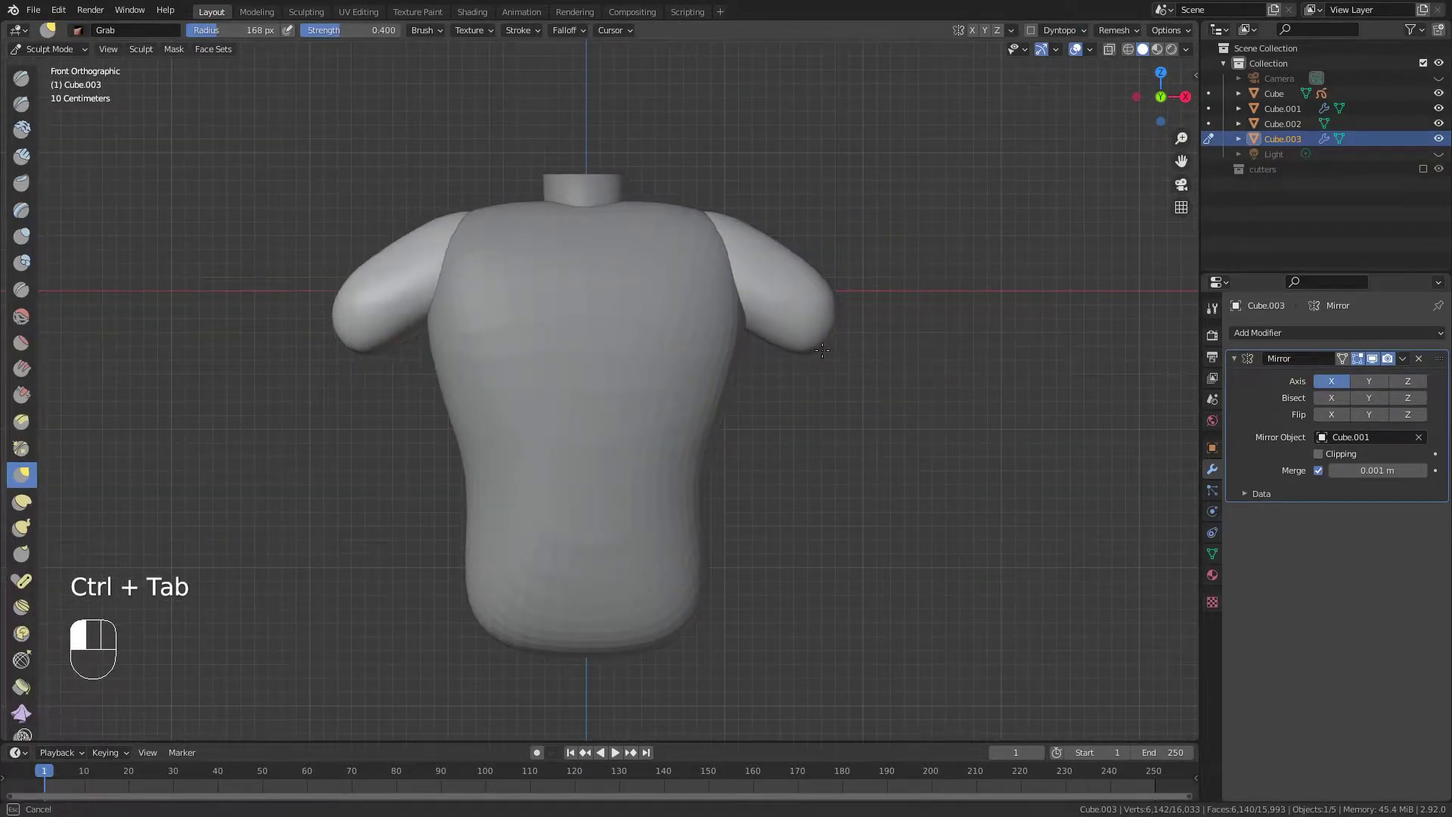
key("ctrl+Tab")
scroll(654, 373, "down", 2)
left_click(754, 453)
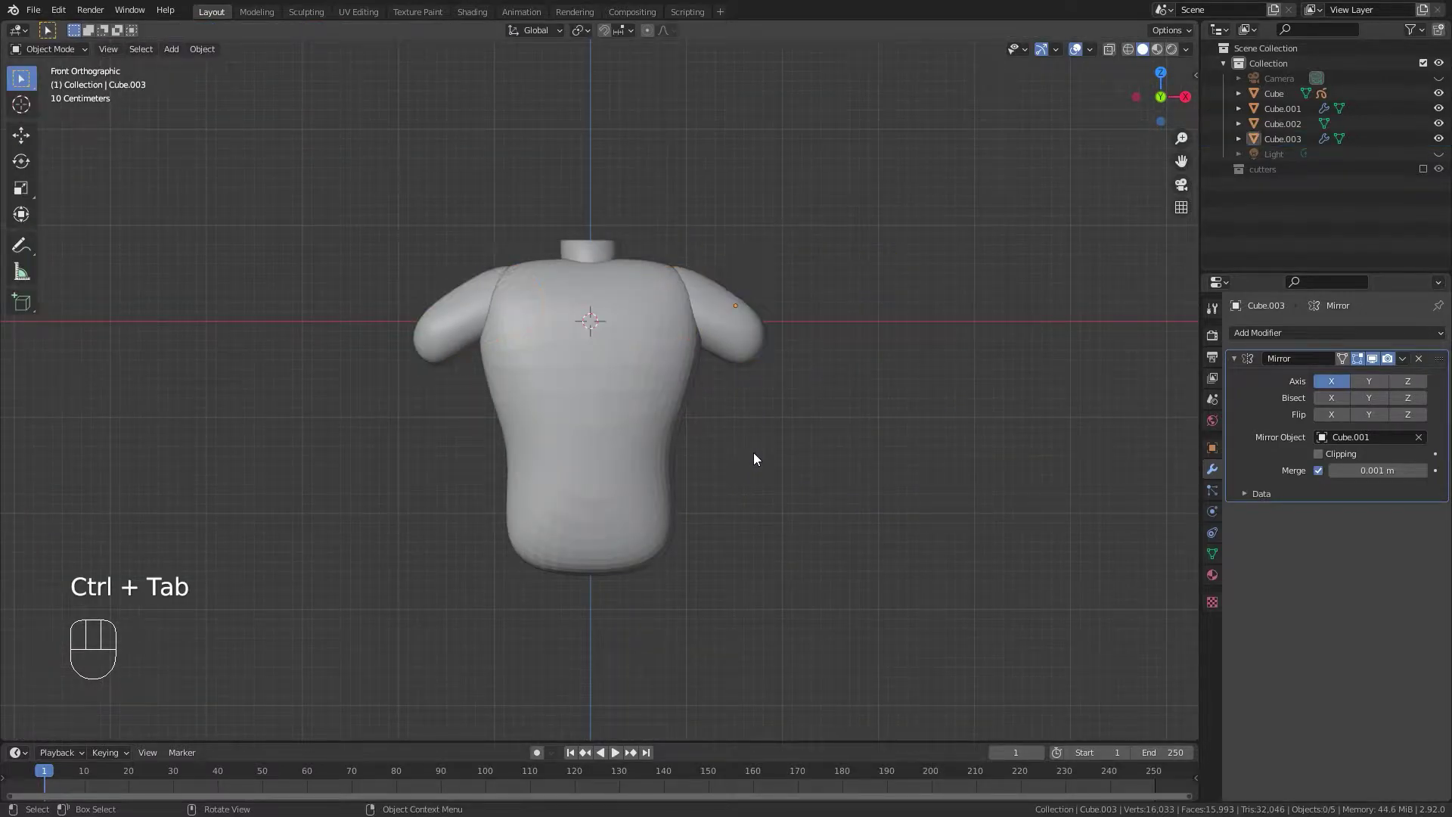
key("ctrl+s")
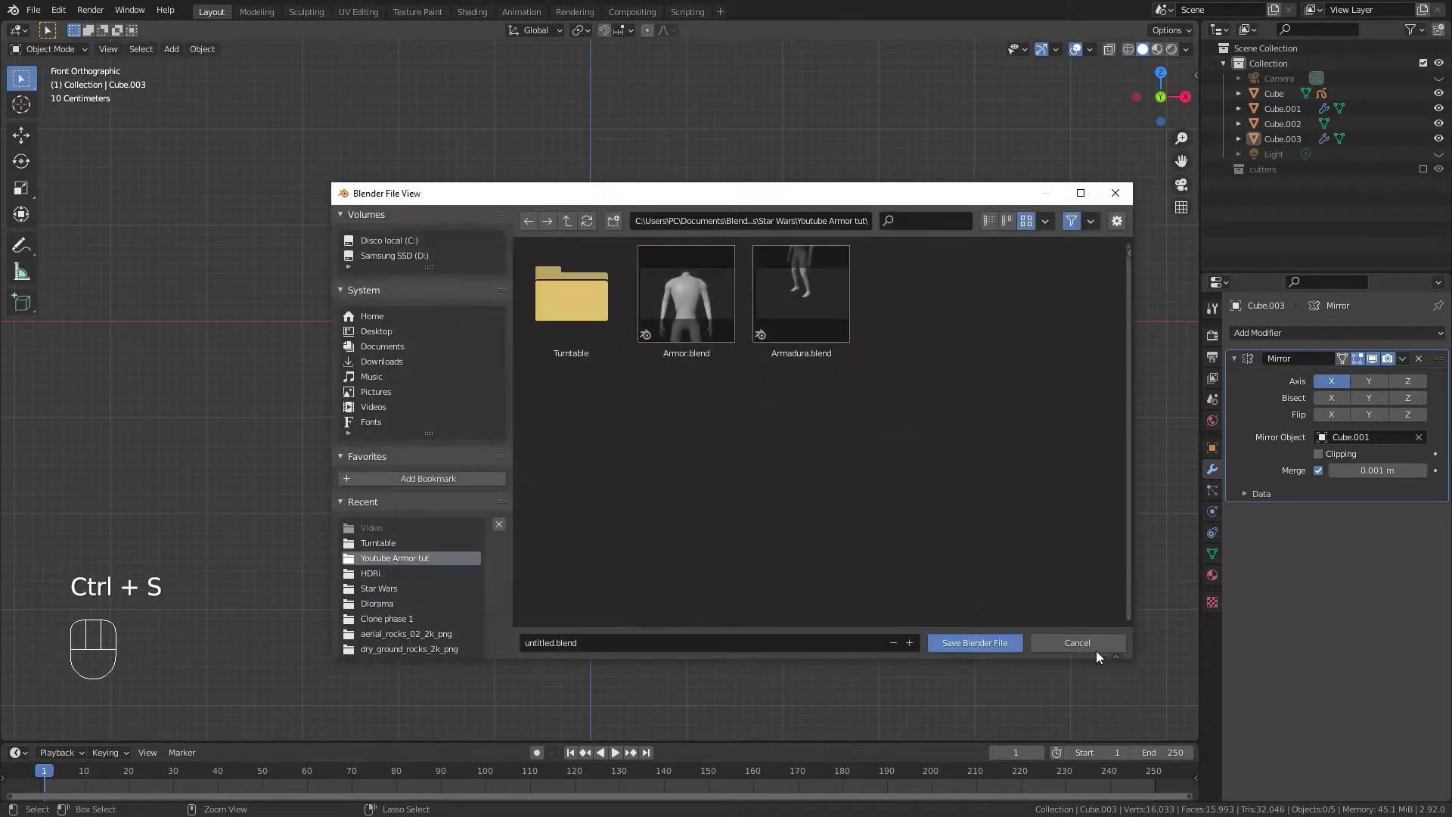
left_click(1070, 641)
scroll(614, 419, "up", 2)
left_click(631, 422)
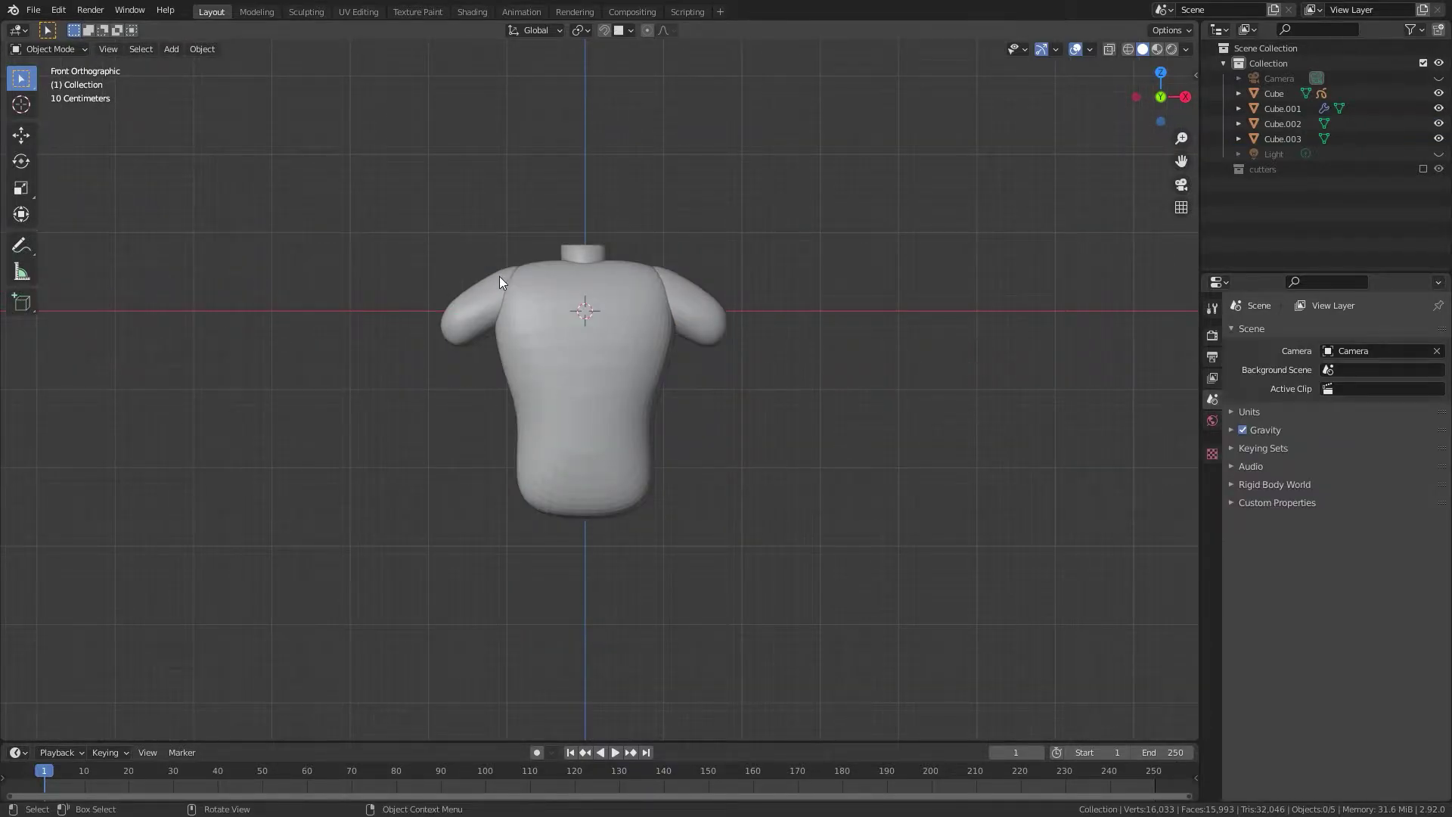
scroll(560, 250, "up", 2)
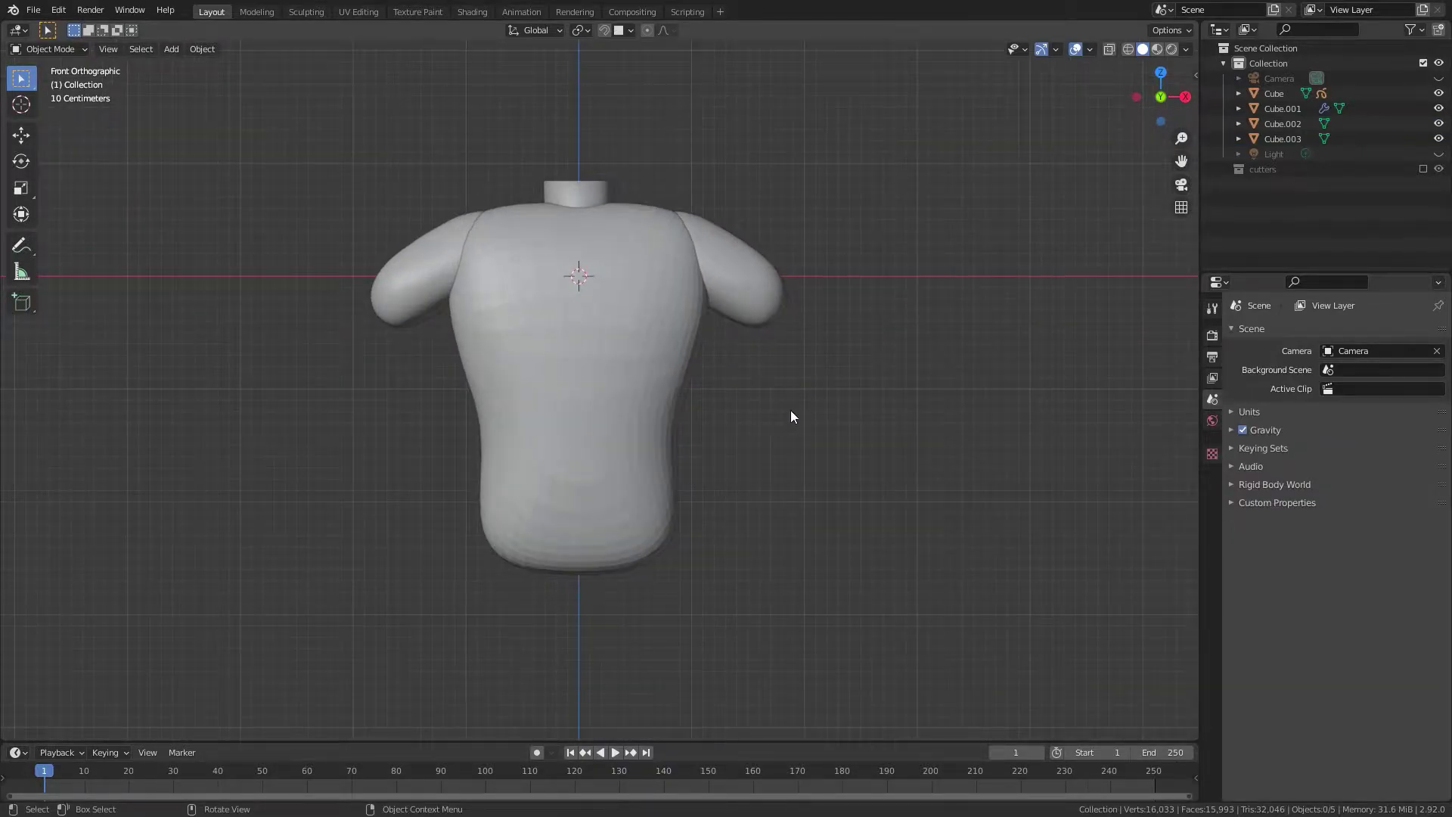
middle_click_drag(521, 317, 839, 460)
key("KP_1")
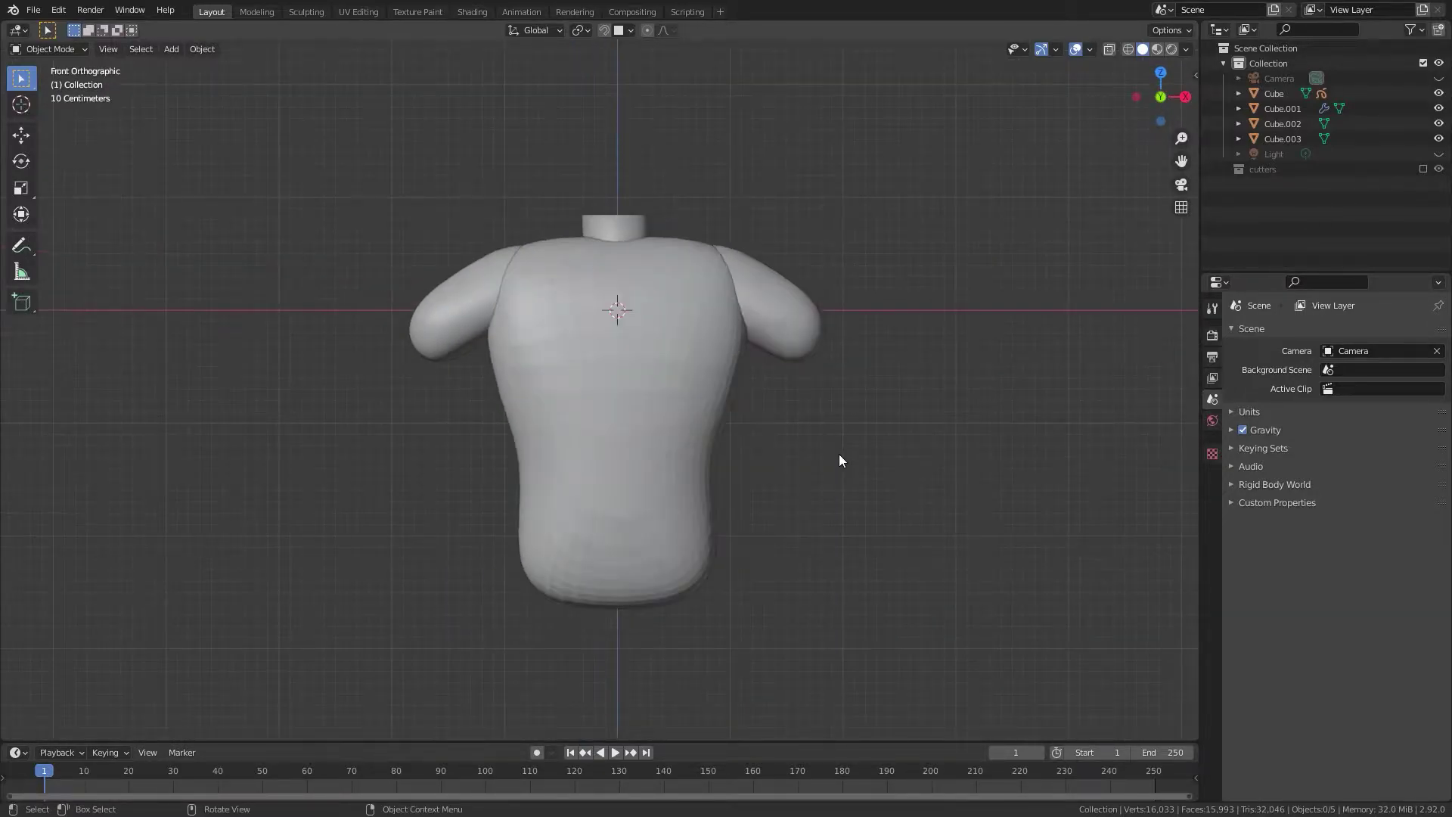
scroll(762, 433, "up", 2)
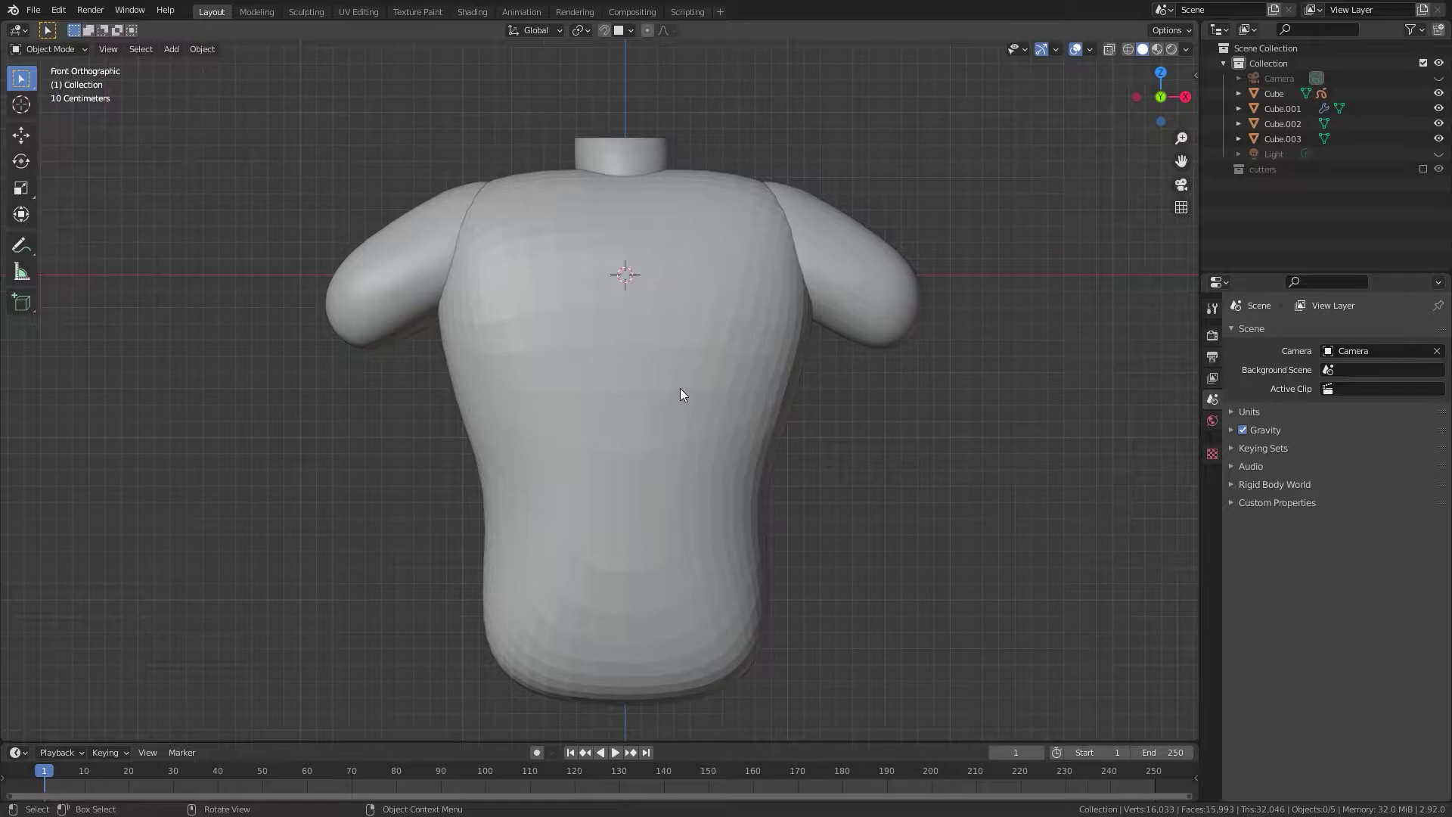
middle_click_drag(791, 363, 664, 381)
key("KP_1")
key("shift+d")
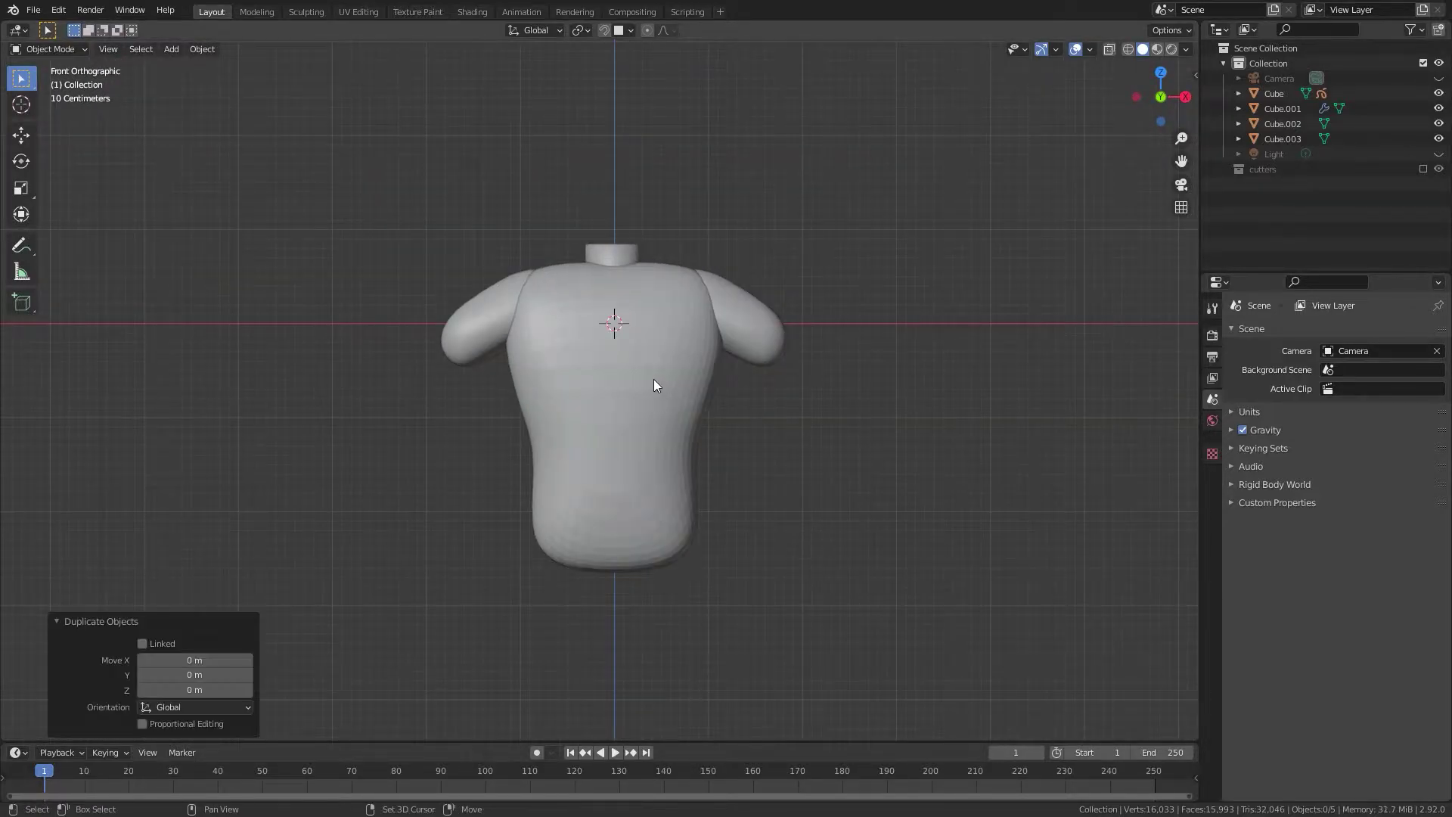
key("ctrl+z")
middle_click_drag(651, 360, 591, 383)
left_click(611, 393)
middle_click_drag(756, 431, 682, 412)
key("KP_1")
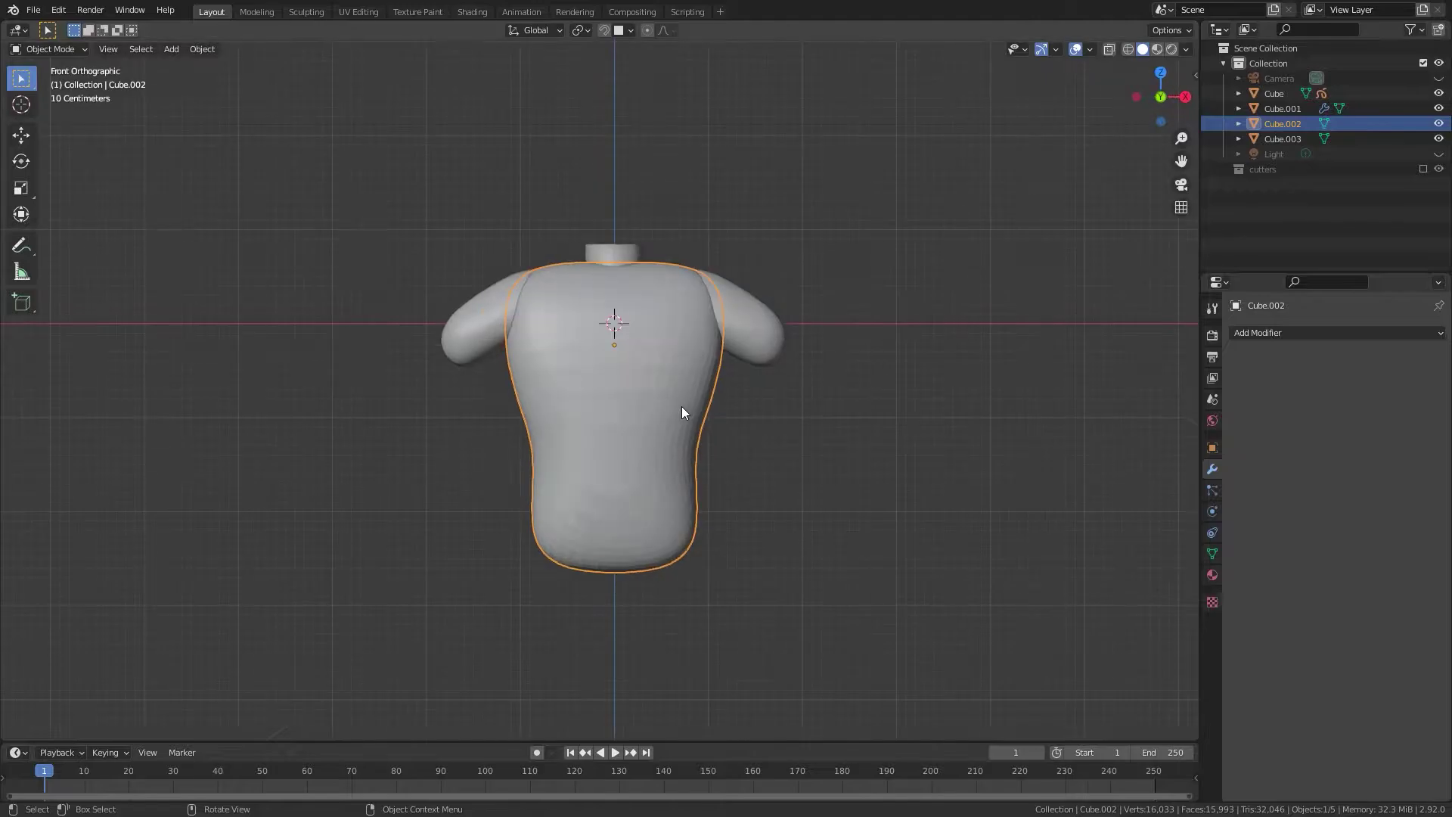
key("shift+a")
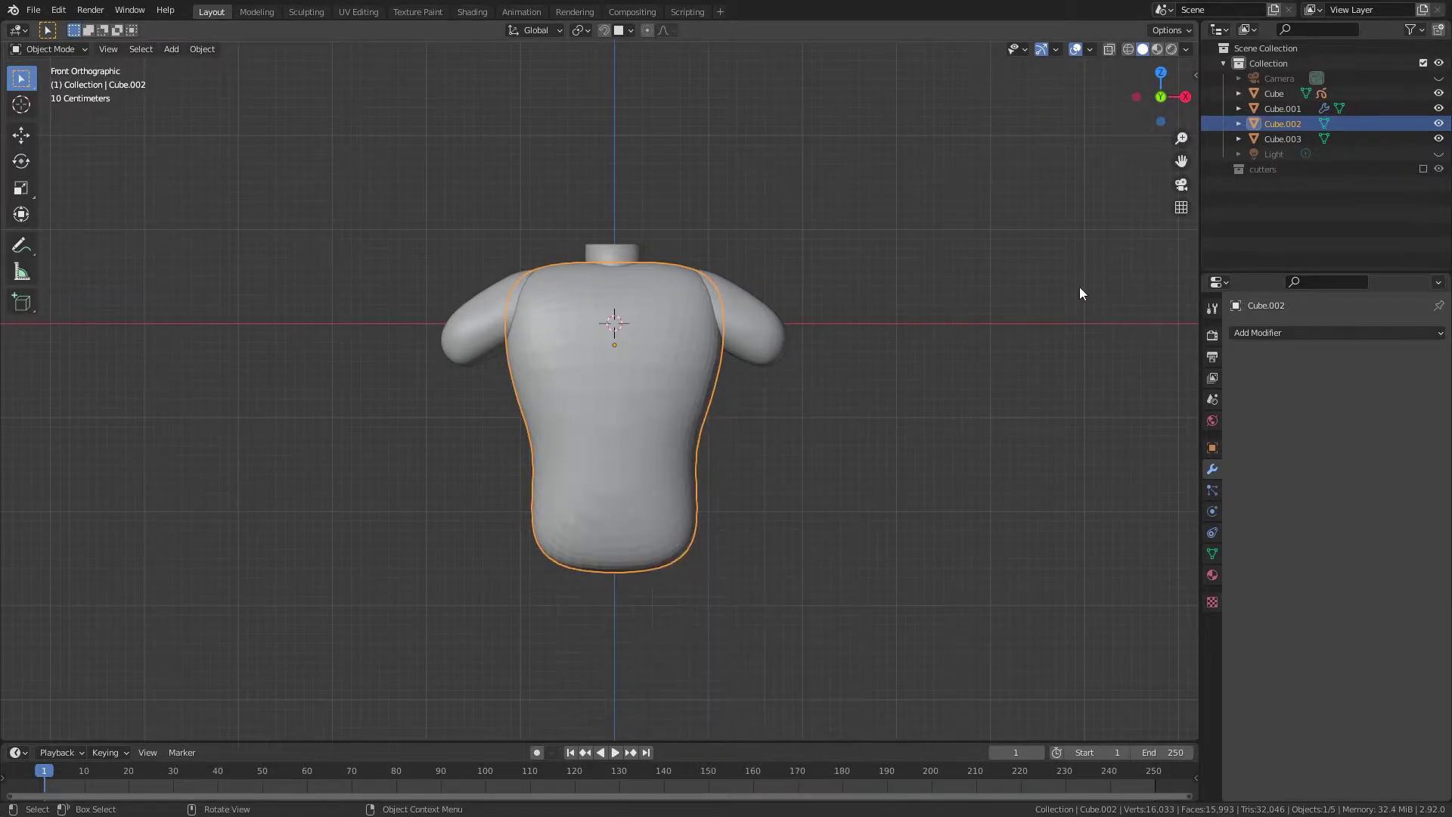
left_click(1195, 75)
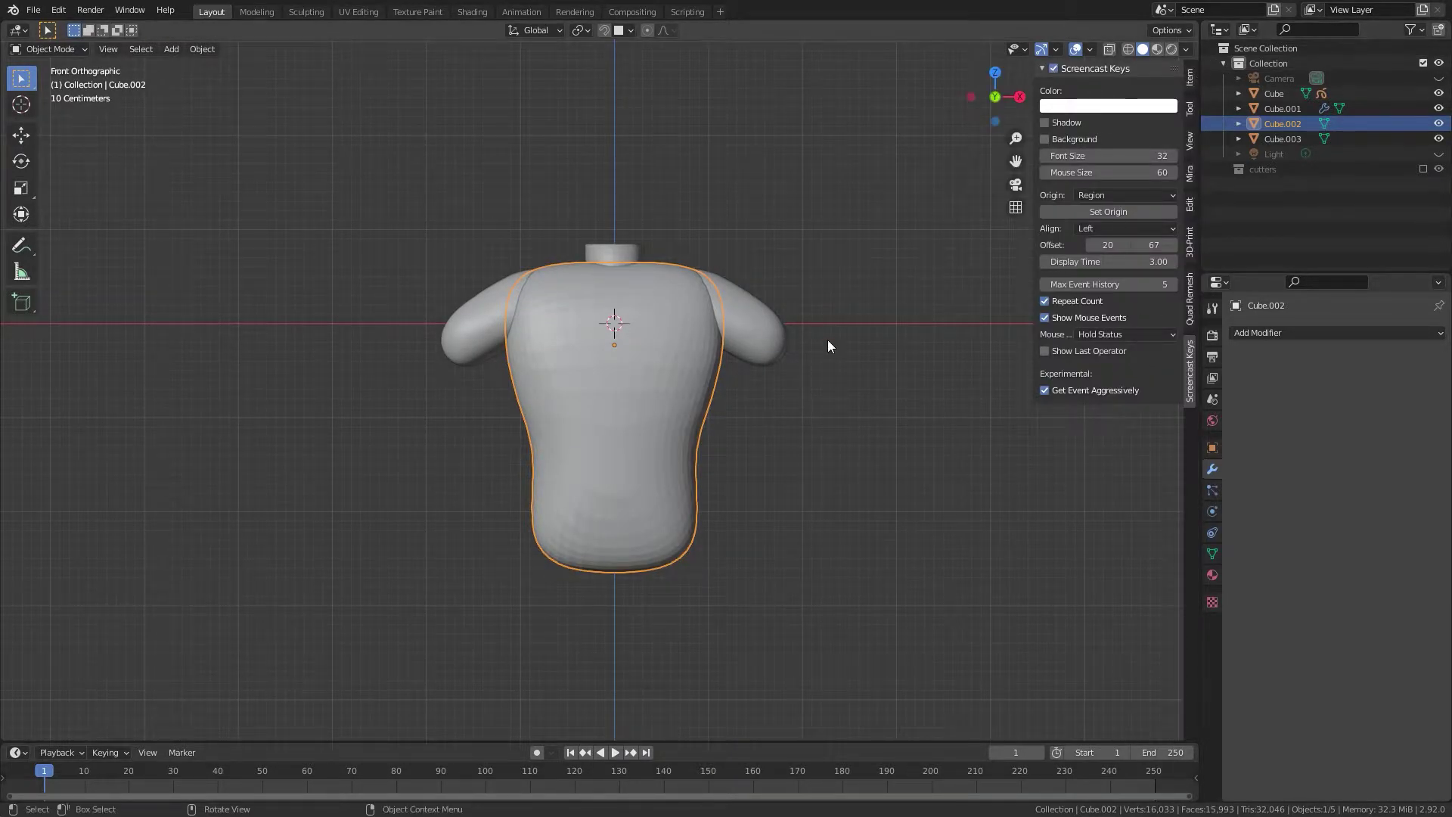
key("n")
left_click(885, 480)
middle_click_drag(885, 479, 674, 370)
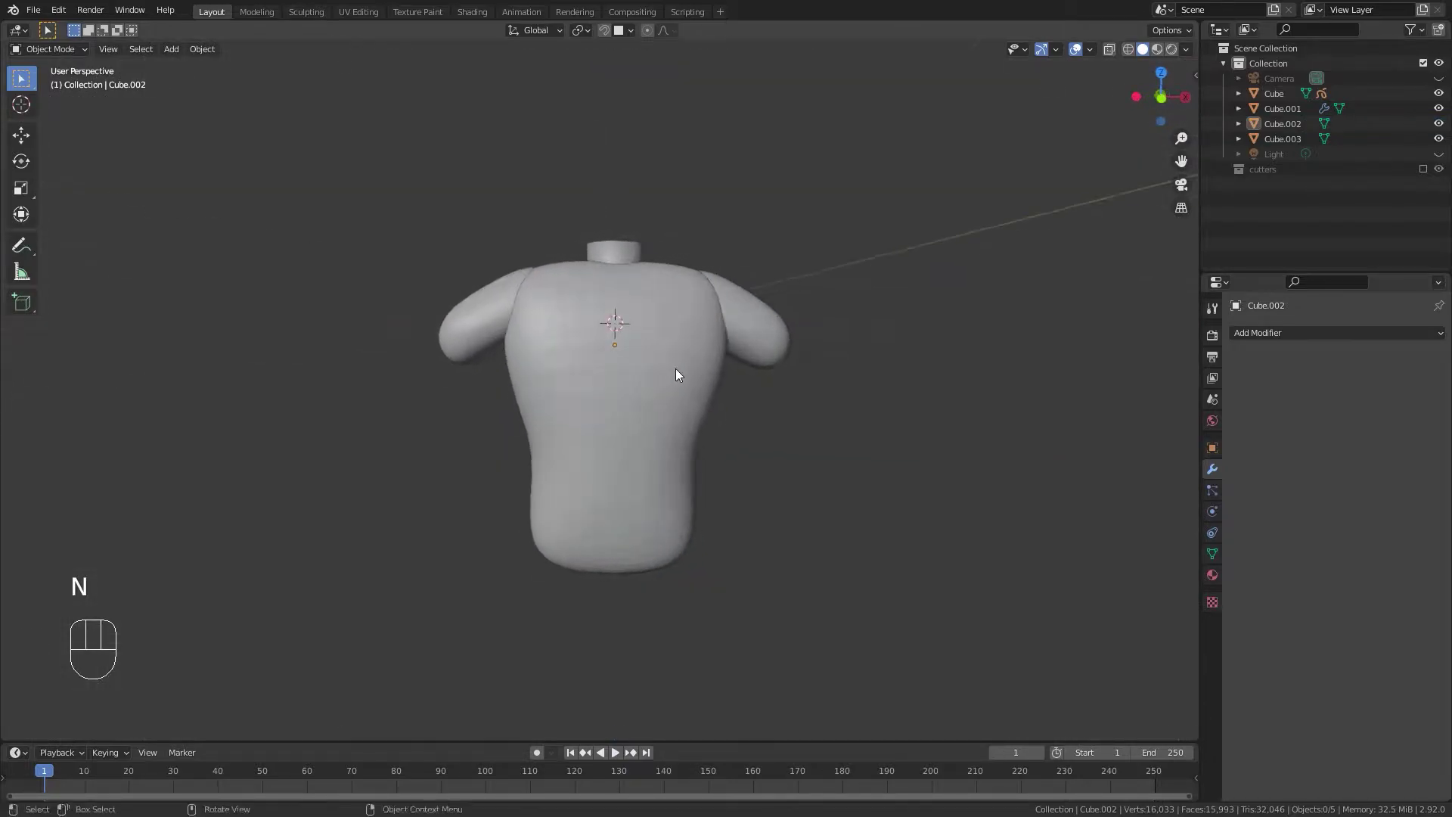
Add a plane at the centre of the torso and rotate it 90° about the X axis.
left_click(711, 369)
key("KP_1")
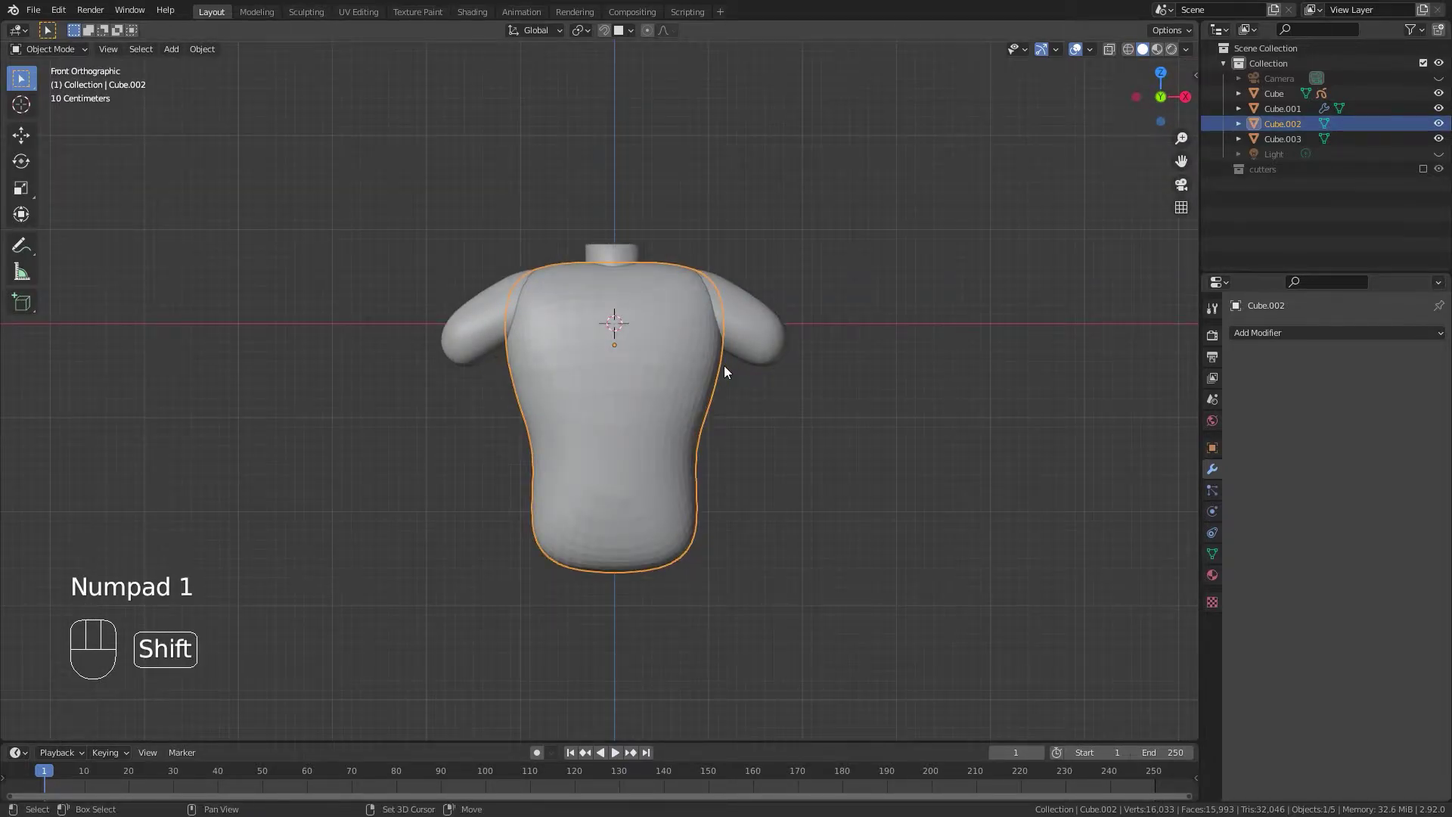
key("shift+a")
left_click(792, 404)
scroll(794, 404, "down", 3)
middle_click_drag(794, 404, 737, 477)
key("r")
key("x")
key("9")
key("0")
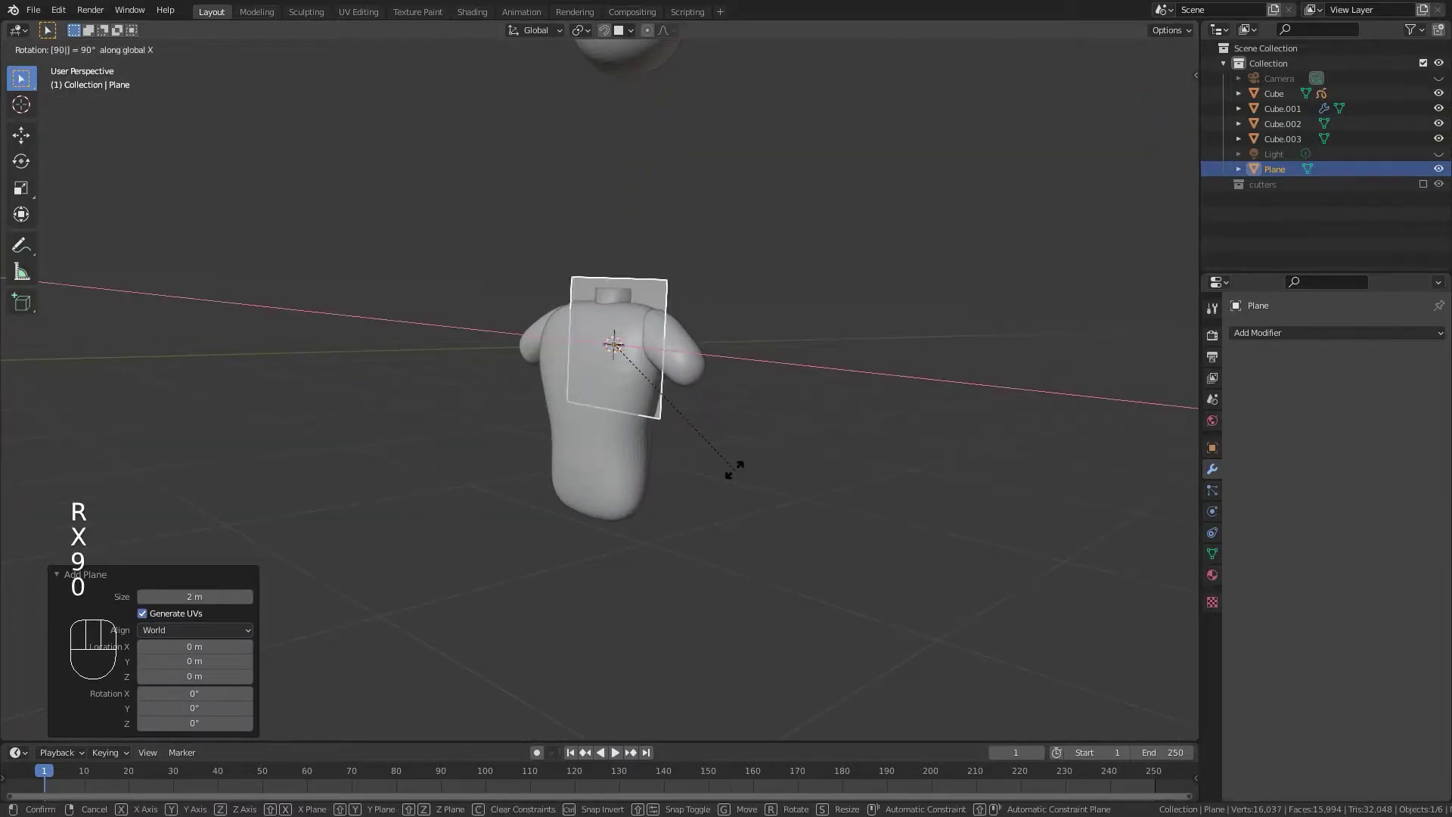
key("Return")
Move the plane about 1 m along Y to the front of the chest and scale it down to about 0.14.
middle_click_drag(875, 441, 735, 467)
key("g")
key("y")
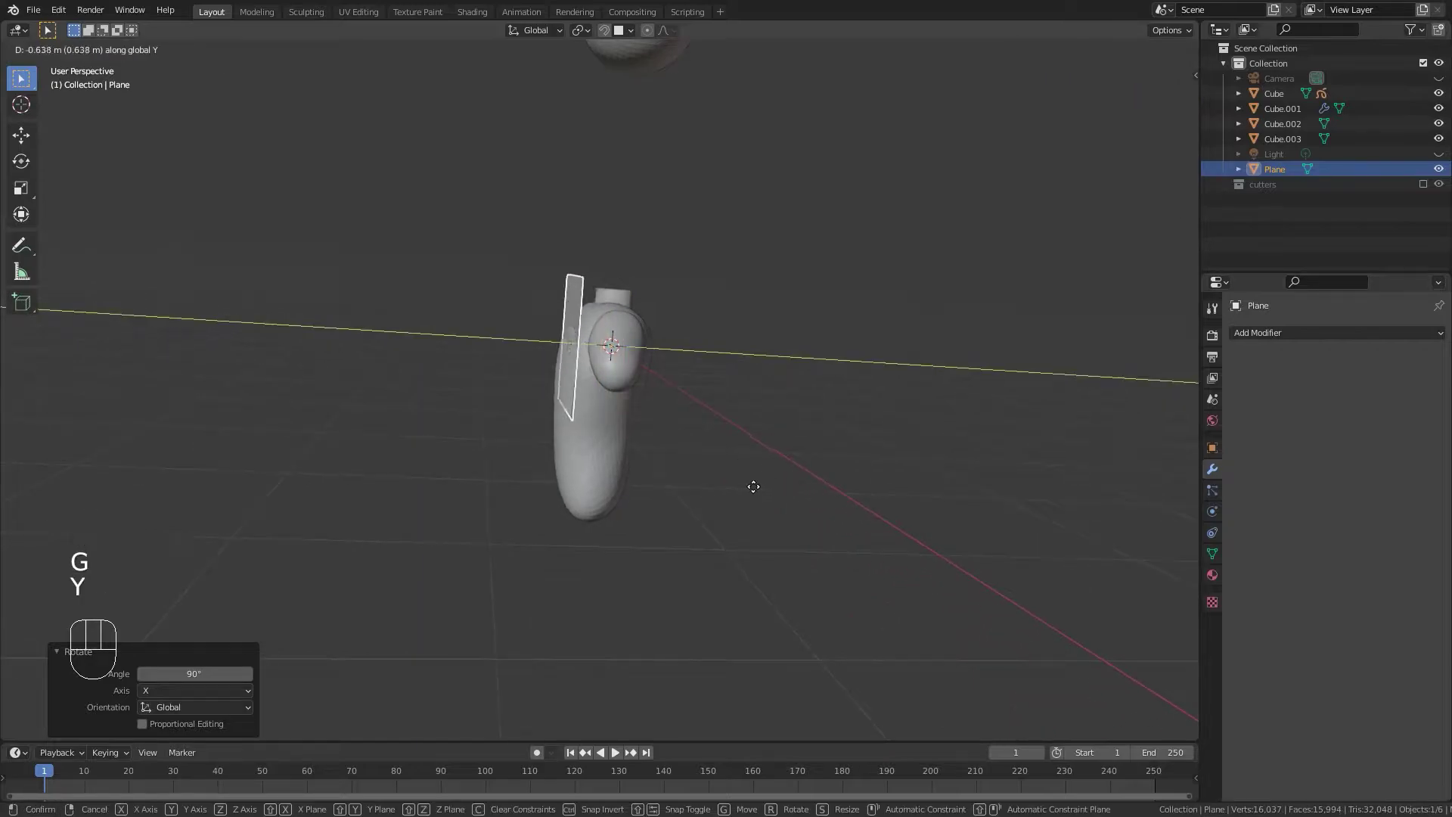
left_click(726, 483)
key("KP_1")
scroll(665, 416, "up", 4)
key("s")
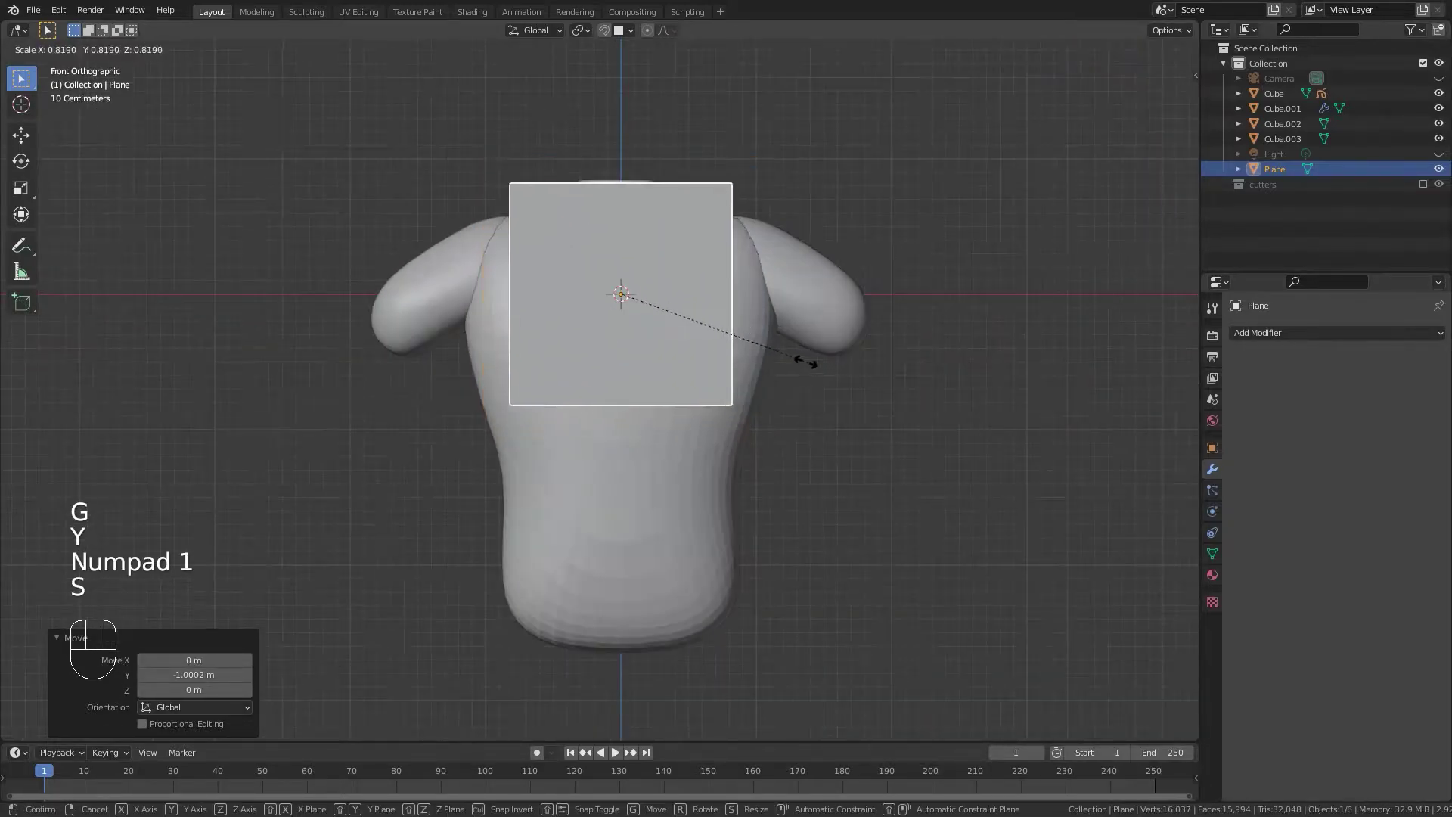
left_click(644, 316)
scroll(684, 340, "up", 4)
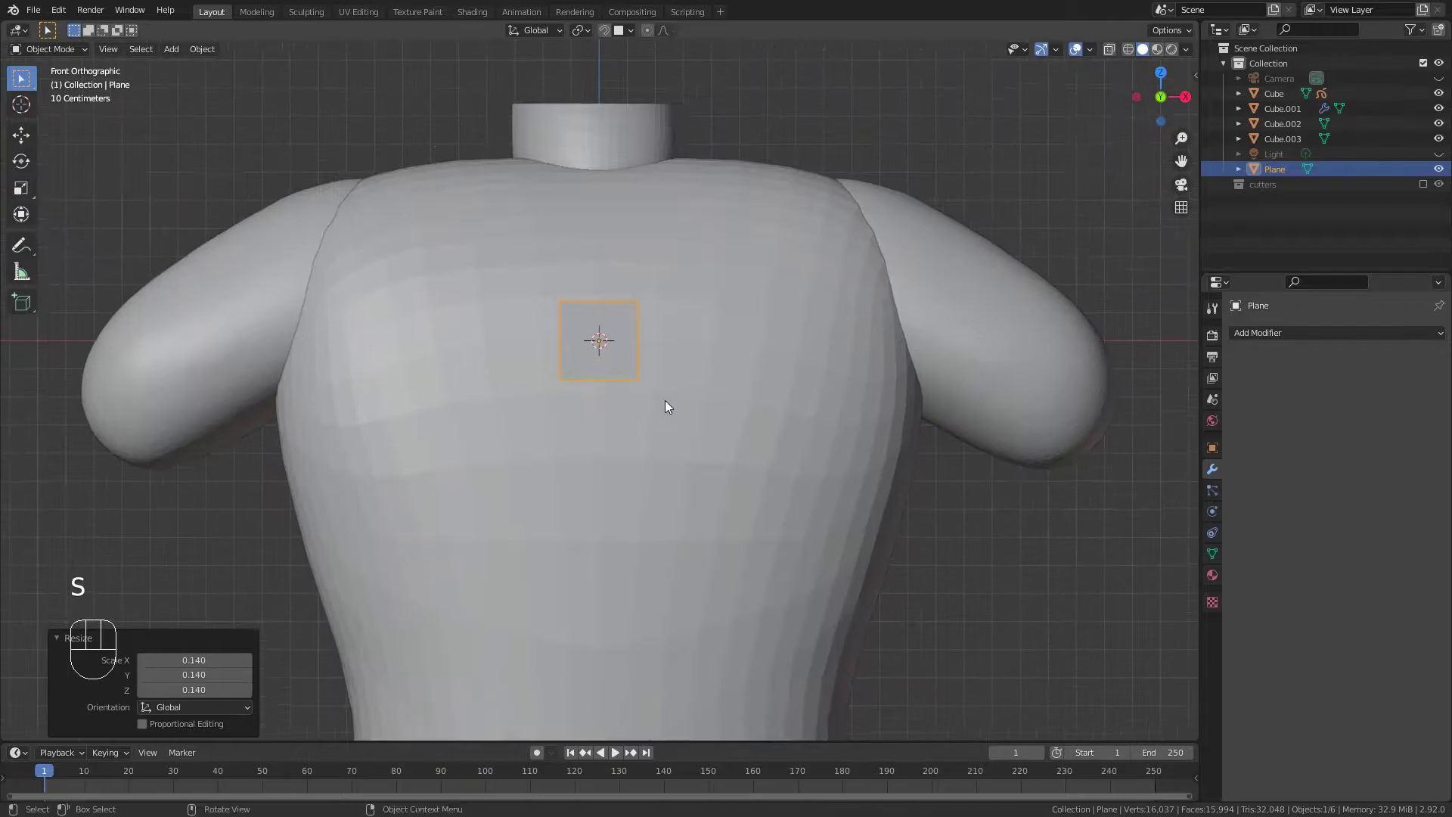
Cut the plane in half vertically in Edit Mode with X-ray on, and delete the outer vertices of its left half.
key("Tab")
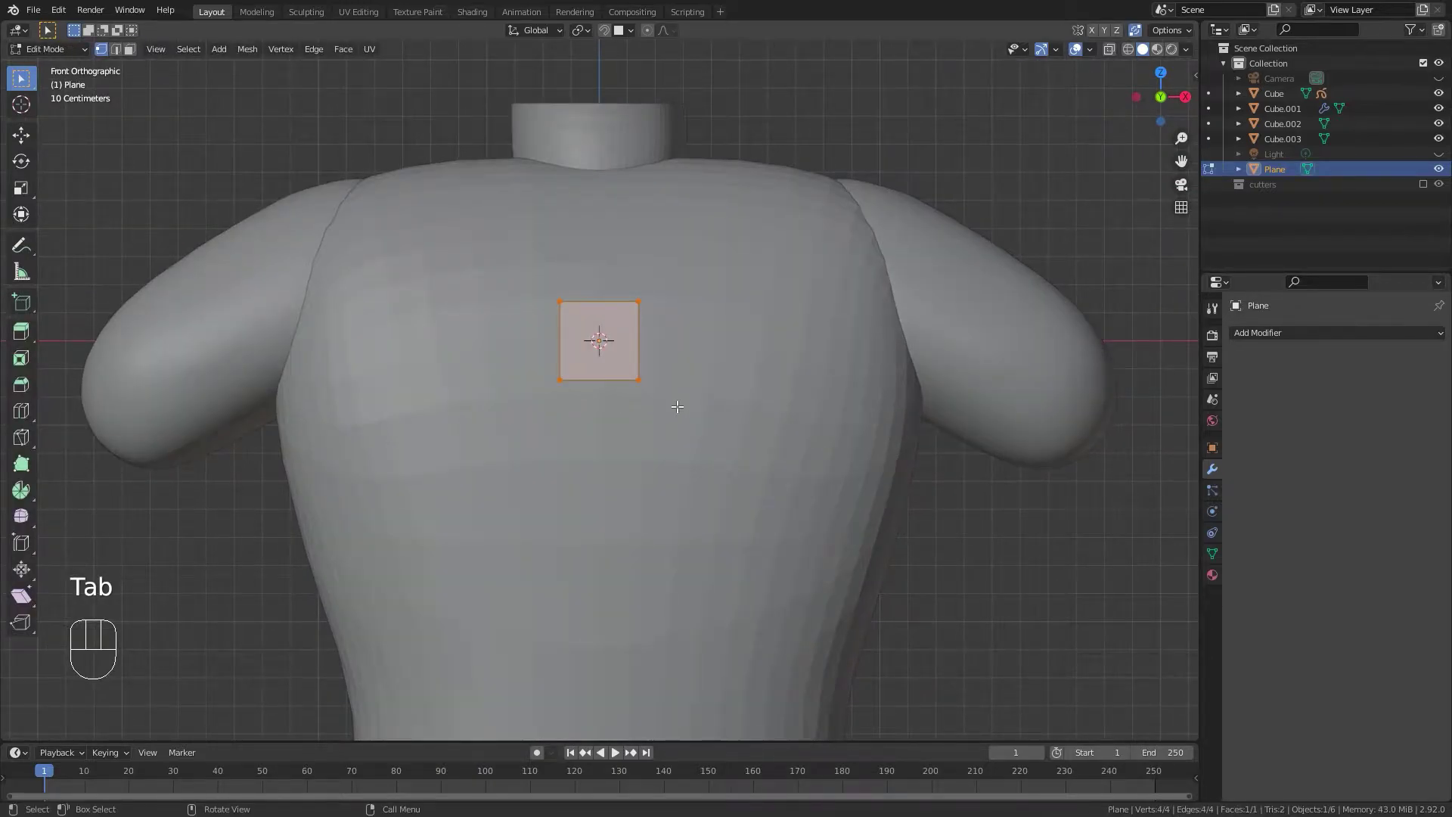
key("alt+z")
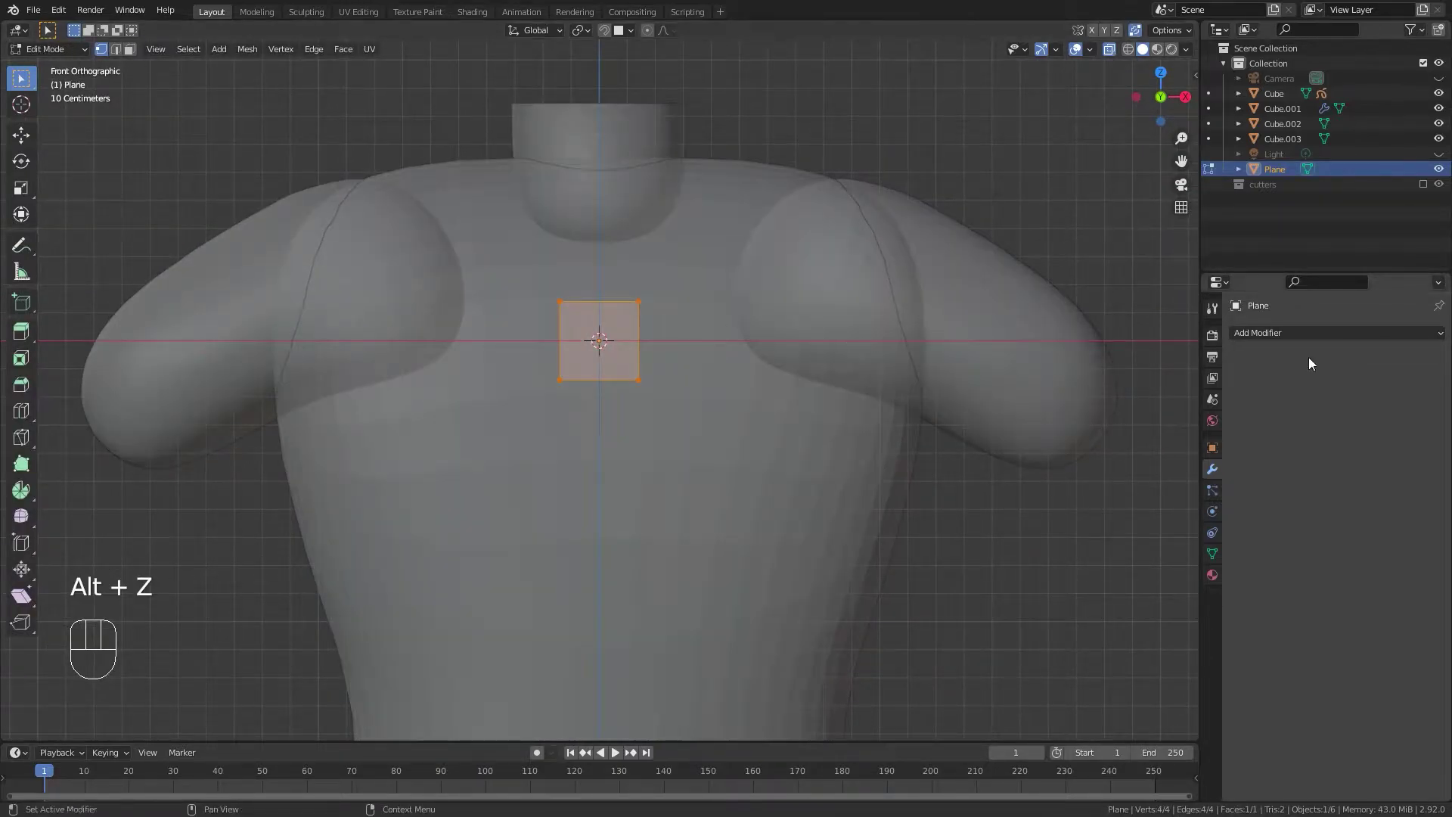
key("ctrl+r")
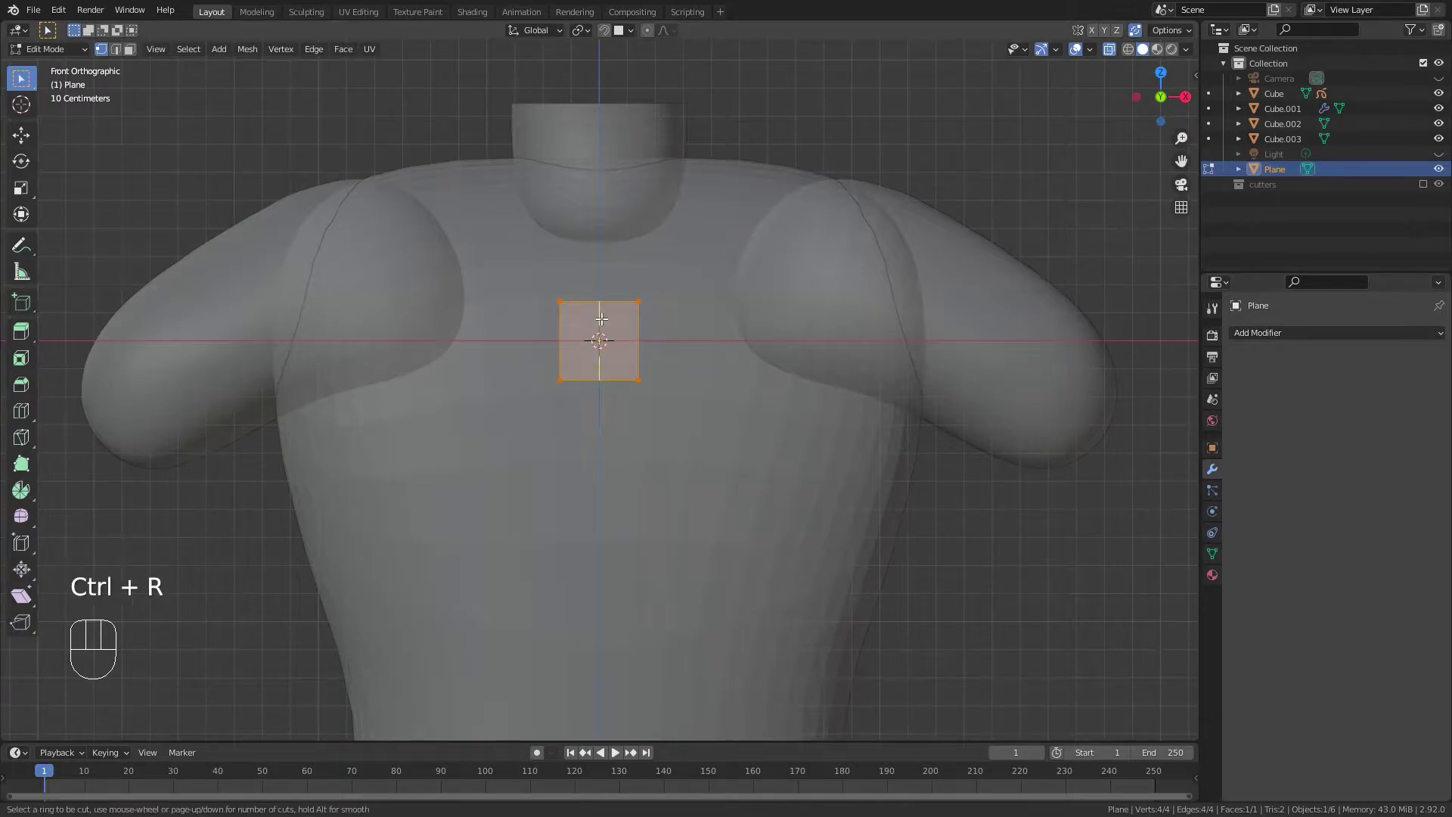
left_click(601, 318)
right_click(600, 312)
left_click_drag(471, 241, 573, 435)
key("x")
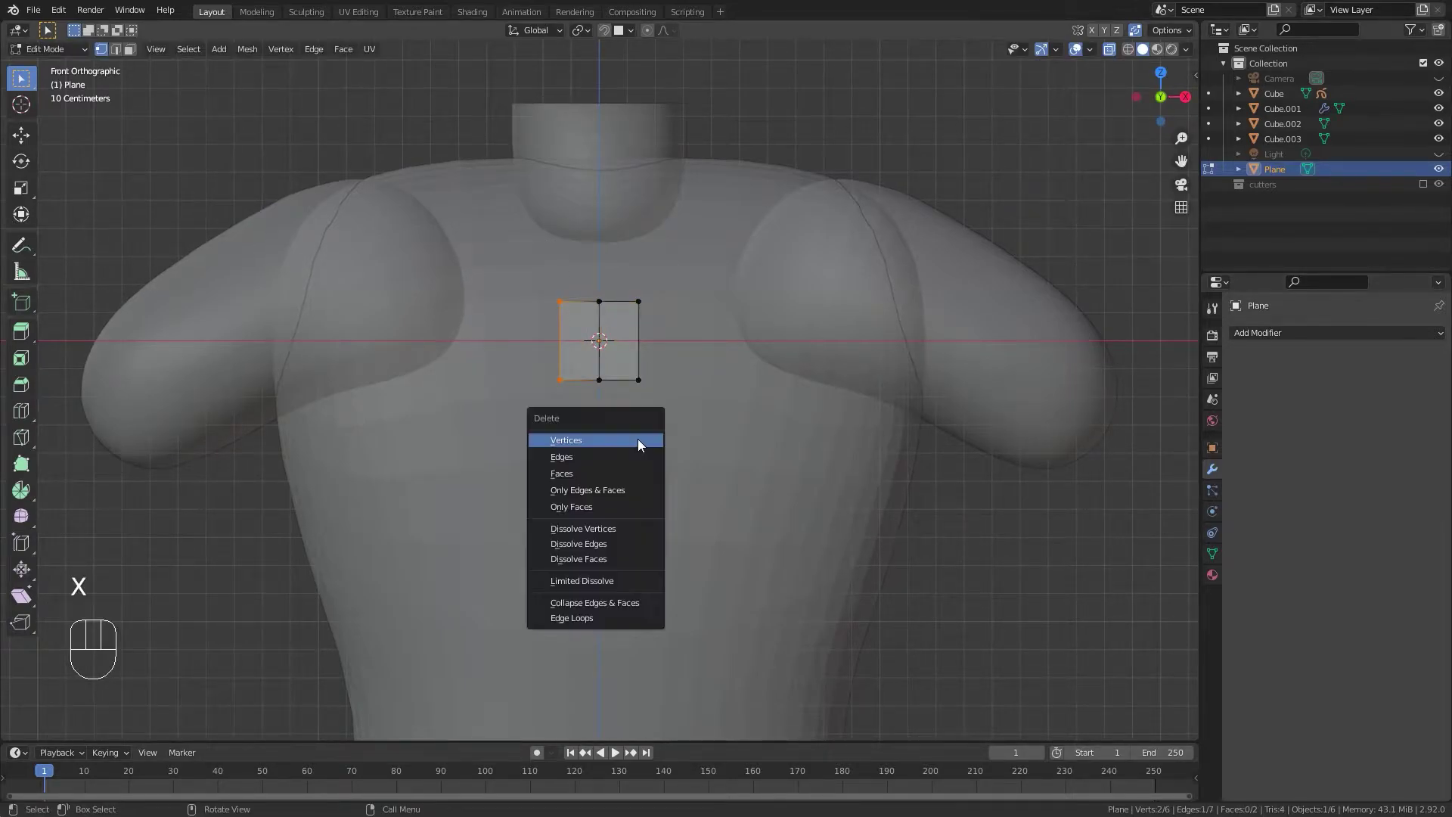
left_click(637, 438)
Add a Mirror modifier on the X axis to the half plane with Clipping enabled.
left_click(1254, 334)
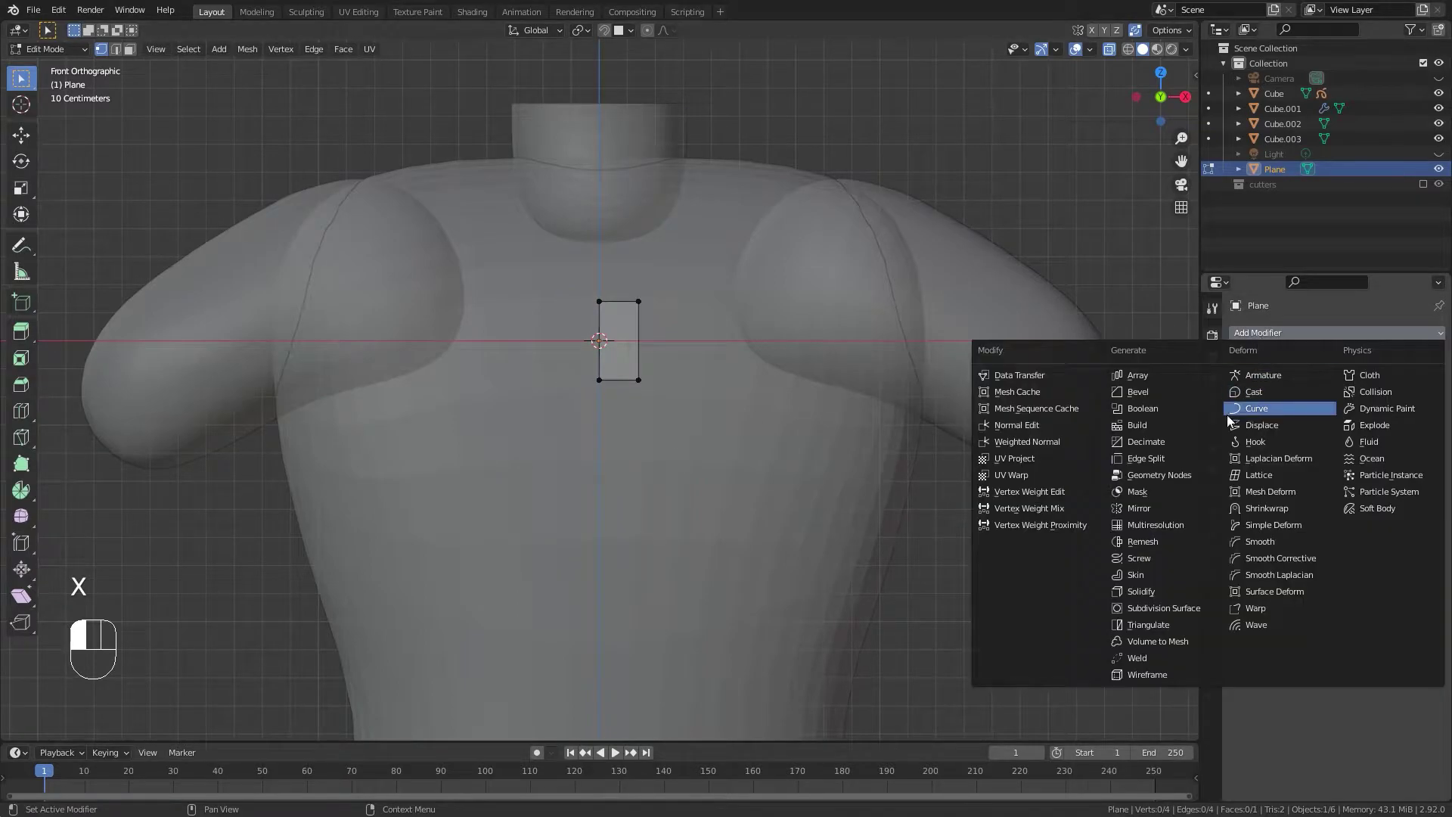
left_click(1164, 509)
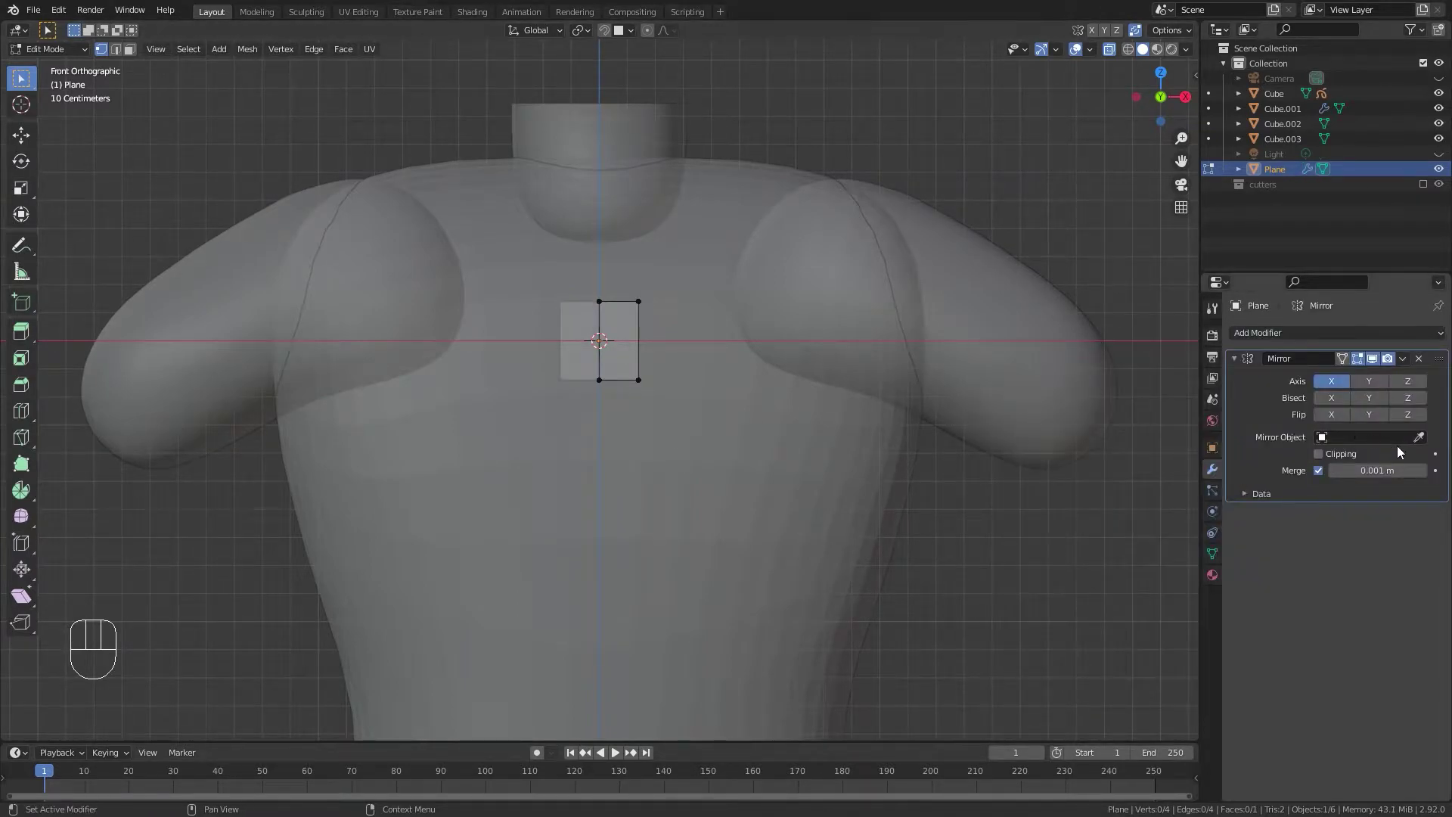
left_click(1318, 454)
left_click_drag(604, 271, 685, 513)
key("g")
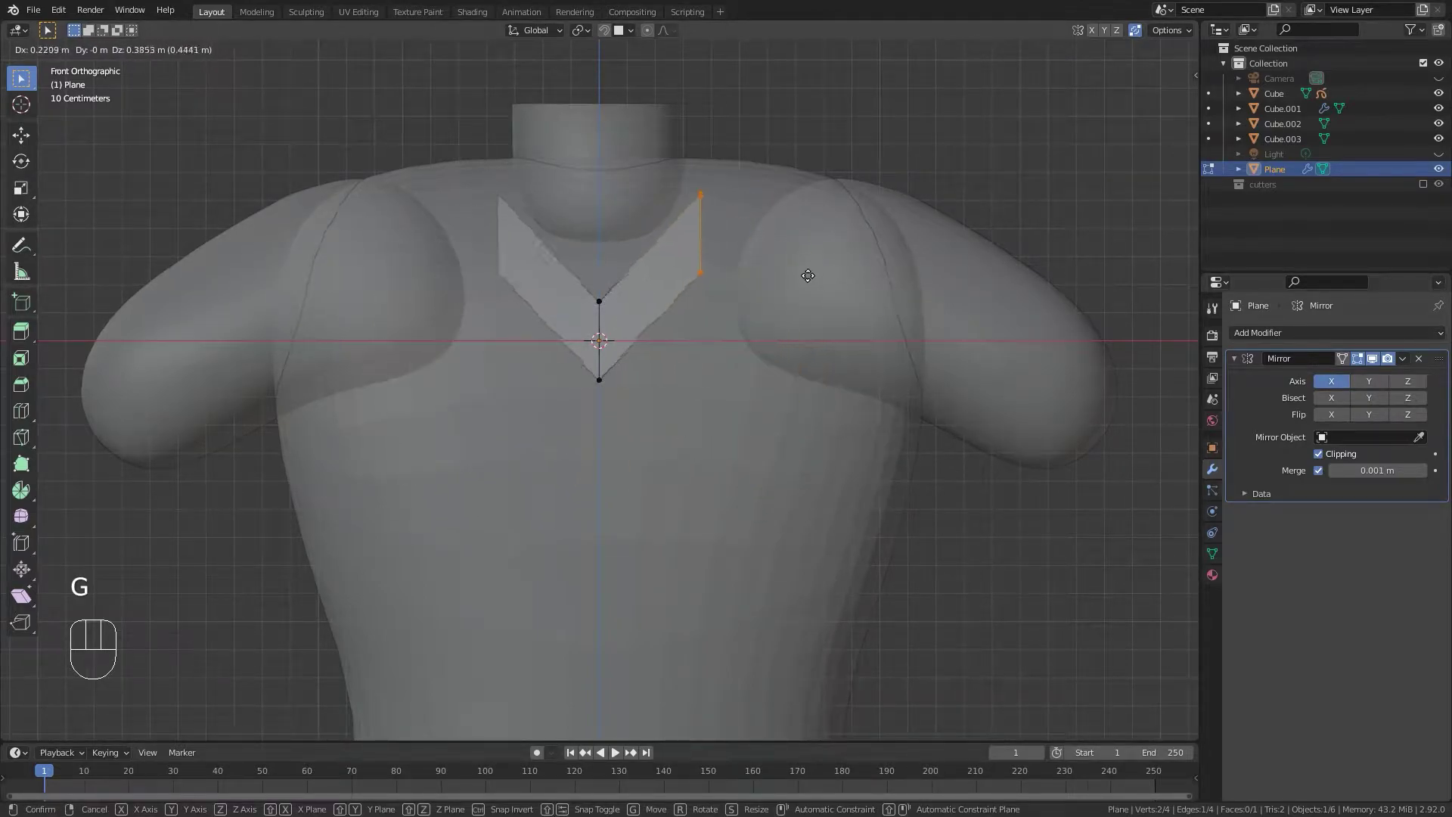
right_click(884, 420)
Move the whole half plane up about 0.39 m to the base of the neck and turn on surface snapping.
left_click_drag(547, 261, 724, 464)
key("g")
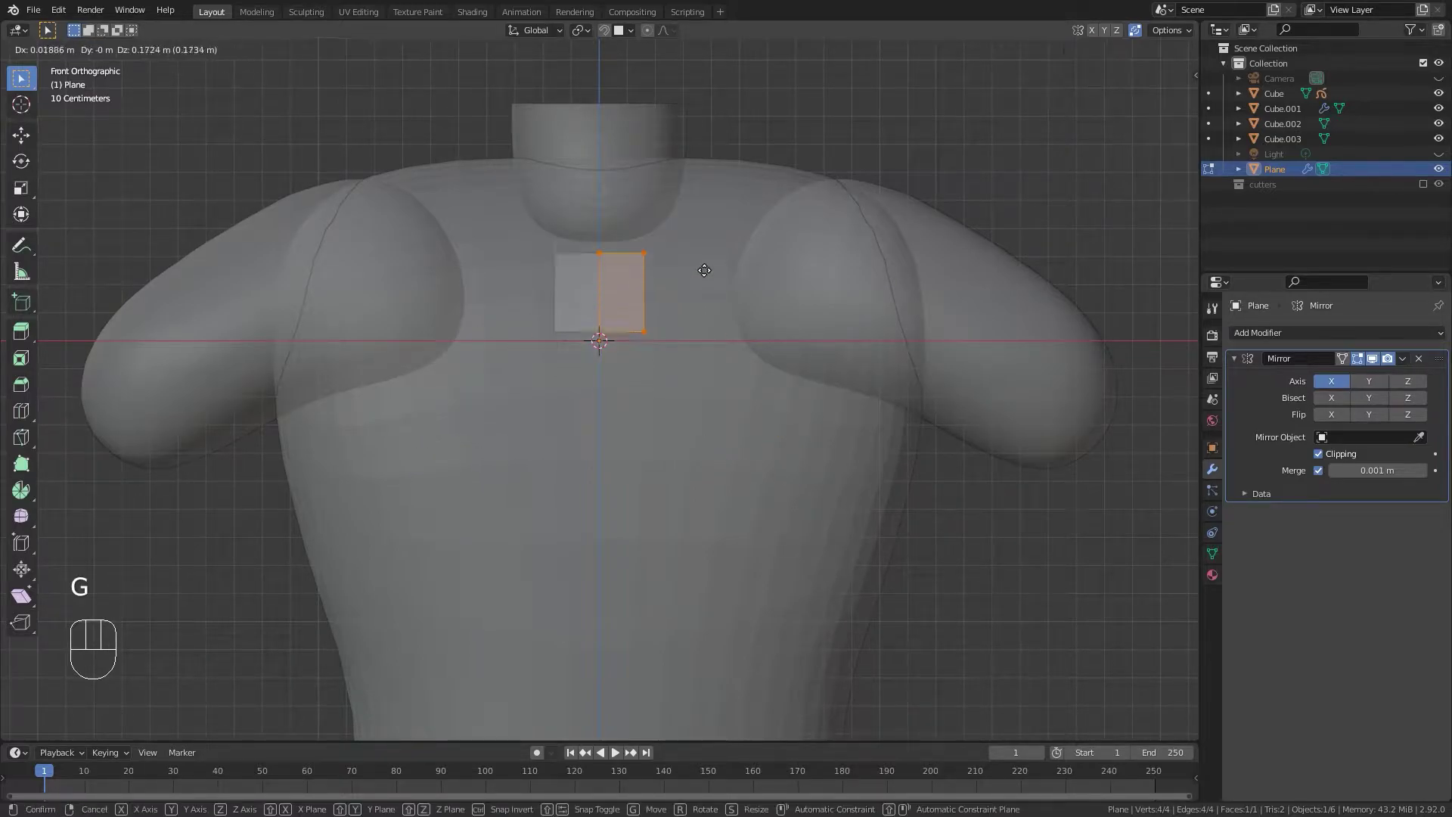
left_click(688, 223)
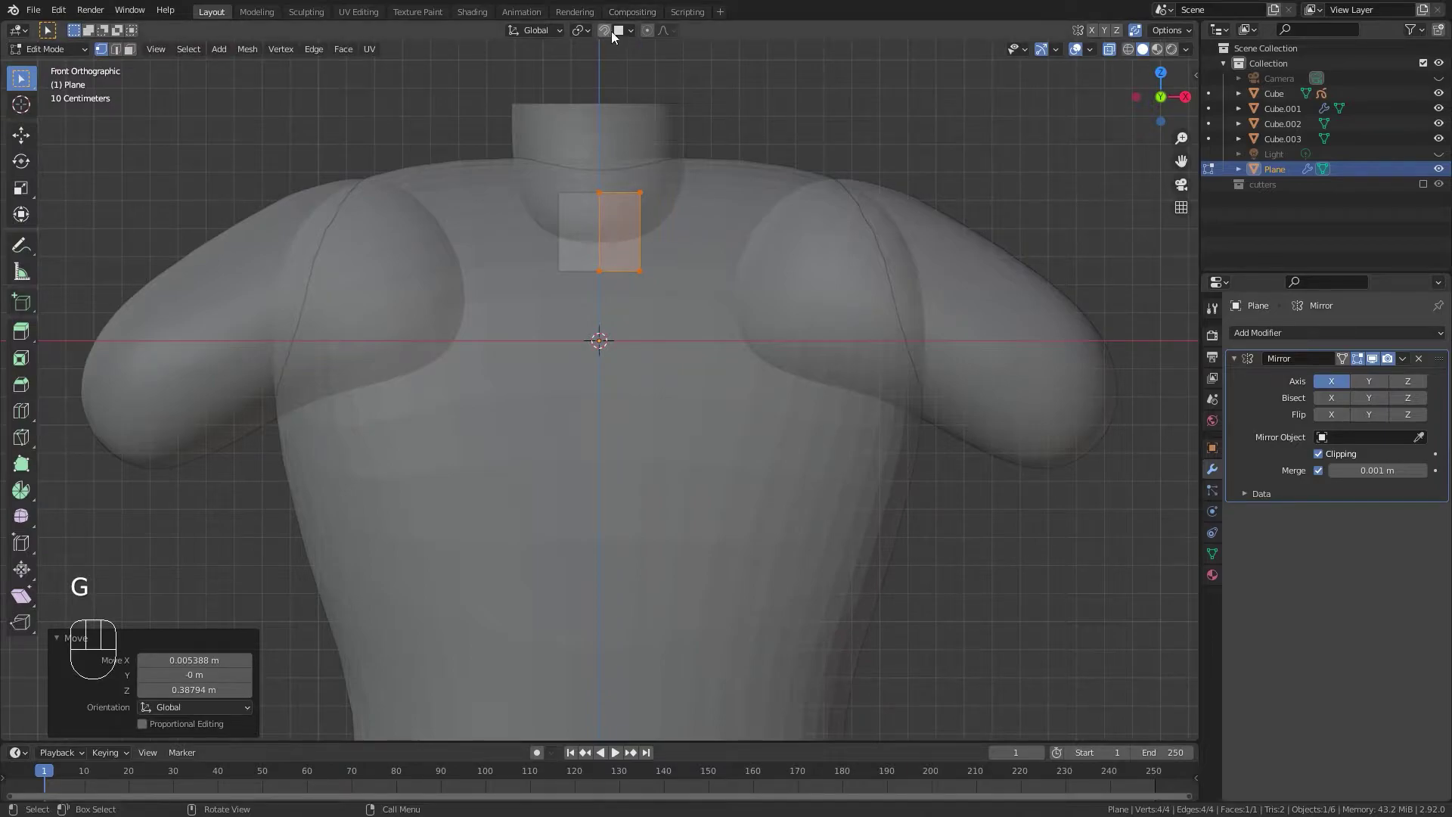
left_click(618, 31)
Try snapping single corner vertices of the plane onto the body from a side angle, undo the moves and return to front view.
middle_click_drag(622, 203, 428, 324)
left_click(428, 318)
key("g")
left_click(526, 285)
middle_click_drag(532, 287, 496, 476)
left_click(362, 310)
key("g")
left_click(453, 370)
key("ctrl+z")
key("ctrl+z")
key("ctrl+z")
key("KP_1")
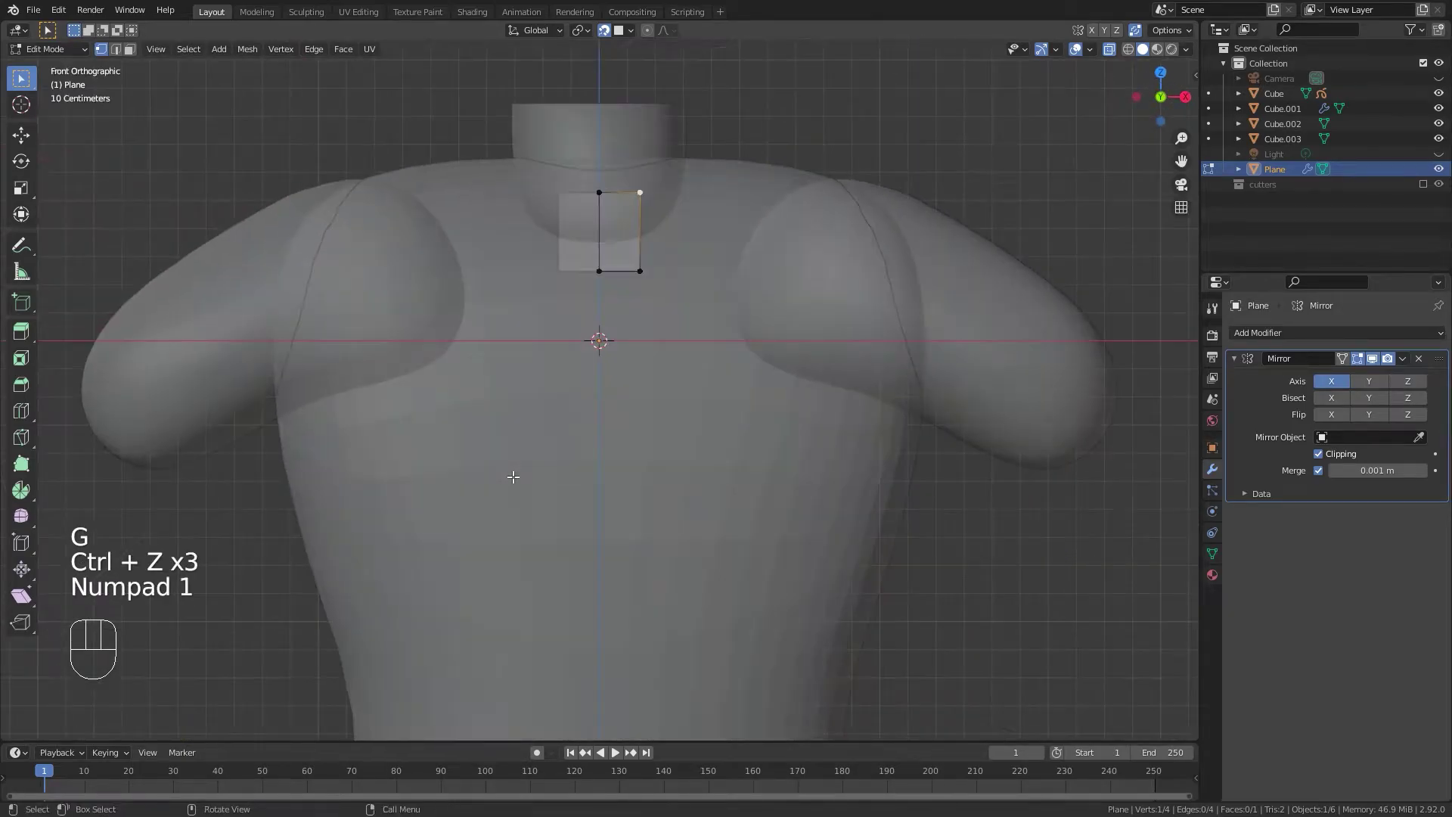
Snap the plane's lower edge and both of its upper vertices onto the chest surface below the neck.
scroll(673, 182, "up", 2)
middle_click_drag(673, 182, 651, 474, "shift")
left_click_drag(479, 469, 709, 578)
key("g")
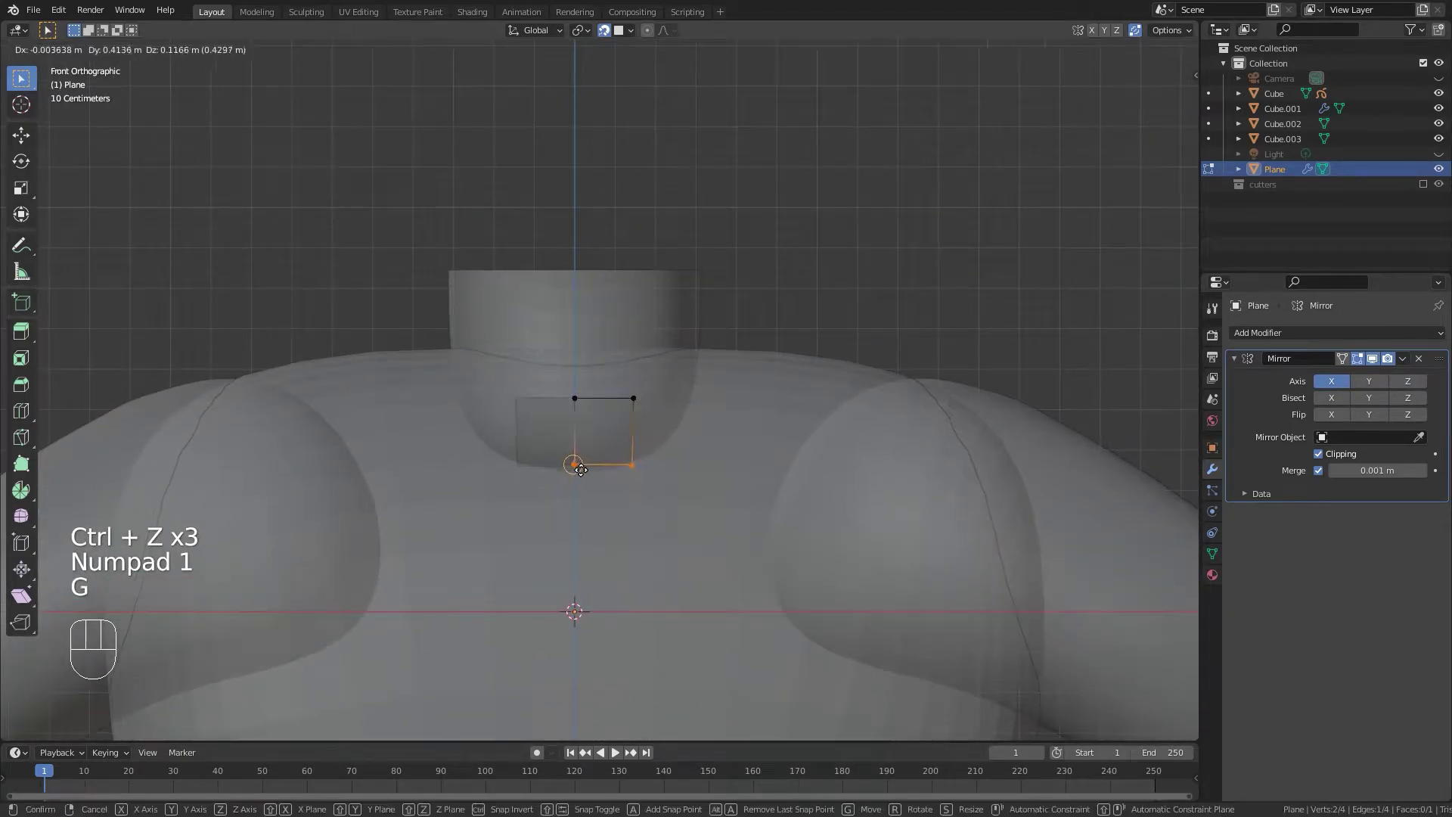
left_click(568, 467)
left_click(635, 399)
key("g")
left_click(635, 396)
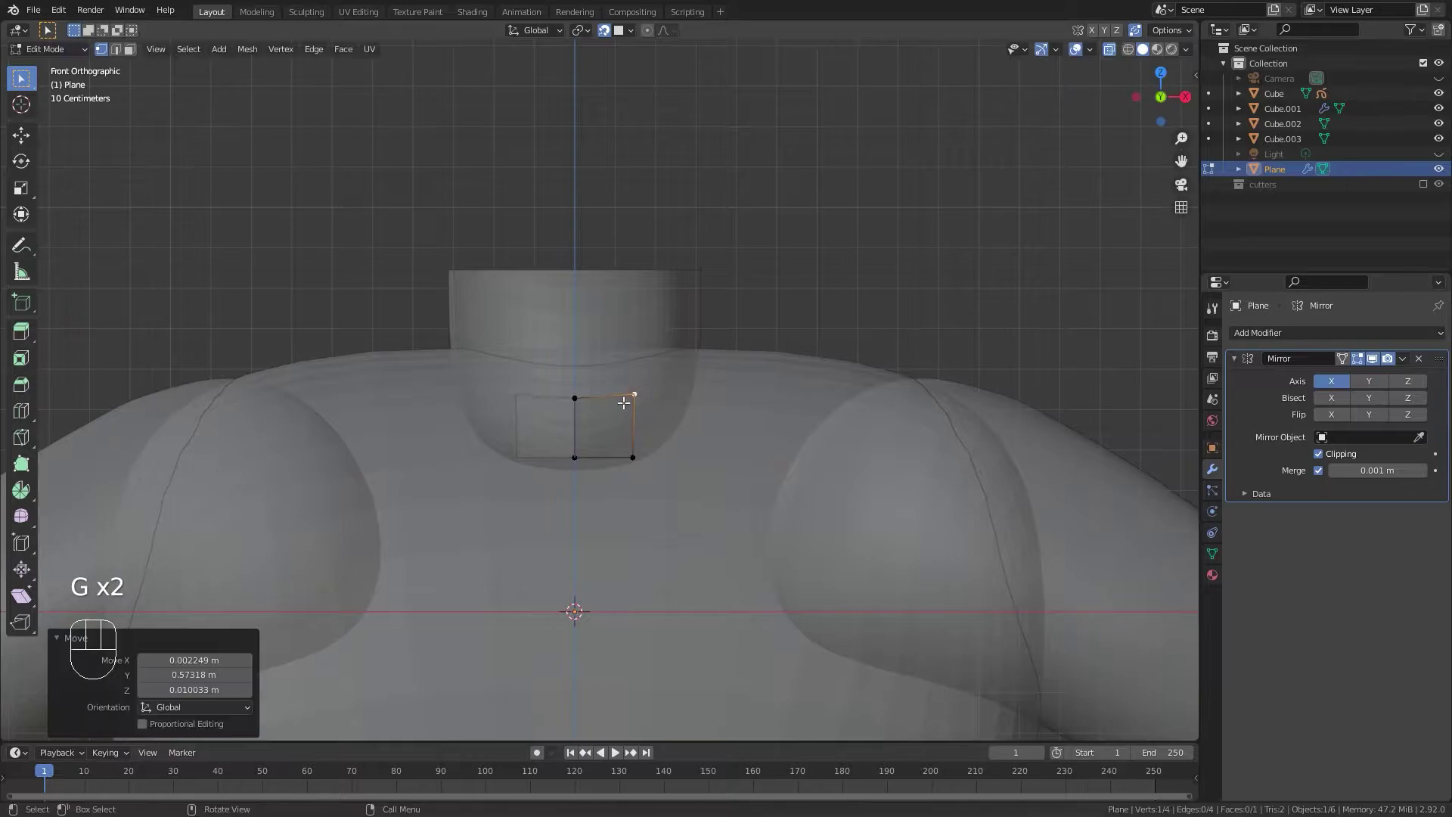
left_click(575, 398)
key("g")
left_click(567, 398)
Nudge the patch's upper outer and upper centre vertices slightly along the surface to even out its top edge.
left_click(633, 393)
key("g")
left_click(633, 388)
left_click(574, 389)
key("g")
left_click(580, 393)
middle_click_drag(580, 393, 638, 421)
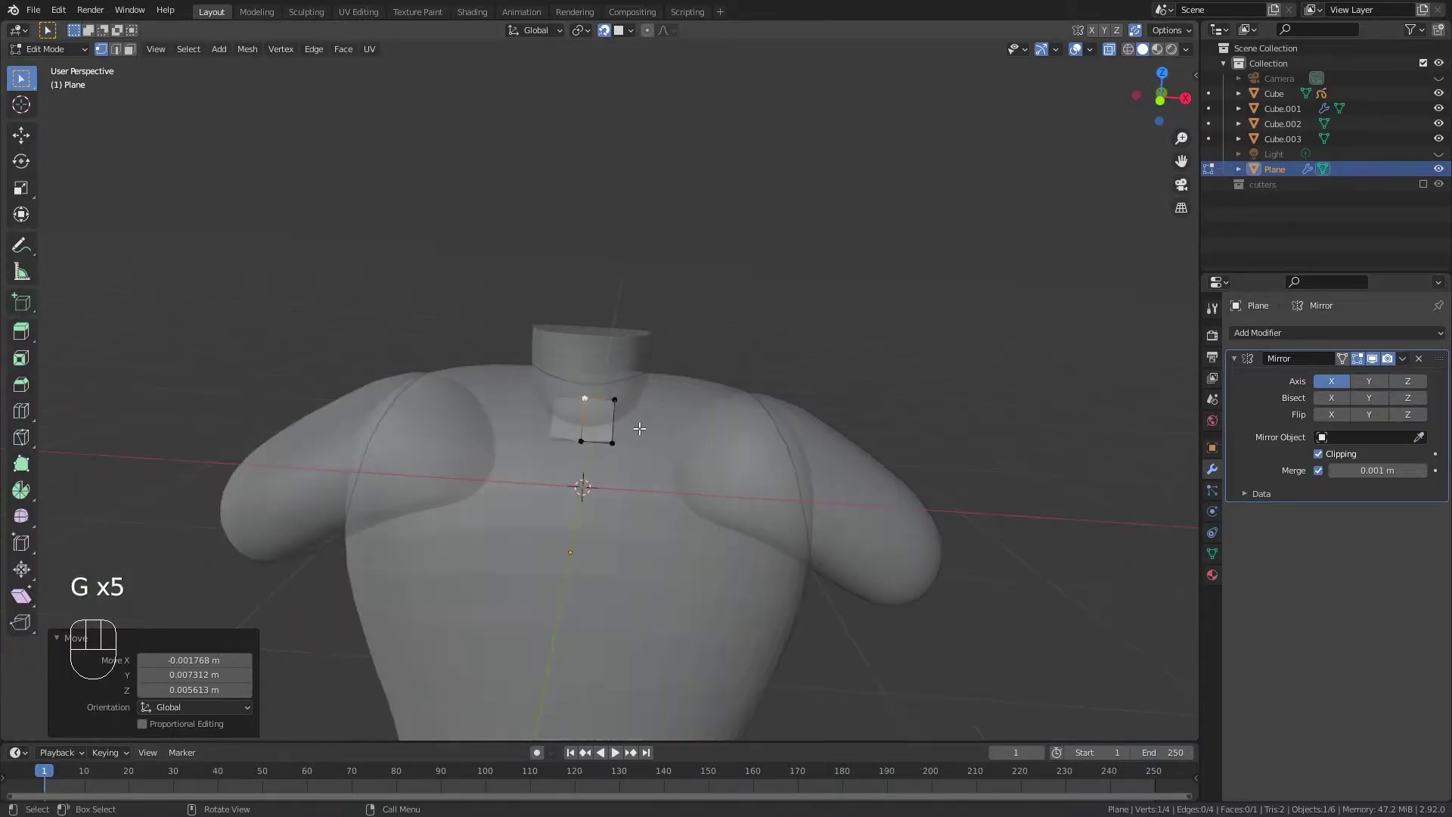
Extrude the patch's lower centre vertex three times down the midline of the chest.
key("KP_1")
scroll(643, 431, "up", 3)
left_click_drag(546, 460, 594, 497)
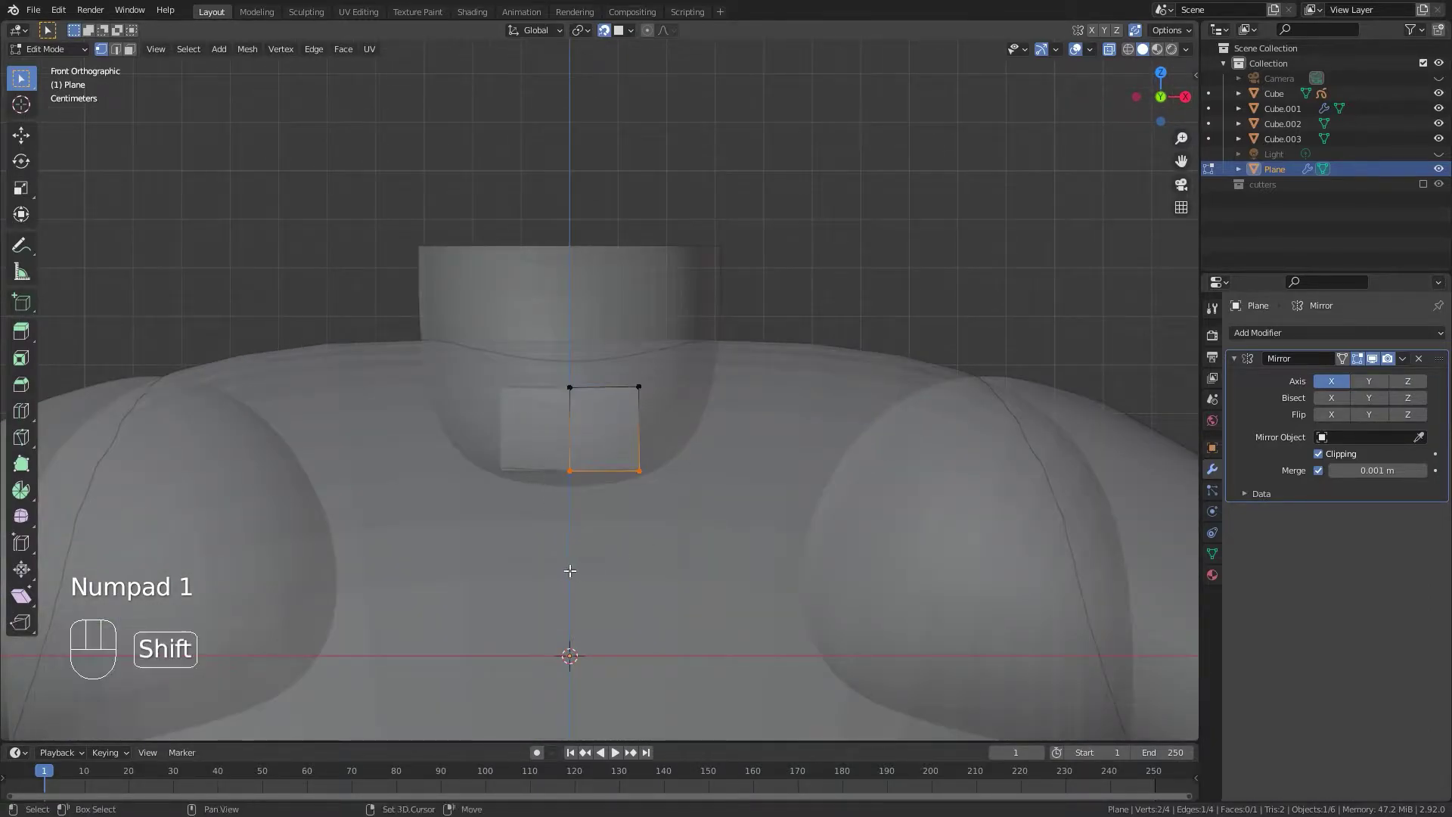
middle_click_drag(594, 503, 577, 337, "shift")
key("e")
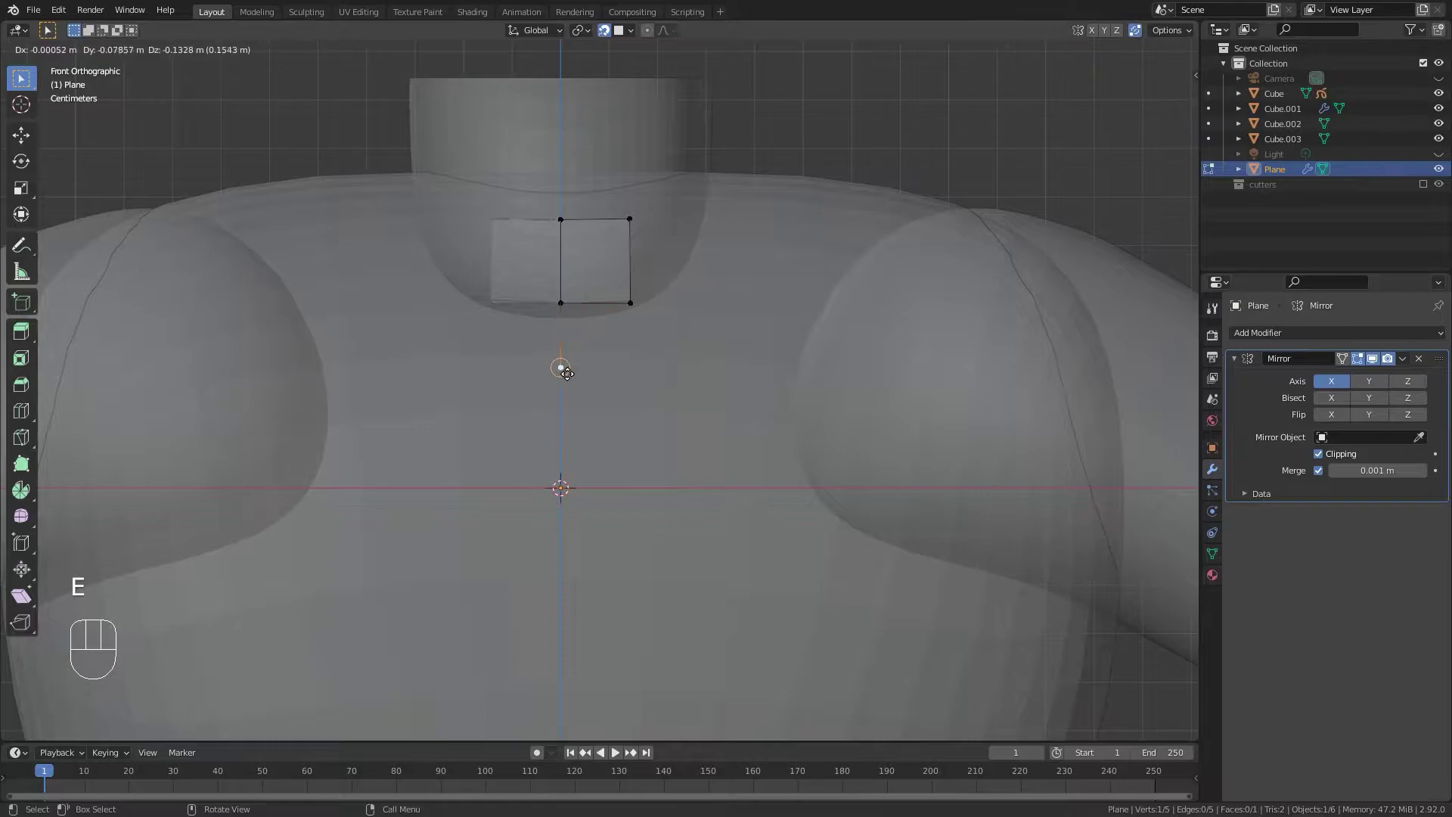
left_click(561, 370)
key("e")
left_click(561, 444)
key("e")
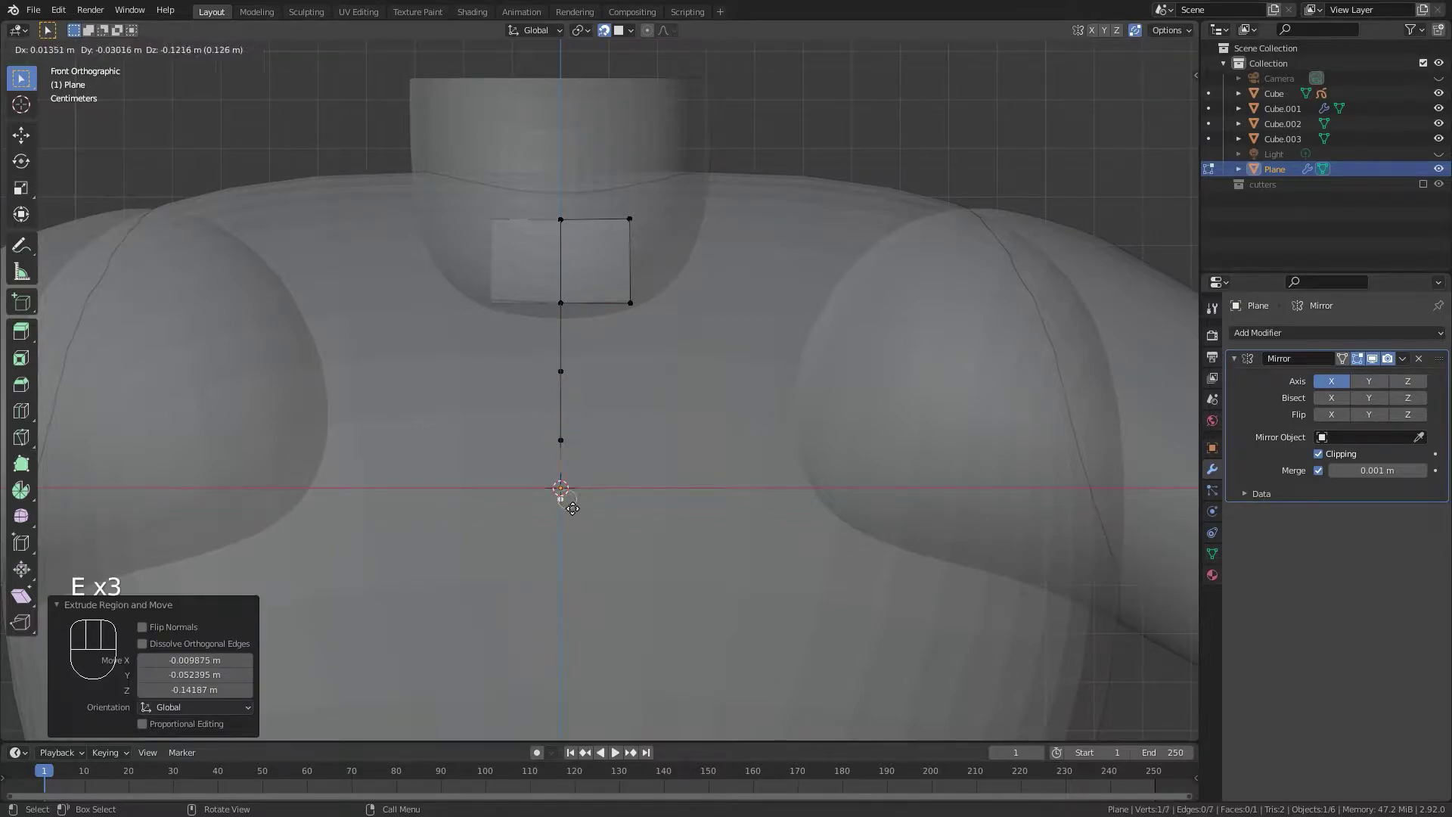
left_click(560, 521)
Continue the midline chain with two more extruded vertices further down the torso.
middle_click_drag(632, 587, 634, 354, "shift")
scroll(634, 353, "down", 2)
key("e")
left_click(571, 382)
key("e")
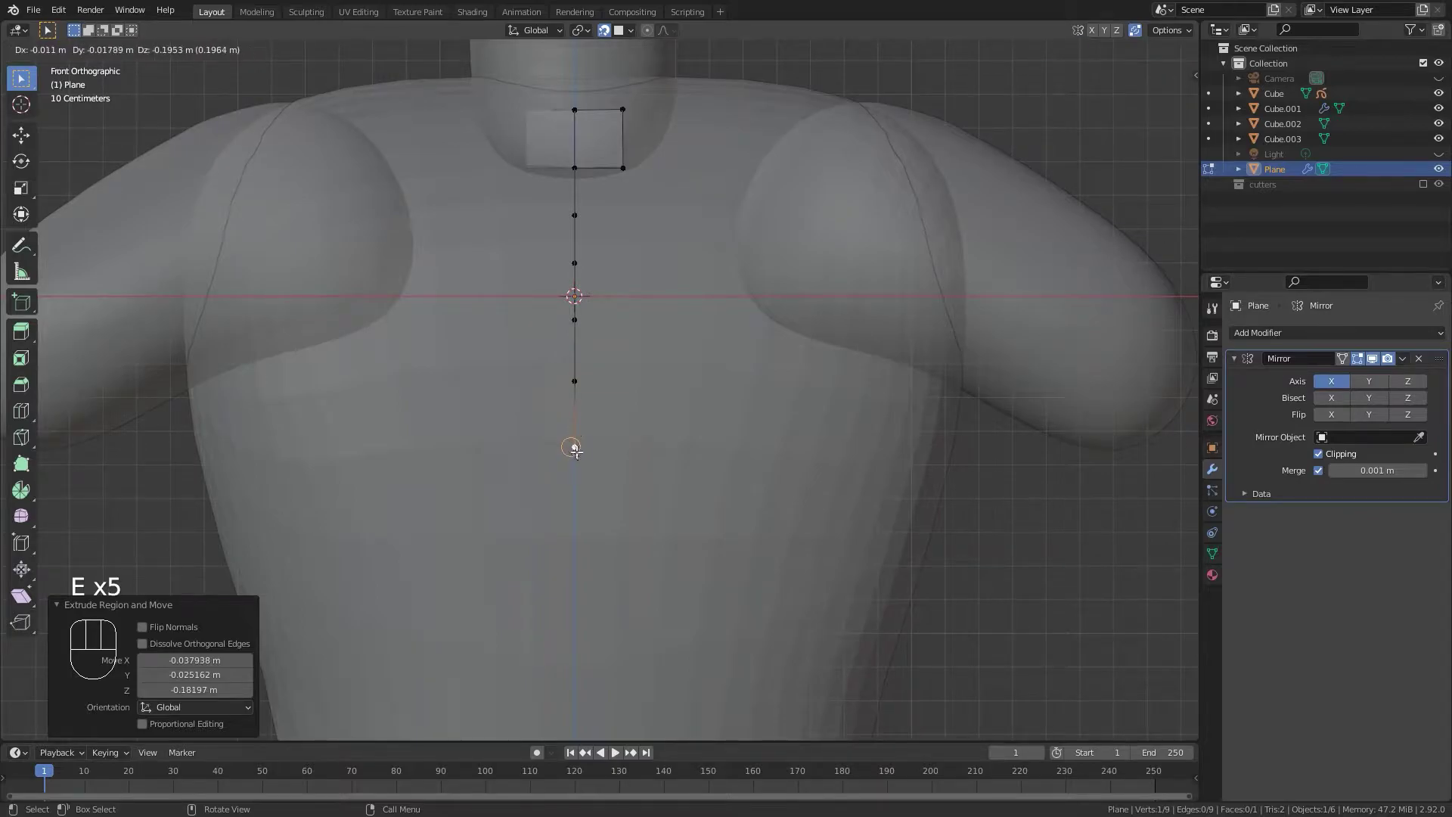
left_click(577, 452)
scroll(684, 451, "down", 3)
middle_click_drag(683, 451, 697, 486)
key("KP_1")
scroll(679, 487, "up", 5)
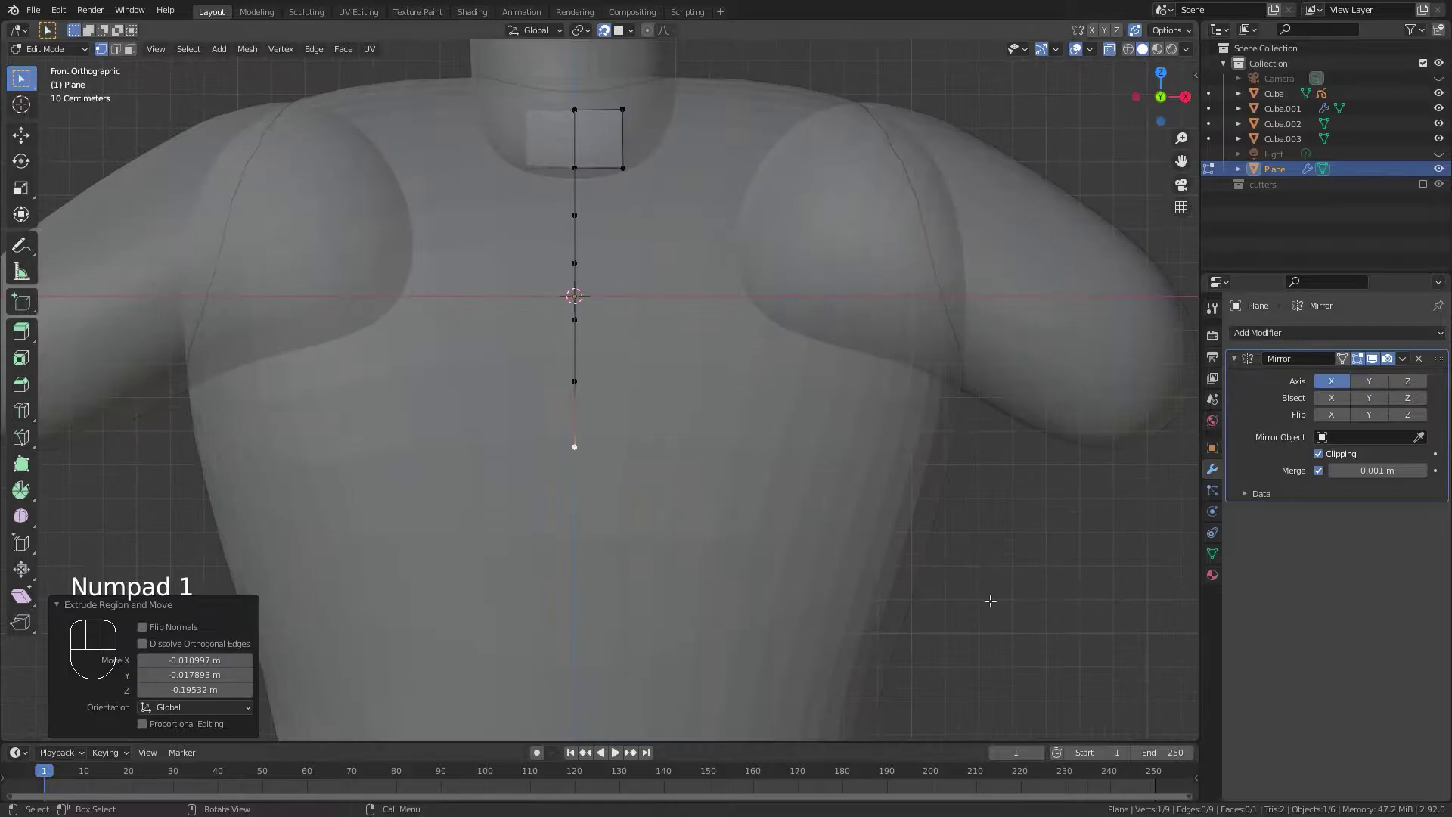
Fill a second quad directly below the first patch and adjust its new outer vertex.
scroll(609, 384, "up", 1)
middle_click_drag(646, 188, 682, 344, "shift")
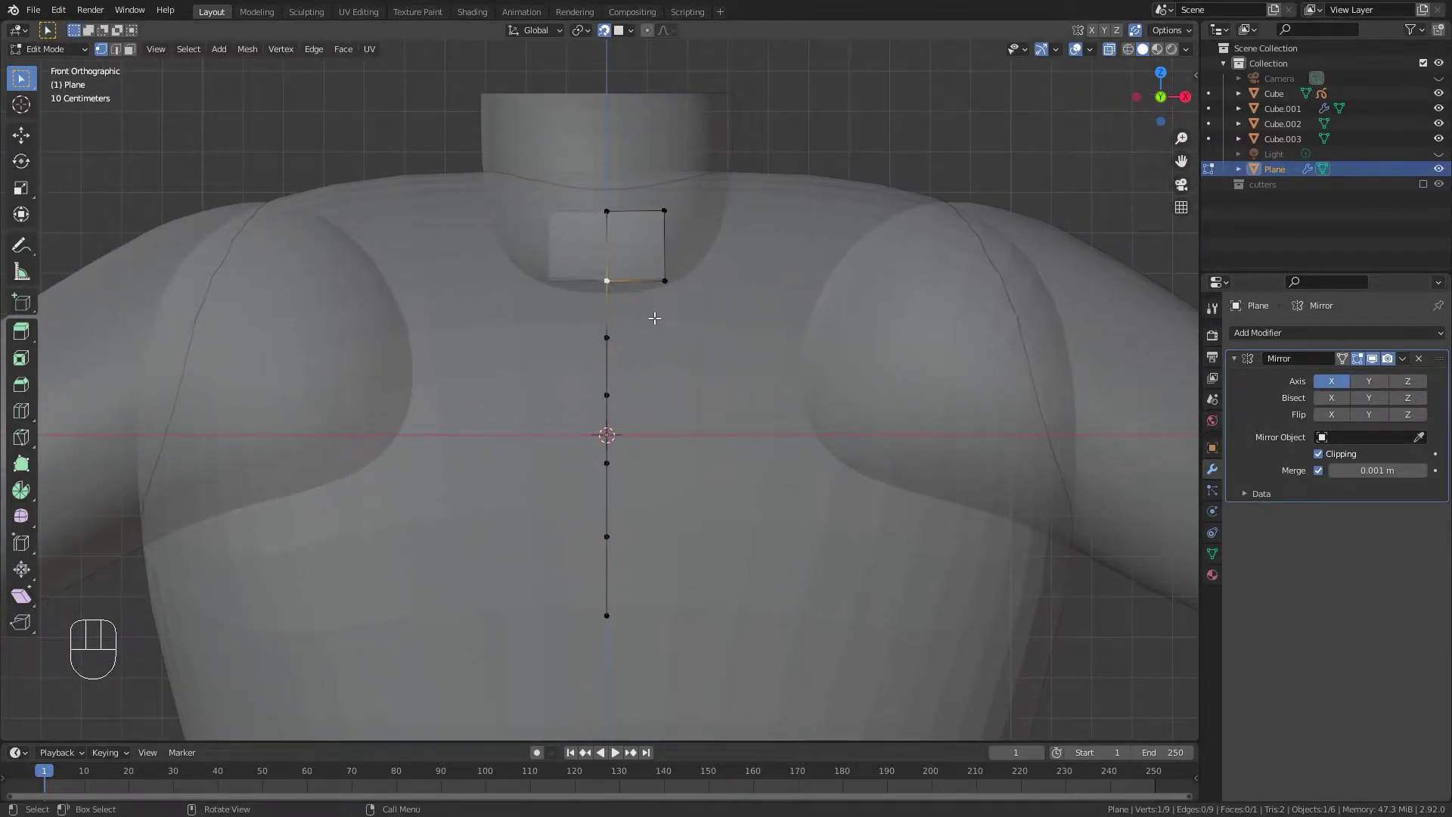
key("f")
left_click(623, 341)
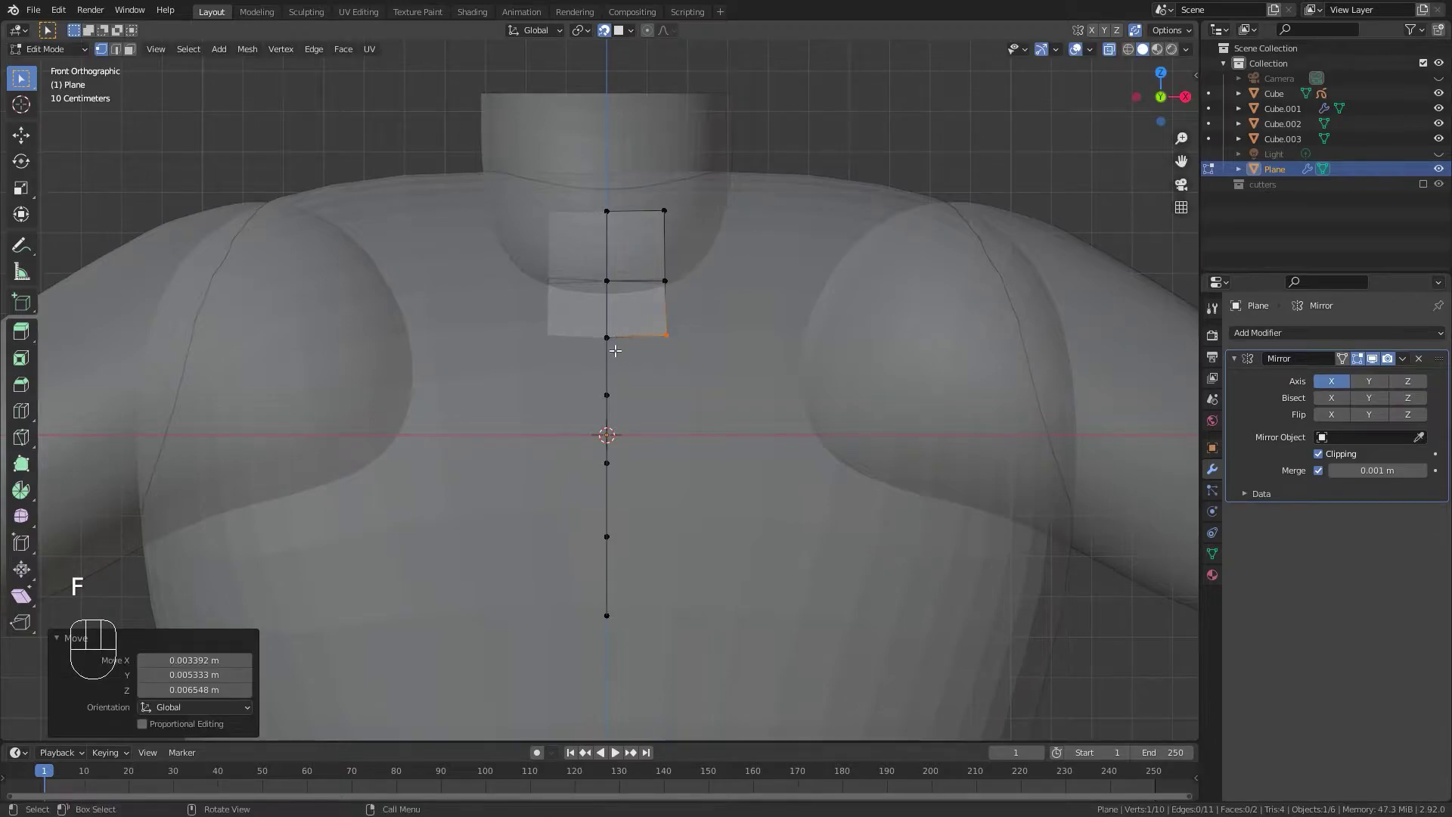
left_click(614, 349)
Extrude the second quad's lower outer vertex three times downward, parallel to the midline chain.
left_click(680, 341)
key("e")
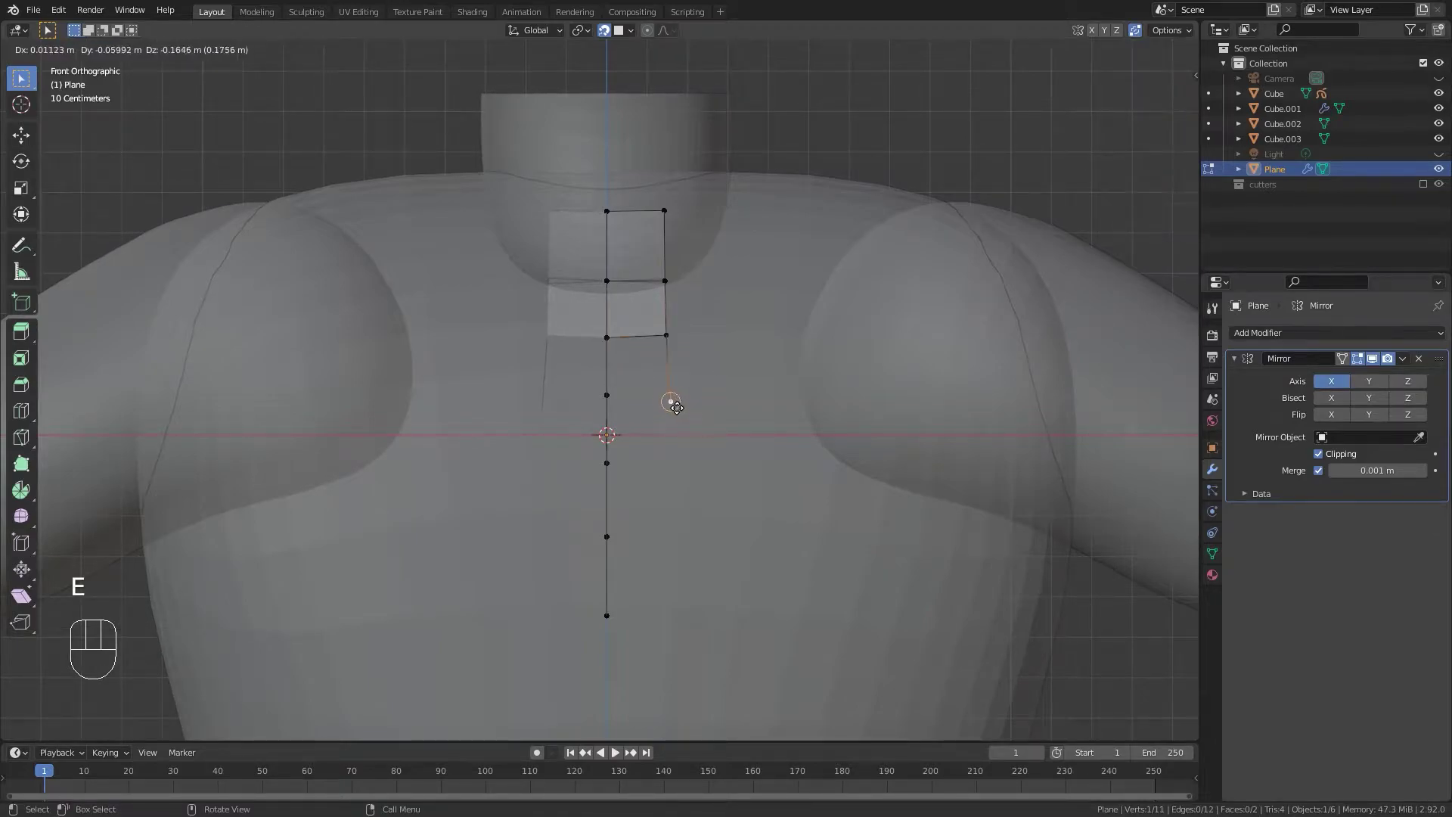
left_click(667, 399)
key("e")
left_click(668, 463)
key("e")
left_click(669, 534)
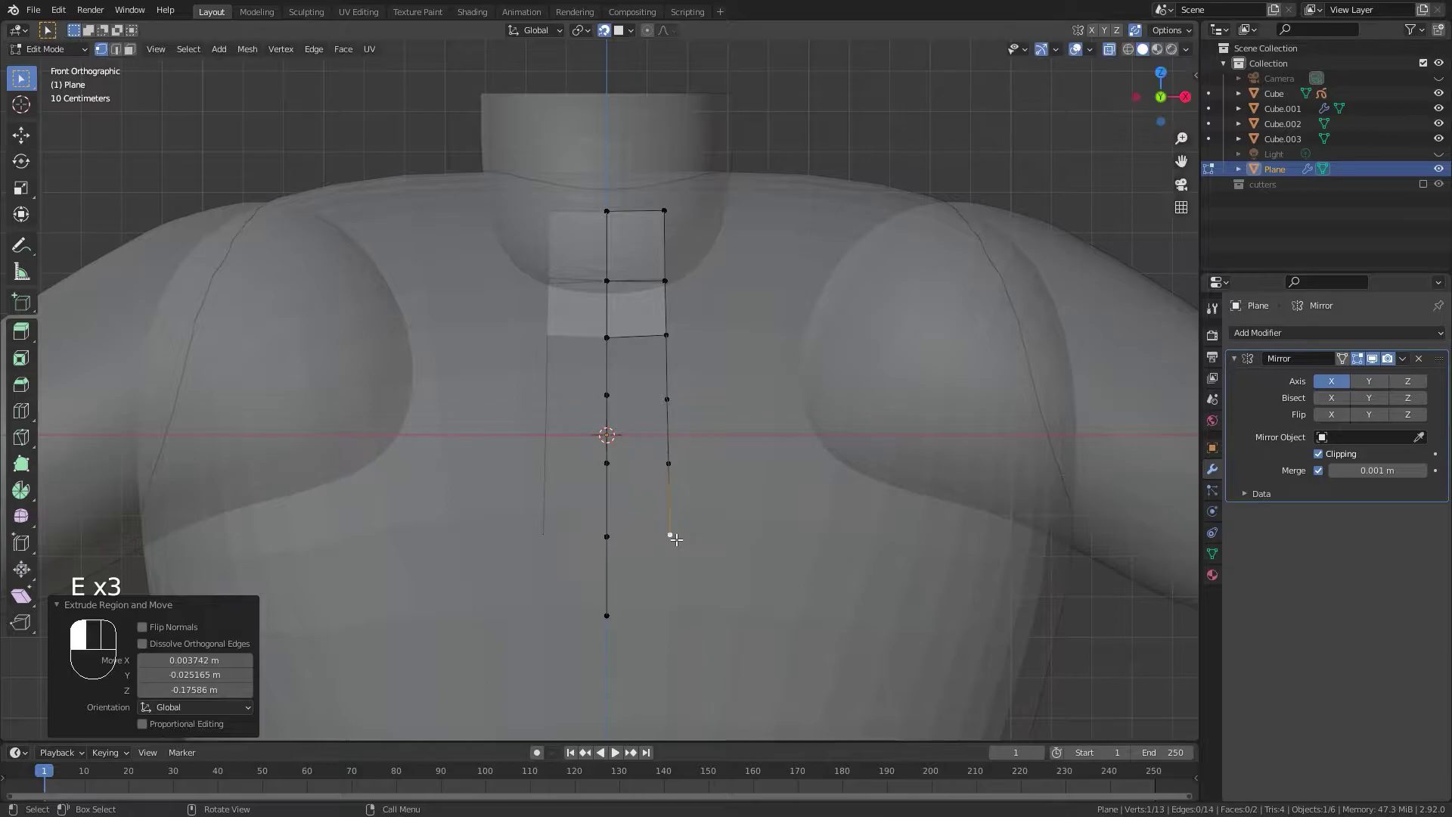
Fill three quads between the midline chain and the outer vertex column, working down the chest.
left_click(616, 338)
left_click(677, 399, "shift")
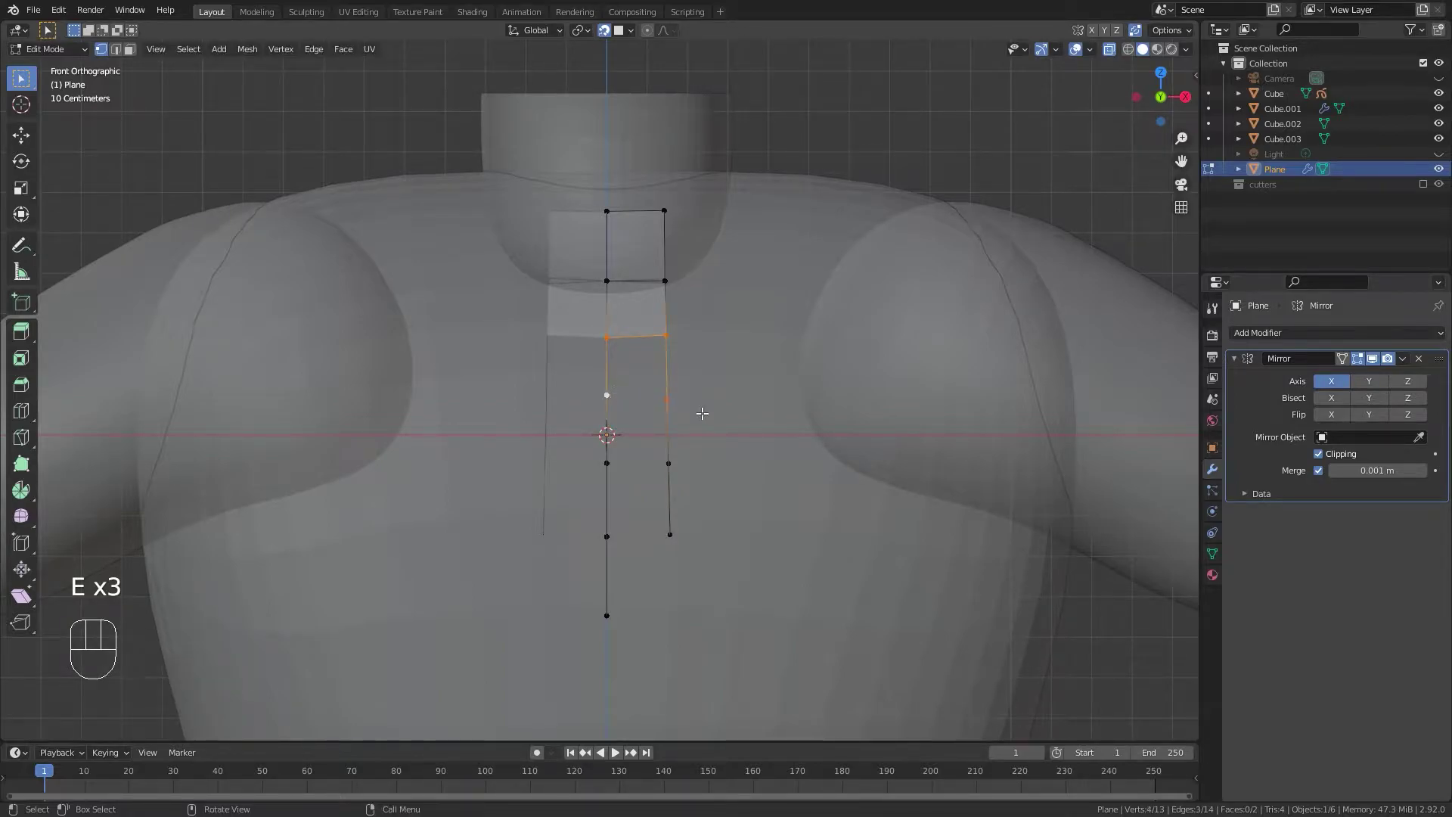
key("f")
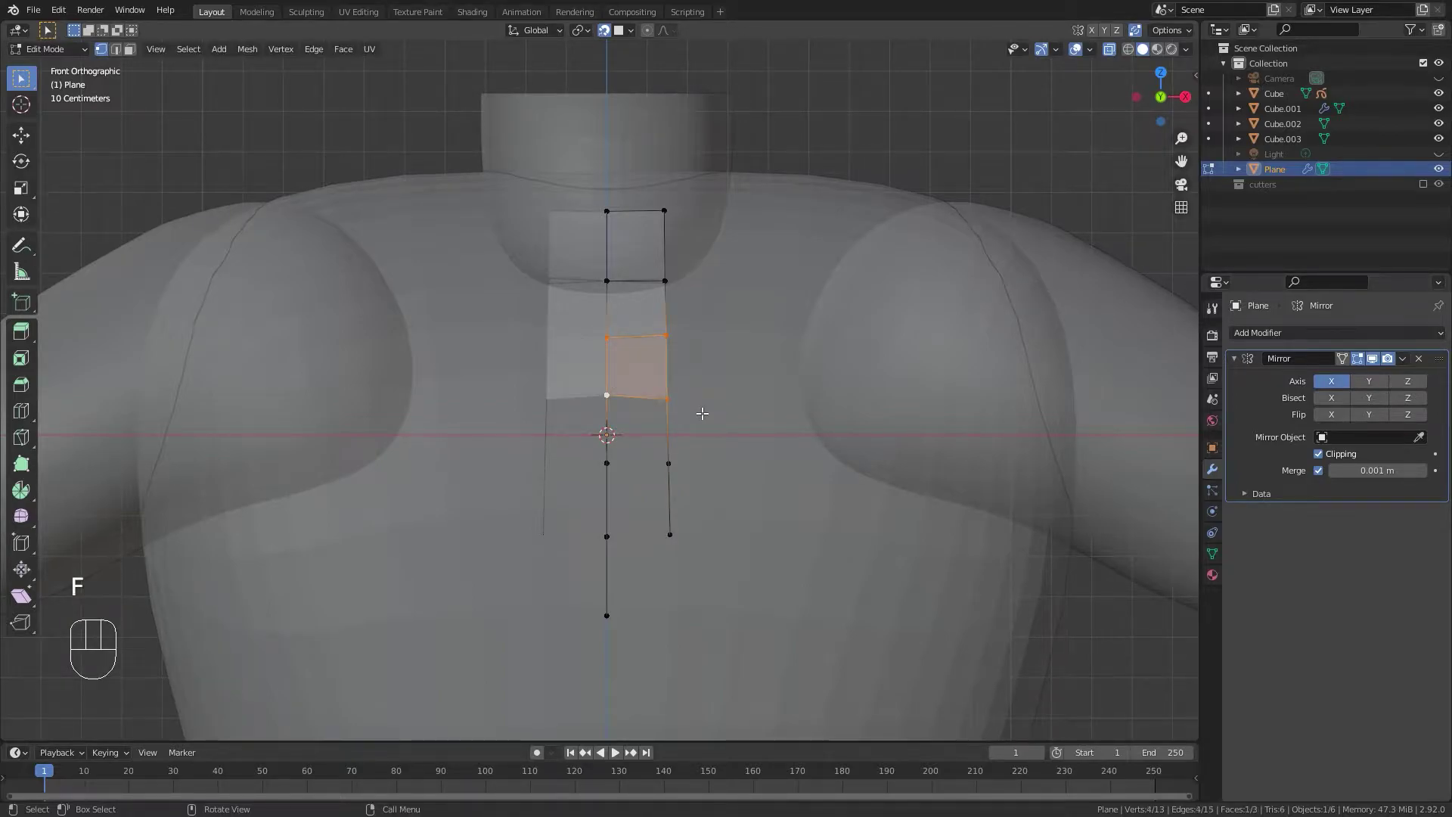
left_click(610, 399)
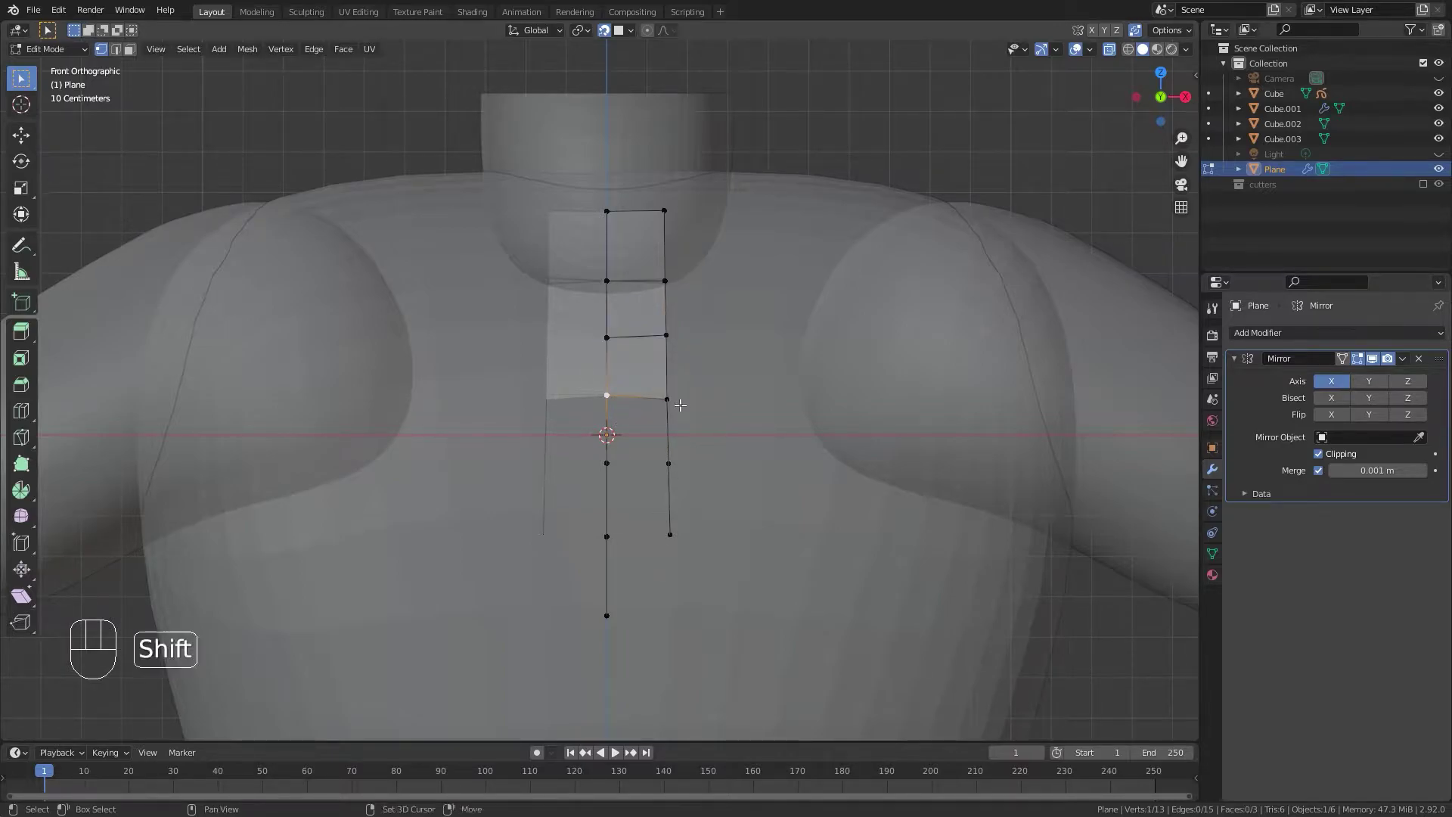
key("f")
key("f")
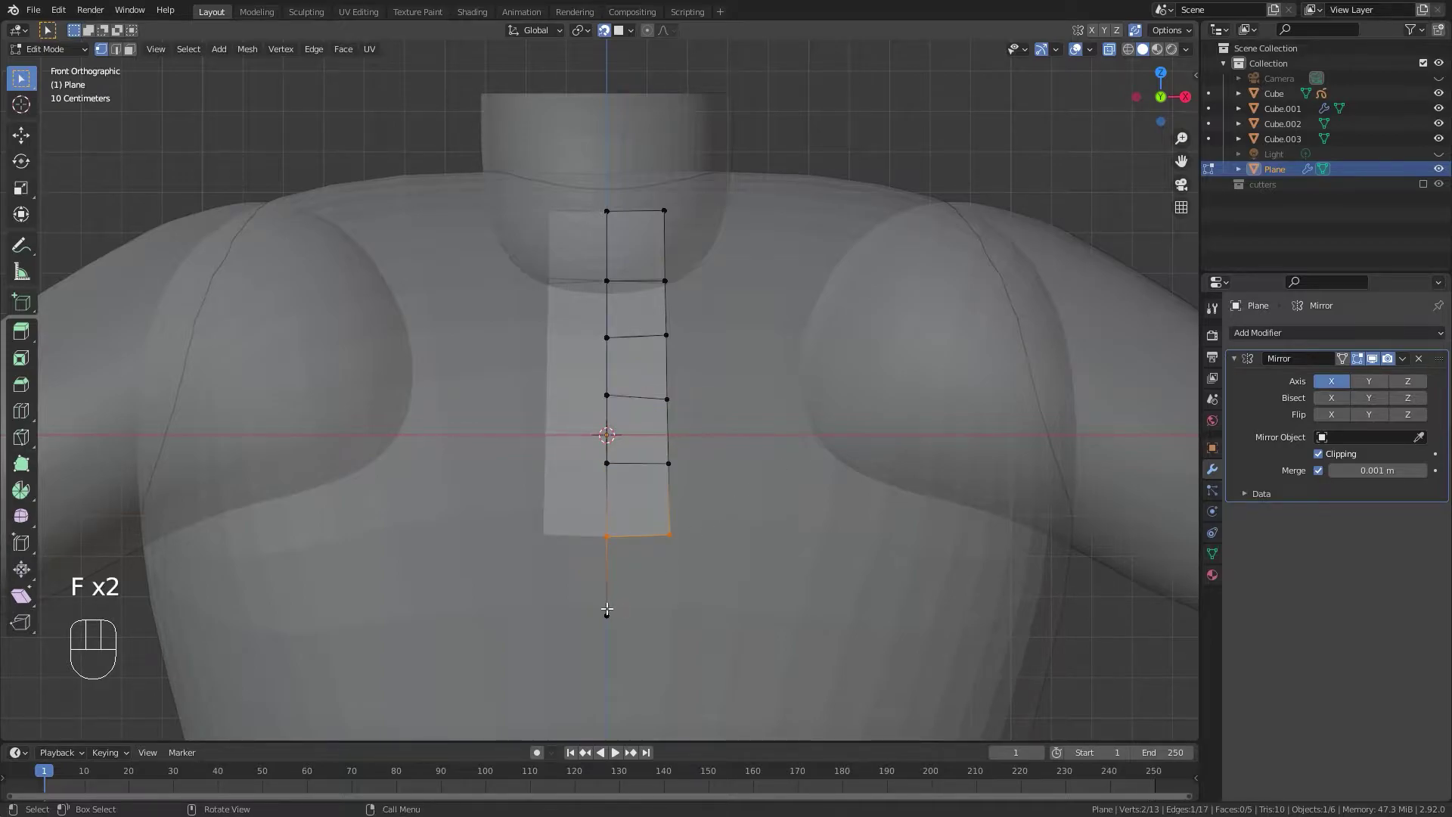
Fill the next quad at the lower end of the midline strip and adjust its new outer corner vertex.
key("f")
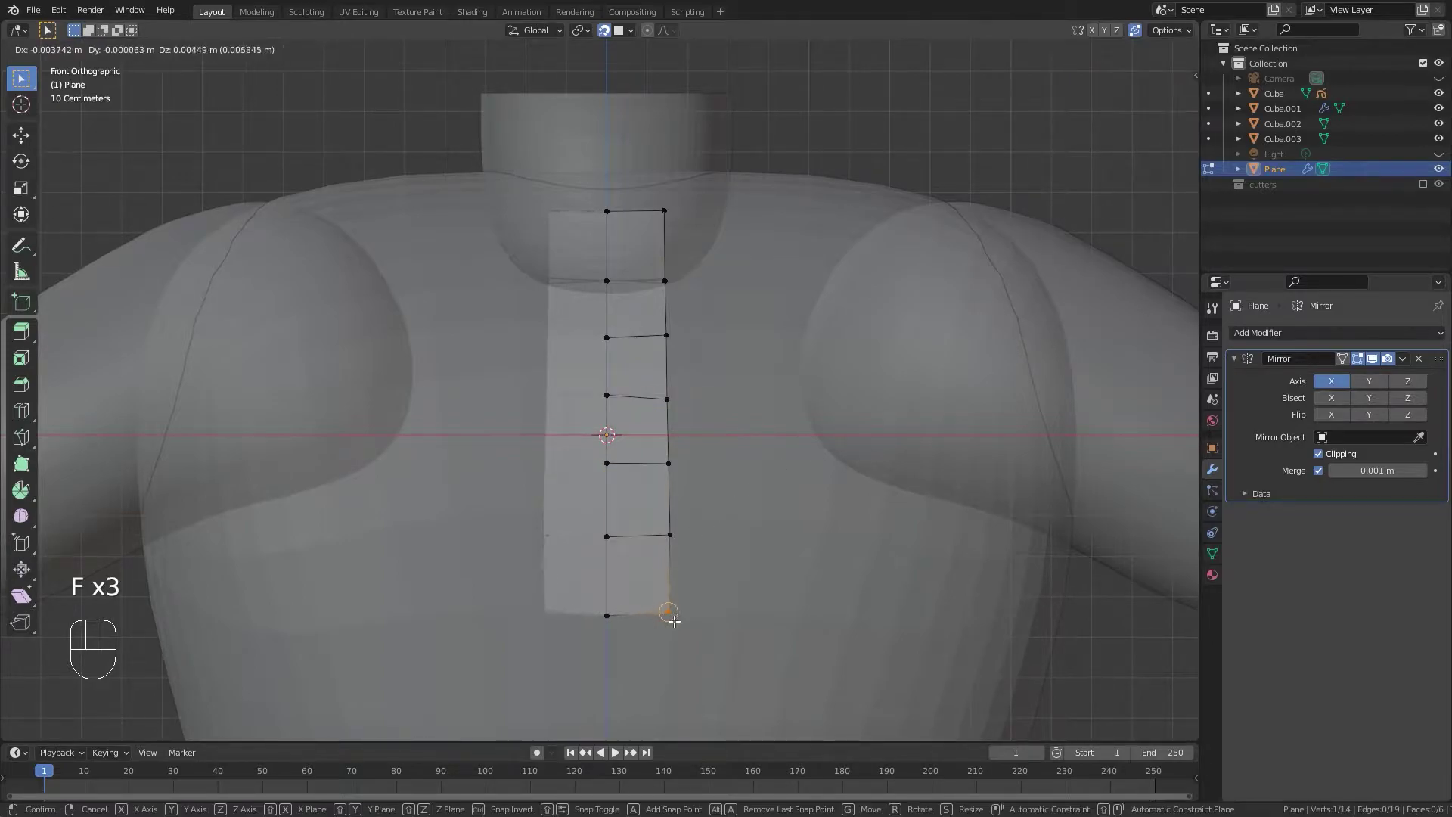
key("ctrl+z")
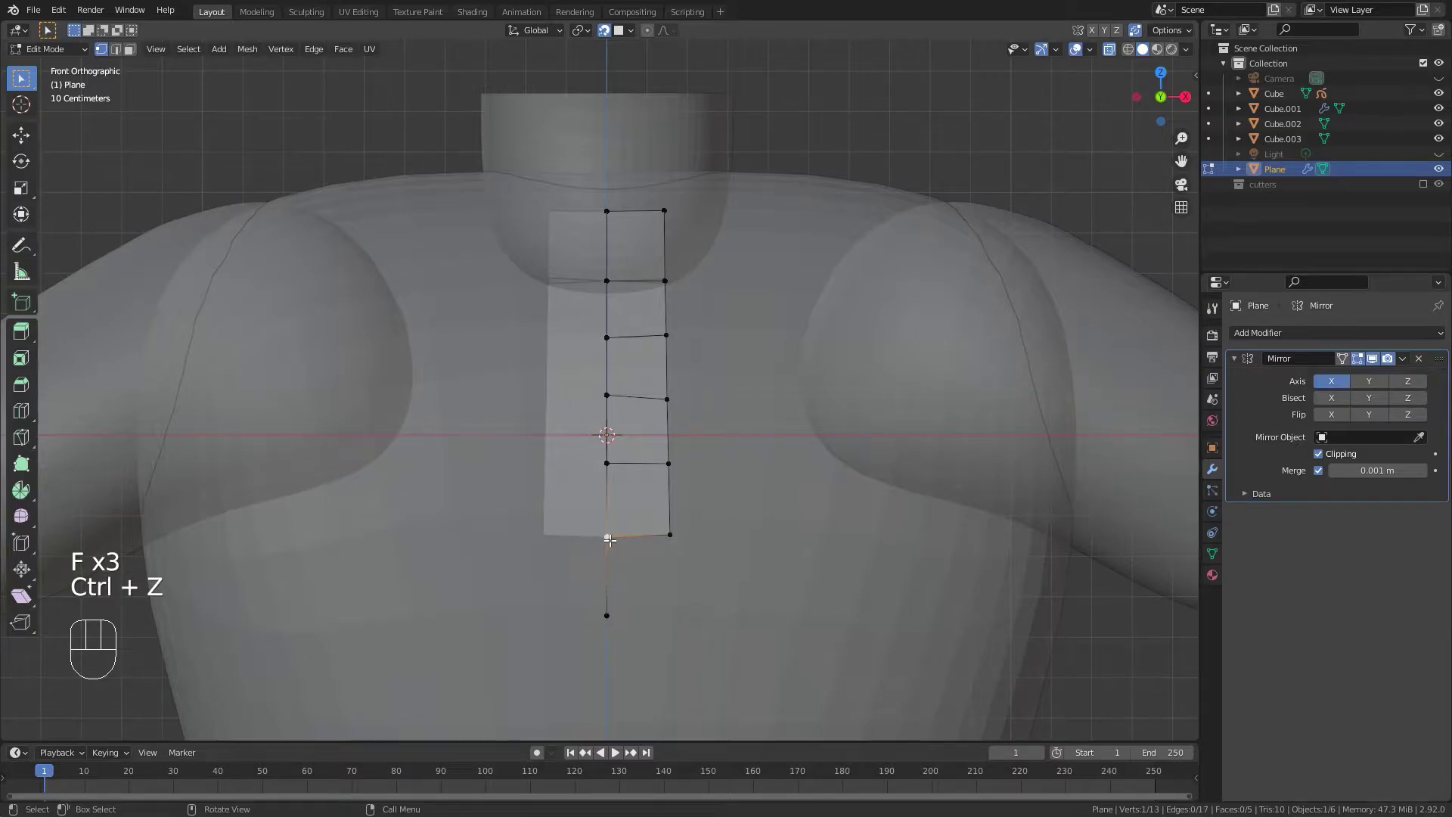
key("f")
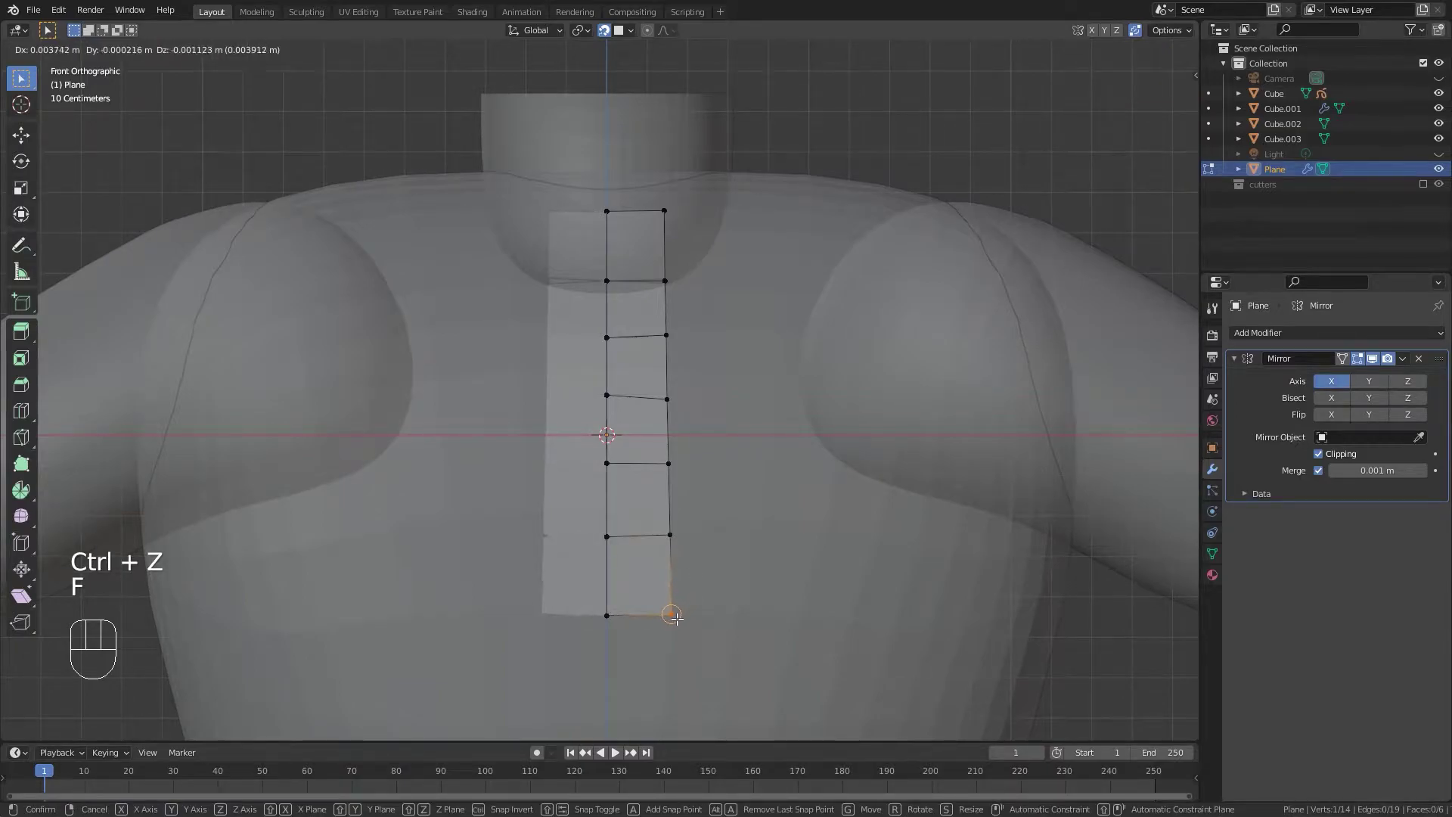
left_click(737, 643)
scroll(727, 624, "down", 4)
scroll(689, 581, "up", 5)
middle_click_drag(708, 581, 703, 484, "shift")
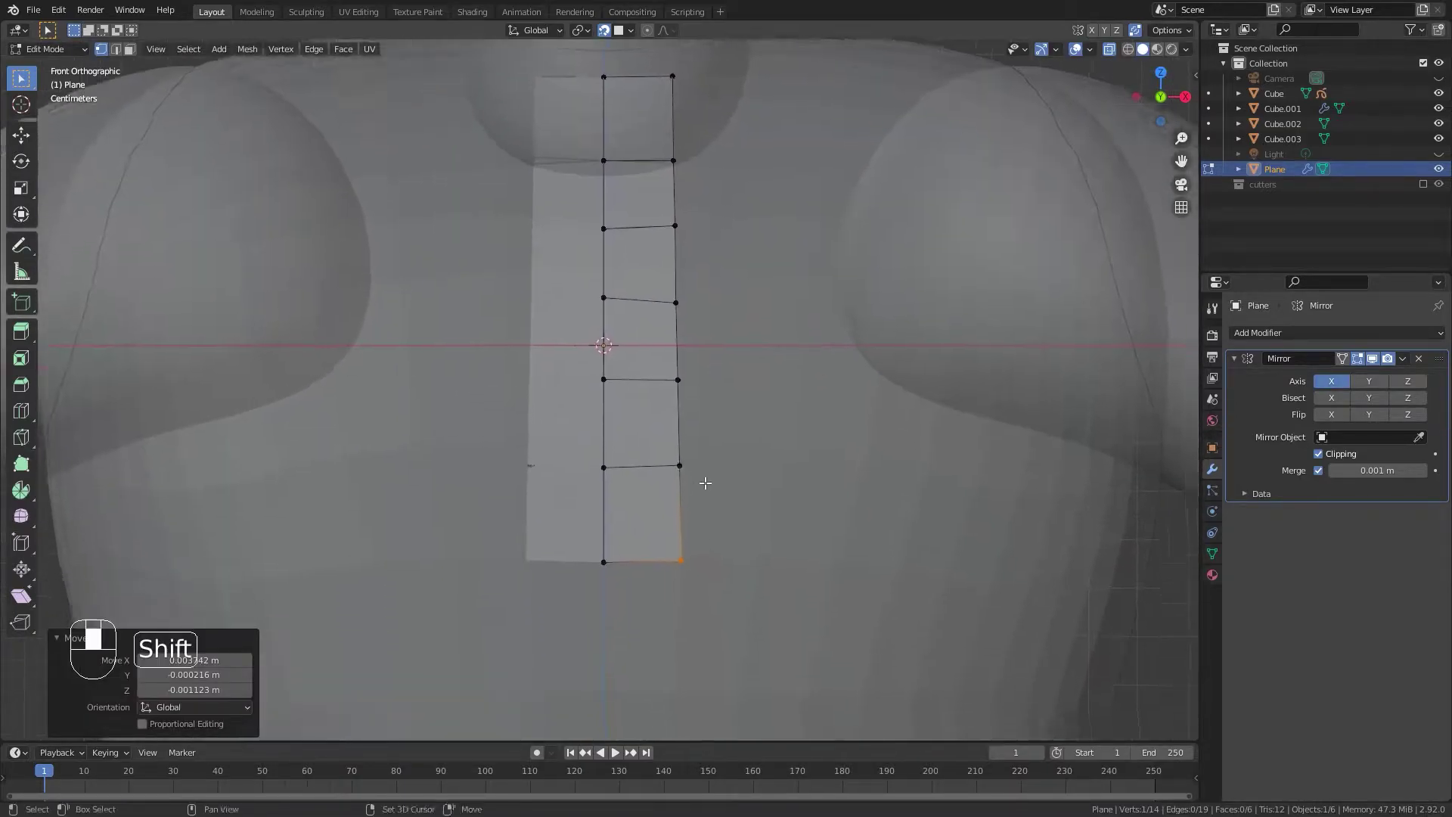
scroll(700, 492, "down", 3)
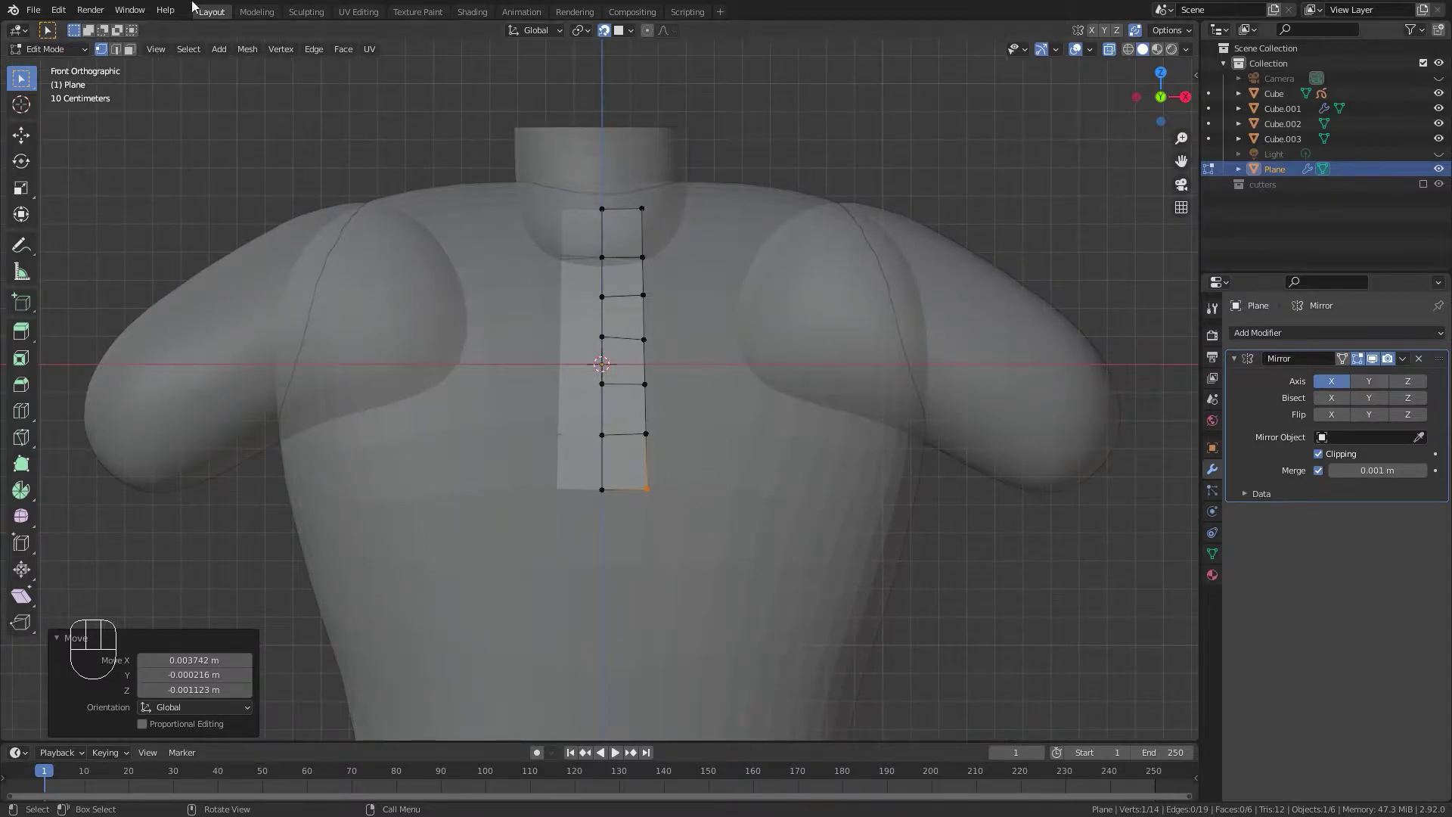
Disable the Mesh: F2 add-on in the add-on preferences and close them.
left_click(90, 10)
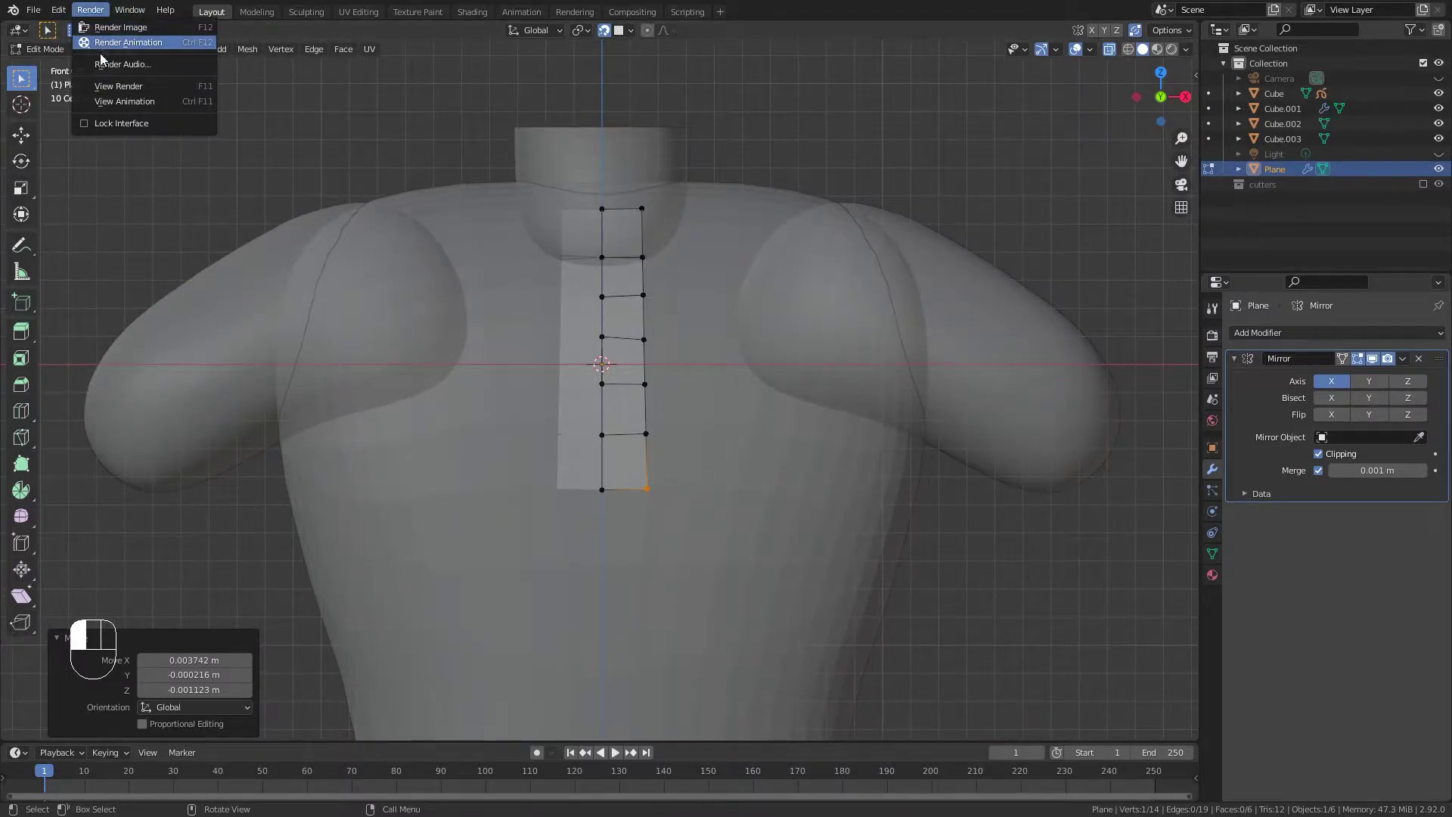
left_click(58, 10)
left_click(96, 226)
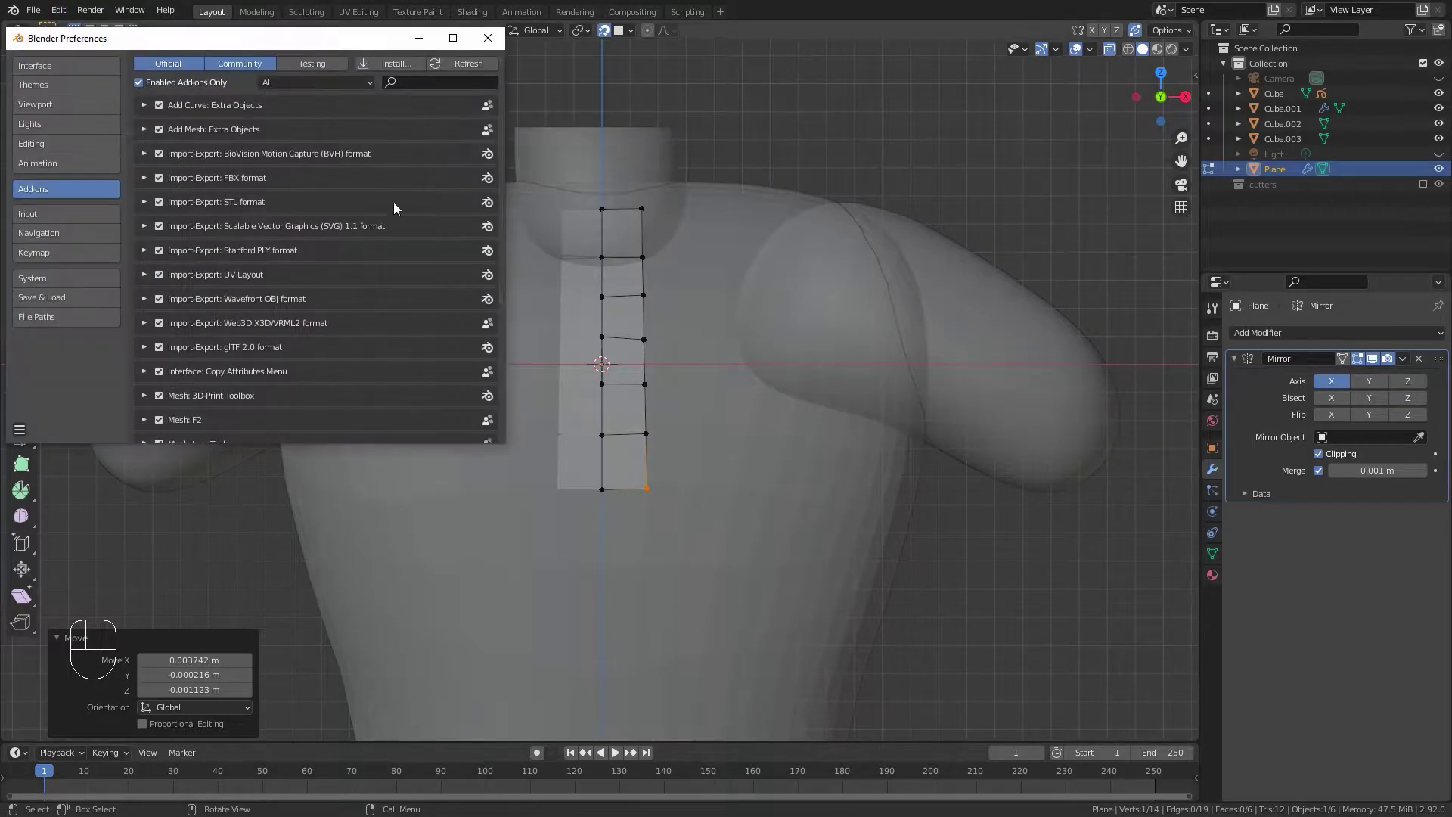
left_click(159, 421)
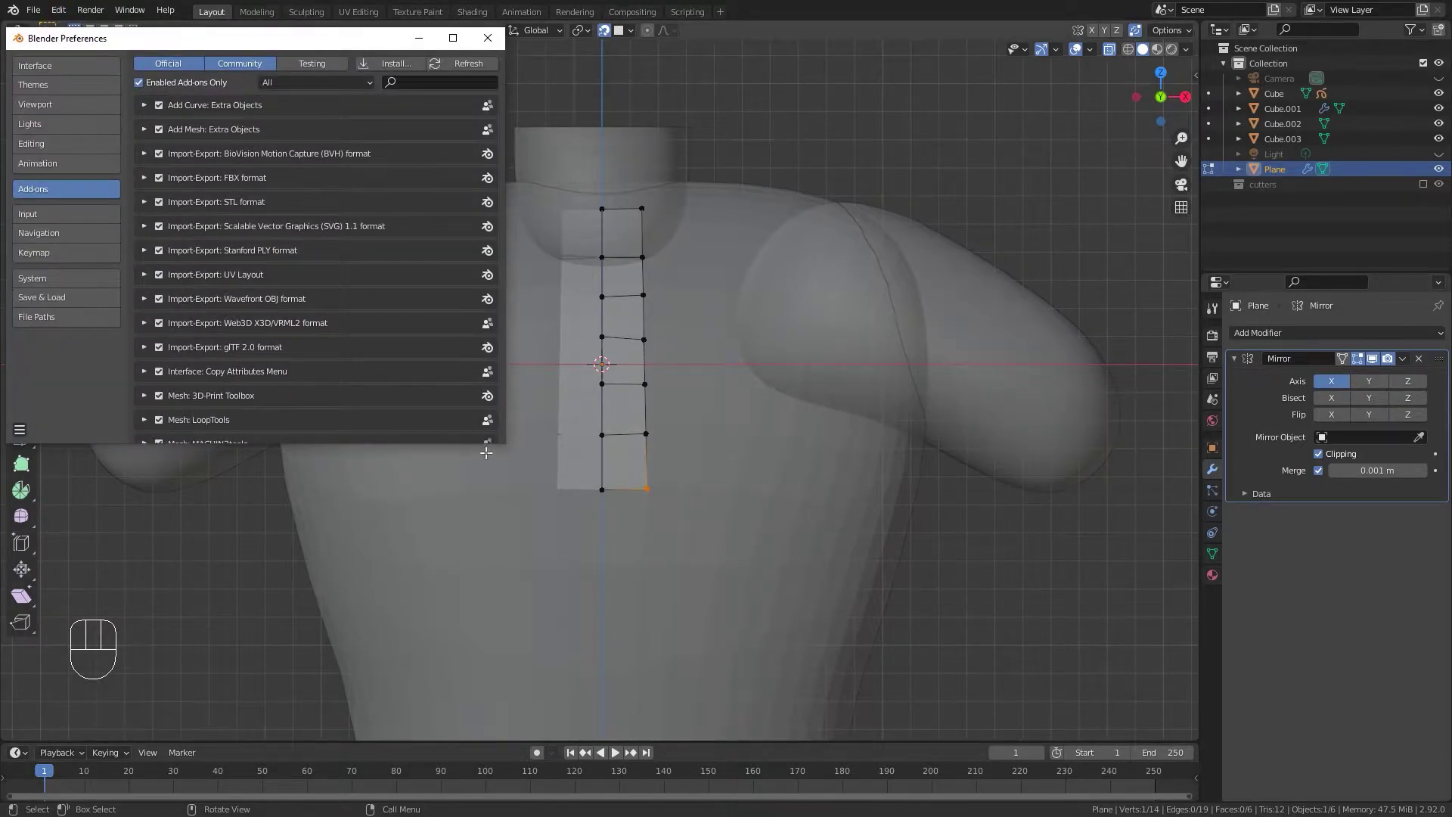
left_click(487, 38)
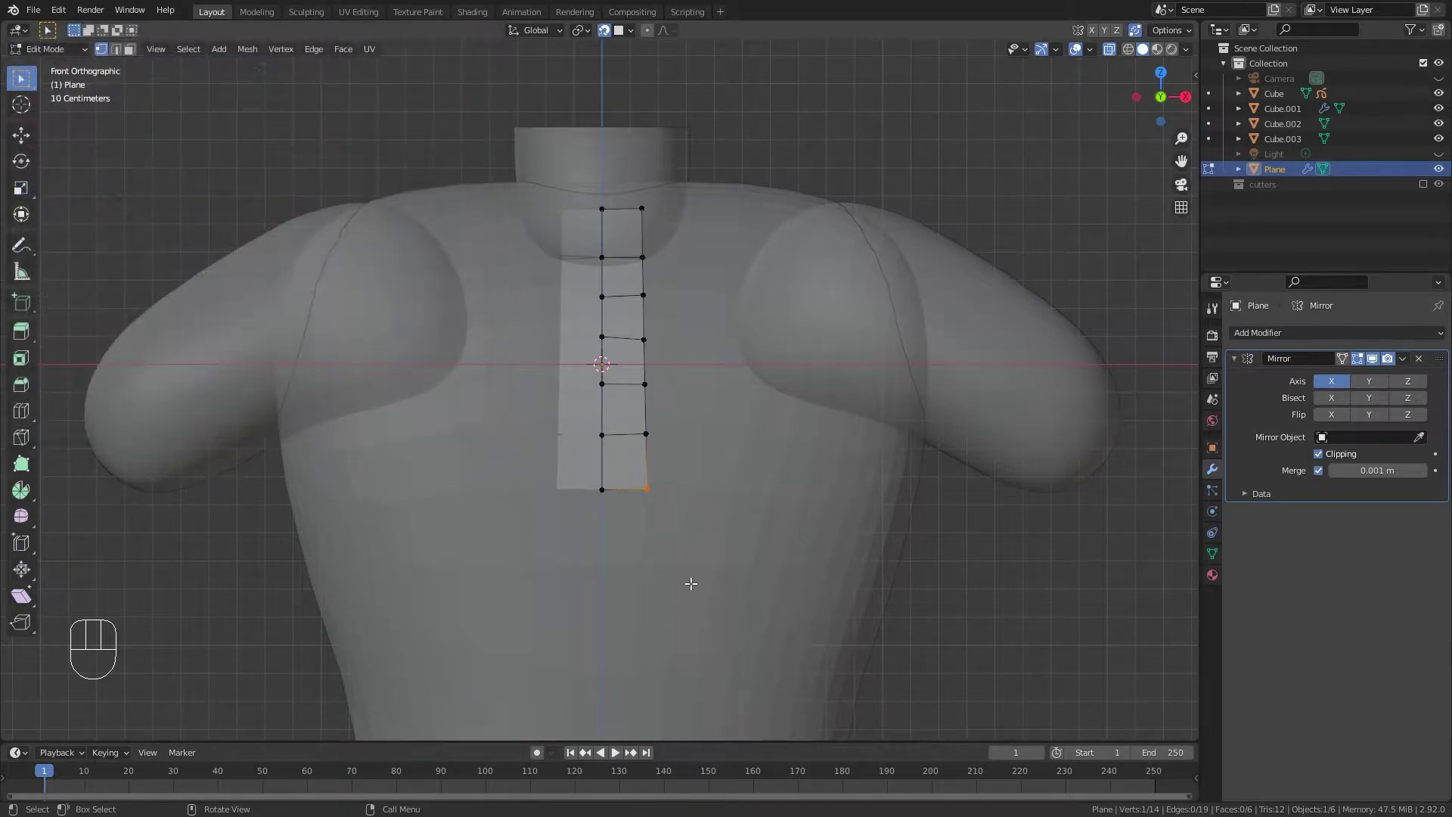
Extrude the strip's lowest midline vertex twice further down the torso.
left_click(602, 490)
key("e")
left_click(601, 552)
key("e")
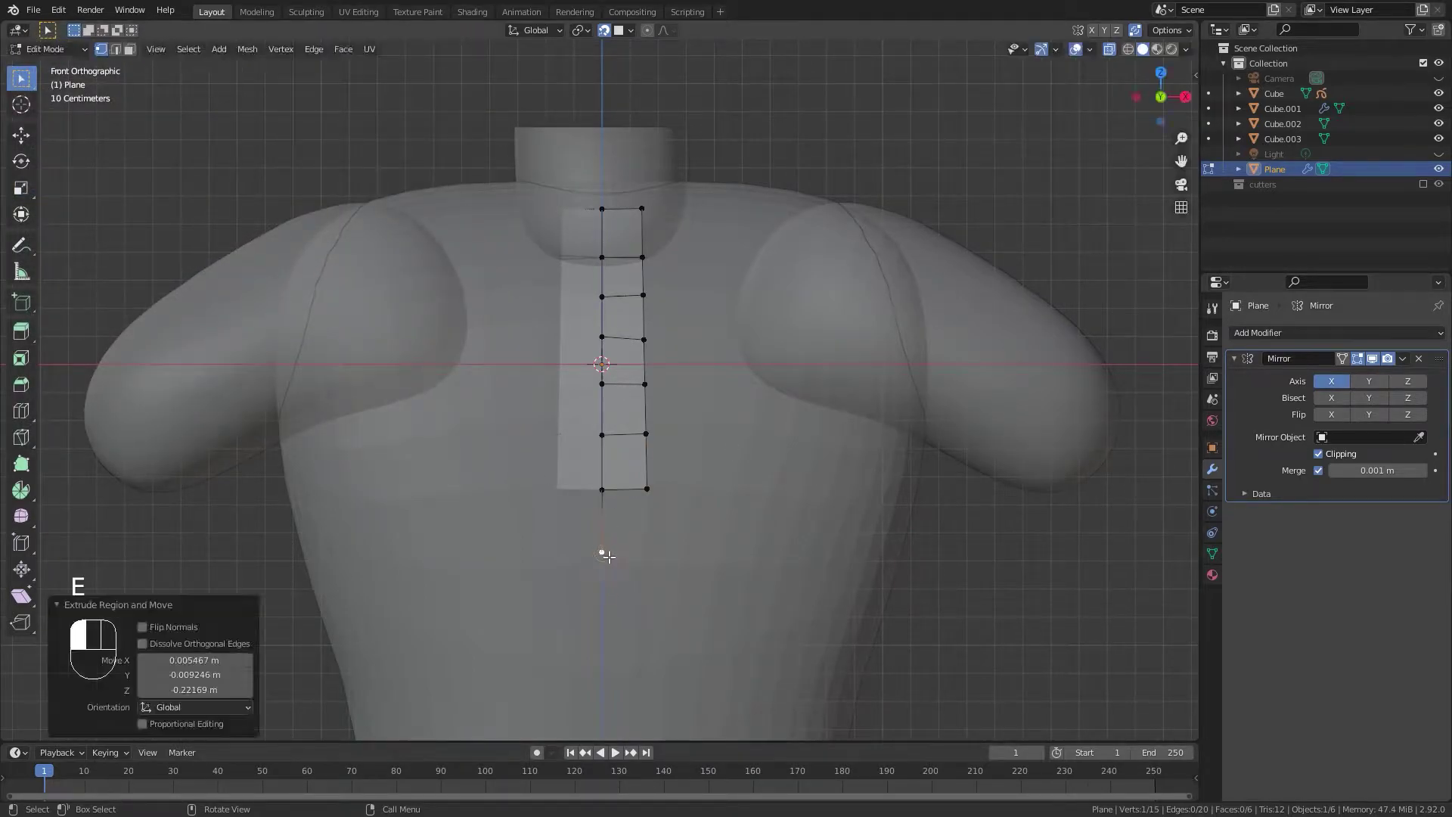
left_click(601, 615)
Try to fill a quad from the single midline vertex at the strip's lower corner.
left_click(609, 502)
key("f")
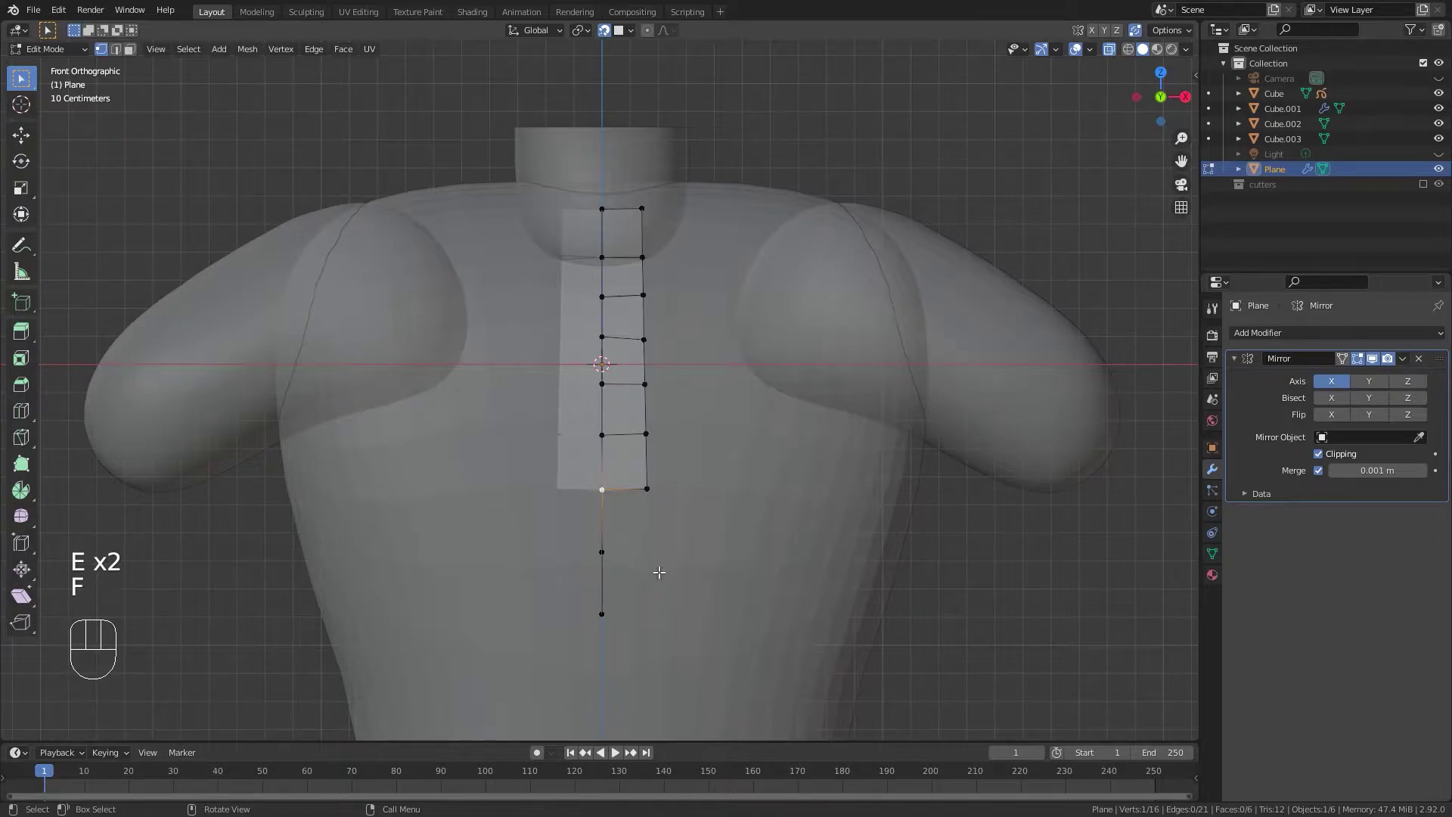
scroll(635, 519, "up", 2)
middle_click_drag(675, 584, 635, 457, "shift")
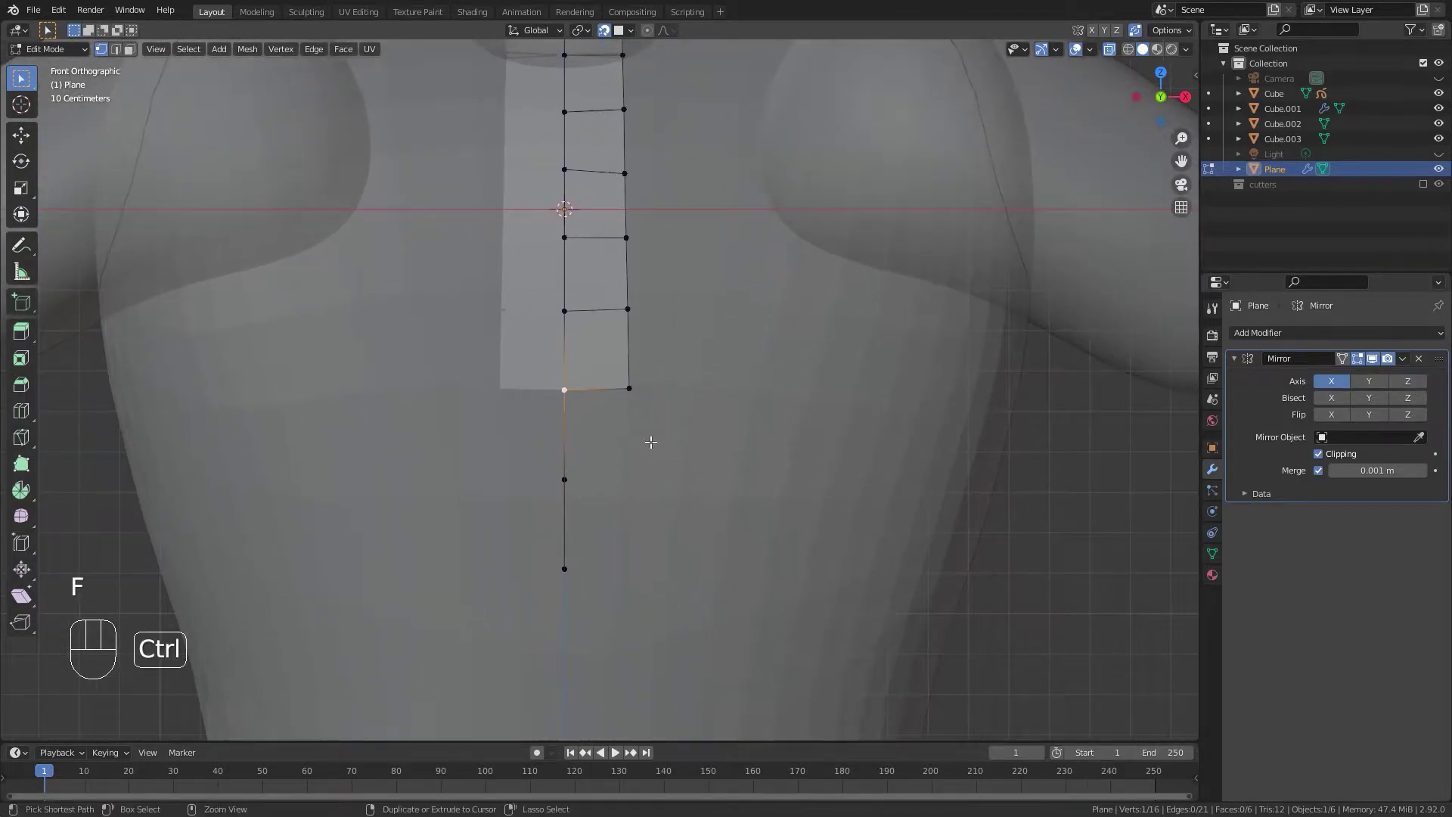
key("ctrl+z")
key("f")
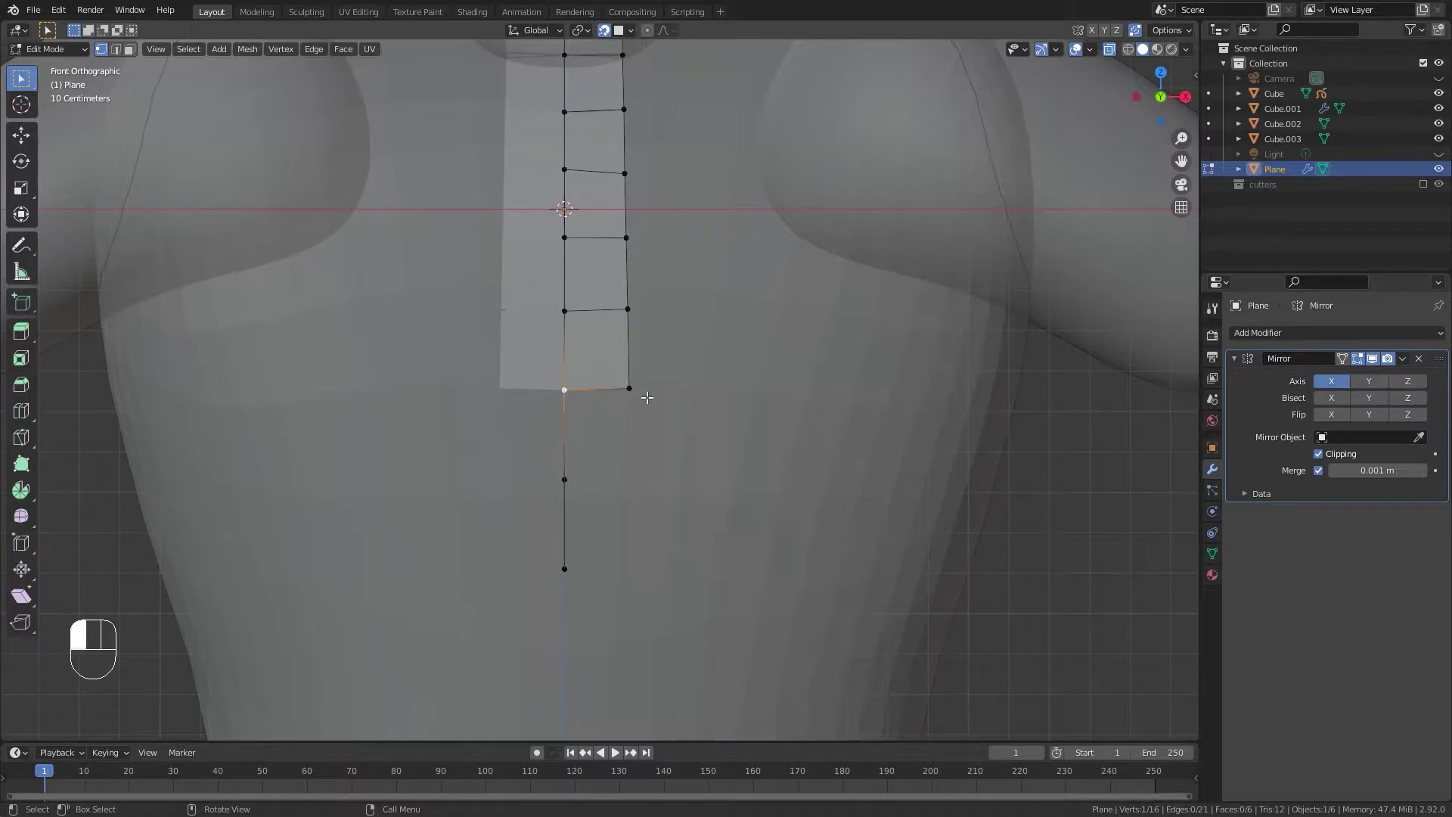
Extrude the strip's lower outer vertex downward and try filling the gap to the midline chain without the add-on.
key("e")
left_click(628, 482)
key("f")
scroll(711, 408, "down", 4)
middle_click_drag(657, 415, 554, 461)
key("ctrl+z")
scroll(533, 468, "up", 4)
key("ctrl+z")
key("ctrl+z")
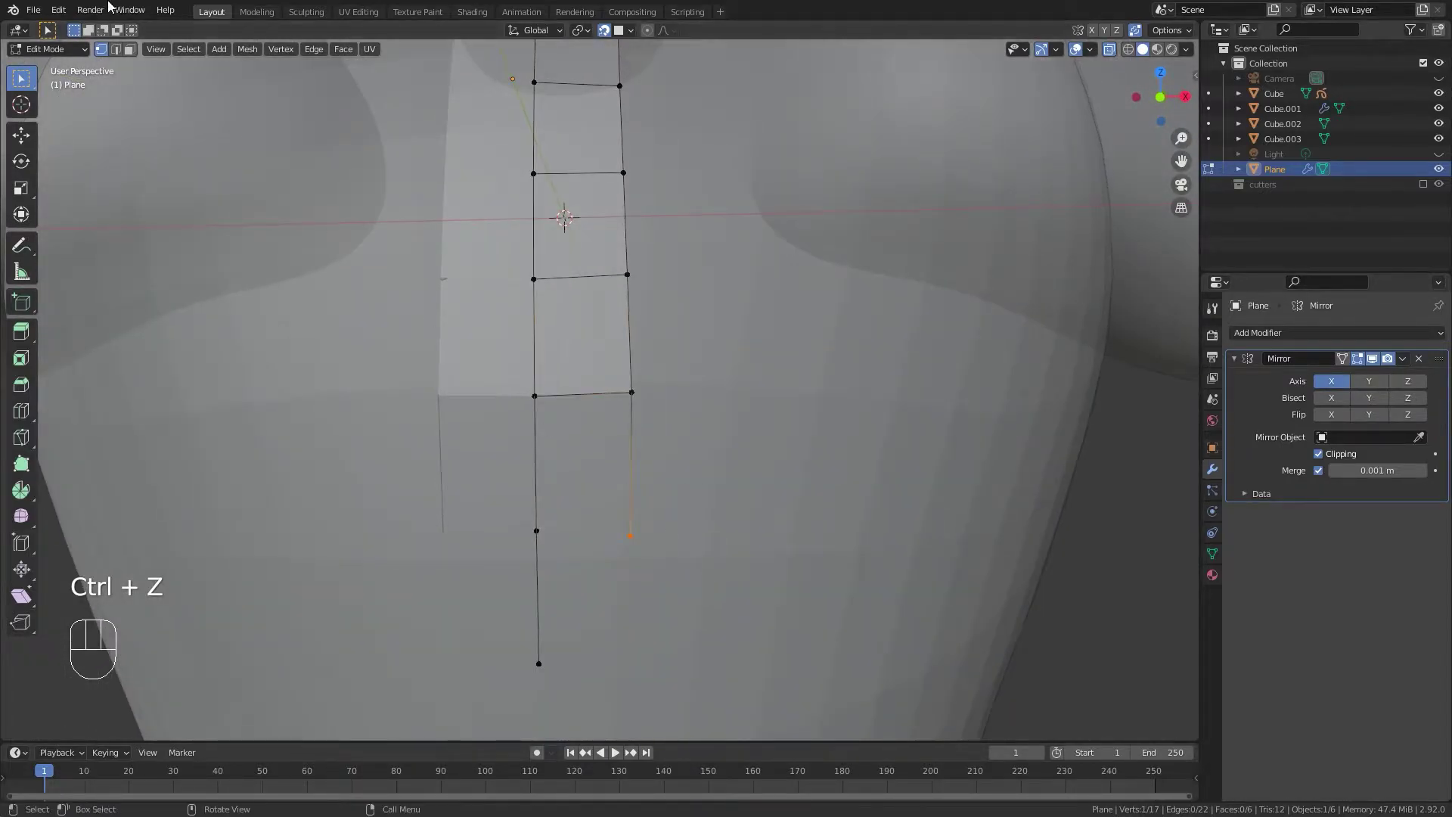
List all add-ons instead of only enabled ones, find F2 and enable Mesh: F2.
left_click(59, 9)
left_click(100, 229)
left_click(435, 91)
left_click(138, 90)
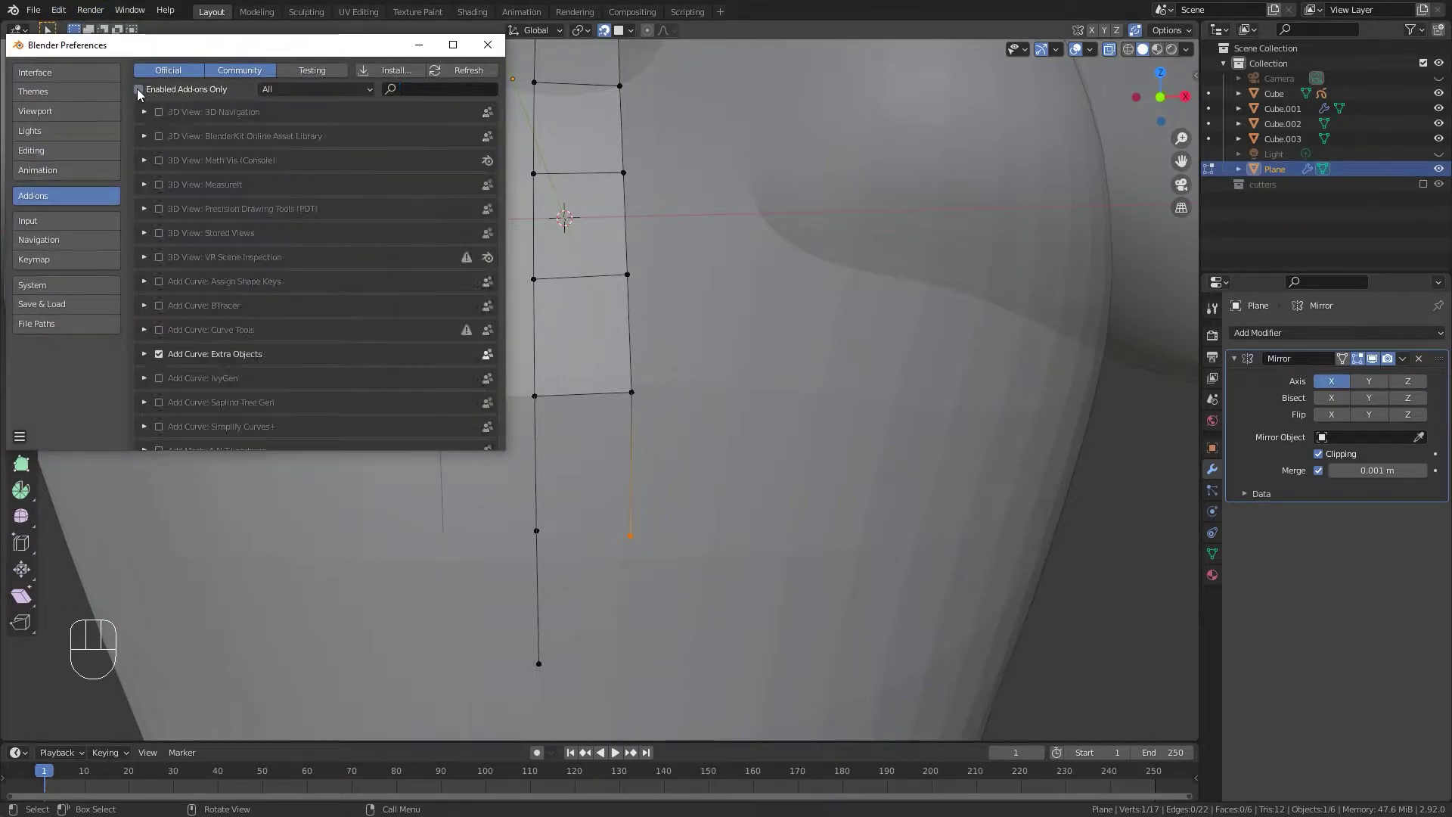
left_click(401, 91)
type("f2")
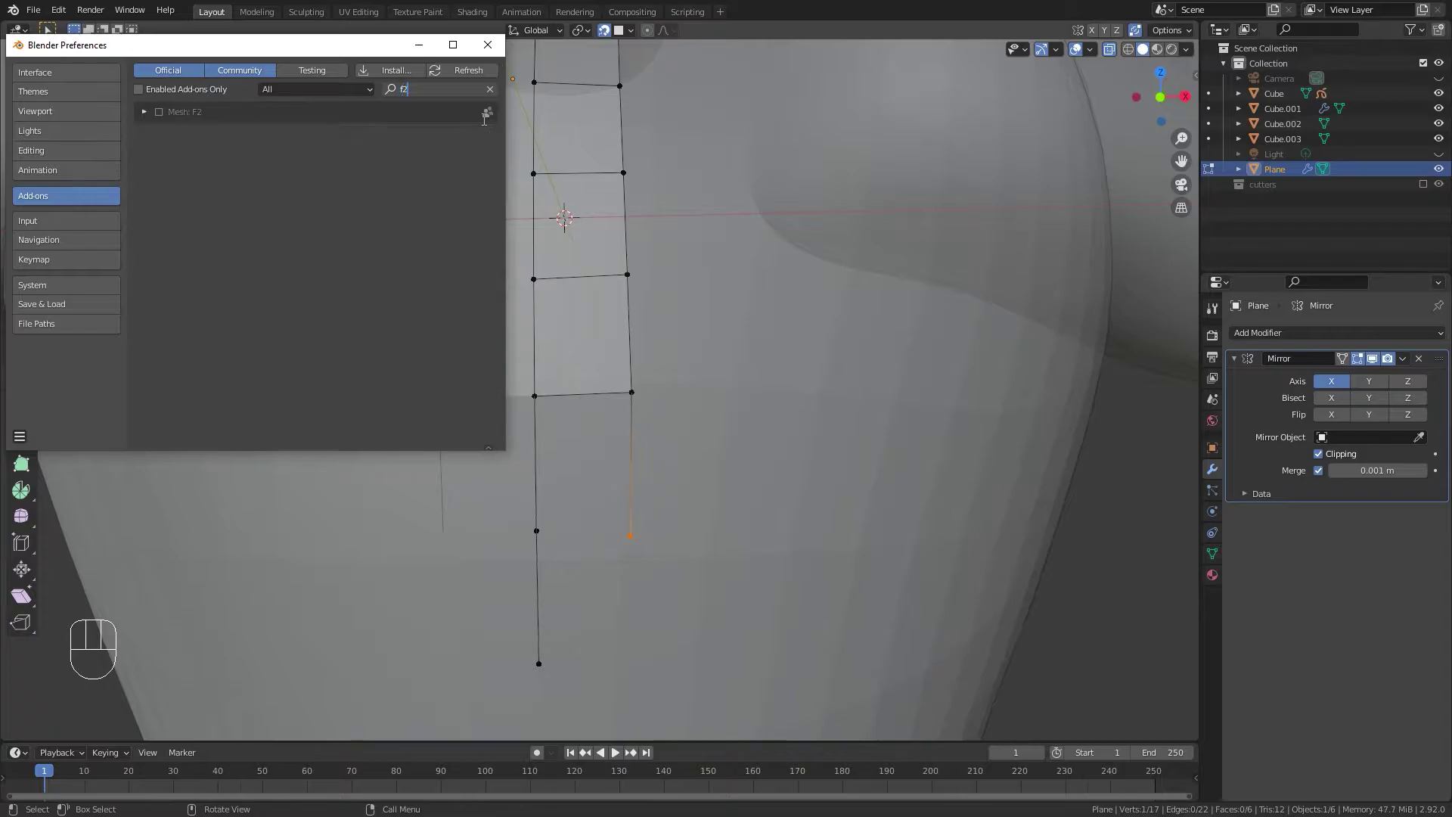
left_click(161, 114)
left_click(159, 113)
left_click(488, 45)
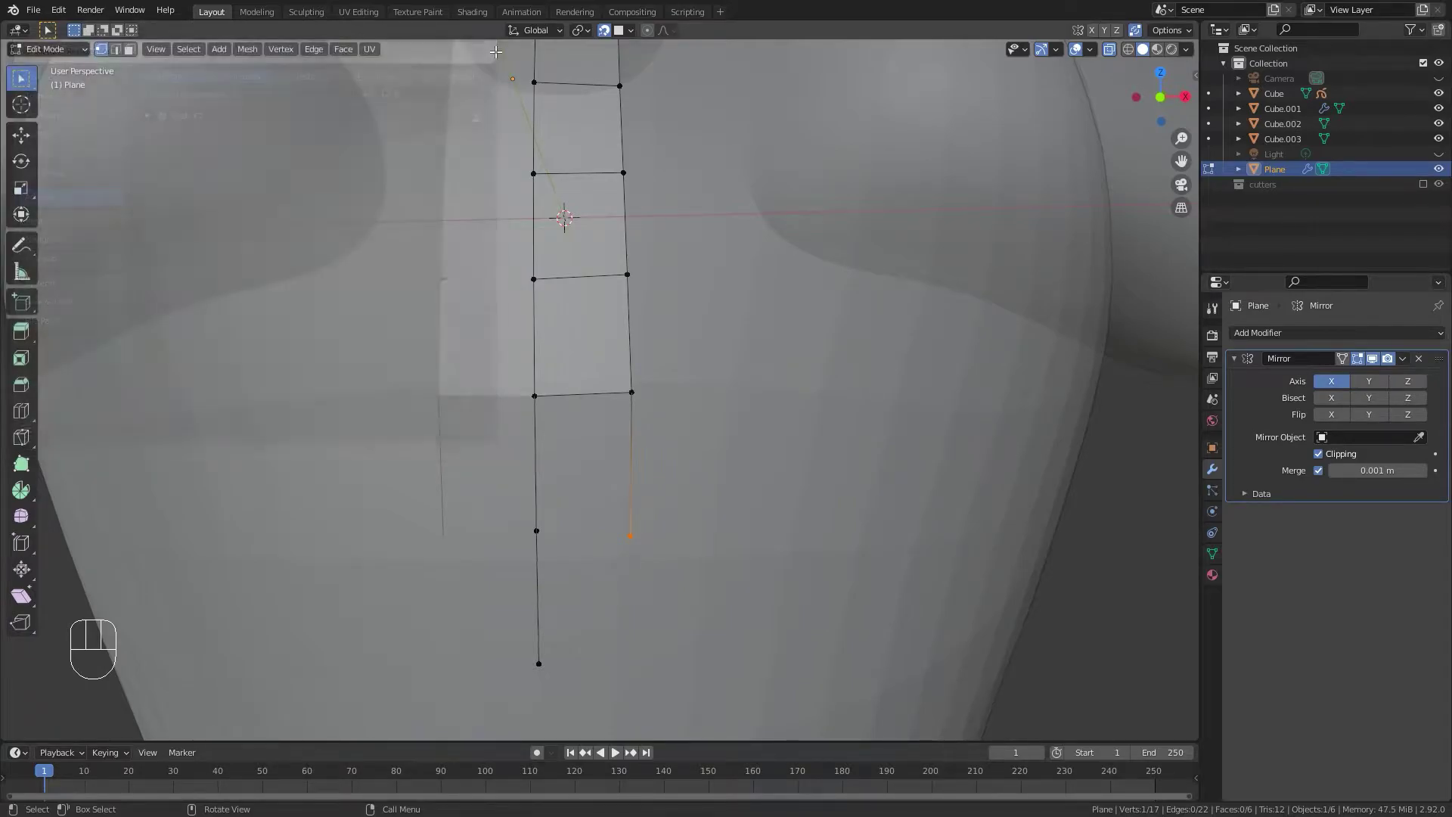
Delete the loose outer vertex extruded below the quad strip.
scroll(607, 416, "down", 5)
key("x")
key("Escape")
key("x")
left_click(615, 443)
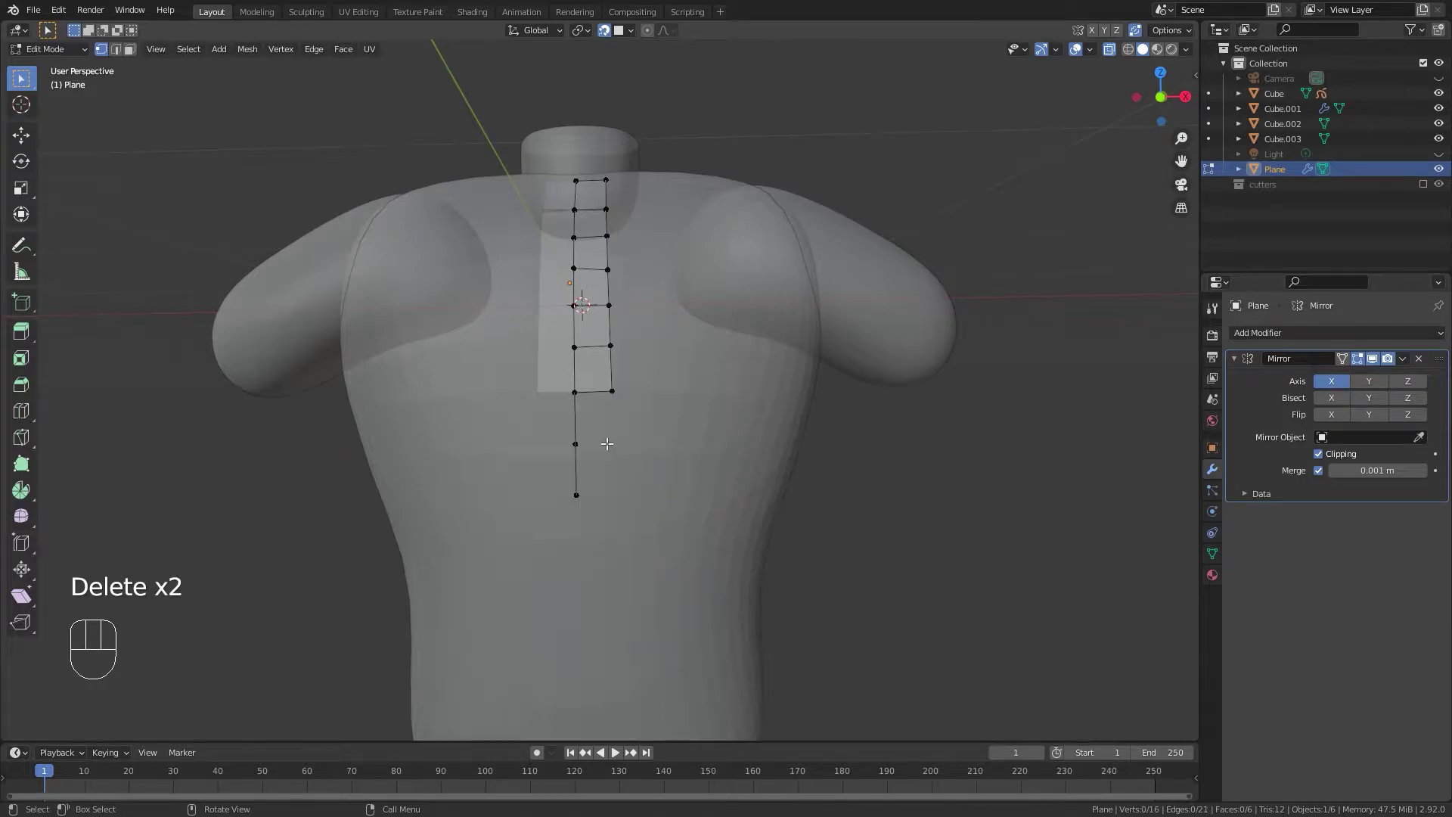
Fill a quad from the strip's lower midline corner and position its new outer vertex on the torso.
scroll(566, 405, "up", 3)
key("f")
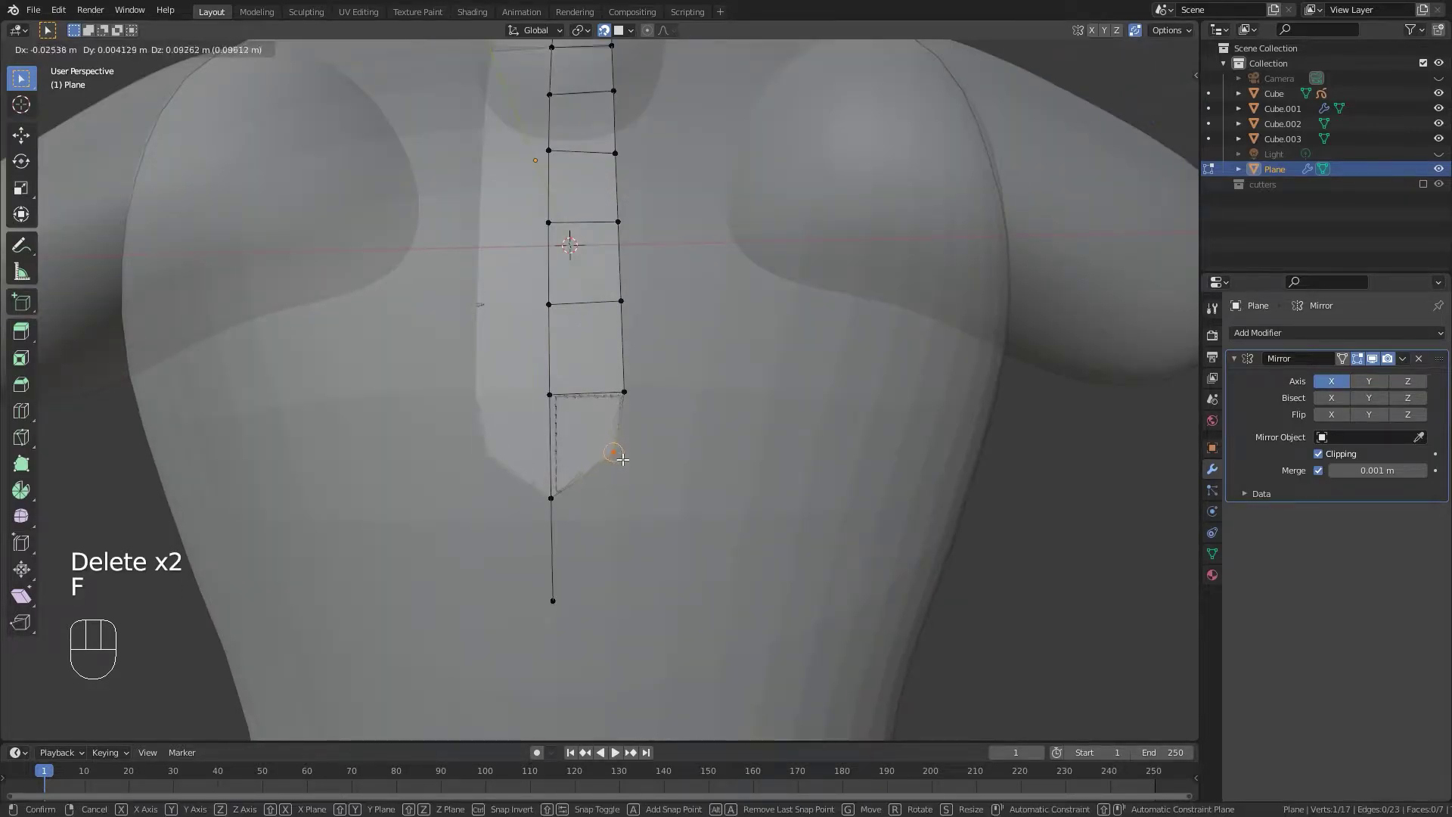
left_click(631, 490)
scroll(626, 461, "down", 3)
middle_click_drag(616, 435, 742, 548)
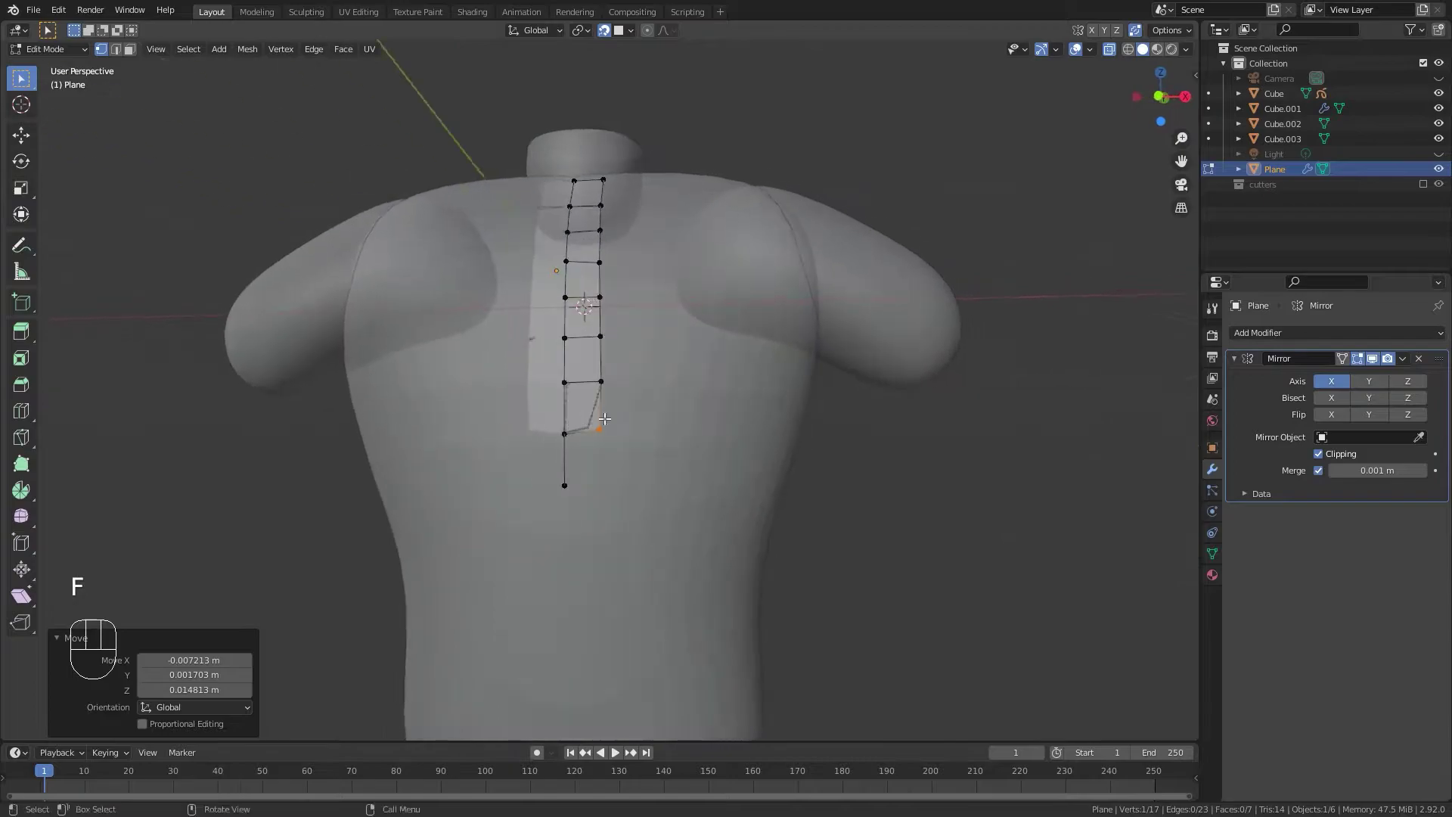
Undo the last vertex adjustment and delete the three vertices below the six-quad strip.
key("ctrl+z")
key("Delete")
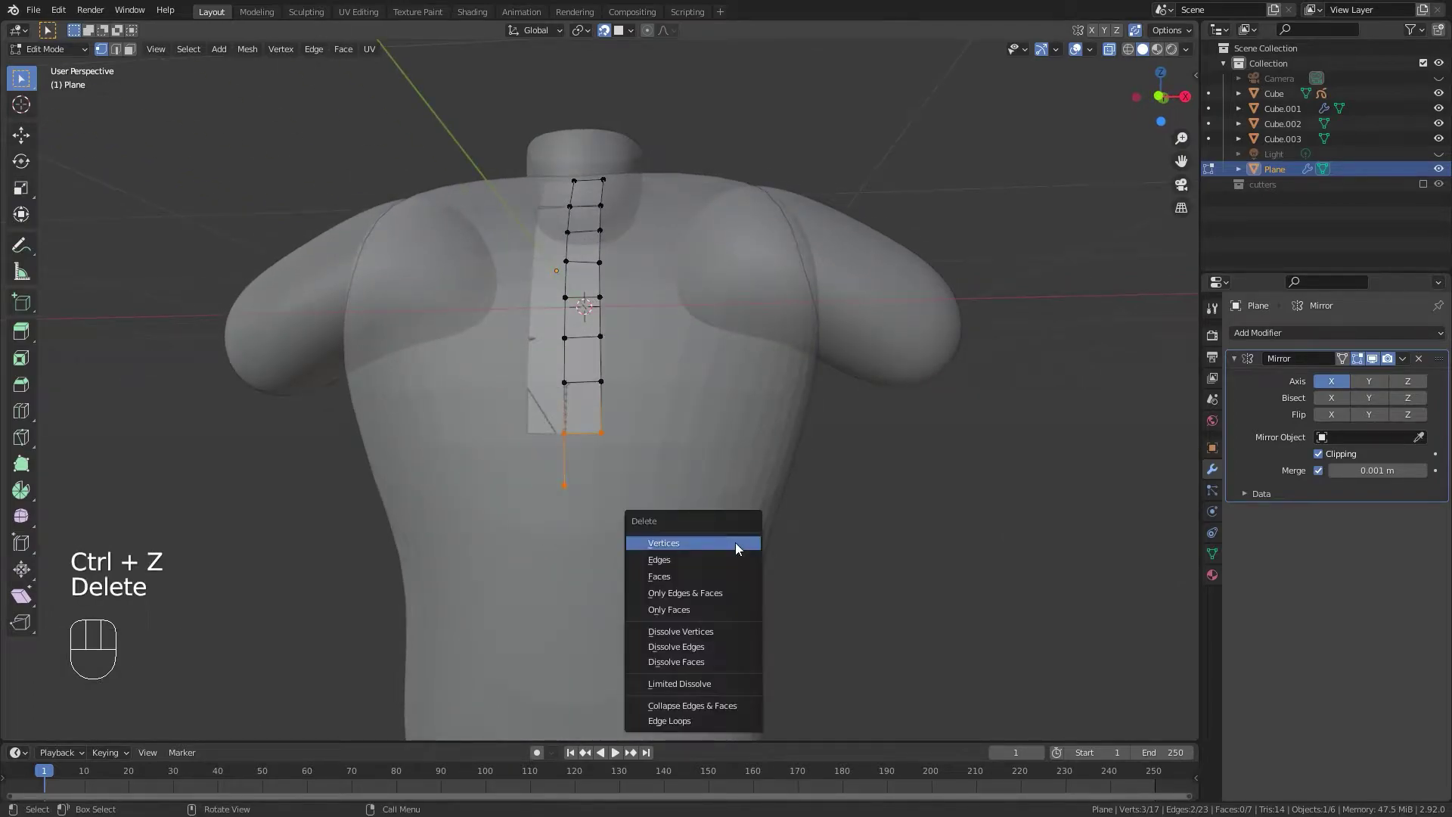
left_click(731, 545)
In front view, annotate a flow line from the strip's upper end across the shoulder down to the armpit, redrawing failed strokes.
scroll(643, 492, "up", 1)
middle_click_drag(563, 404, 578, 480)
scroll(665, 378, "down", 3)
scroll(693, 443, "up", 2)
middle_click_drag(684, 340, 764, 454, "shift")
scroll(777, 487, "down", 2)
key("KP_1")
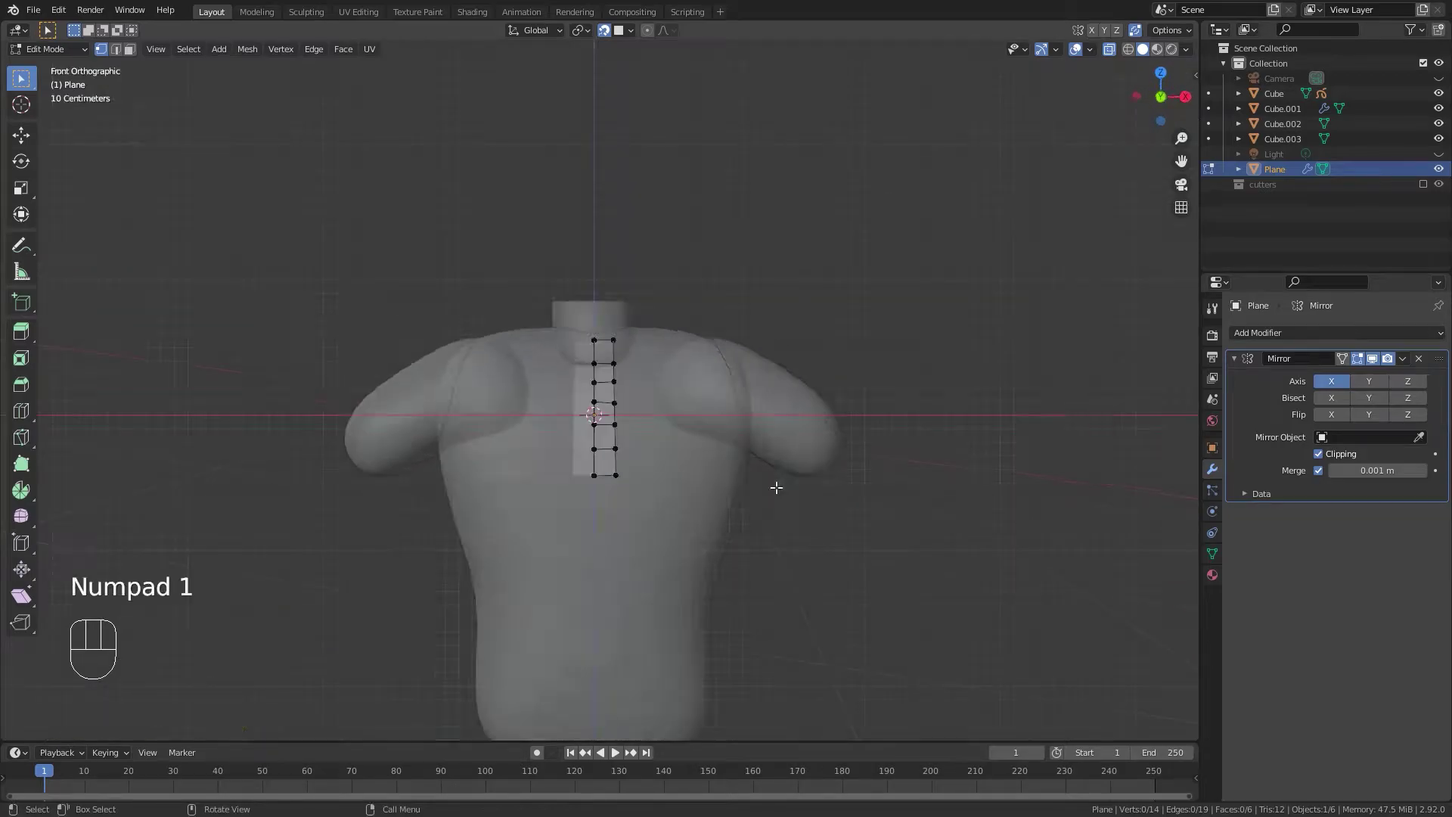
left_click(22, 246)
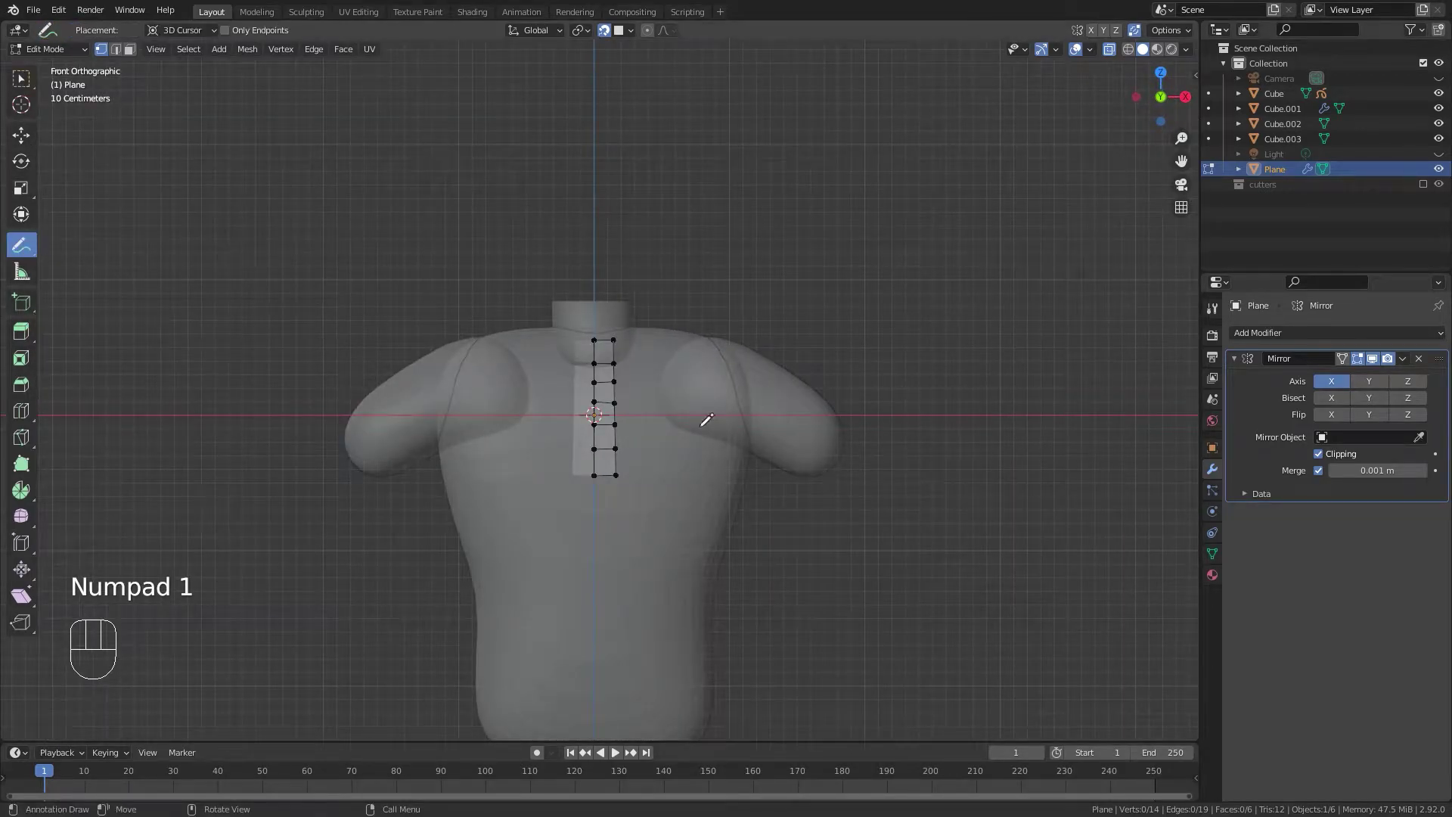
left_click_drag(611, 341, 605, 346)
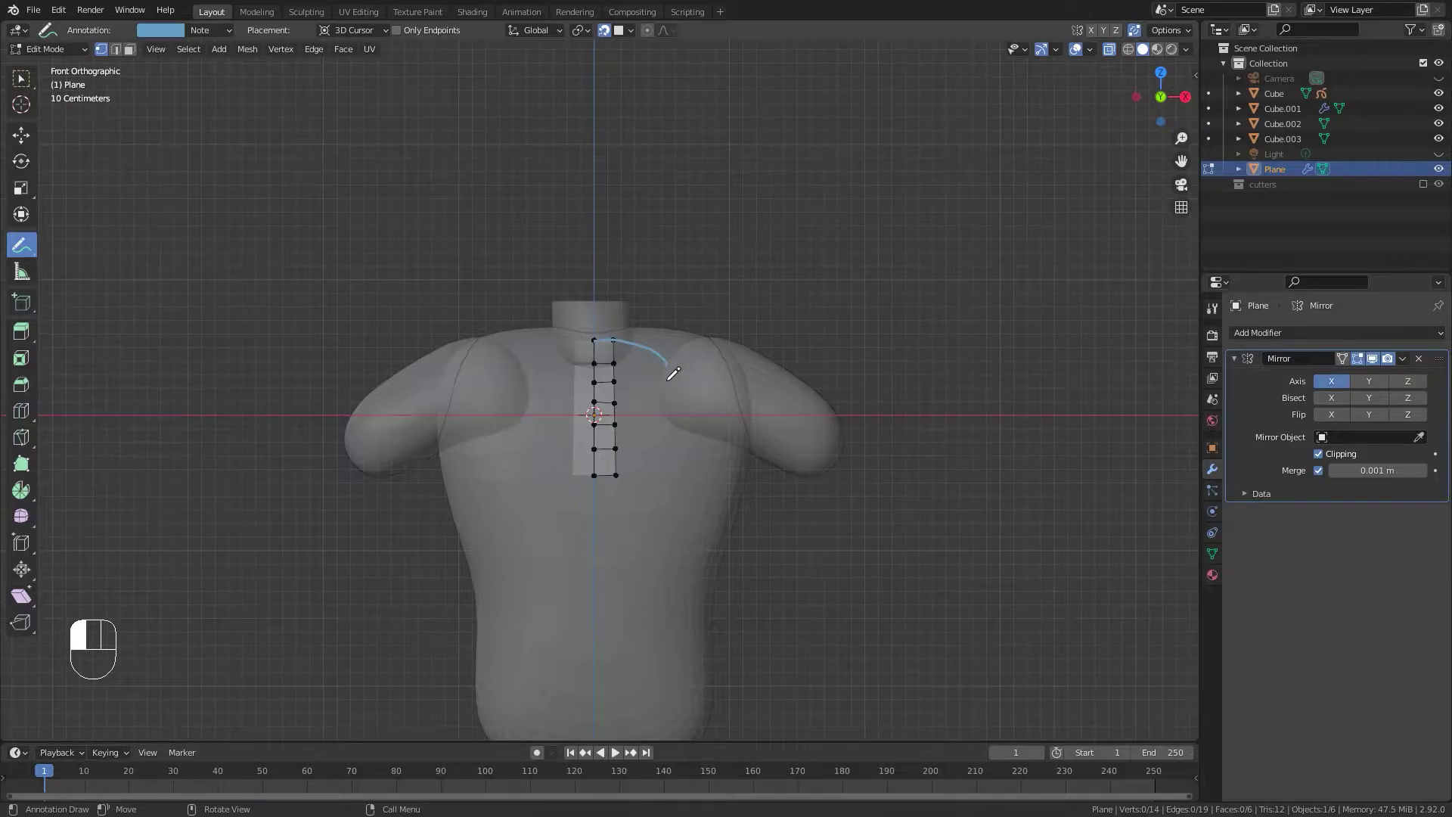
key("ctrl+z")
mouse_move(594, 340)
left_mouse_down()
mouse_move(656, 359)
mouse_move(690, 348)
left_mouse_up()
key("ctrl+z")
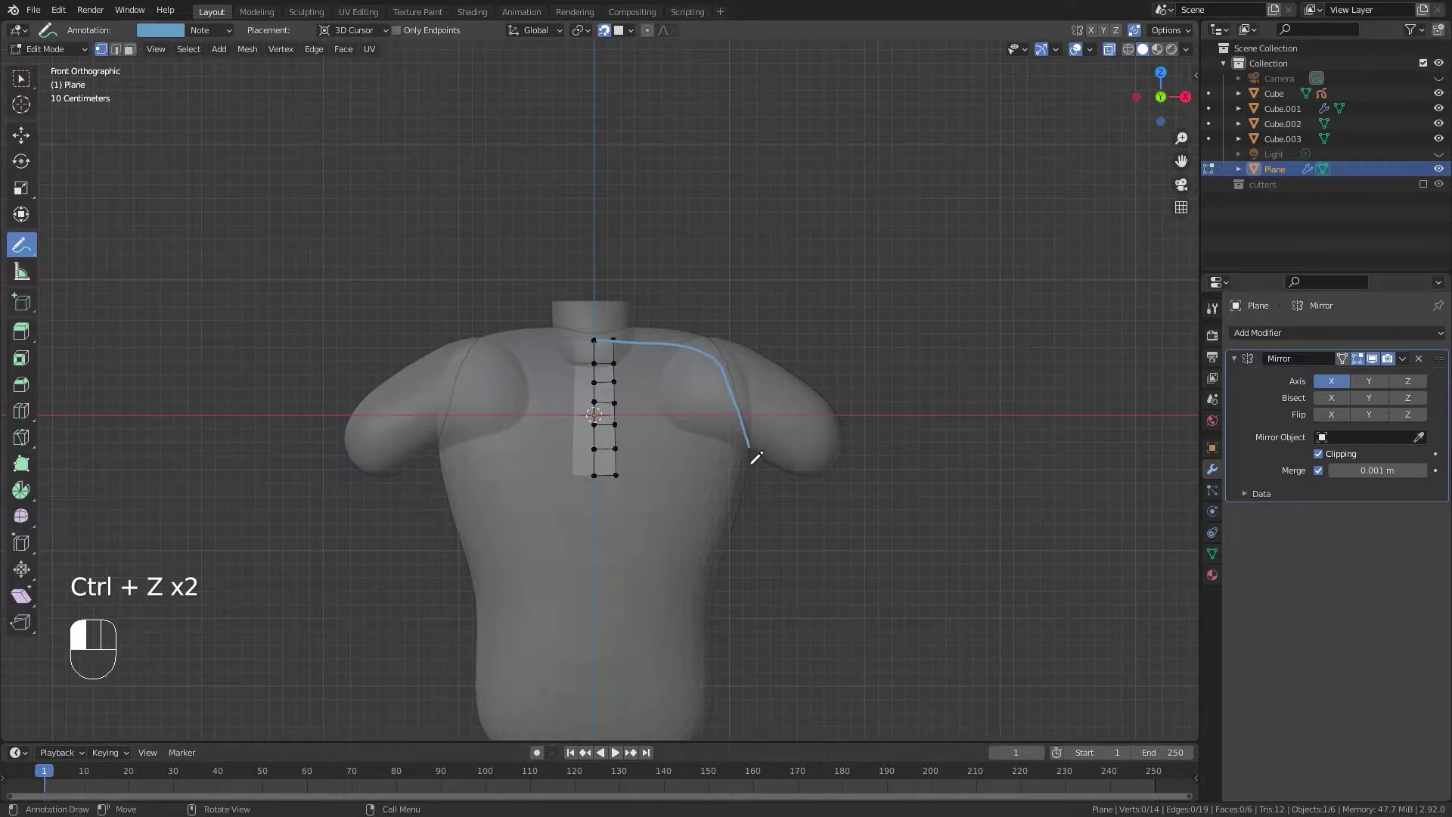
Annotate the lower chest line, a parallel line beneath it, the ribcage arch and the side line, erasing the stray stroke end.
left_click_drag(746, 494, 735, 523)
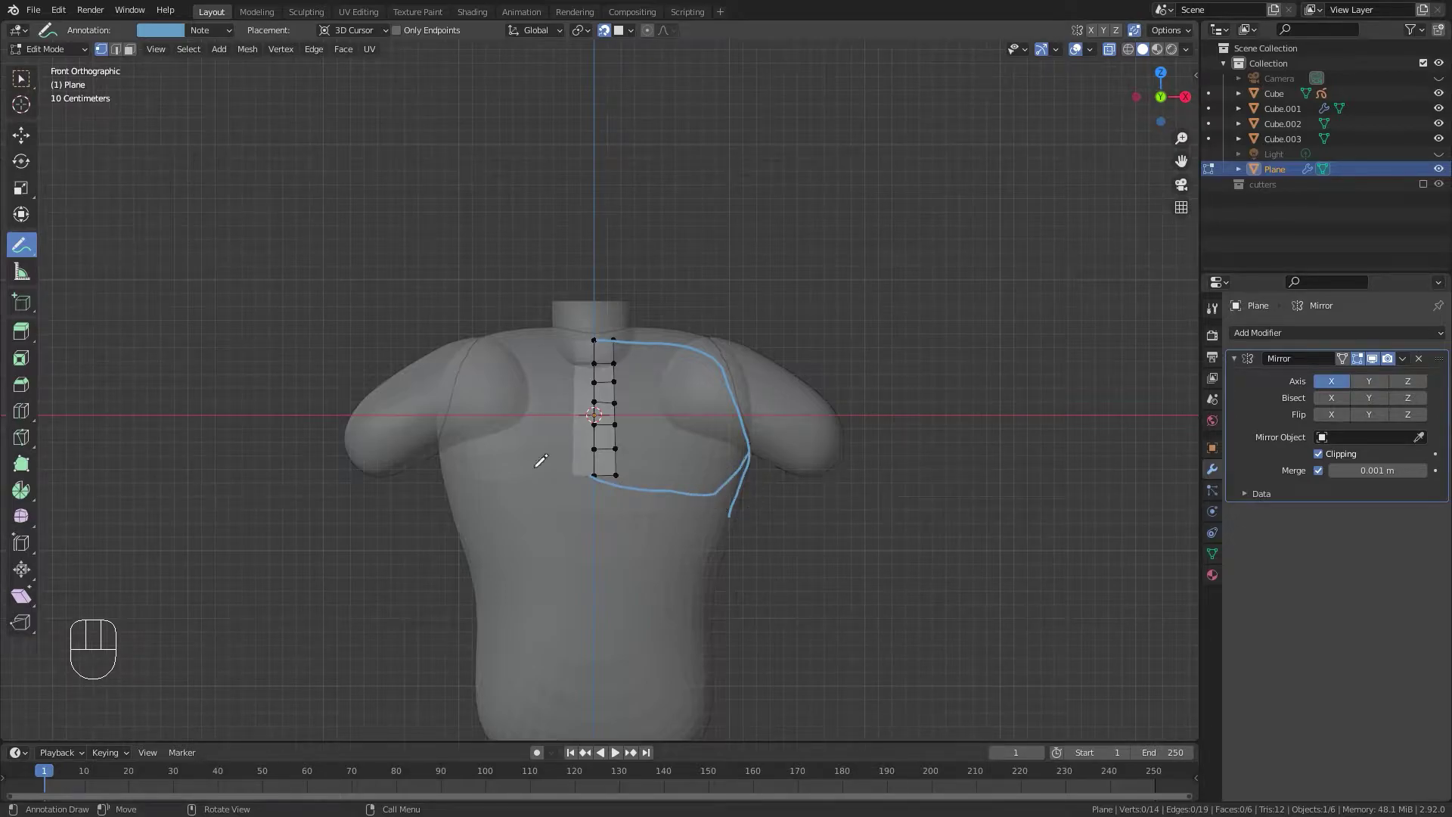
left_click_drag(21, 244, 76, 337)
left_click_drag(740, 541, 764, 489)
left_click_drag(21, 245, 80, 259)
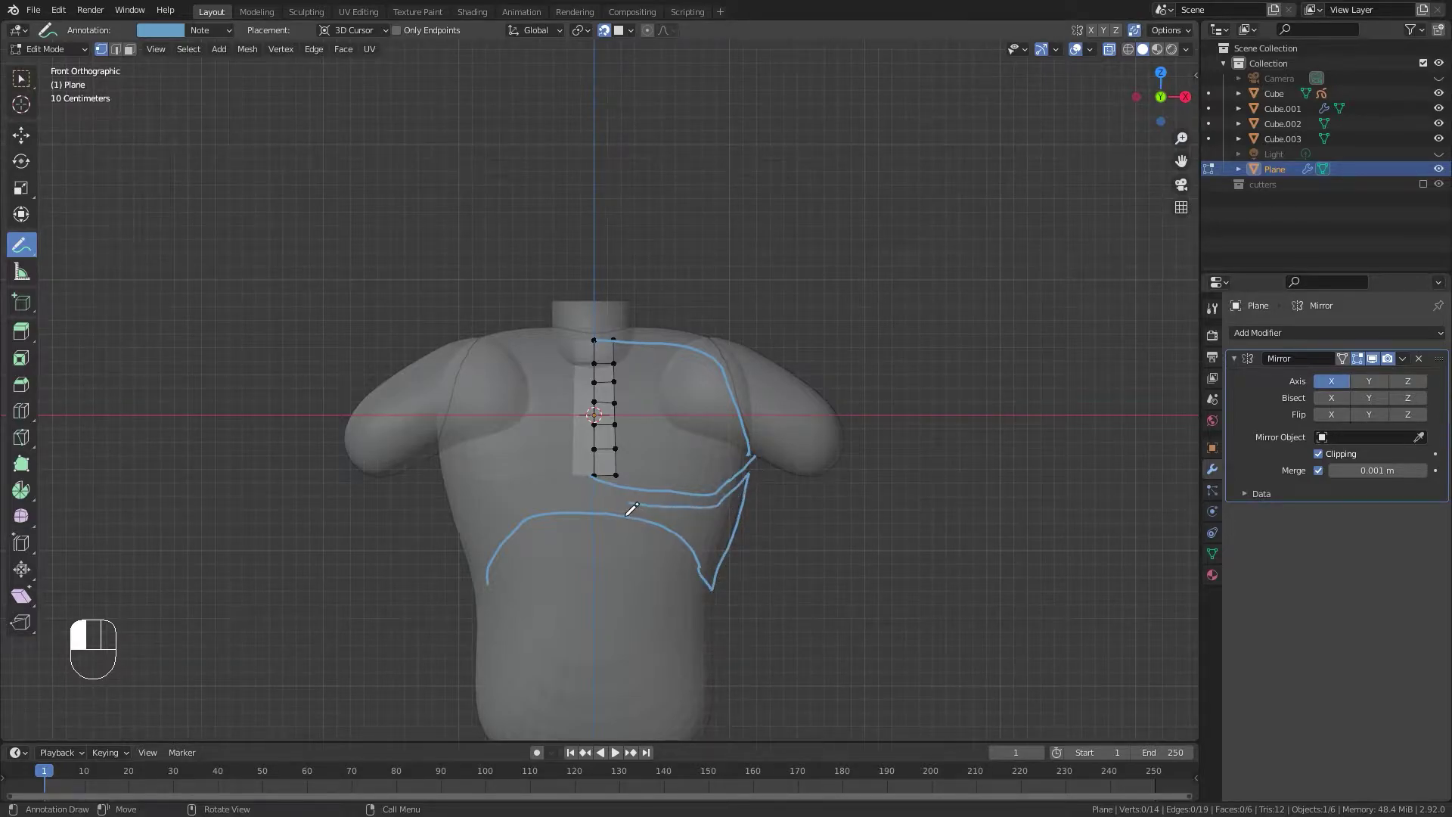
scroll(665, 543, "up", 2)
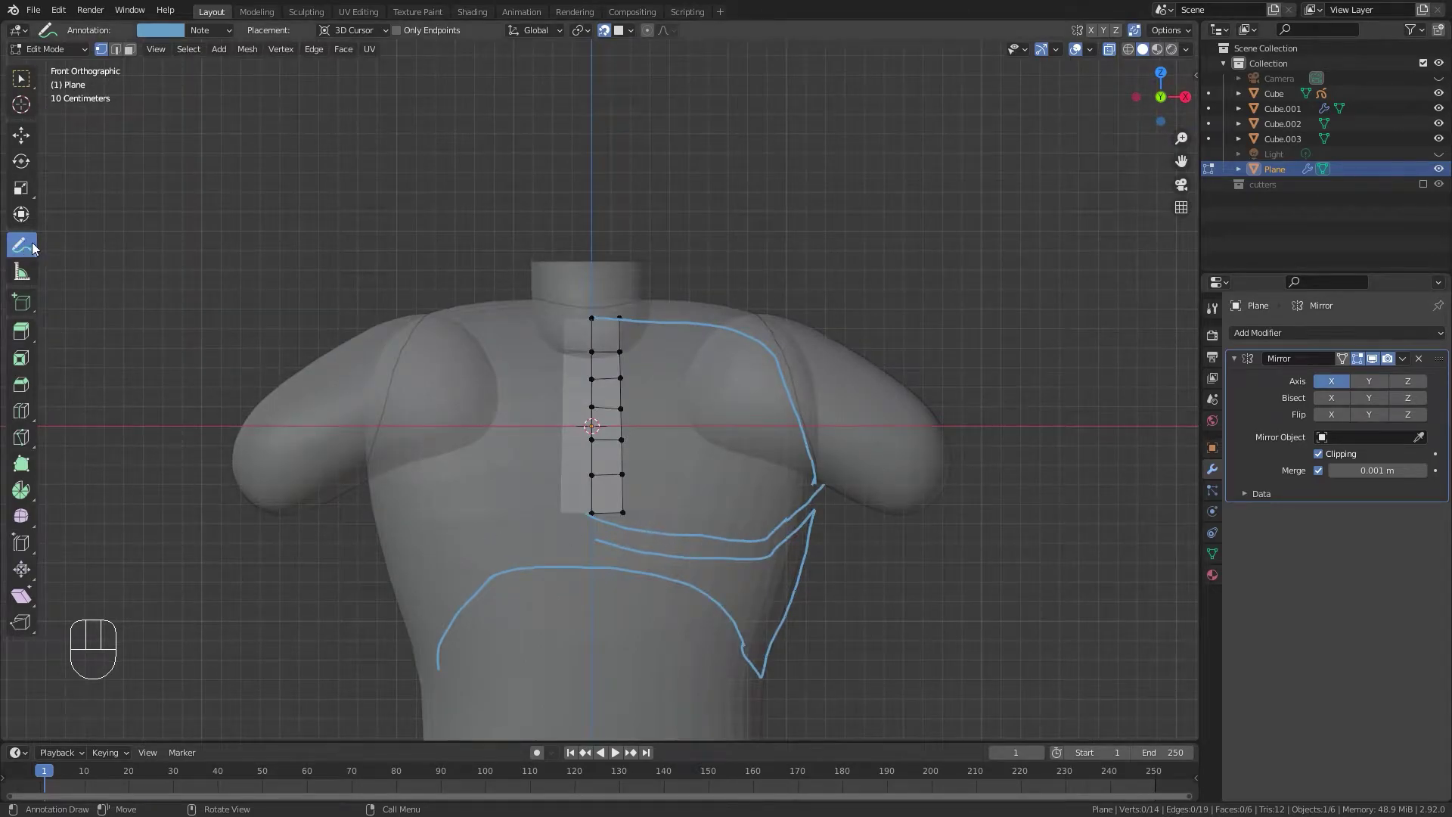
Erase the lower chest, ribcage and side annotation strokes, leaving the upper shoulder line.
left_click_drag(20, 244, 114, 337)
left_click_drag(771, 645, 784, 692)
left_click_drag(821, 539, 518, 563)
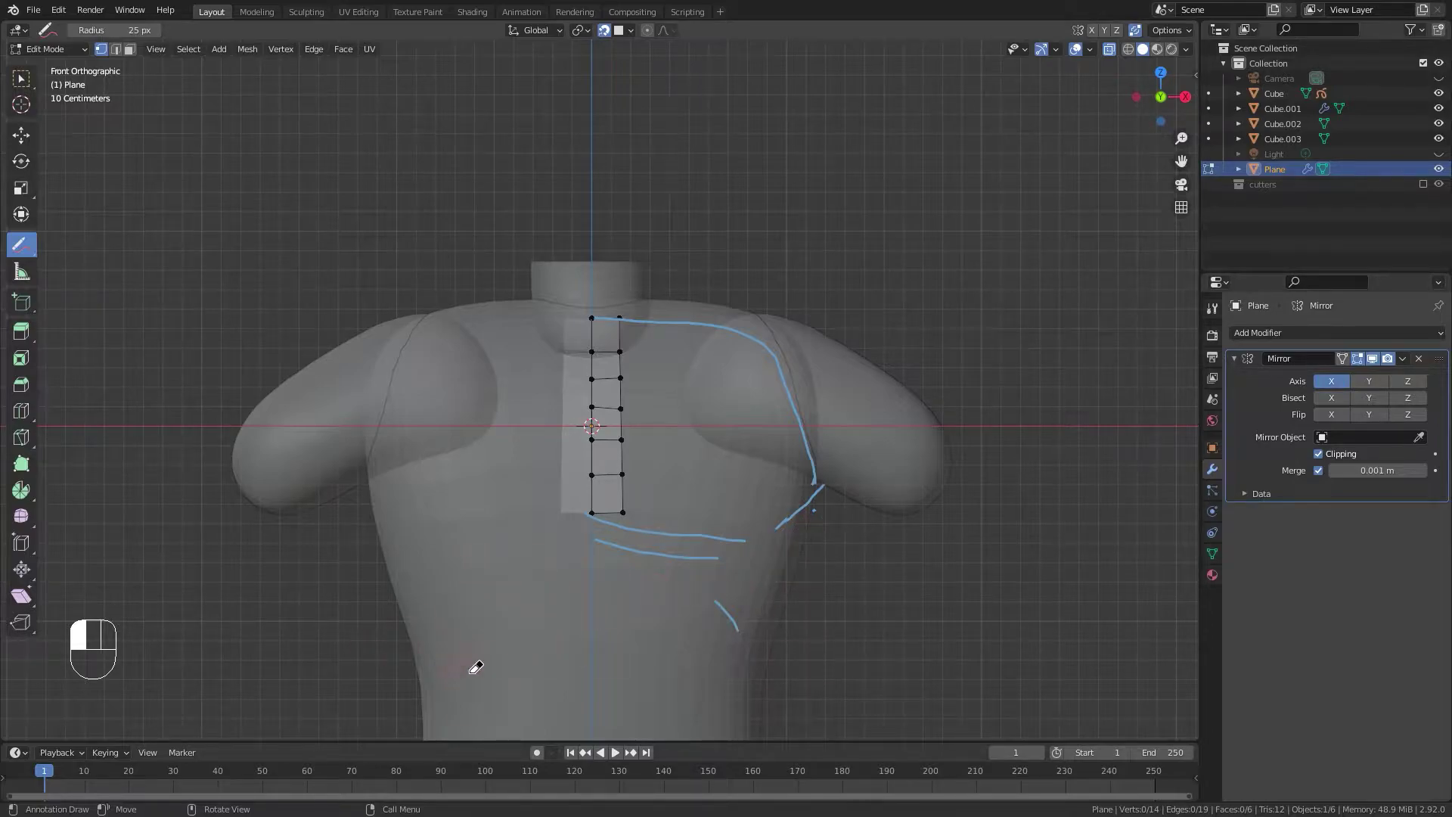
mouse_move(724, 582)
left_mouse_down()
mouse_move(782, 638)
mouse_move(808, 550)
left_mouse_up()
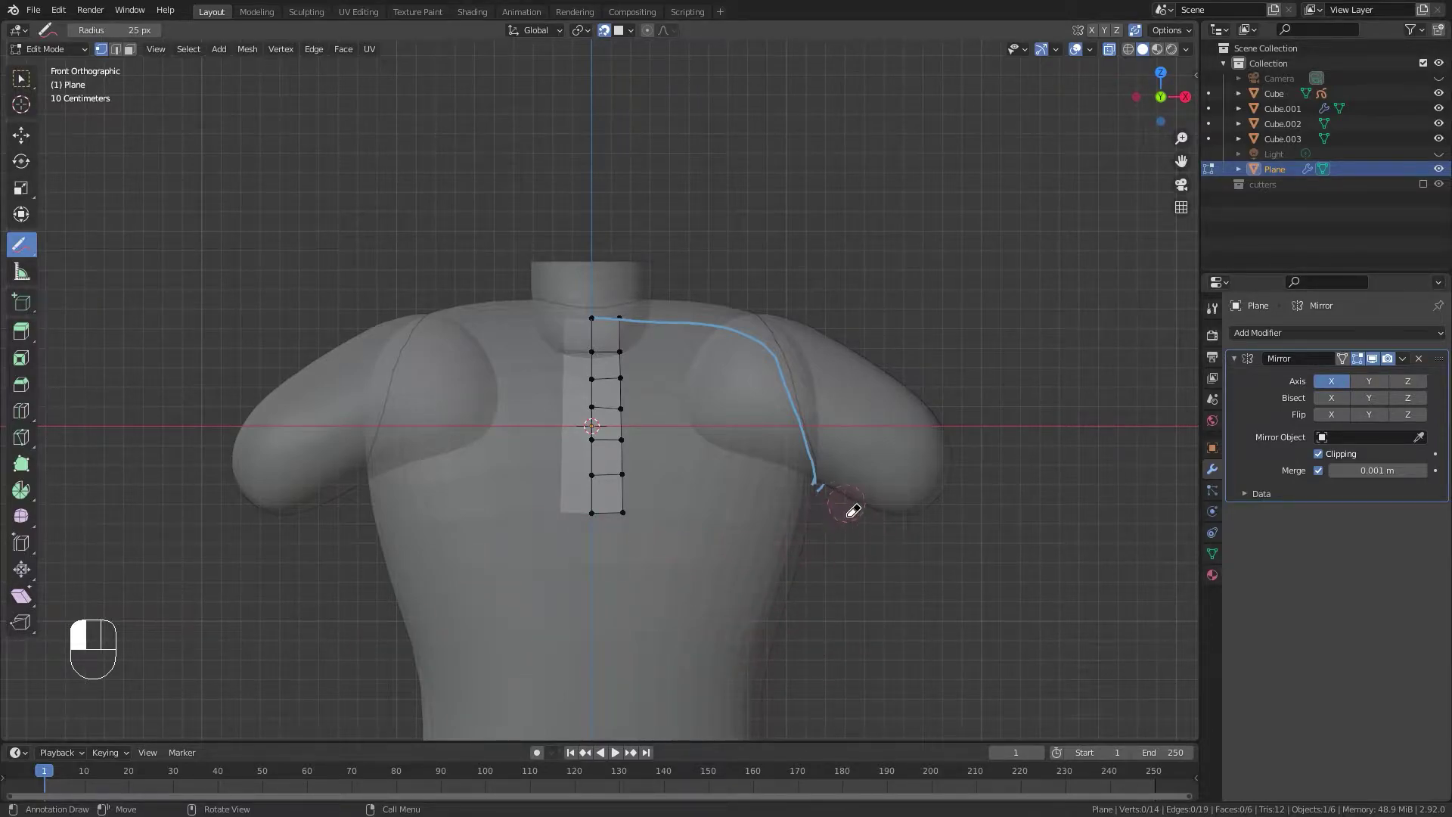
Annotate an angled lower chest line from armpit to strip, a parallel line beneath it, and lines running down the abdomen and side.
left_click_drag(20, 244, 76, 247)
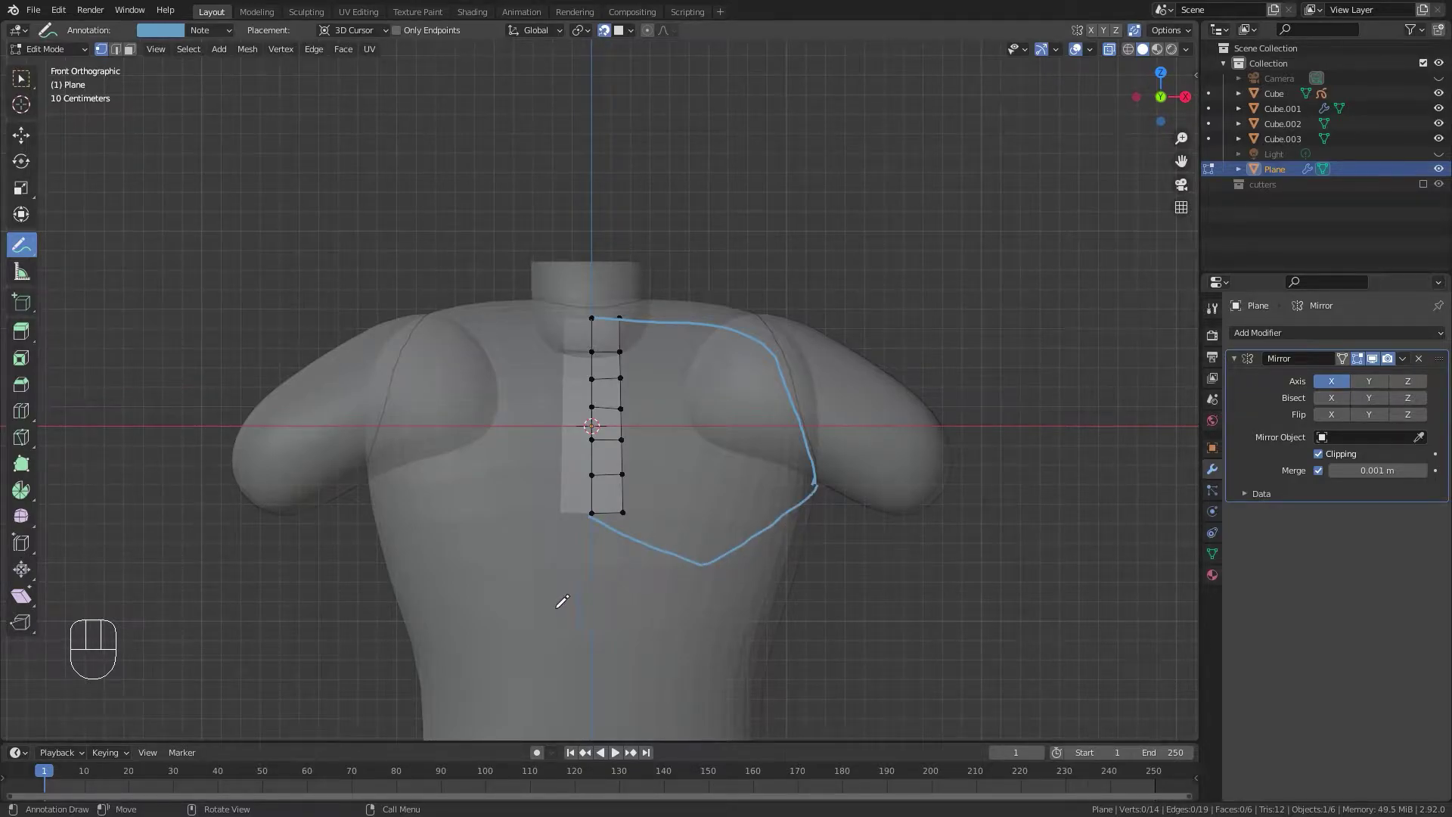
scroll(589, 571, "down", 2)
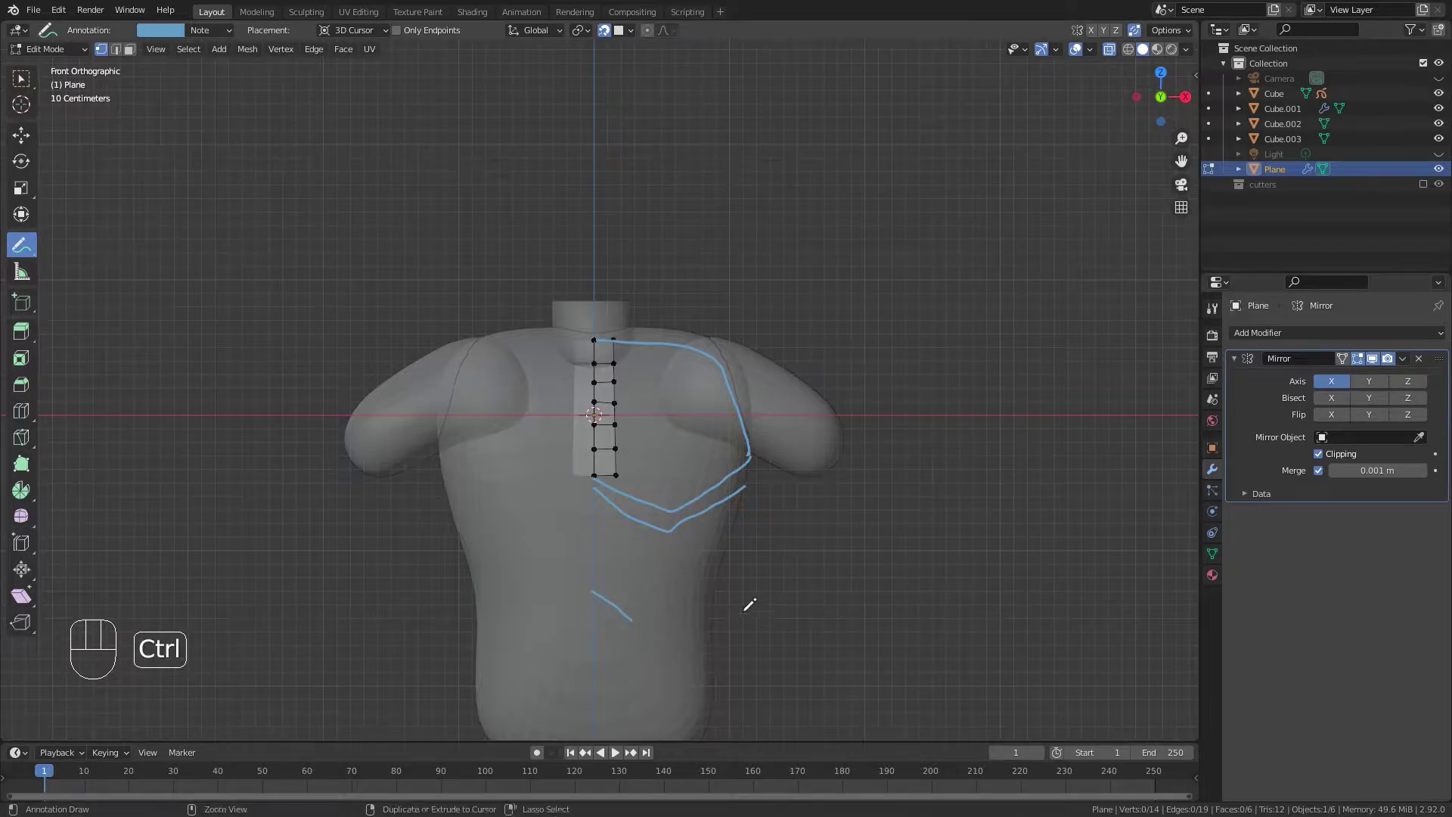
key("ctrl+z")
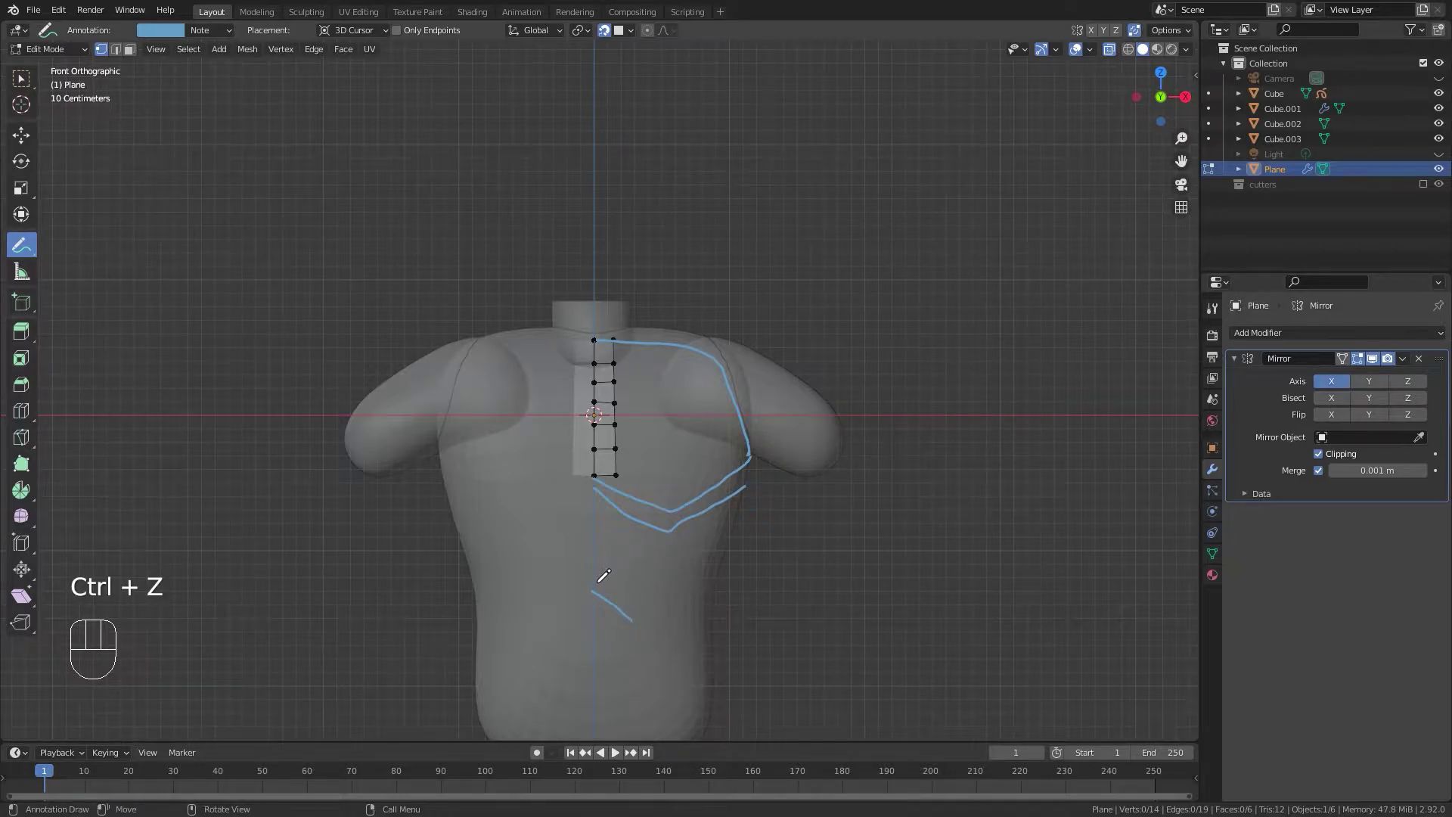
left_click_drag(595, 539, 644, 578)
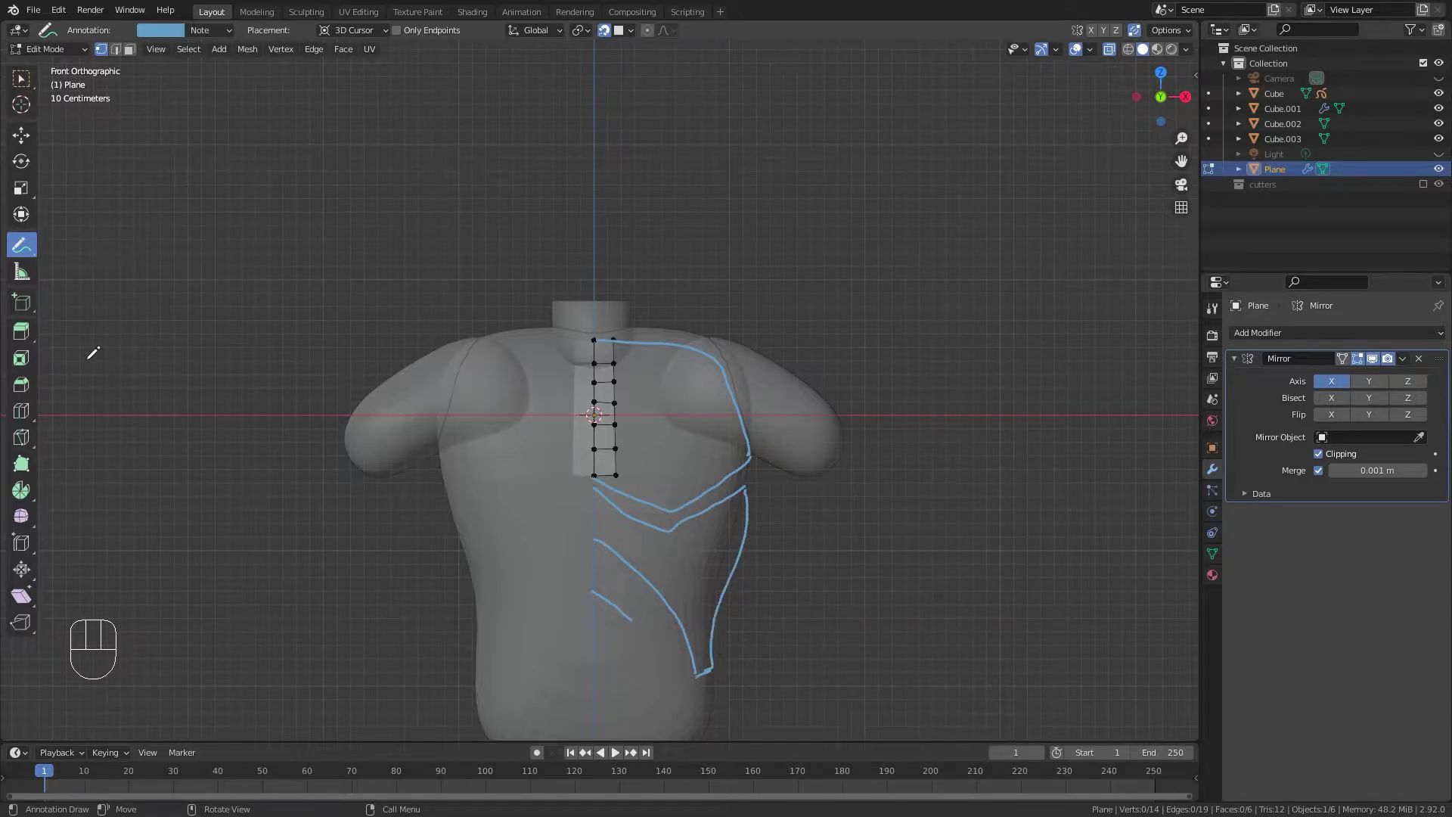
Erase the middle of the side annotation line below the armpit and redraw it closer to the torso down to the waist.
left_click_drag(29, 255, 88, 342)
left_click_drag(743, 552, 735, 601)
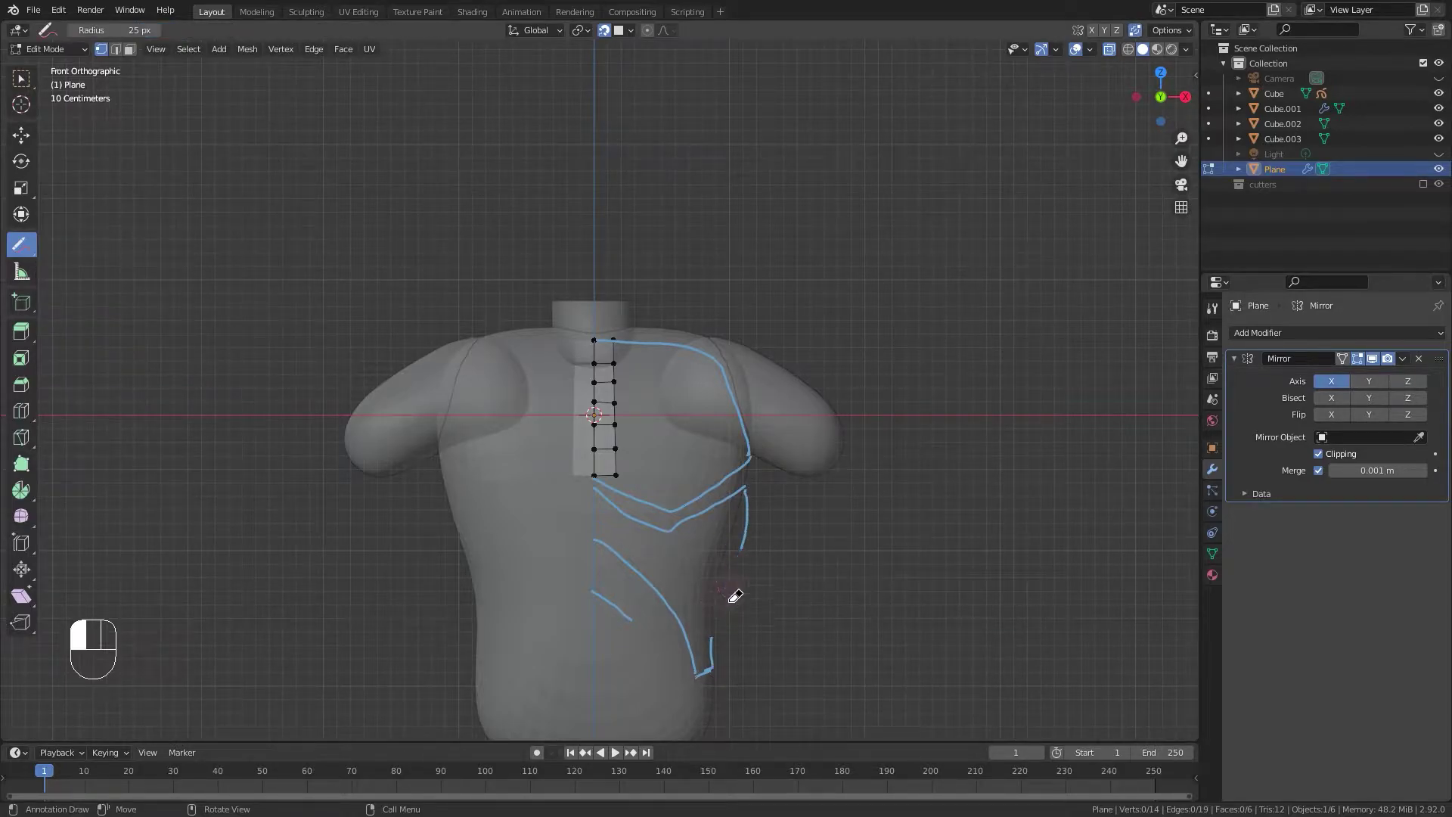
left_click_drag(756, 516, 754, 510)
left_click_drag(33, 257, 88, 247)
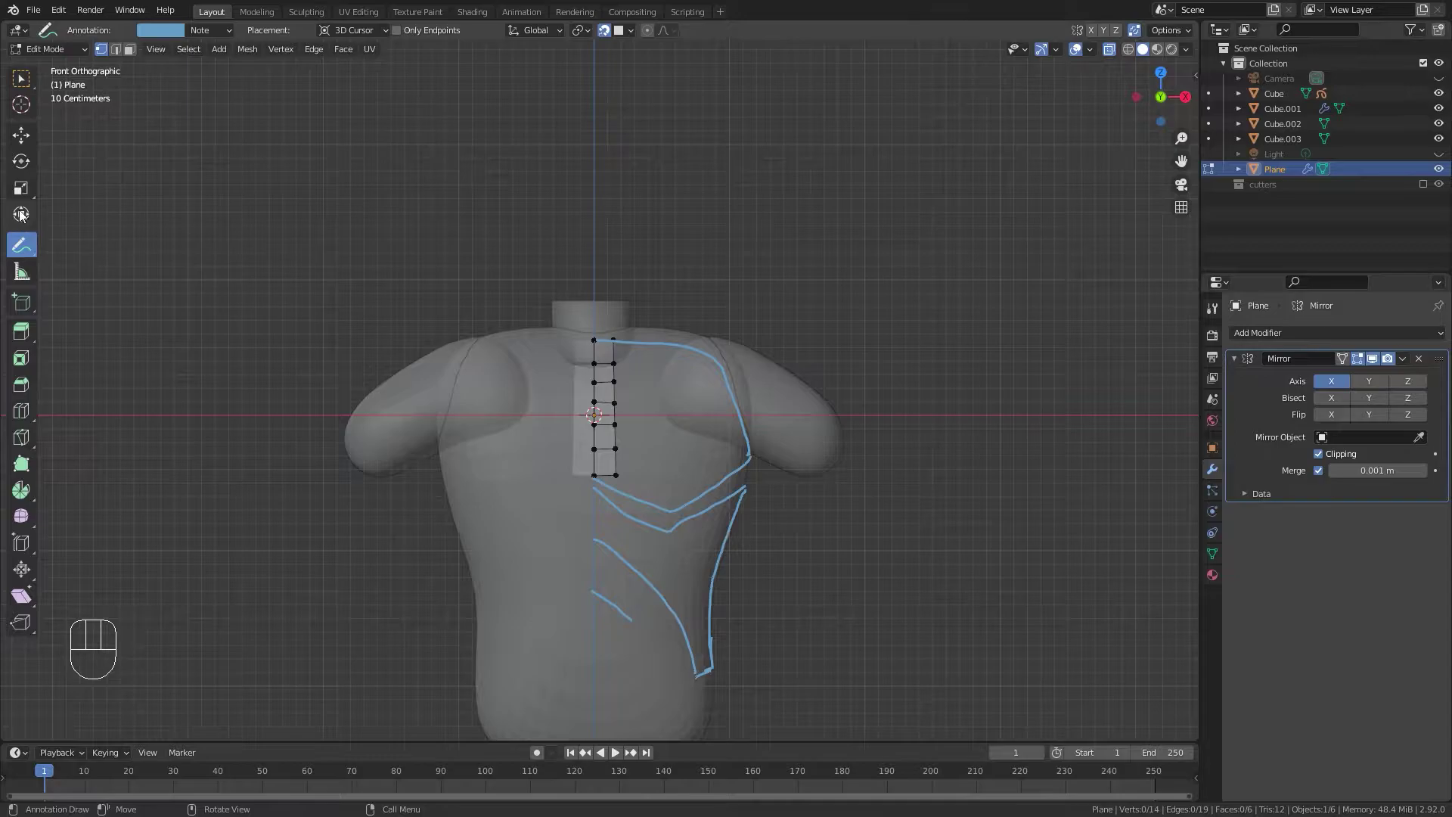
Move the strip's two lowest vertices onto the start of the angled lower chest annotation line.
left_click(21, 81)
scroll(669, 485, "up", 3)
middle_click_drag(691, 551, 555, 424, "shift")
left_click(505, 477)
key("g")
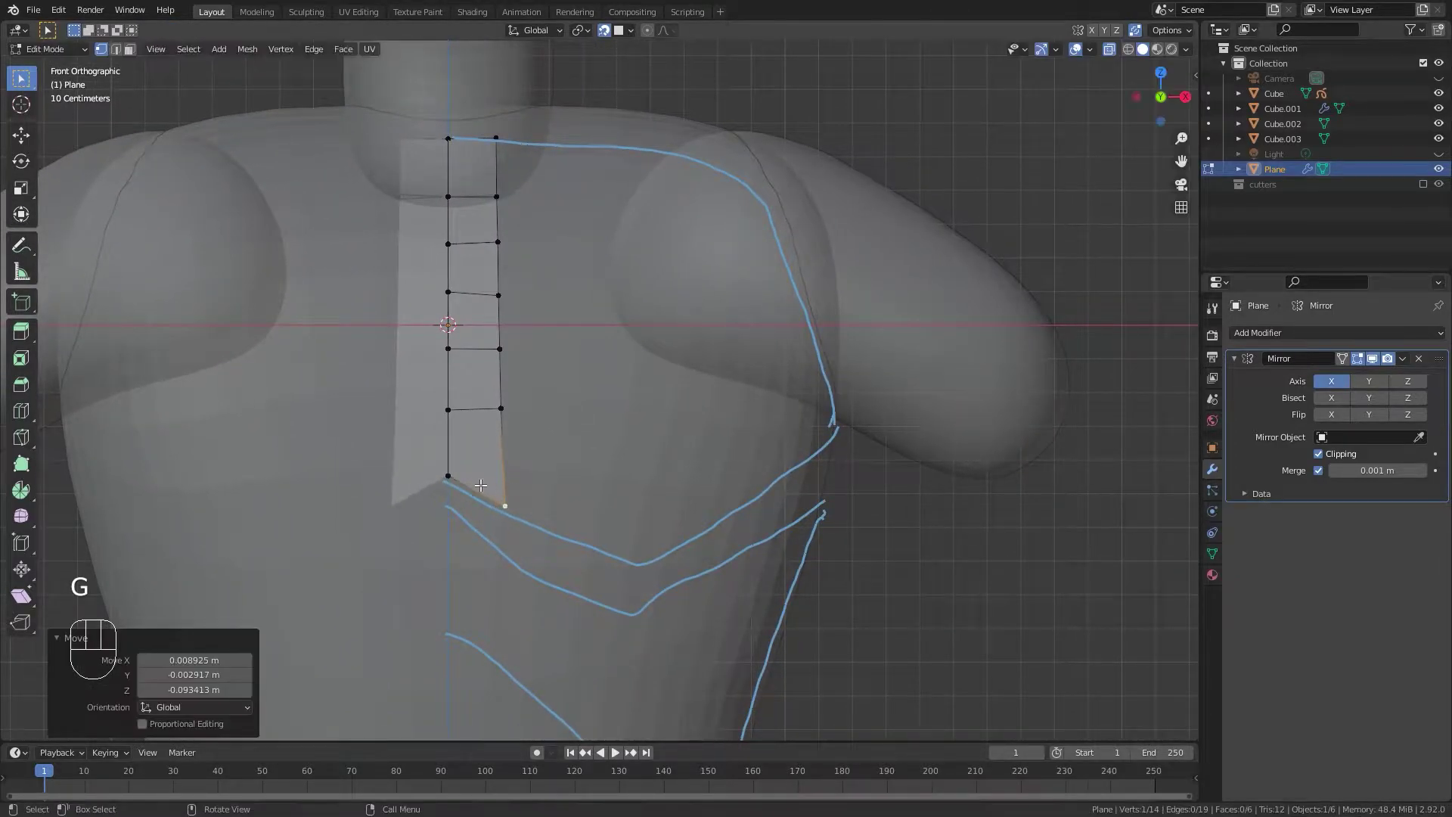
key("g")
left_click(455, 486)
left_click(509, 507)
key("g")
left_click(512, 512)
Move the remaining vertices of the strip's outer edge outward one by one, from the lowest up to the collarbone, widening the strip.
left_click(505, 414)
key("g")
left_click(510, 424)
left_click(499, 347)
key("g")
left_click(503, 348)
left_click(501, 296)
key("g")
left_click(516, 305)
left_click(517, 347)
key("g")
left_click(527, 236)
left_click(497, 197)
key("g")
left_click(516, 198)
left_click(500, 143)
key("g")
left_click(527, 152)
Fine-tune every vertex of the strip's outer edge in a second pass, placing the uppermost one on the shoulder annotation line.
left_click(506, 519)
key("g")
left_click(513, 516)
left_click(505, 420)
key("g")
left_click(511, 420)
left_click(513, 348)
key("g")
left_click(521, 347)
key("g")
left_click(519, 349)
left_click(510, 300)
key("g")
left_click(518, 295)
left_click(512, 236)
key("g")
left_click(519, 236)
left_click(514, 196)
key("g")
left_click(521, 193)
left_click(522, 146)
key("g")
left_click(531, 150)
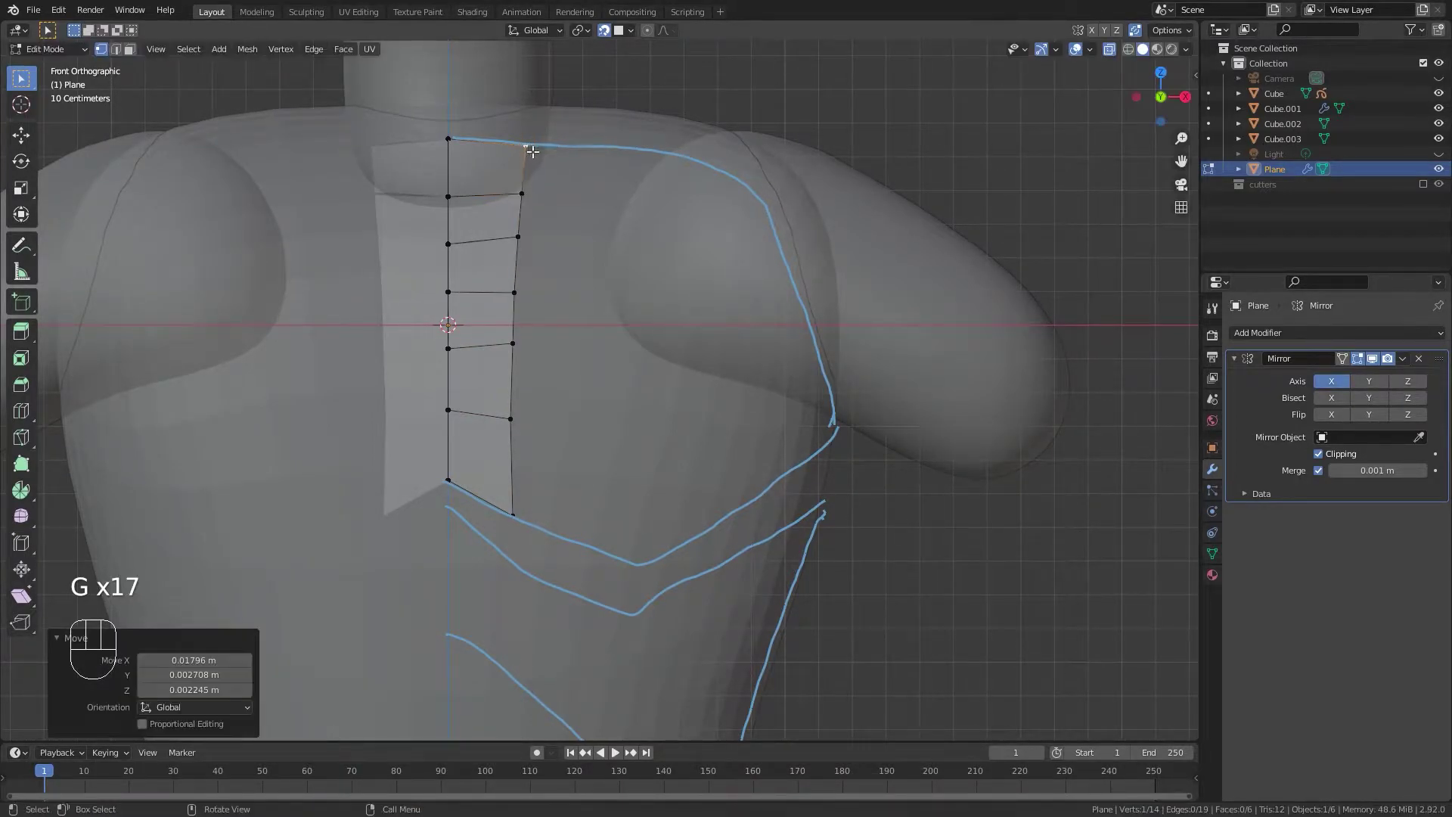
Extrude the strip's upper outer vertex twice along the collarbone annotation line toward the shoulder.
key("e")
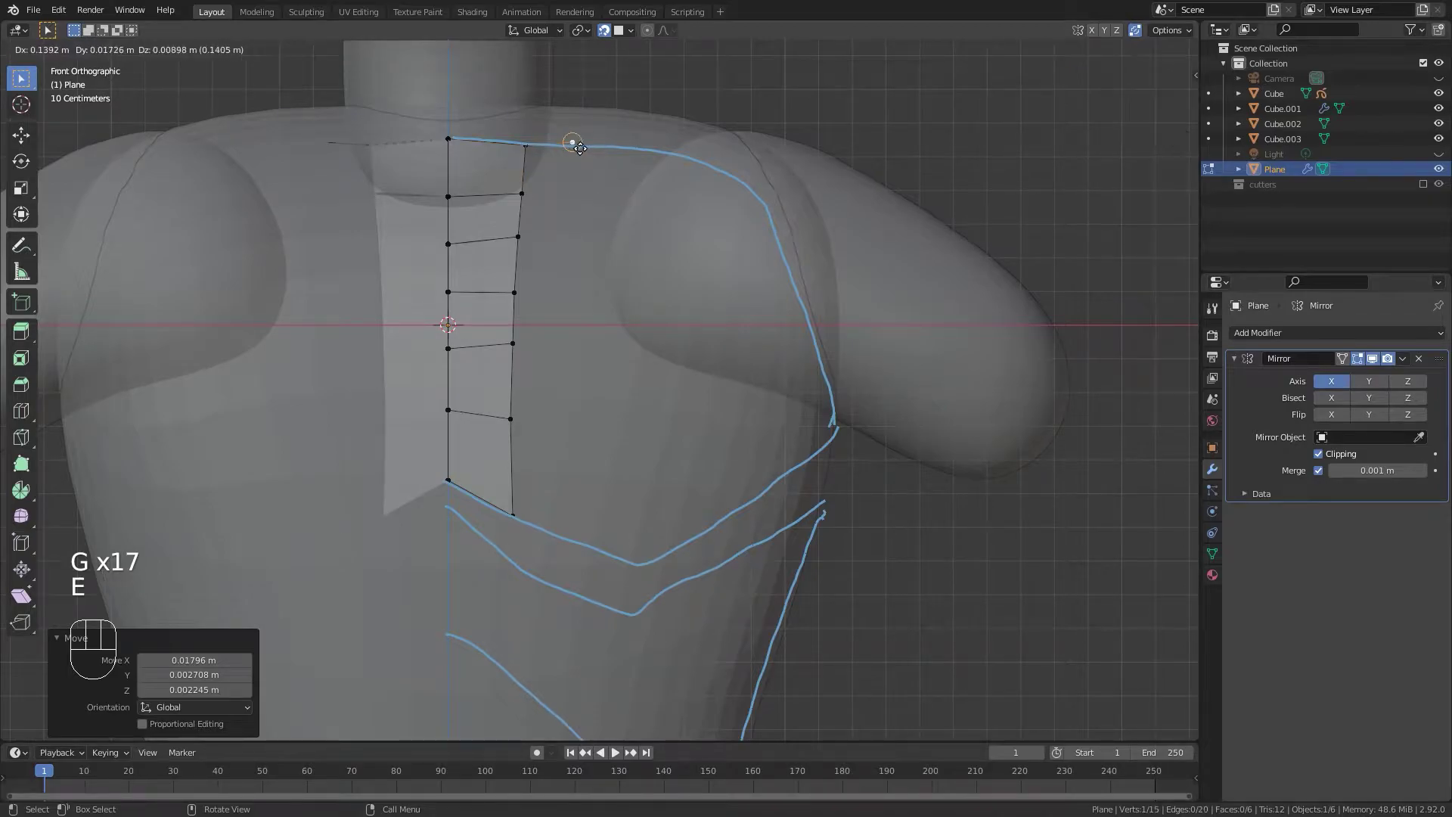
left_click(581, 148)
key("e")
left_click(644, 149)
key("e")
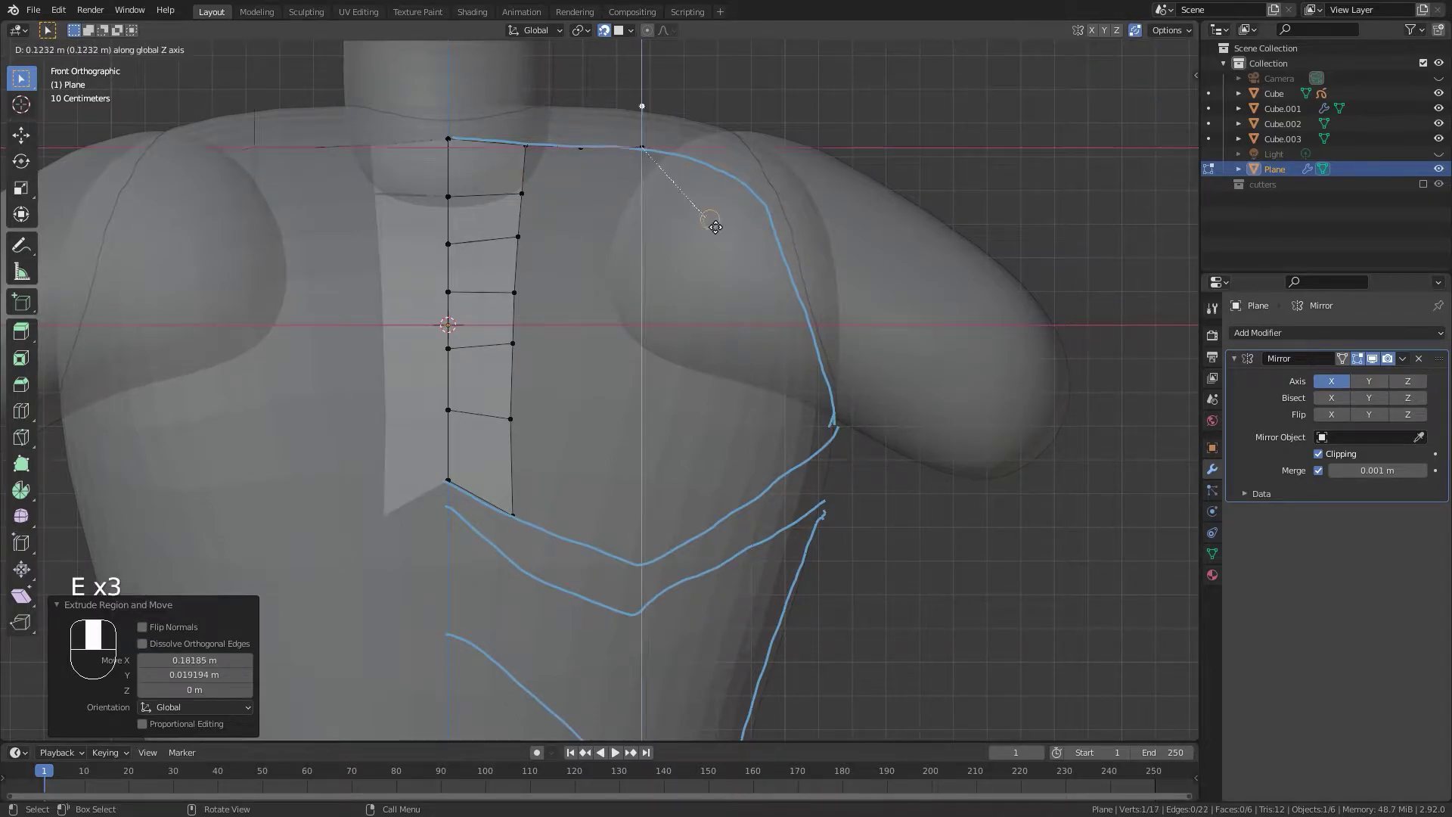
right_click(794, 198)
middle_click_drag(852, 220, 792, 339)
key("ctrl+z")
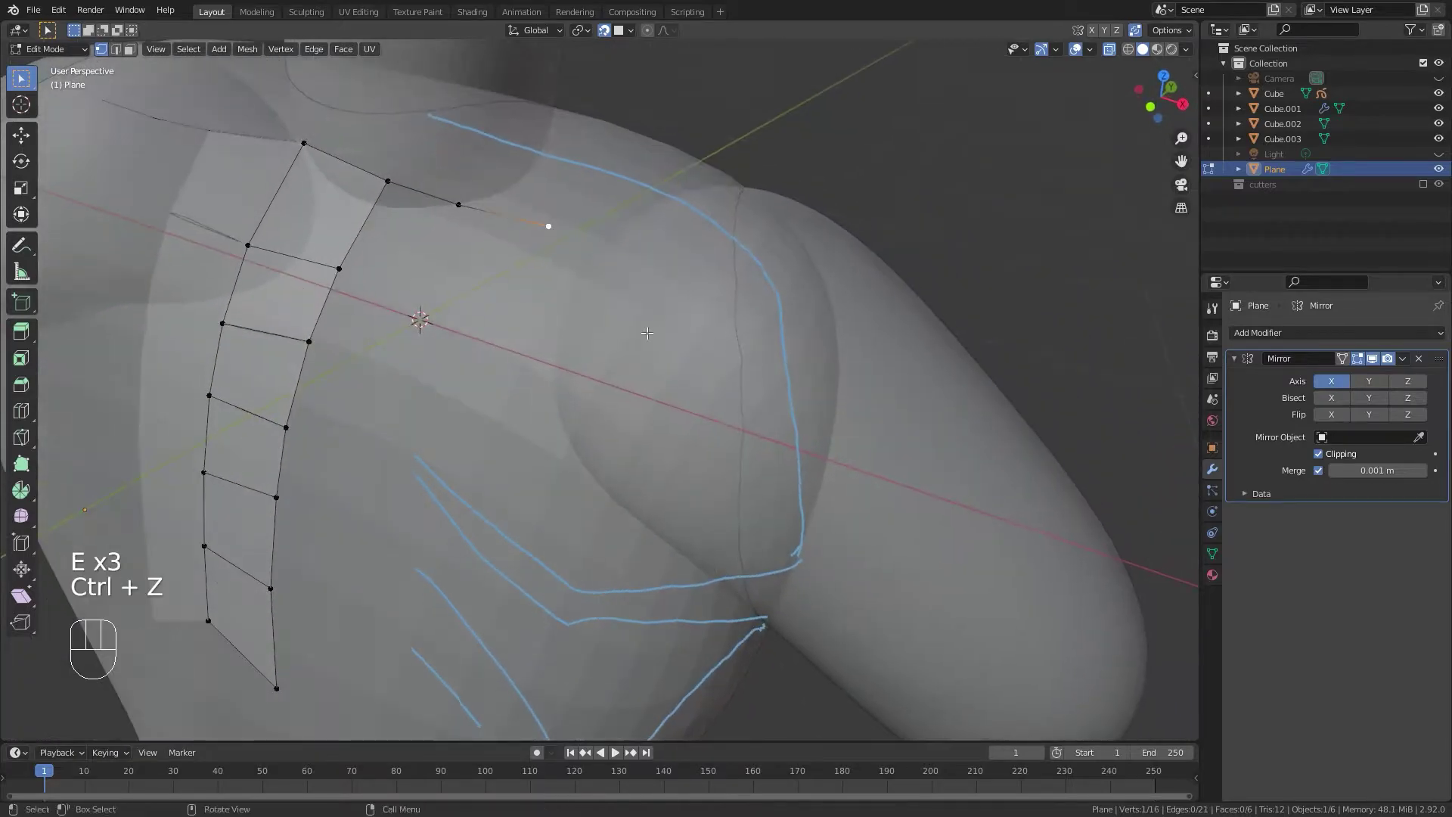
middle_click_drag(656, 334, 696, 279)
key("g")
right_click(638, 222)
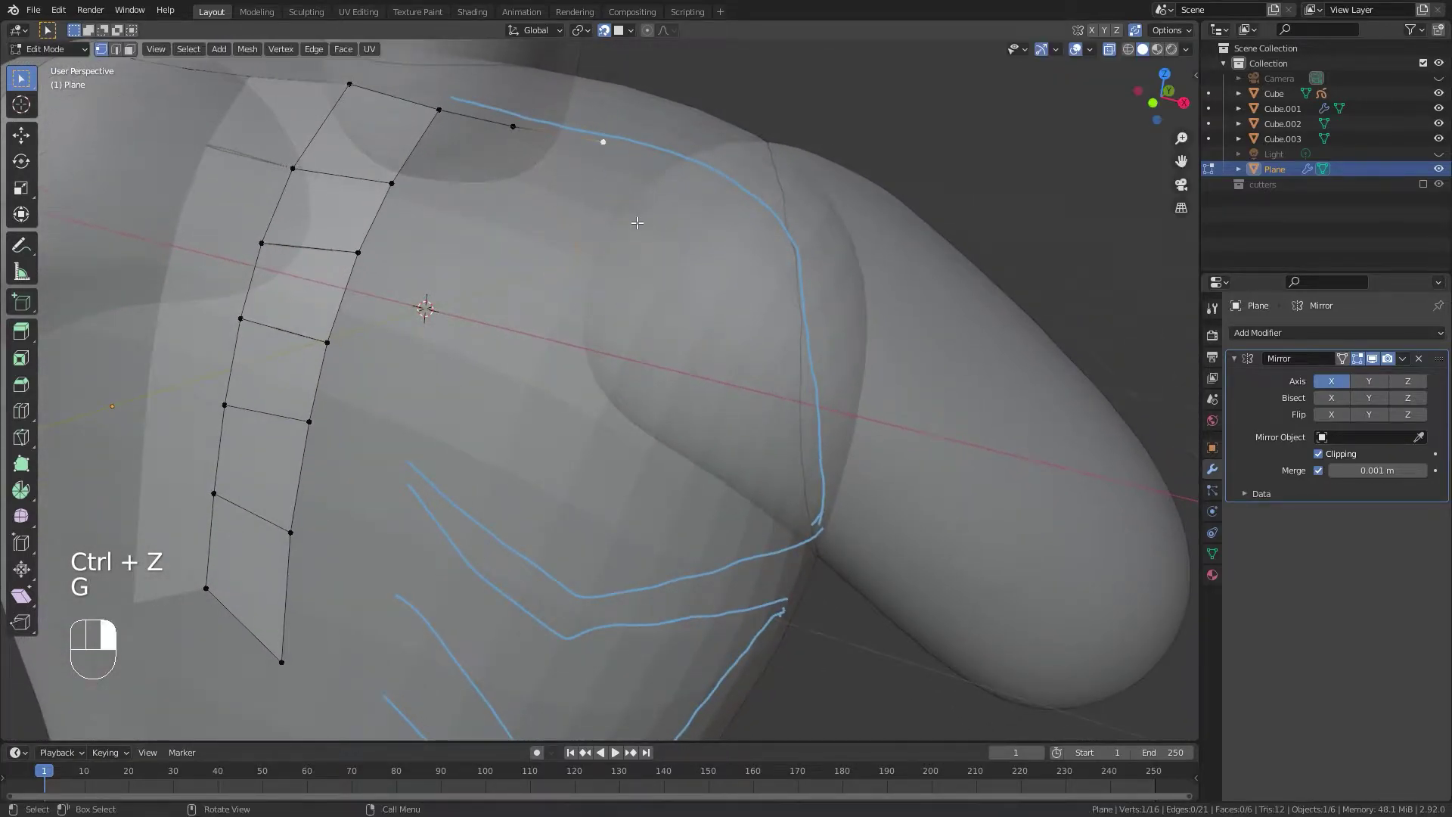
middle_click_drag(794, 198, 829, 163)
middle_click_drag(641, 130, 625, 265, "shift")
key("e")
right_click(702, 333)
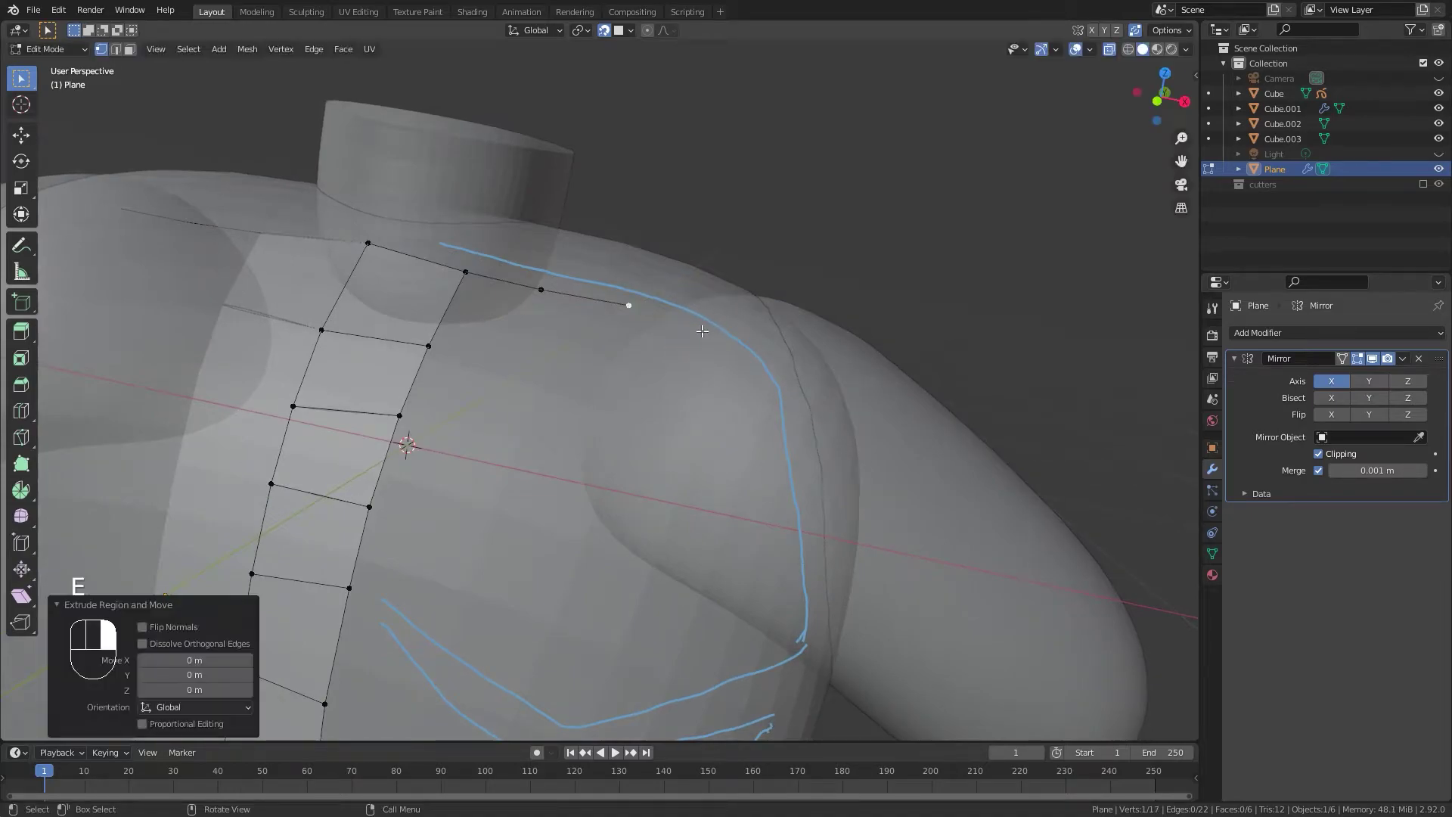
middle_click_drag(660, 322, 726, 412)
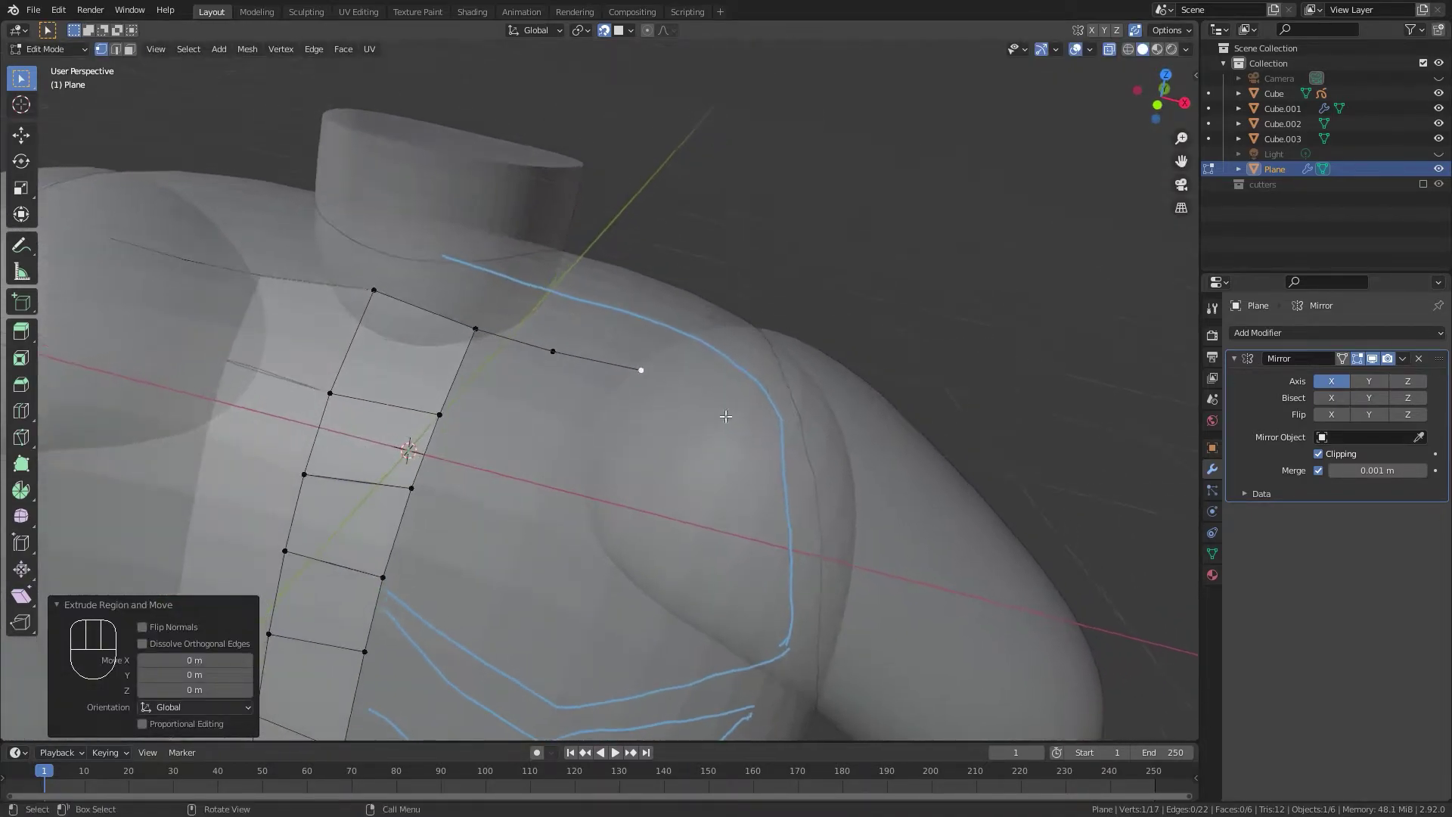
key("g")
right_click(756, 395)
key("ctrl+z")
middle_click_drag(716, 387, 598, 439)
key("g")
left_click(621, 422)
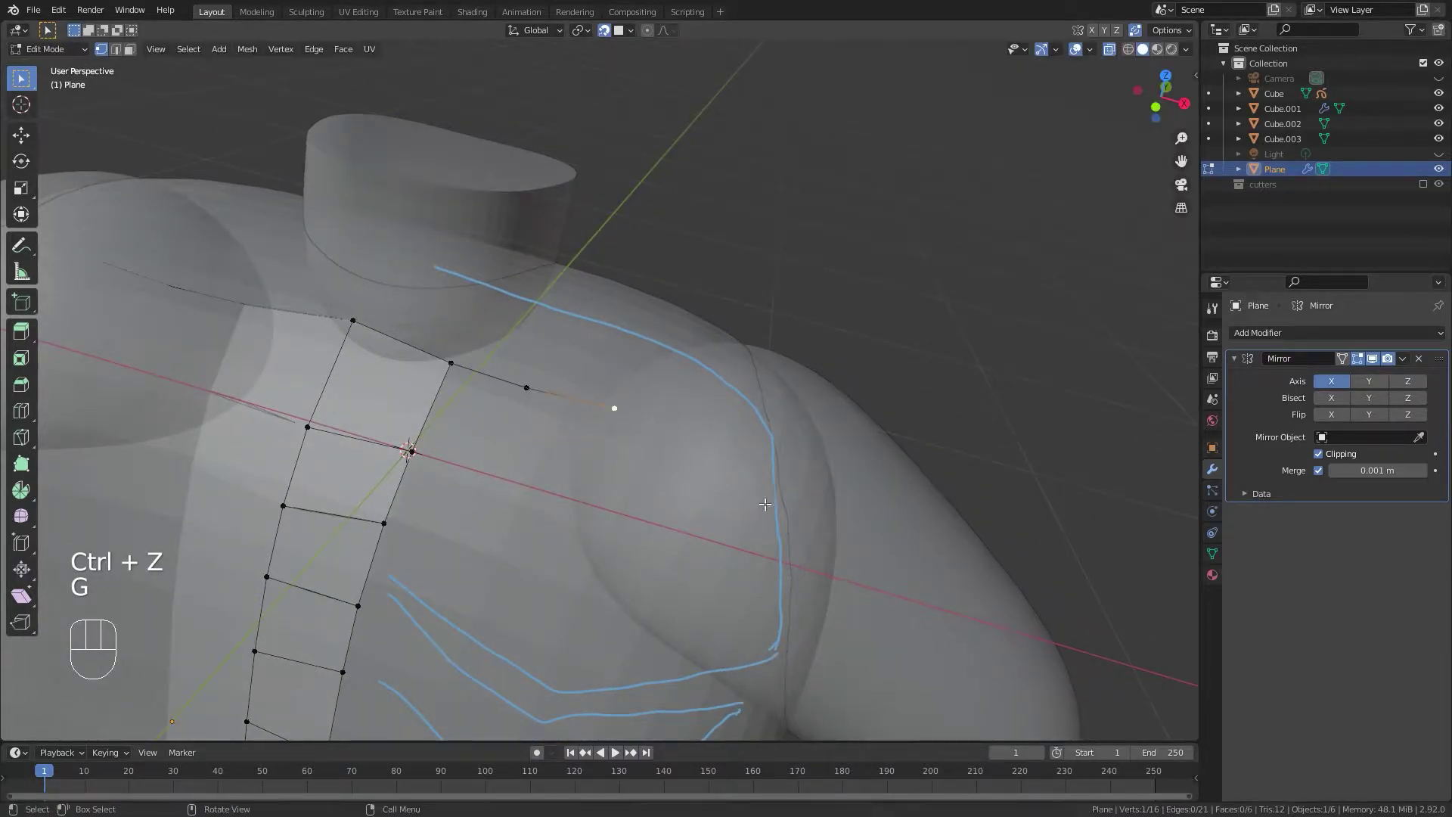
Extrude three more vertices over the shoulder and down the arm's front seam, and move the last one up to shorten its edge.
scroll(778, 424, "down", 4)
middle_click_drag(672, 353, 594, 344)
key("e")
left_click(671, 406)
key("e")
left_click(601, 331)
key("e")
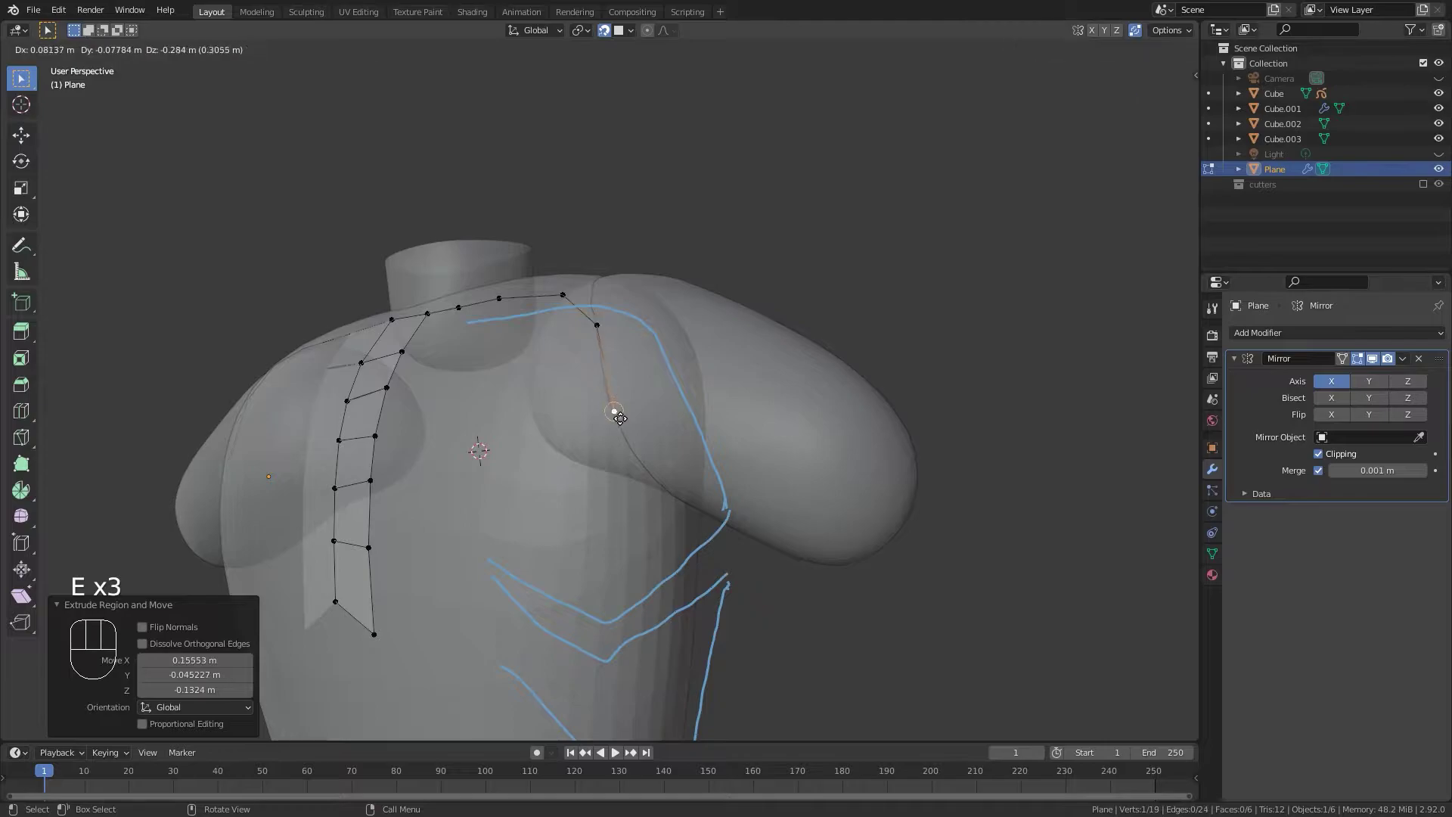
left_click(616, 412)
middle_click_drag(615, 412, 570, 359)
key("g")
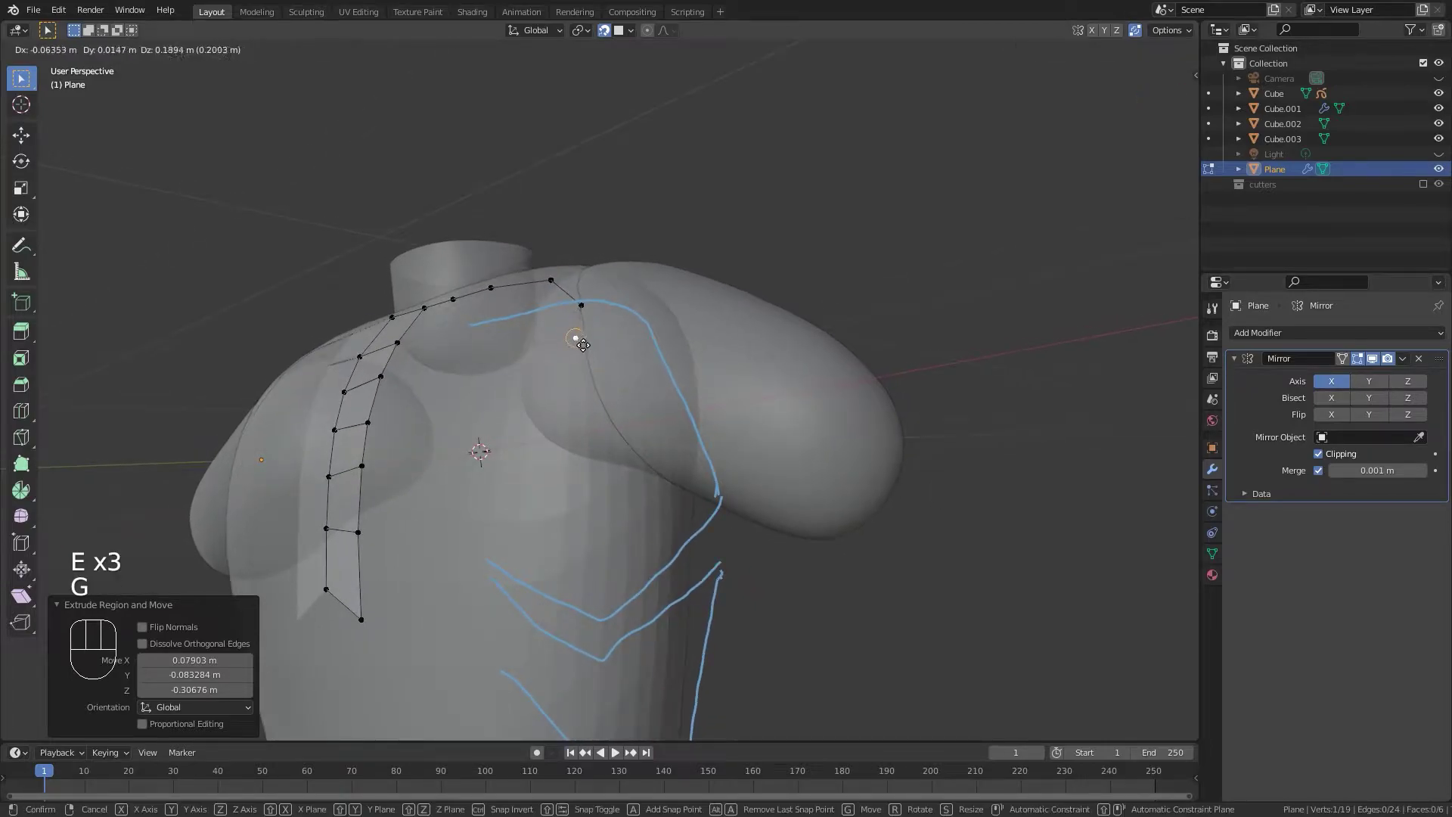
left_click(587, 358)
key("r")
right_click(676, 457)
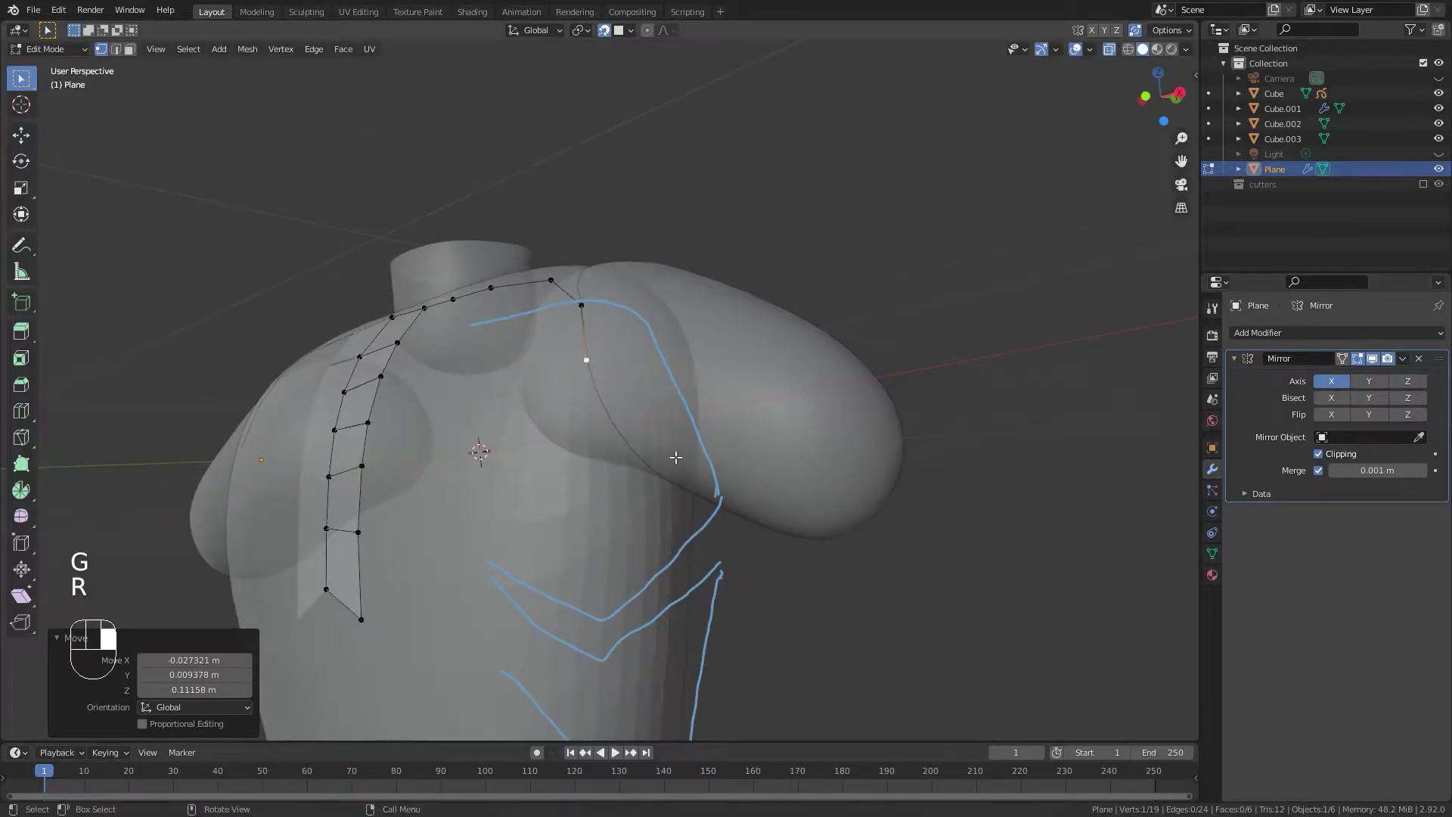
Extrude three more vertices along the arm's front seam down and around into the armpit.
key("e")
left_click(605, 421)
key("e")
middle_click_drag(605, 421, 534, 399)
left_click(557, 429)
key("e")
left_click(540, 418)
Try extending the edge chain by two vertices beneath the arm, and delete both added vertices.
key("e")
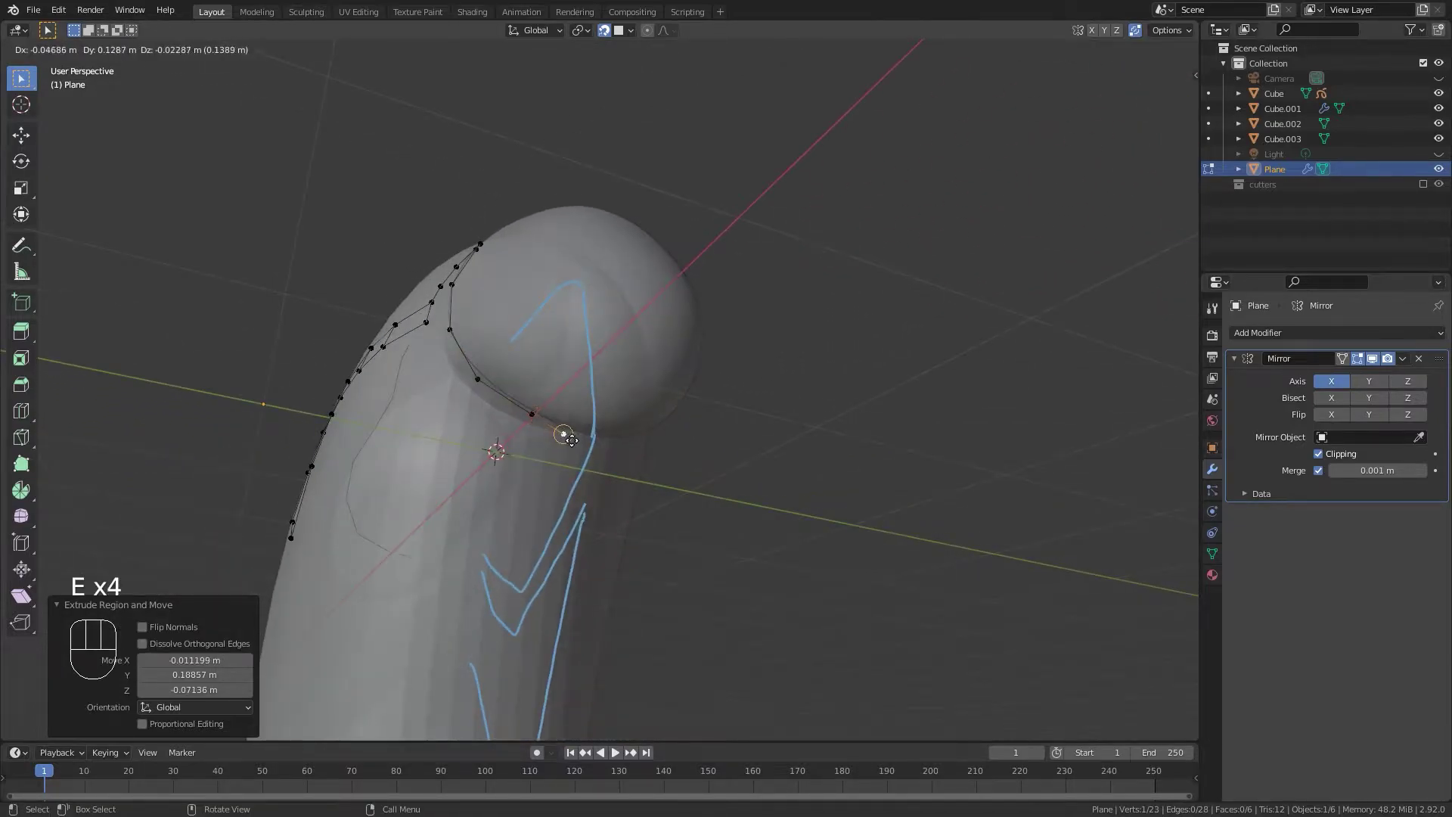
left_click(595, 443)
middle_click_drag(595, 444, 635, 431)
key("e")
left_click(551, 477)
middle_click_drag(551, 478, 562, 425)
middle_click_drag(577, 552, 654, 358, "shift")
left_click_drag(620, 290, 731, 442)
key("x")
left_click(731, 439)
Extrude the chain from the armpit down the torso's side, and delete the surplus lowest vertex.
middle_click_drag(731, 439, 614, 350)
key("e")
left_click(607, 360)
key("e")
left_click(597, 405)
middle_click_drag(458, 372, 760, 397)
key("KP_1")
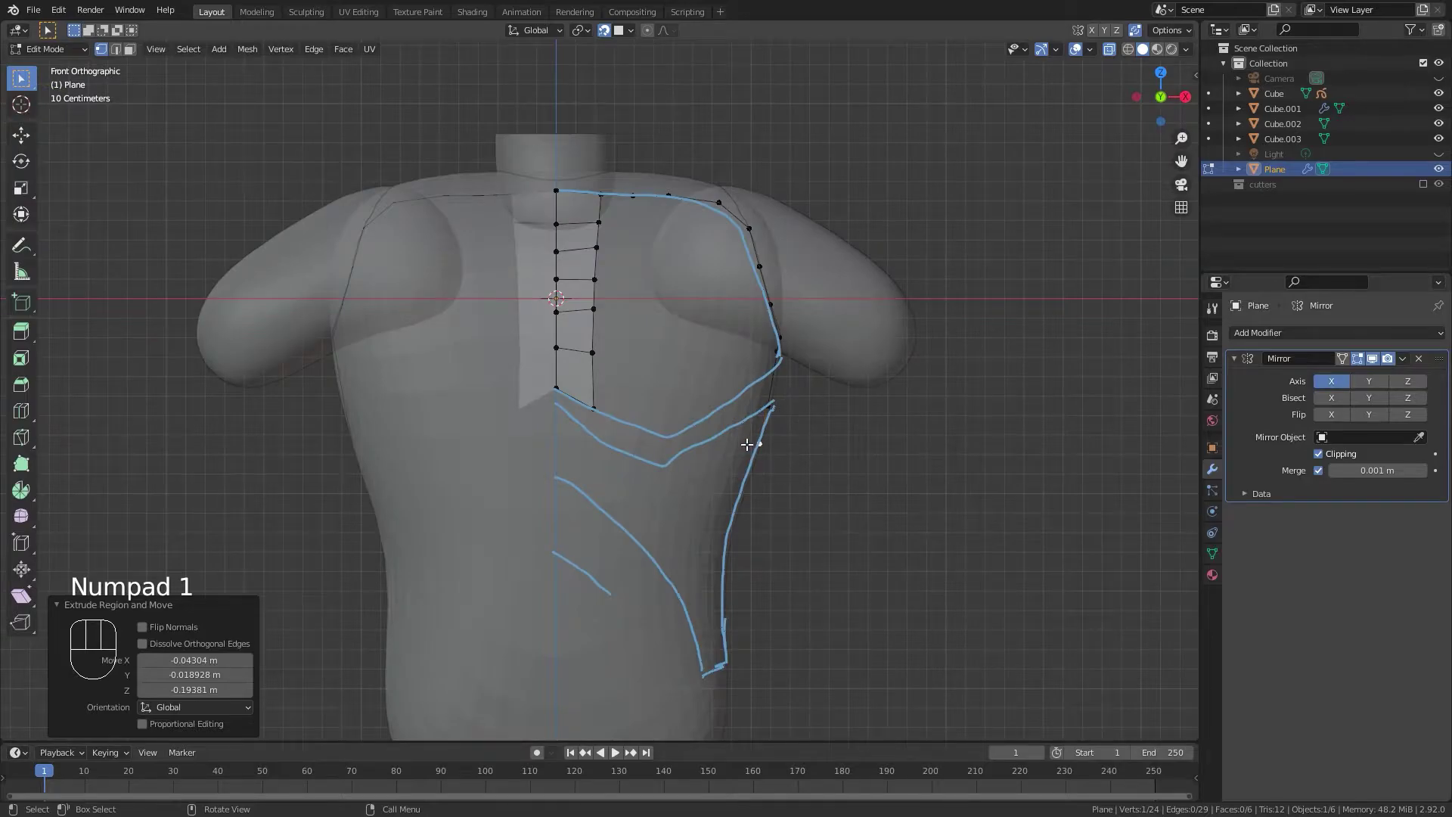
scroll(747, 444, "up", 1)
key("Delete")
key("Delete")
left_click(849, 502)
Extrude five vertices from the strip's lower outer corner along the lower chest line, around the ribcage toward the side chain.
middle_click_drag(853, 502, 664, 428)
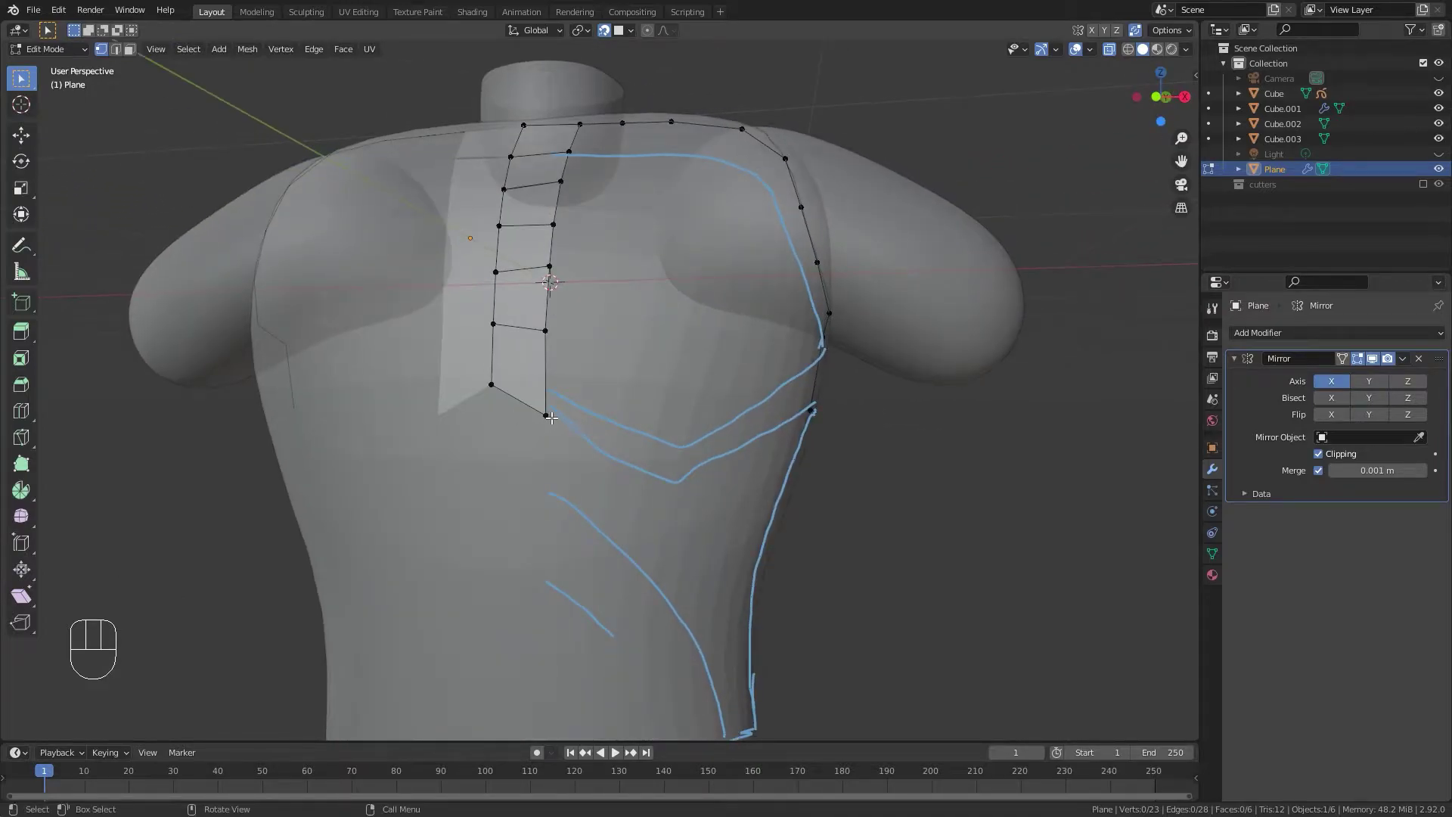
key("KP_1")
key("e")
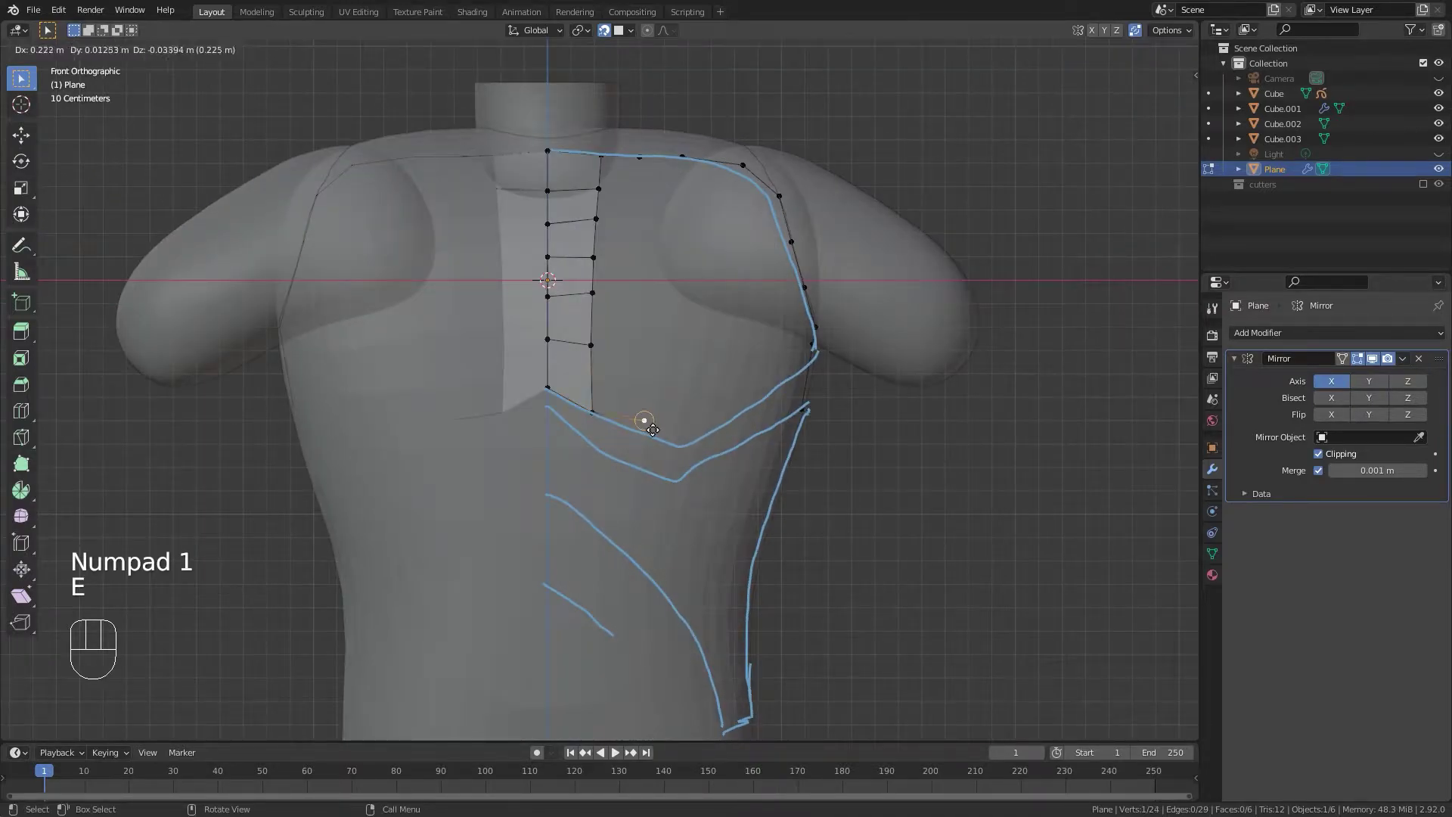
left_click(648, 436)
key("e")
left_click(692, 454)
middle_click_drag(692, 454, 587, 449)
key("e")
left_click(683, 452)
key("e")
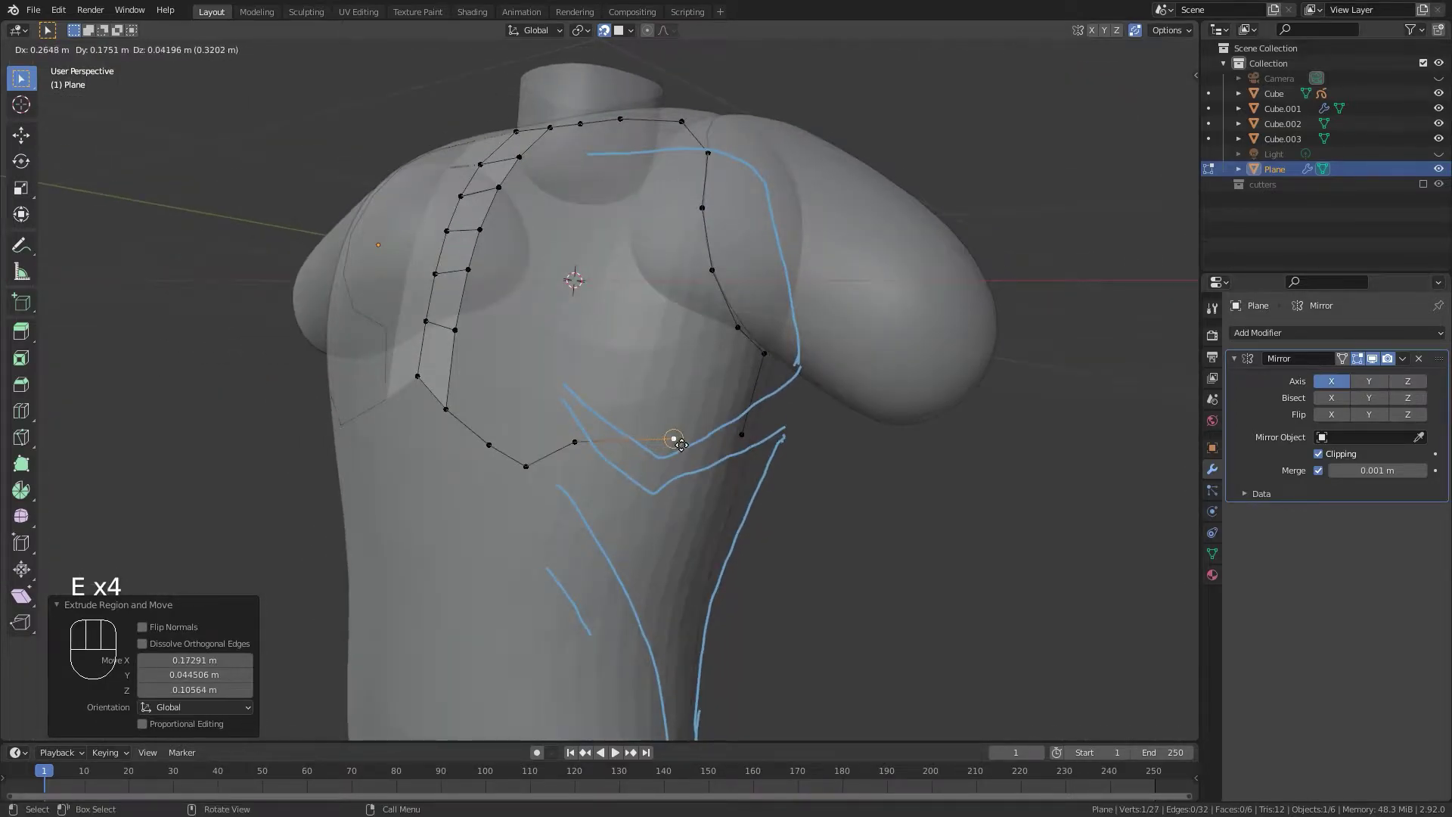
left_click(652, 446)
key("e")
left_click(718, 445)
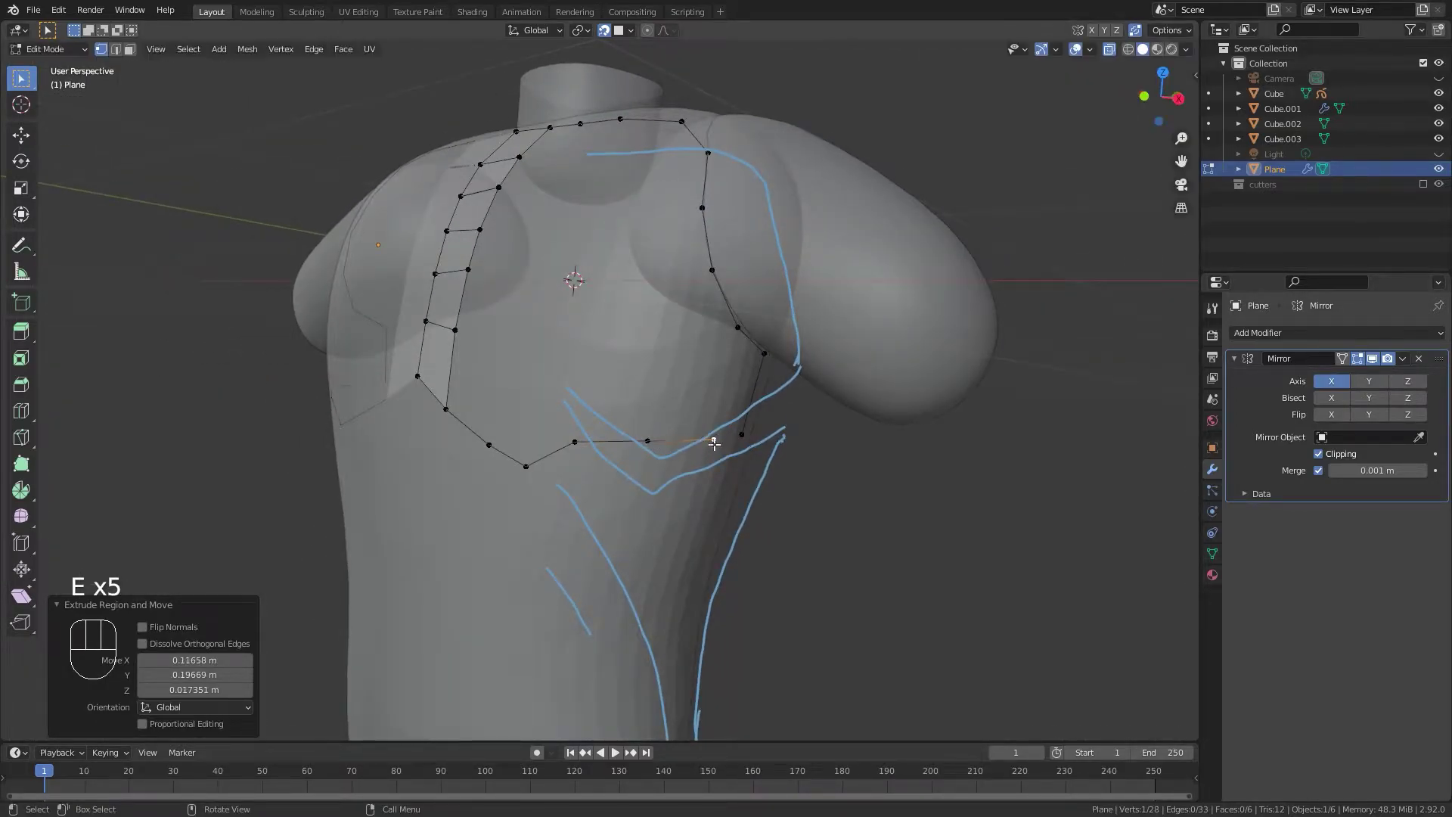
Reposition the outer vertices of the lower chest chain, and move the side chain's lowest vertex up toward the armpit.
left_click(531, 449)
left_click(577, 450)
key("g")
left_click(722, 454)
key("g")
left_click(742, 440)
middle_click_drag(741, 439, 638, 386)
key("g")
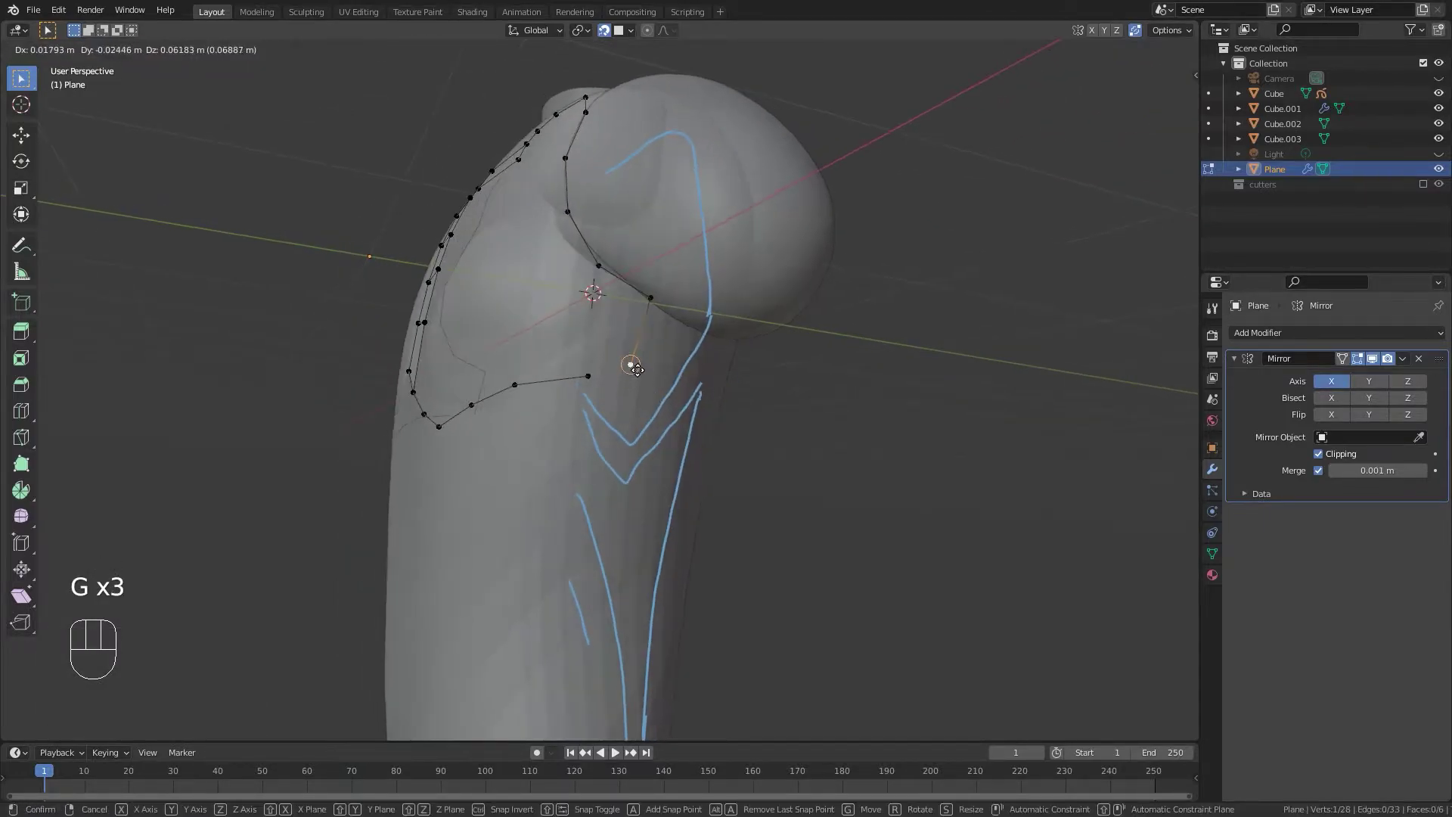
left_click(642, 364)
Join the lower chest chain's end vertex to the side chain's lowest vertex with an edge, closing the chest outline.
left_click(587, 375)
left_click(638, 357, "shift")
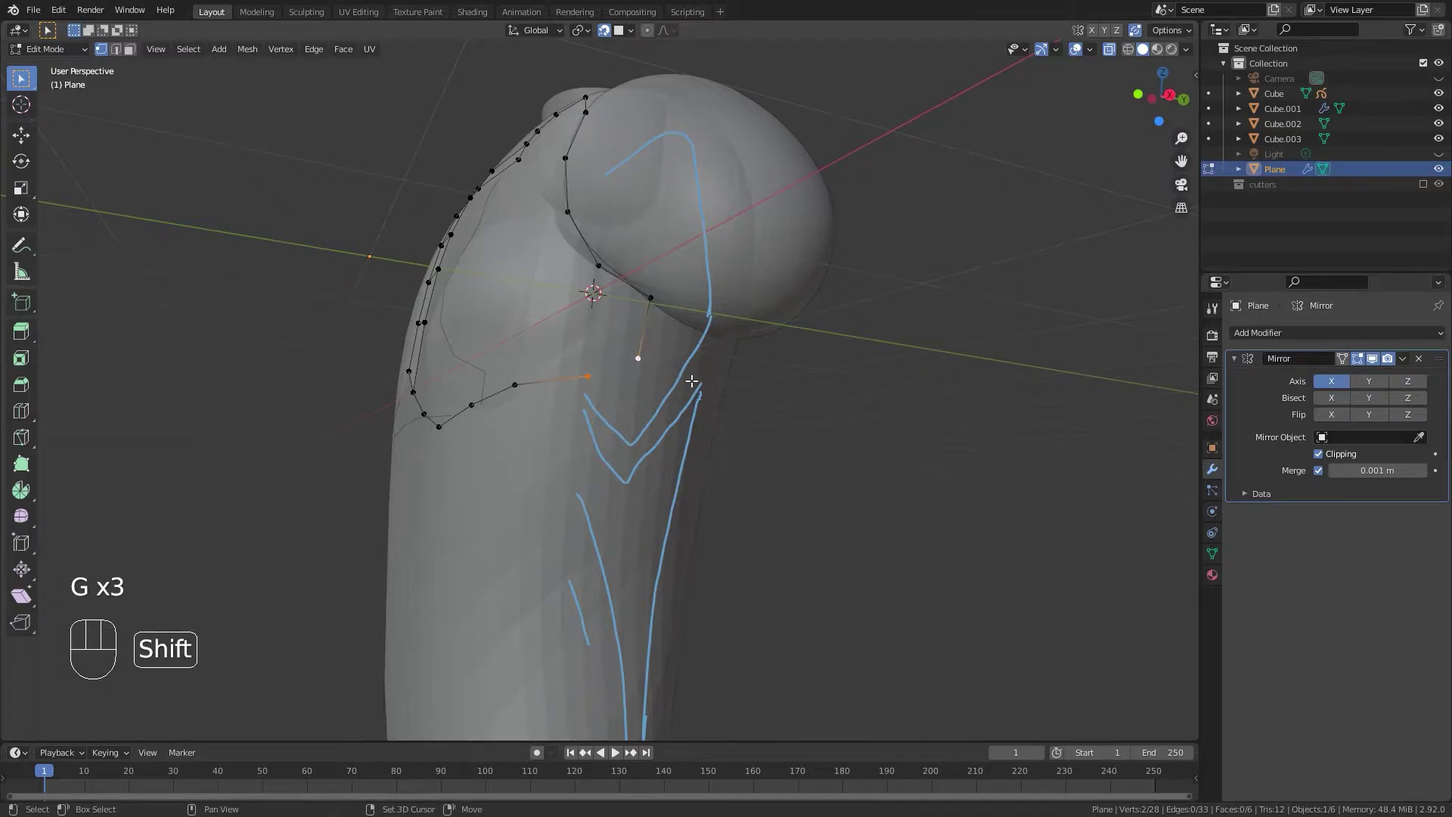
key("f")
middle_click_drag(690, 383, 782, 372)
key("KP_1")
key("KP_1")
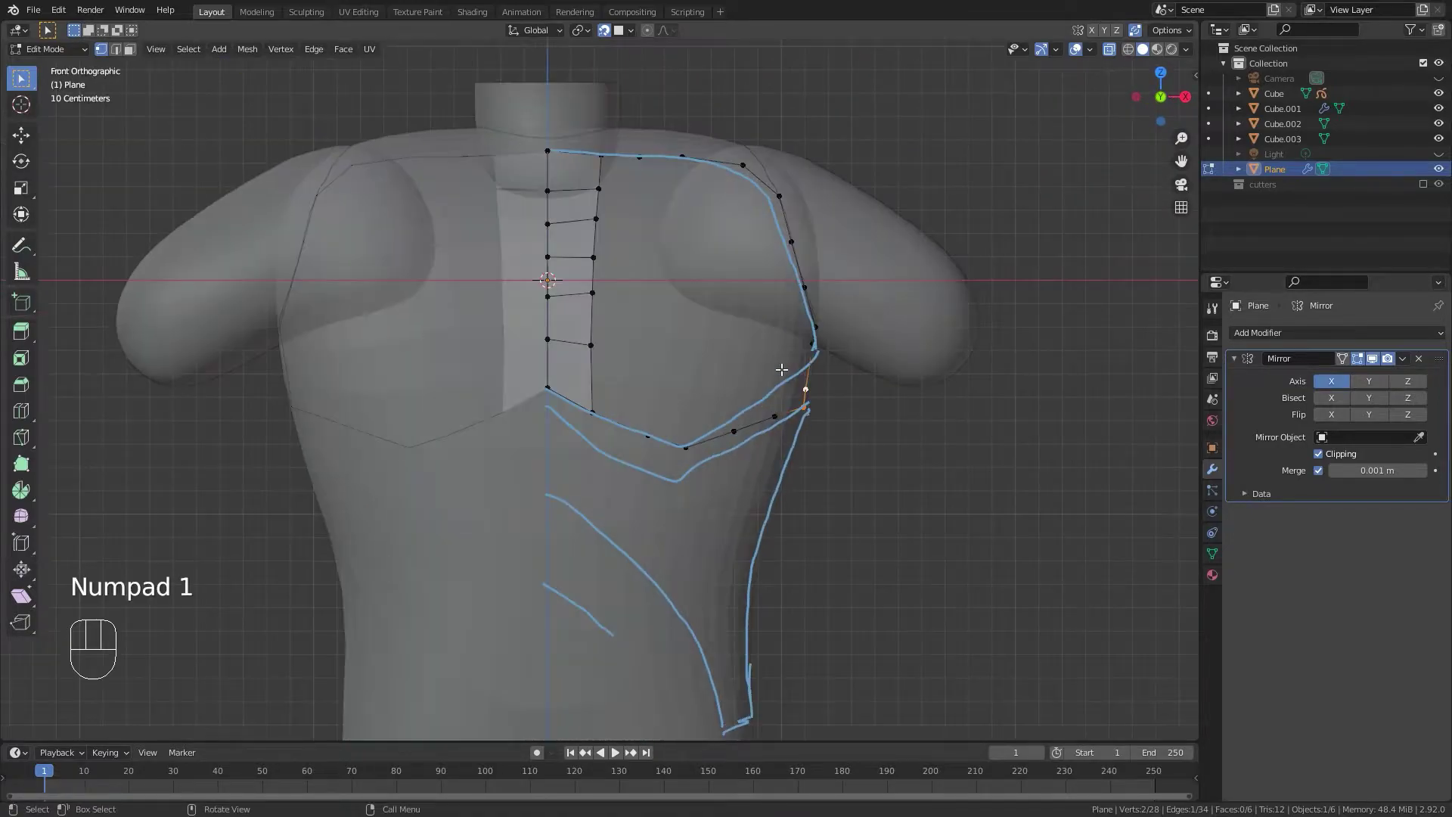
Fill a second column of six quads beside the centre strip, between the top chest chain and the lower chest chain.
middle_click_drag(574, 180, 605, 335, "shift")
key("f")
left_click(602, 331)
left_click(569, 338)
key("f")
left_click(604, 375)
key("f")
left_click(601, 440)
key("f")
left_click(604, 473)
key("f")
left_click(605, 525)
middle_click_drag(606, 561, 667, 501)
left_click(587, 528, "shift")
key("f")
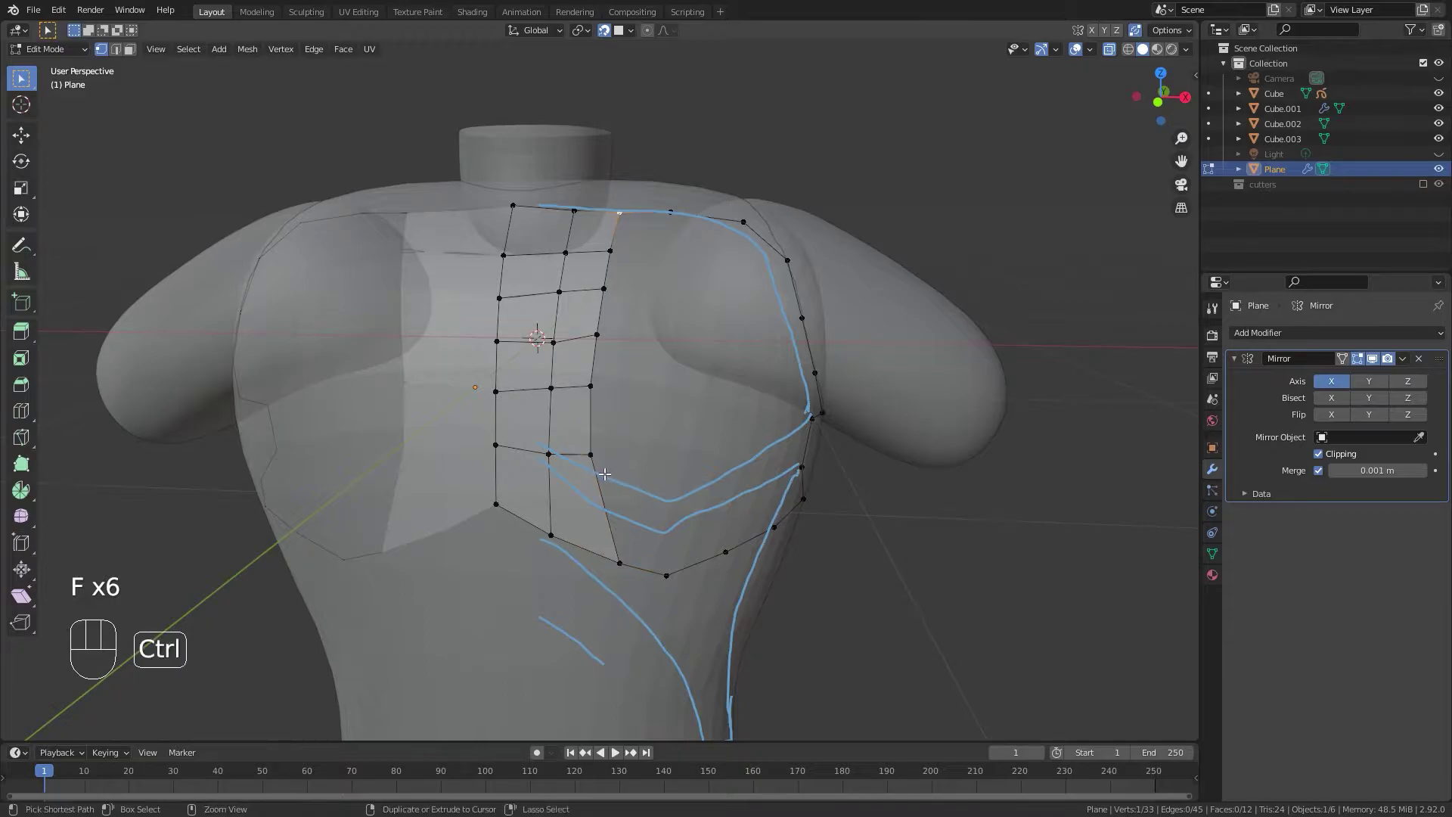
Extrude the five inner vertices of the second column's outer edge sideways across the chest, forming a third column of quads.
left_click(609, 251)
left_click(595, 452, "ctrl")
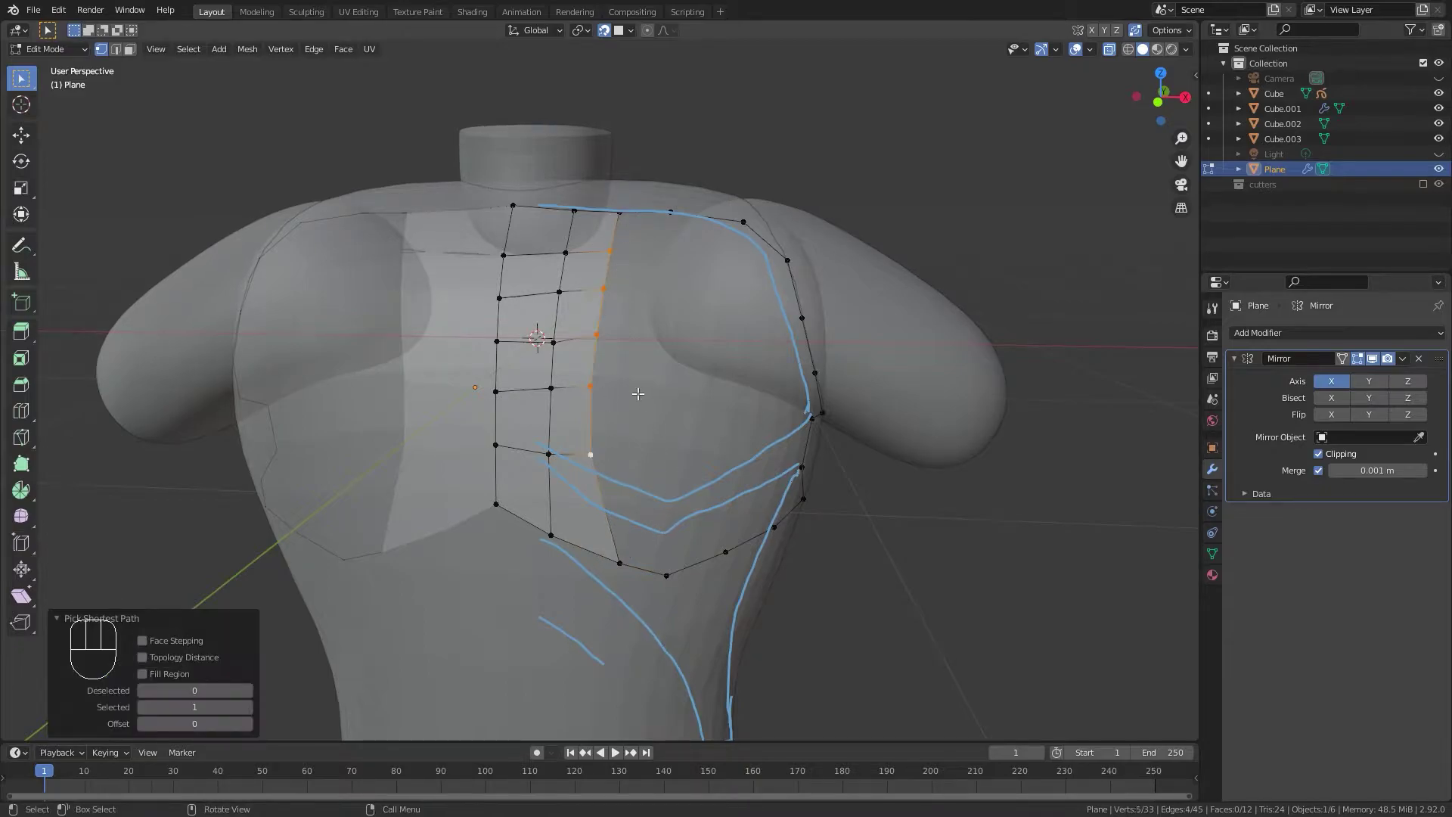
middle_click_drag(595, 453, 605, 438)
key("e")
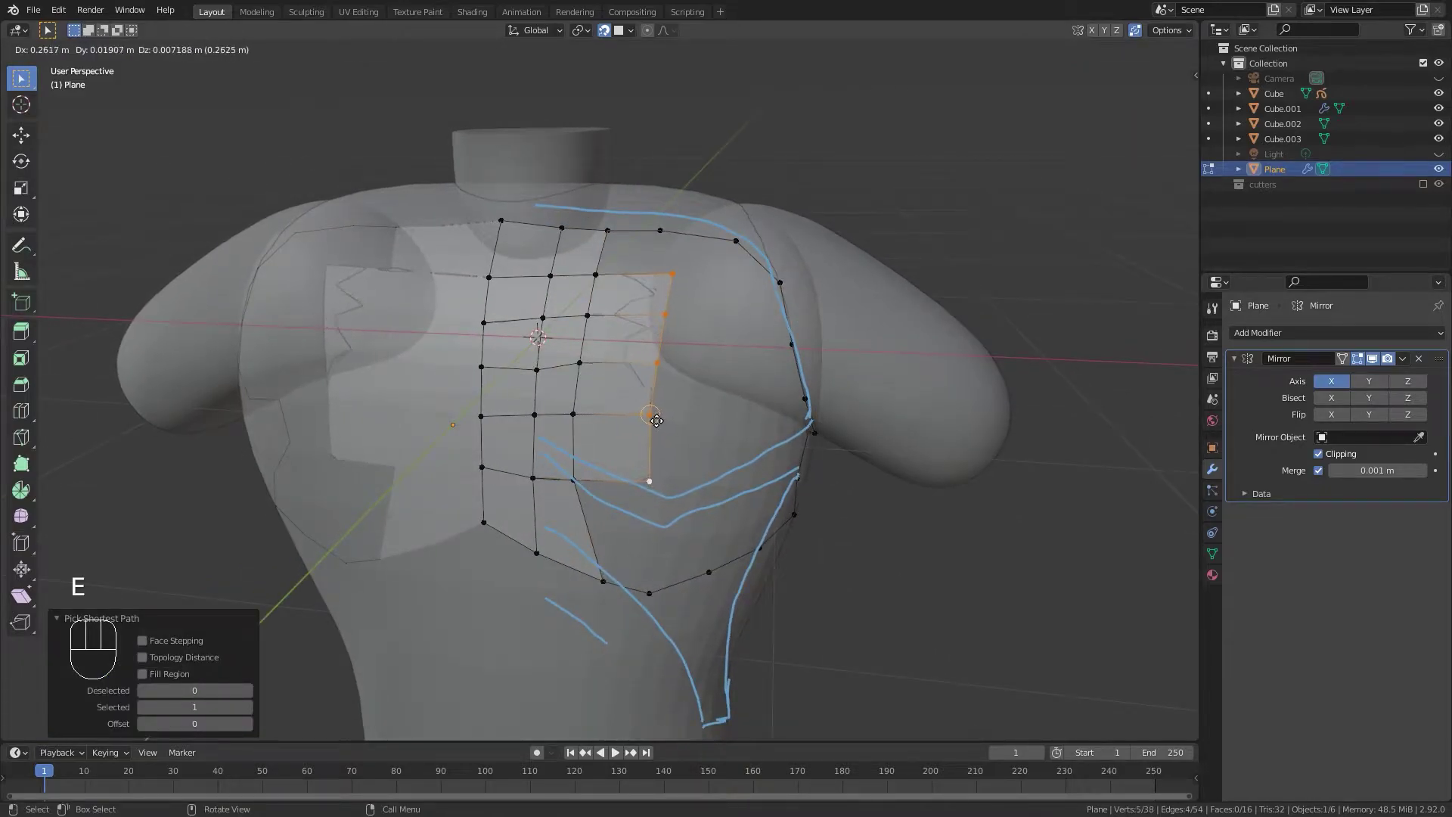
left_click(655, 422)
Reposition the third column's top vertex, and fill the gap between that column and the top chest chain with a face.
left_click(671, 278)
middle_click_drag(672, 278, 634, 293)
key("g")
left_click(642, 312)
left_click(593, 272)
left_click(578, 317, "shift")
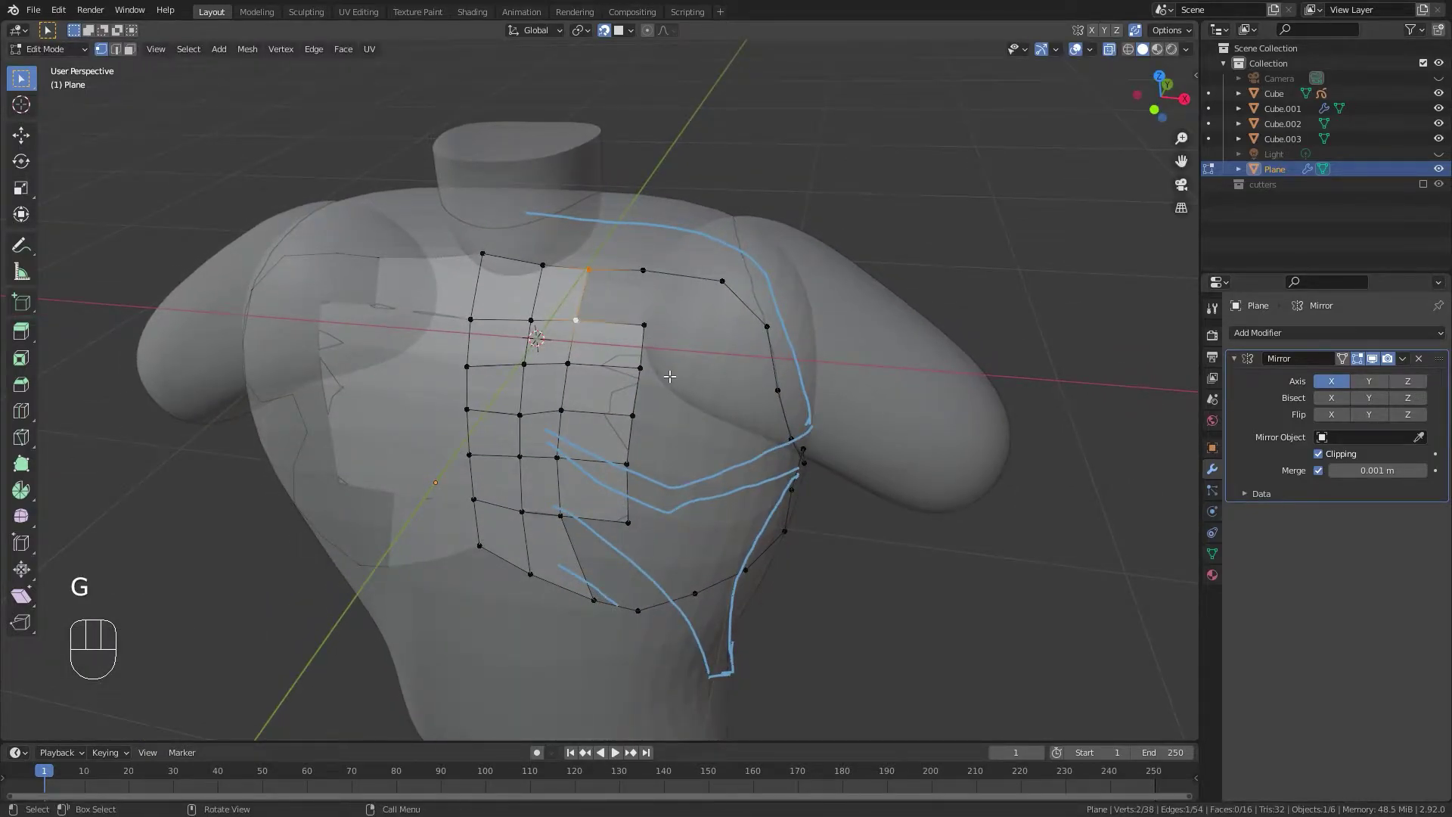
key("f")
Reposition the vertices along the third column's outer edge to even out the quads over the chest surface.
key("g")
left_click(639, 462)
left_click(634, 463)
key("g")
left_click(636, 469)
middle_click_drag(636, 466, 636, 400)
left_click(637, 462)
key("g")
left_click(639, 462)
Fill the gap between the third column's lowest edge and the lower chest chain with a face.
middle_click_drag(639, 463, 597, 484)
left_click(631, 522, "shift")
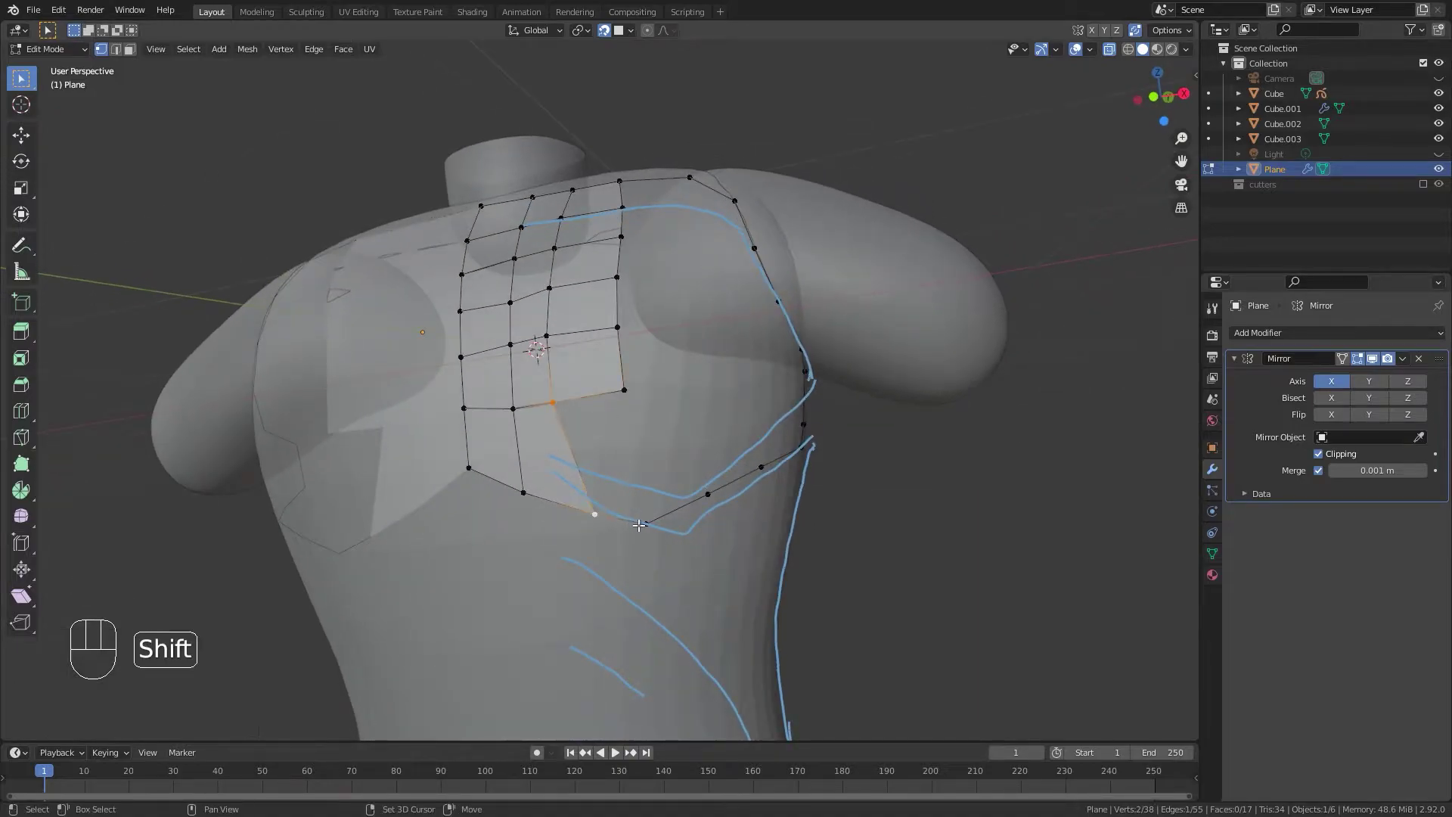
left_click(635, 387, "shift")
middle_click_drag(681, 415, 592, 475)
key("f")
Extrude the five vertices of the third column's outer edge toward the shoulder, forming a fourth column of quads.
left_click(598, 572)
middle_click_drag(598, 572, 578, 453)
left_click(611, 265, "ctrl")
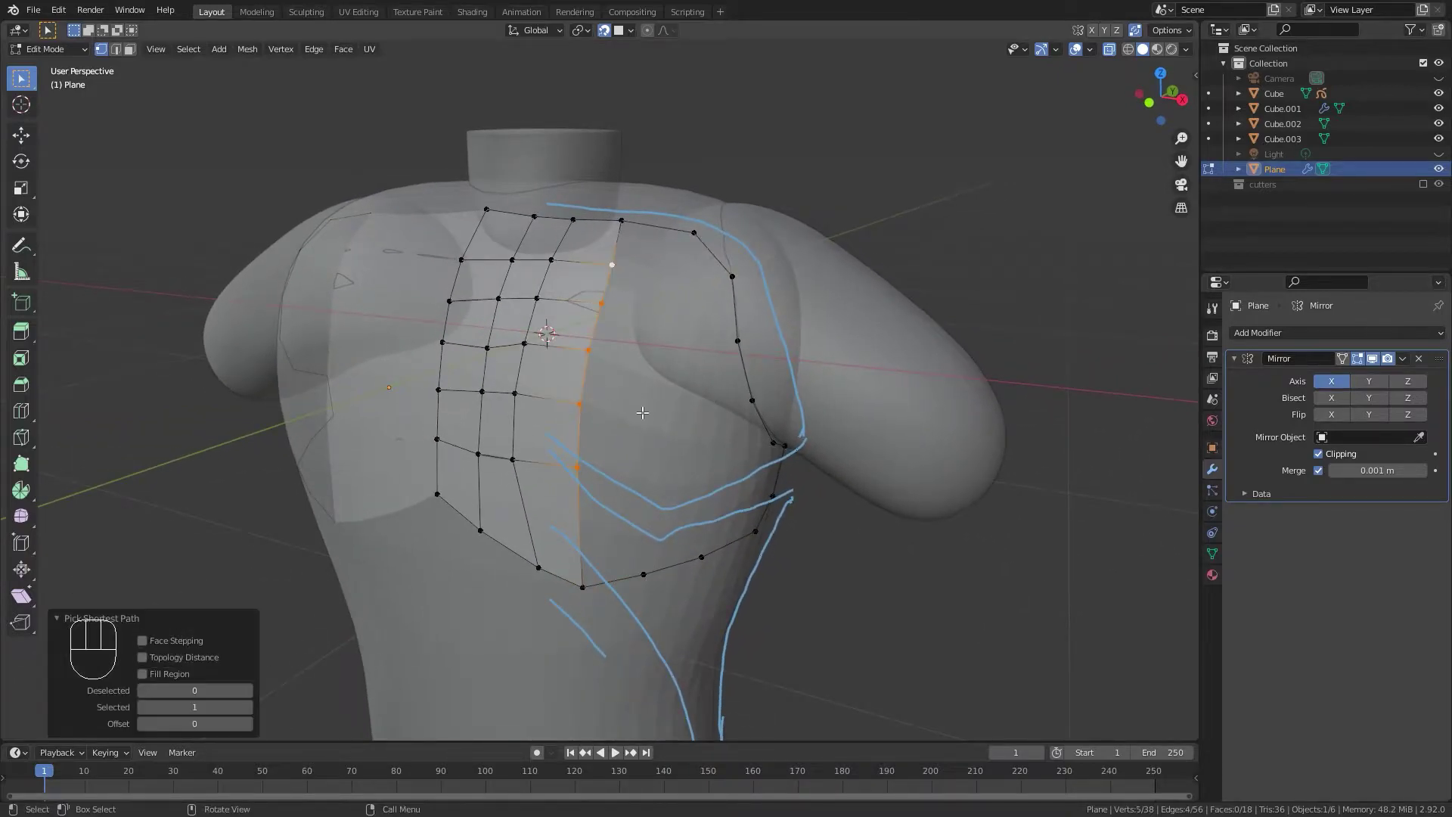
key("e")
left_click(658, 419)
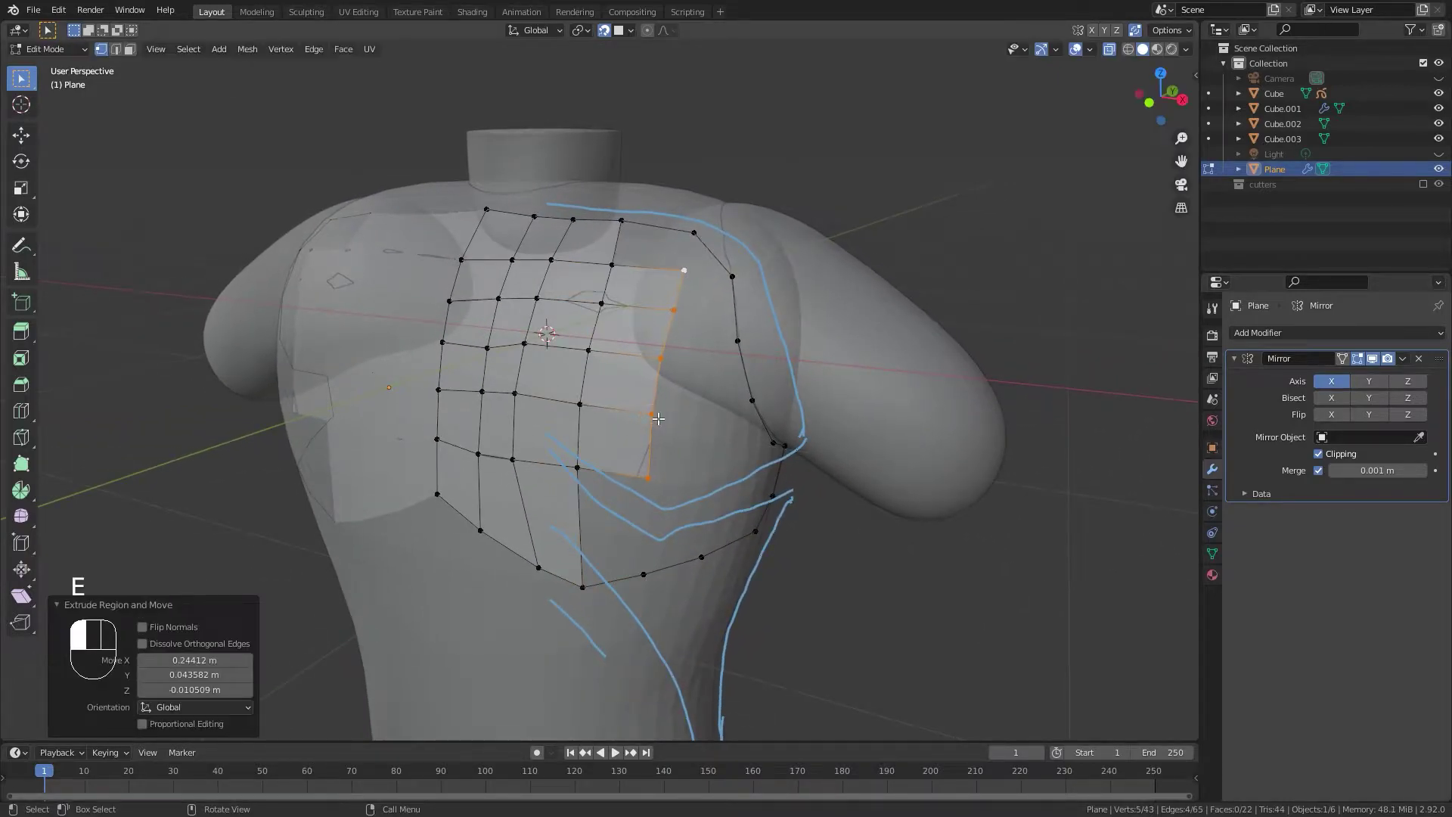
Fill the gaps joining the fourth column to the top chest chain and the lower chest chain with faces.
left_click(625, 225)
left_click(614, 265, "shift")
key("f")
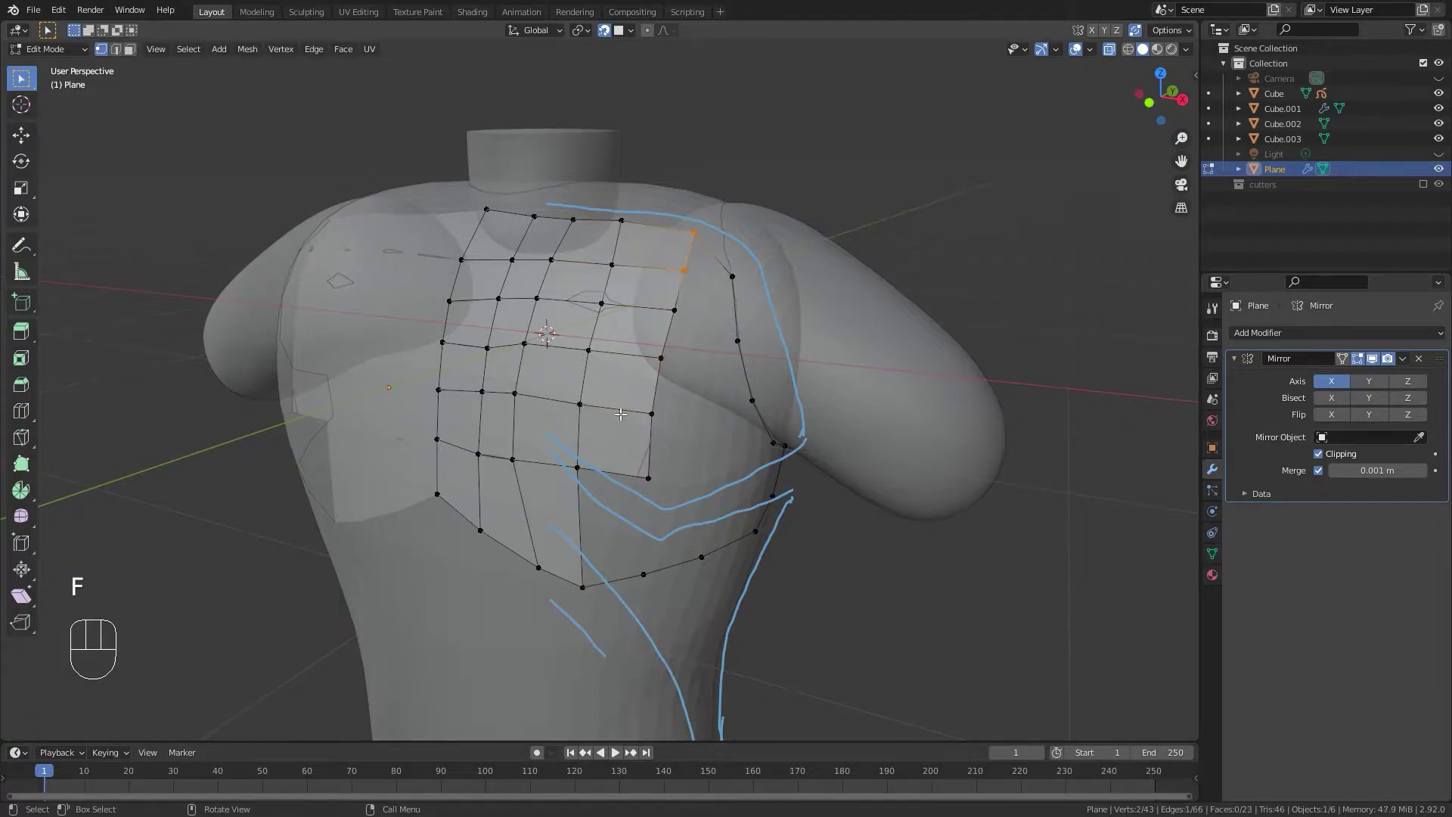
key("f")
middle_click_drag(584, 520, 547, 486)
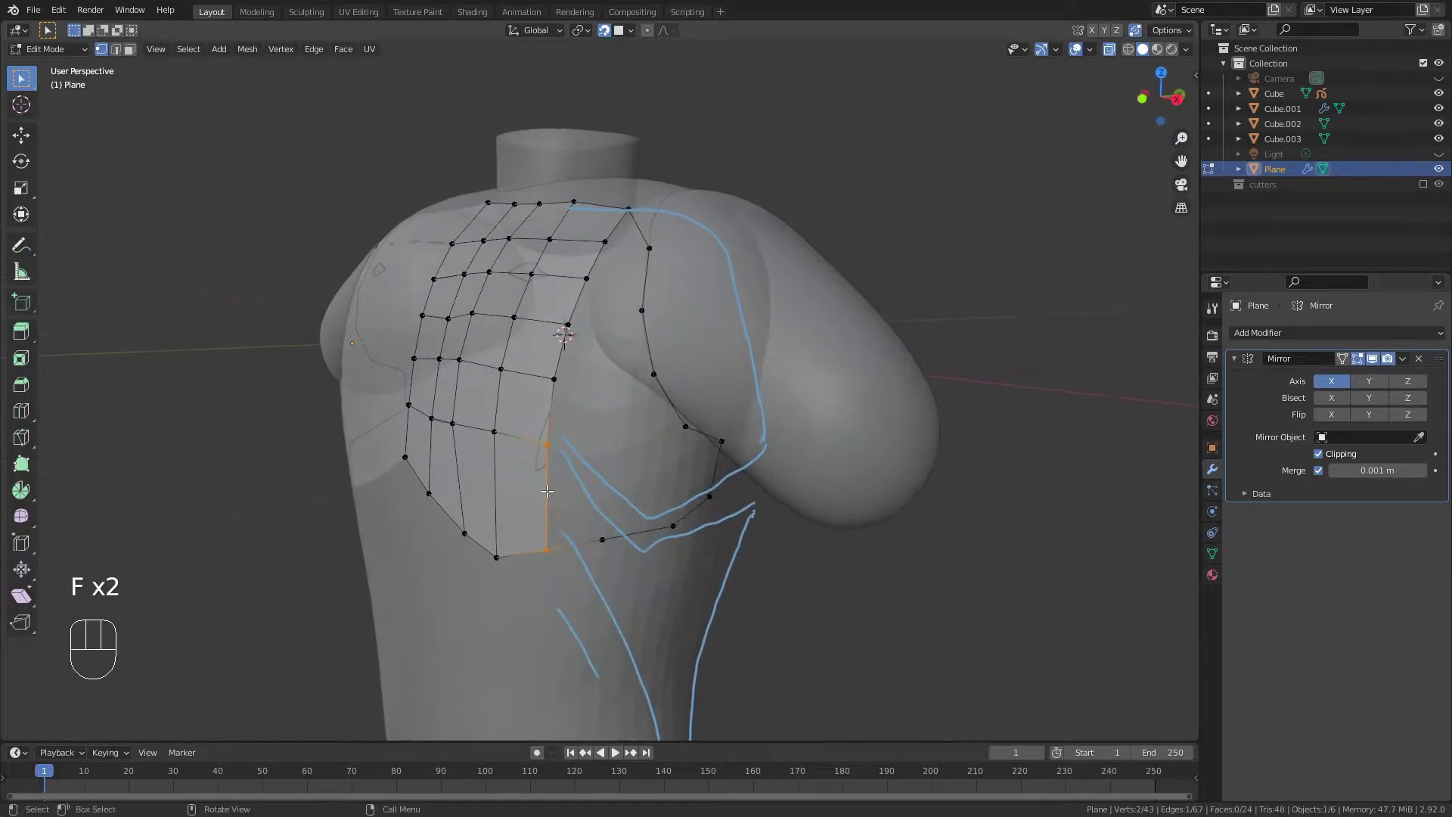
Fill two faces on the ribcage side between the armpit chain and the outer end of the lower chest chain.
middle_click_drag(750, 495, 689, 473)
left_click(689, 435)
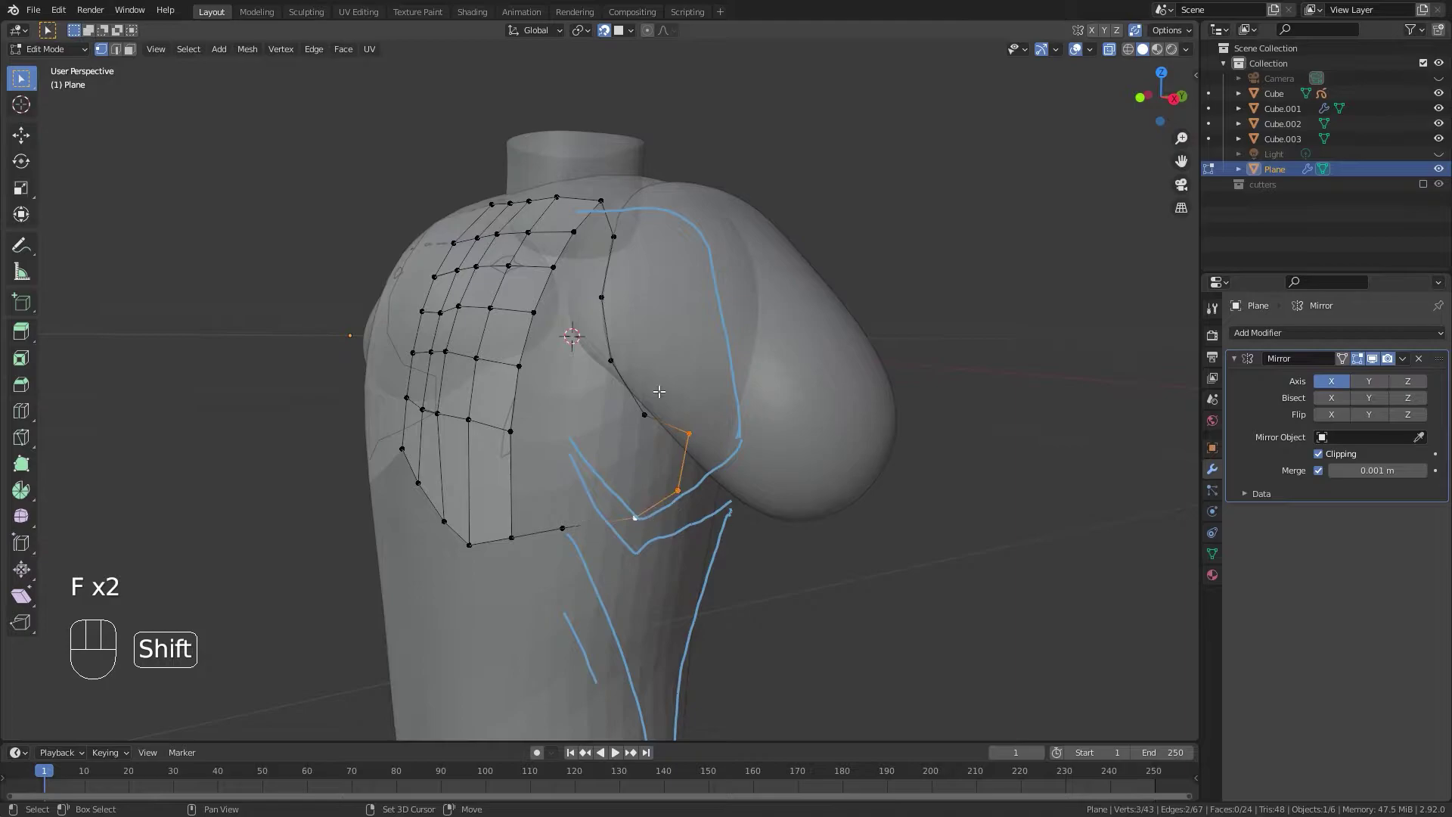
left_click(652, 402, "shift")
key("f")
middle_click_drag(601, 491, 627, 495)
left_click(675, 519)
left_click(692, 421, "shift")
key("f")
Fill the opening between the fourth column's lower edge and the ribcage side faces with a single face.
middle_click_drag(544, 438, 590, 431)
left_click(584, 451)
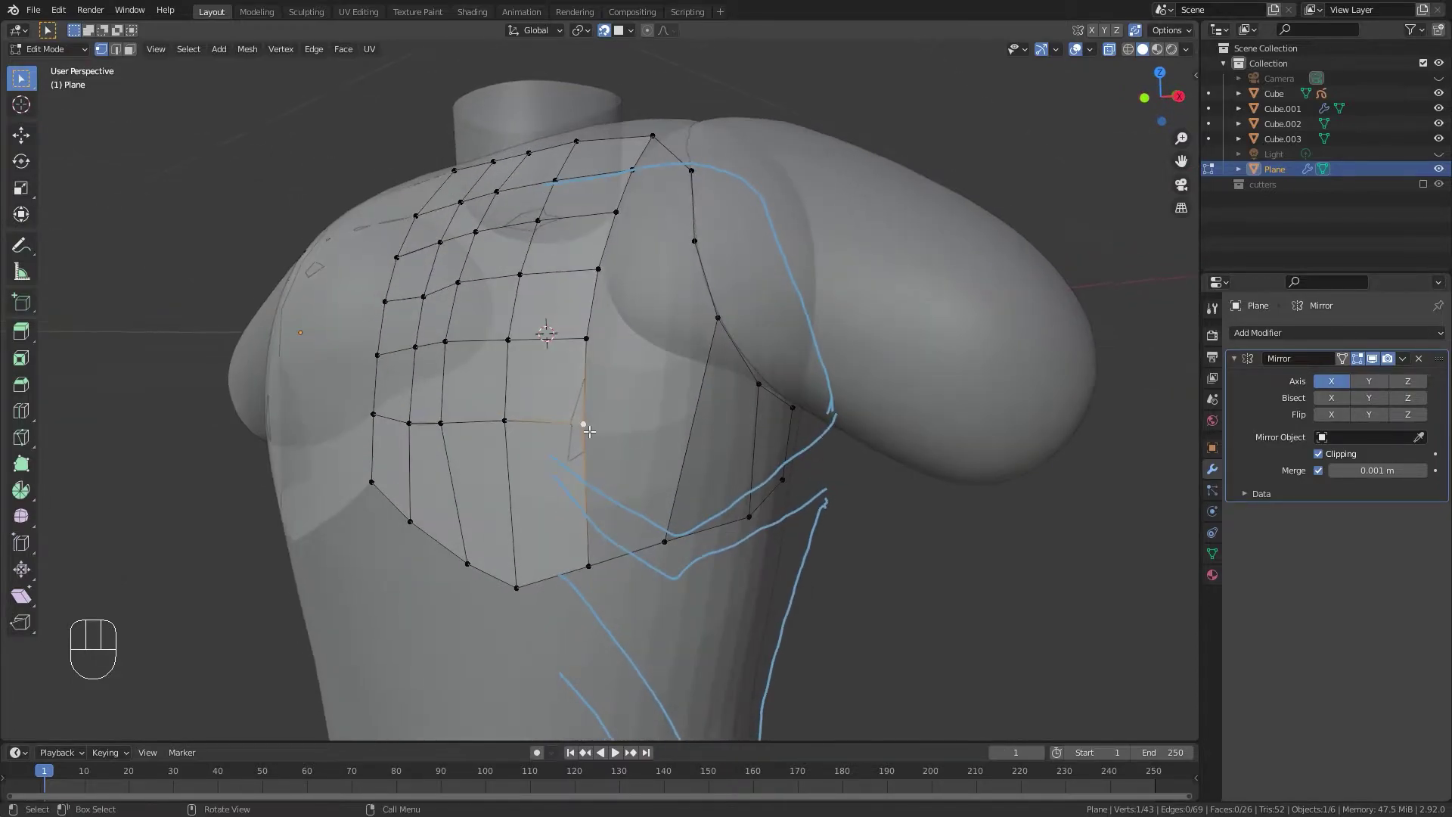
left_click(587, 338)
left_click_drag(565, 518, 681, 601, "shift")
key("f")
Knife-cut from the fourth column's lowest inner vertex across the three side faces to the torso's side edge.
left_click(725, 449)
key("k")
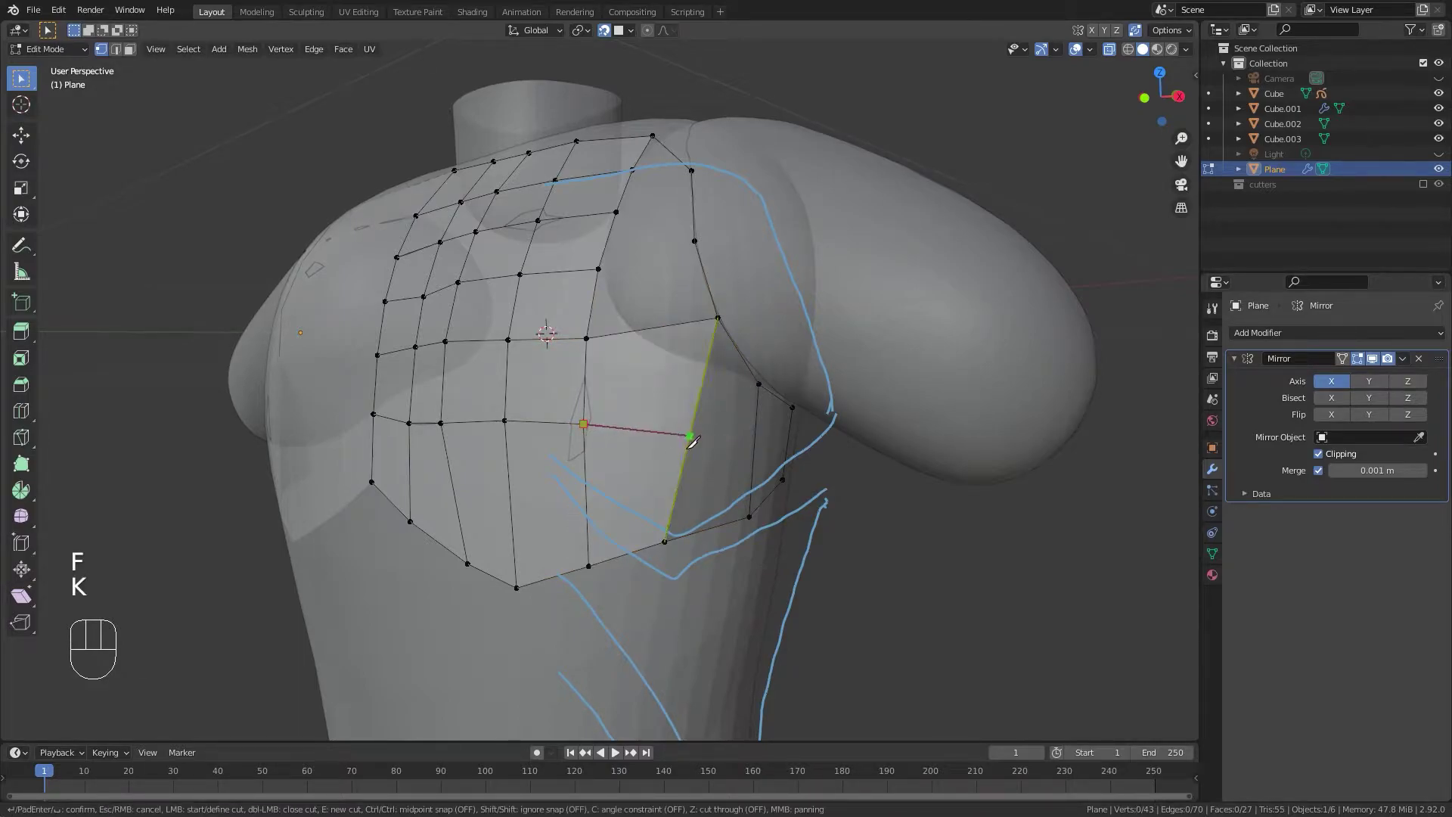
middle_click_drag(751, 453, 668, 431)
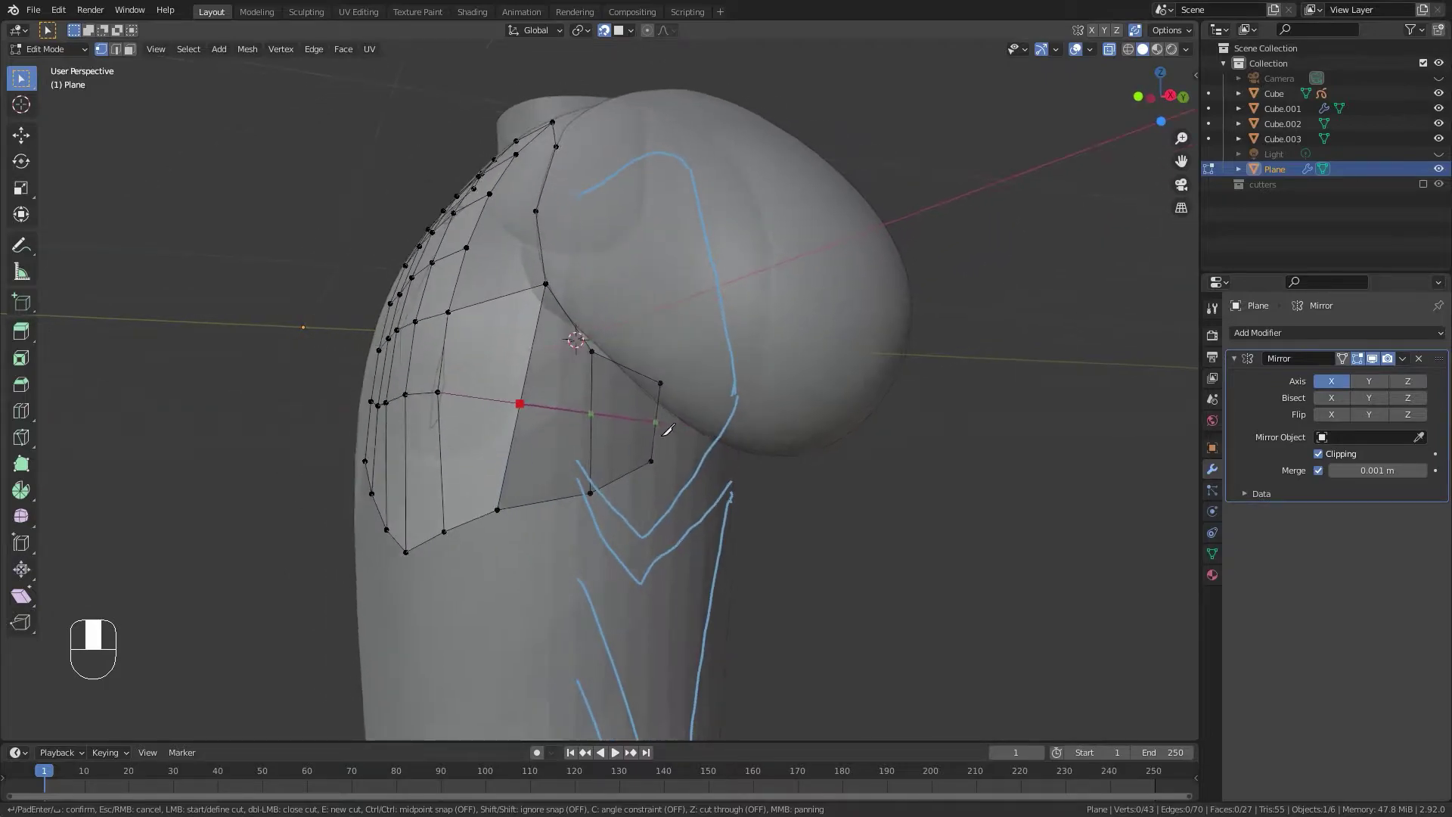
key("Return")
middle_click_drag(465, 390, 564, 407)
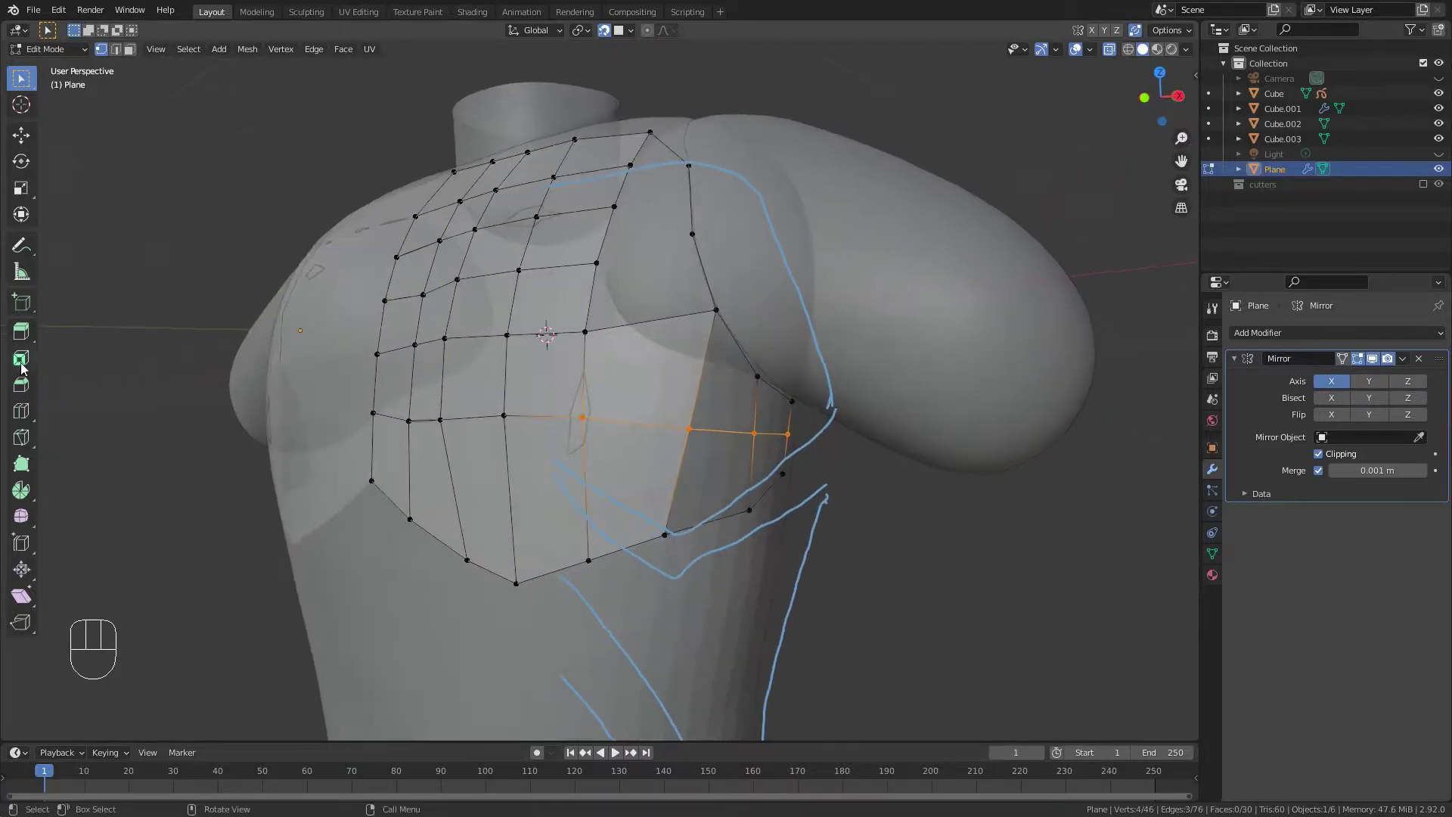
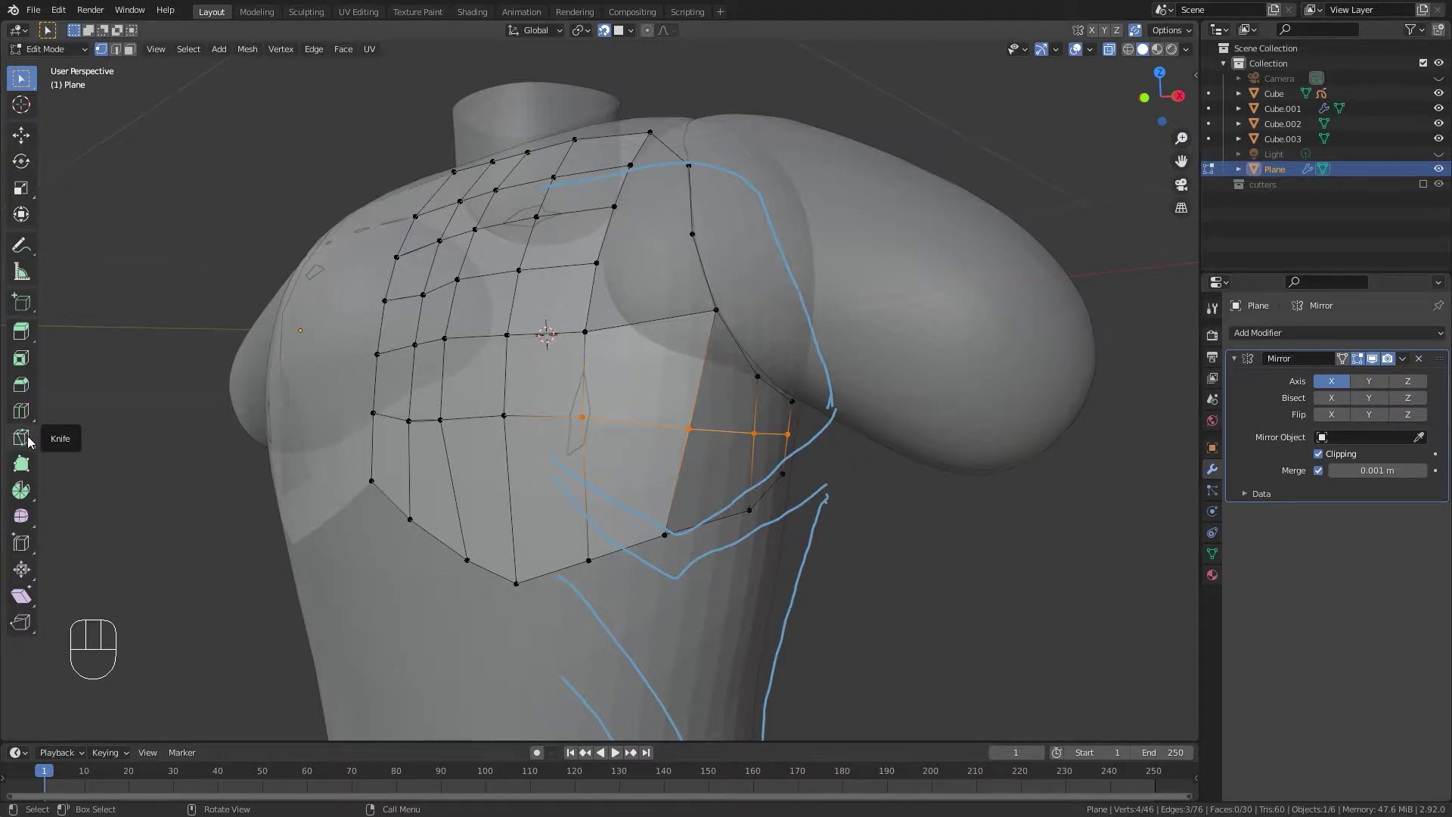
left_click(27, 441)
left_click(23, 438)
right_click(530, 465)
left_click(29, 72)
Fill a face above the side faces, between the fourth column's outer edge and the chain along the front of the shoulder.
middle_click_drag(548, 374, 568, 409)
middle_click_drag(744, 446, 641, 411, "shift")
middle_click_drag(514, 387, 542, 433)
scroll(528, 398, "up", 1)
left_click(491, 394)
left_click(657, 373, "shift")
key("f")
middle_click_drag(622, 366, 617, 329)
key("ctrl+z")
left_click(502, 323, "shift")
key("f")
left_click(628, 355)
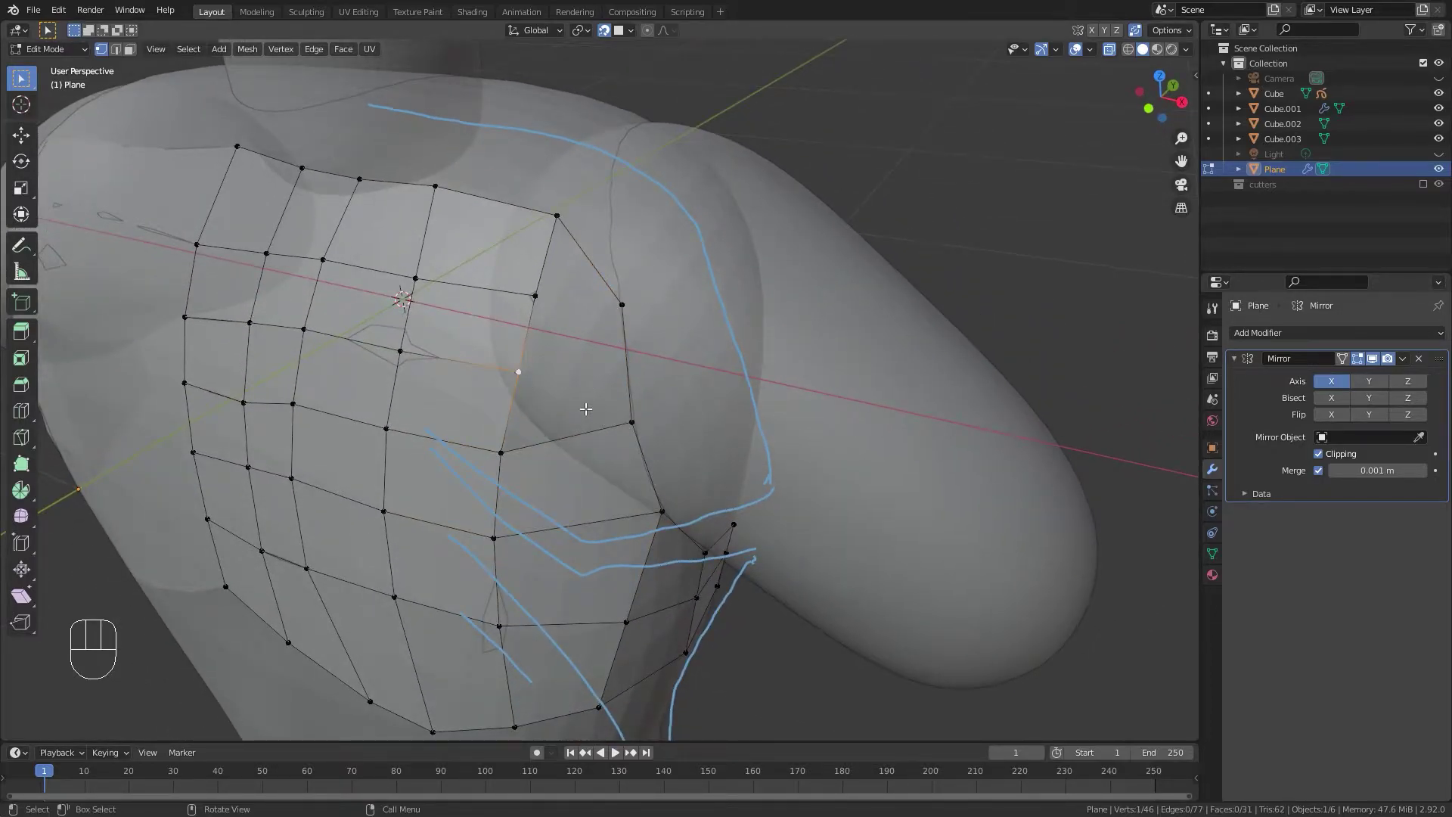
Fill the remaining six-vertex opening between the fourth column and the shoulder chain with one face.
left_click_drag(503, 180, 744, 503, "shift")
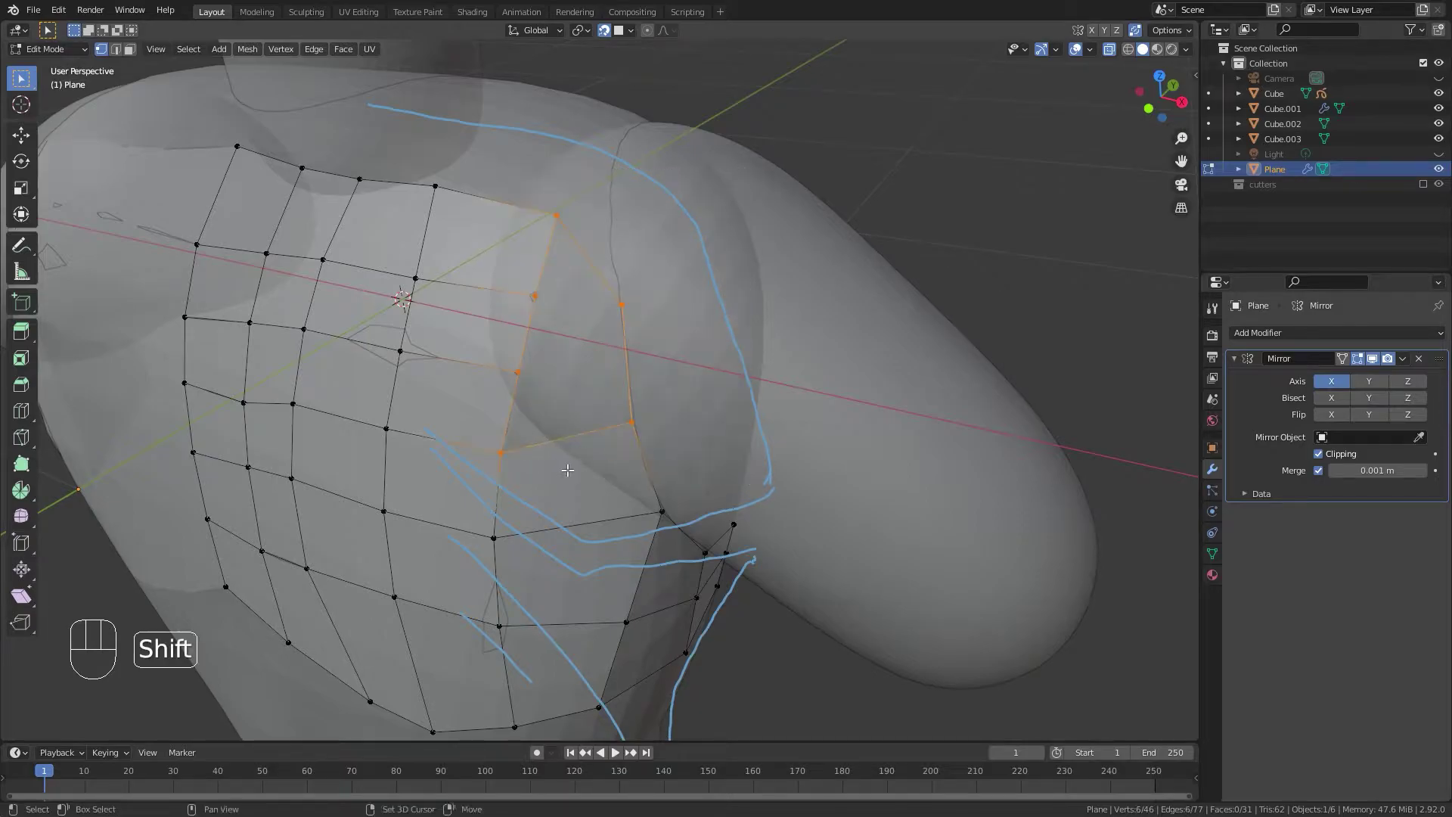
key("f")
left_click(667, 376)
Split the six-vertex shoulder face into three with two Knife cuts from the fourth column's vertices to the shoulder chain.
key("k")
left_click(635, 387)
key("Return")
key("k")
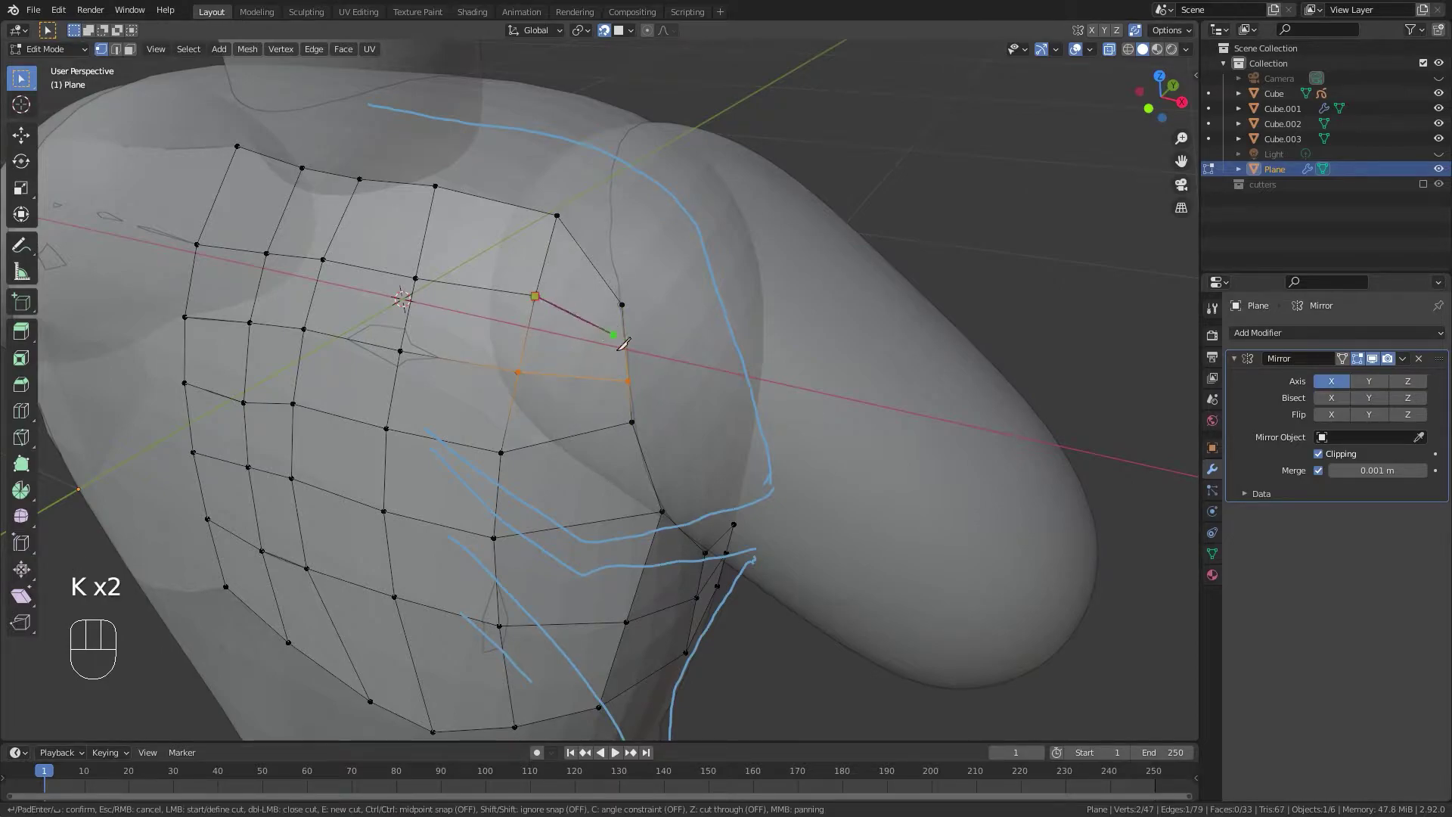
left_click(625, 341)
key("Return")
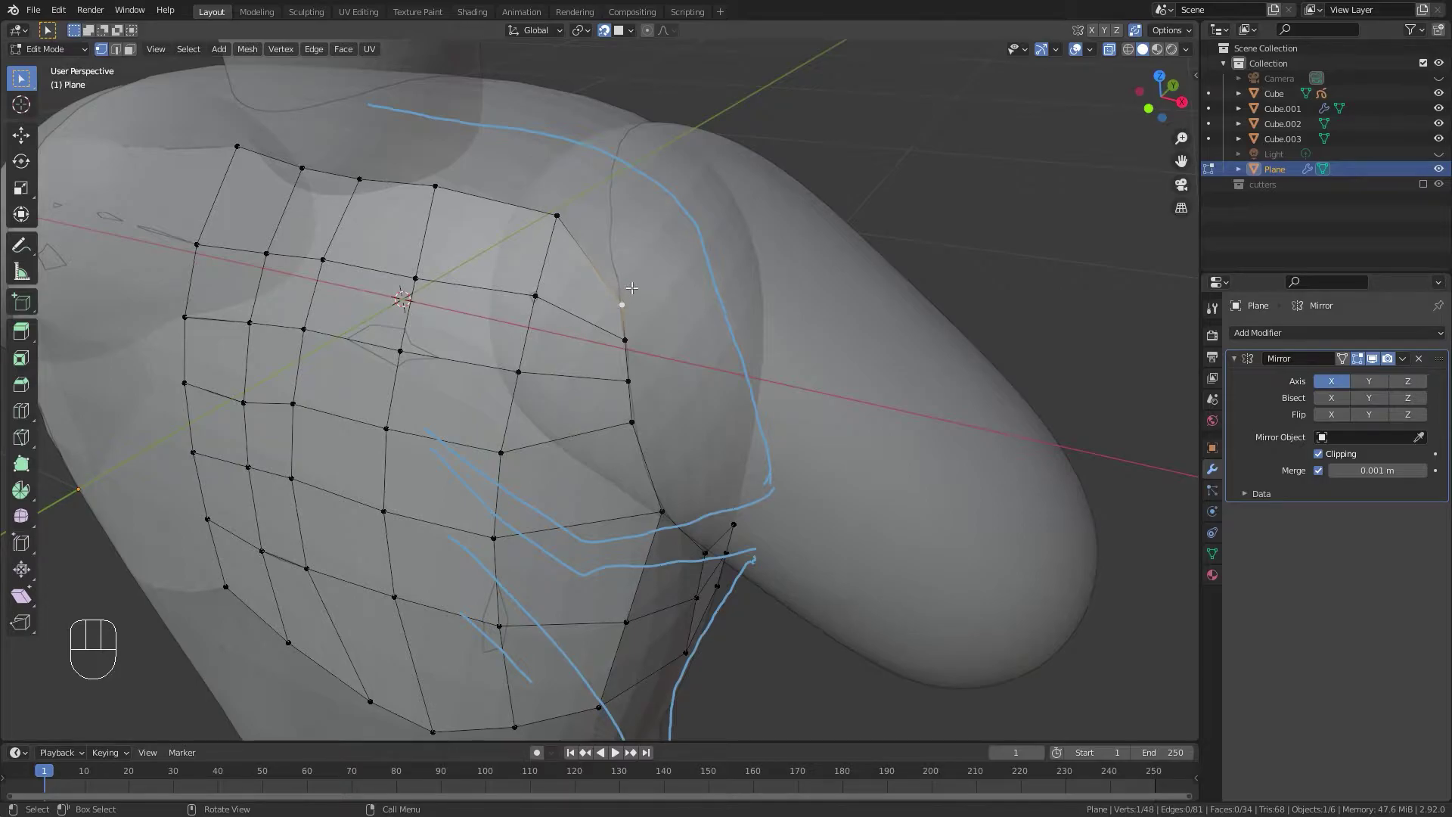
Reposition the vertices at the shoulder corner and along the top chest chain to smooth the outline.
key("g")
left_click(617, 285)
key("g")
left_click(560, 227)
middle_click_drag(559, 227, 530, 212)
key("g")
left_click(446, 176)
key("g")
left_click(433, 163)
middle_click_drag(433, 162, 607, 306)
Delete the two upper faces at the shoulder corner, and undo the deletion.
key("Tab")
left_click(713, 415)
left_click(609, 276)
left_click(665, 356, "shift")
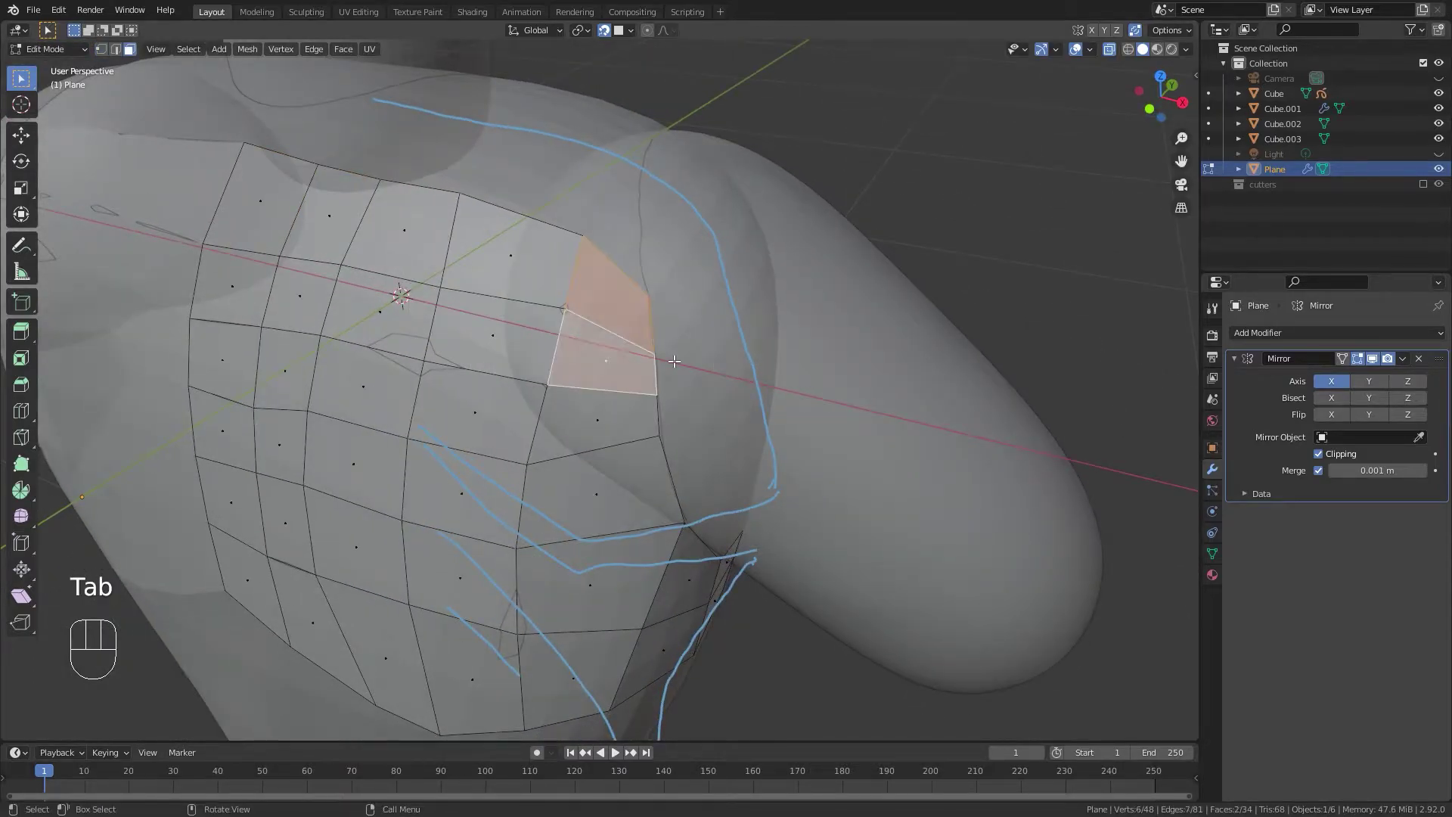
key("x")
left_click(633, 388)
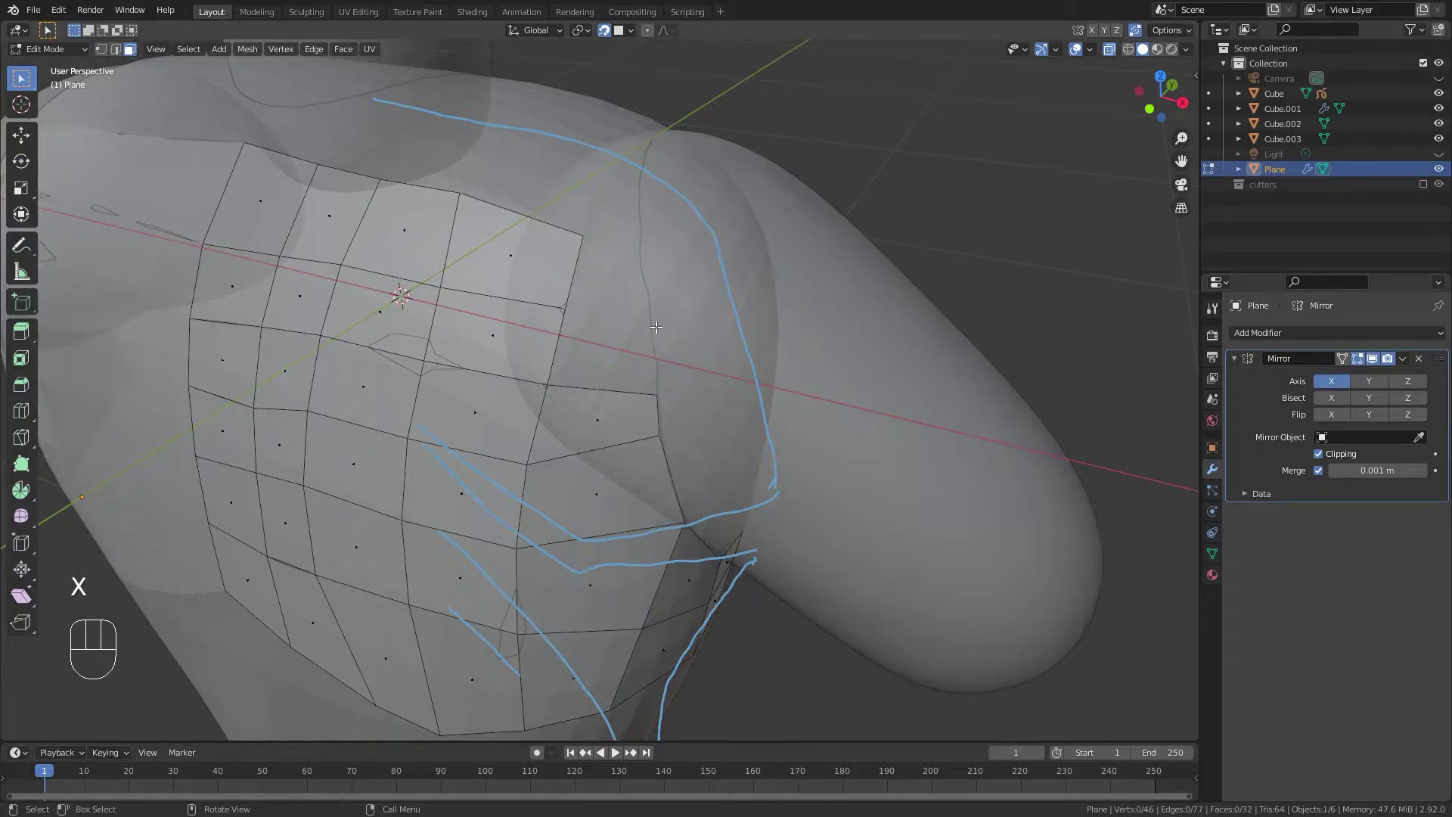
key("ctrl+z")
Delete one face in the fourth column's second row, and try to Knife-cut across the empty gap.
left_click(502, 341)
key("x")
left_click(606, 360)
key("Tab")
left_click(250, 360)
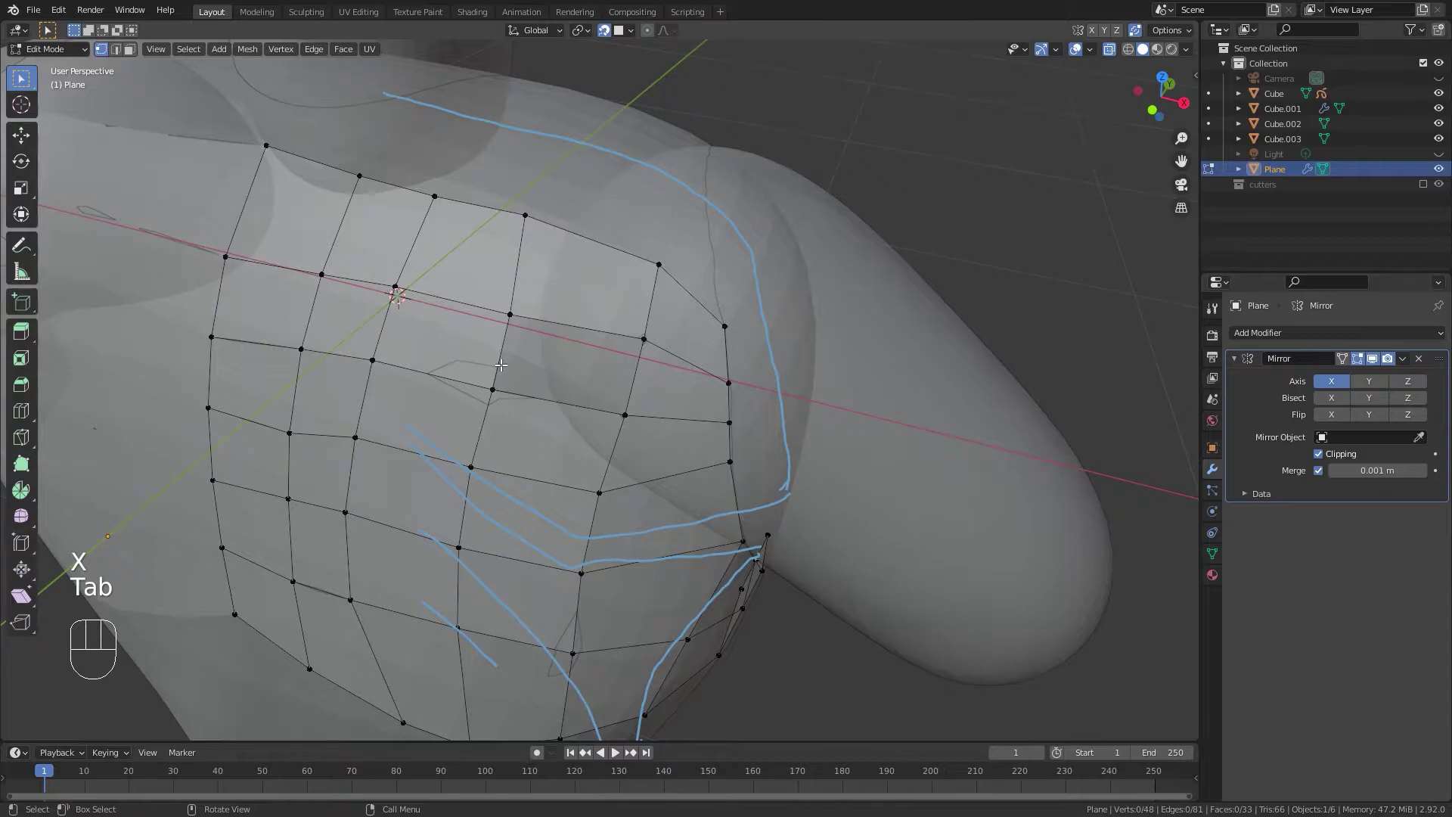
key("k")
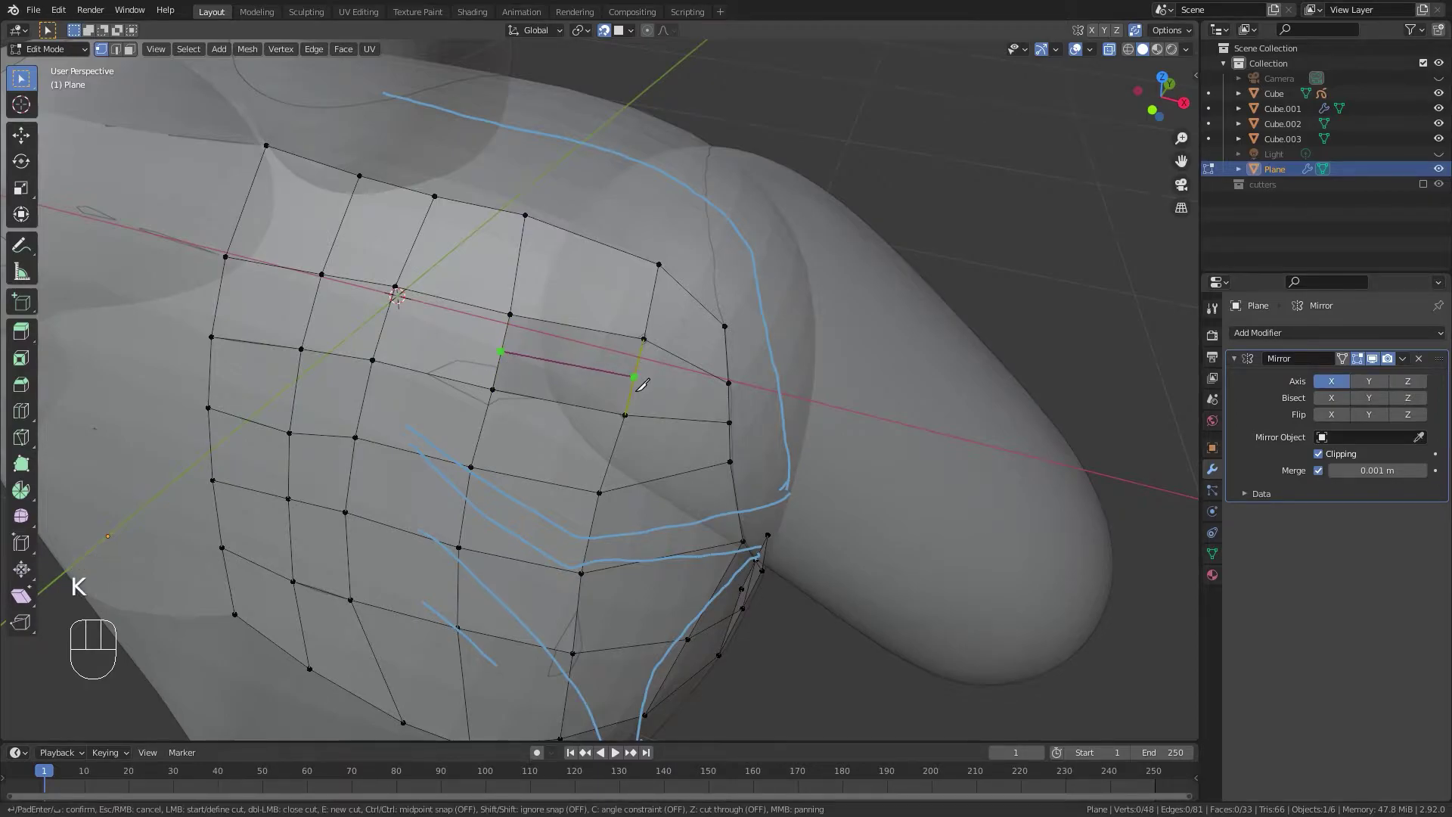
right_click(694, 402)
key("k")
right_click(647, 384)
Refill the gap in the fourth column's second row with a face.
key("Tab")
left_click(671, 368)
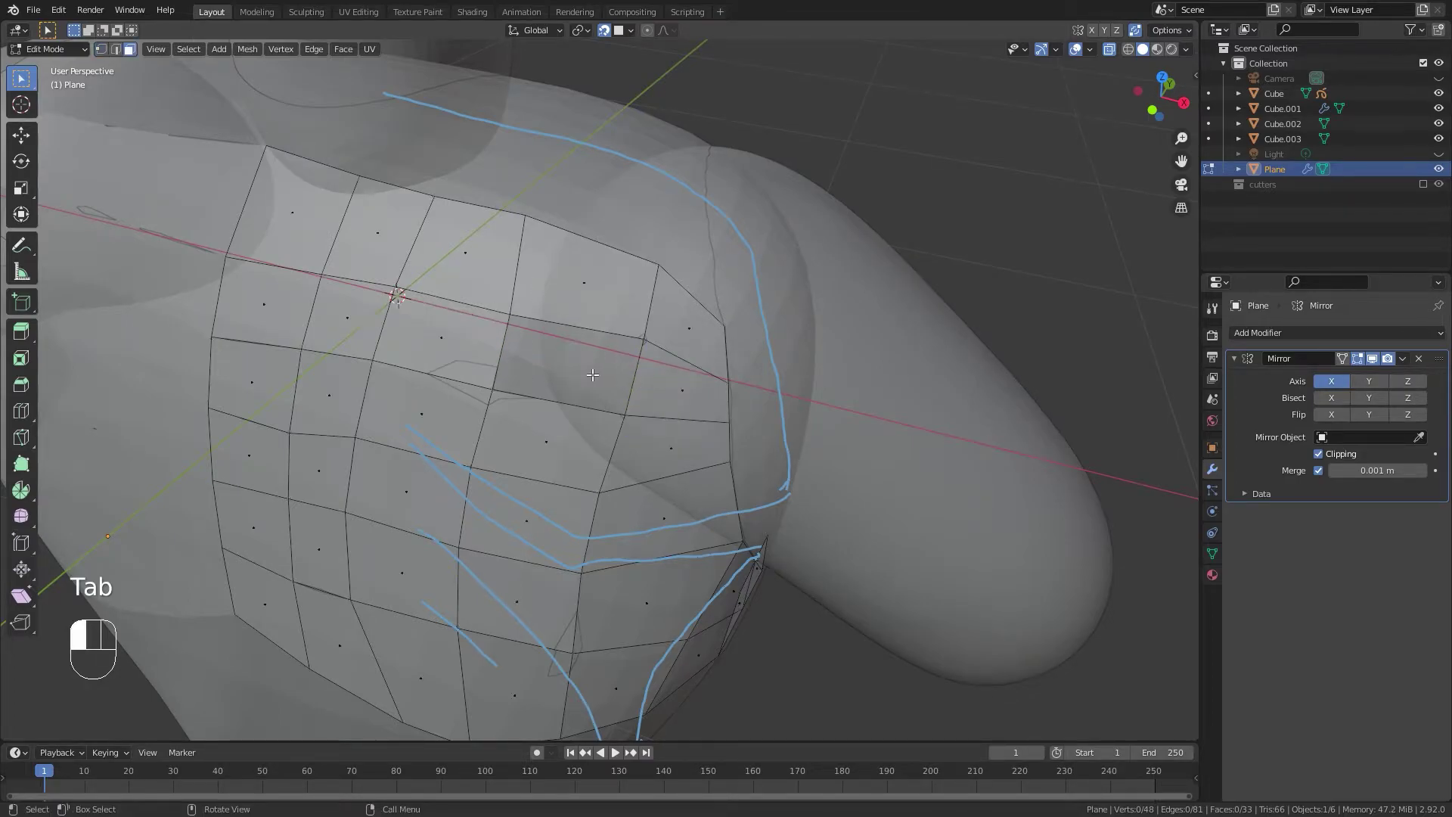
left_click(501, 351, "shift")
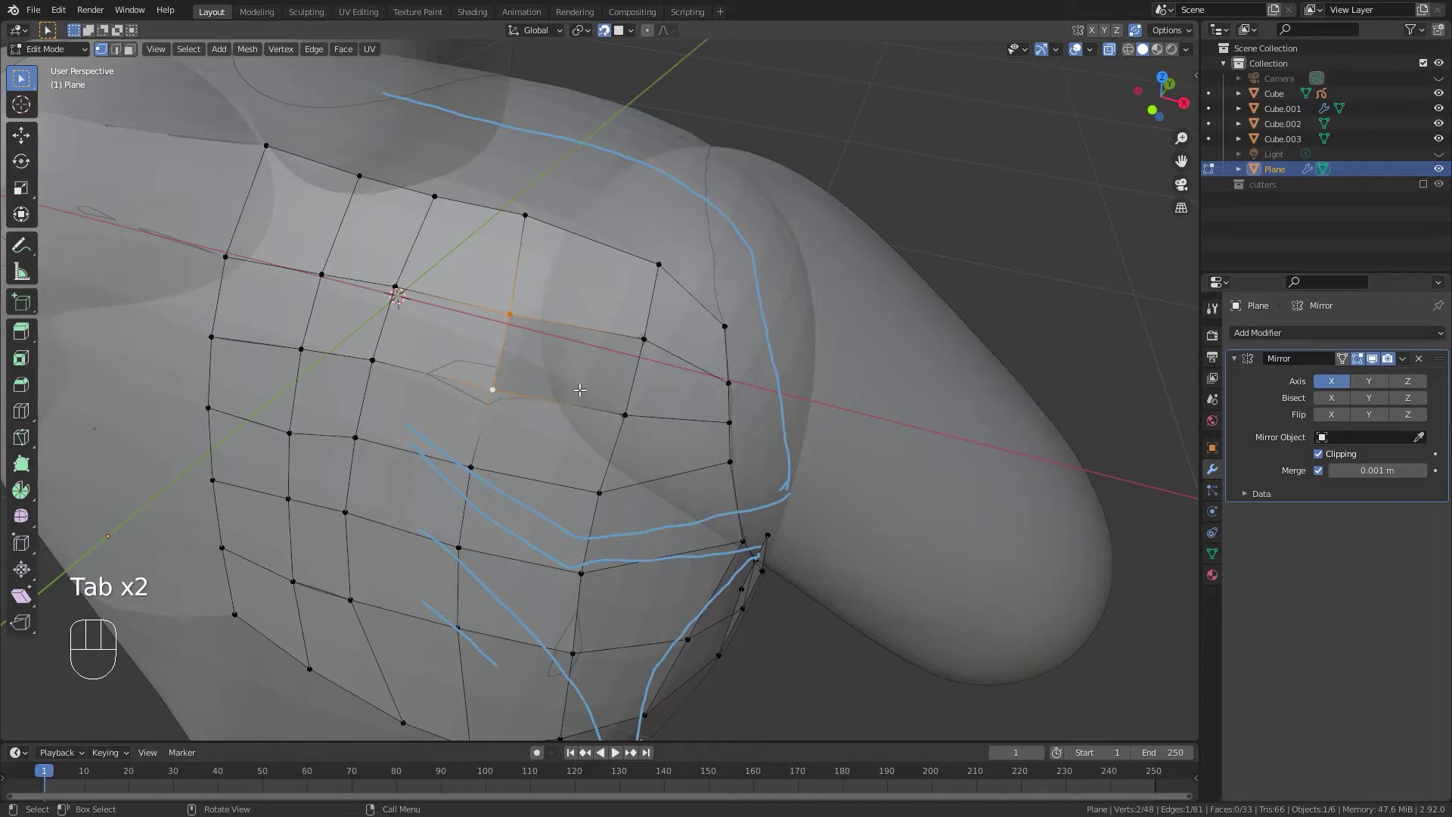
key("f")
Knife-cut horizontally across the refilled face, and undo the cut.
key("Tab")
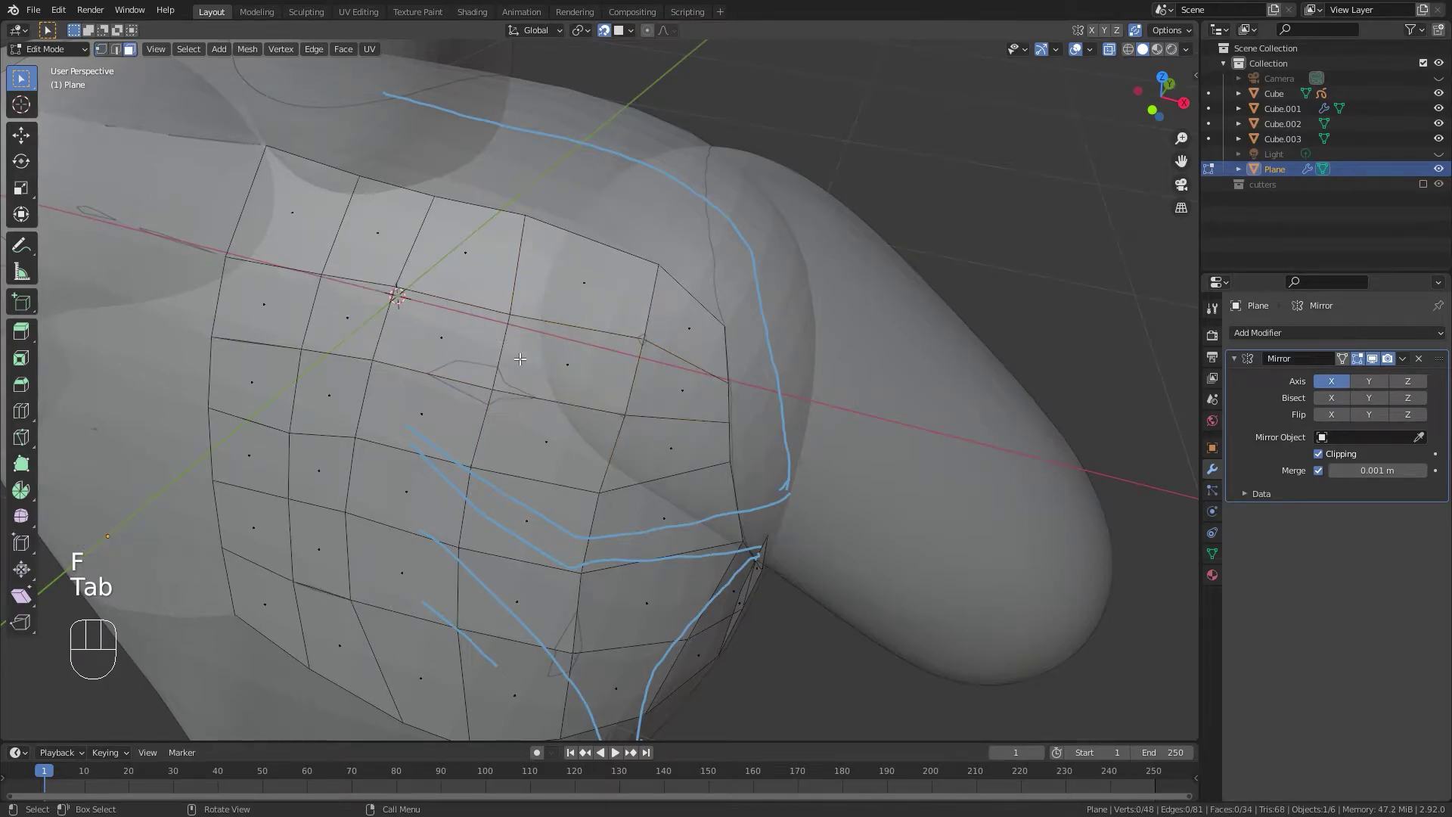
key("k")
left_click(644, 378)
key("Return")
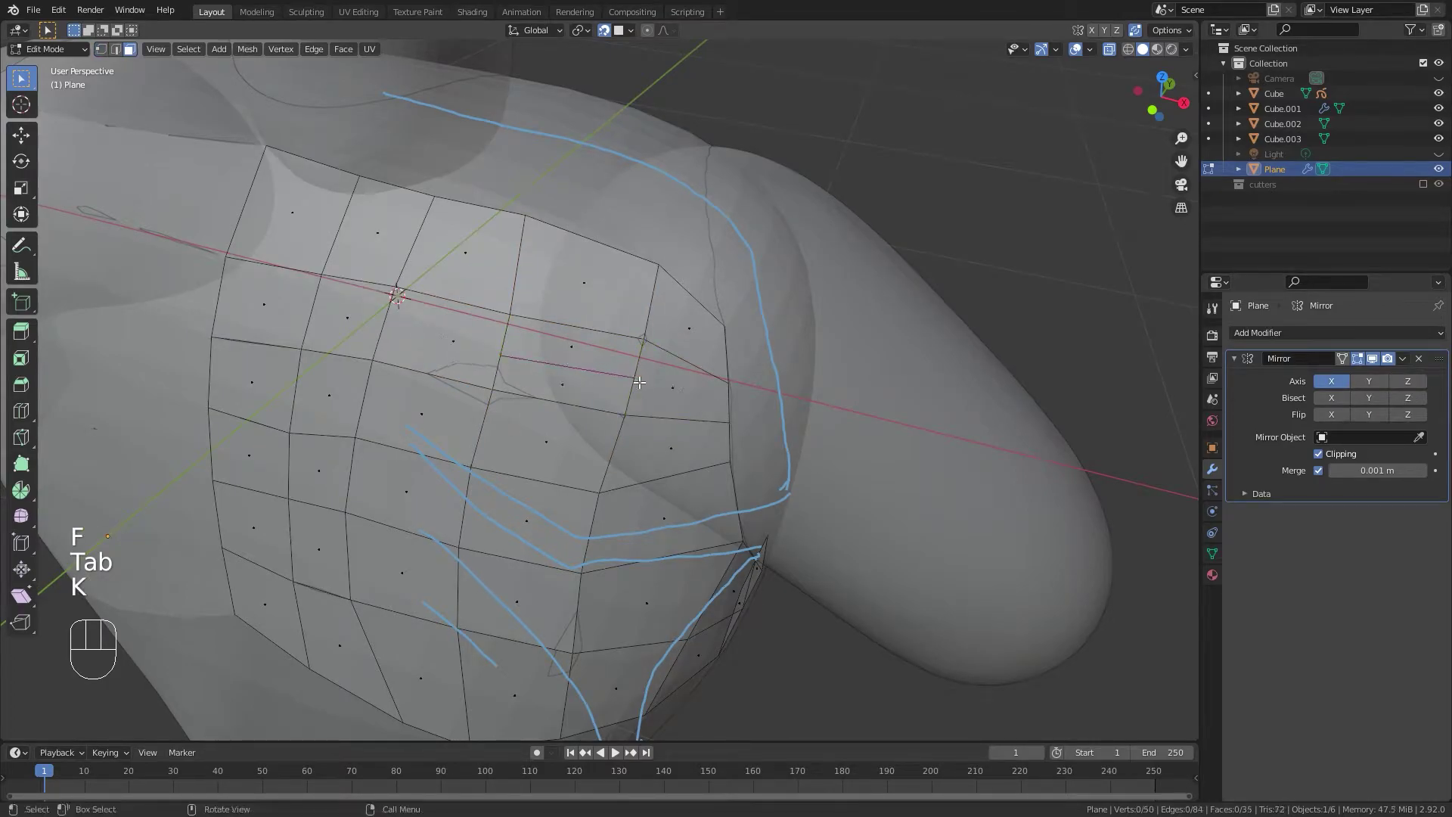
key("ctrl+z")
Inspect the filled chest mesh and its mirrored half from the front and from the ribcage side.
scroll(645, 374, "down", 5)
middle_click_drag(645, 374, 388, 388)
scroll(388, 389, "down", 2)
key("Tab")
left_click(538, 416)
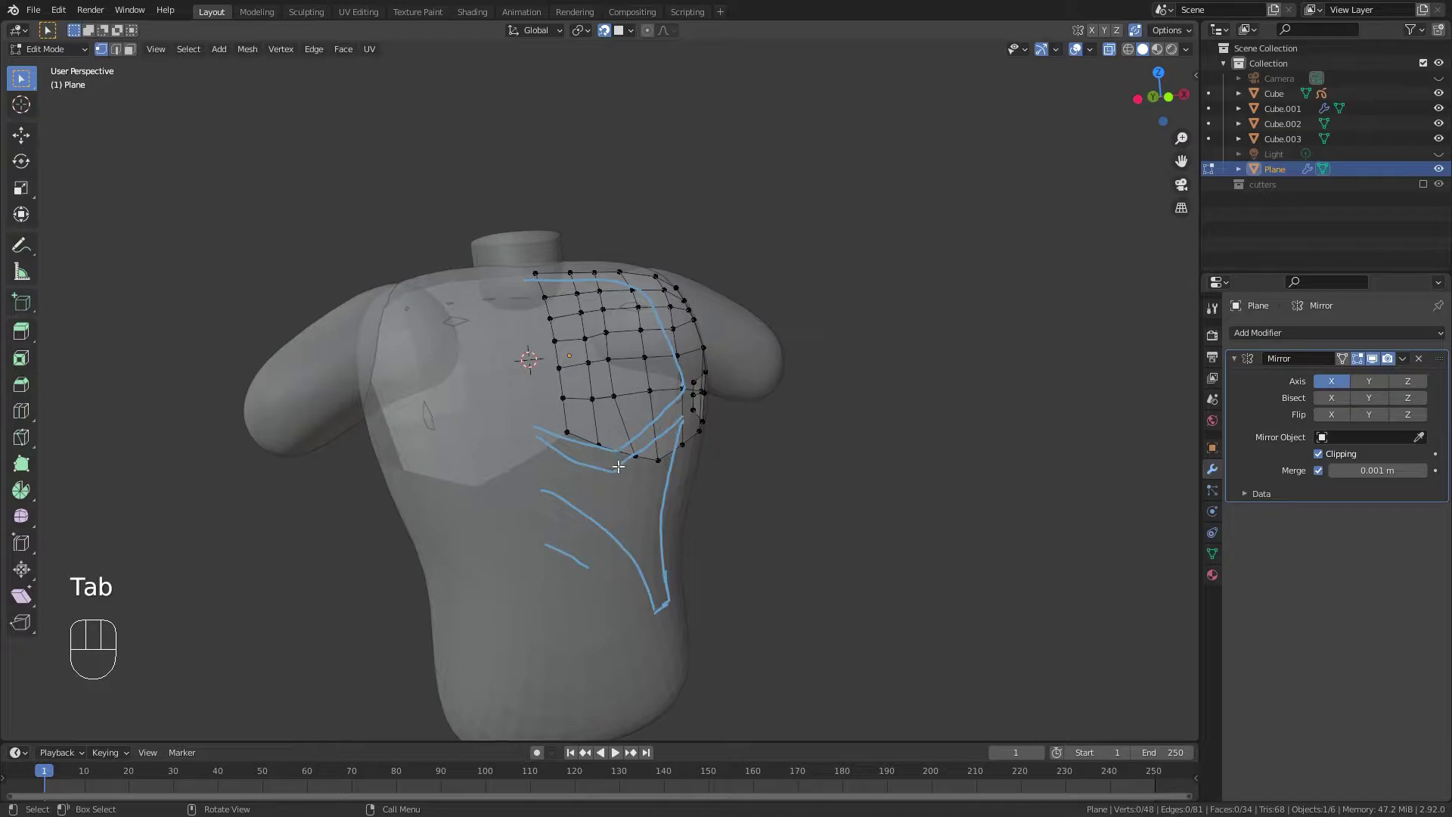
key("KP_1")
scroll(474, 455, "up", 3)
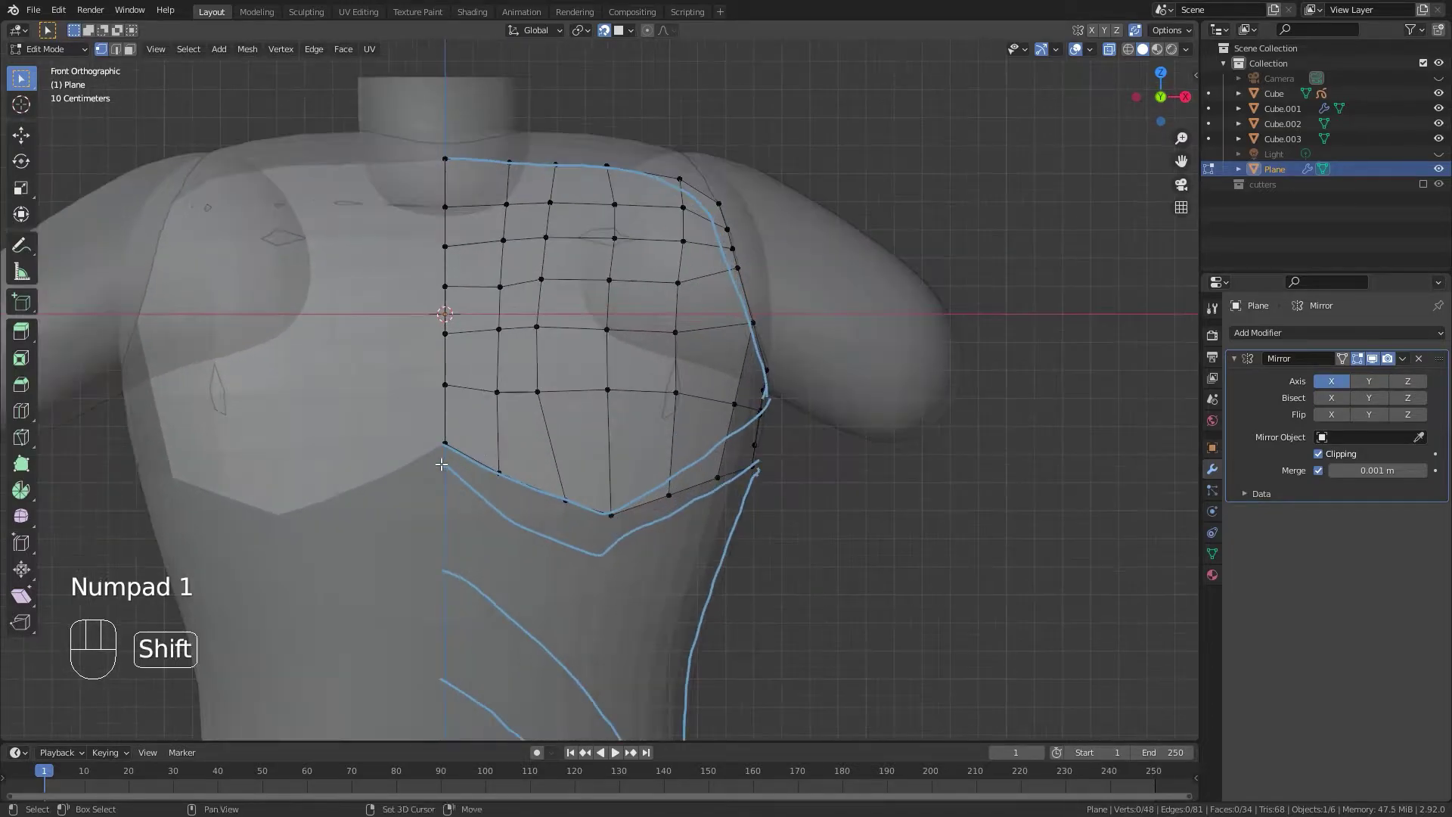
middle_click_drag(441, 464, 566, 415, "shift")
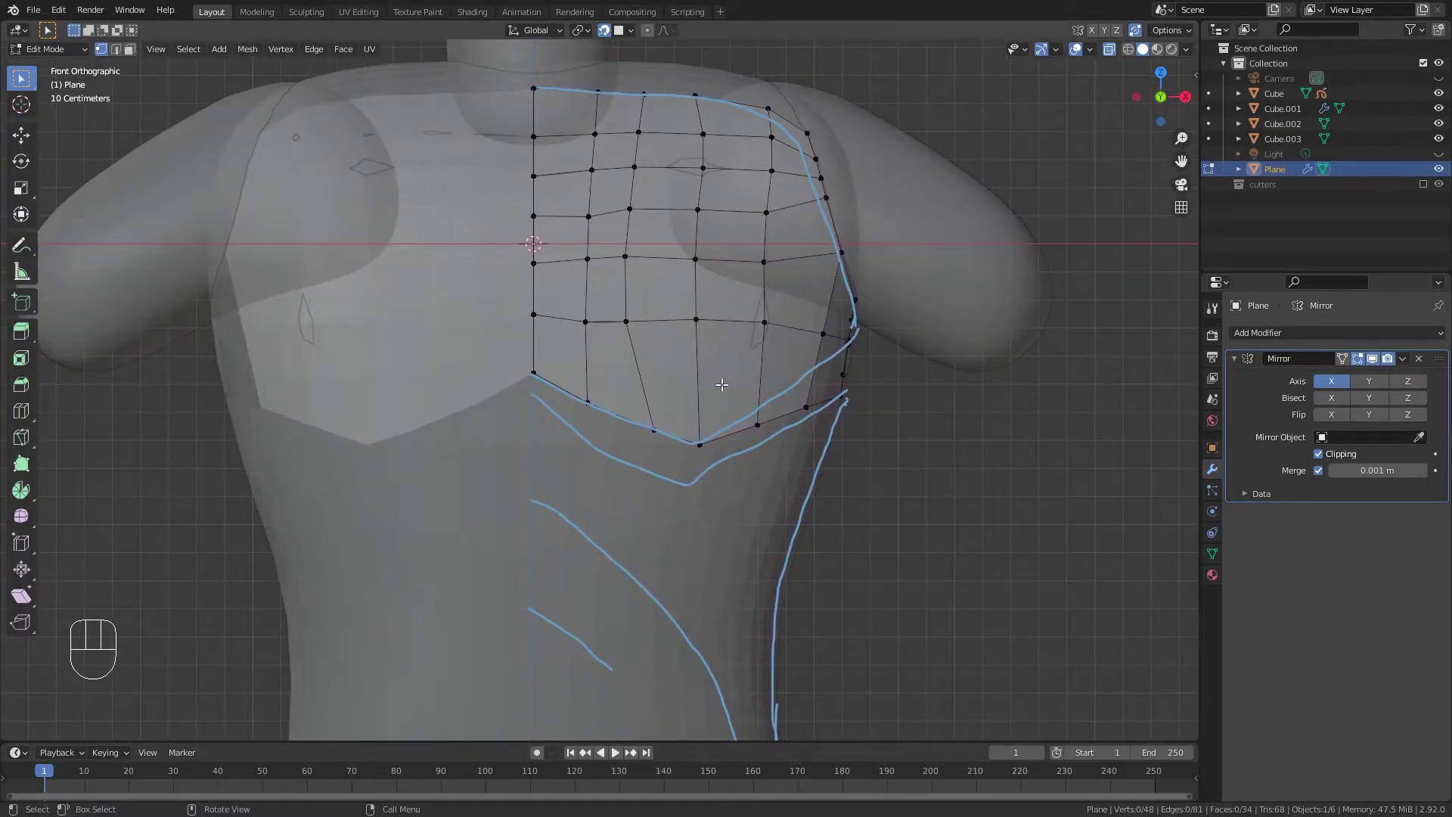
left_click(839, 398)
middle_click_drag(867, 420, 718, 360)
middle_click_drag(602, 295, 823, 324)
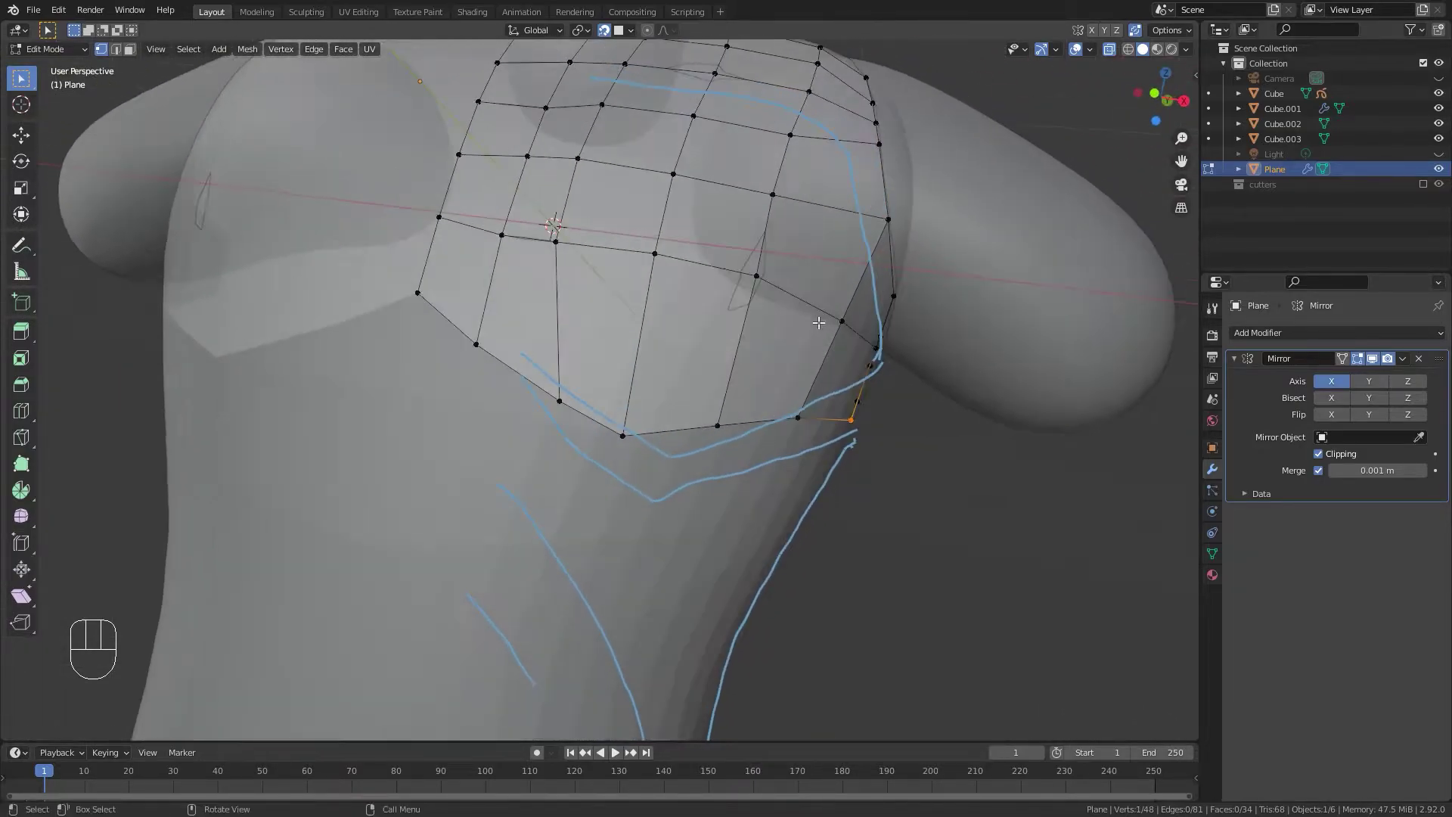
Lower the inner vertices of the row just above the lower chest chain to even out the row spacing.
key("g")
left_click(648, 269)
key("g")
left_click(668, 284)
left_click(653, 270)
key("g")
left_click(652, 285)
left_click(757, 278)
key("g")
left_click(756, 301)
Reposition the outermost front vertex of that row near the armpit to line up with its neighbours.
middle_click_drag(806, 304, 862, 347)
left_click(651, 317)
key("g")
left_click(633, 325)
key("KP_1")
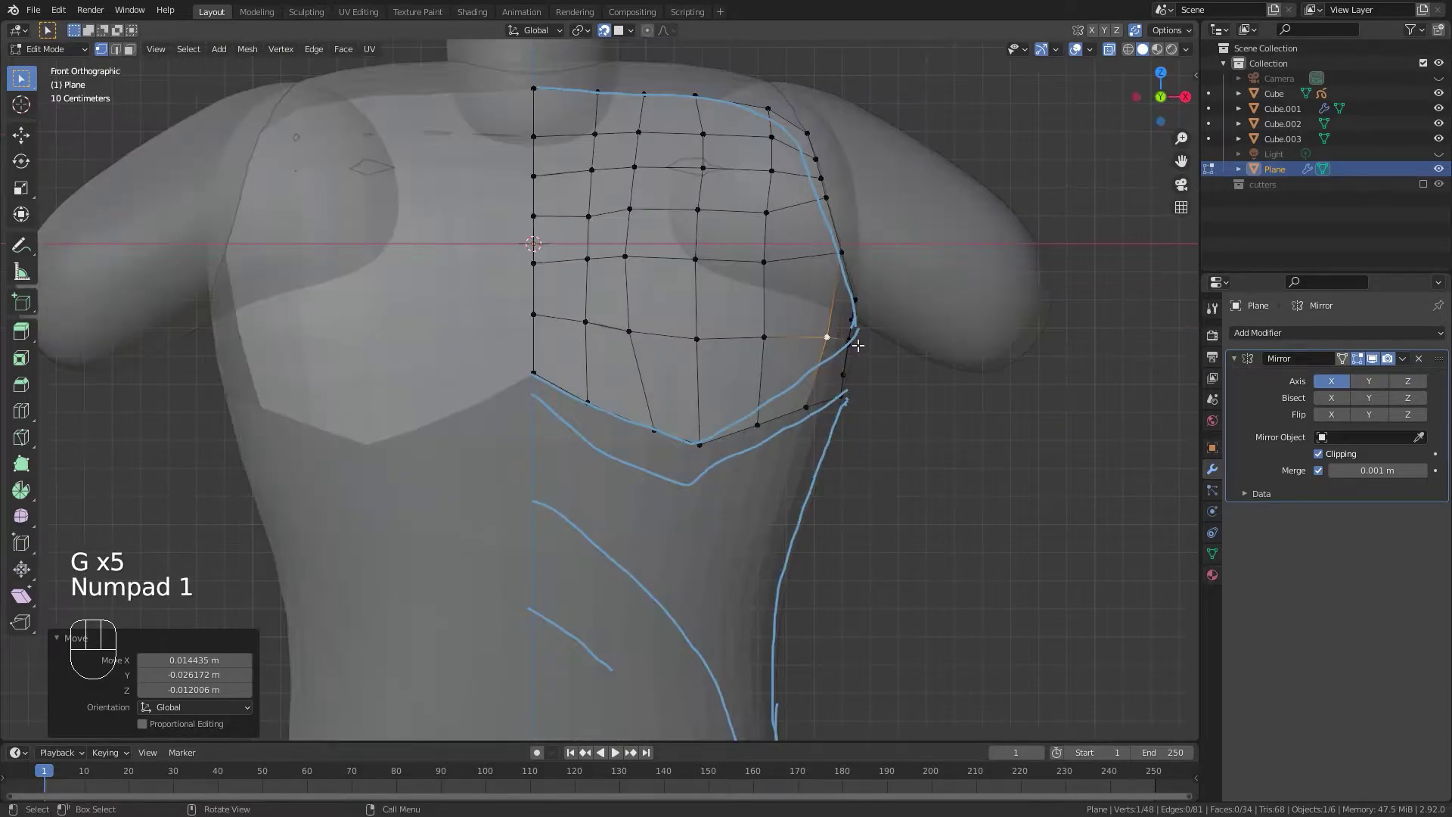
Lower the inner vertices of the chest's fifth row from the top to straighten the row and even out its spacing.
left_click(628, 257)
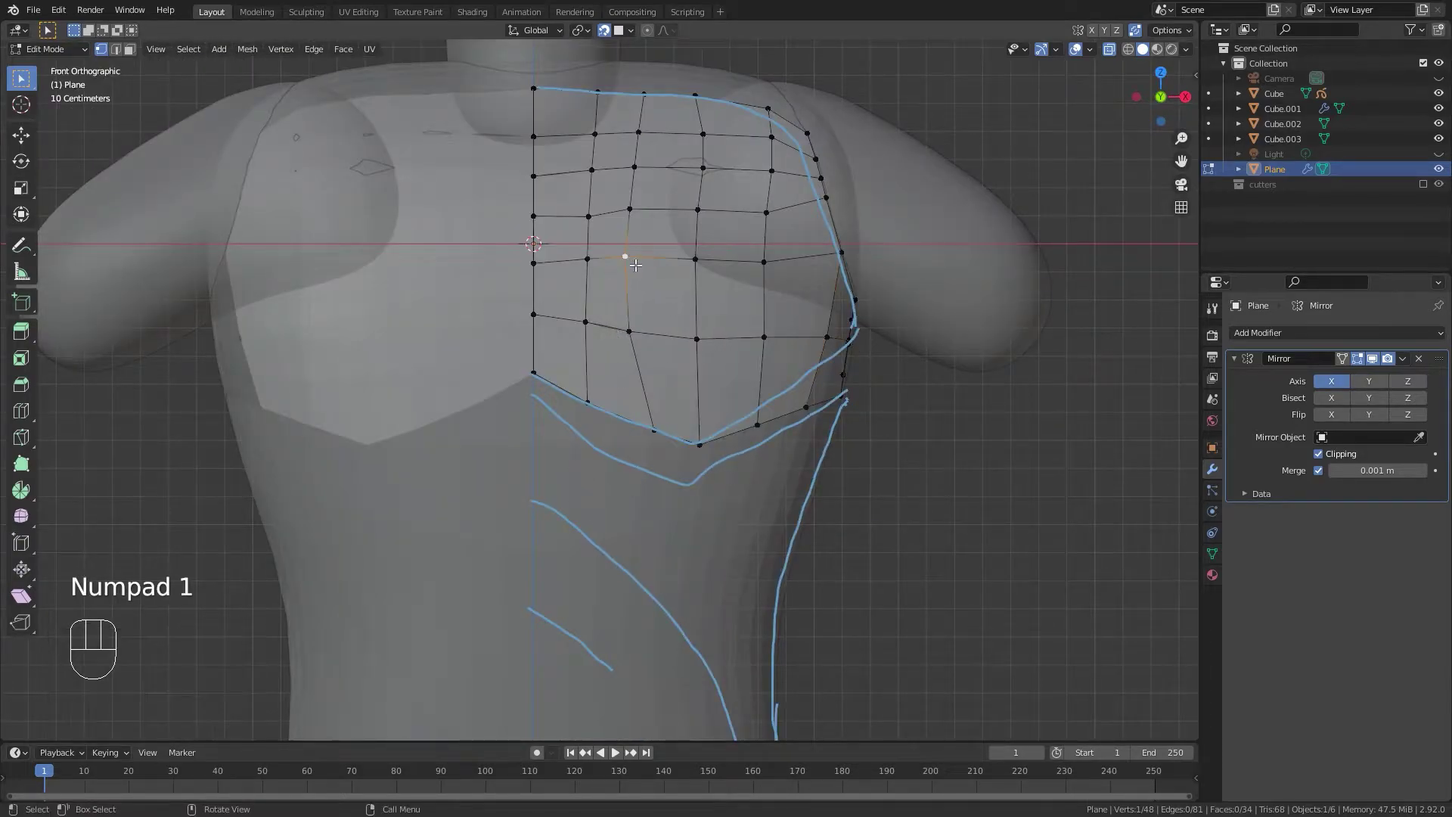
key("g")
left_click(631, 257)
left_click(702, 268)
key("g")
left_click(701, 270)
left_click(768, 275)
key("g")
left_click(771, 279)
left_click(703, 278)
key("g")
left_click(702, 281)
left_click(633, 266)
key("g")
left_click(635, 274)
left_click(590, 261)
key("g")
left_click(590, 266)
Adjust the inner vertices of the fourth row from the top so they line up between the neighbouring rows.
left_click(588, 217)
left_click(631, 211)
key("g")
left_click(693, 220)
left_click(694, 218)
key("g")
left_click(700, 222)
left_click(772, 221)
key("g")
left_click(773, 224)
left_click(710, 220)
key("g")
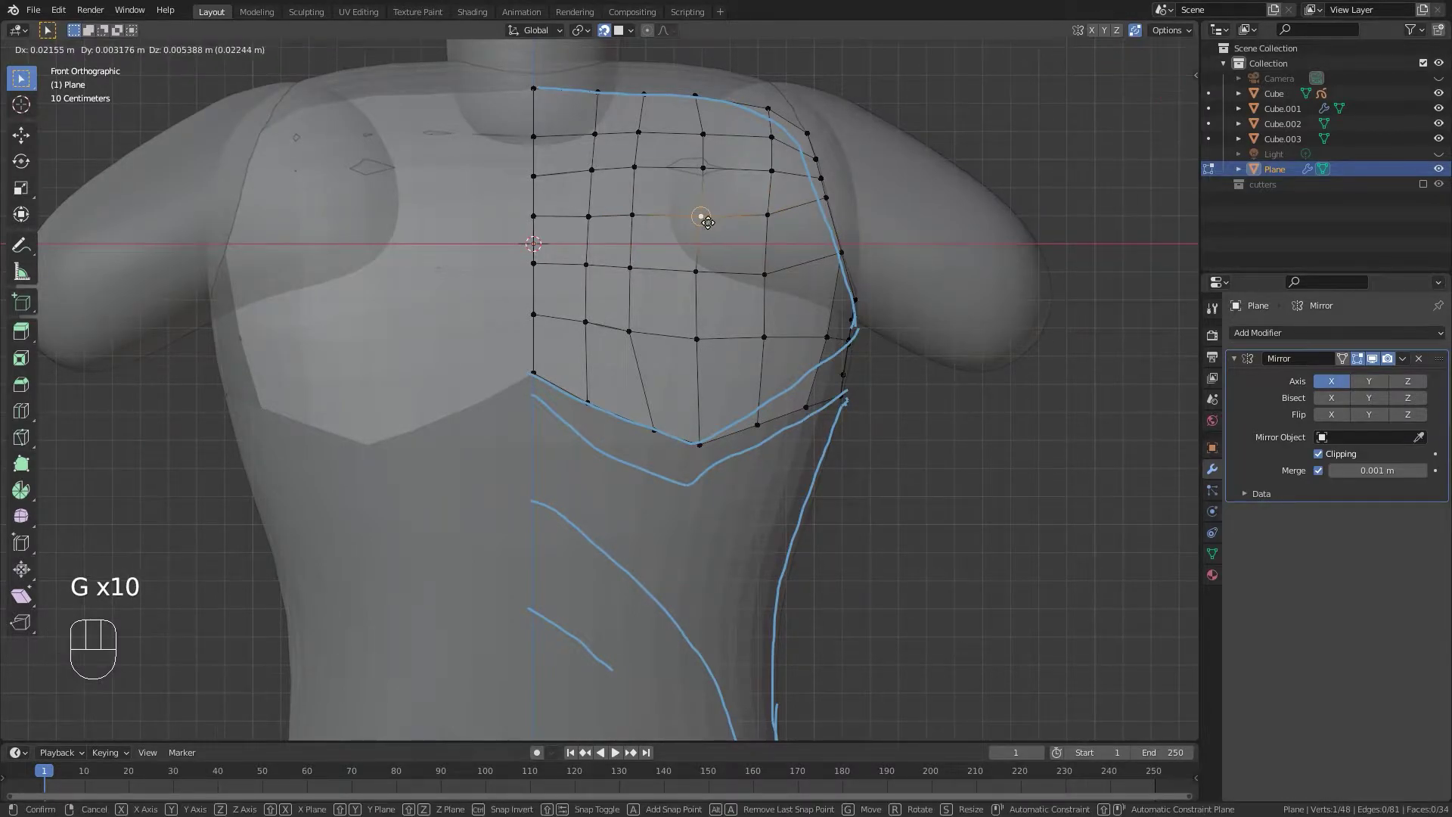
left_click(705, 227)
Lower the third and fourth vertices along the armhole edge toward the armpit.
scroll(755, 302, "down", 5)
middle_click_drag(755, 302, 625, 422)
scroll(633, 311, "up", 2)
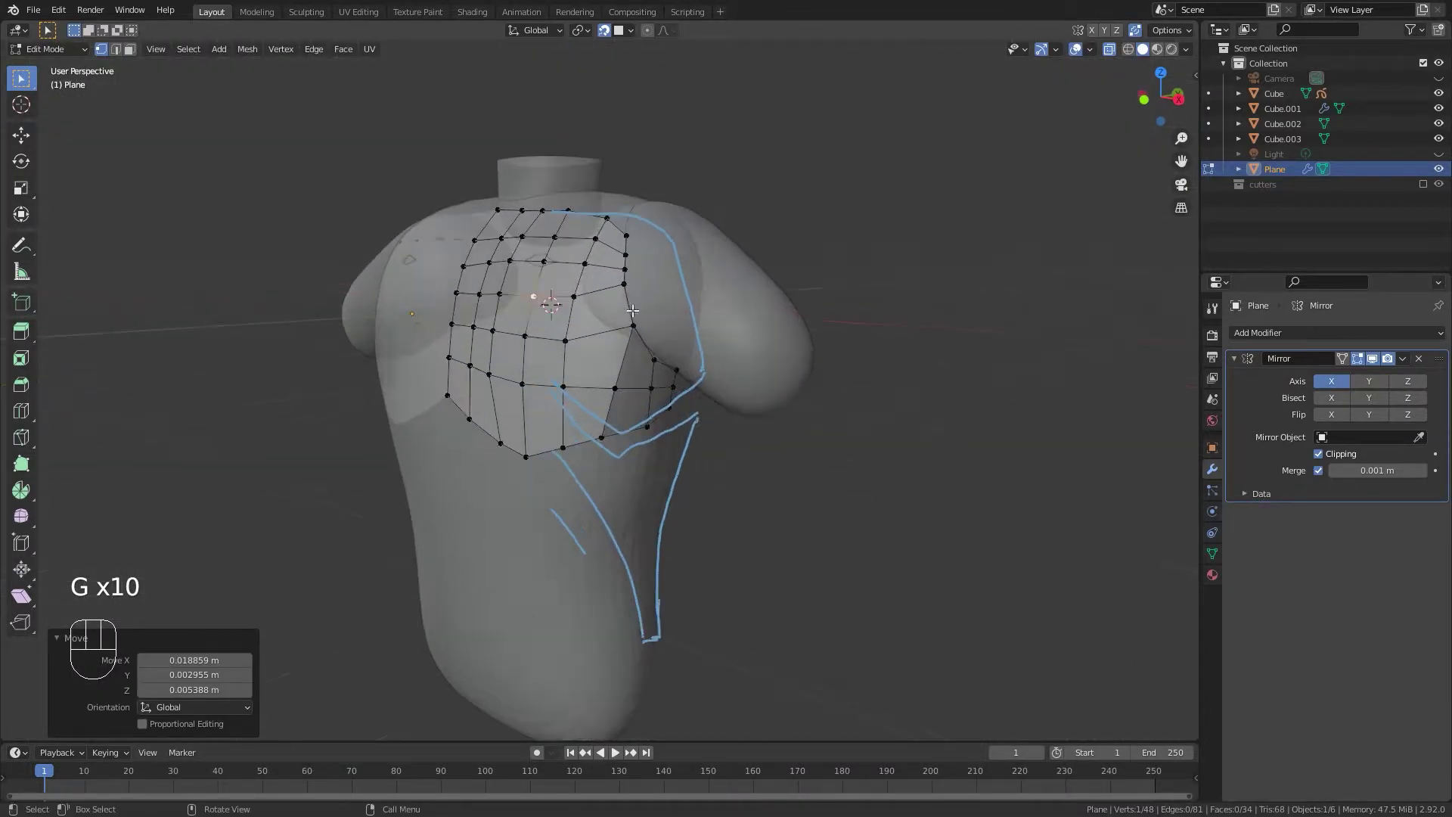
left_click(624, 289)
scroll(635, 296, "up", 5)
middle_click_drag(696, 268, 728, 396, "shift")
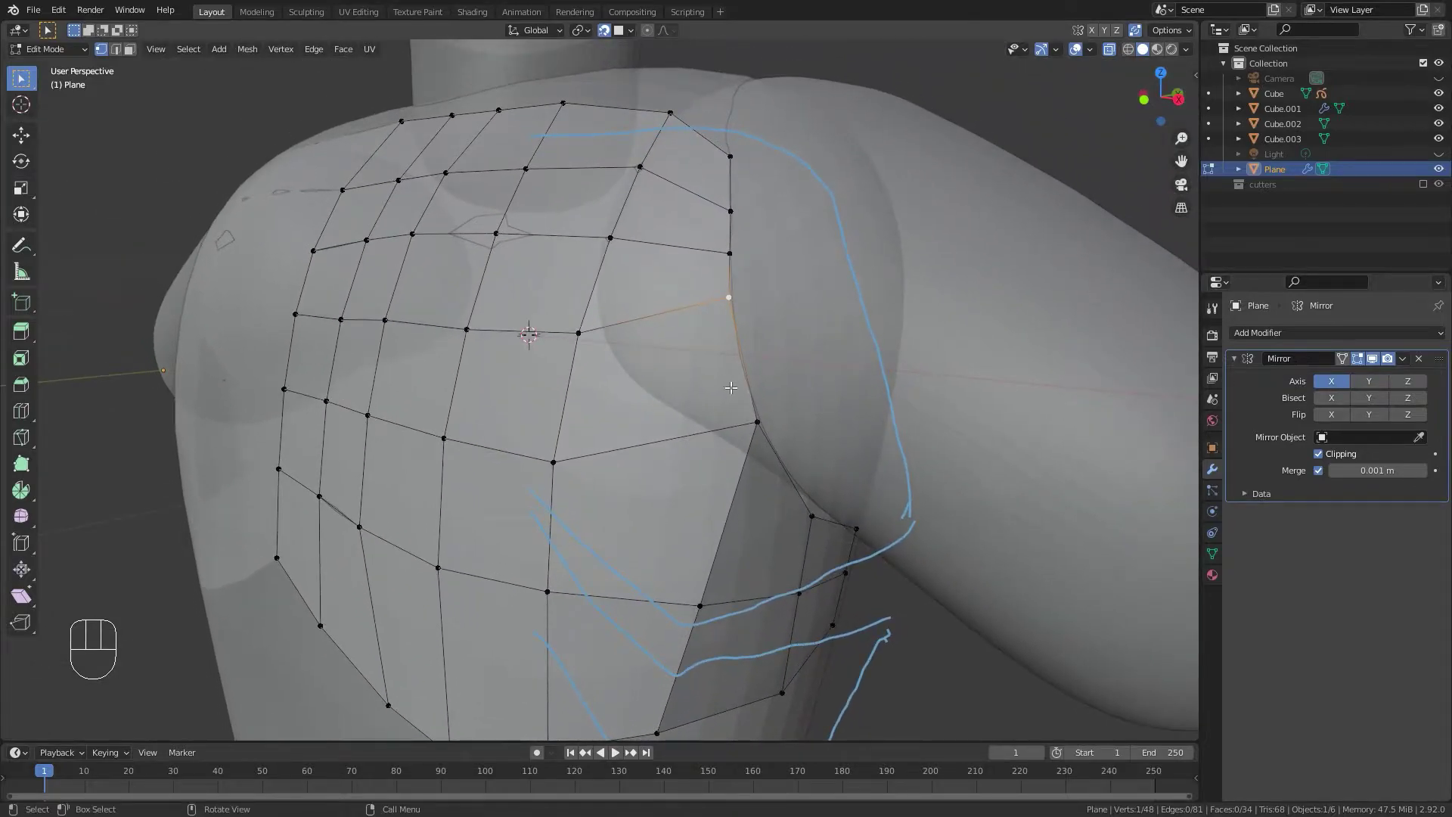
key("g")
left_click(747, 413)
left_click(728, 252)
key("g")
left_click(728, 261)
left_click(730, 212)
Shift the armhole-edge vertices further down, starting with the one nearest the armpit, to even out their spacing.
left_click(761, 432)
key("g")
left_click(777, 468)
left_click(735, 337)
key("g")
left_click(738, 355)
left_click(728, 263)
key("g")
left_click(728, 289)
left_click(730, 212)
Inspect the evened chest grid from the front, from the armpit side and at an angle.
scroll(729, 292, "down", 6)
middle_click_drag(726, 310, 836, 321)
middle_click_drag(571, 370, 556, 419)
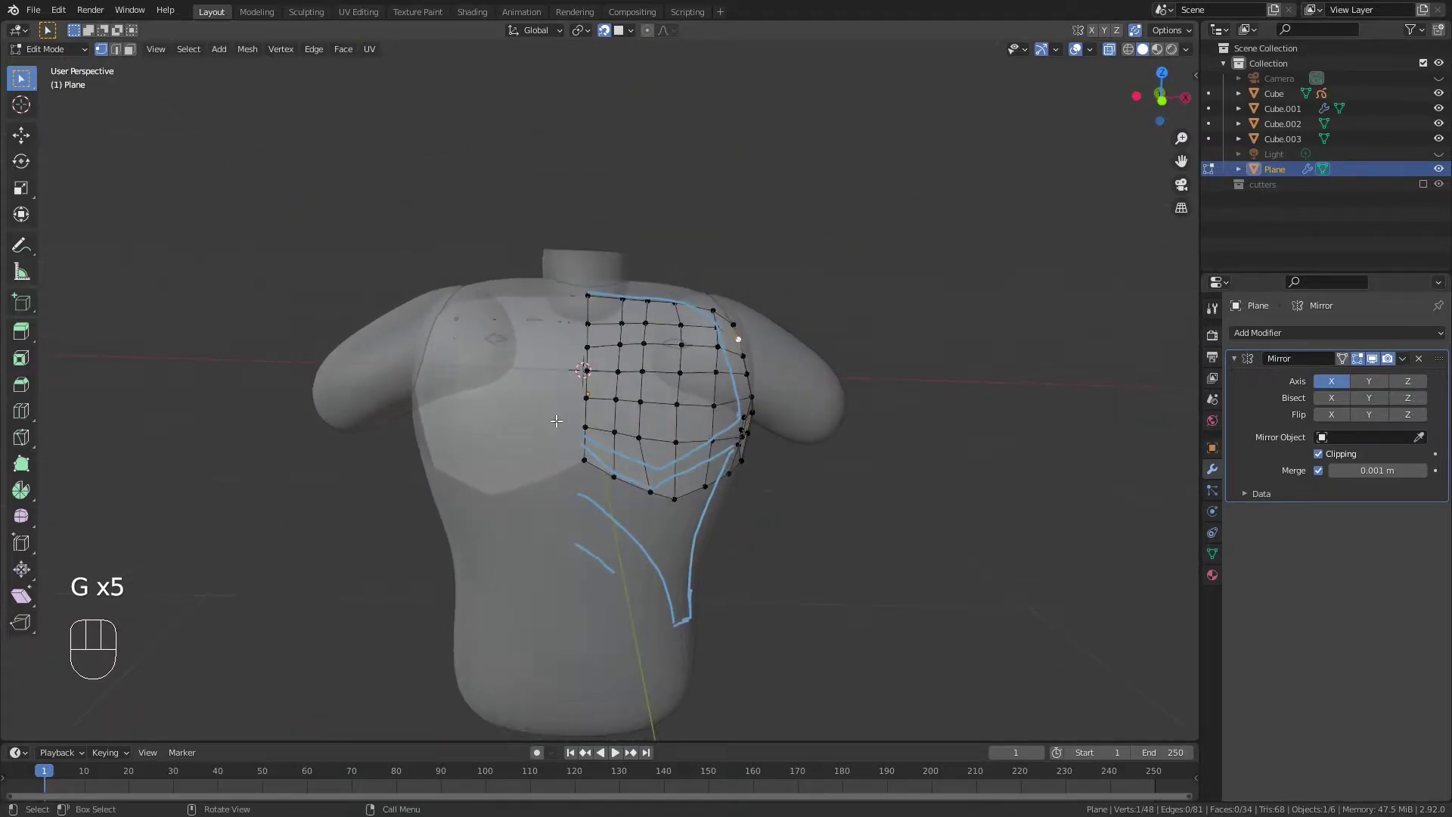
key("KP_1")
scroll(691, 507, "up", 4)
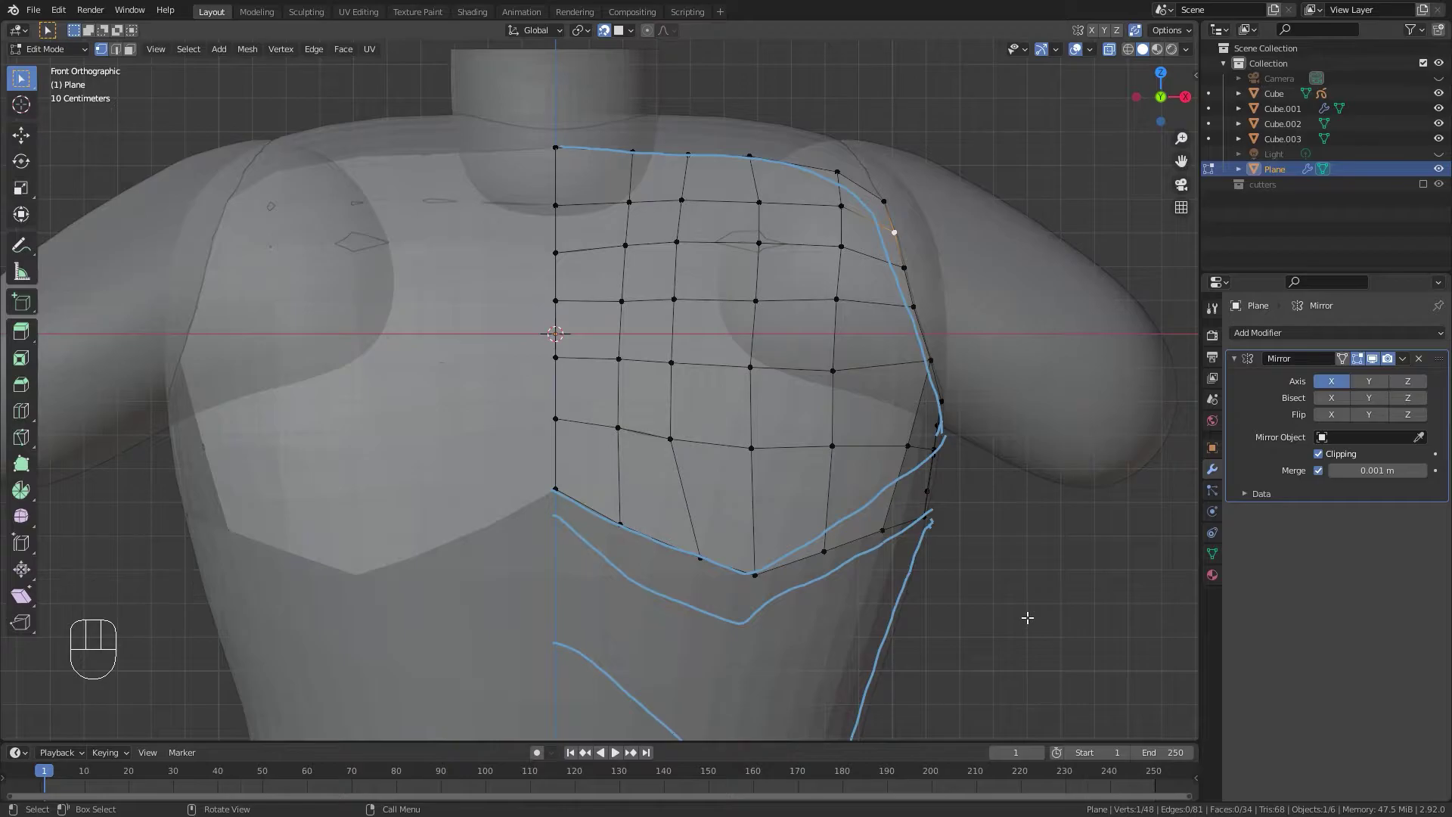
middle_click_drag(937, 259, 671, 360)
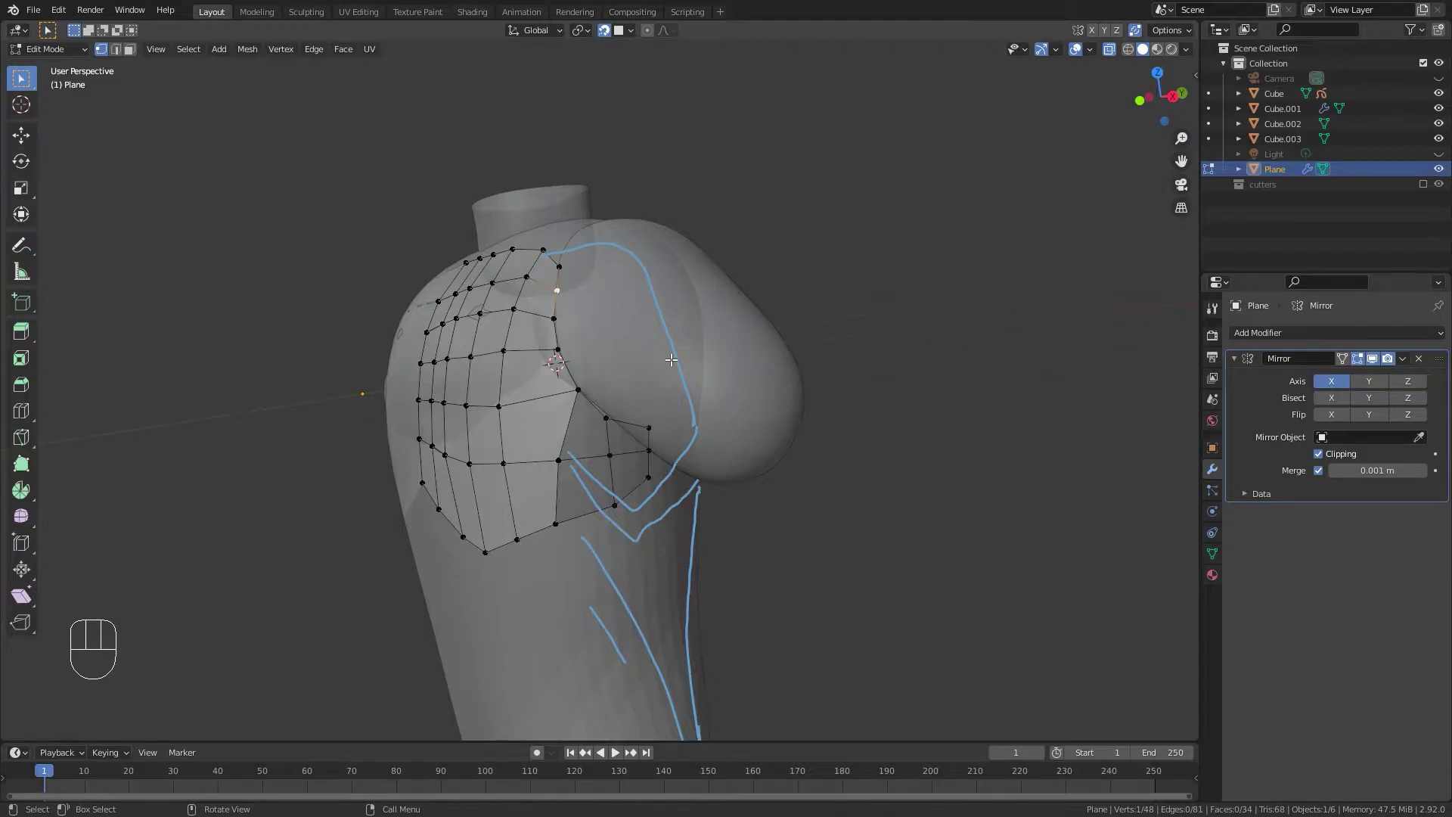
middle_click_drag(394, 367, 582, 386)
scroll(726, 439, "up", 2)
middle_click_drag(817, 514, 655, 416, "shift")
scroll(723, 457, "down", 2)
scroll(660, 376, "up", 1)
middle_click_drag(463, 372, 512, 378)
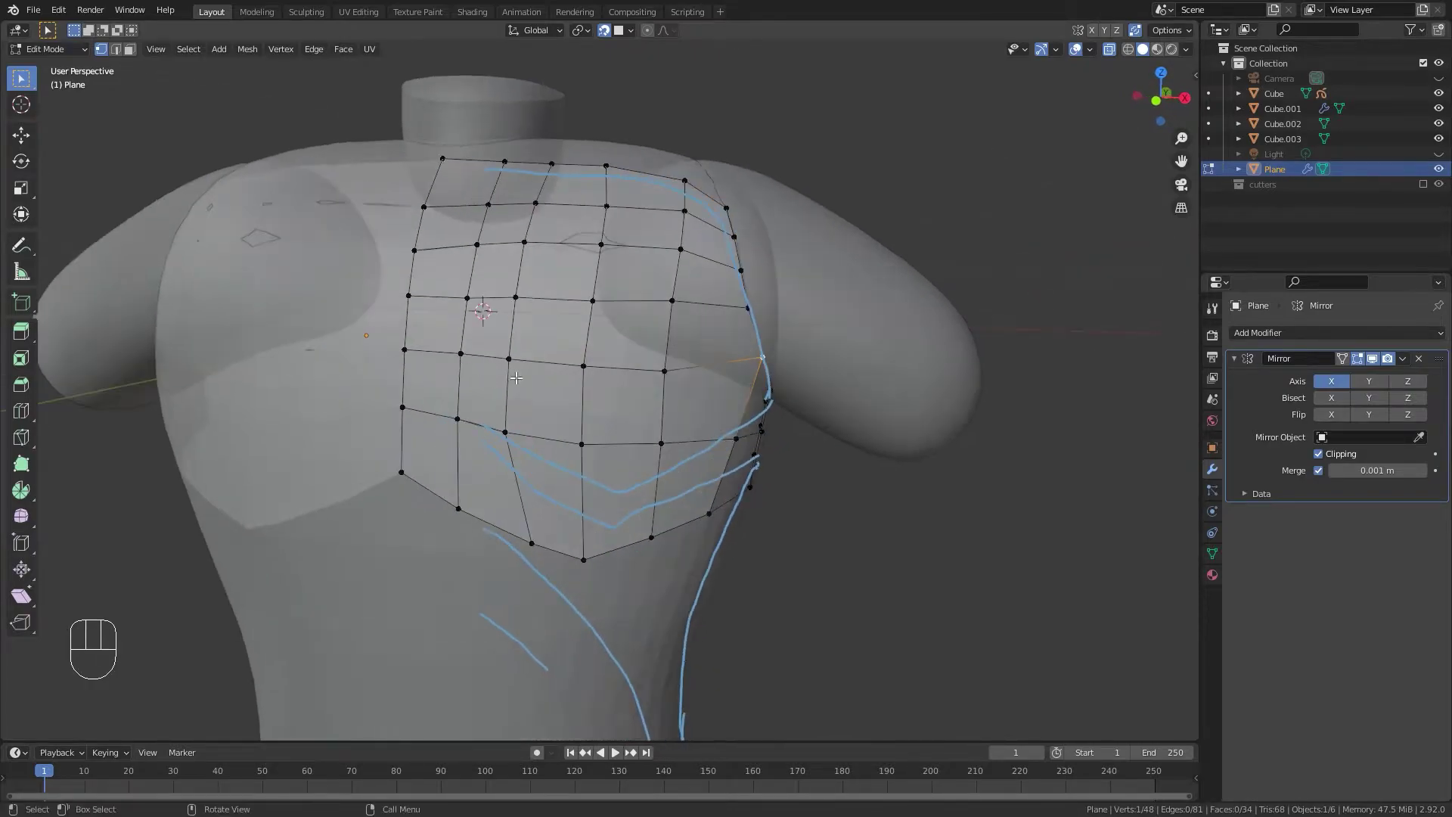
left_click(1237, 331)
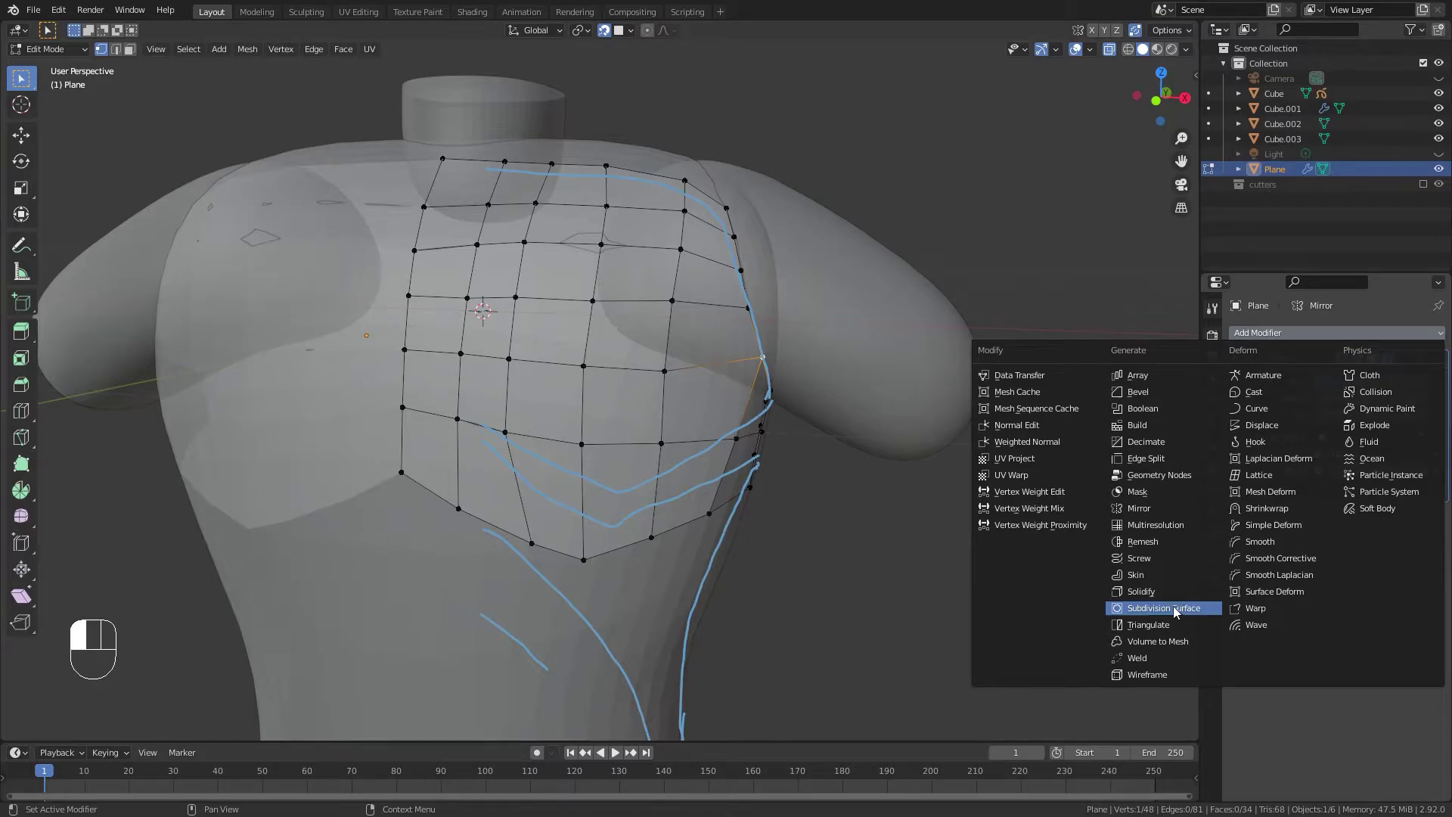
left_click(1138, 508)
middle_click_drag(905, 366, 605, 380)
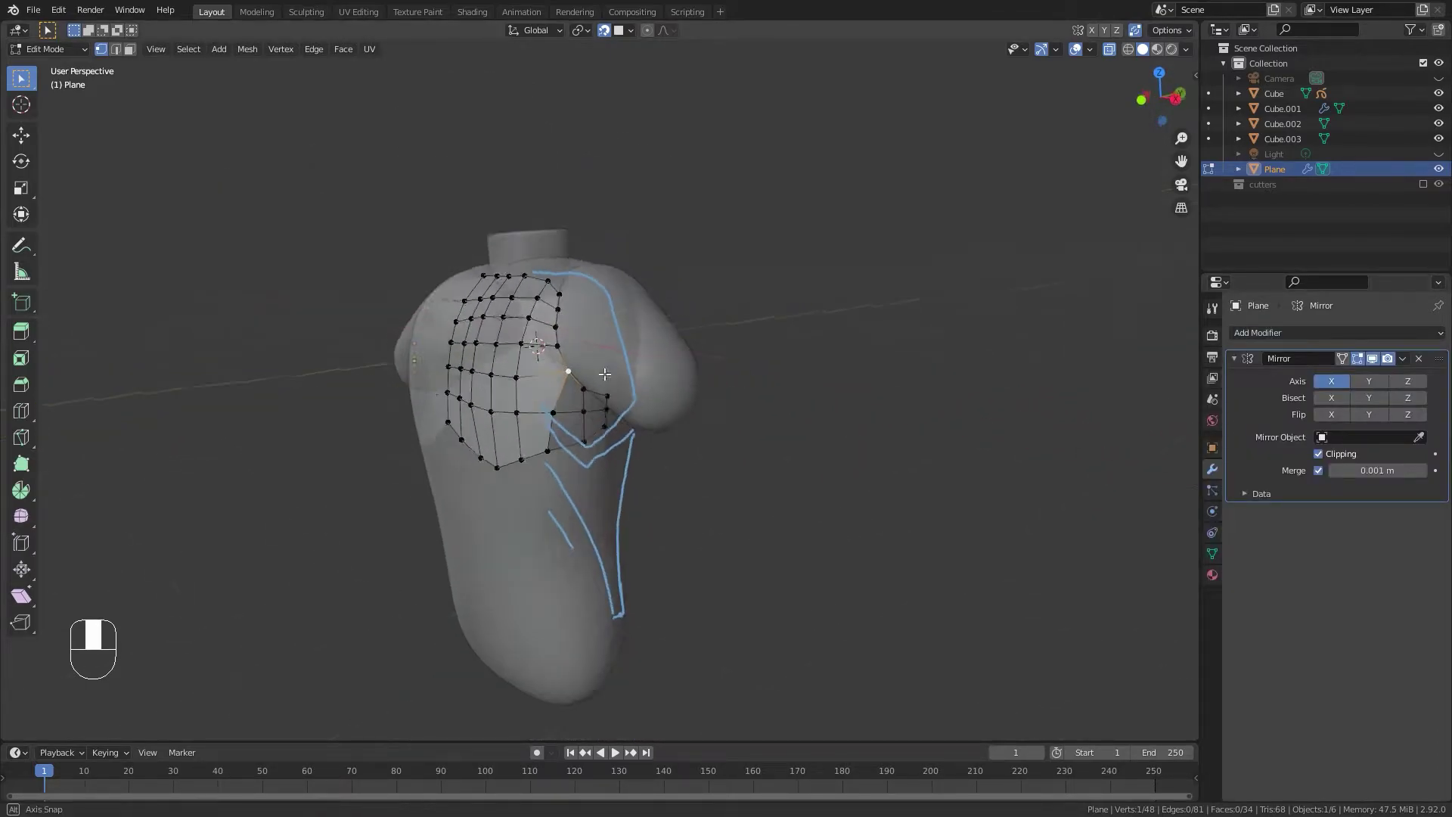
key("KP_1")
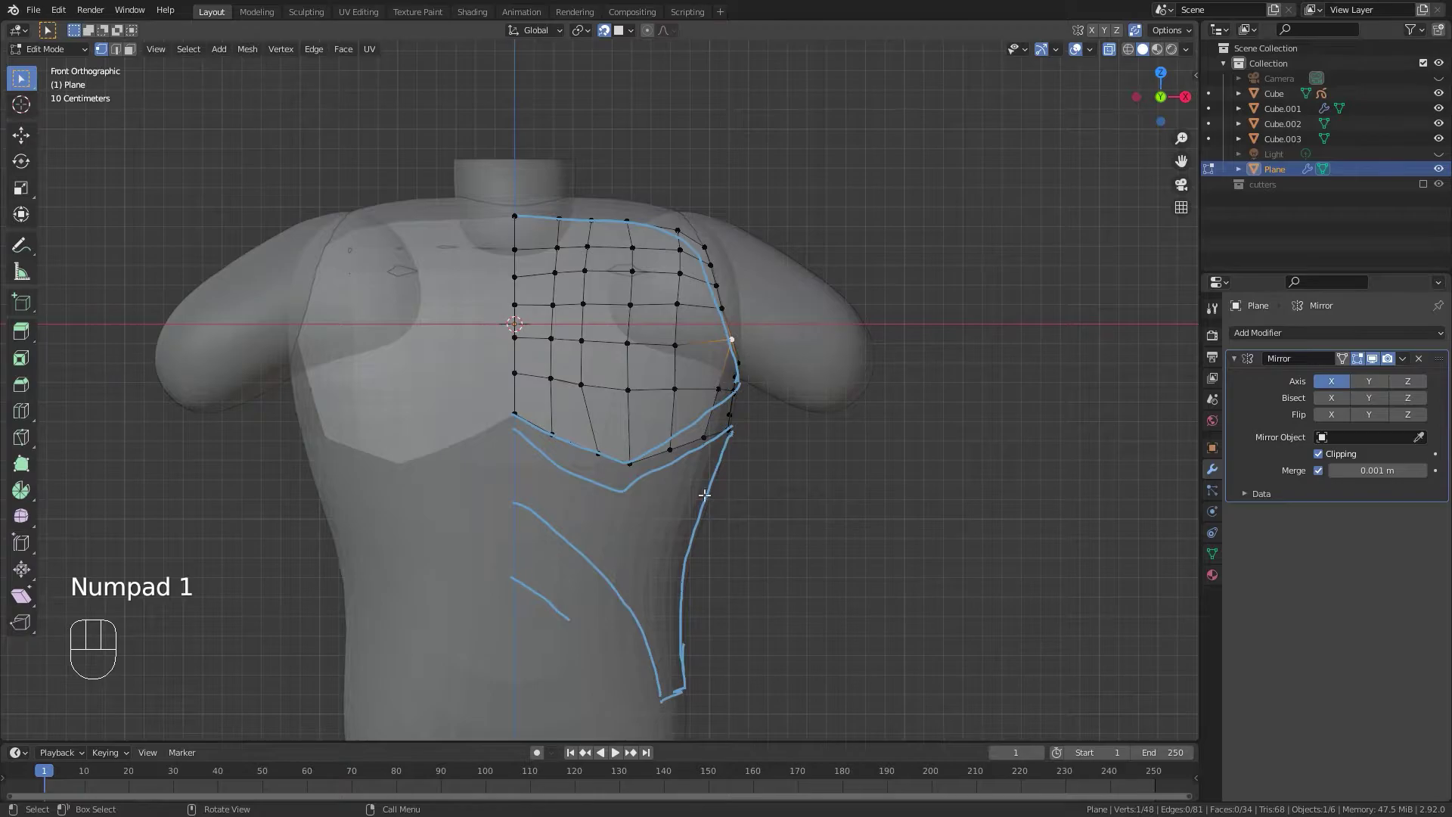
scroll(709, 497, "up", 3)
Switch the chest mesh to Object Mode and view it from the armpit side.
key("Tab")
scroll(582, 535, "down", 4)
key("Tab")
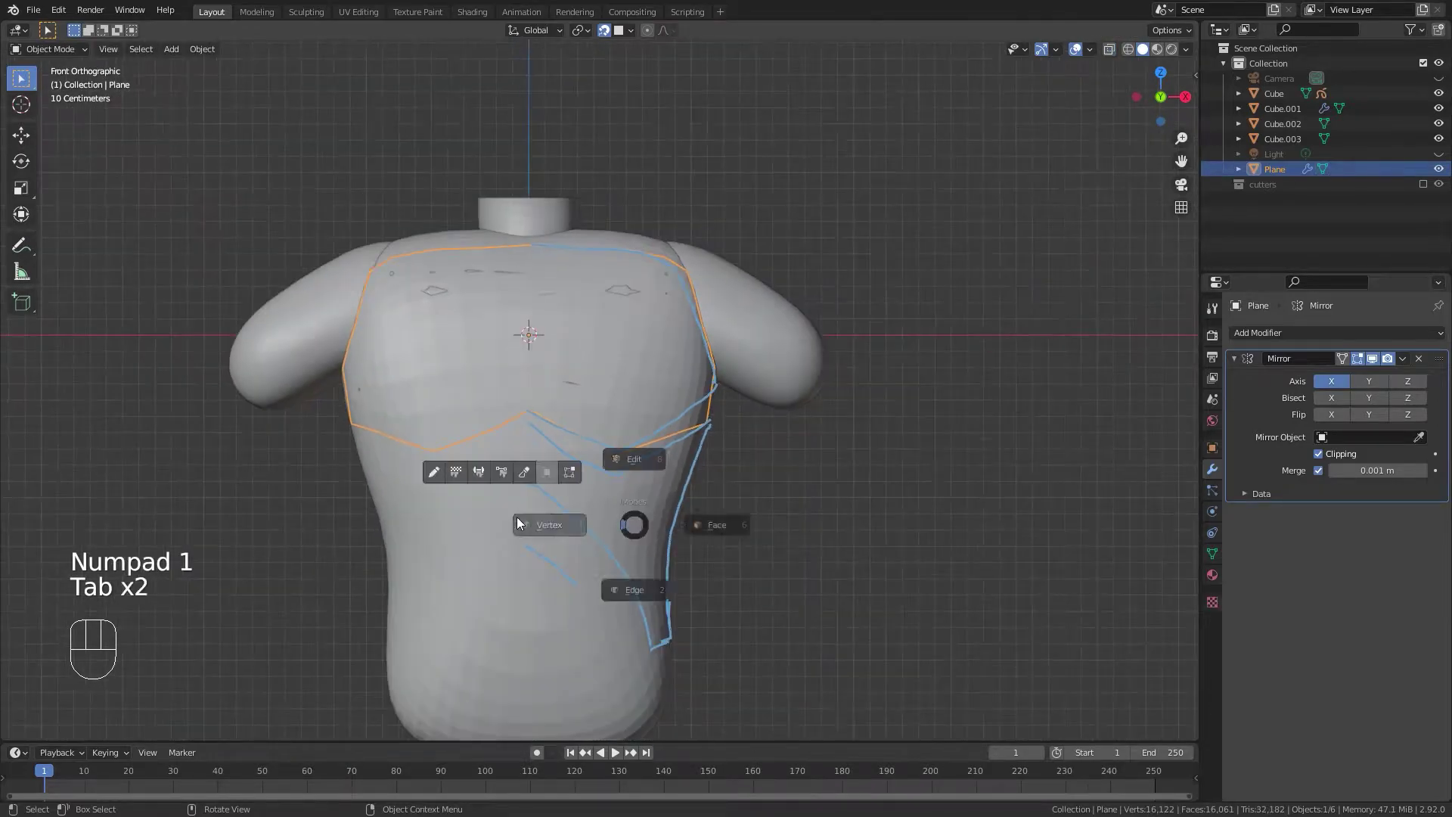
key("Tab")
middle_click_drag(773, 436, 737, 483)
Try to scale the chest mesh uniformly and reset its origin, and undo the change.
key("s")
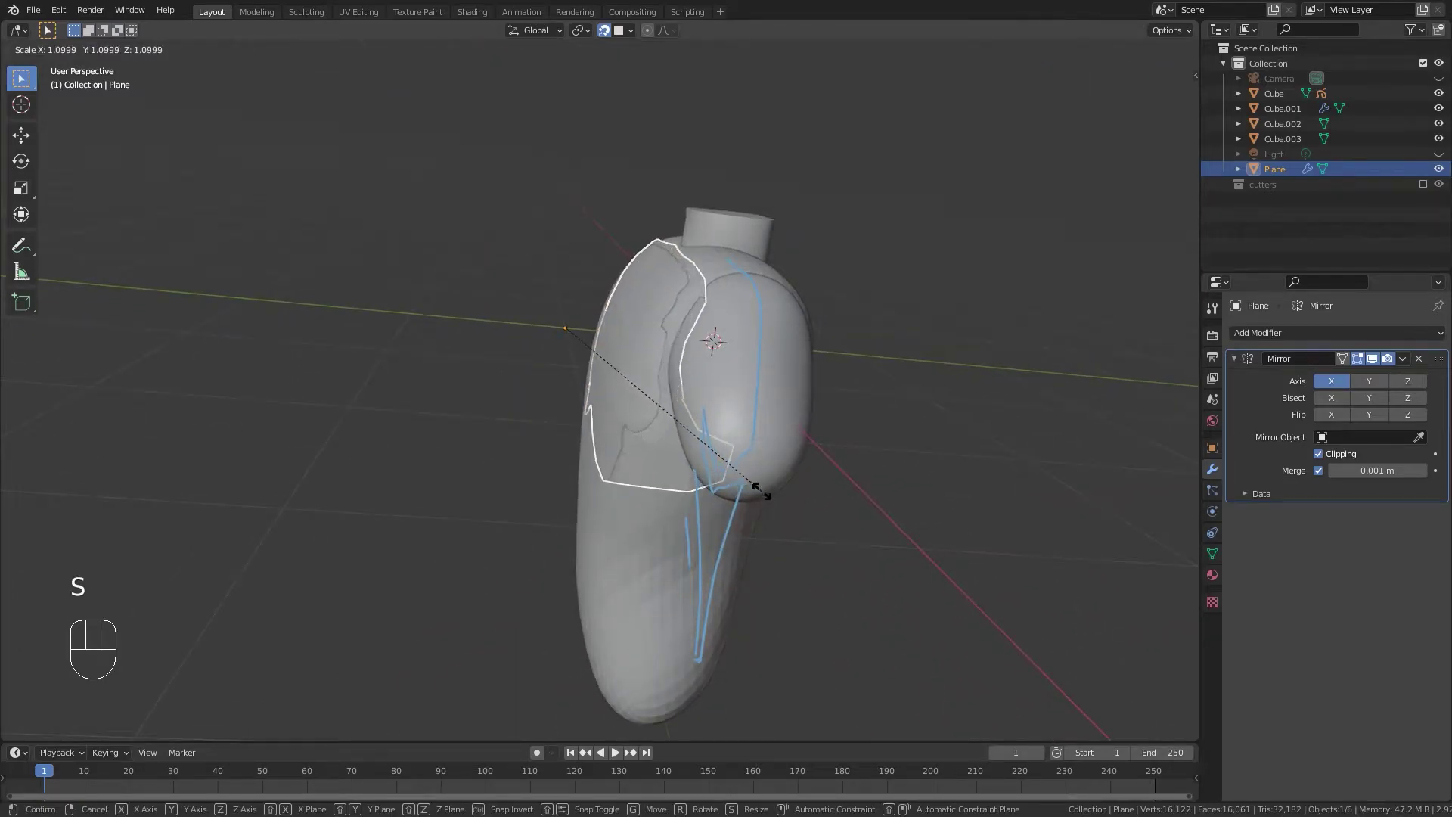
right_click(755, 514)
scroll(754, 514, "up", 4)
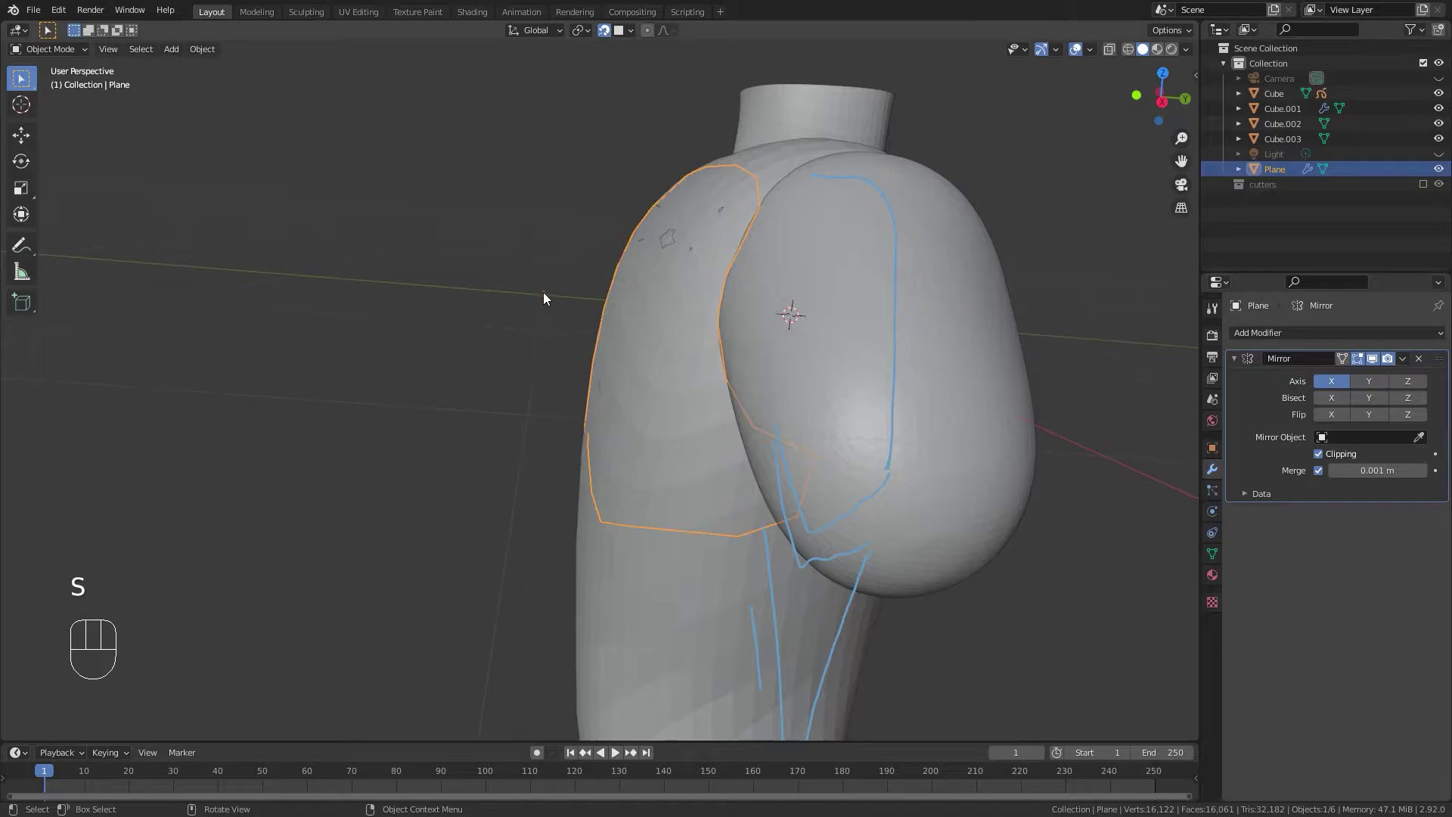
right_click(623, 326)
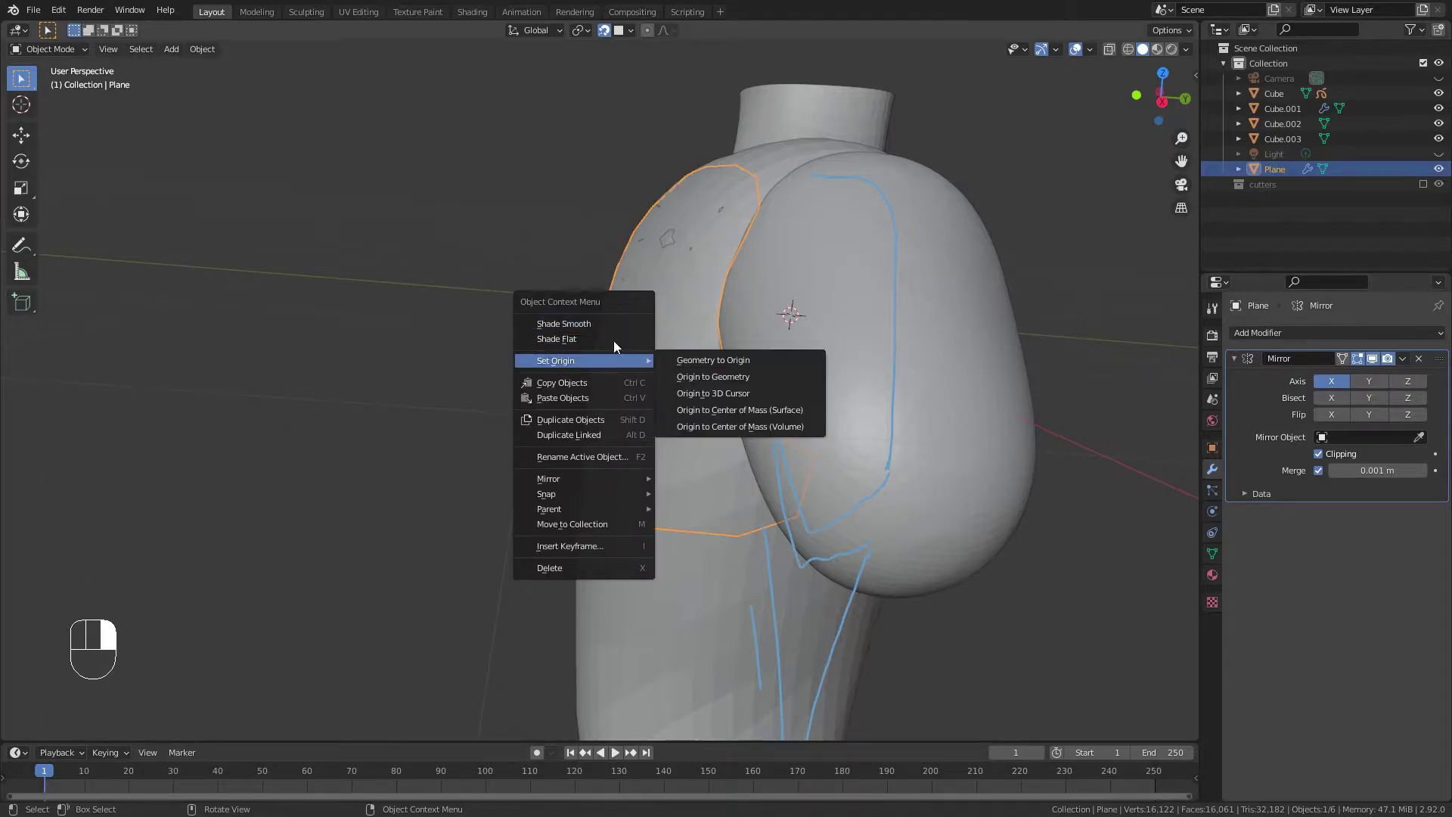
right_click_drag(674, 364, 768, 418)
middle_click_drag(709, 409, 747, 379)
key("ctrl+z")
Apply the chest mesh's Mirror modifier and set the object's origin to its geometry.
key("ctrl")
key("ctrl+a")
middle_click_drag(584, 457, 660, 312)
right_click(560, 362)
mouse_move(560, 361)
left_click(688, 378)
Scale the chest mesh uniformly by 1.077 and move it about -0.0068 m along the global Y axis.
scroll(680, 378, "down", 4)
key("s")
left_click(770, 431)
scroll(695, 455, "up", 5)
mouse_move(694, 455)
middle_mouse_down()
mouse_move(661, 372)
mouse_move(738, 349)
mouse_move(837, 258)
mouse_move(771, 163)
mouse_move(671, 139)
mouse_move(712, 141)
mouse_move(786, 277)
mouse_move(753, 440)
mouse_move(1040, 305)
mouse_move(768, 418)
mouse_move(676, 418)
mouse_move(692, 433)
middle_mouse_up()
key("g")
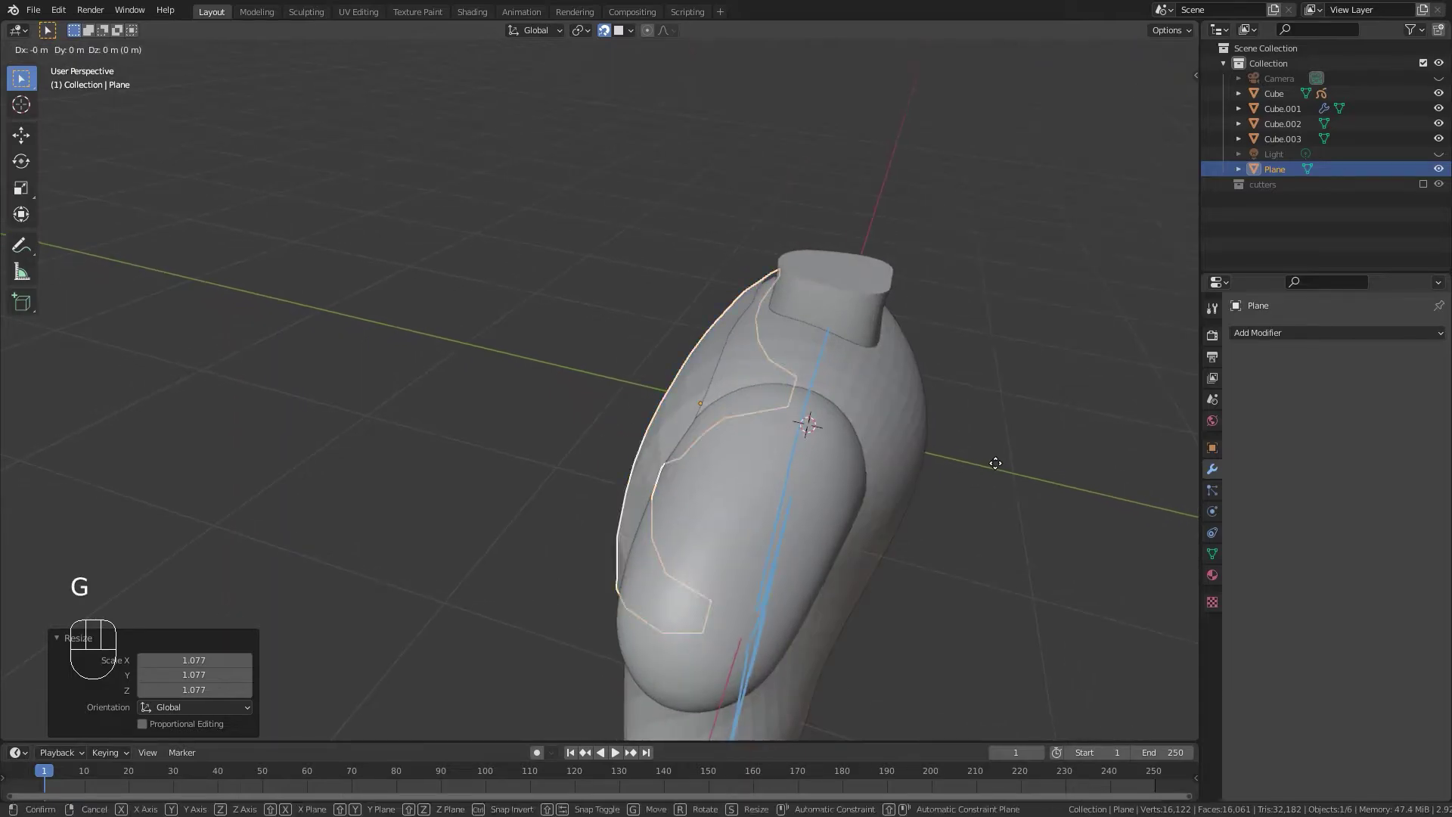
key("y")
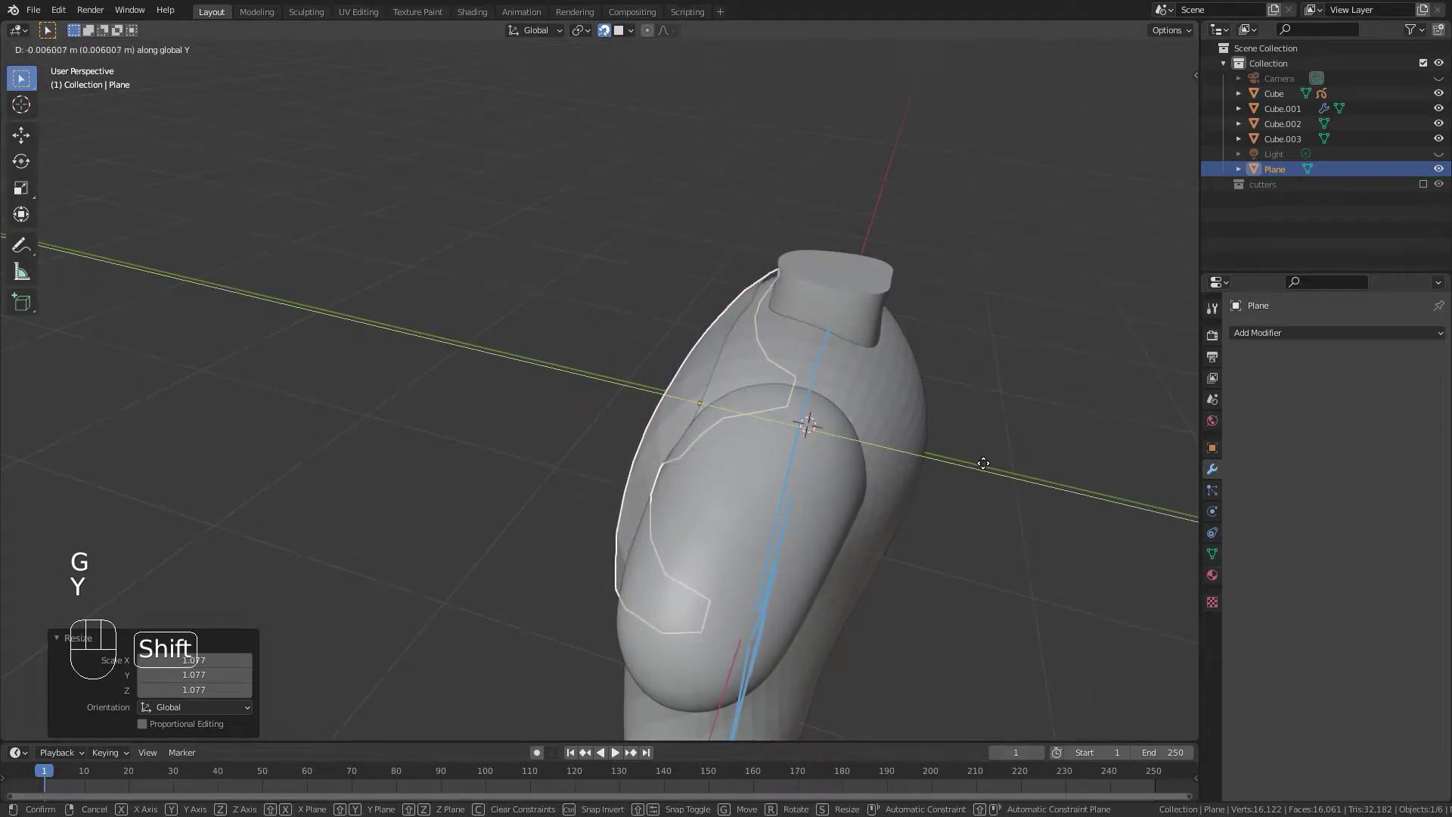
left_click(926, 459)
Add a Subdivision Surface modifier to the chest mesh and set its viewport levels to 3.
middle_click_drag(926, 460, 719, 443)
scroll(837, 421, "down", 5)
middle_click_drag(660, 343, 983, 378)
left_click(1248, 333)
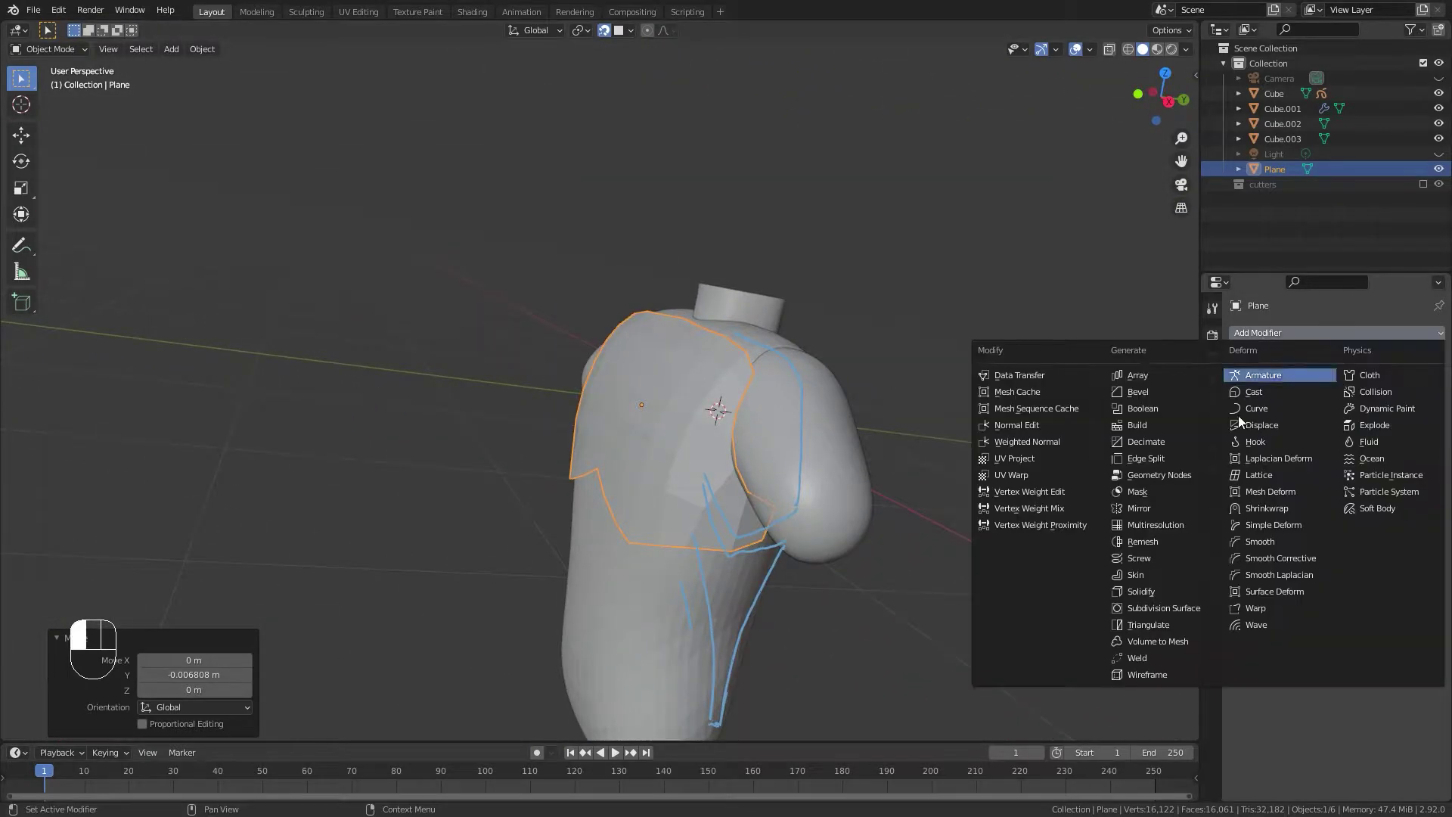
left_click(1163, 608)
scroll(726, 472, "up", 3)
middle_click_drag(725, 472, 620, 378, "shift")
left_click(1423, 400)
middle_click_drag(832, 446, 935, 444)
left_click(1422, 400)
middle_click_drag(425, 416, 546, 422)
Move the ribcage-side vertex at the shading break in see-through Edit Mode, and merge all chest vertices by distance at 0.0001 m.
key("Tab")
scroll(695, 478, "up", 3)
middle_click_drag(759, 438, 590, 408)
key("alt+z")
middle_click_drag(609, 459, 544, 470)
key("g")
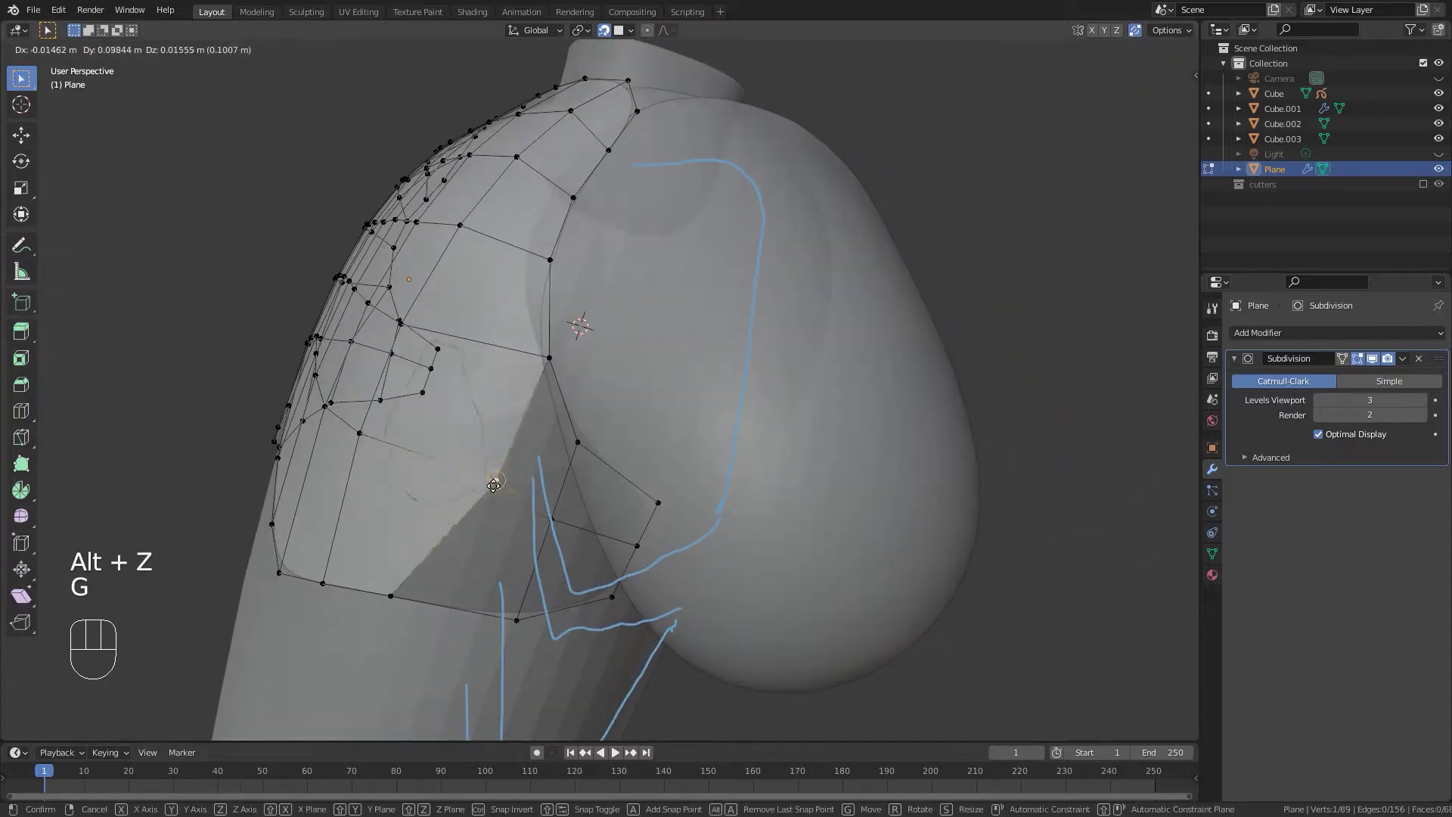
middle_click_drag(392, 425, 661, 476)
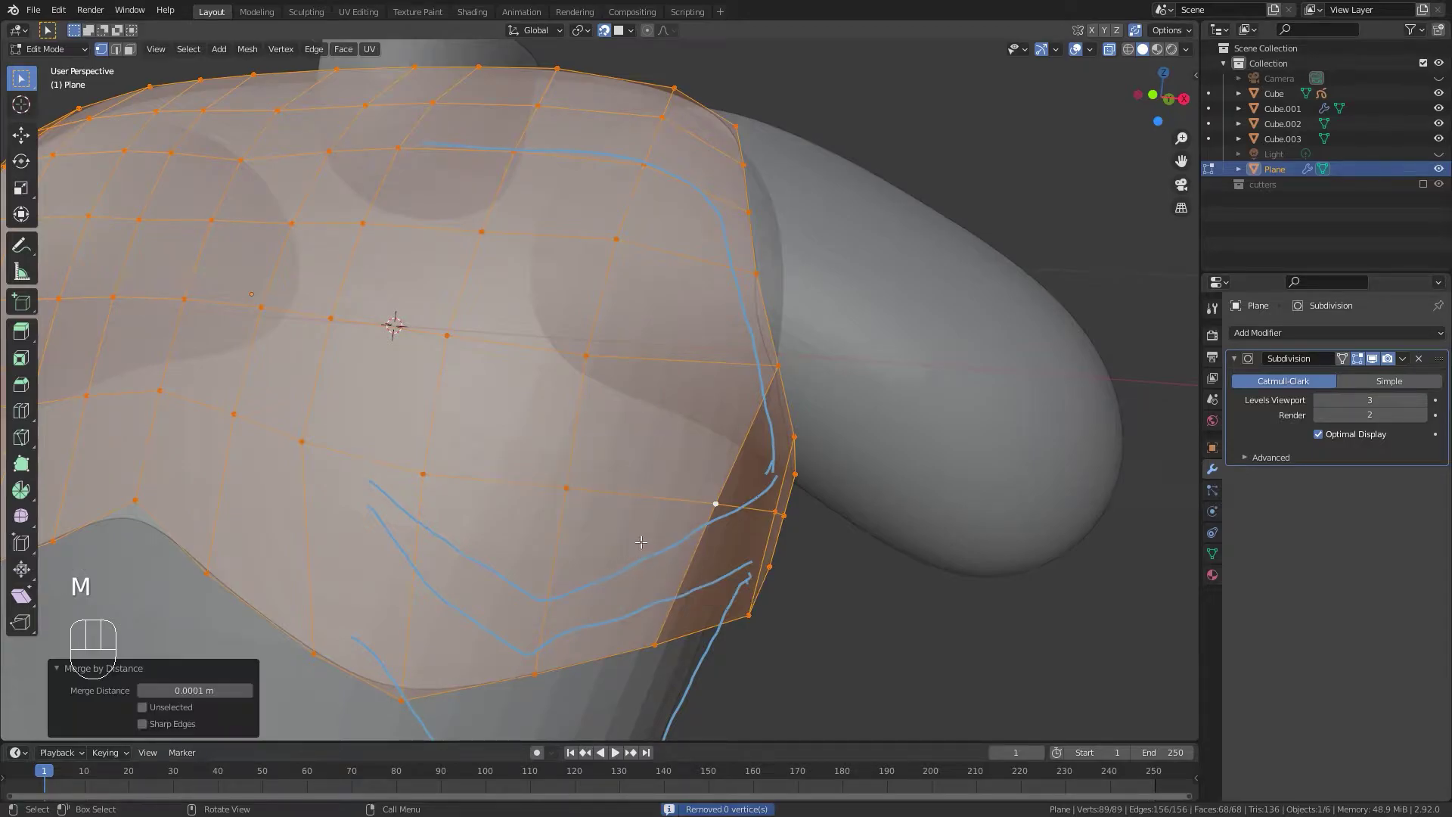
Examine the subdivided chest surface around the armpit in Object Mode and in Edit Mode, with and without see-through shading.
scroll(641, 536, "down", 4)
middle_click_drag(679, 474, 733, 424)
left_click(748, 544)
key("alt+z")
key("Tab")
scroll(703, 431, "up", 3)
key("Tab")
key("alt+z")
scroll(756, 460, "up", 4)
scroll(711, 421, "down", 6)
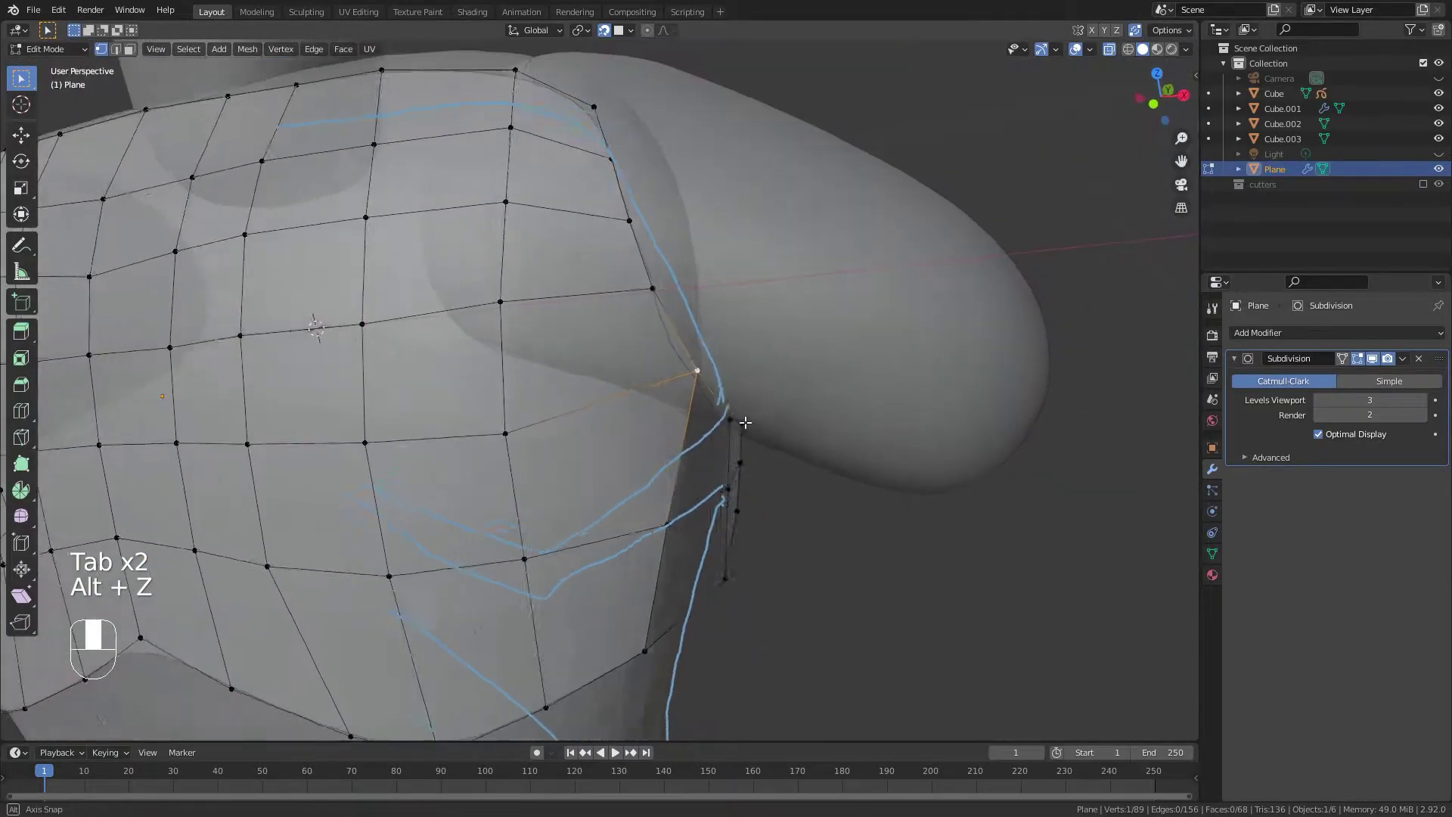
scroll(732, 421, "up", 5)
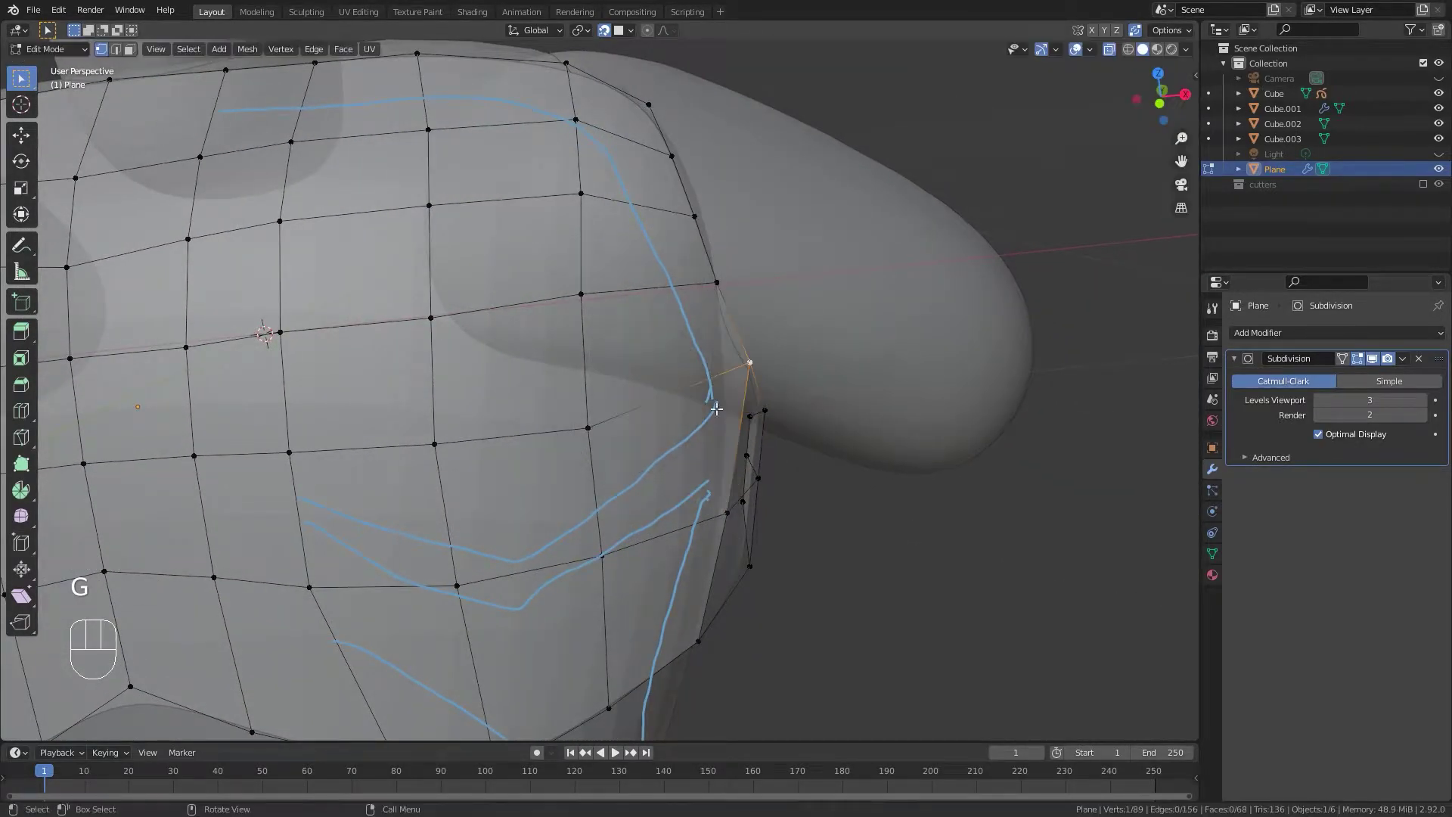
Turn off snapping and reposition the vertices around the armpit freely, pulling them out from the torso surface.
left_click(603, 32)
scroll(719, 412, "down", 5)
middle_click_drag(738, 424, 835, 450)
scroll(726, 401, "up", 6)
key("g")
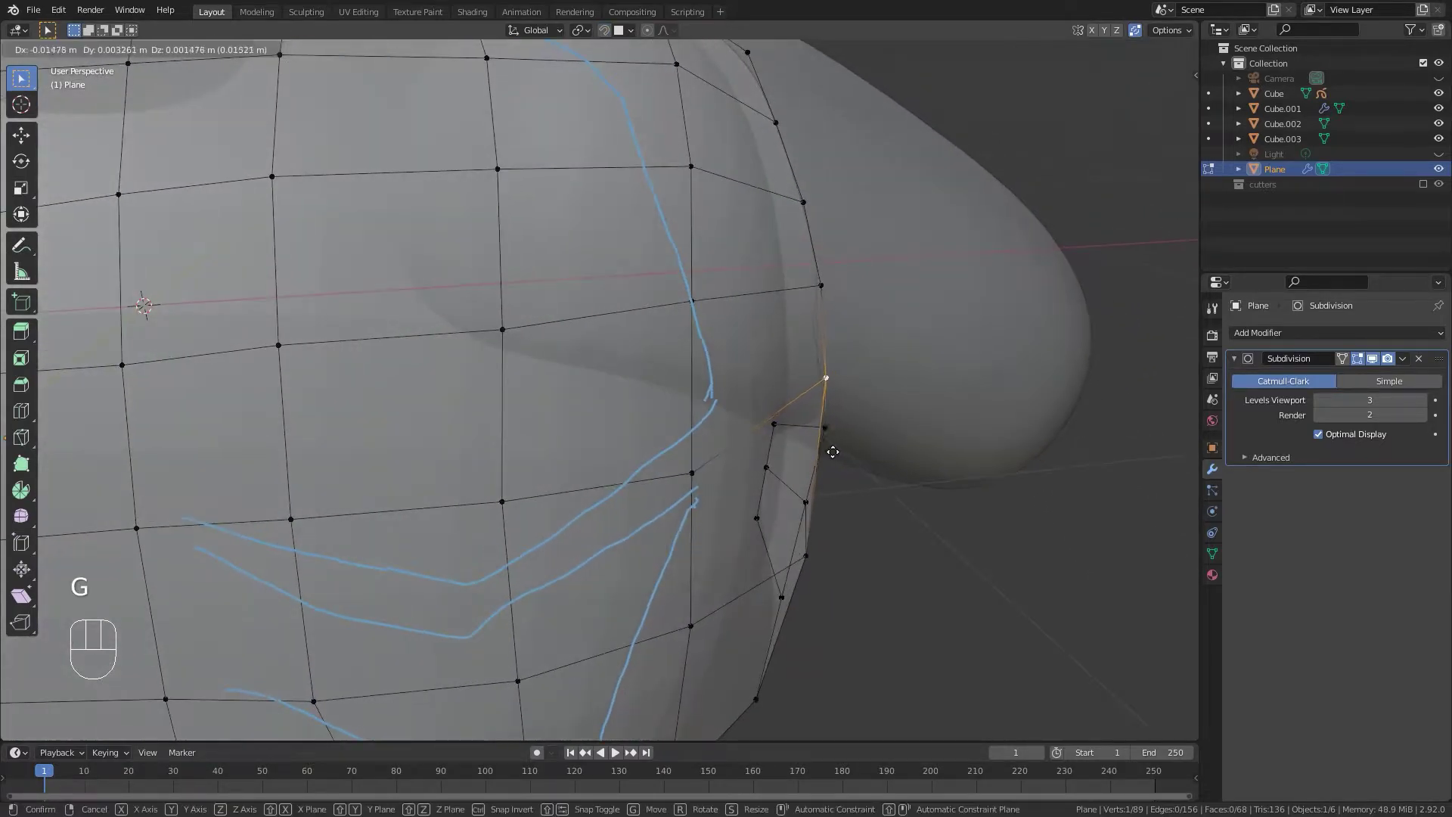
middle_click_drag(878, 556, 764, 412)
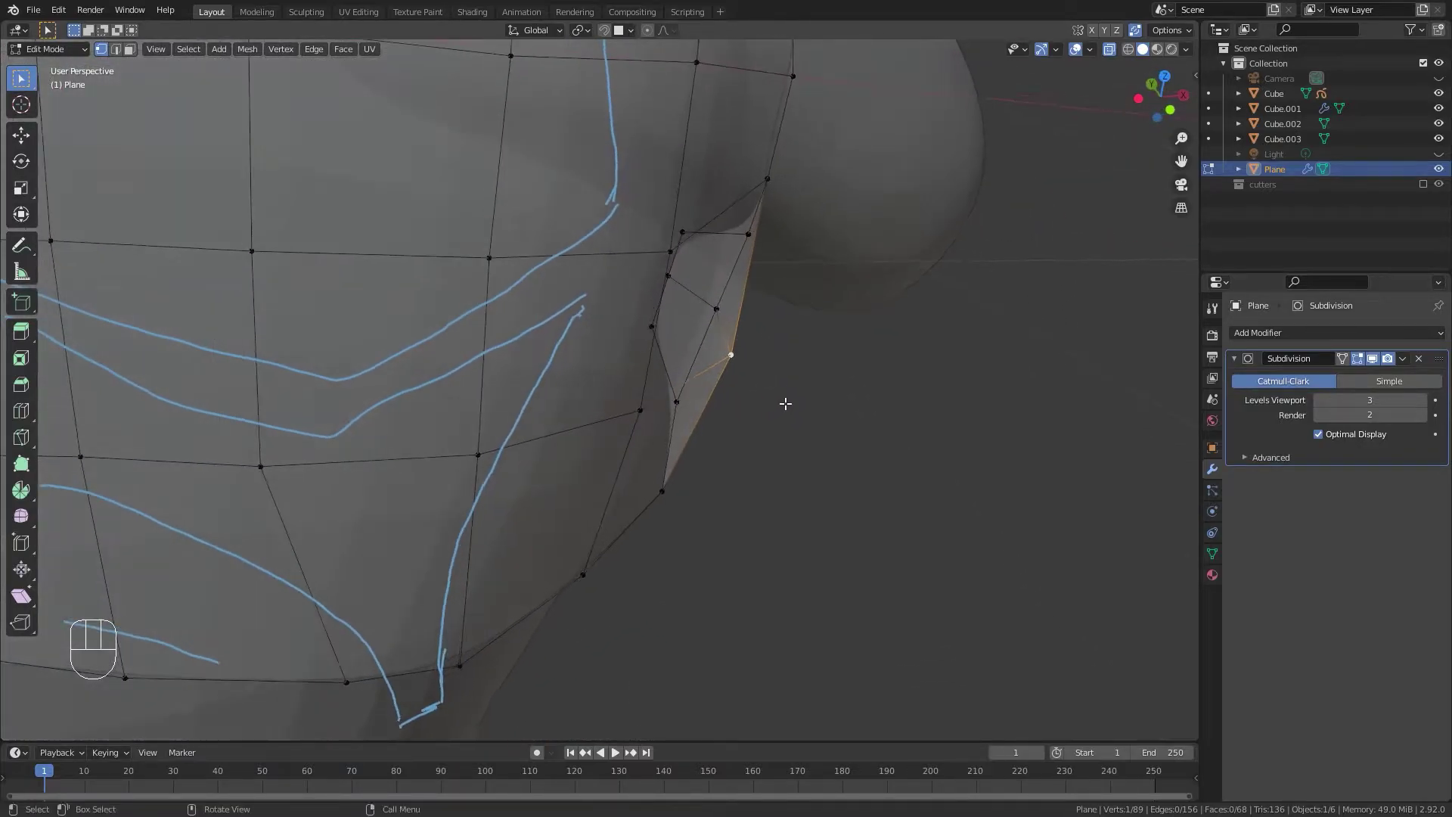
Shift the lower boundary vertex below the armpit and slide the vertex above it along its edge toward the back.
scroll(770, 446, "down", 8)
key("Tab")
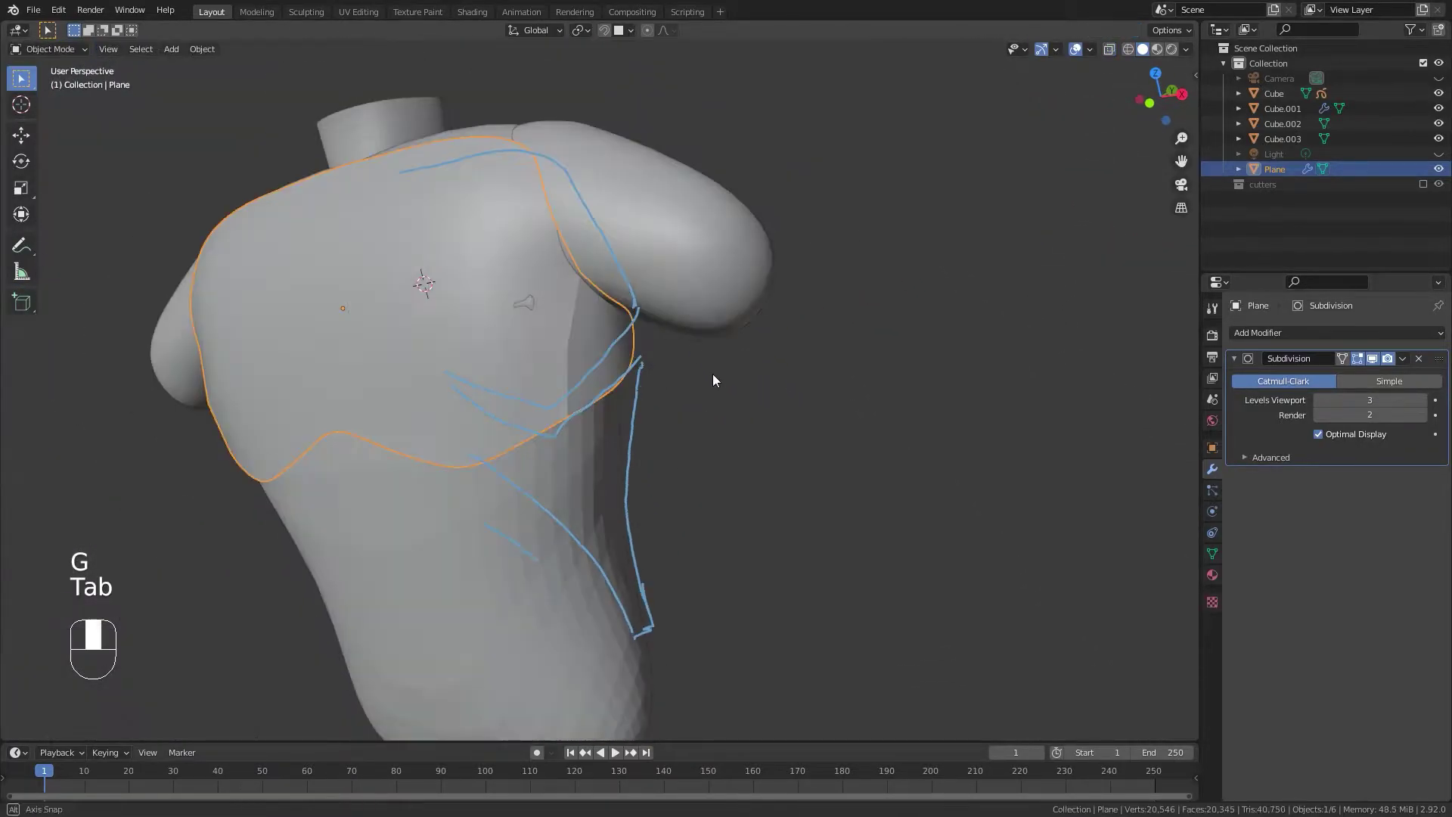
middle_click_drag(710, 366, 591, 437)
key("Tab")
scroll(507, 419, "up", 5)
middle_click_drag(512, 458, 614, 481, "shift")
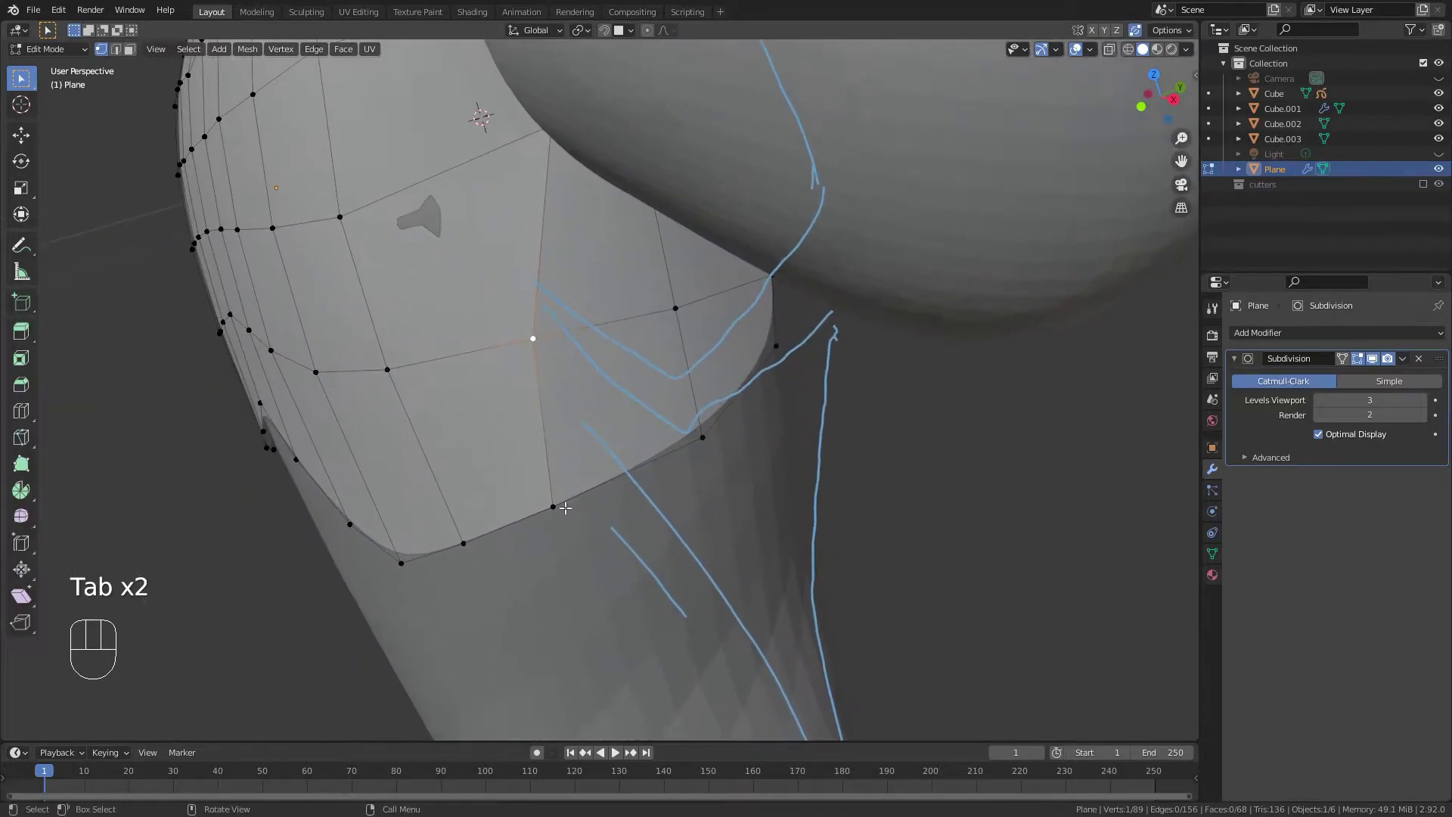
left_click(565, 508)
middle_click_drag(553, 440, 565, 434)
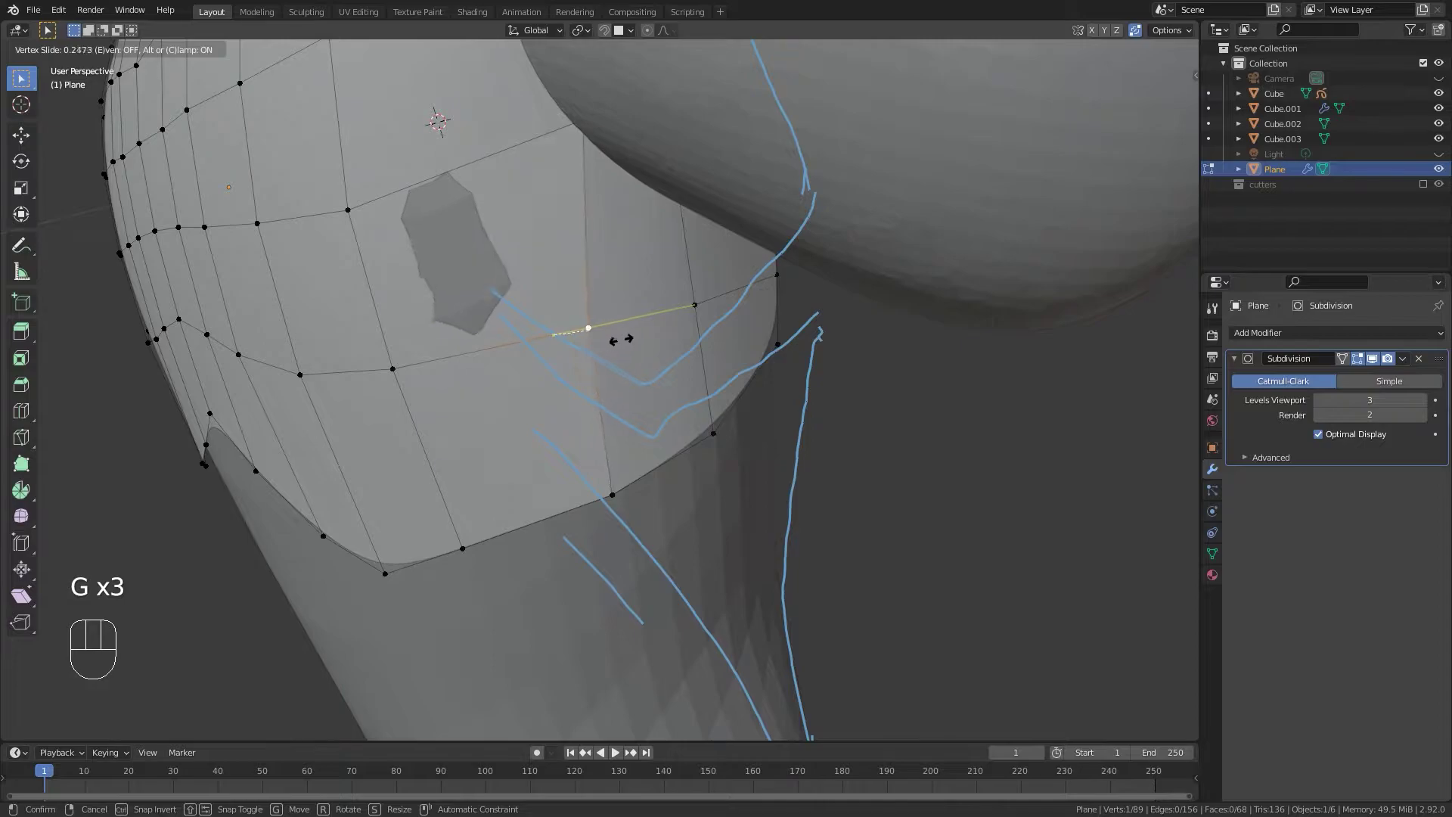
middle_click_drag(459, 351, 553, 328)
Knife-cut a new vertical edge line down the ribcage side, from the armhole edge to the lower chest boundary.
key("Tab")
scroll(552, 324, "down", 6)
middle_click_drag(463, 392, 570, 346)
scroll(740, 392, "up", 6)
middle_click_drag(739, 392, 721, 368)
key("Tab")
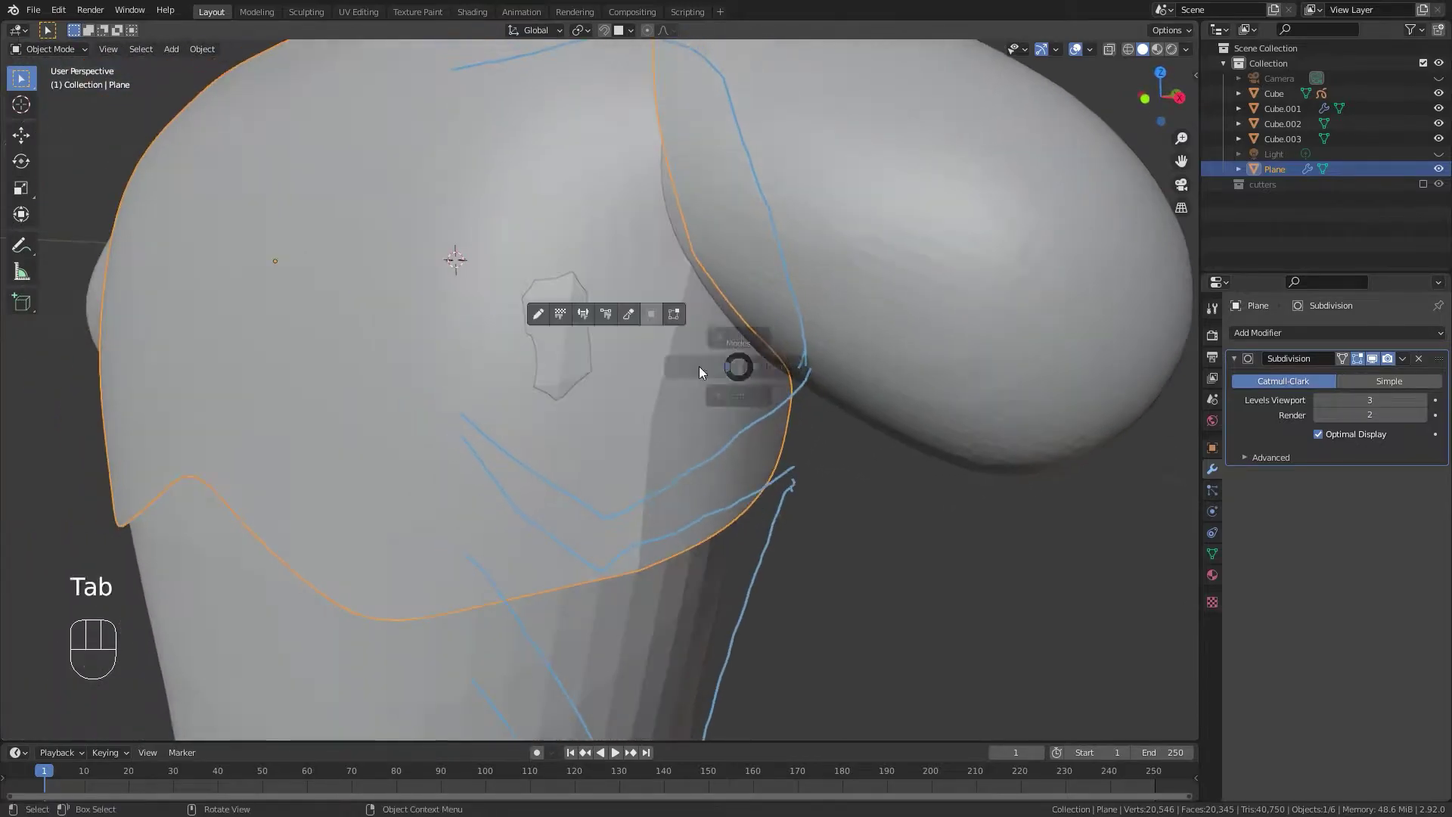
scroll(784, 485, "up", 3)
key("alt+z")
middle_click_drag(718, 467, 652, 442)
scroll(651, 442, "down", 4)
middle_click_drag(631, 378, 720, 414)
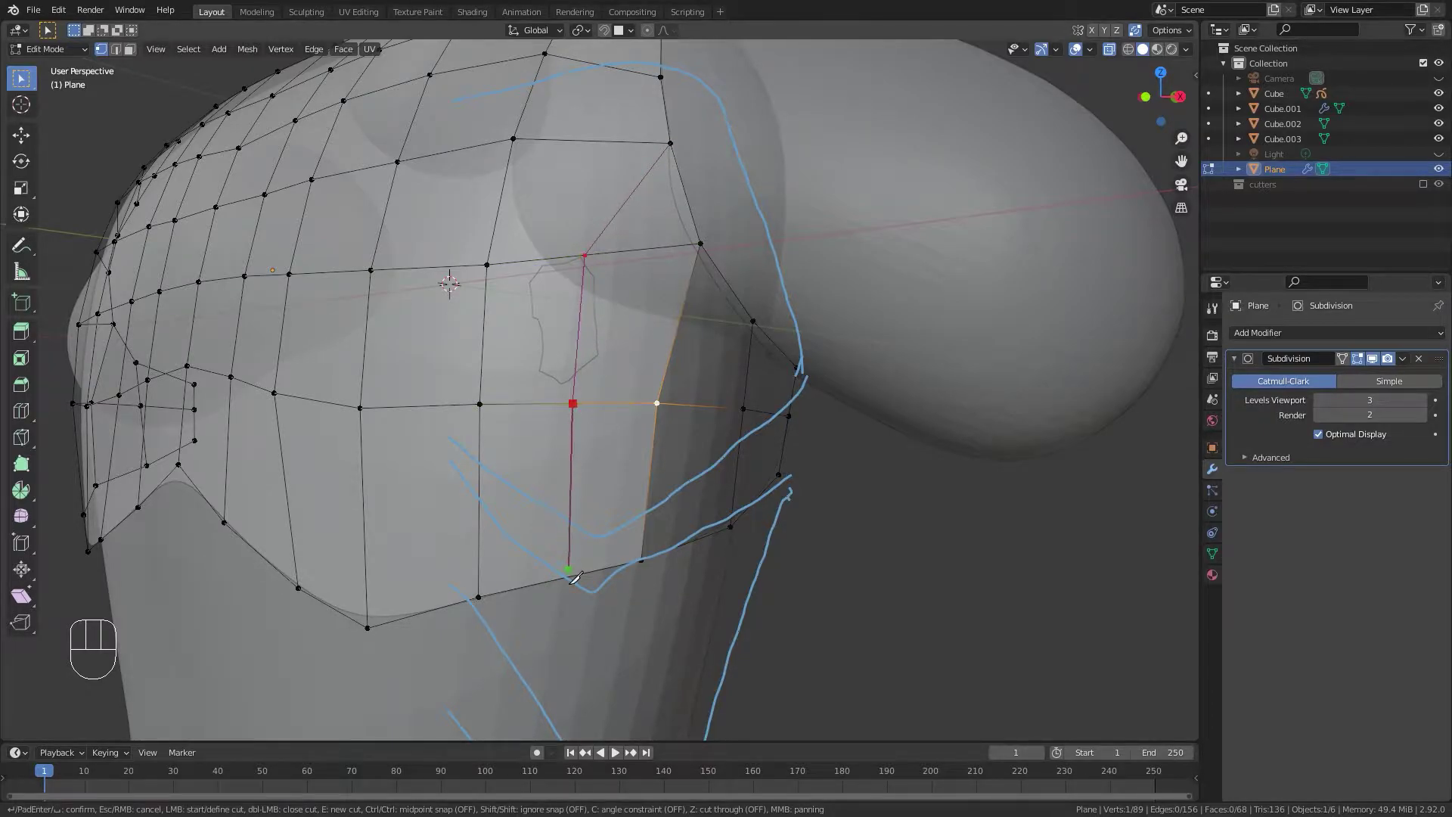
Check the smoothed ribcage side with its added edge line in Object Mode, and return to Edit Mode.
scroll(571, 580, "down", 4)
middle_click_drag(665, 385, 472, 464)
key("Tab")
scroll(723, 361, "up", 4)
key("Tab")
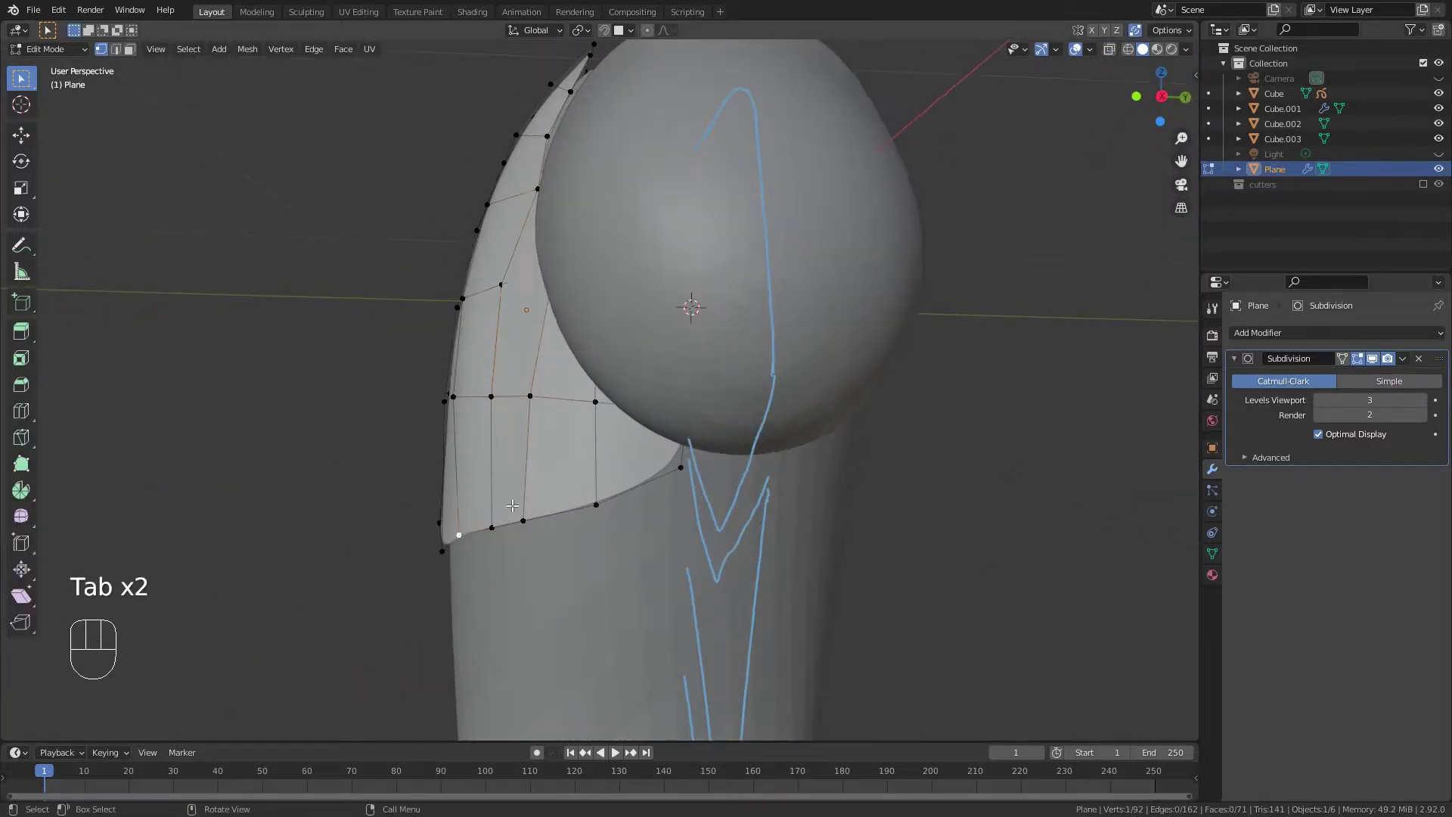
Inspect the smoothed ribcage side from the side and front in Object Mode, and return to vertex editing below the armpit.
middle_click_drag(559, 397, 528, 383)
middle_click_drag(370, 433, 574, 394)
key("Tab")
scroll(691, 414, "up", 5)
middle_click_drag(691, 419, 547, 485, "shift")
key("Tab")
left_click(782, 463)
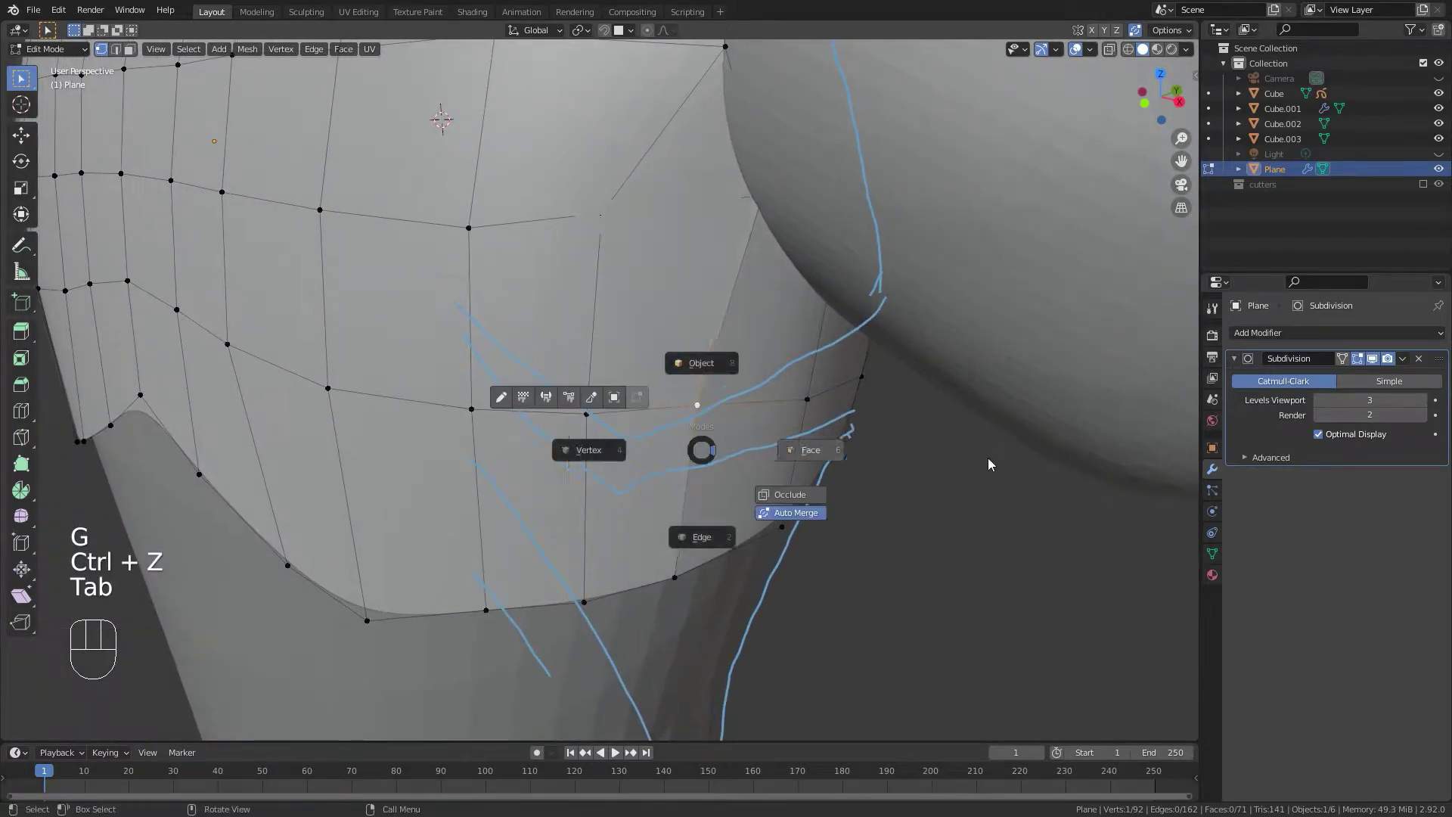
In face selection with X-ray on, pick the dark-shaded face below the armpit and recalculate the whole chest mesh's normals.
left_click(975, 463)
middle_click_drag(758, 452, 725, 447)
key("alt+z")
scroll(702, 422, "down", 1)
left_click(719, 389)
middle_click_drag(720, 388, 703, 312)
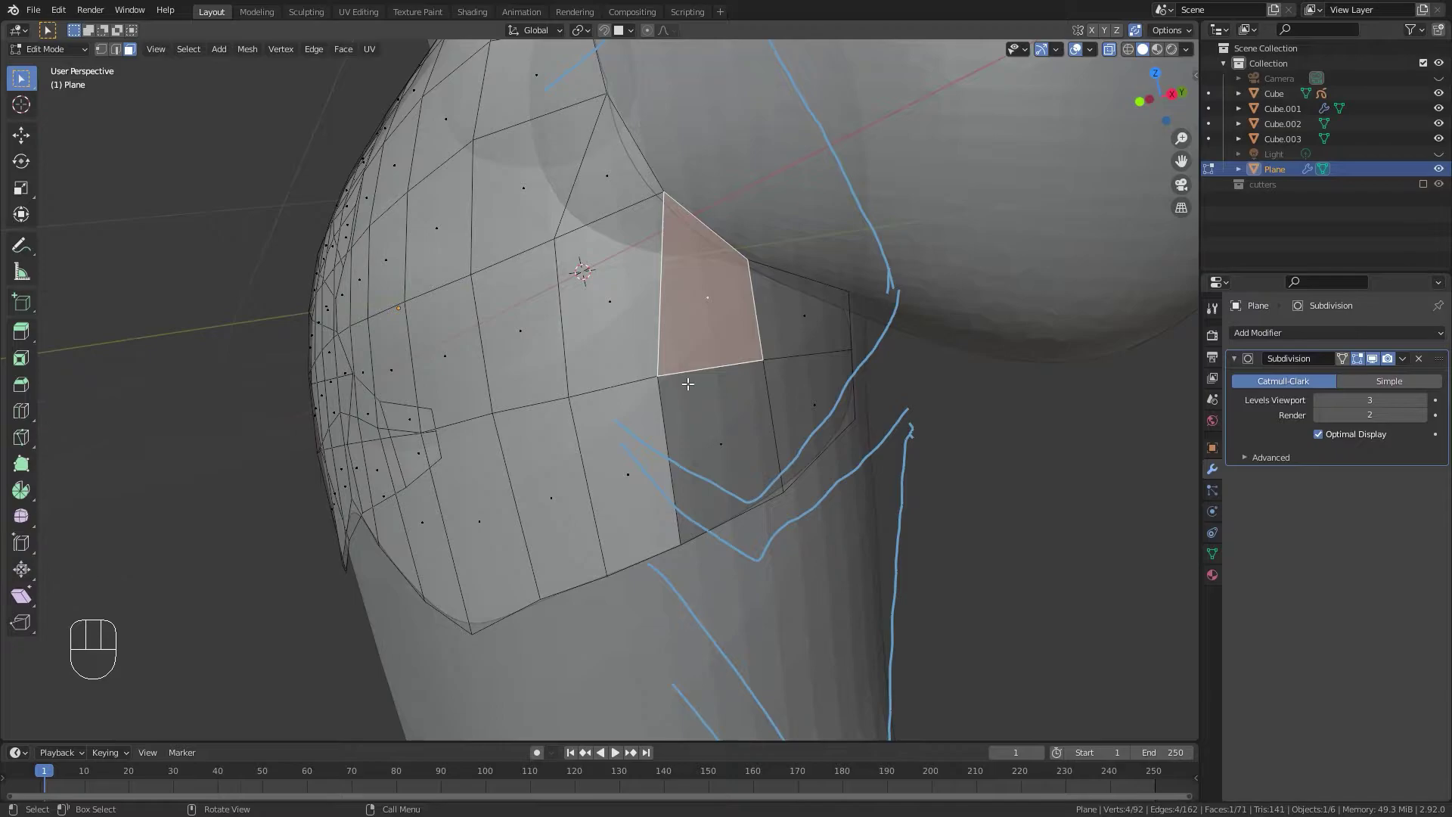
key("a")
key("shift+n")
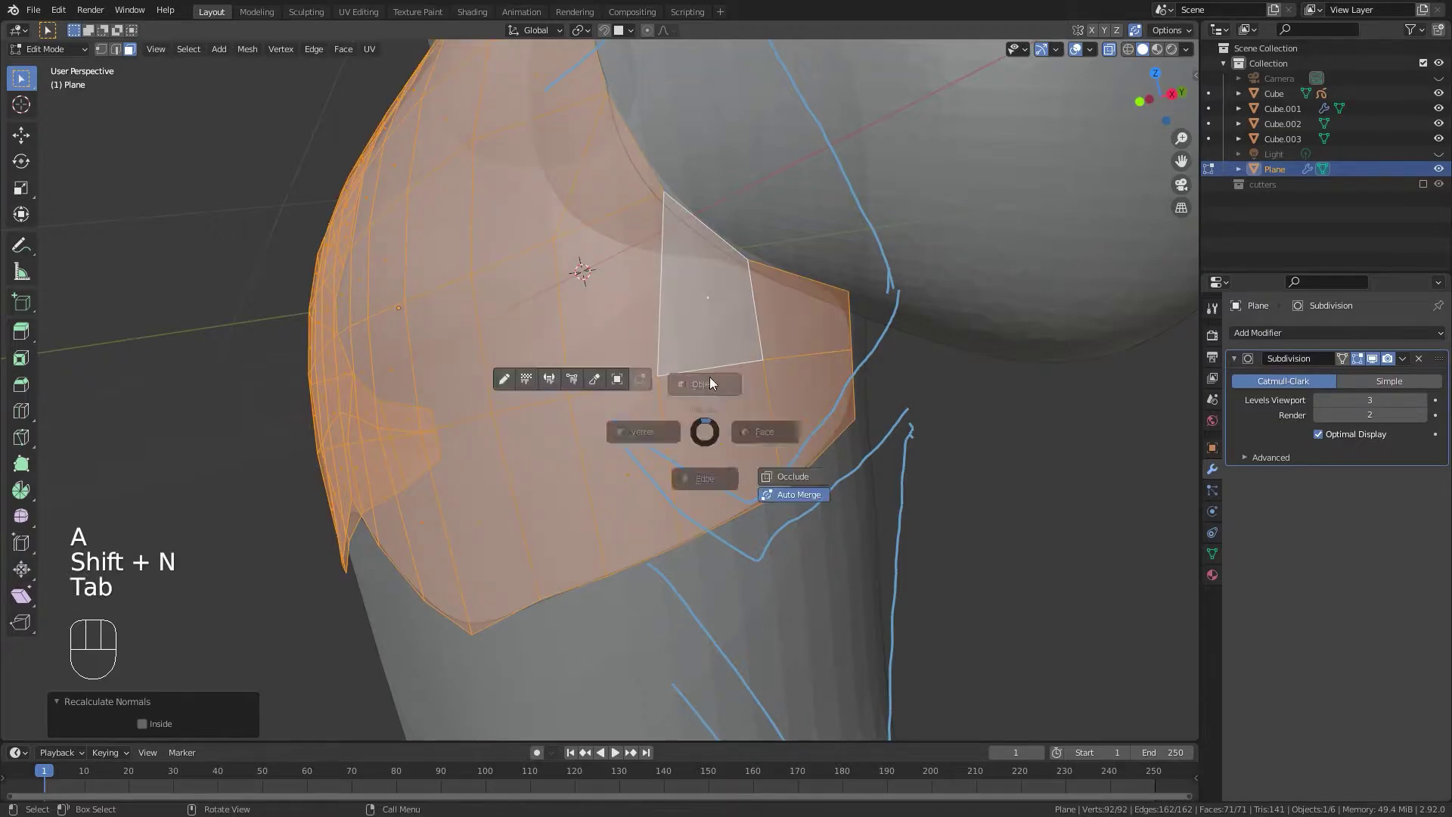
Compare the shading around the ribcage before and after the normals recalculation by undoing and redoing it.
scroll(678, 387, "down", 4)
middle_click_drag(678, 387, 836, 381)
scroll(682, 406, "up", 4)
middle_click_drag(682, 406, 641, 423)
key("ctrl+z")
key("ctrl+shift+z")
key("ctrl+shift+z")
key("ctrl+shift+z")
middle_click_drag(481, 387, 633, 370)
key("Tab")
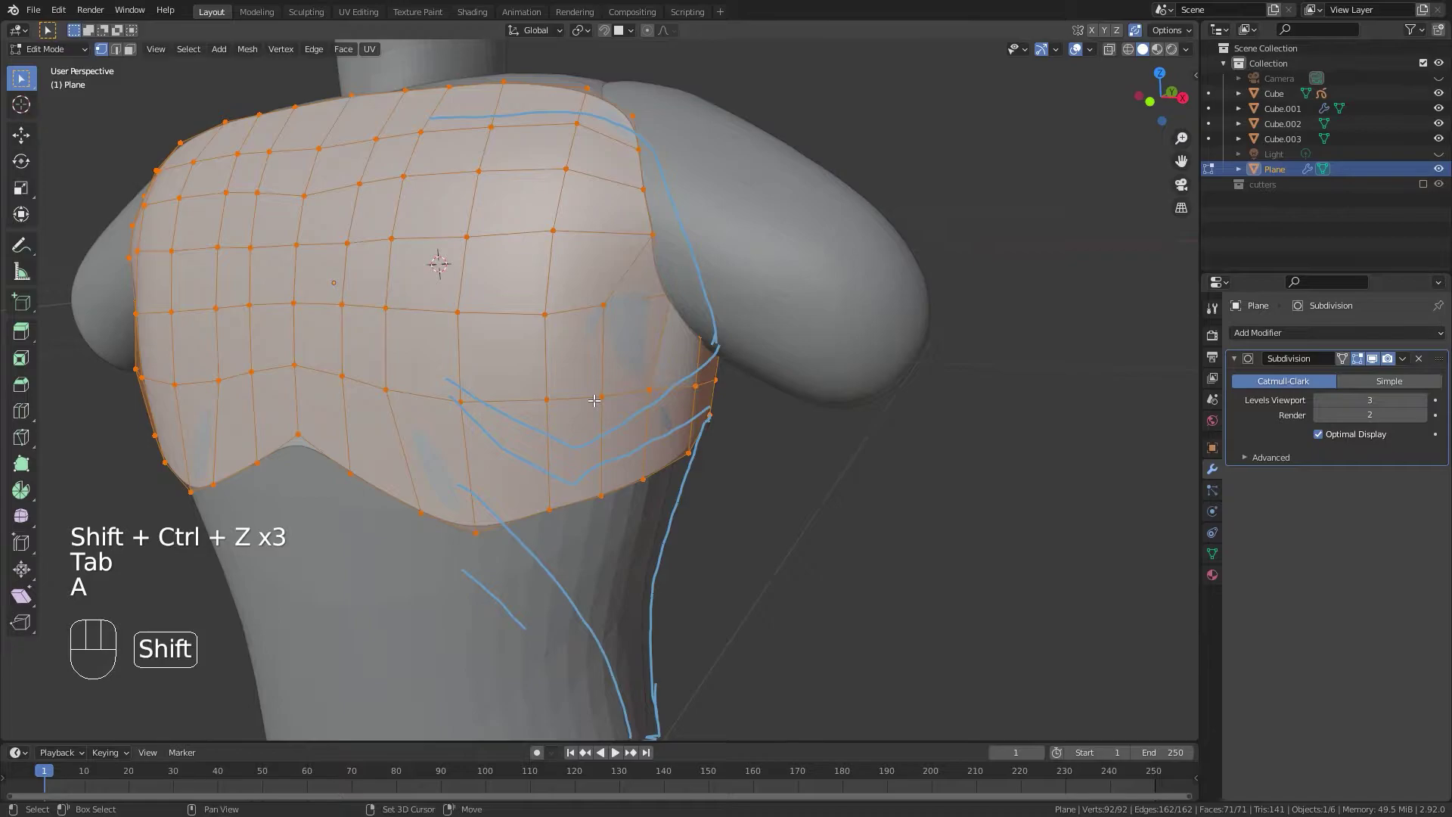
Undo the repeated normals recalculation on the chest mesh.
scroll(293, 568, "down", 3)
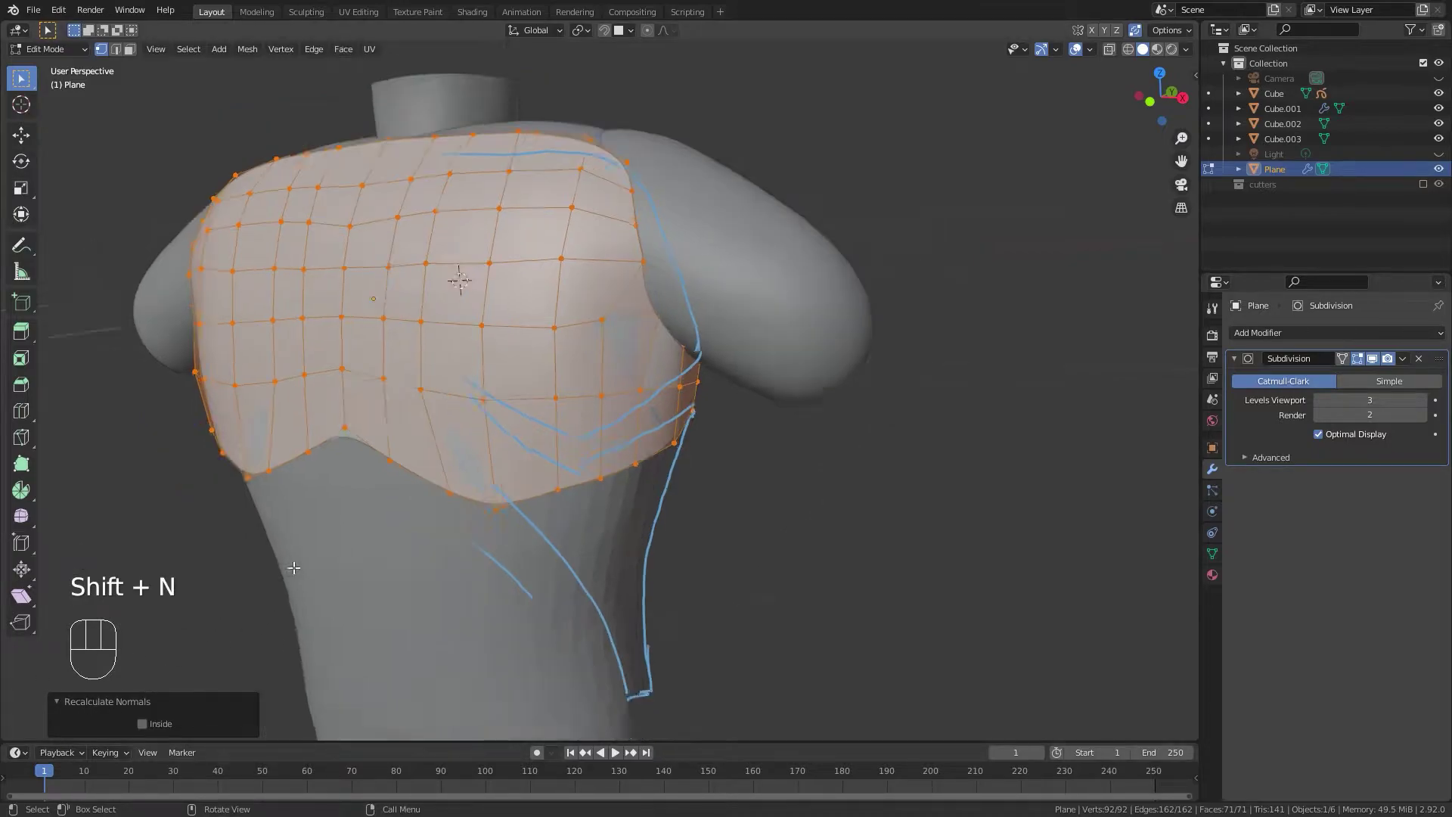
scroll(333, 538, "up", 2)
middle_click_drag(311, 478, 443, 444, "shift")
middle_click_drag(443, 444, 252, 363)
key("ctrl+z")
key("ctrl+z")
key("ctrl+z")
key("ctrl+z")
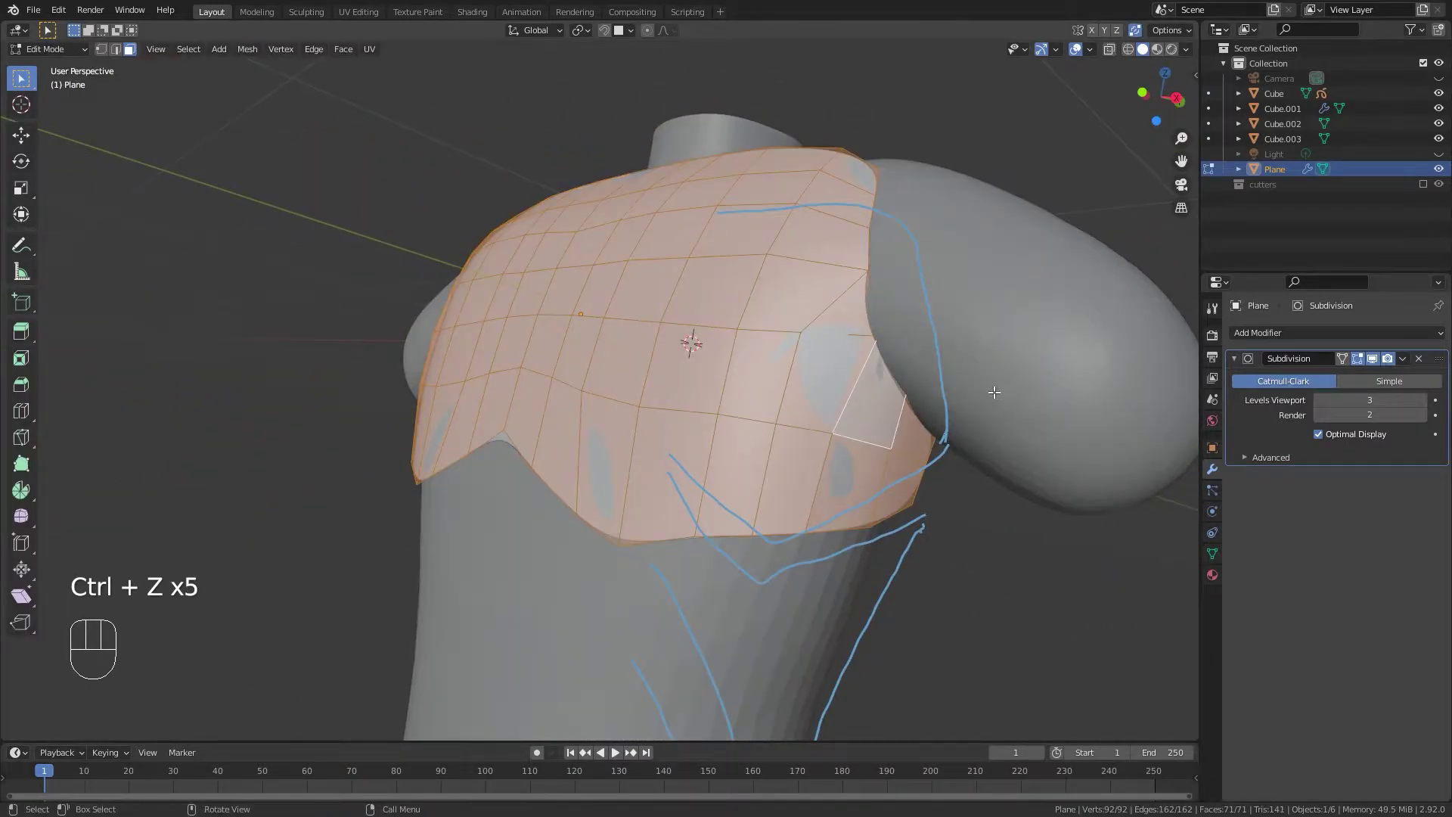
Turn on the Face Orientation overlay in Object Mode and examine which way the ribcage-side faces point.
middle_click_drag(870, 412, 745, 435)
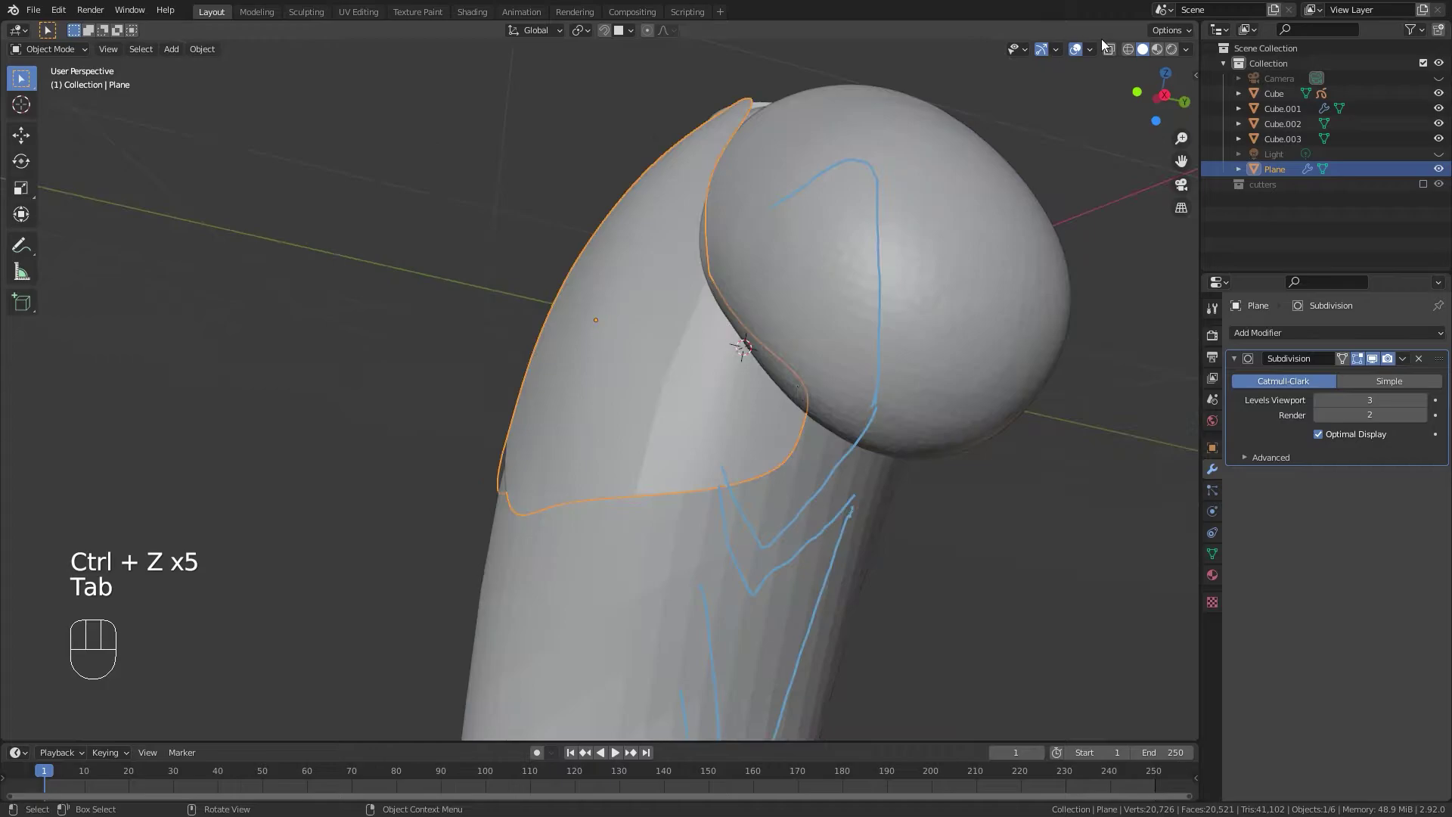
left_click(1088, 47)
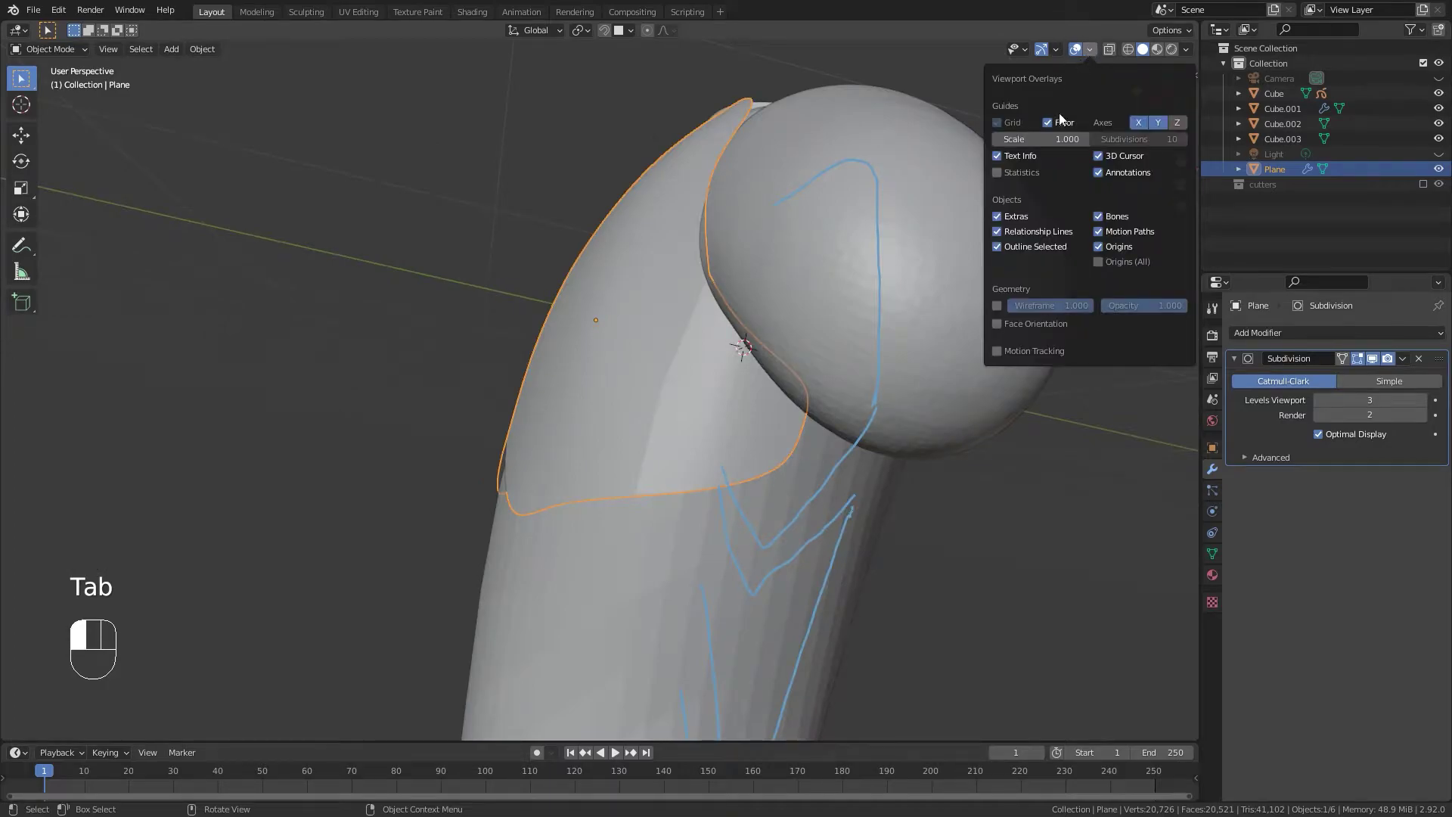
left_click(997, 323)
middle_click_drag(603, 428, 768, 406)
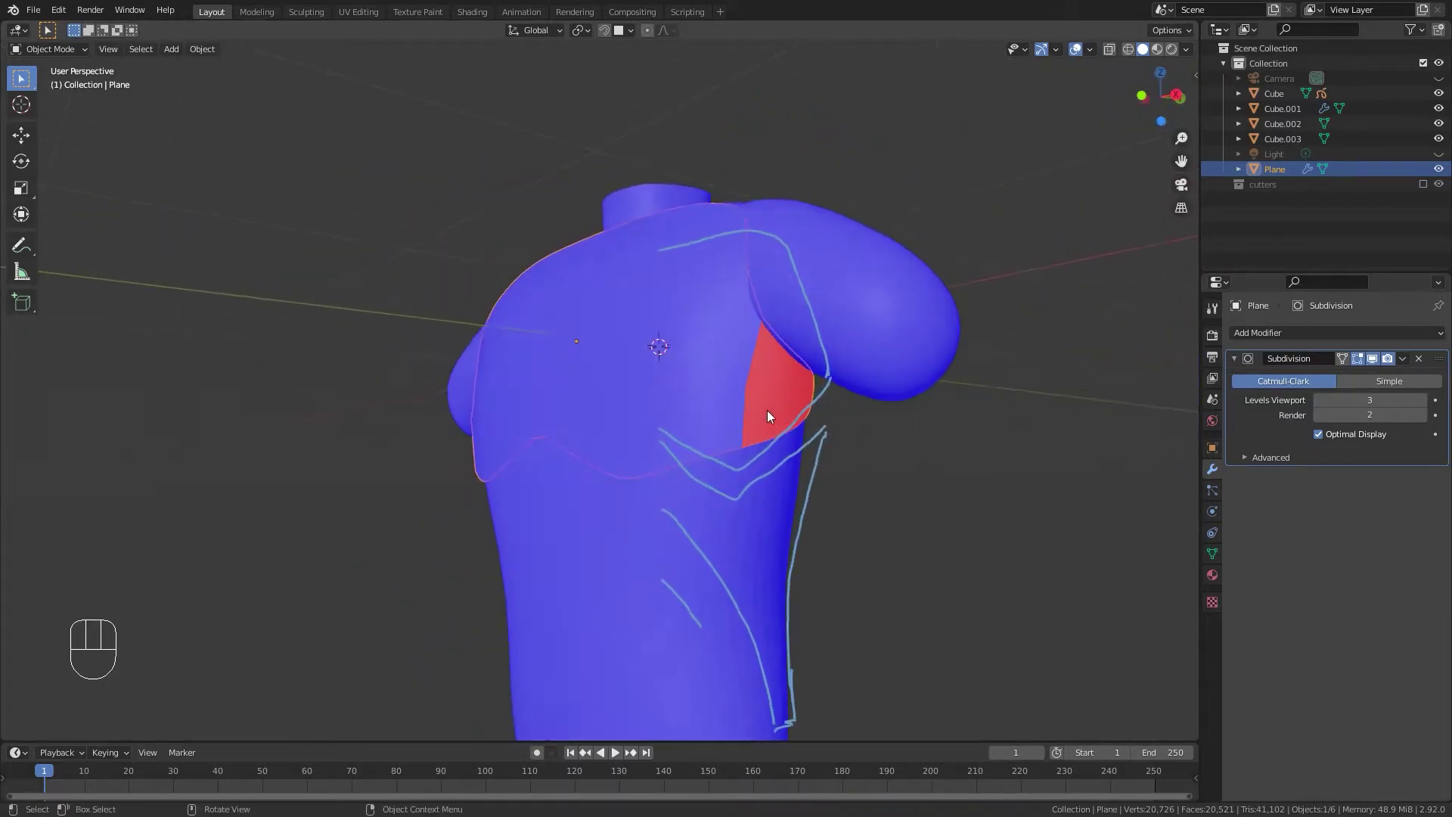
middle_click_drag(673, 366, 540, 287)
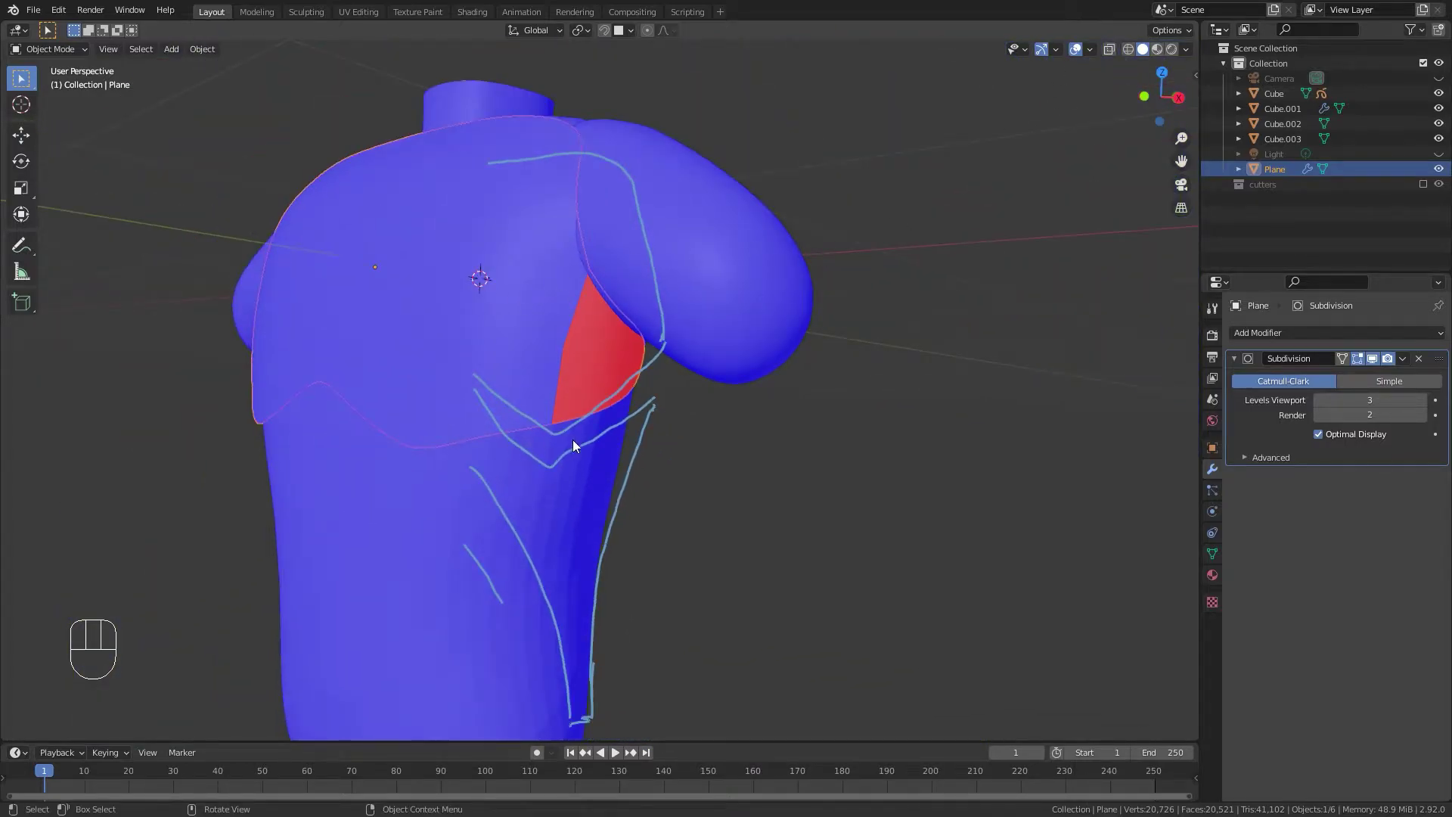
Select the whole chest mesh in Edit Mode and recalculate its normals to face outward.
key("a")
left_click(442, 339)
left_click(482, 357)
key("Tab")
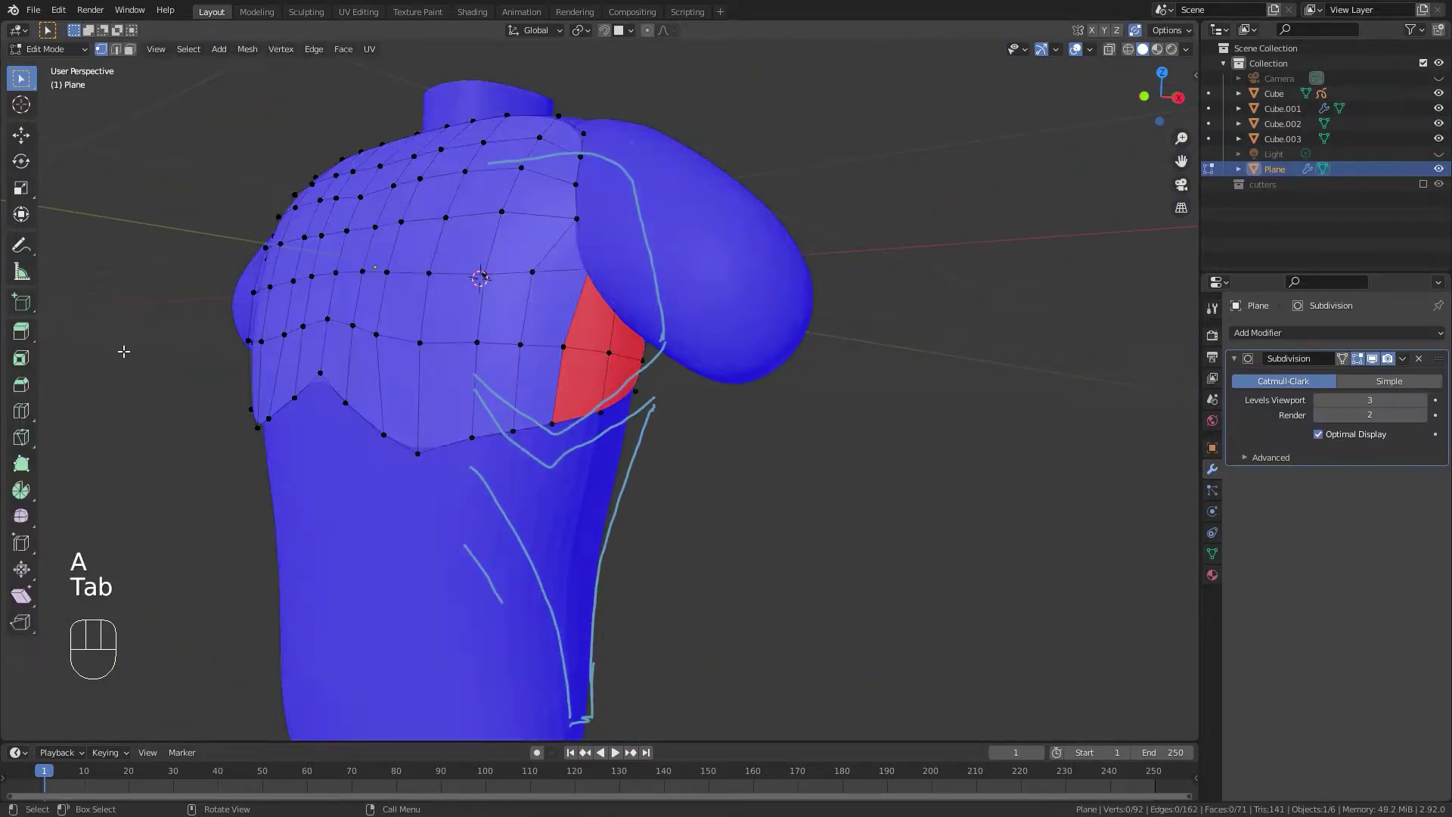
key("a")
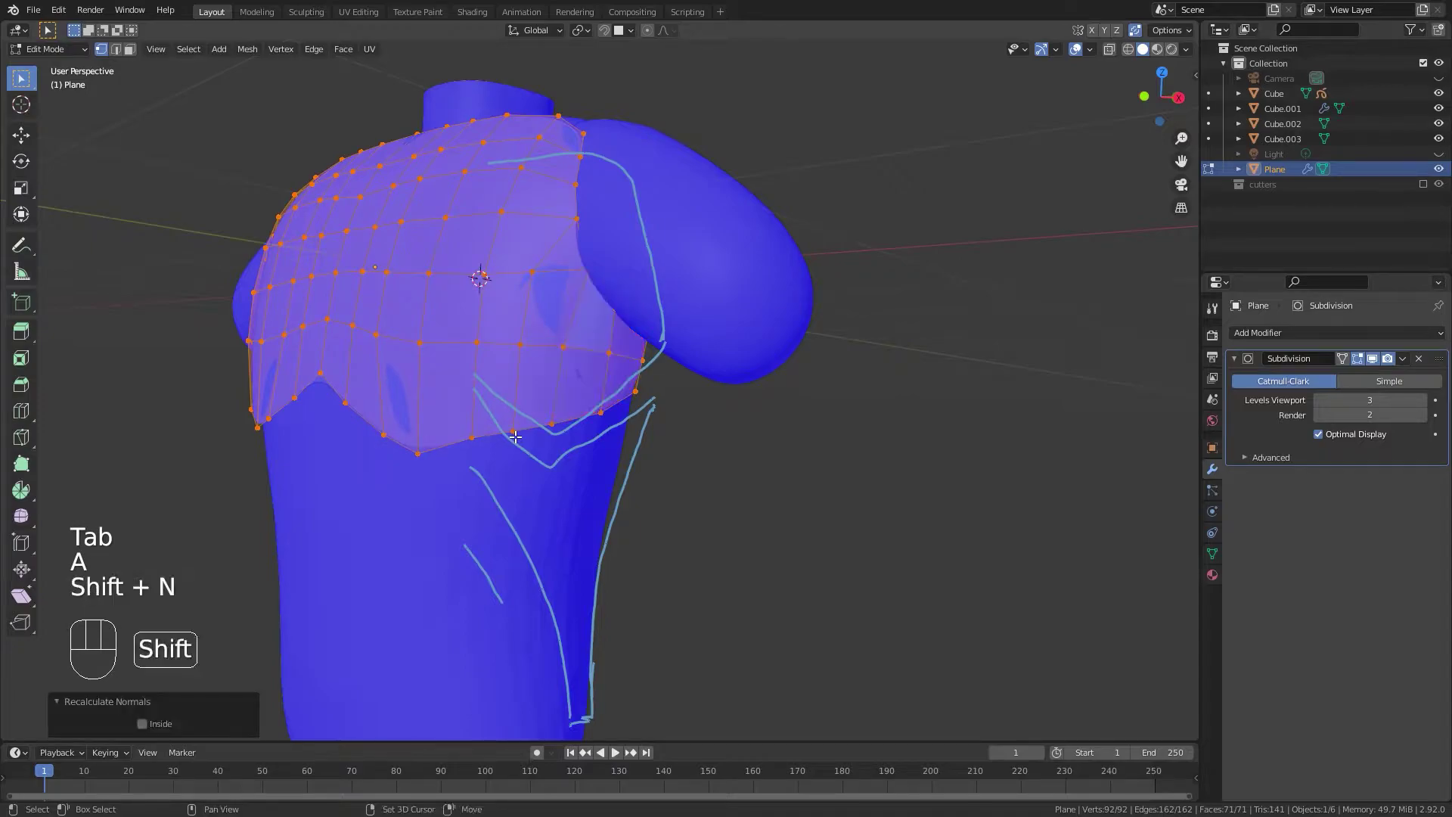
middle_click_drag(514, 430, 778, 341)
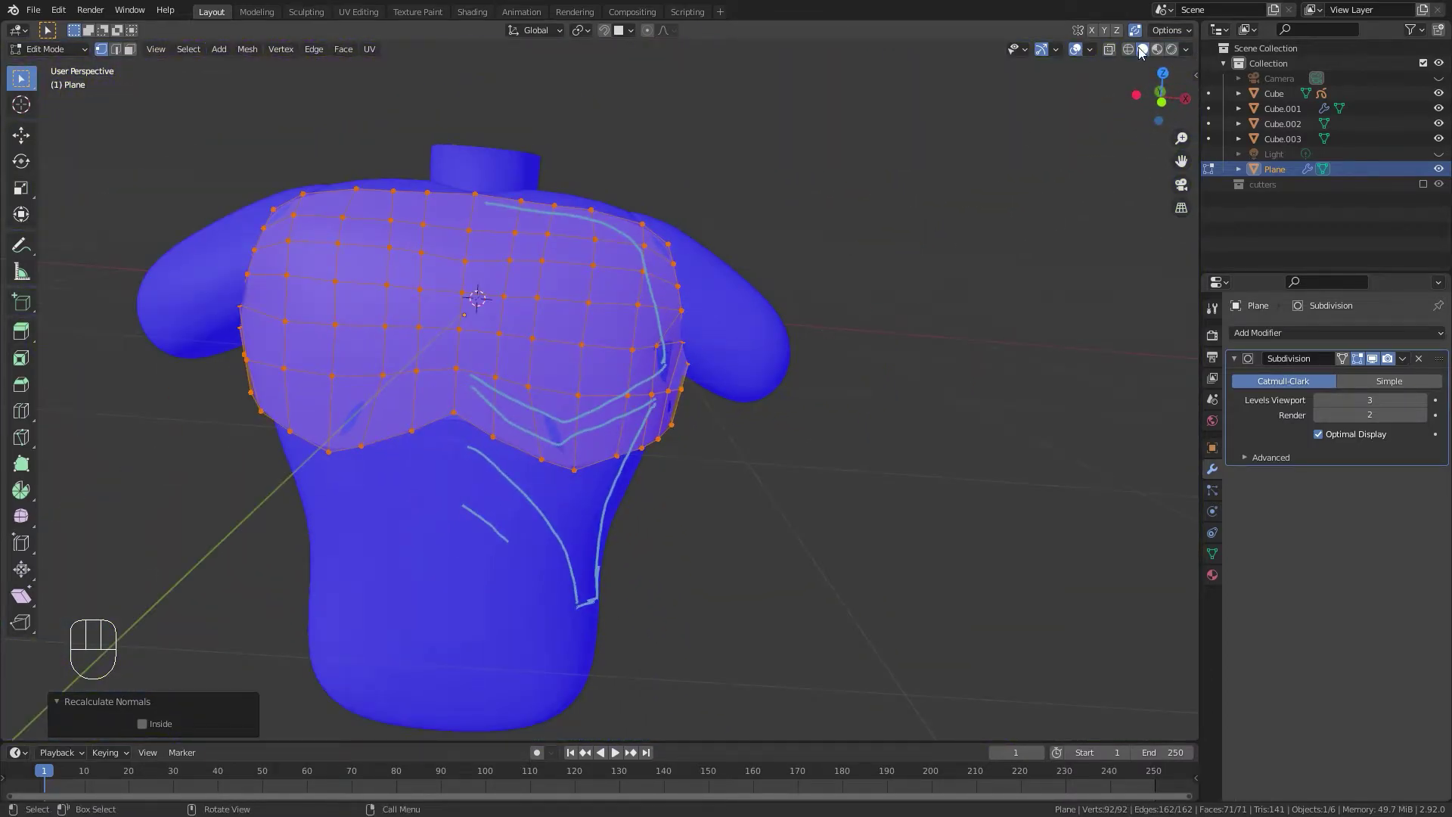
Turn off the Face Orientation overlay and check the smoothed chest's shading from the front and side in Object Mode.
left_click(1090, 51)
left_click(996, 339)
scroll(680, 512, "down", 3)
key("Tab")
middle_click_drag(500, 487, 569, 503, "shift")
scroll(678, 496, "up", 5)
middle_click_drag(679, 496, 738, 420)
scroll(660, 391, "down", 2)
key("KP_1")
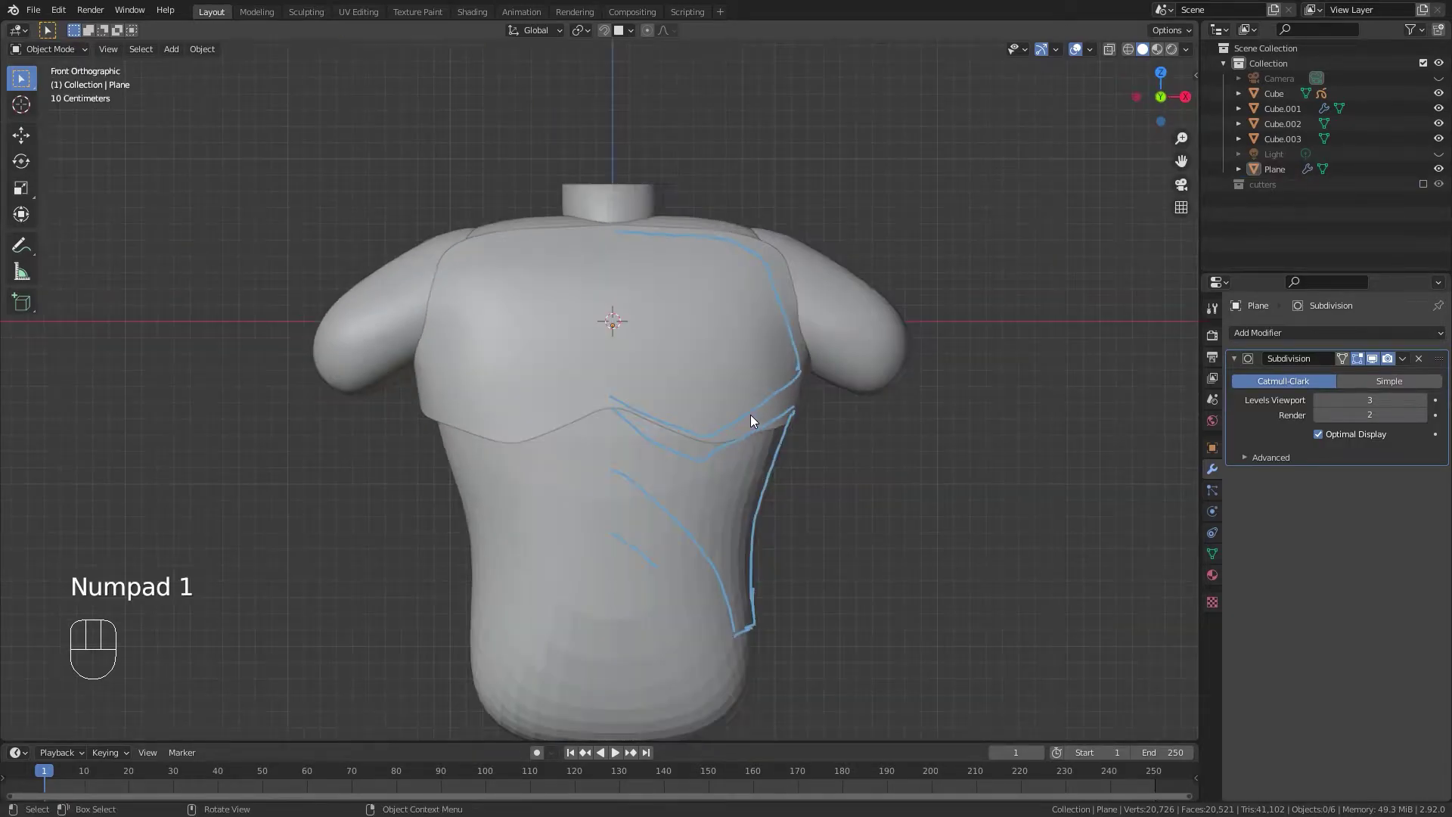
middle_click_drag(674, 384, 518, 374)
Give the chest shell thickness by extruding all its faces in place and offsetting them with Shrink/Fatten toward the torso.
left_click(627, 297)
scroll(563, 605, "up", 4)
scroll(519, 374, "up", 4)
scroll(519, 374, "down", 5)
middle_click_drag(642, 464, 699, 507)
key("Tab")
middle_click_drag(548, 491, 576, 488)
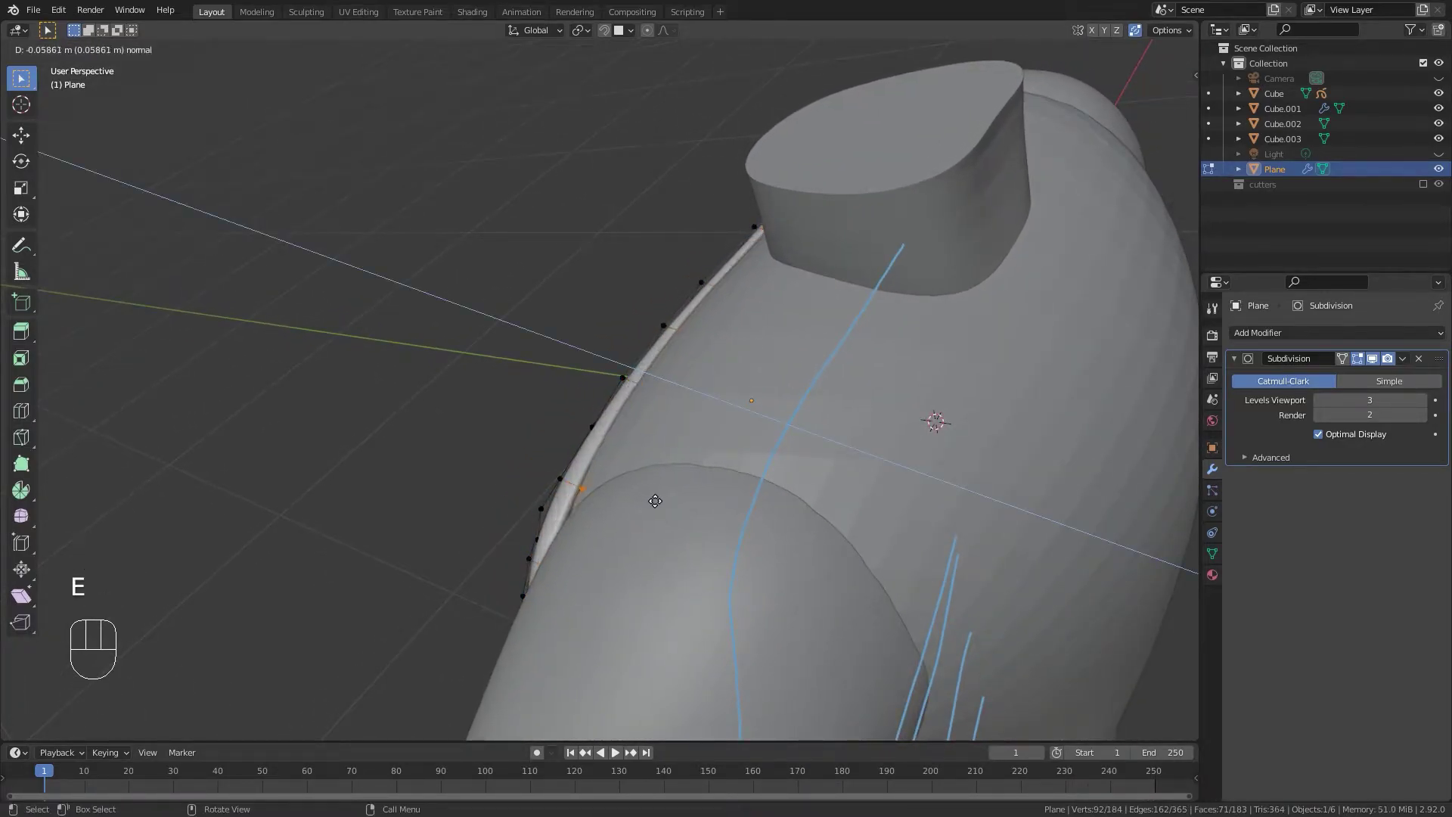
middle_click_drag(654, 499, 863, 512)
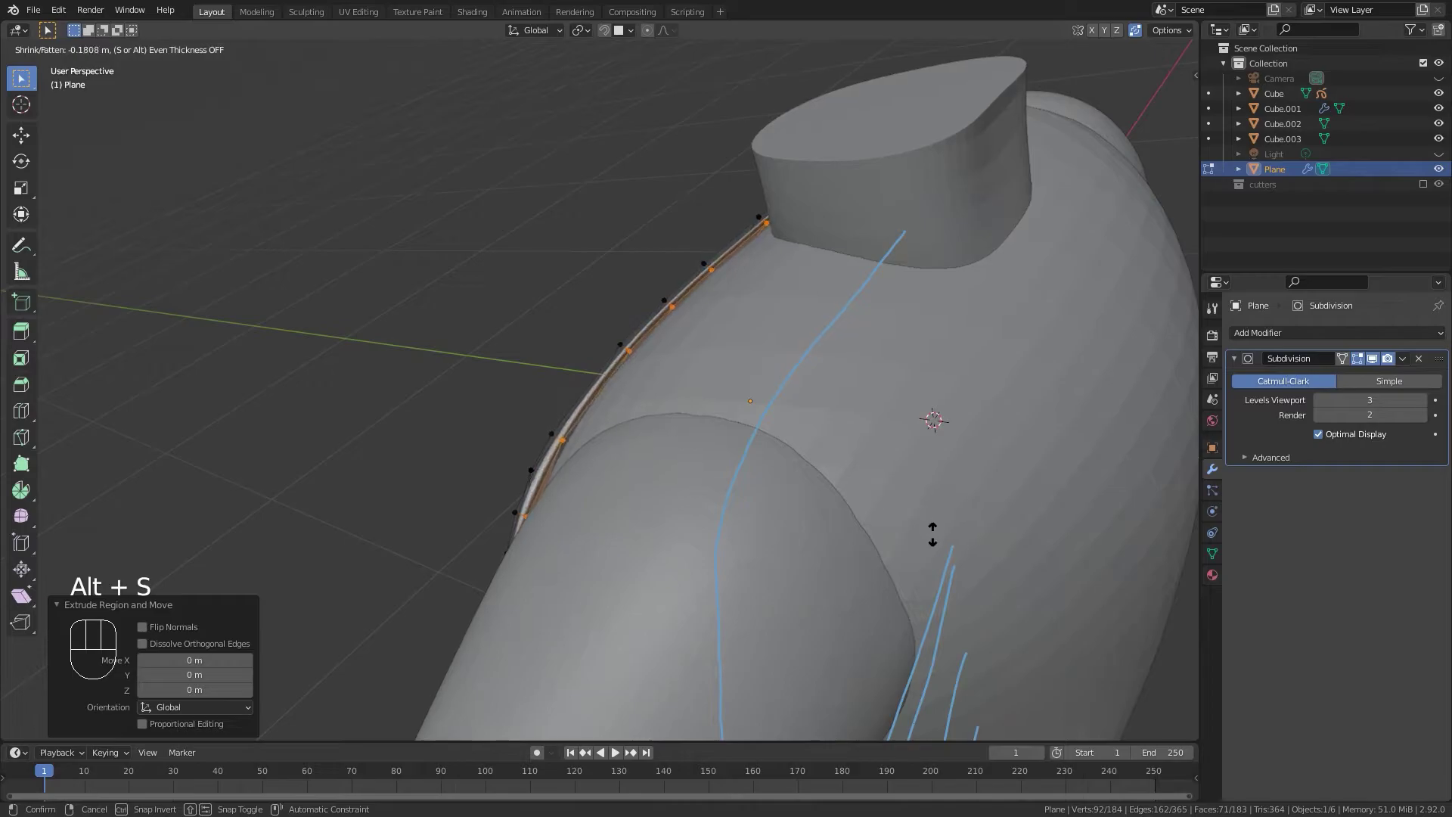
Shift the two vertices at the centre of the neckline about 0.012 m along Z and check the thickened chest in Object Mode.
middle_click_drag(905, 543, 886, 392)
key("KP_1")
scroll(526, 182, "up", 5)
middle_click_drag(526, 182, 530, 418, "shift")
key("alt+z")
left_click_drag(595, 310, 550, 360)
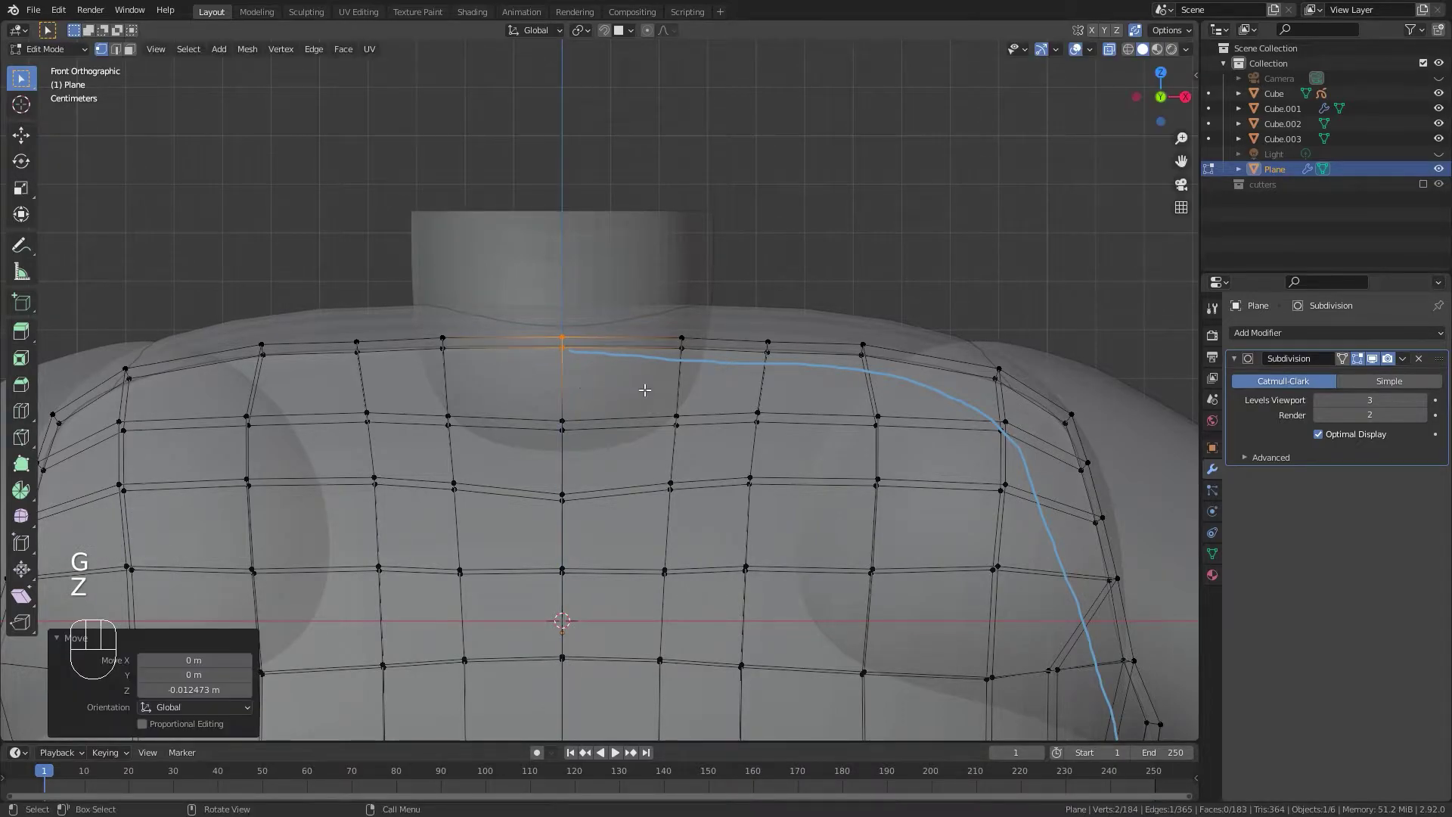
key("Tab")
scroll(644, 390, "down", 5)
middle_click_drag(670, 315, 546, 496)
key("KP_1")
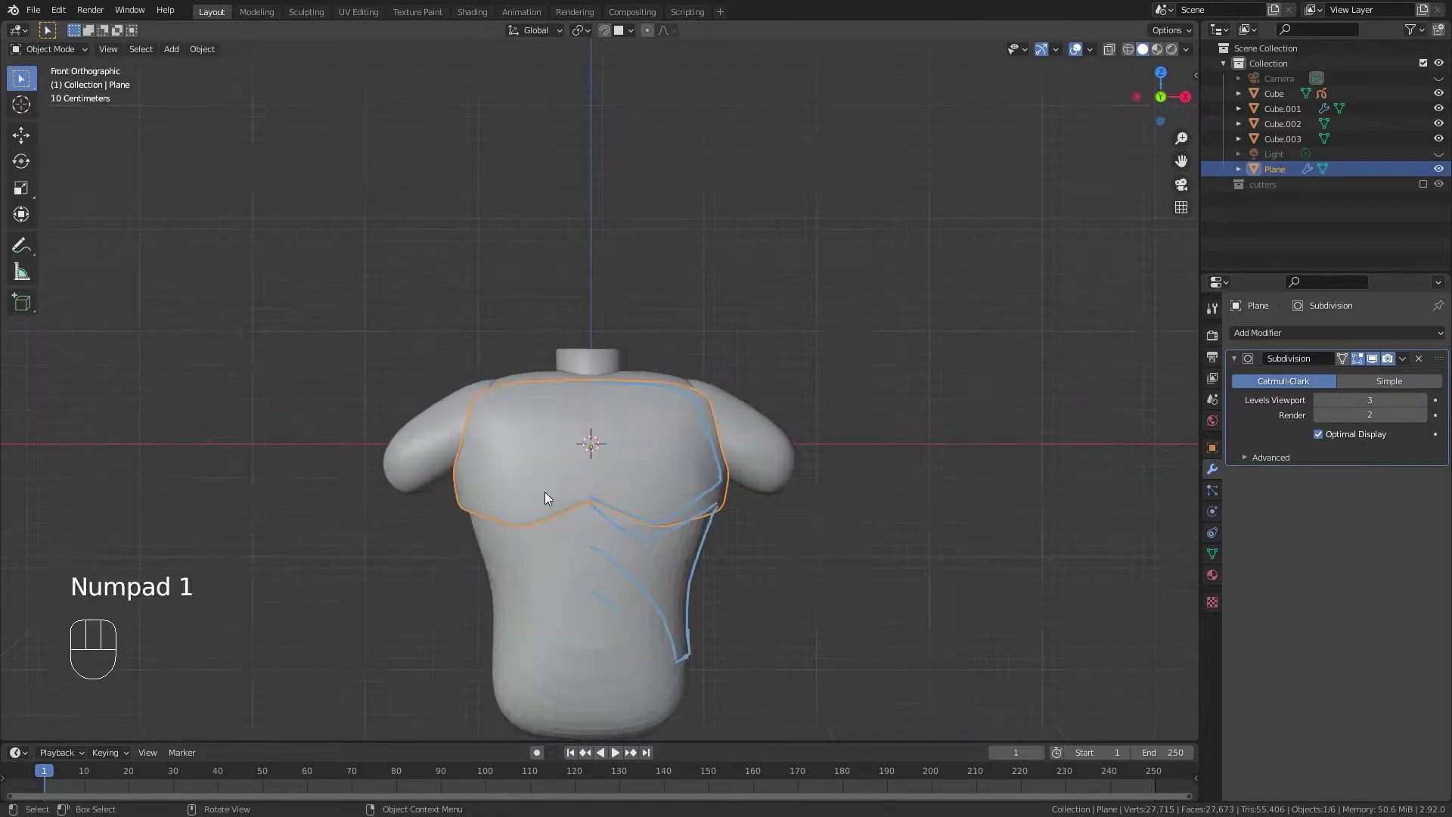
Add two edge loops around the chest shell's rim to sharpen its borders, sliding them with factors 0.702 and -0.436.
scroll(593, 481, "up", 3)
middle_click_drag(361, 425, 676, 415)
key("Tab")
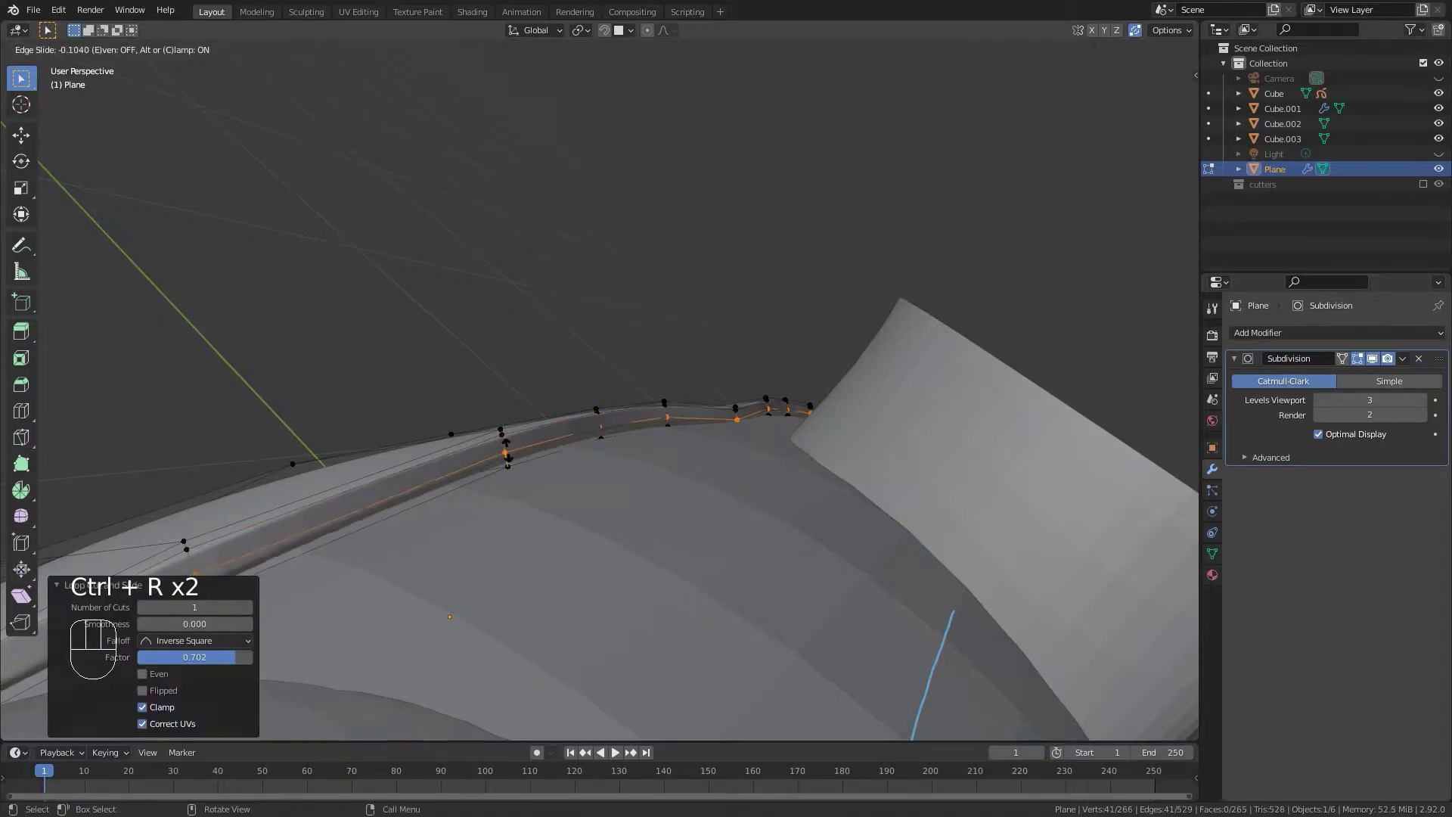
left_click(508, 454)
middle_click_drag(508, 454, 603, 301)
scroll(645, 243, "up", 5)
scroll(649, 314, "down", 2)
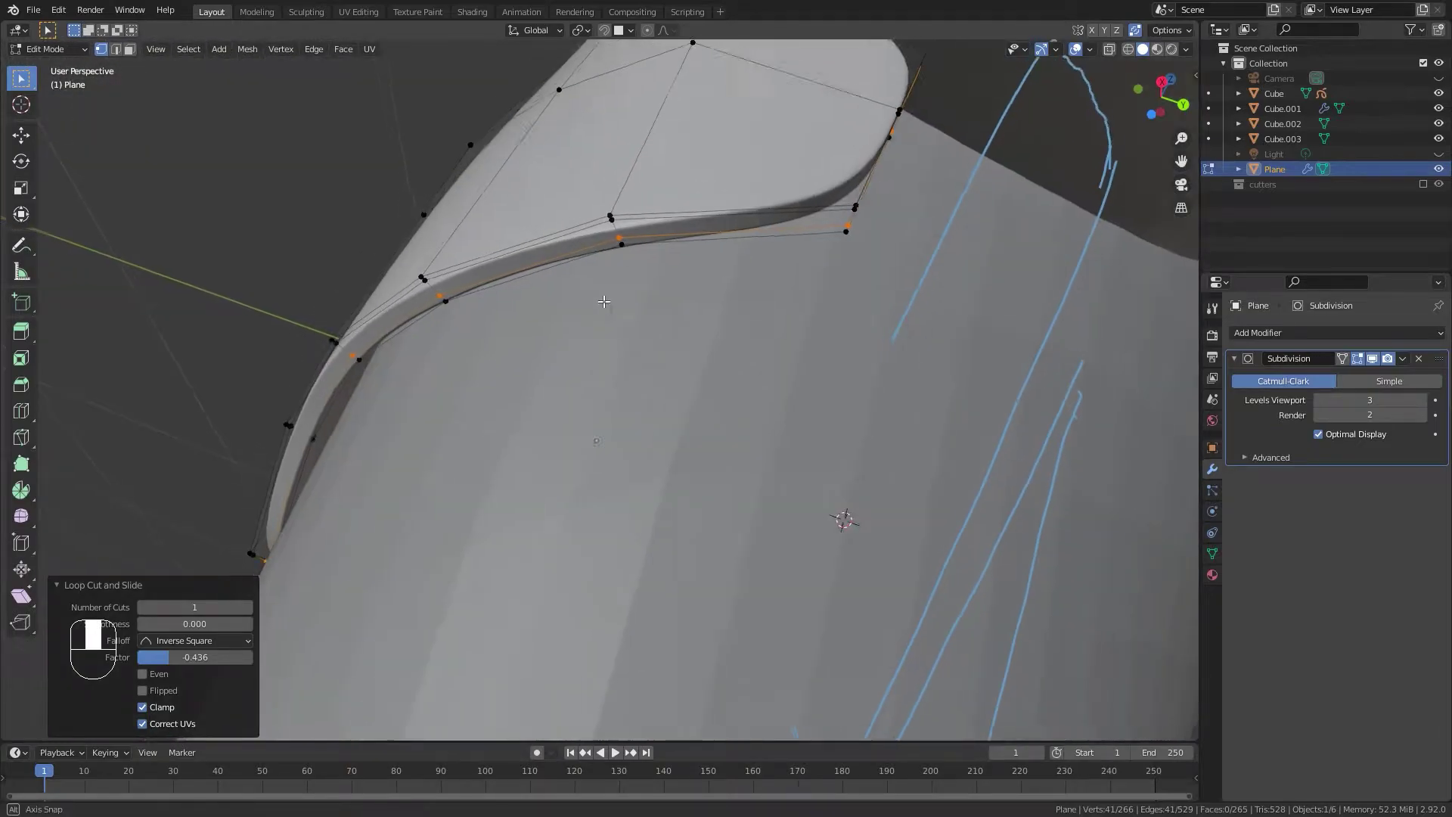
left_click(1373, 360)
left_click(1375, 360)
Add an edge loop along the rear border of the ribcage side below the armpit, slid with factor 0.698.
scroll(832, 423, "down", 4)
middle_click_drag(832, 424, 649, 497)
key("ctrl+r")
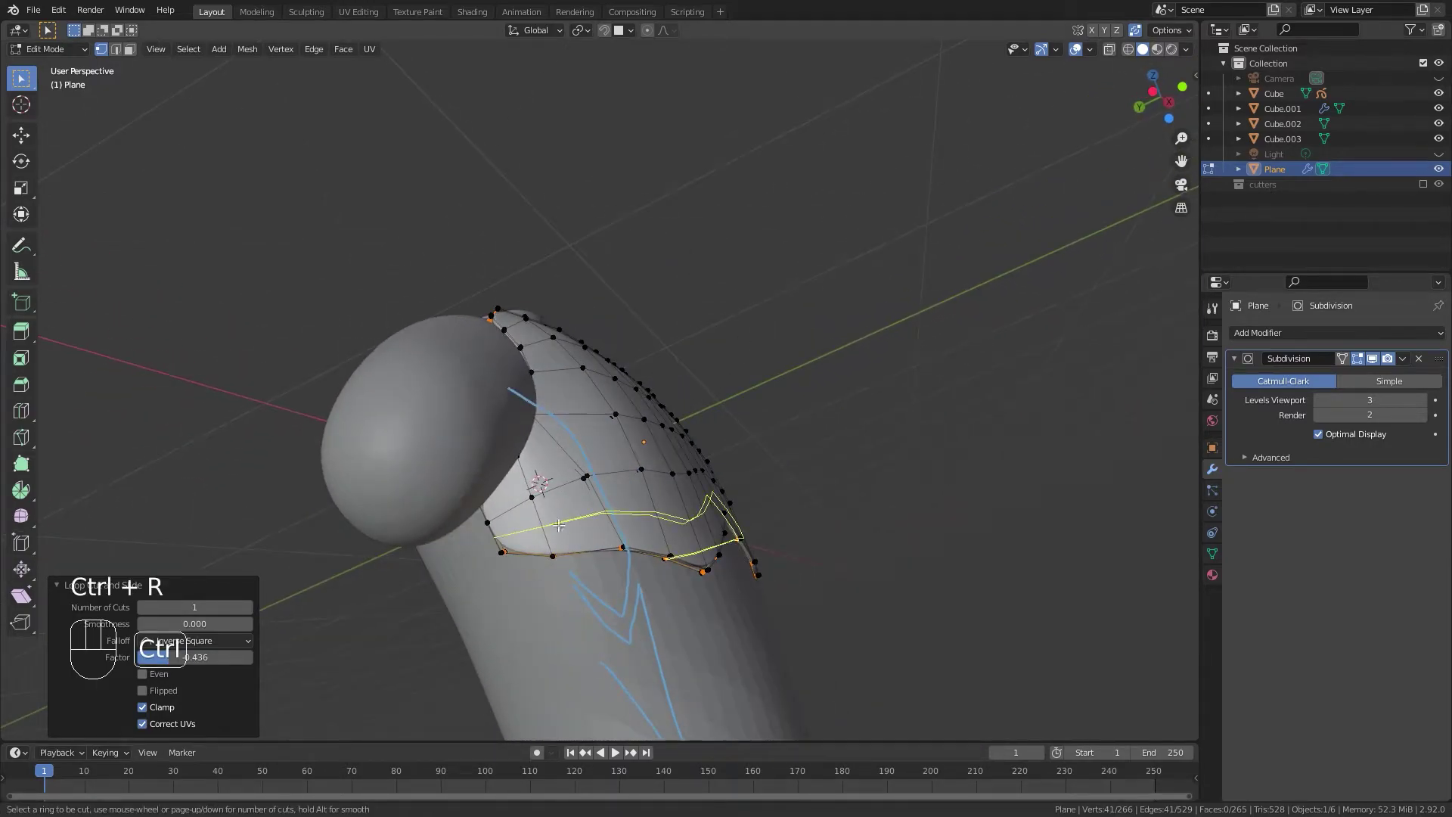
left_click(508, 515)
left_click(488, 517)
middle_click_drag(487, 517, 1091, 558)
key("KP_1")
middle_click_drag(782, 488, 613, 446, "shift")
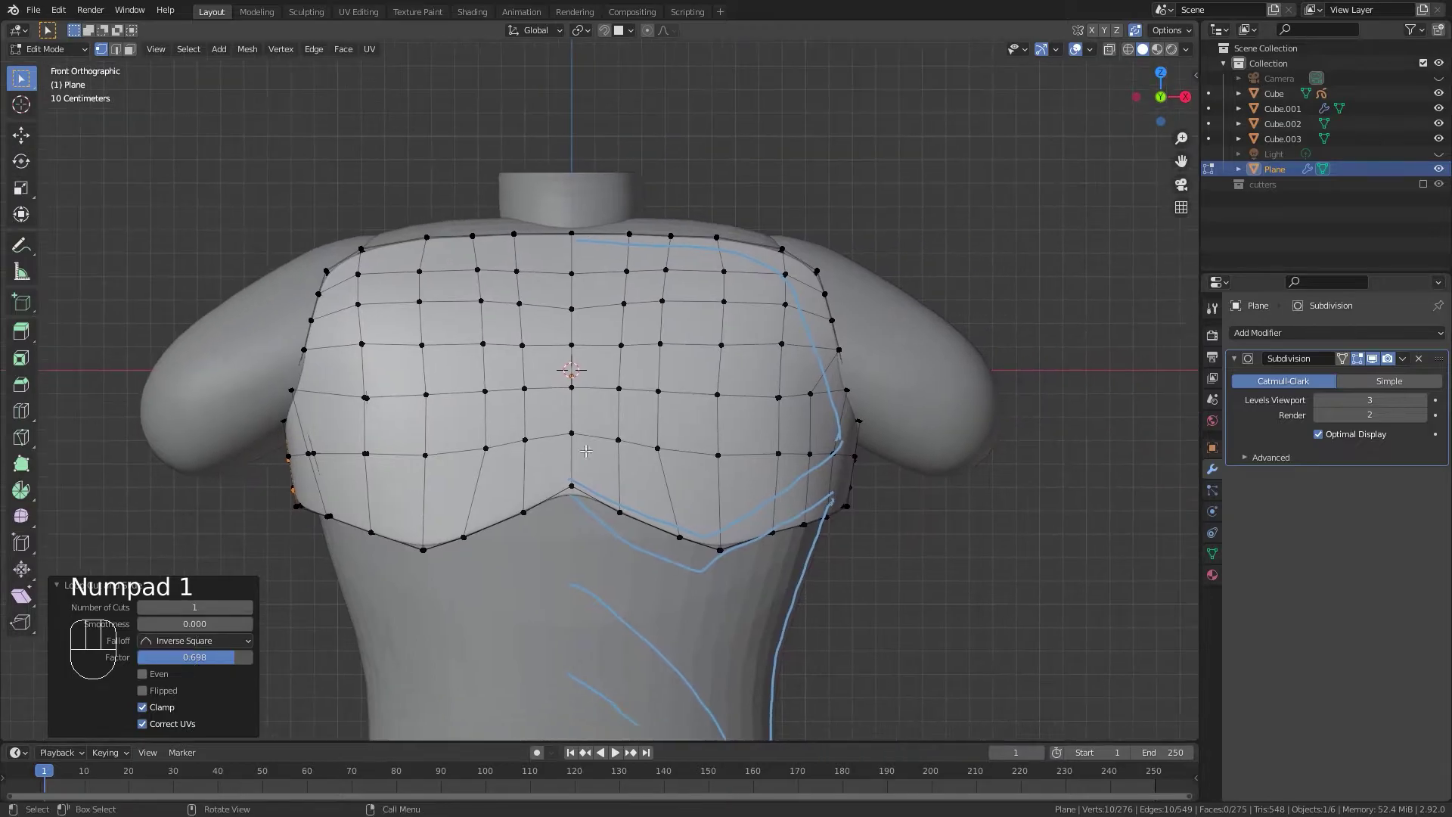
Add a loop cut at the side strip under the +X arm, slid toward its border with a factor of about 0.629.
middle_click_drag(468, 470, 754, 451)
key("ctrl+r")
left_click(784, 449)
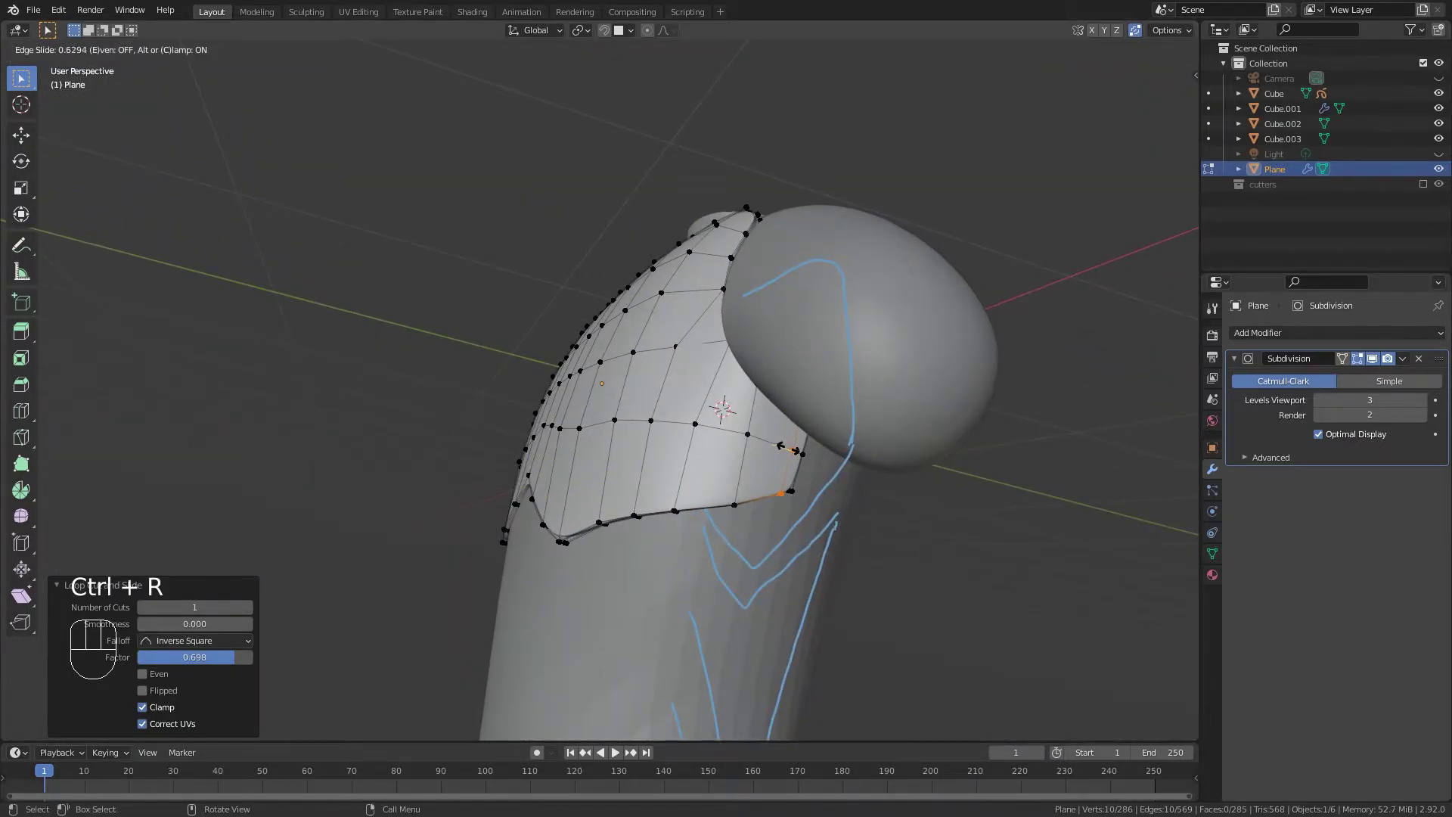
left_click(789, 448)
key("KP_1")
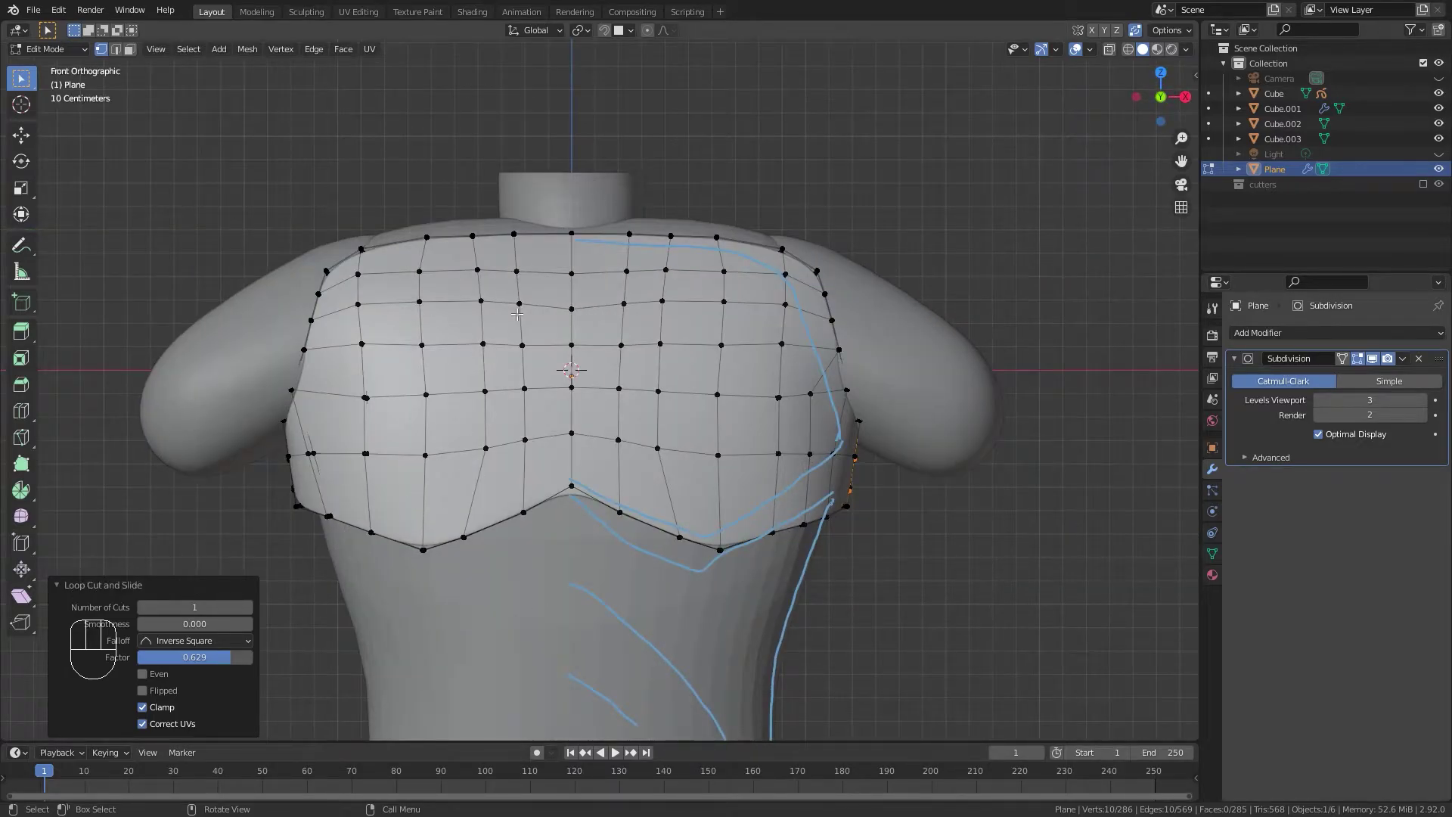
Add a centred vertical loop cut between the chest plate's centre line and the first edge loop on the +X half.
scroll(661, 480, "up", 2)
middle_click_drag(663, 480, 610, 525, "shift")
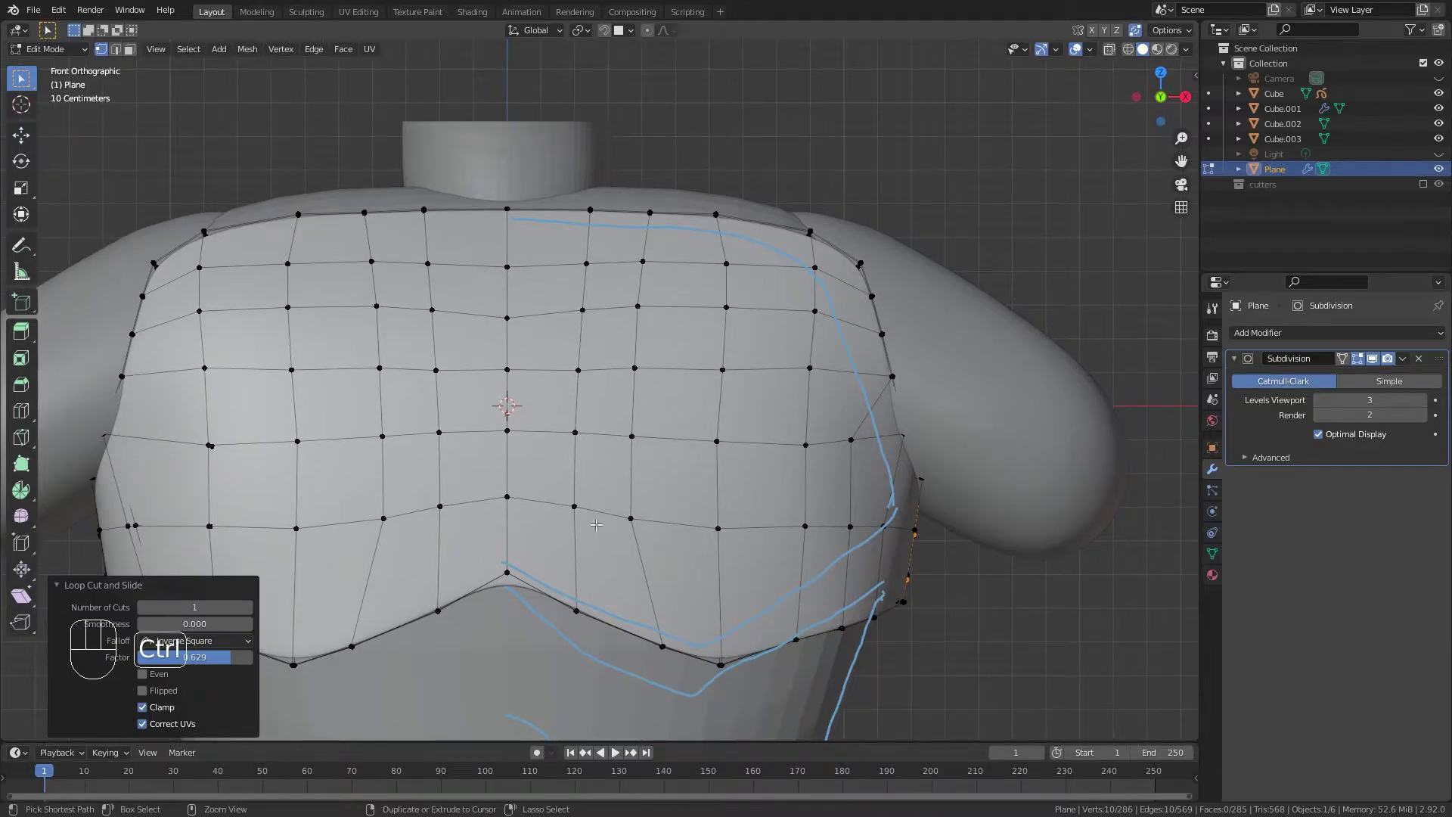
key("ctrl+r")
left_click(545, 446)
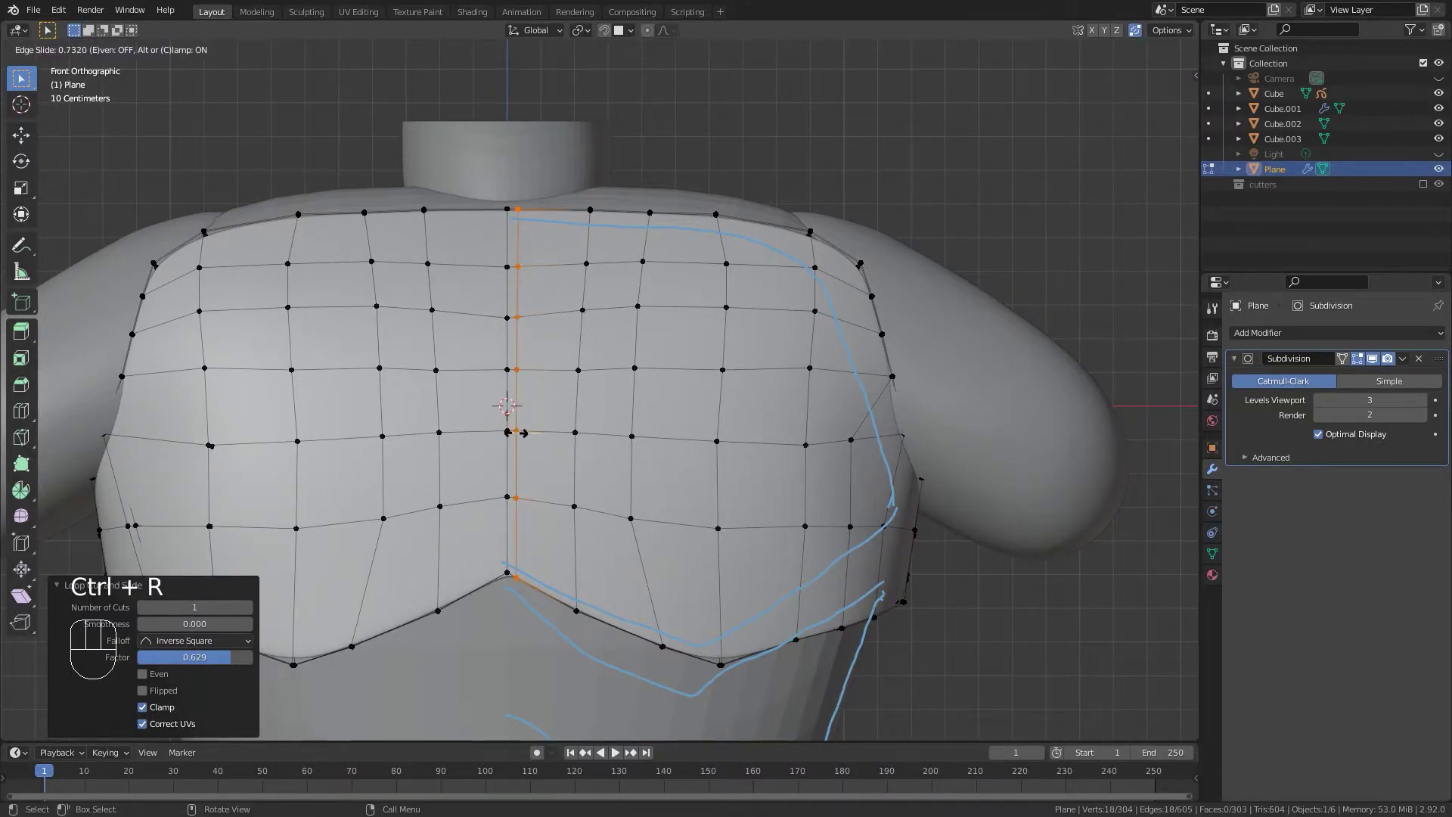
right_click(523, 437)
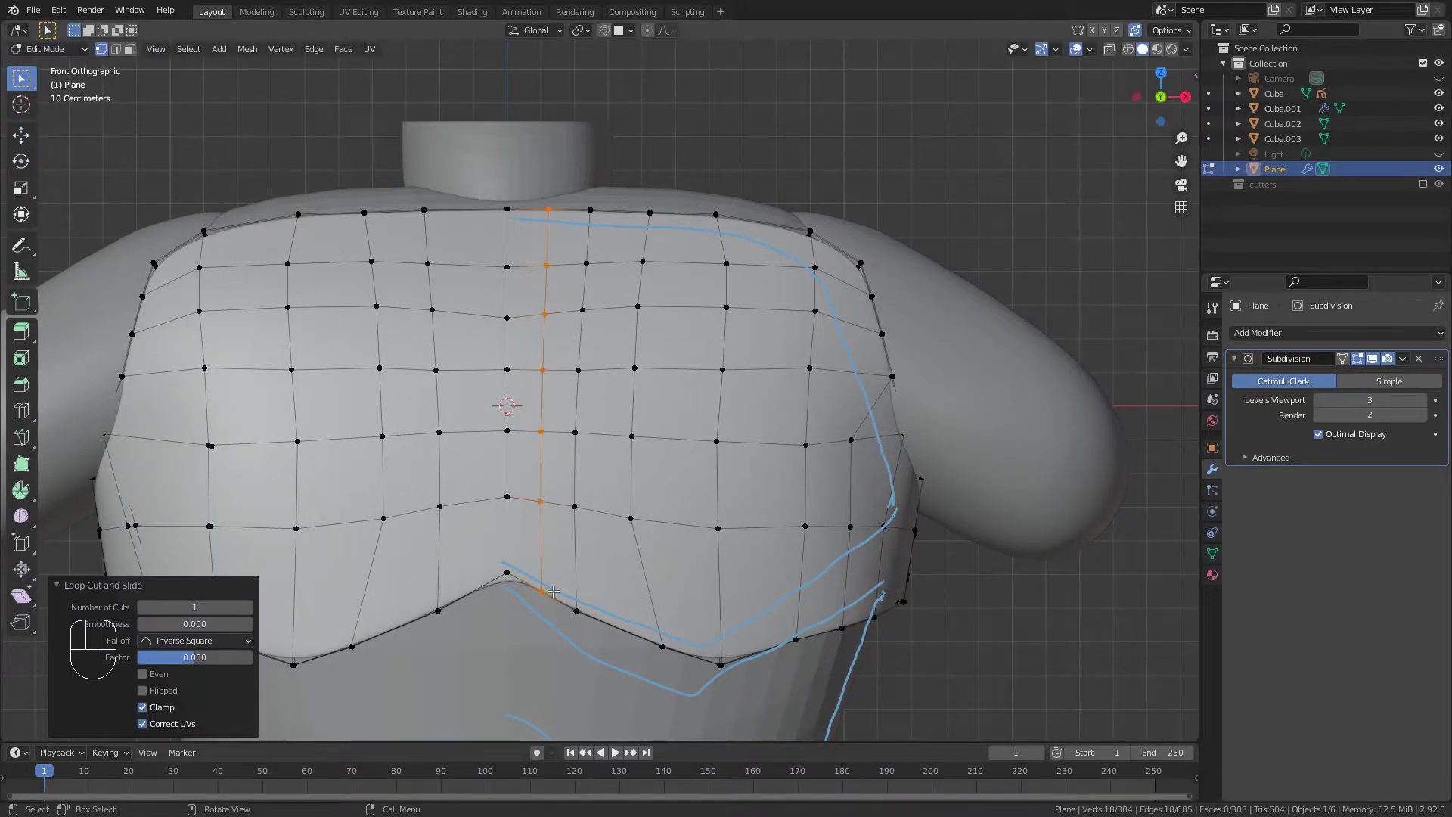
With X-ray enabled, slide the new loop's lowest vertex along the bottom border toward the central notch, factor about 0.774.
key("alt+z")
left_click(593, 621)
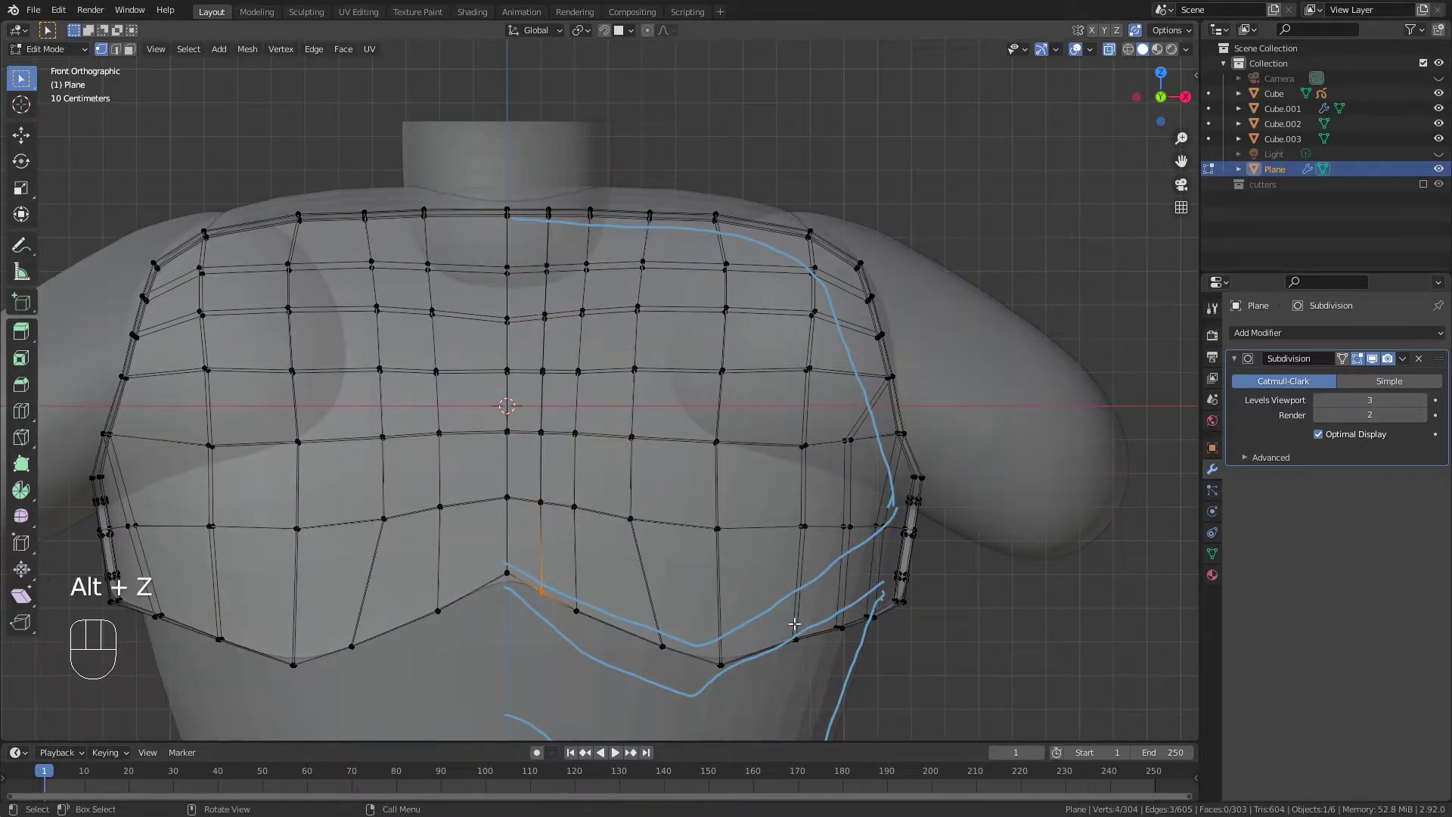
key("g")
key("g")
left_click(754, 612)
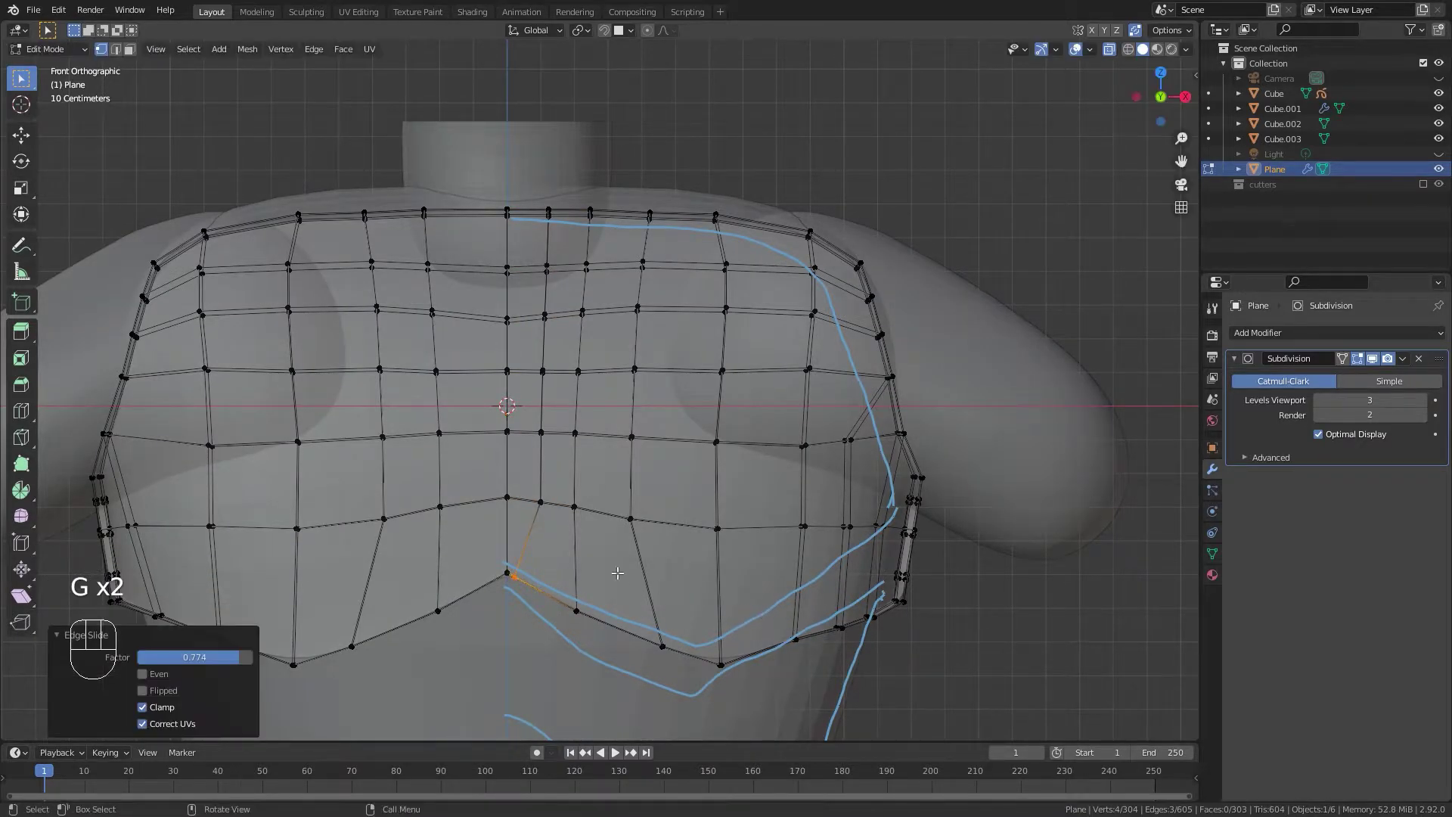
Slide the bottom-border vertices on both sides of the +X half's lower tip close to the tip.
scroll(543, 449, "down", 1)
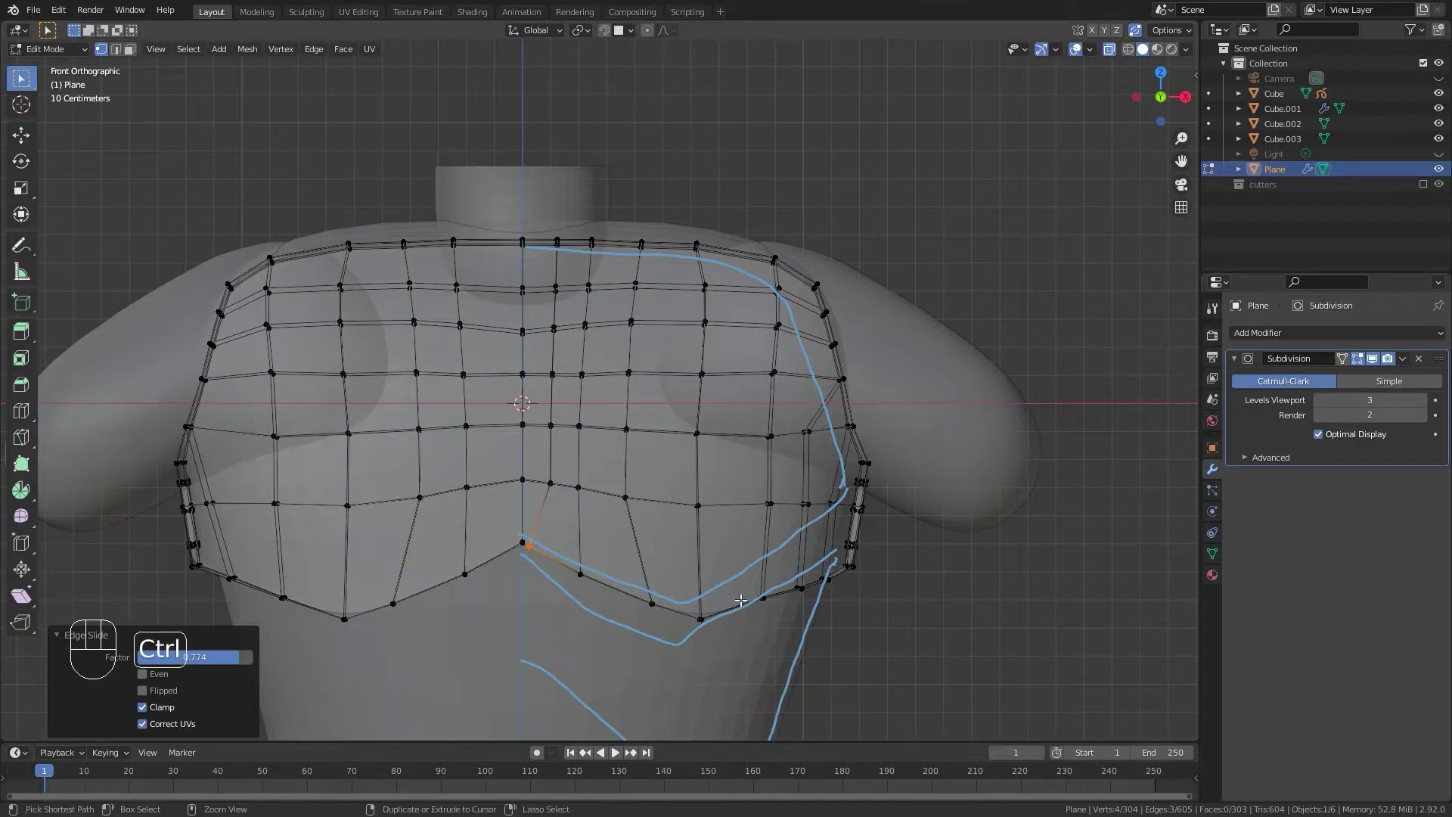
key("ctrl+r")
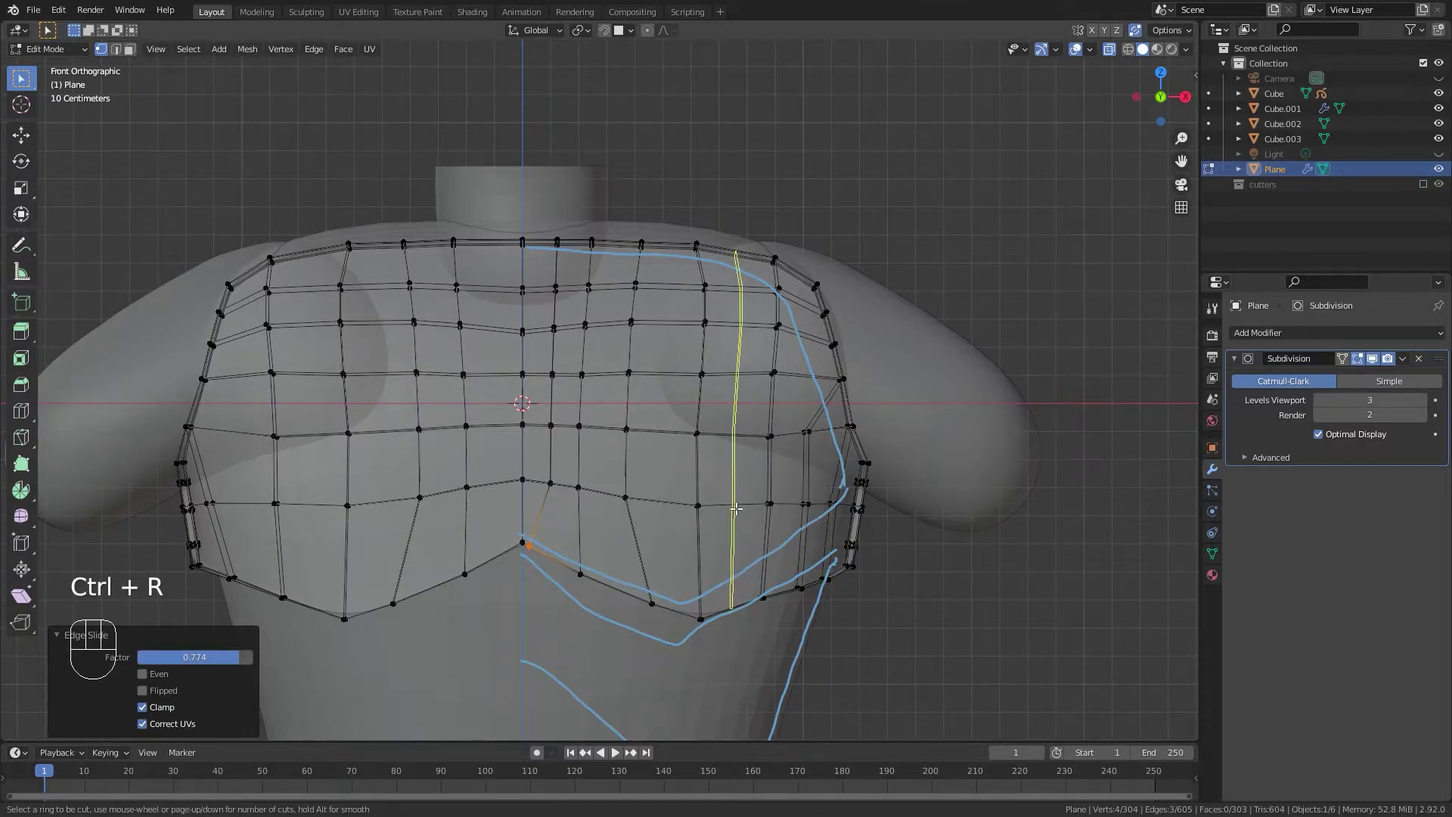
right_click(736, 509)
left_click_drag(639, 594, 678, 635)
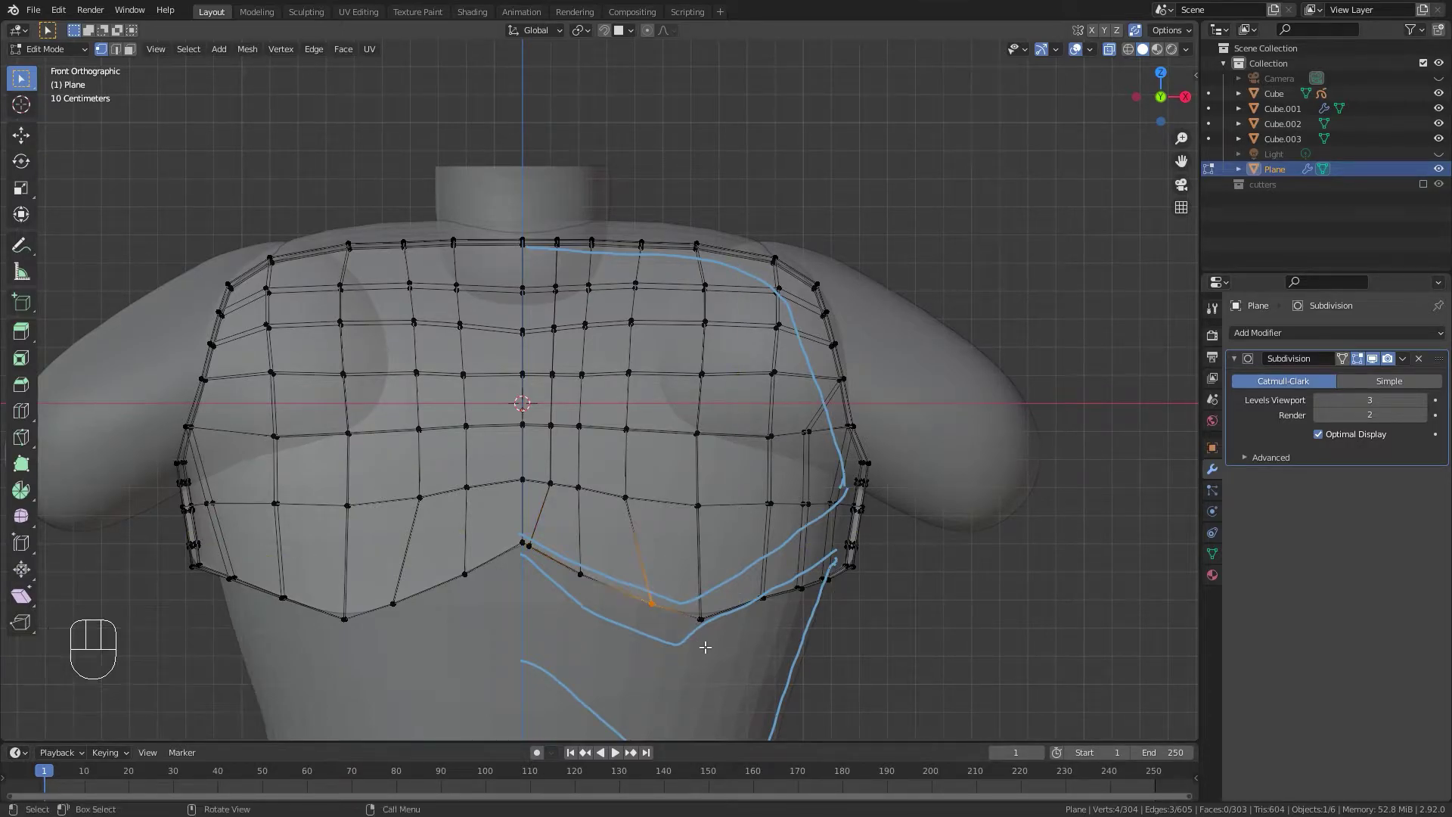
key("g")
key("g")
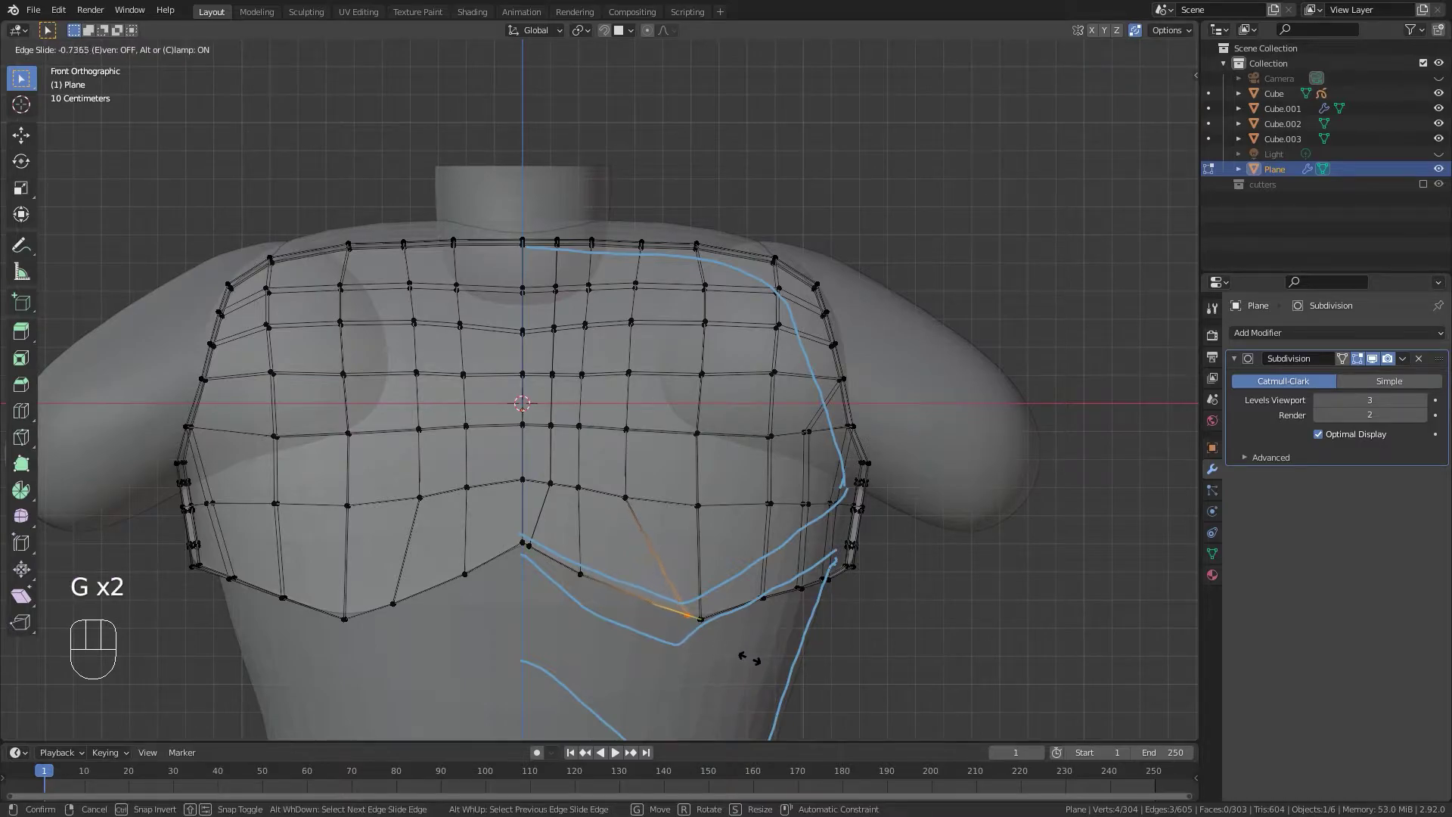
key("g")
key("g")
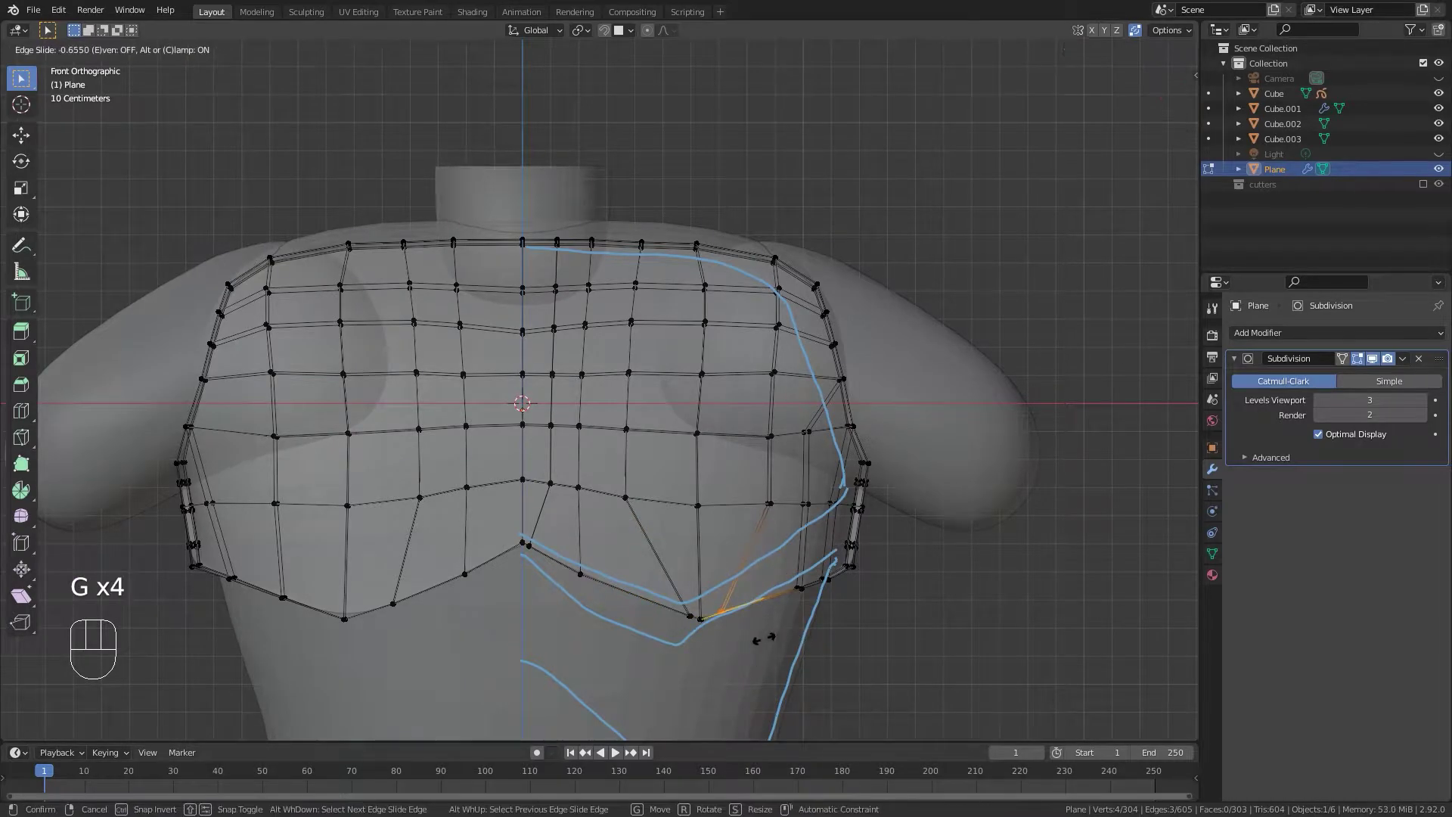
left_click(760, 638)
Check the smoothed plate in Object Mode and add a loop cut close to its bottom border, factor about 0.763.
key("Tab")
middle_click_drag(759, 515, 685, 464)
key("KP_1")
scroll(680, 566, "up", 3)
scroll(685, 471, "down", 3)
key("Tab")
middle_click_drag(841, 518, 574, 530)
key("ctrl+r")
left_click(627, 485)
left_click(619, 522)
Add a loop cut close to the plate's top border, slid with a factor of about -0.761.
key("ctrl+r")
left_click(713, 269)
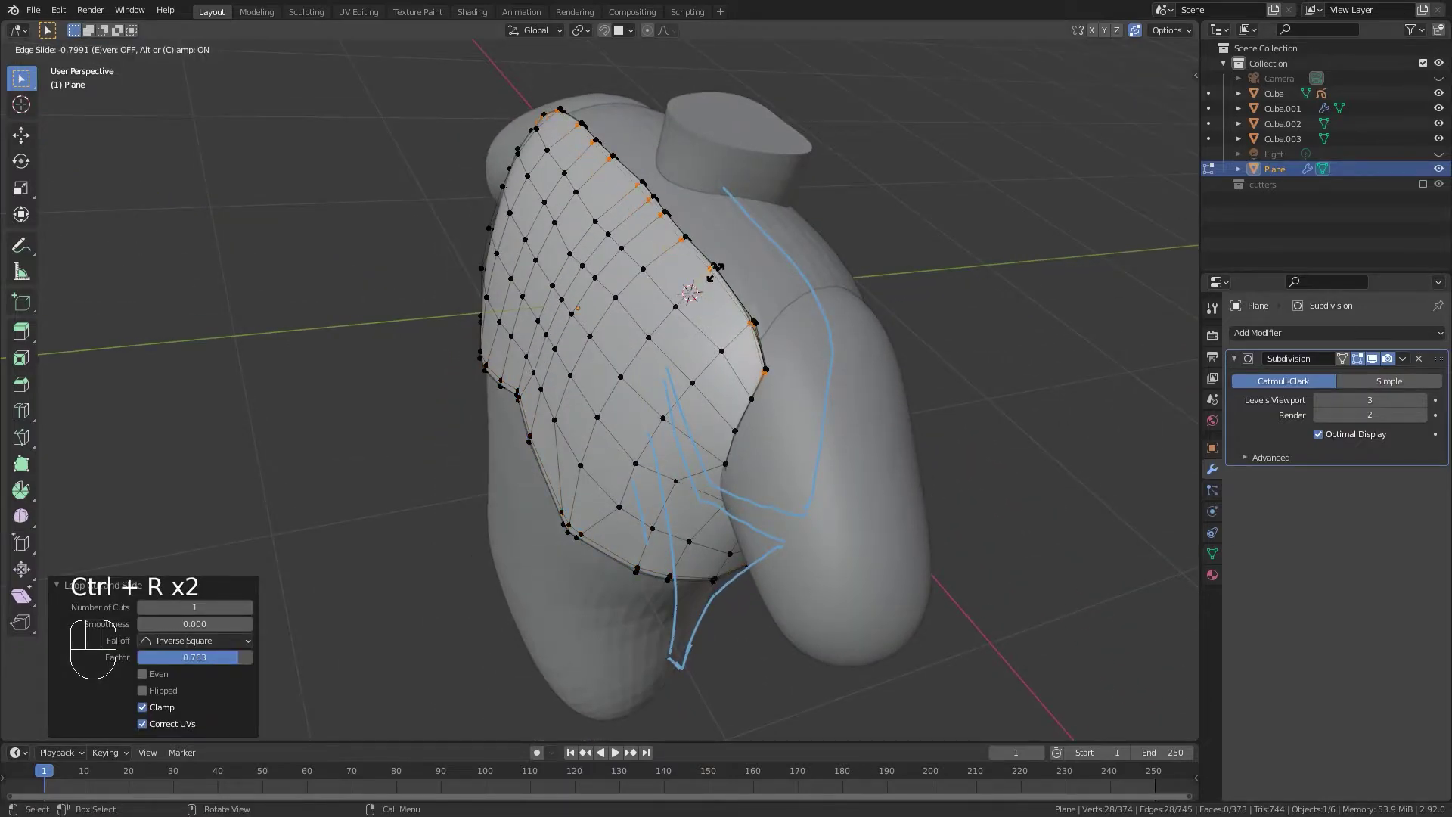
left_click(715, 271)
mouse_move(680, 423)
middle_mouse_down()
mouse_move(732, 384)
mouse_move(605, 423)
mouse_move(726, 428)
mouse_move(378, 416)
mouse_move(706, 437)
middle_mouse_up()
key("ctrl+r")
right_click(735, 424)
key("alt+z")
key("alt+z")
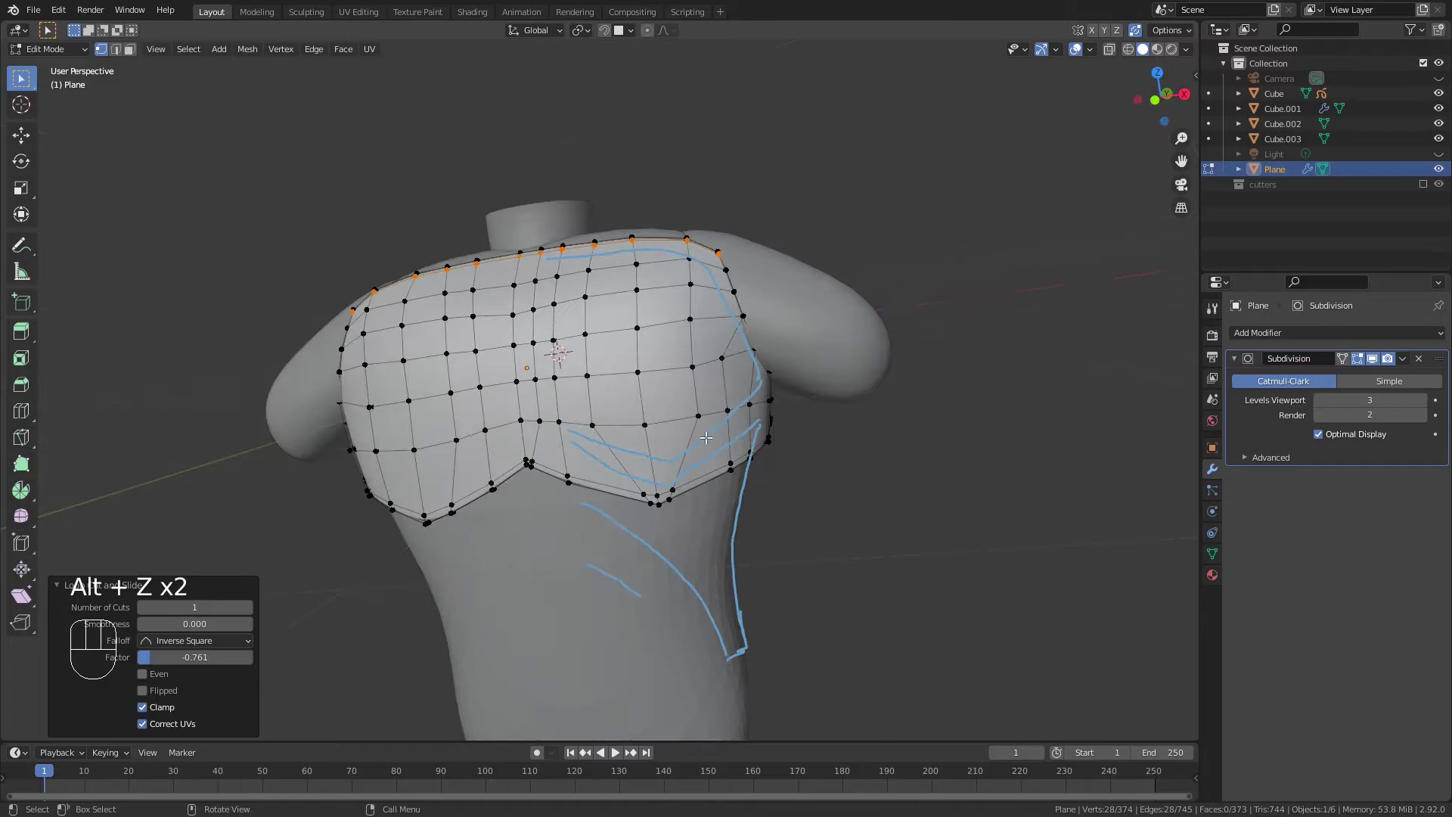
Delete all vertices on the -X half of the chest plate, keeping the centre line and the +X half.
scroll(530, 439, "up", 5)
middle_click_drag(559, 446, 628, 469)
scroll(658, 454, "down", 3)
key("KP_1")
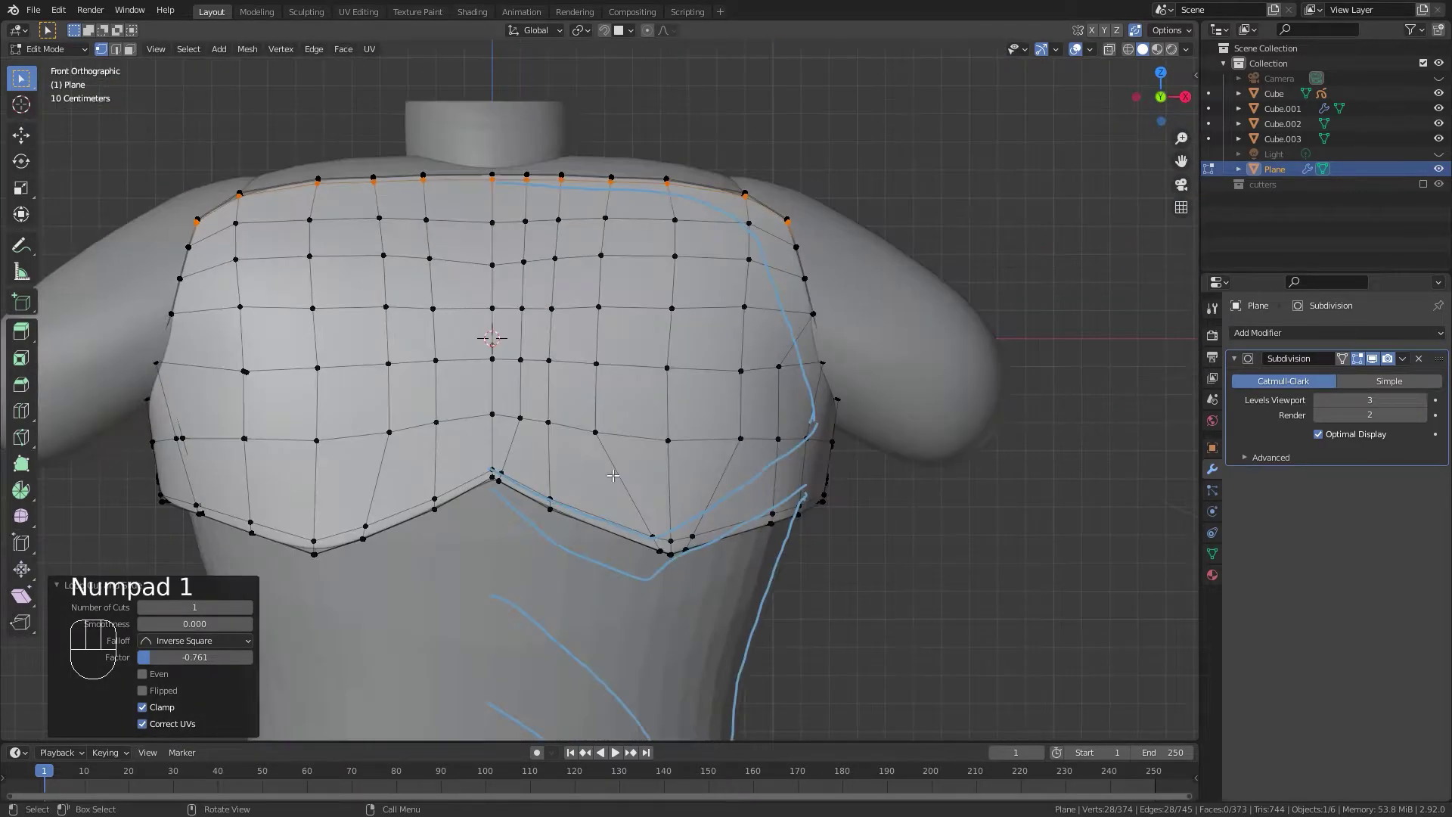
key("alt+z")
left_click_drag(91, 138, 478, 626)
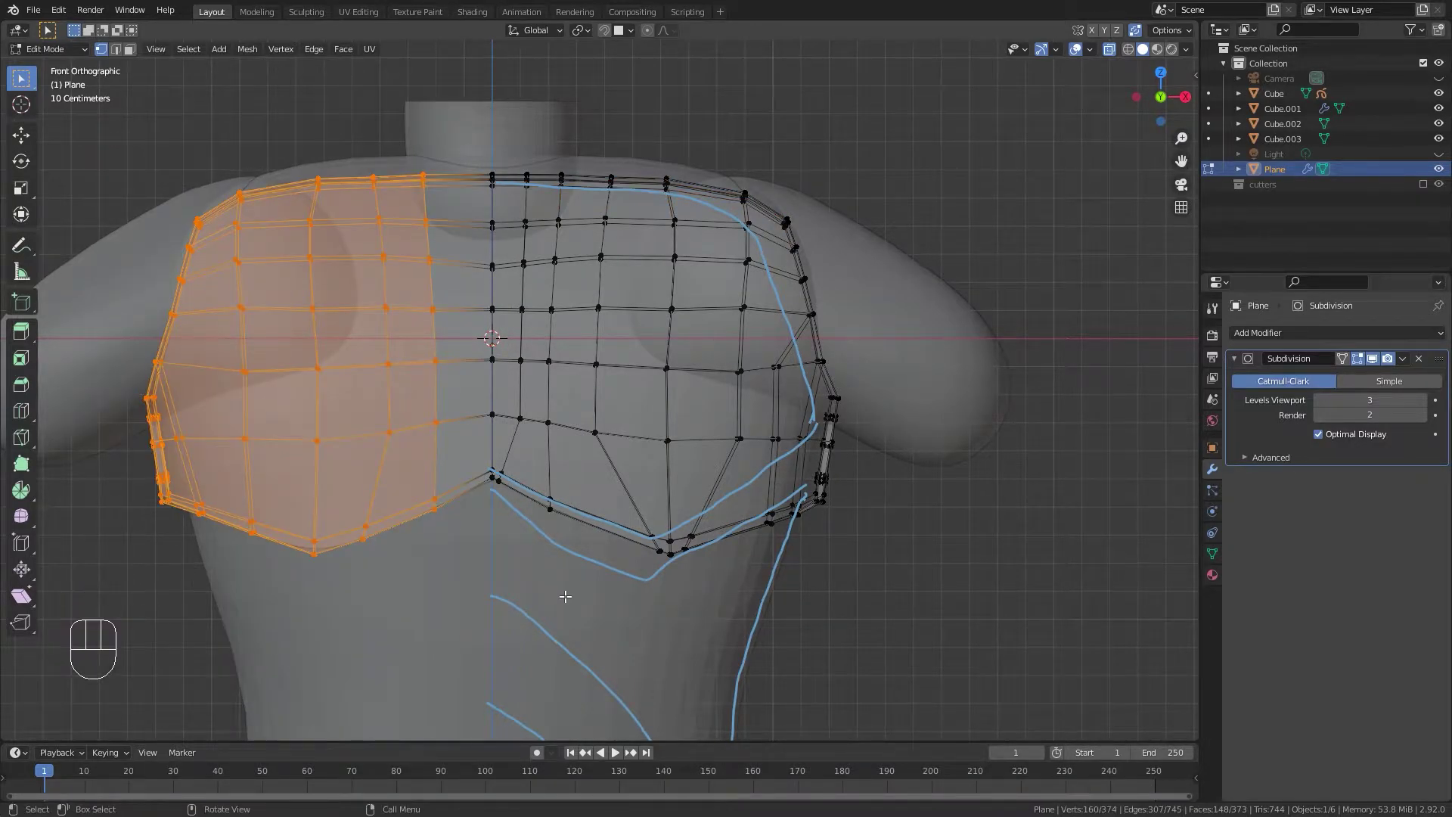
key("x")
left_click(558, 559)
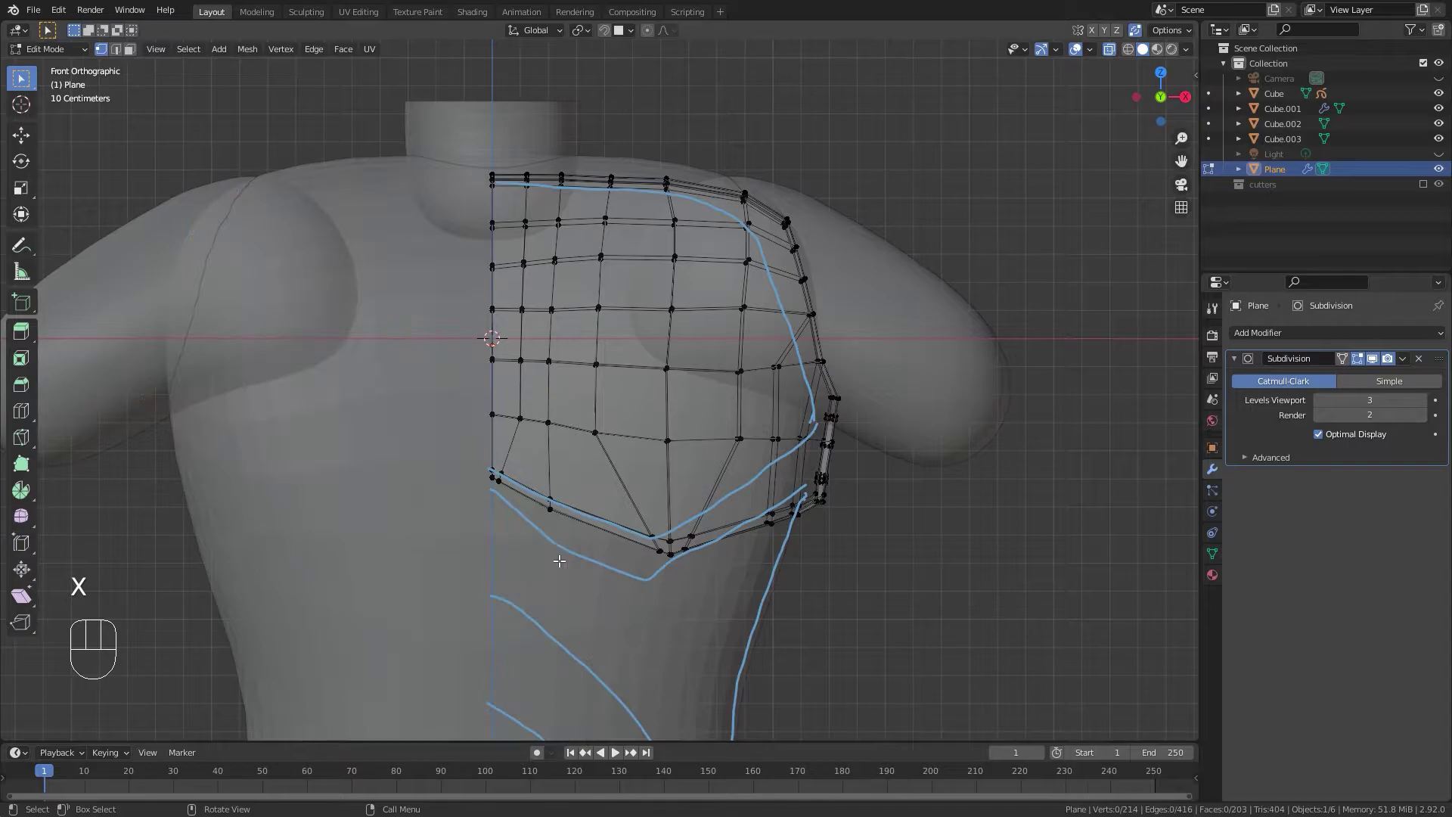
Select the entire remaining half of the mesh and search the commands for Symmetrize.
key("a")
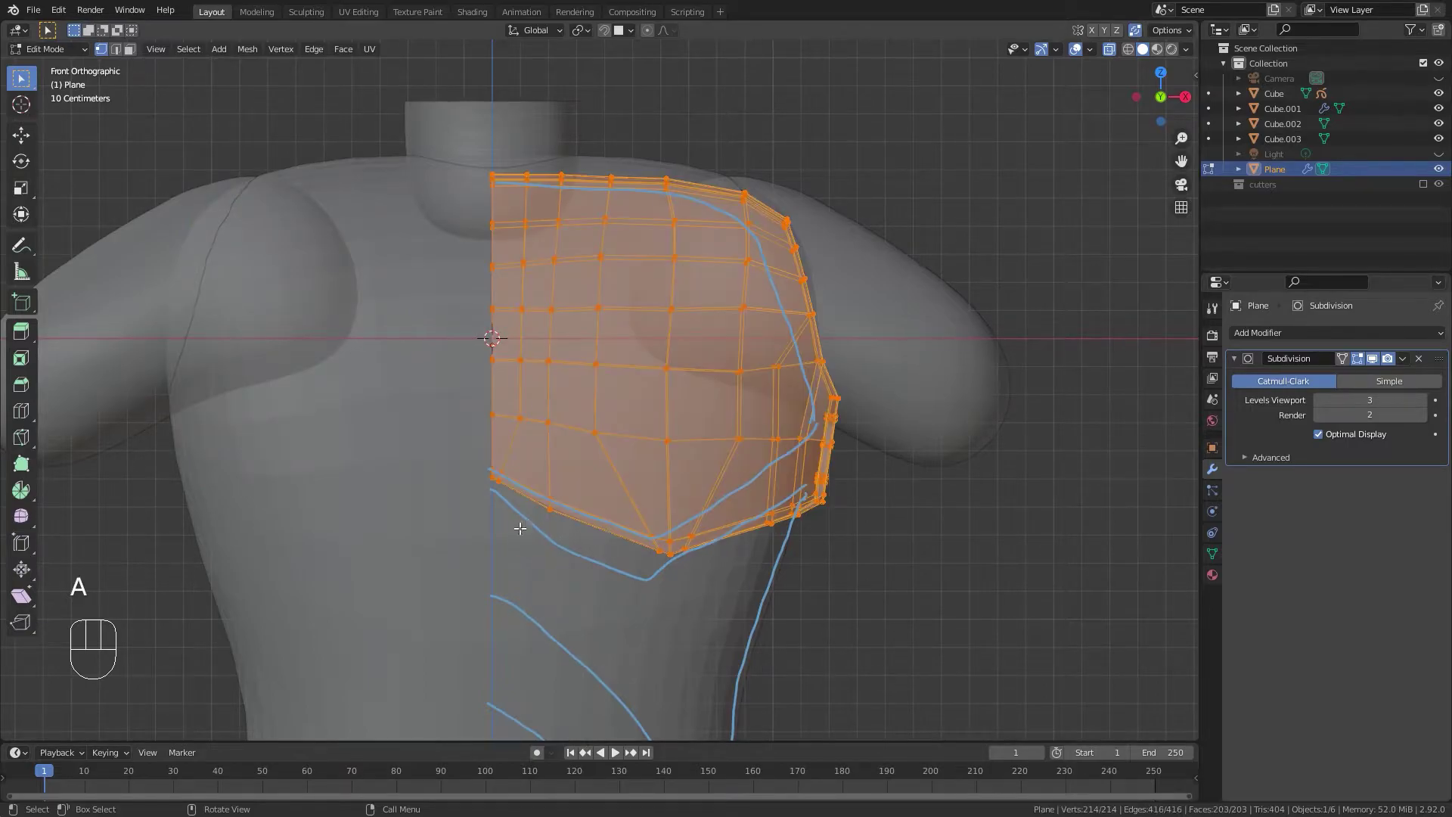
key("F3")
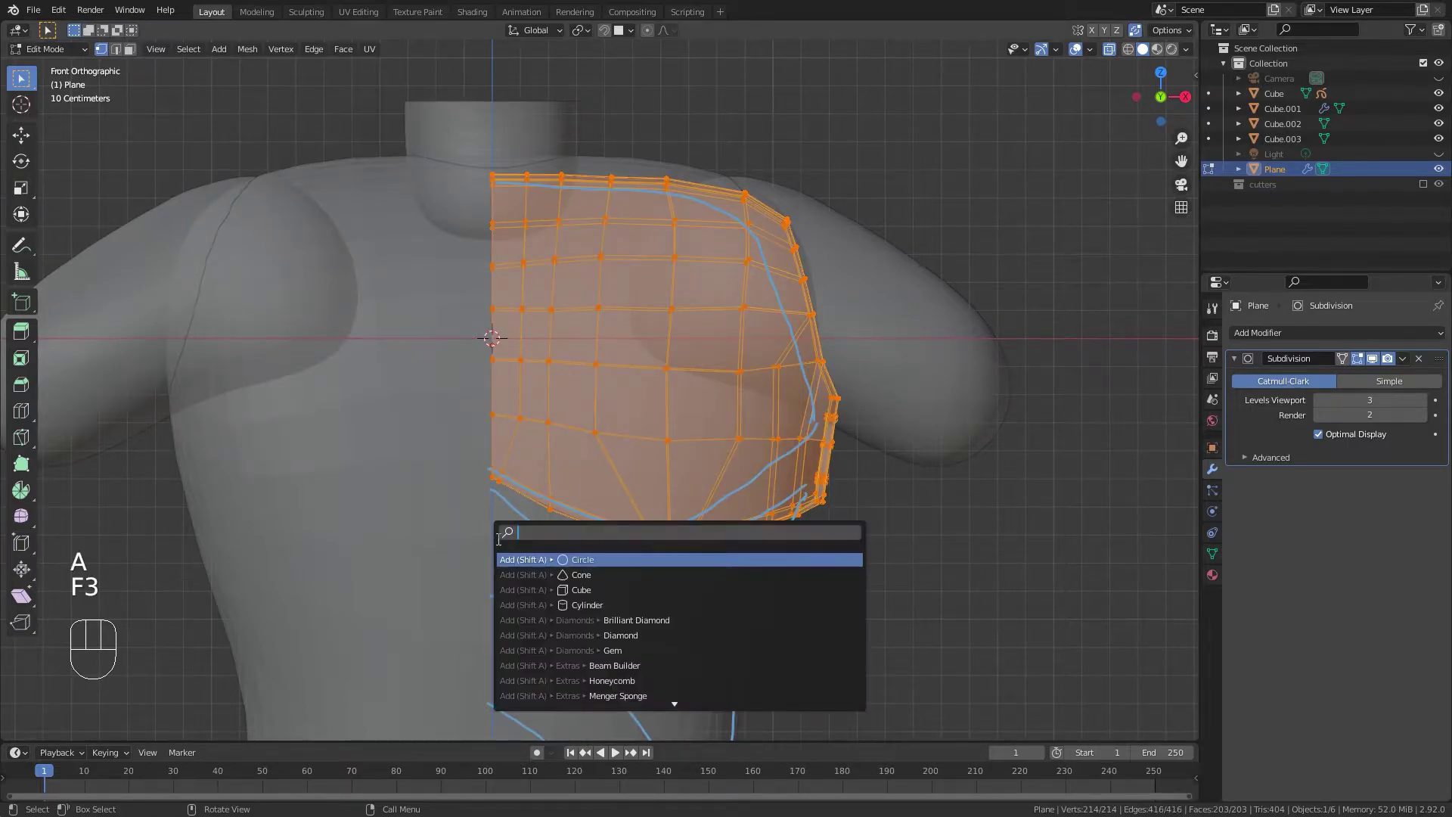
type("sy")
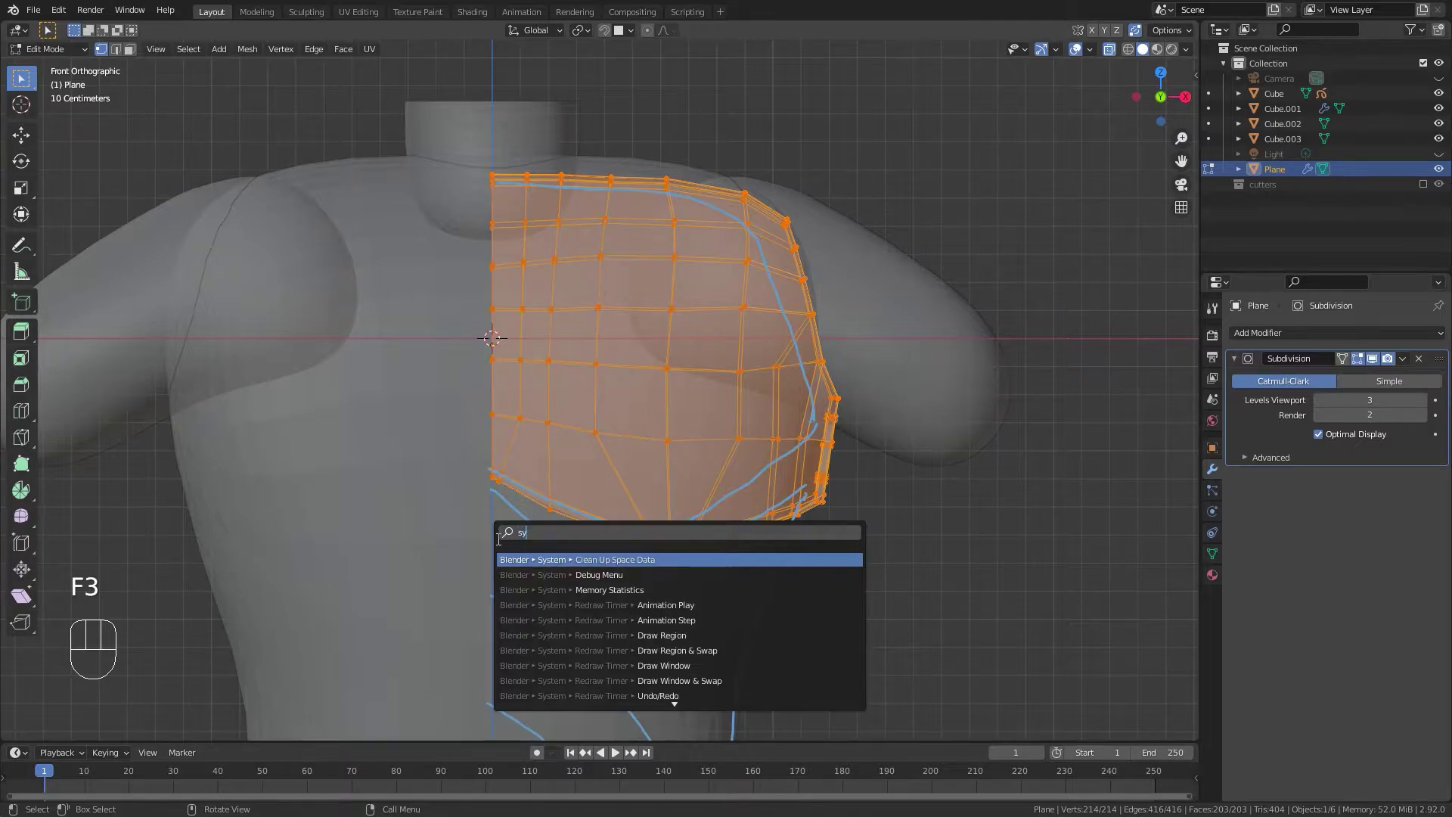
type("m e")
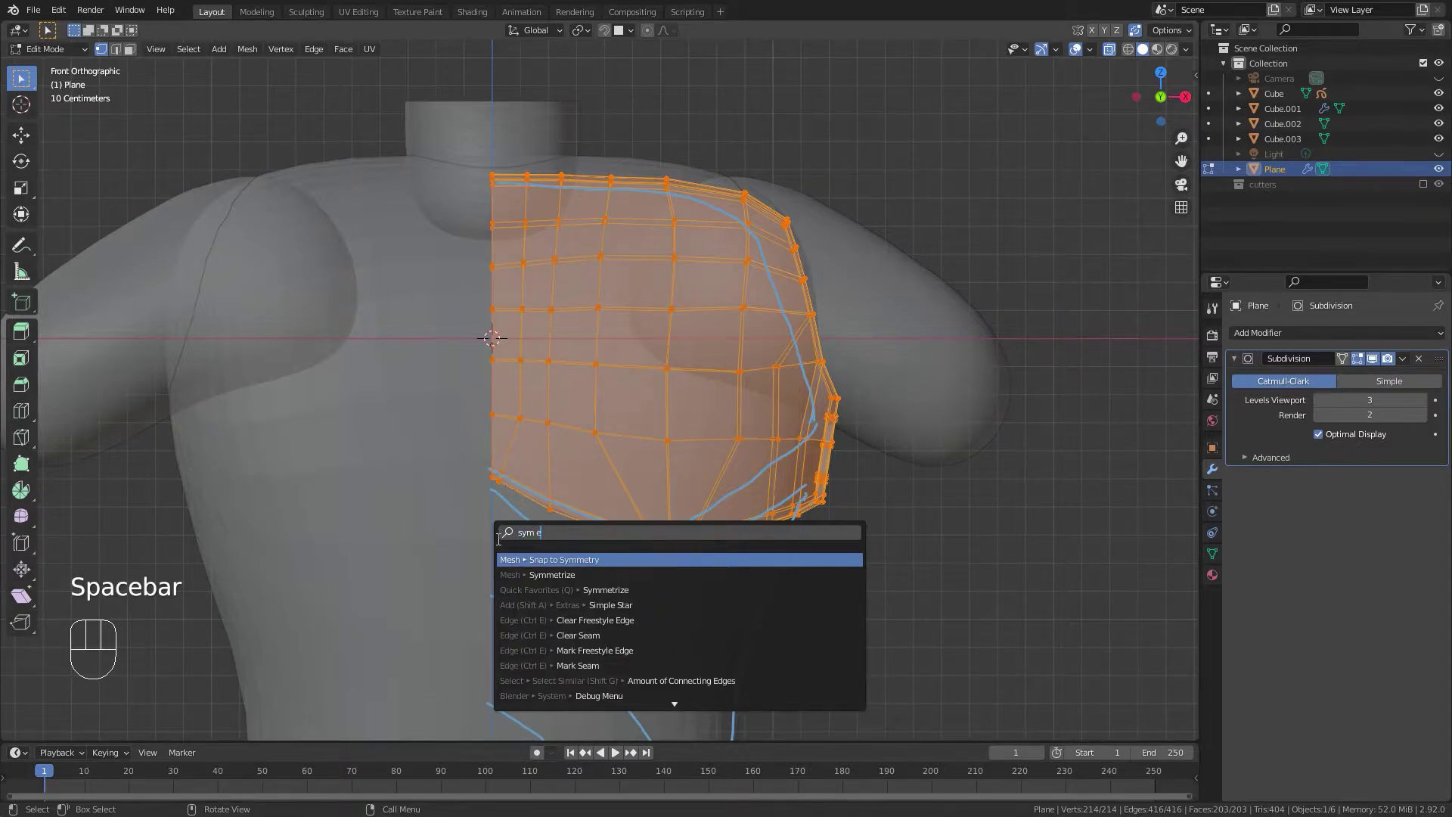
right_click(555, 581)
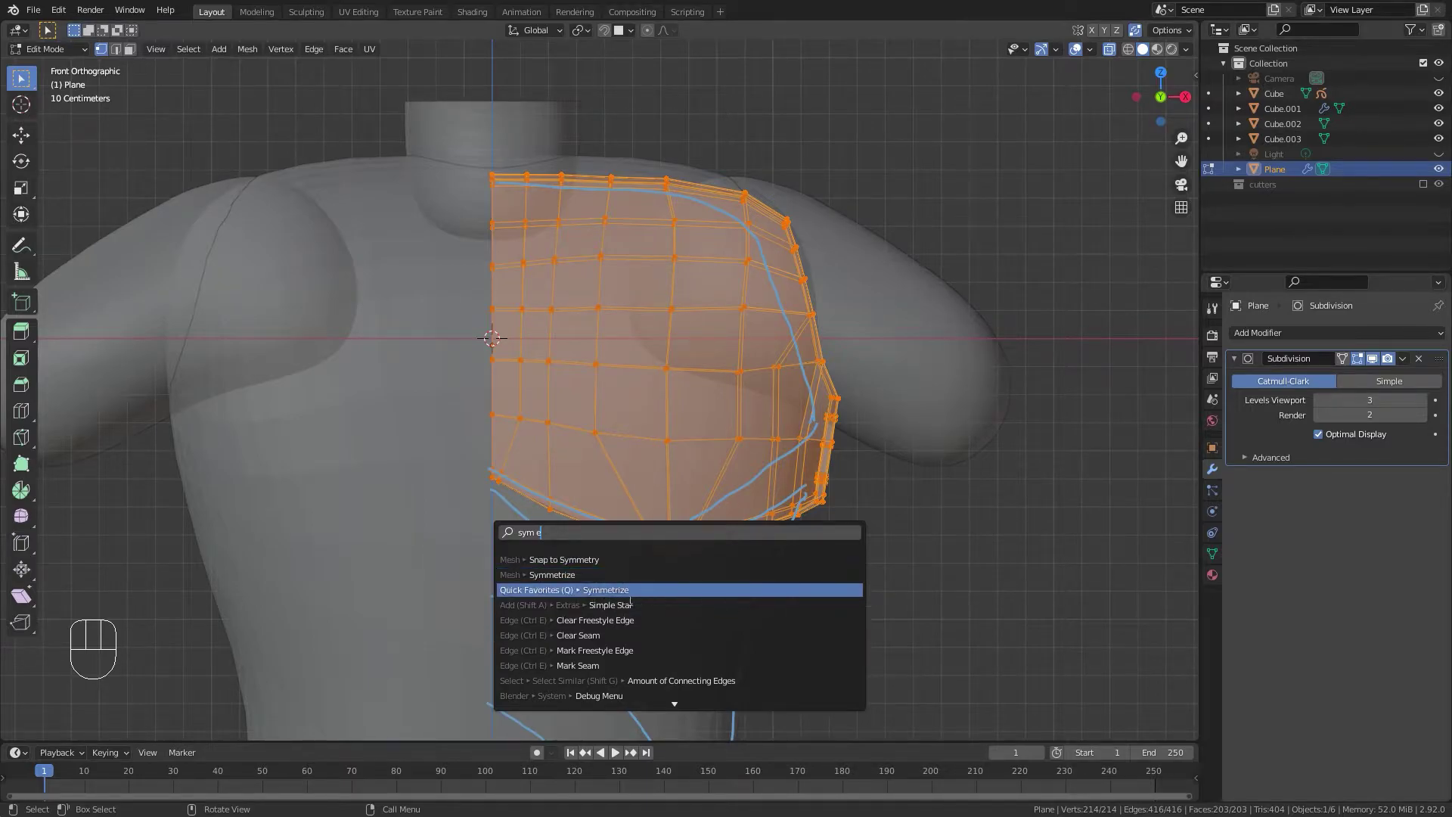
right_click(566, 583)
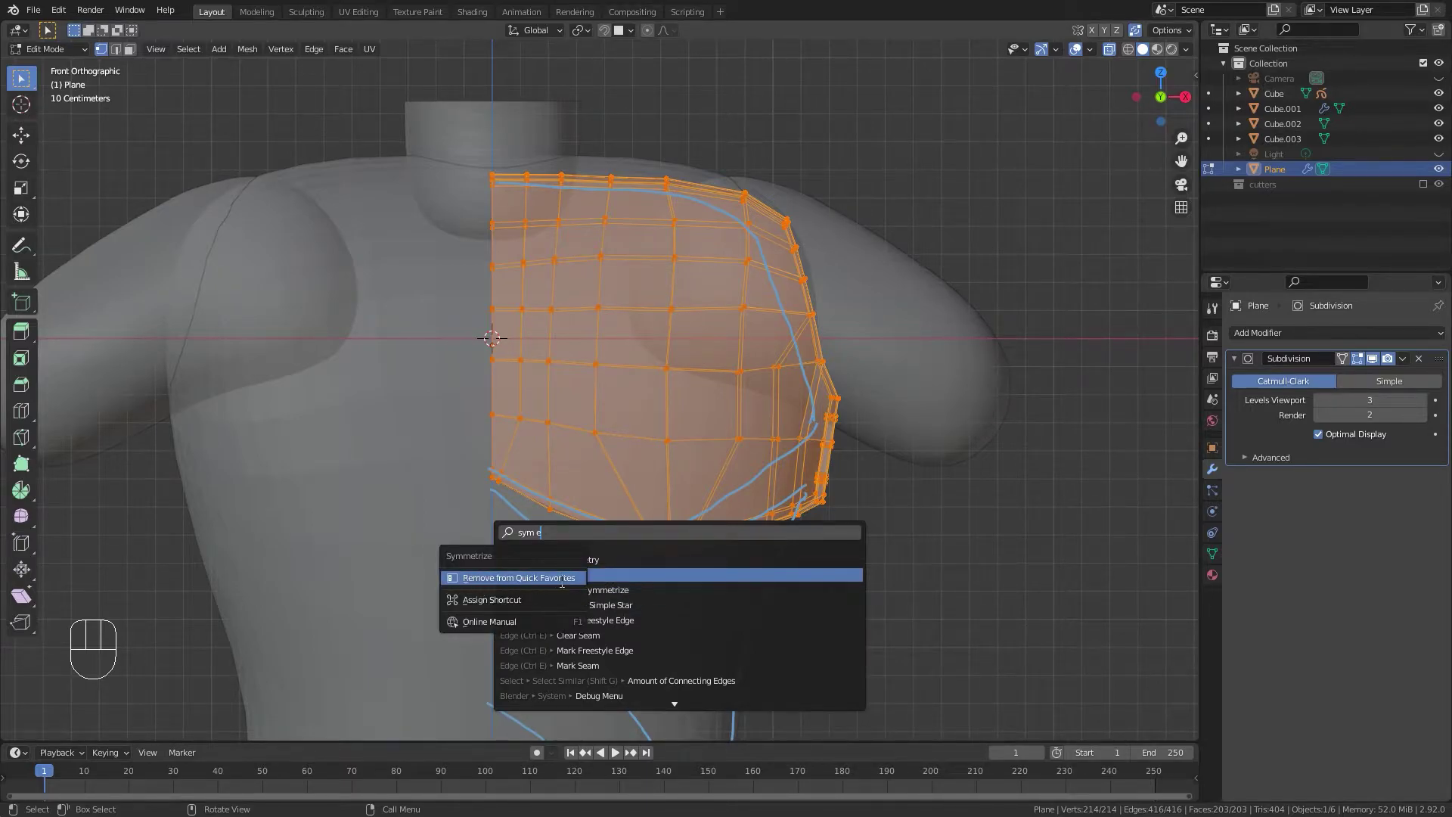
key("Escape")
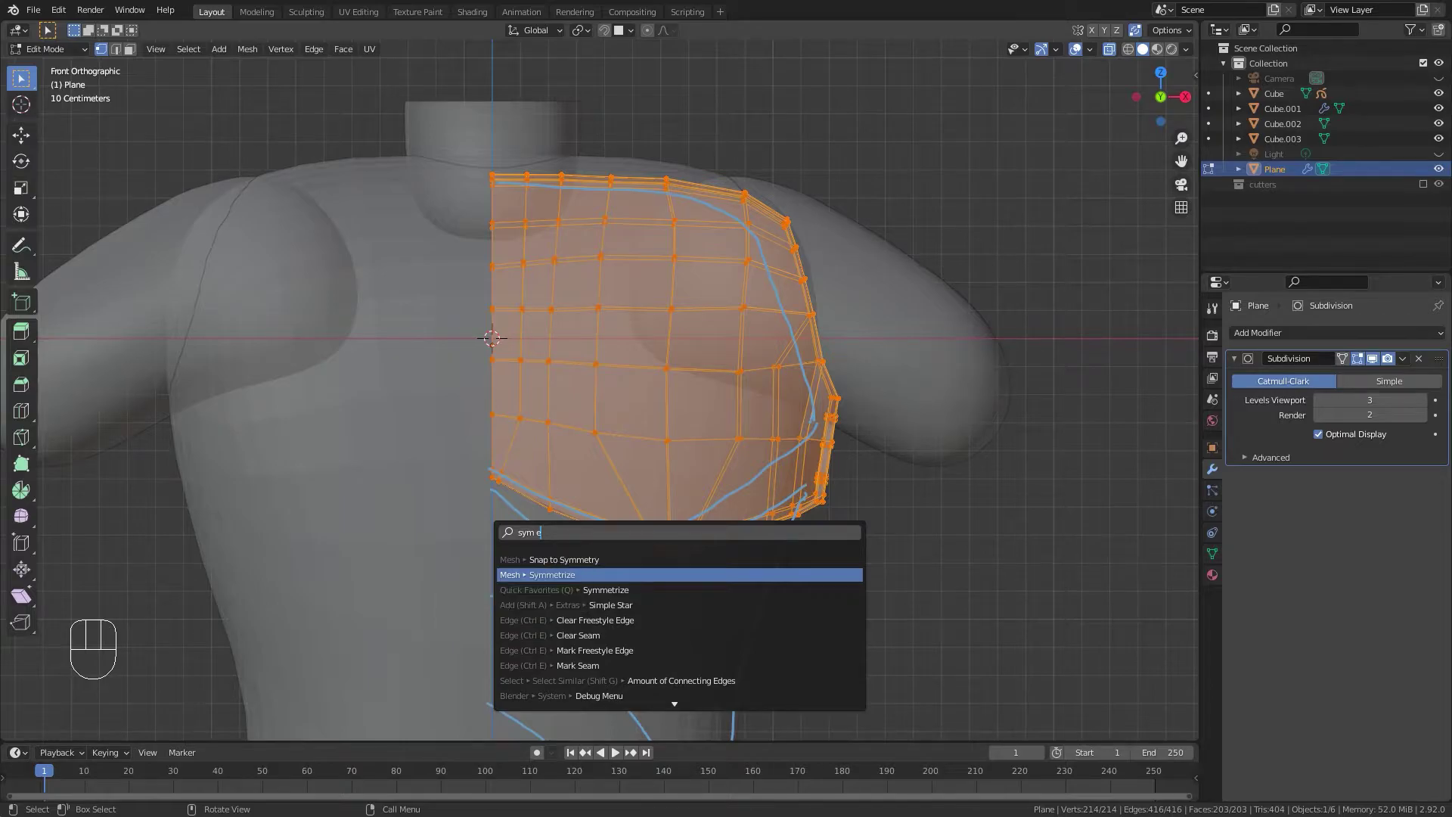
key("Return")
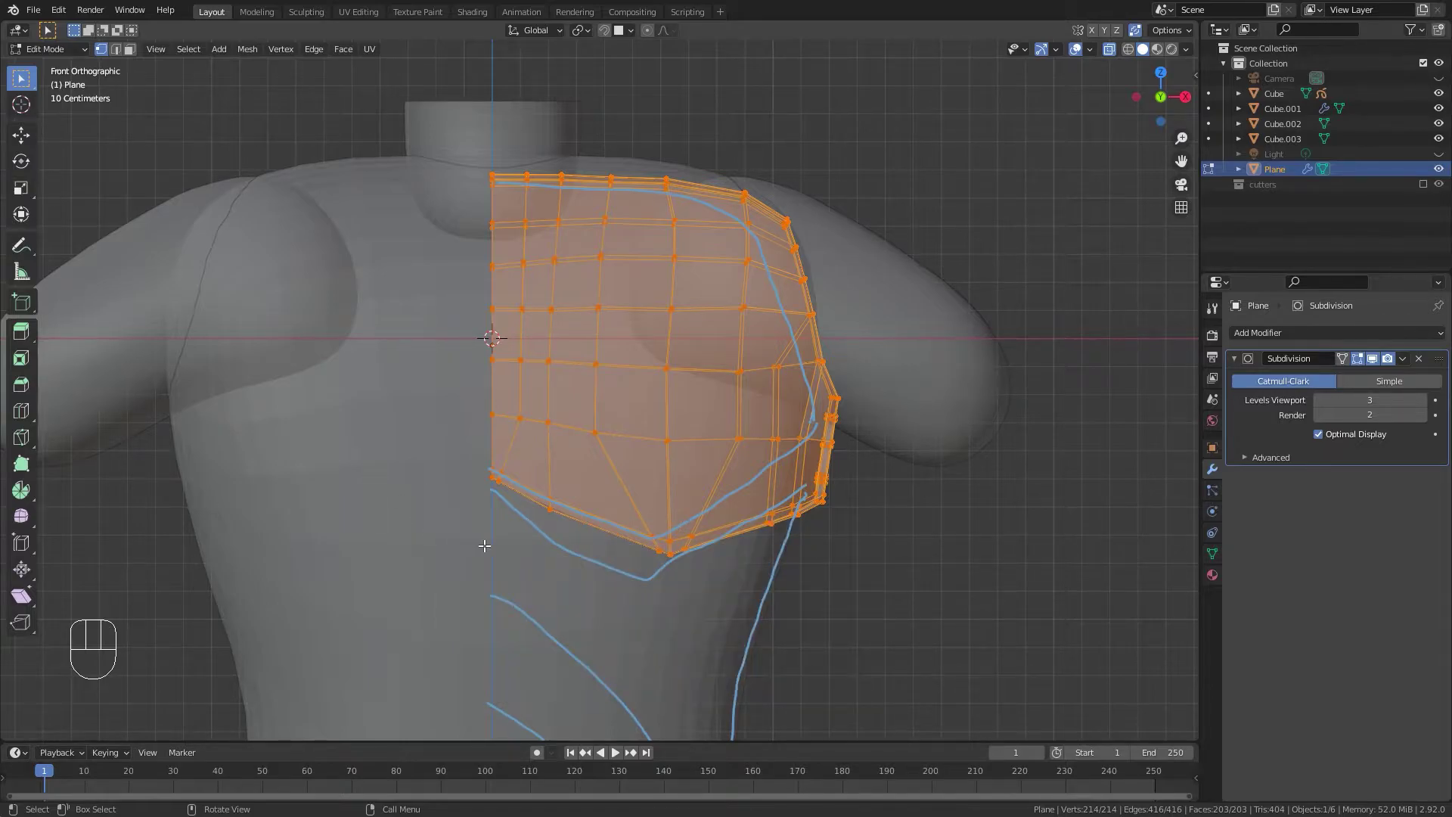
Symmetrize the selected mesh with the direction set to +X to -X.
key("q")
key("q")
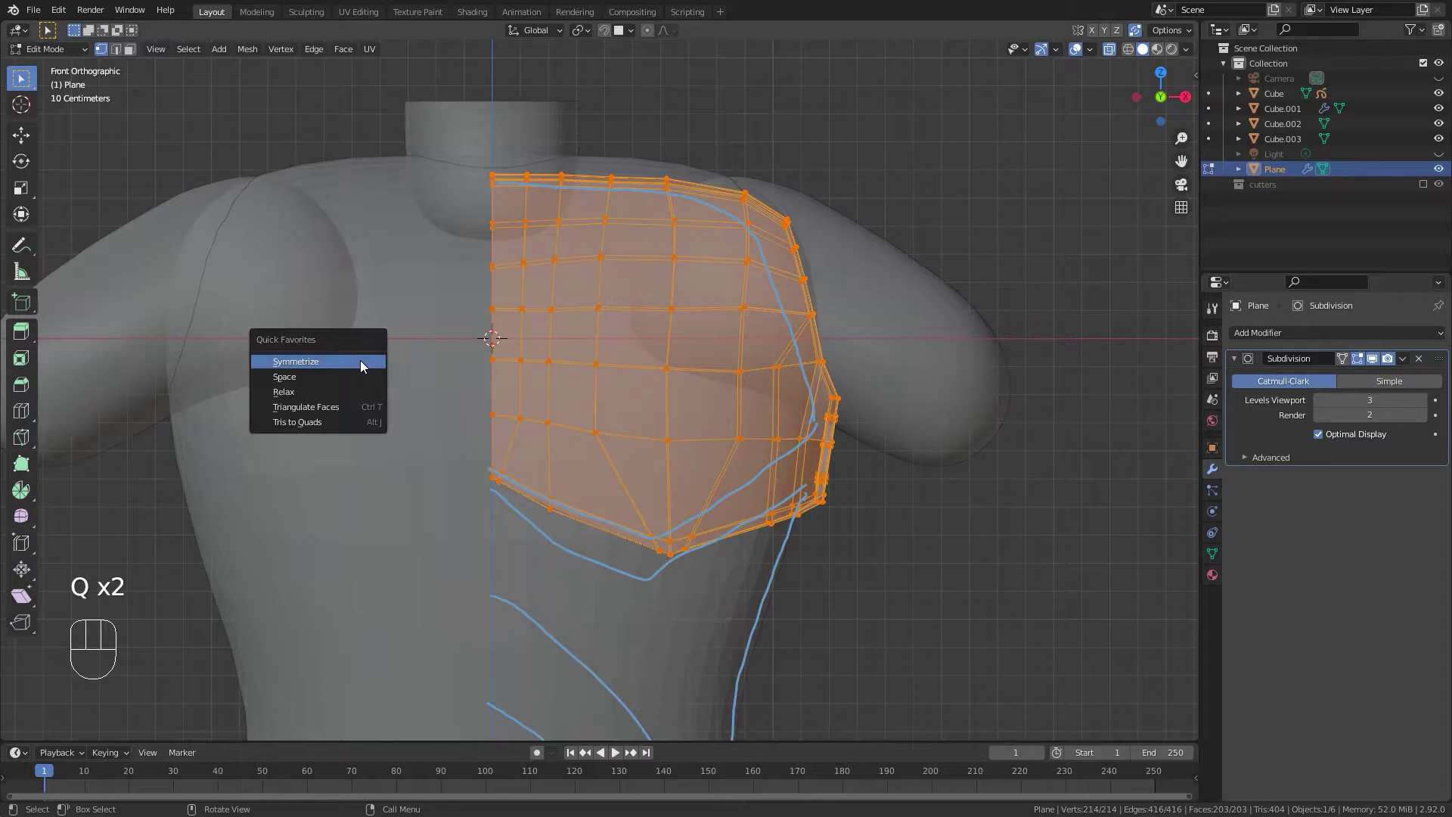
left_click(307, 359)
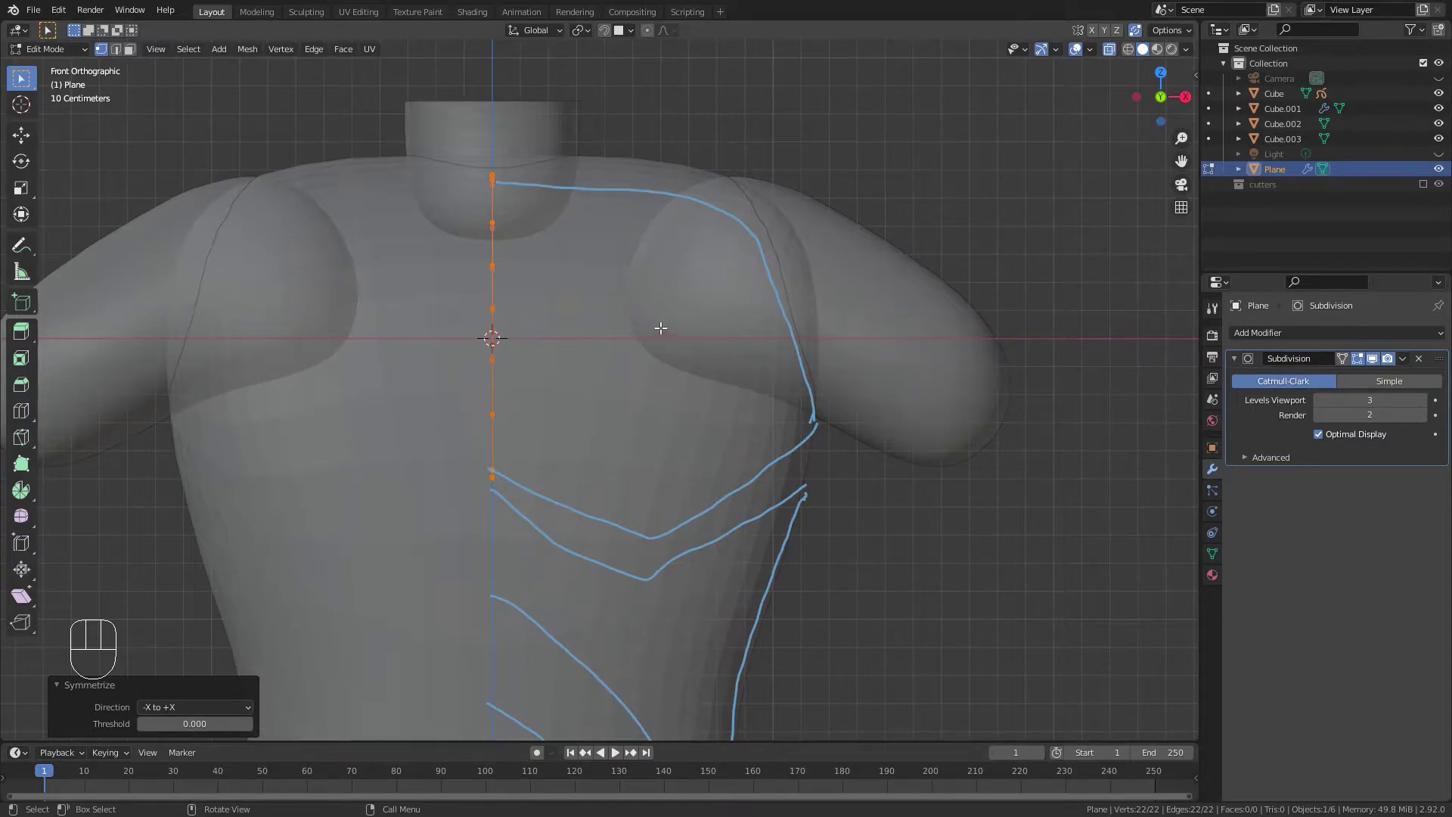
left_click(180, 705)
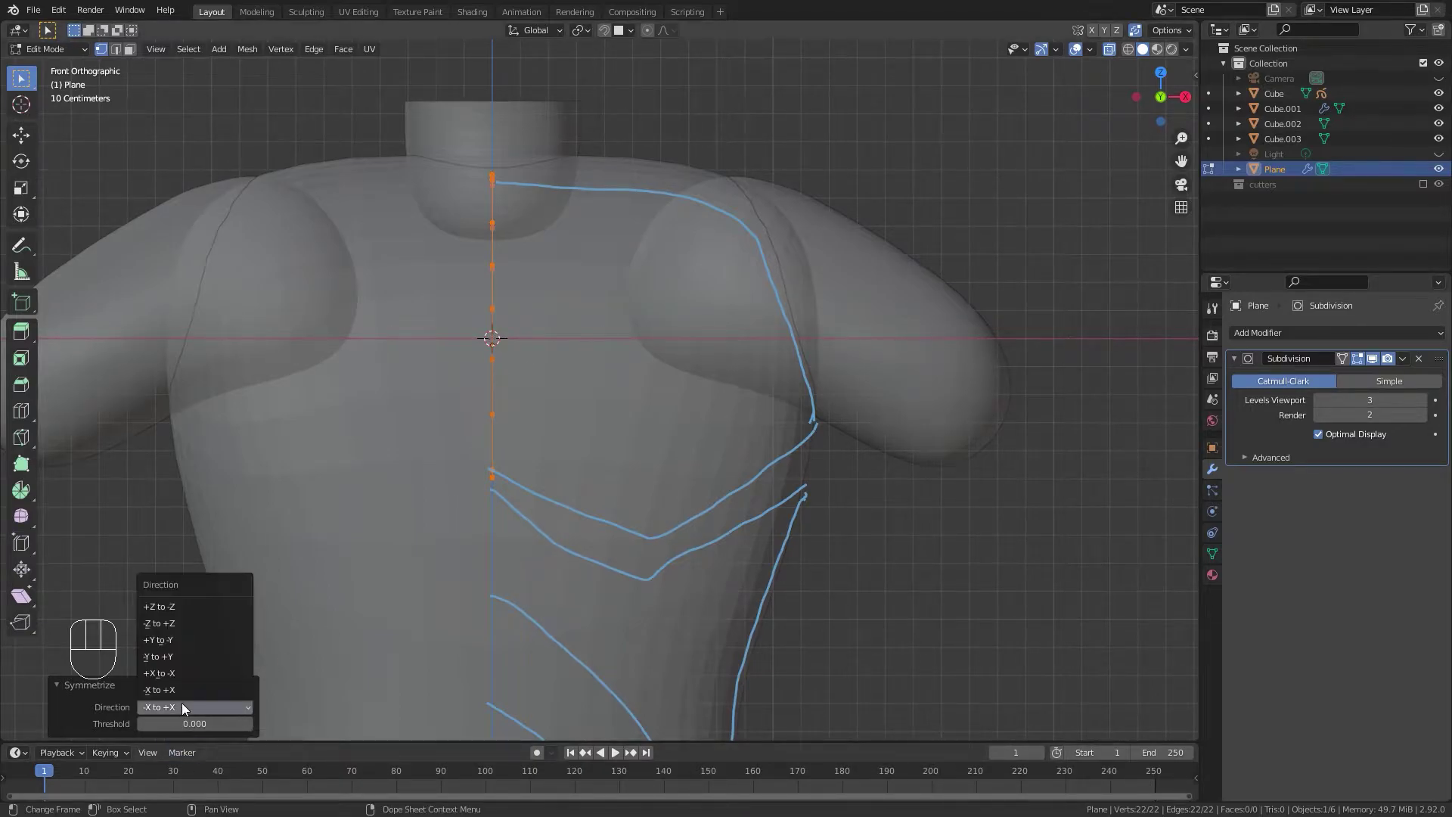
left_click(182, 673)
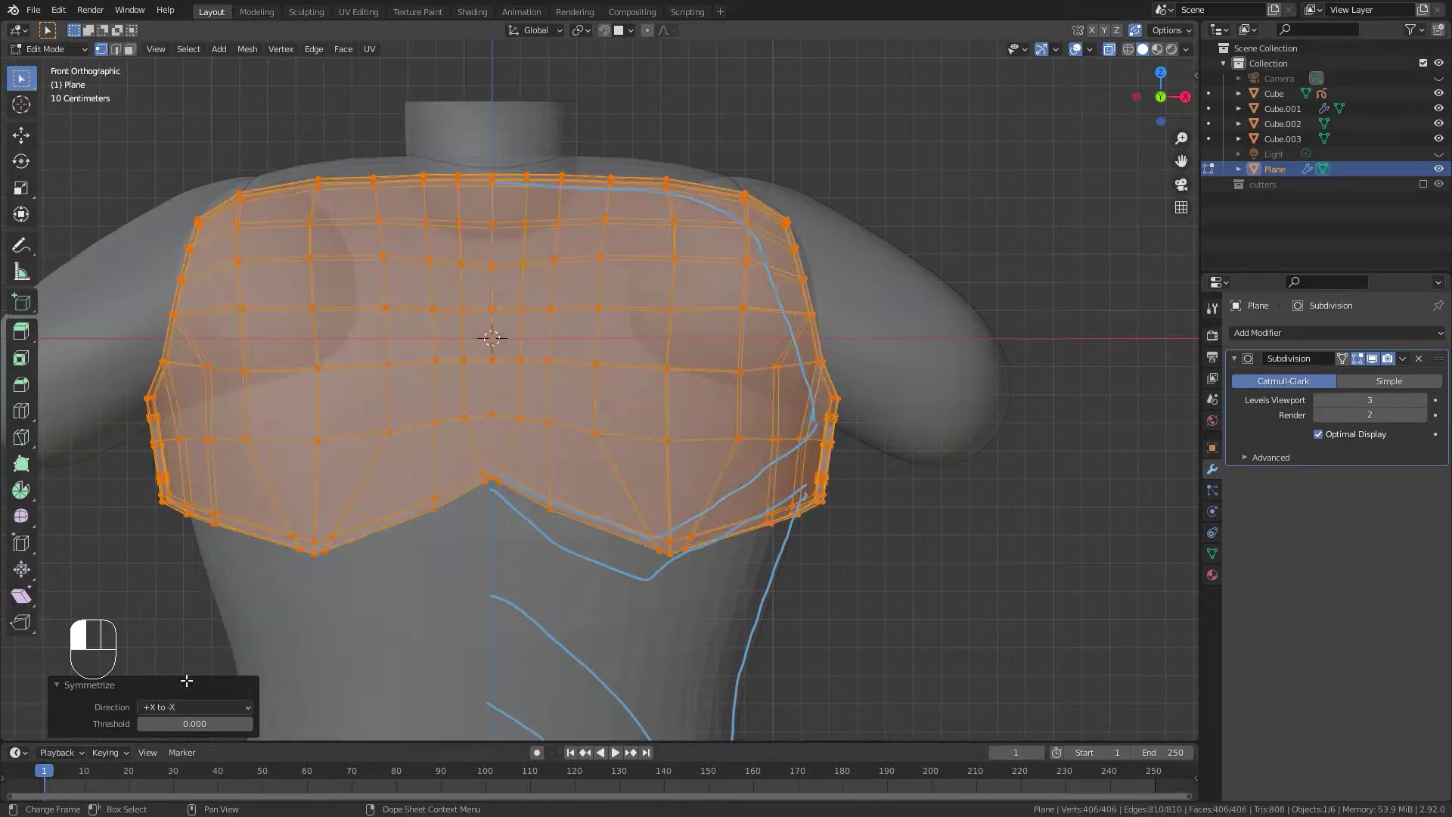
Check the mirrored plate, return to Object Mode and turn off X-ray display.
scroll(737, 526, "down", 3)
middle_click_drag(737, 526, 646, 428)
scroll(515, 497, "up", 3)
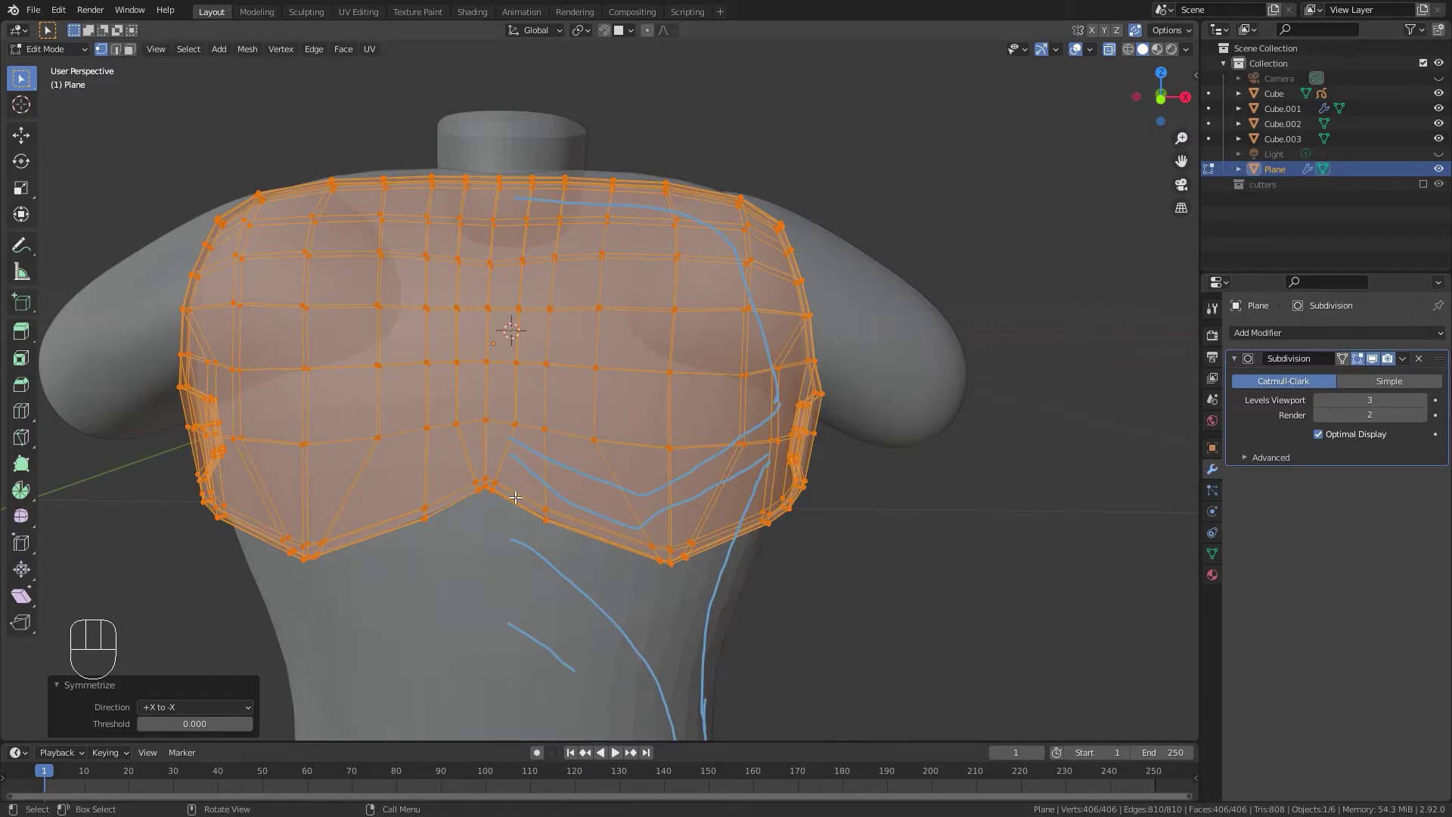
key("KP_1")
scroll(717, 512, "down", 4)
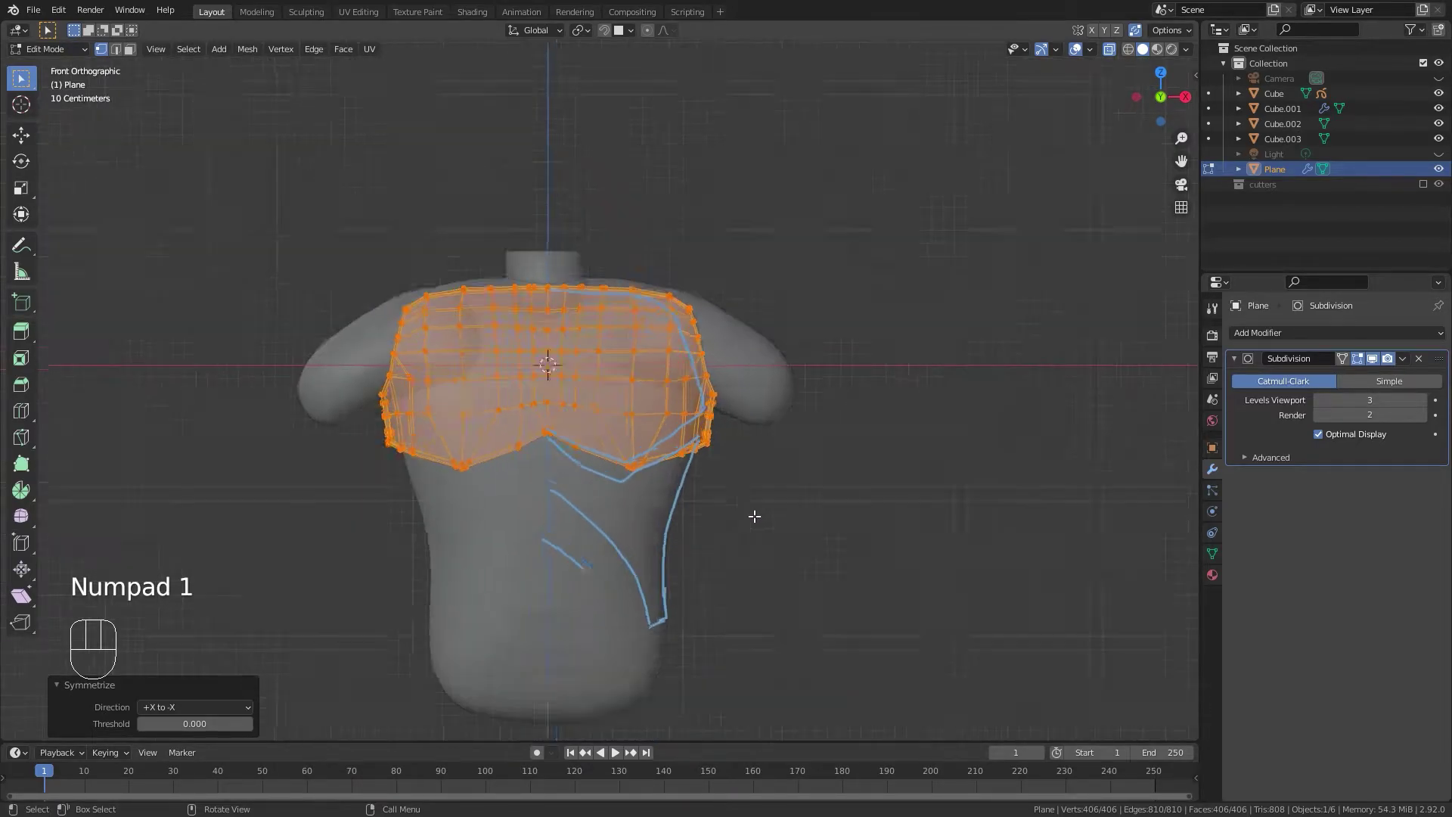
scroll(753, 512, "up", 4)
key("ctrl+Tab")
middle_click_drag(807, 505, 811, 538)
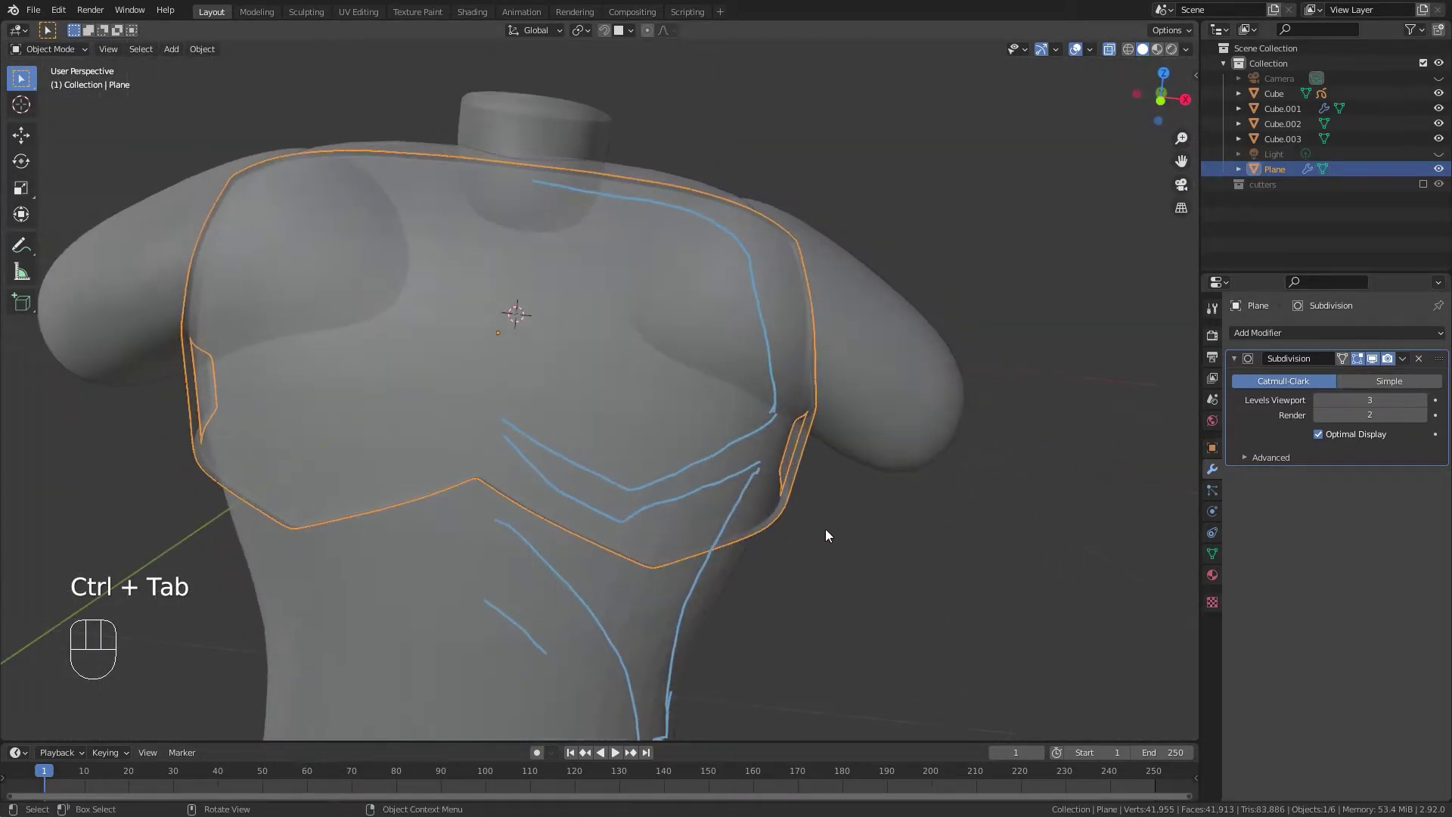
key("alt+z")
Compare the torso and chest plate with X-ray display on and off, ending in a solid front view.
middle_click_drag(973, 360, 795, 363)
key("alt+z")
key("alt+z")
left_click(1109, 49)
left_click(1110, 49)
left_click(1110, 49)
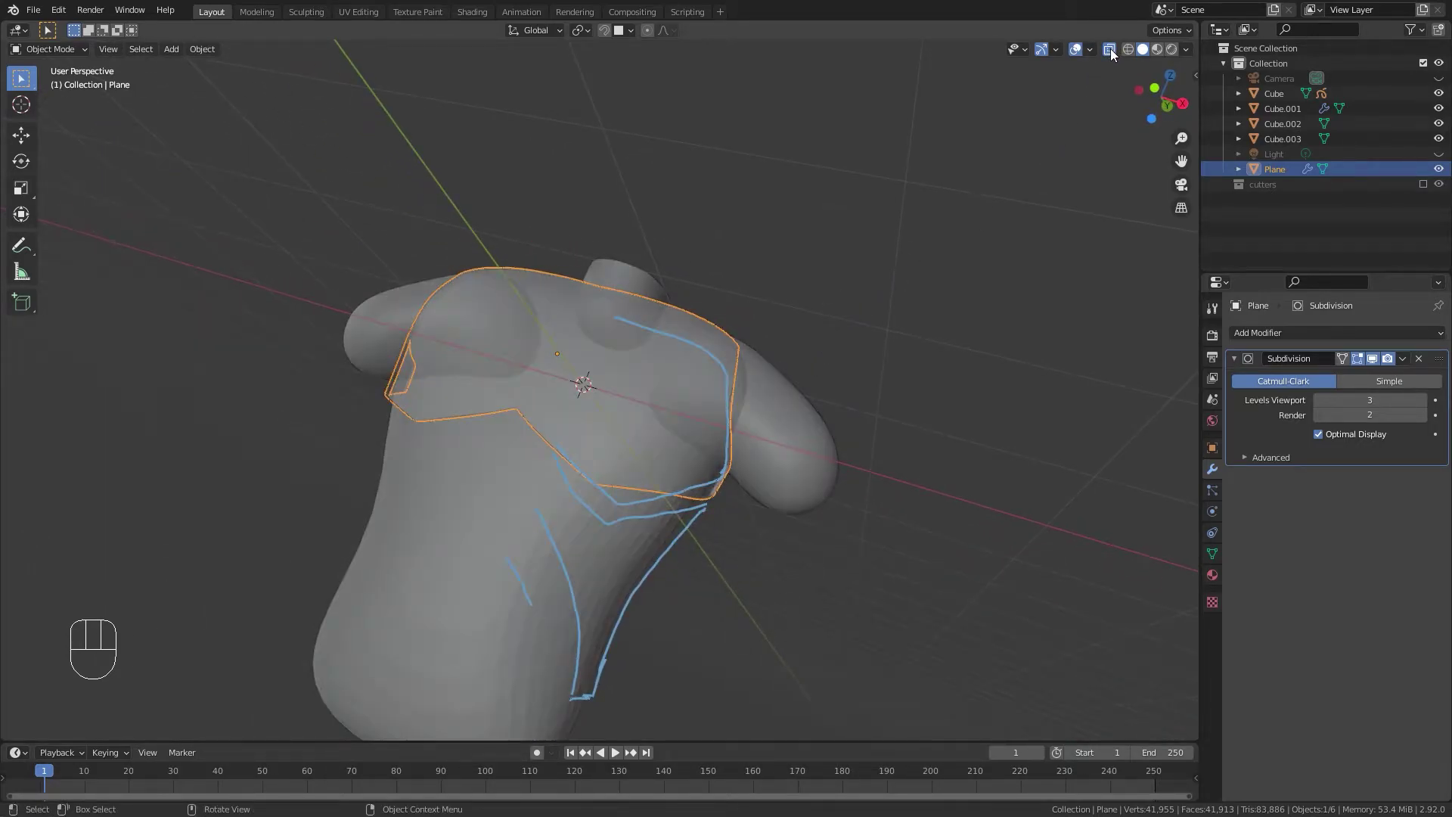
left_click(1110, 48)
key("alt+z")
key("alt+z")
middle_click_drag(573, 518, 561, 202, "alt")
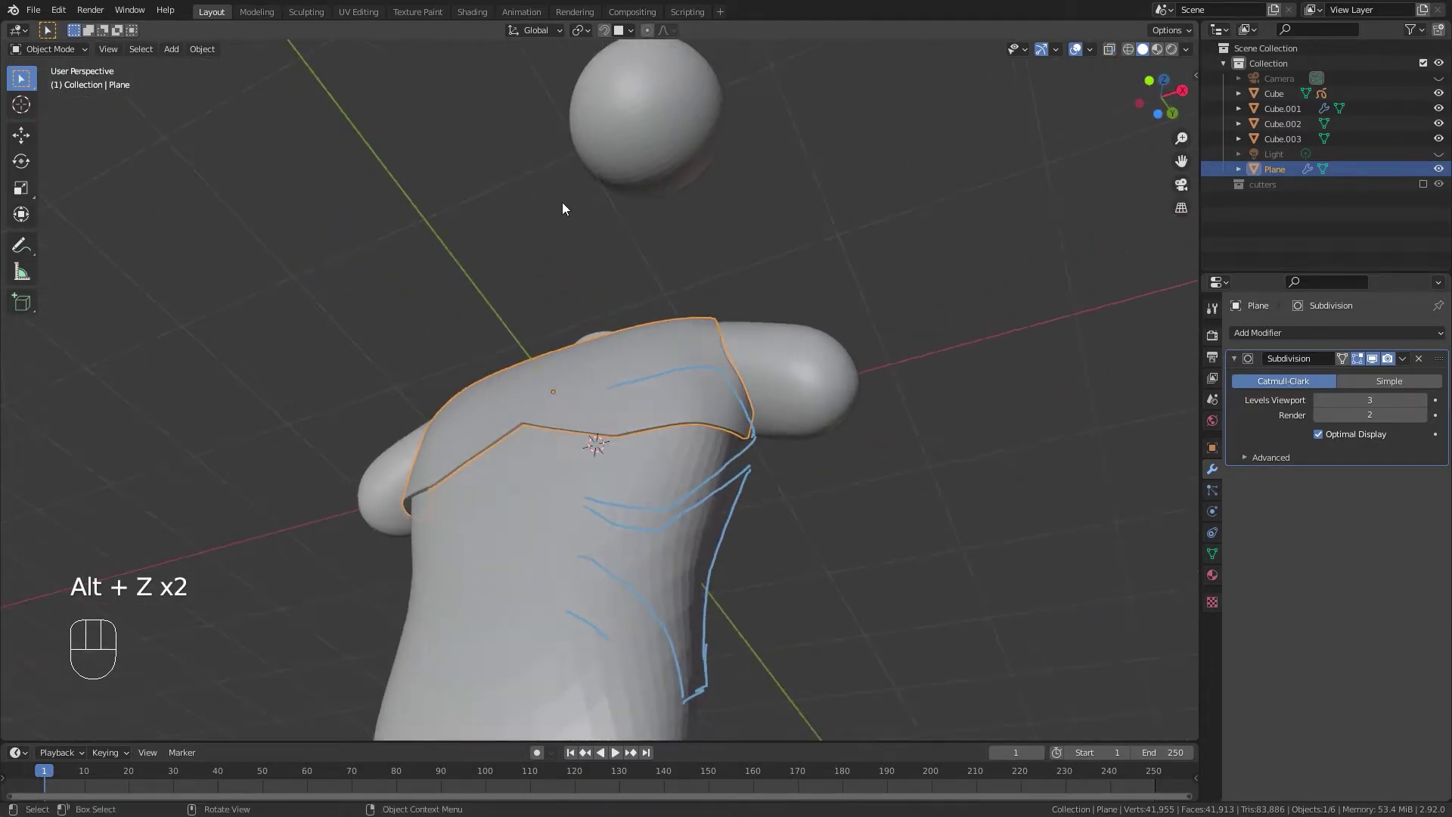
key("KP_1")
scroll(529, 454, "up", 2)
middle_click_drag(604, 519, 633, 465, "shift")
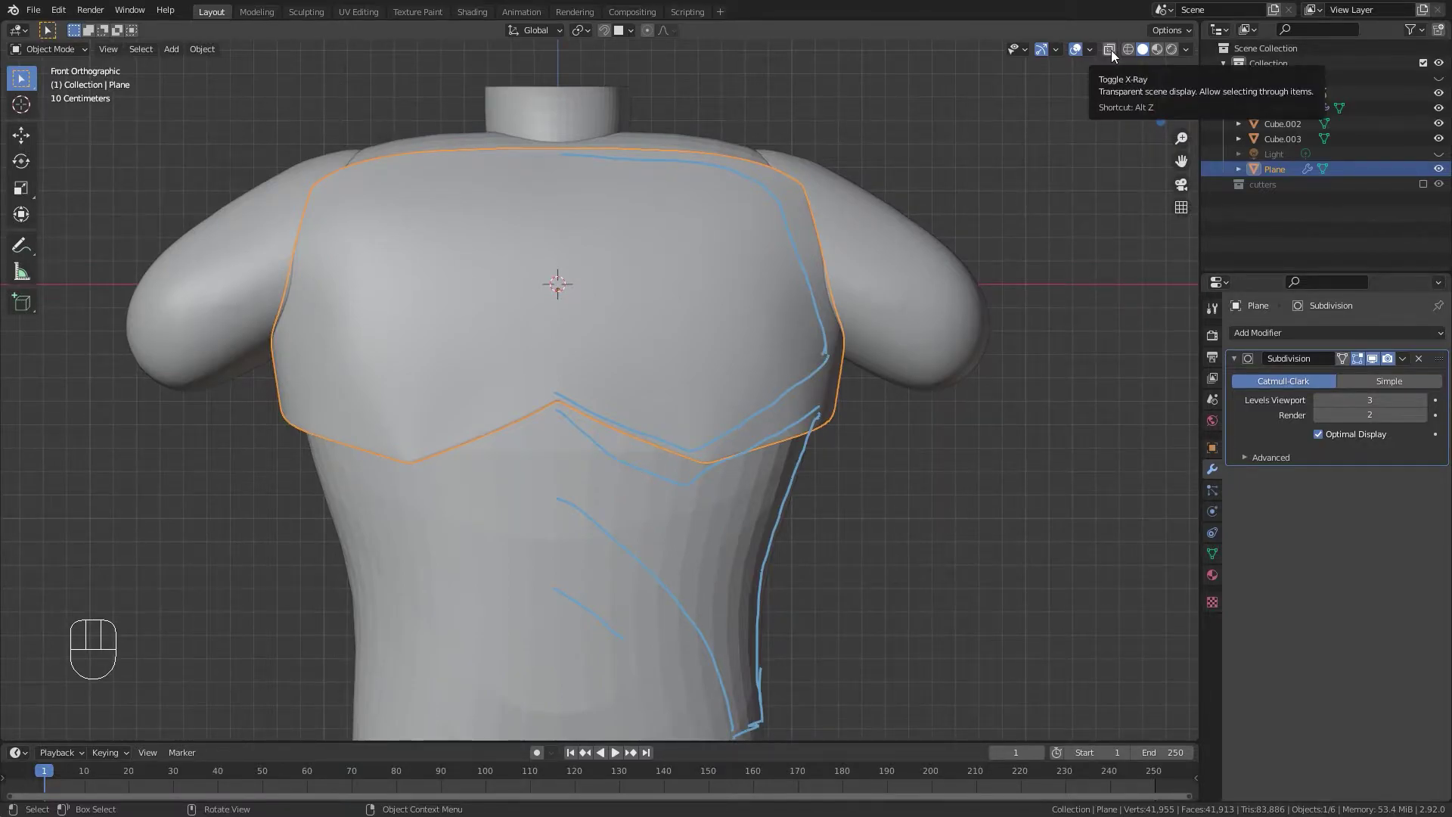
Add a mesh plane at the origin and rotate it 90° about the X axis.
scroll(599, 489, "down", 3)
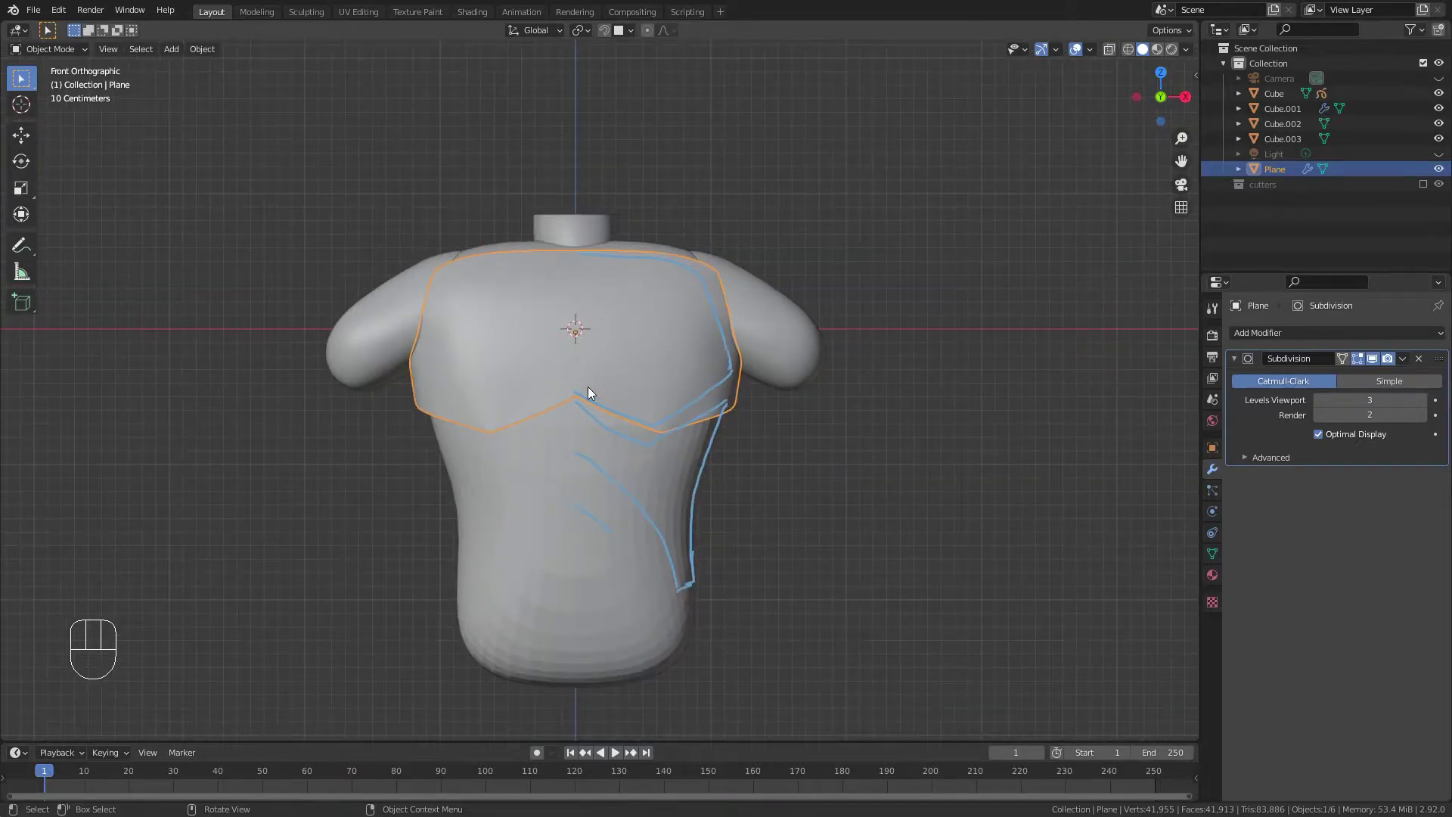
scroll(589, 388, "up", 2)
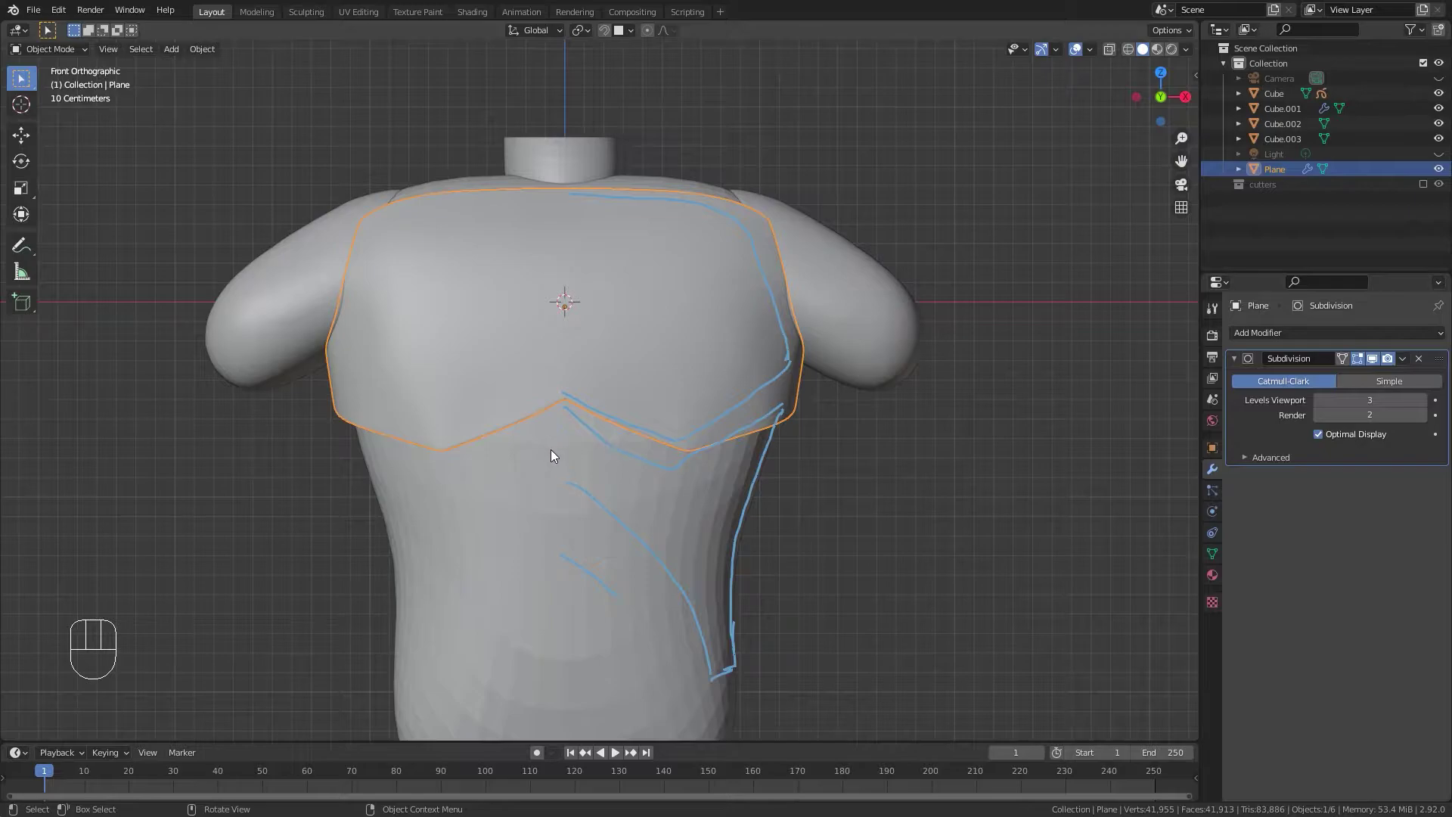
left_click(852, 528)
key("shift+a")
mouse_move(832, 508)
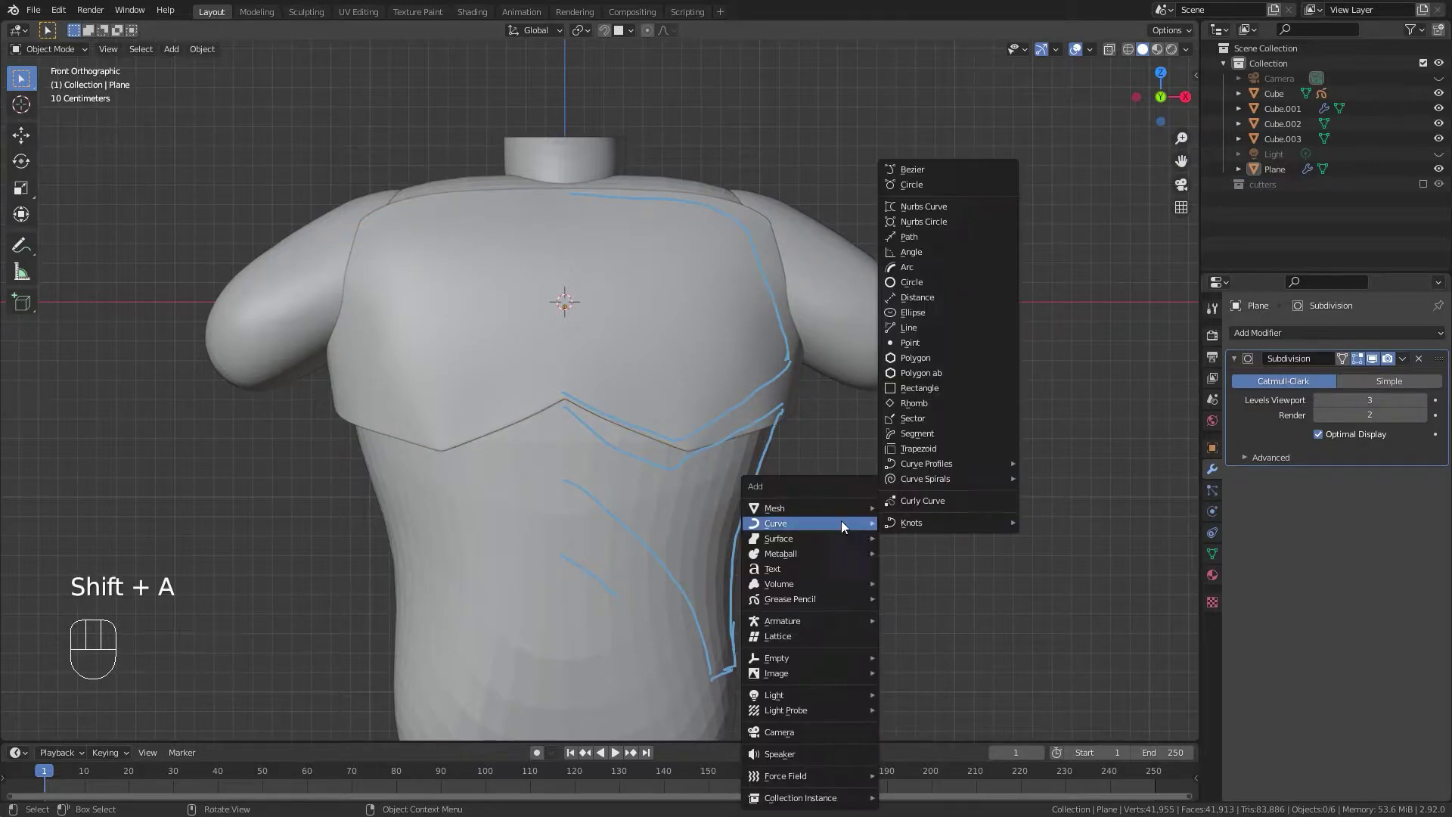
left_click(924, 182)
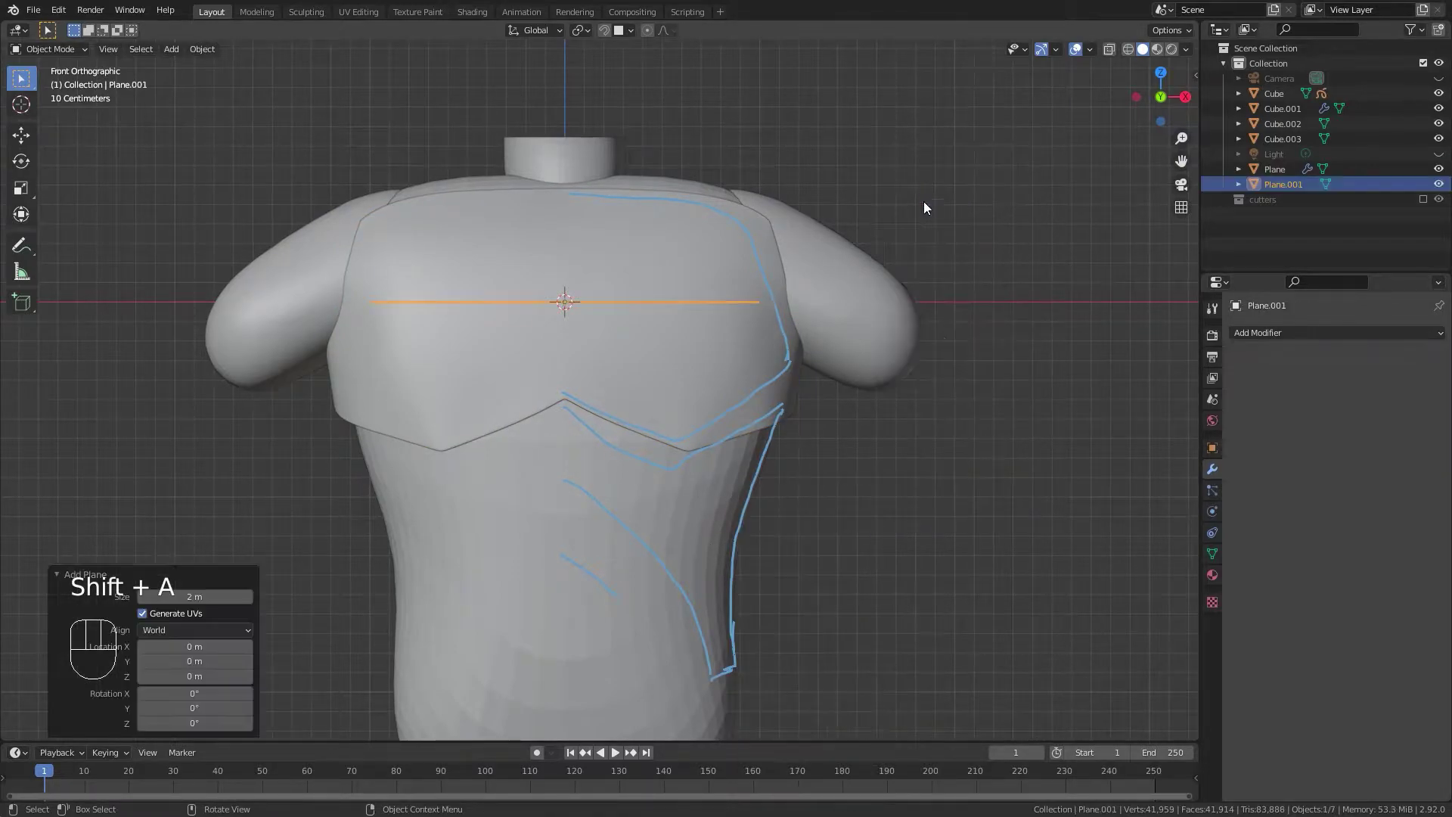
key("r")
key("x")
key("9")
key("0")
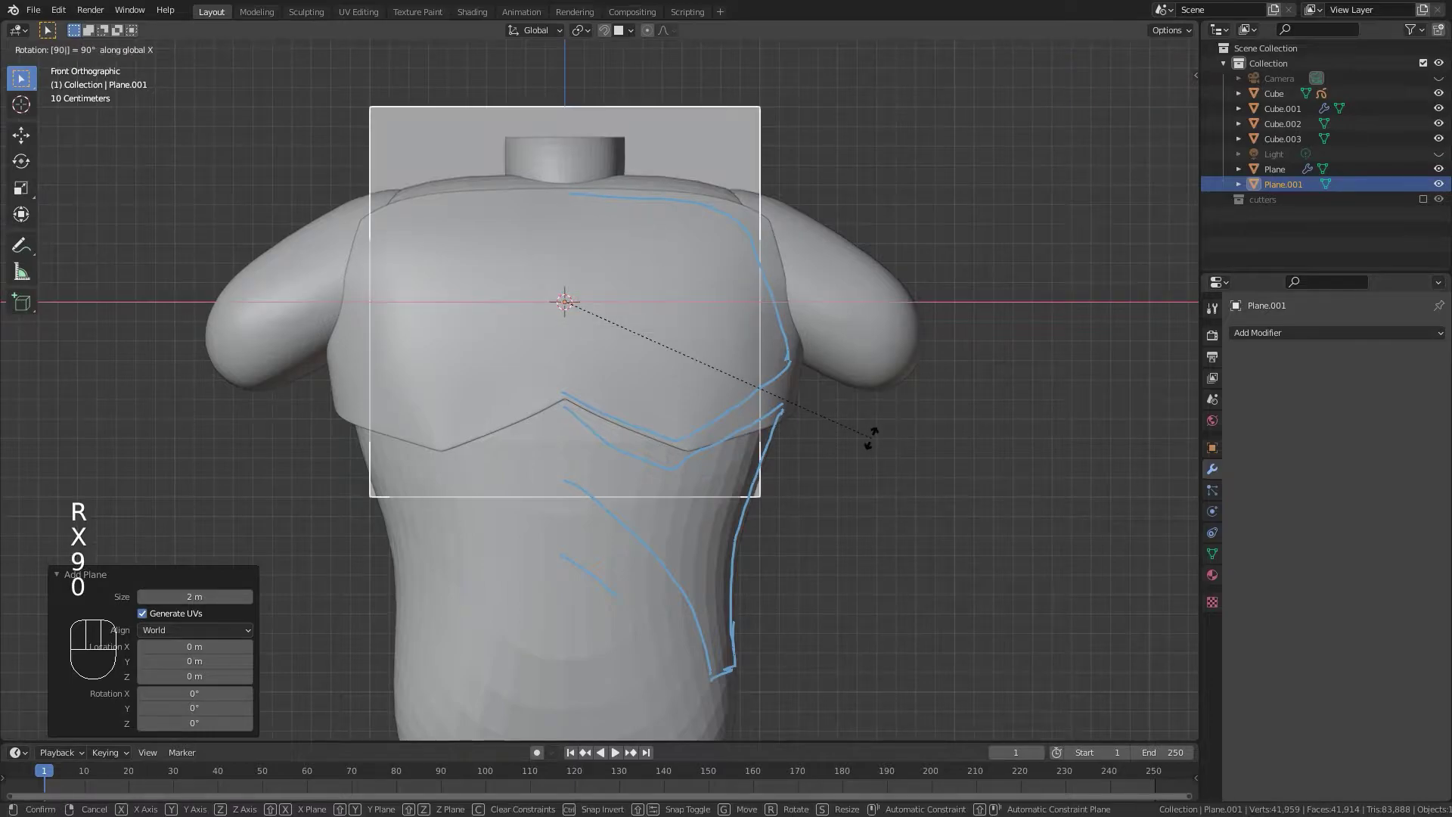
key("Return")
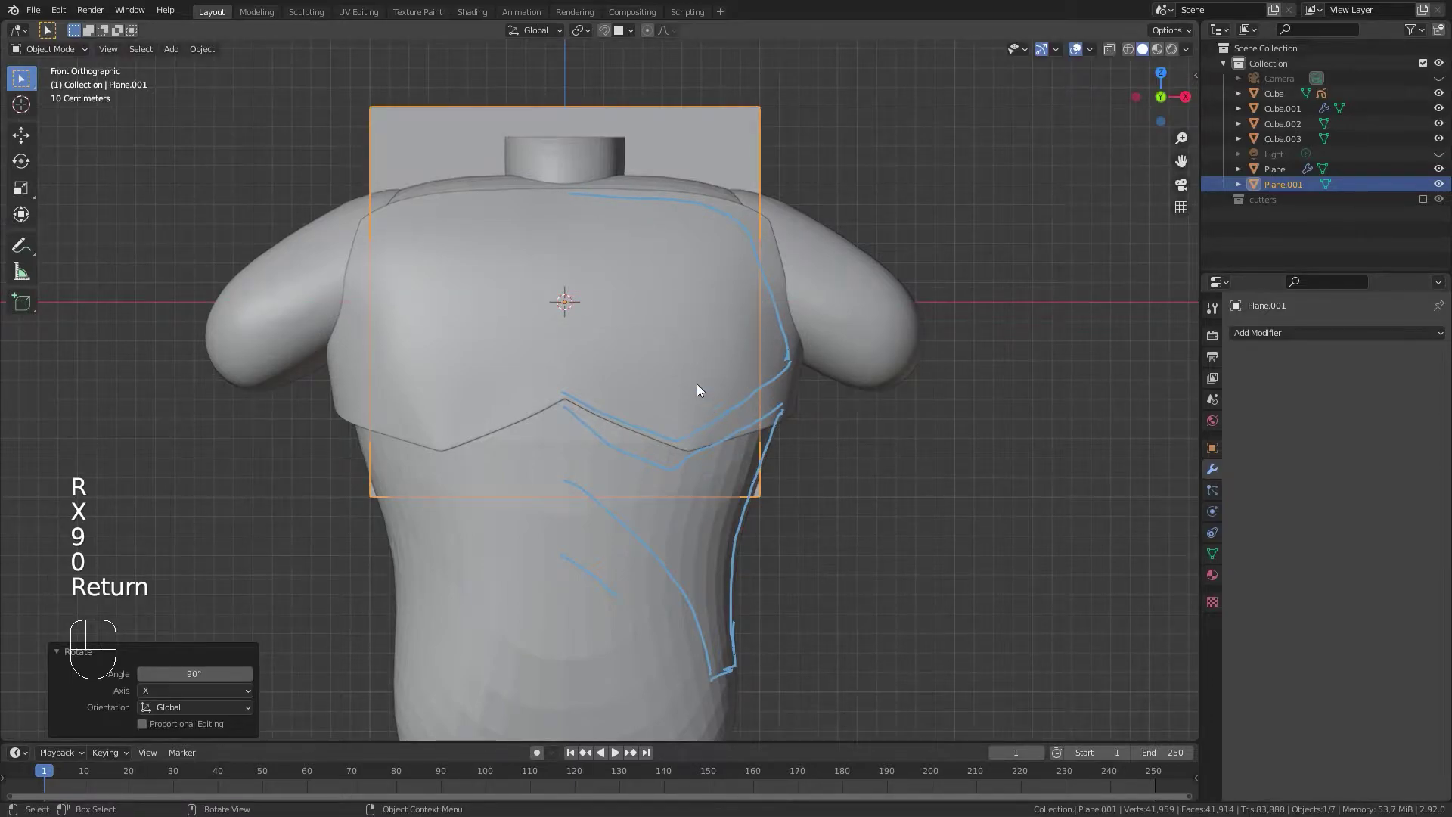
Lower the upright plane about 1.2 m, shrink it, and move it about 0.88 m along negative Y in front of the torso.
key("g")
key("z")
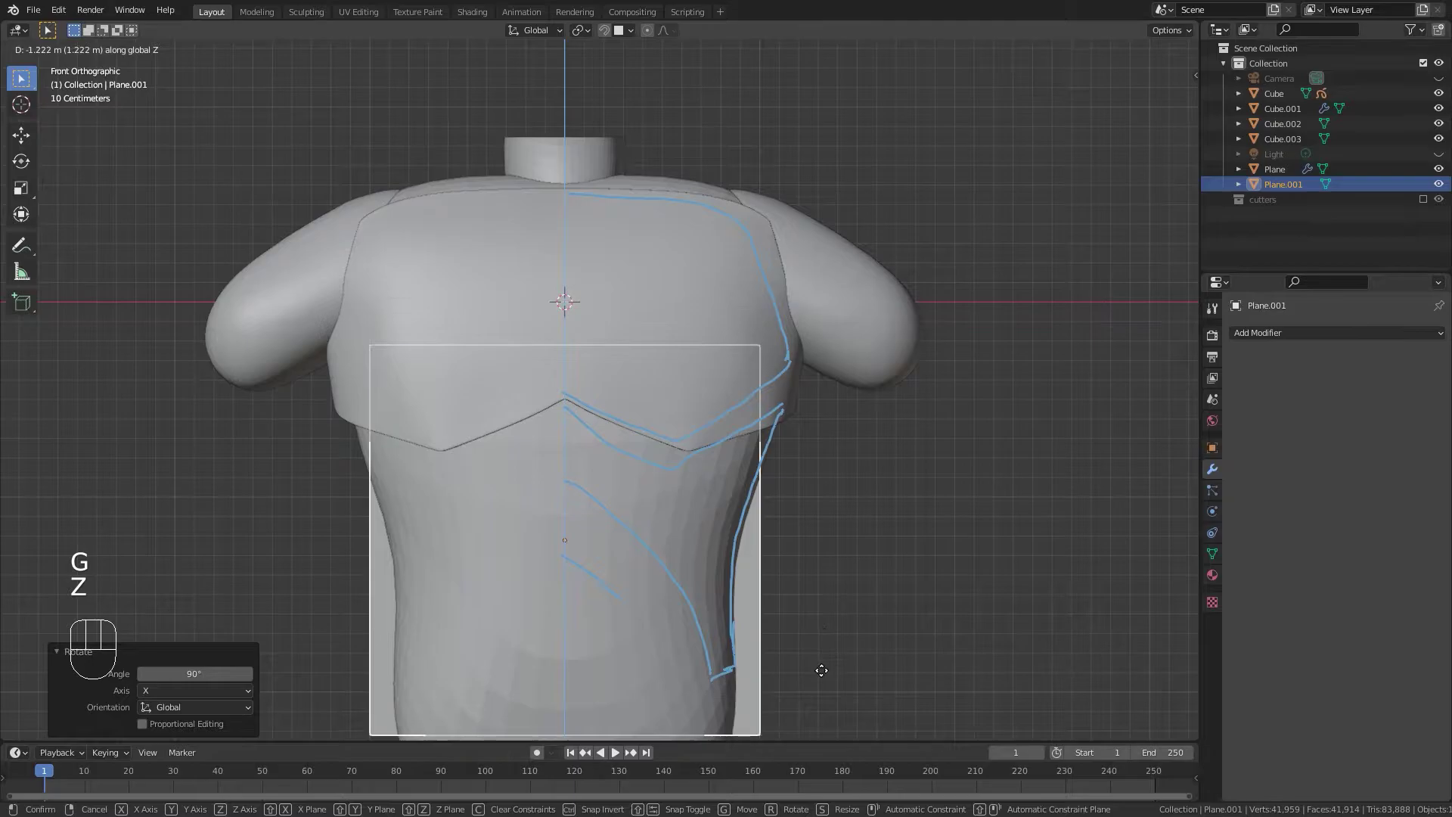
left_click(818, 655)
key("s")
left_click(624, 548)
middle_click_drag(815, 532, 905, 535)
key("g")
key("y")
left_click(742, 500)
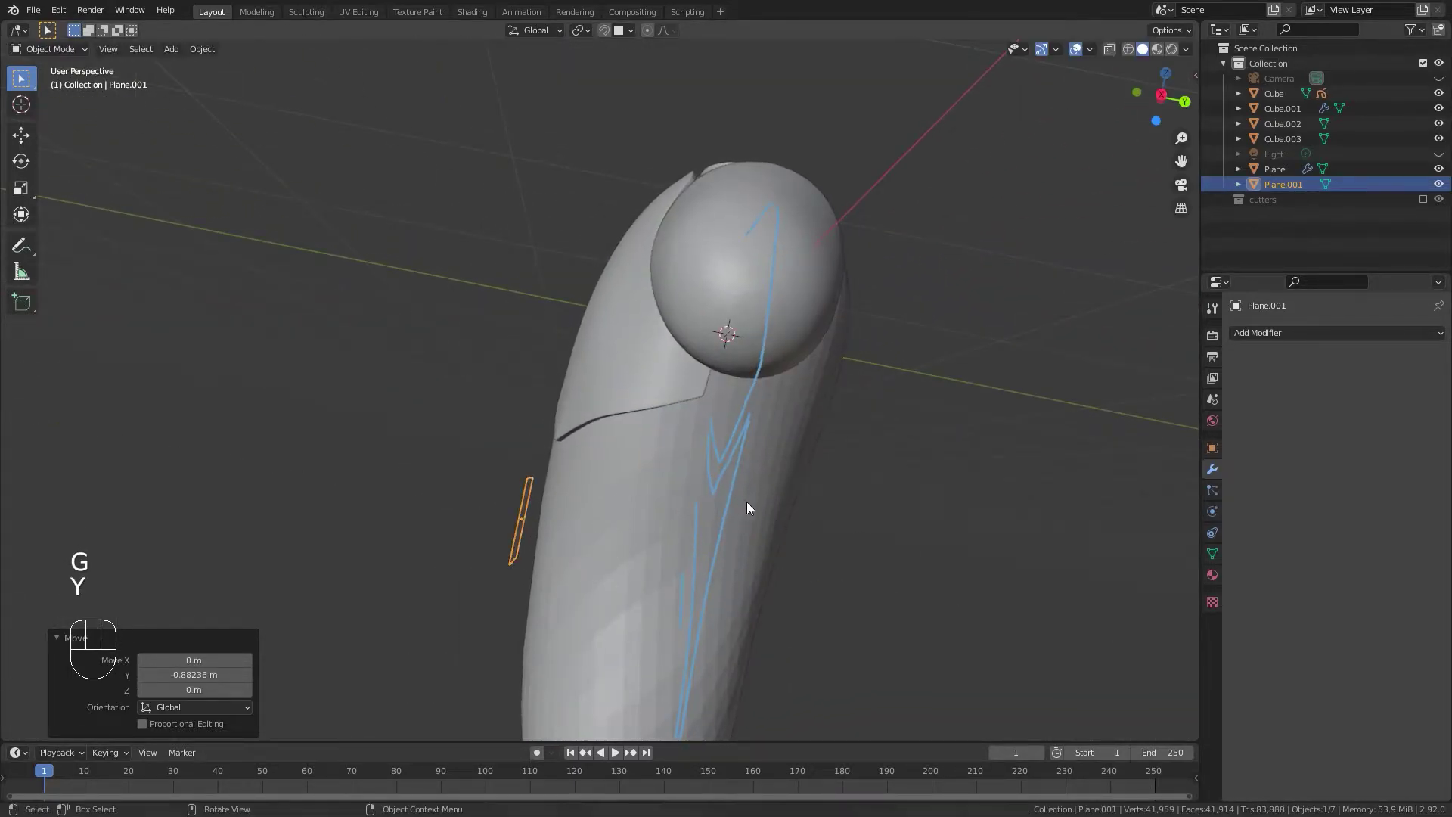
Fine-tune the small plane's scale and raise it about 0.38 m to just below the centre of the chest plate.
key("KP_1")
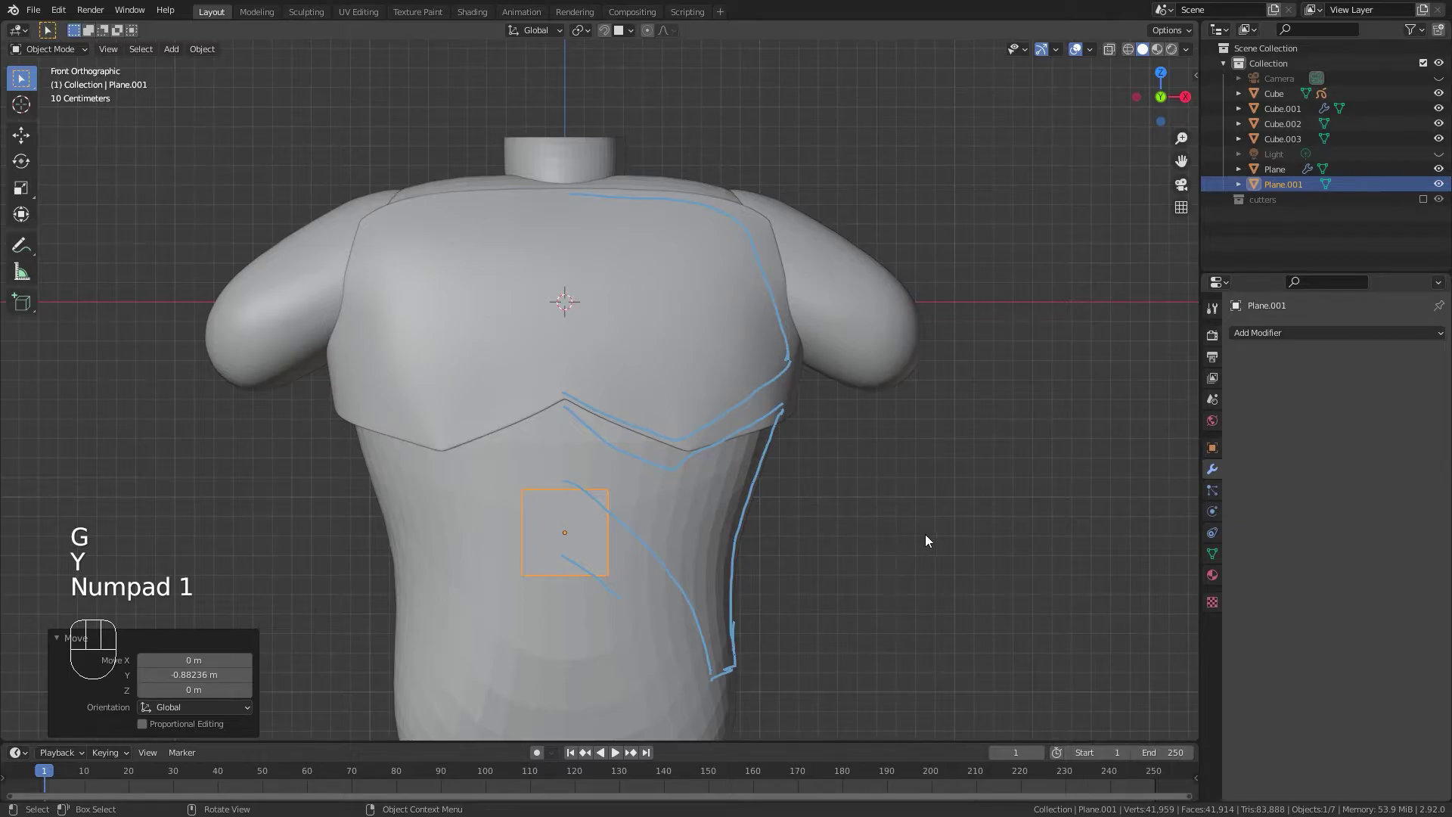
key("s")
left_click(833, 538)
key("a")
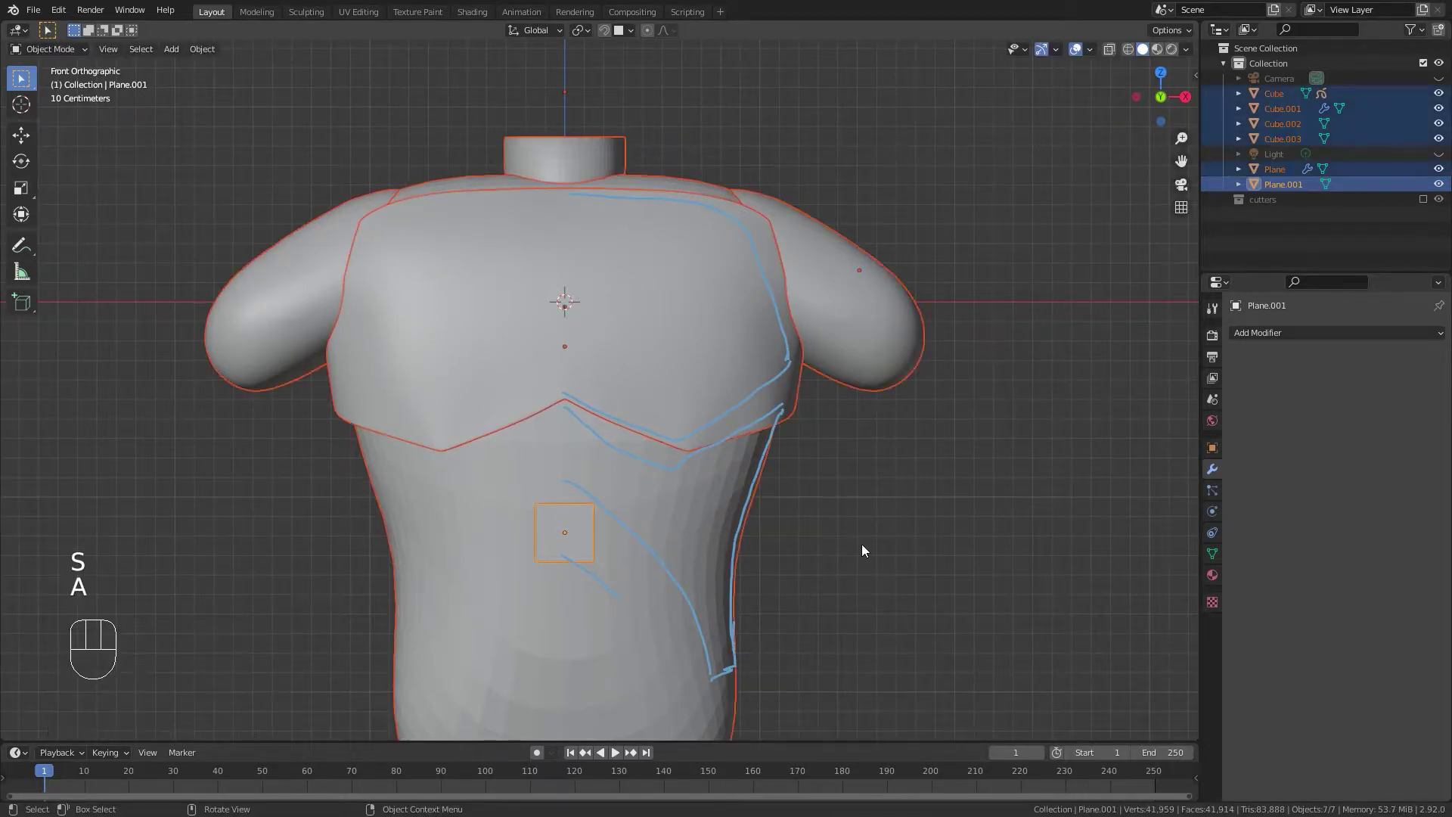
left_click(550, 533)
key("s")
left_click(798, 559)
key("g")
key("z")
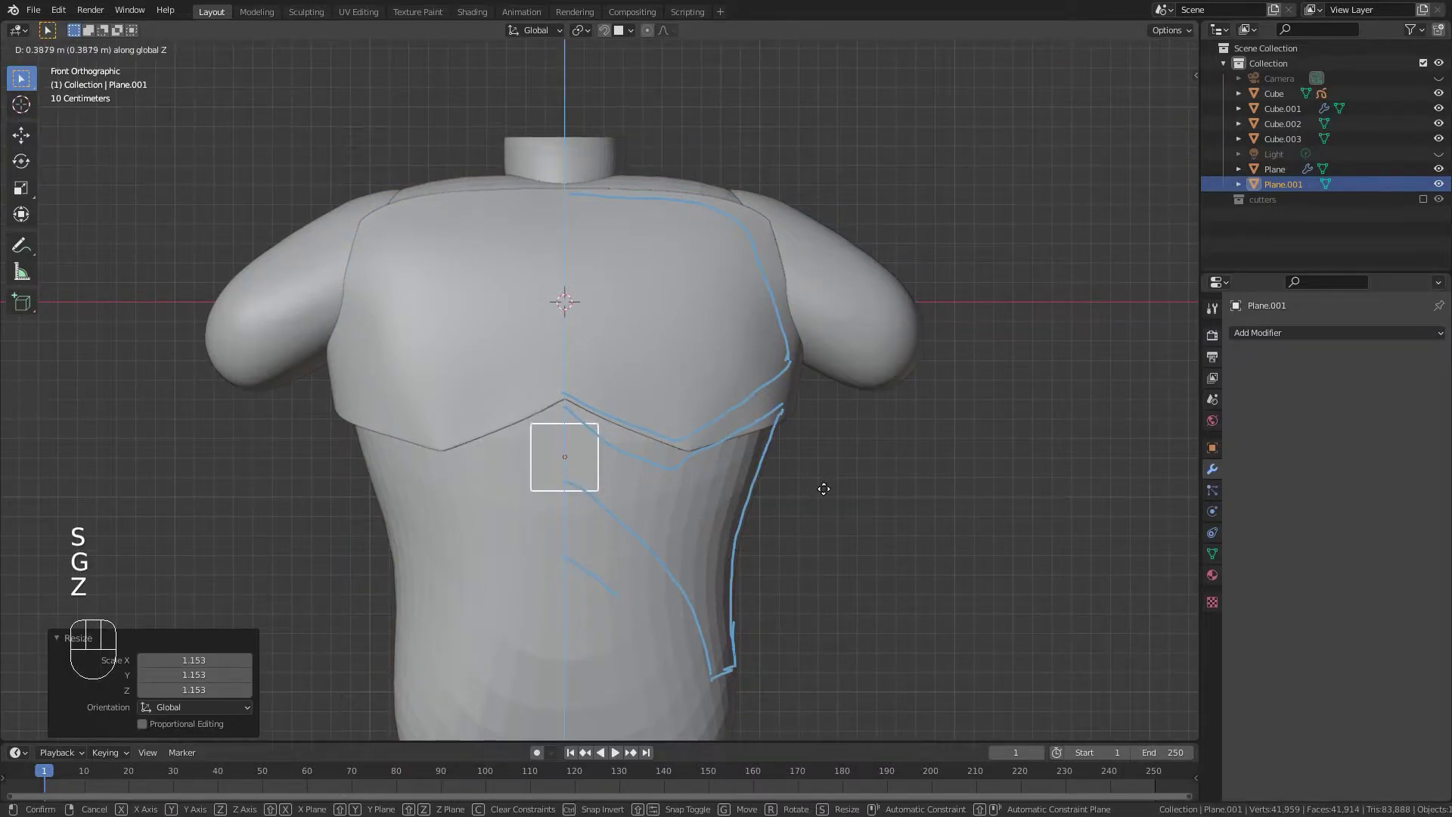
left_click(817, 489)
Edit the plane in X-ray display, cut it vertically through the centre and delete the vertices on its -X side.
key("Tab")
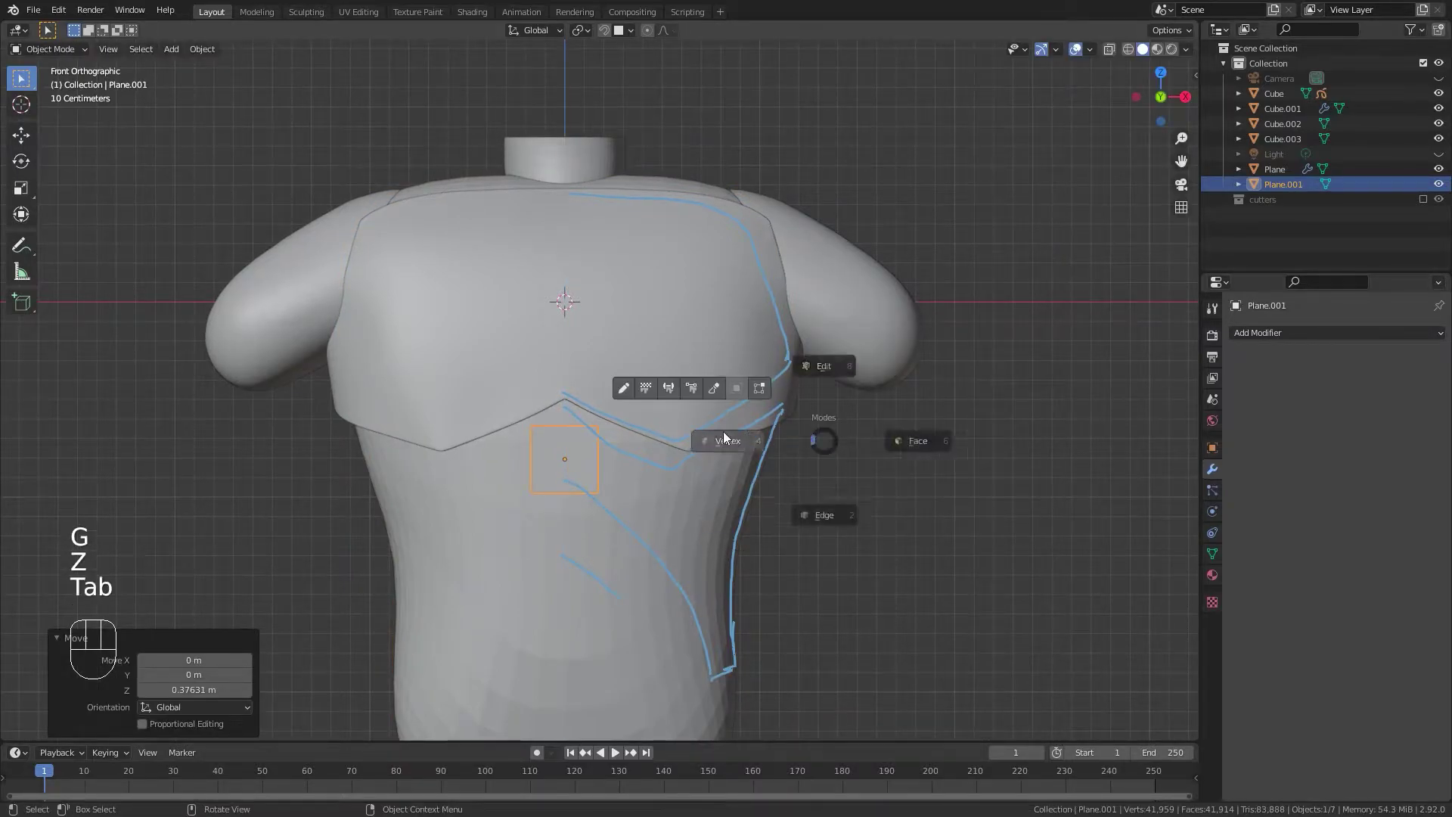
key("alt+z")
key("ctrl+r")
left_click(571, 427)
right_click(570, 428)
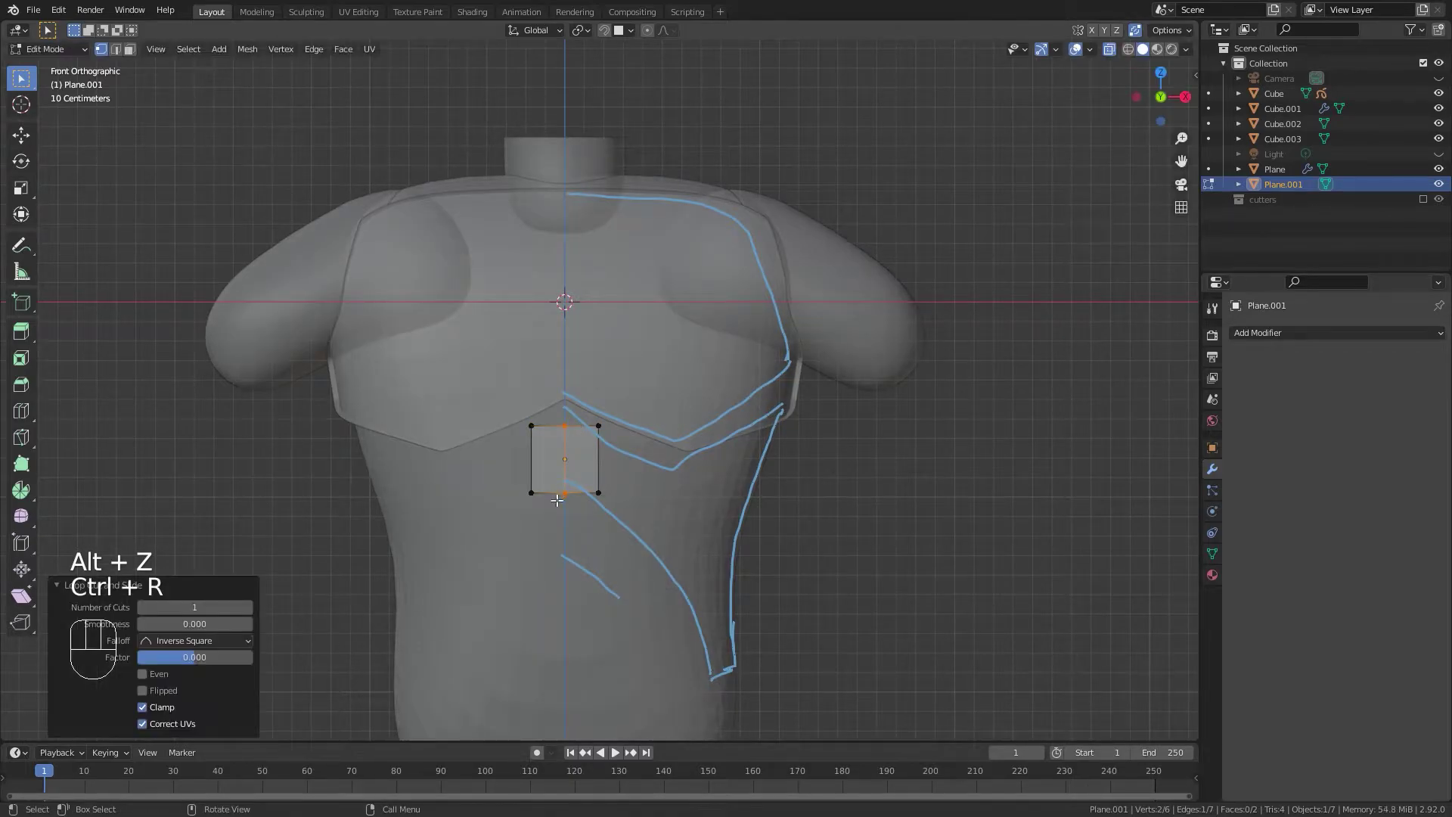
scroll(412, 377, "up", 3)
left_click(476, 491)
key("x")
left_click(668, 572)
Add a Mirror modifier on the X axis to the remaining half plane.
left_click(1260, 335)
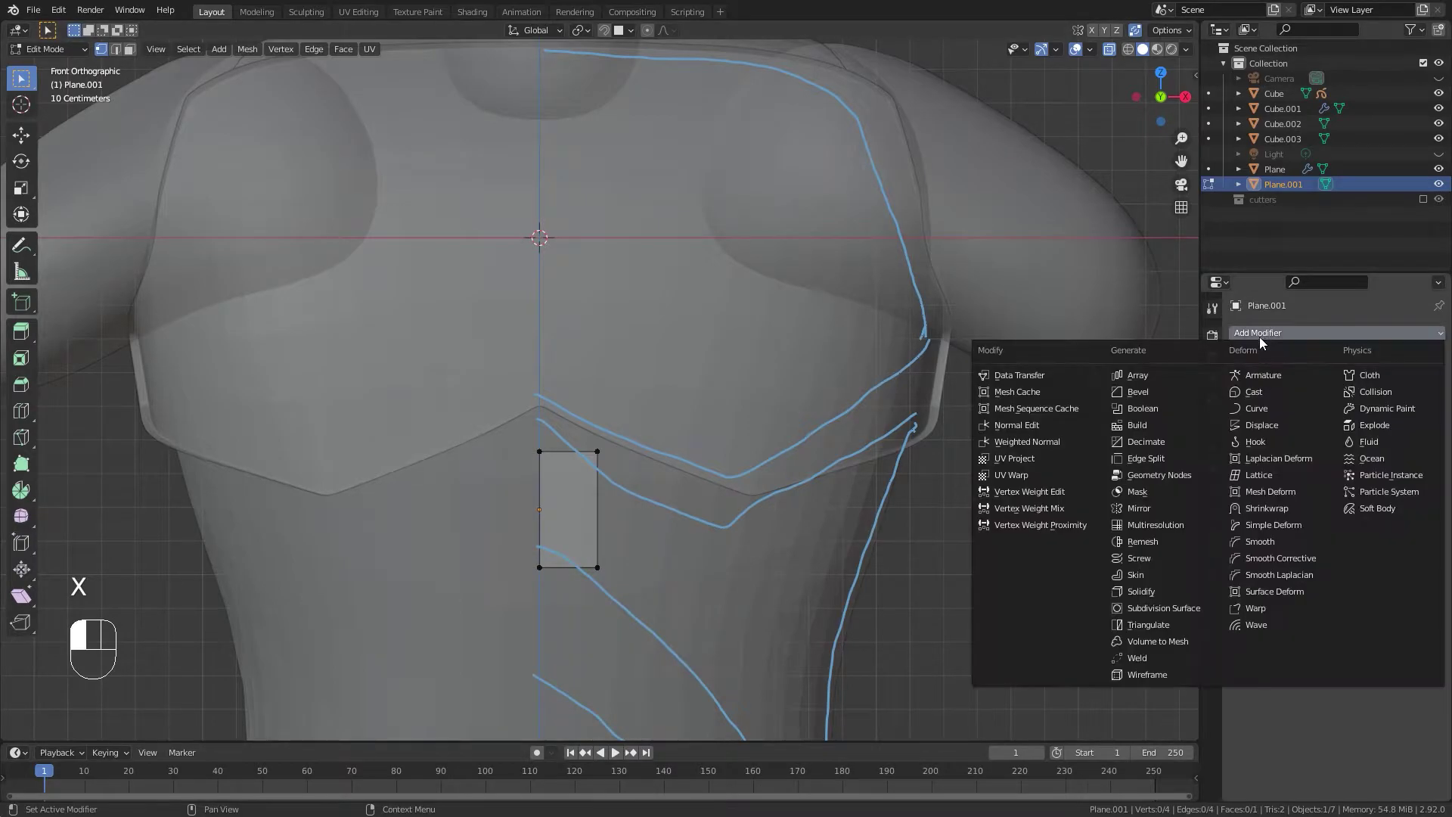
left_click(1154, 509)
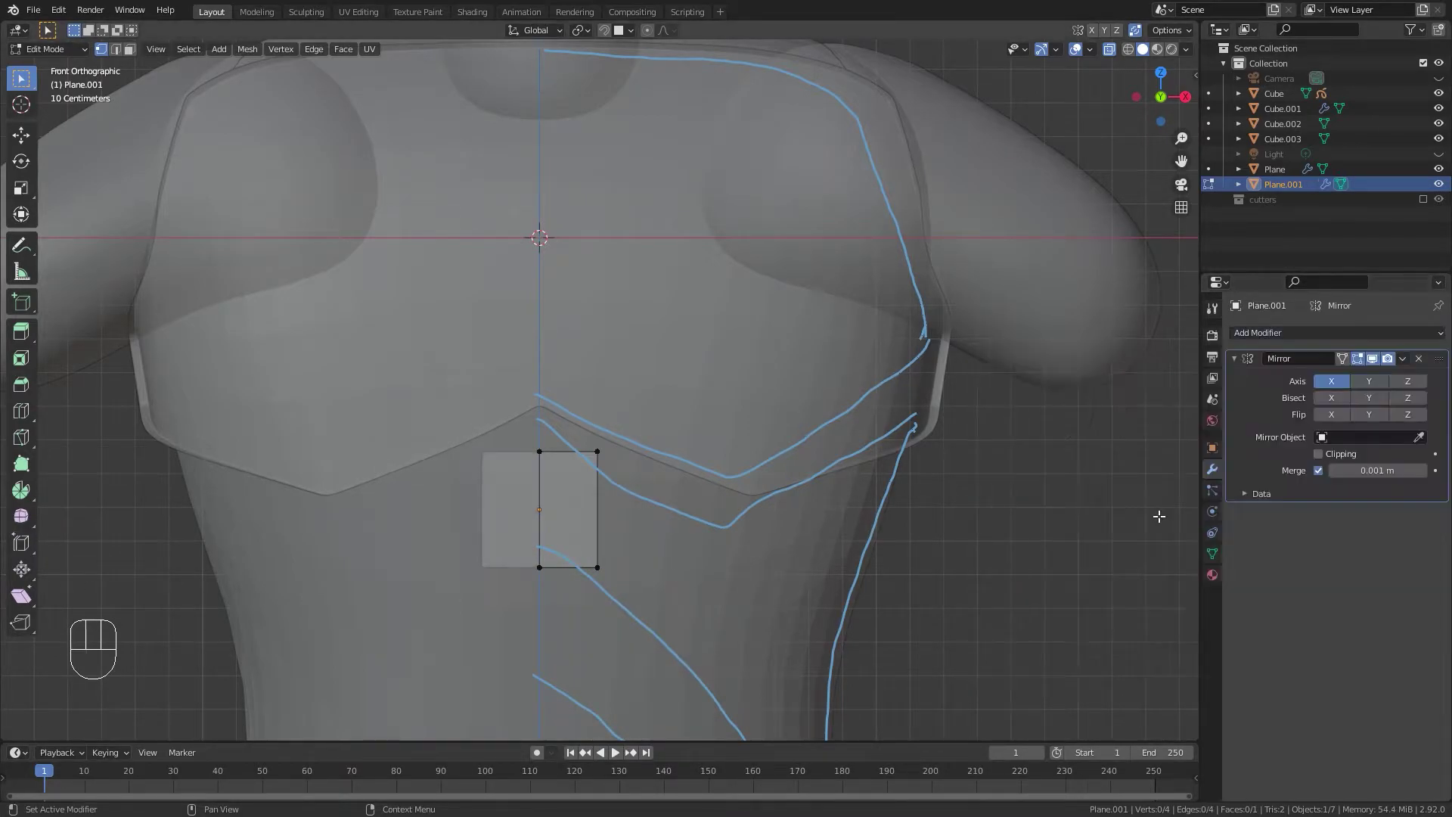
scroll(820, 476, "down", 4)
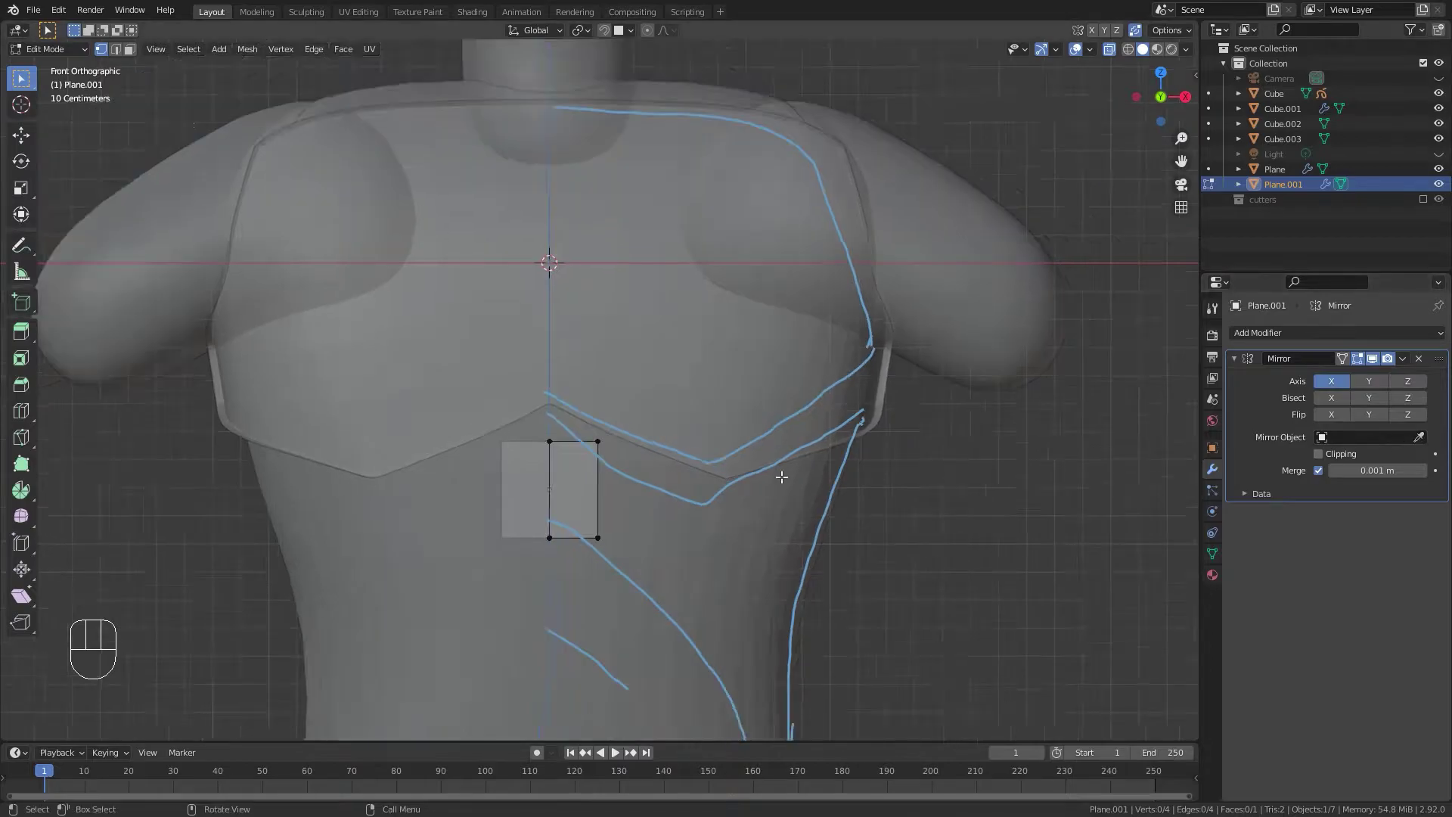
scroll(820, 476, "up", 4)
middle_click_drag(820, 477, 741, 412)
scroll(741, 412, "down", 4)
middle_click_drag(638, 446, 734, 399)
scroll(605, 483, "up", 4)
scroll(752, 334, "down", 3)
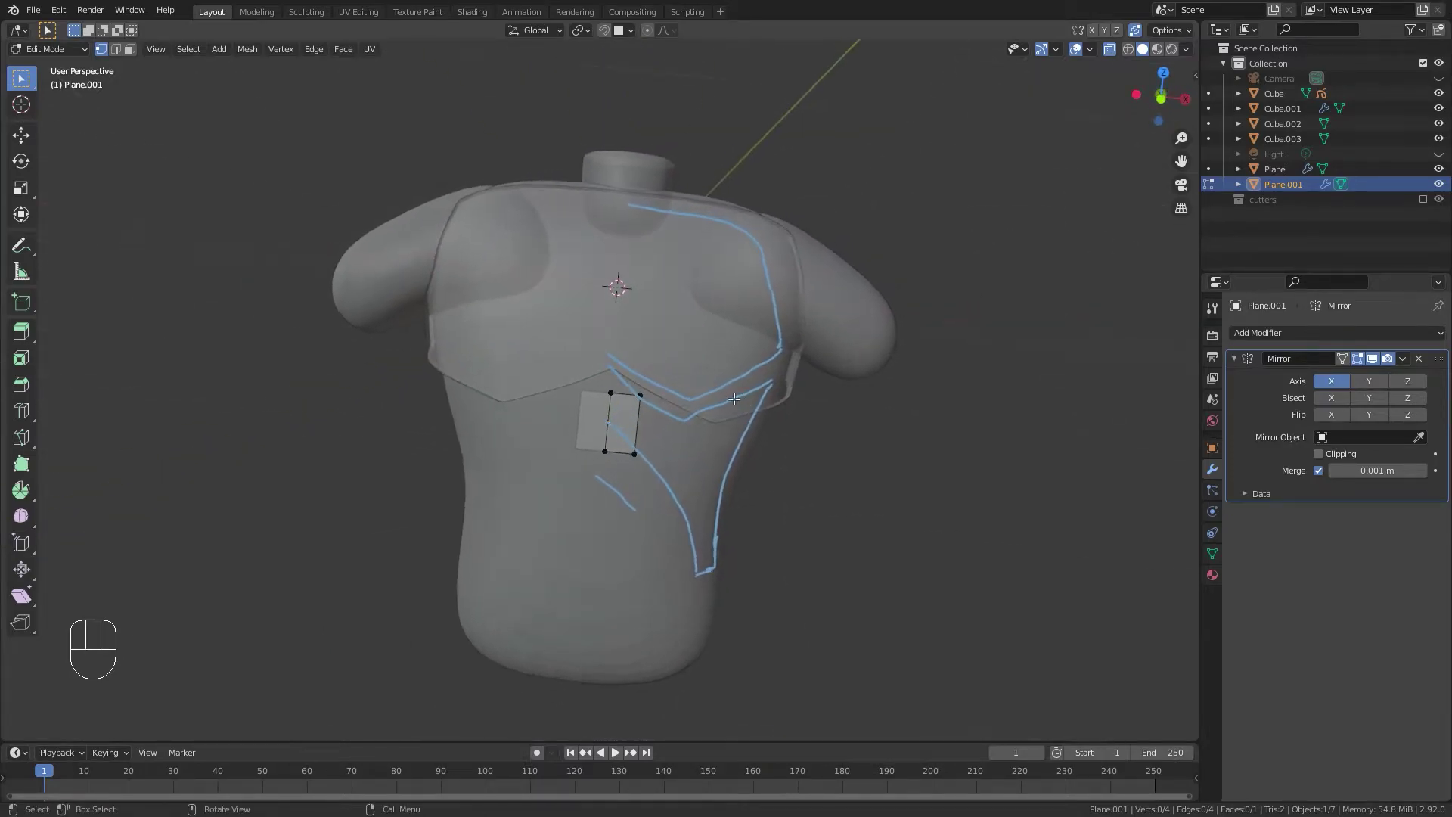
Return to solid Object Mode, add a Plain Axes empty at the origin and scale it up to about 2.75.
key("Tab")
middle_click_drag(727, 270, 623, 333)
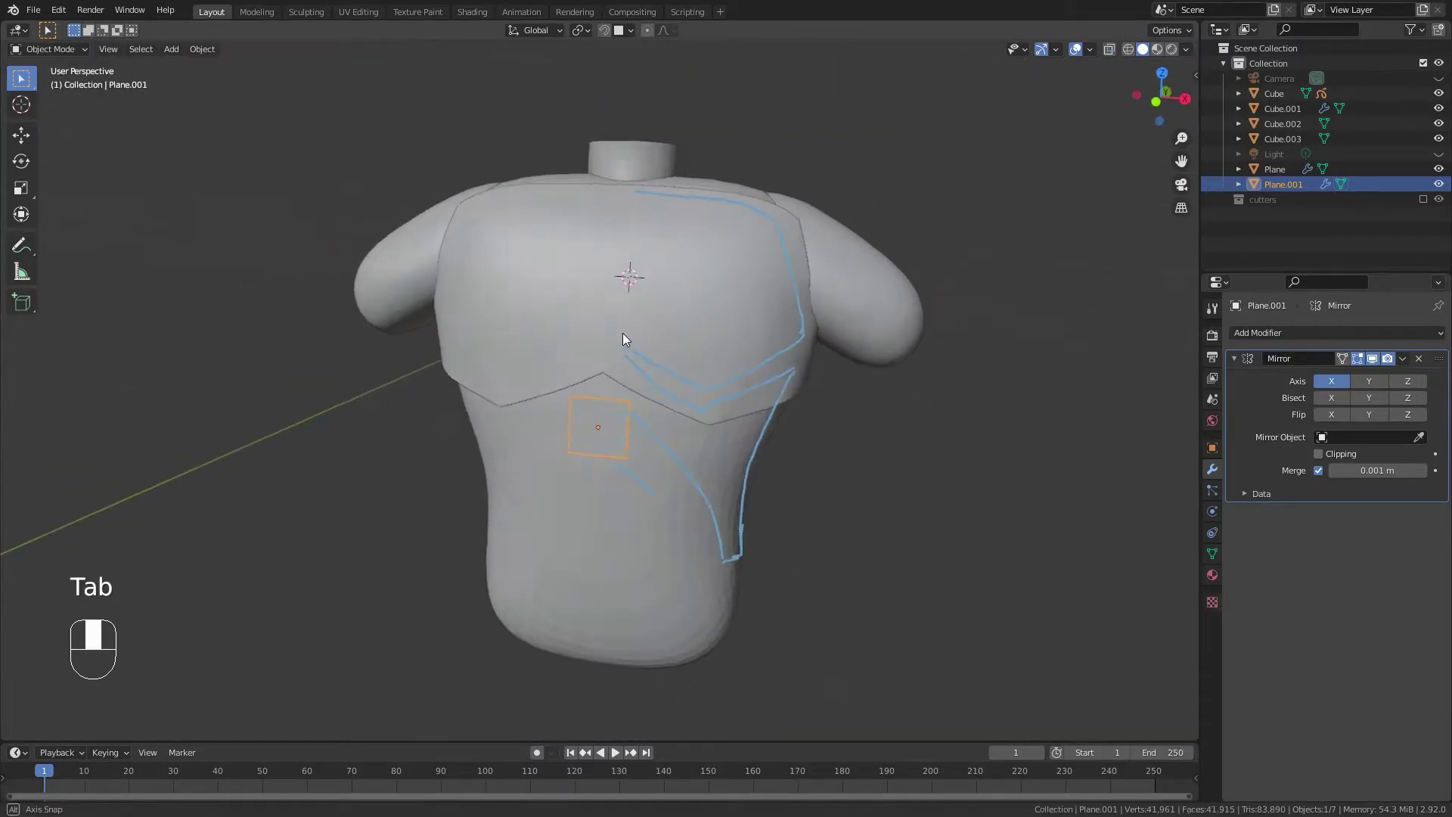
key("shift+a")
mouse_move(805, 373)
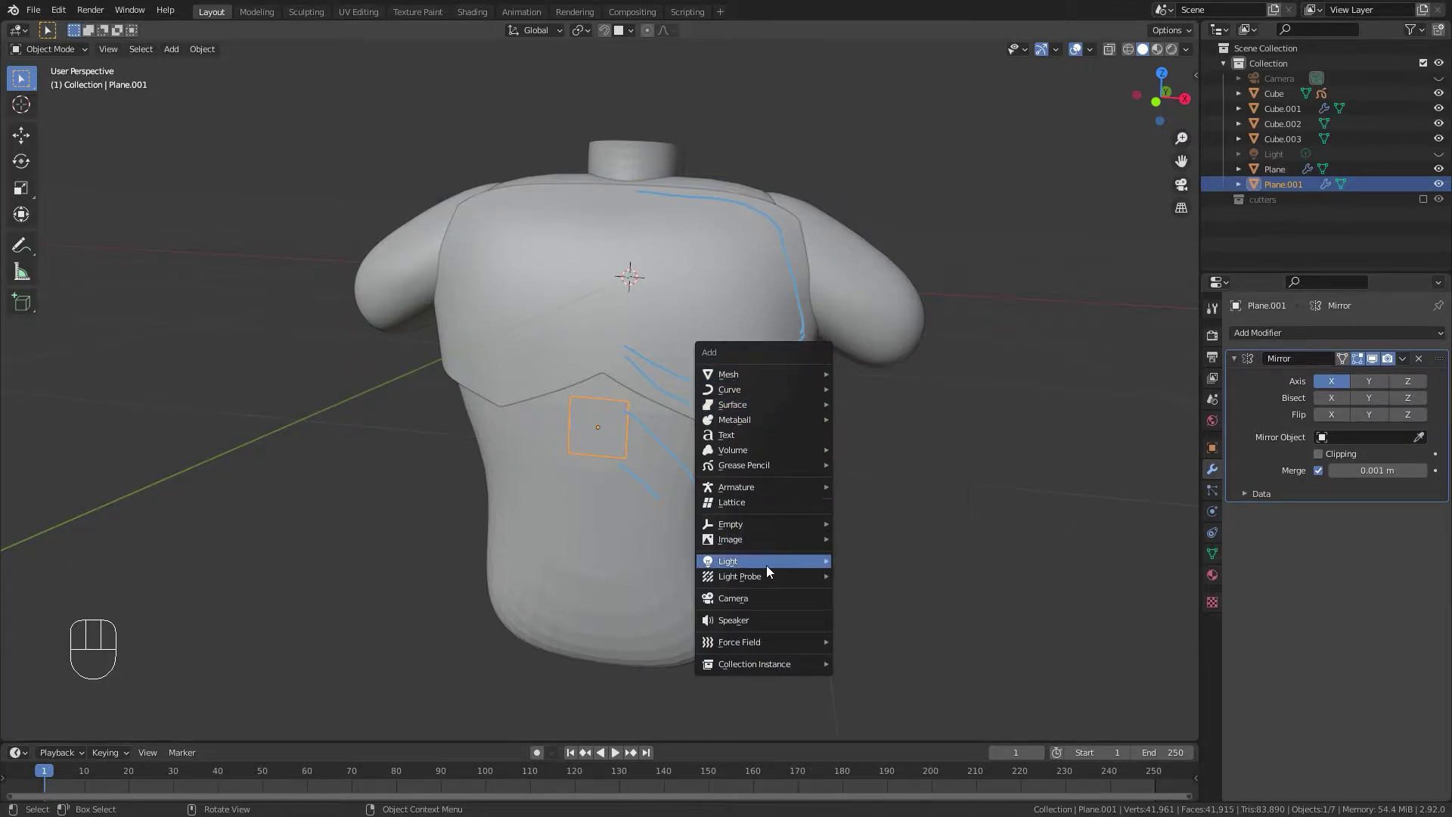
mouse_move(747, 521)
left_click(872, 529)
middle_click_drag(874, 527, 673, 340)
key("s")
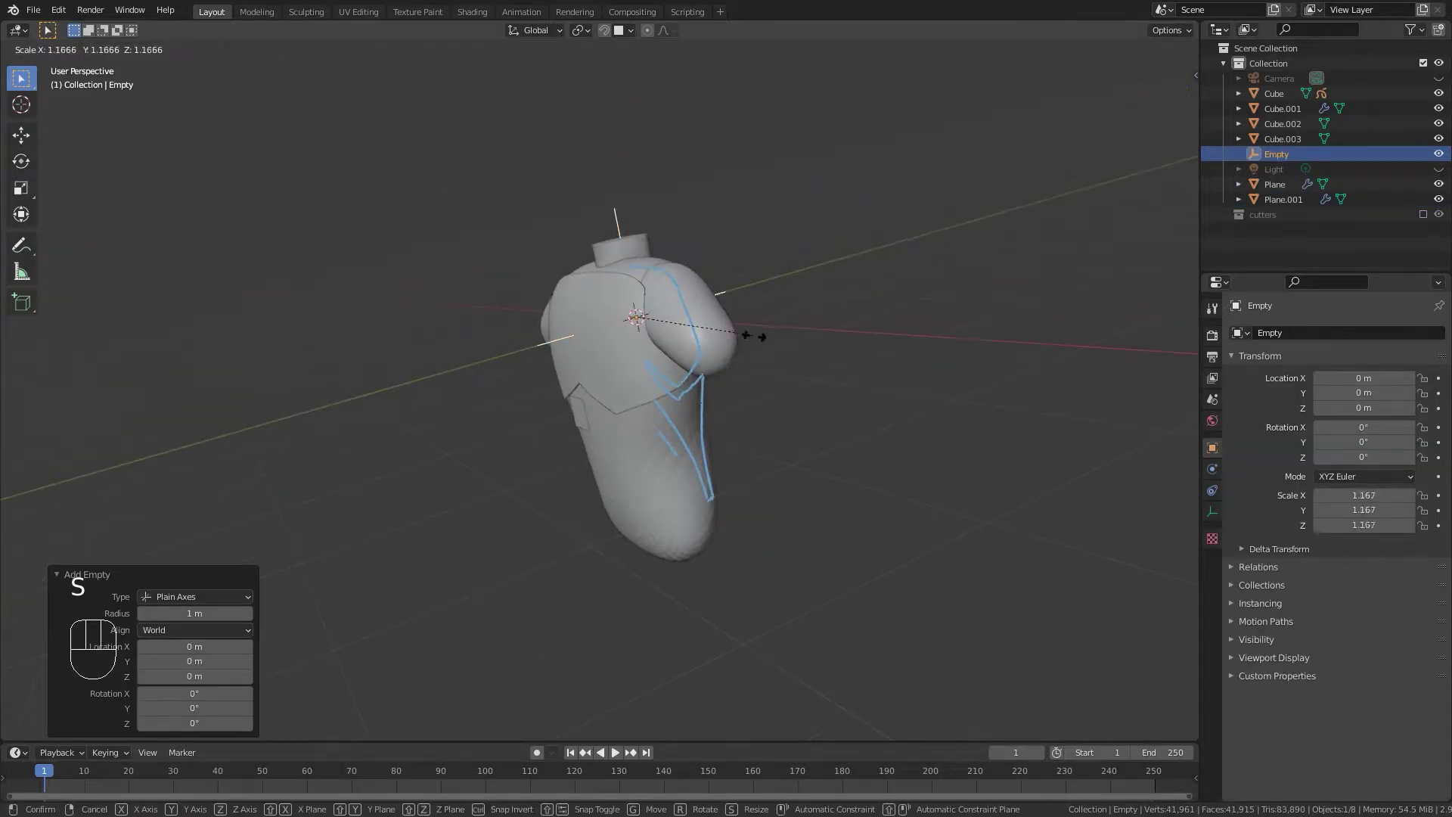
left_click(910, 365)
Set the Empty as the Mirror Object of the small plane's Mirror modifier.
middle_click_drag(910, 366, 586, 399)
left_click(591, 419)
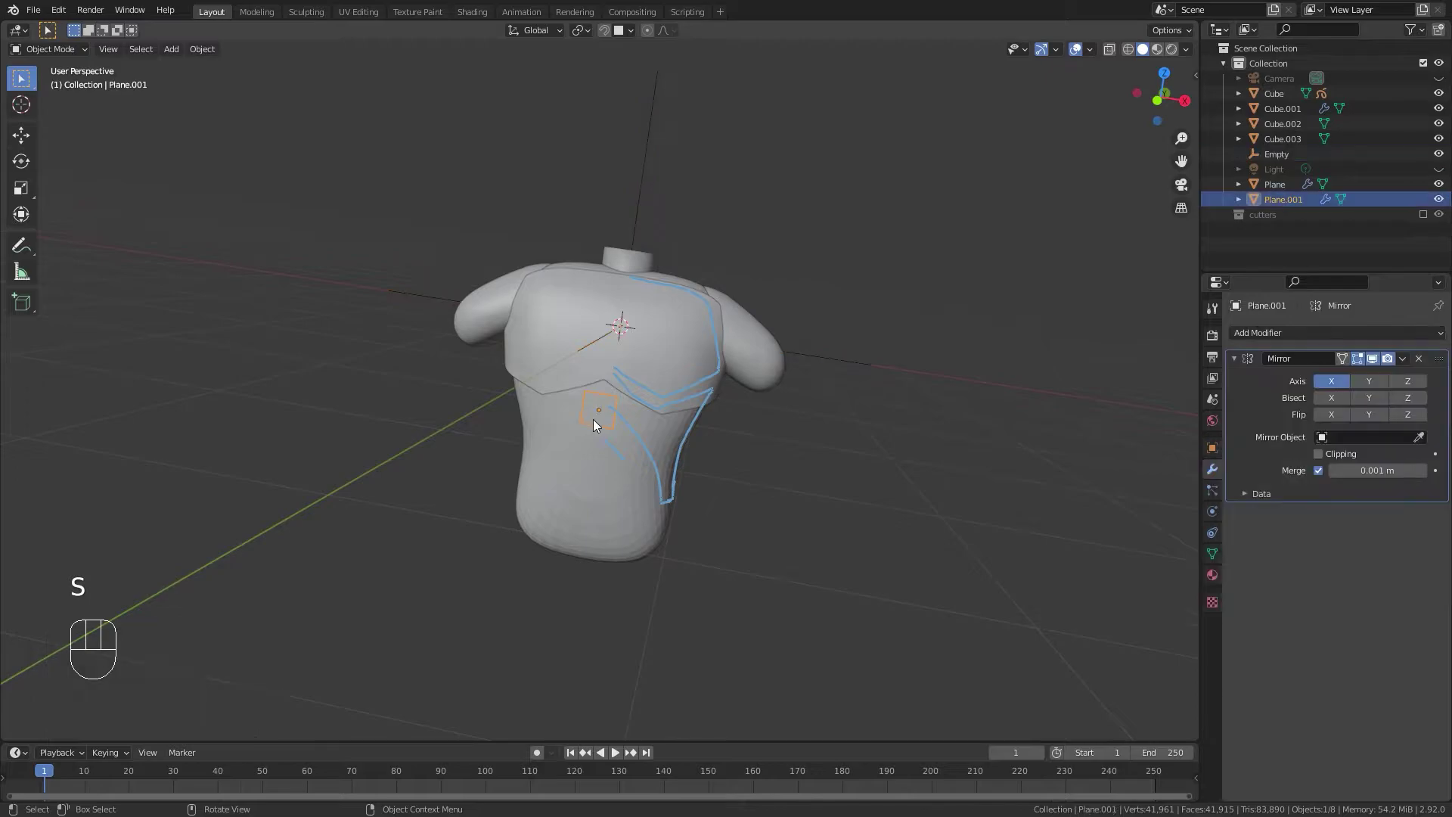
scroll(899, 461, "up", 2)
middle_click_drag(865, 466, 863, 496, "shift")
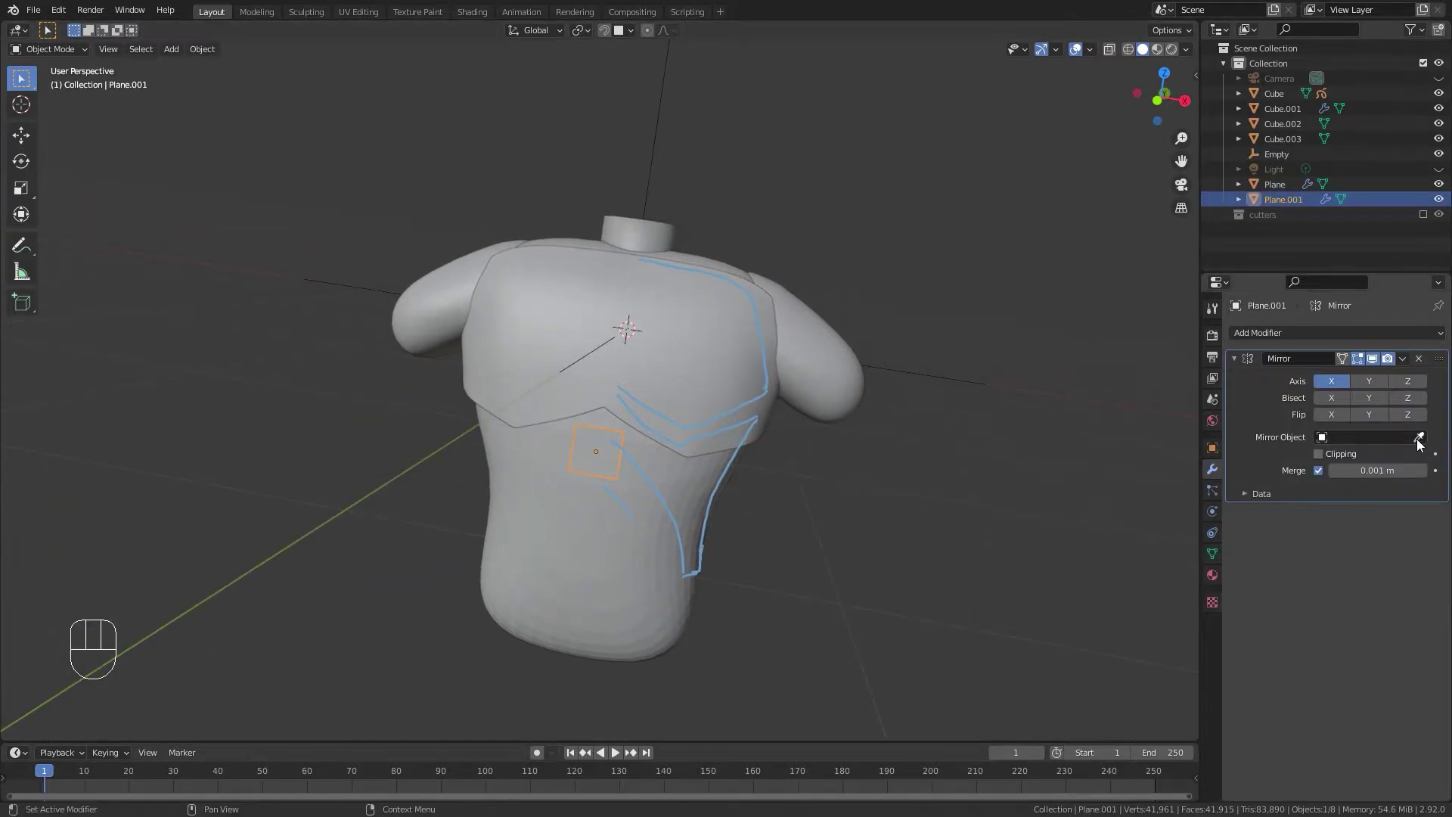
left_click(1420, 438)
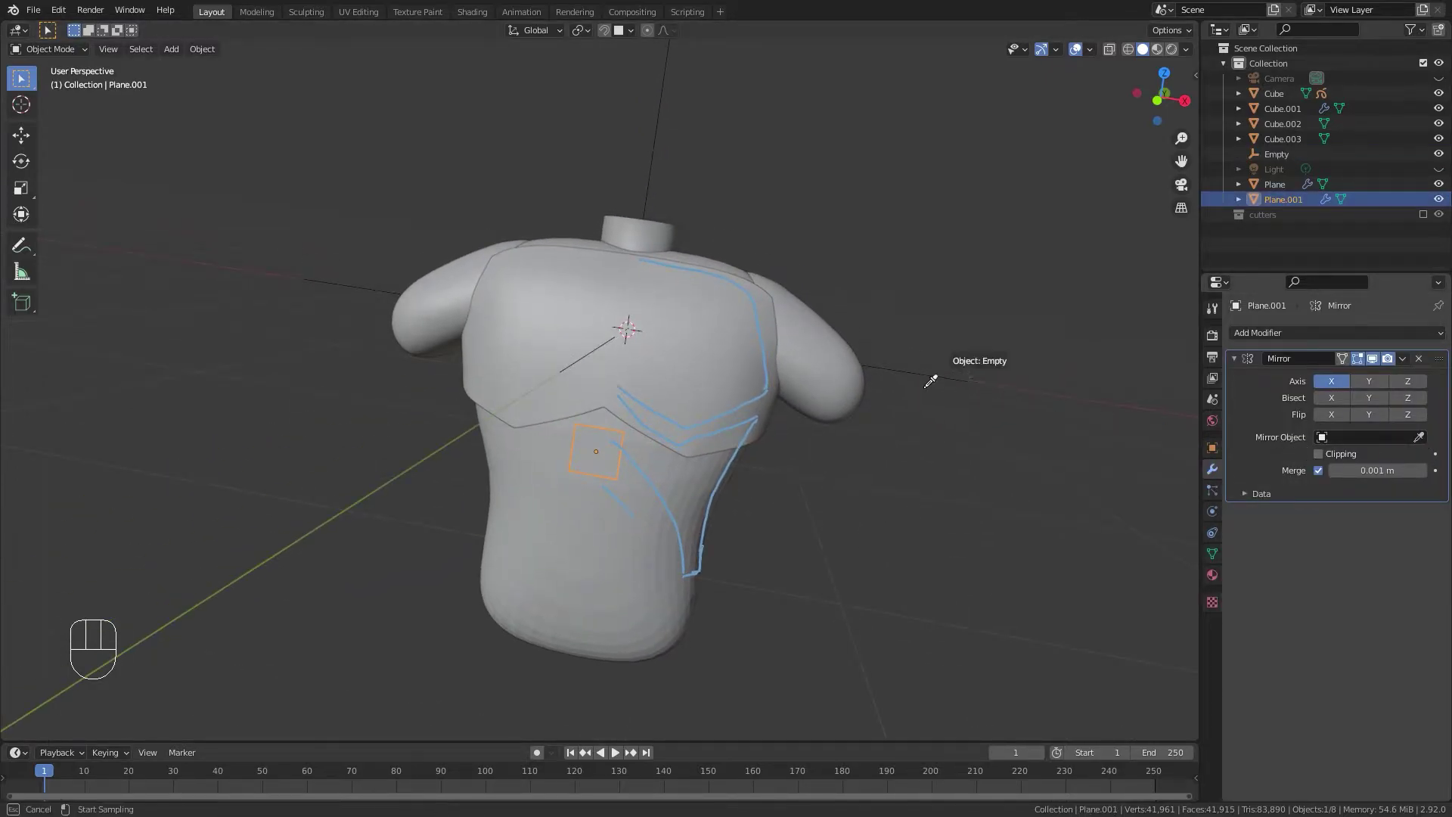
left_click(909, 378)
middle_click_drag(915, 380, 945, 364)
left_click(1419, 438)
left_click(1028, 375)
middle_click_drag(900, 393, 606, 439)
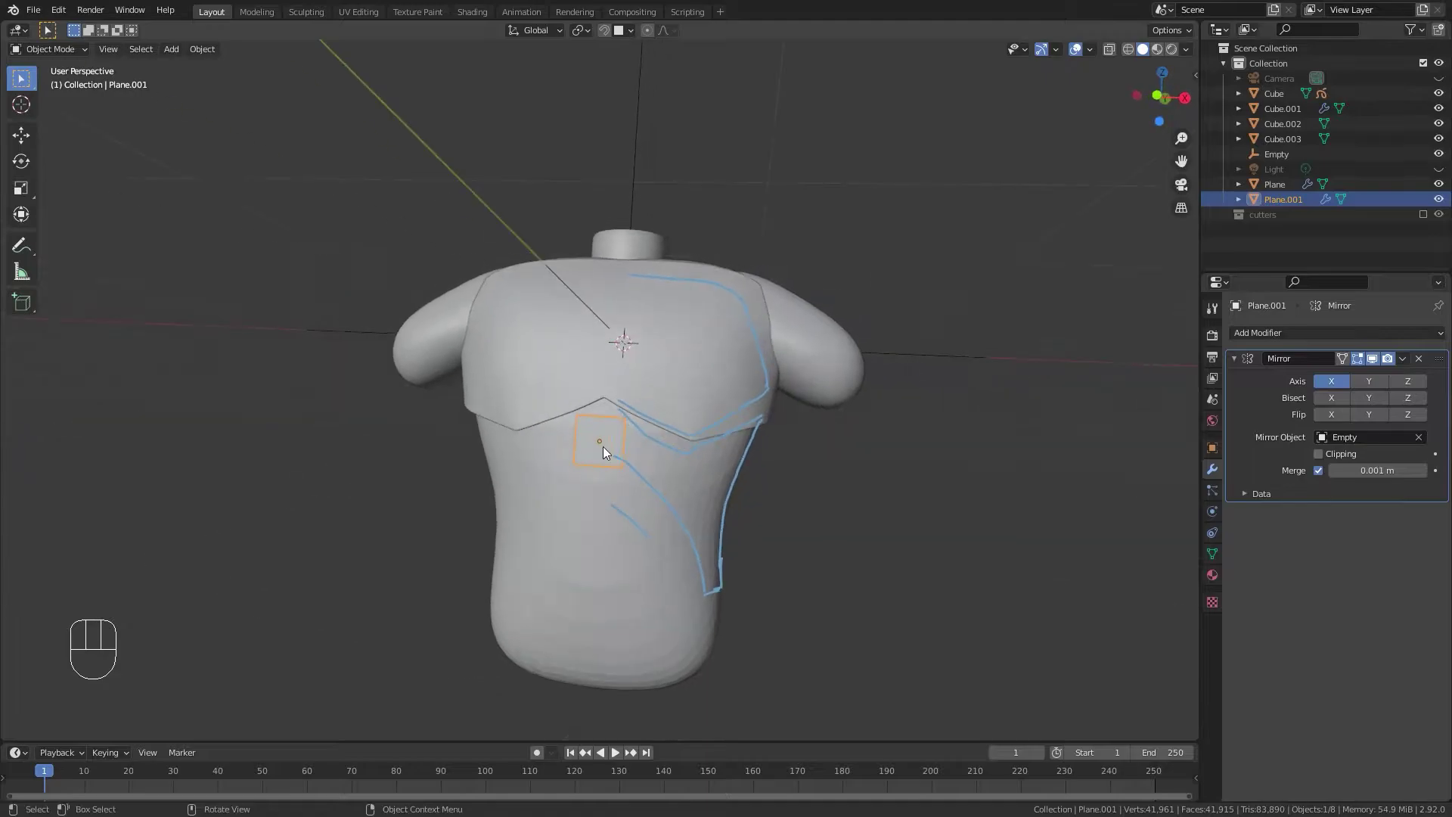
Hide the empty from the viewport.
scroll(606, 438, "up", 4)
scroll(611, 510, "down", 1)
mouse_move(610, 509)
middle_mouse_down()
mouse_move(544, 487)
mouse_move(570, 476)
mouse_move(583, 504)
middle_mouse_up()
scroll(602, 501, "down", 2)
scroll(625, 460, "up", 3)
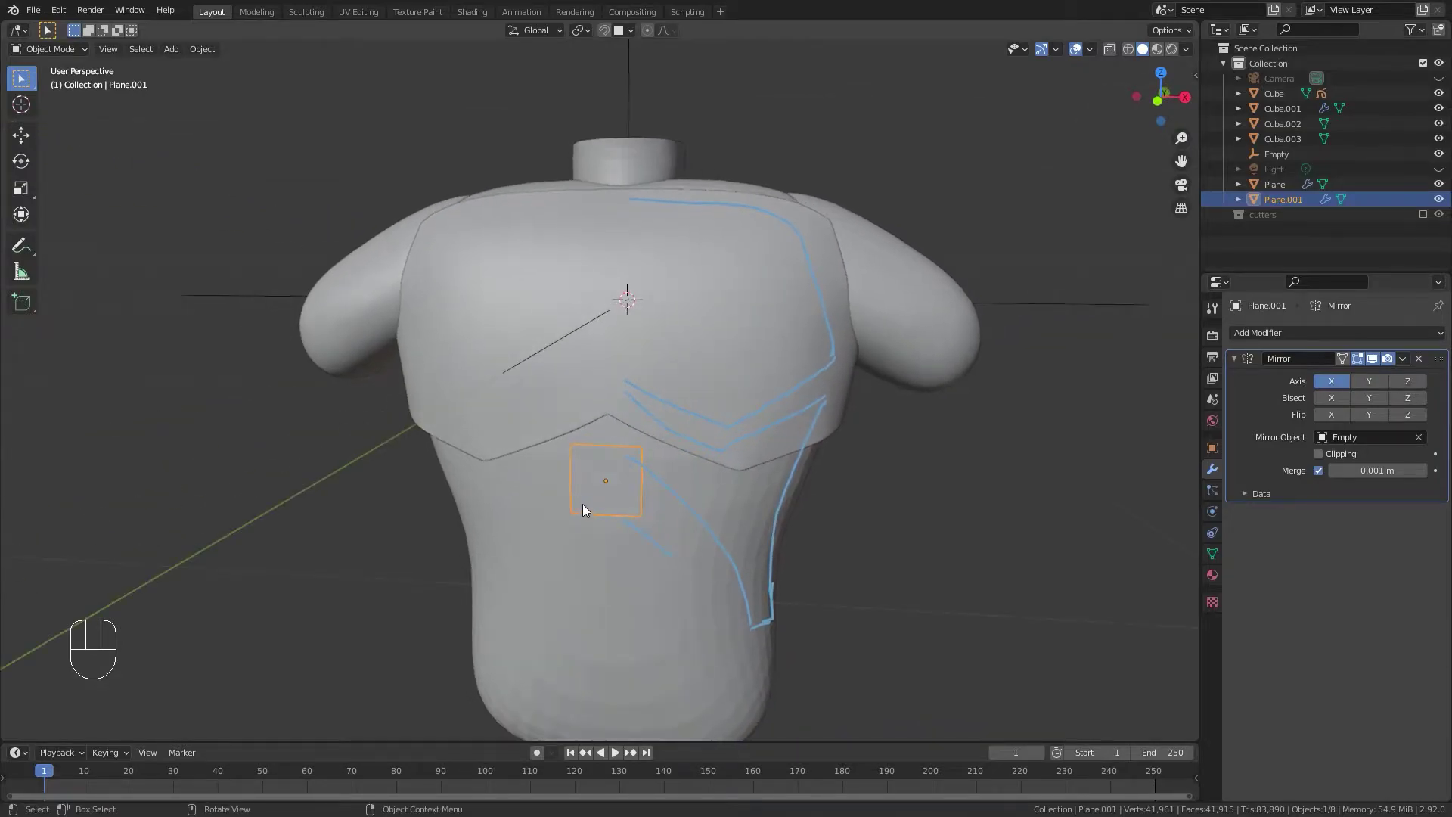
key("KP_1")
middle_click_drag(650, 550, 568, 443, "shift")
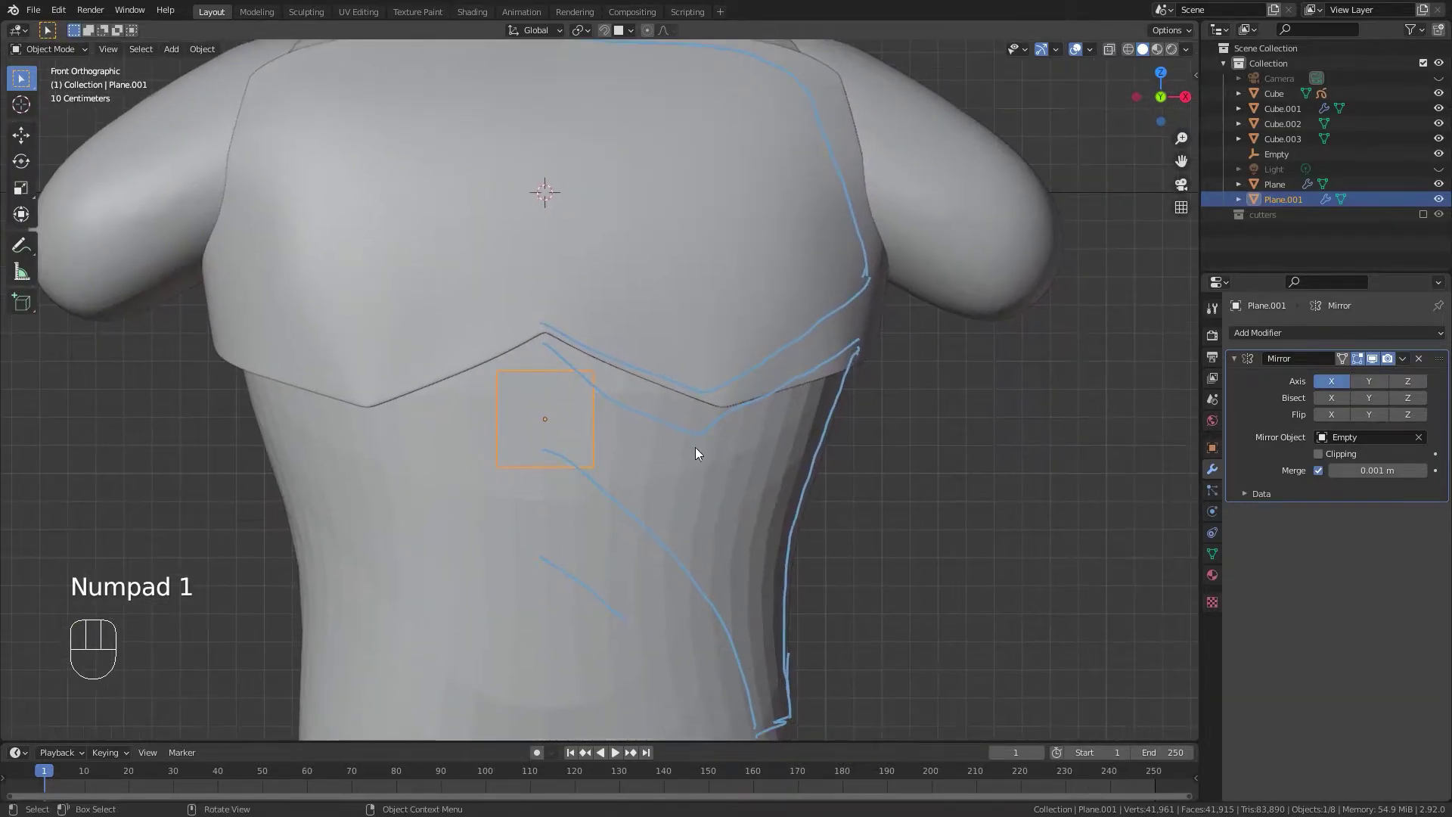
scroll(775, 401, "down", 3)
middle_click_drag(643, 399, 579, 450)
scroll(633, 417, "up", 1)
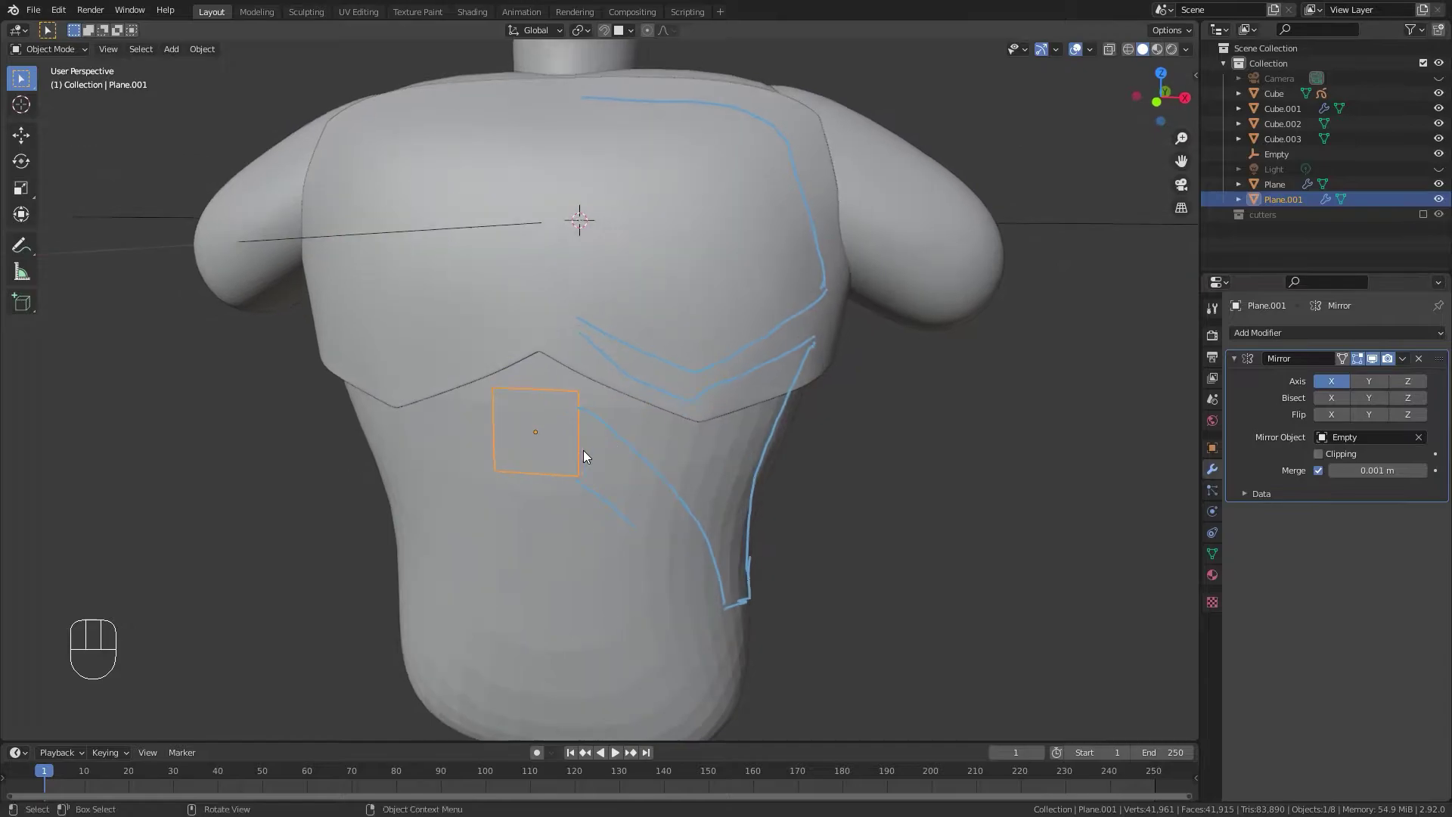
left_click(1083, 221)
key("h")
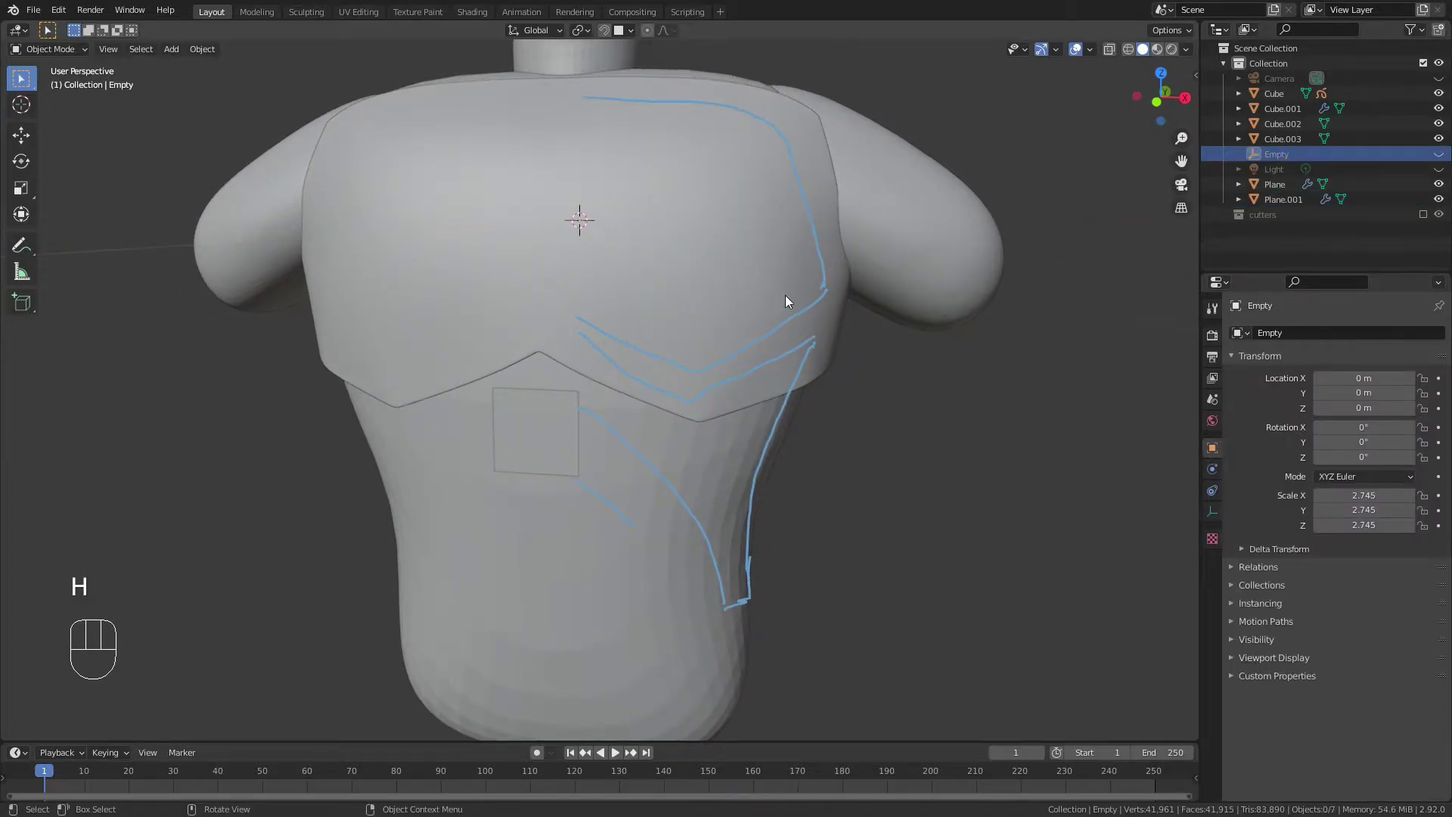
Edit the small plane from the front, select its upper centre vertex and turn on snapping.
key("KP_1")
left_click(588, 425)
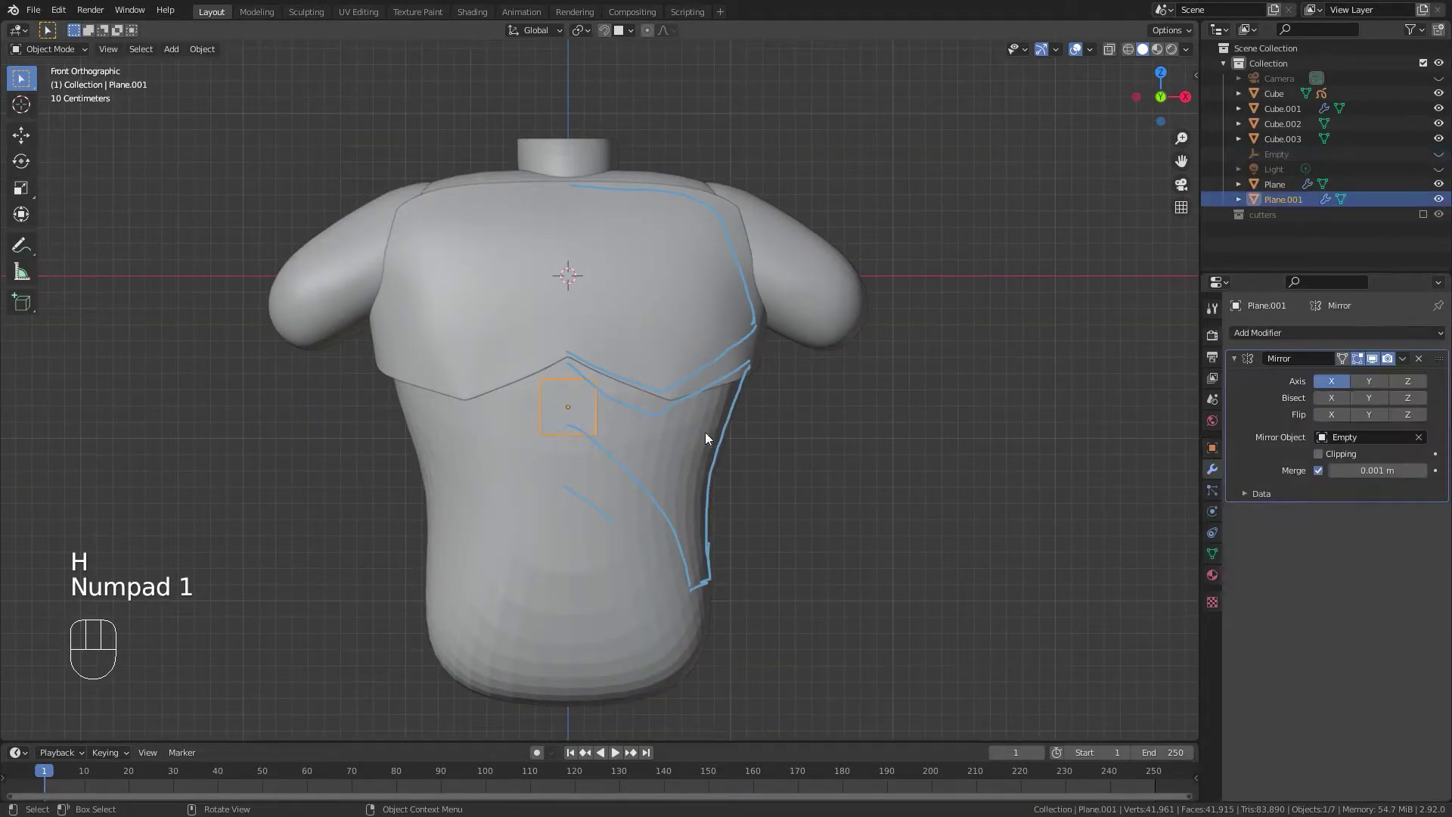
key("Tab")
scroll(609, 397, "up", 3)
left_click_drag(512, 358, 555, 399)
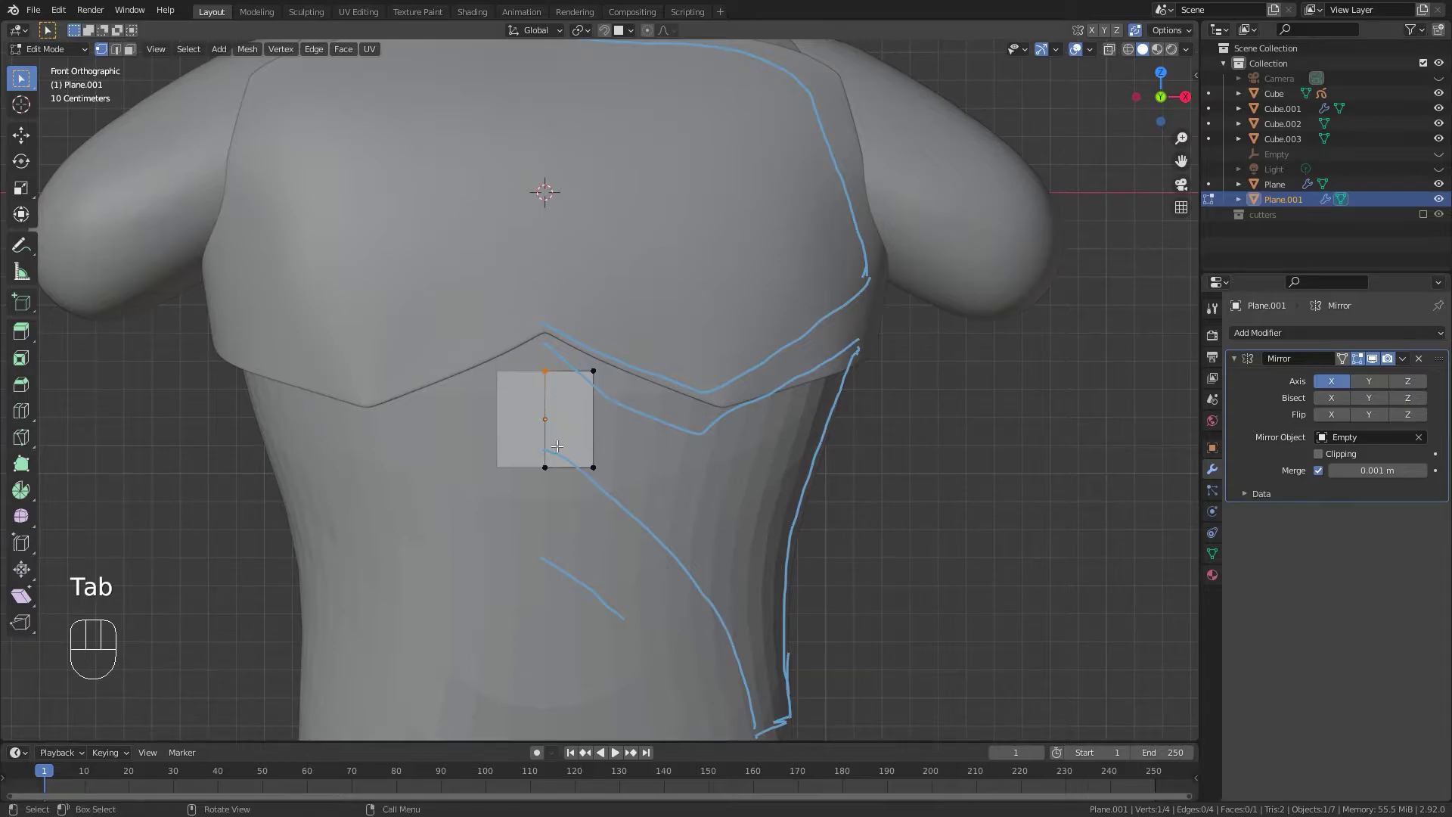
left_click(604, 31)
left_click_drag(532, 359, 658, 513)
key("g")
right_click(573, 401)
key("g")
right_click(549, 344)
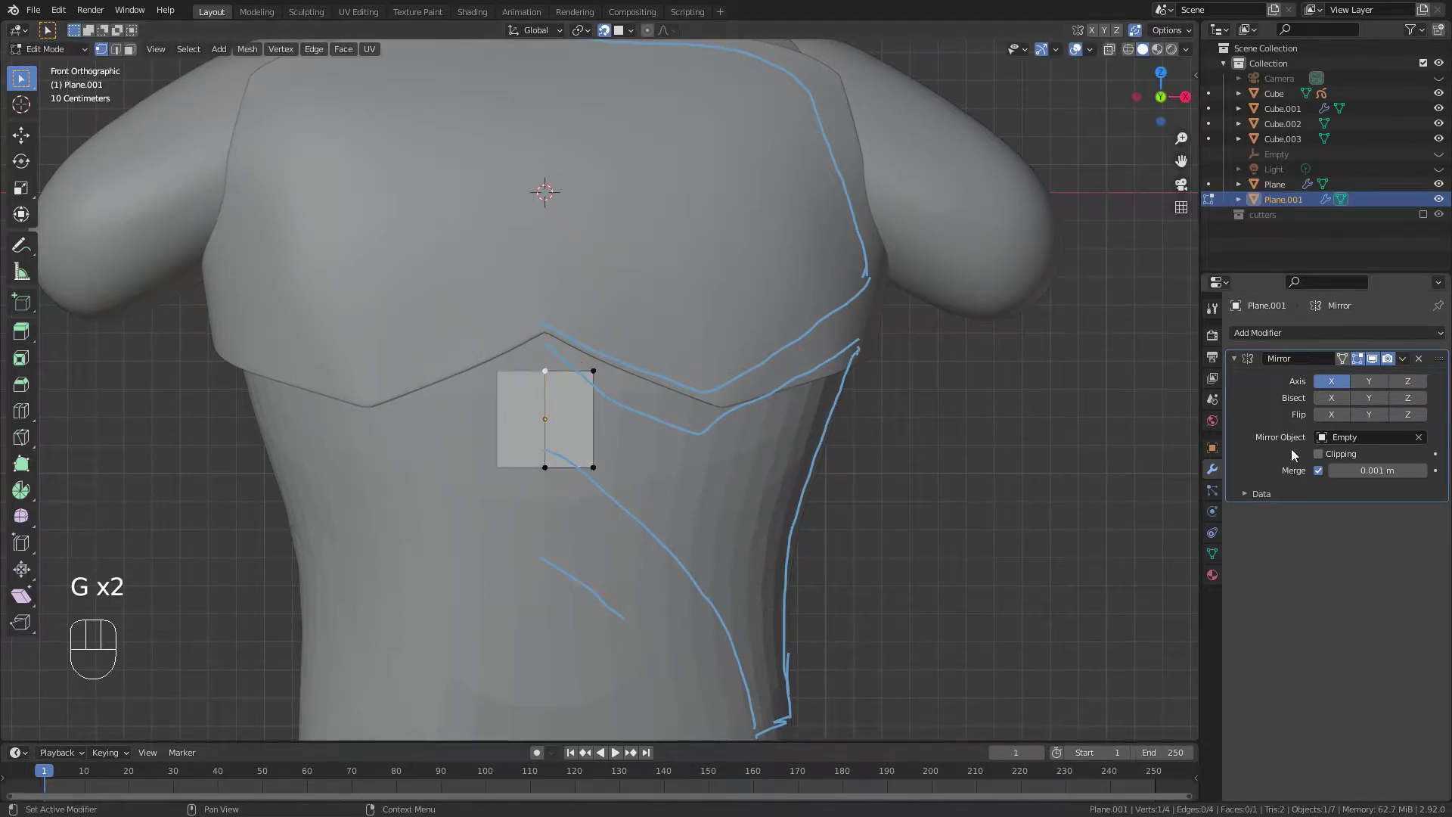
Enable Clipping in the Mirror modifier and snap the plane's two upper vertices along the chest plate's lower edge.
key("g")
left_click(550, 344)
left_click(593, 371)
key("g")
left_click(608, 369)
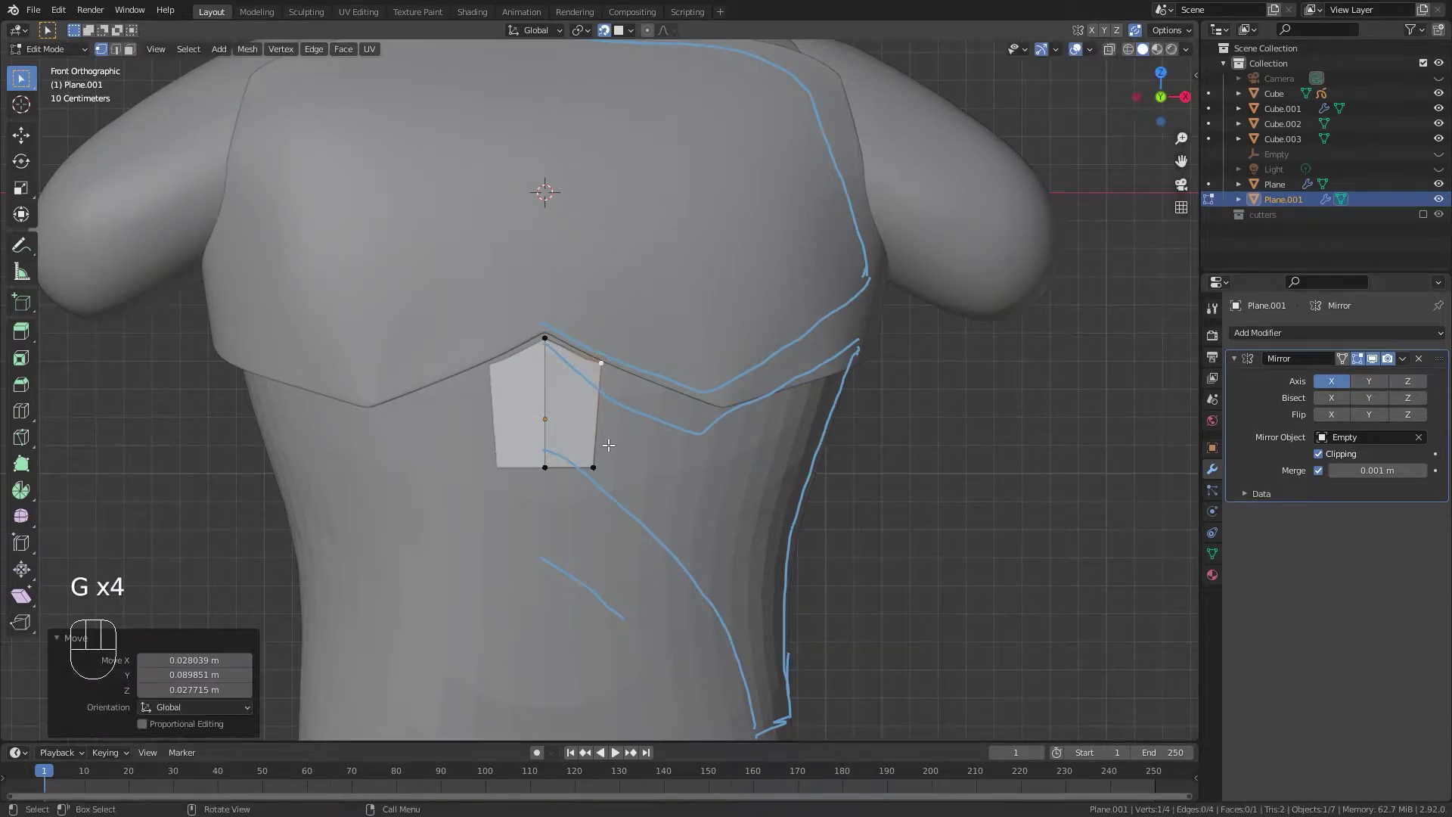
Shift the lower outer vertex outward and raise the bottom edge about 0.2 m to form a short strip under the chest plate.
left_click(596, 464)
key("g")
left_click(604, 469)
left_click_drag(527, 446, 658, 499)
key("g")
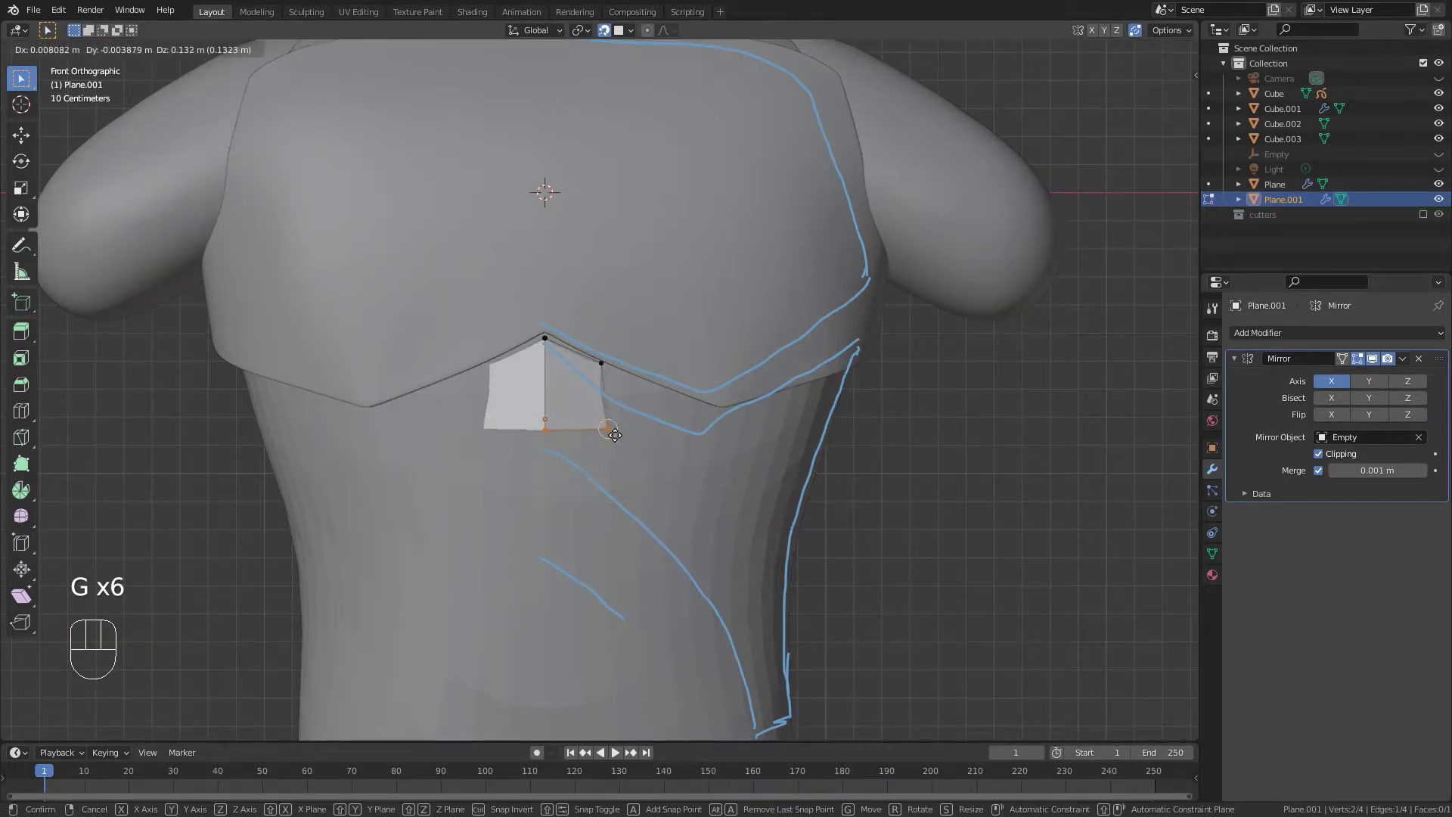
left_click(613, 436)
key("g")
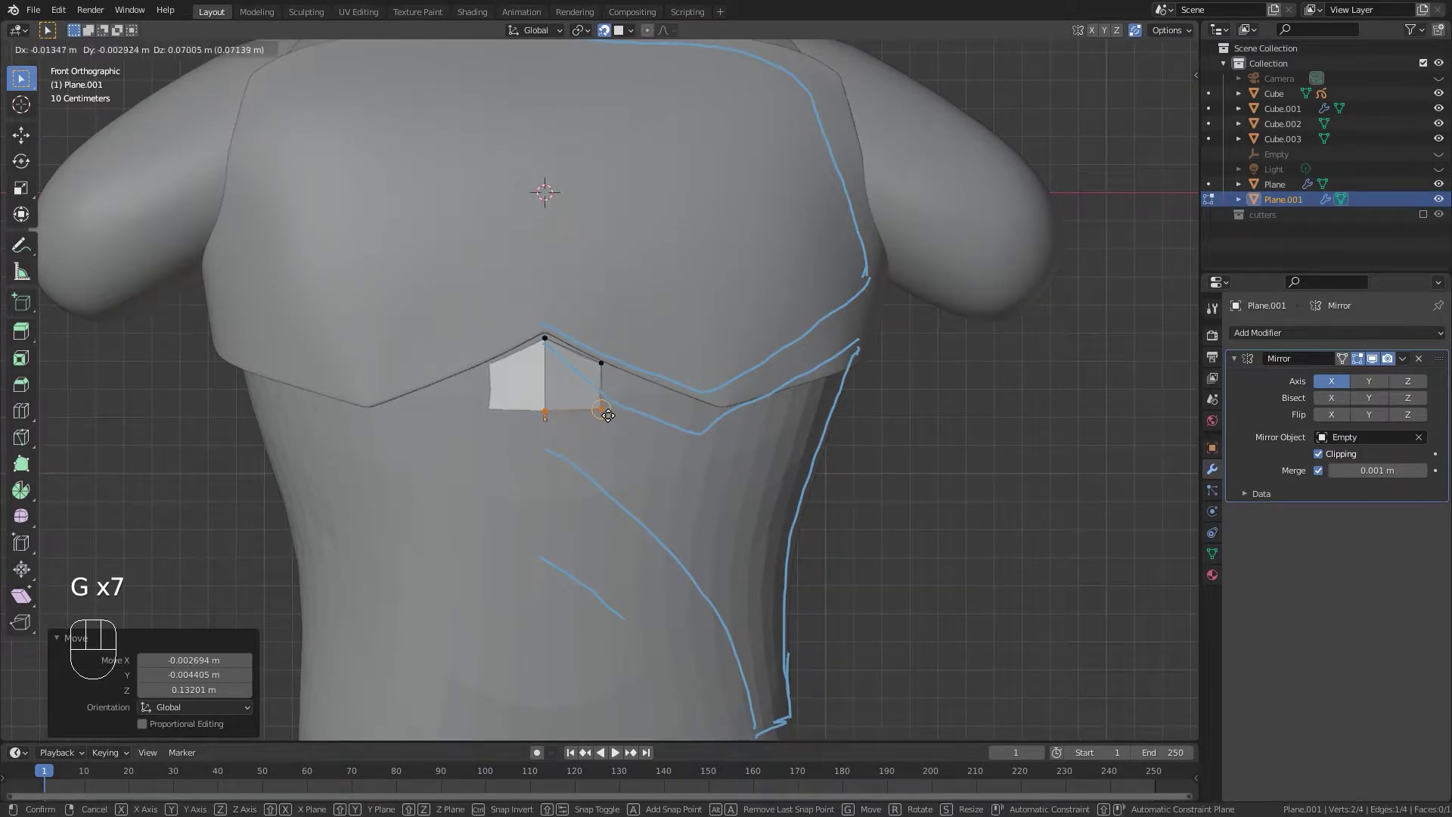
left_click(608, 415)
scroll(625, 421, "down", 4)
middle_click_drag(626, 421, 651, 406)
key("KP_1")
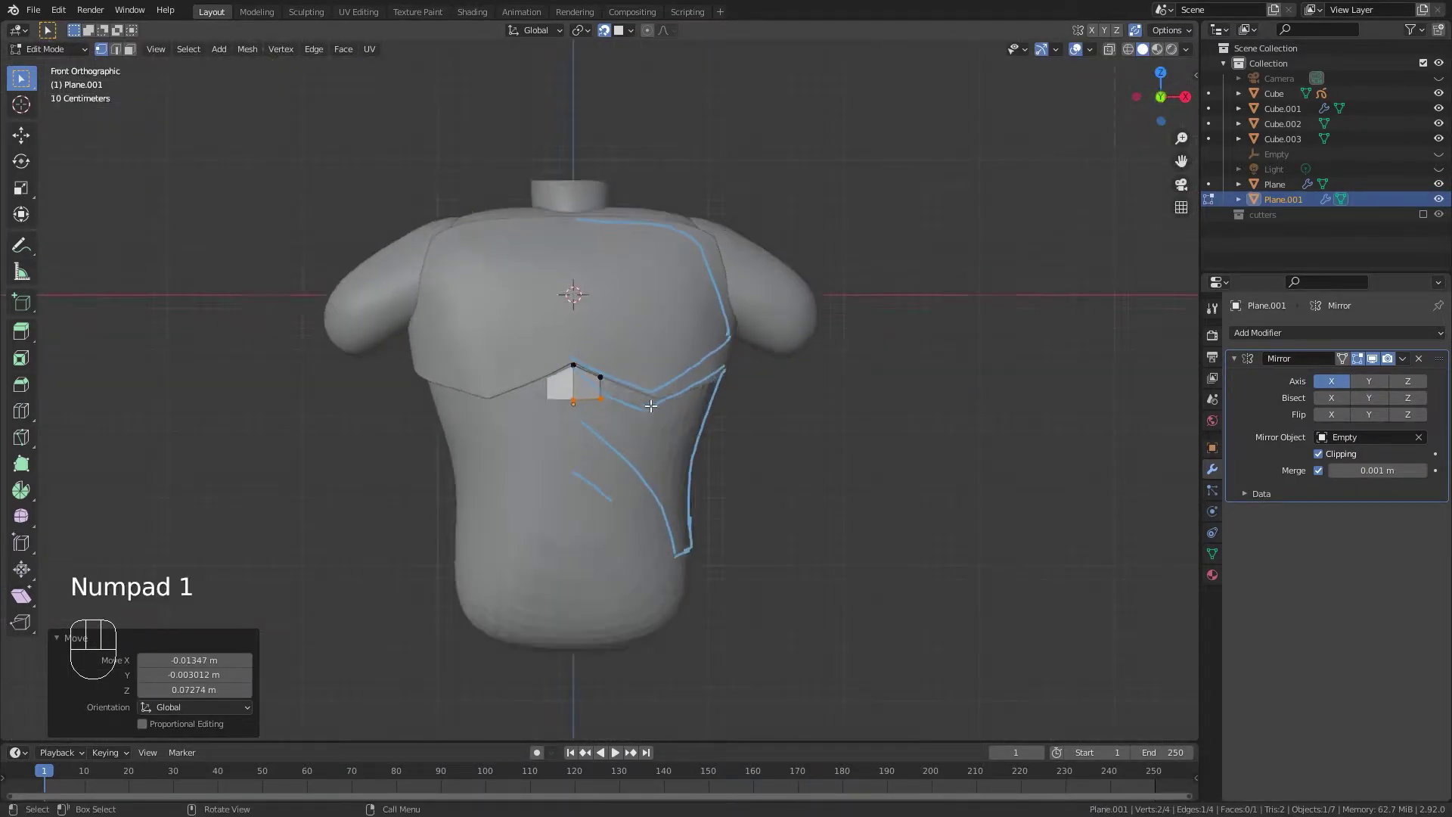
Reposition the strip's lower centre and lower outer vertices on the body below the chest plate.
scroll(651, 406, "up", 5)
left_click(545, 408)
key("g")
left_click(550, 411)
left_click(601, 408)
key("g")
left_click(612, 414)
key("g")
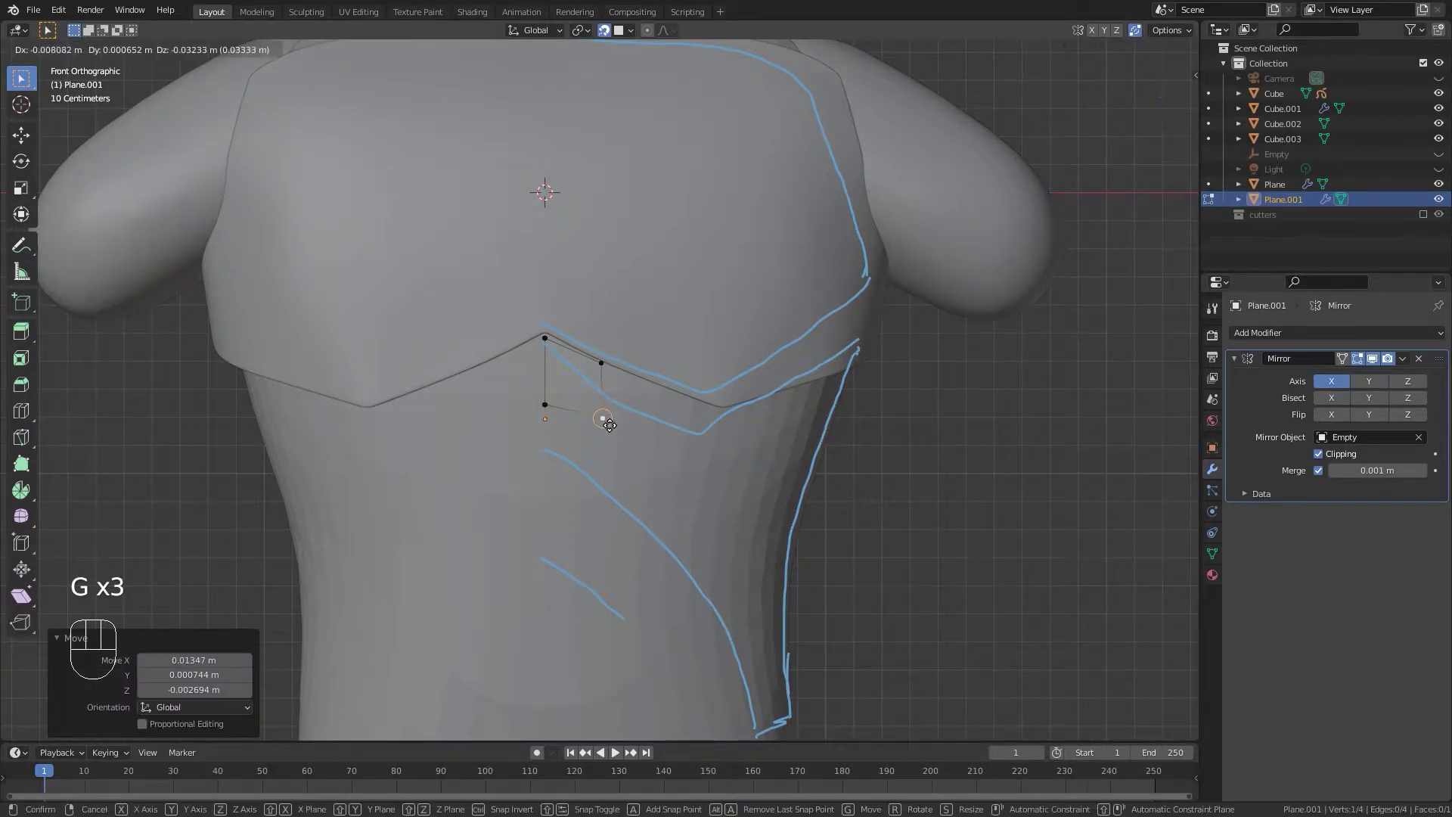
left_click(610, 429)
left_click(601, 364)
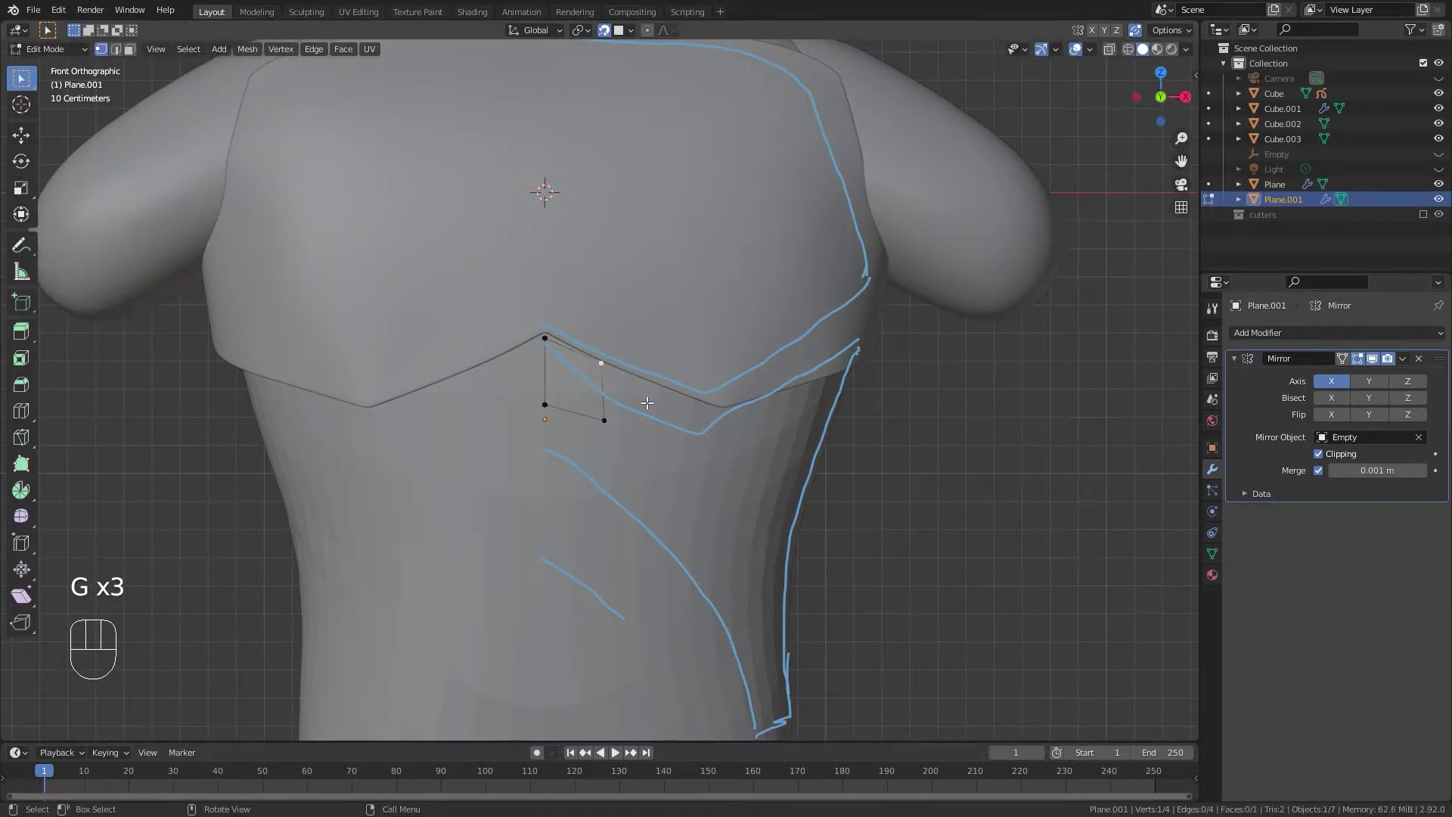
Extrude the strip's lower centre and lower outer vertices down to the sketched abdominal curve.
left_click(544, 407)
key("e")
left_click(546, 459)
key("e")
left_click(603, 481)
key("ctrl+z")
left_click(621, 441)
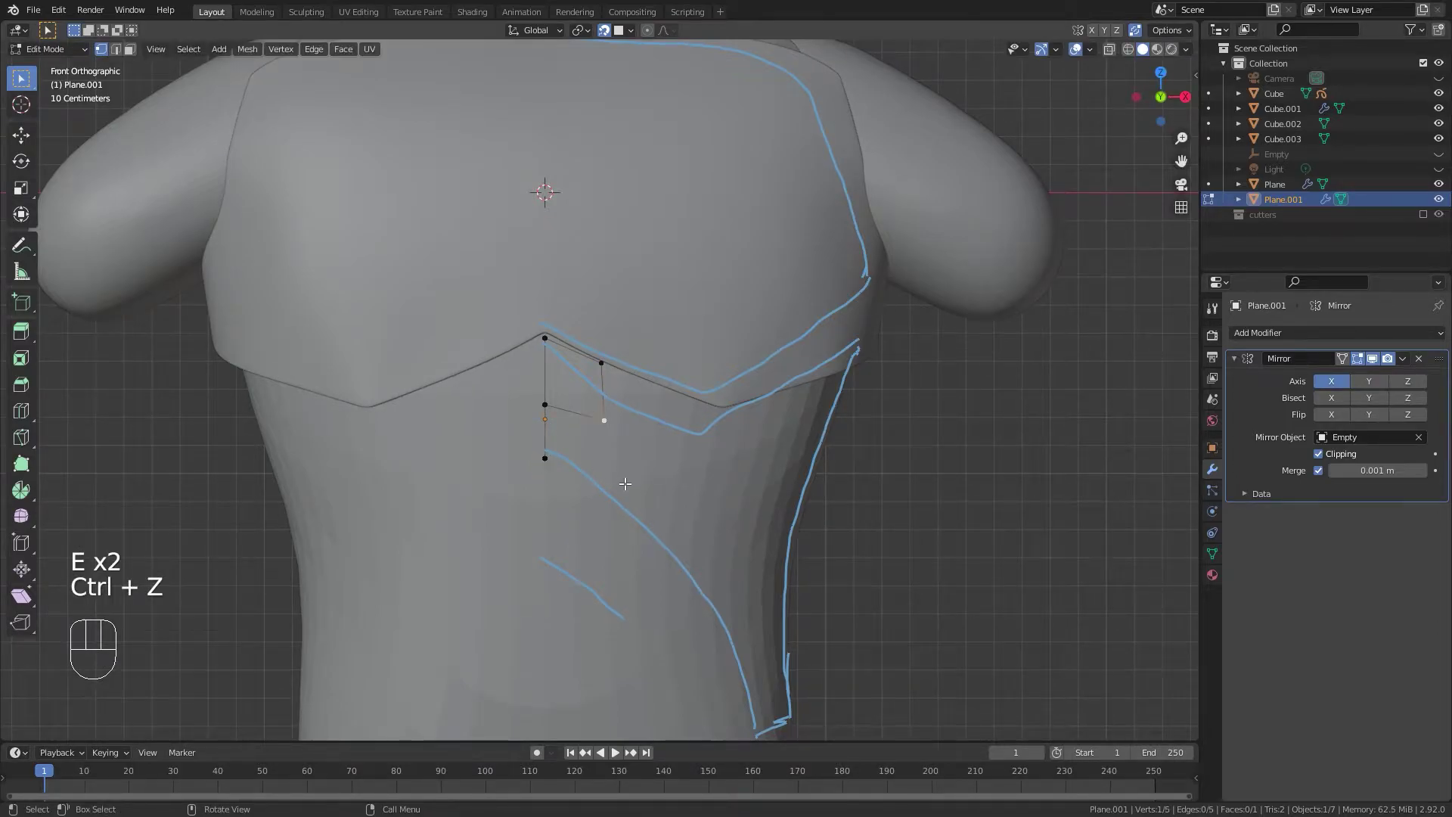
key("e")
left_click(603, 490)
Try to fill a face by selecting the four vertices of the upper strip.
left_click(544, 405)
left_click_drag(532, 327, 653, 439)
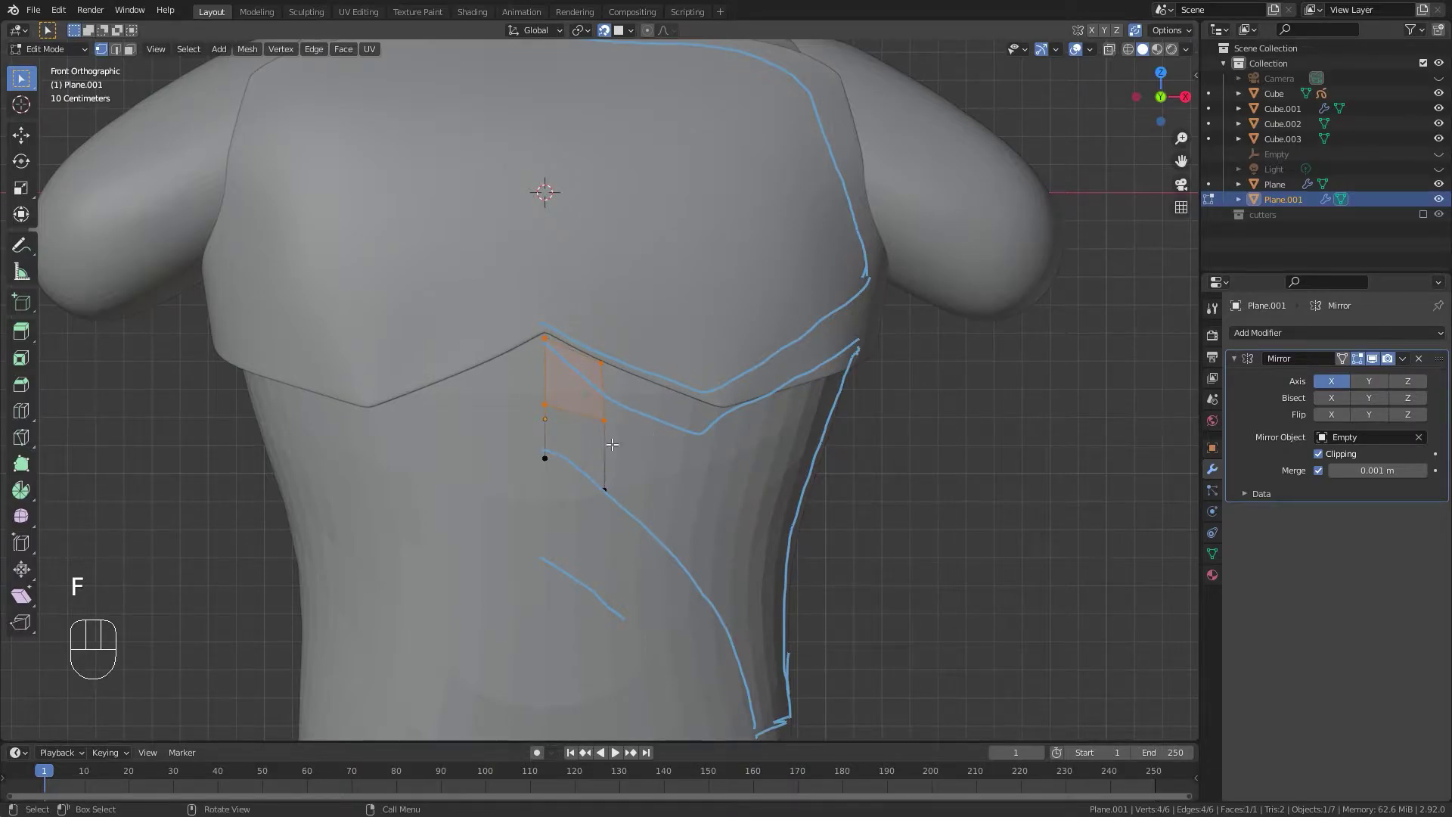
key("ctrl+z")
Examine the strip's geometry from several angles in object and edit mode.
left_click(910, 479)
middle_click_drag(910, 479, 806, 492)
key("Tab")
left_click(807, 499)
middle_click_drag(488, 446, 509, 405)
key("Tab")
left_click(437, 404)
left_click(603, 365, "shift")
middle_click_drag(721, 400, 381, 372)
key("ctrl+z")
Select the whole mesh from the front and merge its vertices by distance, using 0.0001 m.
key("KP_1")
key("a")
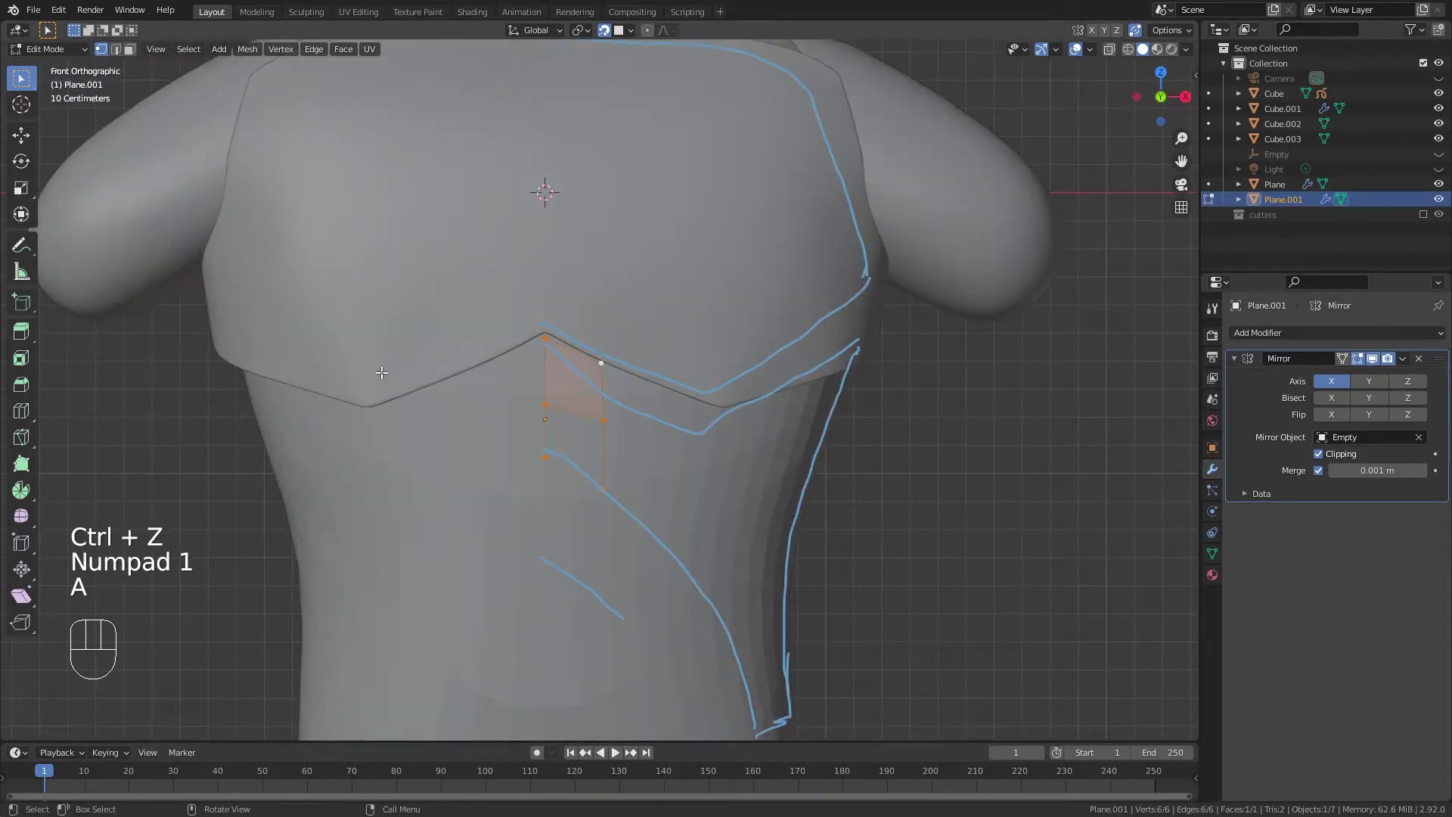
key("m")
left_click(378, 368)
Extrude the strip's upper outer vertex outward in two segments of about 0.2 m along the chest plate's lower edge.
scroll(632, 492, "up", 4)
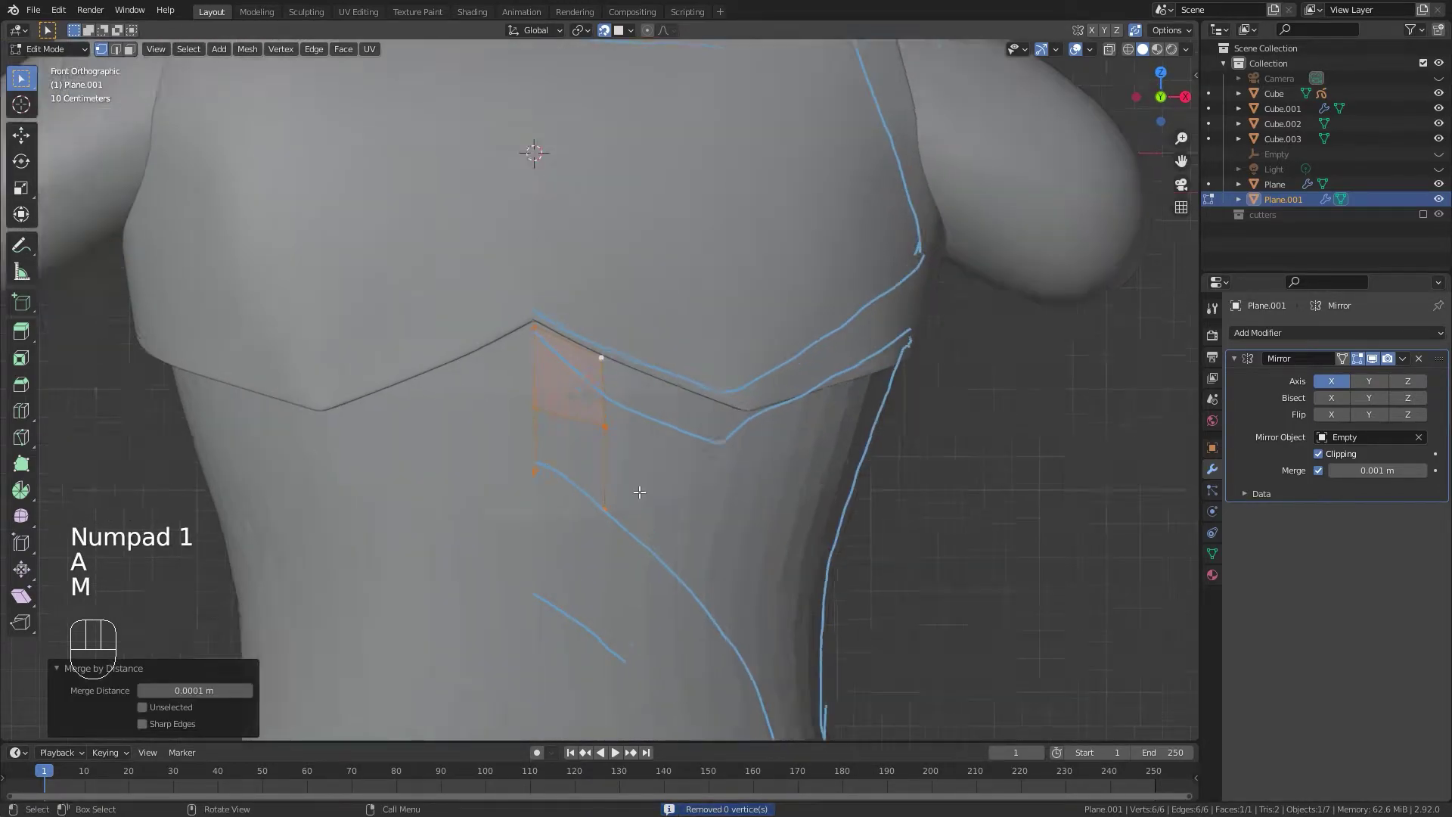
key("e")
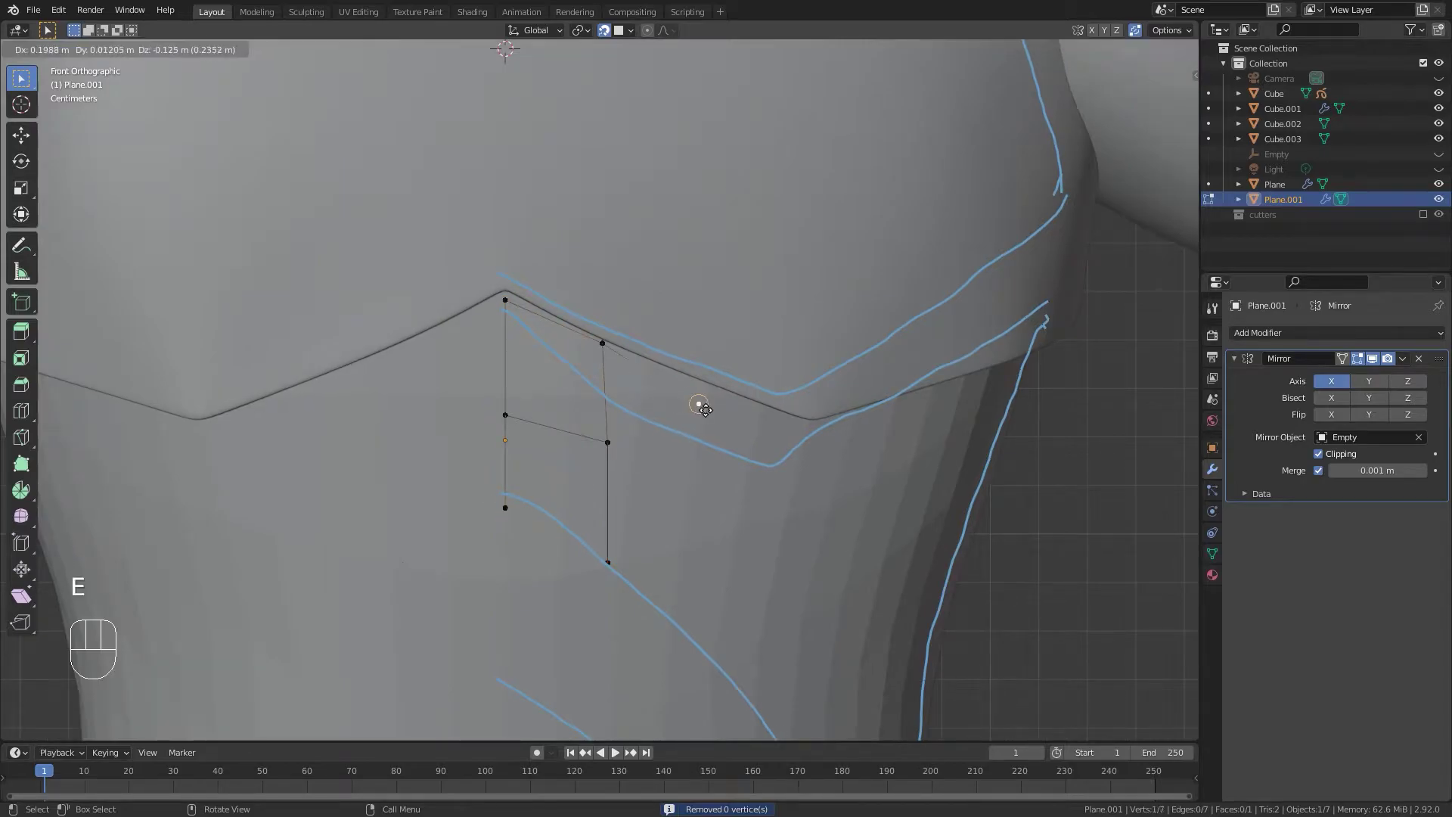
left_click(705, 390)
key("e")
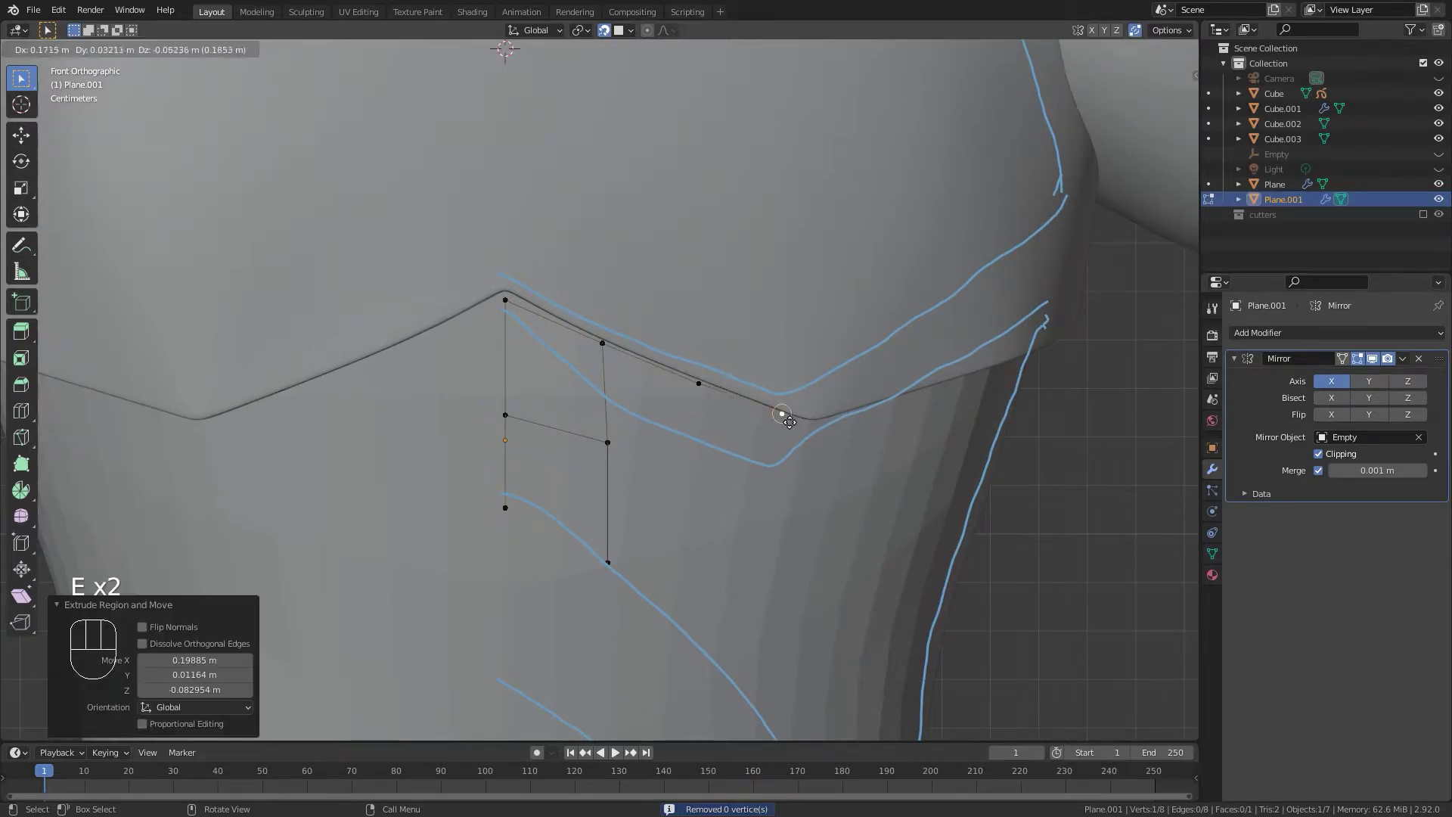
left_click(795, 424)
Fill two faces beneath the new edge segments, placing their lower vertices to continue the strip outward.
left_click(602, 364)
key("f")
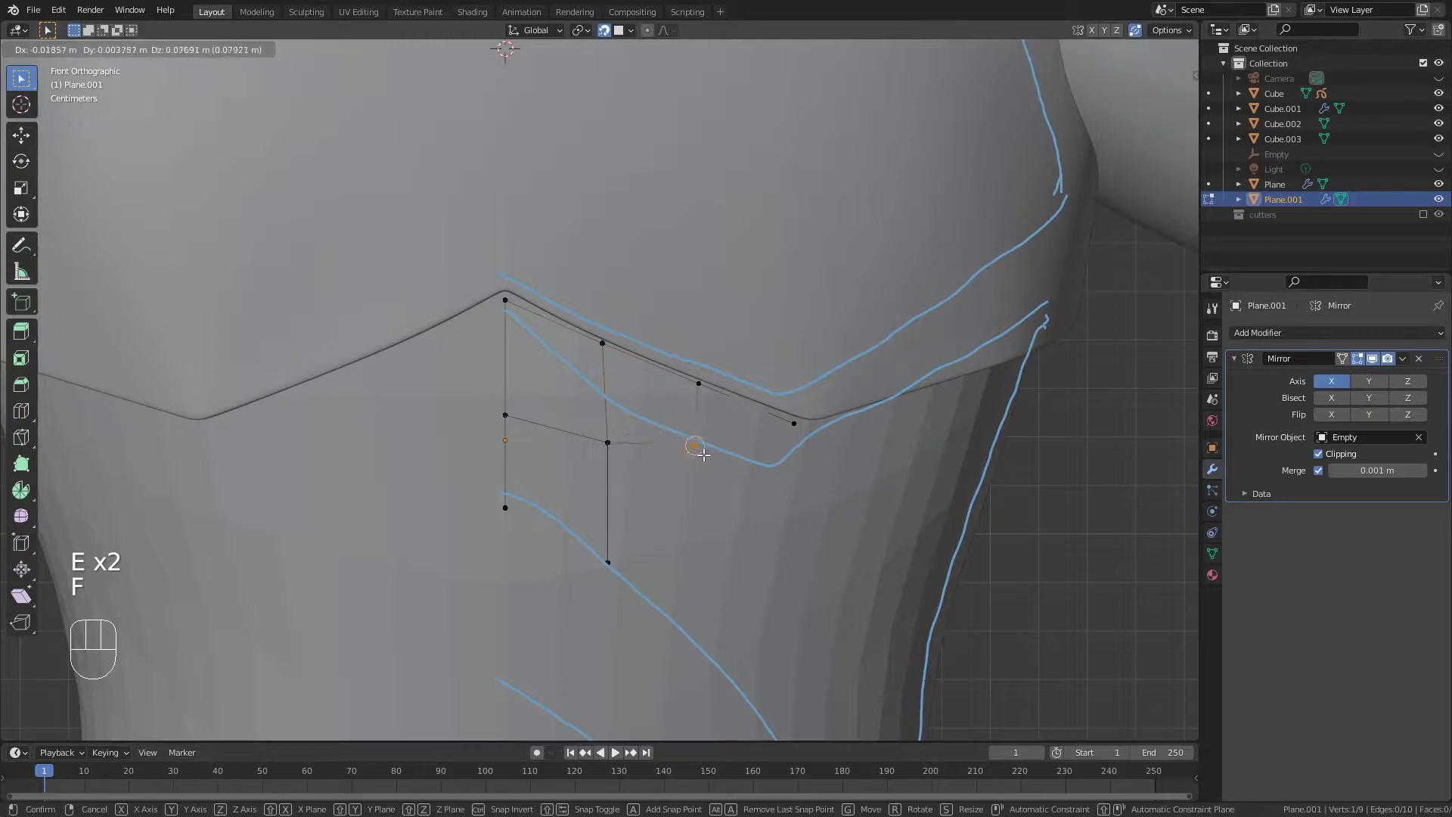
left_click(695, 462)
key("f")
left_click(779, 492)
Turn on X-ray so the mesh shows through the body.
middle_click_drag(779, 491, 502, 468)
key("Tab")
key("alt+z")
key("Tab")
Try to fill a face below the strip from its lower edge, undo it and return to the front view.
left_click(502, 468)
left_click(561, 433)
key("f")
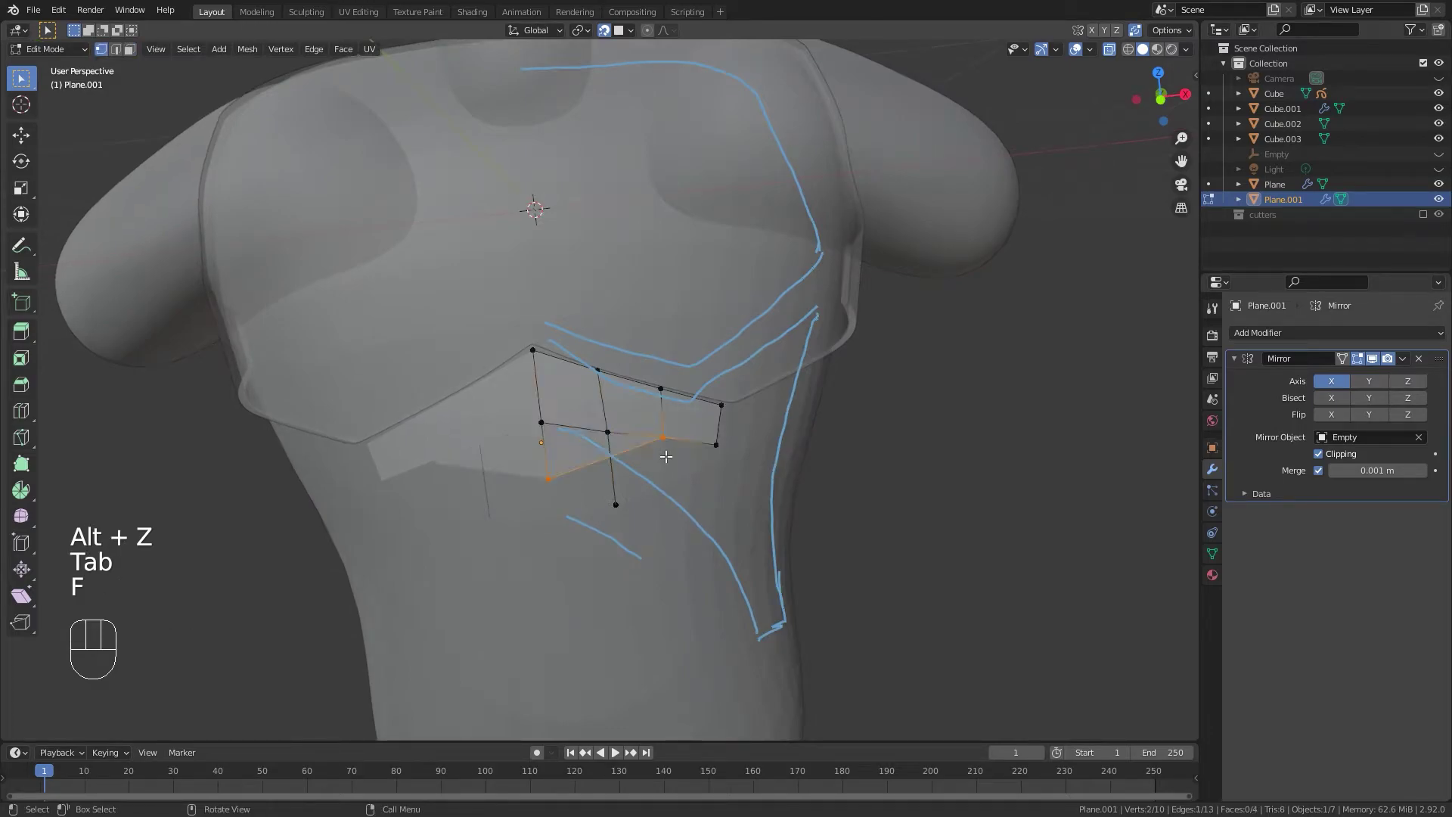
key("KP_1")
key("ctrl+z")
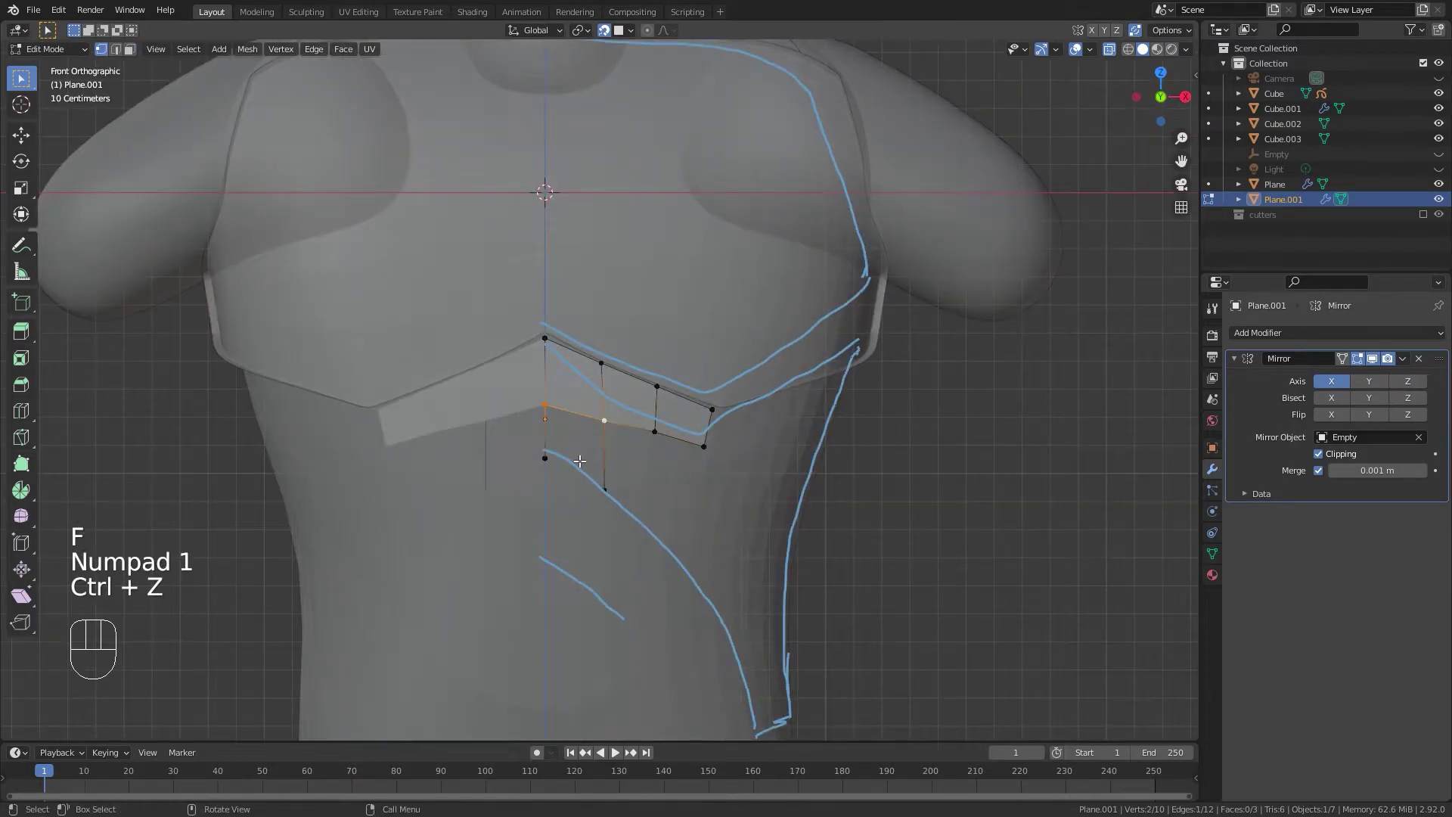
Fill a second row of three faces beneath the strip, placing the new vertices along the sketched curve.
key("f")
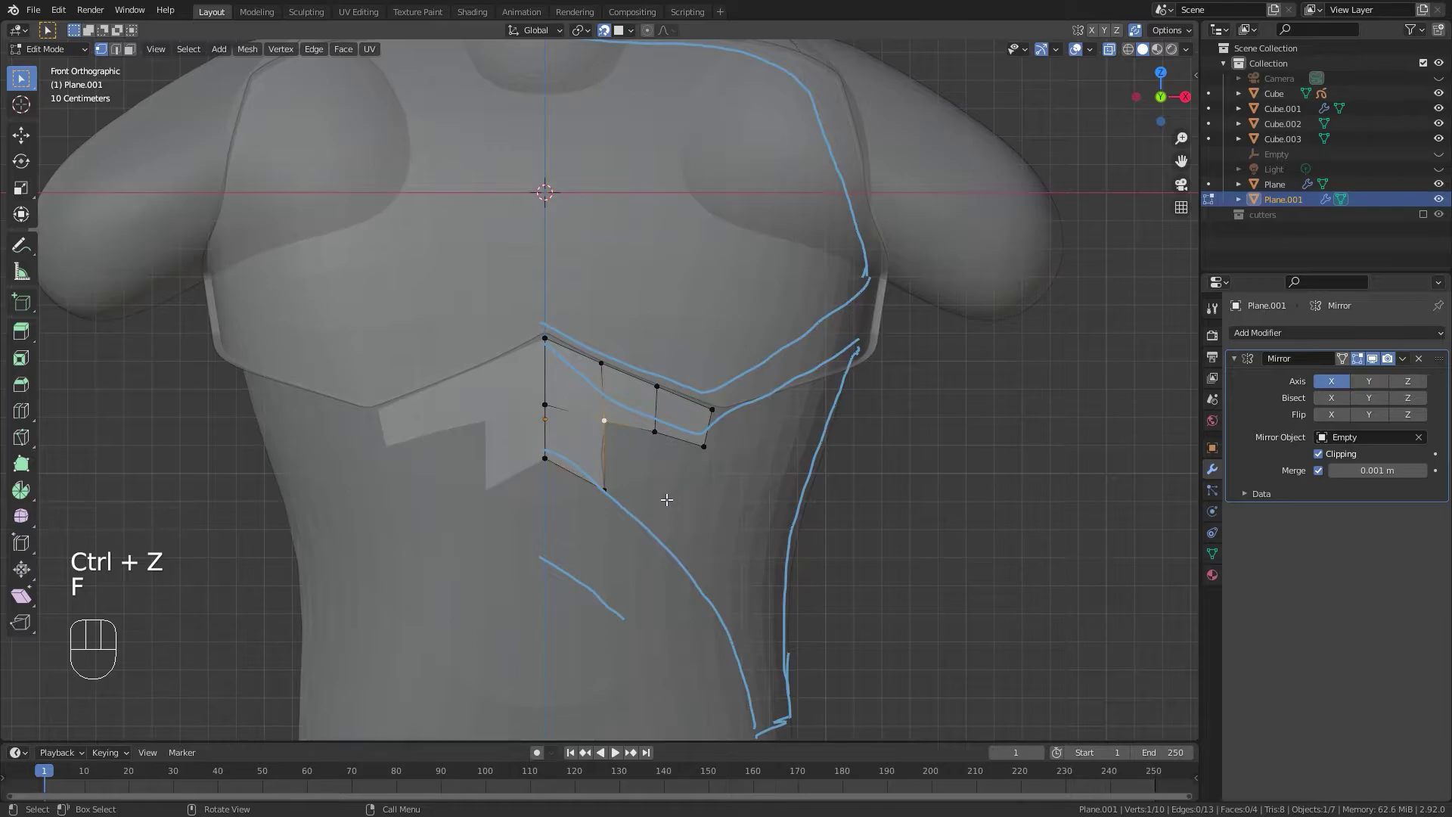
key("f")
left_click(652, 529)
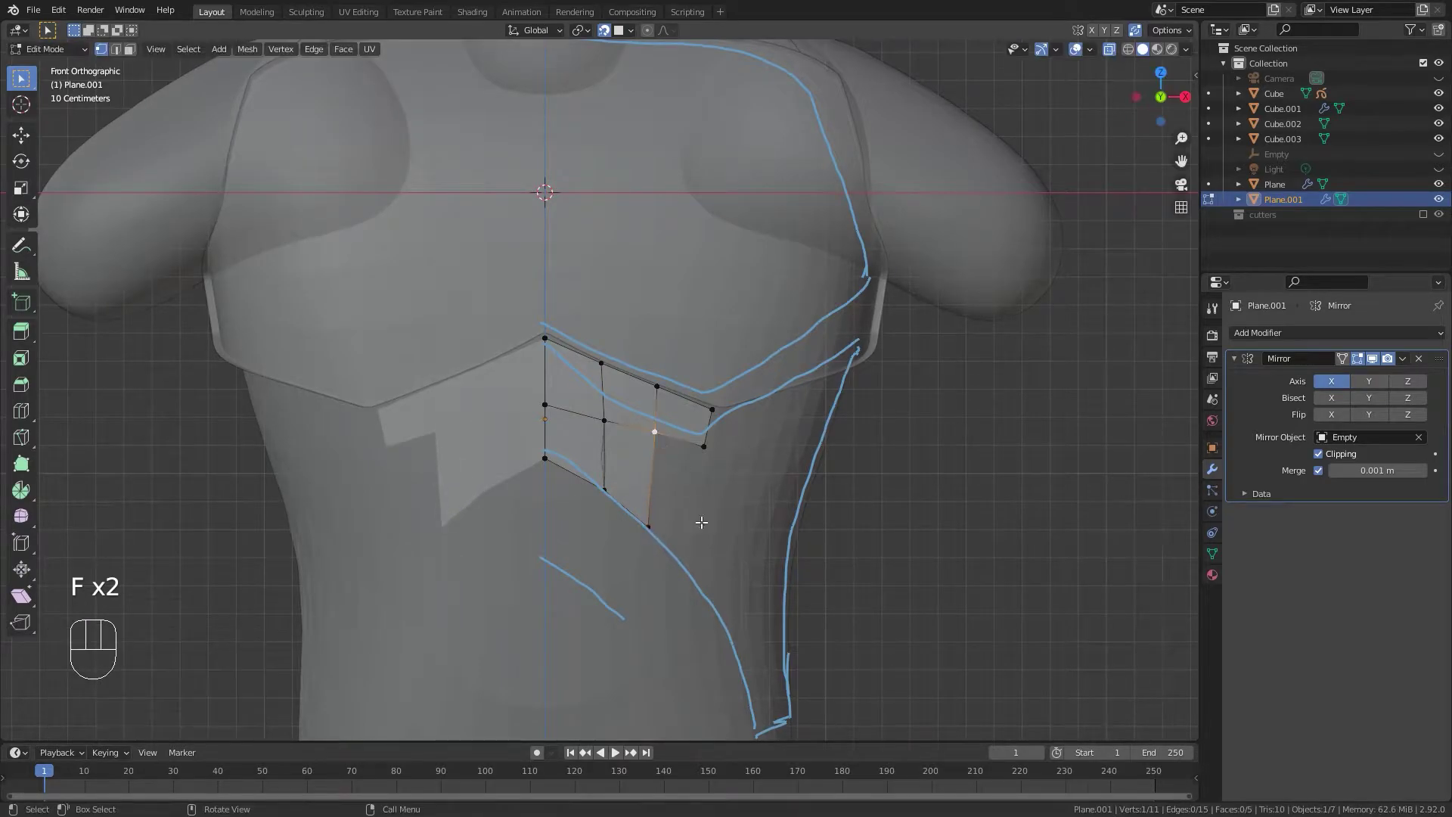
key("f")
left_click(694, 528)
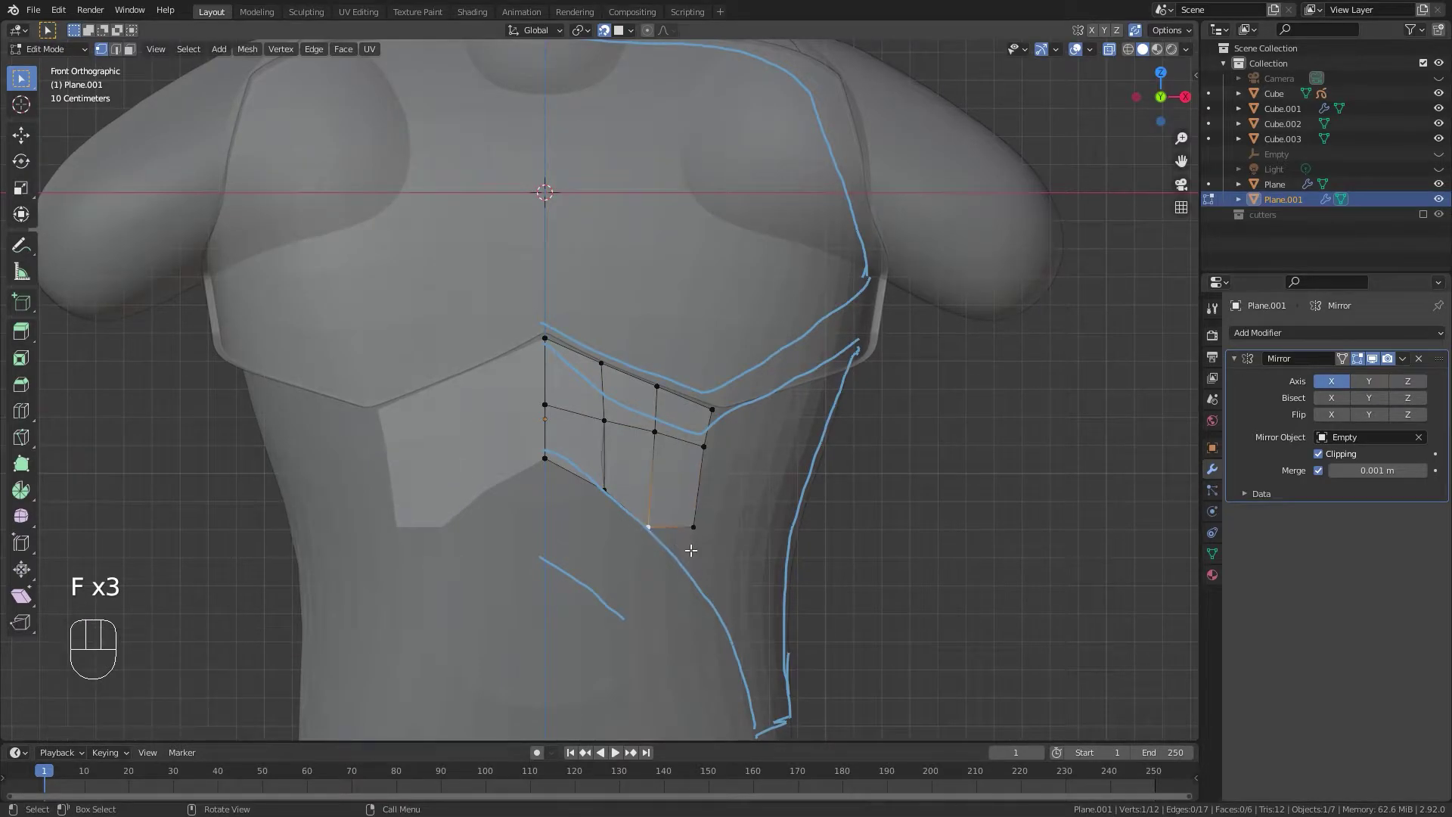
Extrude four segments from the row's lower vertex down the sketched curve and across its narrow bottom end.
key("e")
left_click(707, 594)
key("e")
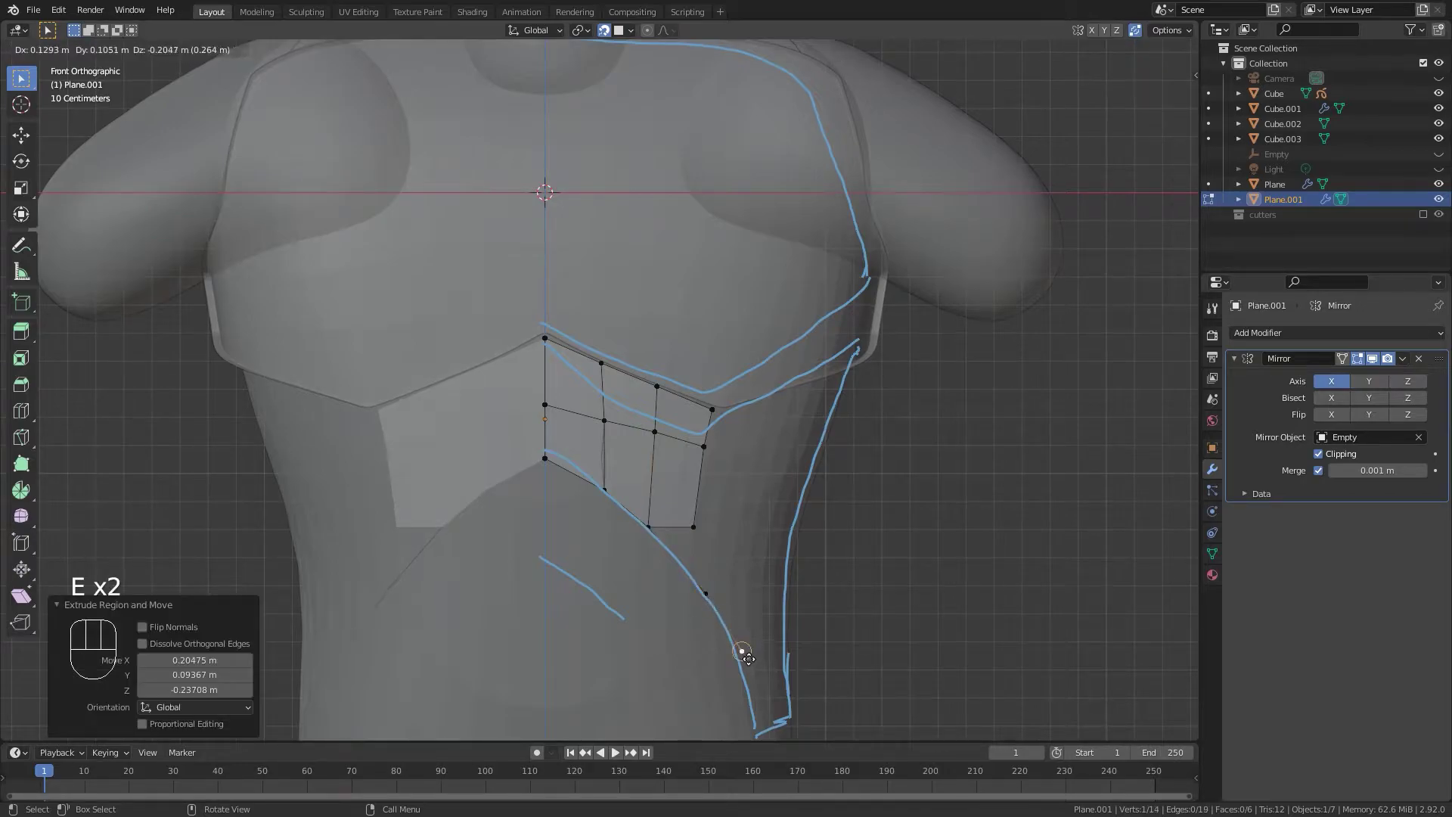
left_click(738, 654)
key("e")
left_click(767, 726)
key("e")
left_click(792, 724)
Extrude three vertices from the outline's bottom outer corner up along the side of the torso.
middle_click_drag(885, 661, 566, 422, "shift")
mouse_move(713, 534)
middle_mouse_down()
mouse_move(664, 512)
mouse_move(680, 502)
mouse_move(670, 540)
middle_mouse_up()
key("e")
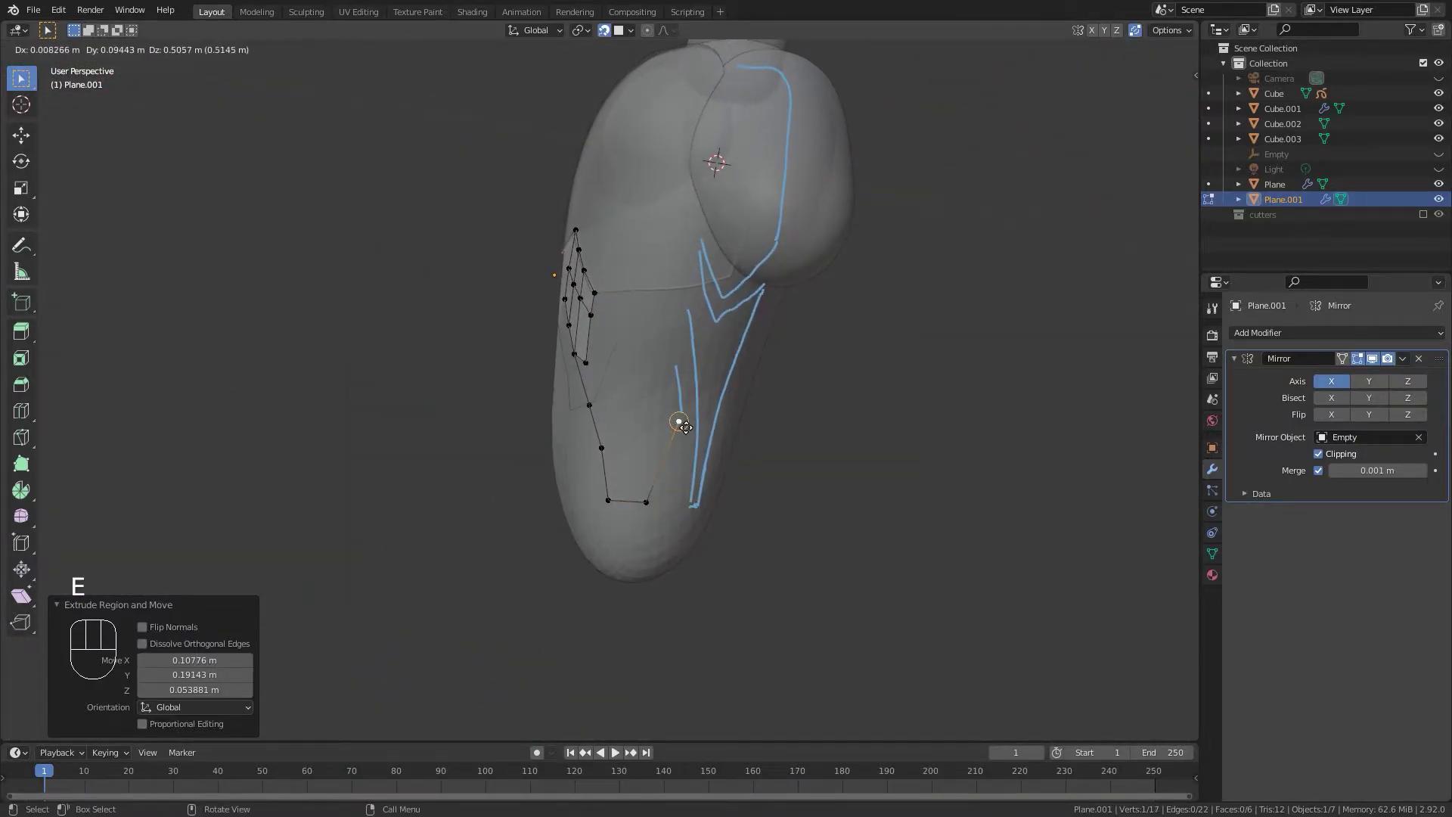
left_click(664, 433)
key("e")
left_click(685, 355)
key("e")
right_click(708, 327)
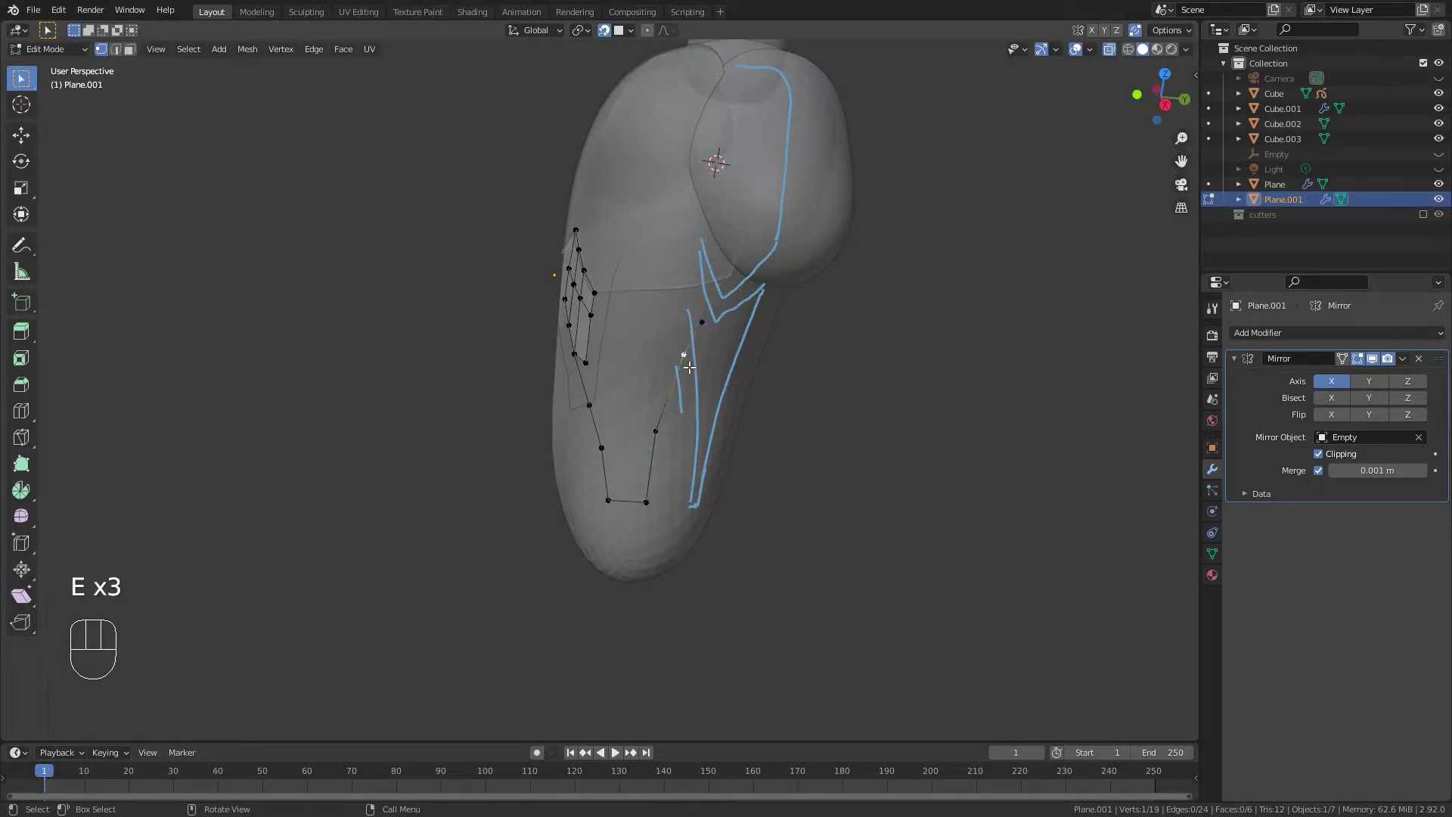
Reposition the three side outline vertices lower on the body to smooth the side line.
key("g")
left_click(670, 380)
left_click(656, 433)
key("g")
left_click(654, 451)
left_click(674, 382)
key("g")
left_click(672, 392)
key("g")
left_click(689, 343)
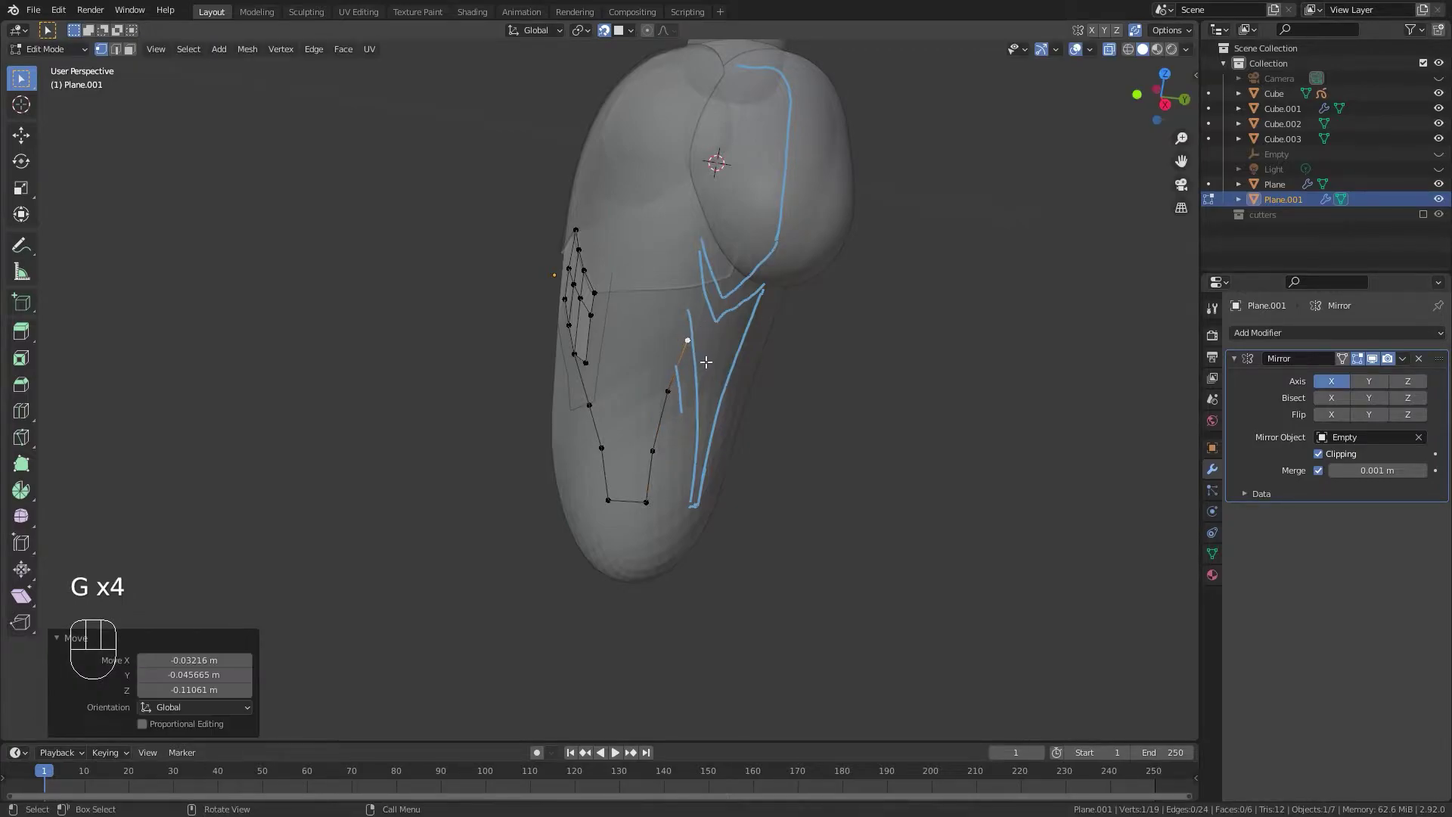
Extrude the topmost side vertex up to the chest plate's lower edge.
key("e")
left_click(724, 288)
middle_click_drag(723, 289, 771, 415)
scroll(771, 415, "up", 4)
middle_click_drag(563, 412, 665, 378)
scroll(538, 395, "down", 3)
Search the add-on preferences for "loop" to check that LoopTools is enabled.
right_click(636, 380)
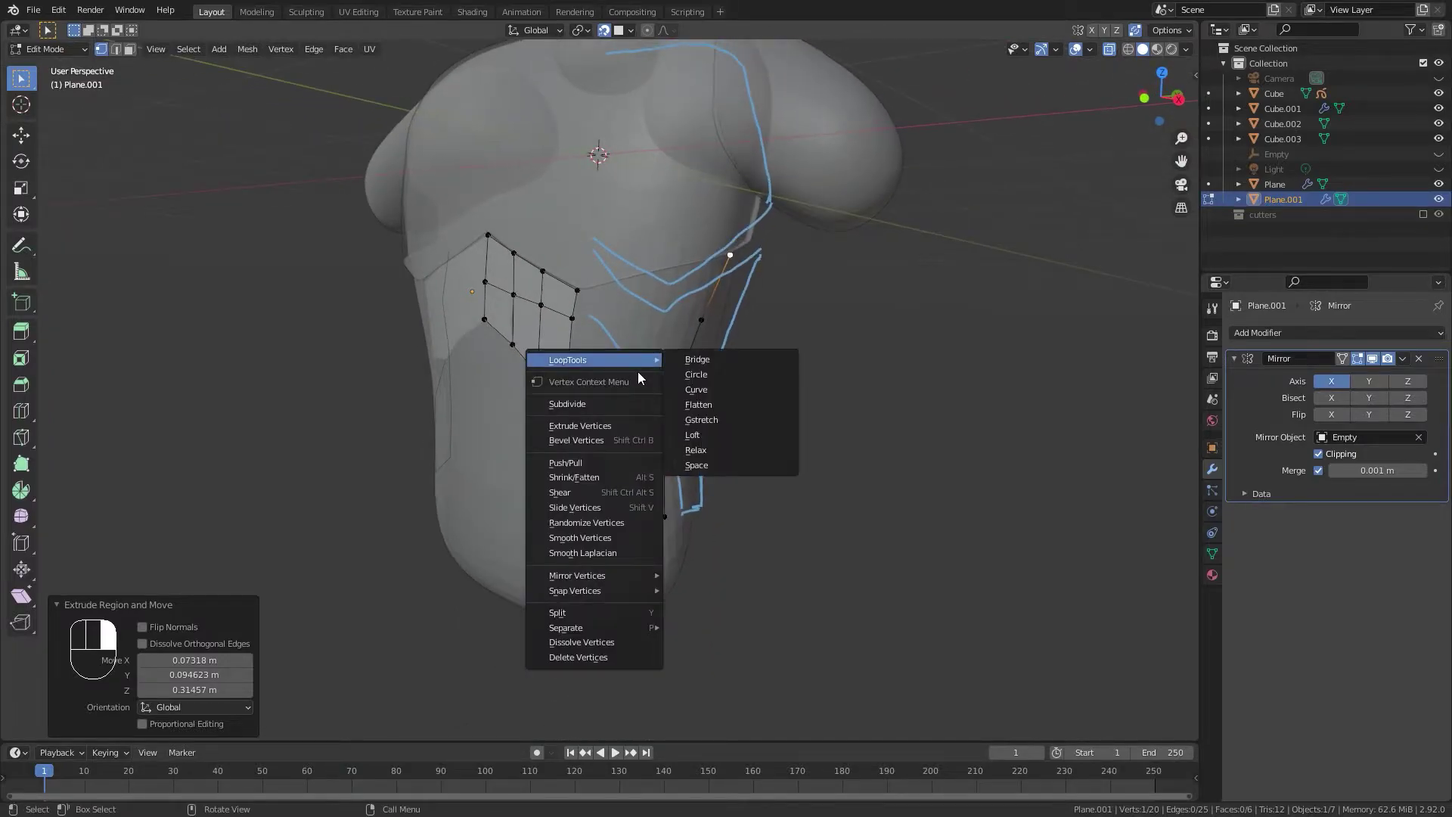
middle_click_drag(961, 440, 687, 544)
left_click(630, 531)
left_click(59, 12)
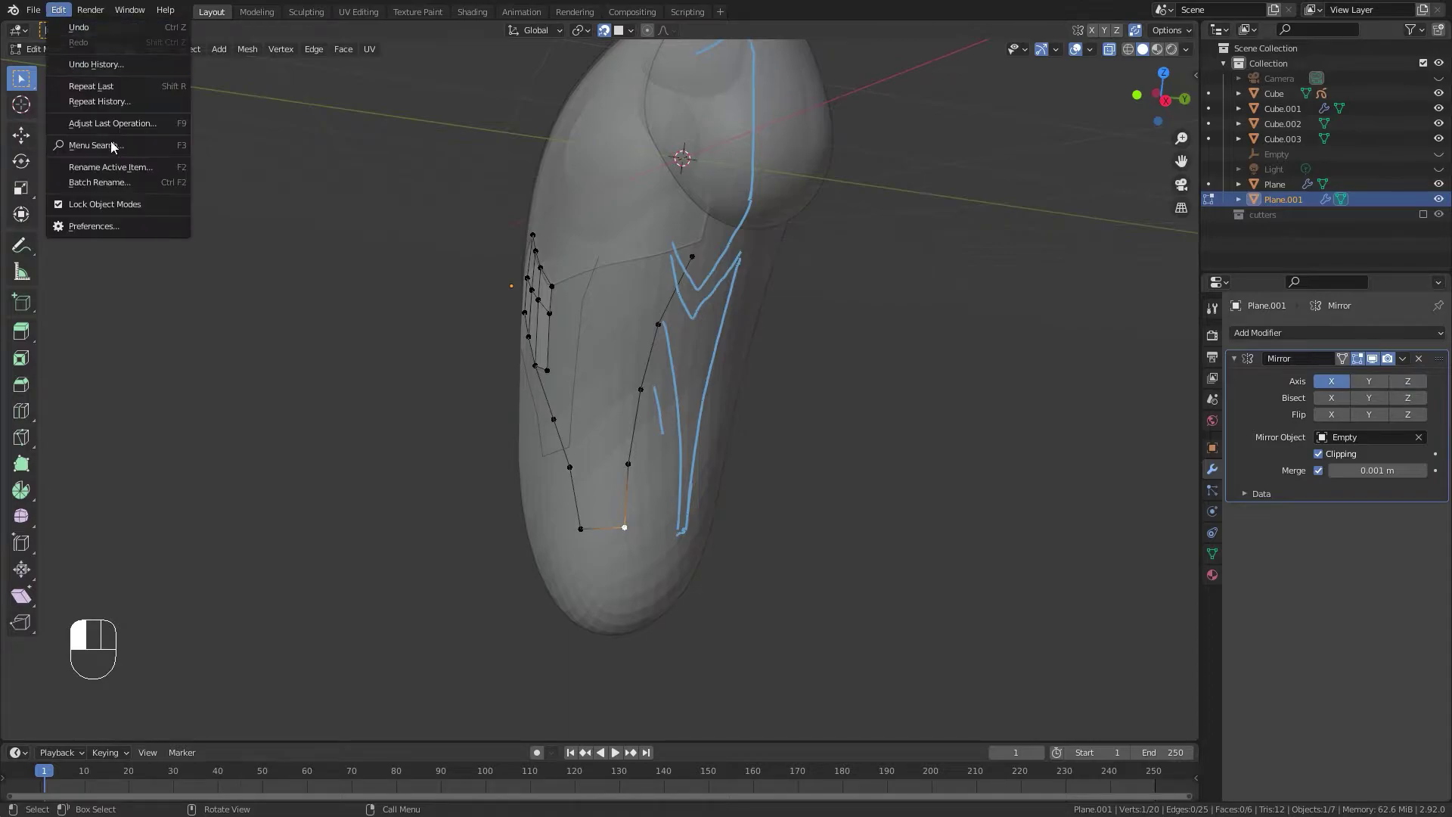
left_click(99, 226)
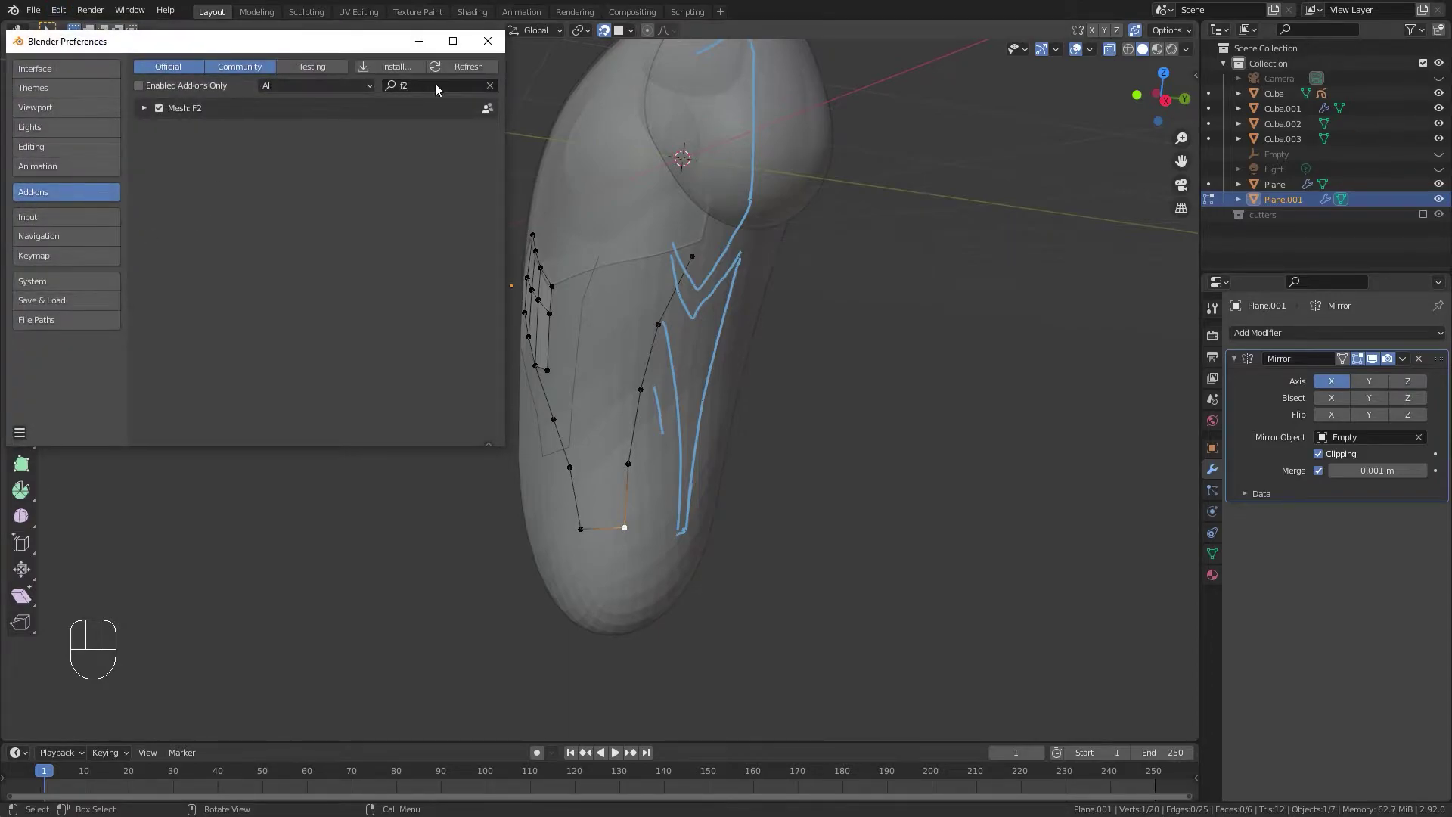
left_click(490, 86)
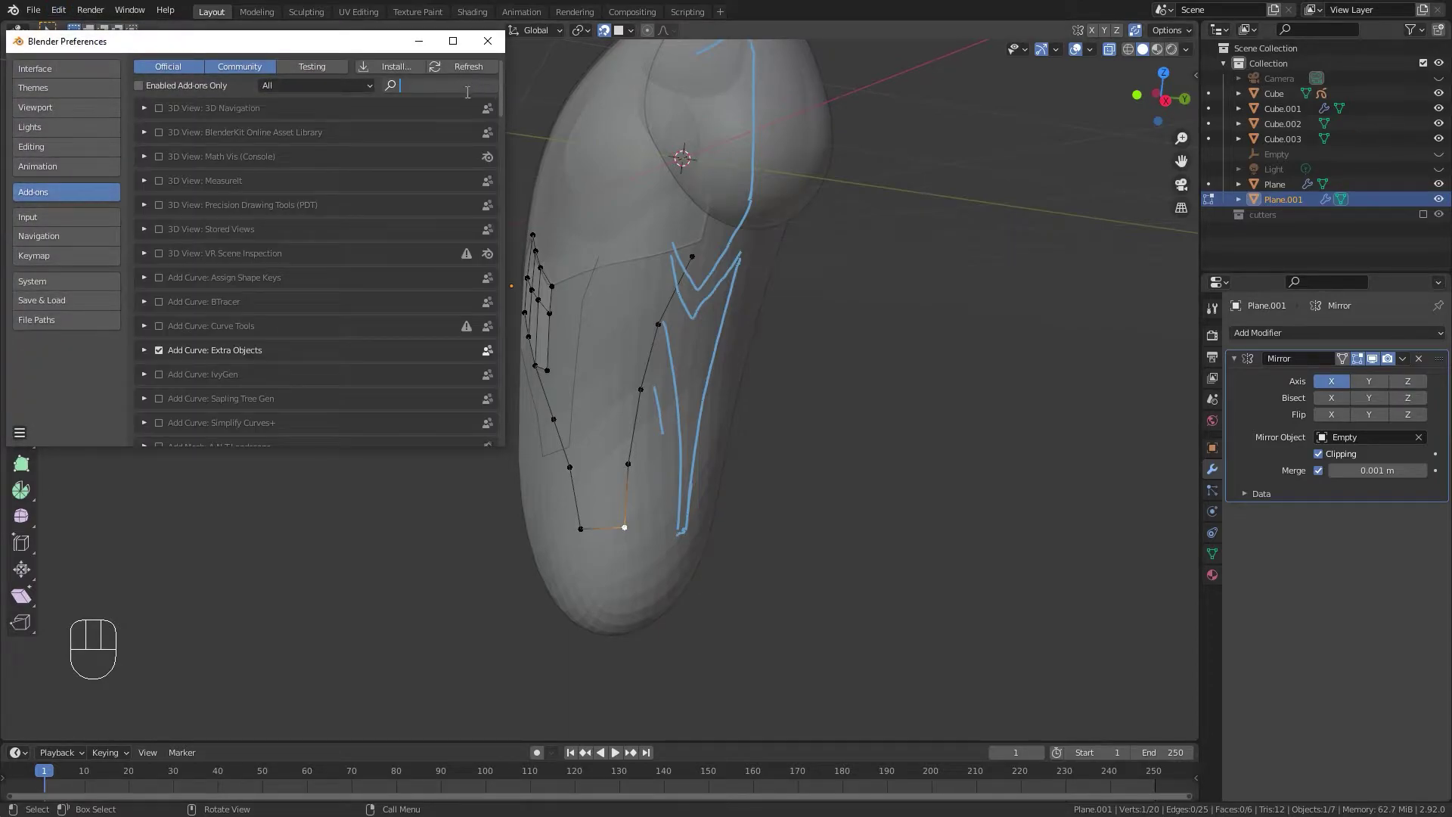
type("loop")
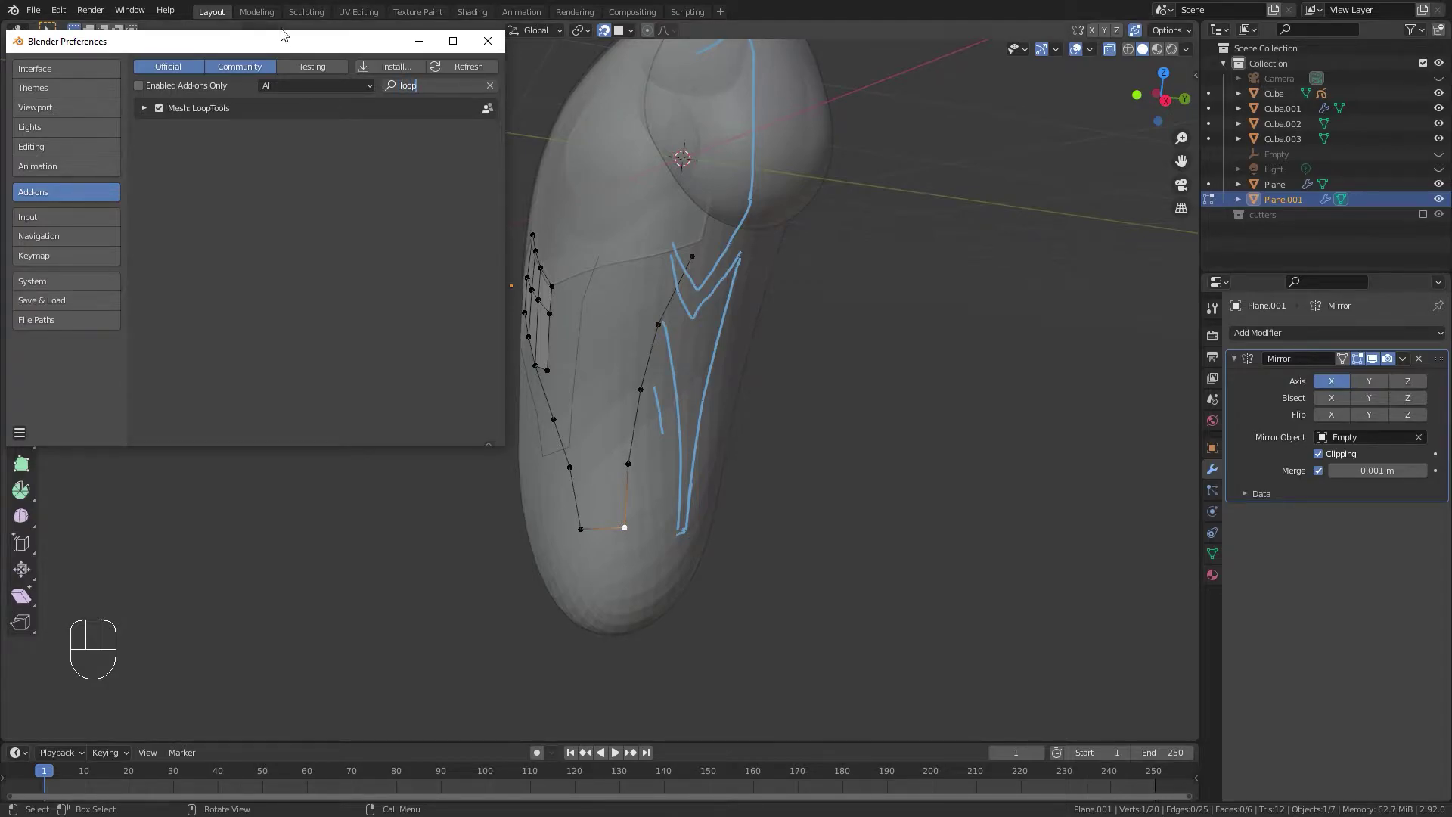
left_click(488, 41)
Select the side outline from its bottom corner to the top and space its vertices evenly with LoopTools Space.
middle_click_drag(741, 501, 661, 415)
left_click(713, 257, "ctrl")
middle_click_drag(752, 298, 719, 392)
left_click(627, 540)
left_click(689, 271, "ctrl")
right_click(709, 300)
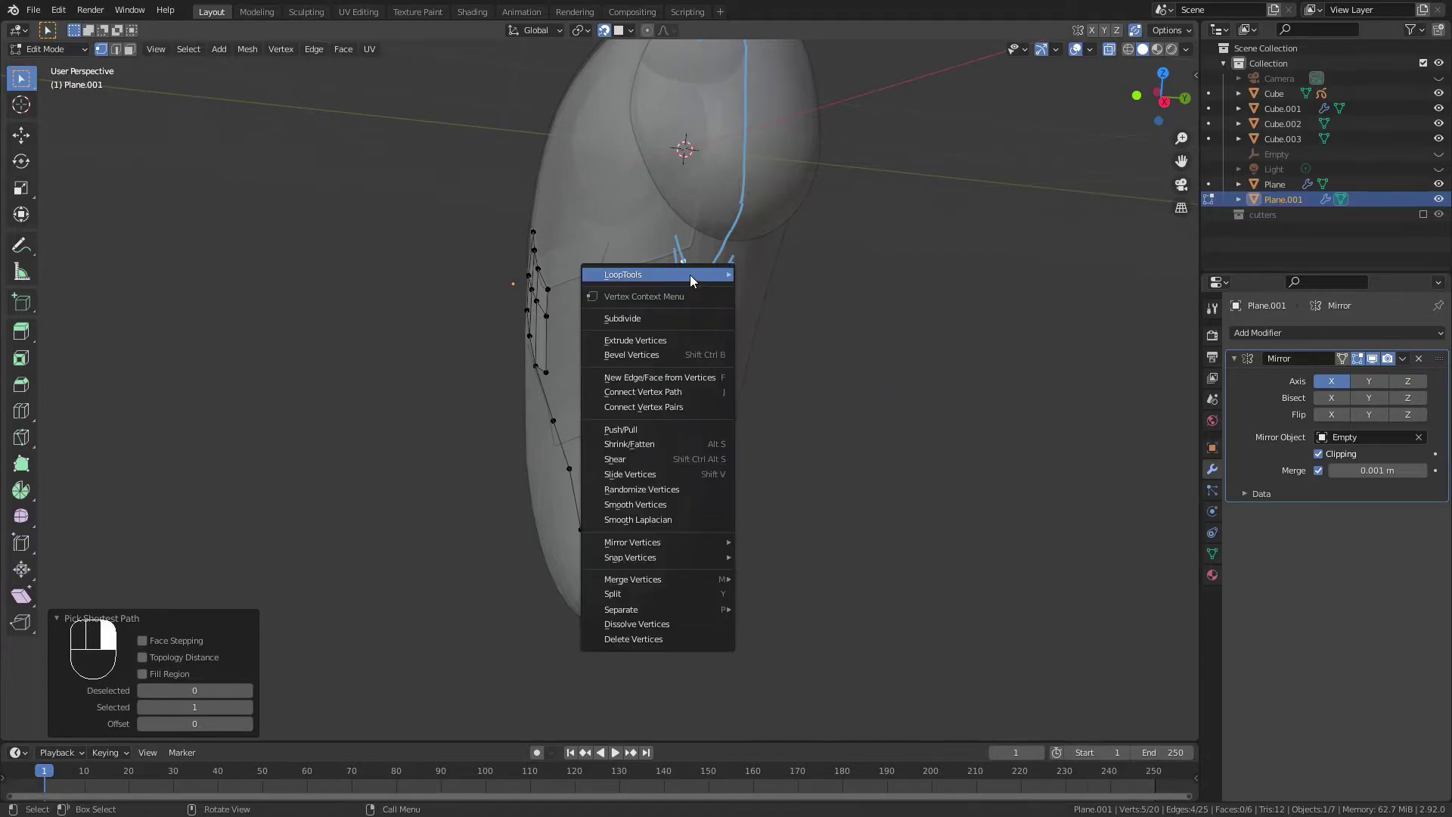
mouse_move(689, 275)
left_click(774, 378)
Undo and redo the side outline's spacing twice to compare the vertex distribution.
middle_click_drag(773, 378, 771, 414)
key("ctrl+z")
key("ctrl+shift+z")
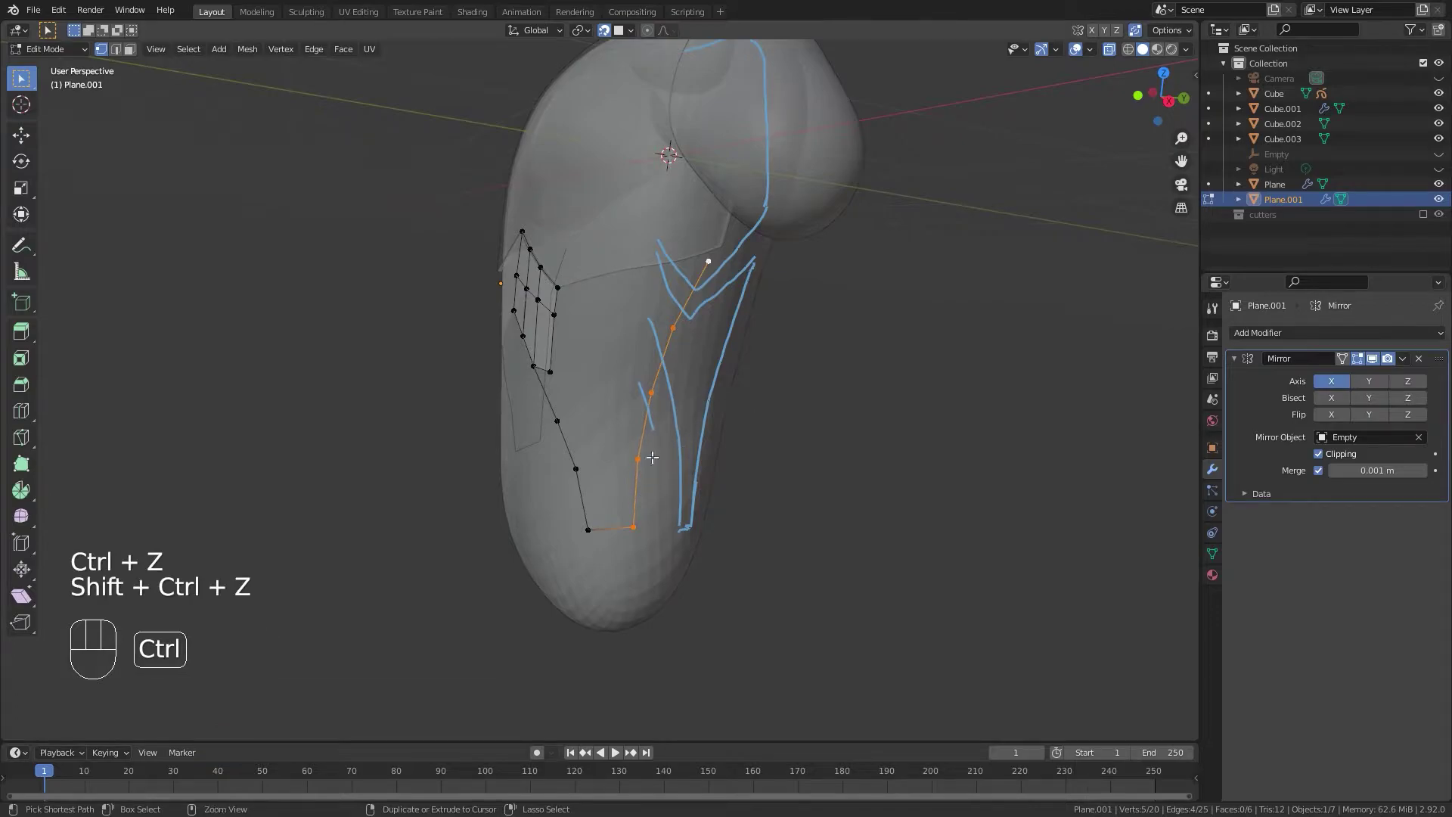
key("ctrl+z")
key("ctrl+shift+z")
Select the lower curved edge from the centre to the bottom end and space its vertices evenly with LoopTools Space.
middle_click_drag(748, 327, 510, 319)
left_click(507, 313)
left_click(642, 536, "ctrl")
right_click(636, 398)
mouse_move(636, 399)
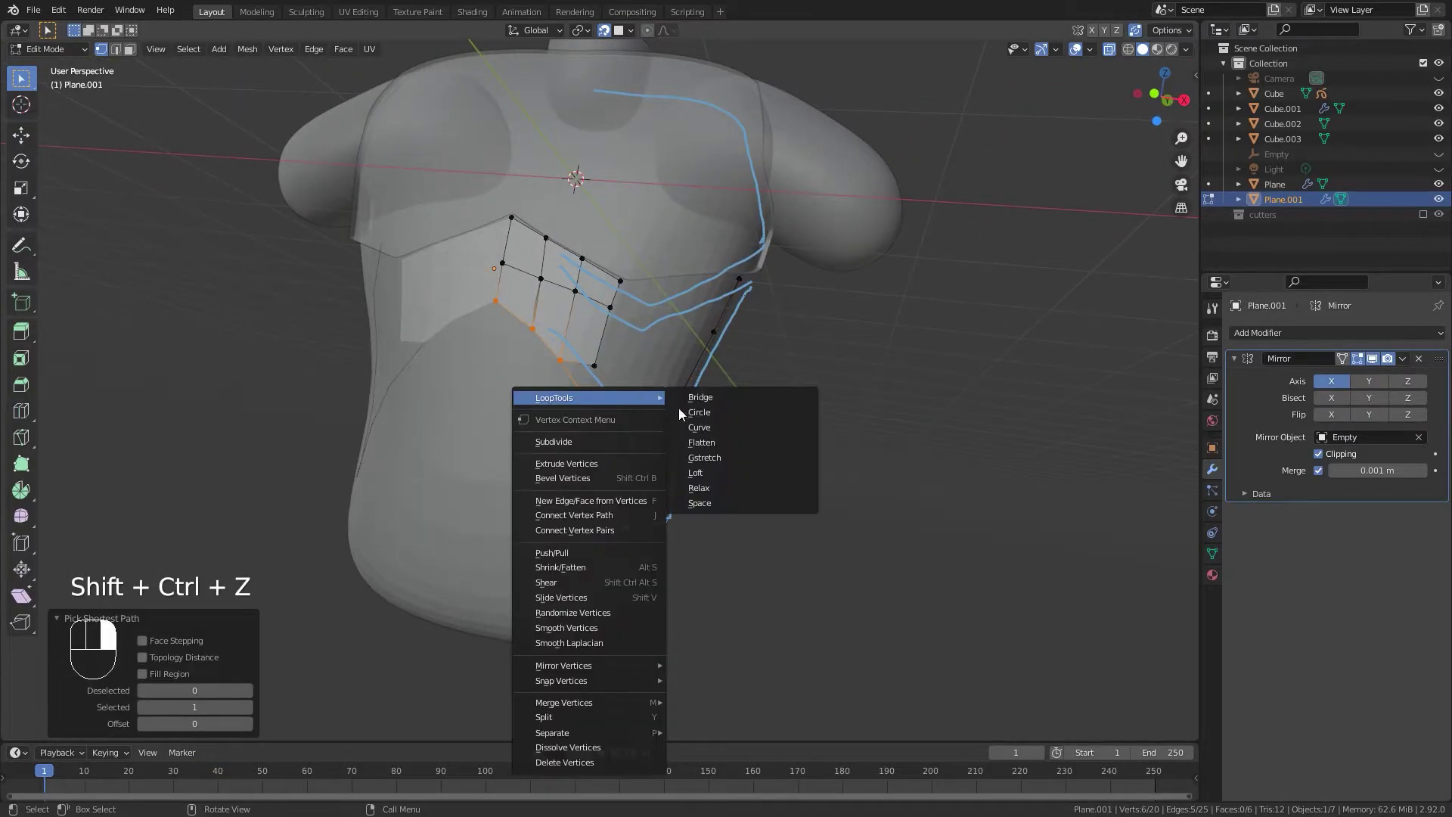
left_click(709, 503)
mouse_move(743, 453)
middle_mouse_down()
mouse_move(729, 496)
mouse_move(726, 469)
middle_mouse_up()
key("ctrl+z")
key("ctrl+shift+z")
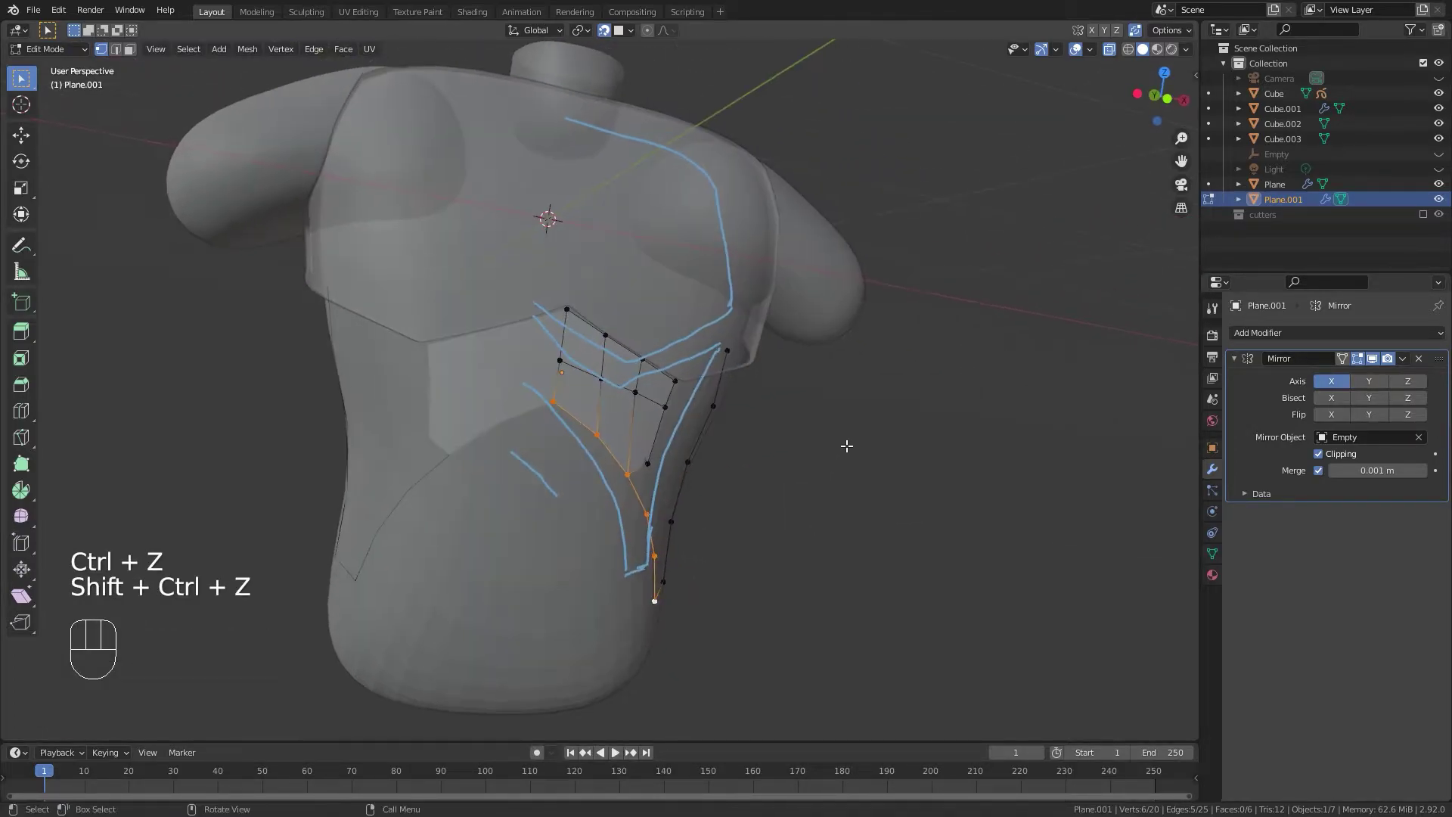
Extrude the strip's upper outer corner in three segments along the chest plate's lower edge towards the side outline.
key("KP_1")
scroll(681, 389, "up", 5)
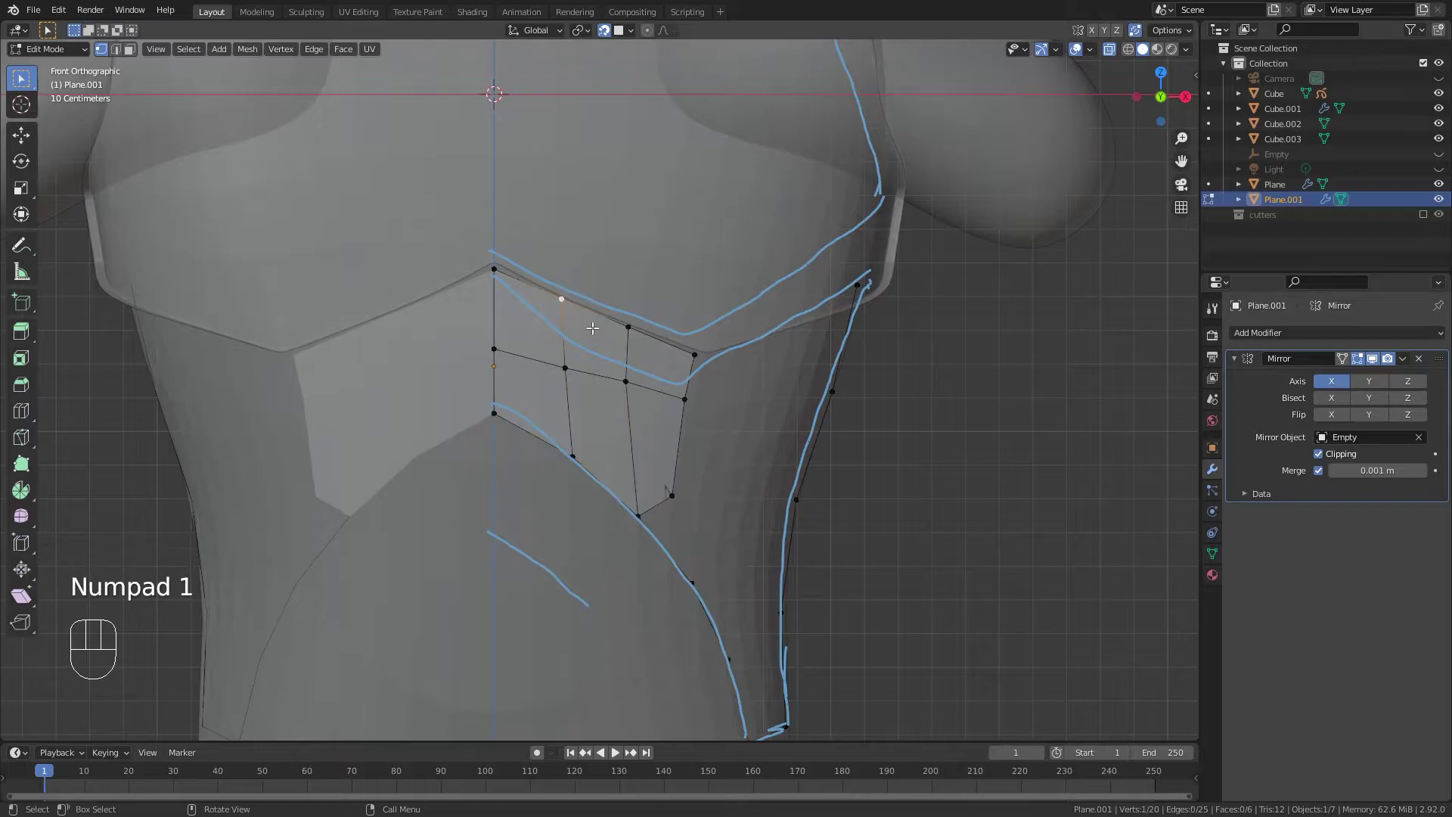
middle_click_drag(756, 368, 596, 379)
key("e")
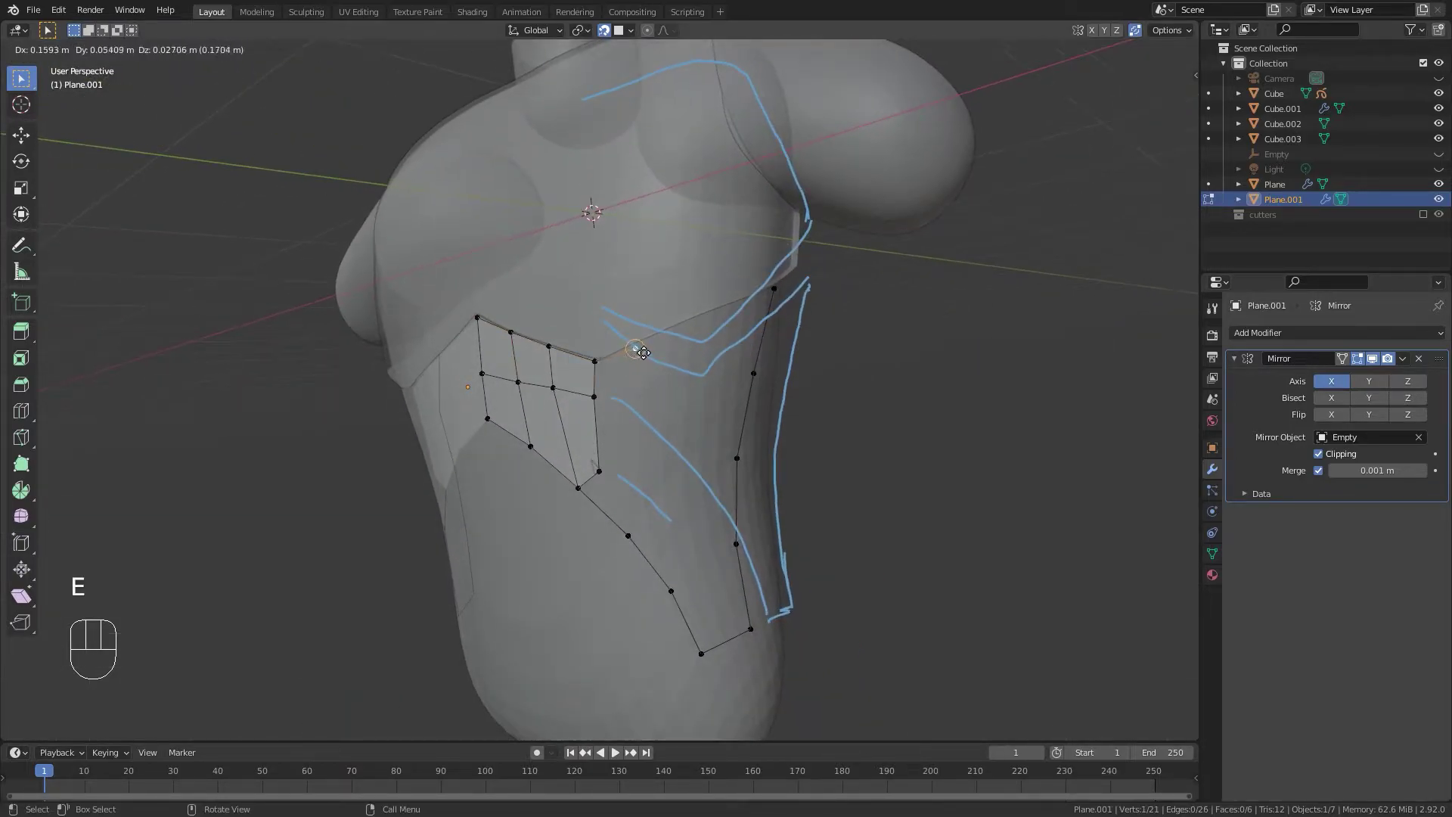
left_click(645, 349)
middle_click_drag(689, 353, 663, 353)
key("e")
left_click(679, 328)
middle_click_drag(752, 340, 710, 288)
key("e")
left_click(675, 312)
Join the upper edge to the top side vertex with an edge and shift that vertex slightly outward.
left_click(715, 283, "shift")
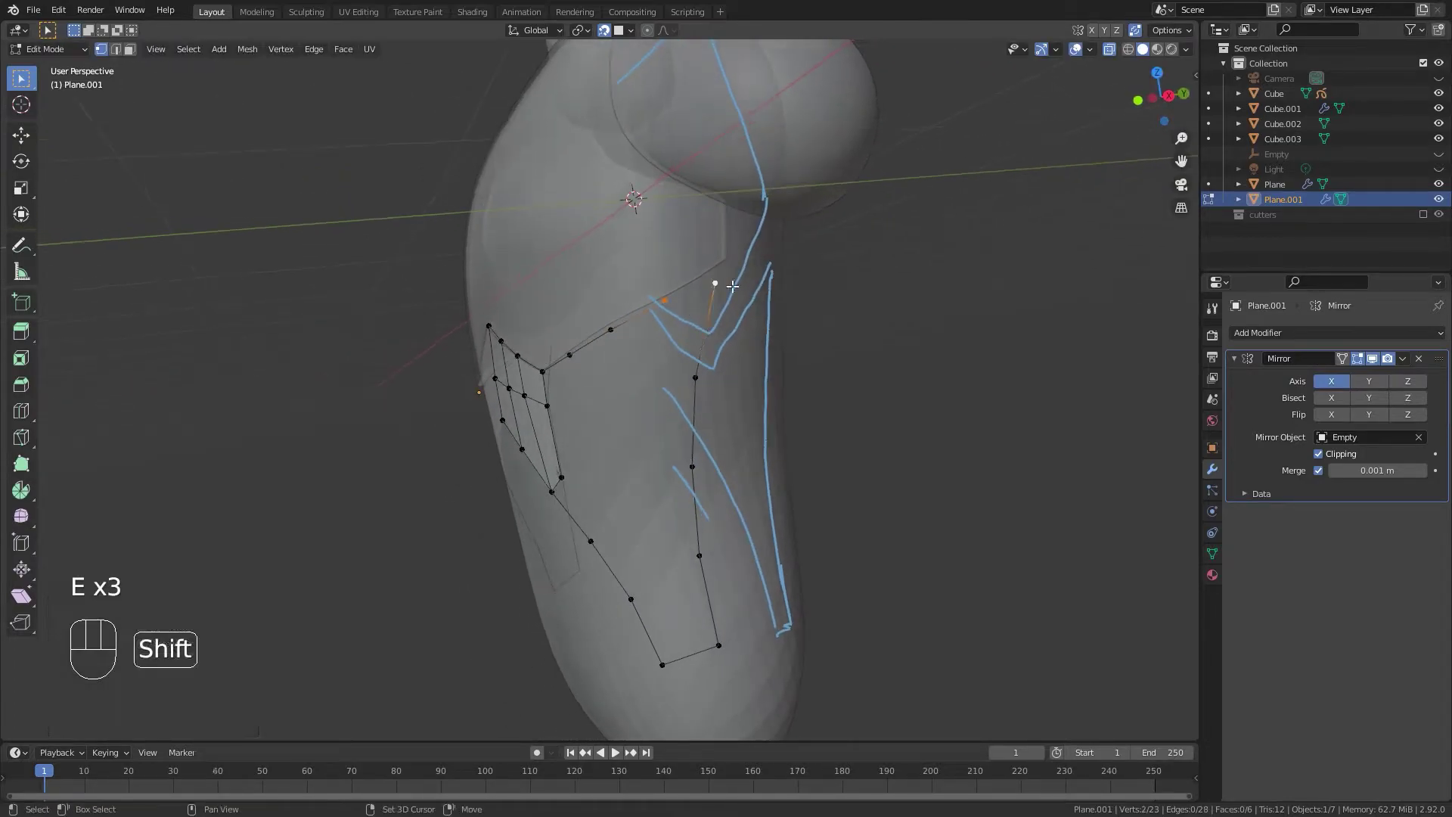
mouse_move(648, 354)
middle_mouse_down()
mouse_move(696, 271)
mouse_move(699, 283)
middle_mouse_up()
key("f")
key("ctrl+z")
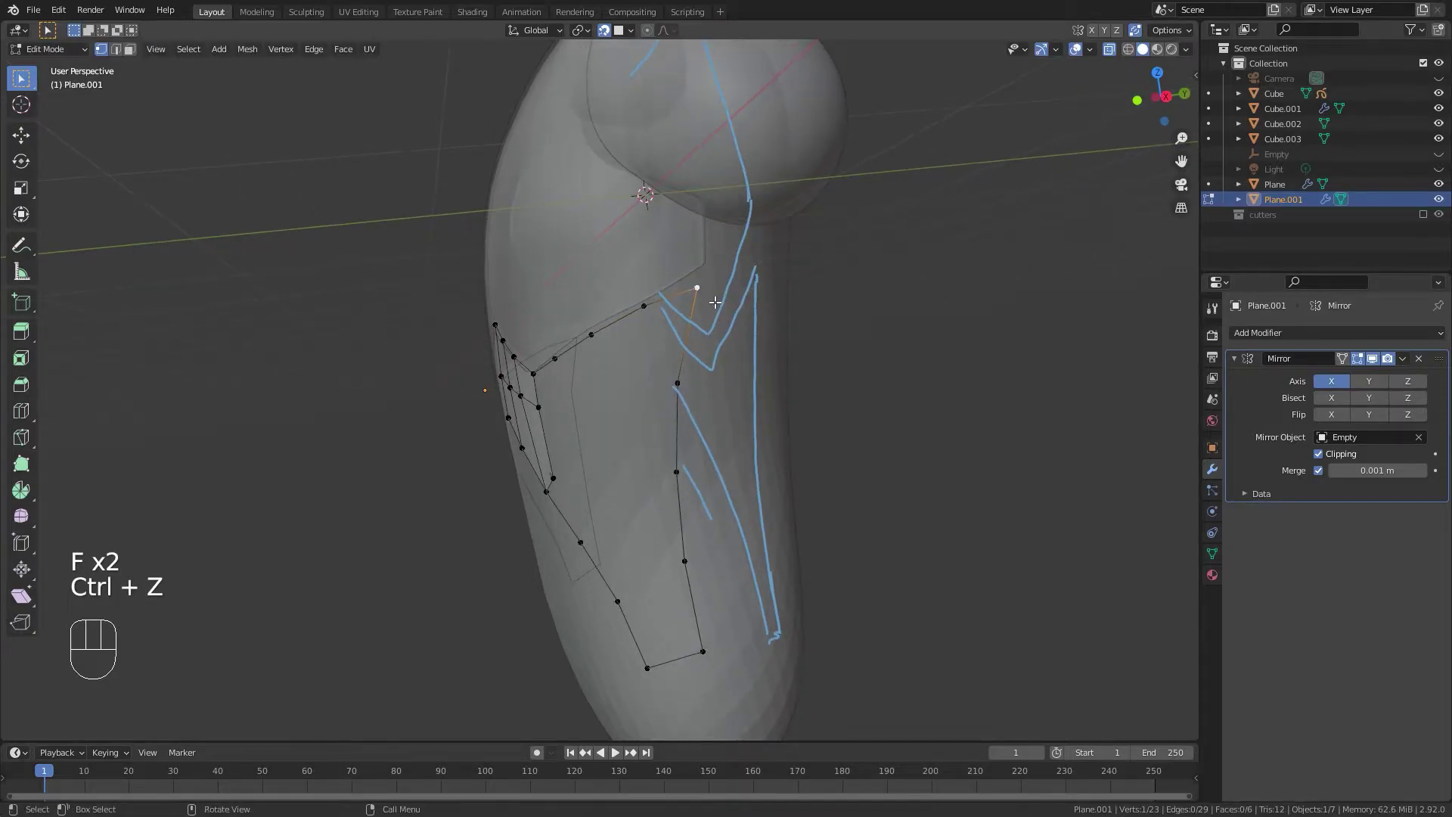
key("g")
left_click(707, 284)
Fill two more faces down the lower curved outline, placing their inner vertices on the body.
middle_click_drag(707, 284, 648, 462)
left_click(747, 367)
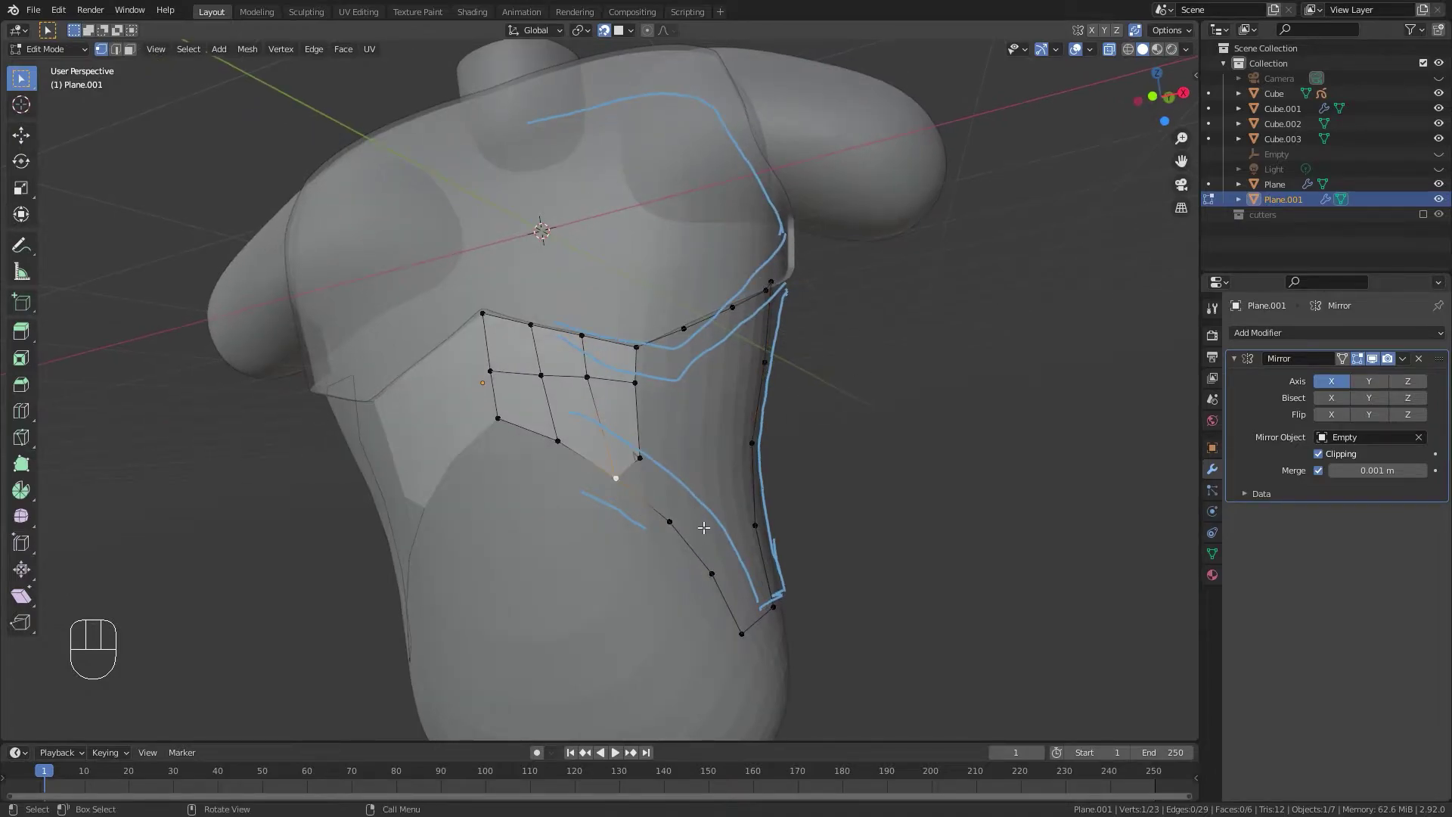
middle_click_drag(703, 532, 599, 546)
key("f")
left_click(642, 515)
key("f")
left_click(683, 580)
Fill two faces down the side outline from its top corner, placing their inner vertices on the body.
middle_click_drag(684, 582, 610, 635)
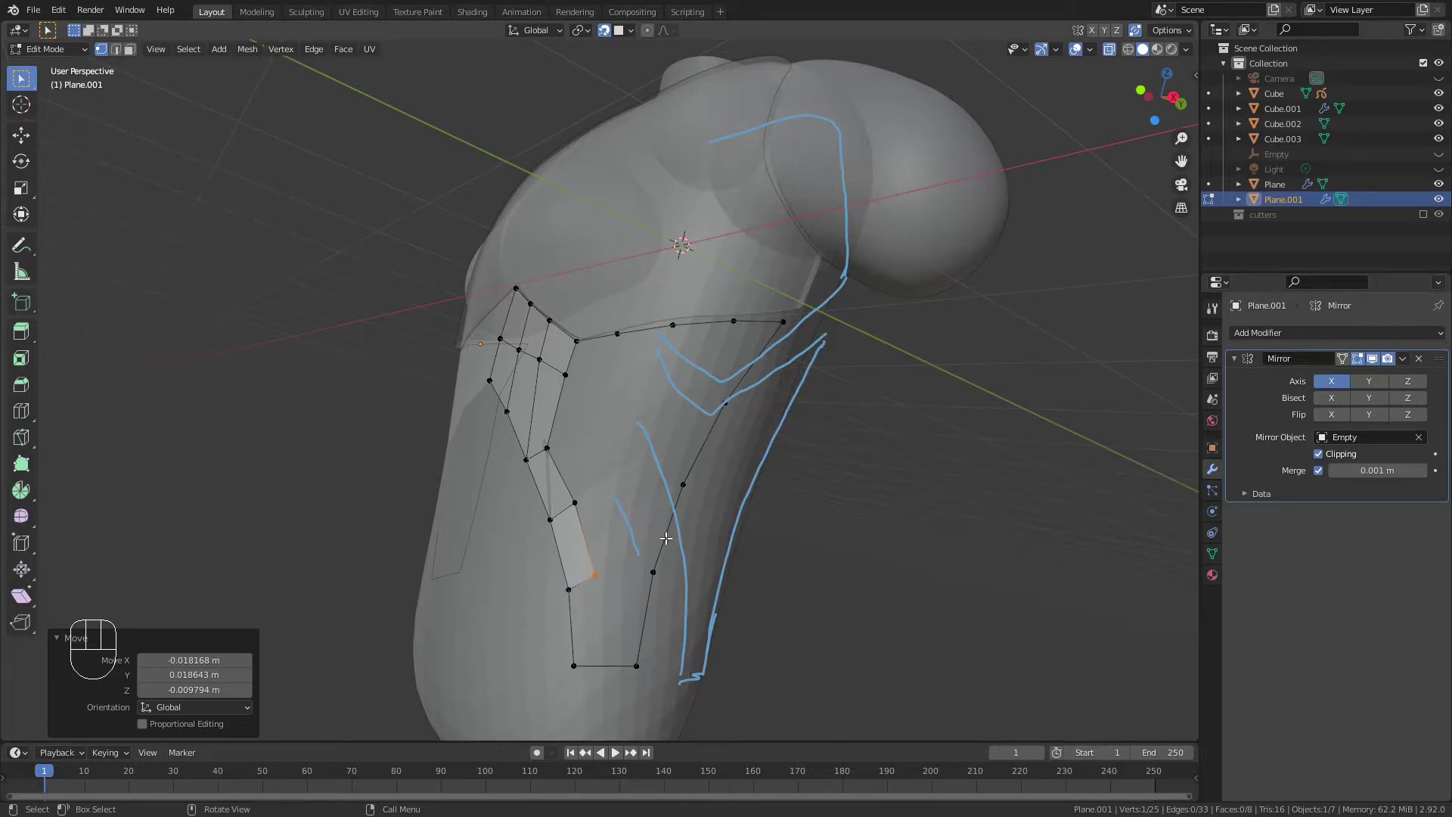
key("f")
key("f")
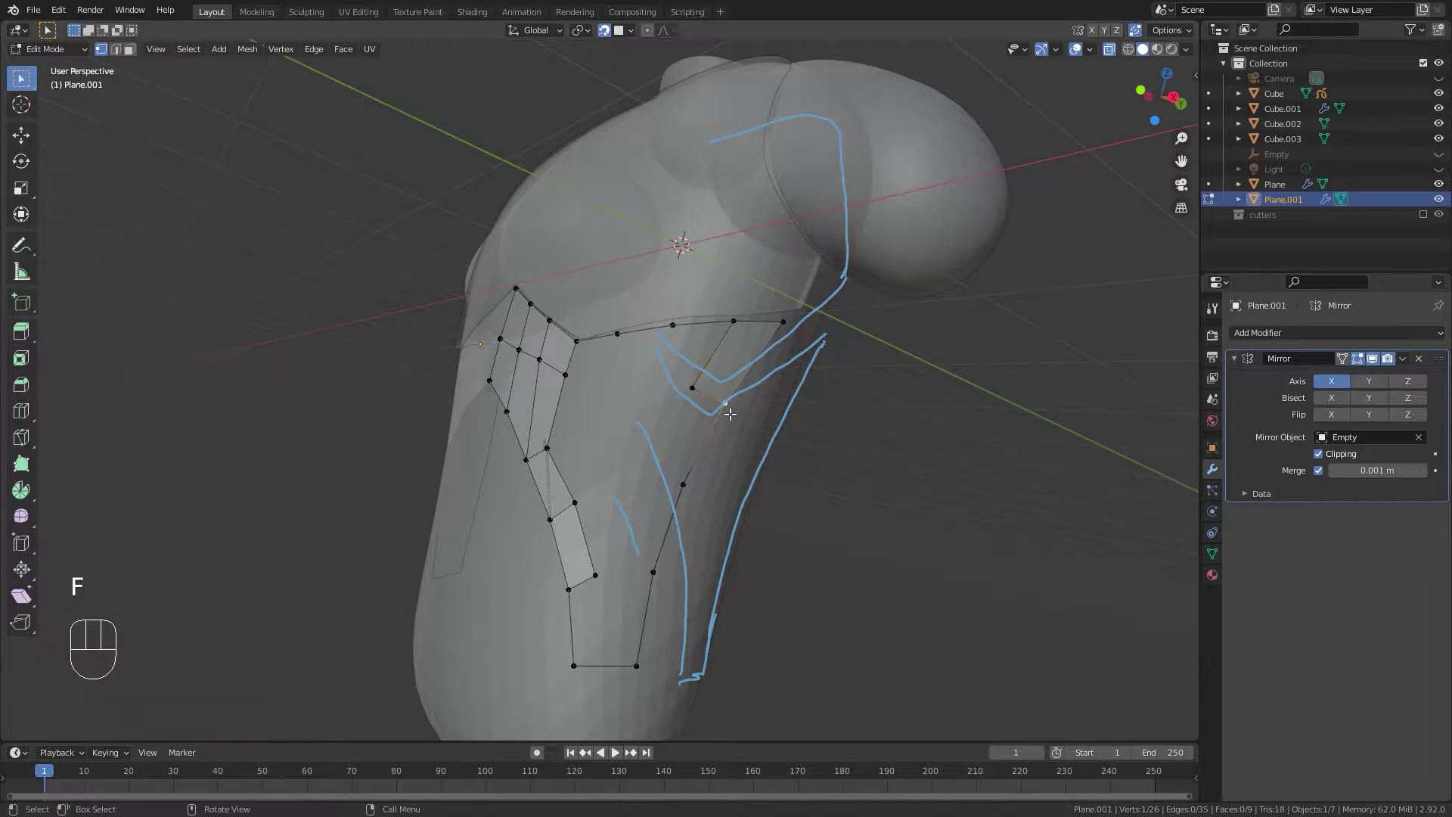
right_click(680, 435)
key("ctrl+z")
middle_click_drag(706, 463, 719, 341)
key("f")
right_click(714, 463)
key("ctrl+z")
key("f")
left_click(687, 444)
left_click(686, 443)
Fill a third face further down the side outline and place its inner vertex low on the body.
key("f")
right_click(636, 490)
key("ctrl+z")
middle_click_drag(637, 488, 632, 440)
key("f")
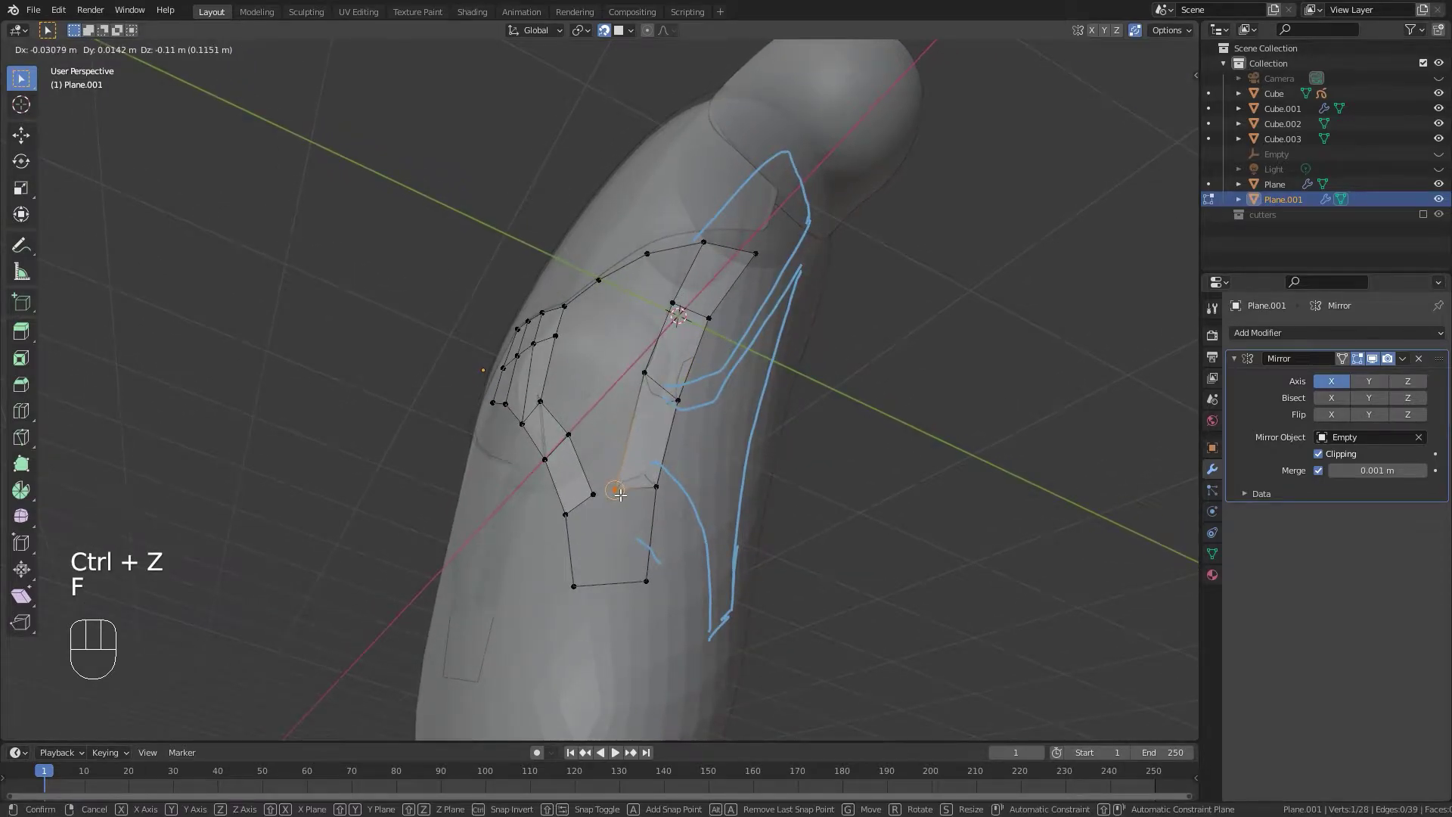
left_click(620, 494)
Reposition the lowest inner vertices of the curved-edge strip and the side strip so they line up above the bottom end.
mouse_move(620, 495)
middle_mouse_down()
mouse_move(624, 549)
mouse_move(575, 560)
mouse_move(631, 519)
mouse_move(625, 494)
mouse_move(639, 503)
middle_mouse_up()
key("g")
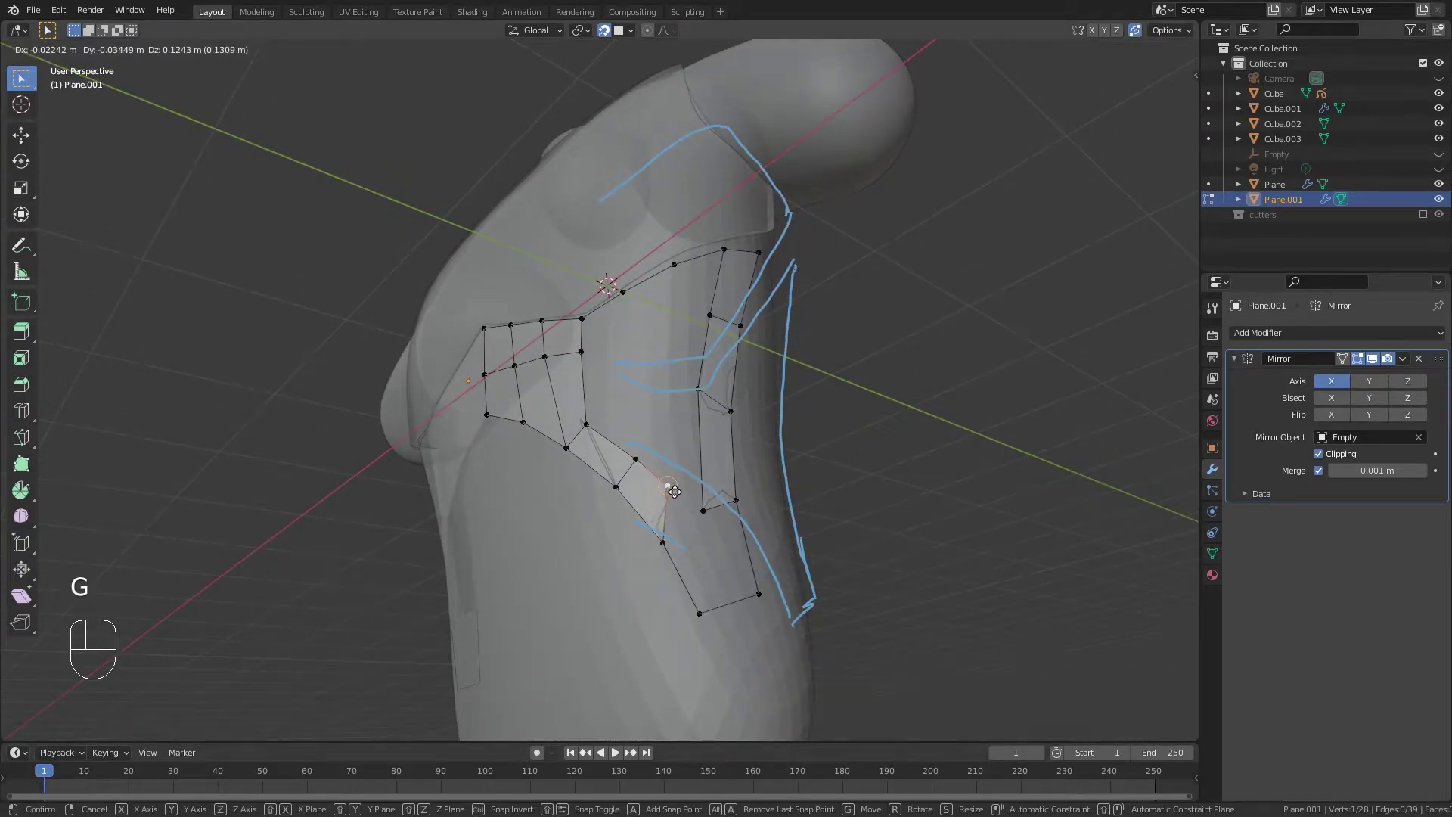
left_click(667, 488)
left_click(704, 511)
key("g")
left_click(701, 483)
Fill two faces joining both strips at the bottom end and adjust the inner vertices along the lower curved strip.
left_click(701, 610)
key("f")
middle_click_drag(796, 595, 682, 568)
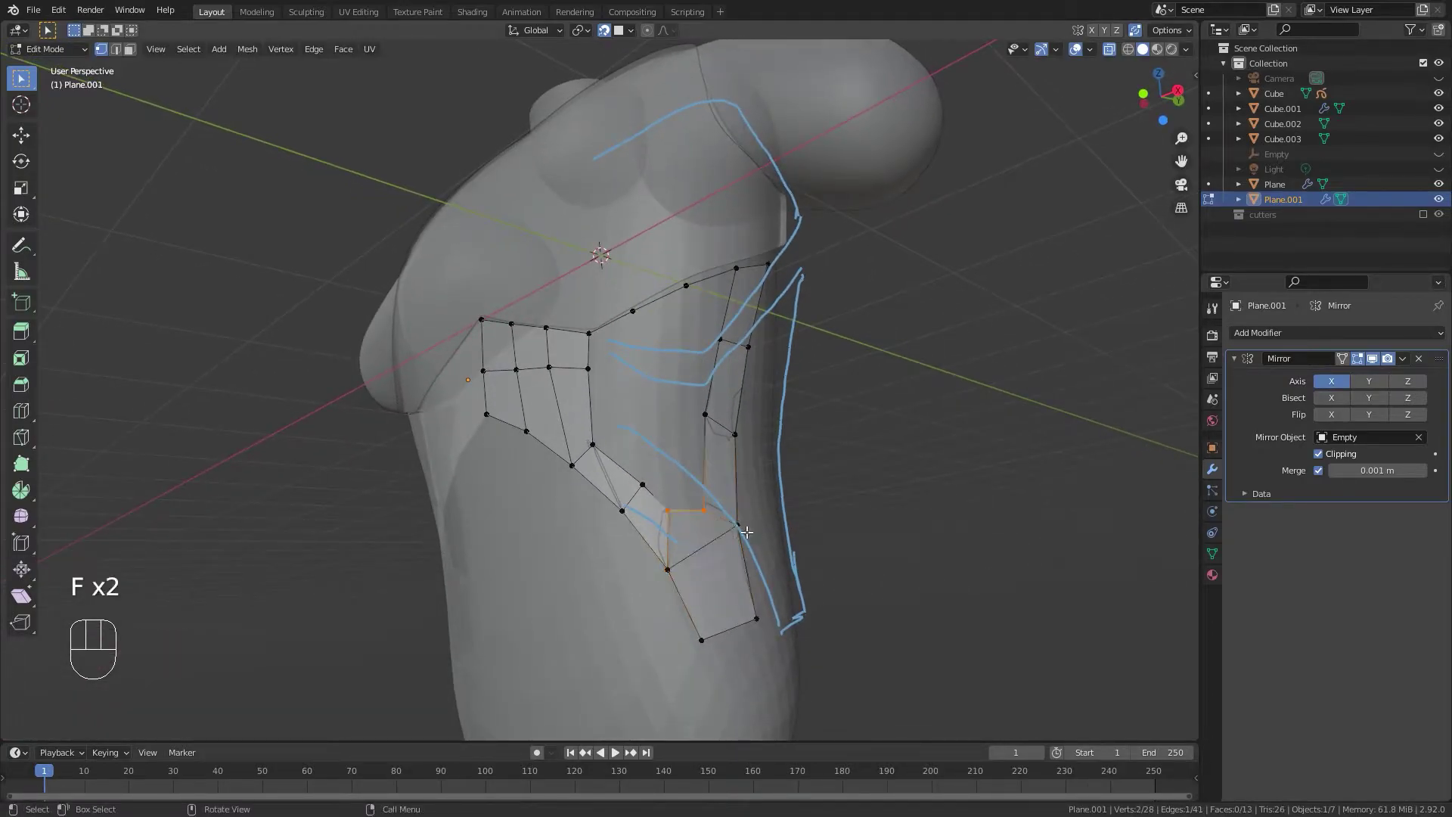
key("g")
left_click(676, 520)
key("g")
left_click(645, 493)
middle_click_drag(698, 497, 714, 524)
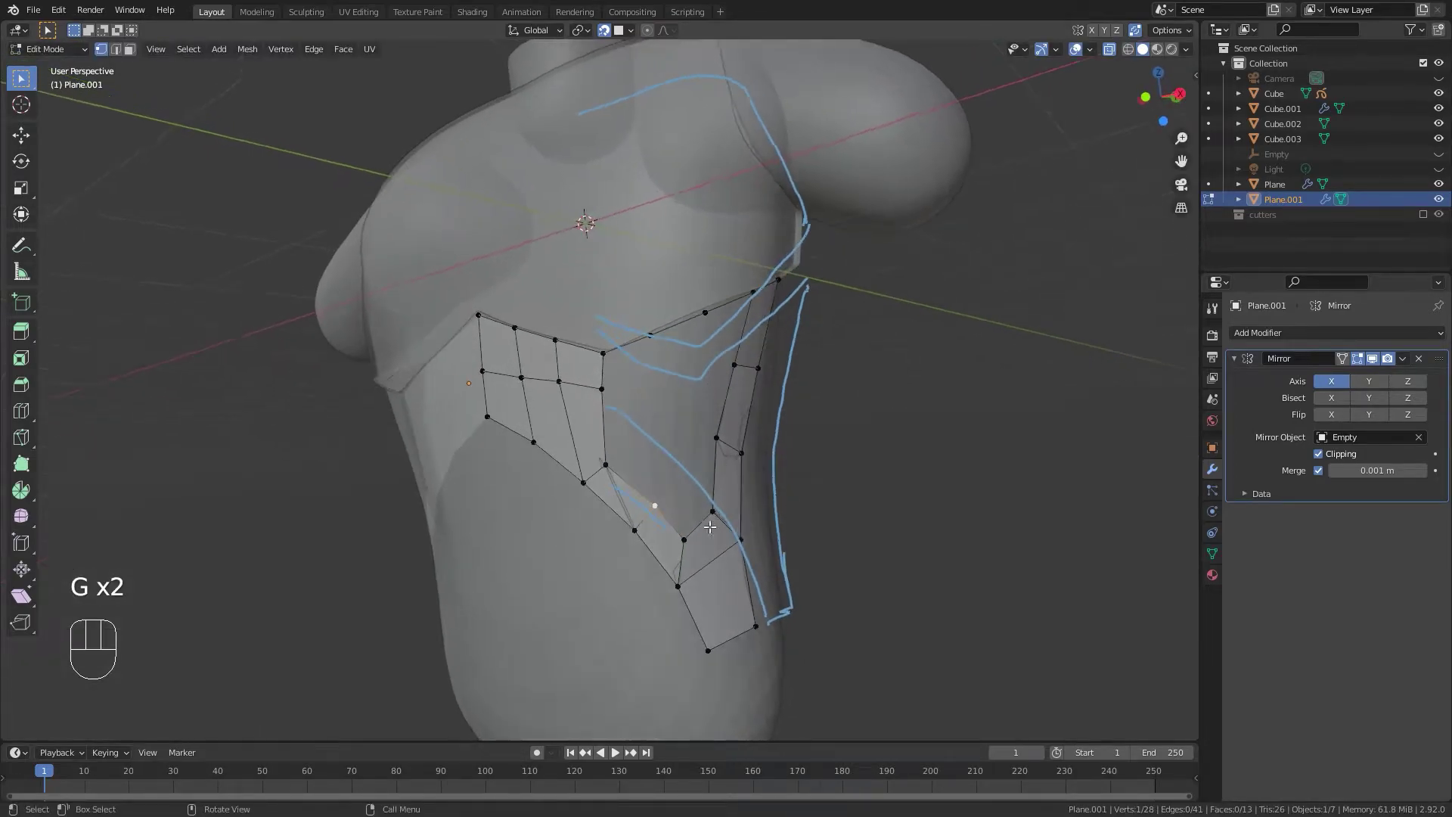
Try to fill the gap between the two strips with faces starting just above the joined bottom end.
key("f")
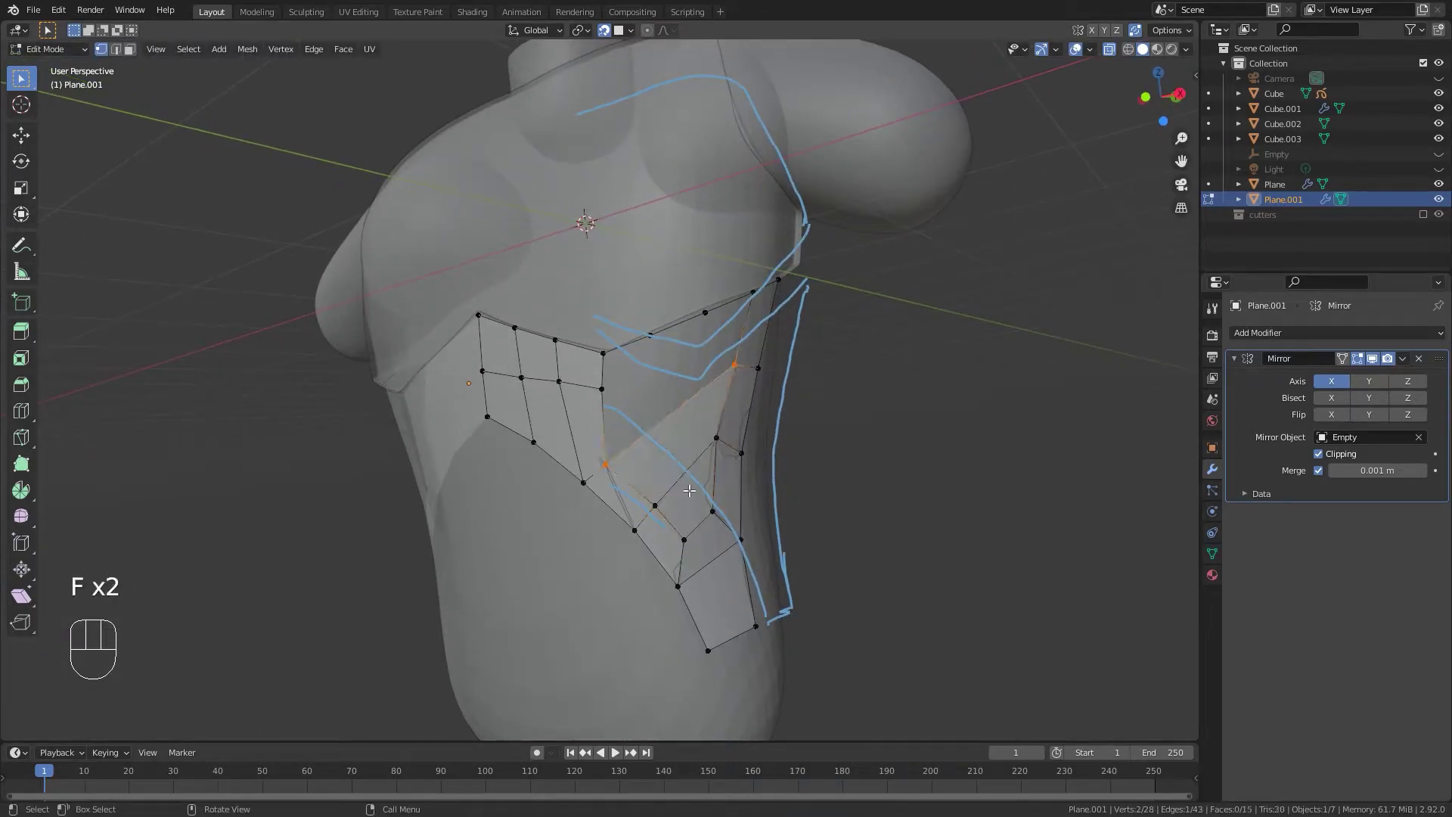
middle_click_drag(633, 421, 668, 439)
left_click(759, 317)
middle_click_drag(759, 316, 712, 426)
key("ctrl+z")
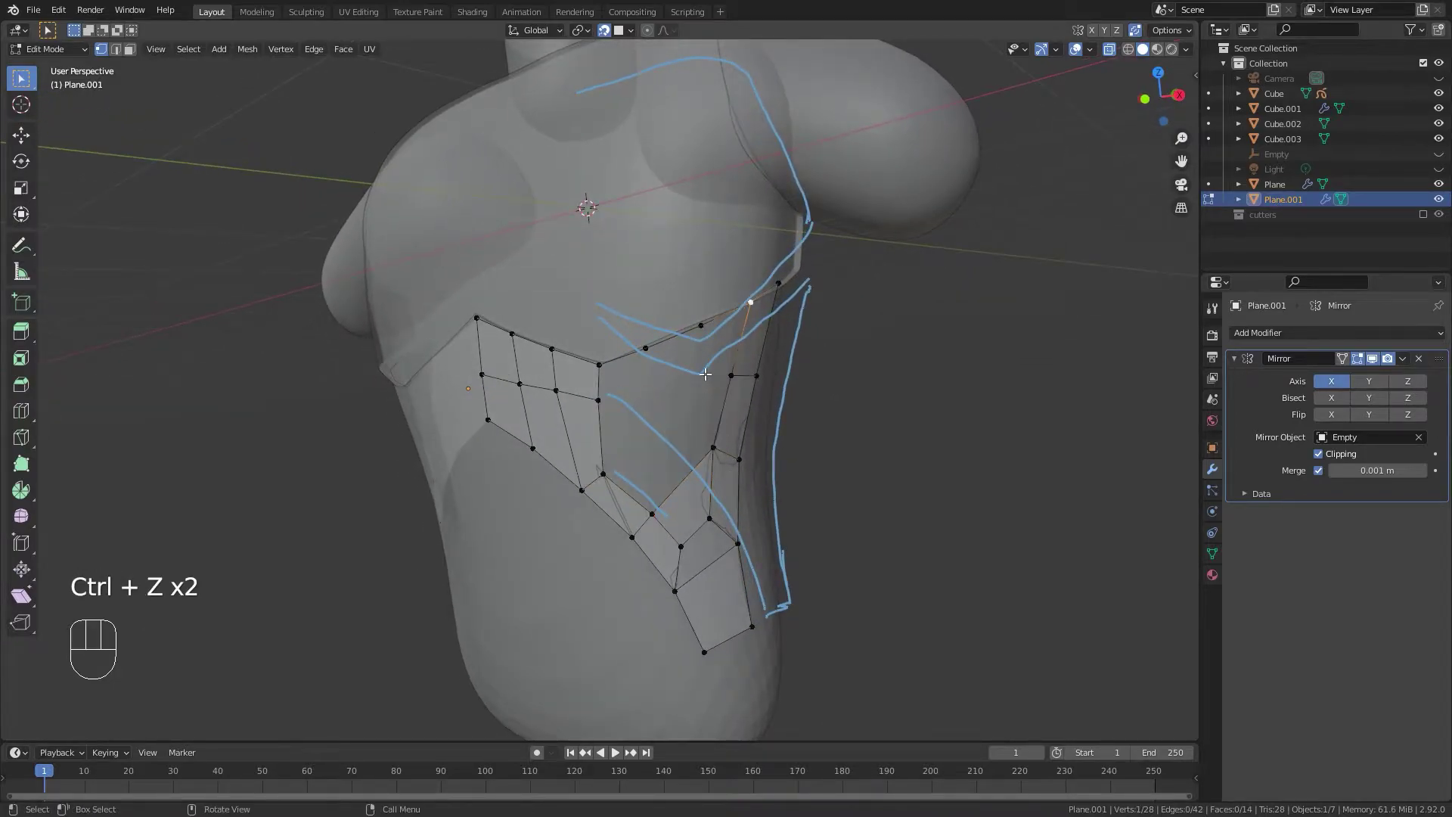
Fill three faces along the upper edge beneath the chest plate, placing their lower vertices on the body.
key("f")
left_click(699, 372)
key("f")
left_click(652, 369)
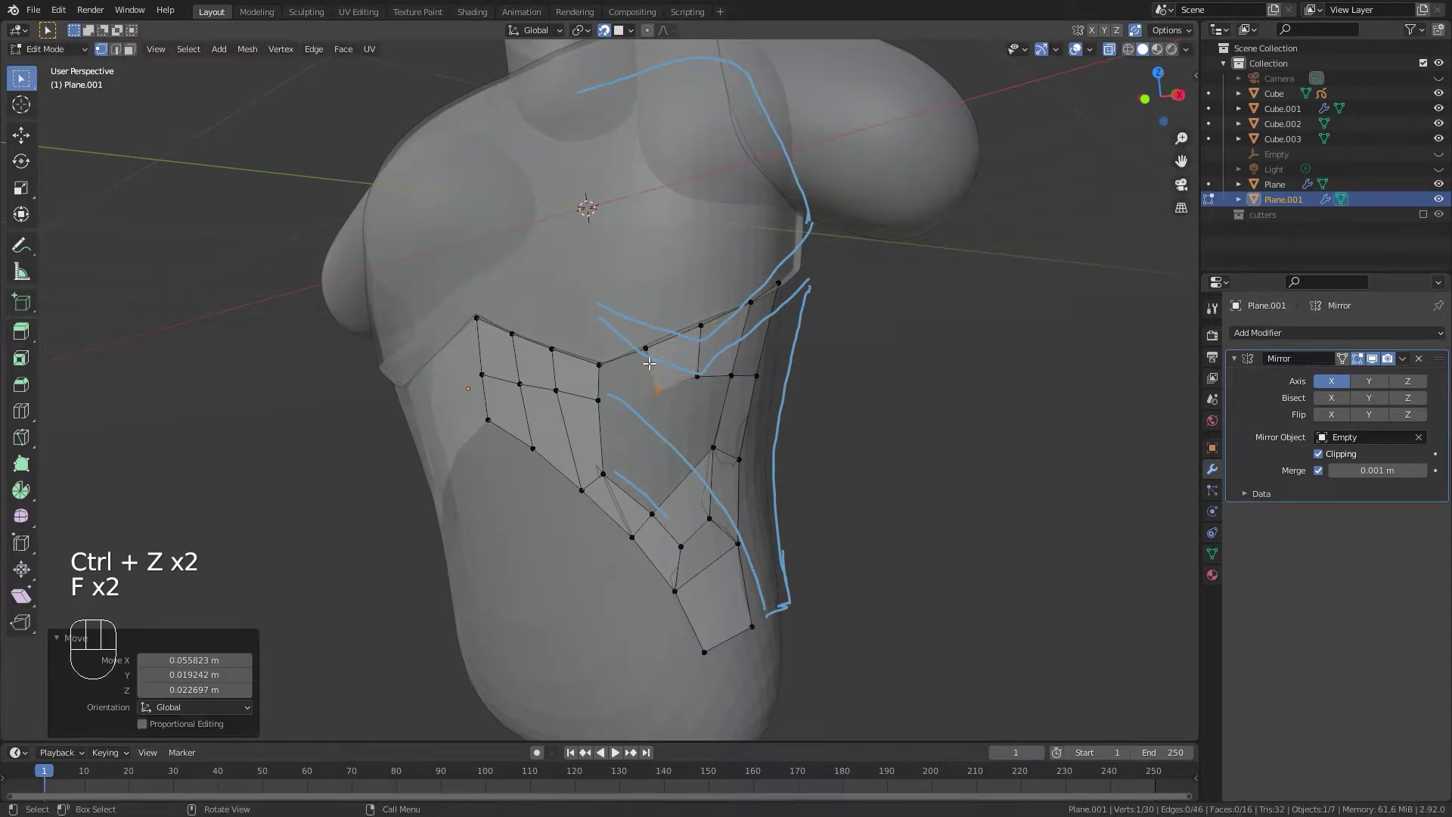
left_click(653, 369)
middle_click_drag(646, 458, 615, 466)
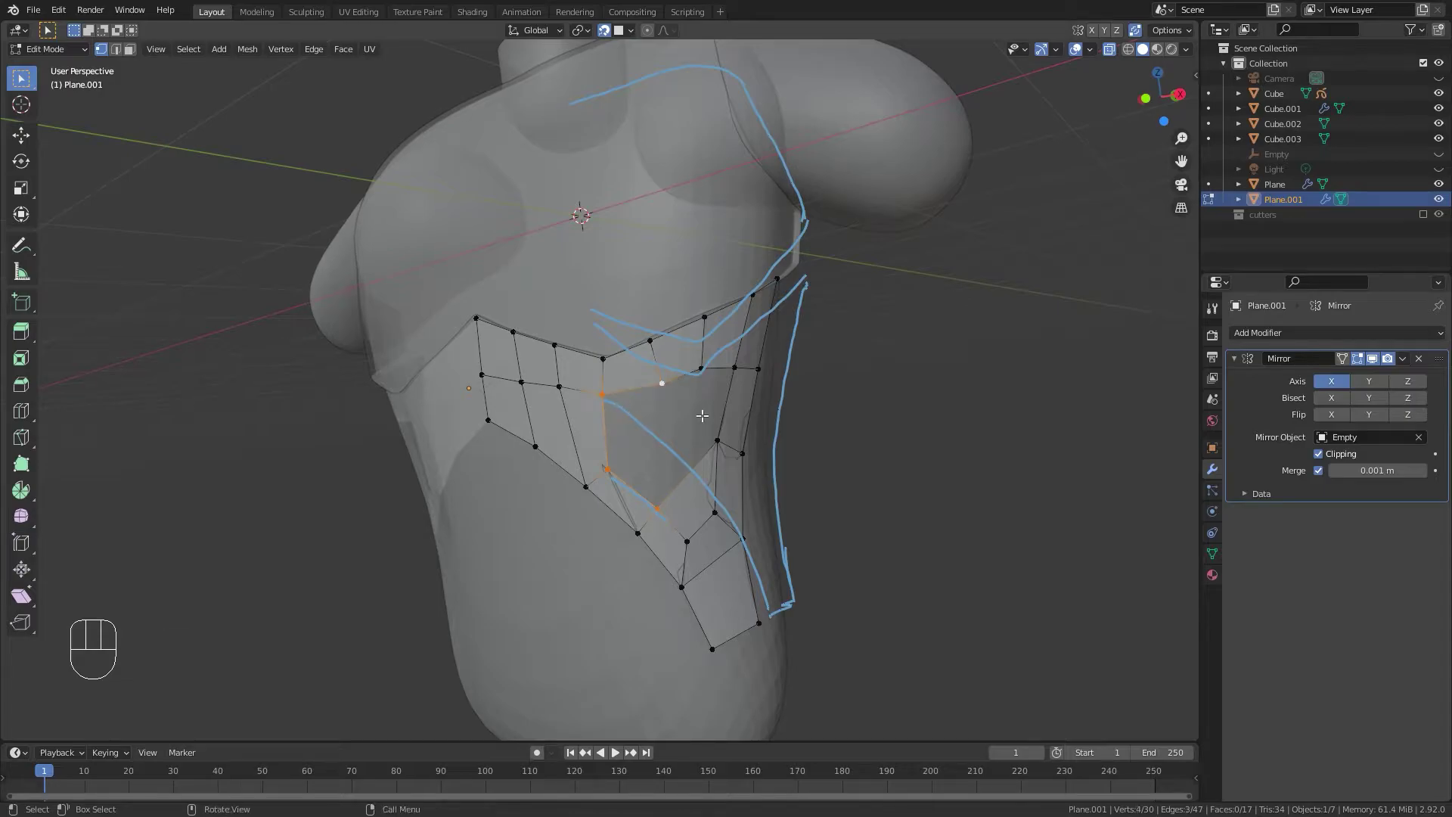
key("f")
middle_click_drag(697, 411, 663, 436)
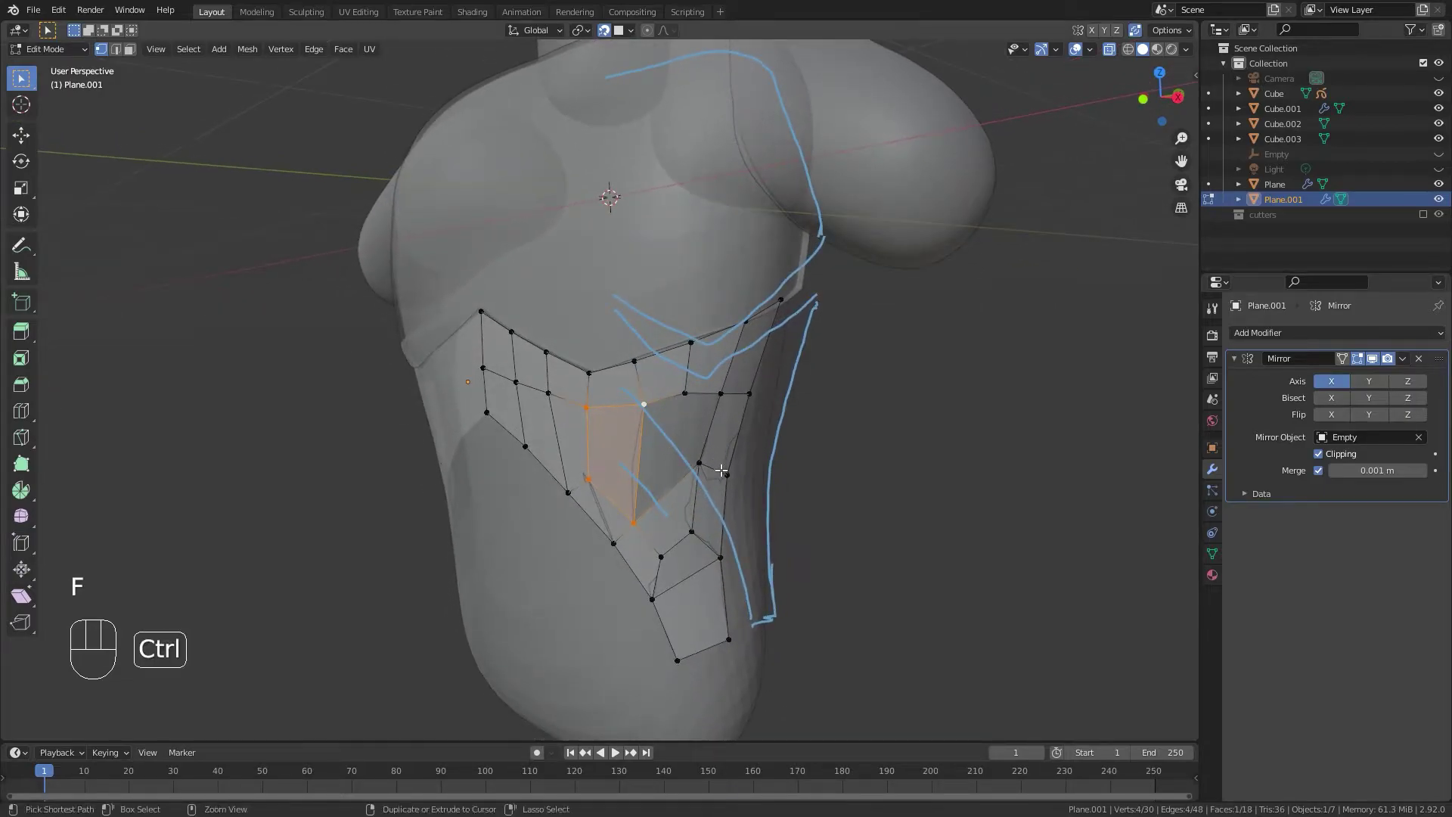
key("ctrl+z")
key("ctrl+z")
key("ctrl+shift+z")
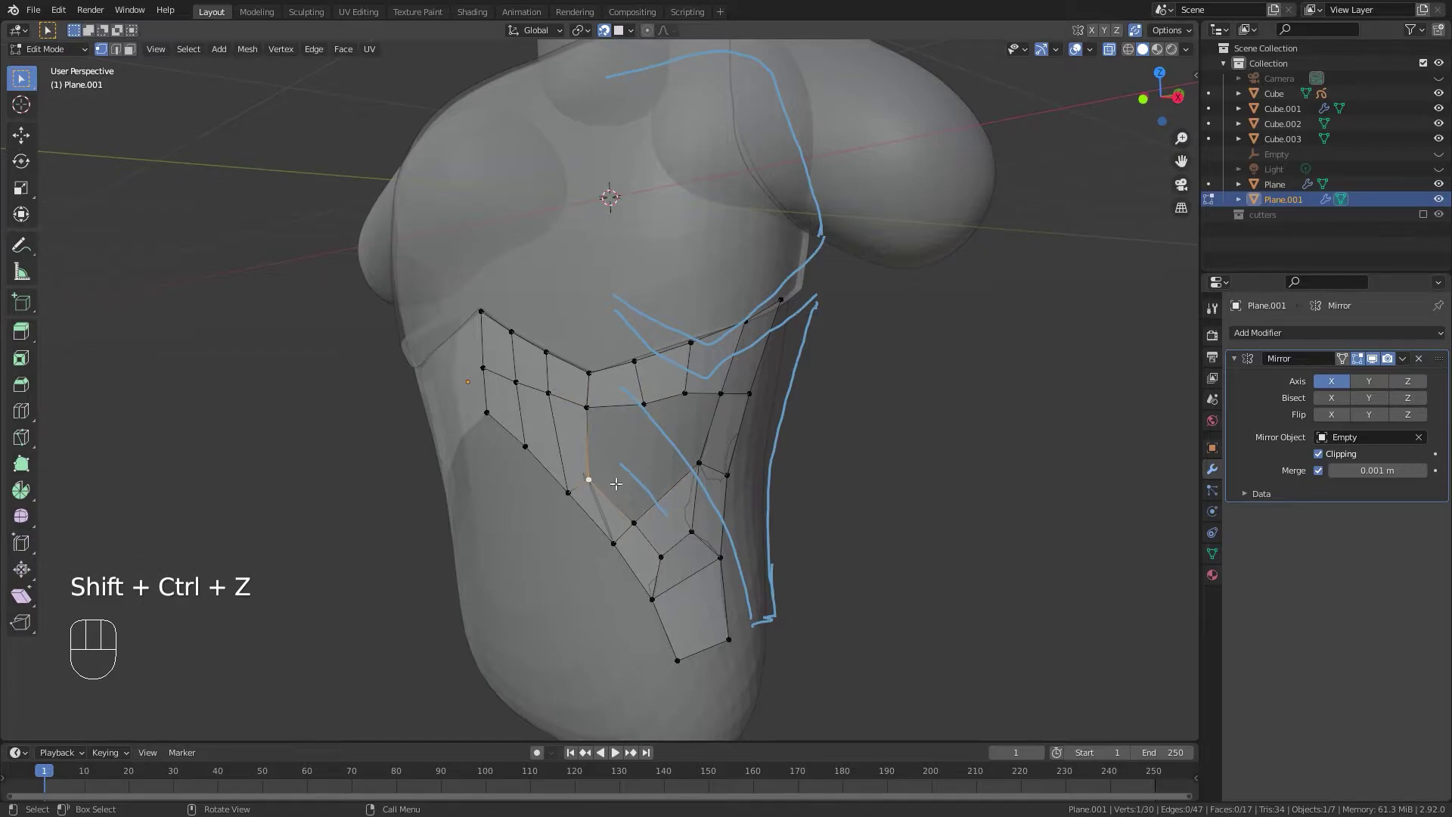
Extrude a vertex from the lower curved strip into the open gap and delete the large face at the gap's bottom.
key("e")
left_click(641, 460)
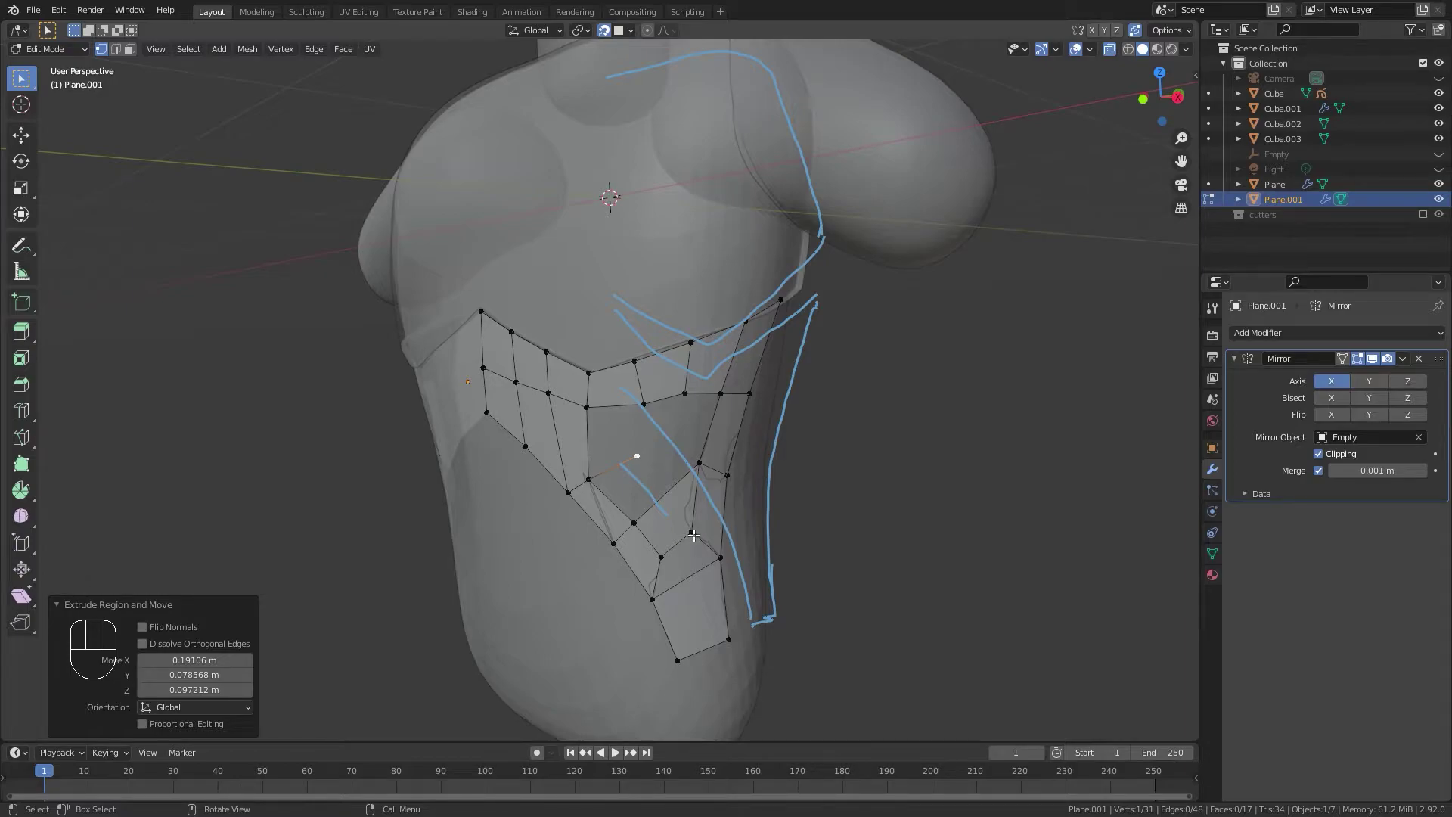
key("Tab")
key("Tab")
left_click(777, 534)
left_click(688, 527)
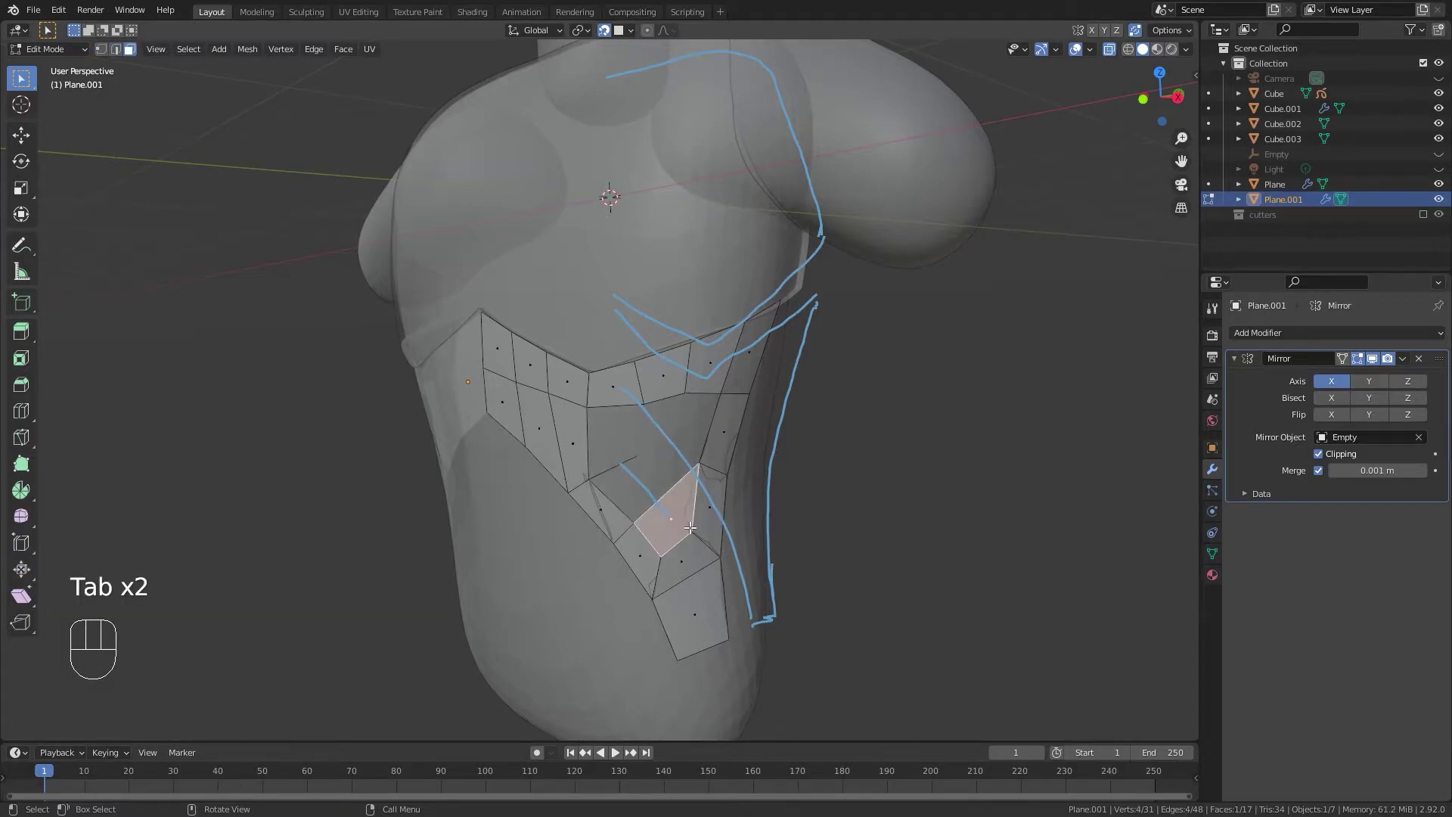
key("x")
left_click(676, 524)
key("Tab")
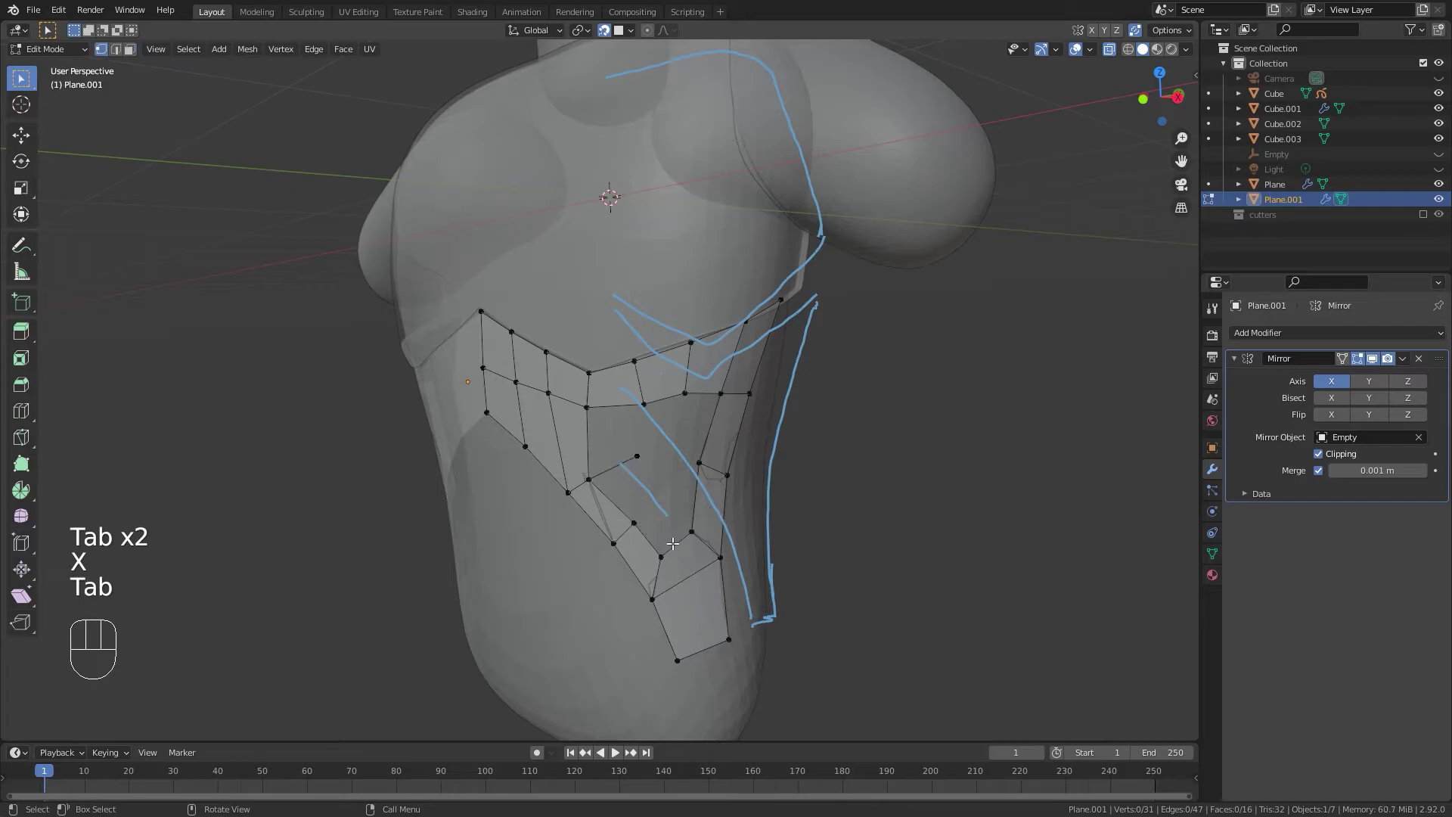
Fill faces from the extruded vertex along the lower strip and up to the row beneath the upper edge.
key("f")
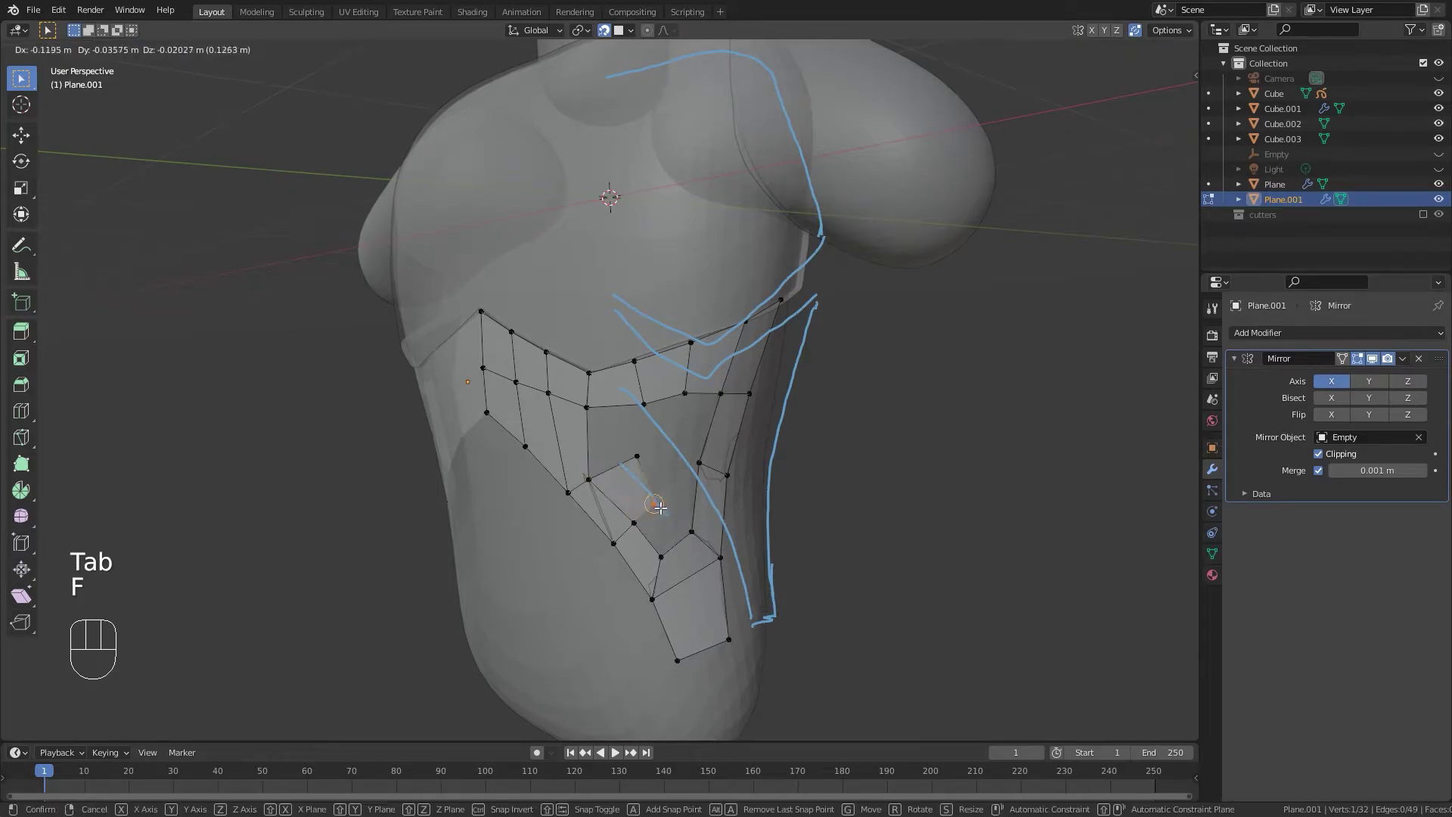
left_click(665, 505)
left_click(662, 558, "shift")
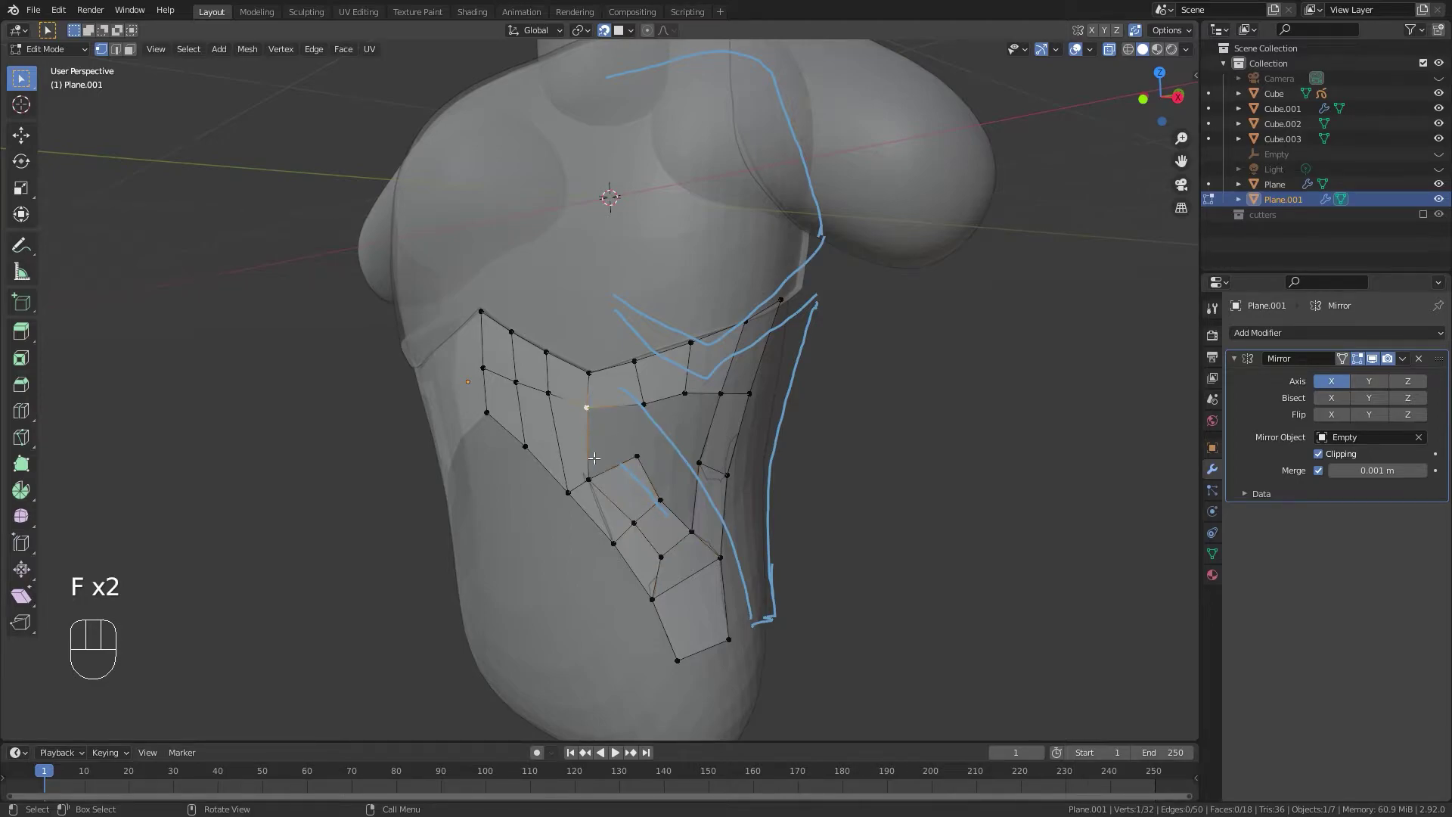
key("f")
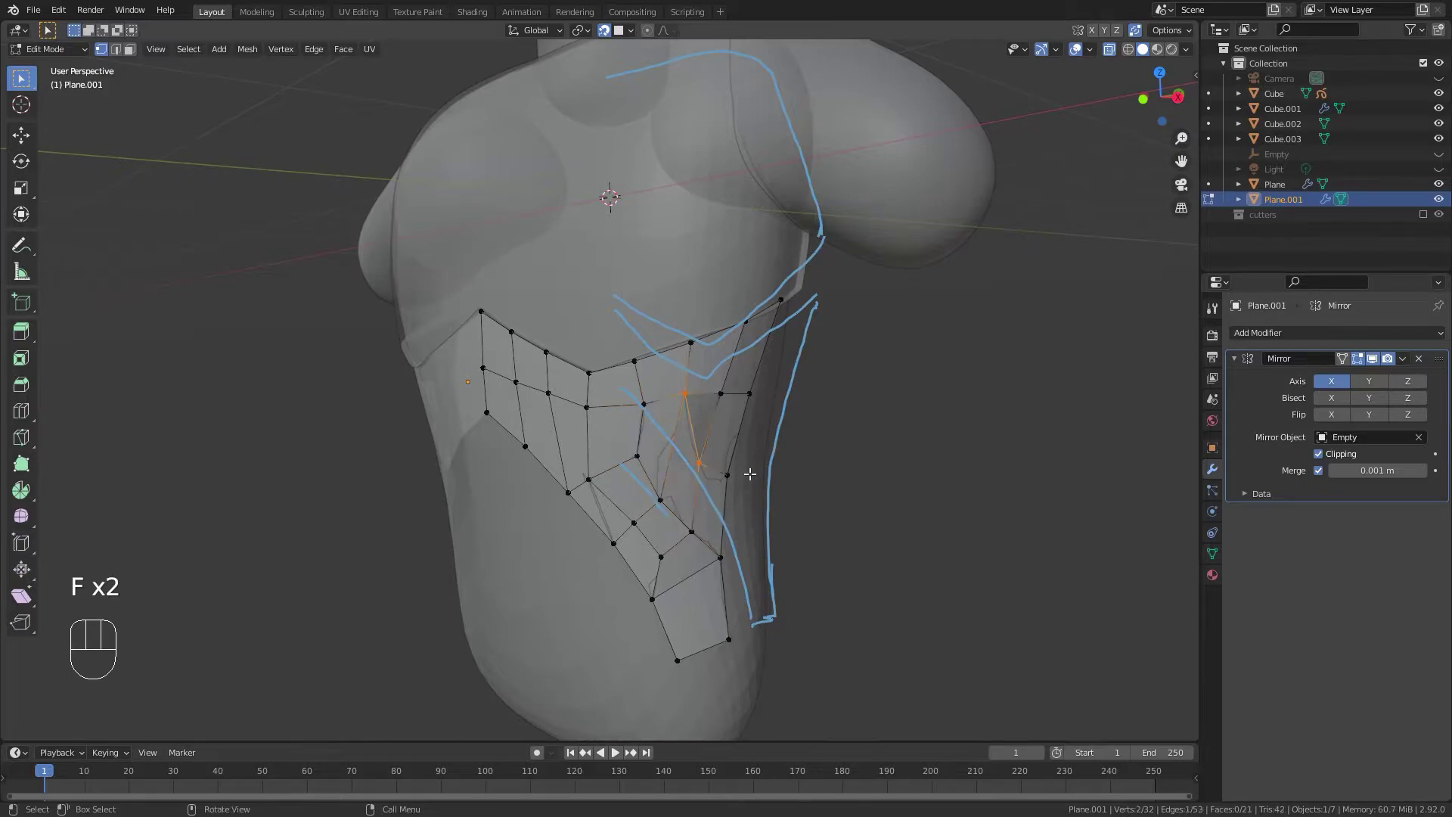
Undo the last faces filled in the gap and fill one with a new inner vertex placed on the body.
key("ctrl+z")
middle_click_drag(737, 474, 721, 502)
key("ctrl+z")
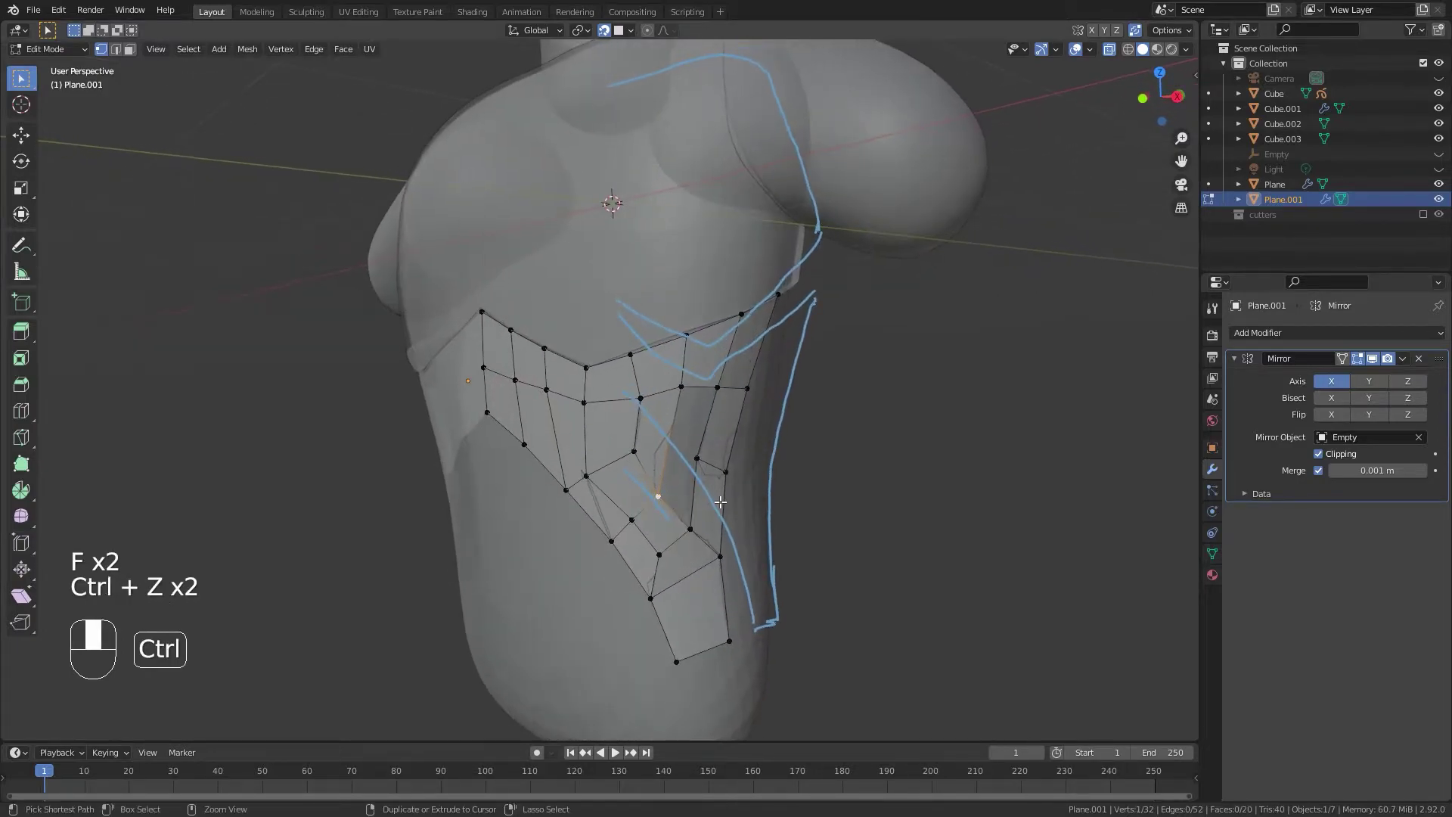
key("f")
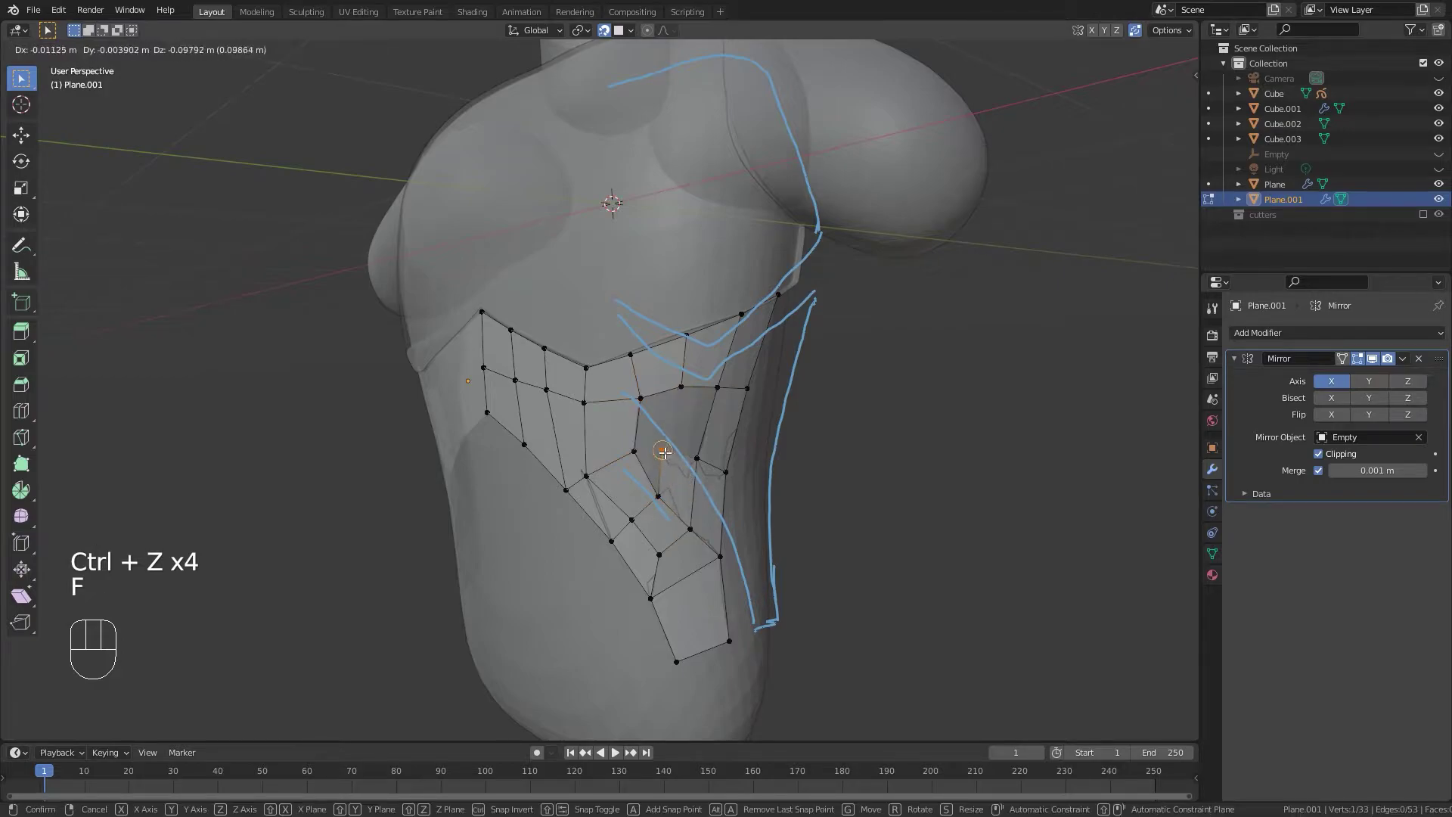
left_click(664, 452)
Fill the remaining faces to close the gap between the inner vertices and the side strip.
left_click(725, 407)
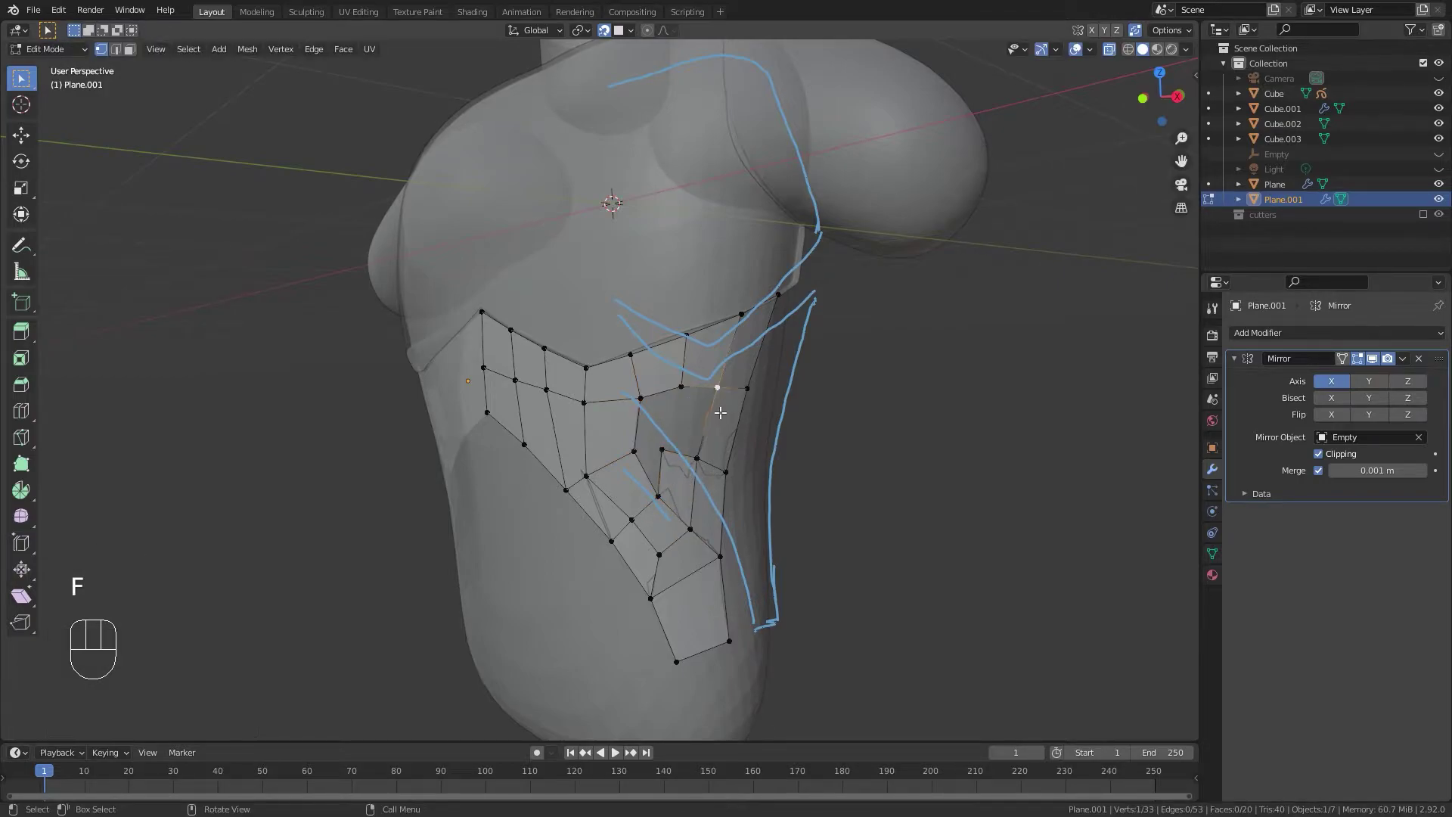
middle_click_drag(637, 450, 676, 515)
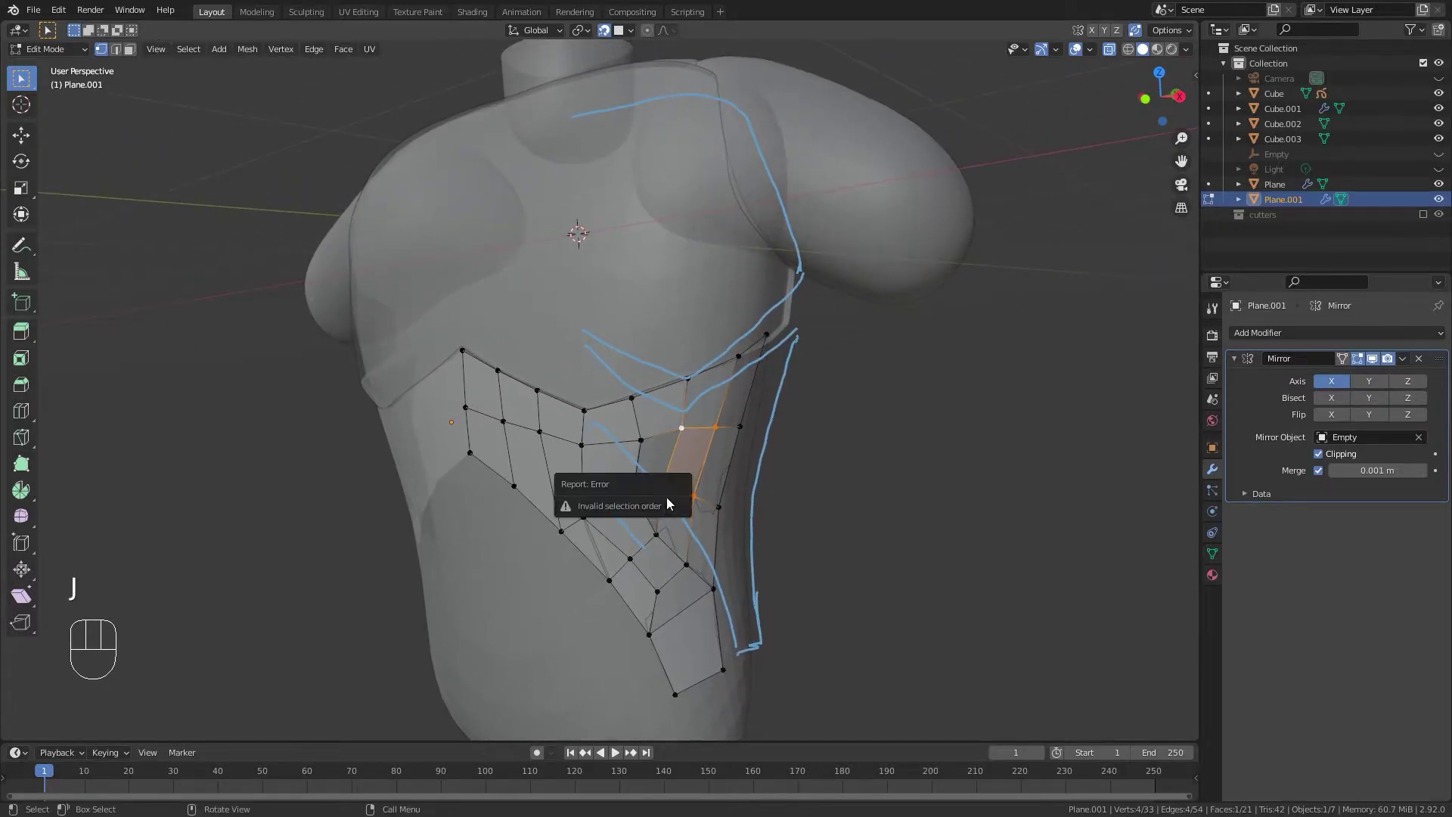
key("k")
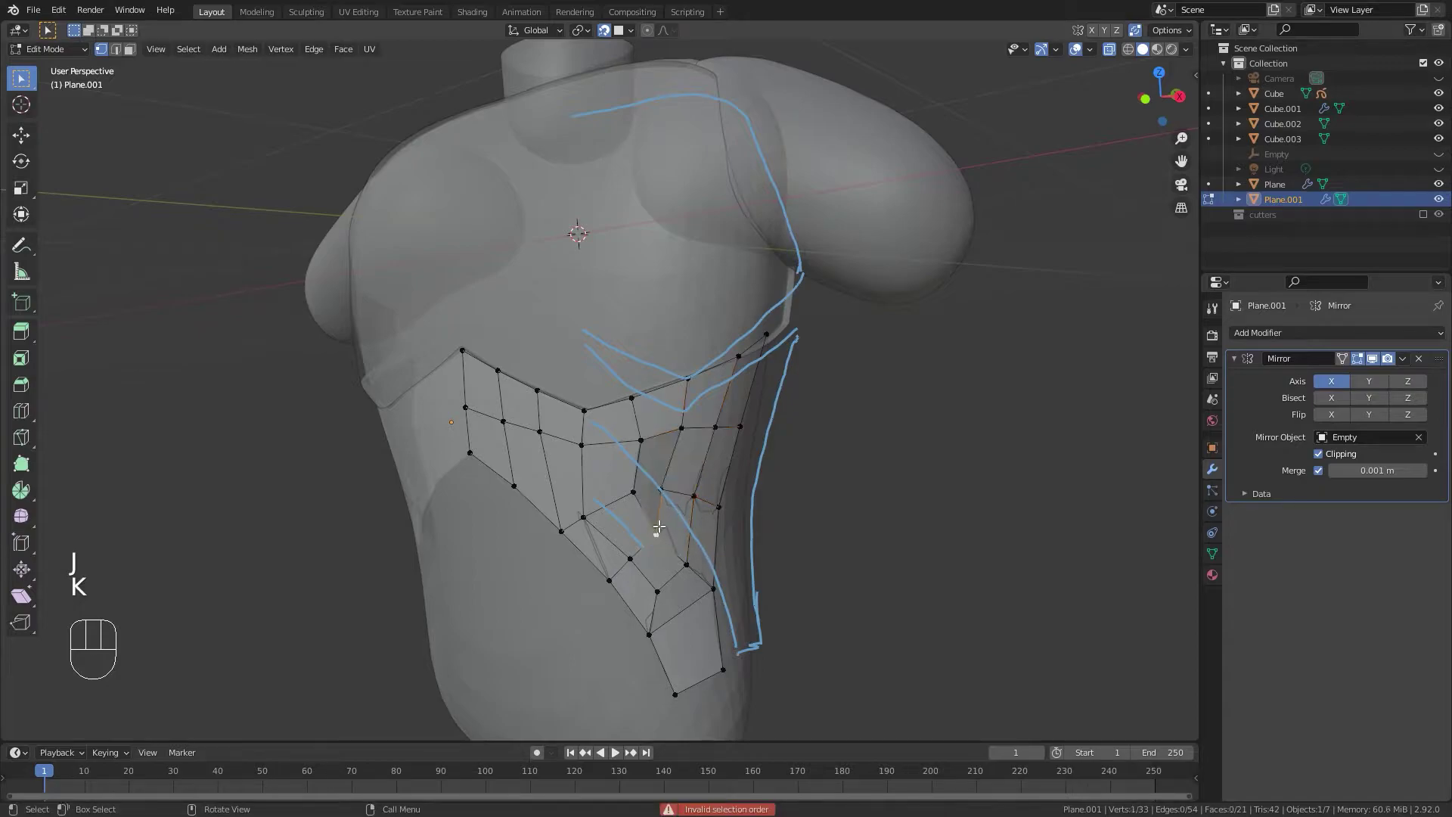
Inspect the filled side piece and its mirrored half from the side and front, in and out of Edit Mode.
middle_click_drag(694, 507, 745, 499)
scroll(666, 498, "down", 3)
middle_click_drag(613, 497, 552, 439)
scroll(651, 461, "up", 3)
middle_click_drag(689, 467, 778, 502, "shift")
key("Tab")
scroll(736, 447, "down", 4)
middle_click_drag(736, 447, 643, 457)
key("Tab")
scroll(585, 443, "up", 3)
middle_click_drag(344, 439, 280, 431)
middle_click_drag(431, 235, 643, 310)
scroll(643, 310, "down", 3)
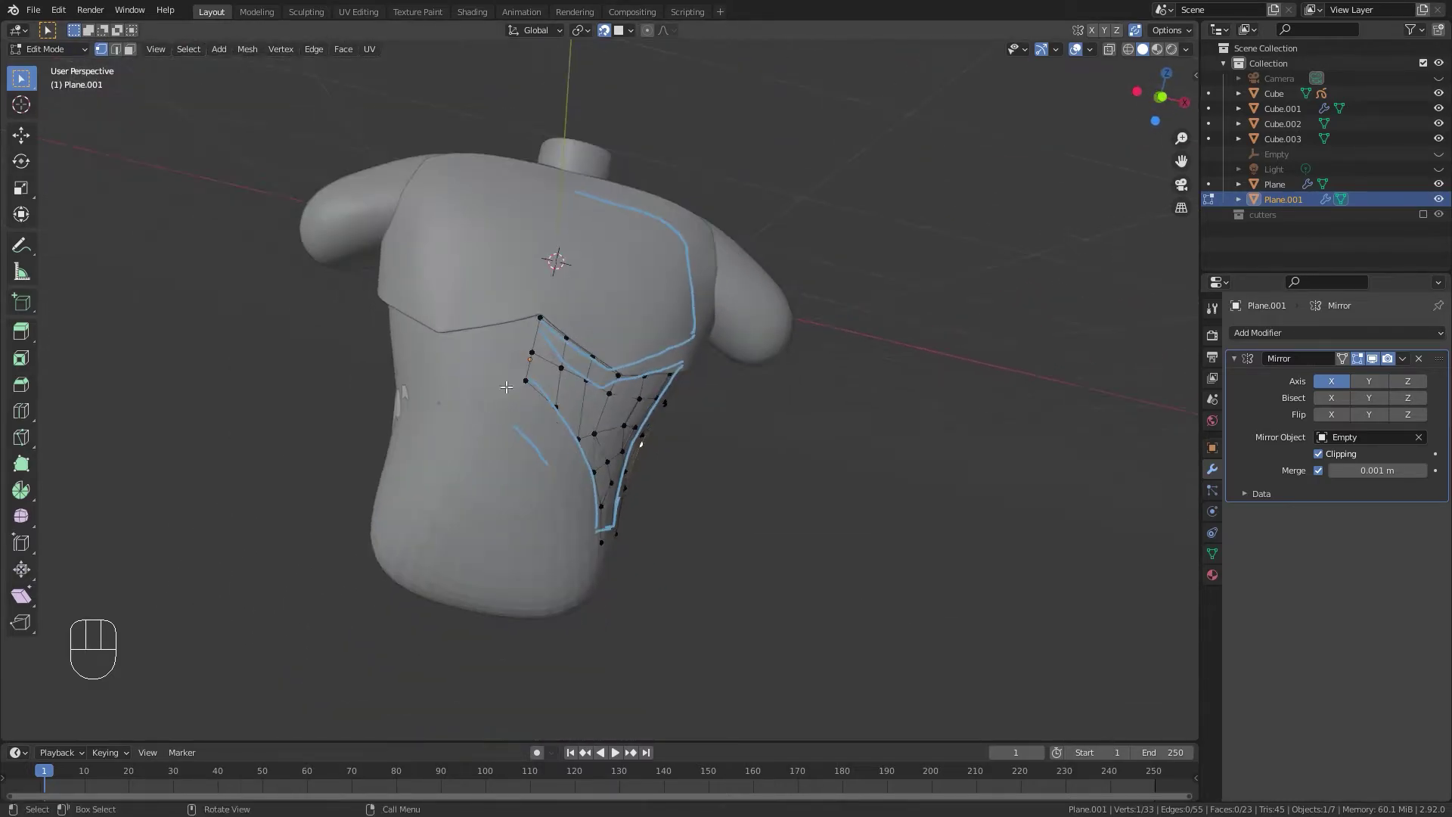
middle_click_drag(408, 424, 291, 447)
middle_click_drag(612, 420, 572, 401)
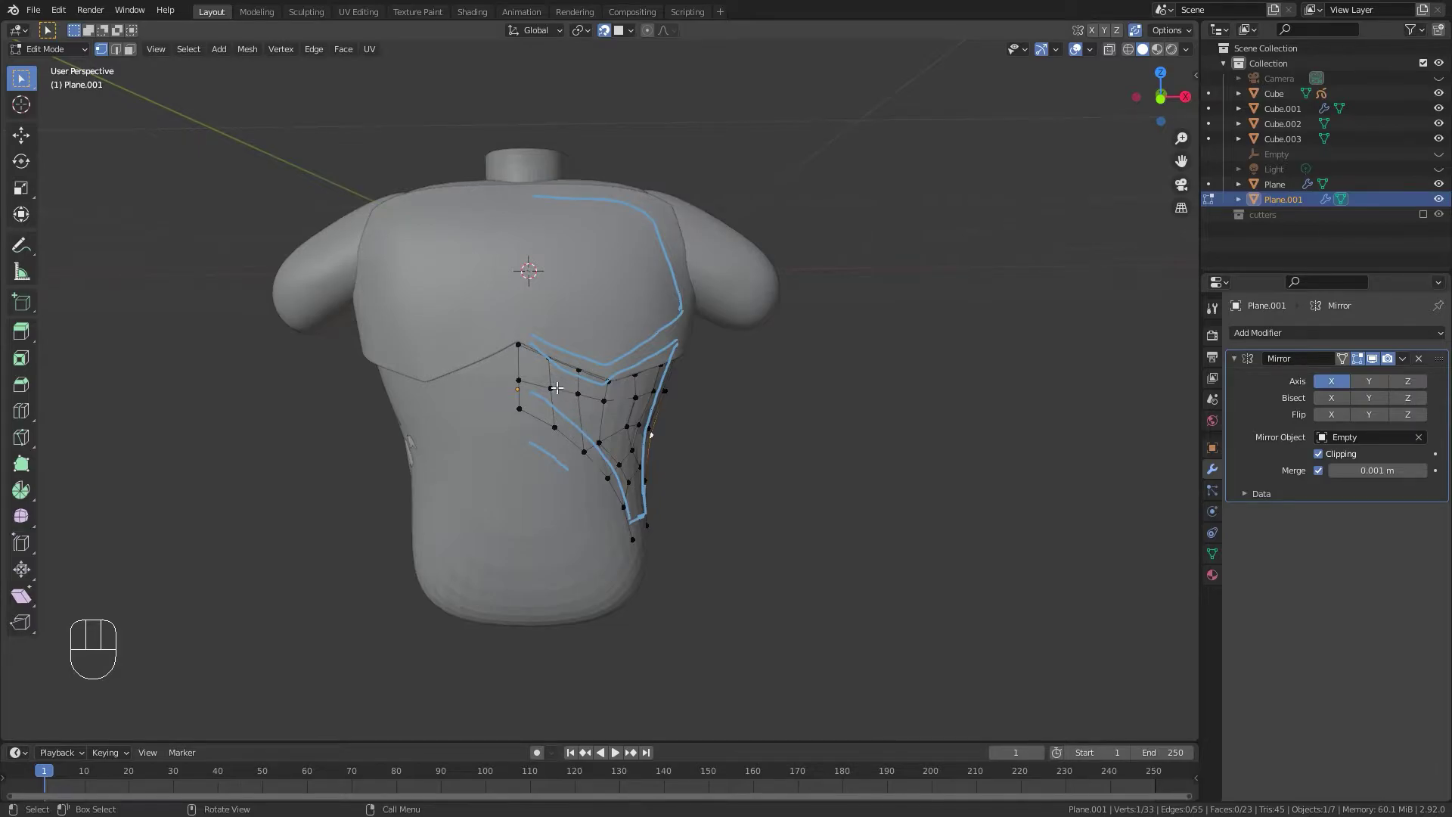
Open the chest plate mesh for editing and edge slide the vertices just inside one of its lower points.
scroll(605, 375, "up", 3)
key("Tab")
left_click(624, 267)
key("Tab")
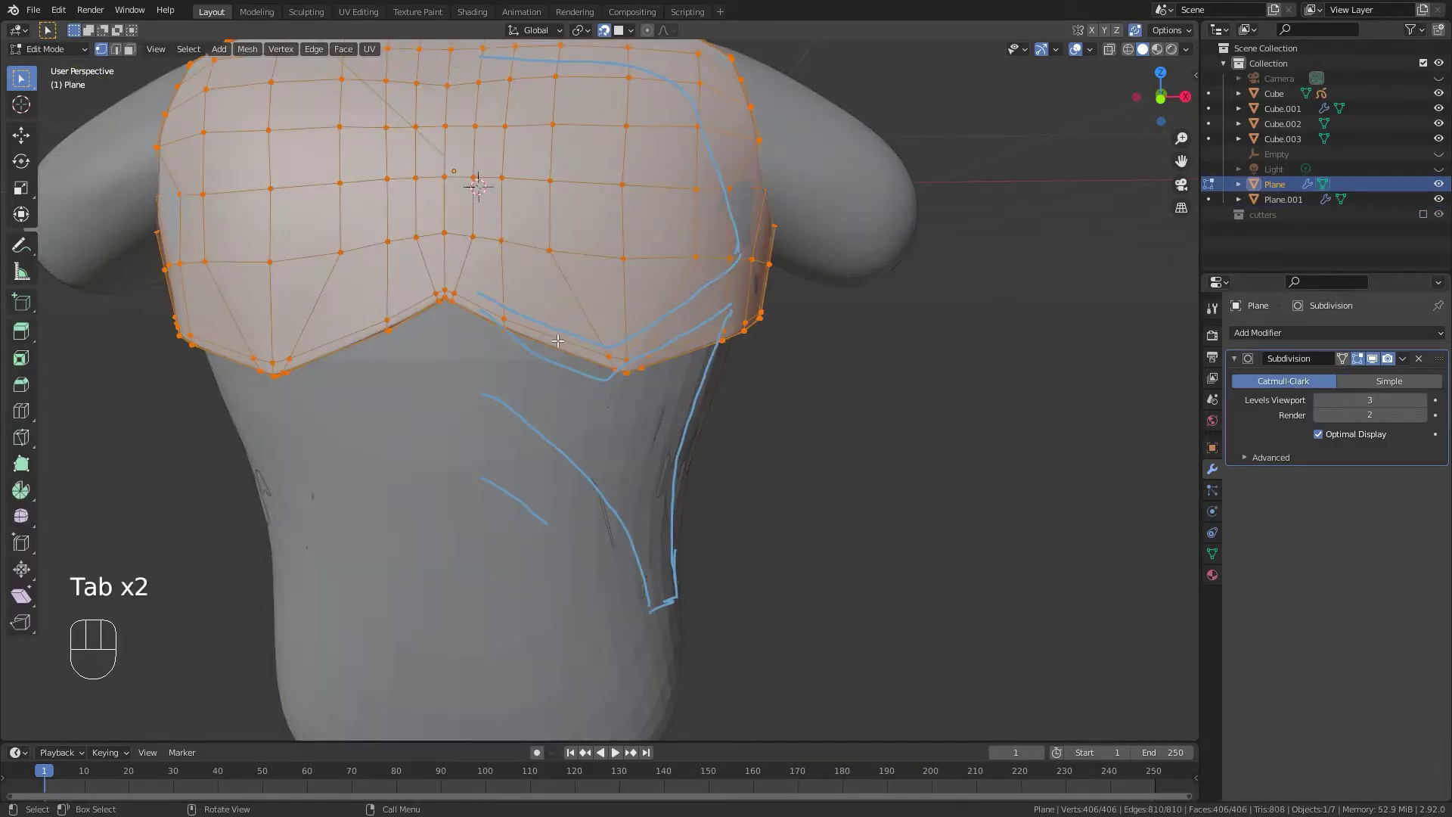
left_click_drag(598, 345, 626, 386)
key("g")
key("g")
right_click(613, 409)
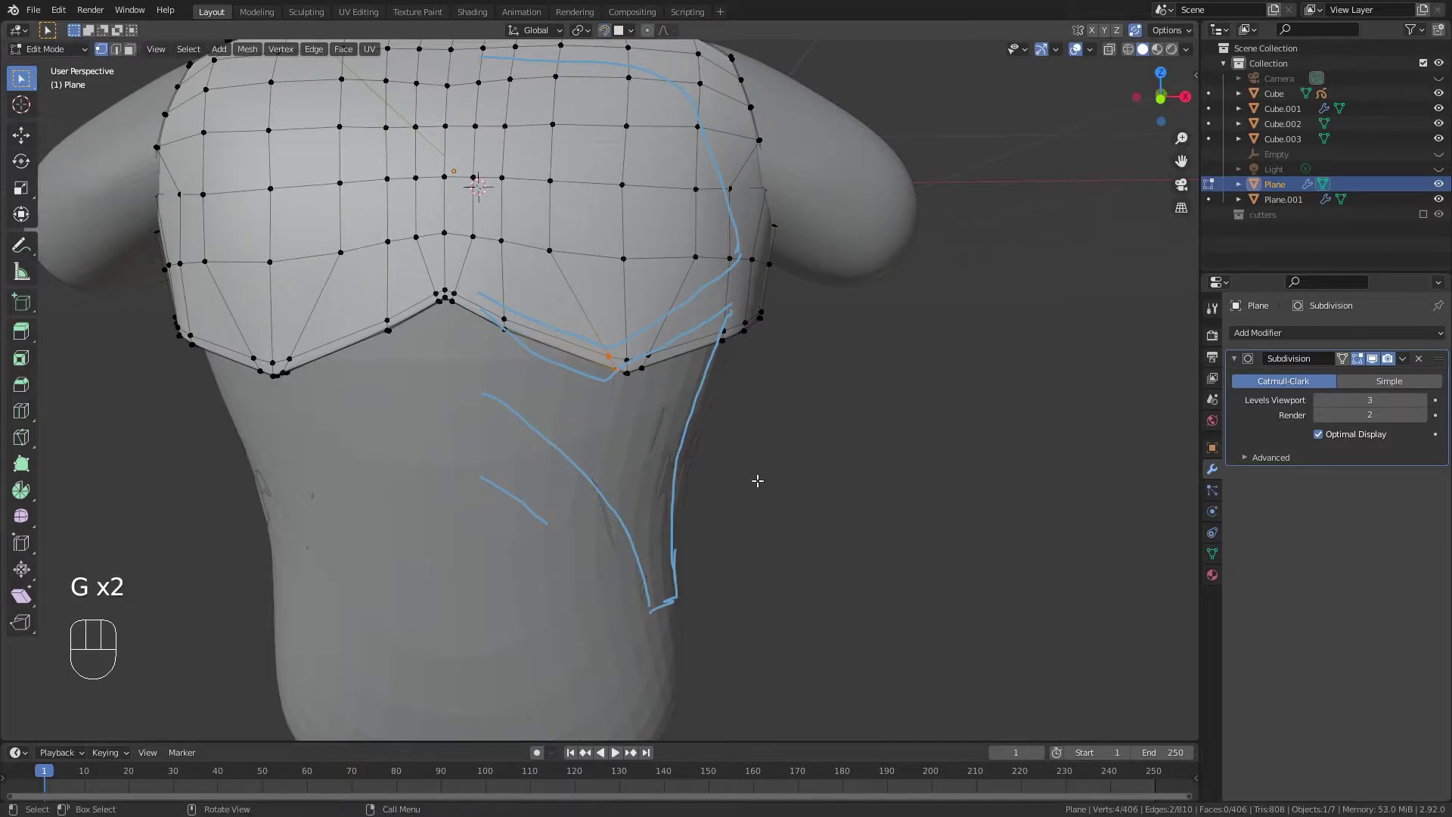
key("g")
key("g")
left_click(639, 424)
Turn on X-ray, select the front and back vertices inside the lower point and edge slide them by about 0.119.
key("alt+x")
key("alt+z")
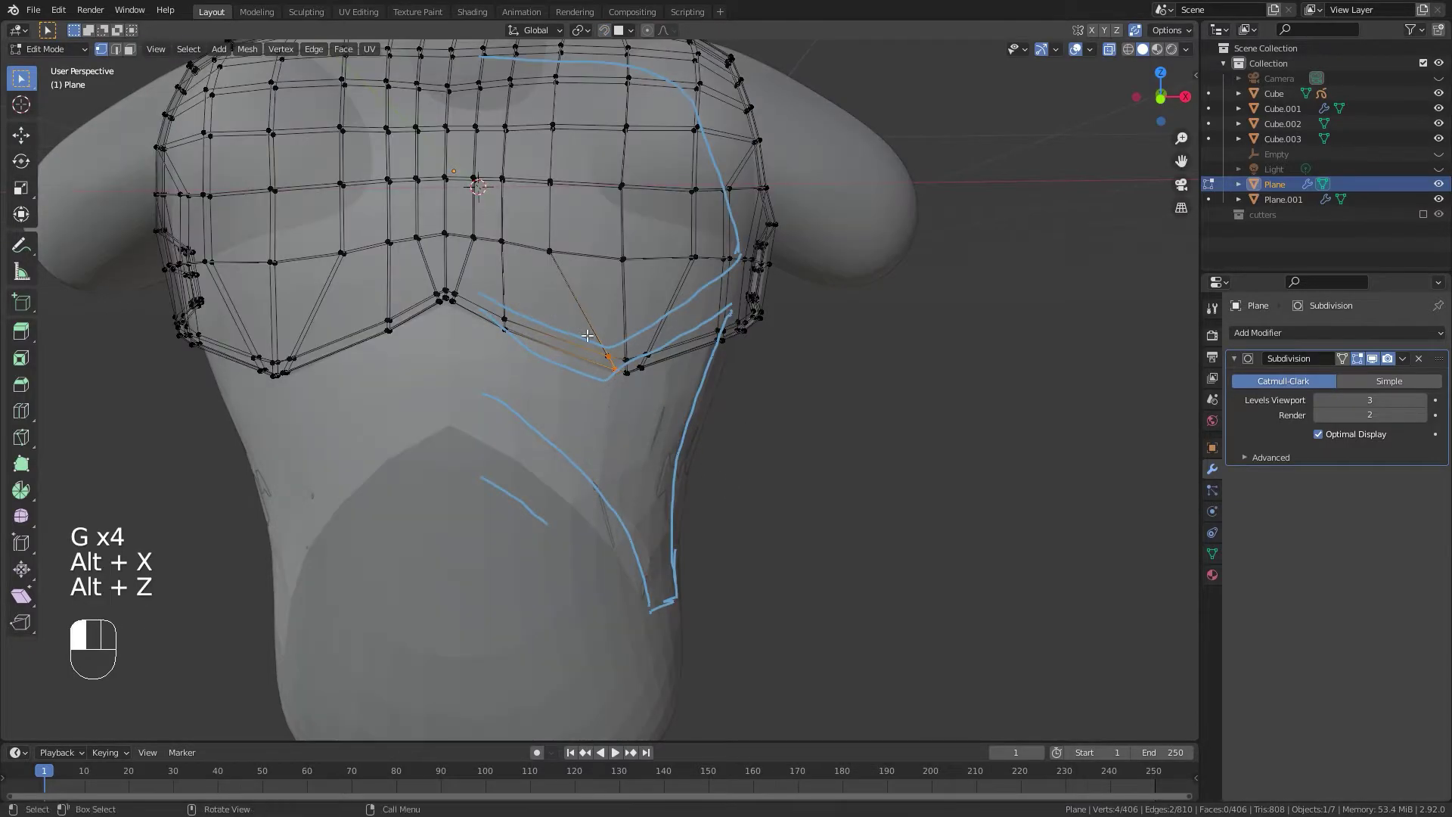
key("g")
key("g")
left_click(713, 433)
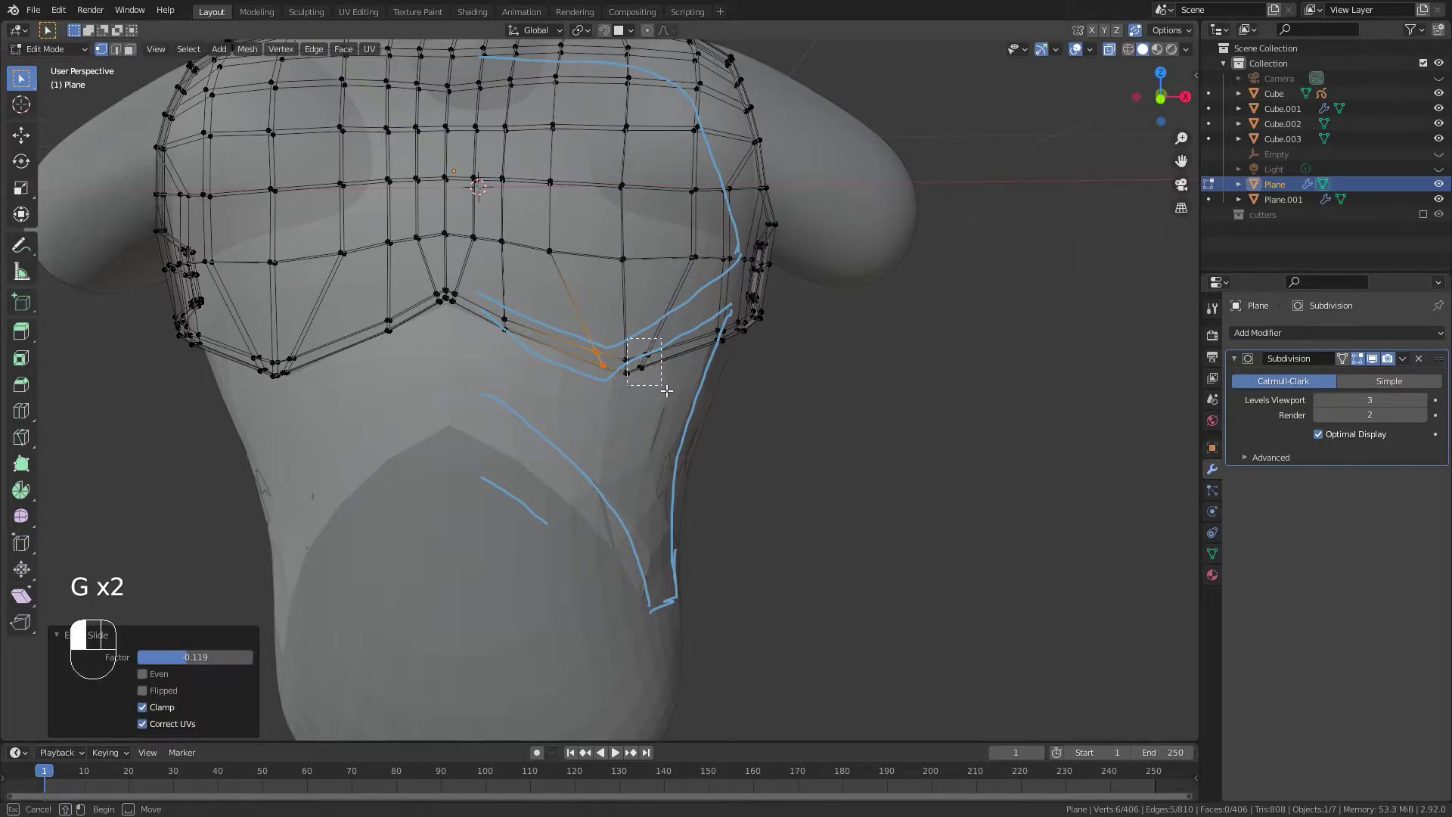
Edge slide the vertices just outside the chest plate's lower point away from it and return to Object Mode.
left_click_drag(667, 390, 667, 391)
left_click_drag(630, 346, 663, 383)
key("g")
key("g")
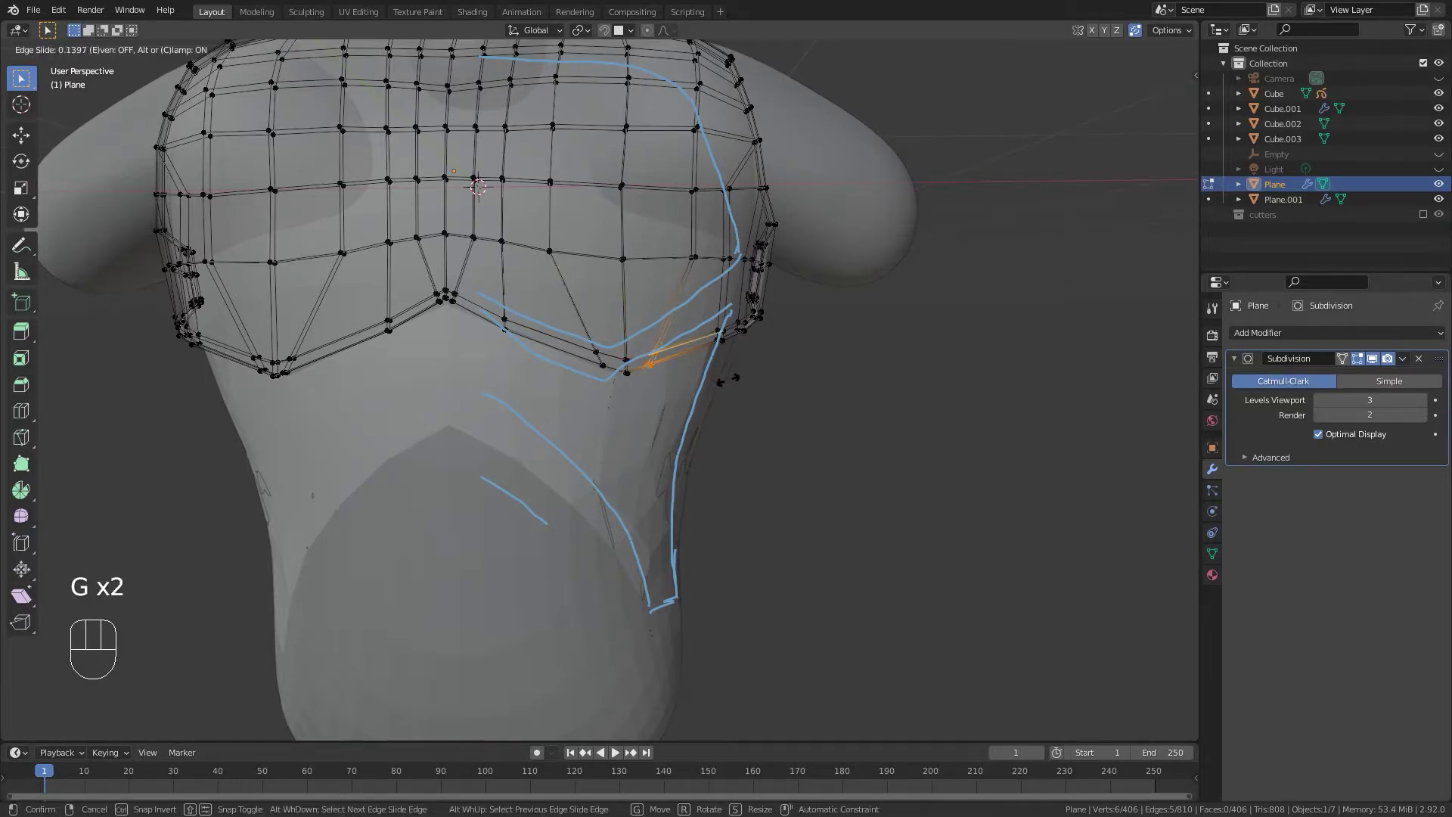
left_click(685, 403)
key("Tab")
left_click(682, 346)
scroll(668, 353, "down", 4)
left_click(679, 375)
scroll(667, 449, "up", 4)
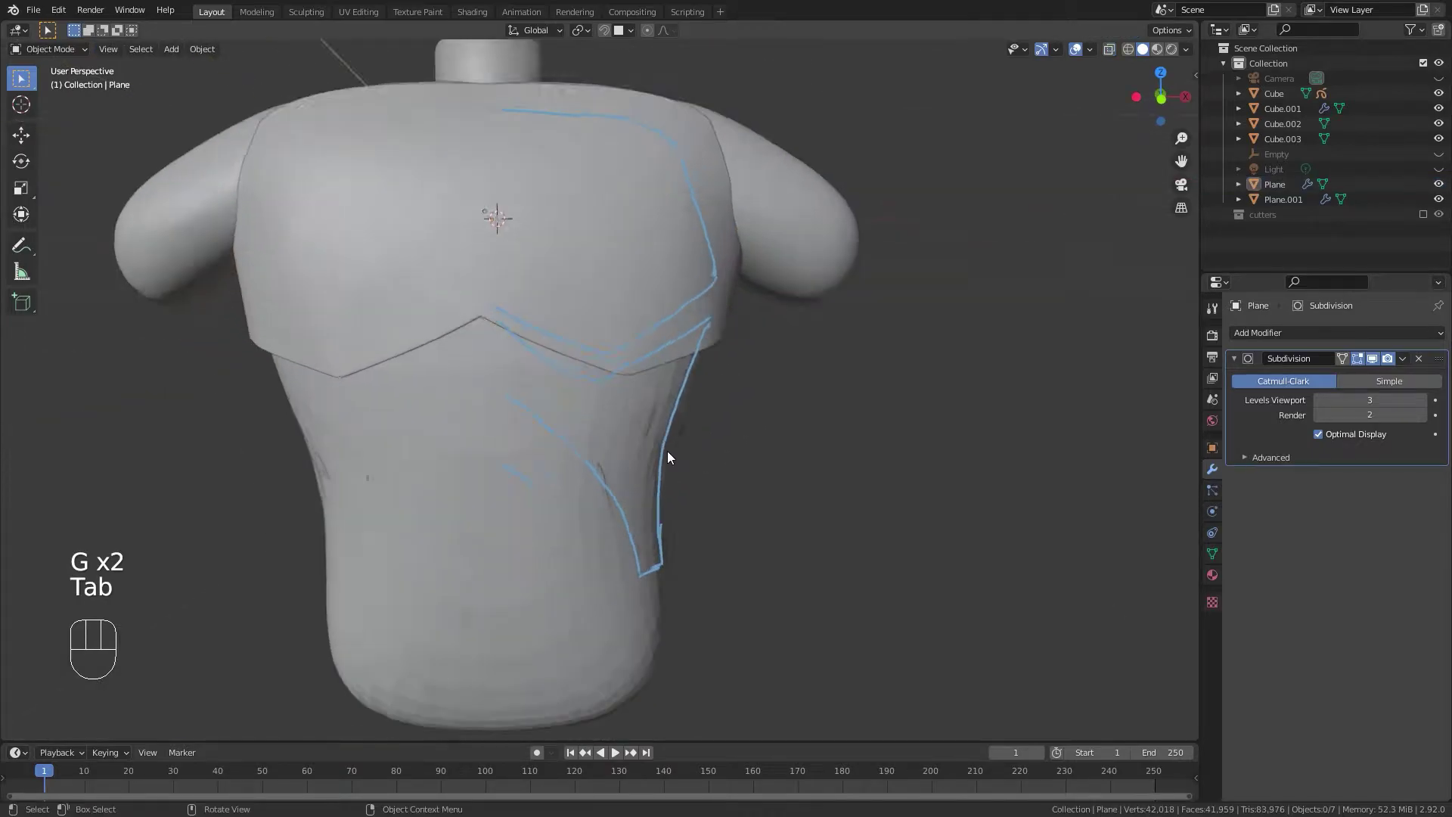
Select the abdominal and side piece and try moving it along the Y axis.
middle_click_drag(610, 423, 541, 416)
left_click(600, 442)
left_click(602, 442)
middle_click_drag(648, 443, 470, 444)
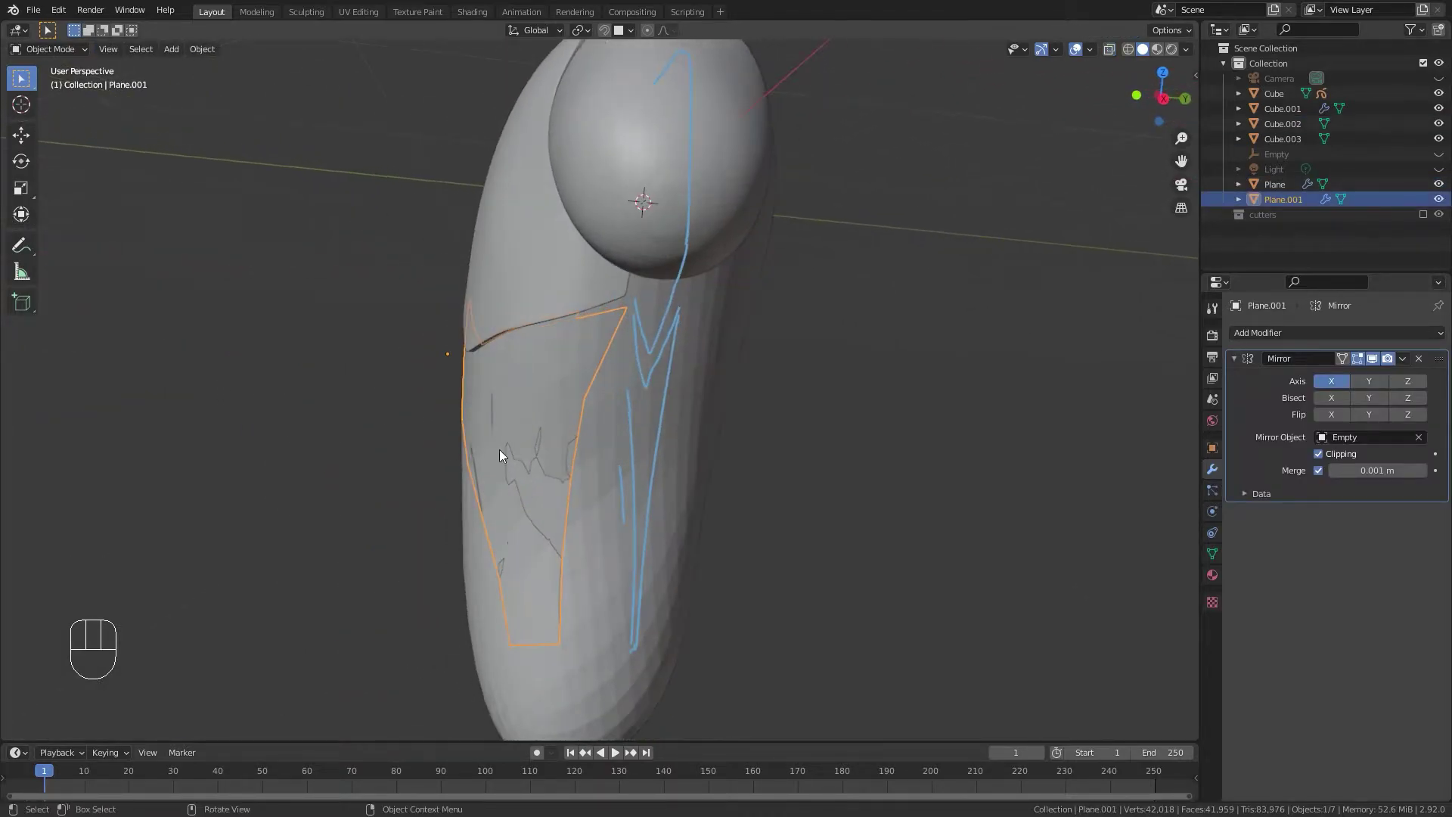
key("g")
key("y")
left_click(642, 431)
Set the side piece's origin to its geometry.
middle_click_drag(633, 421, 499, 408)
right_click(487, 425)
mouse_move(487, 424)
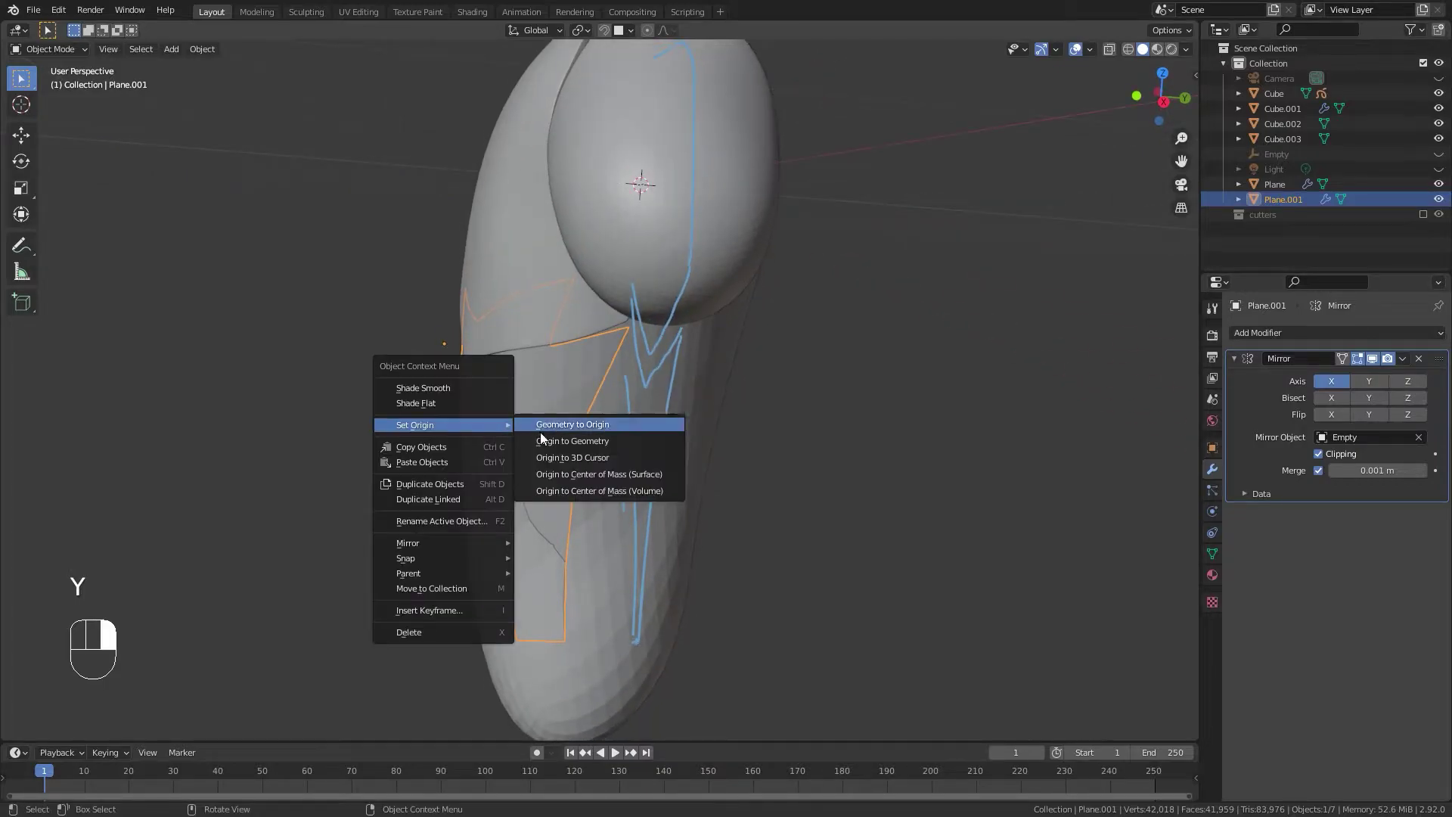
left_click(632, 446)
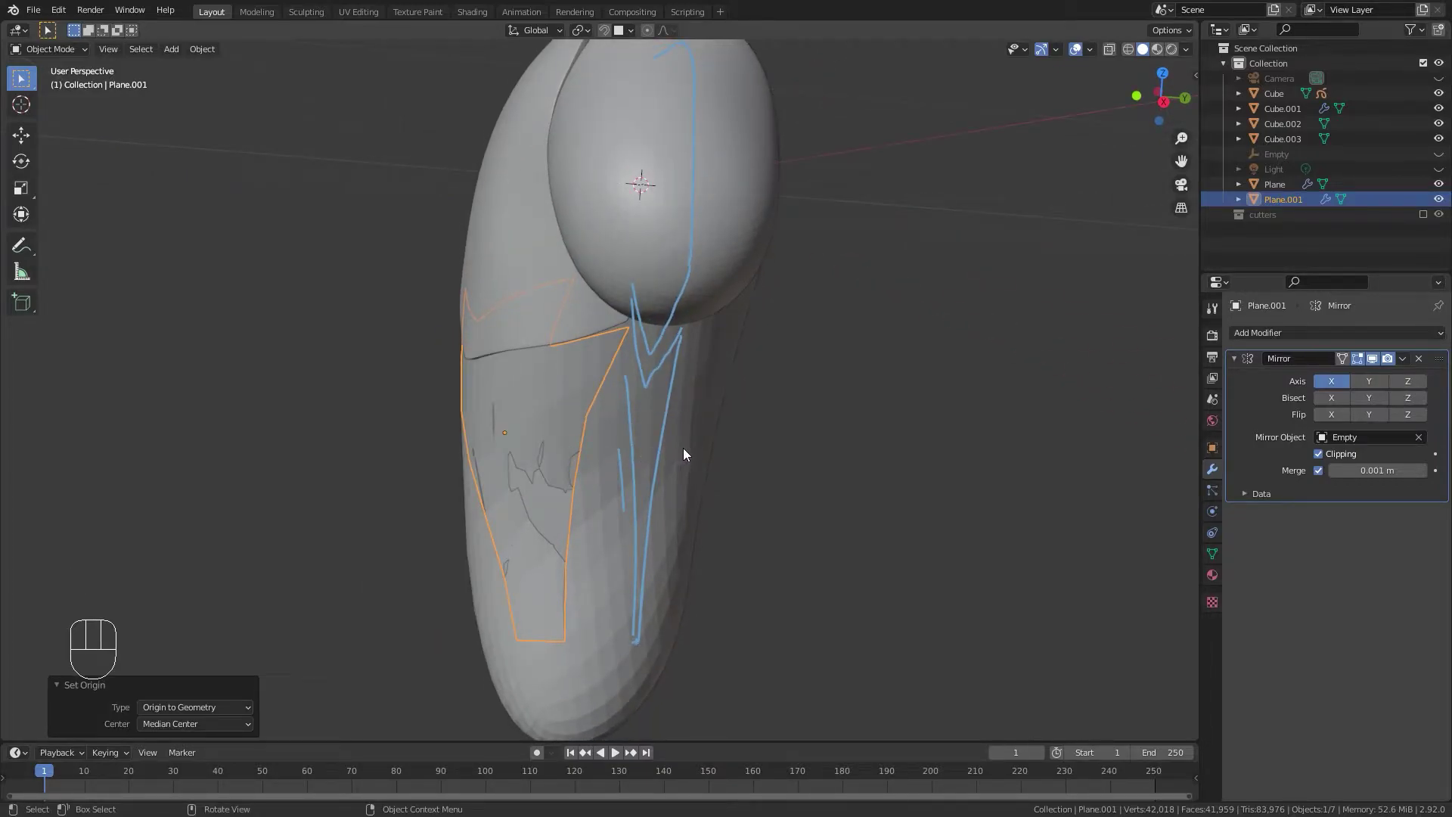
Try scaling the abdominal and side piece up uniformly by 1.070 with its mirror still live.
key("s")
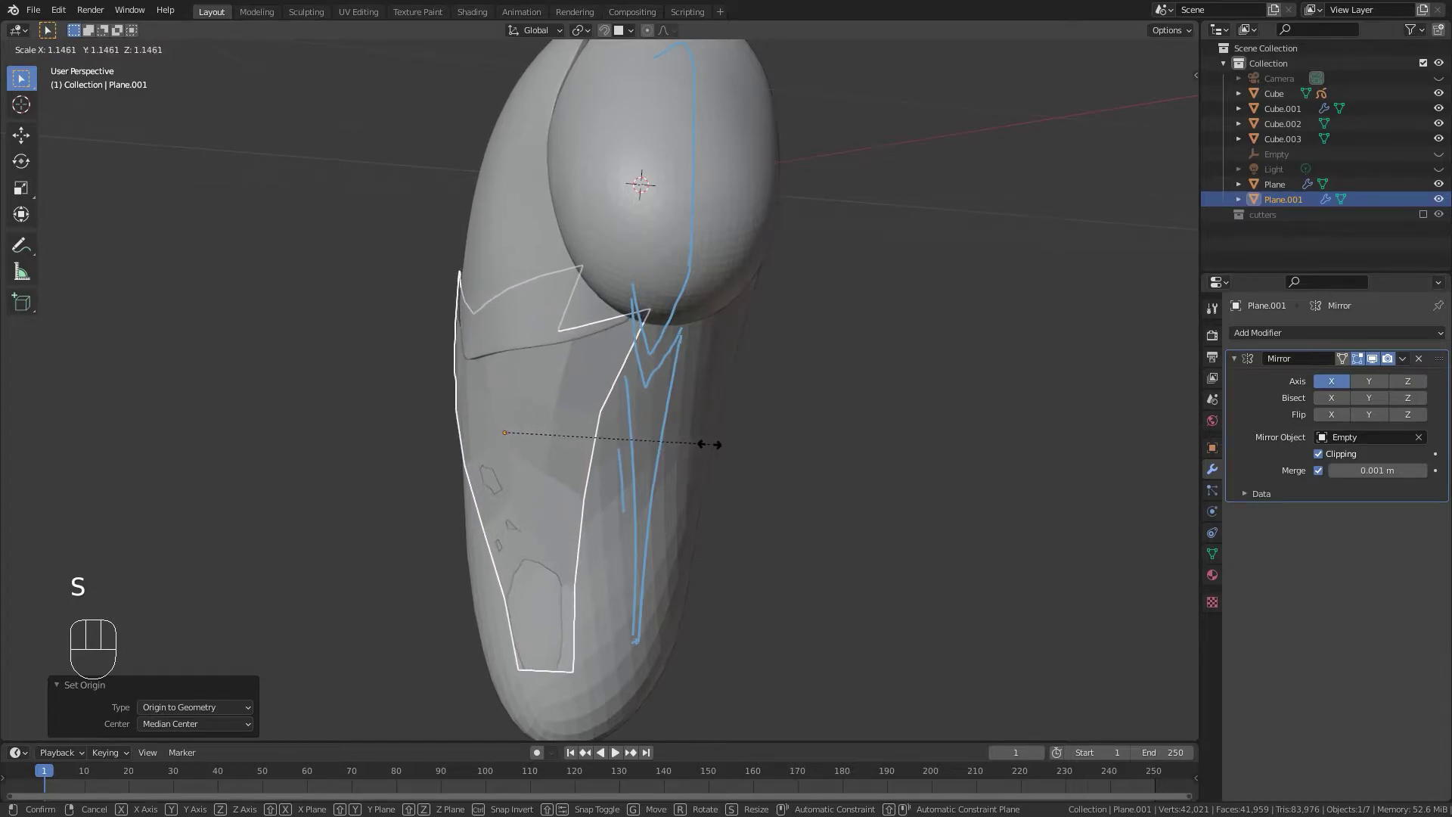
right_click(709, 445)
middle_click_drag(665, 401, 473, 356)
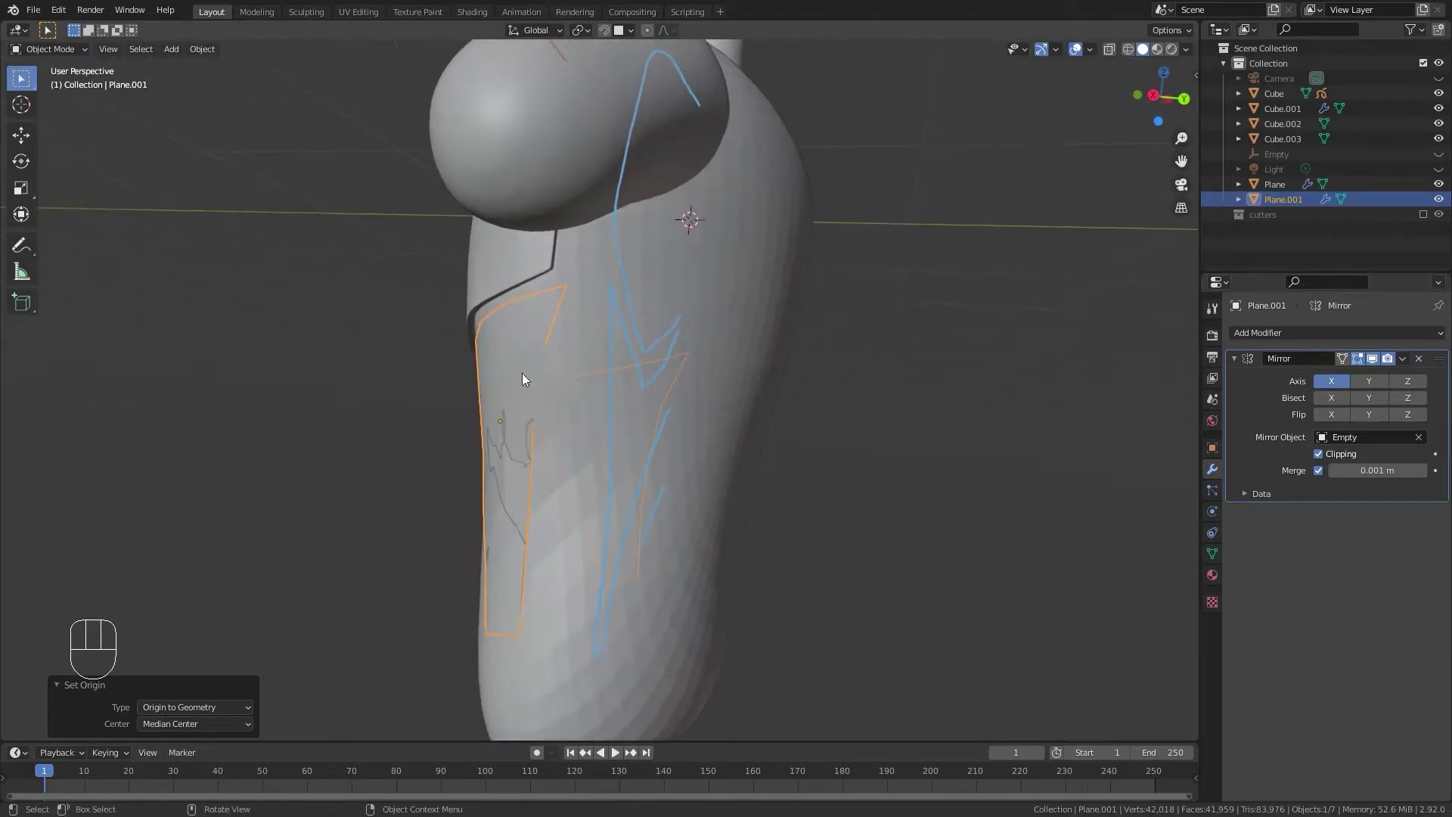
key("s")
left_click(813, 415)
middle_click_drag(813, 417, 942, 428)
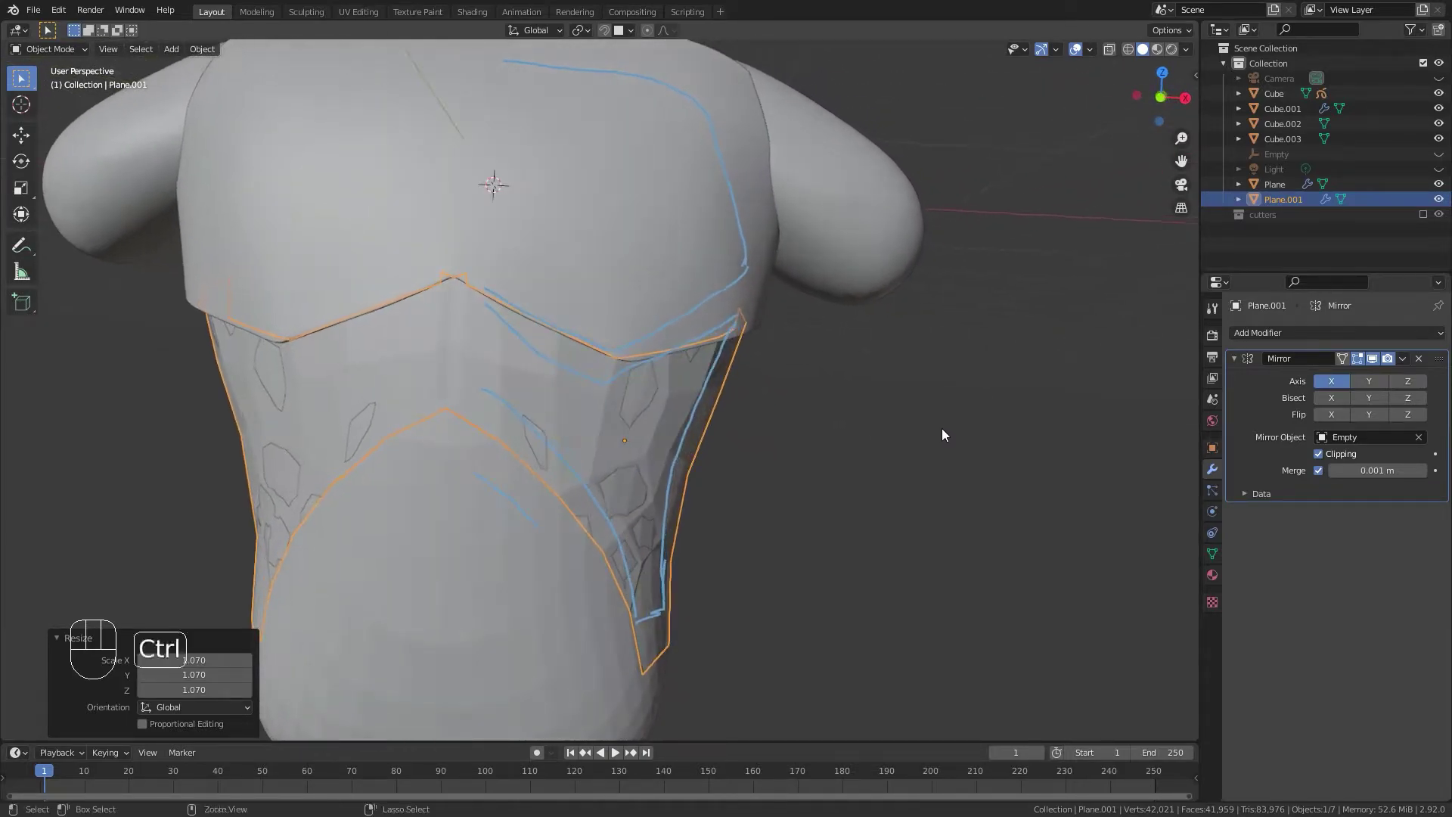
key("ctrl+z")
Apply the side piece's Mirror modifier.
mouse_move(647, 410)
middle_mouse_down()
mouse_move(569, 405)
mouse_move(626, 405)
middle_mouse_up()
key("ctrl+a")
middle_click_drag(1260, 387, 344, 376)
Try scaling the side piece up by 1.056 and moving it down along Z beneath the chest plate.
key("s")
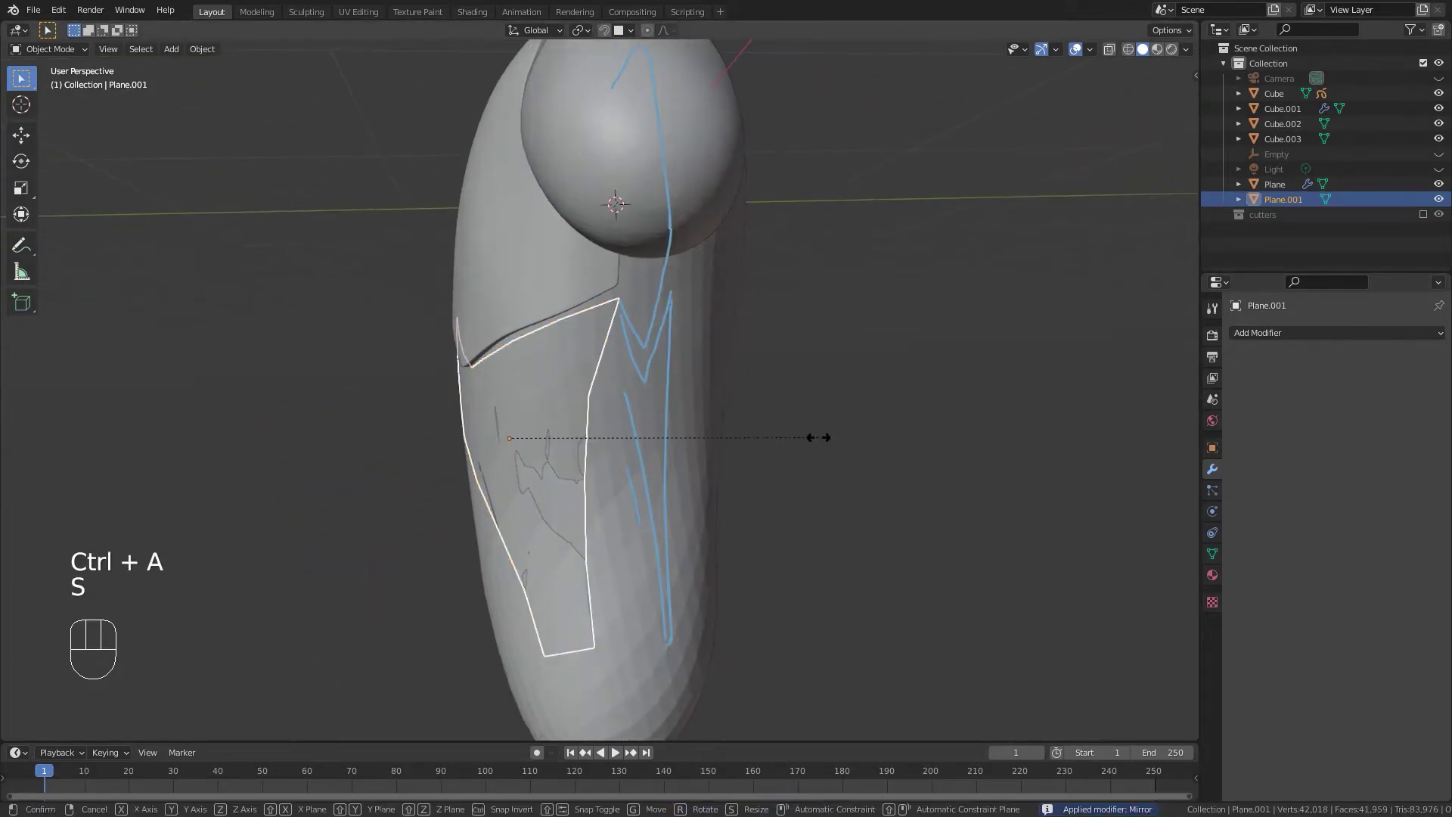
left_click(837, 443)
middle_click_drag(837, 443, 561, 371)
key("g")
key("z")
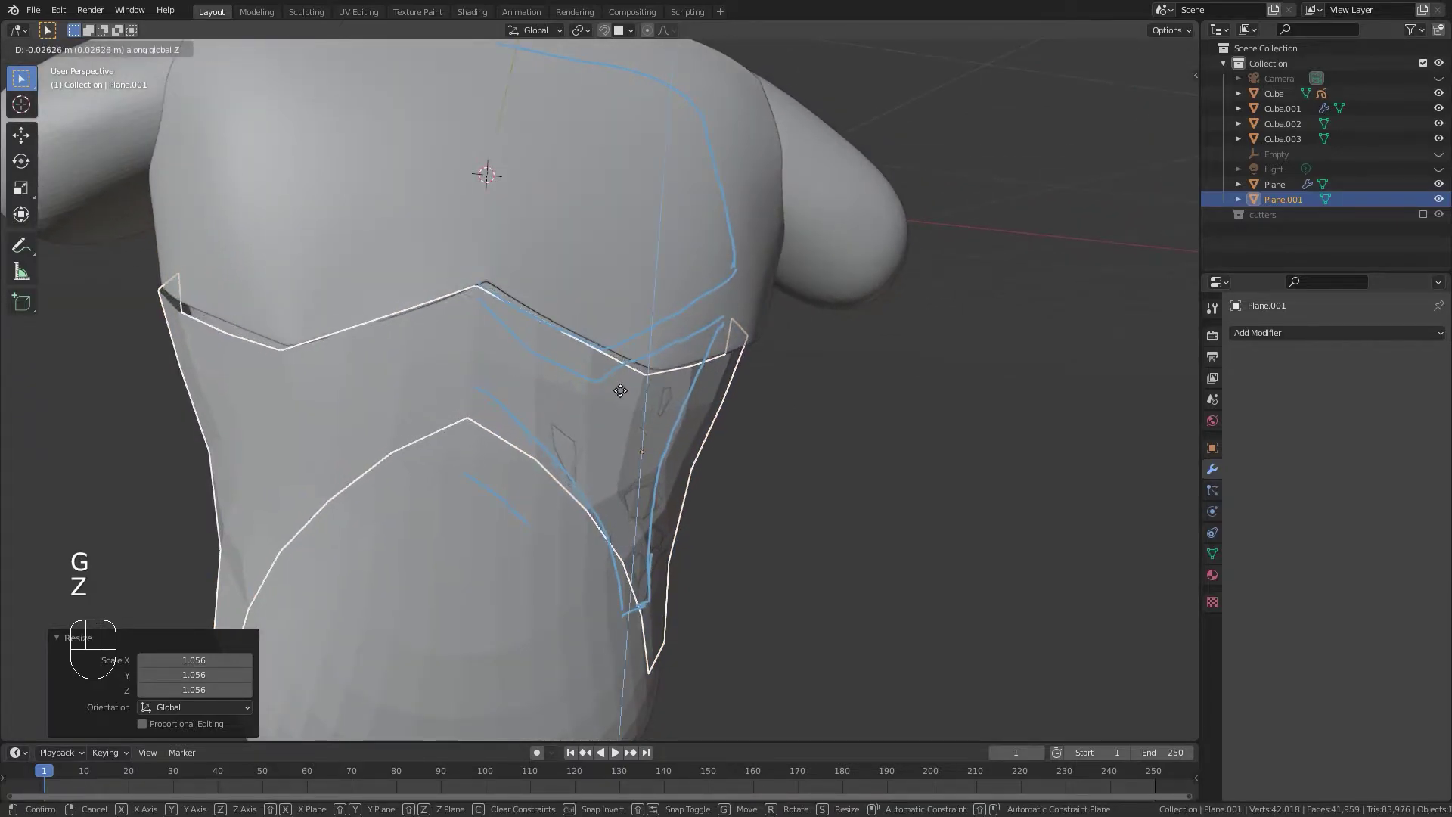
left_click(626, 390)
key("KP_1")
scroll(626, 389, "up", 3)
middle_click_drag(560, 348, 521, 440, "shift")
key("ctrl+z")
key("ctrl+z")
Set the side piece's origin to its geometry and scale the piece up slightly around the body.
scroll(841, 524, "down", 3)
right_click(644, 454)
mouse_move(644, 453)
left_click(711, 470)
key("s")
left_click(885, 453)
middle_click_drag(885, 454, 468, 446)
Adjust the side piece's height along Z and its depth along Y to fit beneath the chest plate.
key("g")
key("z")
left_click(676, 412)
key("g")
key("y")
left_click(447, 438)
Check the side piece's gap to the body and rescale it so it sits just outside the torso.
scroll(598, 447, "up", 2)
middle_click_drag(603, 445, 599, 392, "shift")
middle_click_drag(599, 392, 353, 423)
left_click(180, 315)
middle_click_drag(282, 337, 326, 344)
key("s")
left_click(570, 384)
middle_click_drag(571, 384, 814, 472)
left_click(704, 409)
Try scaling the side piece up once more from the front view.
key("KP_1")
key("s")
left_click(989, 463)
middle_click_drag(988, 462, 834, 485)
key("ctrl+z")
Scale the side piece uniformly by 1.005 and raise it about 0.0027 m along Z.
key("s")
left_click(398, 430)
key("KP_1")
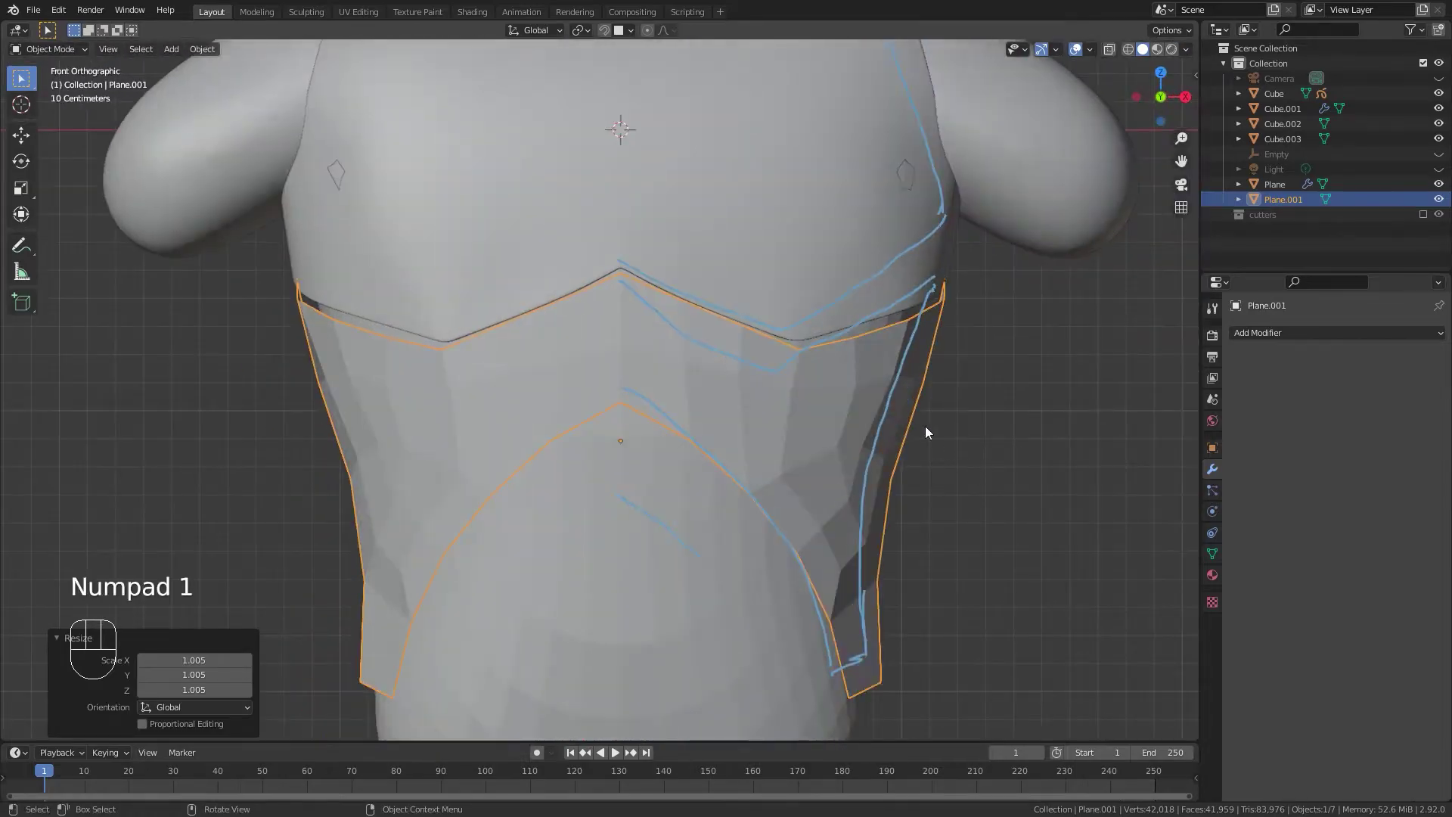
key("g")
key("z")
left_click(849, 402)
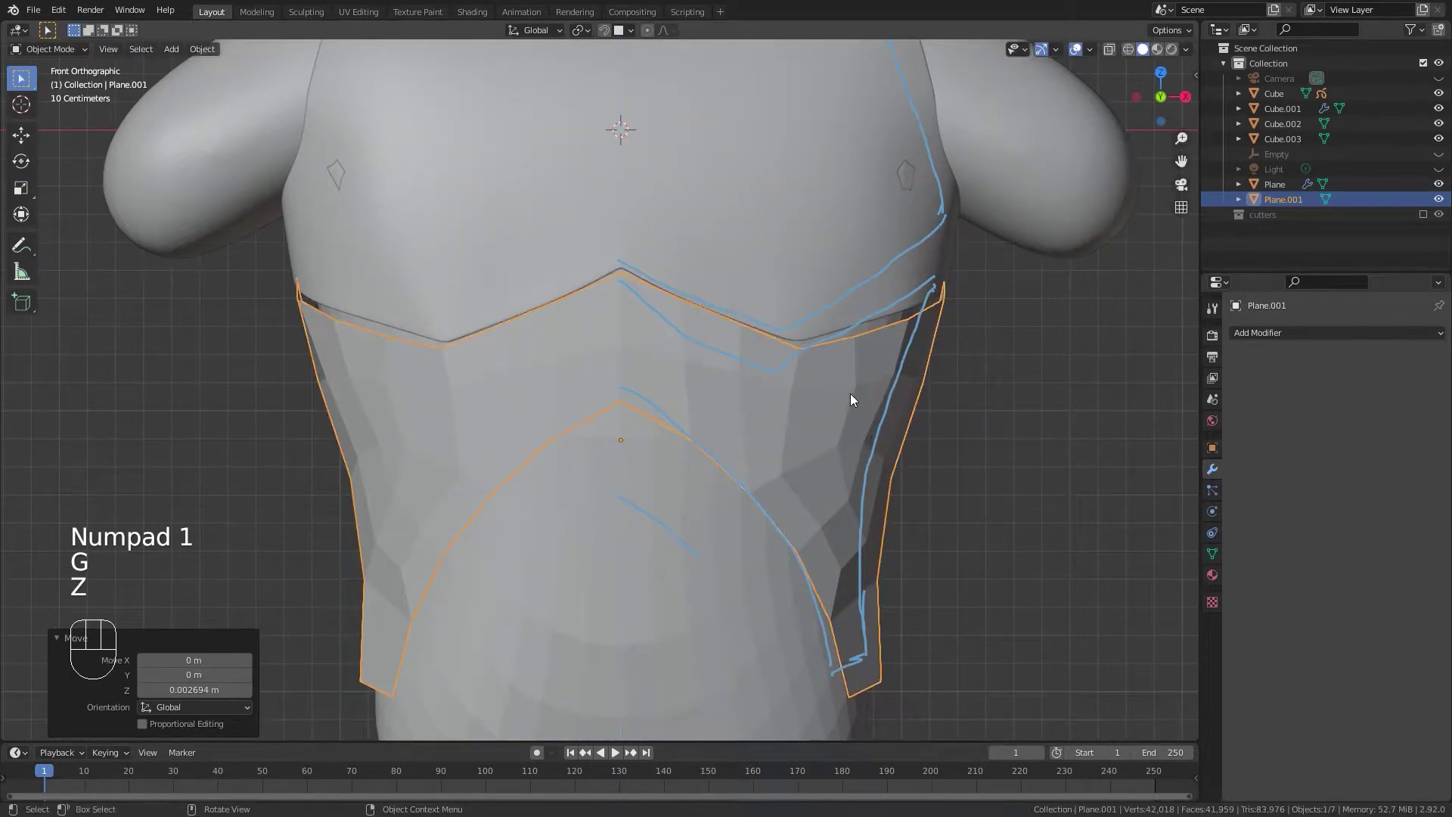
Move the side piece back about 0.0255 m along Y.
key("Tab")
key("Tab")
scroll(950, 428, "down", 3)
middle_click_drag(942, 461, 823, 486)
key("g")
key("y")
left_click(905, 559)
Align the side piece's front with the chest plate by moving it about 0.007 m along Y in the right view.
key("KP_3")
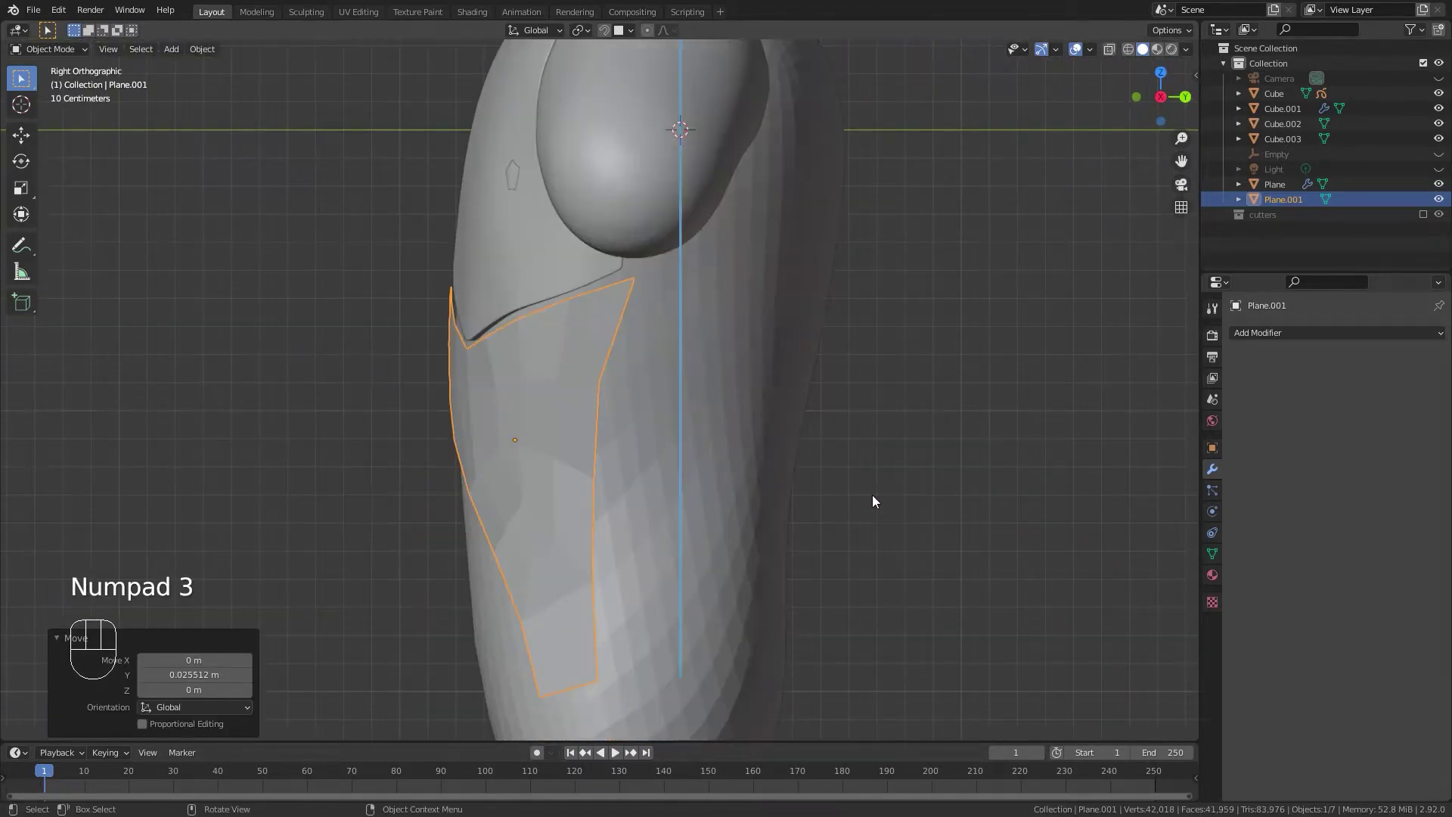
scroll(484, 355, "up", 4)
middle_click_drag(473, 324, 719, 467, "shift")
scroll(741, 458, "up", 1)
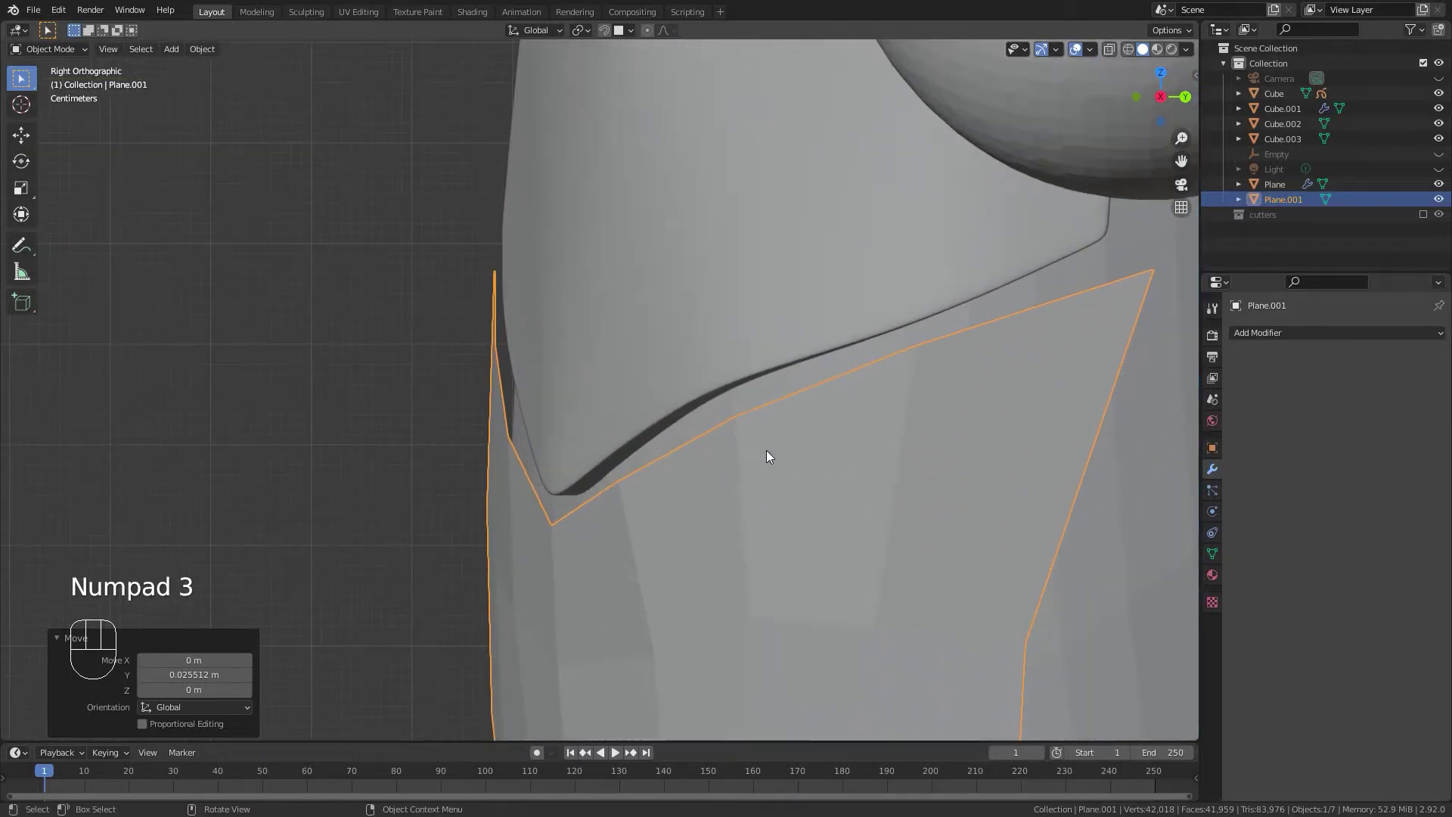
key("g")
key("y")
right_click(851, 455)
key("g")
key("y")
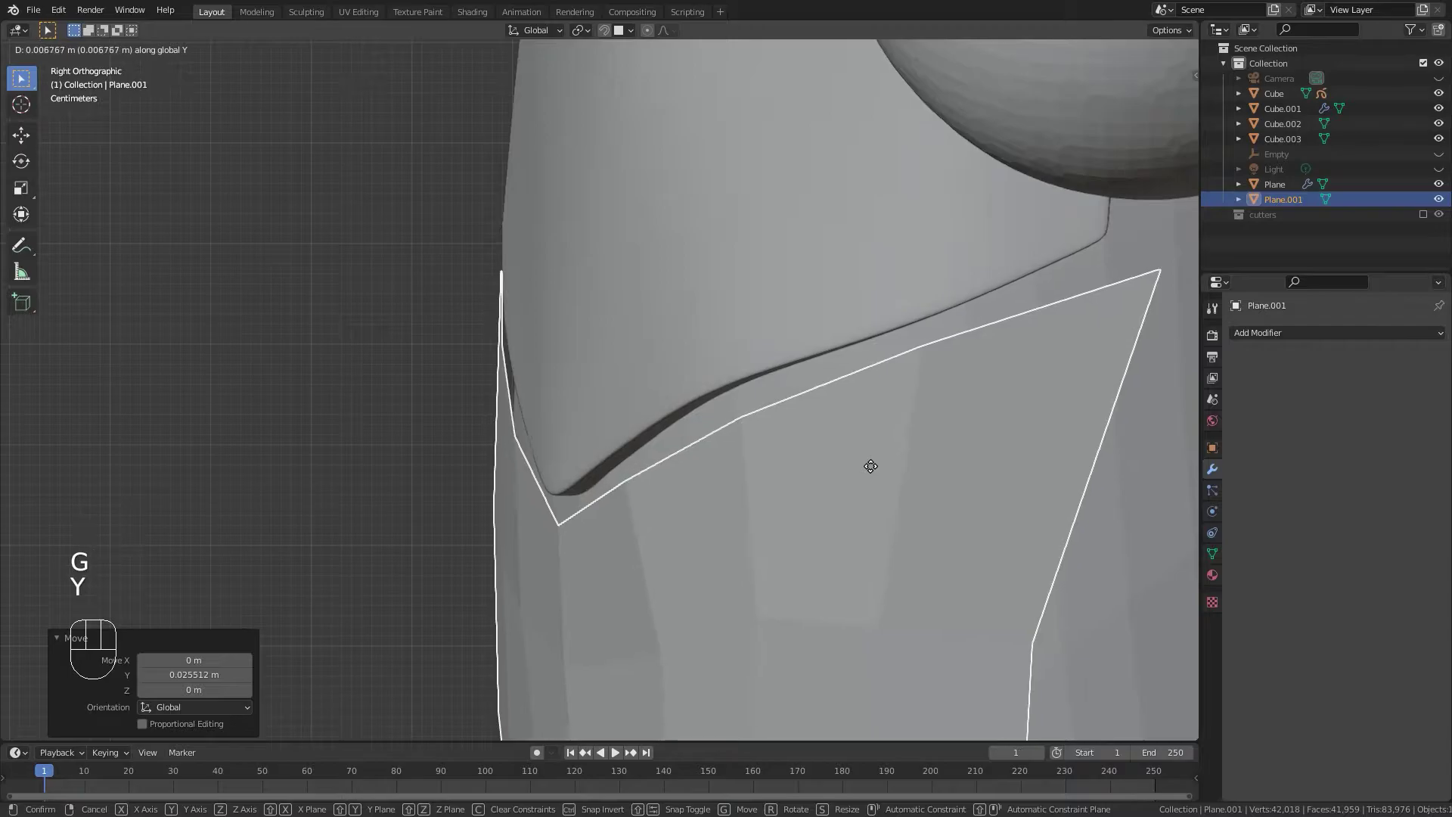
left_click(870, 467)
Select the side piece's whole mesh in Edit Mode and extrude it in place.
middle_click_drag(870, 466, 689, 511)
key("Tab")
key("a")
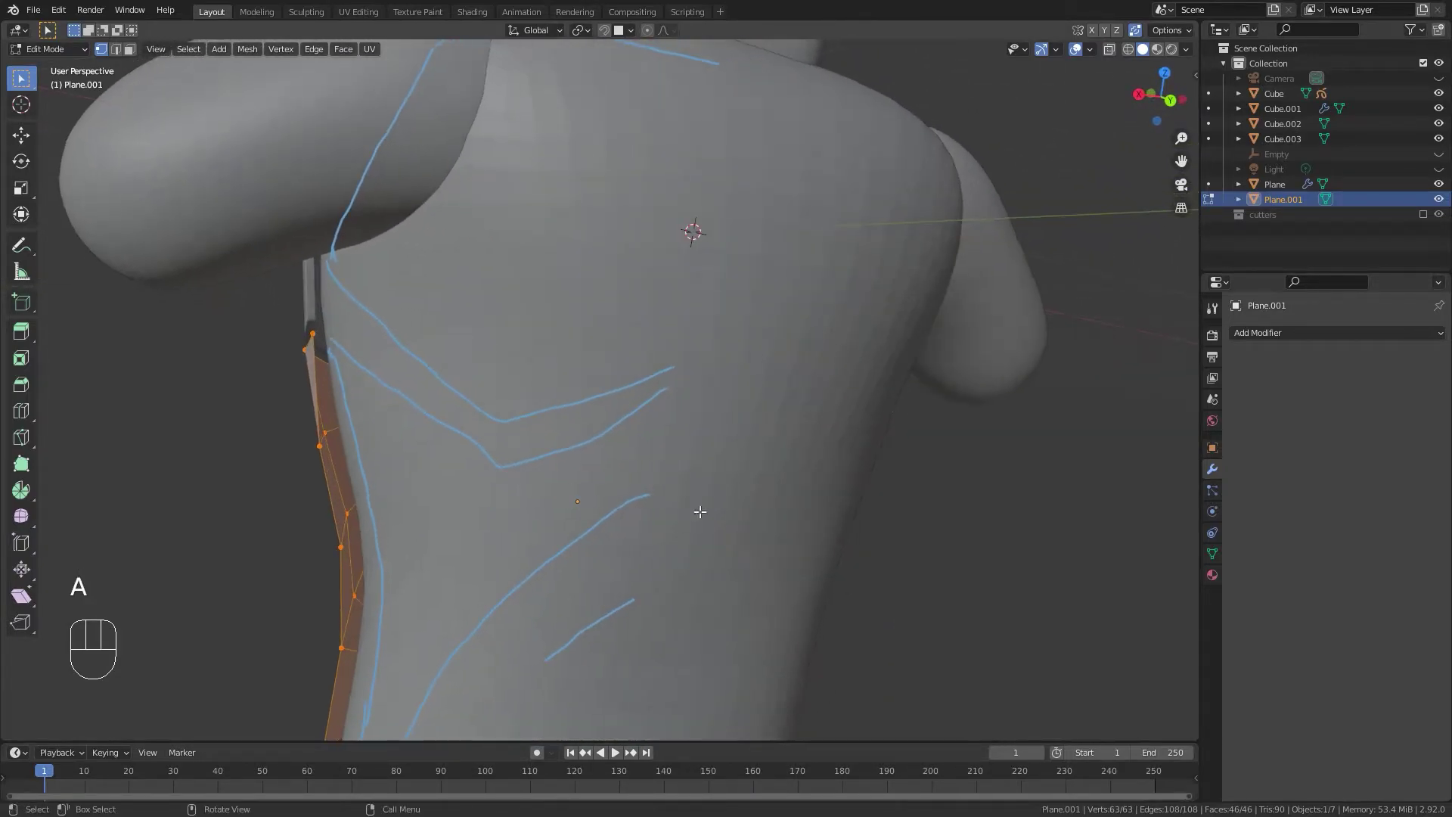
key("e")
right_click(752, 511)
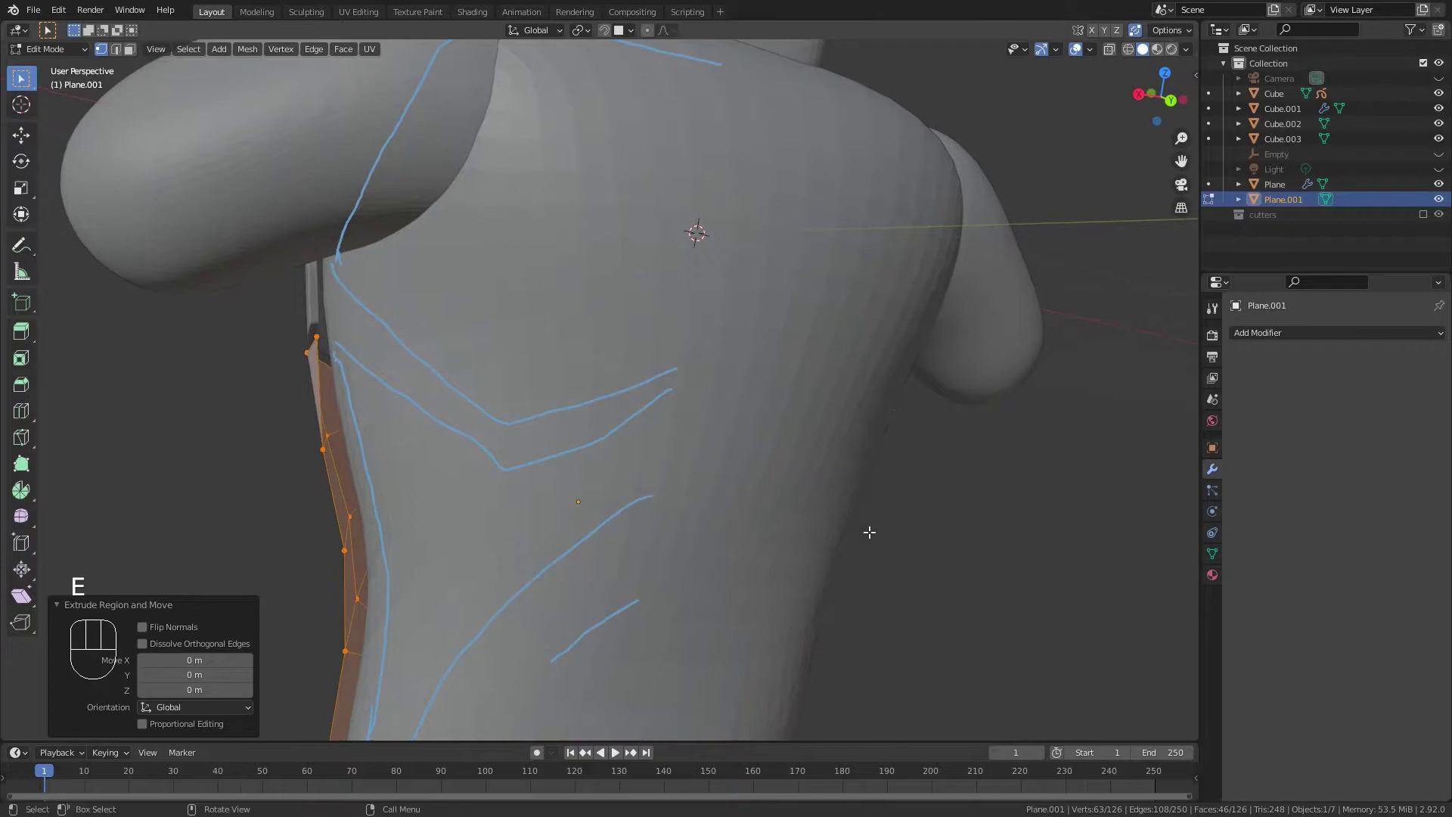
Shrink the extruded faces inward by about 0.14 m for thickness and return to Object Mode.
key("alt+s")
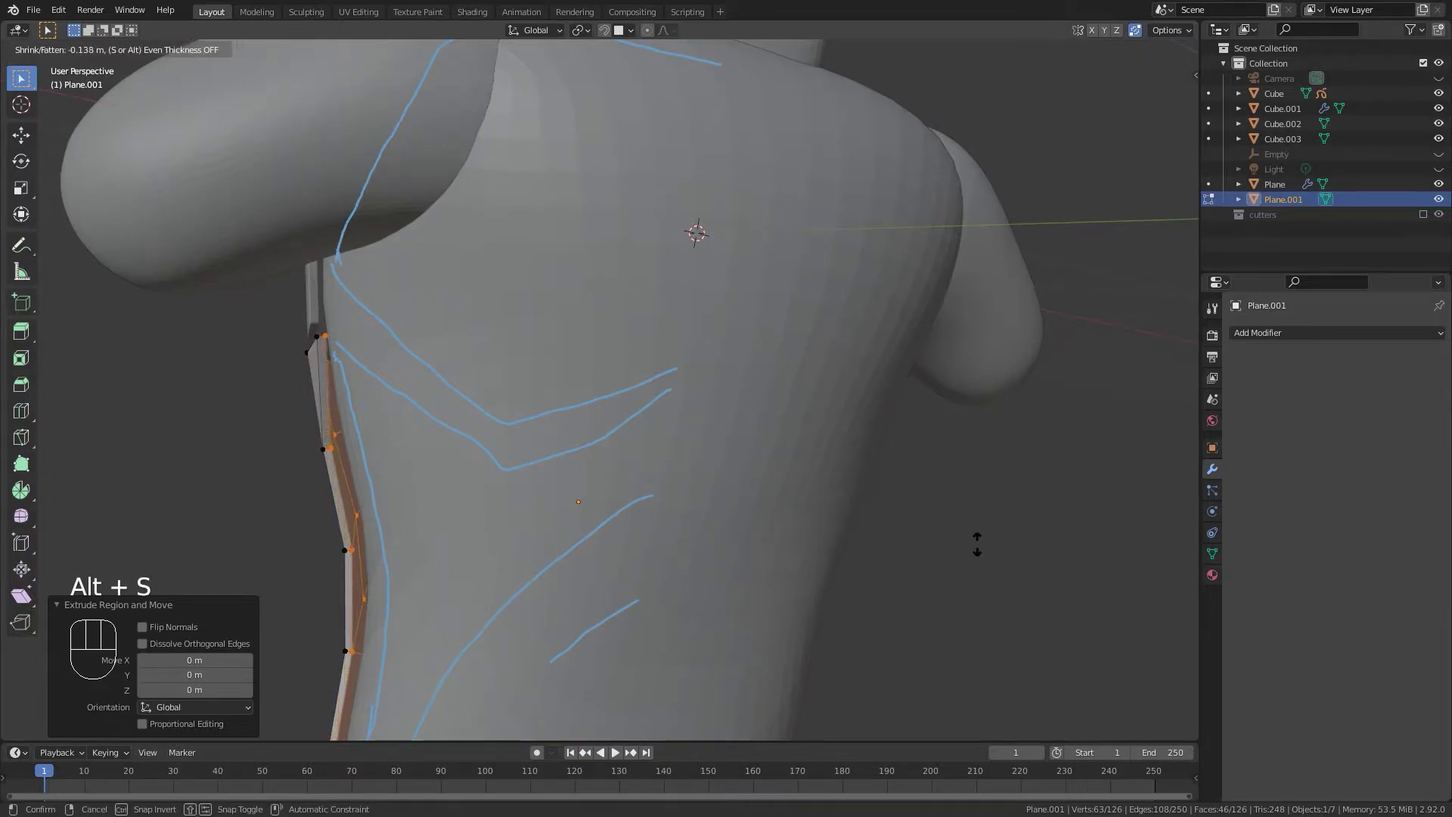
left_click(1017, 548)
middle_click_drag(1017, 547, 472, 298)
scroll(472, 298, "down", 10)
key("Tab")
middle_click_drag(619, 394, 575, 424)
Add a Subdivision Surface modifier to the side piece with viewport level 3.
left_click(1290, 334)
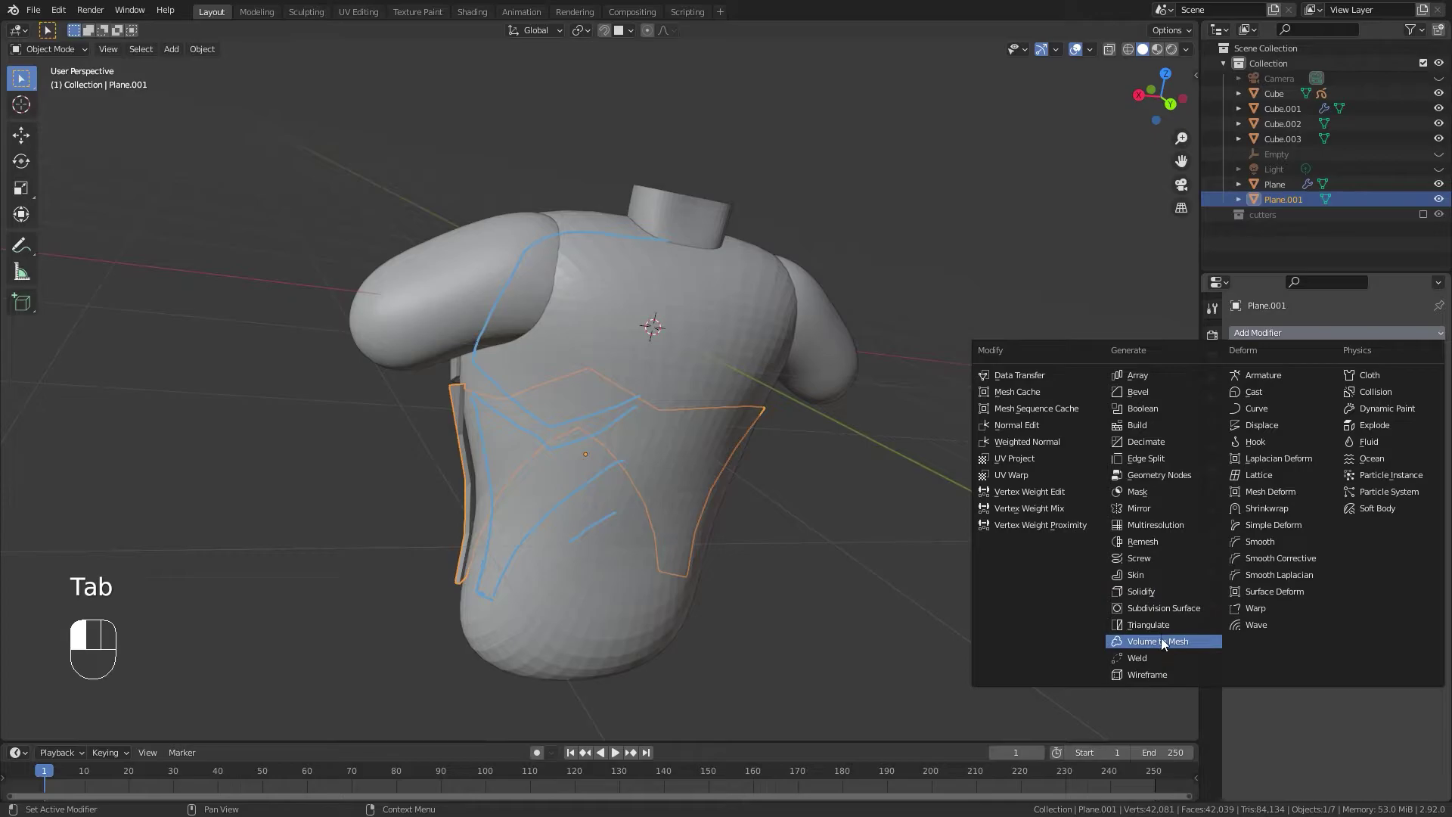
left_click(1164, 605)
middle_click_drag(471, 389, 669, 364)
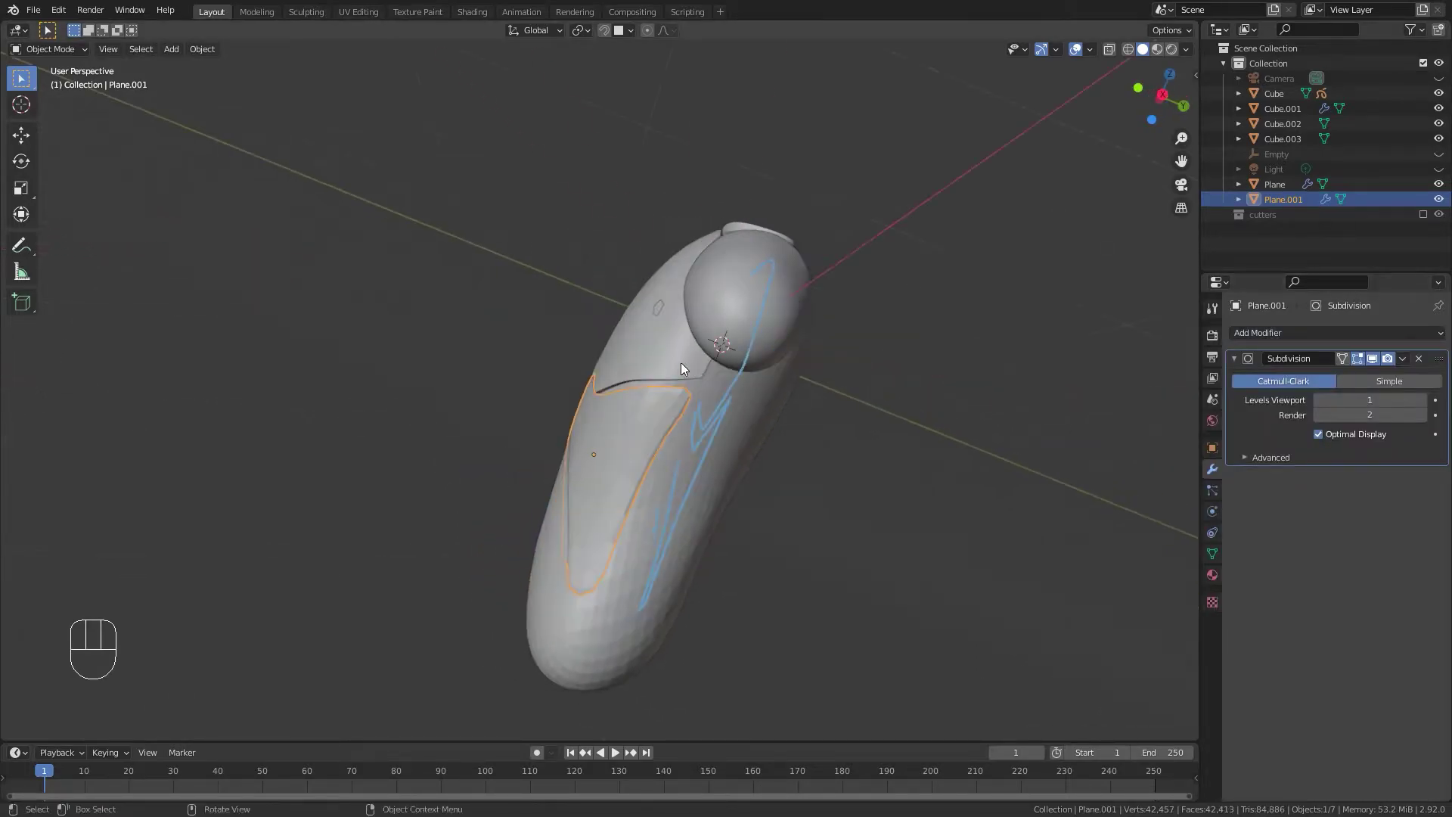
scroll(892, 457, "up", 5)
middle_click_drag(893, 458, 876, 389, "shift")
left_click(1421, 400)
left_click(1422, 400)
left_click(755, 215)
left_click(657, 450)
Add two loop cuts around the side piece's thin rim to sharpen its edges.
key("Tab")
middle_click_drag(673, 469, 709, 420, "shift")
scroll(703, 416, "up", 1)
middle_click_drag(670, 402, 618, 399)
key("ctrl+r")
left_click(464, 247)
left_click(464, 248)
key("ctrl+r")
left_click(465, 247)
left_click(468, 247)
middle_click_drag(467, 247, 474, 310)
scroll(461, 314, "up", 4)
middle_click_drag(291, 369, 412, 352, "shift")
middle_click_drag(412, 352, 451, 380)
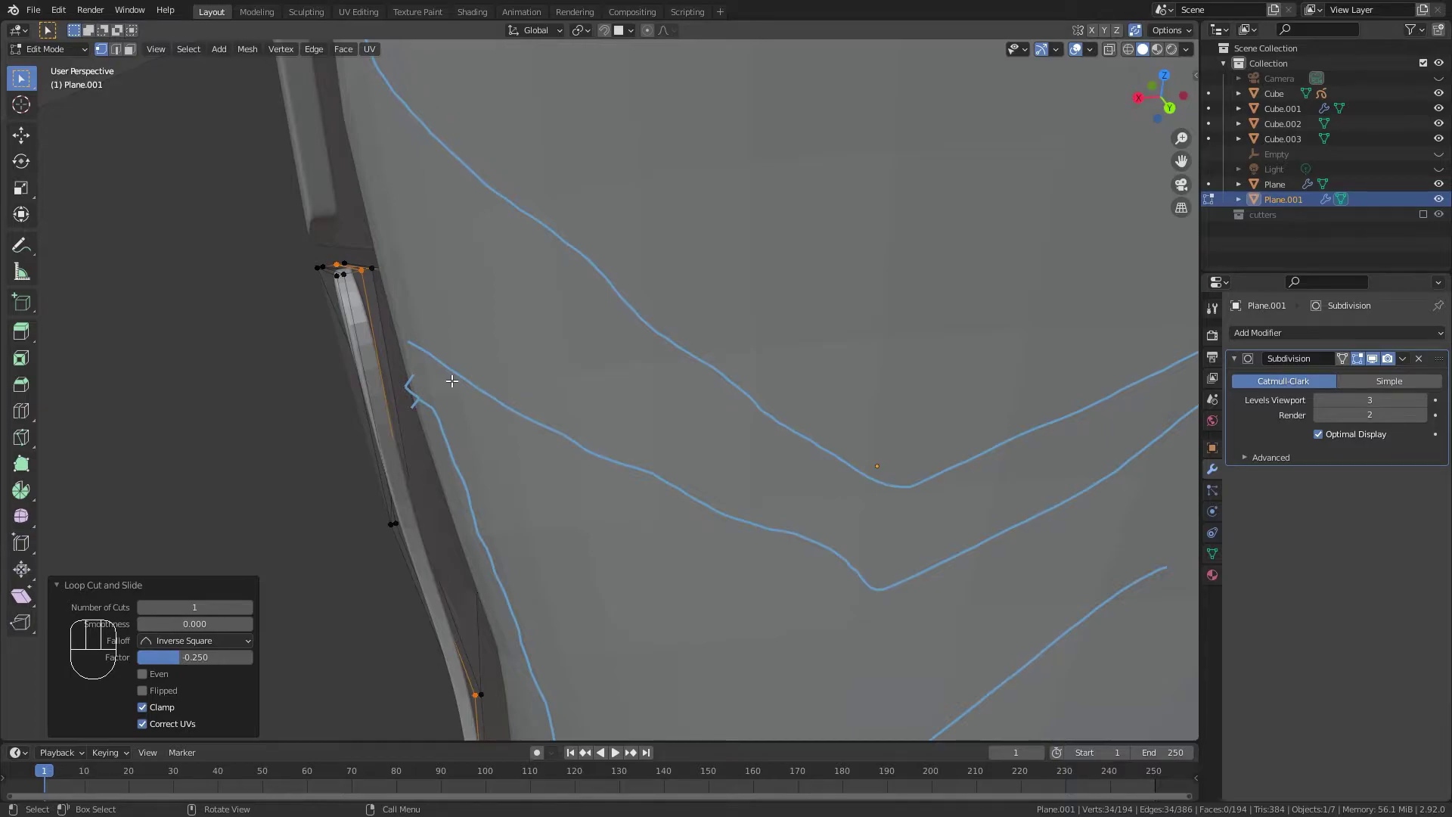
Undo the loop cuts, the subdivision and the inward shrink, keeping the in-place extrusion selected.
key("ctrl+z")
key("ctrl+z")
key("ctrl+z")
key("ctrl+z")
key("ctrl+z")
key("ctrl+z")
key("ctrl+z")
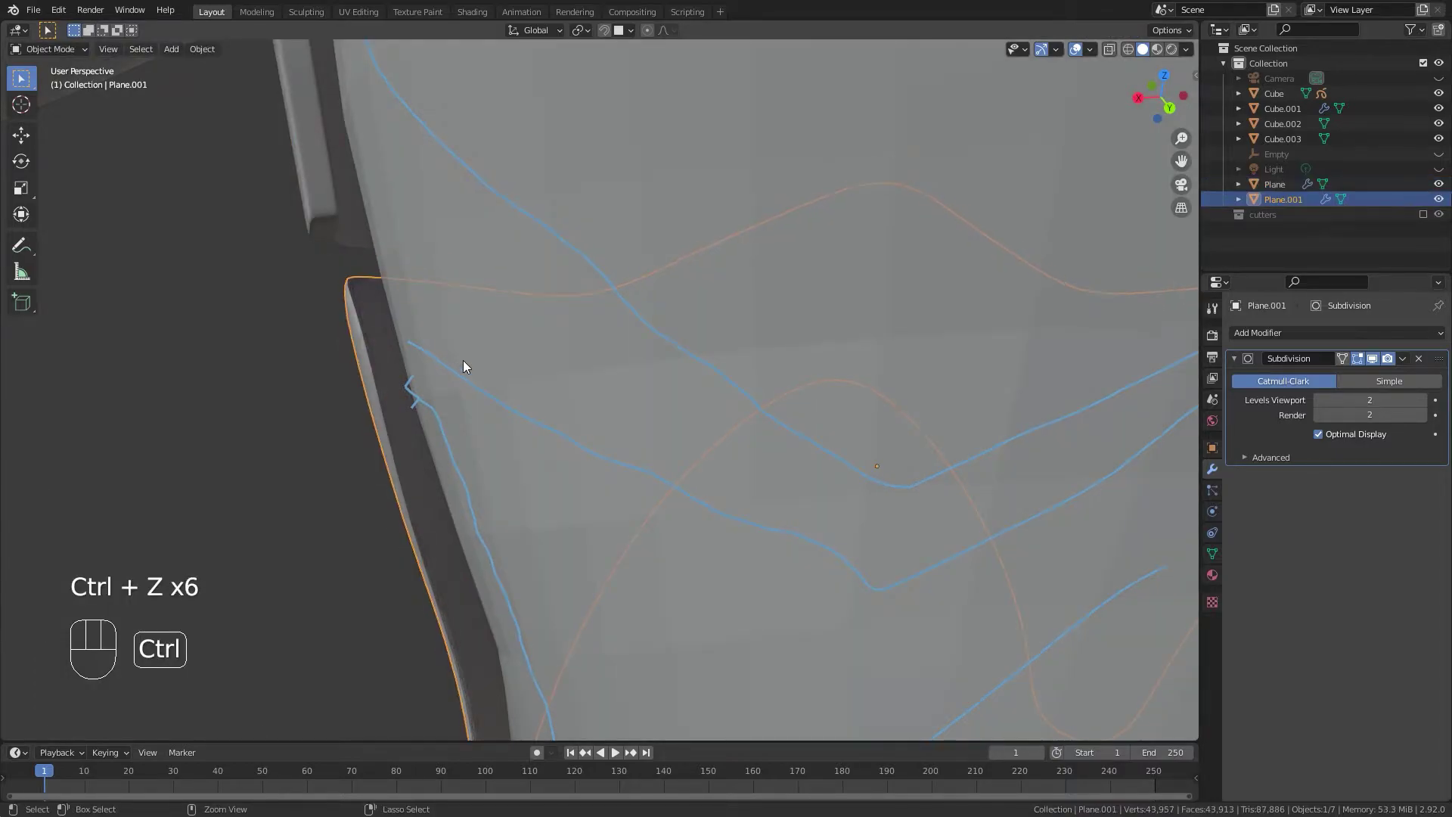
key("ctrl+z")
key("shift+ctrl+z")
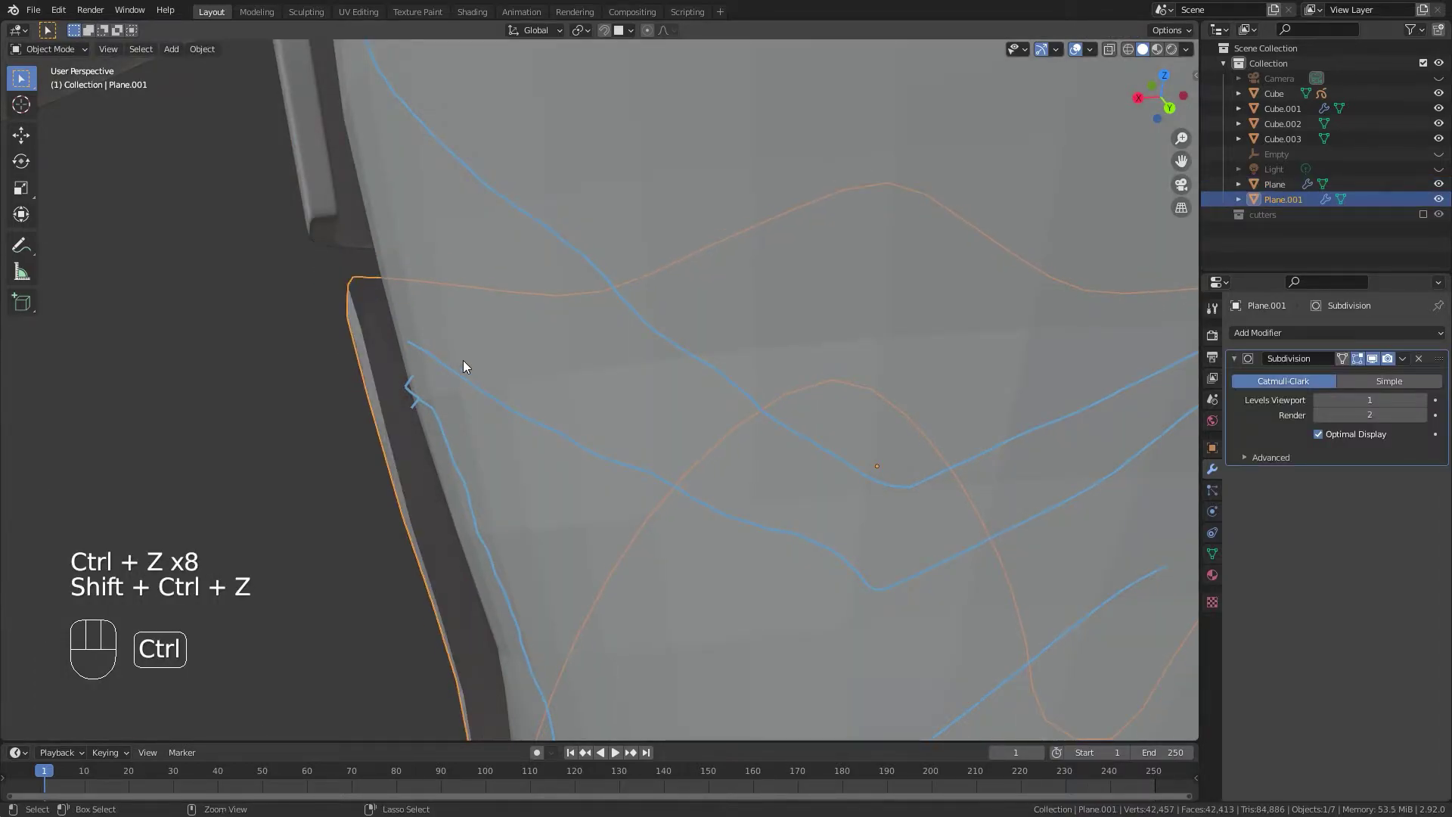
key("ctrl+z")
key("ctrl+z")
key("ctrl+z")
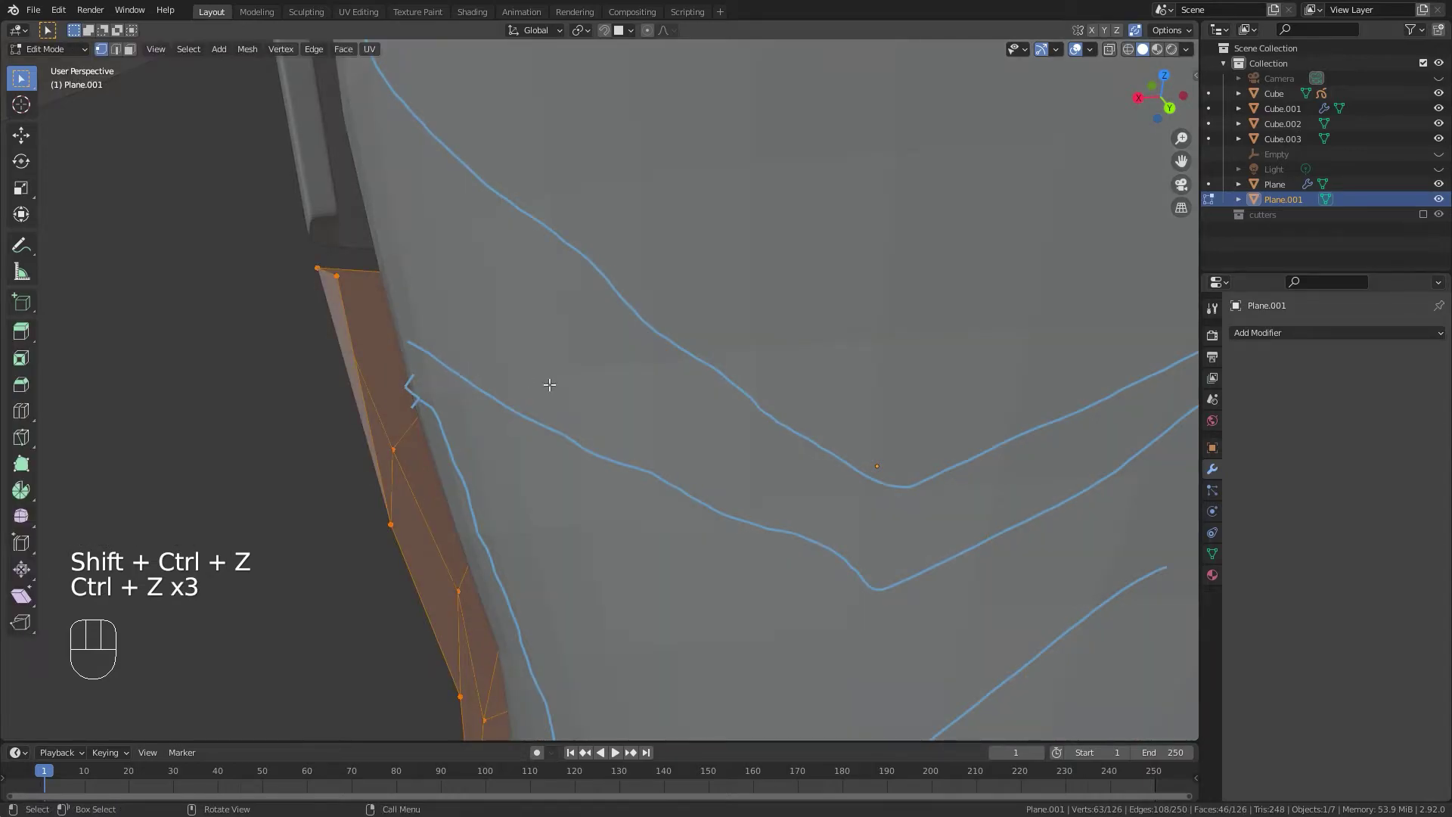
key("shift+ctrl+z")
key("ctrl+z")
Try shrinking the extruded faces inward by 0.159 m.
key("alt+s")
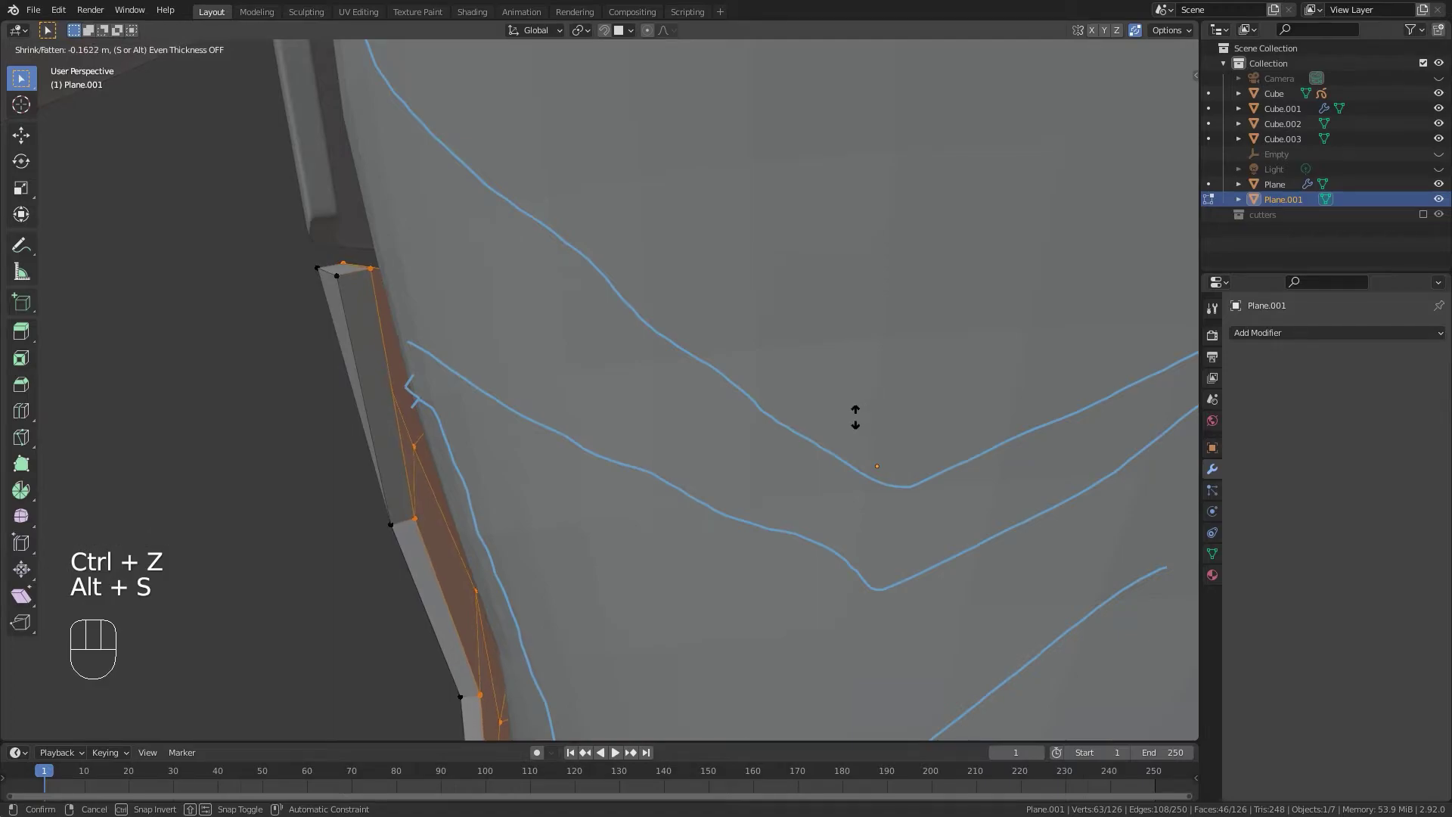
left_click(828, 415)
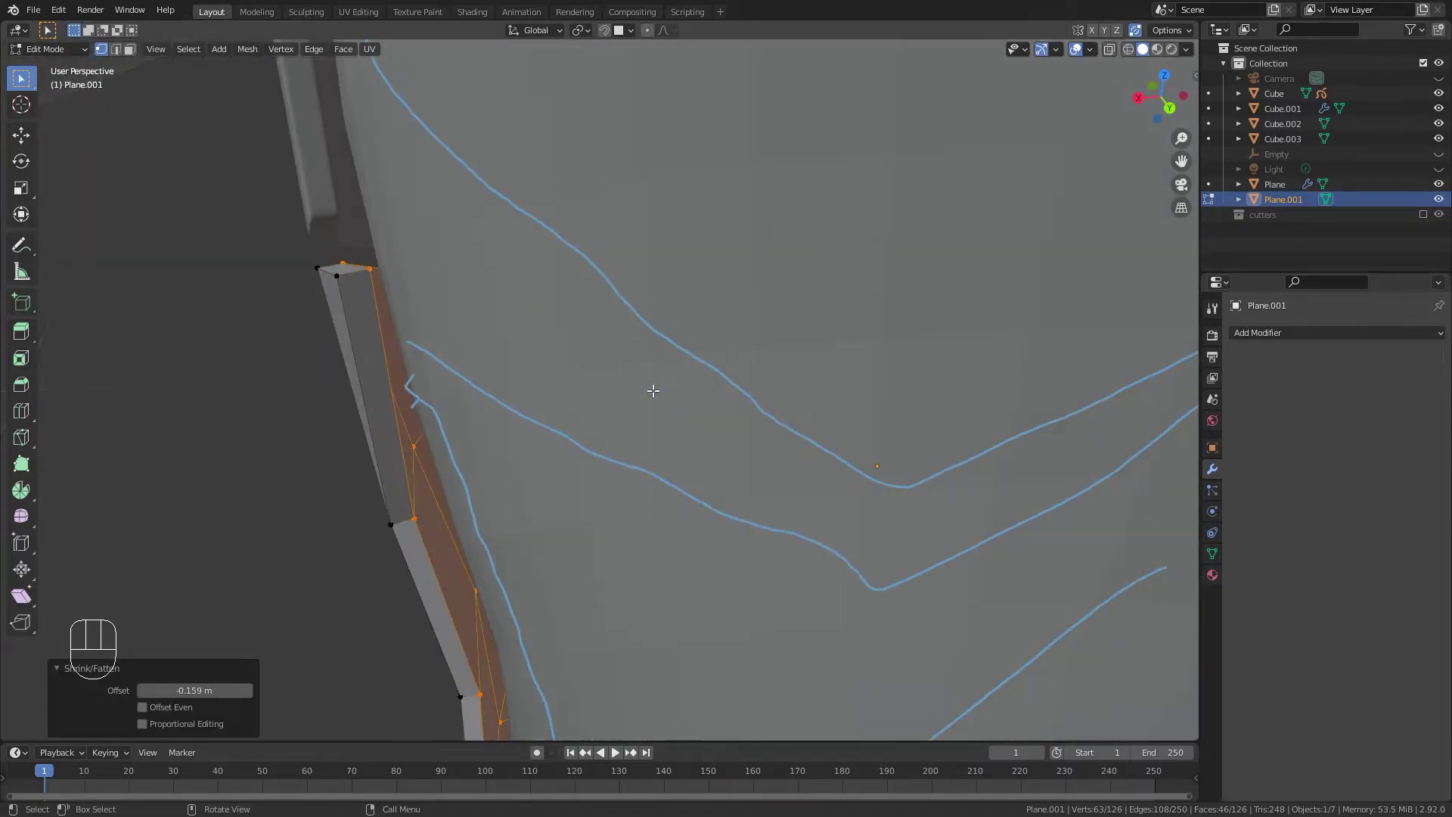
key("alt+s")
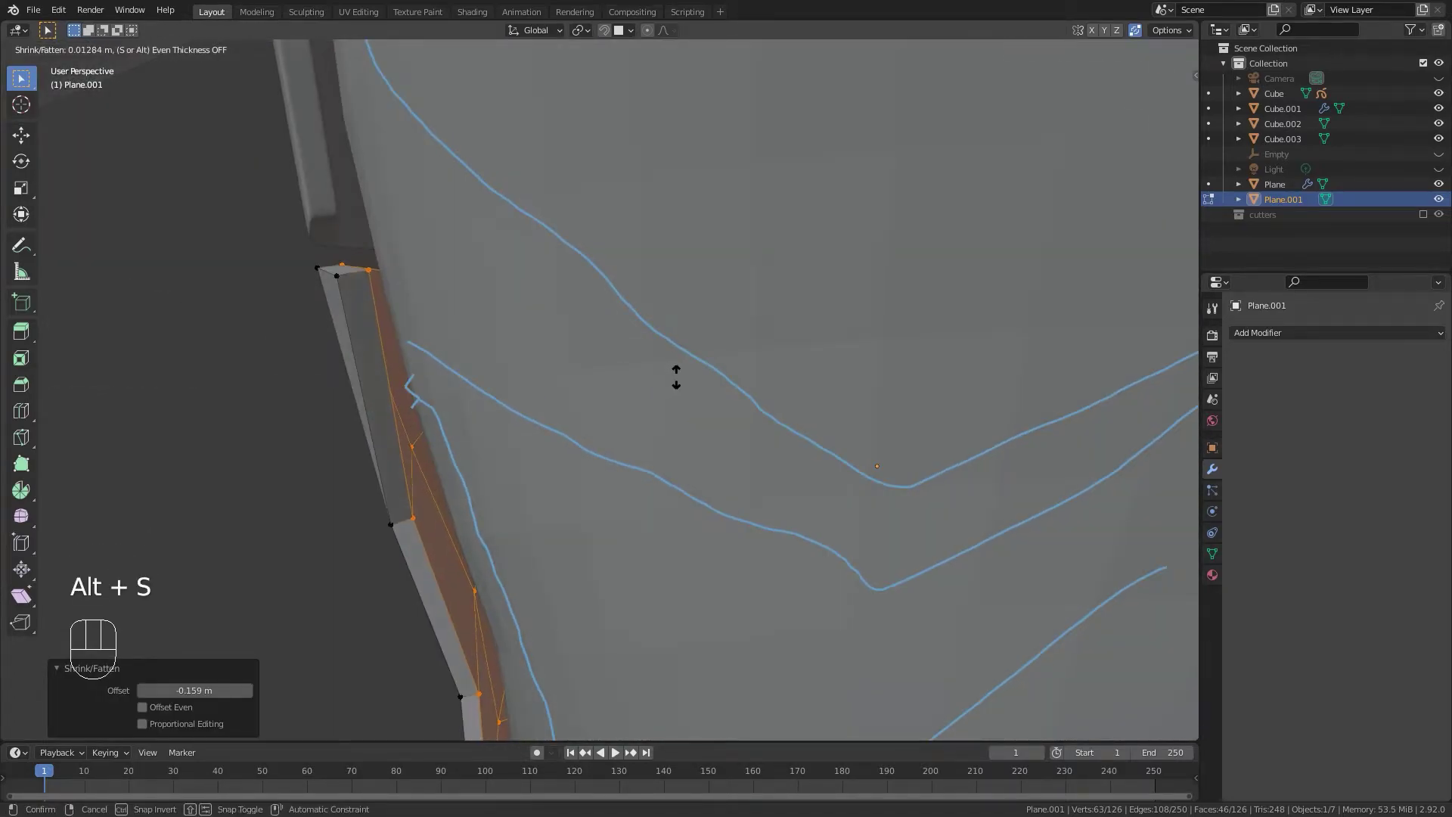
right_click(669, 384)
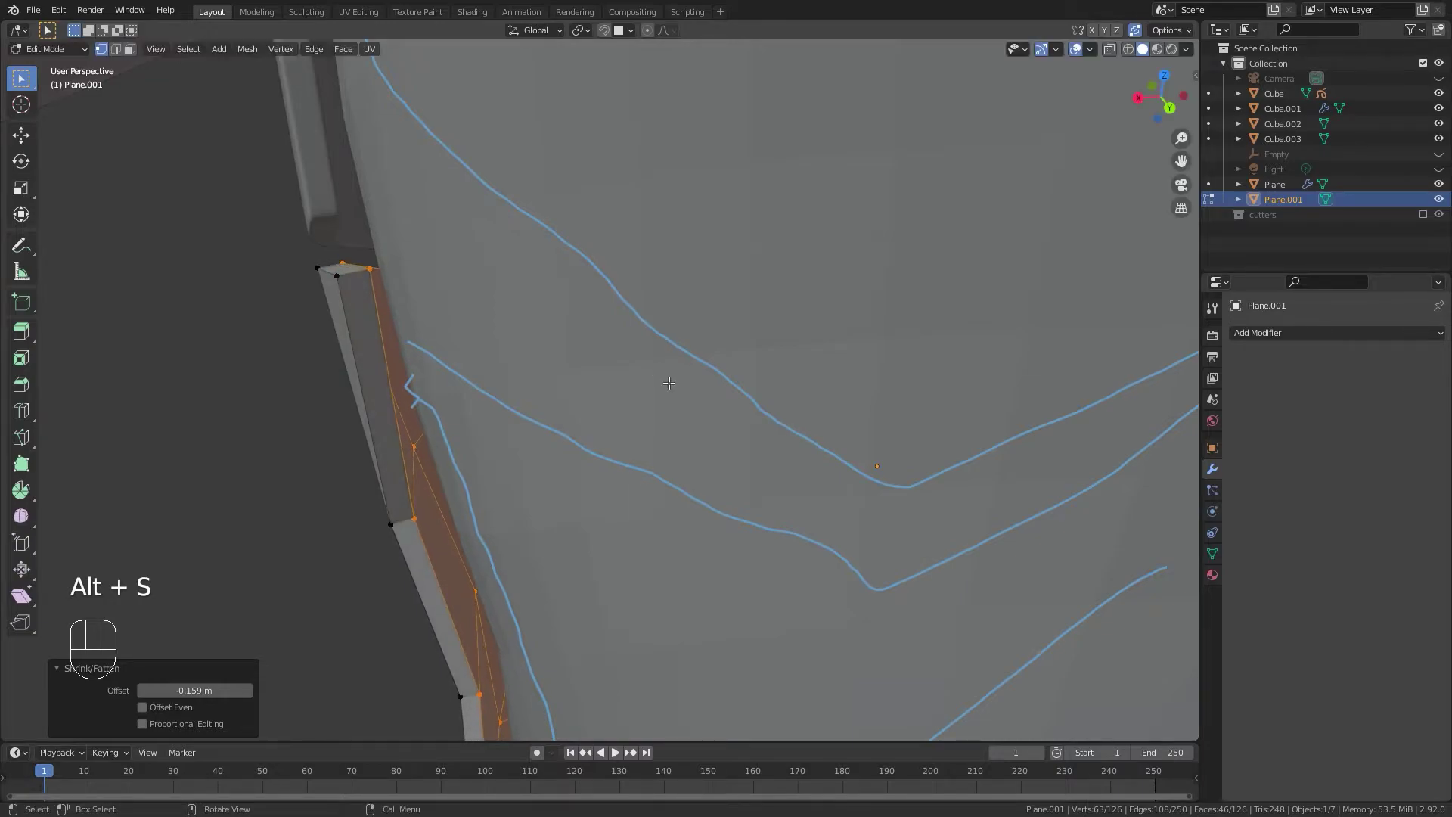
key("ctrl+z")
Shrink the extruded faces inward toward the body for a thicker plate and return to Object Mode.
key("alt+s")
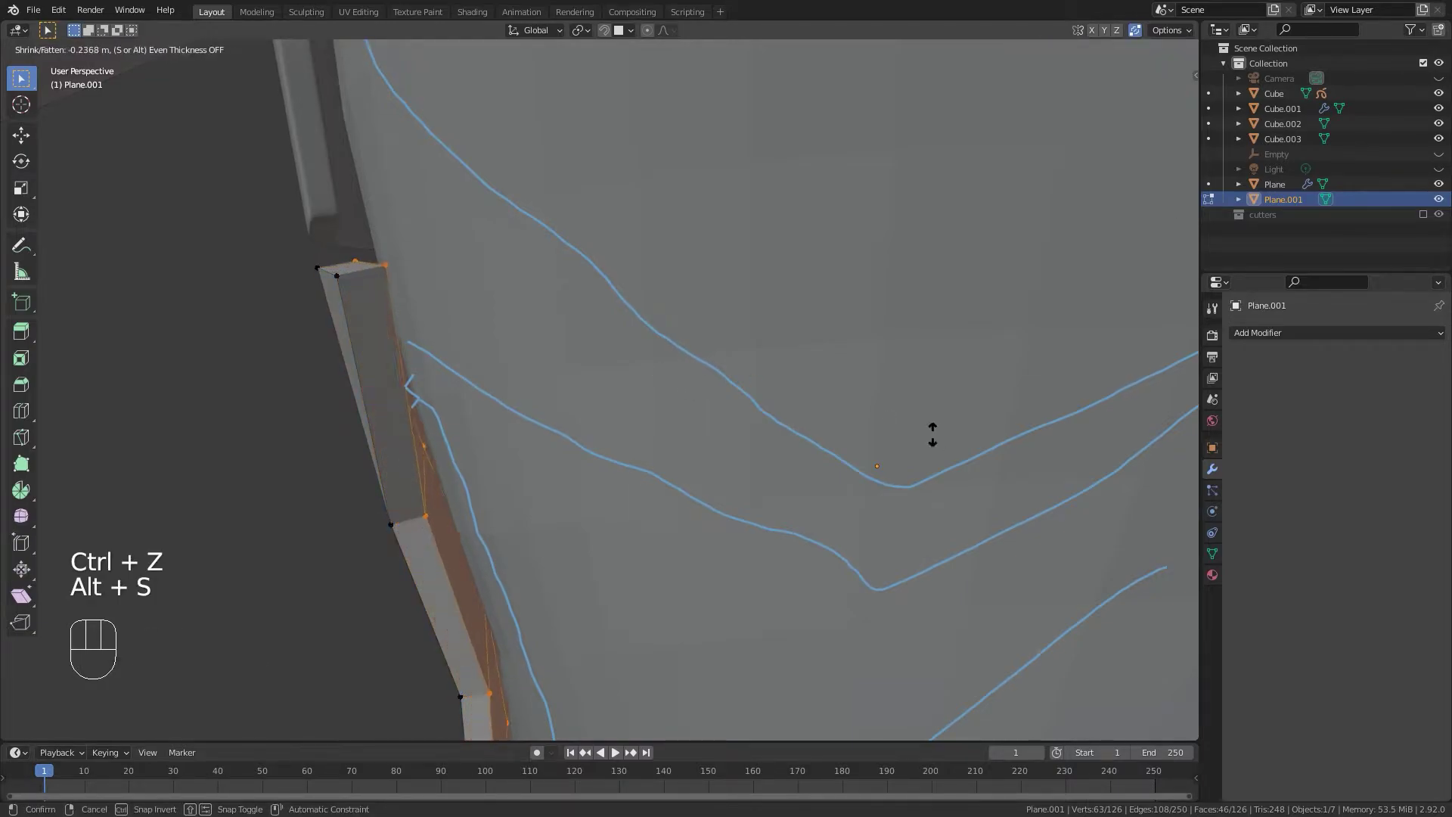
left_click(527, 412)
scroll(525, 408, "down", 3)
key("Tab")
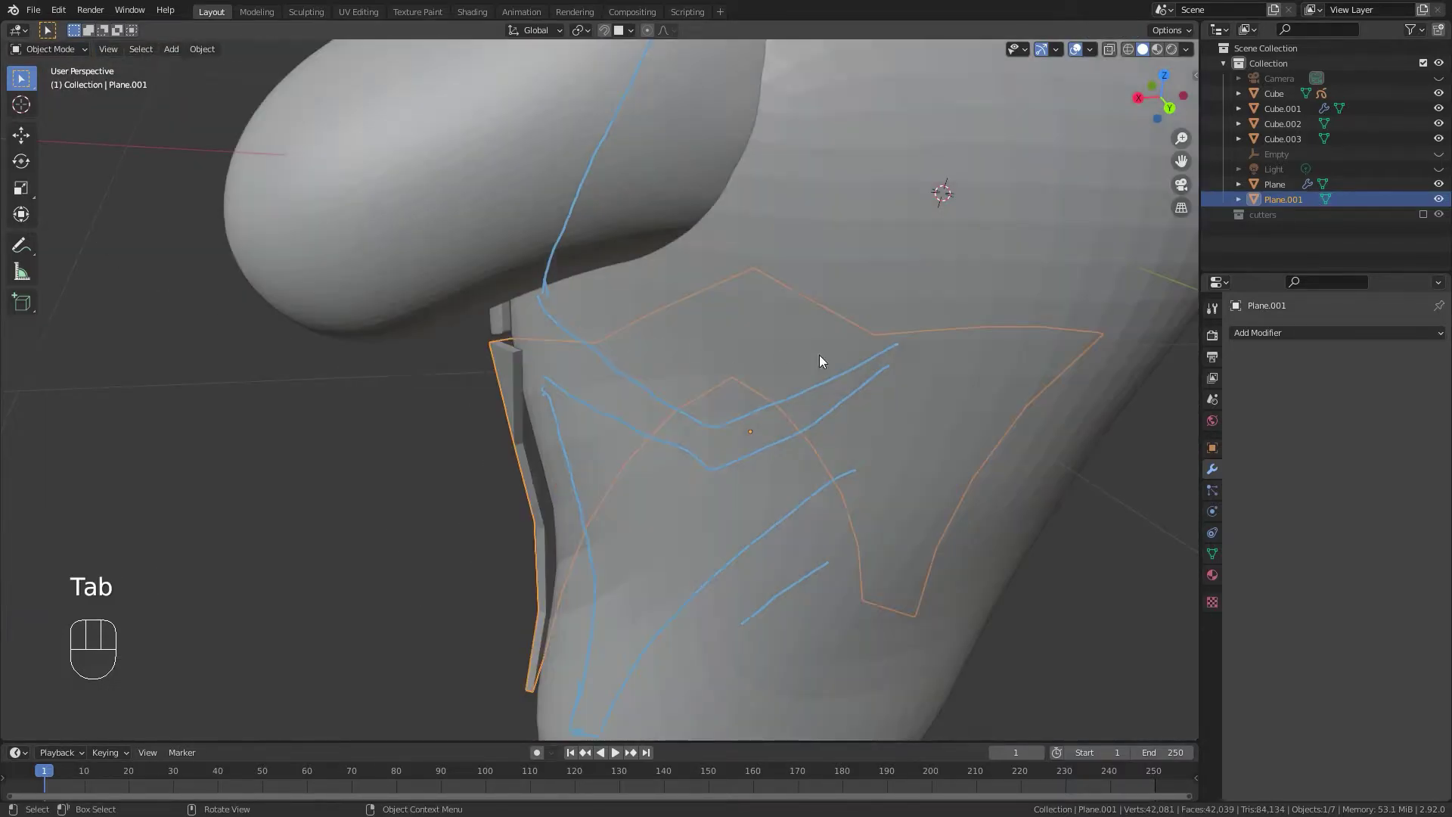
Smooth the thickened side piece with a Subdivision Surface modifier at viewport level 3.
left_click(1275, 333)
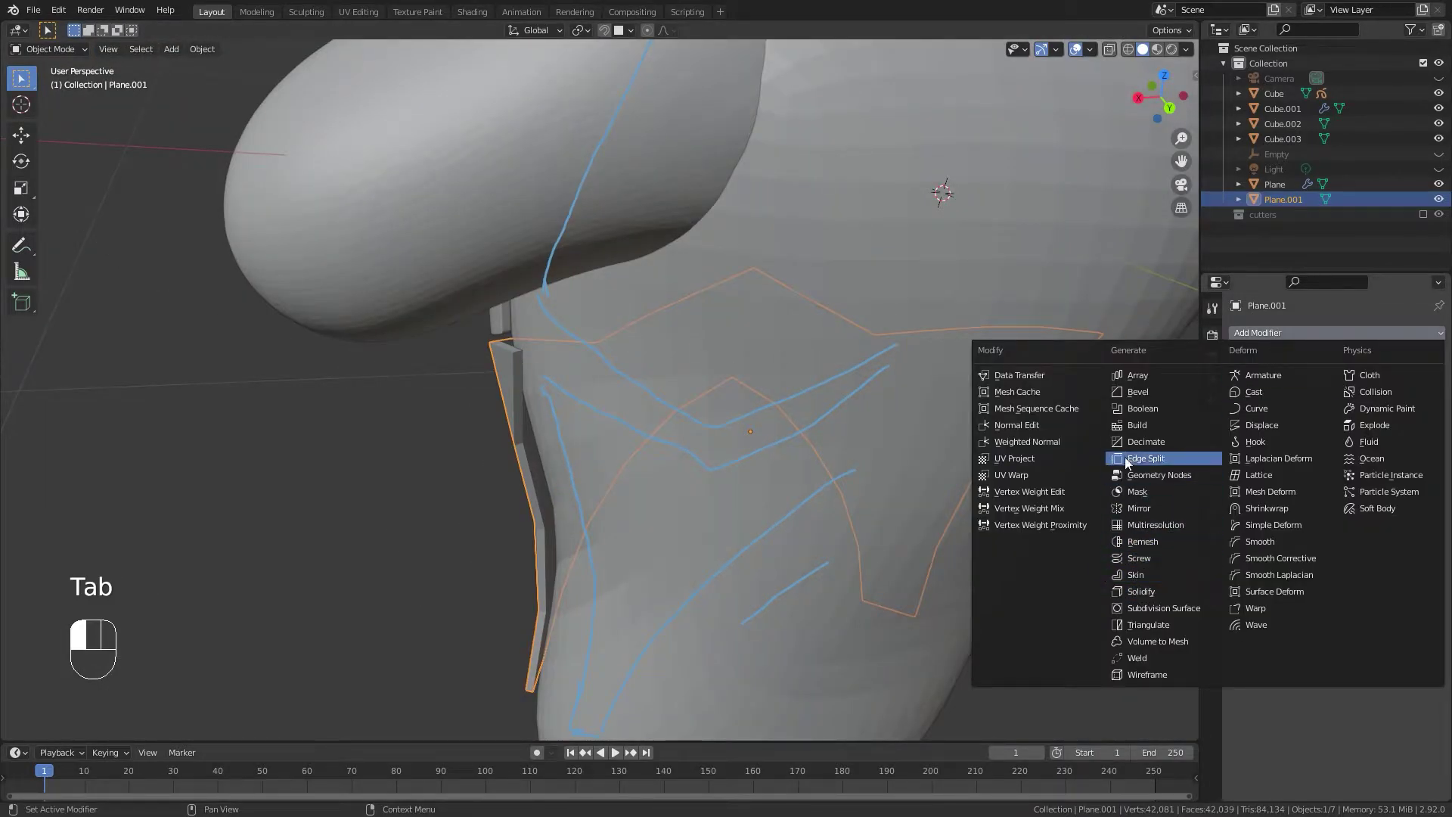
left_click(1157, 607)
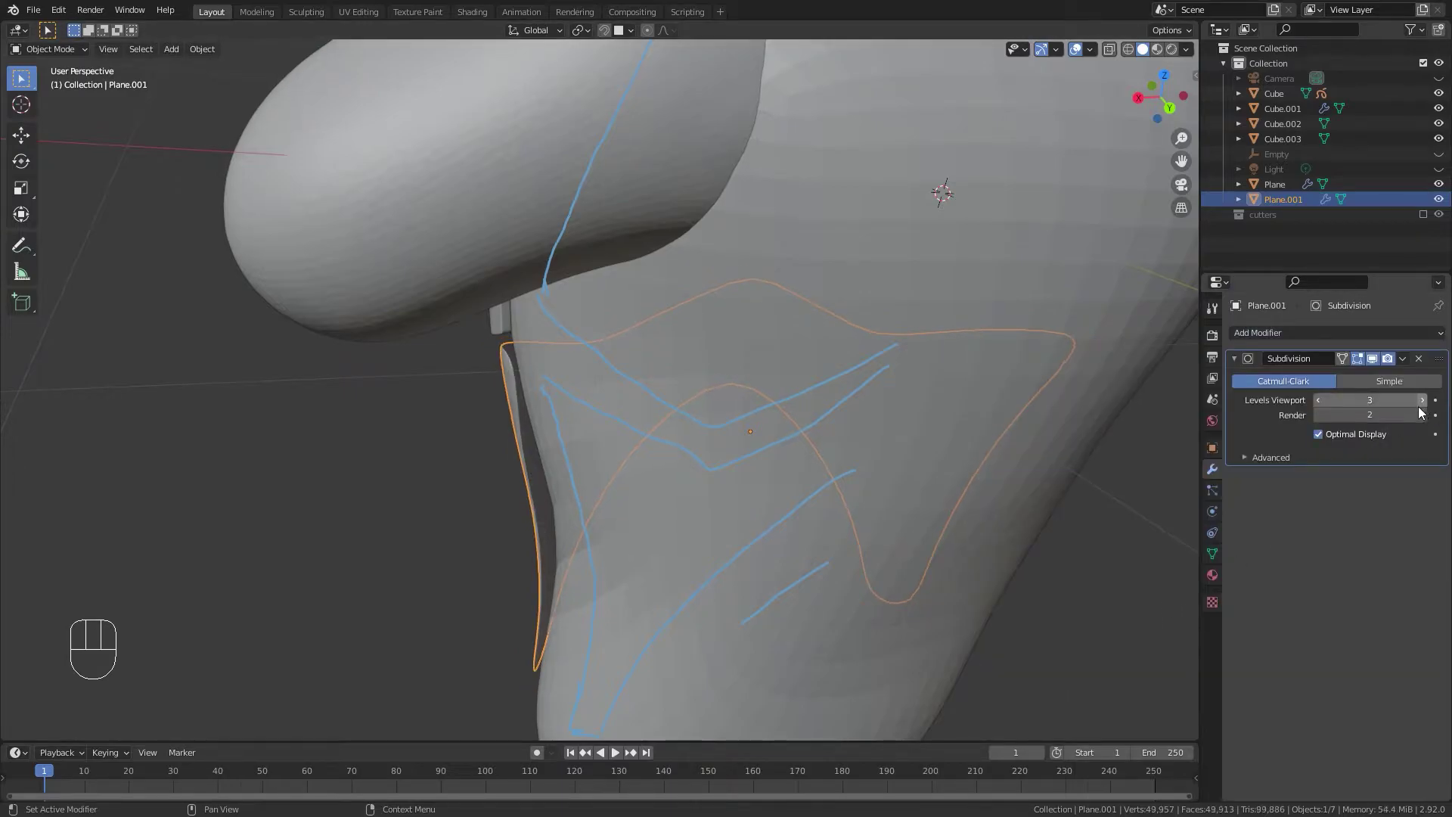
scroll(511, 546, "up", 4)
middle_click_drag(511, 547, 612, 449, "shift")
Add two supporting loop cuts around the thickened rim, one toward each face, and return to Object Mode.
key("Tab")
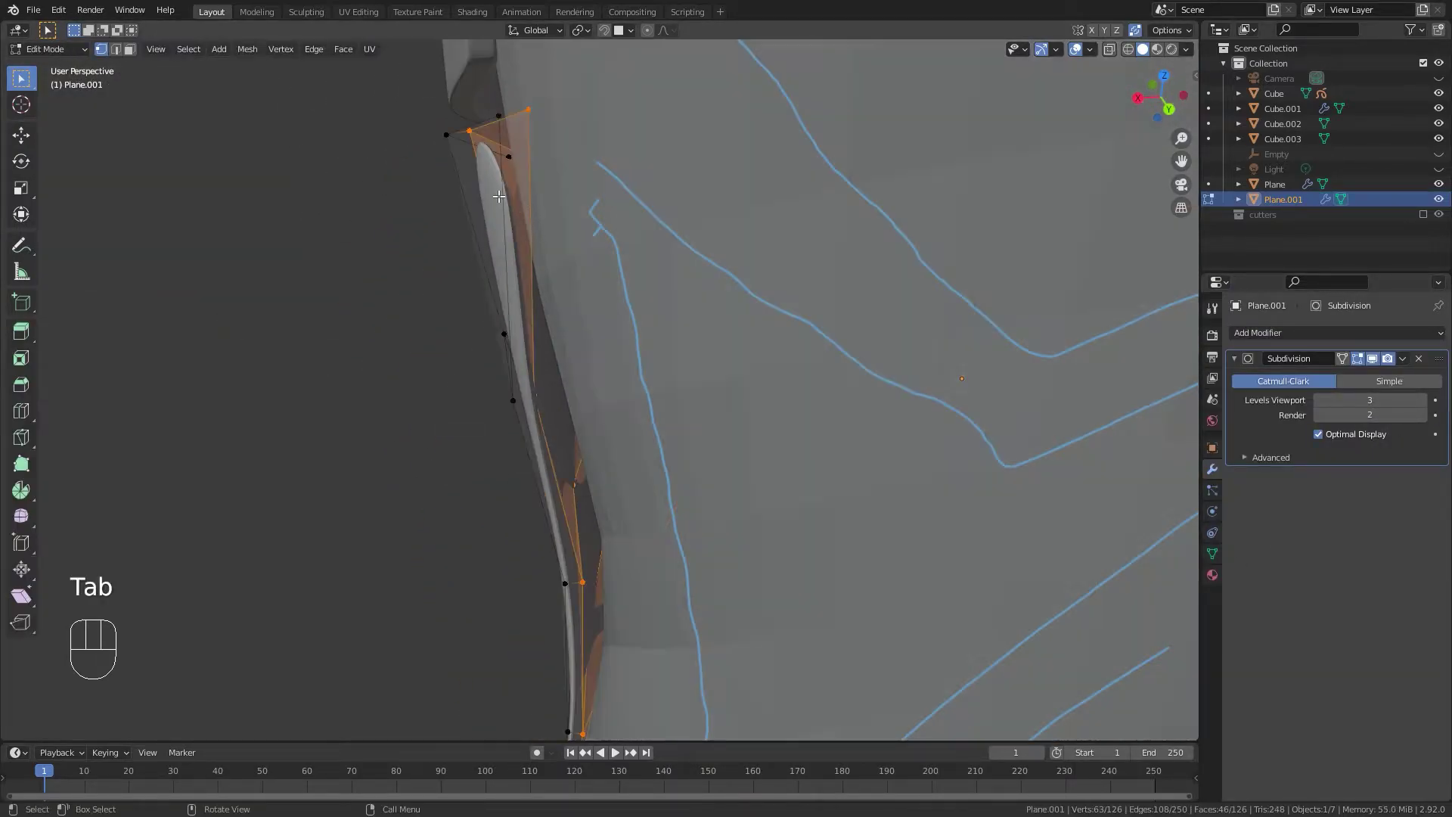
key("ctrl+r")
left_click(524, 122)
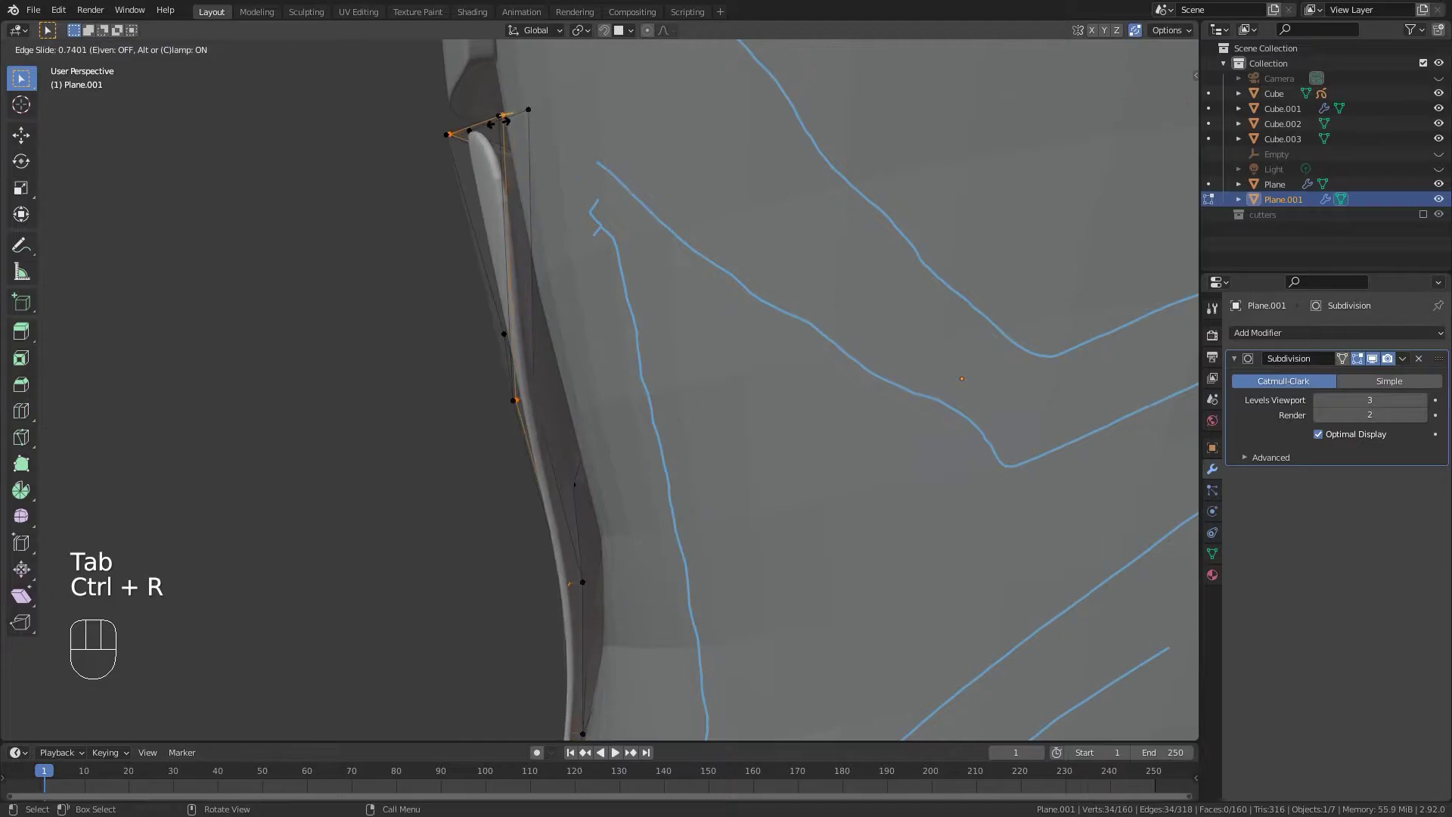
left_click(519, 125)
key("ctrl+r")
left_click(518, 124)
left_click(529, 133)
middle_click_drag(529, 132, 843, 229)
key("Tab")
Scale the smoothed side piece slightly to refine its fit around the torso.
left_click(855, 142)
middle_click_drag(650, 317, 148, 348)
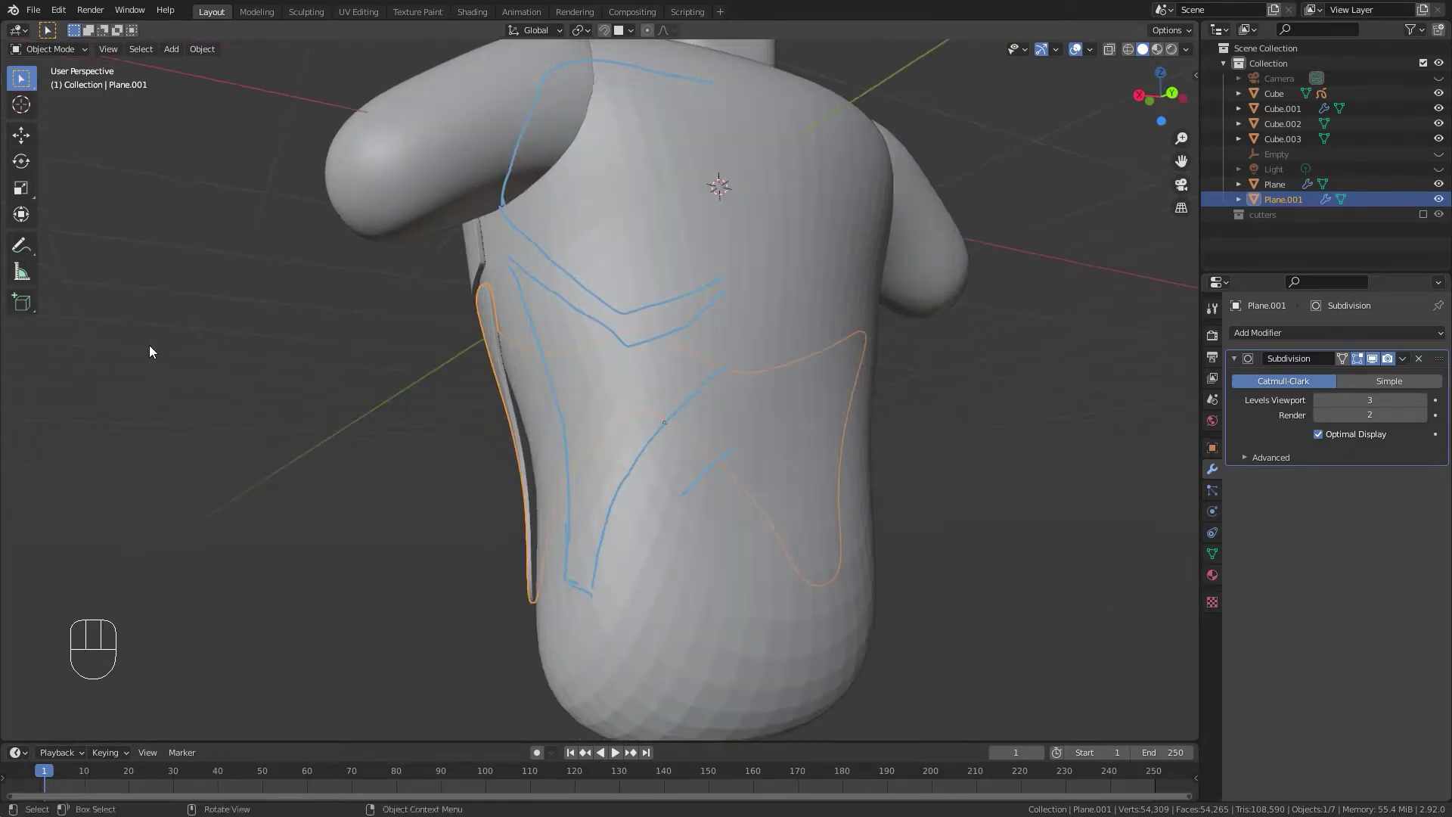
scroll(478, 403, "up", 4)
scroll(478, 403, "up", 2)
key("s")
left_click(930, 505)
middle_click_drag(484, 423, 953, 424)
scroll(714, 380, "down", 2)
Select the chest plate and try scaling it down uniformly to 0.991.
left_click(582, 283)
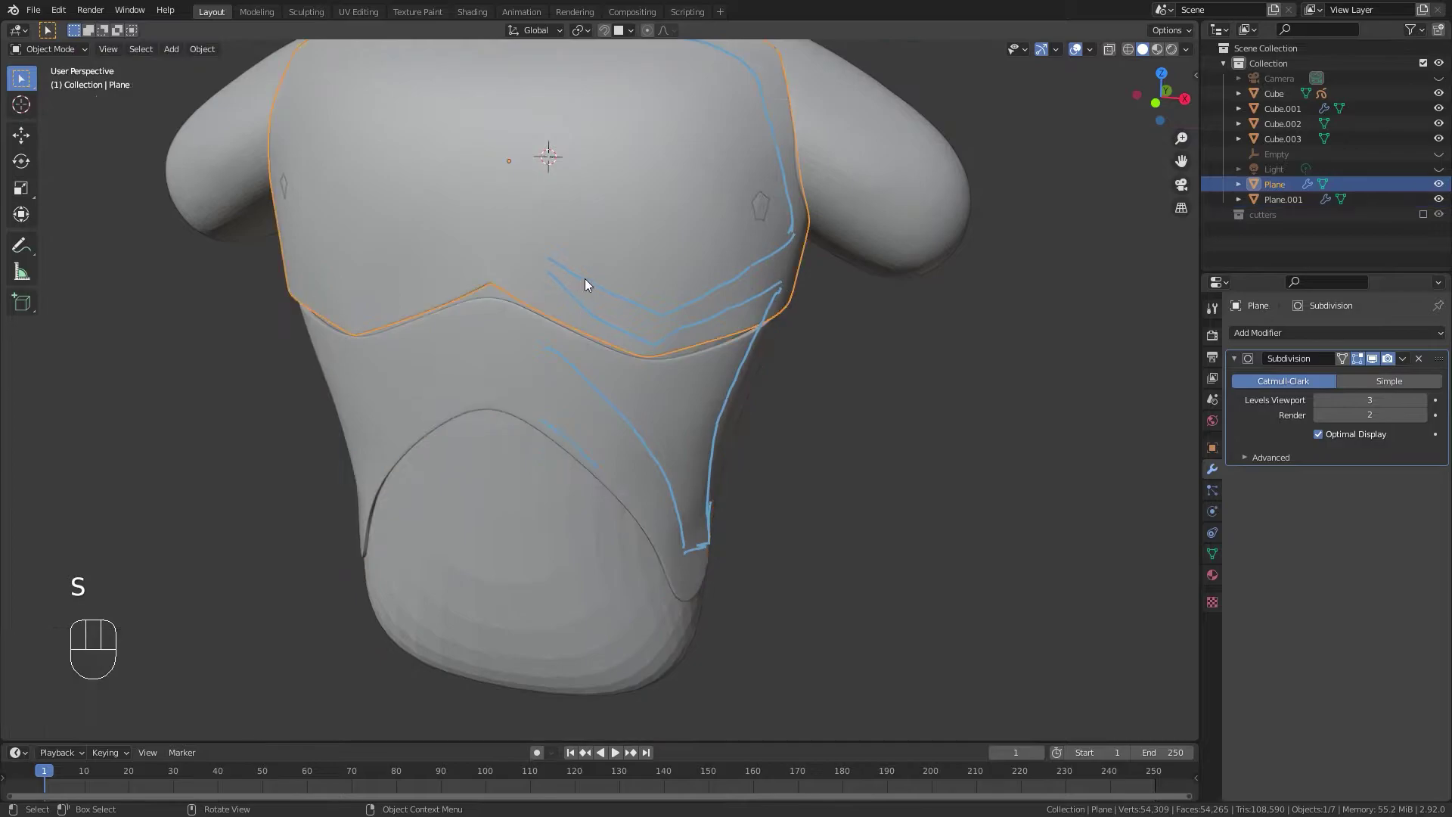
middle_click_drag(645, 380, 227, 564)
key("s")
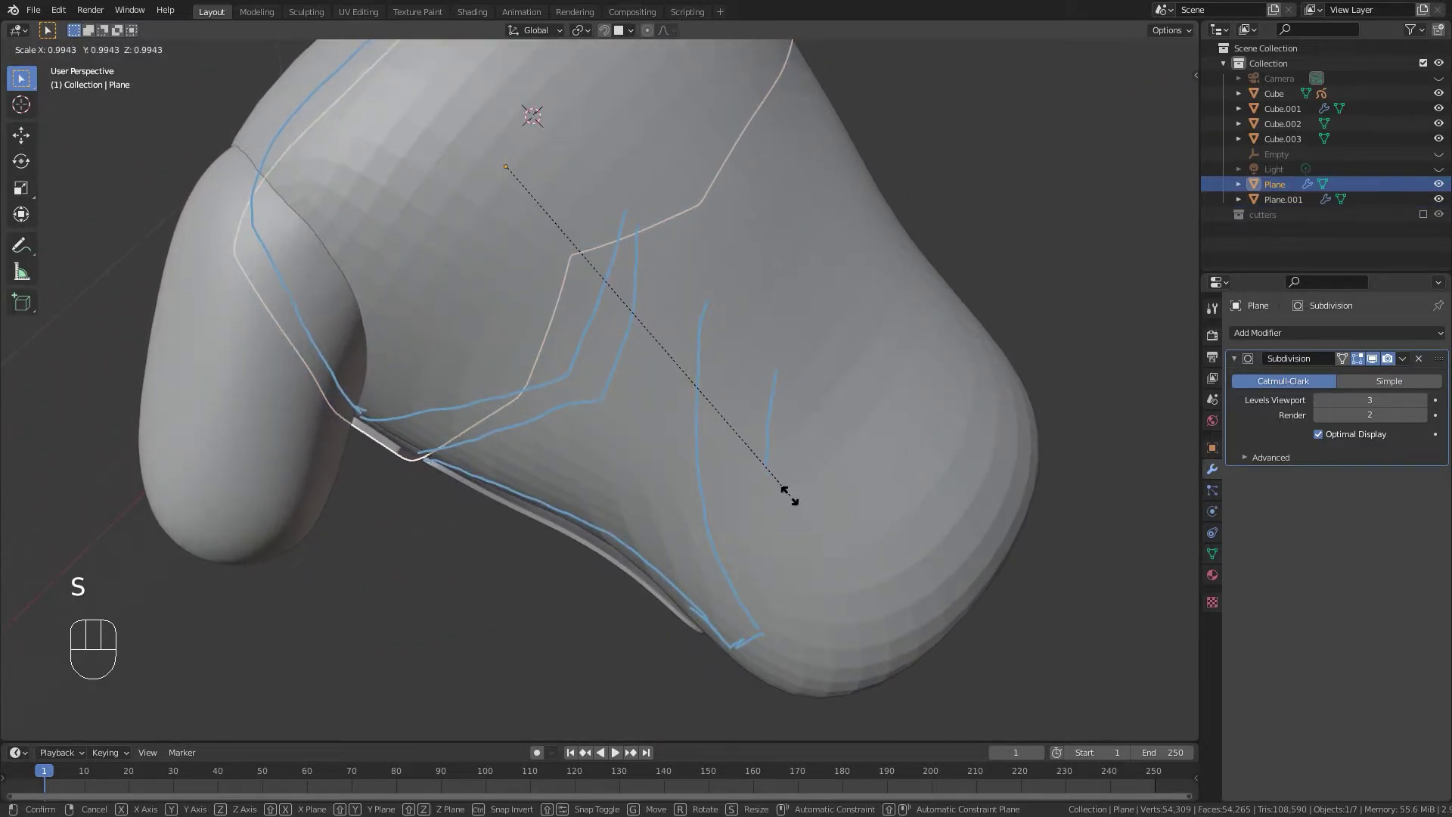
left_click(773, 493)
middle_click_drag(773, 493, 969, 362)
key("KP_1")
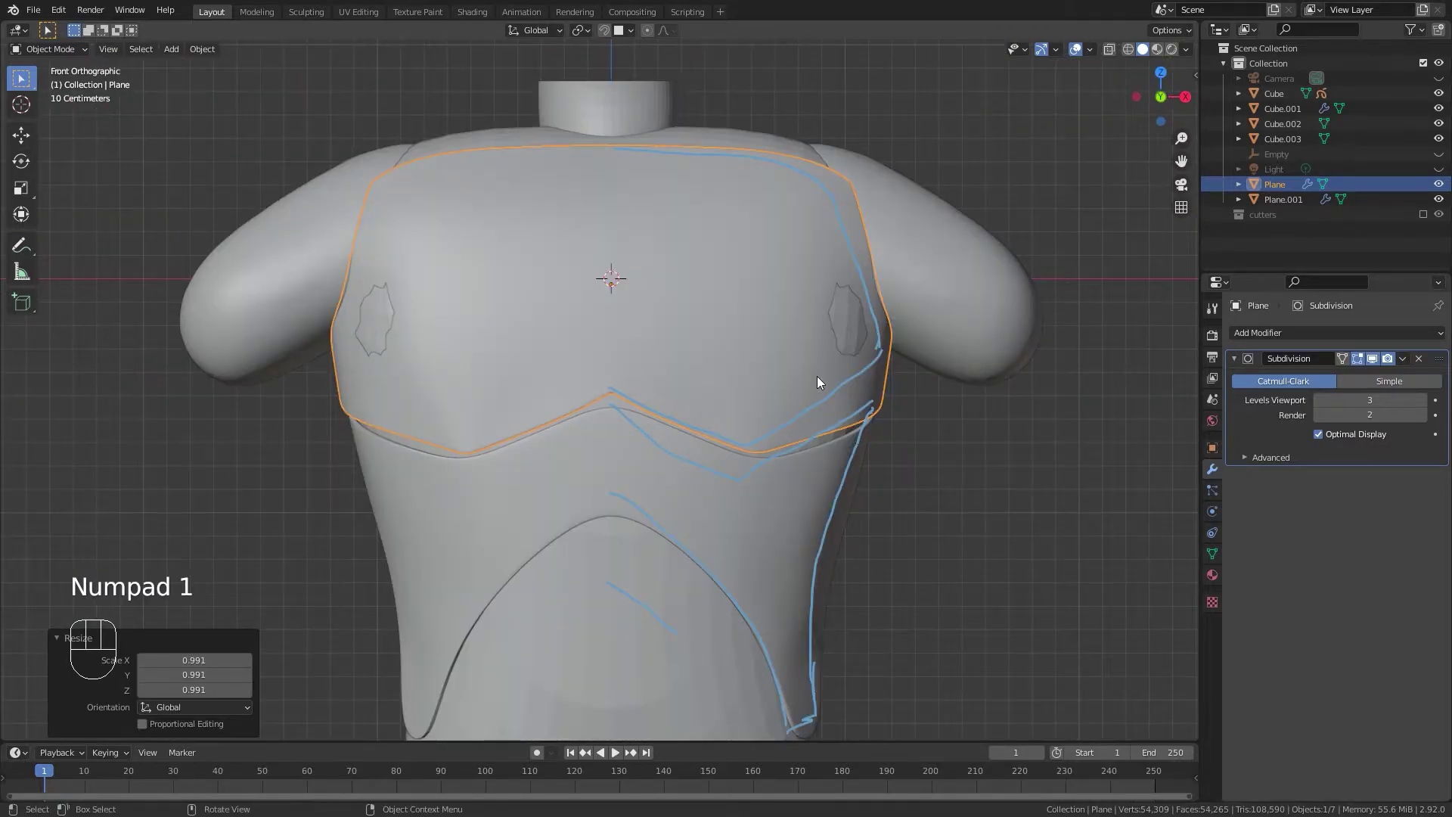
key("ctrl+z")
middle_click_drag(818, 382, 534, 396)
key("KP_1")
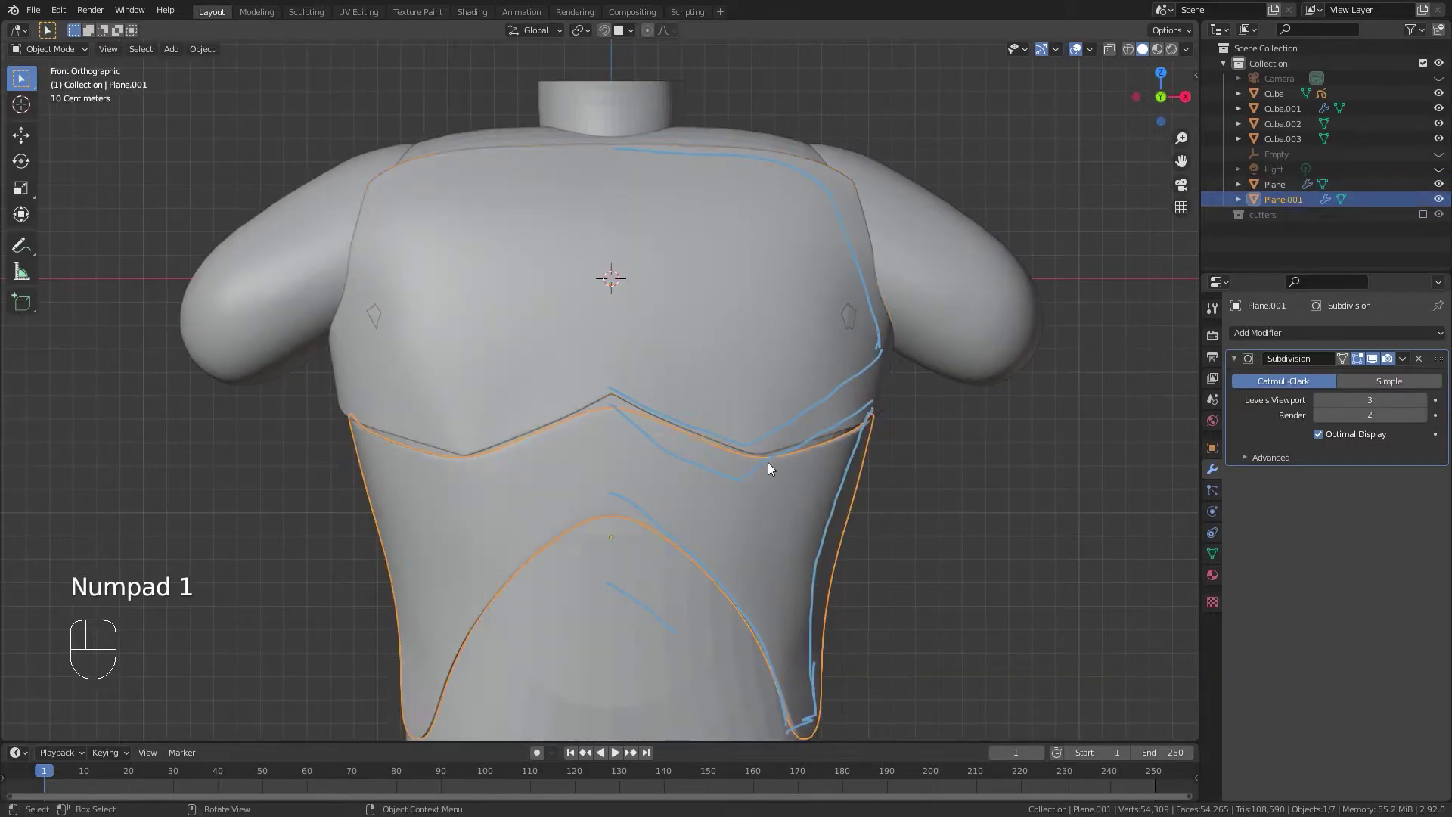
Open the abdominal and side piece in Edit Mode, framed on its upper centre peak in front view.
left_click(766, 462)
key("Tab")
scroll(681, 506, "up", 3)
middle_click_drag(679, 515, 640, 457, "shift")
key("ctrl+r")
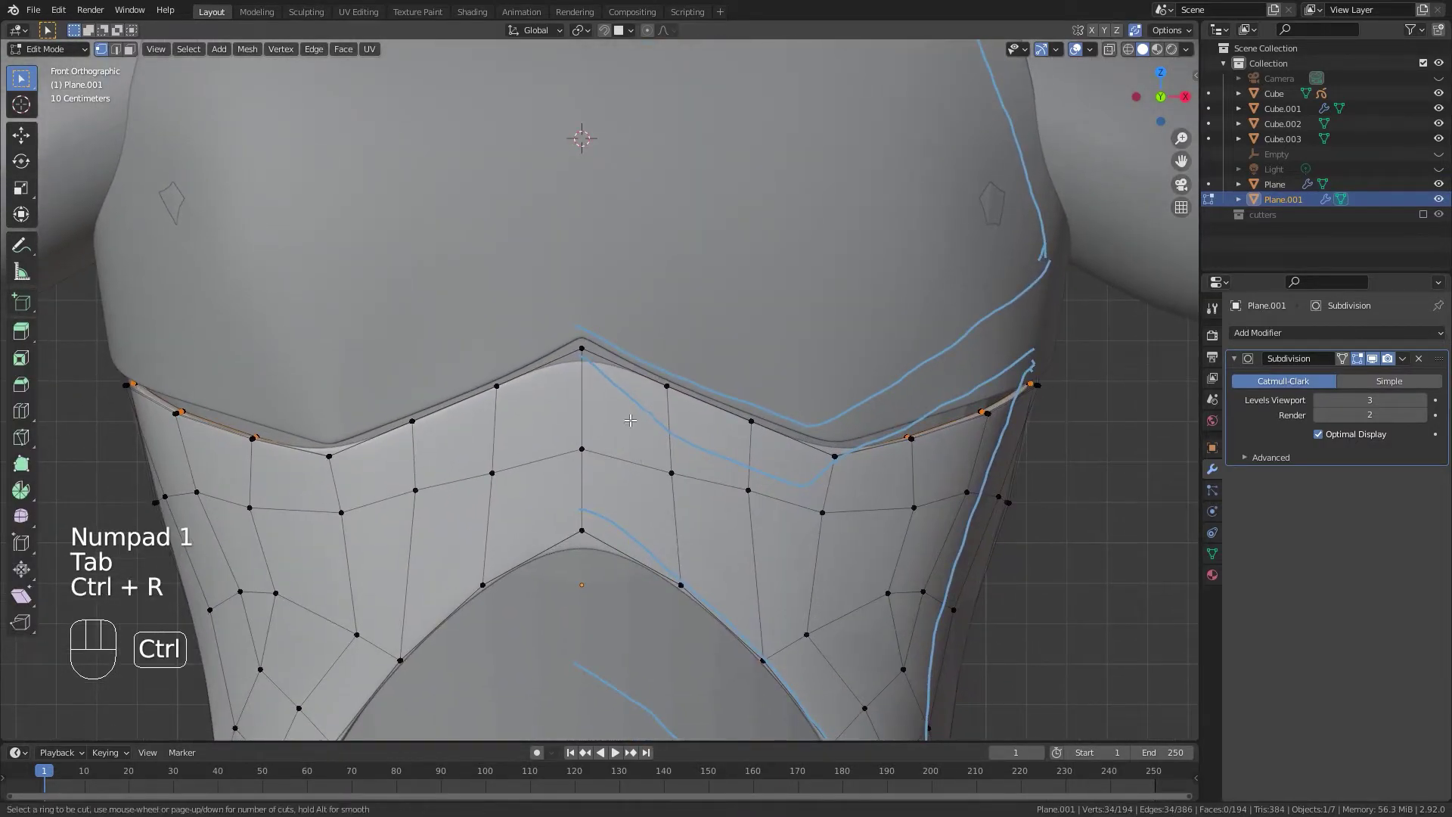
Try sliding the upper-rim vertex beside the centre peak toward the peak.
key("g")
key("g")
left_click(639, 387)
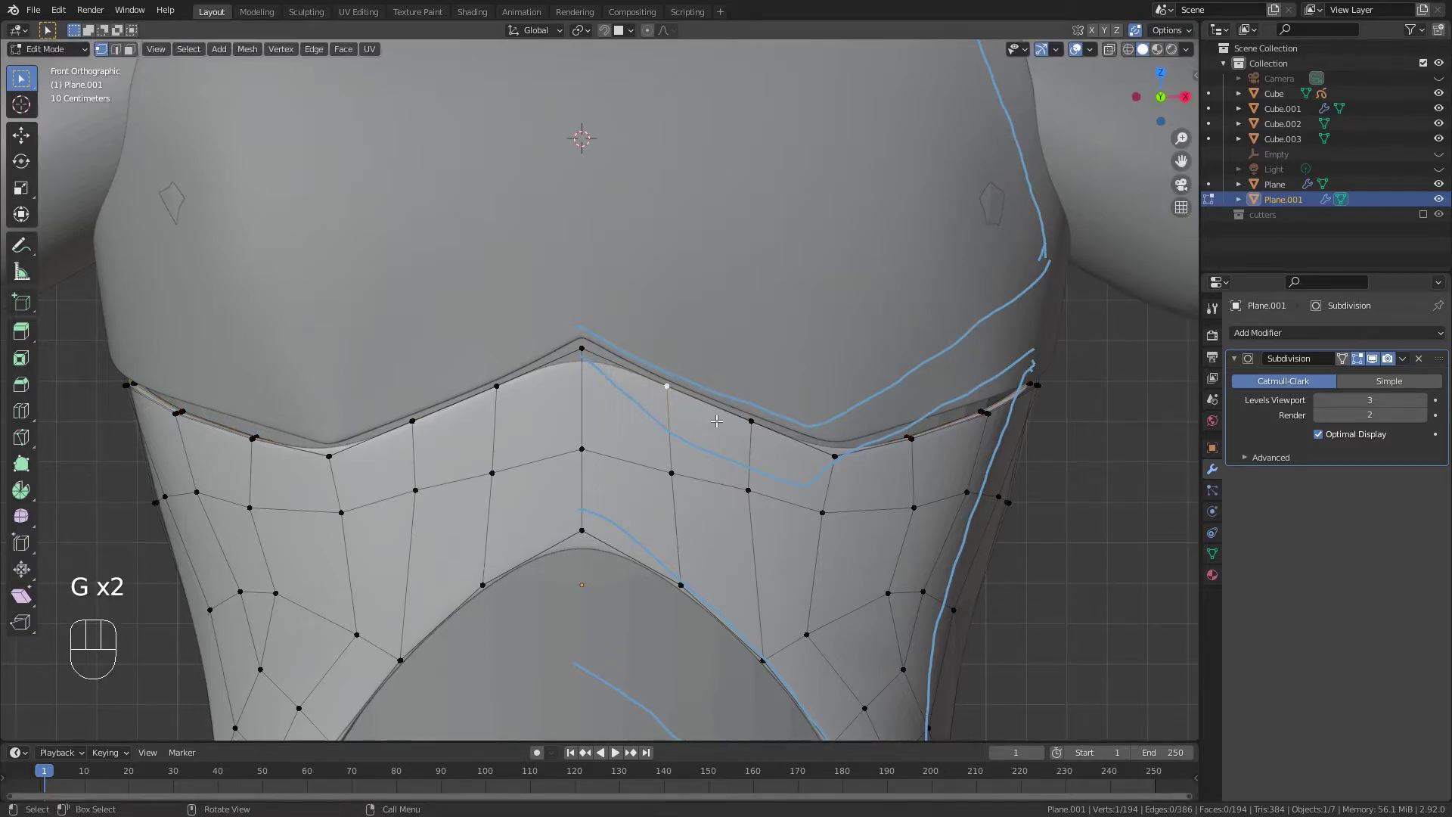
key("g")
key("g")
left_click(641, 403)
left_click(487, 386)
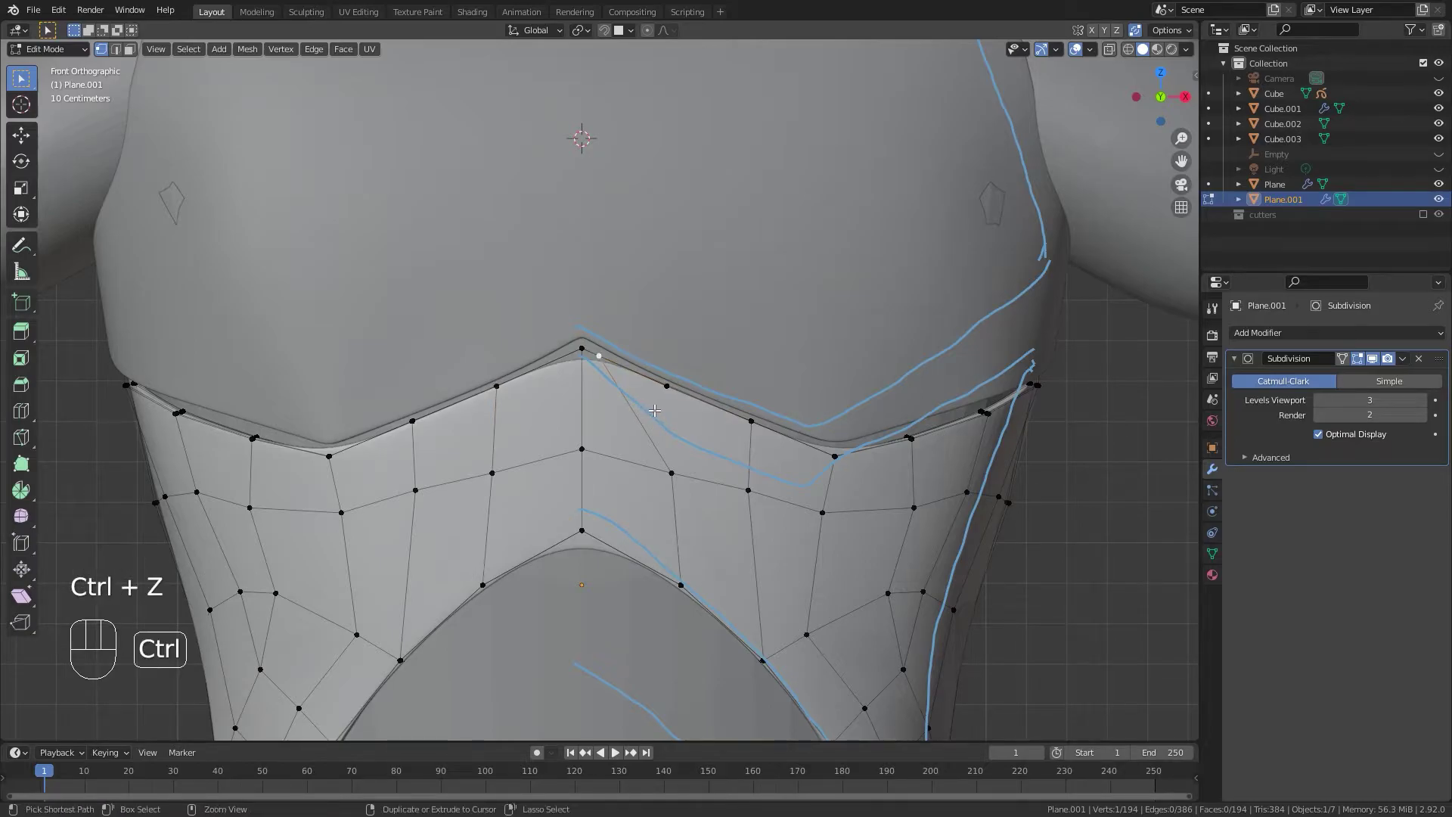
With X-ray on, try sliding the full-thickness upper-rim vertices on both sides of the centre peak toward it.
key("alt+z")
left_click_drag(643, 364, 702, 427)
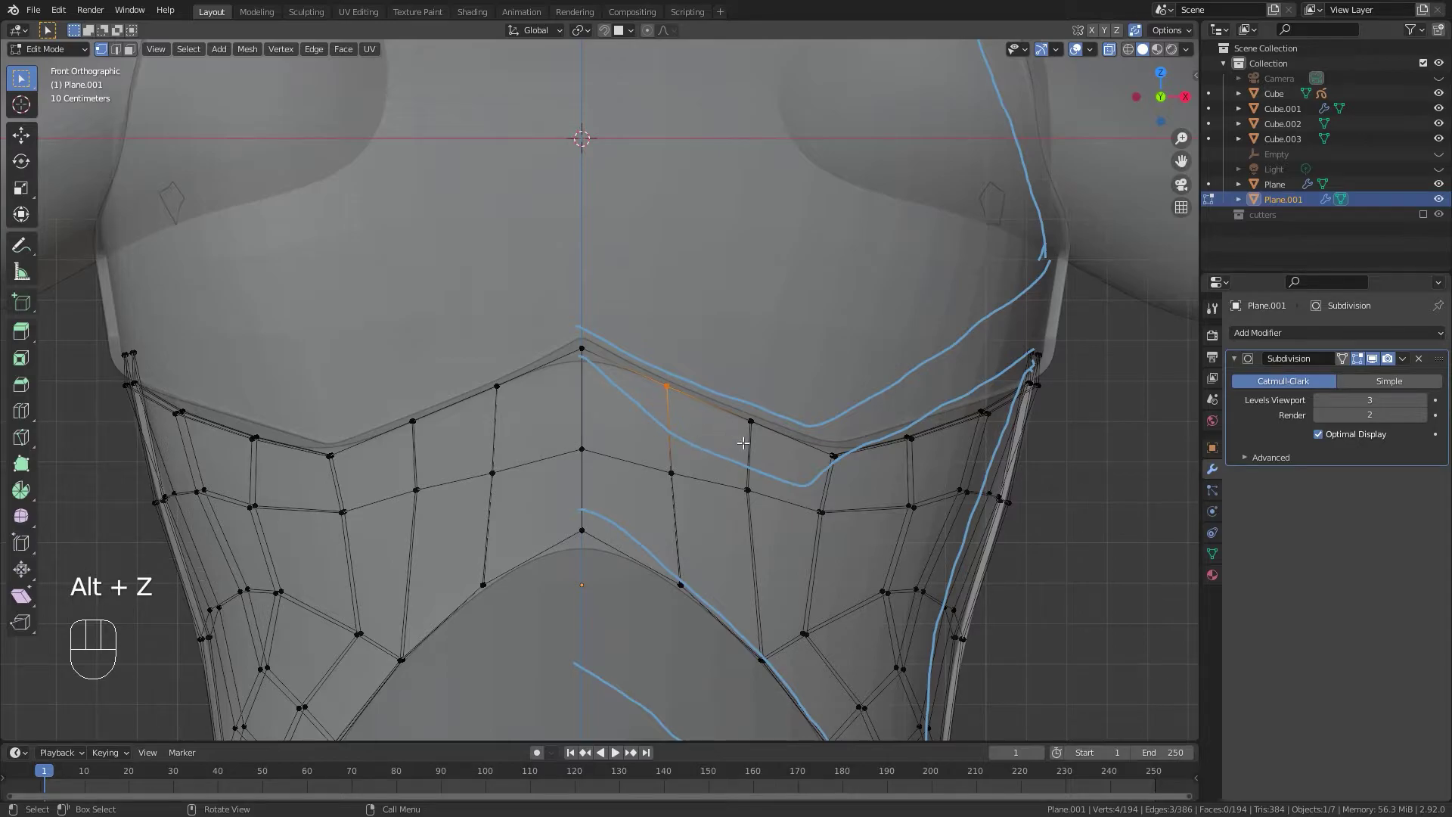
key("g")
key("g")
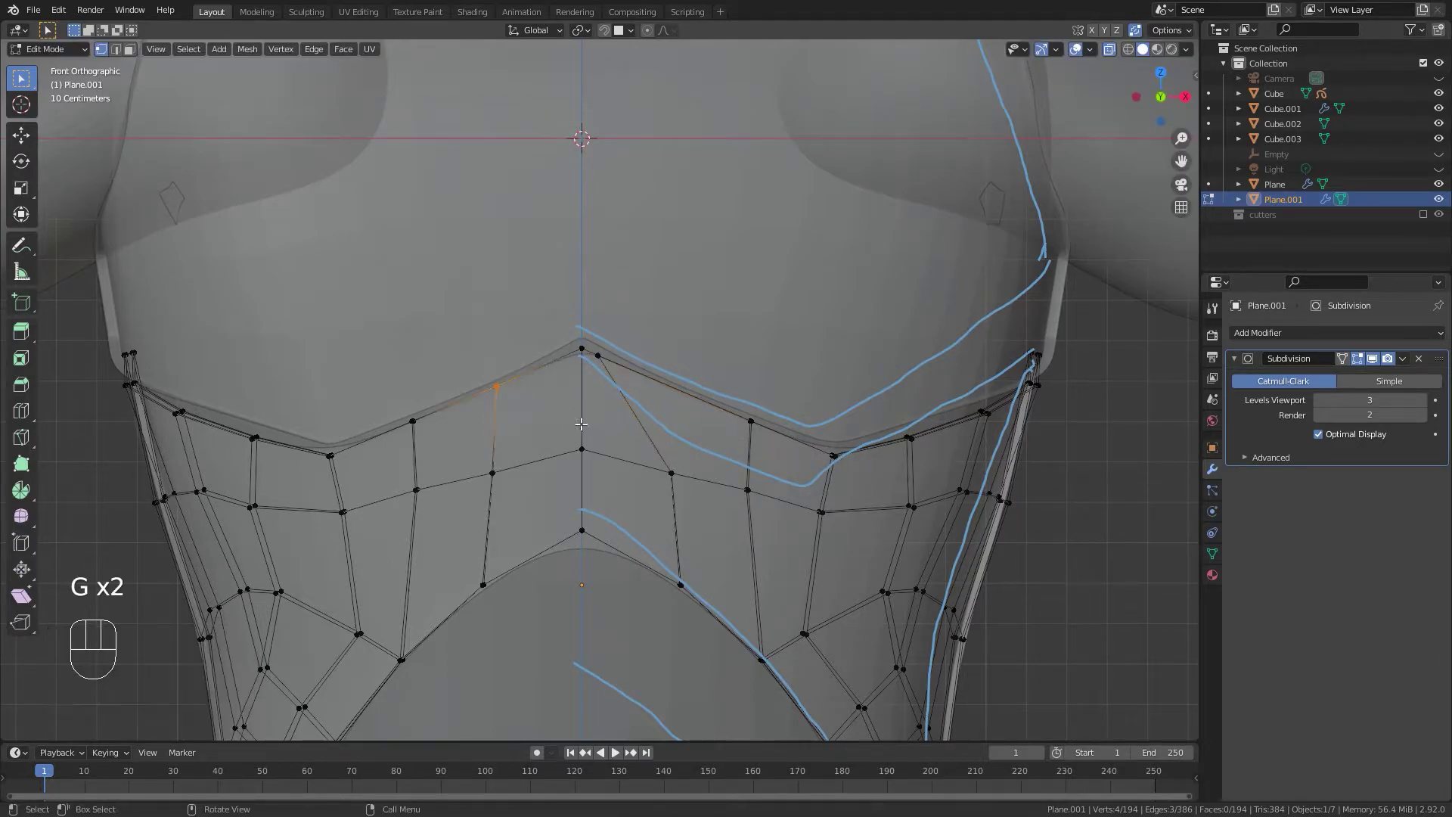
key("g")
key("g")
left_click(658, 412)
Try sliding the arch-edge vertices on both sides of the centre line toward the arch's peak.
left_click(678, 581)
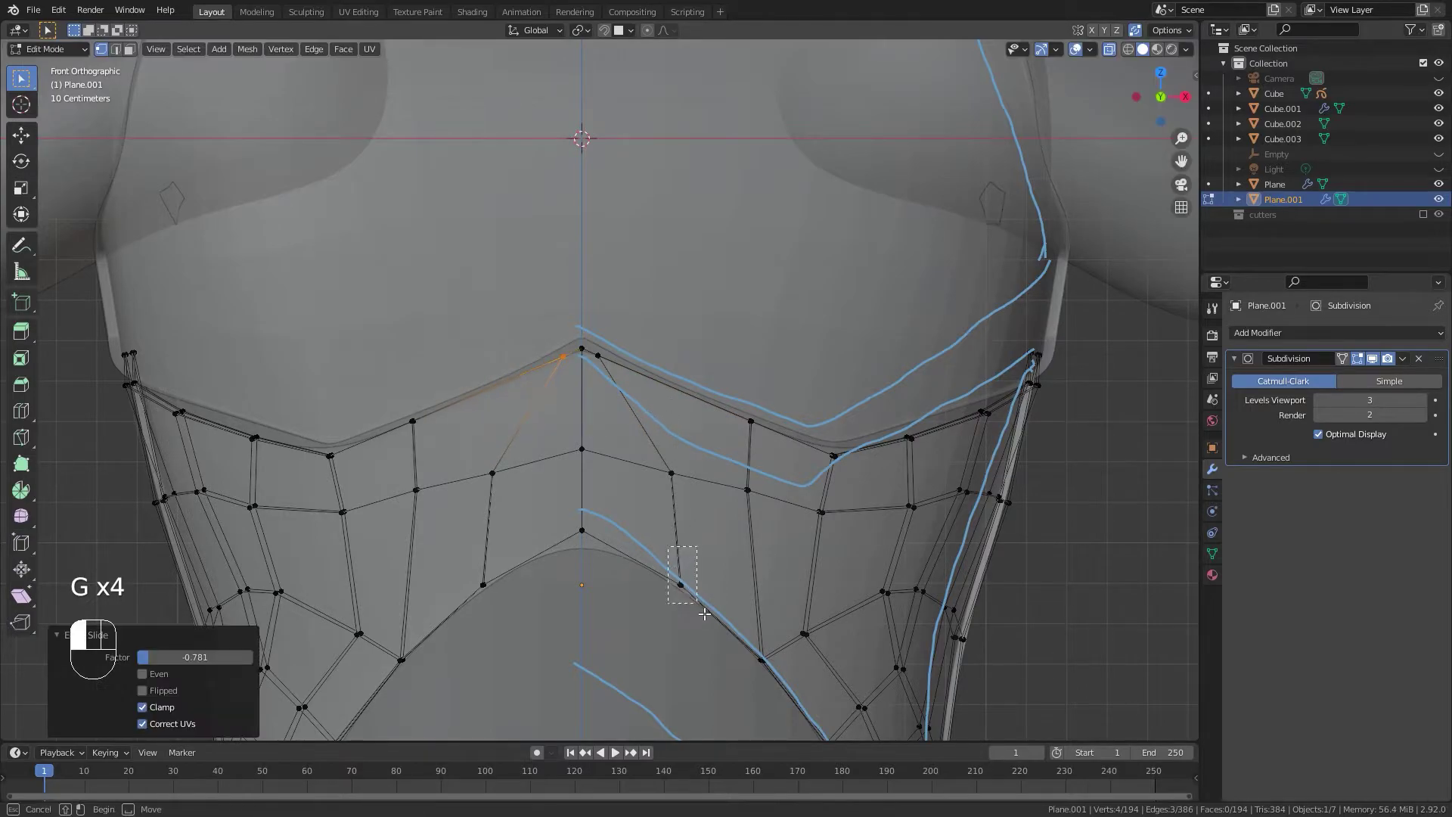
key("g")
key("g")
left_click(614, 605)
left_click_drag(452, 569, 530, 601)
key("g")
key("g")
left_click(643, 601)
Undo the vertex slides around the upper and lower centre peaks.
key("Tab")
key("ctrl+z")
key("ctrl+z")
key("ctrl+z")
key("ctrl+z")
key("ctrl+z")
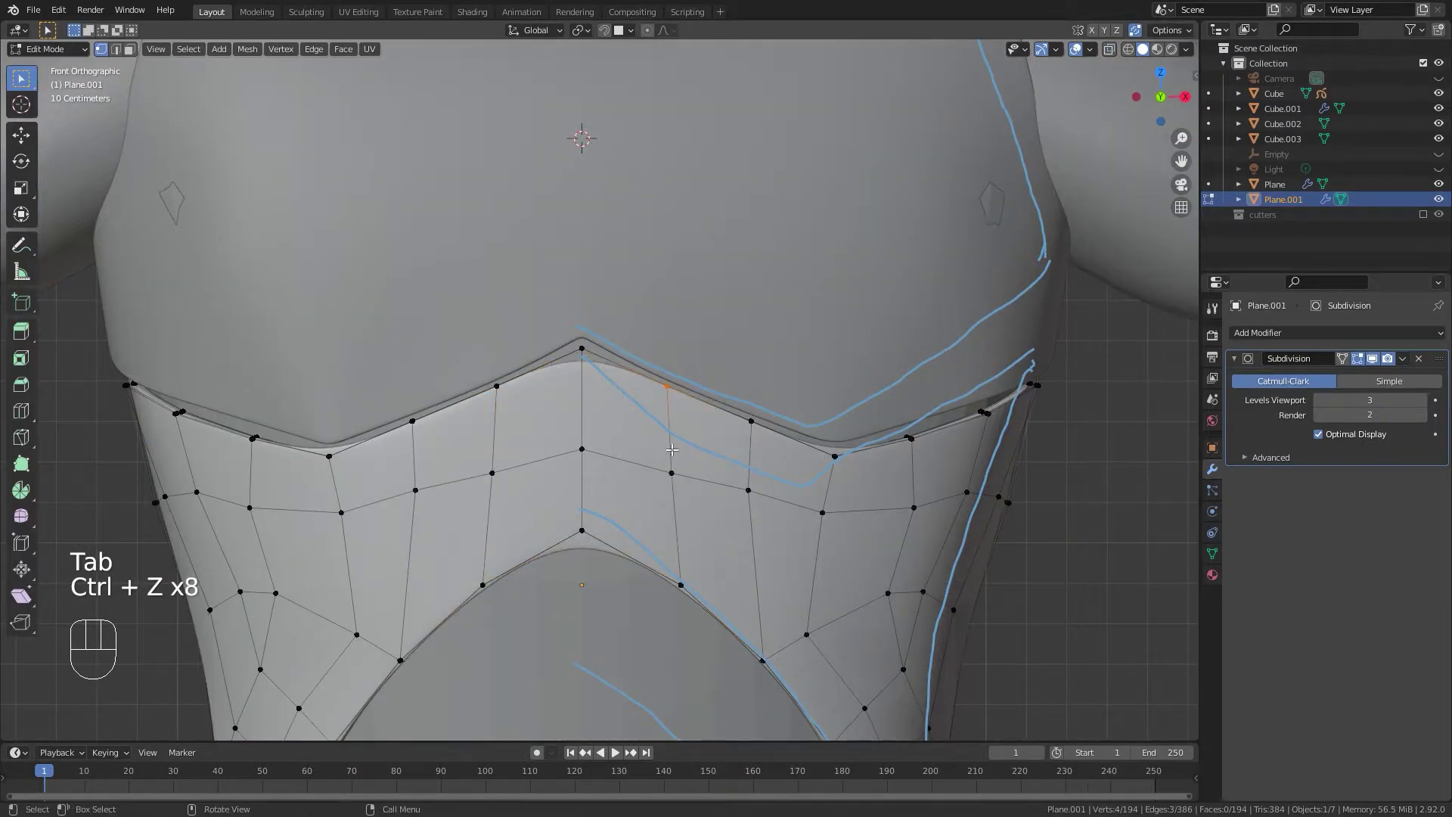
Add one centred vertical loop cut on each side of the abdominal piece's centre line.
key("ctrl+r")
left_click(637, 372)
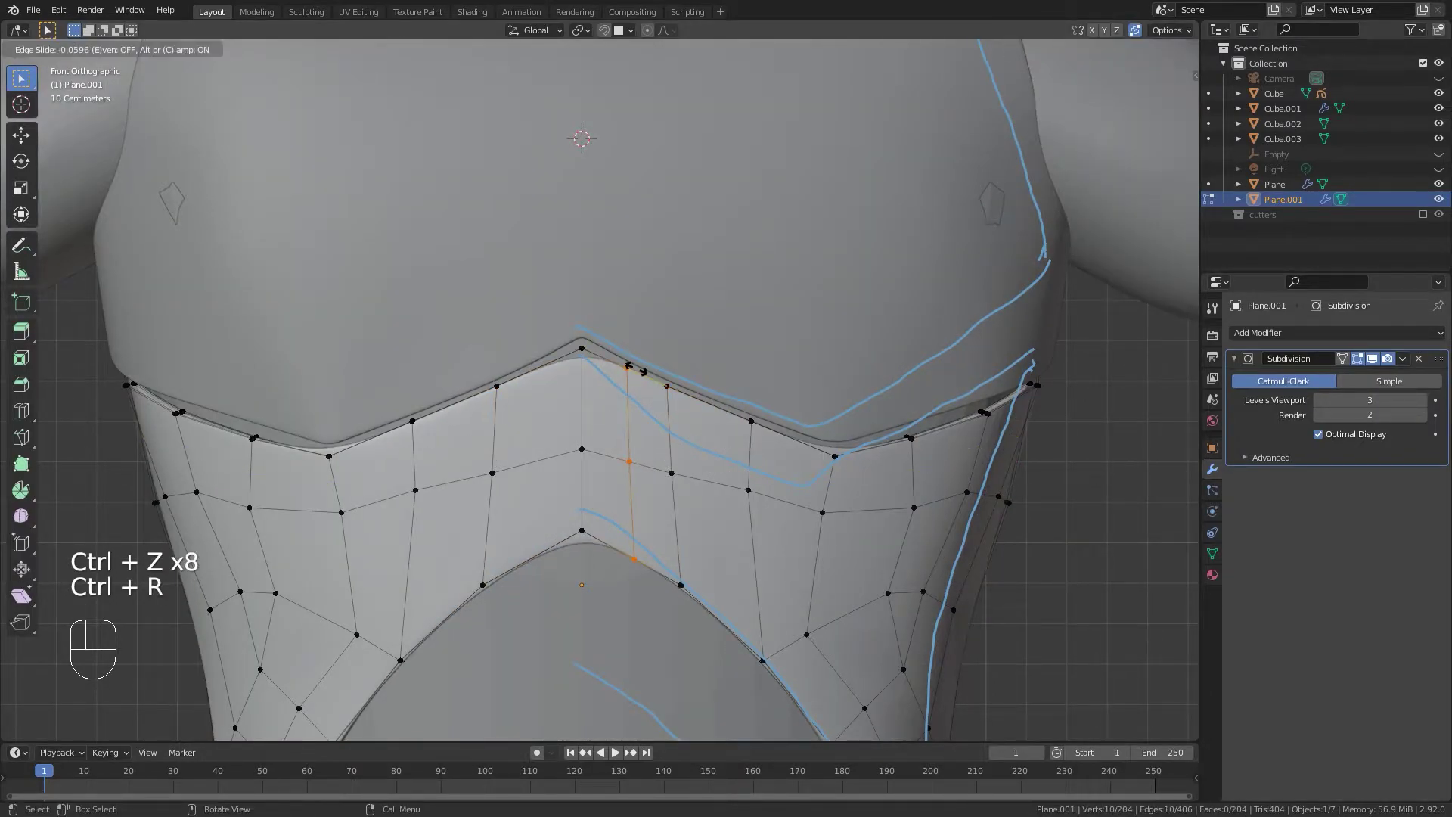
right_click(633, 370)
key("ctrl+r")
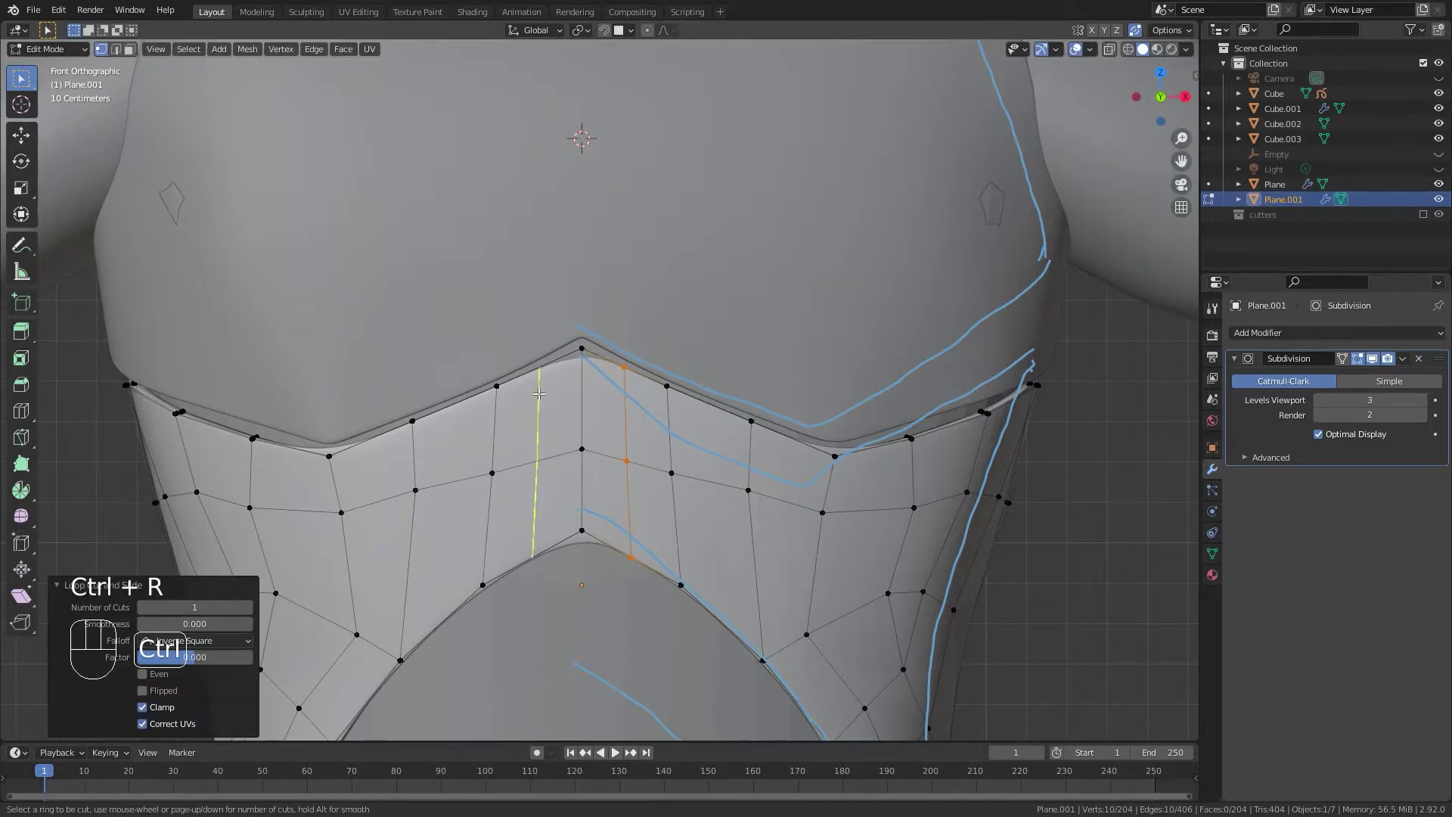
left_click(549, 386)
right_click(546, 380)
With X-ray on, slide the upper-rim ends of both new loops close to the centre peak.
key("alt+z")
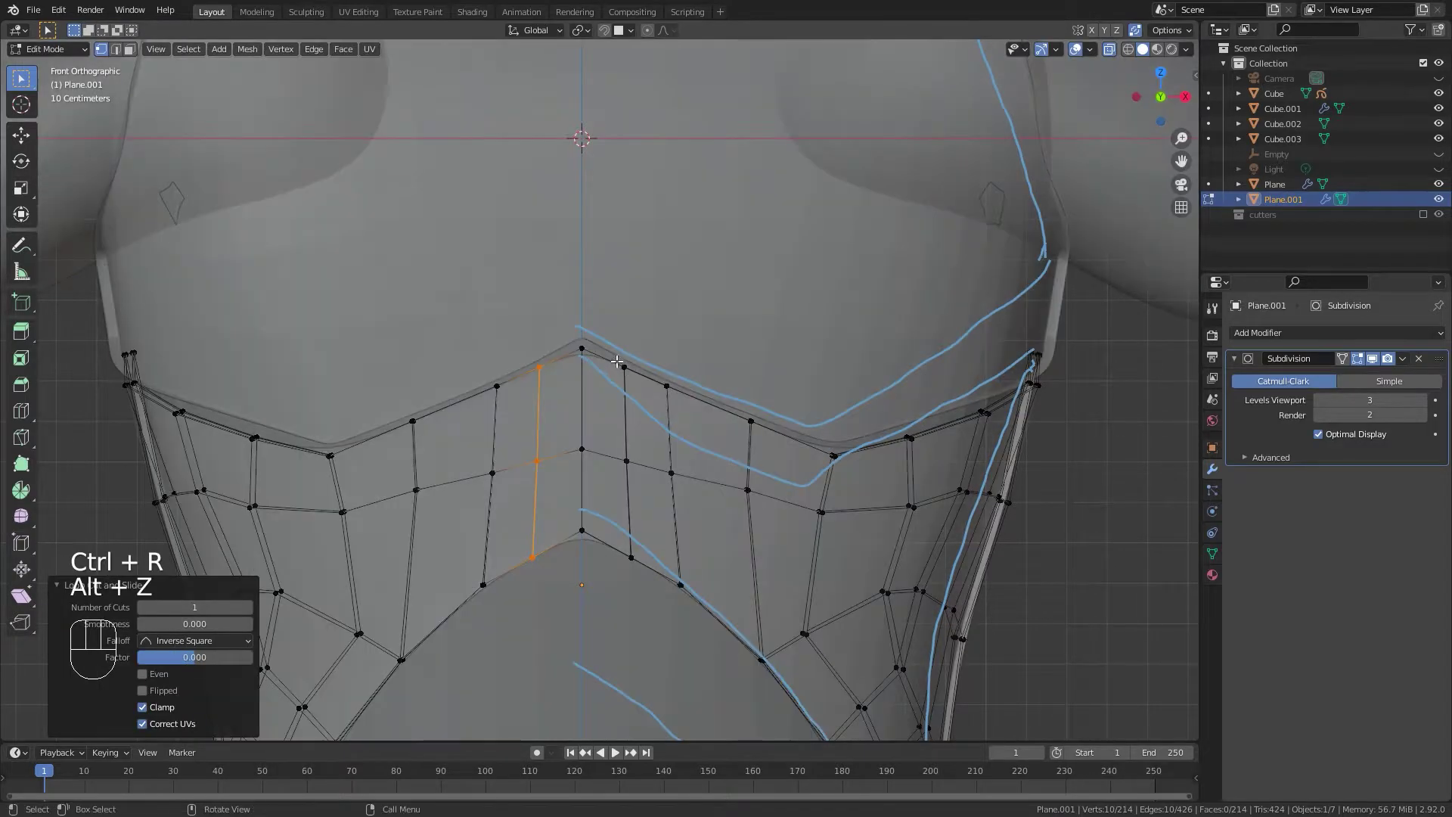
left_click_drag(633, 354, 608, 389)
key("g")
key("g")
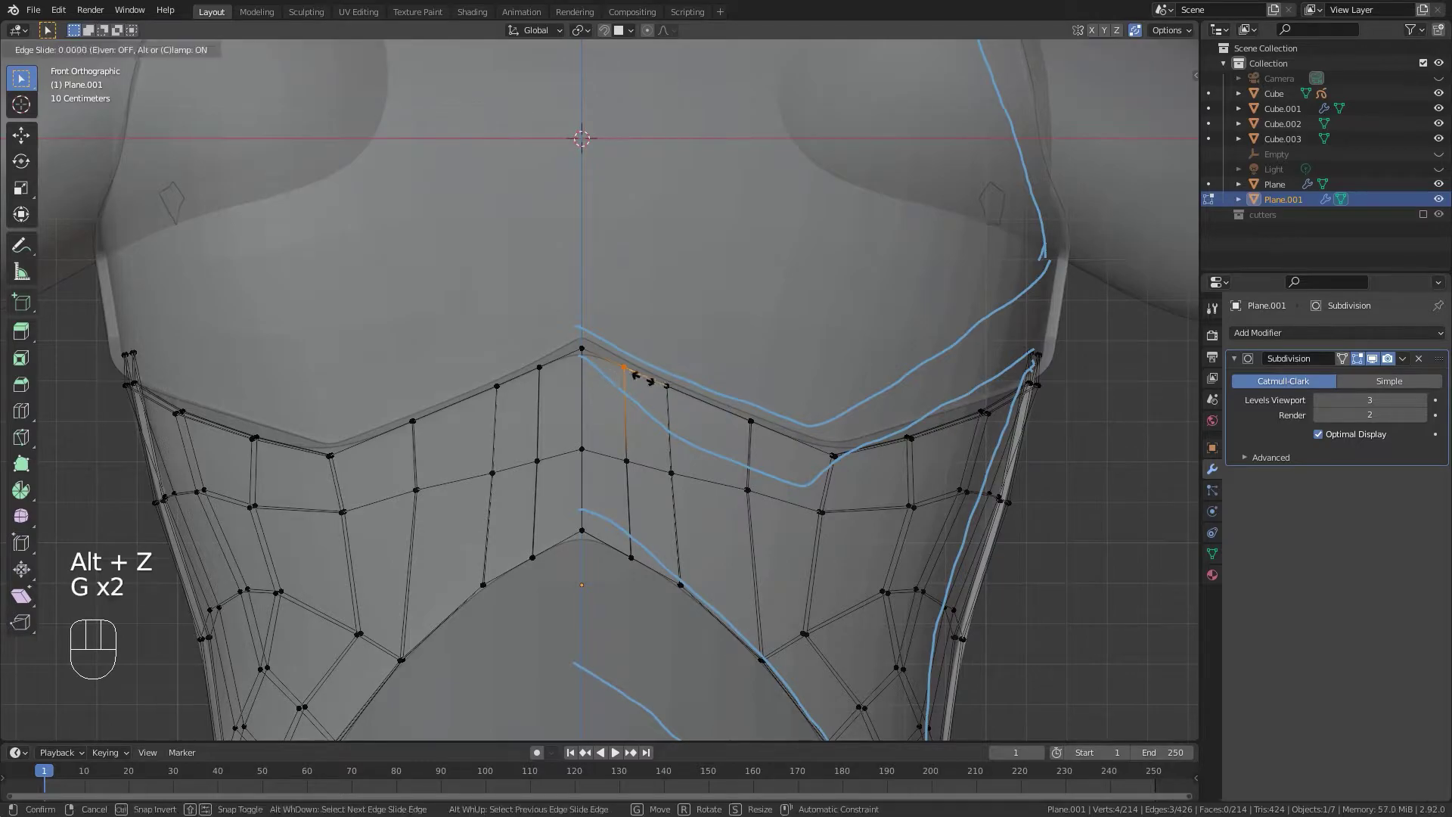
left_click(613, 371)
key("g")
key("g")
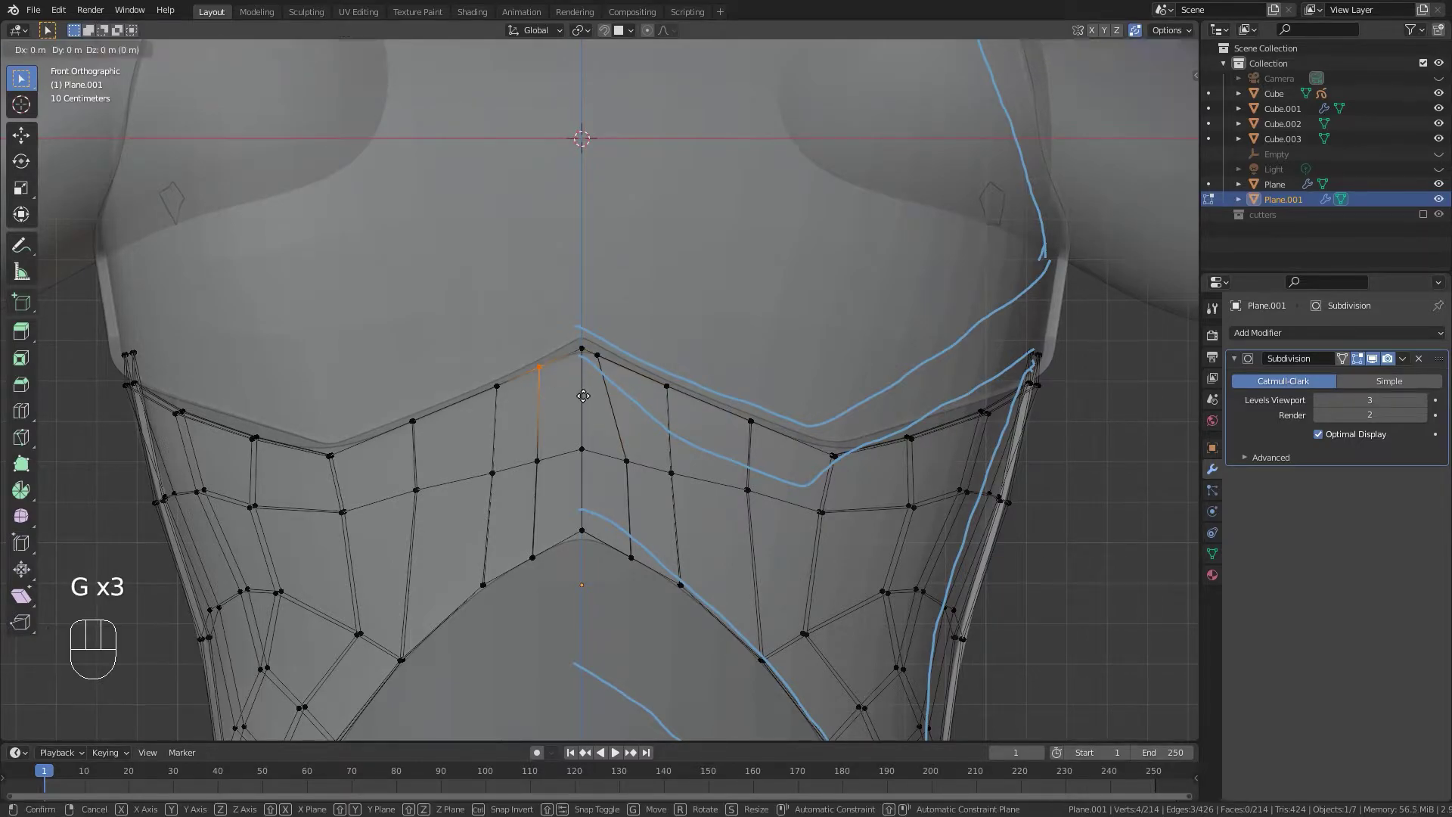
left_click(548, 508)
Slide the arch-edge ends of both new loops close to the arch's peak and check the smoothed shape in Object Mode.
key("g")
key("g")
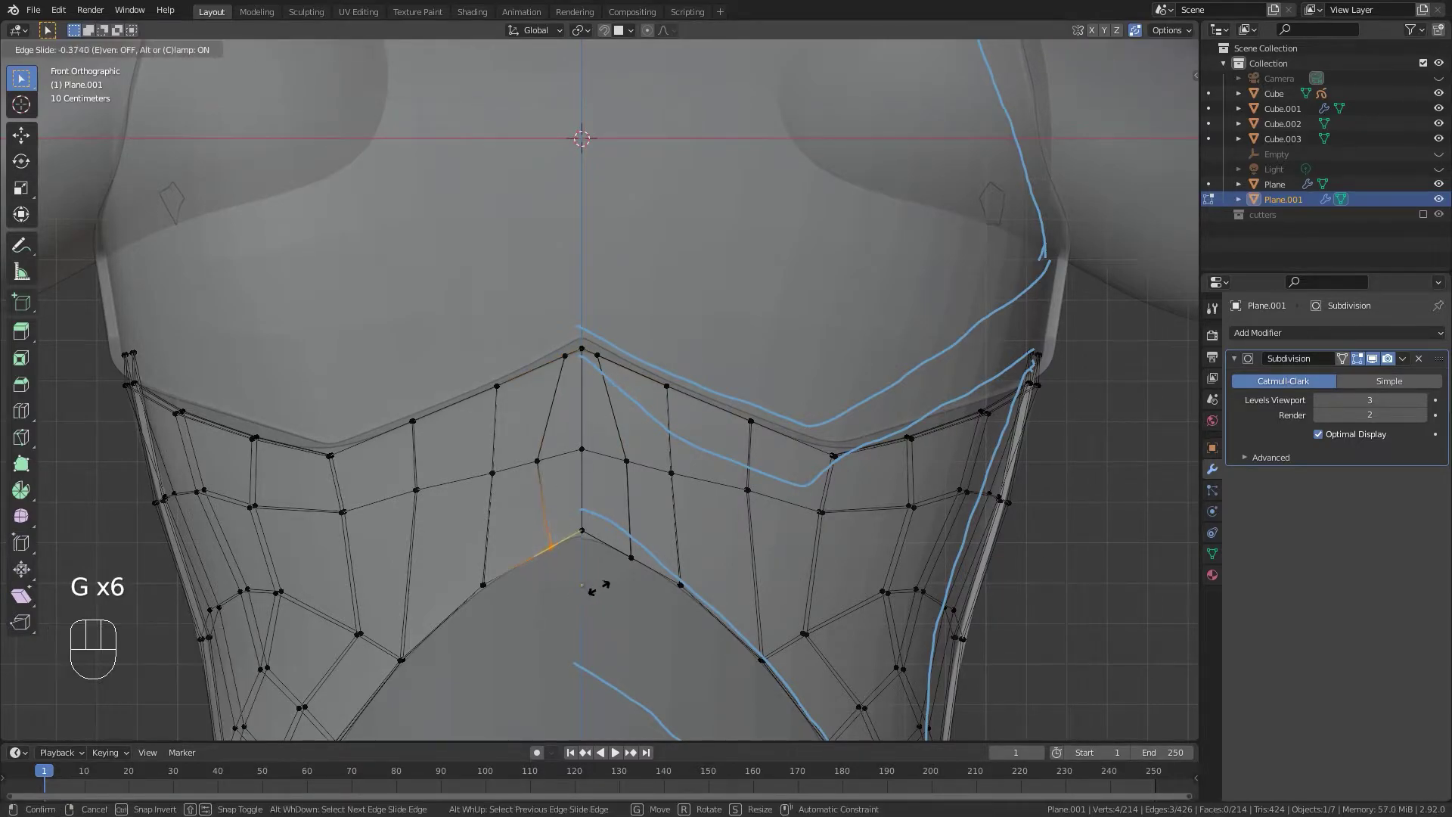
left_click(616, 582)
left_click_drag(614, 546, 654, 583)
key("g")
key("g")
left_click(627, 574)
key("Tab")
scroll(635, 447, "down", 5)
middle_click_drag(635, 446, 854, 446)
key("KP_1")
Add a supporting loop cut close to the lower tip of the side flap to square off its end.
scroll(560, 457, "up", 3)
key("Tab")
scroll(784, 424, "up", 4)
middle_click_drag(688, 480, 665, 363, "shift")
middle_click_drag(651, 366, 545, 454)
scroll(583, 507, "up", 3)
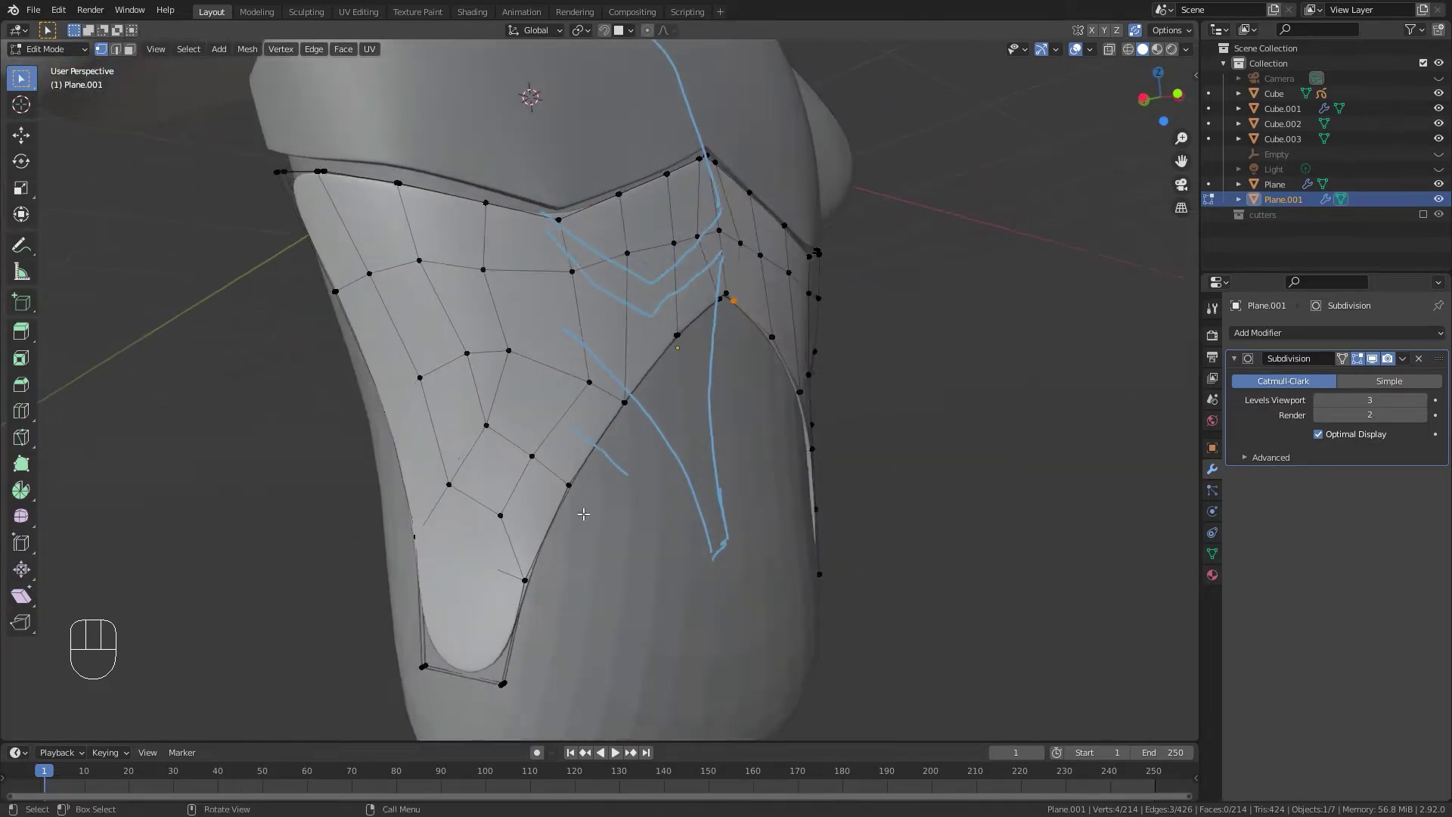
key("ctrl+r")
left_click(496, 643)
left_click(497, 692)
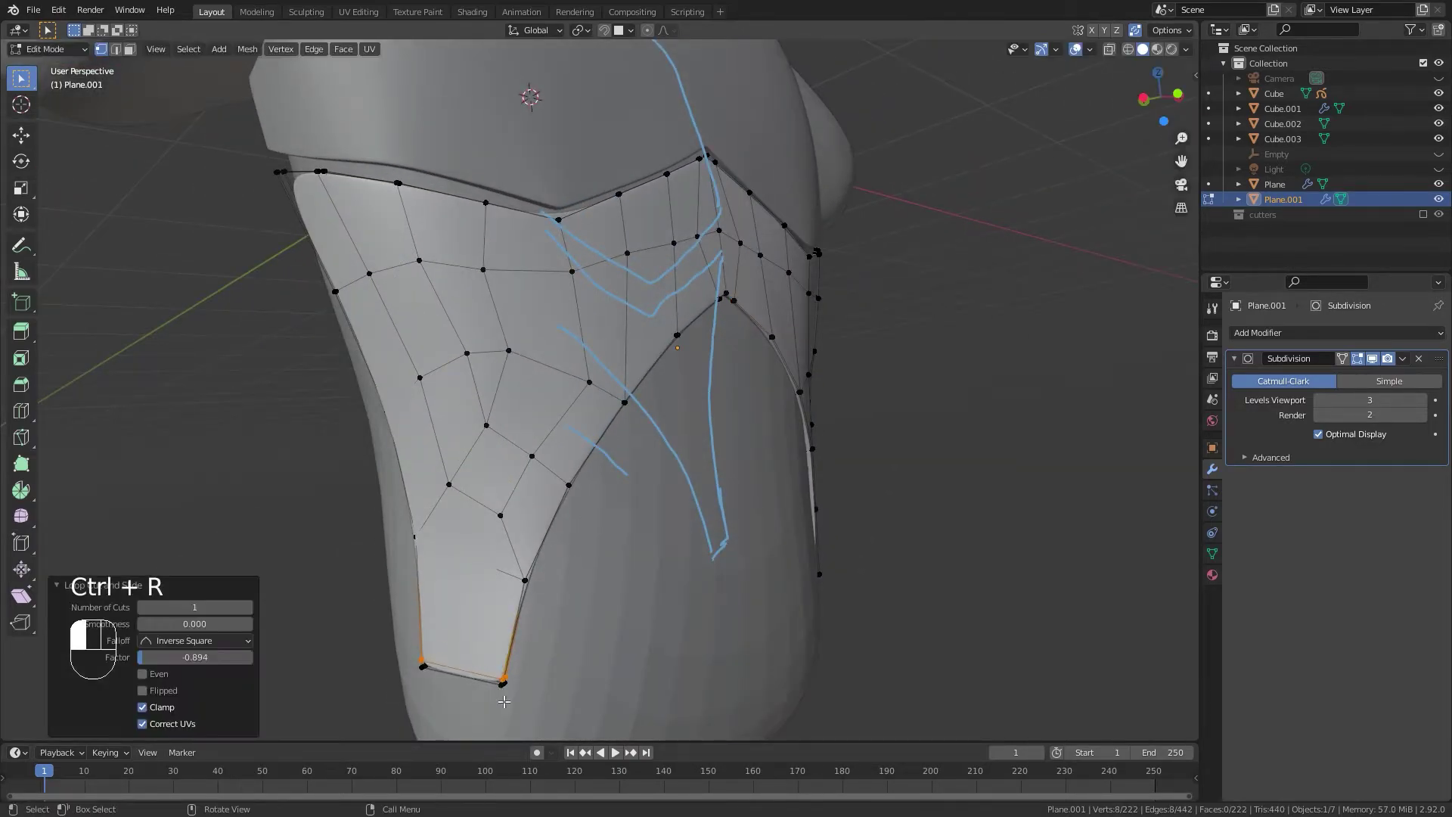
Add a supporting loop cut along the side flap's back edge and dissolve its unwanted edges across the front section.
middle_click_drag(497, 692, 423, 454)
key("ctrl+r")
left_click(326, 220)
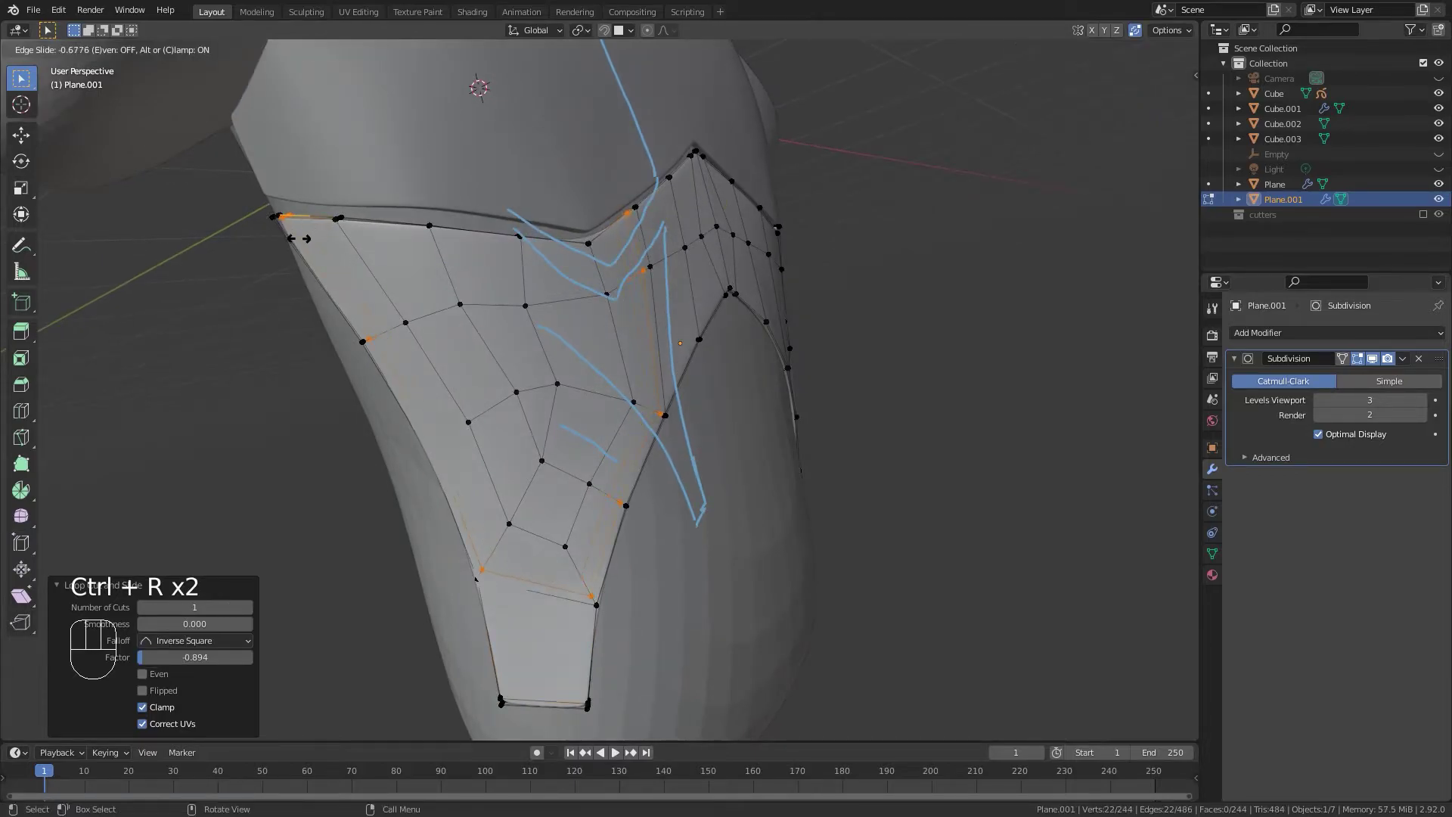
left_click(298, 239)
middle_click_drag(303, 242, 558, 397)
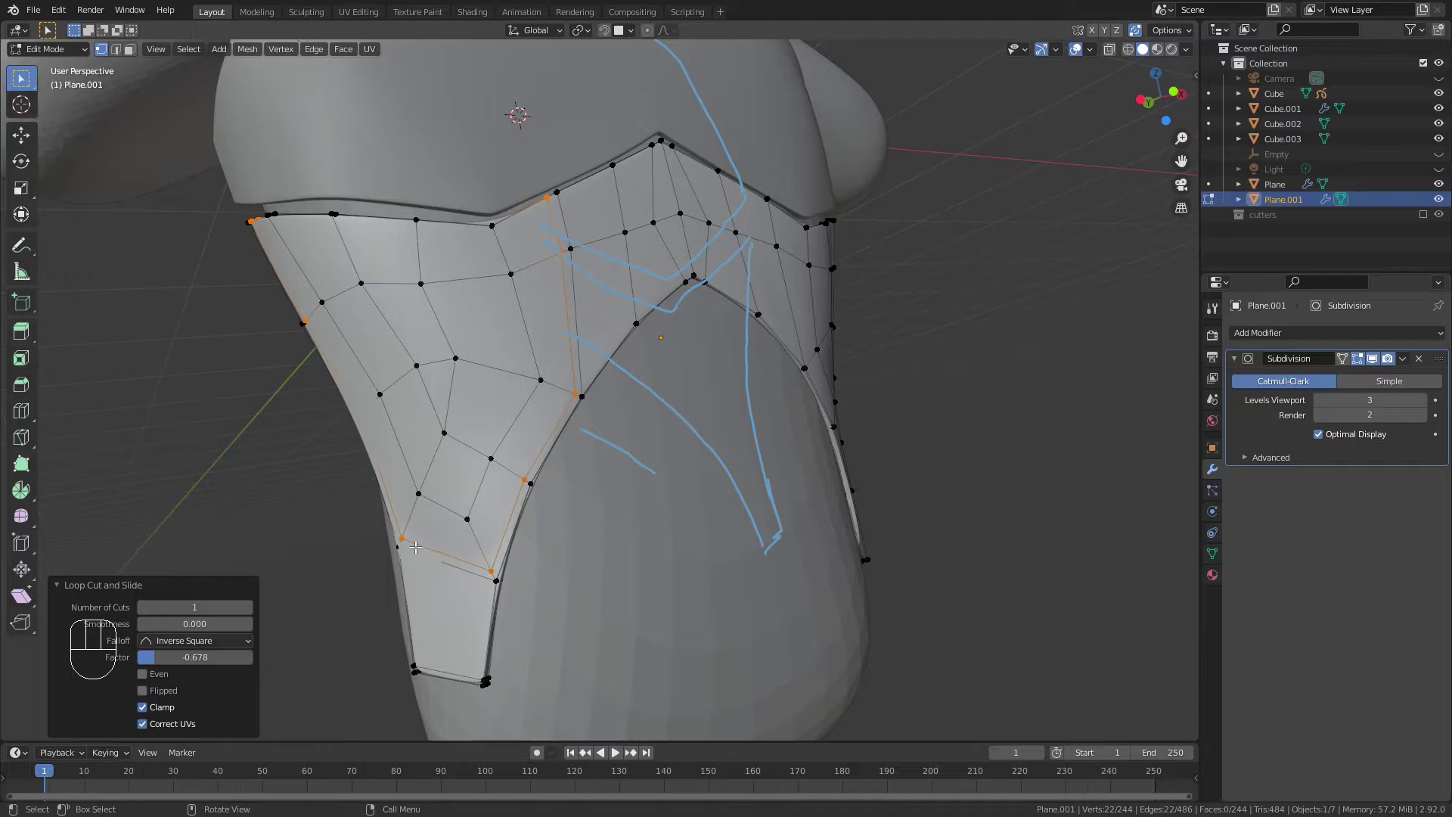
left_click(575, 394, "ctrl")
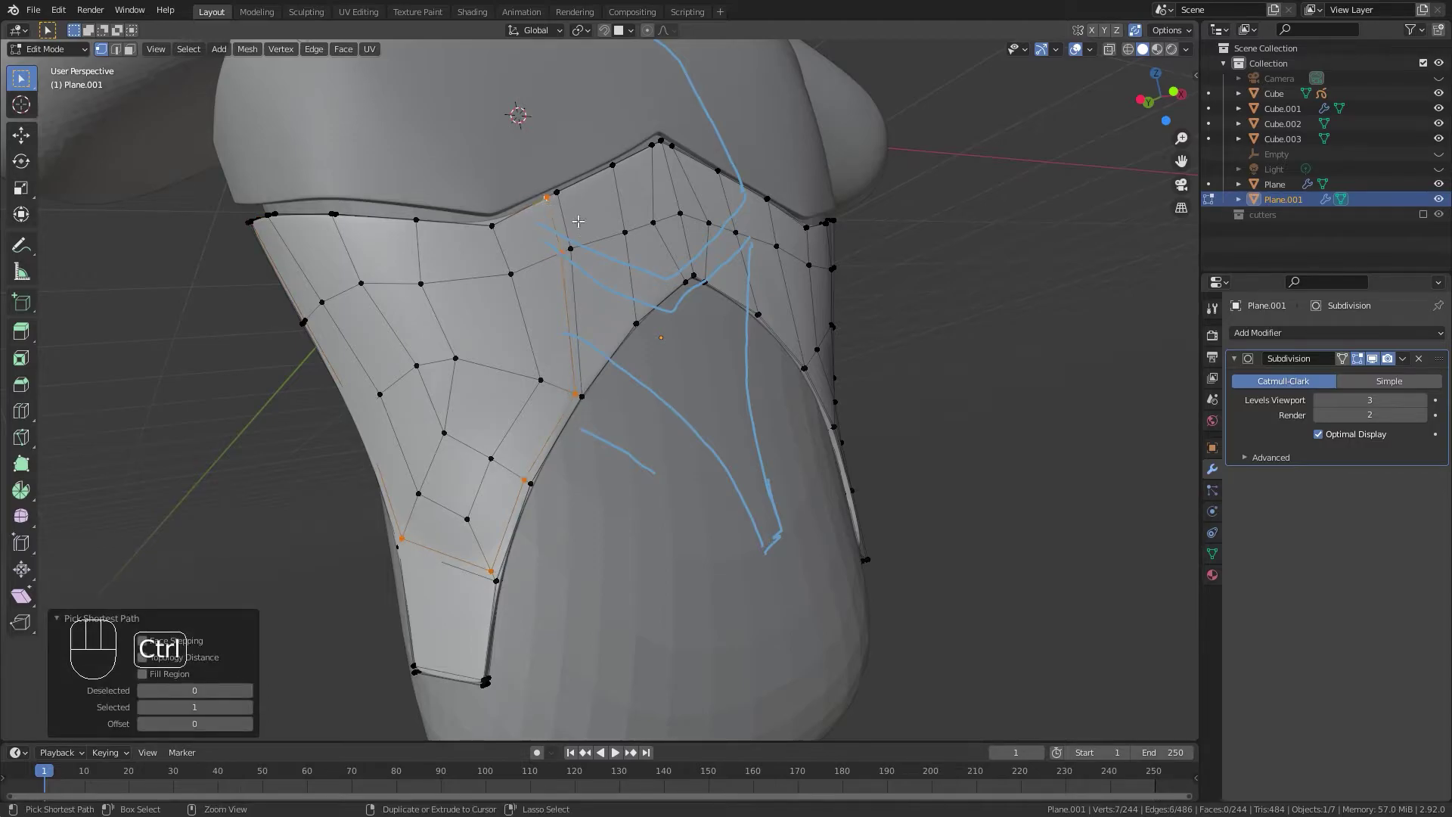
key("x")
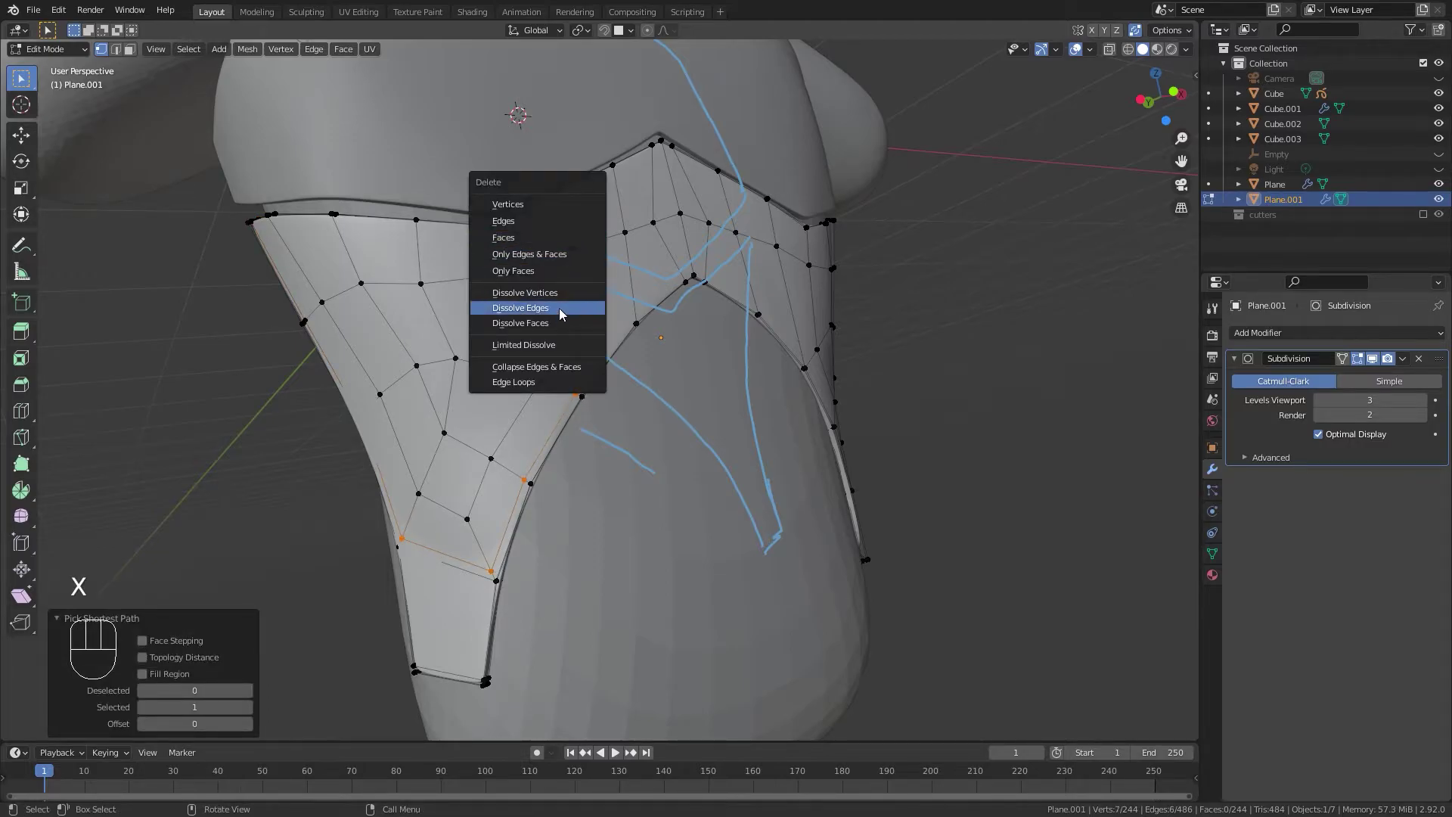
left_click(560, 307)
Add a supporting loop cut around the piece and slide it up close beneath the upper rim.
middle_click_drag(626, 431, 610, 473)
key("ctrl+r")
left_click(523, 301)
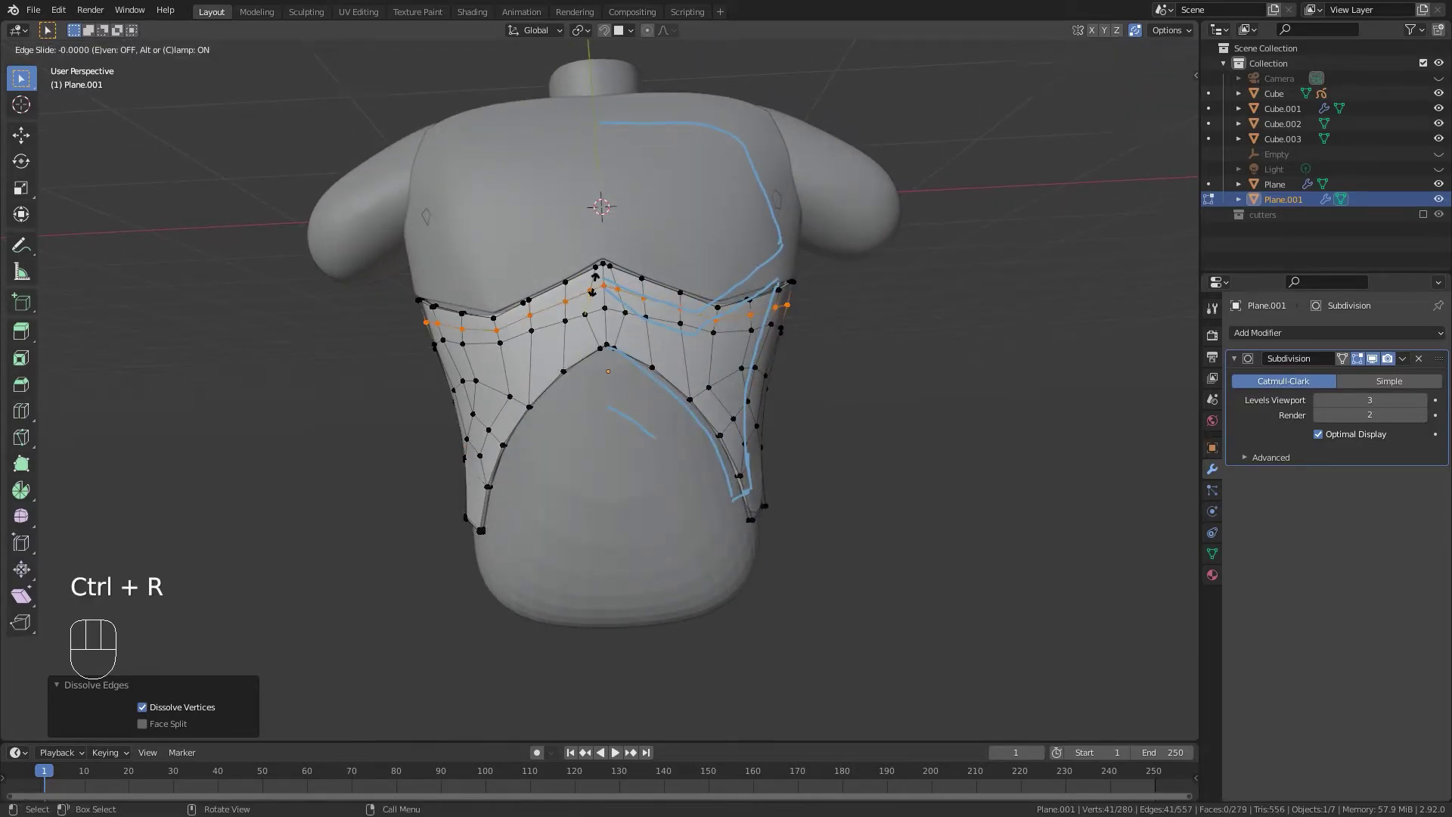
left_click(595, 269)
scroll(501, 313, "up", 4)
middle_click_drag(501, 313, 506, 404, "shift")
key("ctrl+z")
key("ctrl+shift+z")
scroll(506, 404, "down", 5)
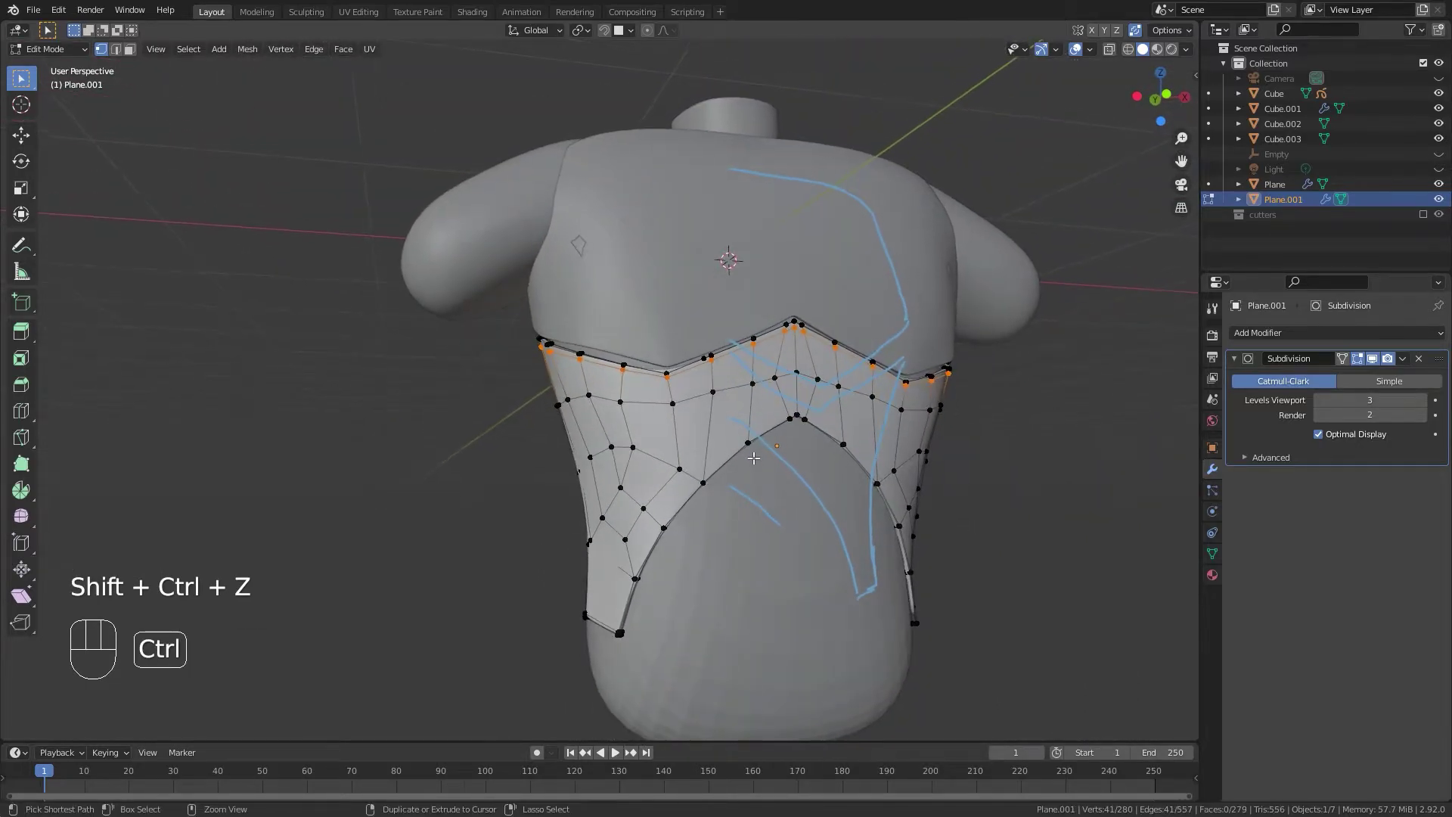
Add a loop cut beside the vertical edge at the side of the arch and dissolve its lower section along the flap.
key("ctrl+r")
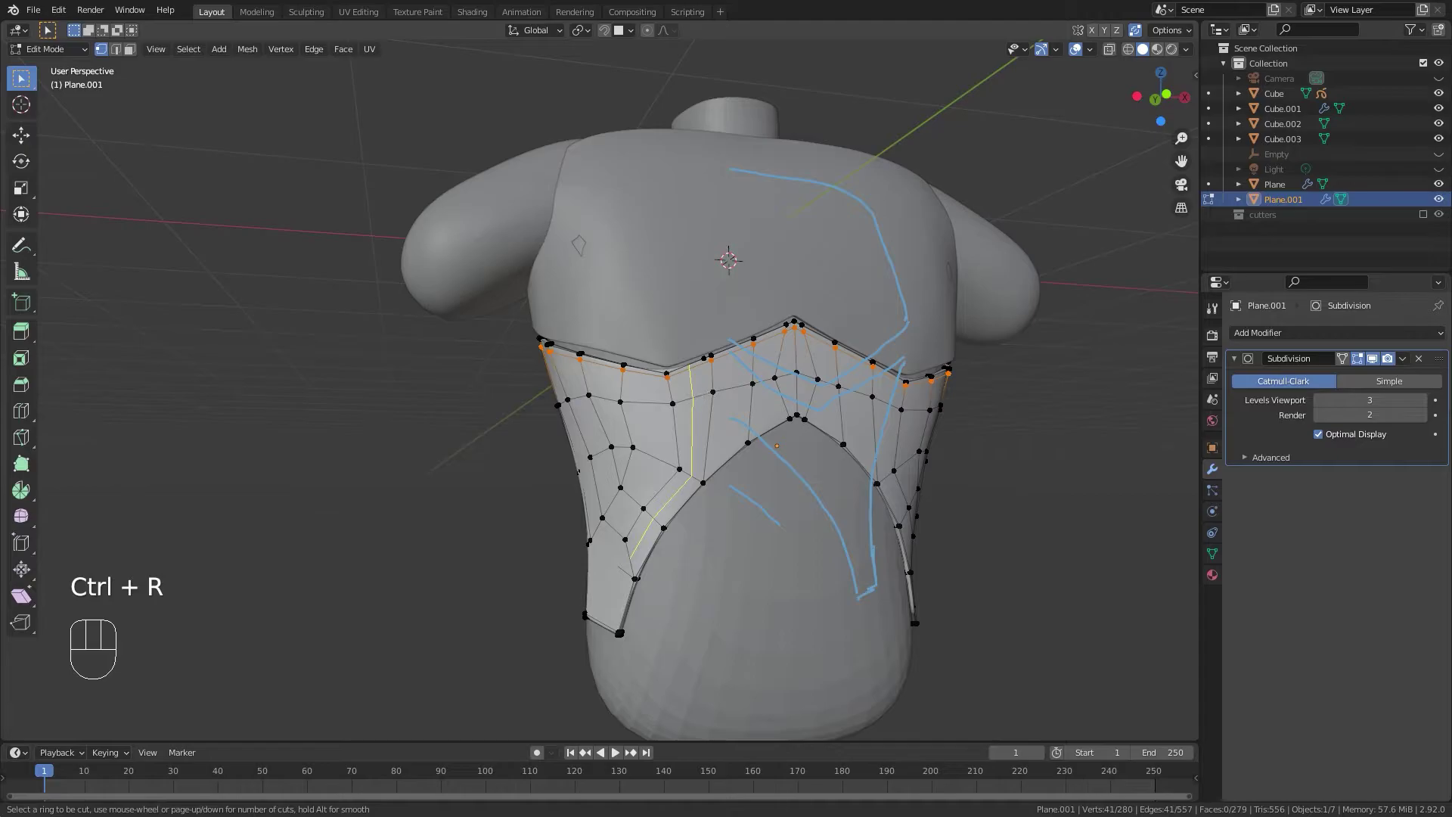
left_click(691, 381)
left_click(707, 387)
scroll(707, 387, "up", 3)
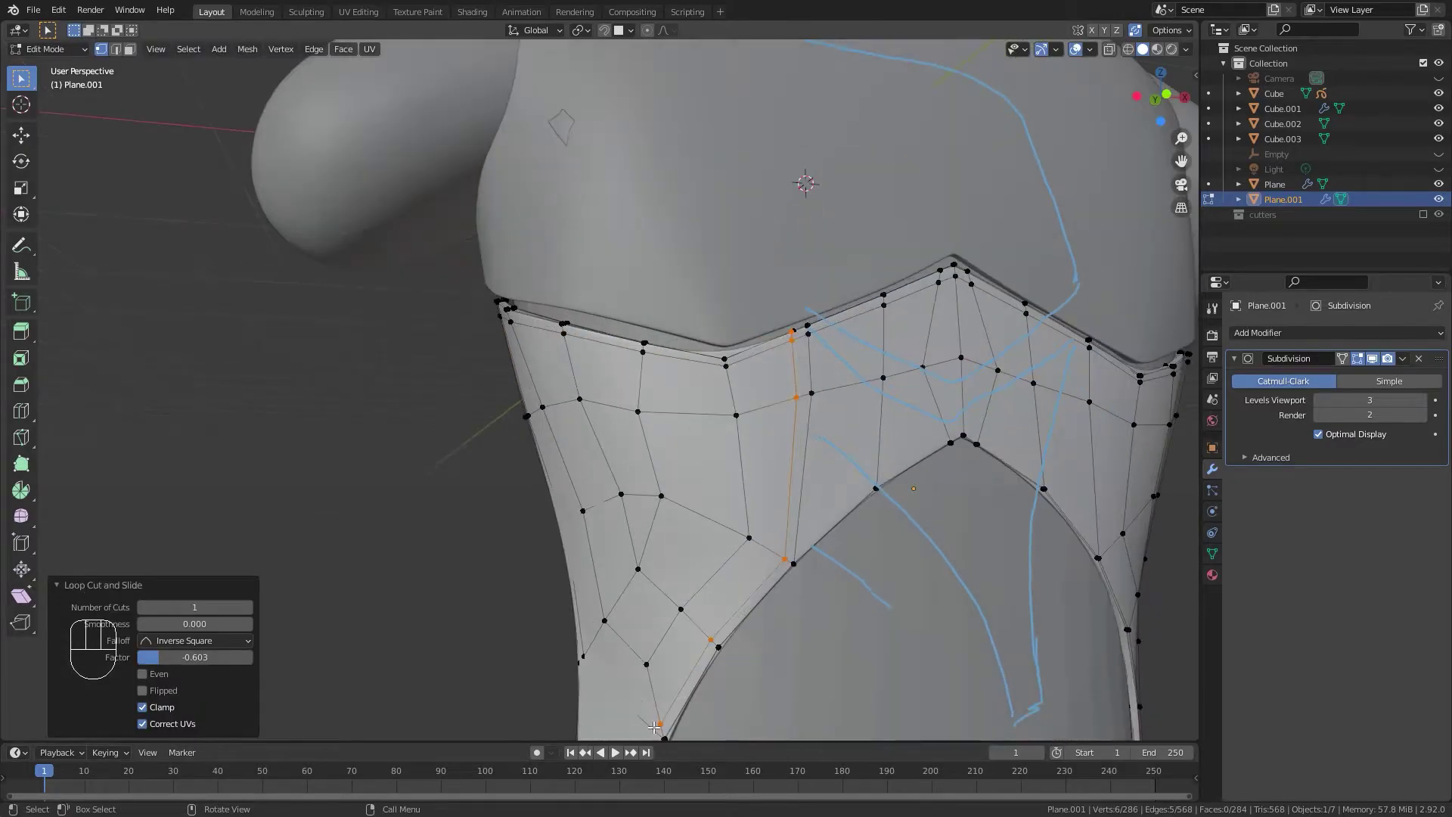
left_click(768, 576, "ctrl")
key("x")
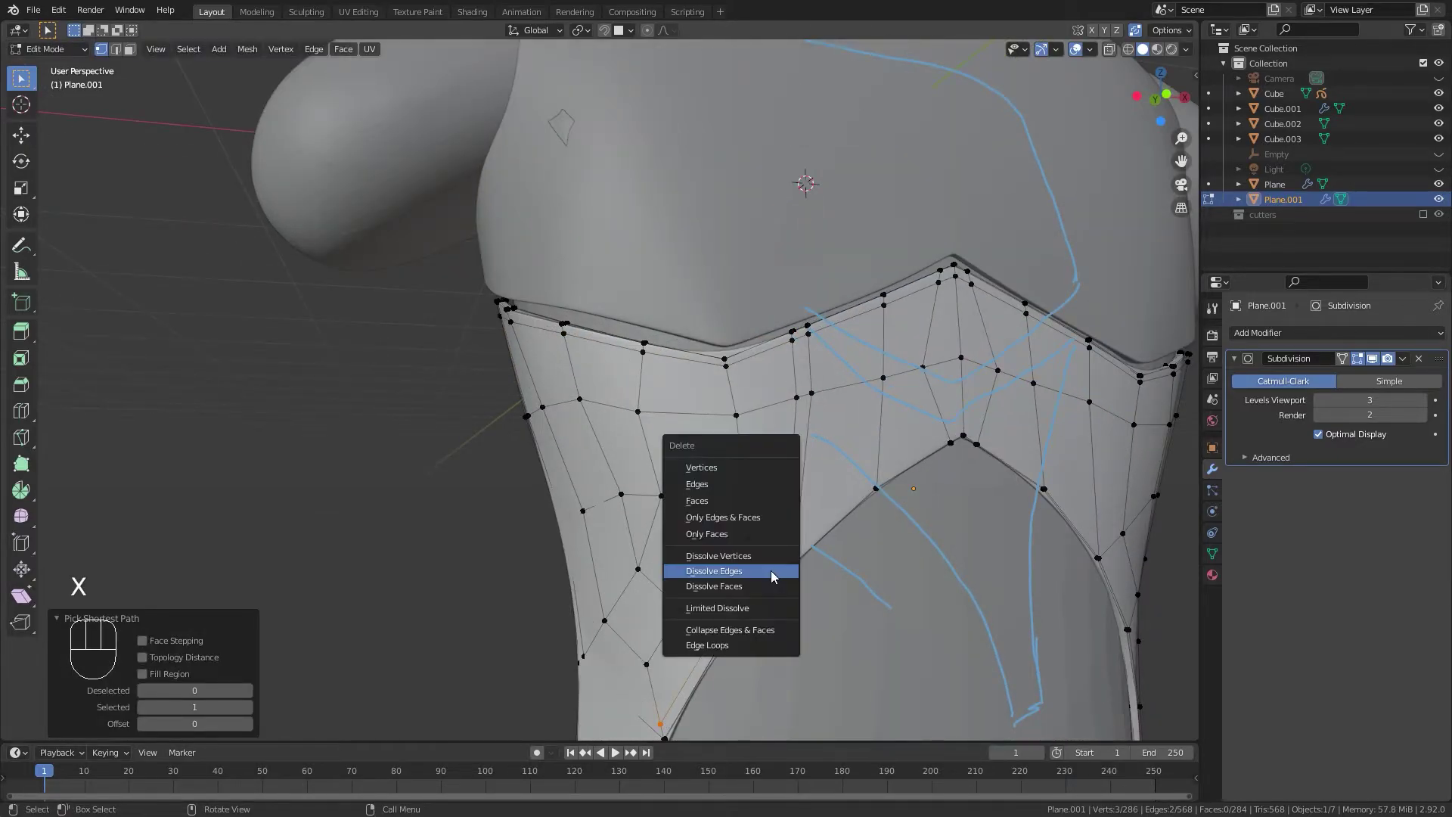
left_click(771, 570)
Knife-cut a short edge connecting the cut's loose end vertex to the arch edge, then inspect the smoothed result in Object Mode.
scroll(810, 601, "up", 1)
key("alt+z")
middle_click_drag(806, 595, 648, 496, "shift")
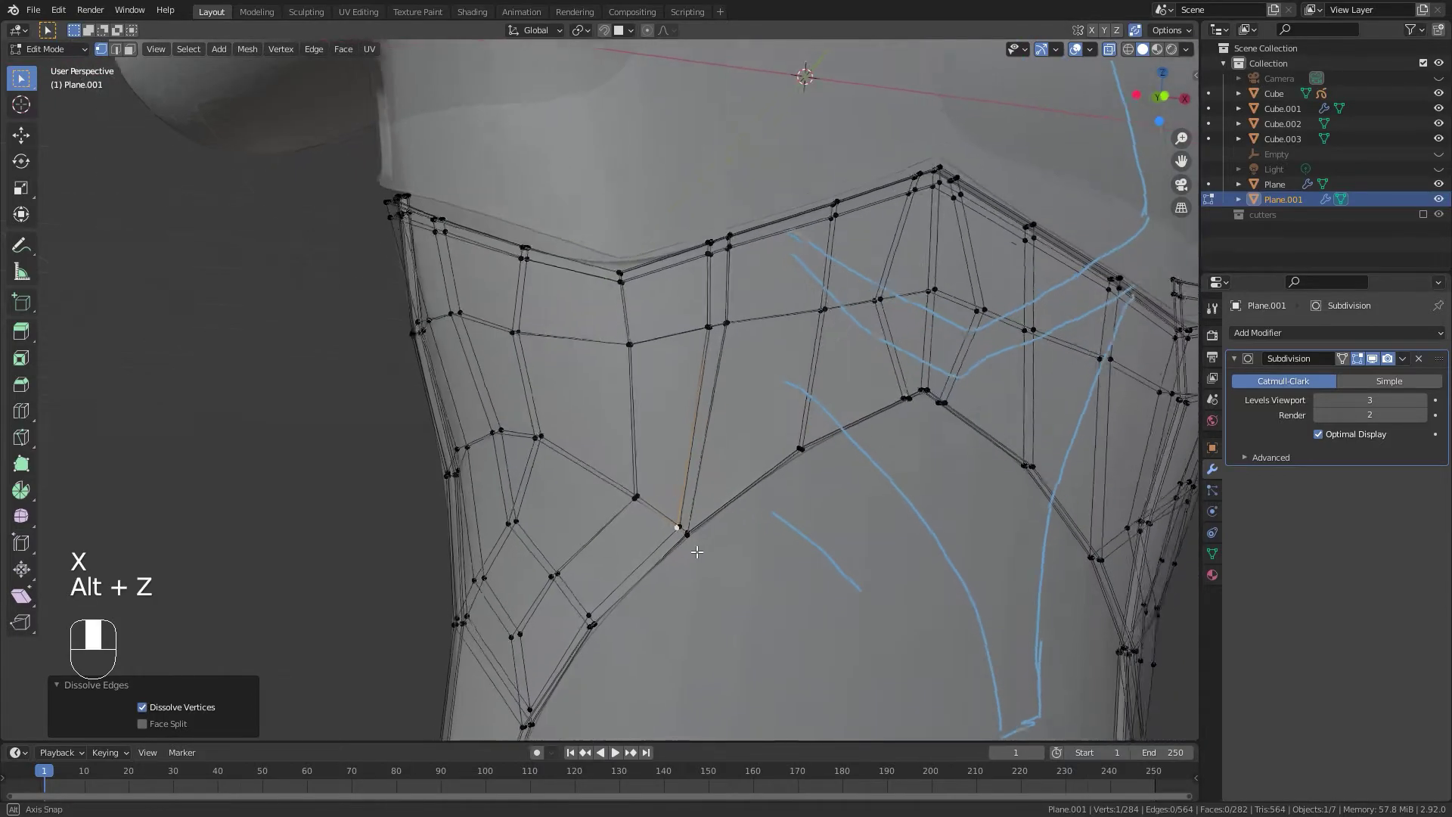
key("k")
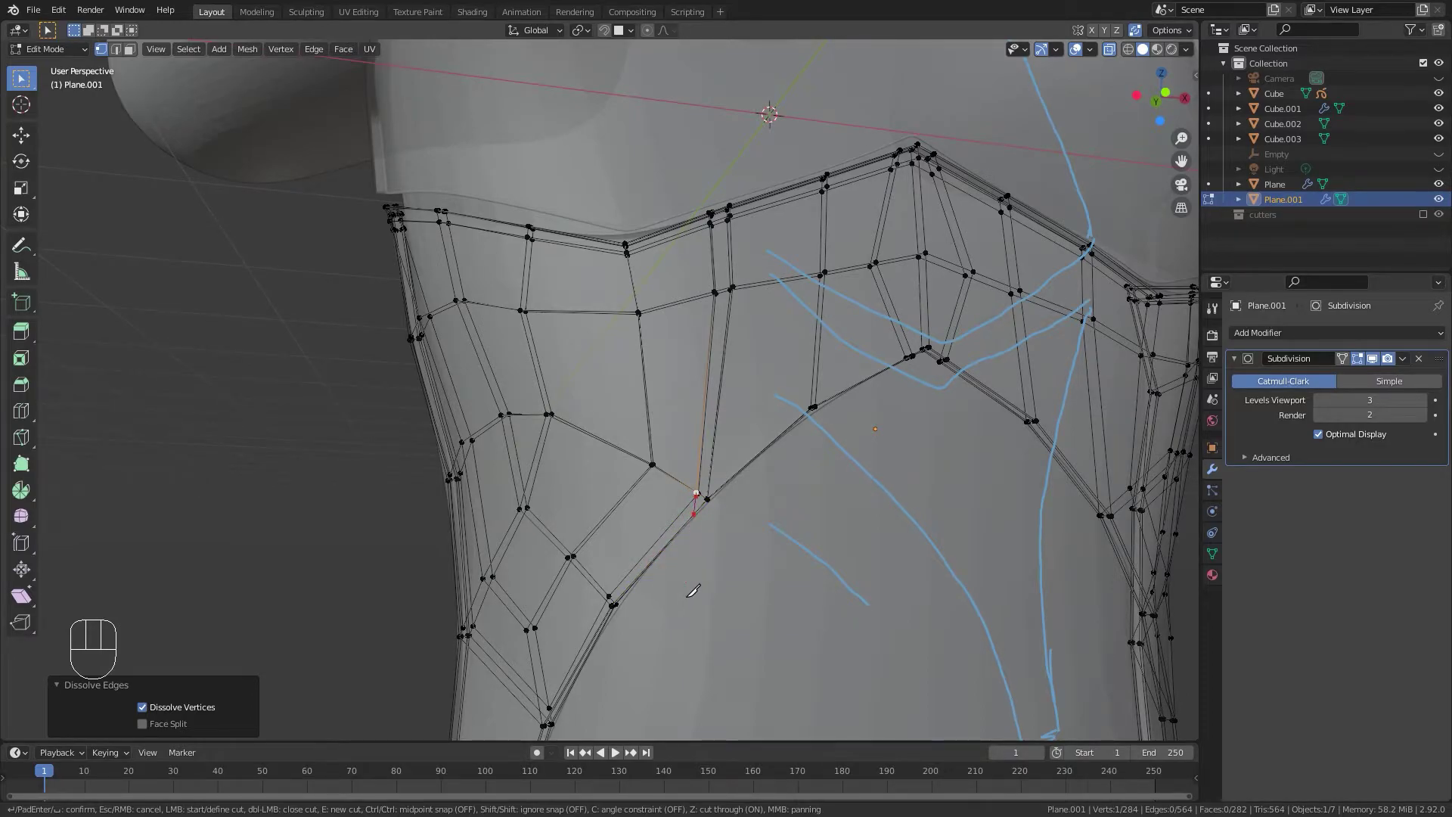
middle_click_drag(694, 589, 552, 495)
scroll(552, 494, "up", 5)
middle_click_drag(522, 582, 531, 453, "shift")
scroll(611, 497, "down", 8)
scroll(531, 453, "down", 8)
key("Tab")
middle_click_drag(605, 424, 514, 480)
scroll(561, 460, "up", 10)
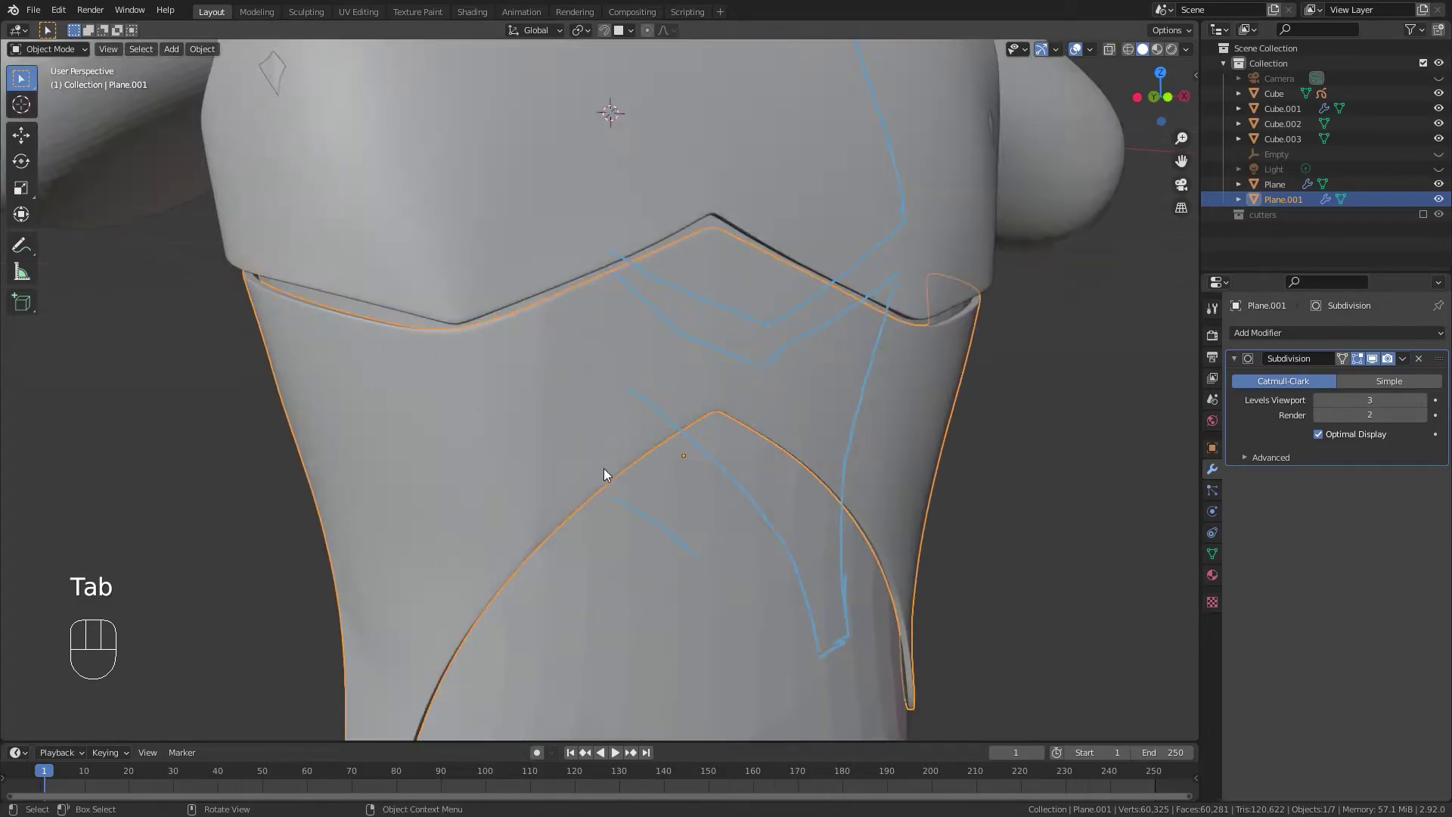
Edge-slide the vertices around the new vertical cut to space them away from its neighbouring edge, then return to Object Mode.
key("Tab")
scroll(550, 505, "down", 1)
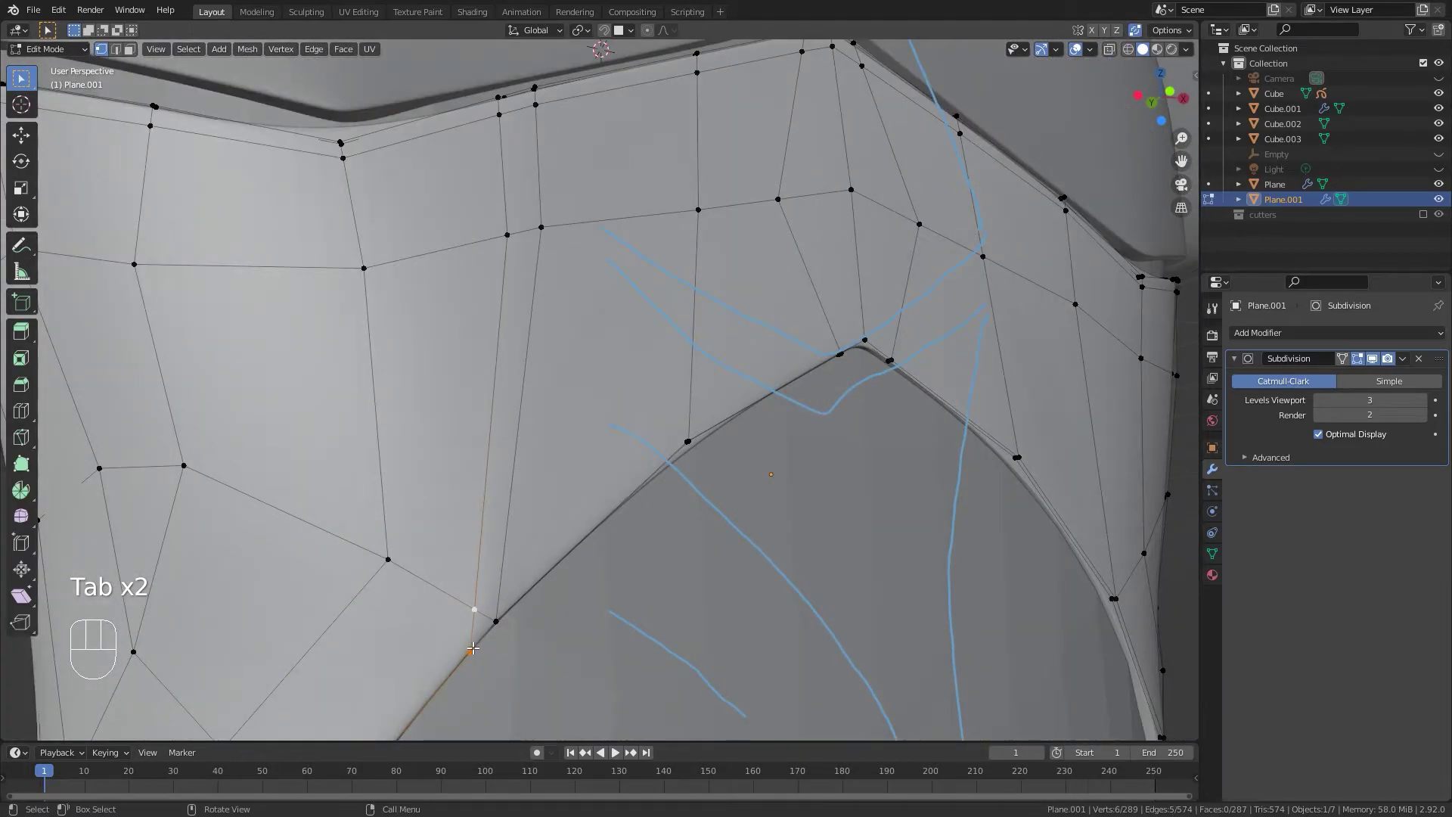
scroll(517, 604, "down", 2)
key("g")
key("g")
left_click(614, 525)
key("g")
key("g")
left_click(570, 339)
left_click(482, 490)
key("g")
key("g")
left_click(489, 451)
left_click(462, 334)
key("g")
key("g")
left_click(455, 344)
left_click(569, 293)
key("g")
key("g")
left_click(533, 502)
key("Tab")
middle_click_drag(574, 443, 795, 466)
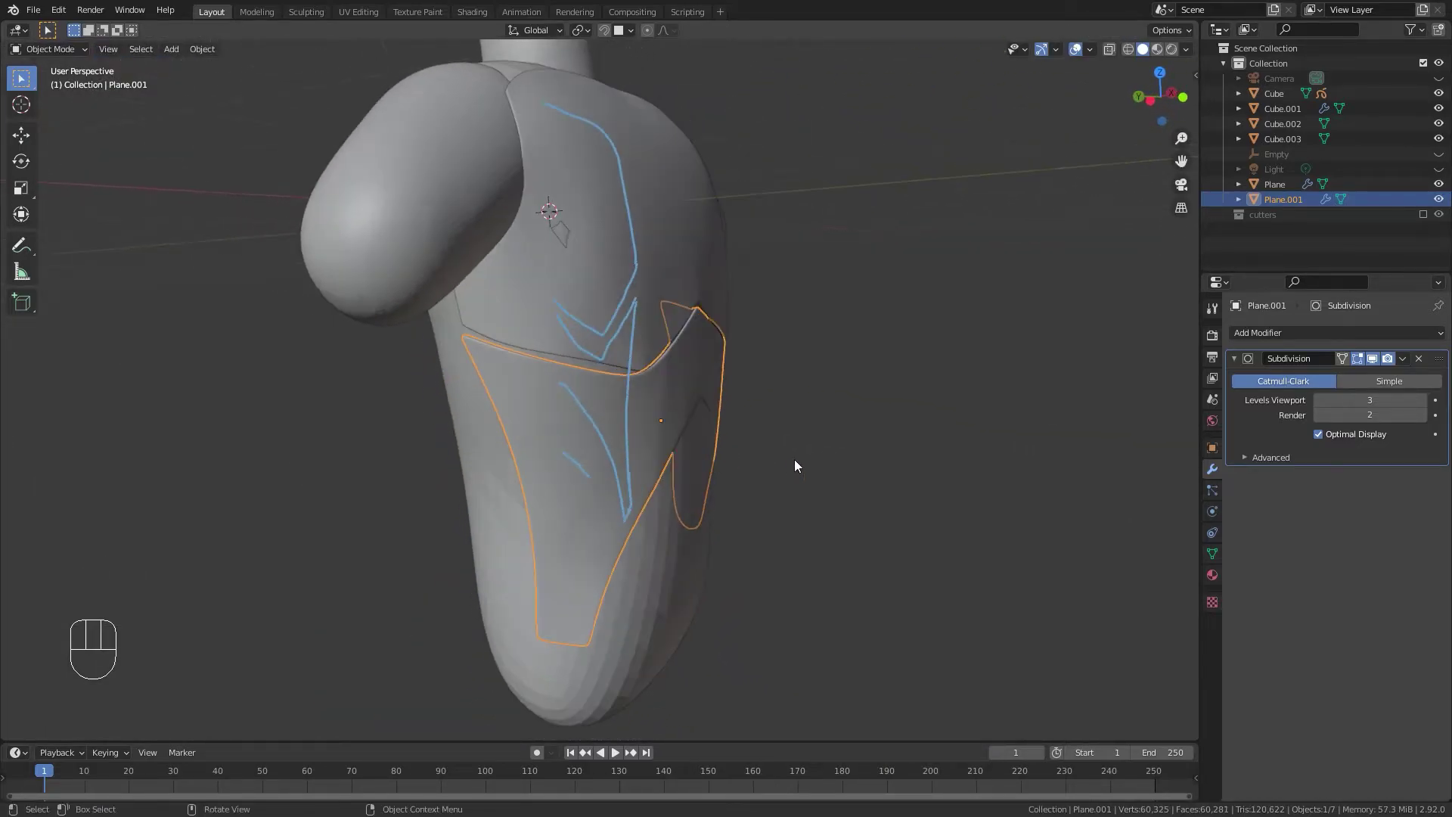
Pull the upper rim against the chest plate's lower edge with the Grab brush in Sculpt Mode.
middle_click_drag(623, 421, 527, 375)
scroll(643, 465, "up", 4)
key("Tab")
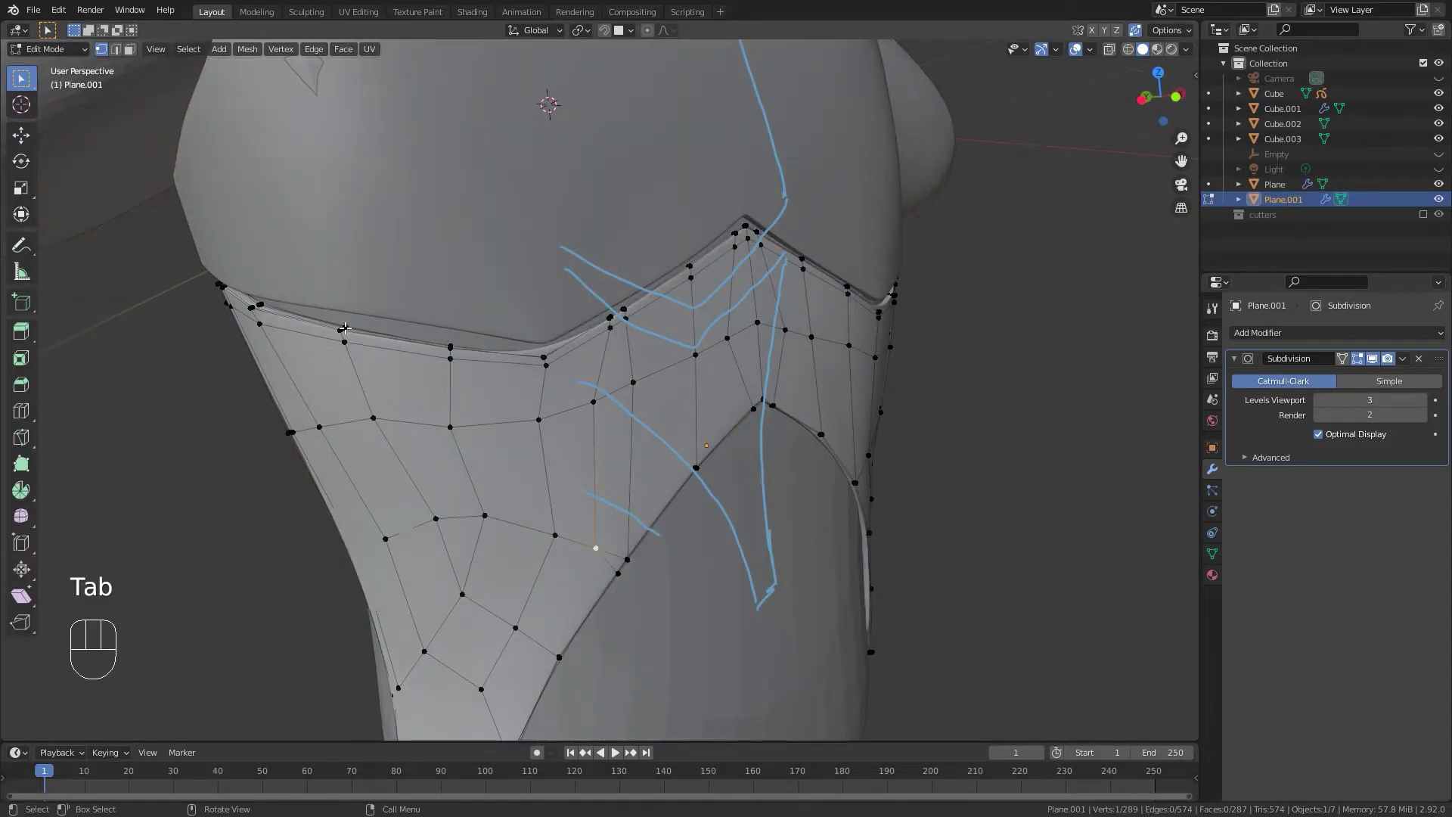
middle_click_drag(408, 330, 534, 330, "shift")
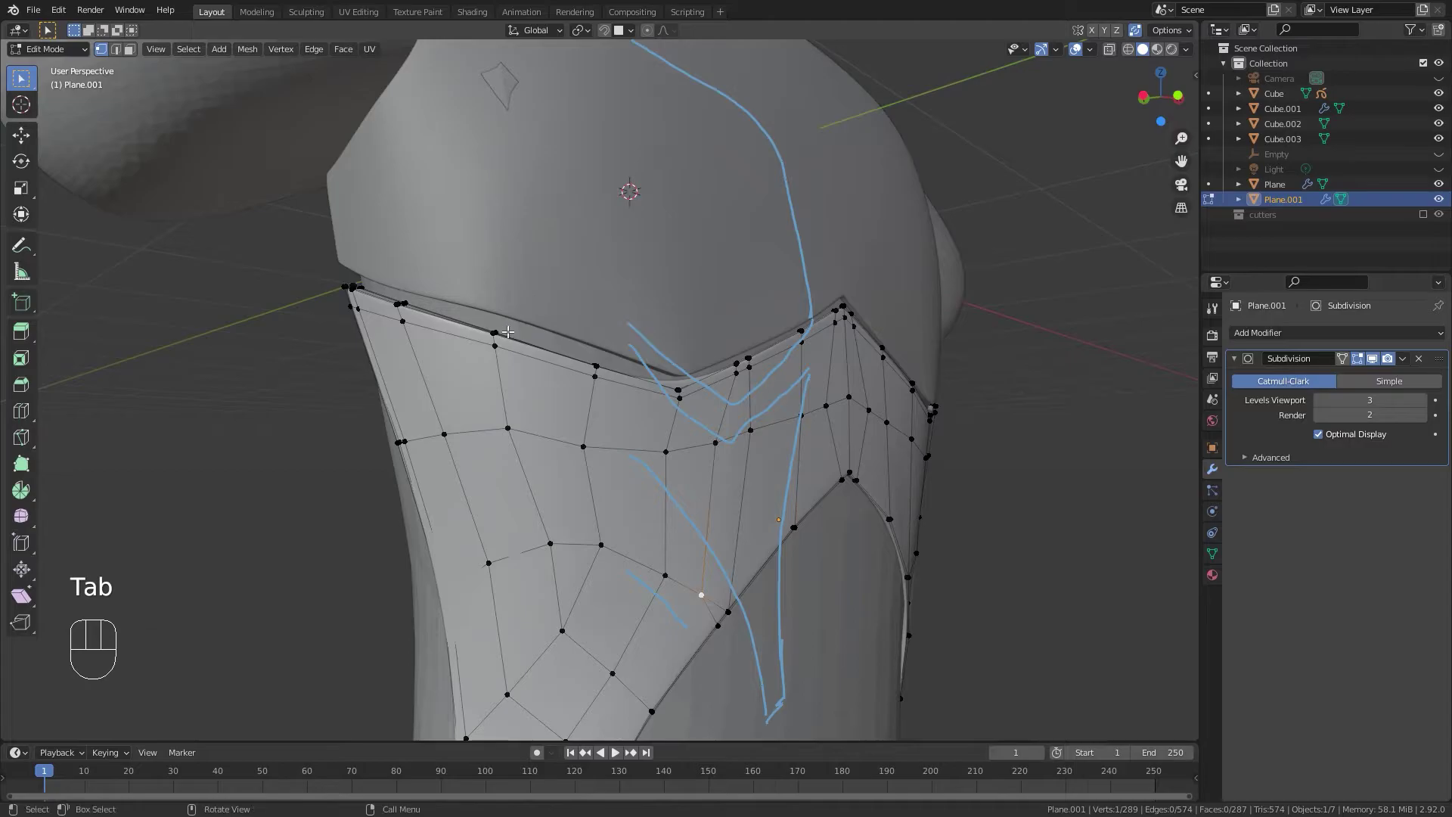
key("ctrl+Tab")
scroll(521, 378, "down", 3)
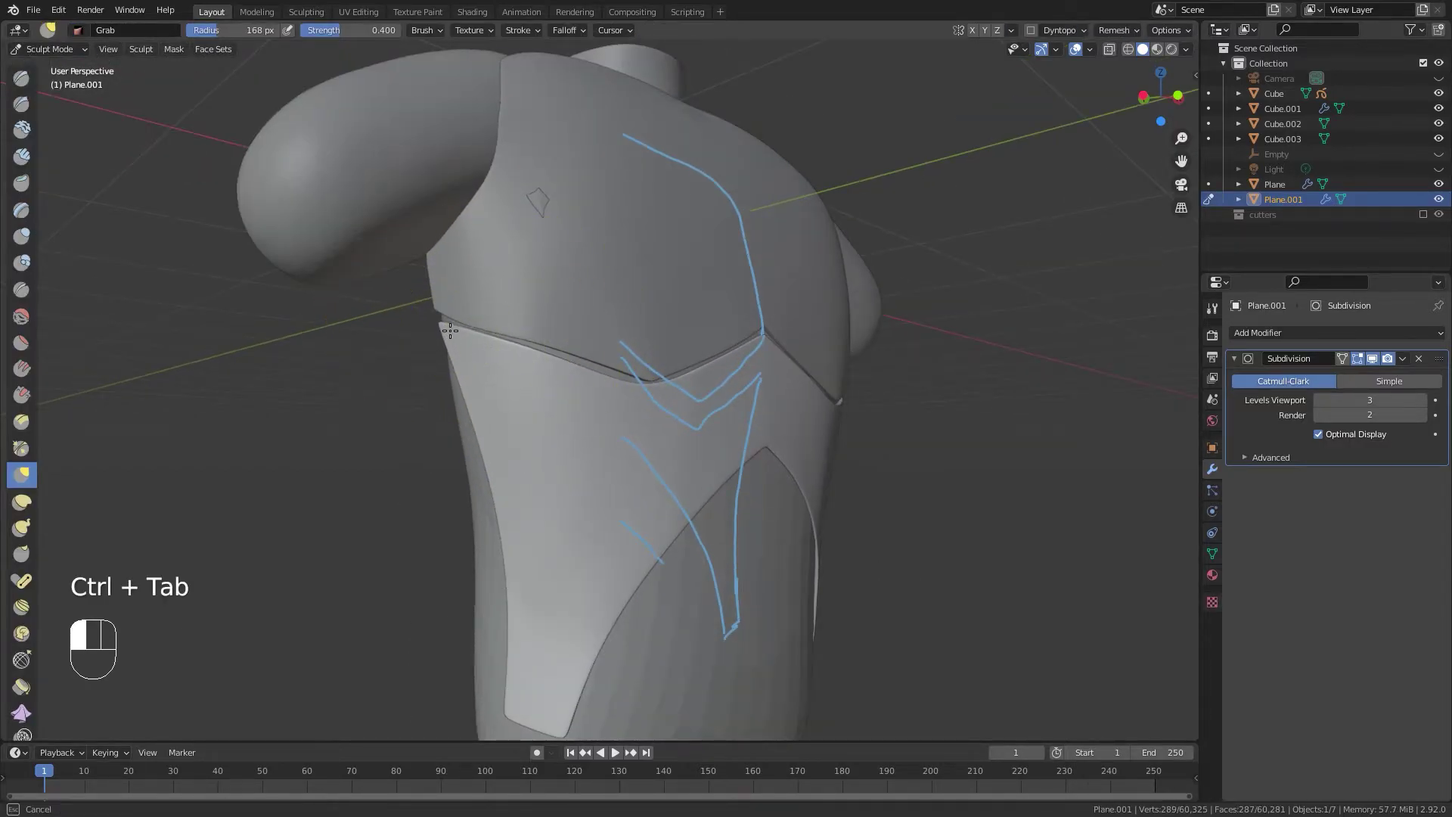
middle_click_drag(616, 367, 568, 405)
scroll(637, 385, "up", 3)
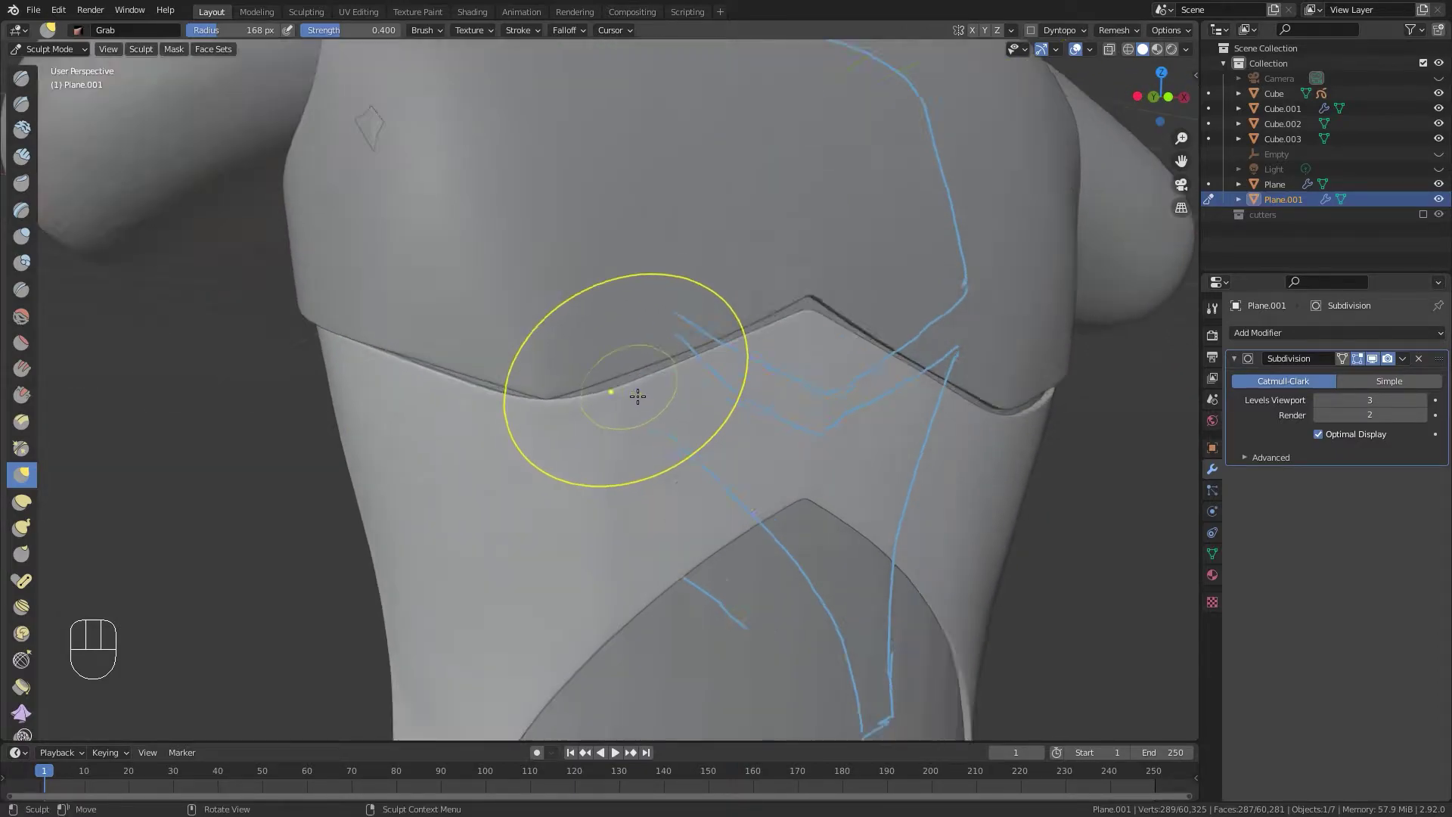
Leave Sculpt Mode and reopen the piece in Edit Mode with X-ray on.
key("ctrl+Tab")
key("Tab")
scroll(575, 609, "up", 1)
scroll(574, 680, "down", 2)
middle_click_drag(599, 492, 639, 436)
key("alt+z")
Try sliding the upper part of the supporting vertical edge away from its neighbouring edge, and undo the slide.
key("g")
key("g")
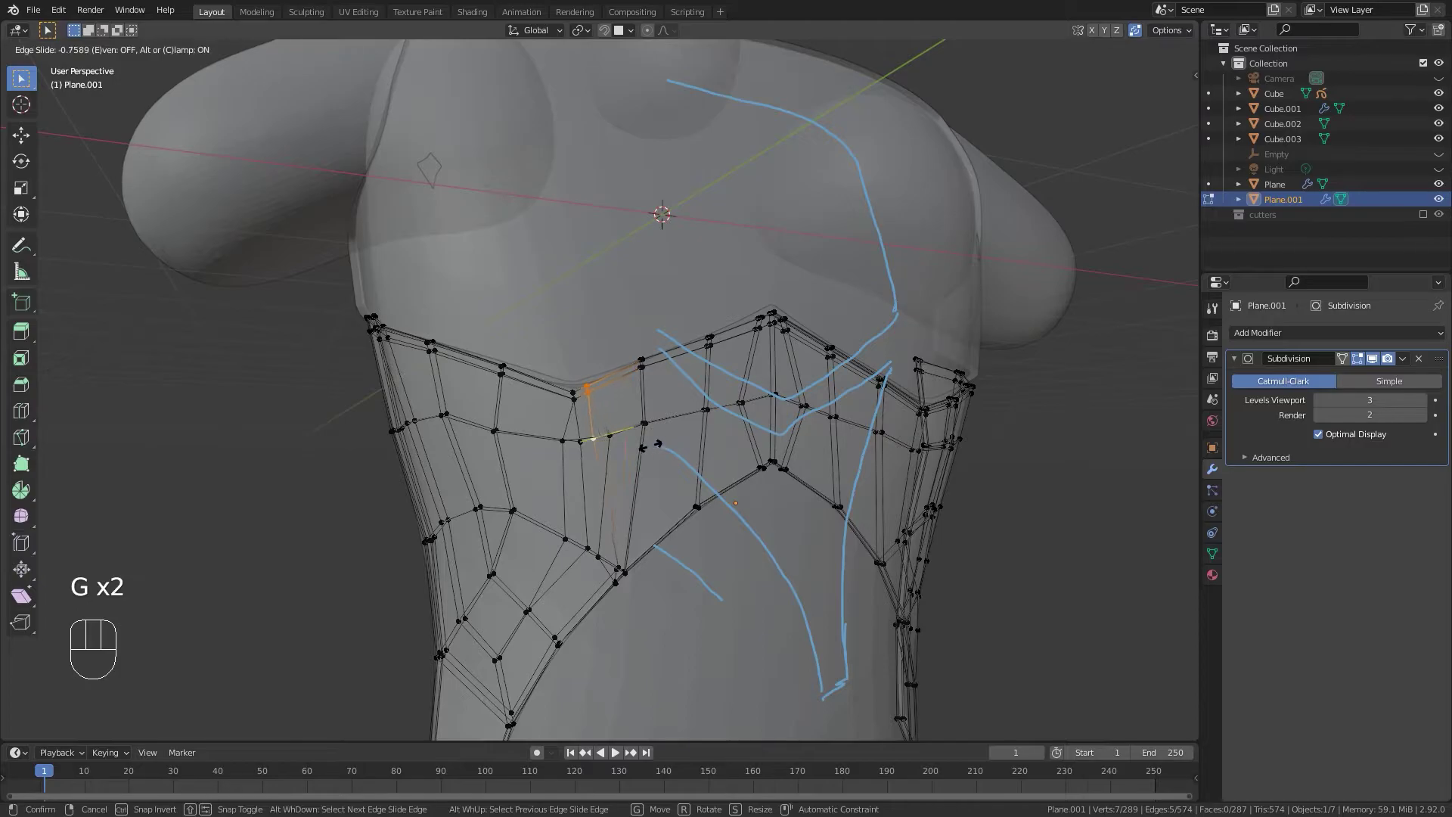
left_click(655, 445)
key("ctrl+z")
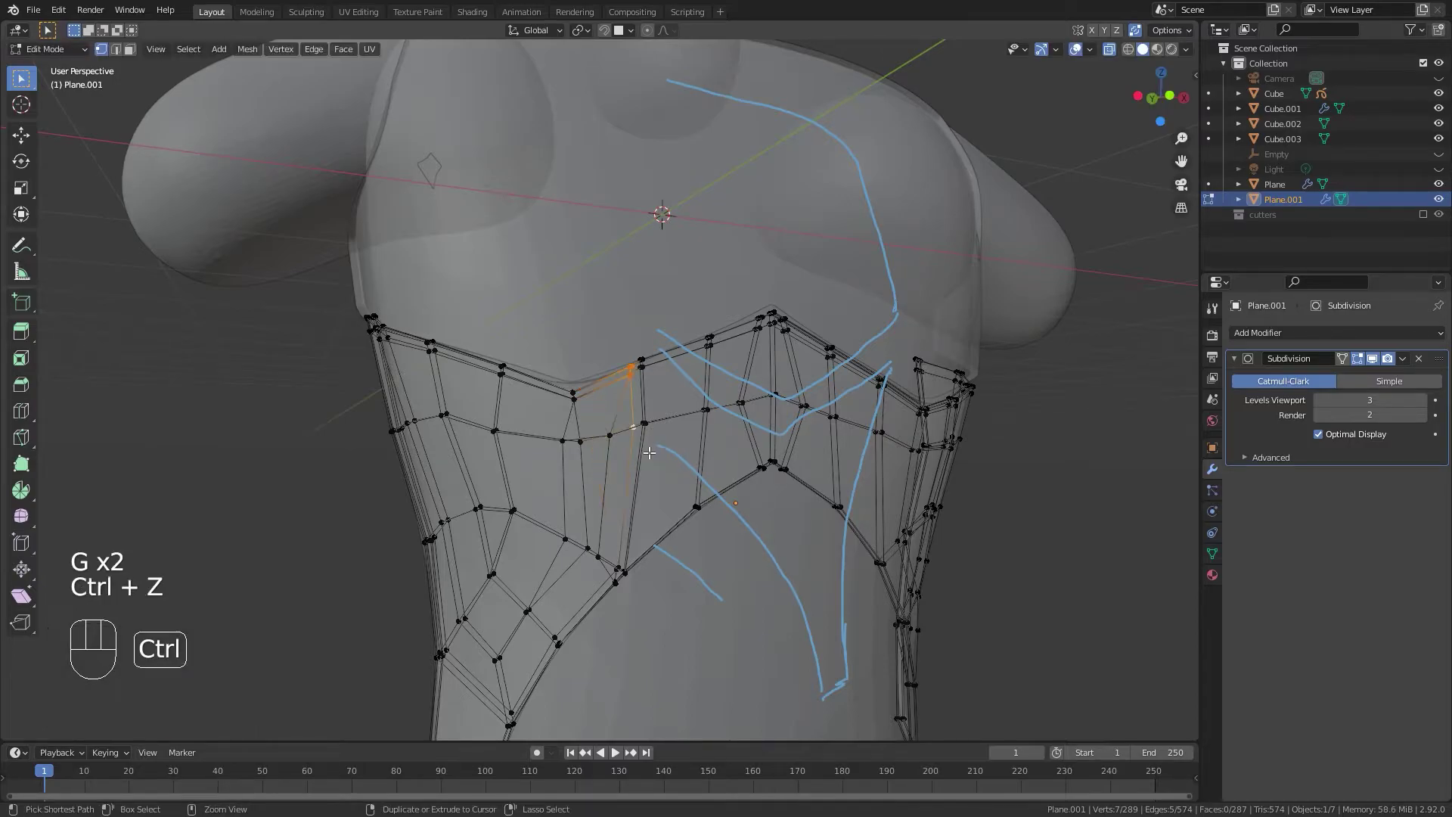
Turn X-ray off and vertex-slide the vertex below the upper rim's V-corner along the middle row, beneath the corner's supporting edge.
scroll(609, 474, "up", 2)
scroll(649, 552, "down", 4)
key("alt+z")
middle_click_drag(650, 552, 633, 449)
scroll(634, 449, "up", 3)
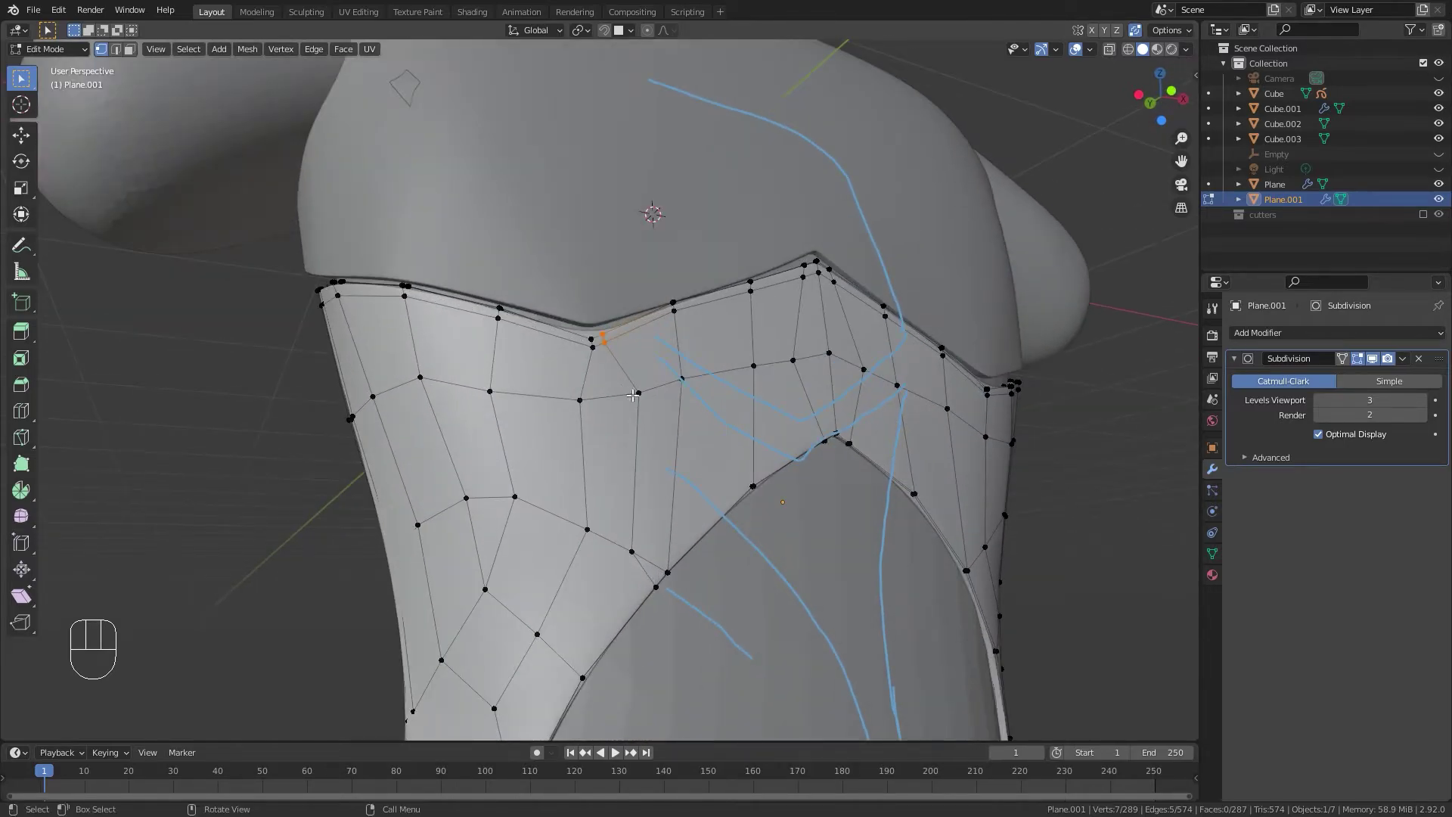
key("g")
key("g")
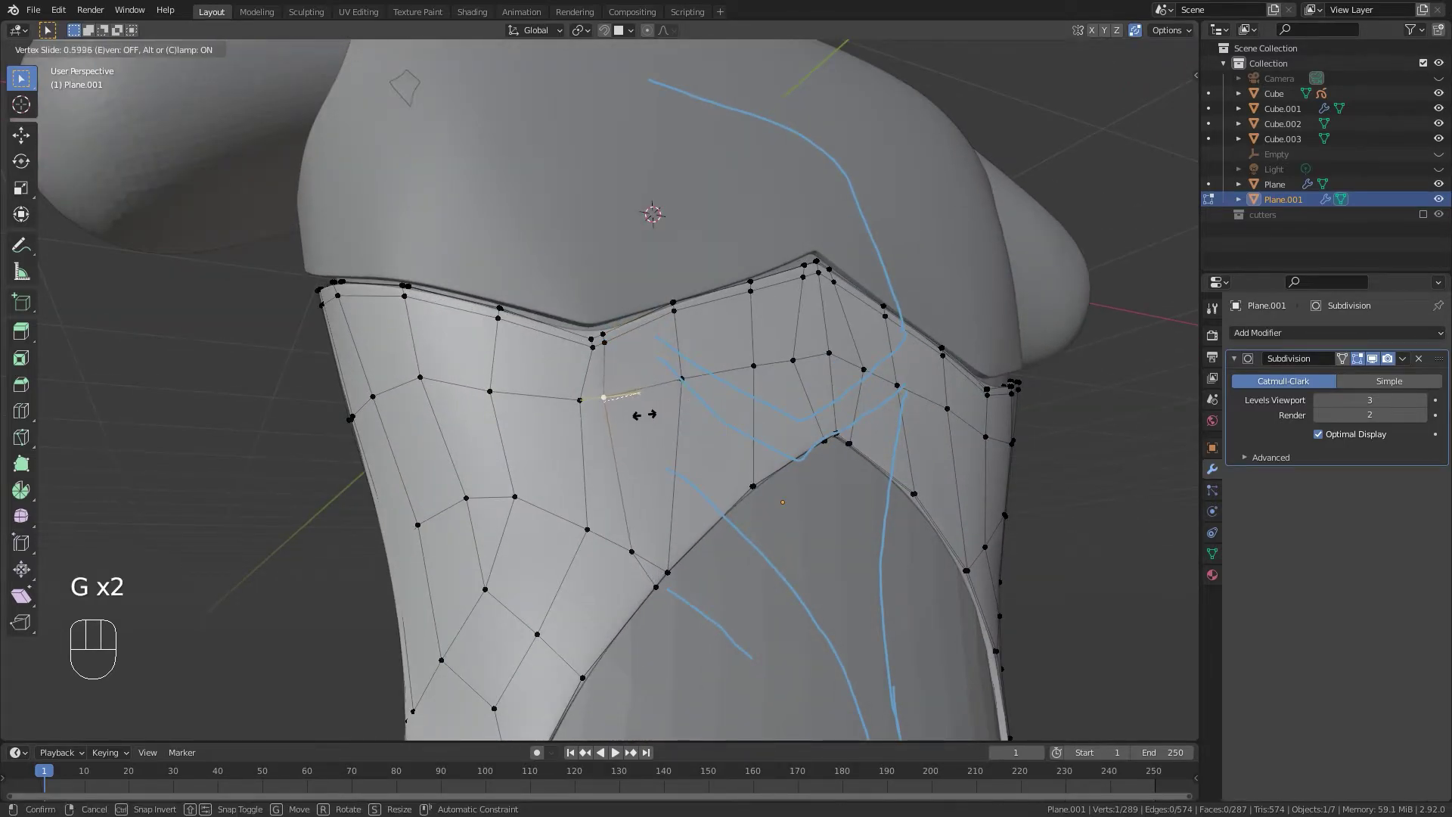
left_click(675, 415)
Turn X-ray back on and undo the last two operations.
middle_click_drag(638, 389, 637, 349)
key("alt+z")
scroll(597, 484, "up", 3)
middle_click_drag(605, 488, 627, 409)
key("Tab")
key("ctrl+z")
key("ctrl+z")
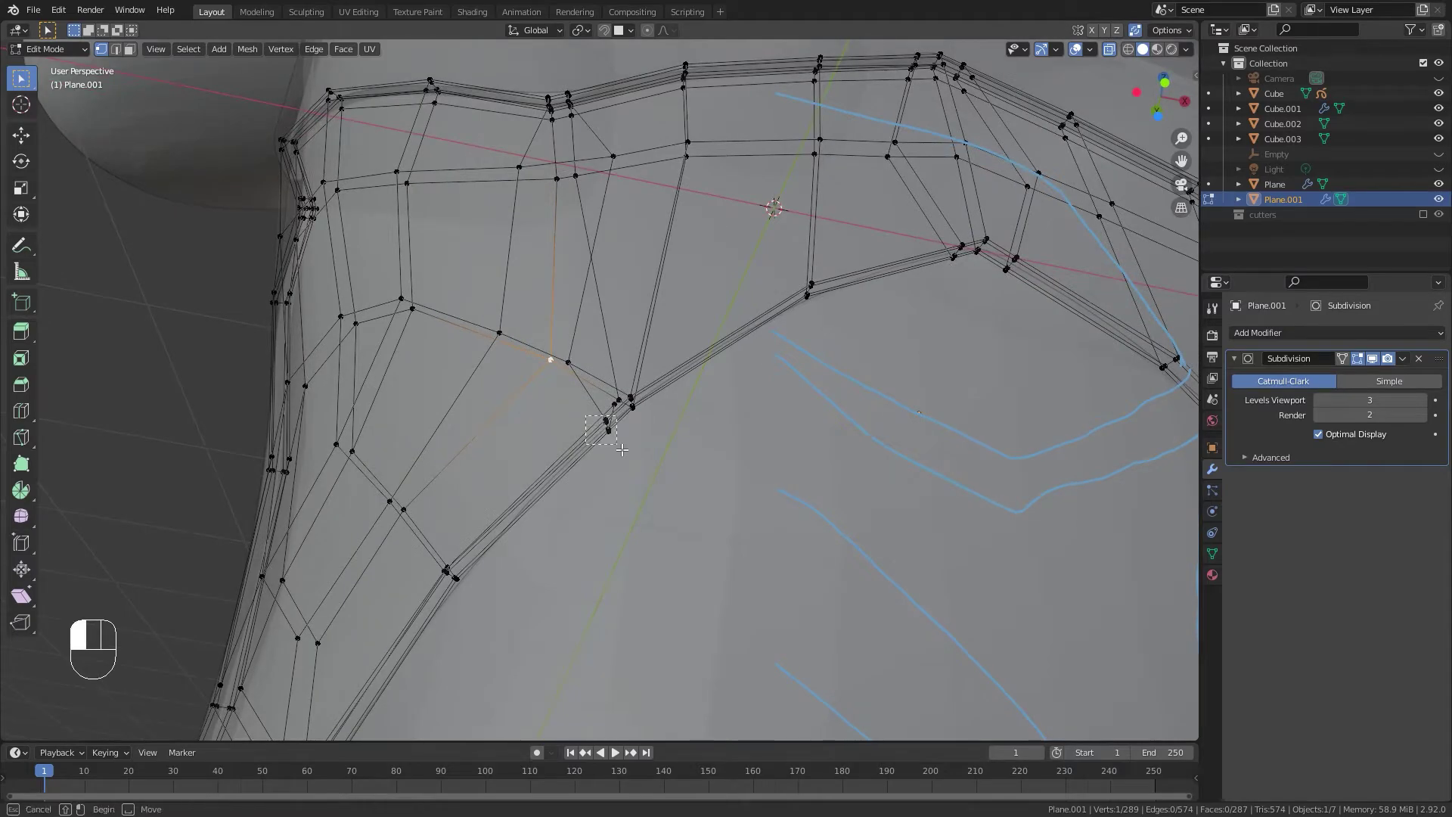
Edge-slide the four vertices near the corner of the lower arch down along the curved rim, away from the corner.
left_click_drag(621, 450, 623, 450)
middle_click_drag(623, 451, 667, 478)
key("g")
key("g")
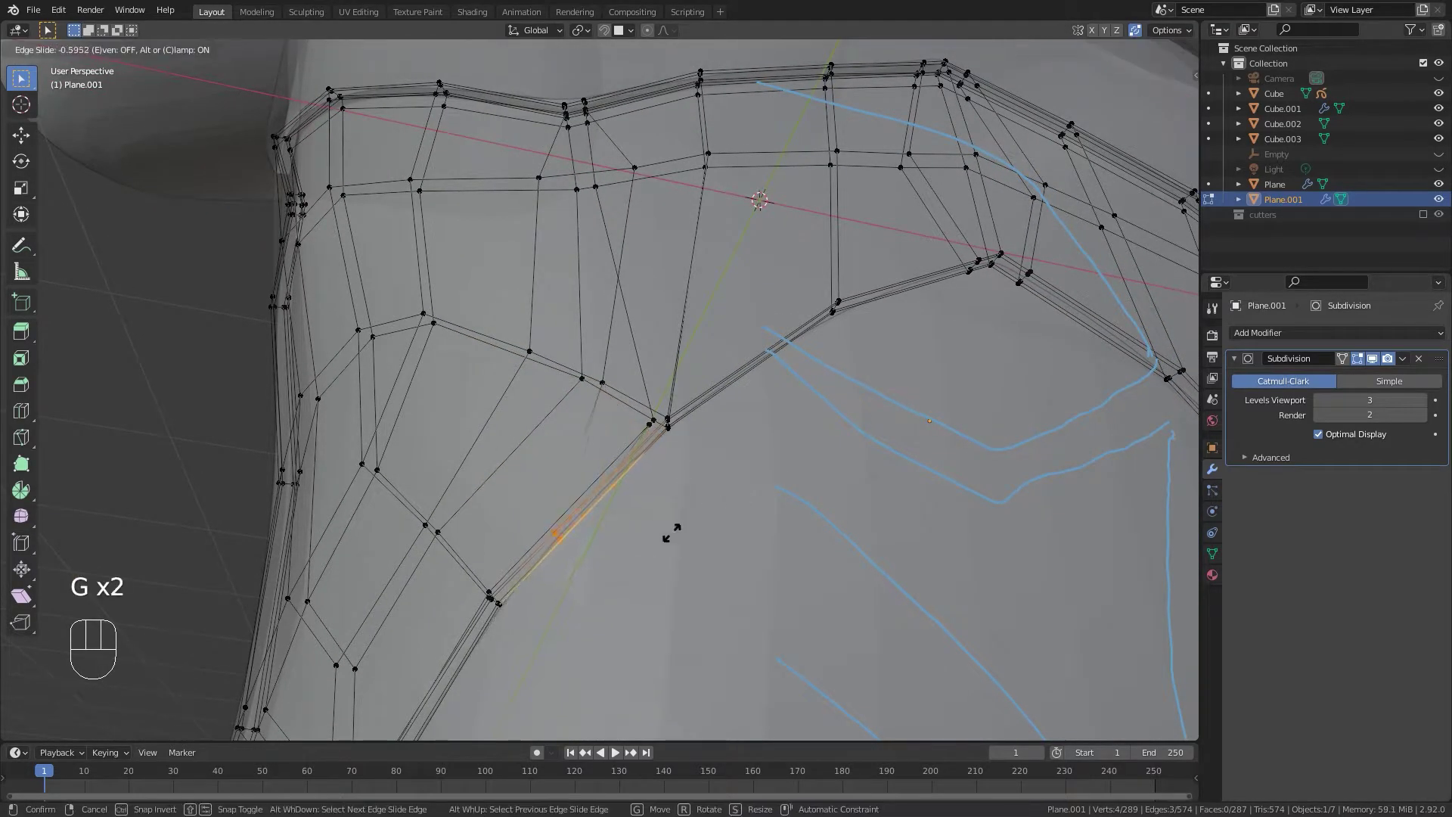
left_click(664, 536)
Edge-slide the two vertices at the lower arch's corner inward along the horizontal row by a factor of 0.646.
left_click_drag(637, 407, 660, 432)
middle_click_drag(665, 439, 770, 499)
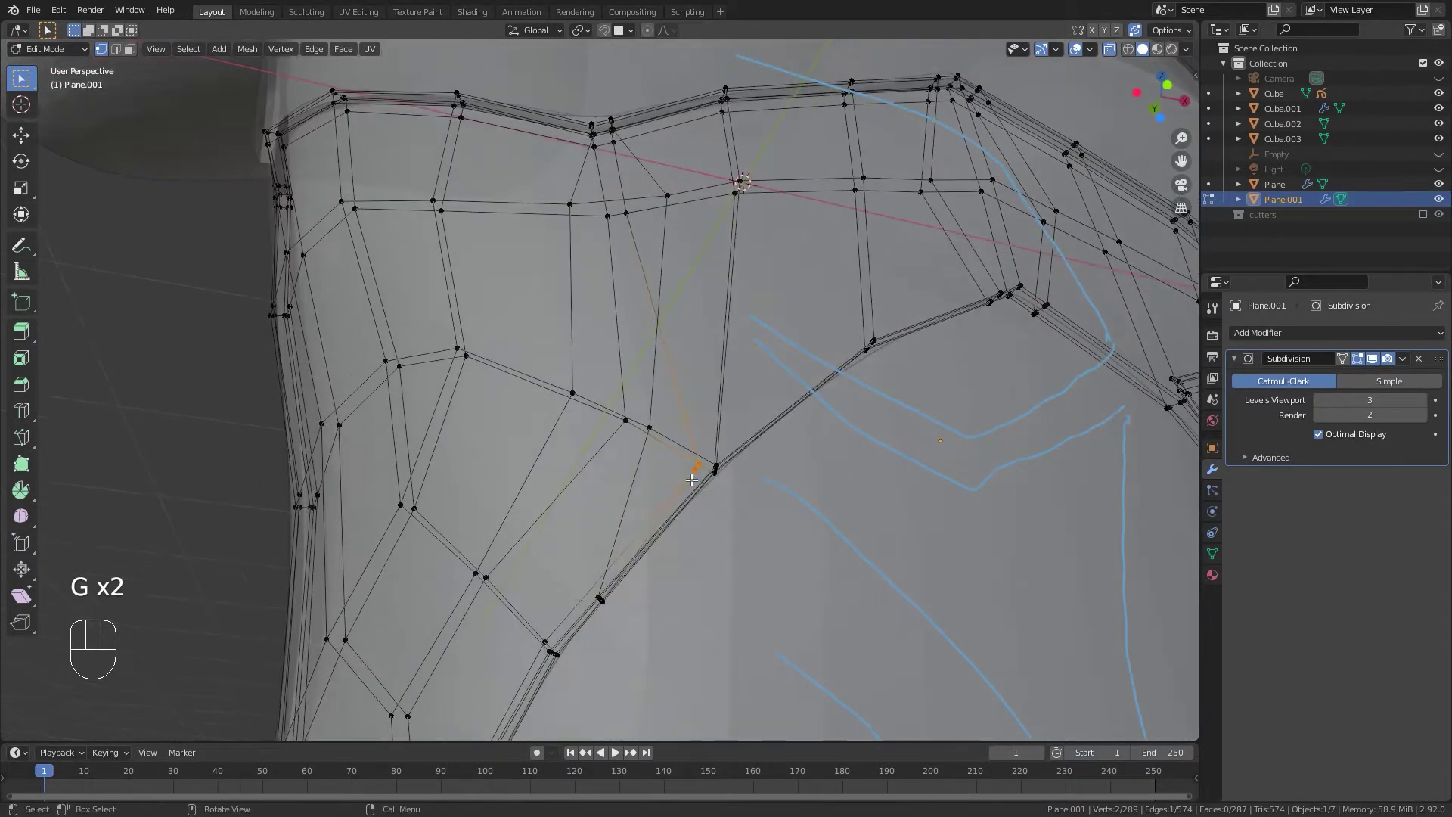
key("g")
key("g")
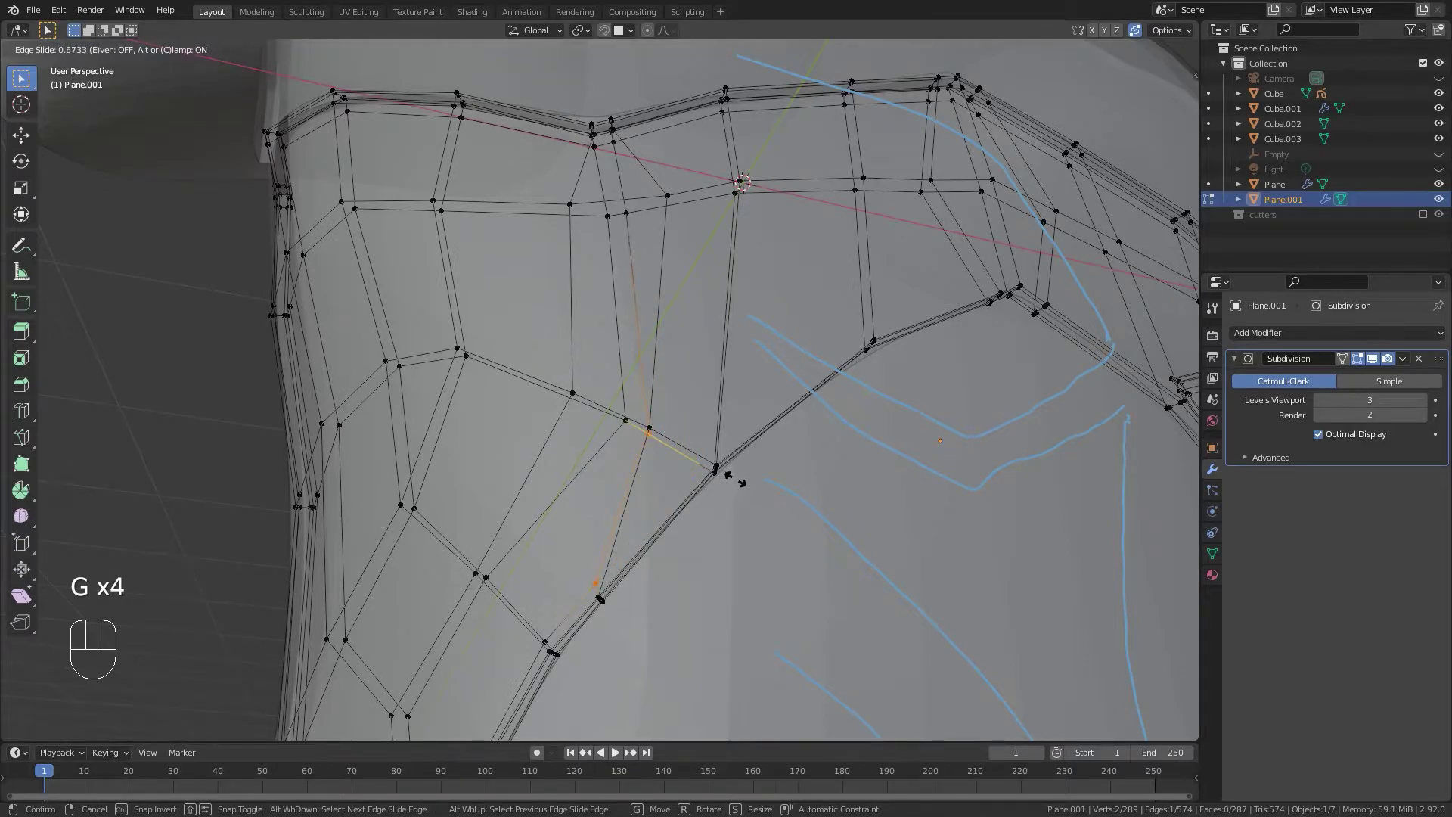
left_click(737, 476)
middle_click_drag(738, 476, 616, 504)
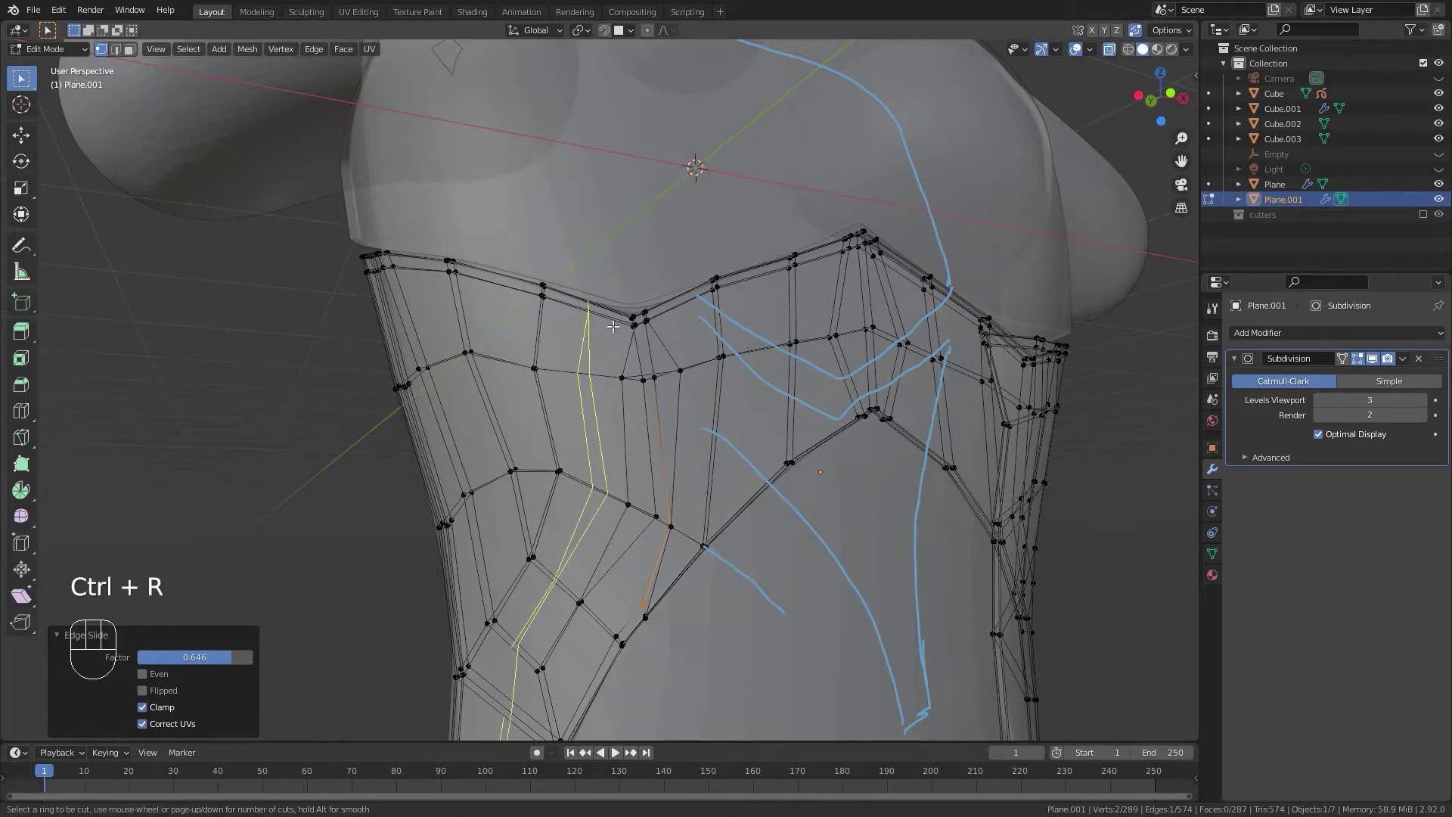
Knife-cut a new edge from the upper rim beside the V-corner down to the lower side faces, with cut-through on.
scroll(632, 348, "up", 3)
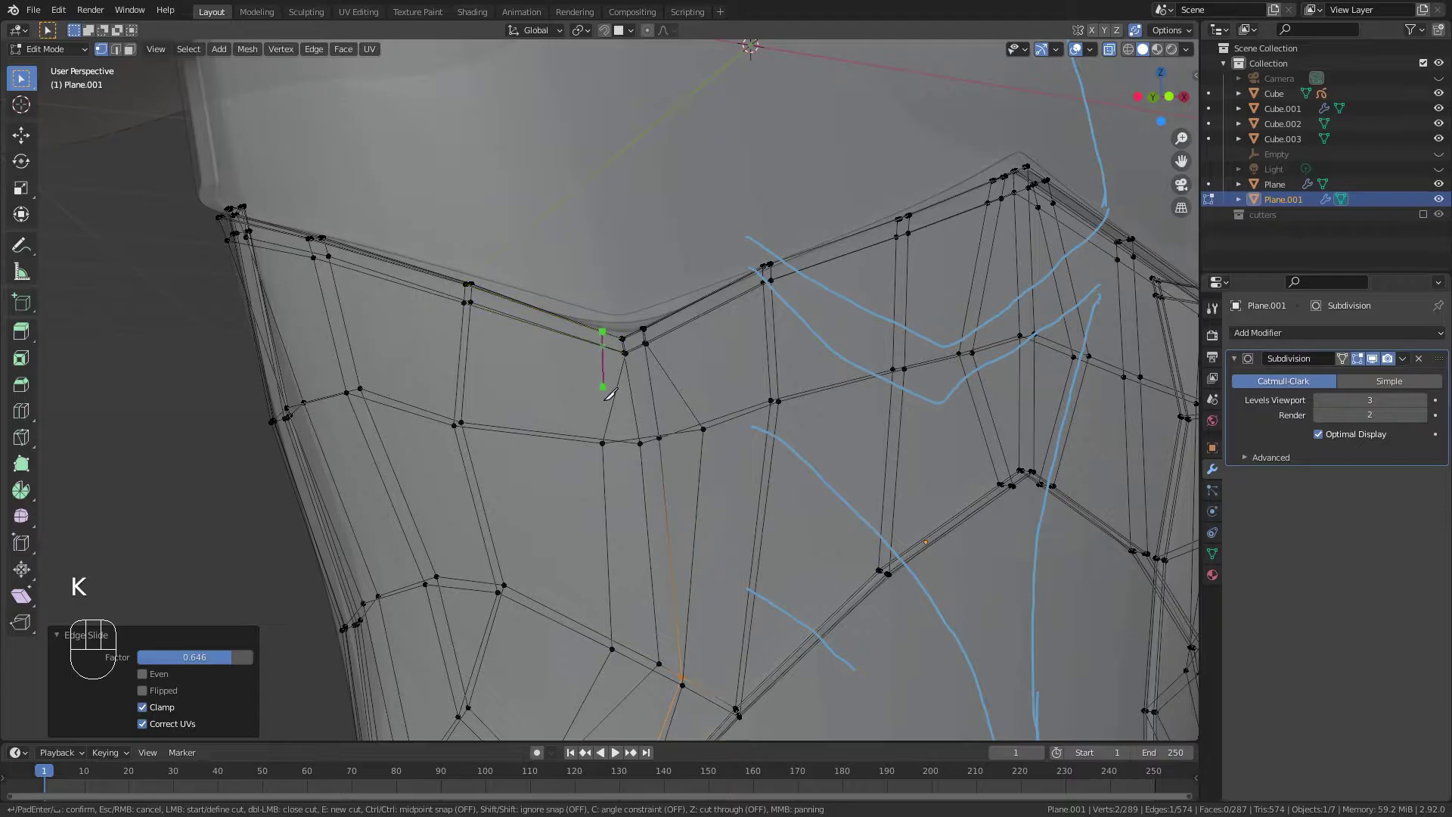
middle_click_drag(609, 394, 625, 325)
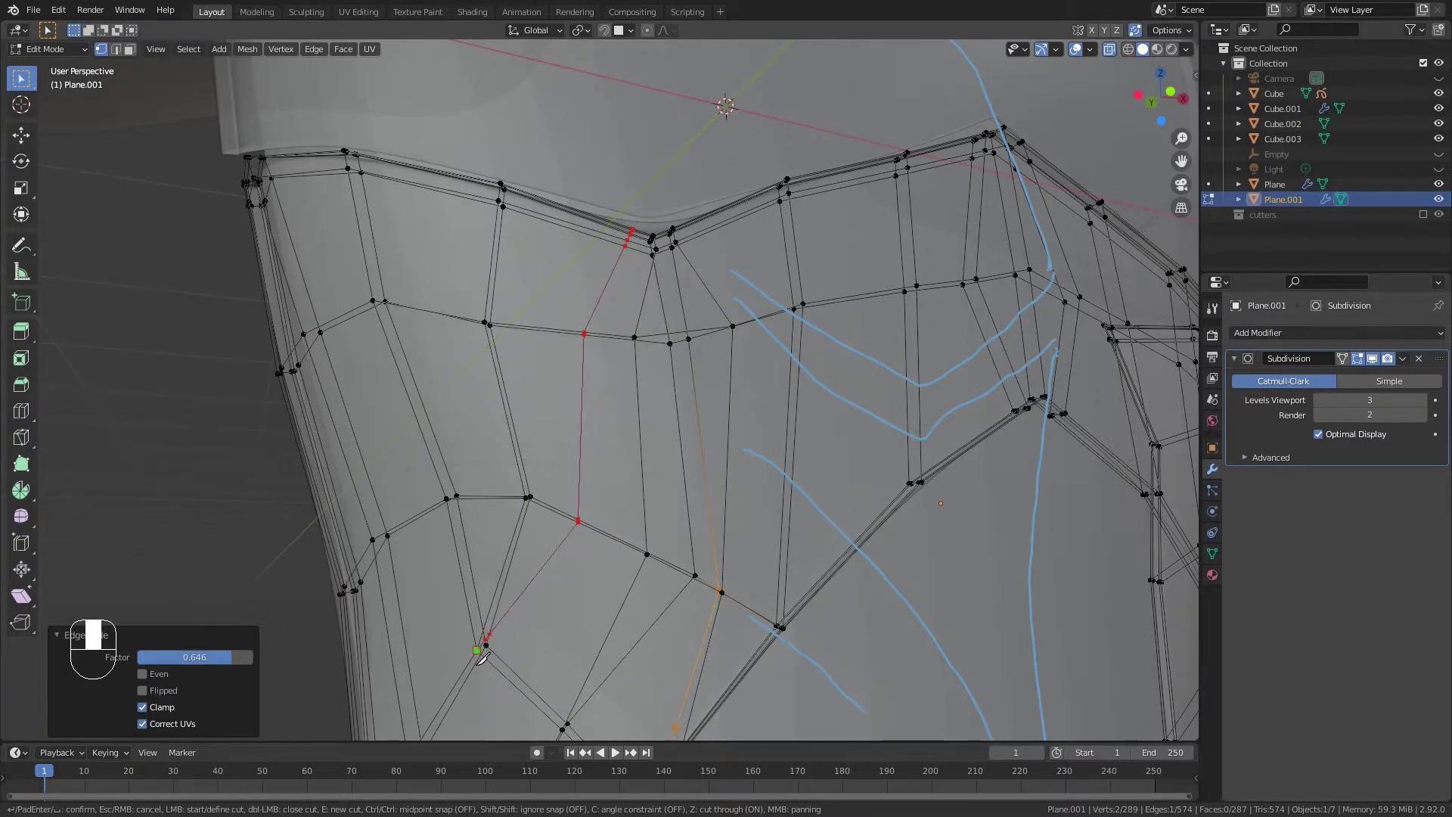
key("Return")
middle_click_drag(482, 656, 628, 469)
key("Tab")
scroll(561, 399, "down", 5)
scroll(701, 514, "up", 5)
key("Tab")
Examine the vertices along the new cut near the V-corner and the smoothed surface in Object Mode.
key("alt+z")
middle_click_drag(627, 469, 597, 476)
scroll(655, 435, "up", 4)
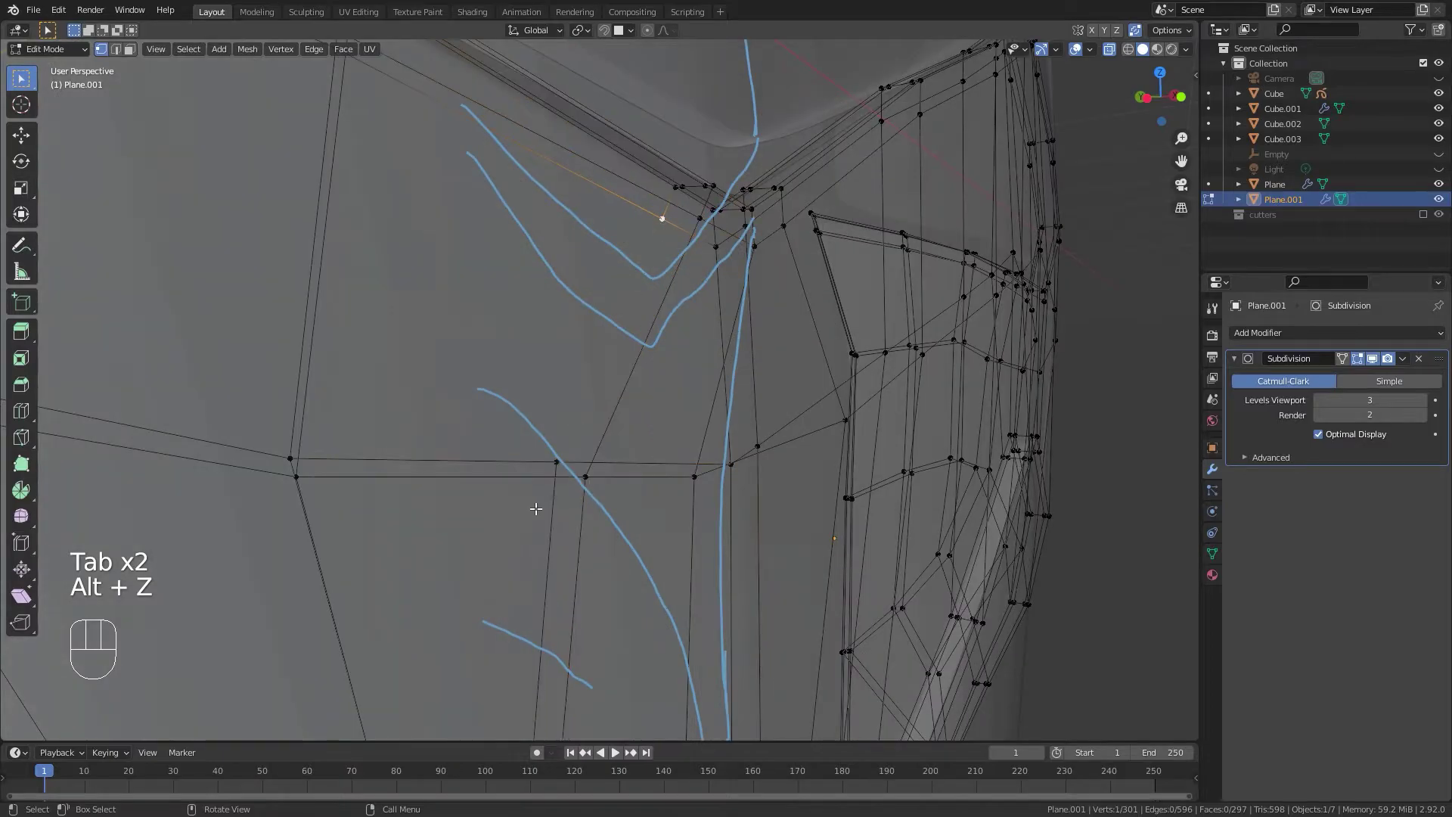
left_click(587, 382)
middle_click_drag(576, 378, 625, 445)
left_click(627, 445)
middle_click_drag(690, 480, 600, 474)
scroll(599, 475, "down", 2)
key("Tab")
key("Tab")
scroll(496, 489, "down", 5)
mouse_move(526, 484)
middle_mouse_down()
mouse_move(723, 437)
mouse_move(806, 438)
mouse_move(758, 464)
mouse_move(512, 457)
mouse_move(528, 460)
middle_mouse_up()
key("Tab")
Move a vertex on the side panel's silhouette outward to even out its curvature.
scroll(425, 462, "up", 5)
middle_click_drag(447, 492, 531, 514, "shift")
middle_click_drag(531, 522, 874, 510)
middle_click_drag(875, 510, 687, 458, "shift")
scroll(688, 484, "up", 3)
middle_click_drag(697, 515, 767, 446)
left_click(637, 613)
scroll(684, 587, "down", 3)
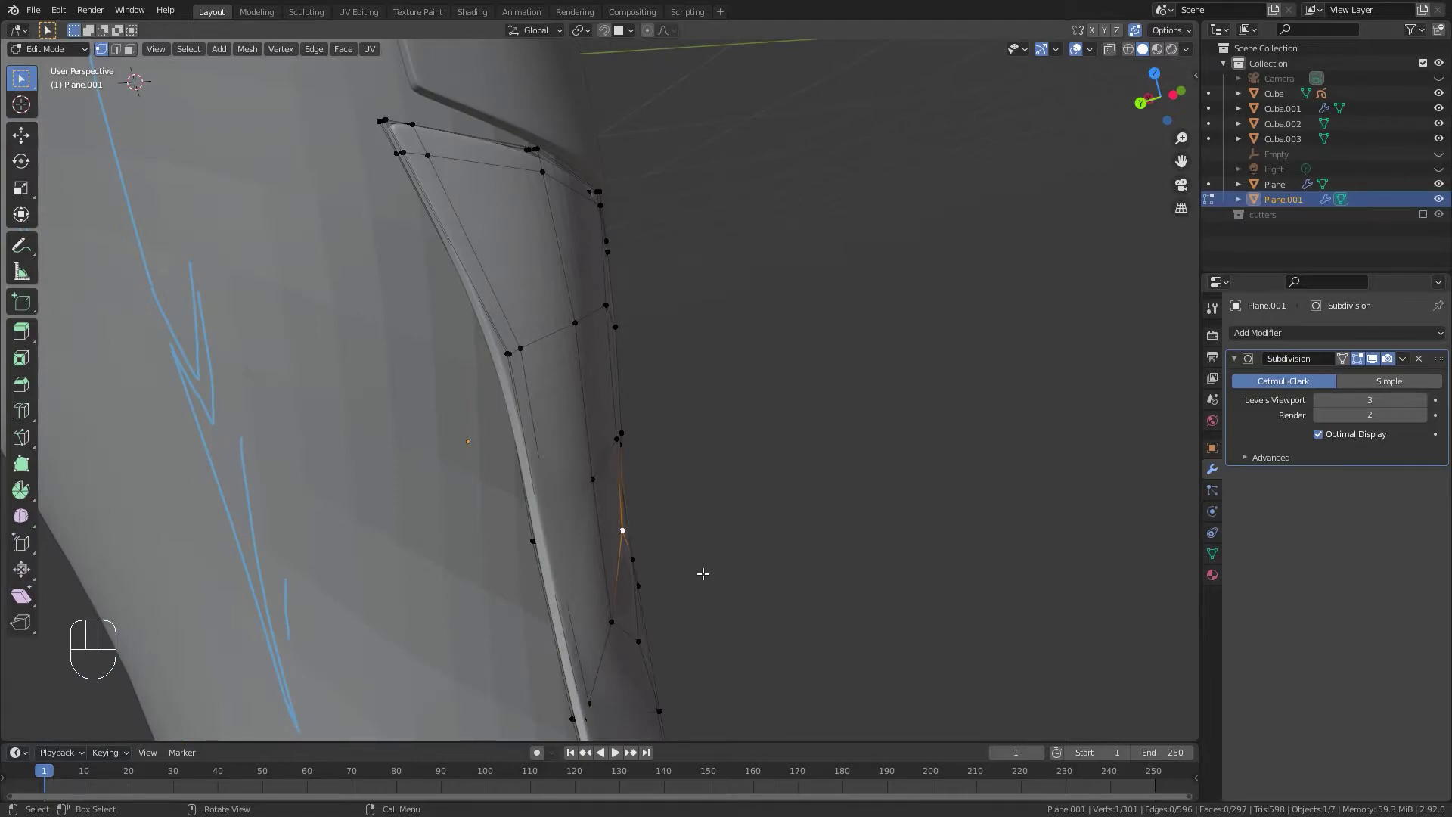
key("g")
left_click(734, 565)
key("Tab")
Nudge another vertex on the side panel slightly to line it up with the surrounding surface.
middle_click_drag(734, 565, 696, 619)
left_click(491, 415)
key("g")
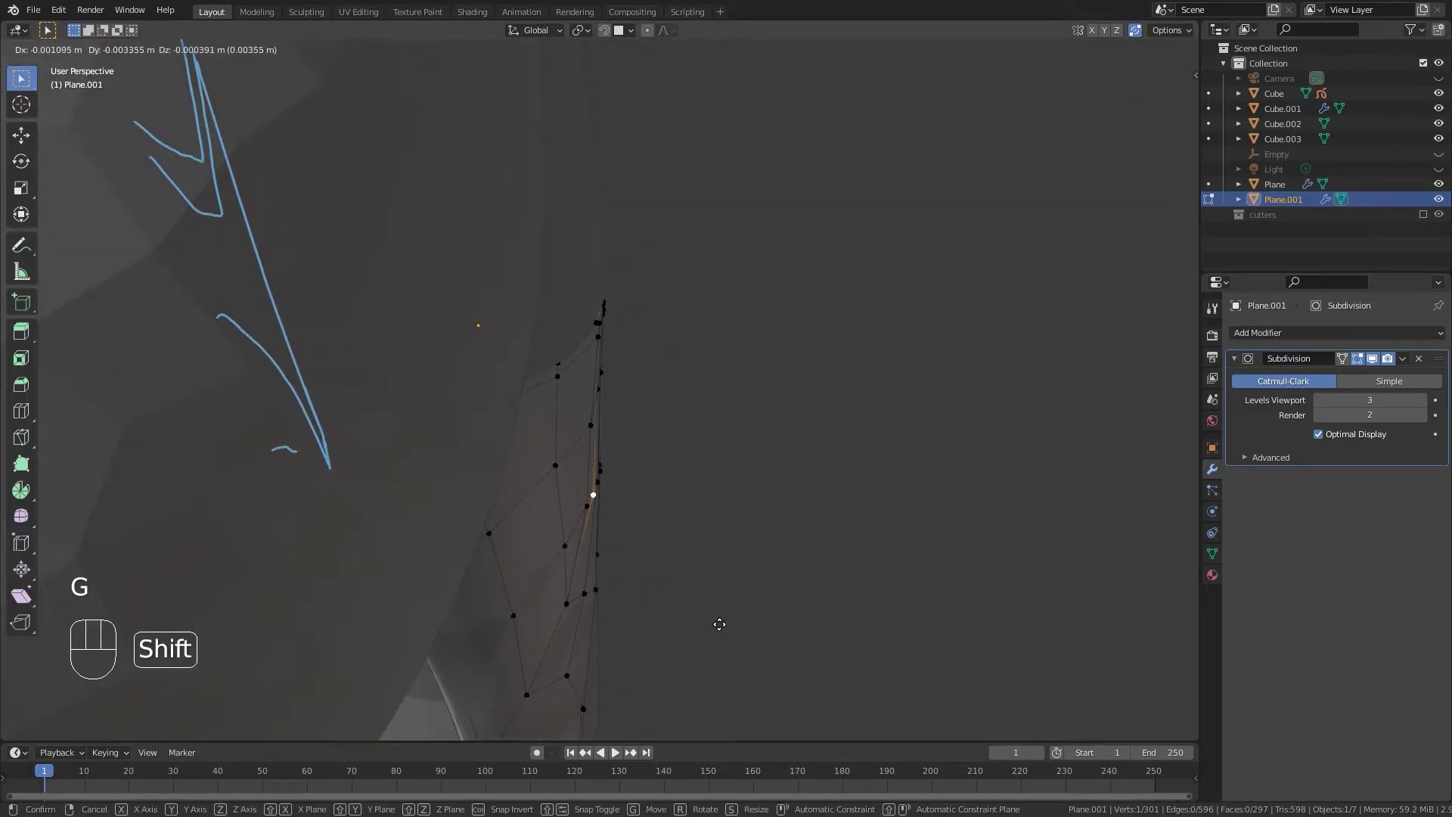
left_click(726, 624)
Reposition the vertex near the side panel's lower rim to smooth the contour, then return to Object Mode.
middle_click_drag(719, 615, 609, 581)
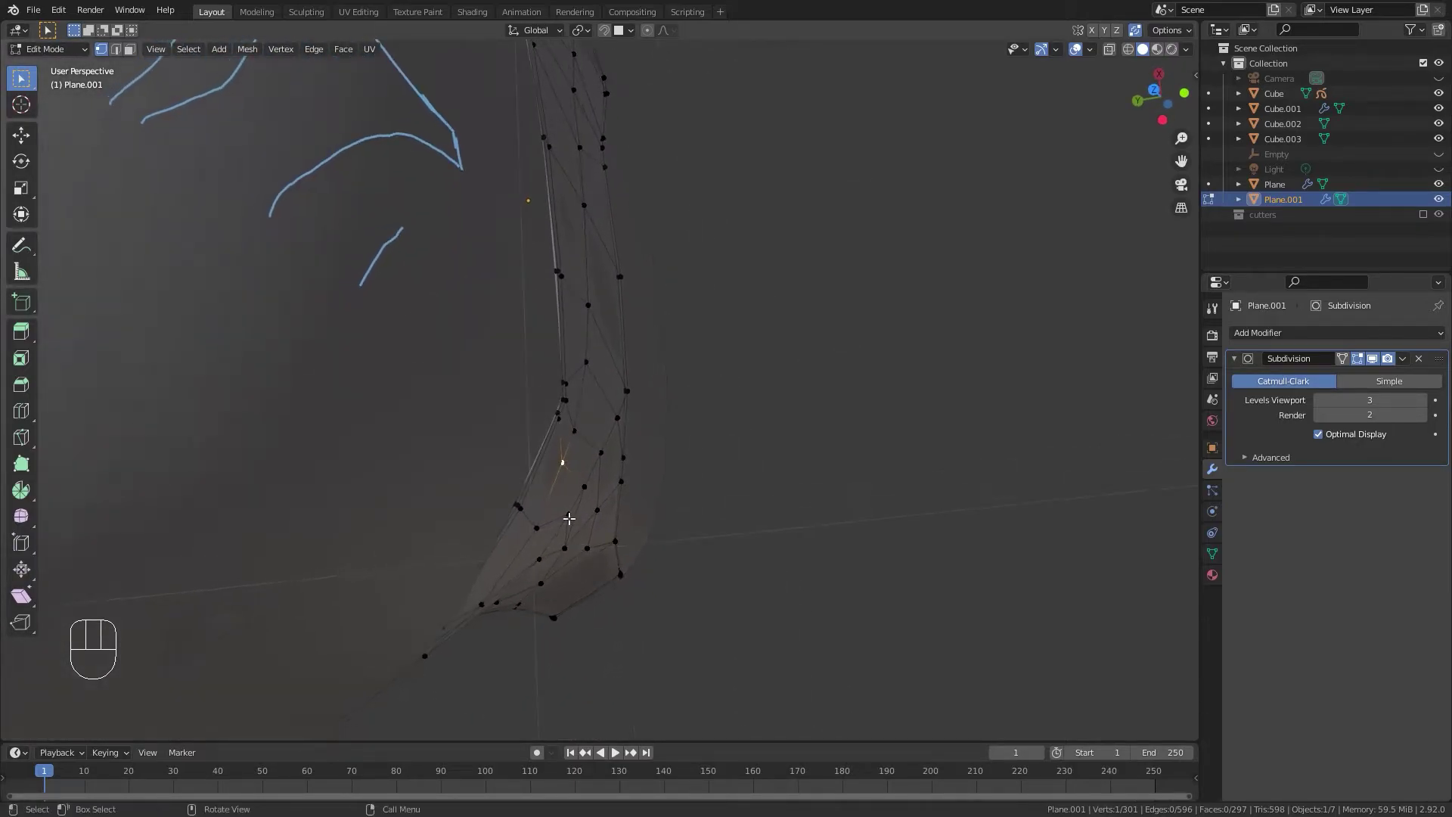
middle_click_drag(633, 520, 532, 492)
key("g")
left_click(685, 568)
key("Tab")
middle_click_drag(643, 544, 786, 688)
middle_click_drag(738, 272, 654, 421)
Dissolve the edge between two neighbouring vertices in the middle of the side panel.
key("Tab")
scroll(439, 490, "up", 3)
middle_click_drag(609, 595, 654, 420)
key("Tab")
key("ctrl+x")
key("Tab")
scroll(508, 493, "down", 3)
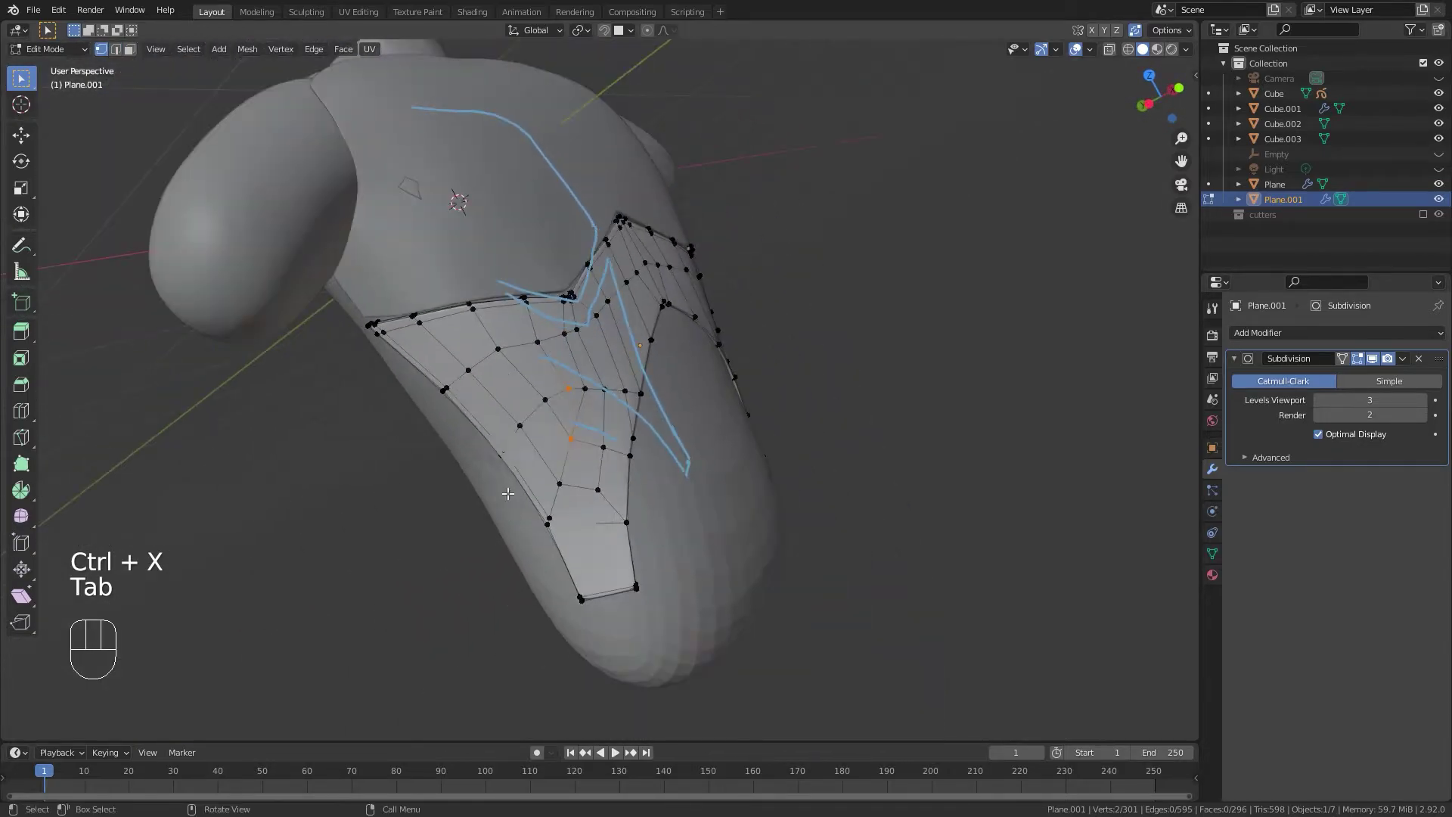
key("Tab")
middle_click_drag(668, 371, 336, 453)
middle_click_drag(887, 439, 355, 400)
scroll(404, 465, "down", 2)
key("Tab")
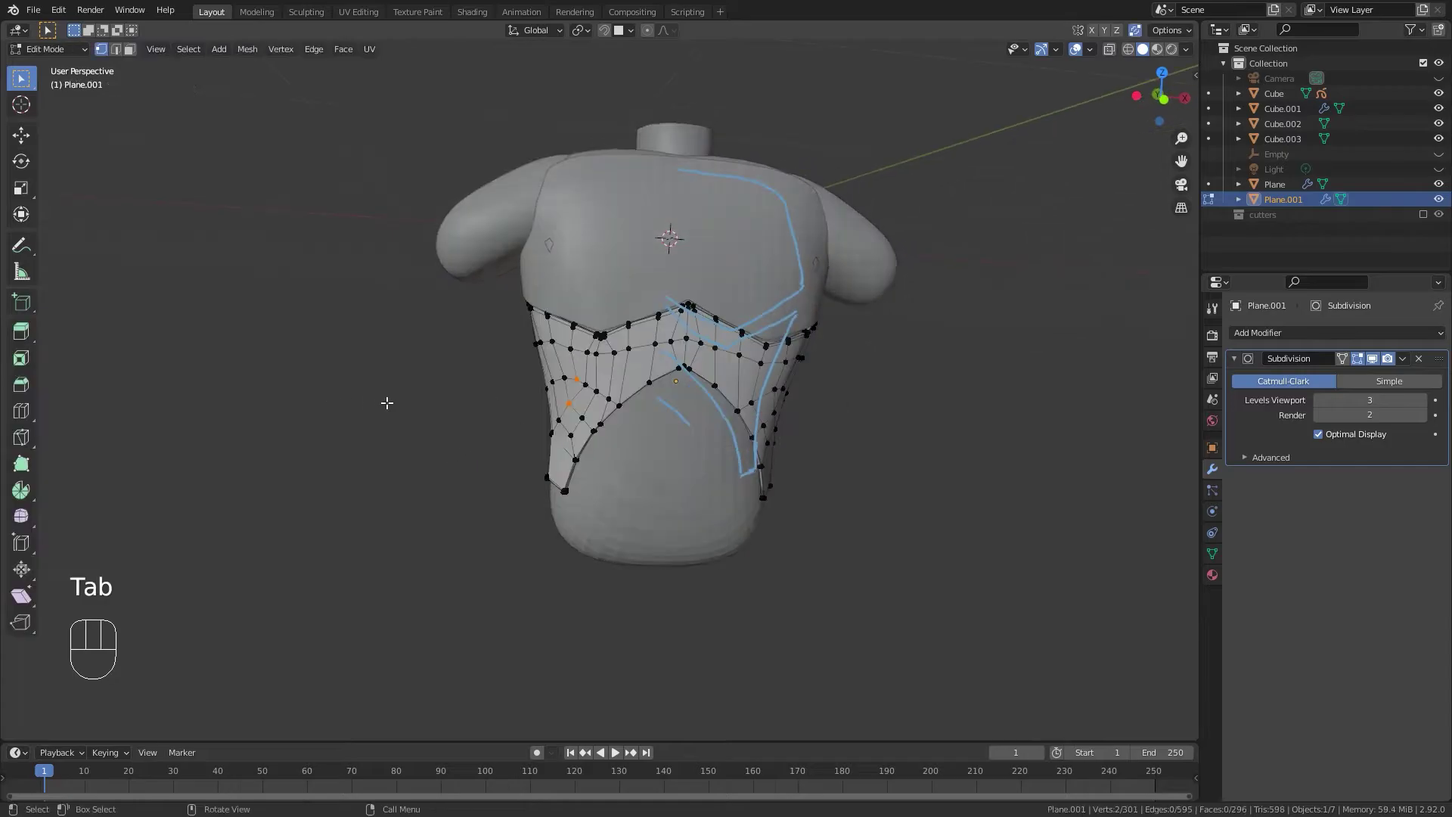
In front view with X-ray on, delete the vertices of the piece's +X half and select the remaining half.
scroll(638, 408, "up", 4)
middle_click_drag(658, 416, 657, 464, "shift")
key("KP_1")
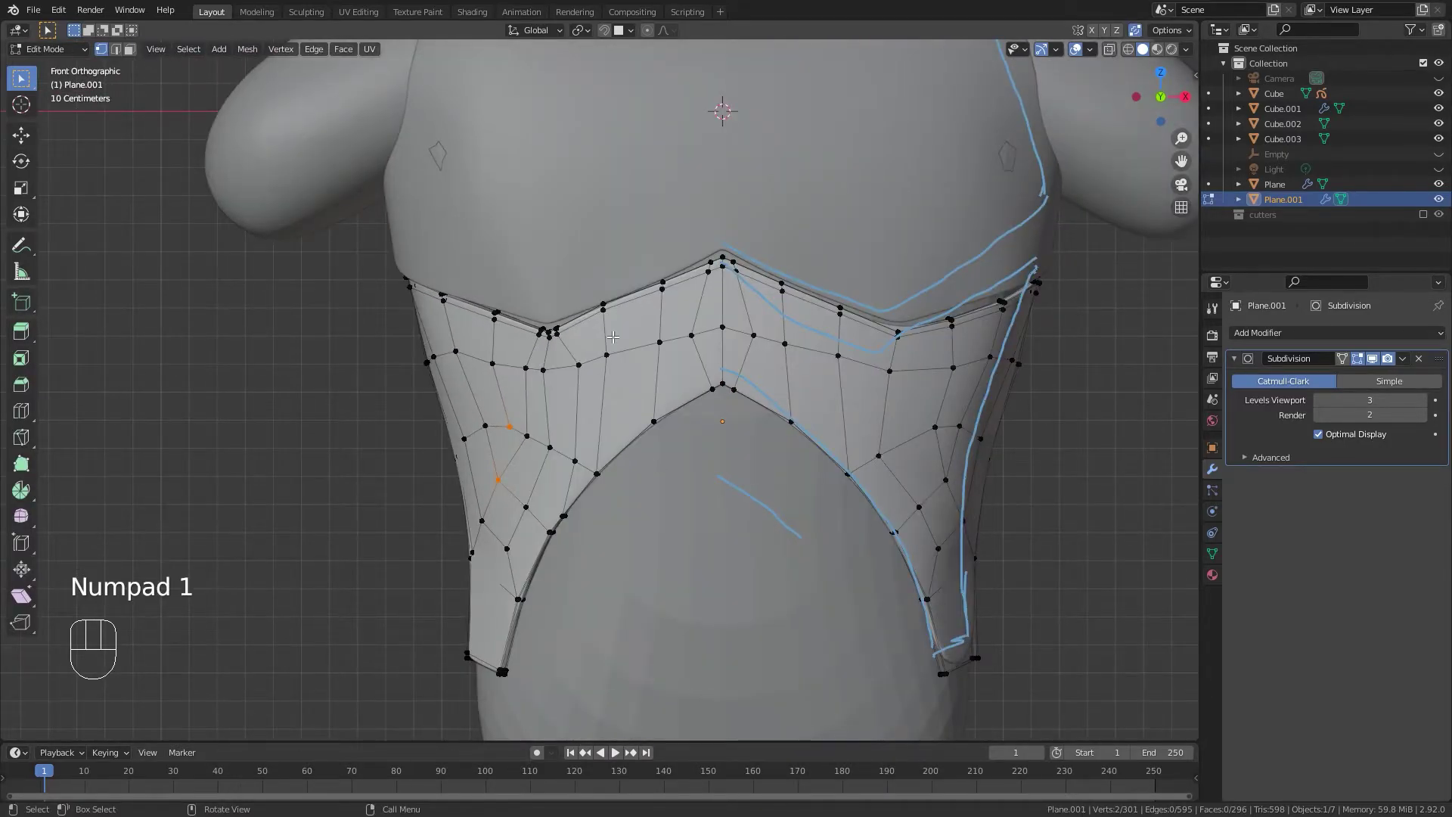
key("alt+z")
scroll(740, 321, "down", 2)
left_click_drag(693, 298, 1026, 700)
key("x")
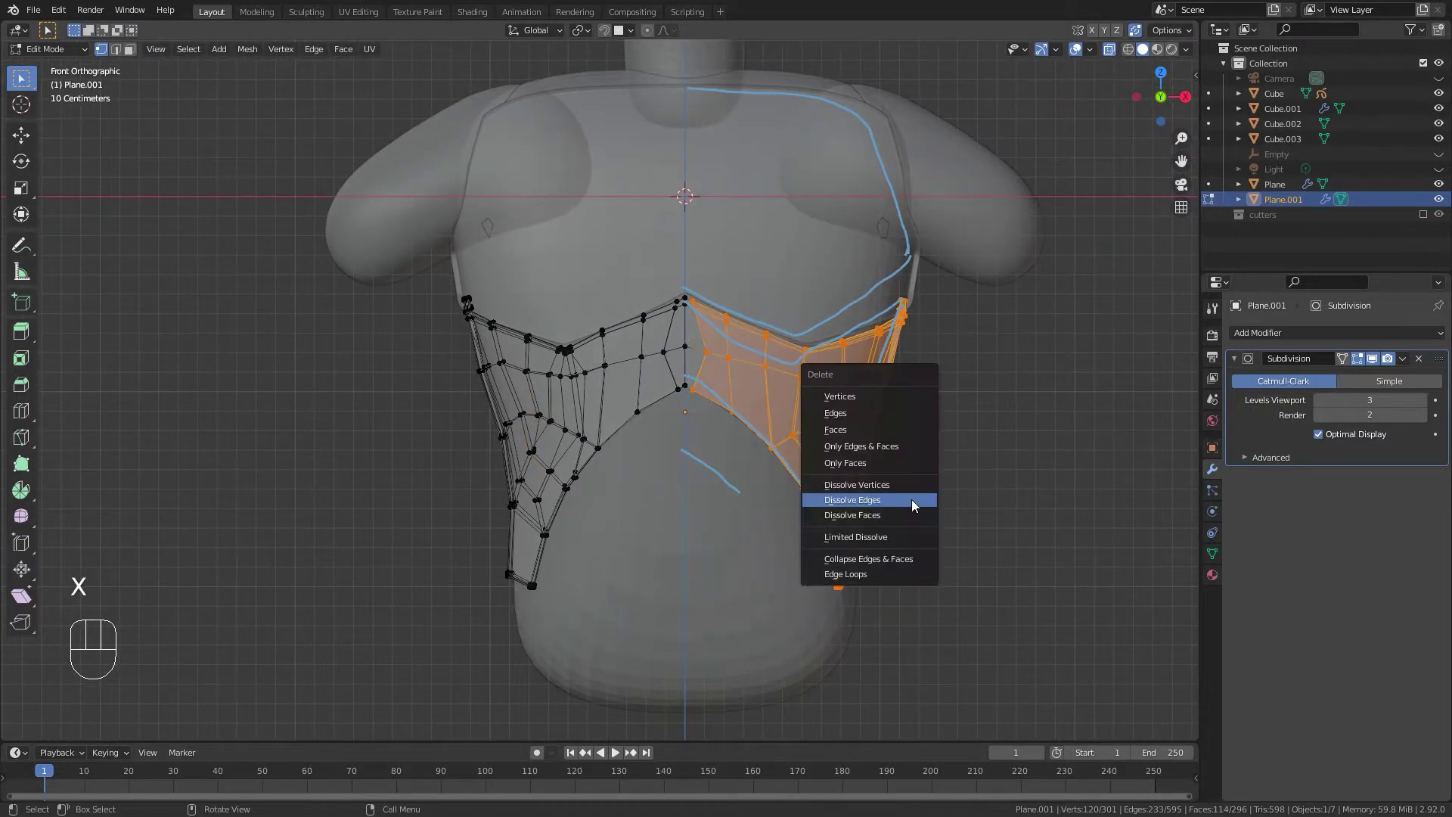
left_click(879, 403)
scroll(806, 422, "up", 2)
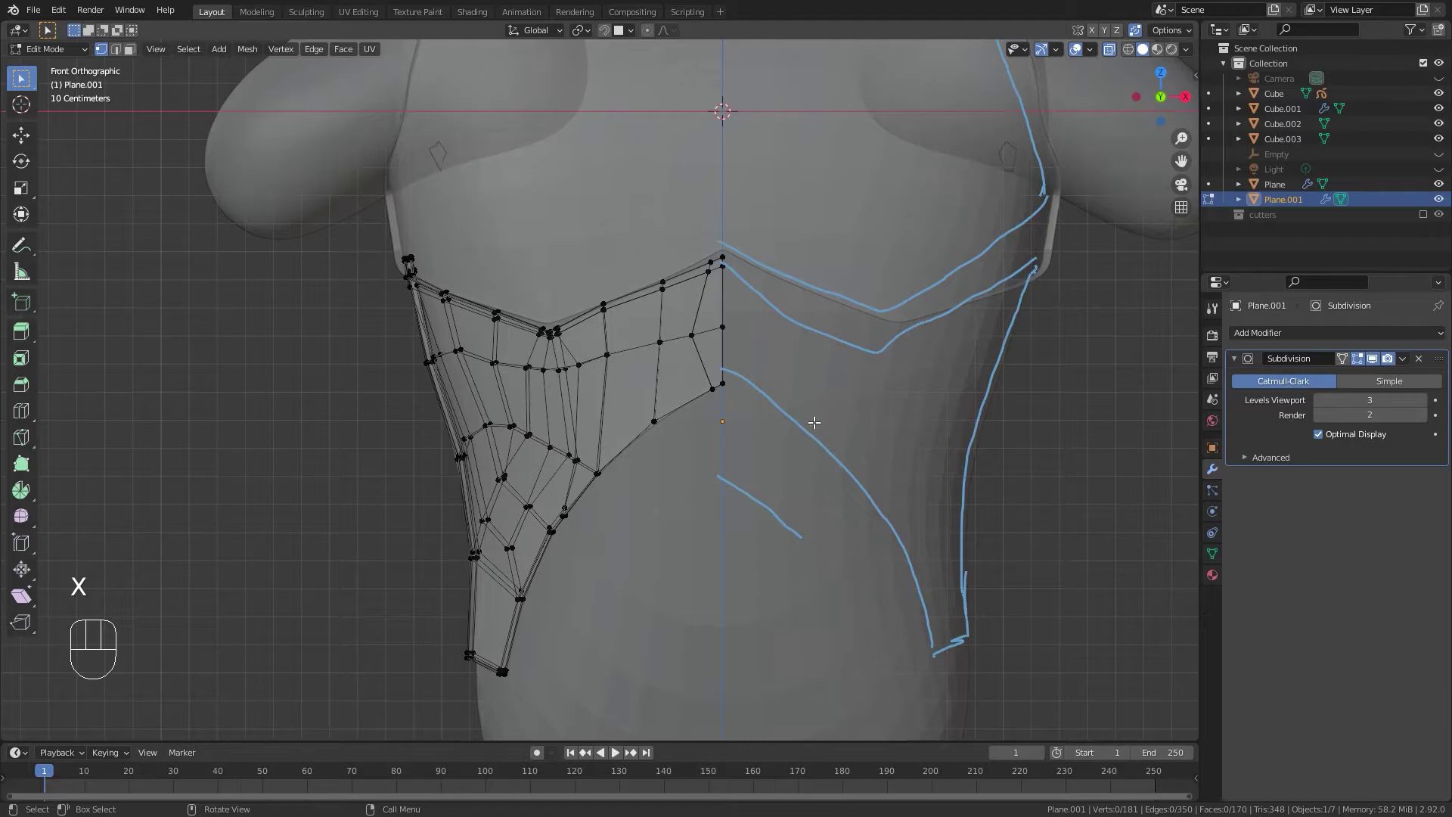
key("a")
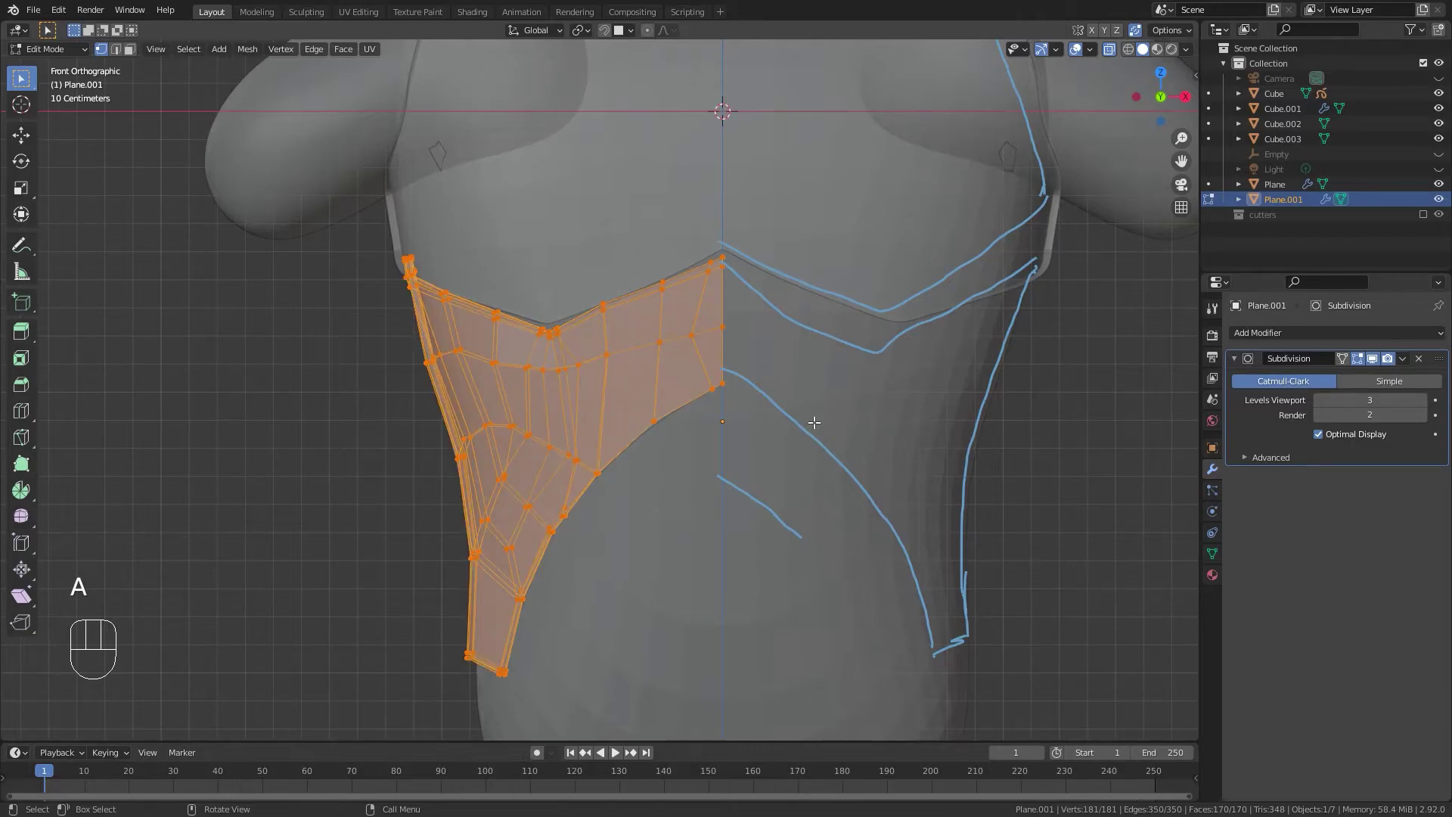
key("F3")
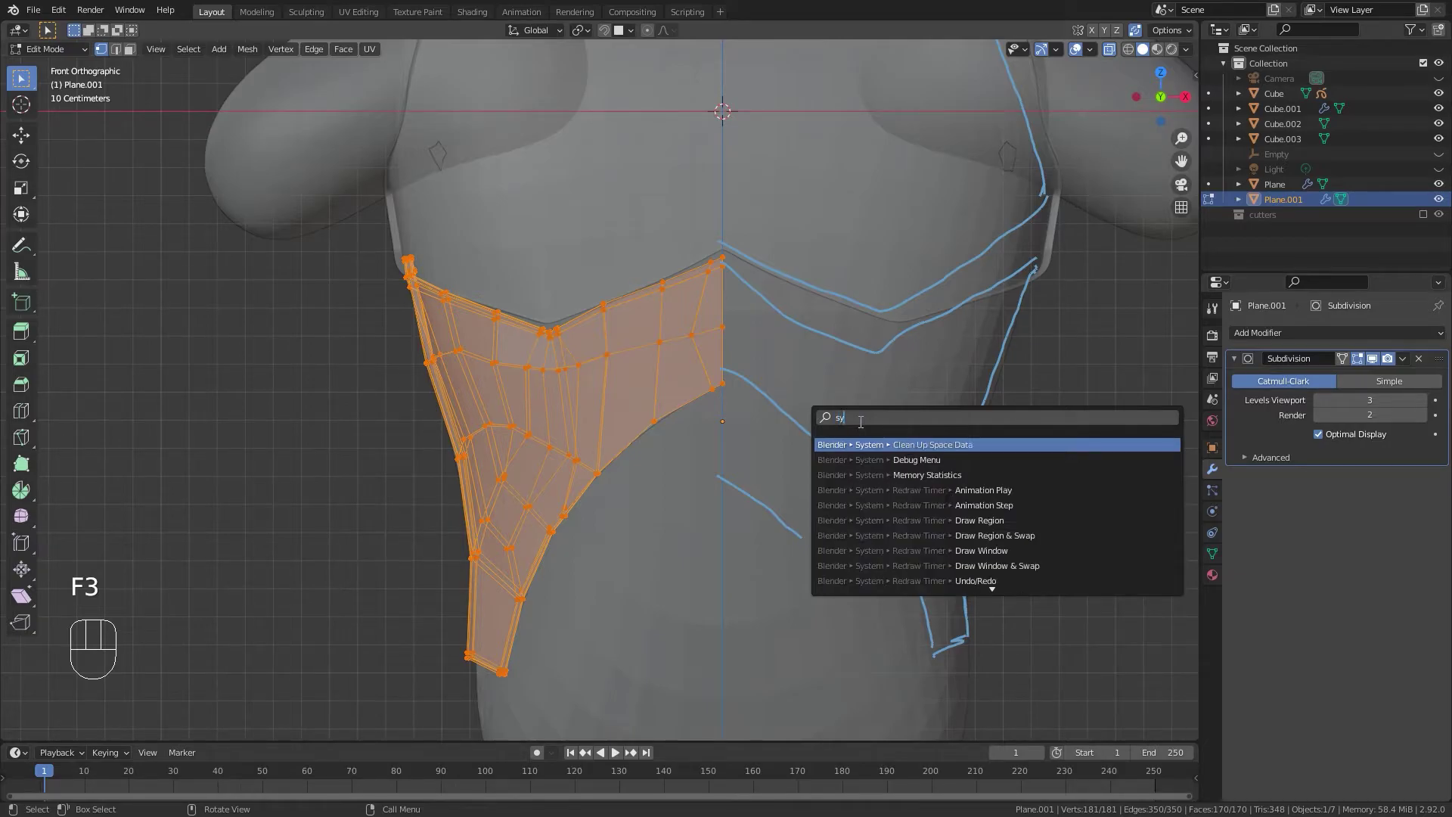
left_click(893, 461)
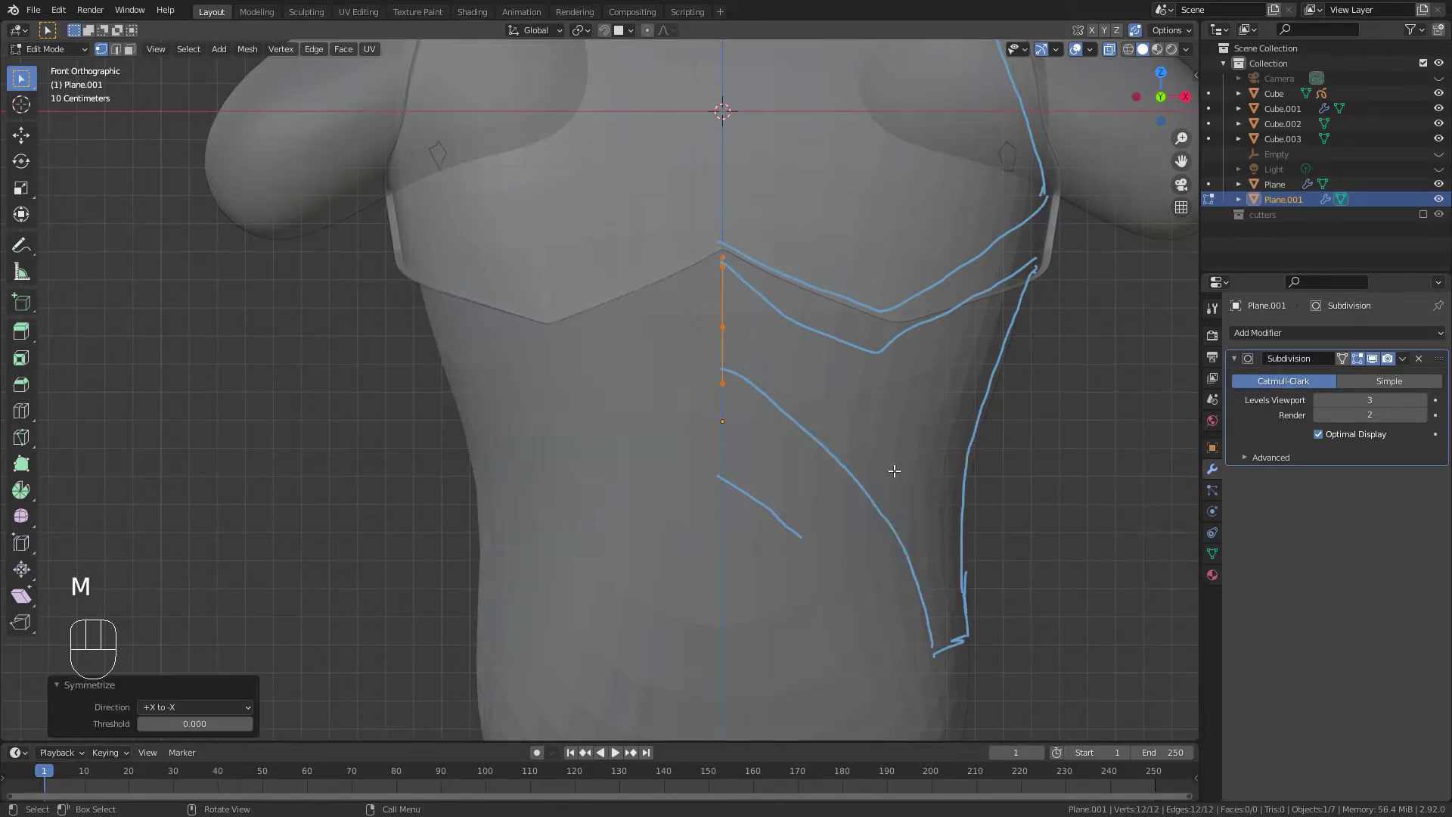
key("ctrl+z")
Symmetrize the selected half with the direction set to -X to +X, then return to Object Mode.
key("q")
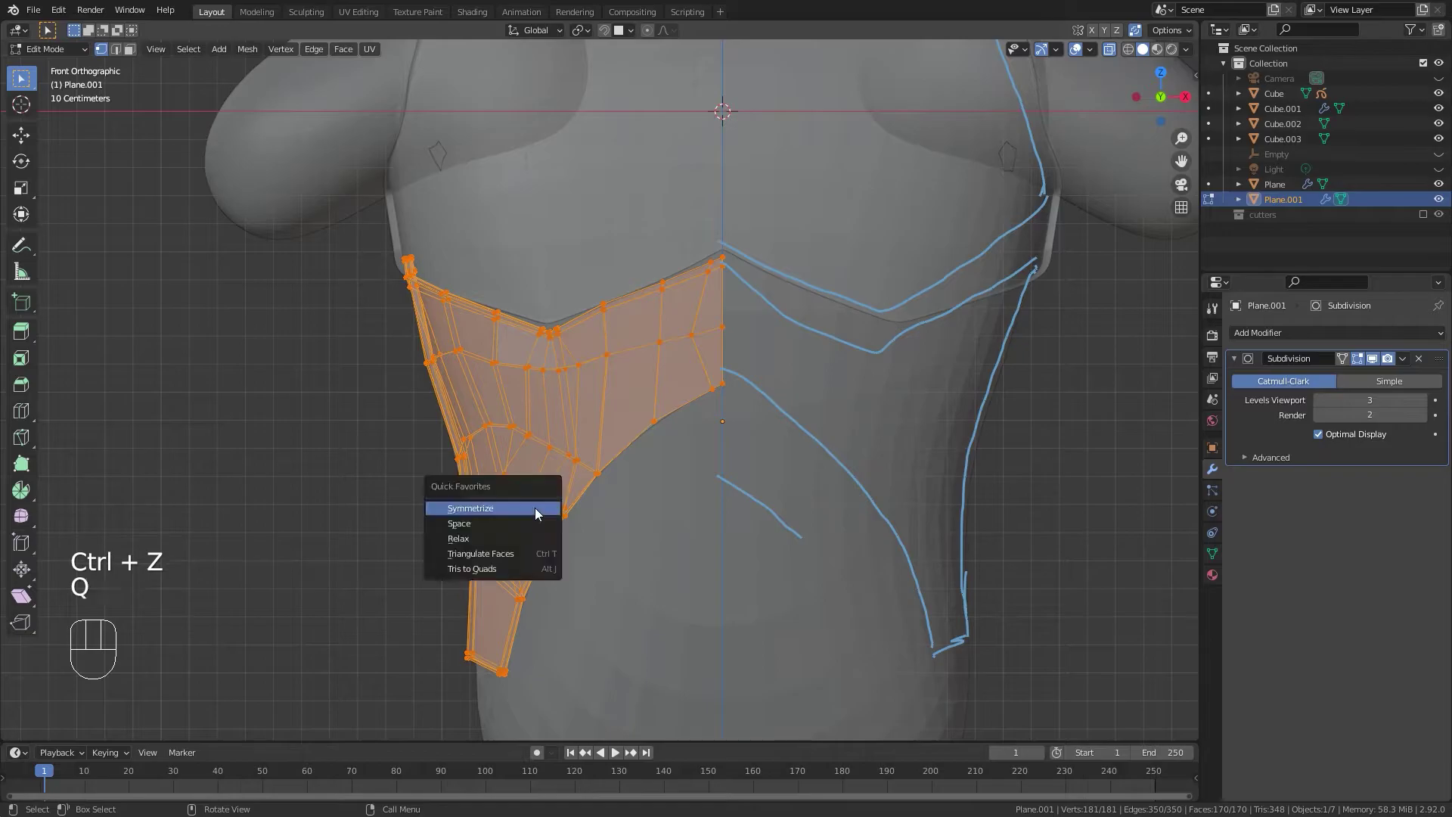
left_click(486, 510)
left_click(211, 704)
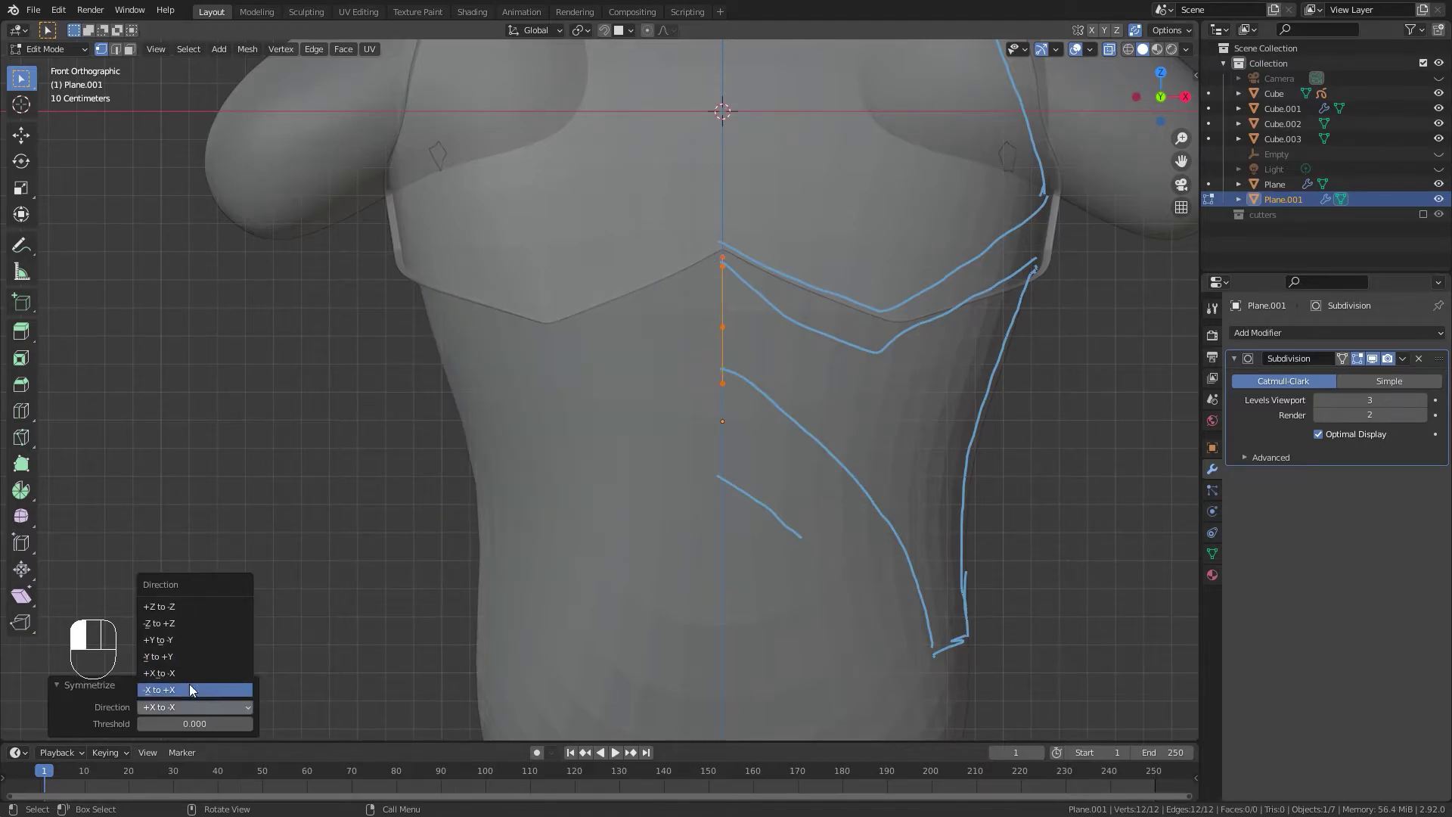
left_click(188, 689)
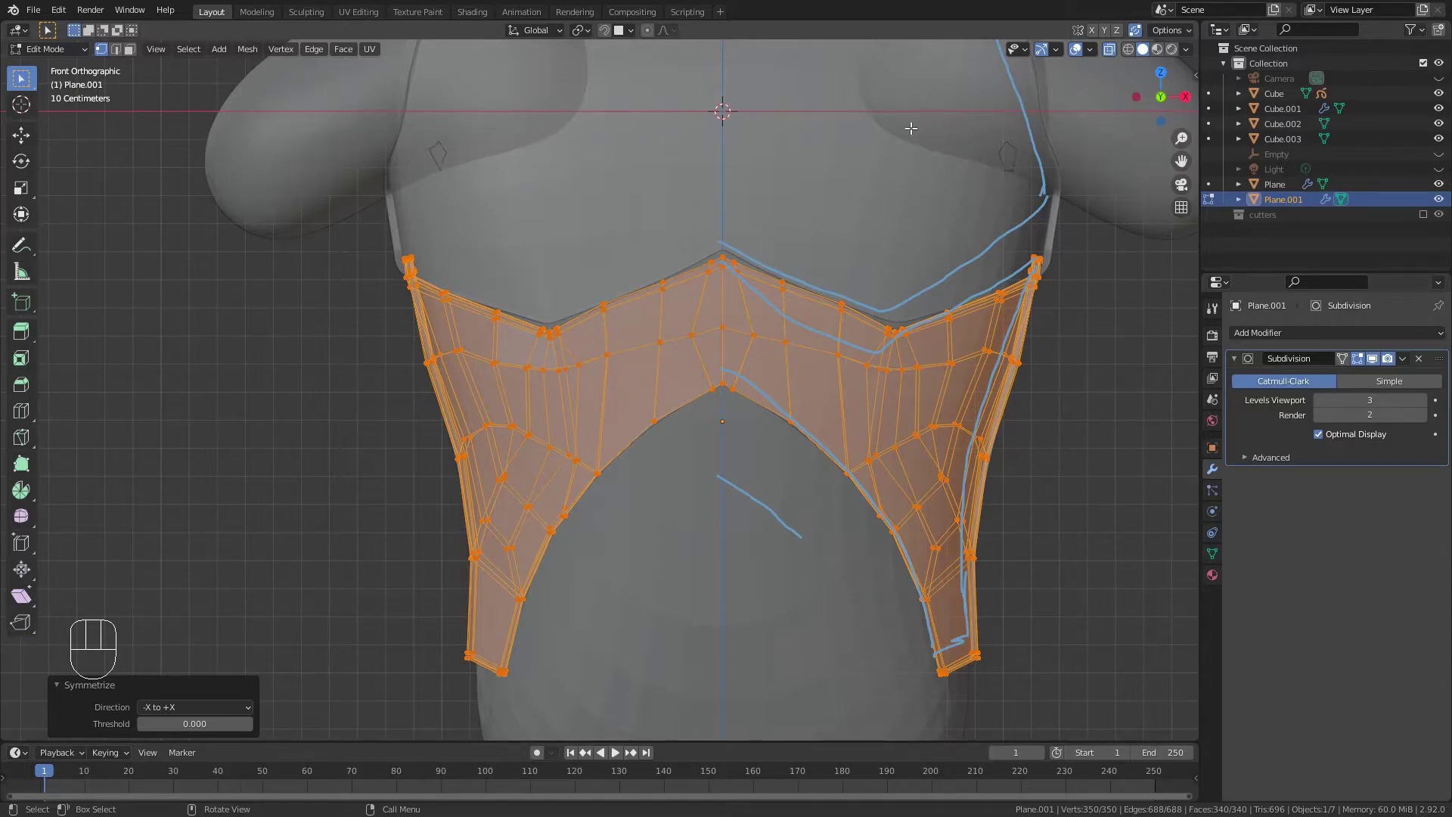
scroll(713, 506, "down", 3)
middle_click_drag(713, 506, 642, 515)
scroll(693, 514, "up", 4)
middle_click_drag(499, 497, 684, 515)
scroll(557, 506, "down", 4)
middle_click_drag(557, 506, 461, 488)
key("Tab")
Pull the piece's upper rim against the chest plate's lower edge with the Grab brush in Sculpt Mode, undoing the last stroke.
mouse_move(600, 353)
middle_mouse_down()
mouse_move(725, 408)
mouse_move(466, 418)
mouse_move(654, 395)
mouse_move(631, 542)
middle_mouse_up()
key("ctrl+Tab")
scroll(709, 451, "up", 4)
middle_click_drag(412, 456, 589, 462)
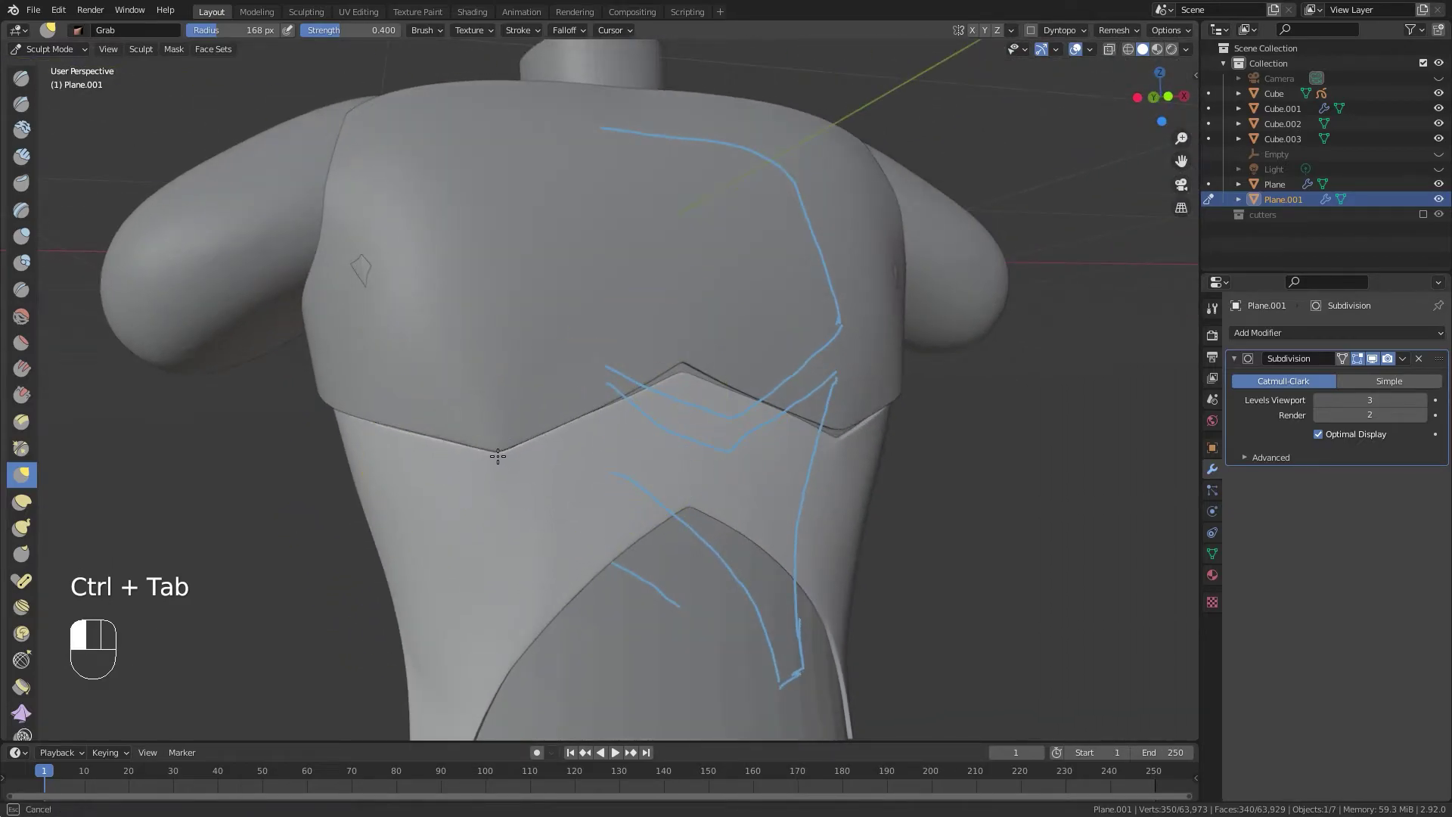
middle_click_drag(672, 423, 591, 410)
left_click_drag(438, 458, 433, 459)
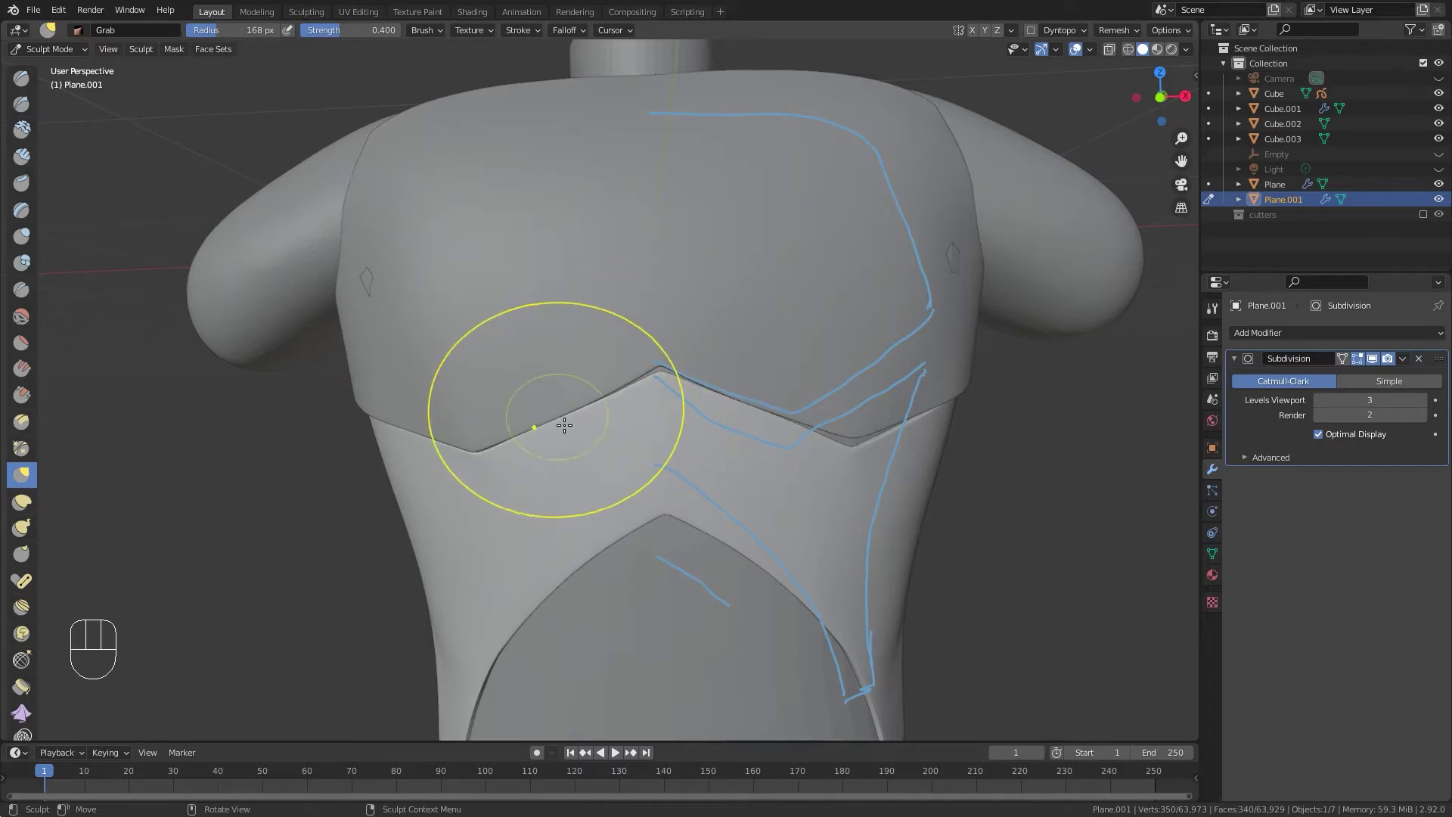
left_click_drag(663, 386, 665, 385)
middle_click_drag(802, 421, 735, 424)
left_click_drag(821, 457, 821, 456)
key("ctrl+z")
Leave Sculpt Mode and delete the re-sculpted piece's +X half in front view with X-ray on.
scroll(638, 480, "down", 4)
middle_click_drag(639, 456, 719, 430)
key("ctrl+Tab")
left_click(601, 462)
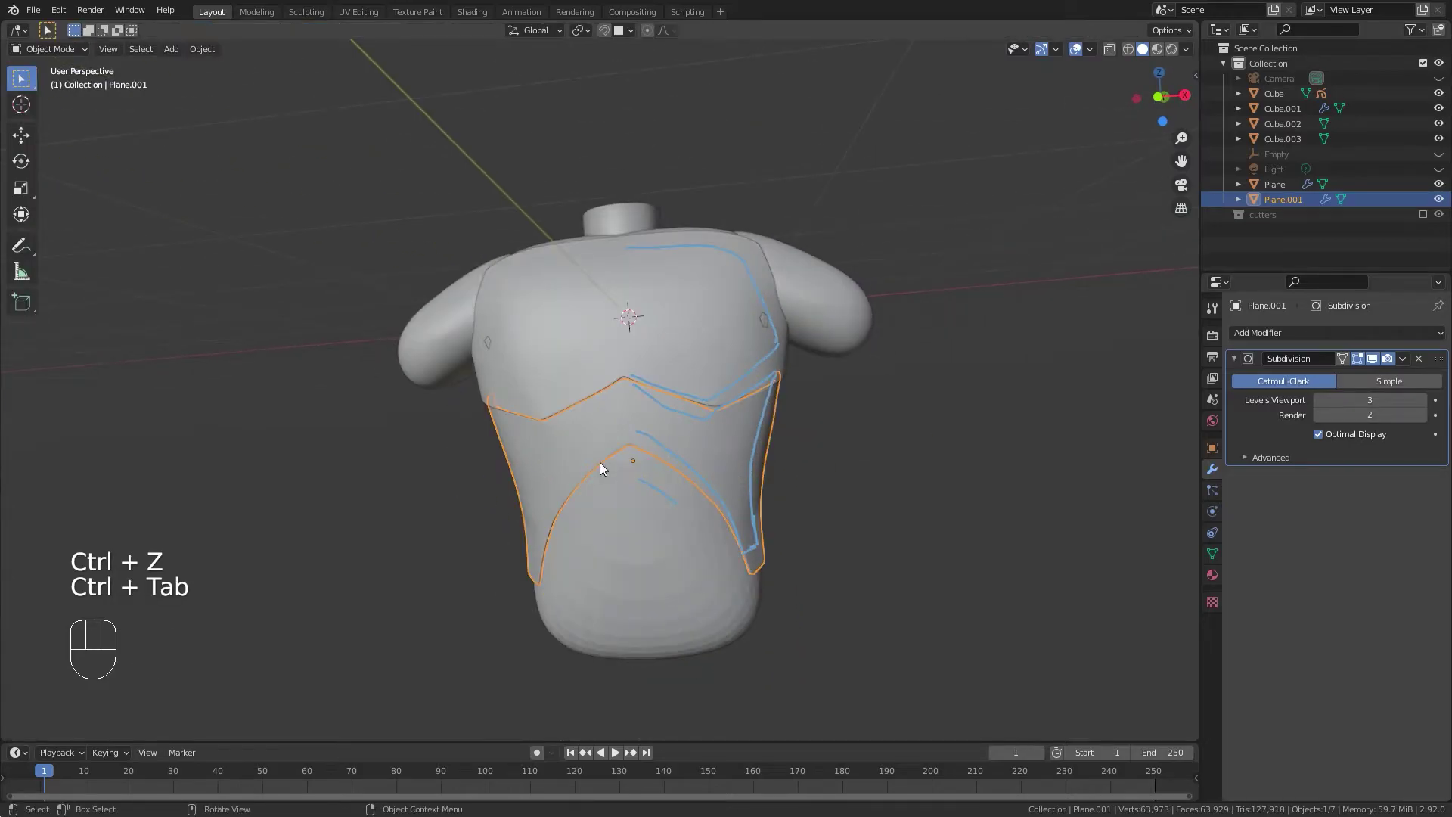
key("KP_1")
key("Tab")
key("alt+z")
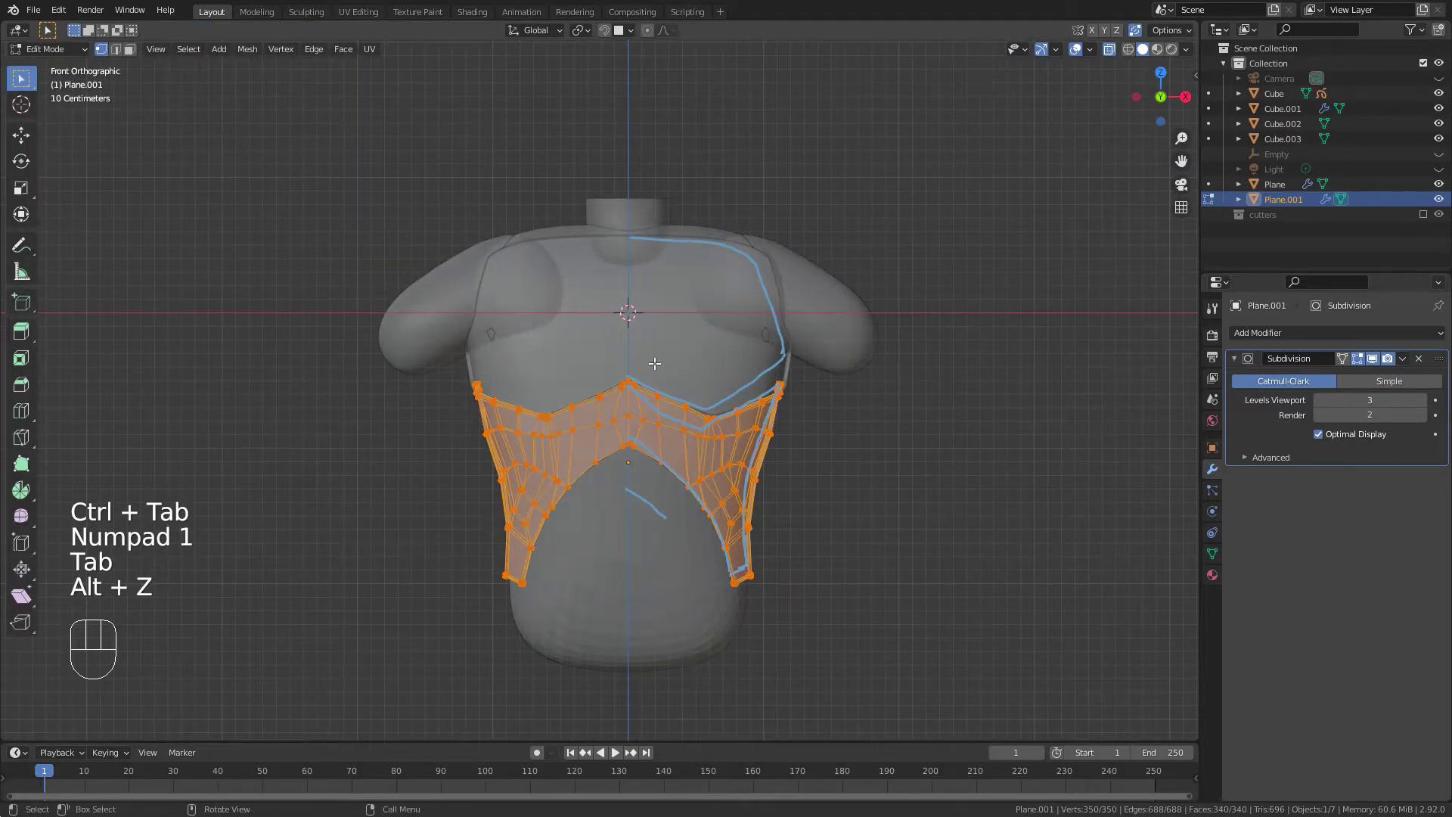
left_click_drag(716, 505, 718, 507)
scroll(792, 563, "up", 6)
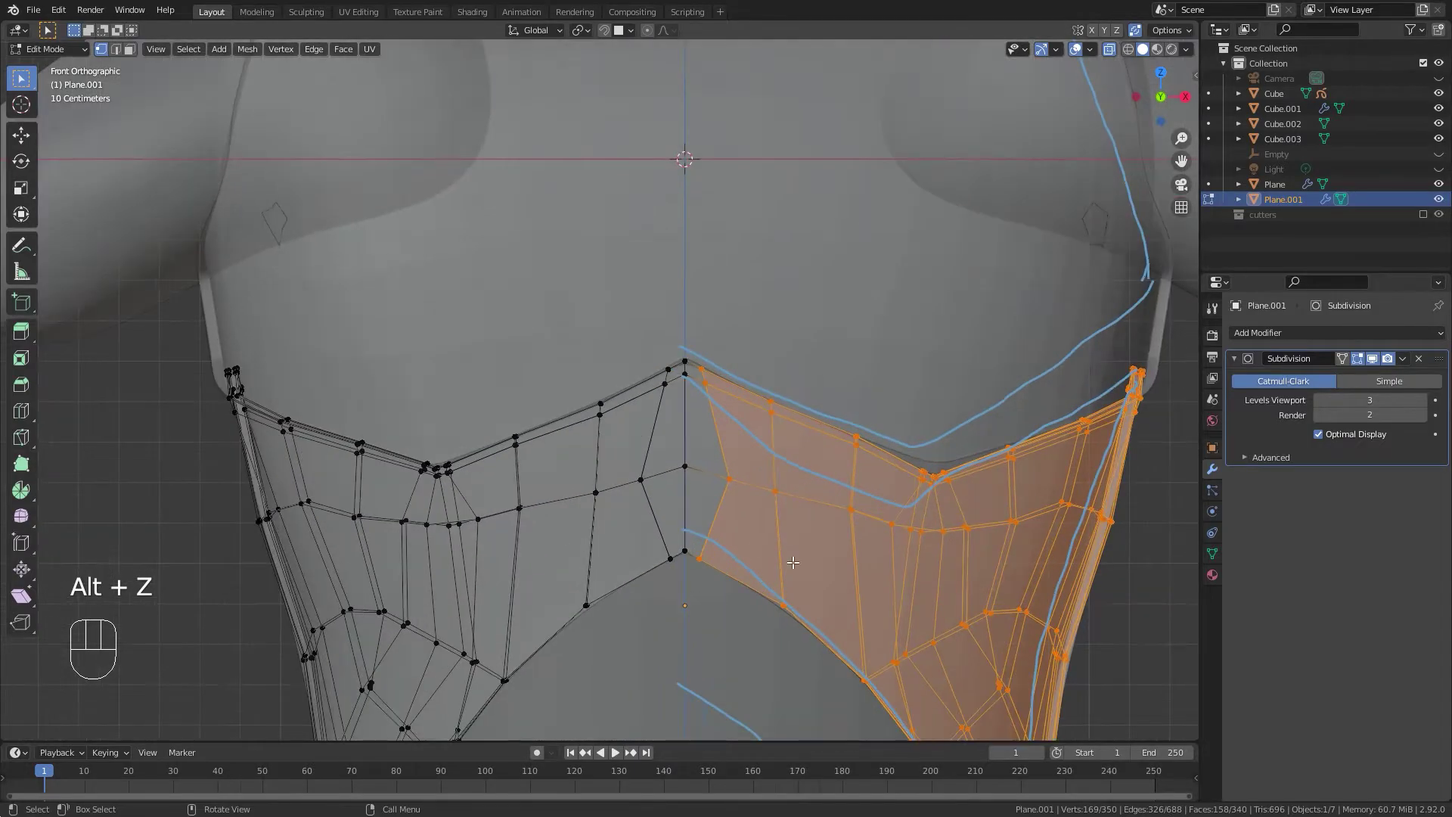
key("x")
left_click(787, 556)
Select the remaining half, symmetrize it across the centre line and return to Object Mode.
scroll(790, 558, "down", 2)
key("a")
key("q")
left_click(796, 558)
scroll(896, 503, "down", 3)
key("Tab")
mouse_move(897, 503)
middle_mouse_down()
mouse_move(655, 510)
mouse_move(592, 406)
mouse_move(577, 455)
middle_mouse_up()
Select the chest plate and shape its lower side edge with the Grab brush in Sculpt Mode to follow the abdominal piece.
left_click(629, 367)
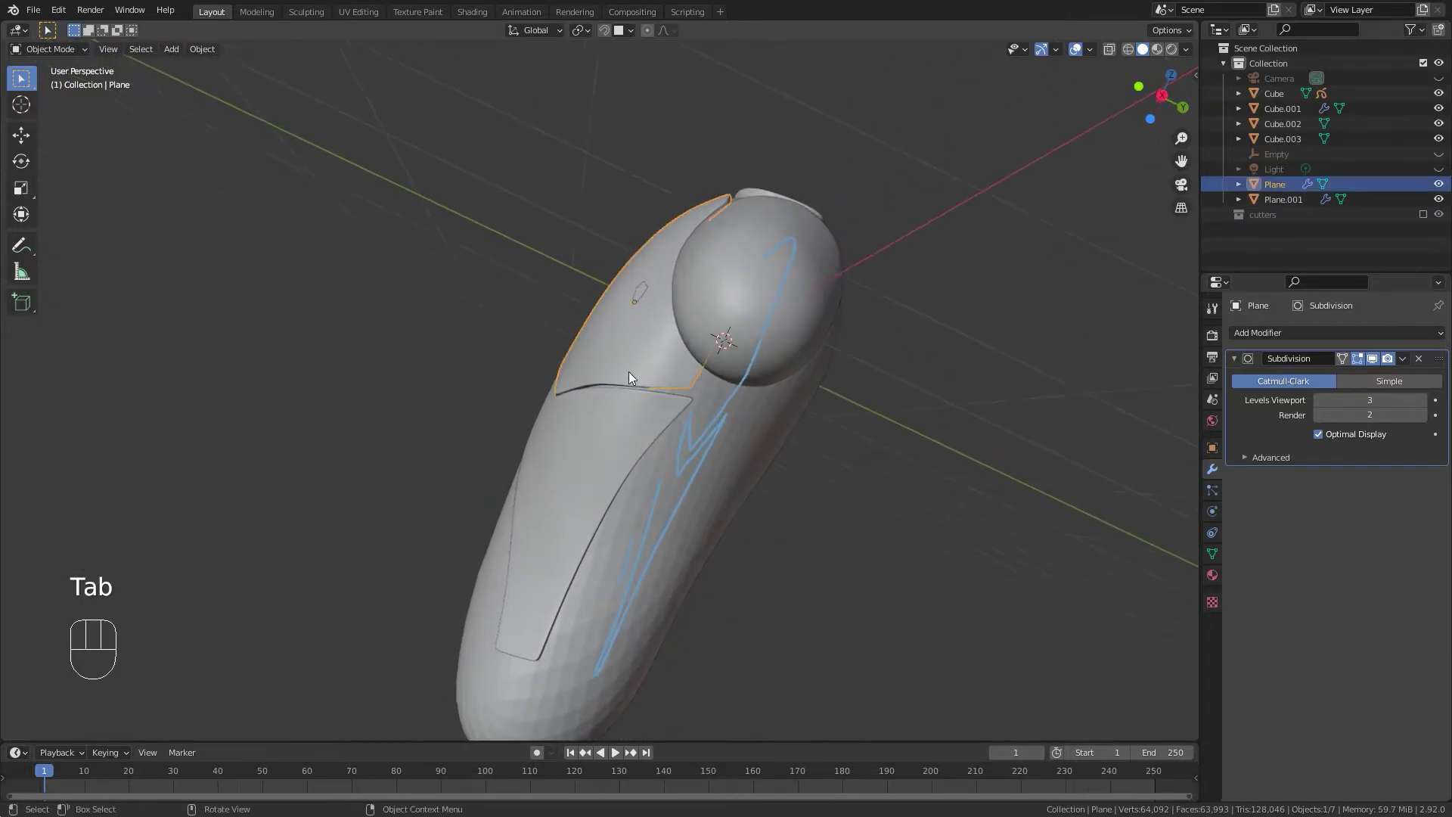
key("ctrl+Tab")
scroll(592, 401, "up", 5)
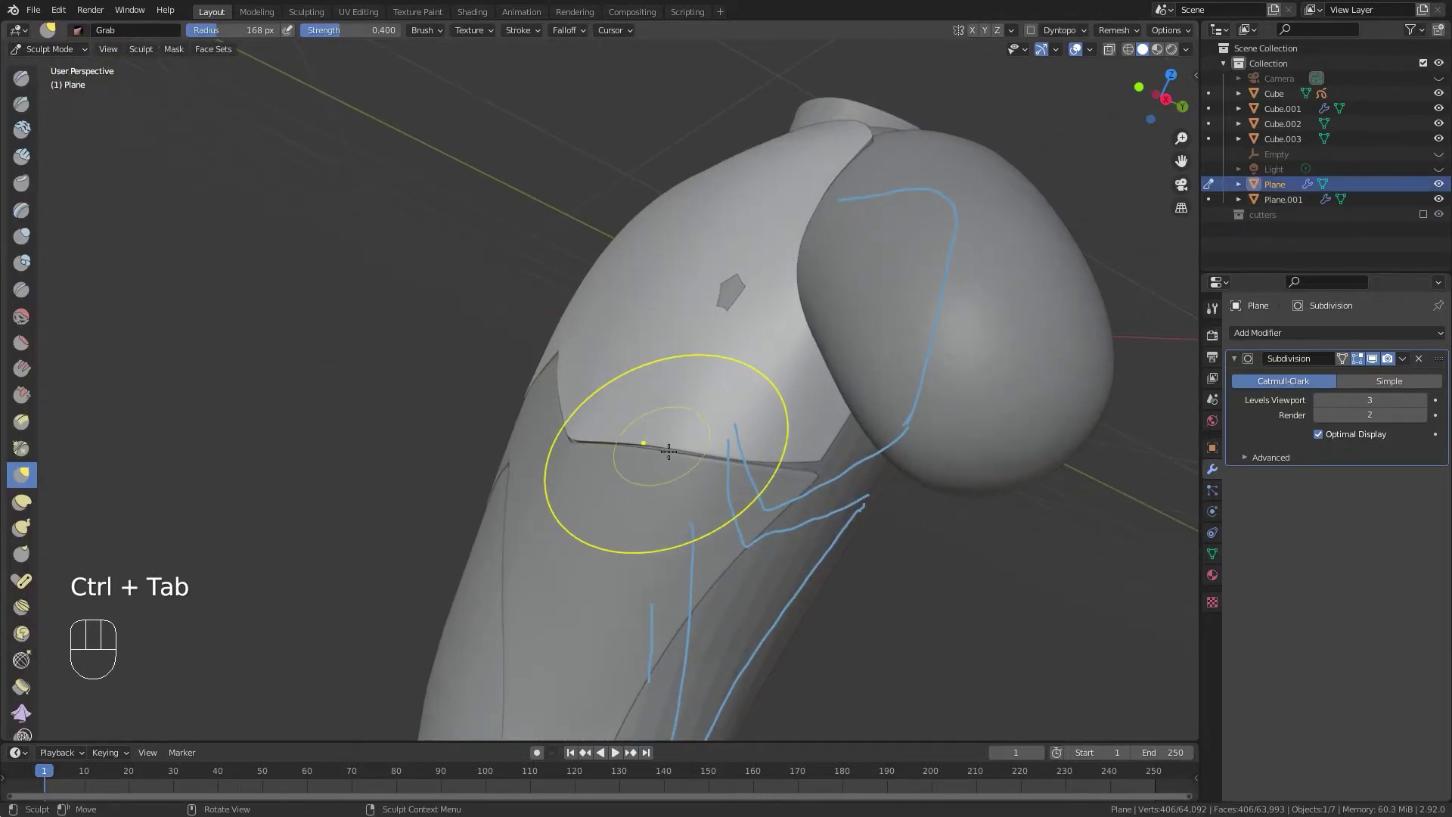
mouse_move(820, 535)
left_mouse_down()
mouse_move(825, 481)
mouse_move(766, 477)
left_mouse_up()
scroll(821, 496, "up", 3)
Open the chest plate in Edit Mode and move its lower side corner vertices to follow the abdominal piece's rim, with X-ray on.
key("ctrl+Tab")
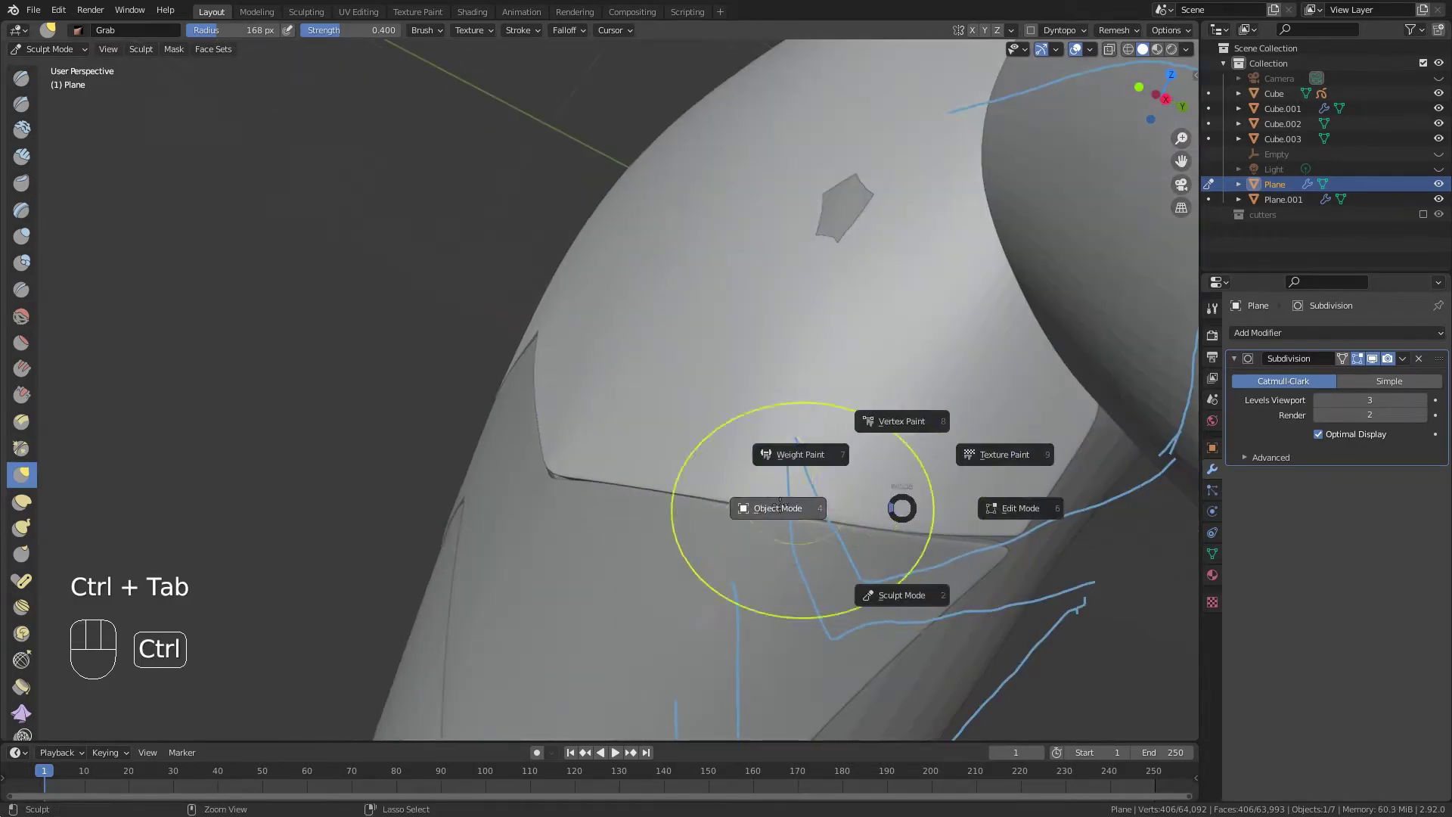
key("Tab")
middle_click_drag(941, 525, 713, 453, "shift")
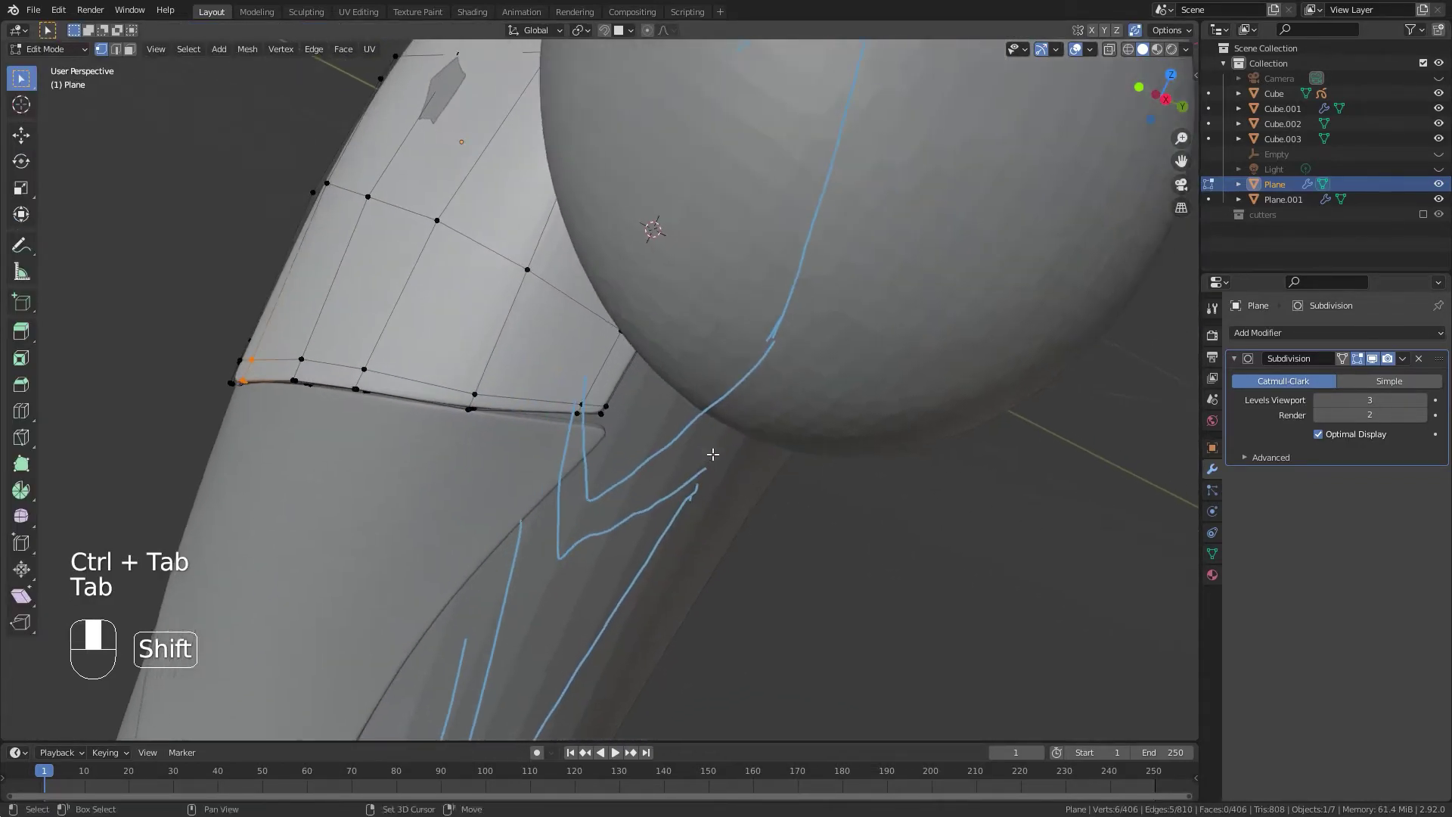
key("g")
left_click(652, 456)
key("alt+z")
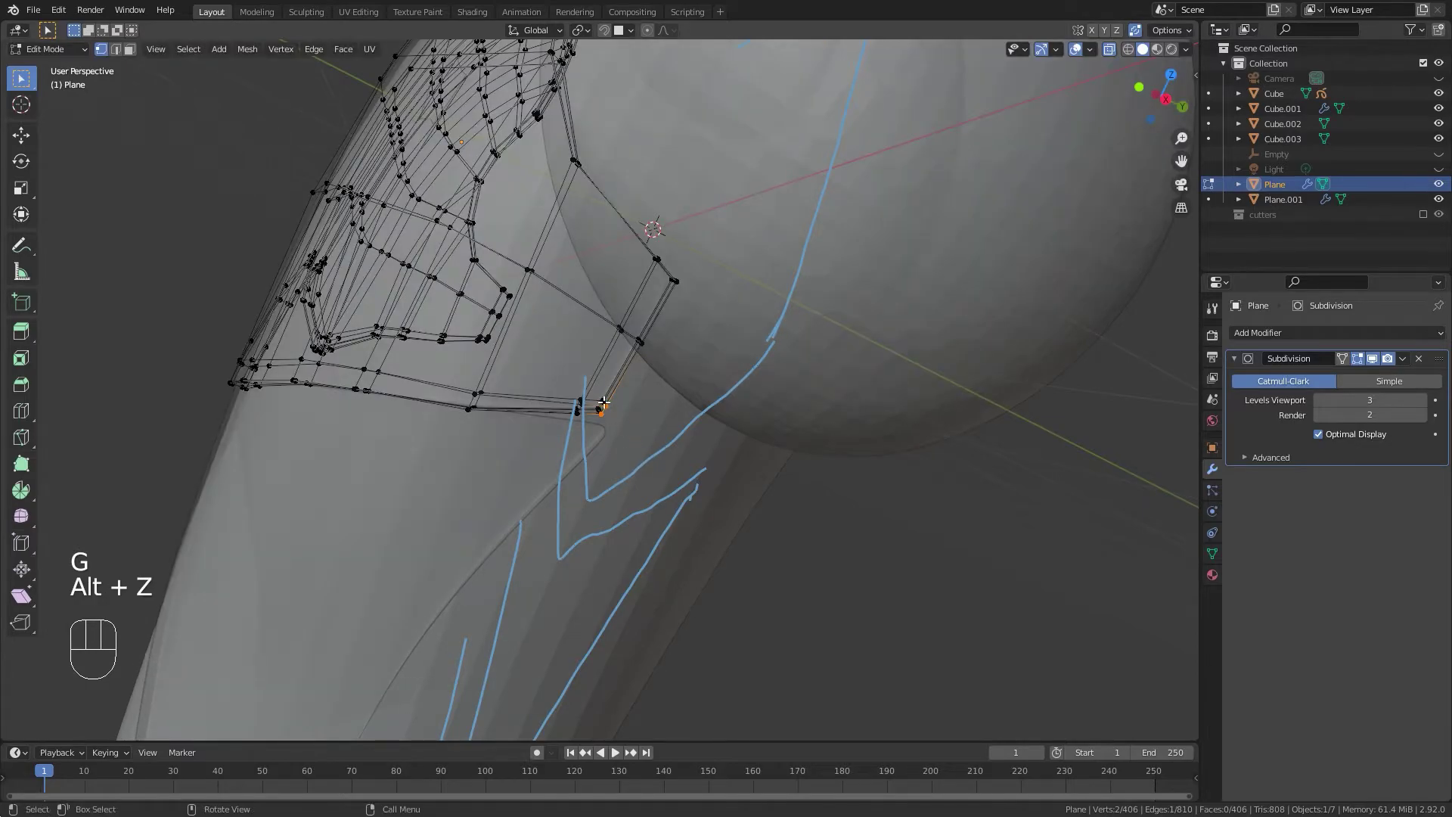
key("g")
left_click(645, 459)
key("g")
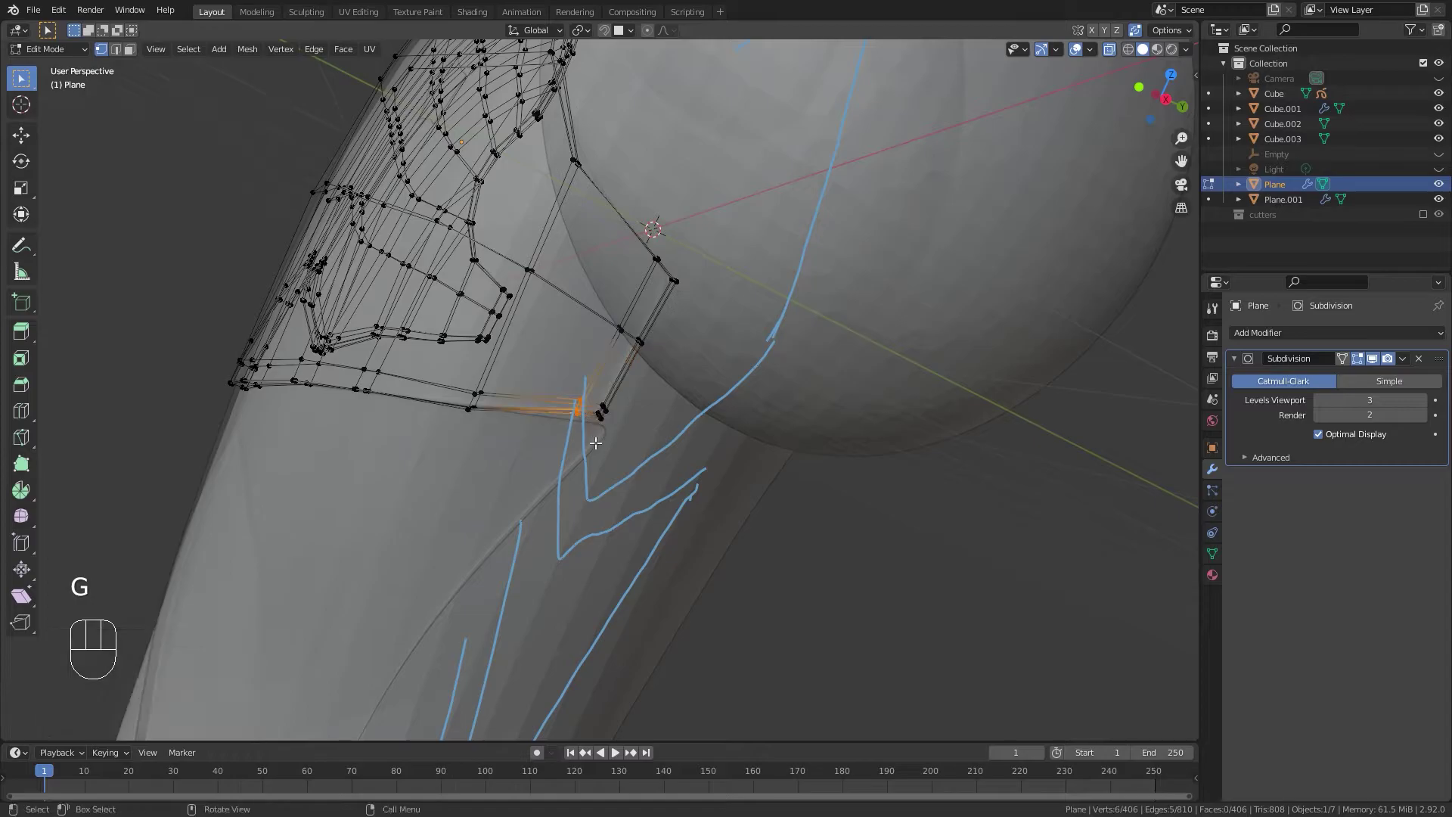
left_click(599, 418)
key("g")
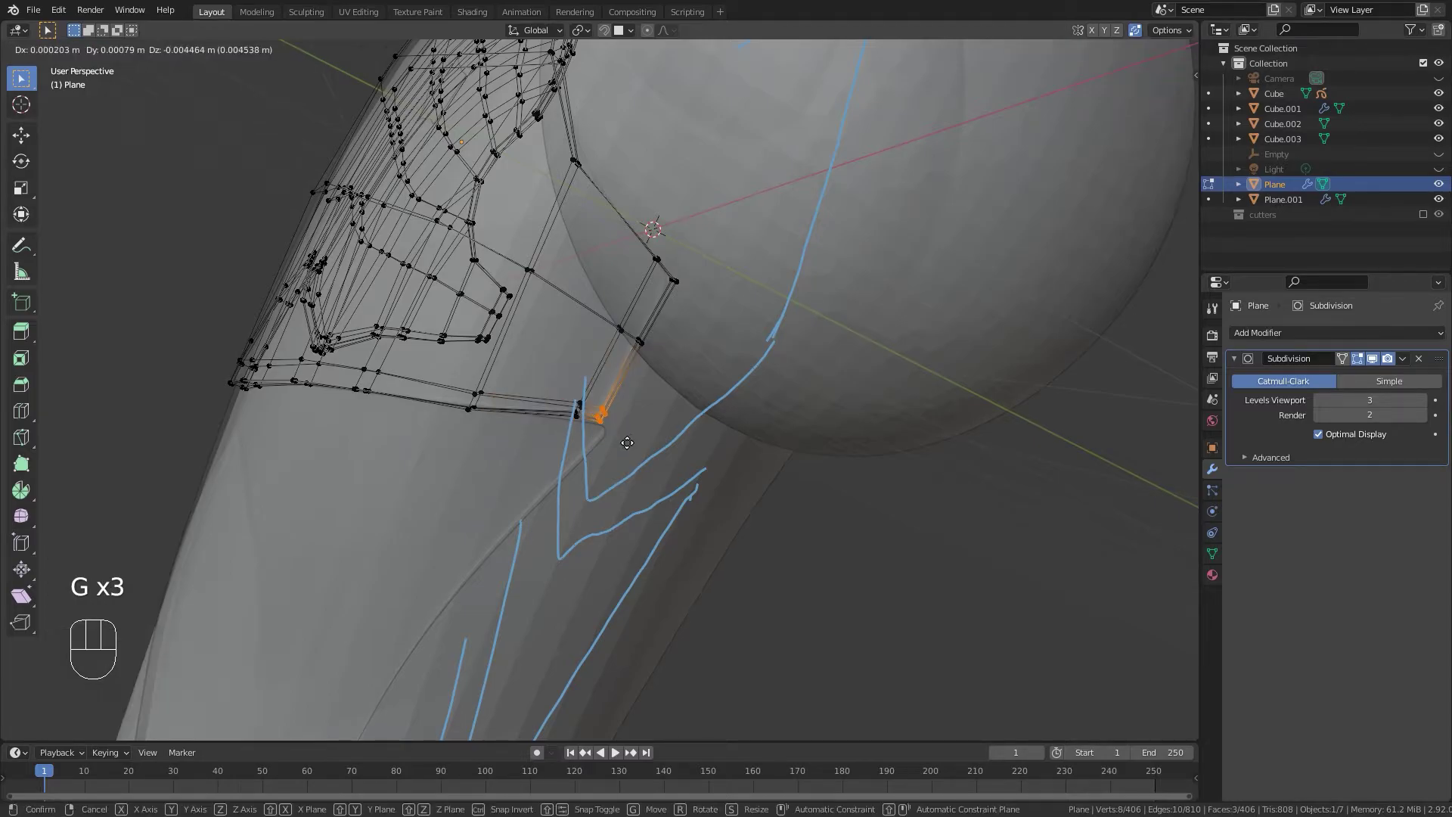
left_click(626, 434)
Edge-slide the vertical loop beside the chest plate's side edge and return to Object Mode.
left_click(615, 366, "alt")
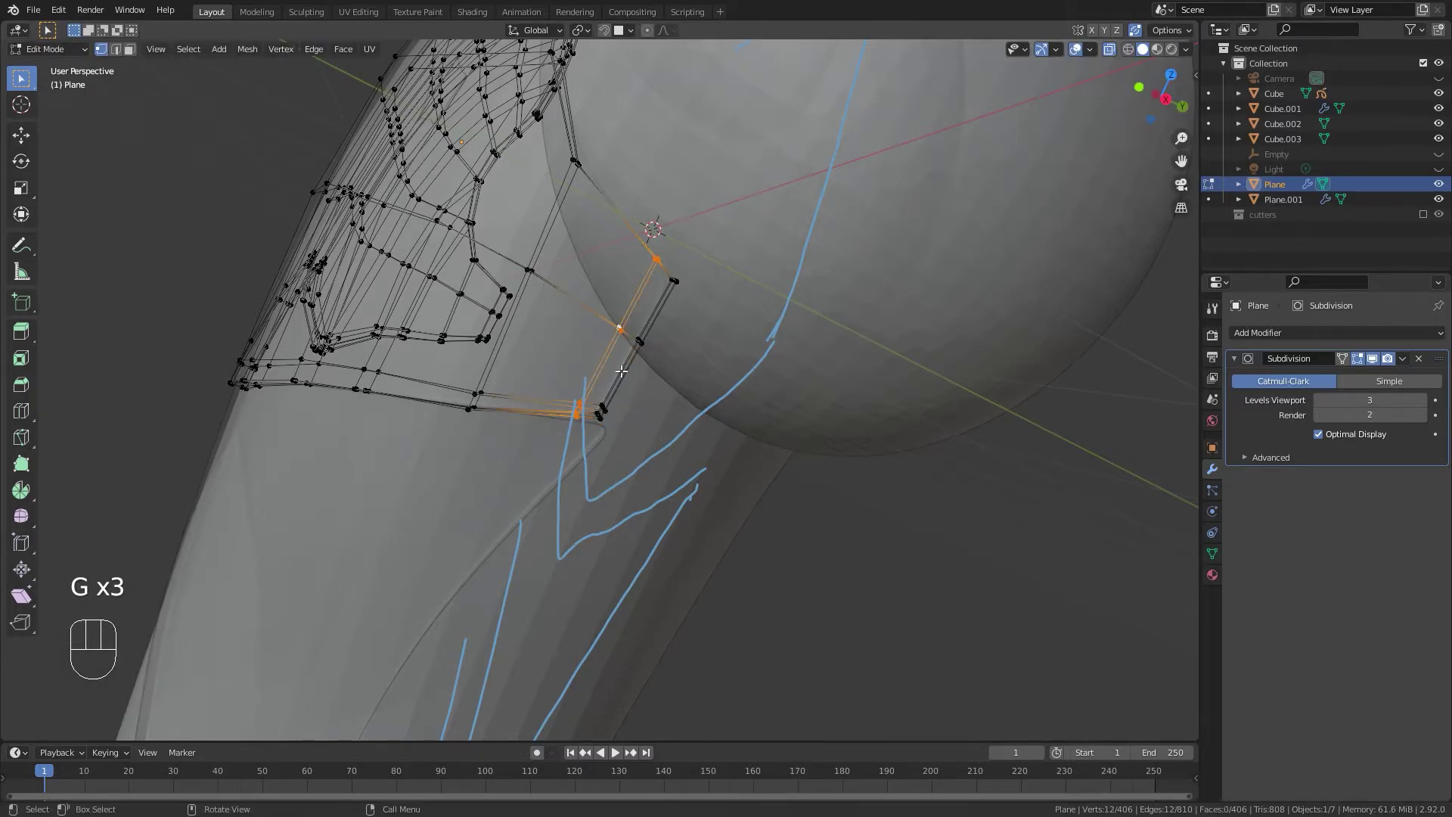
key("g")
key("g")
left_click(692, 409)
key("Tab")
scroll(681, 318, "down", 5)
middle_click_drag(438, 460, 633, 320)
left_click(899, 507)
left_click(564, 366)
left_click(227, 405)
left_click(505, 284)
Delete the chest plate's -X half in front view with X-ray on.
key("Tab")
key("KP_1")
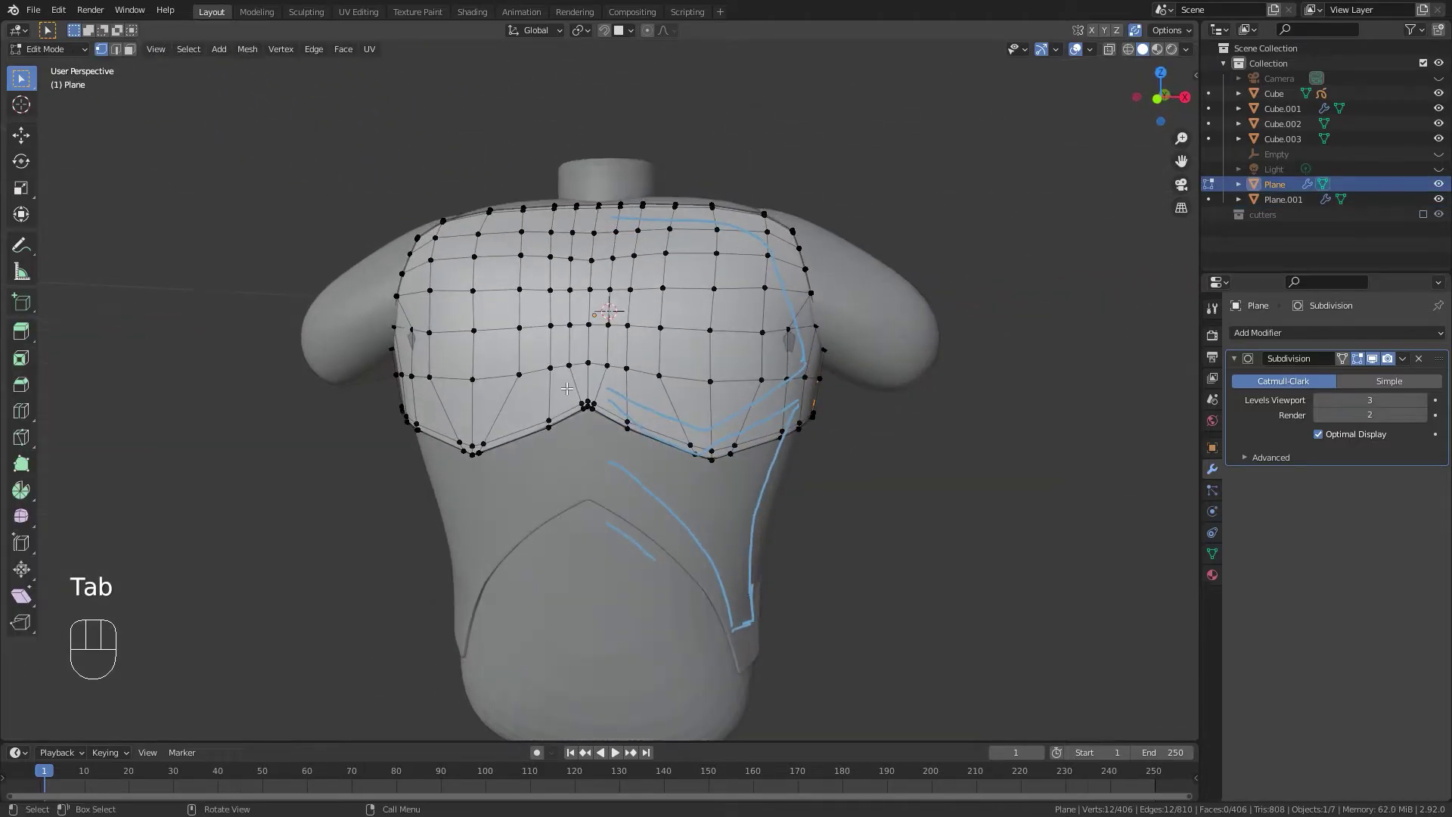
scroll(551, 302, "up", 4)
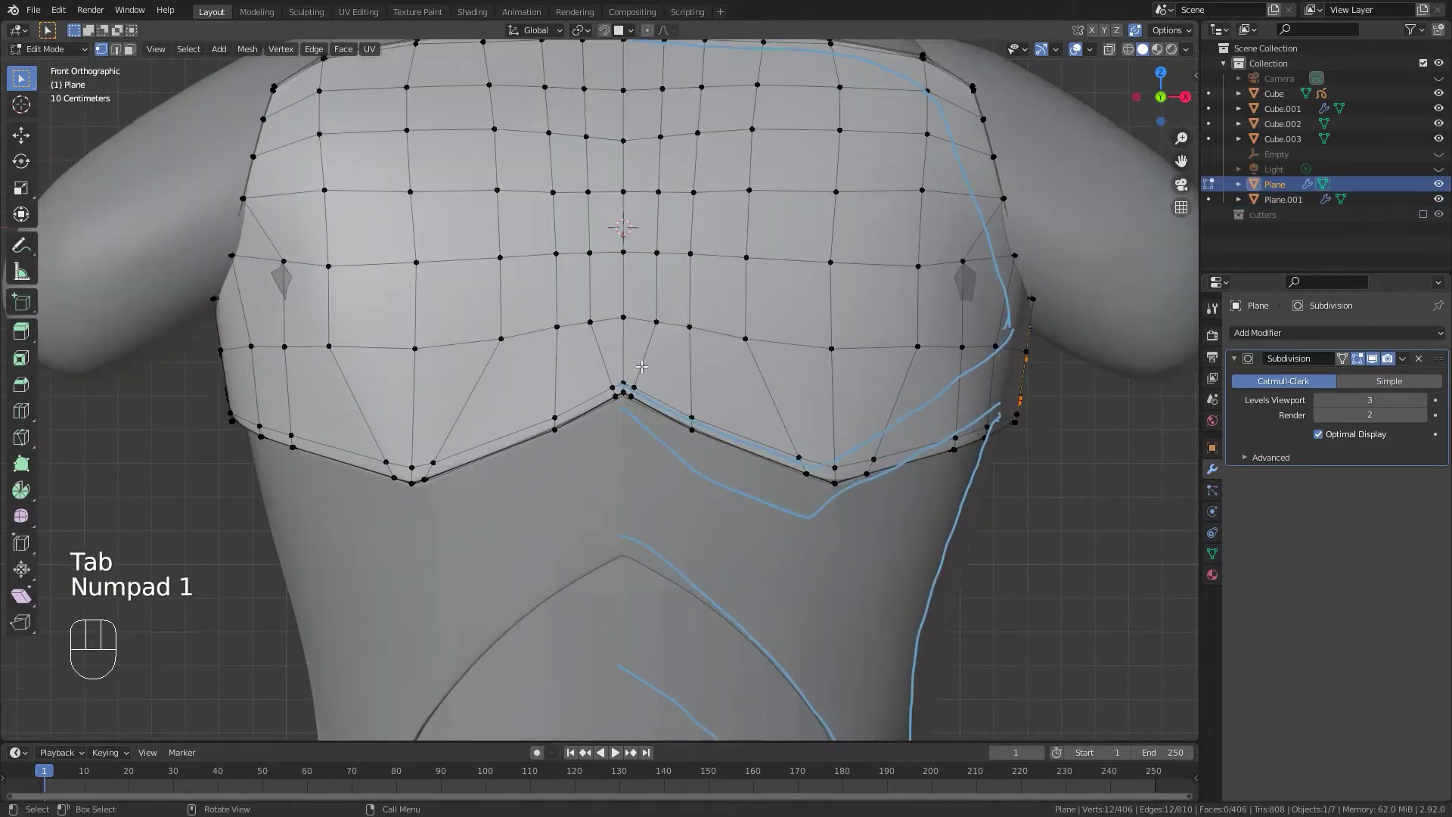
scroll(629, 368, "down", 4)
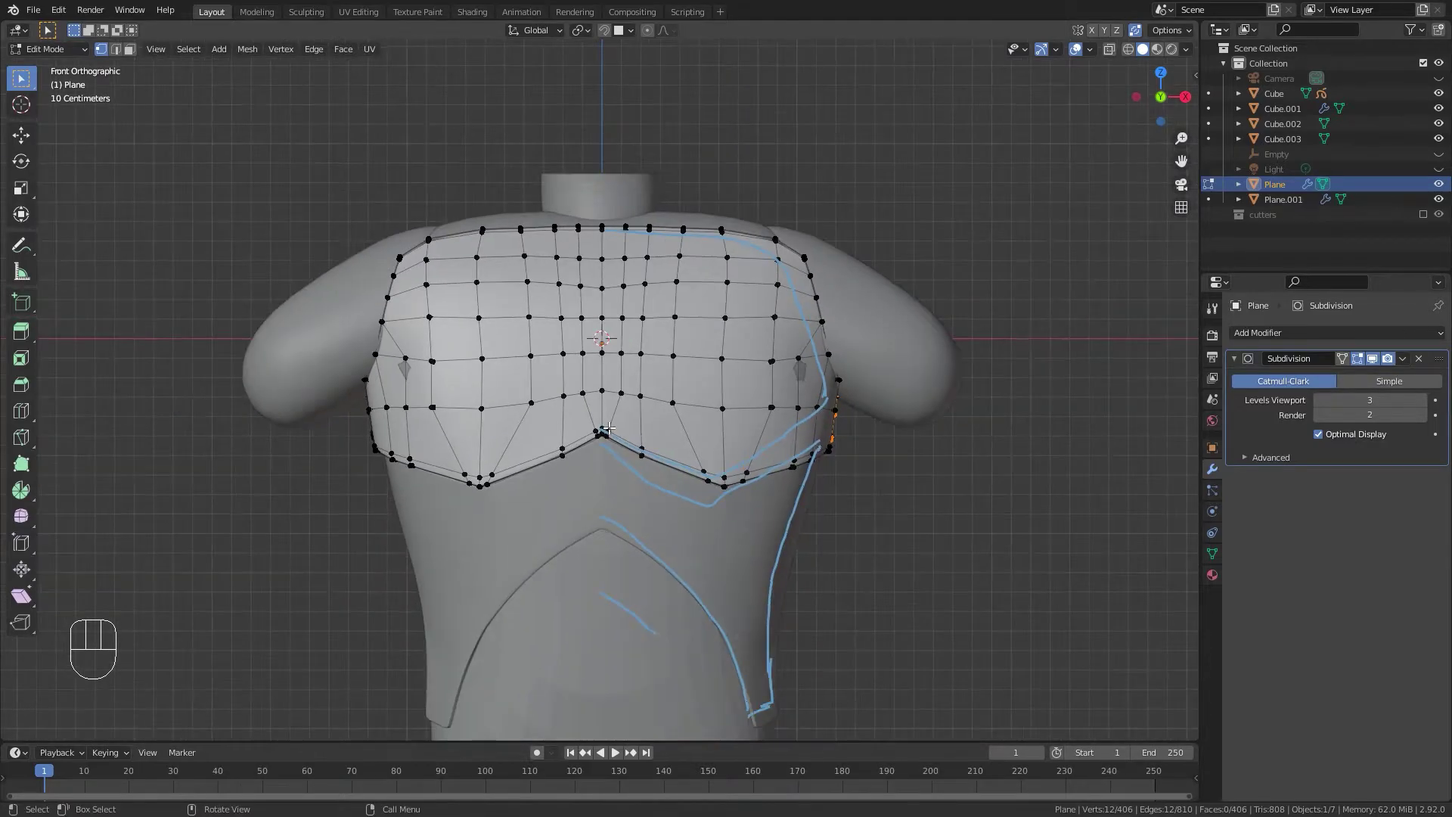
key("alt+z")
left_click_drag(209, 172, 605, 524)
scroll(605, 524, "up", 4)
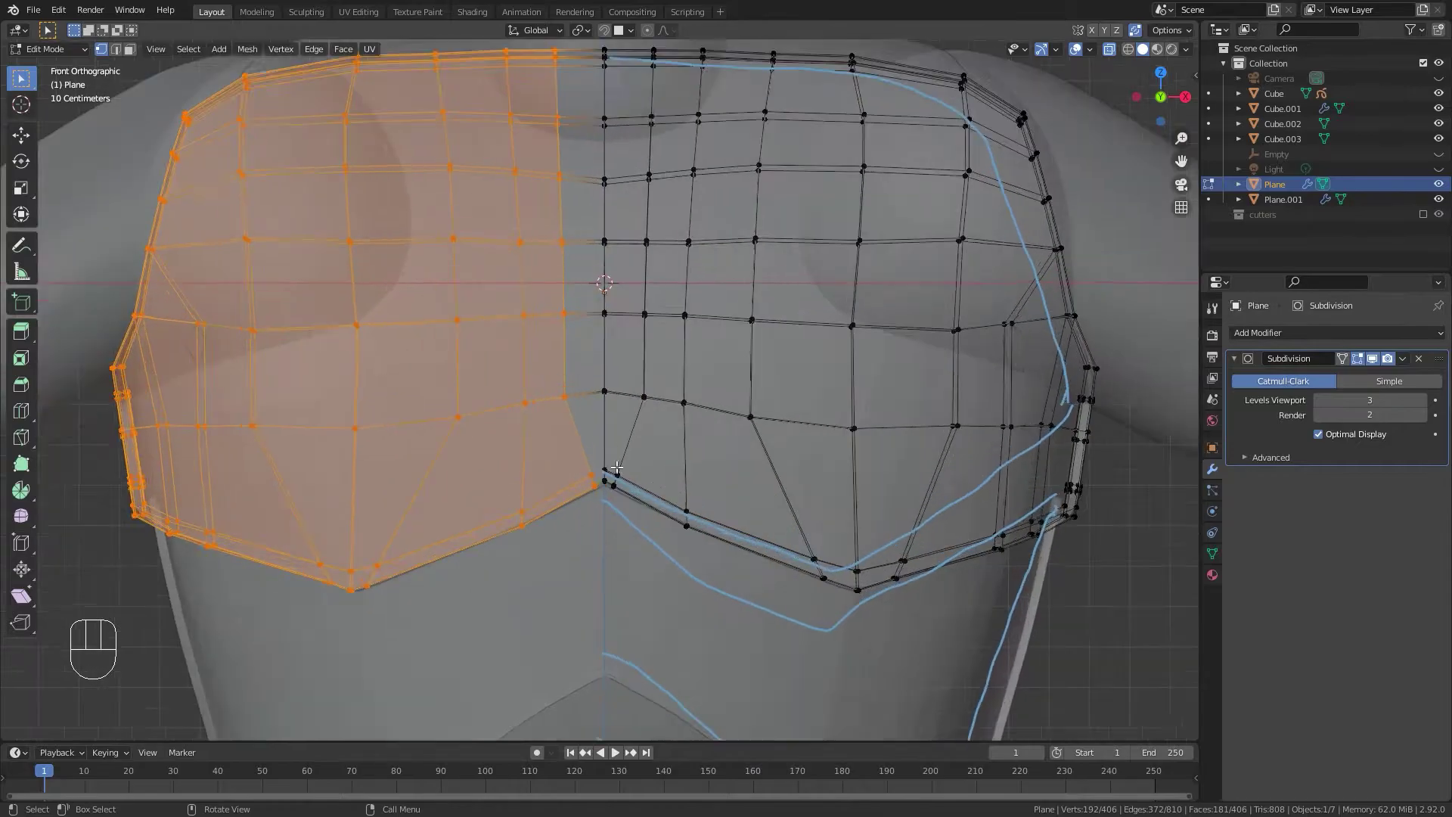
key("x")
left_click(674, 514)
Select the chest plate's remaining half, symmetrize it from the +X side onto the -X side and return to Object Mode.
key("a")
key("q")
left_click(684, 488)
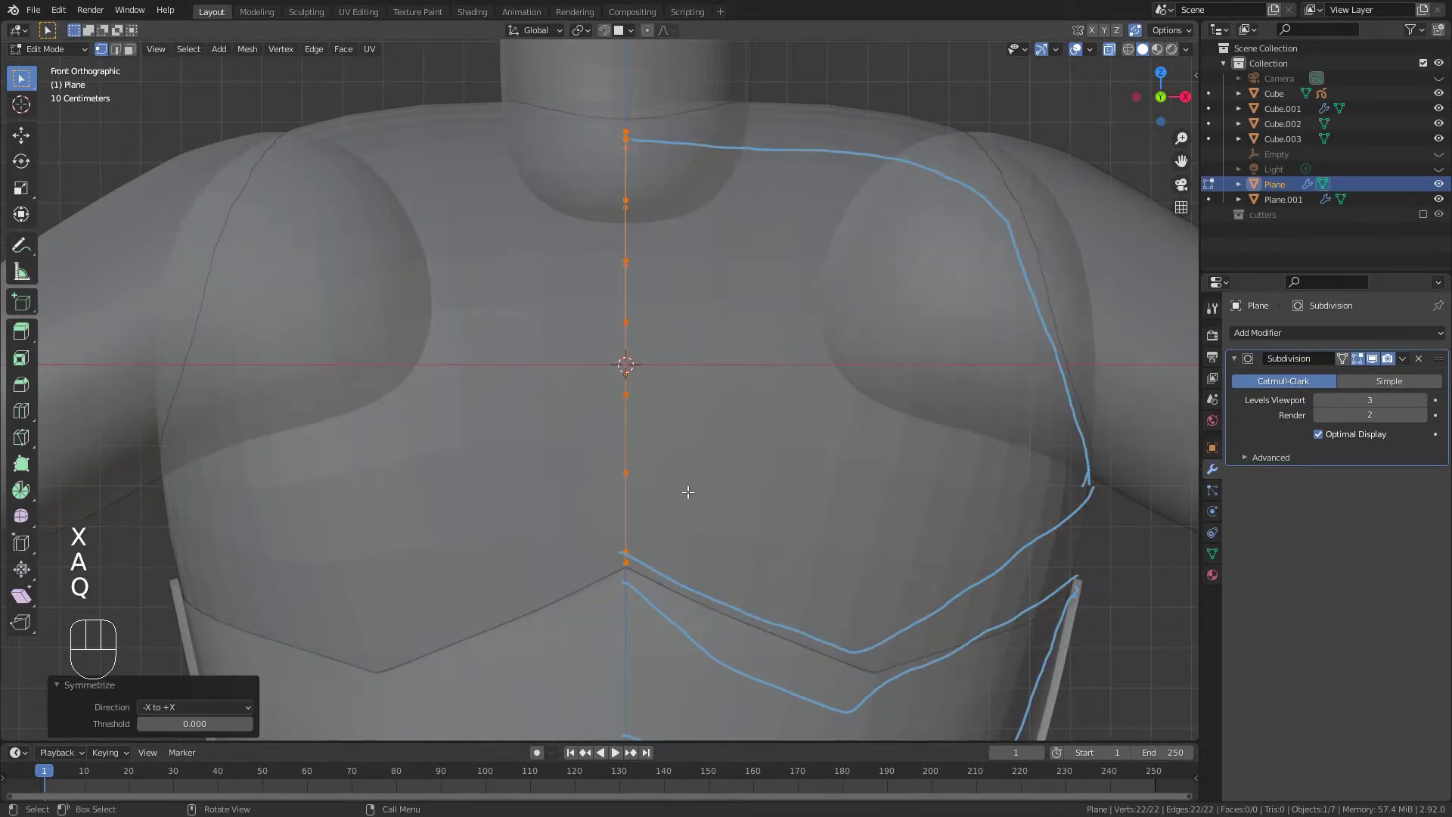
left_click(207, 710)
left_click(201, 677)
key("Tab")
scroll(565, 429, "down", 5)
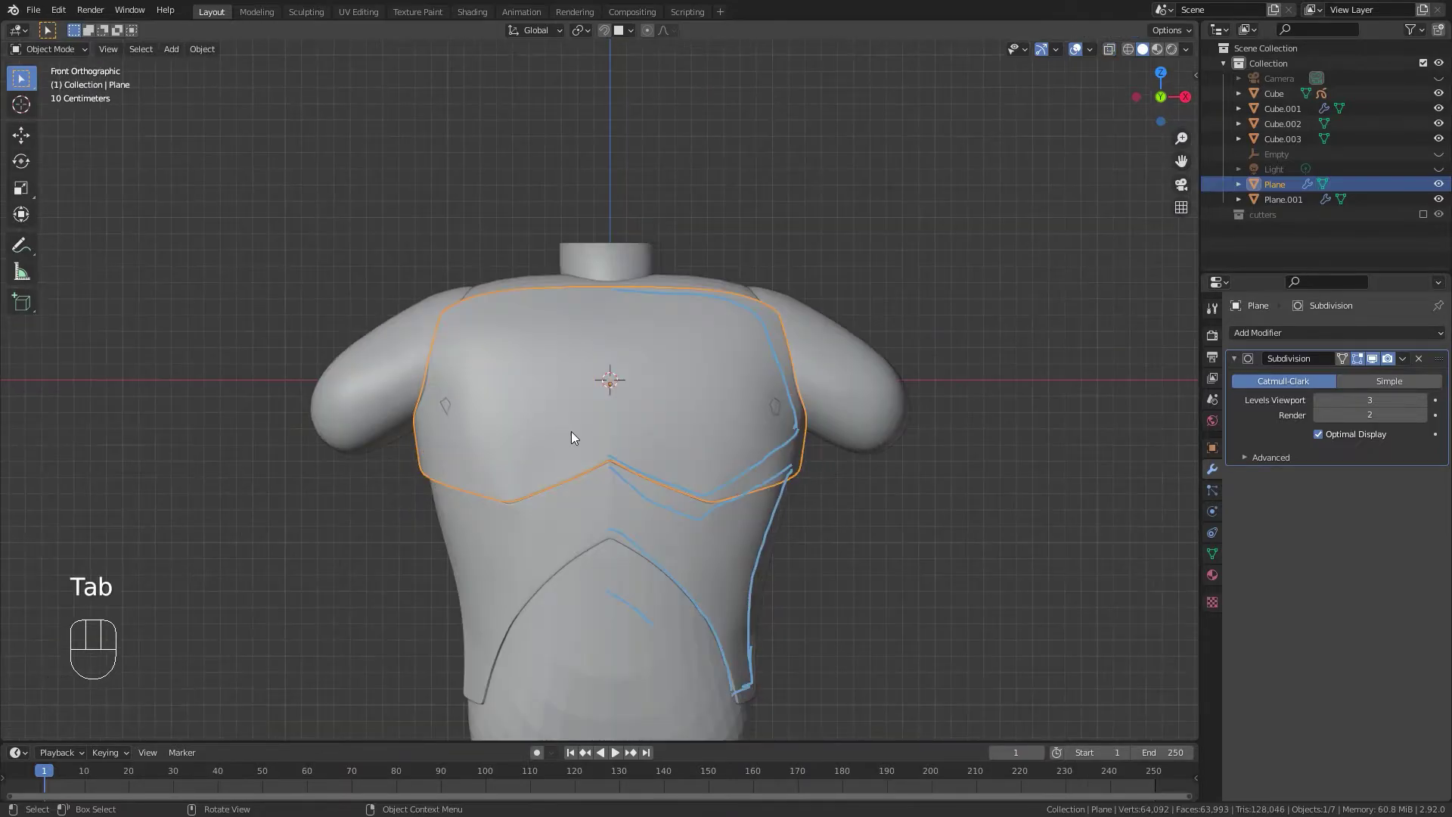
Select the abdominal piece and pull its upper side corners against the chest plate with the Grab brush in Sculpt Mode.
middle_click_drag(240, 466, 493, 411)
left_click(907, 467)
mouse_move(907, 467)
middle_mouse_down()
mouse_move(655, 475)
mouse_move(818, 487)
mouse_move(692, 350)
middle_mouse_up()
left_click(574, 517)
key("ctrl+Tab")
left_click(596, 603)
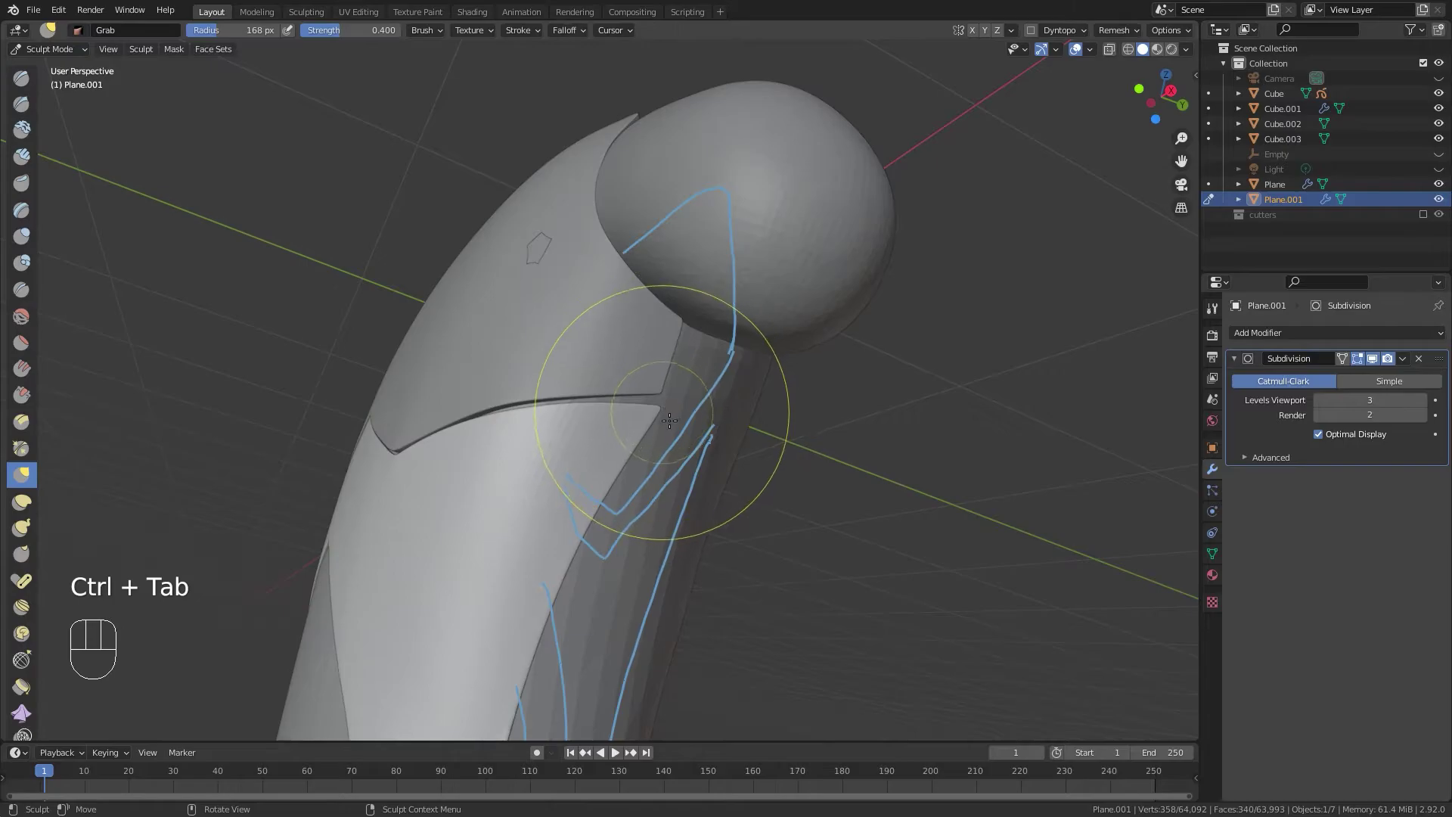
left_click_drag(664, 414, 668, 391)
mouse_move(527, 431)
middle_mouse_down()
mouse_move(518, 416)
mouse_move(609, 463)
mouse_move(350, 461)
mouse_move(631, 357)
middle_mouse_up()
middle_click_drag(521, 491, 572, 470)
left_click_drag(571, 466, 576, 470)
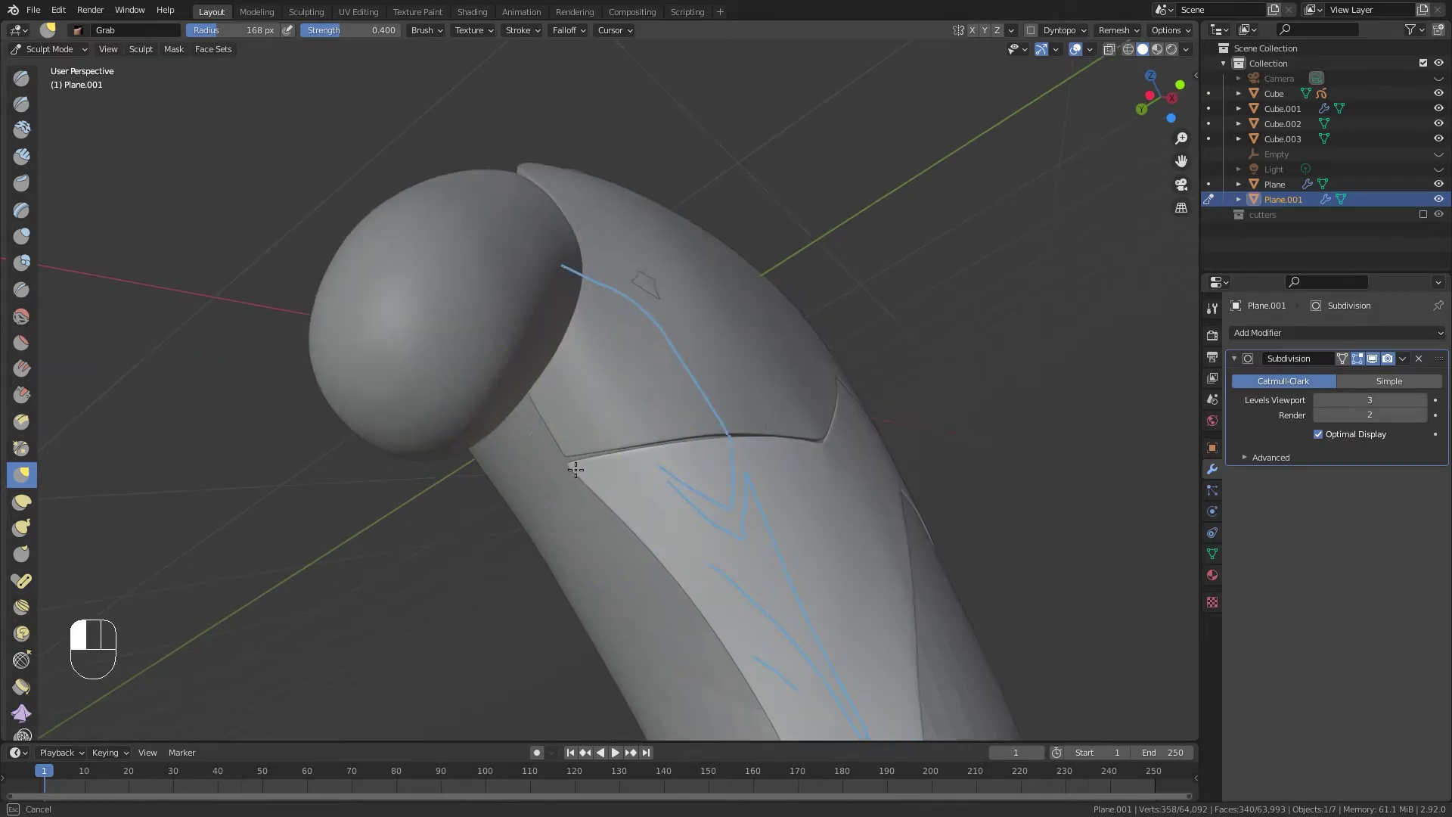
middle_click_drag(572, 465, 713, 441)
Return to Object Mode, select the chest plate and scale it slightly along the X axis.
key("ctrl+Tab")
mouse_move(643, 378)
middle_mouse_down()
mouse_move(629, 197)
mouse_move(665, 219)
middle_mouse_up()
middle_click_drag(1005, 280, 756, 446, "shift")
scroll(538, 415, "up", 3)
middle_click_drag(539, 421, 693, 511)
left_click(661, 532)
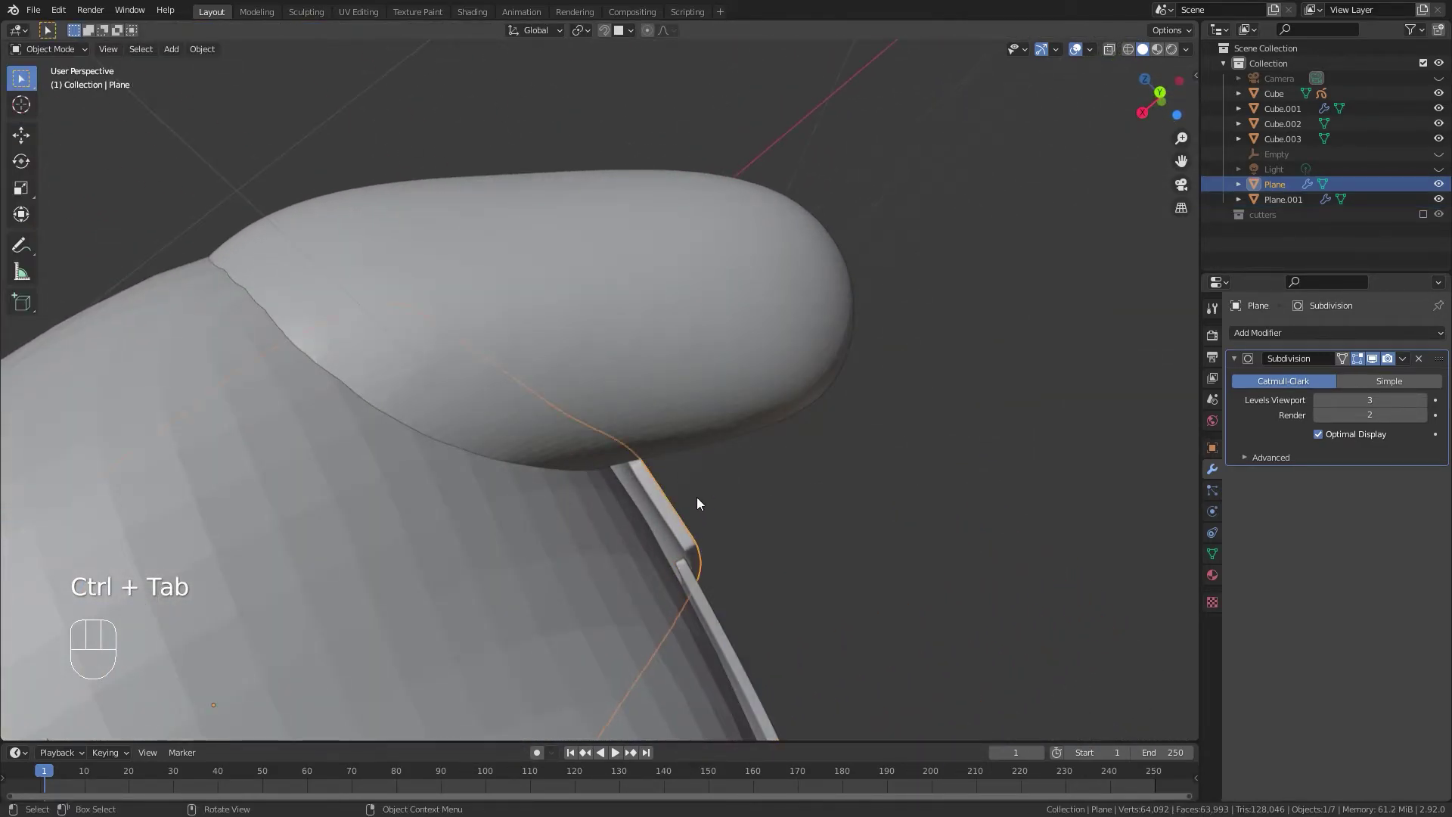
key("s")
key("x")
left_click(824, 512)
mouse_move(824, 513)
middle_mouse_down()
mouse_move(826, 456)
mouse_move(860, 489)
mouse_move(784, 429)
mouse_move(805, 455)
mouse_move(715, 420)
mouse_move(668, 461)
mouse_move(629, 438)
mouse_move(778, 476)
mouse_move(531, 410)
mouse_move(460, 409)
mouse_move(510, 558)
mouse_move(574, 521)
mouse_move(650, 437)
mouse_move(657, 321)
mouse_move(564, 347)
mouse_move(638, 422)
mouse_move(763, 471)
middle_mouse_up()
Adjust the chest plate's lower side edge with the Grab brush in Sculpt Mode, undoing and redoing recent changes.
key("ctrl+Tab")
mouse_move(671, 338)
middle_mouse_down()
mouse_move(543, 516)
mouse_move(638, 544)
mouse_move(682, 531)
mouse_move(677, 457)
mouse_move(747, 254)
middle_mouse_up()
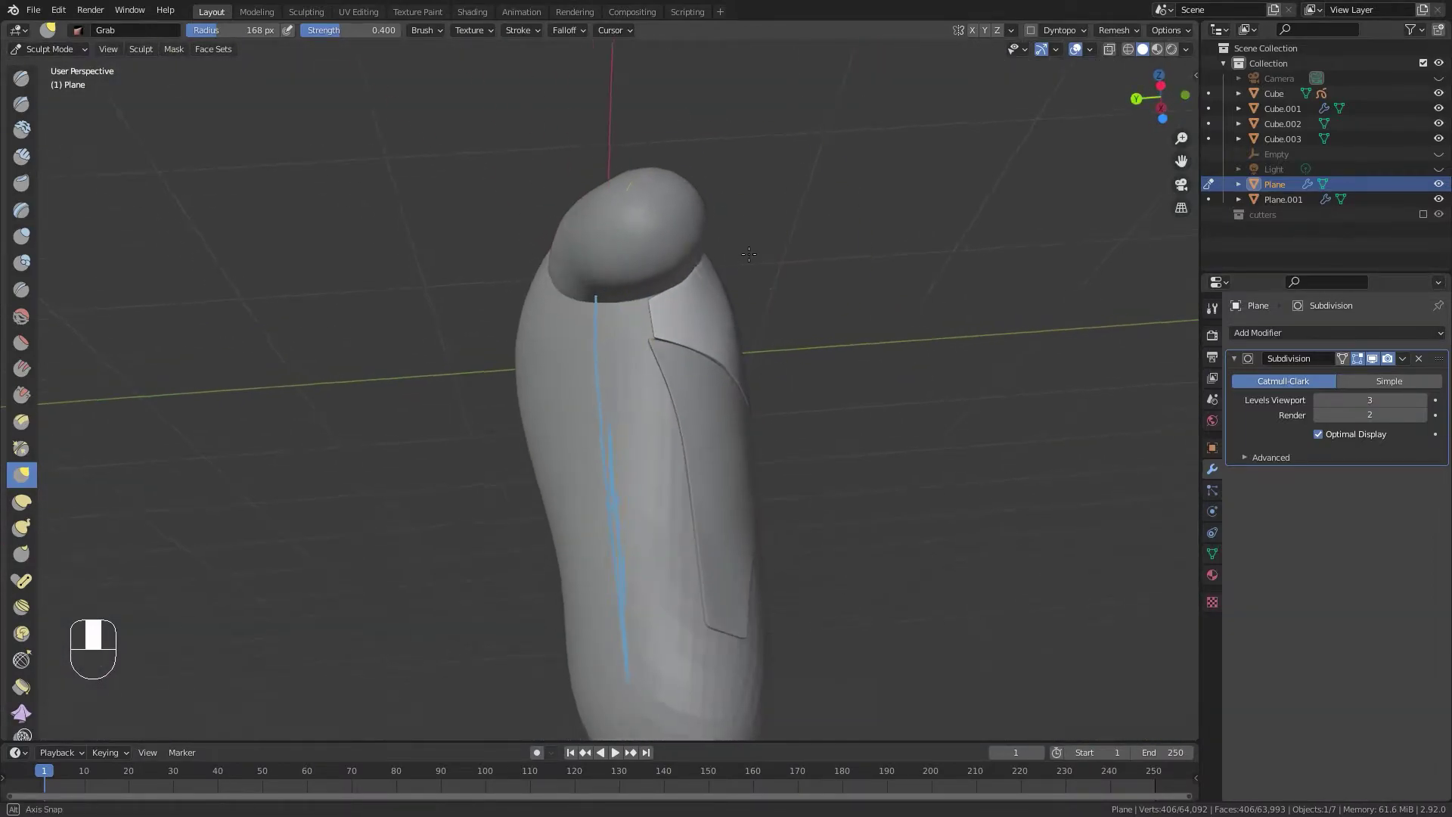
mouse_move(692, 300)
middle_mouse_down()
mouse_move(703, 327)
mouse_move(518, 454)
middle_mouse_up()
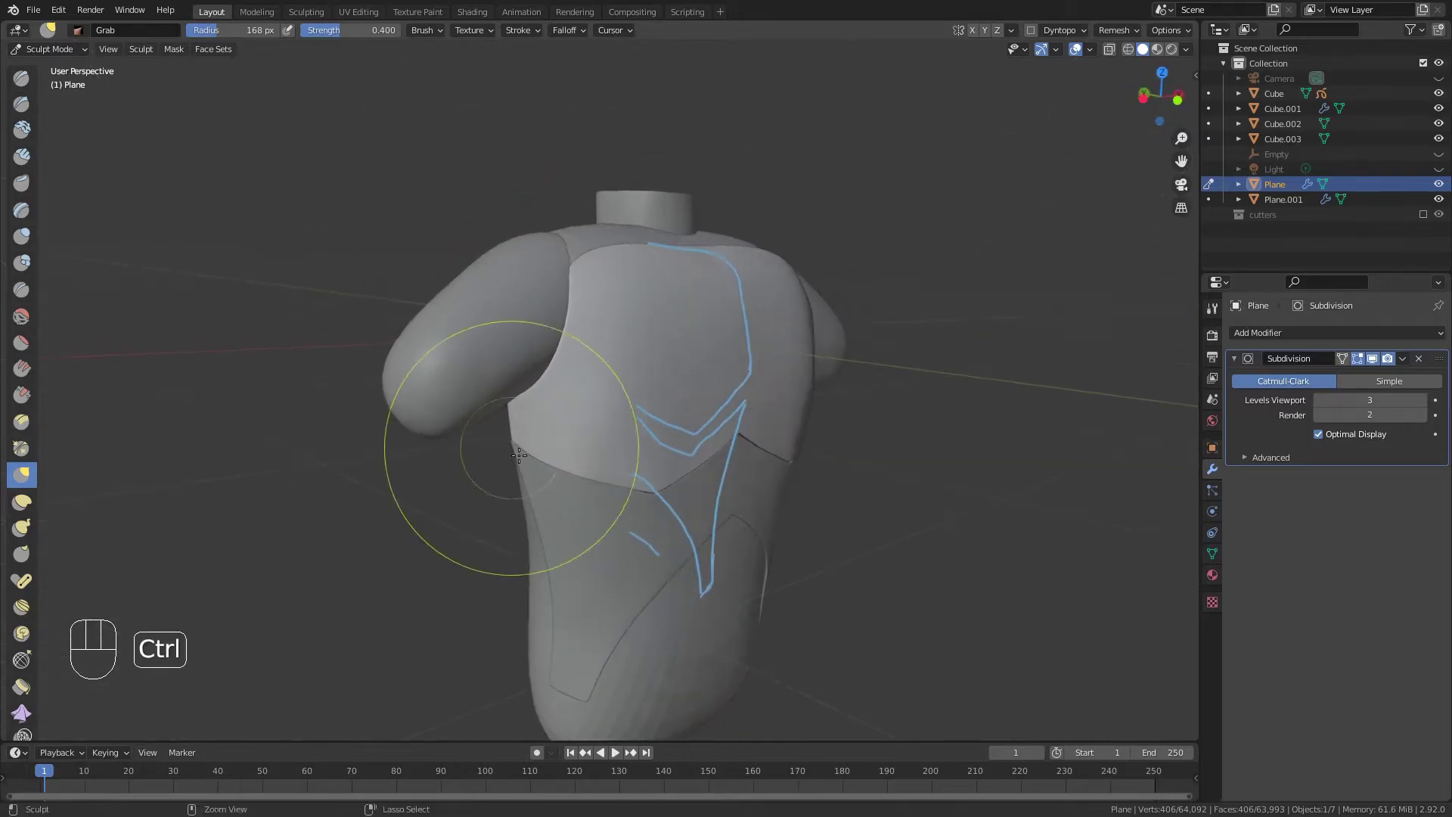
key("shift+ctrl+z")
key("ctrl+z")
mouse_move(665, 421)
middle_mouse_down()
mouse_move(421, 453)
mouse_move(529, 426)
mouse_move(506, 434)
mouse_move(634, 301)
middle_mouse_up()
mouse_move(593, 353)
middle_mouse_down()
mouse_move(512, 360)
mouse_move(577, 282)
mouse_move(373, 340)
mouse_move(528, 376)
mouse_move(527, 301)
mouse_move(836, 386)
mouse_move(771, 298)
mouse_move(379, 338)
mouse_move(489, 332)
mouse_move(675, 402)
middle_mouse_up()
key("ctrl+z")
key("ctrl+z")
key("ctrl+shift+z")
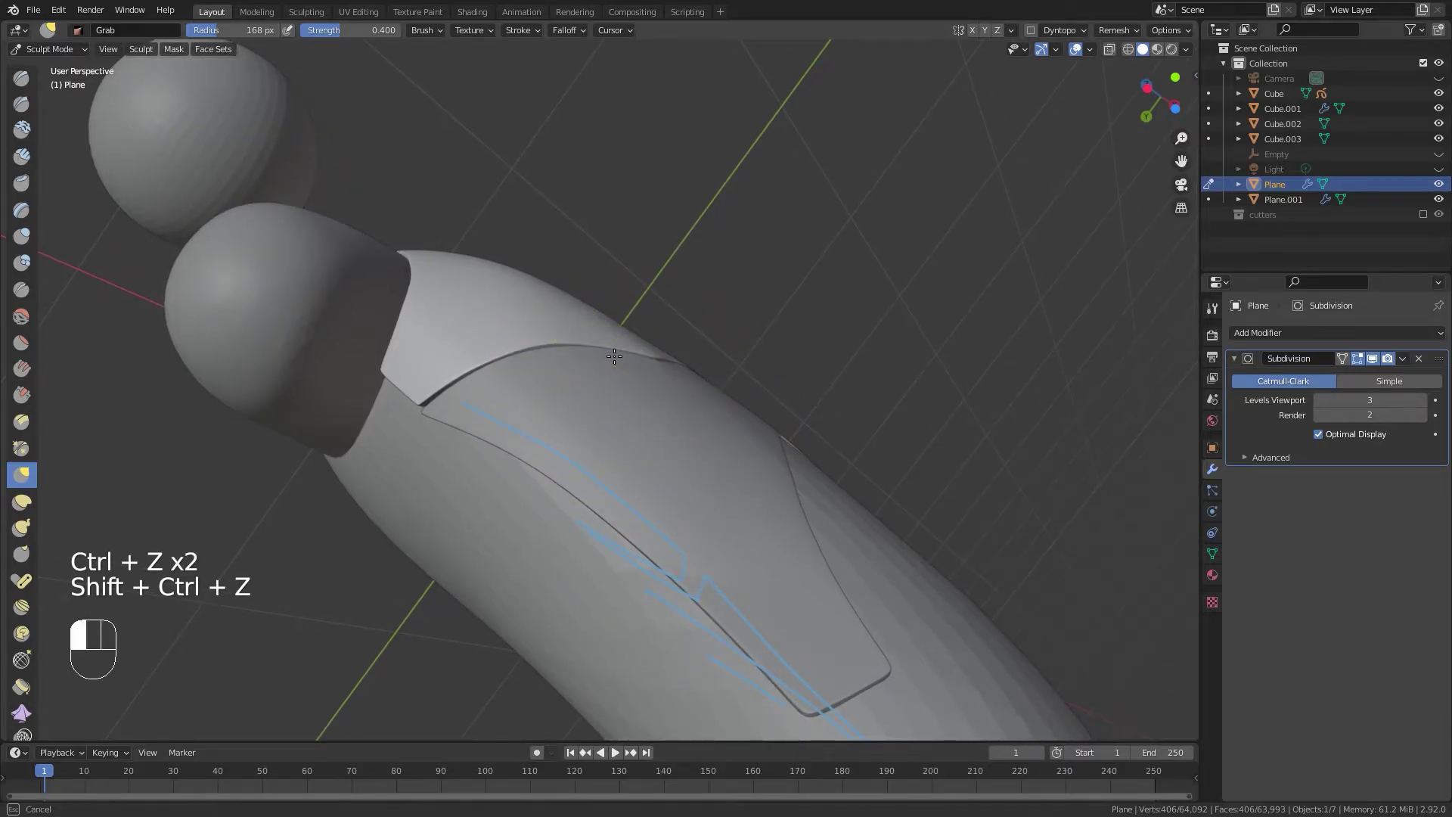
key("KP_1")
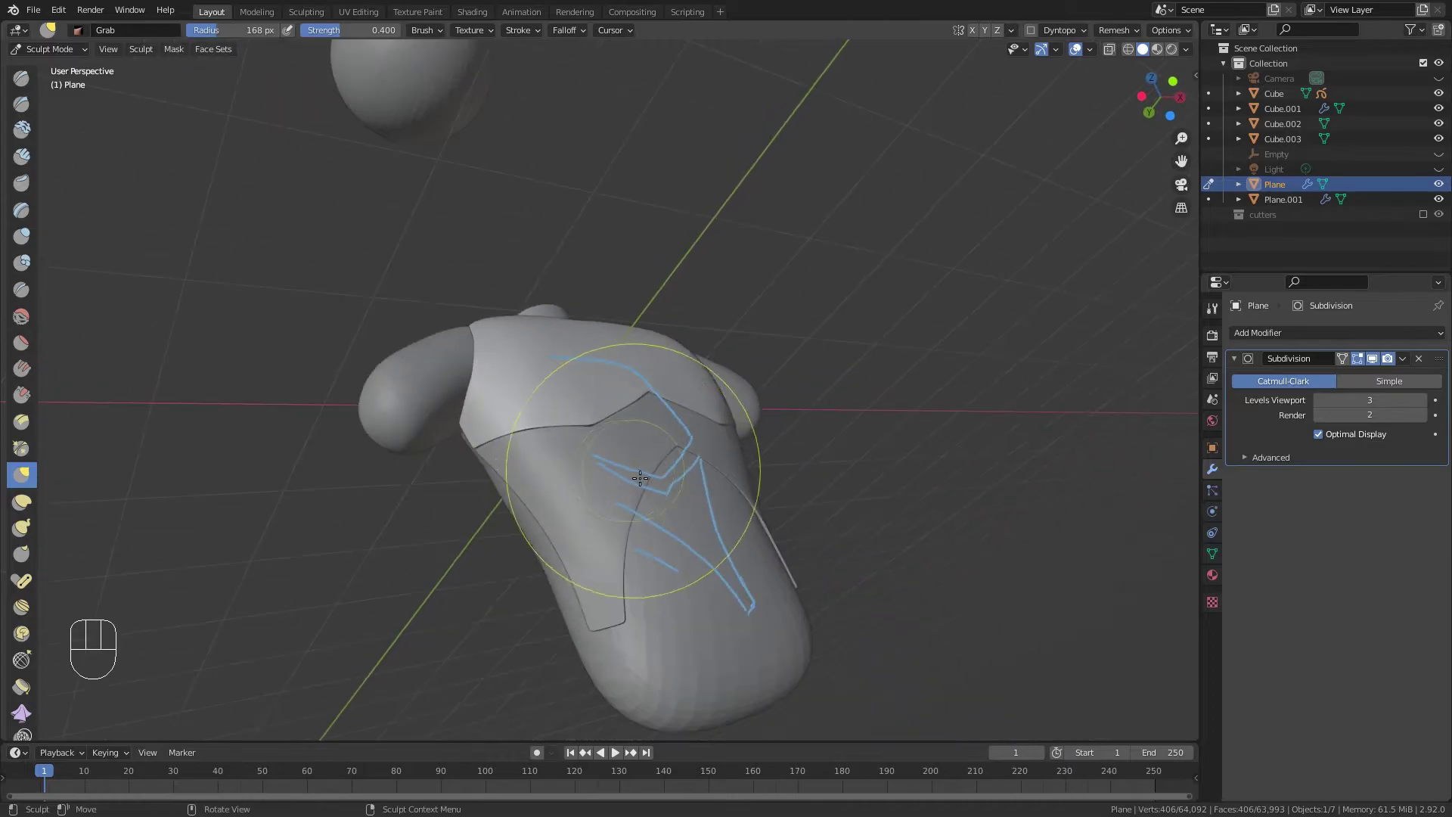
Leave Sculpt Mode, select the abdominal piece, check the crease below its upper peak and open it in Edit Mode.
key("ctrl+Tab")
left_click(723, 469)
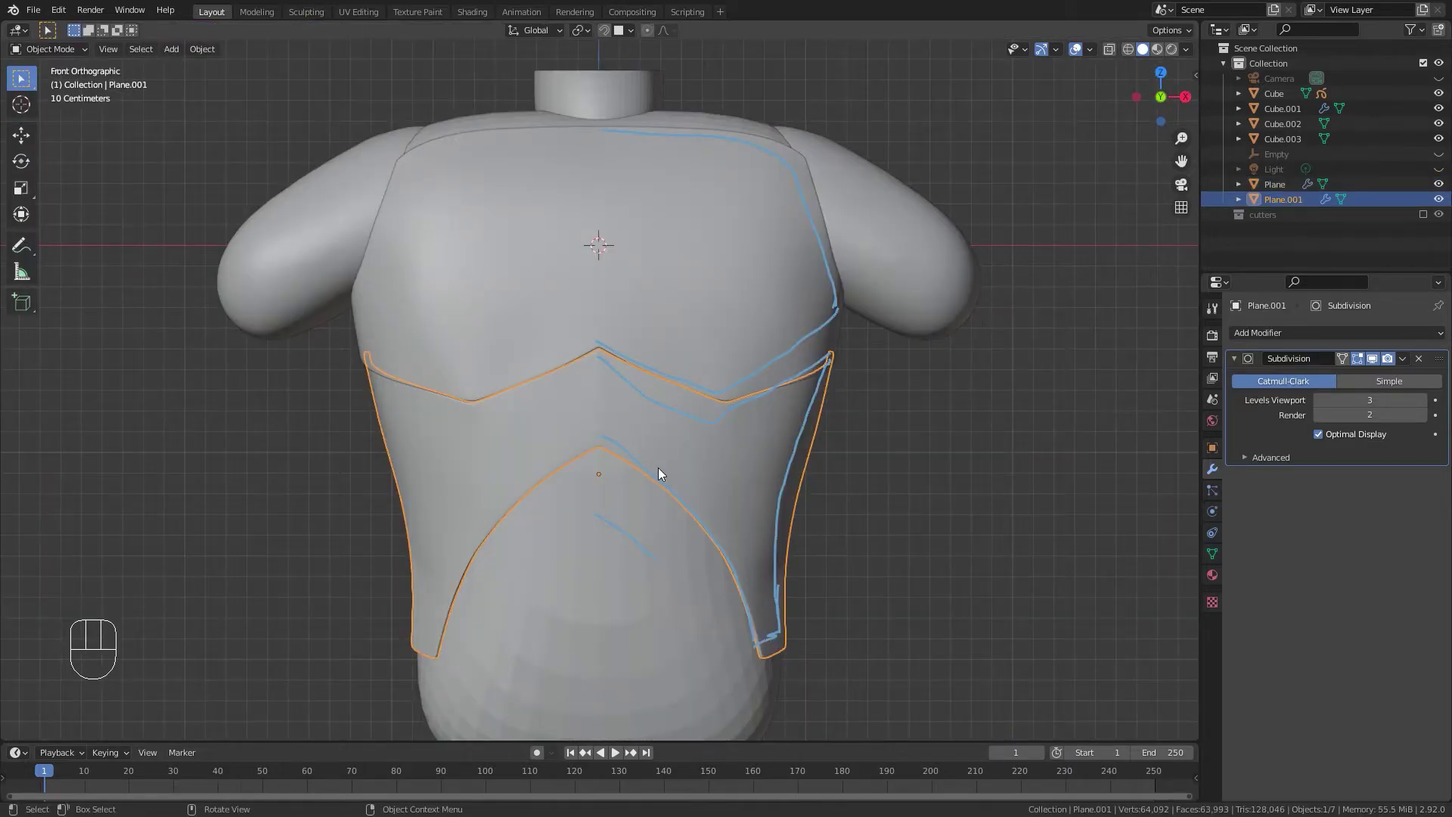
scroll(651, 456, "up", 3)
scroll(652, 457, "down", 4)
middle_click_drag(659, 452, 564, 370)
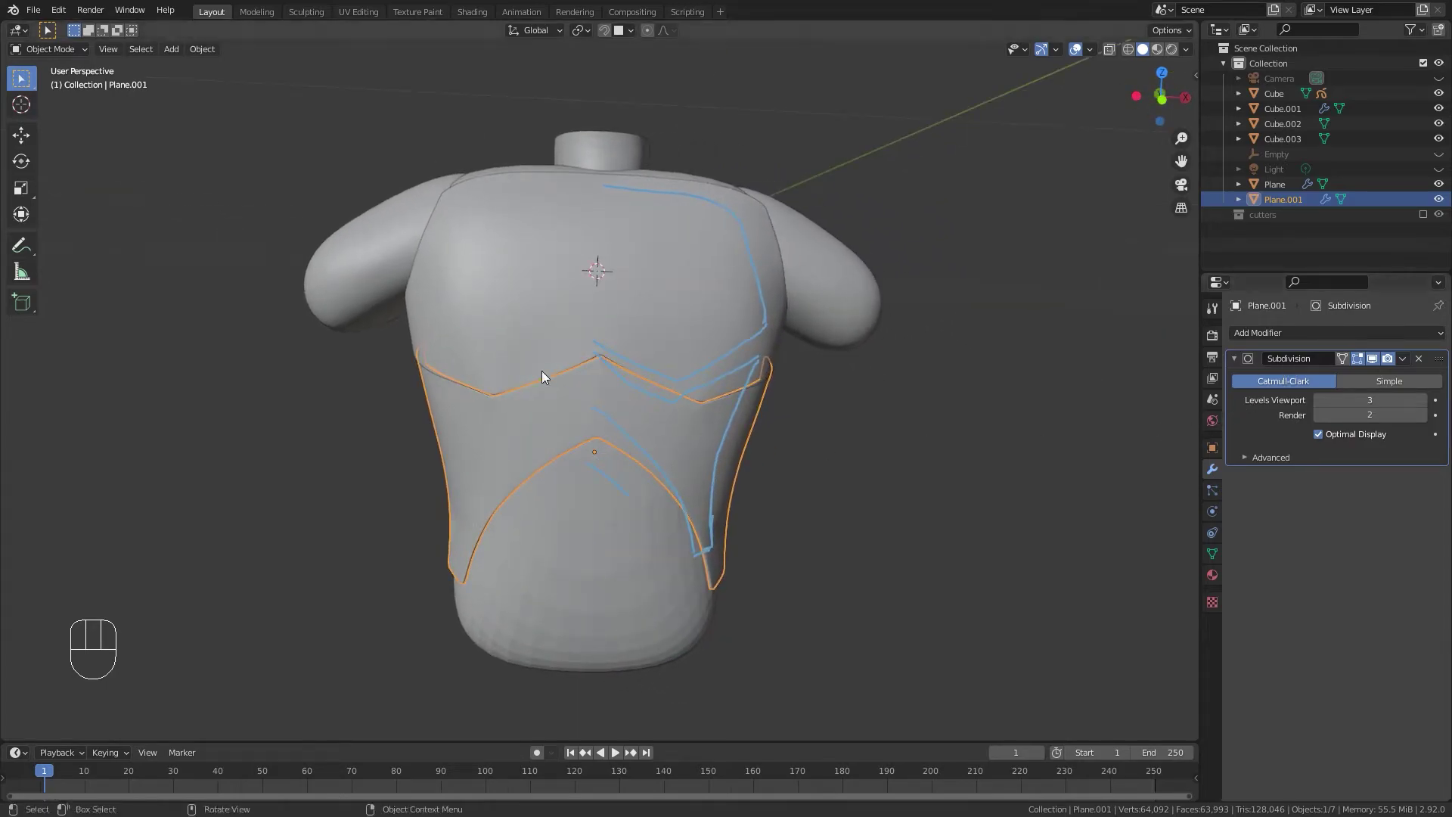
scroll(564, 370, "up", 5)
middle_click_drag(643, 420, 485, 384)
scroll(583, 313, "up", 4)
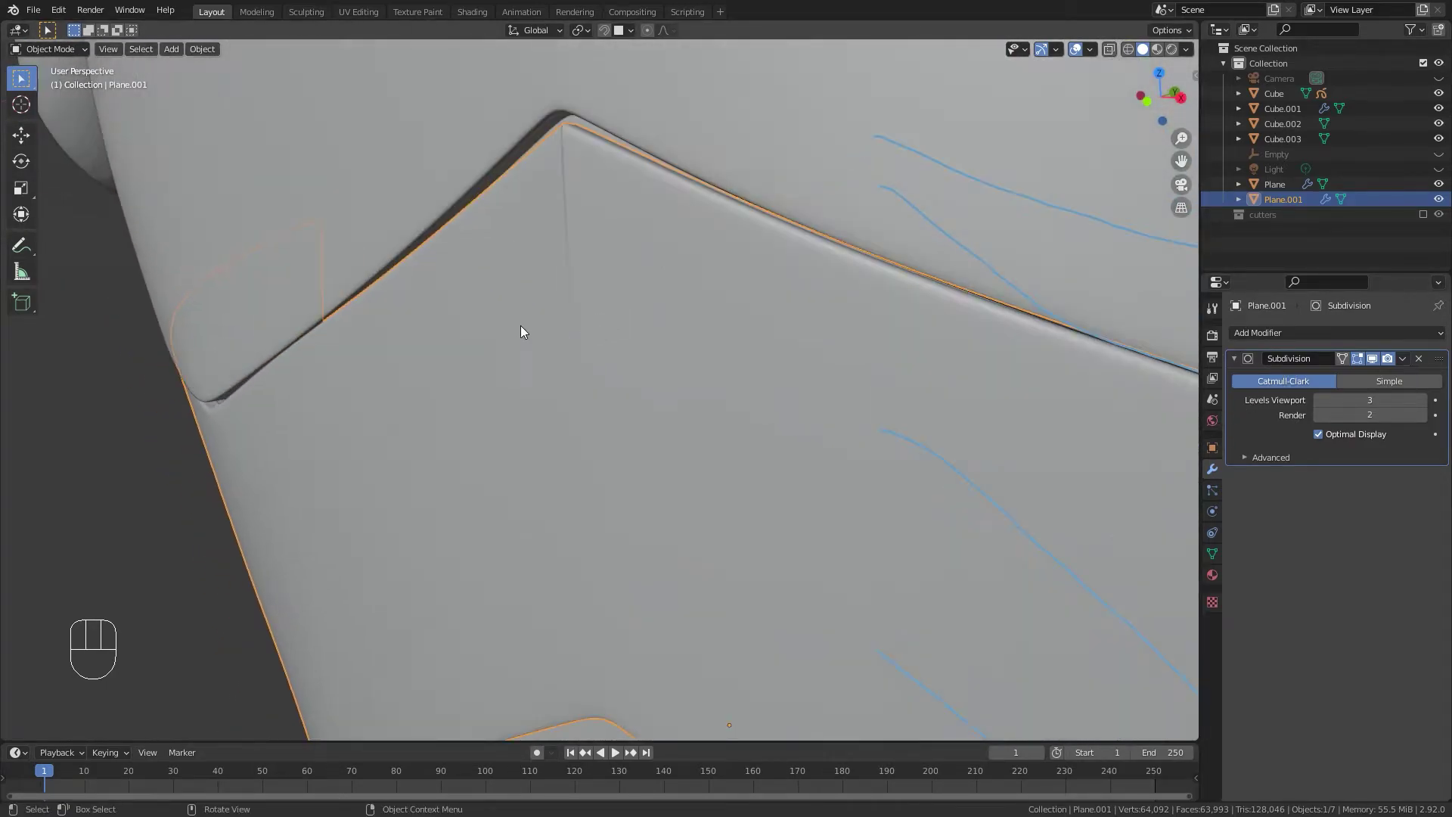
scroll(510, 333, "down", 10)
key("Tab")
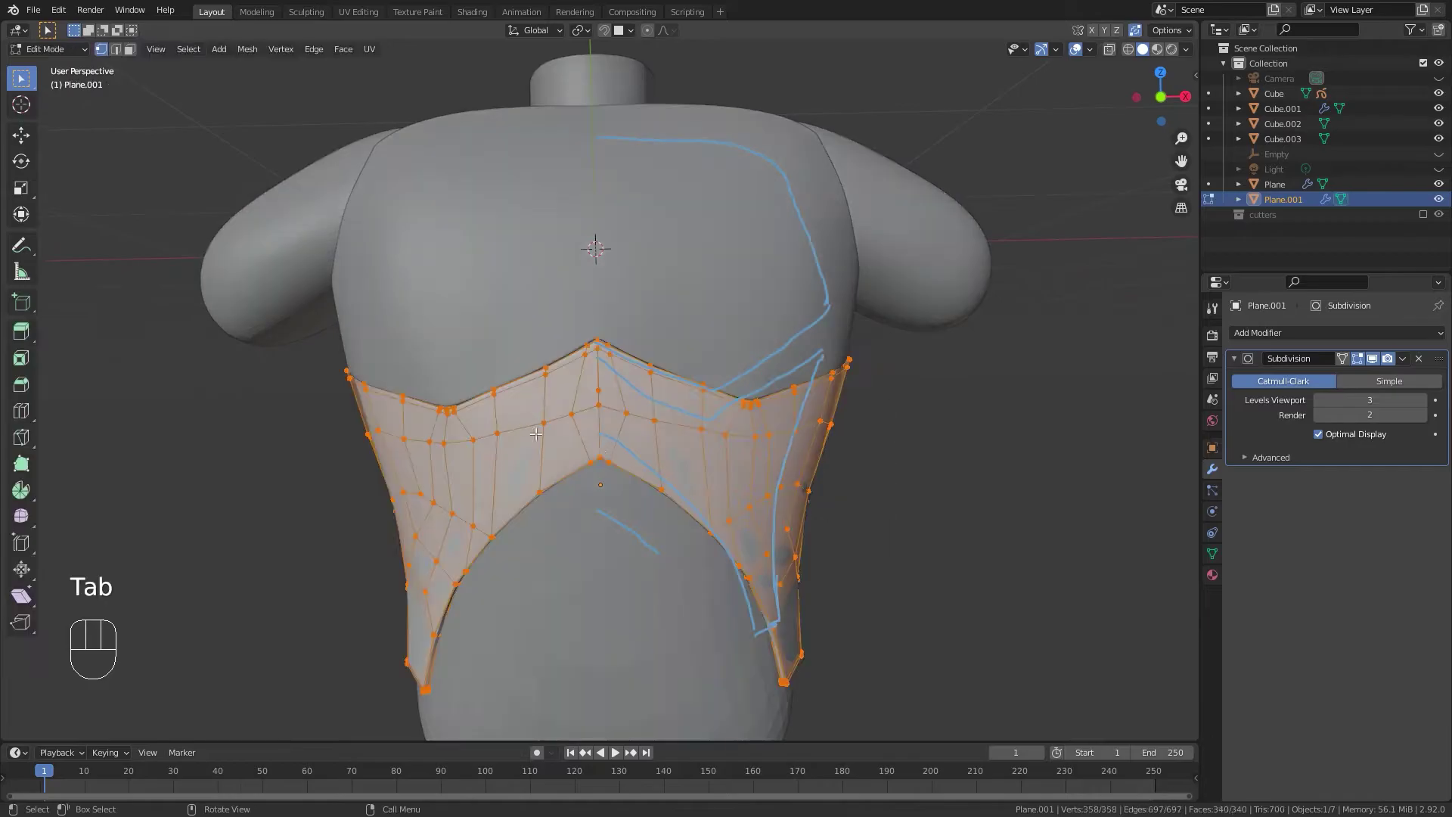
Dissolve the two extra centre-line vertices below the abdominal piece's upper peak, using X-ray to select both layers.
scroll(529, 424, "up", 6)
left_click(604, 393)
middle_click_drag(603, 393, 622, 434)
key("alt+z")
left_click_drag(570, 359, 616, 406)
middle_click_drag(620, 409, 735, 436)
key("x")
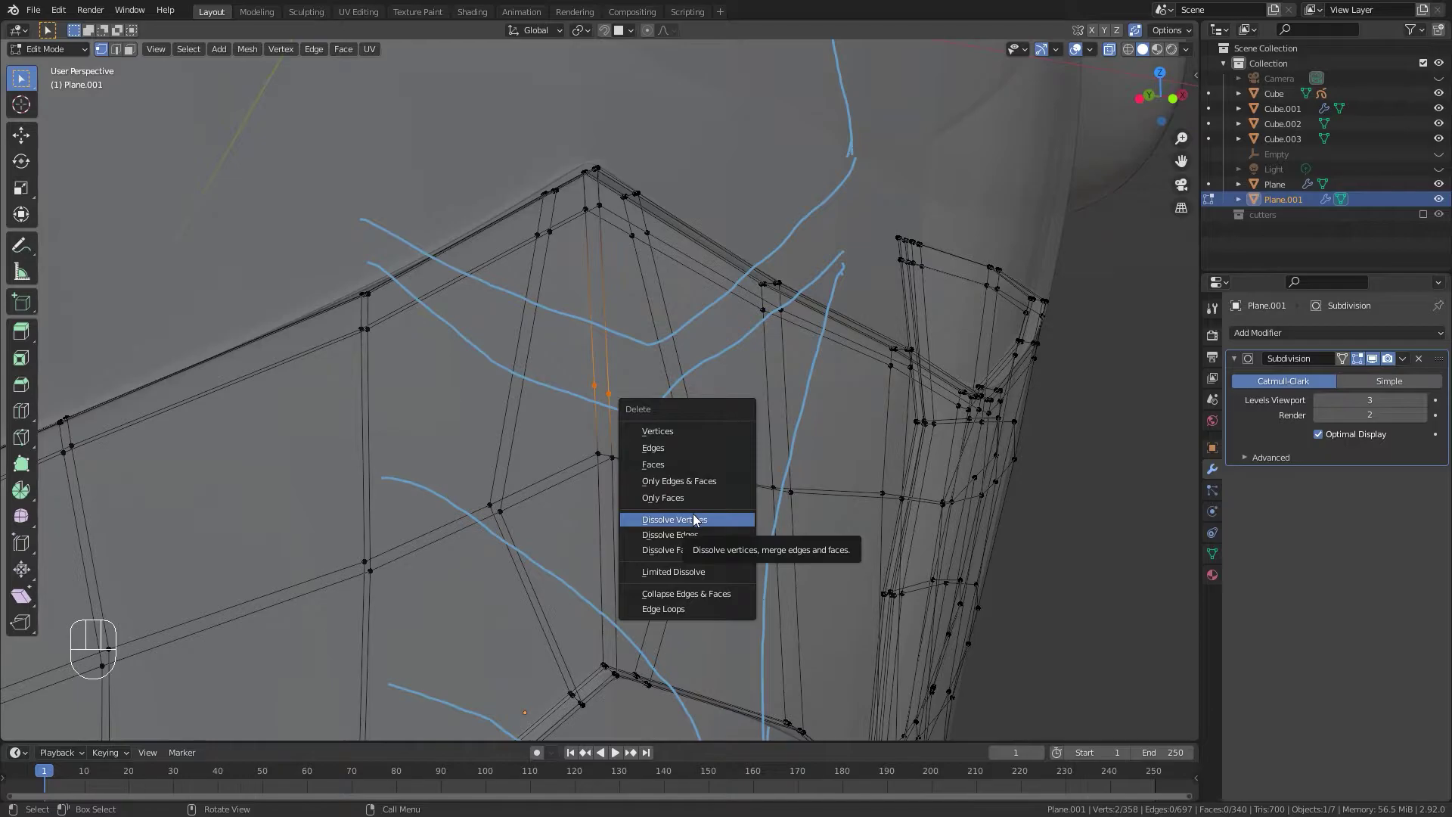
left_click(702, 521)
middle_click_drag(665, 438, 581, 432, "ctrl")
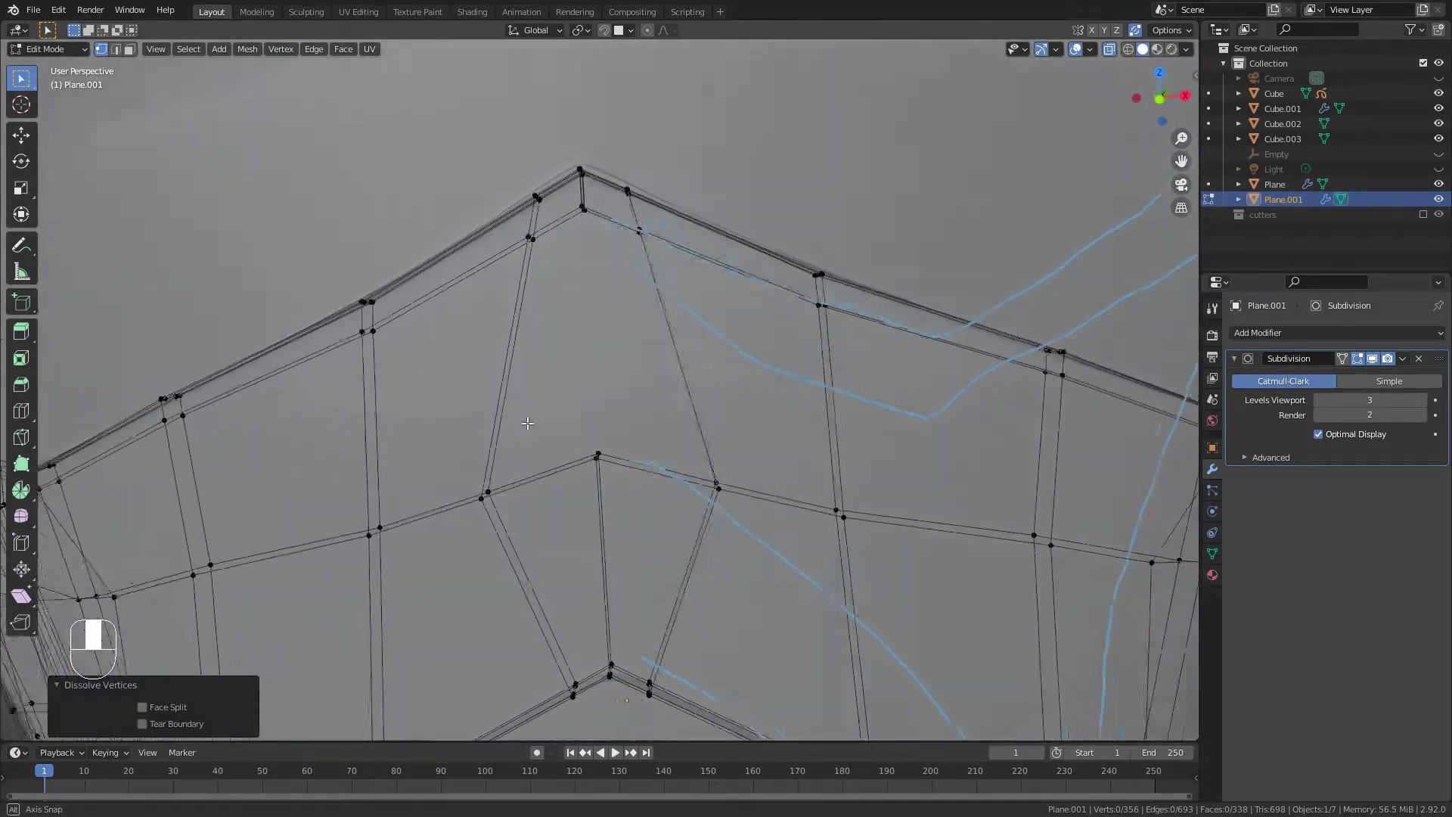
key("ctrl+z")
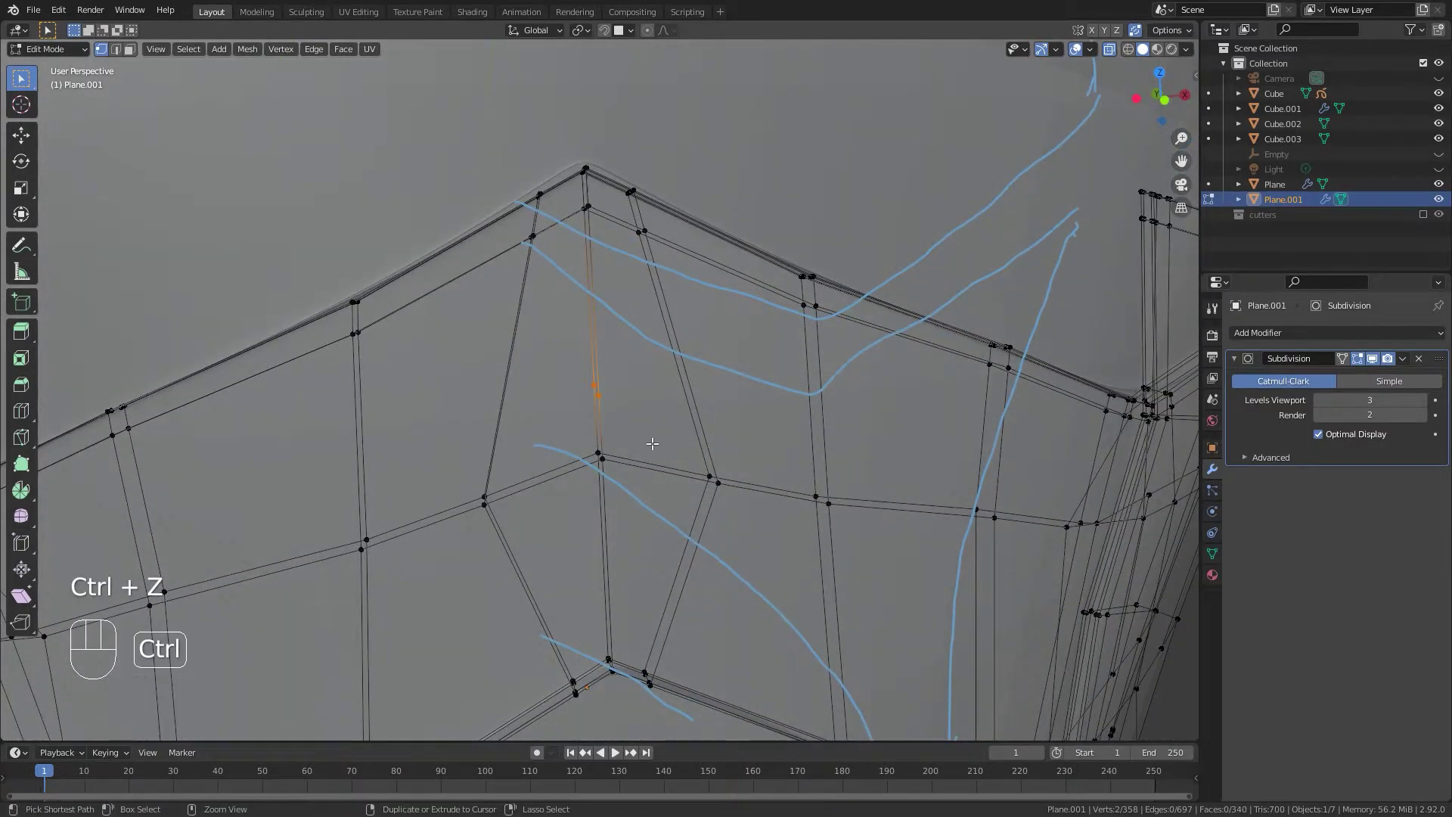
Merge the doubled centre-line vertices just below the abdominal piece's upper peak at their centre, pair by pair.
middle_click_drag(610, 375, 622, 575)
scroll(600, 405, "up", 7)
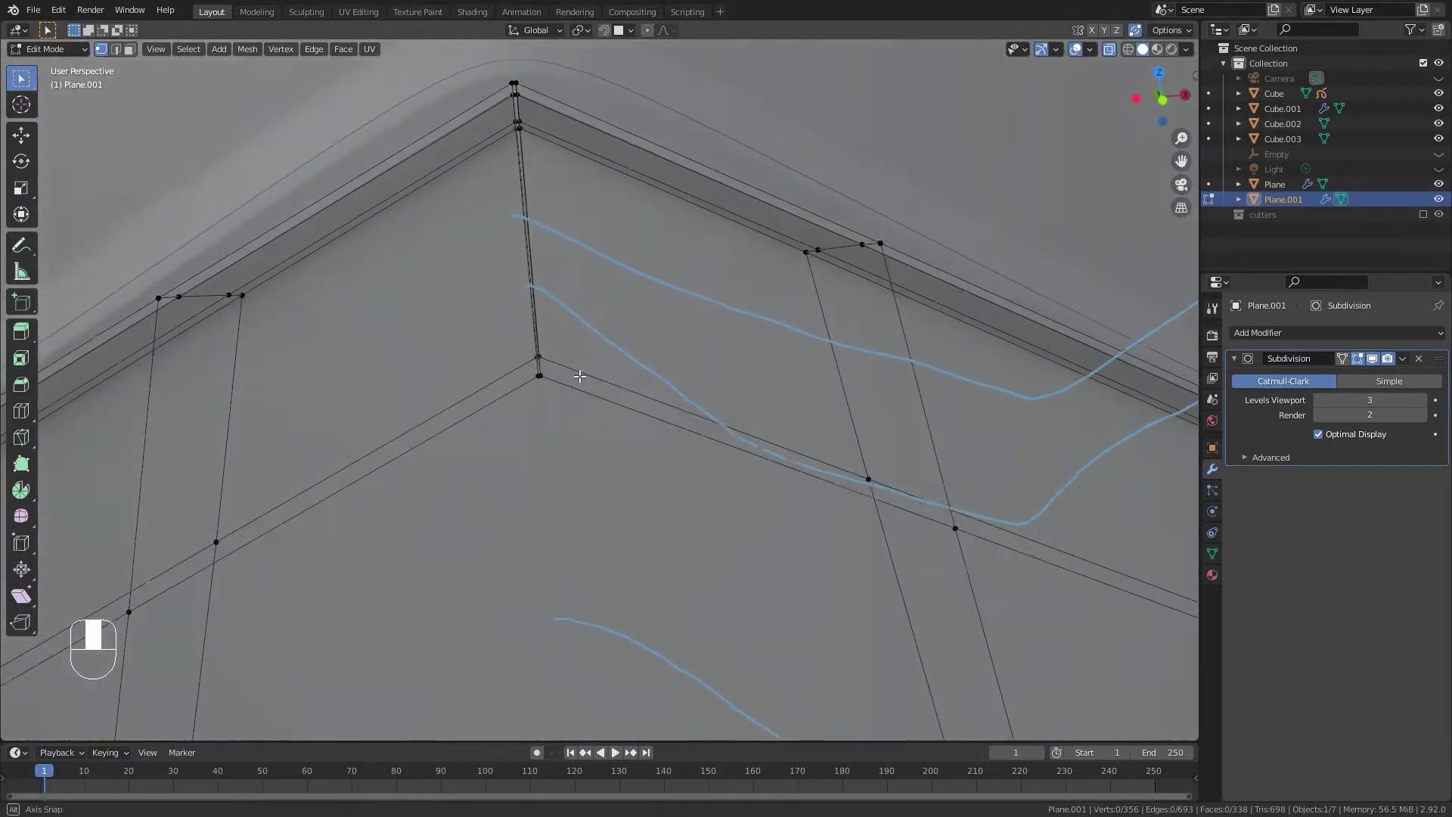
left_click_drag(533, 394, 533, 394)
scroll(533, 394, "down", 4)
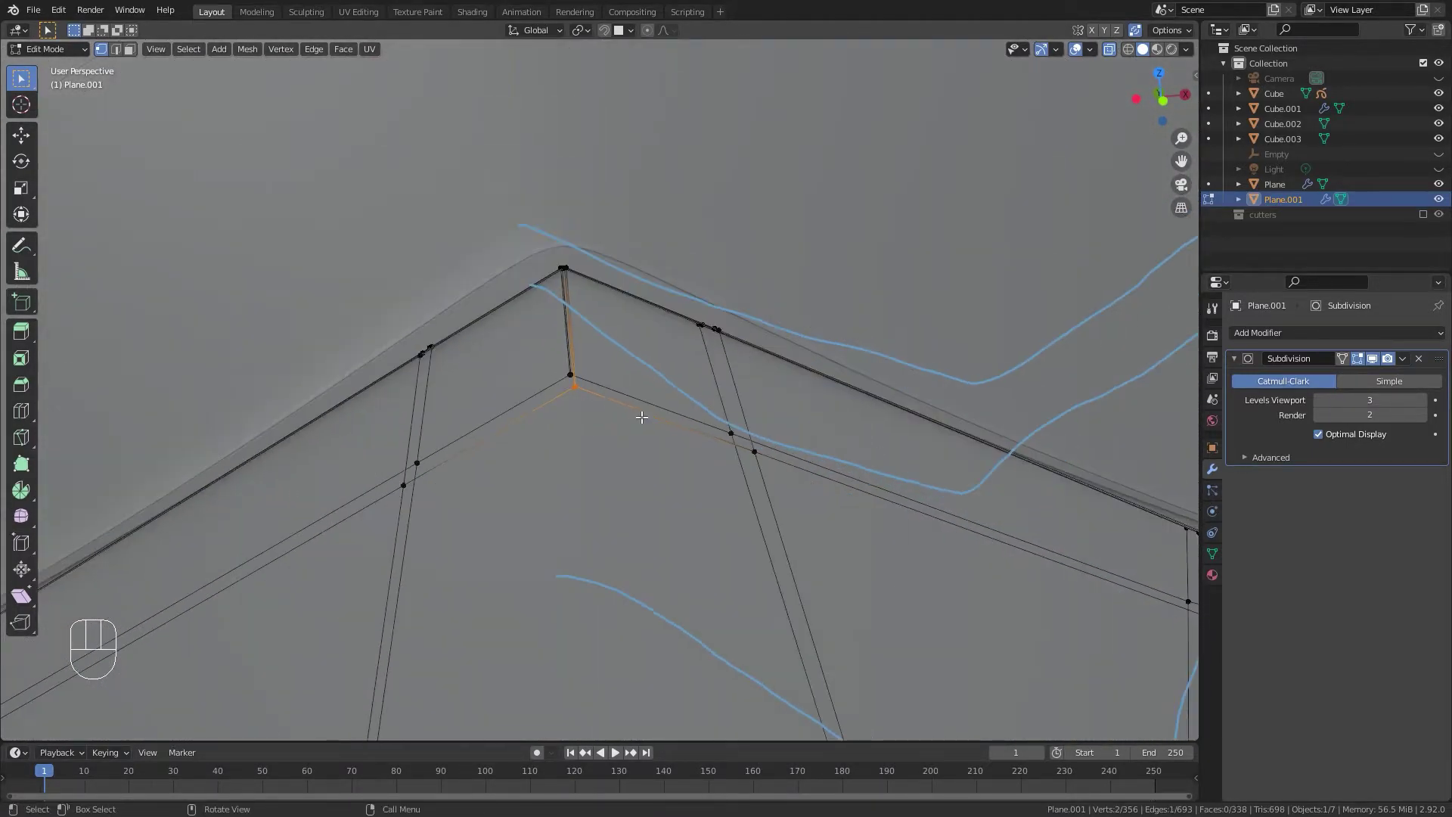
key("m")
left_click(628, 356)
middle_click_drag(605, 362, 665, 375)
left_click_drag(603, 255, 668, 315)
middle_click_drag(669, 319, 583, 393)
scroll(583, 393, "up", 3)
key("m")
left_click(597, 306)
left_click_drag(526, 245, 568, 272)
key("m")
left_click(609, 283)
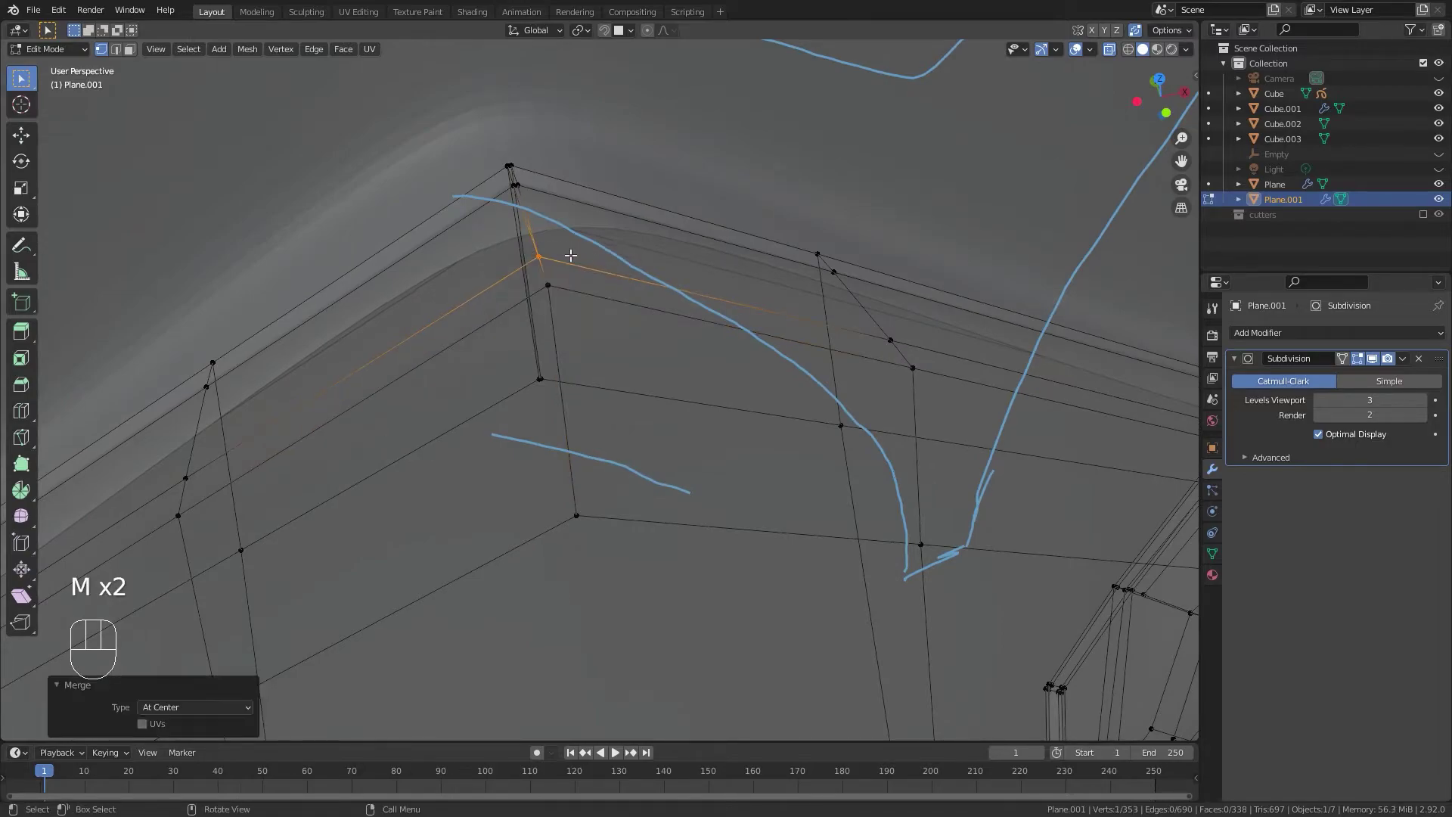
Merge the remaining doubled vertices at the peak's tip and farther down the centre line.
key("m")
left_click_drag(500, 178, 545, 178)
left_click(545, 202)
key("m")
left_click(547, 179)
middle_click_drag(527, 293, 541, 327)
left_click_drag(544, 339, 577, 398)
key("m")
left_click(584, 406)
scroll(614, 432, "down", 5)
middle_click_drag(614, 432, 589, 401)
scroll(588, 401, "down", 3)
middle_click_drag(590, 508, 565, 397)
middle_click_drag(565, 397, 715, 466)
Select the six-sided face below the peak and split it along the centre line with the Knife in front view.
key("Tab")
left_click(541, 407)
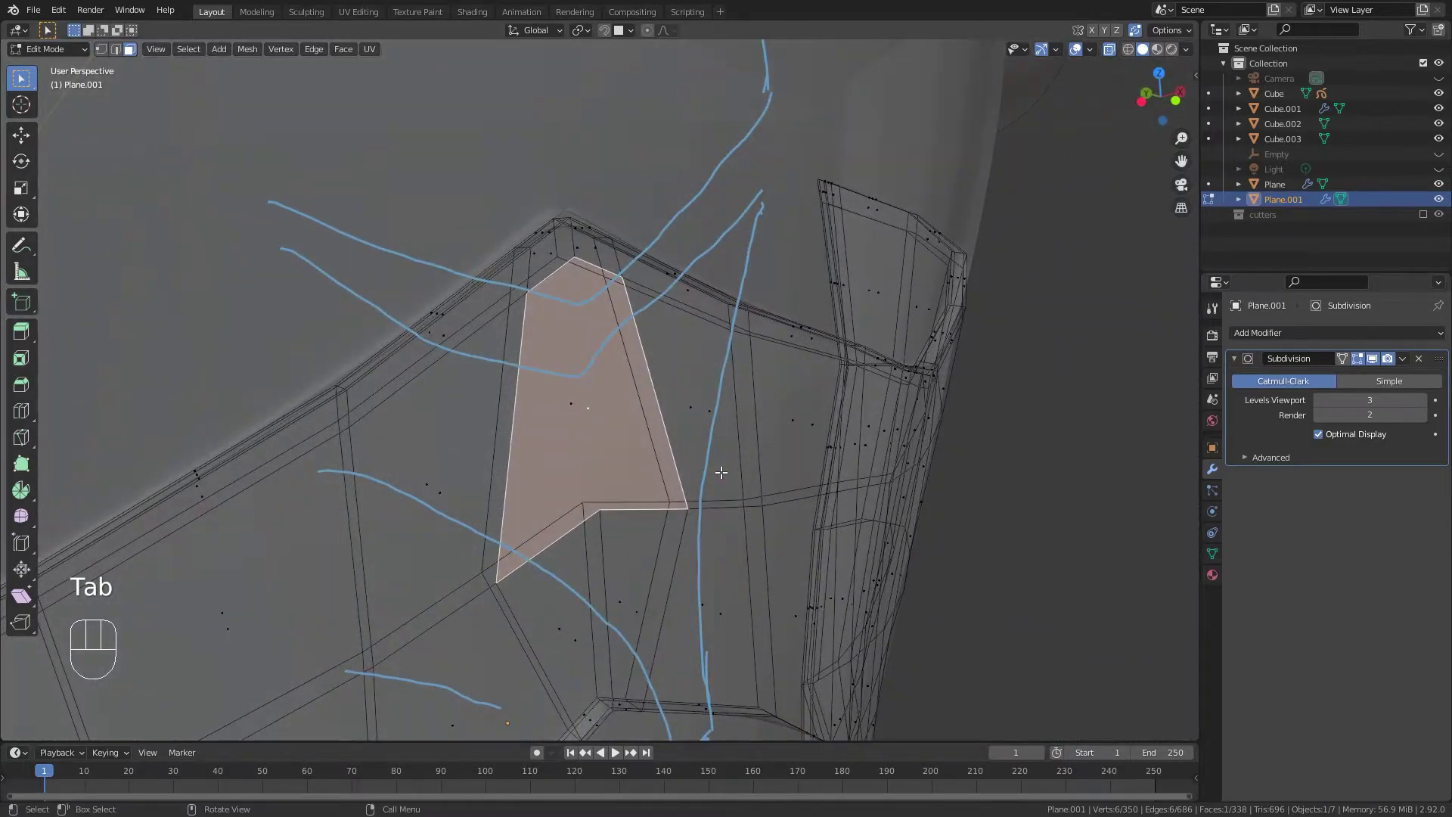
key("x")
scroll(707, 439, "up", 2)
key("x")
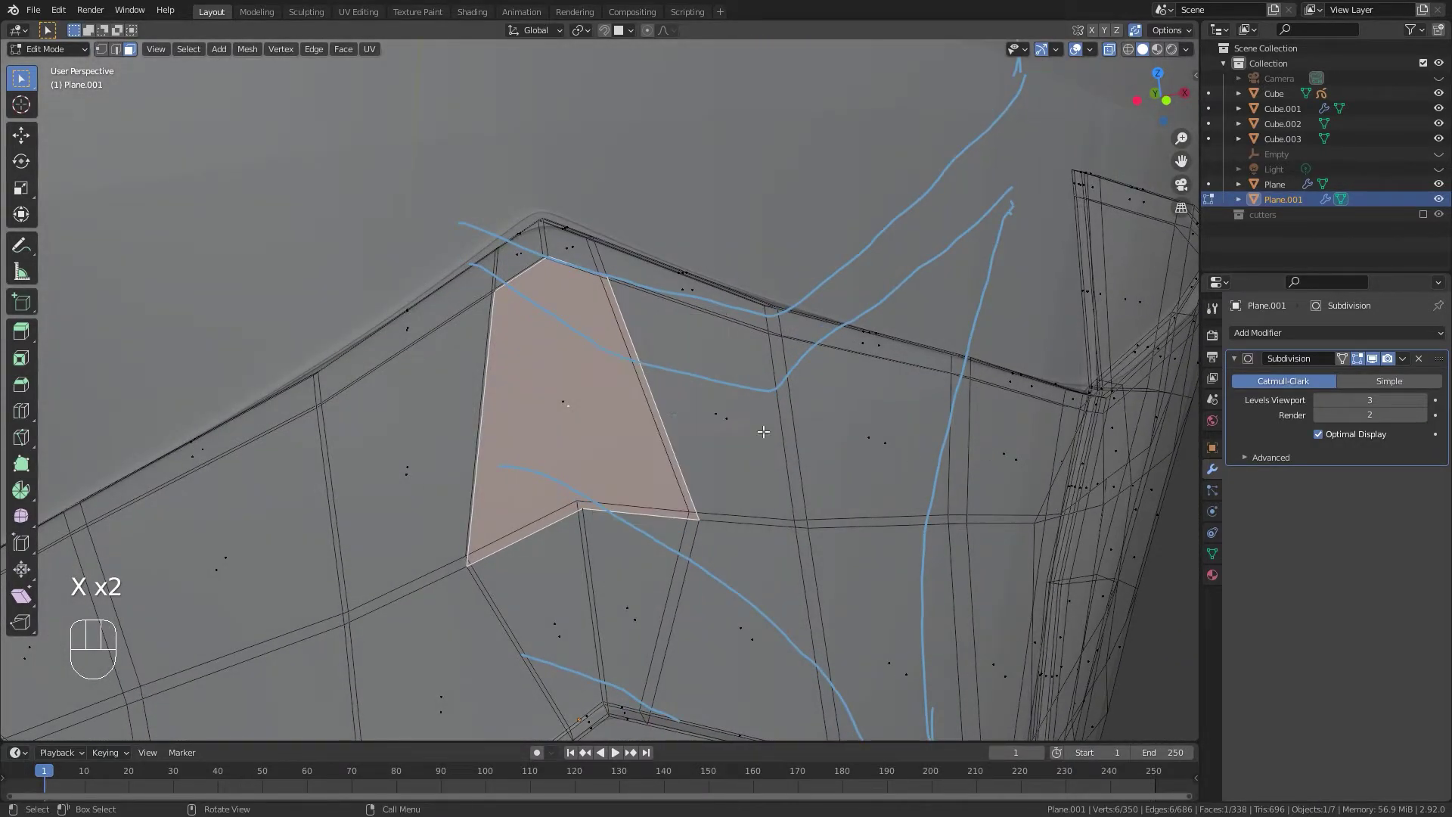
key("Tab")
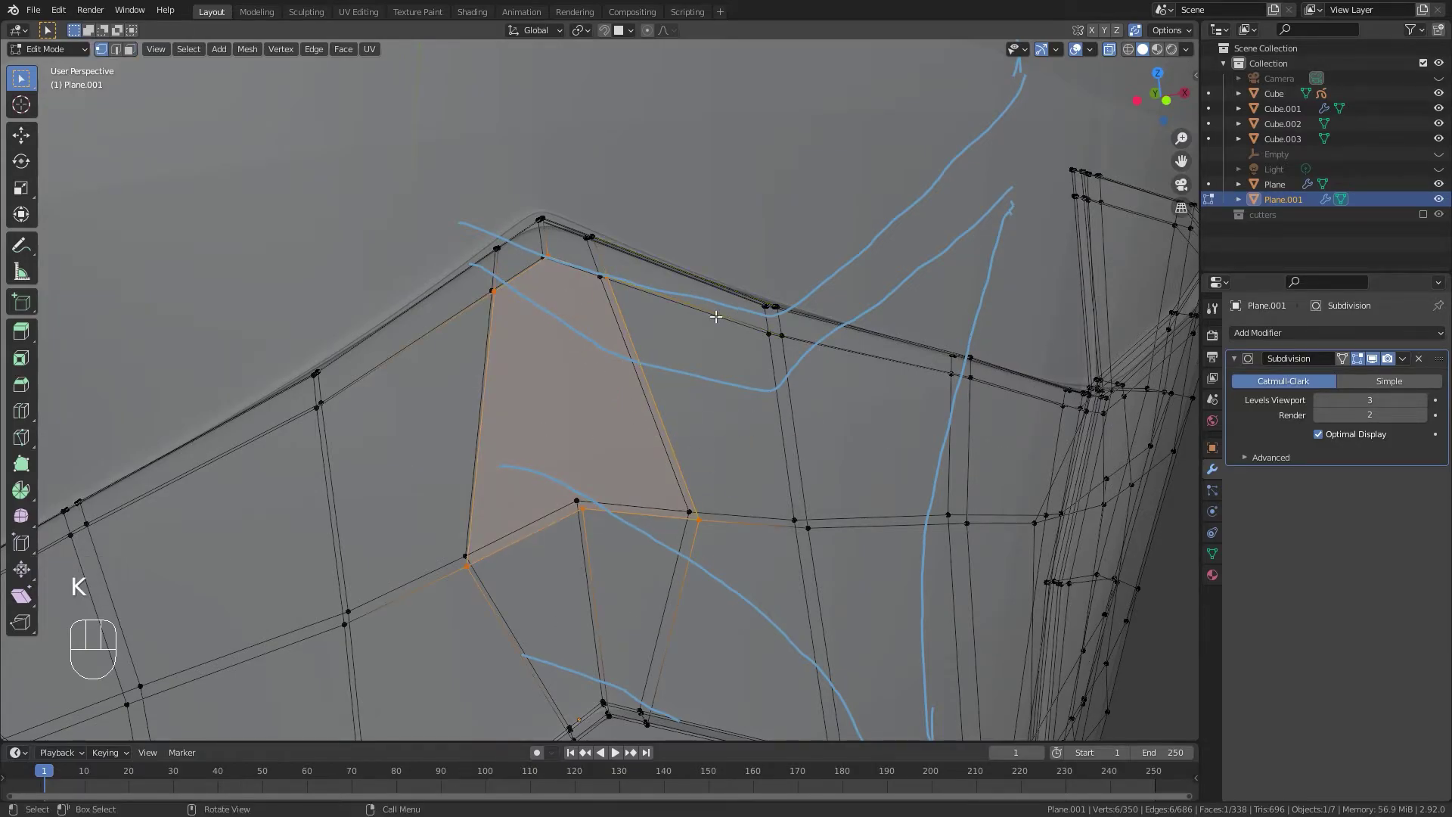
key("KP_1")
middle_click_drag(677, 324, 636, 333, "shift")
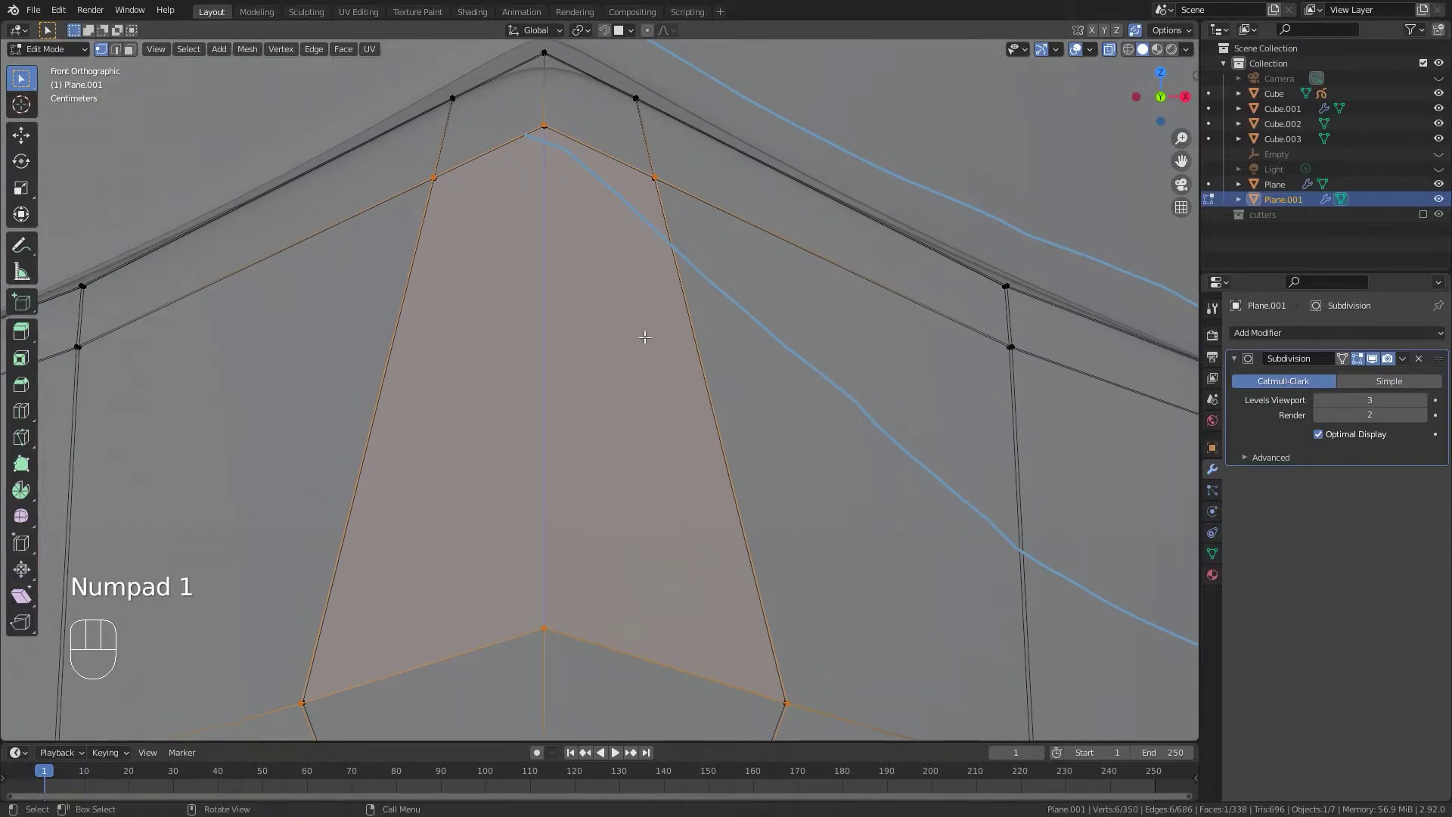
key("k")
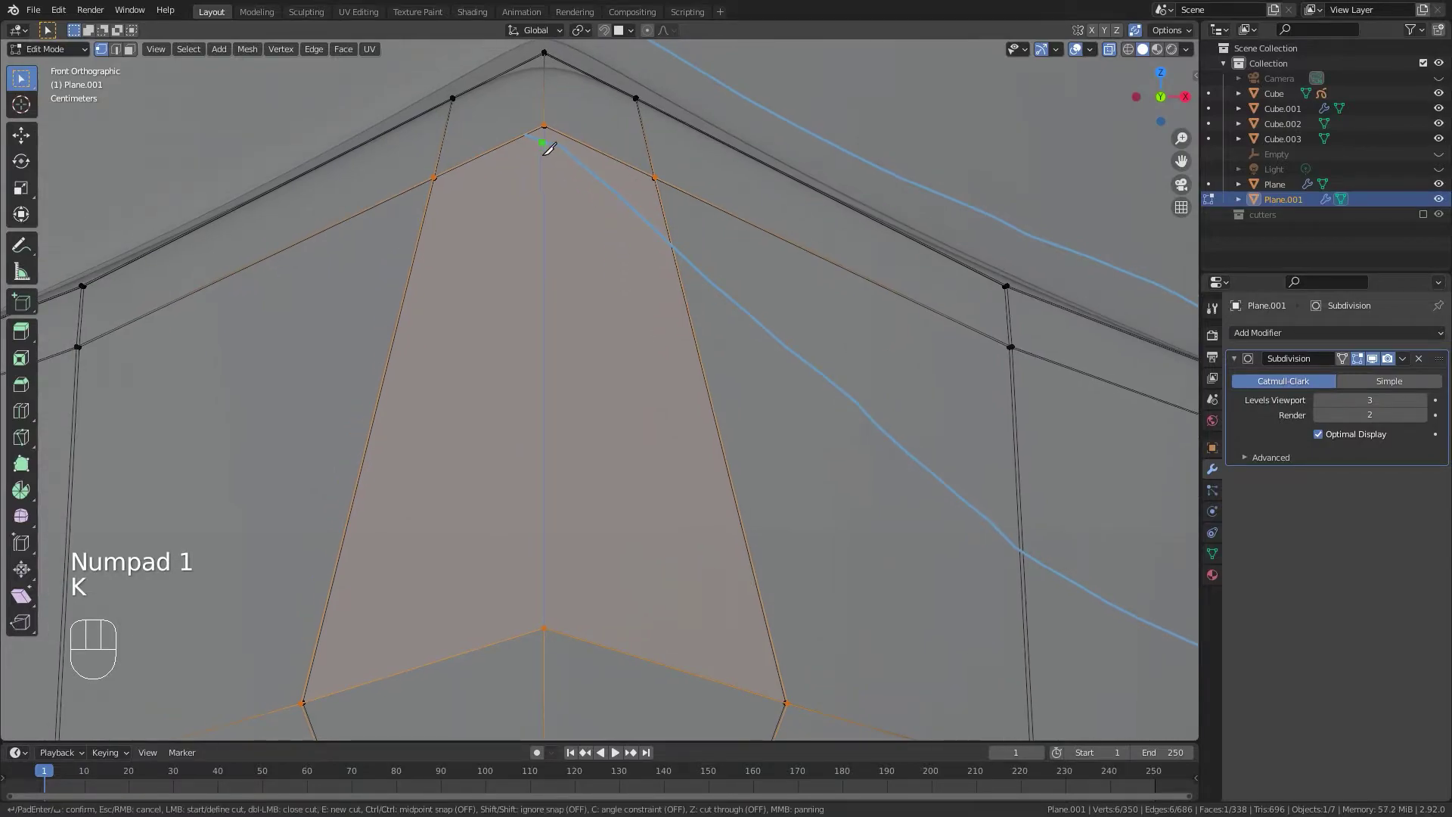
left_click(544, 627)
key("Return")
Select a face at the abdominal piece's upper peak and inspect the topology around the centre line.
middle_click_drag(552, 633, 597, 306)
scroll(577, 334, "up", 2)
key("Tab")
left_click(424, 339)
middle_click_drag(453, 336, 593, 421)
key("Tab")
middle_click_drag(482, 415, 665, 631)
scroll(664, 630, "down", 2)
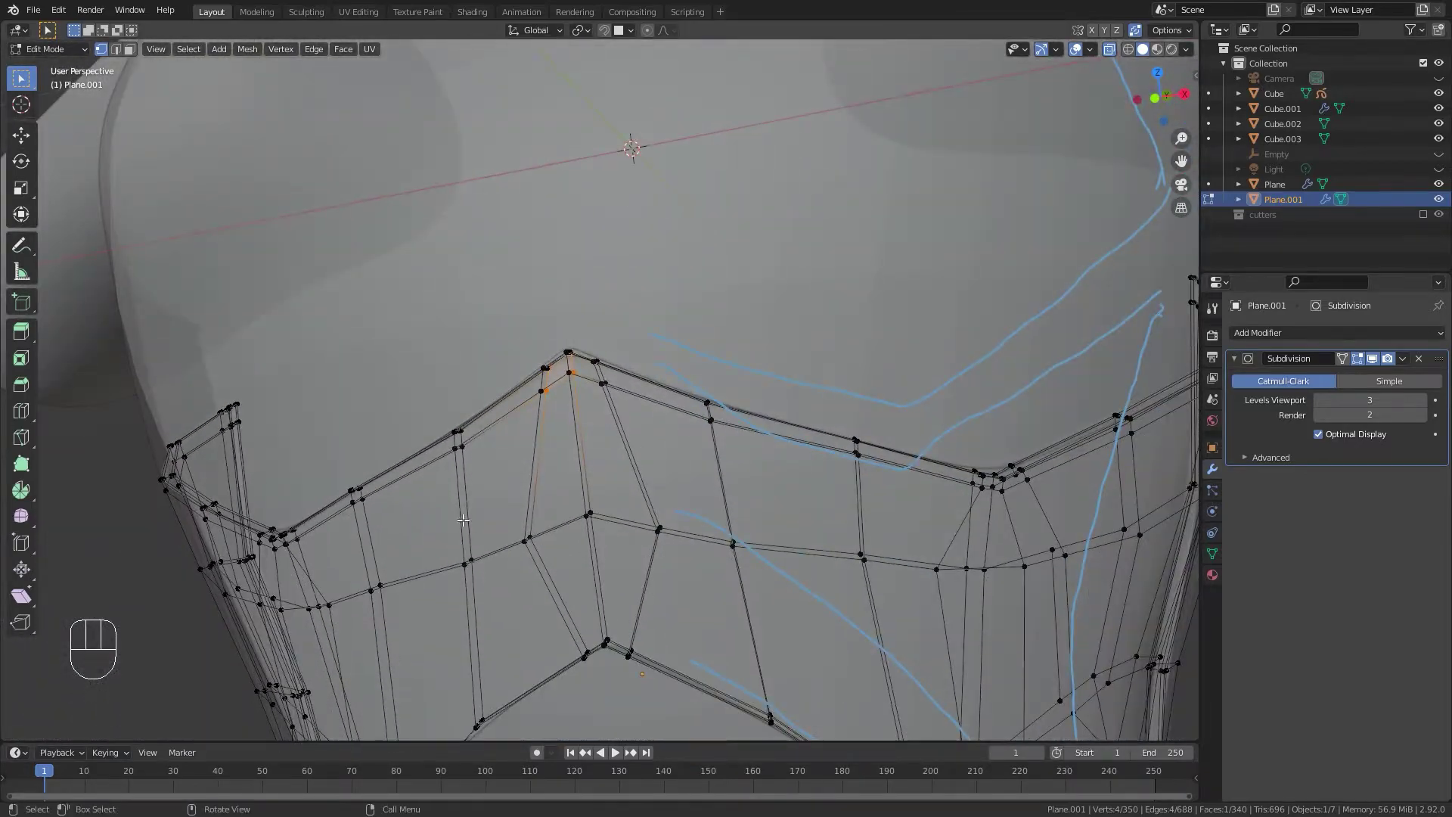
Return to Object Mode, clear the selection and inspect the fitted armour pieces on the torso.
middle_click_drag(457, 522, 564, 482)
scroll(564, 482, "down", 3)
key("Tab")
middle_click_drag(578, 347, 744, 480)
left_click(1107, 457)
mouse_move(801, 234)
middle_mouse_down()
mouse_move(691, 298)
mouse_move(787, 283)
middle_mouse_up()
Nudge the abdominal piece's upper side corner and upper seam edge against the chest plate with the Grab brush in Sculpt Mode.
left_click(636, 327)
key("ctrl+Tab")
left_click(614, 465)
scroll(620, 393, "up", 3)
mouse_move(605, 302)
middle_mouse_down()
mouse_move(651, 281)
mouse_move(697, 412)
mouse_move(626, 338)
middle_mouse_up()
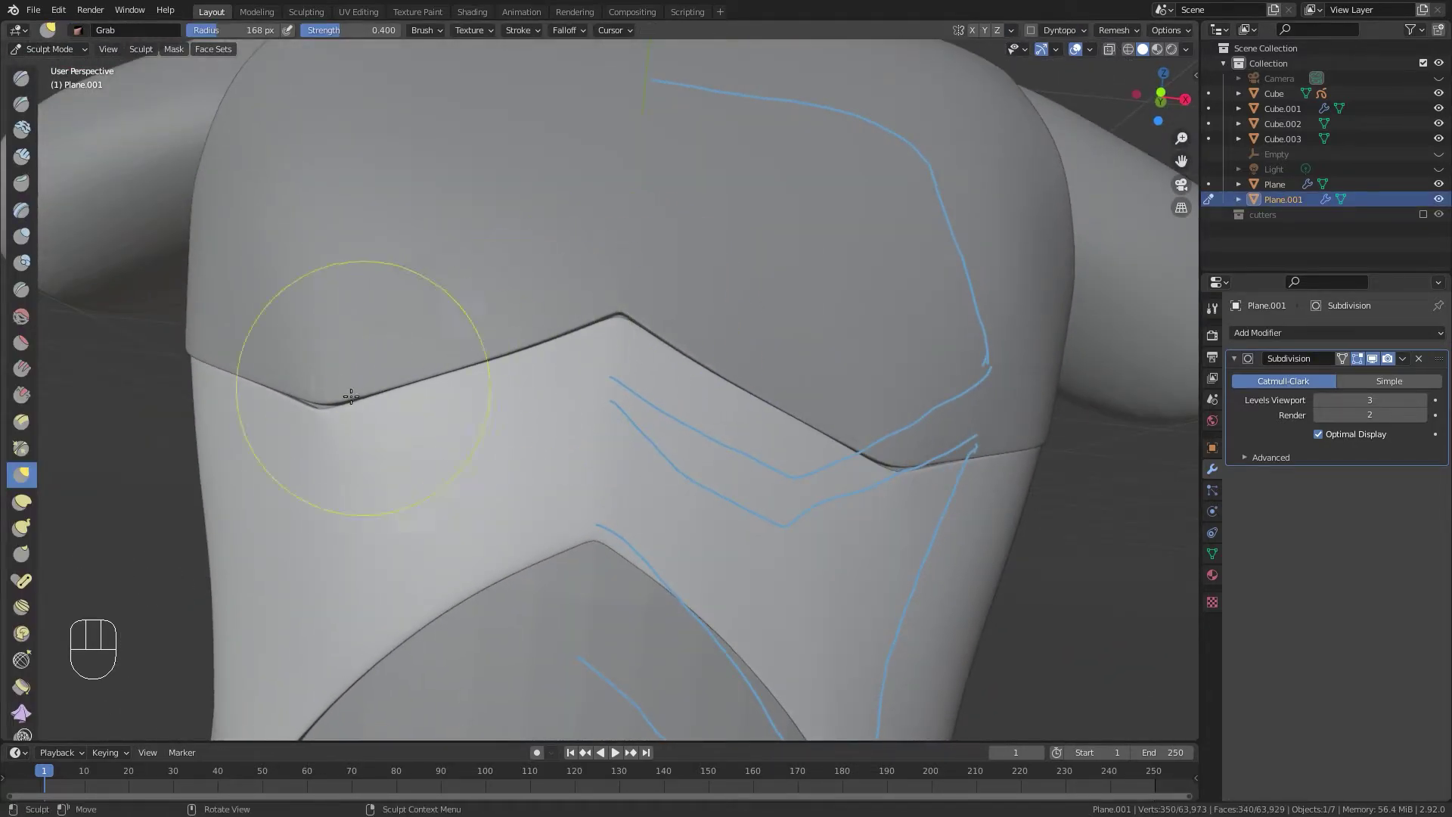
mouse_move(455, 346)
middle_mouse_down()
mouse_move(824, 502)
mouse_move(778, 408)
mouse_move(602, 333)
mouse_move(536, 330)
mouse_move(668, 428)
middle_mouse_up()
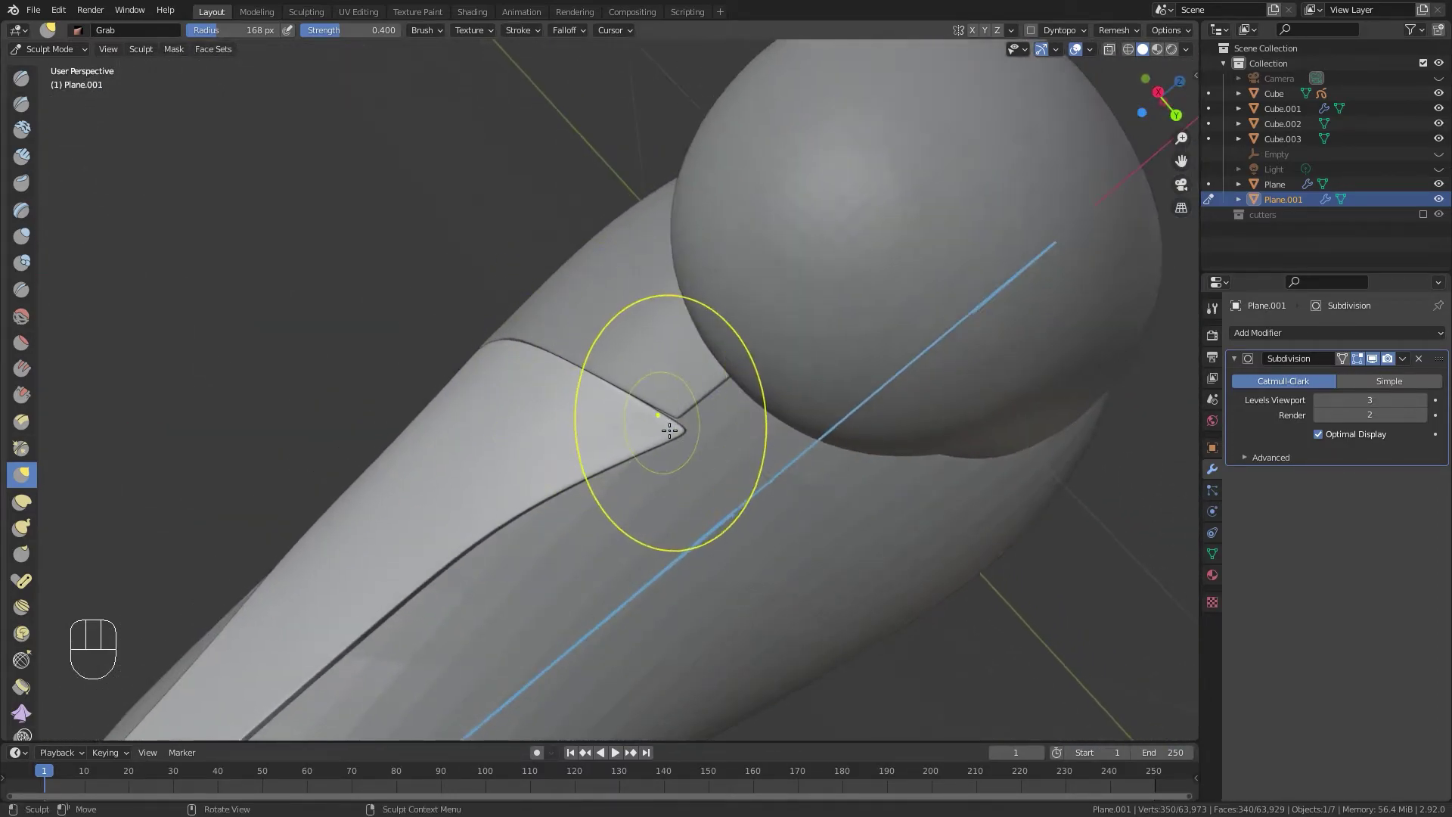
left_click_drag(688, 442, 665, 421)
mouse_move(666, 421)
middle_mouse_down()
mouse_move(636, 457)
mouse_move(415, 373)
mouse_move(375, 379)
middle_mouse_up()
left_click_drag(322, 386, 323, 386)
Put the chest plate into Sculpt Mode and try a Grab stroke on its upper part, undoing the stroke.
mouse_move(415, 373)
middle_mouse_down()
mouse_move(557, 376)
mouse_move(719, 463)
mouse_move(443, 359)
mouse_move(251, 406)
mouse_move(515, 458)
middle_mouse_up()
scroll(594, 387, "down", 4)
key("ctrl+Tab")
left_click(692, 423)
mouse_move(514, 405)
middle_mouse_down()
mouse_move(829, 388)
mouse_move(607, 365)
mouse_move(629, 407)
middle_mouse_up()
scroll(829, 388, "up", 3)
key("ctrl+Tab")
scroll(652, 463, "down", 5)
scroll(632, 392, "up", 2)
left_click_drag(630, 407, 631, 416)
mouse_move(630, 416)
middle_mouse_down()
mouse_move(696, 474)
mouse_move(608, 480)
middle_mouse_up()
key("ctrl+z")
scroll(597, 477, "down", 3)
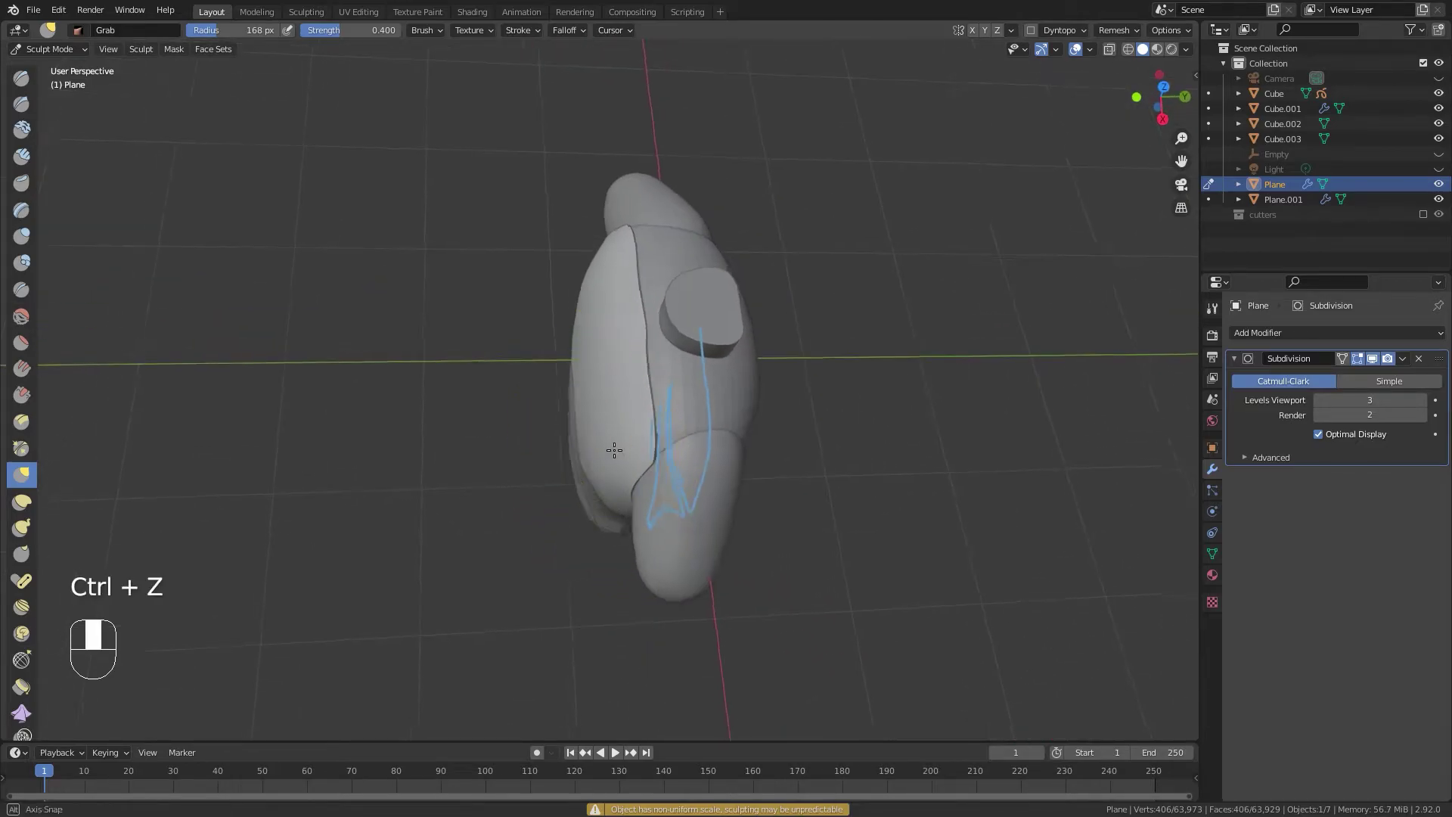
Fit the chest plate's upper edges near both shoulders to the torso with Grab strokes, and deselect it in Object Mode.
left_click_drag(597, 435, 600, 451)
mouse_move(595, 333)
middle_mouse_down()
mouse_move(609, 326)
mouse_move(549, 331)
mouse_move(550, 294)
mouse_move(585, 294)
middle_mouse_up()
scroll(620, 280, "up", 4)
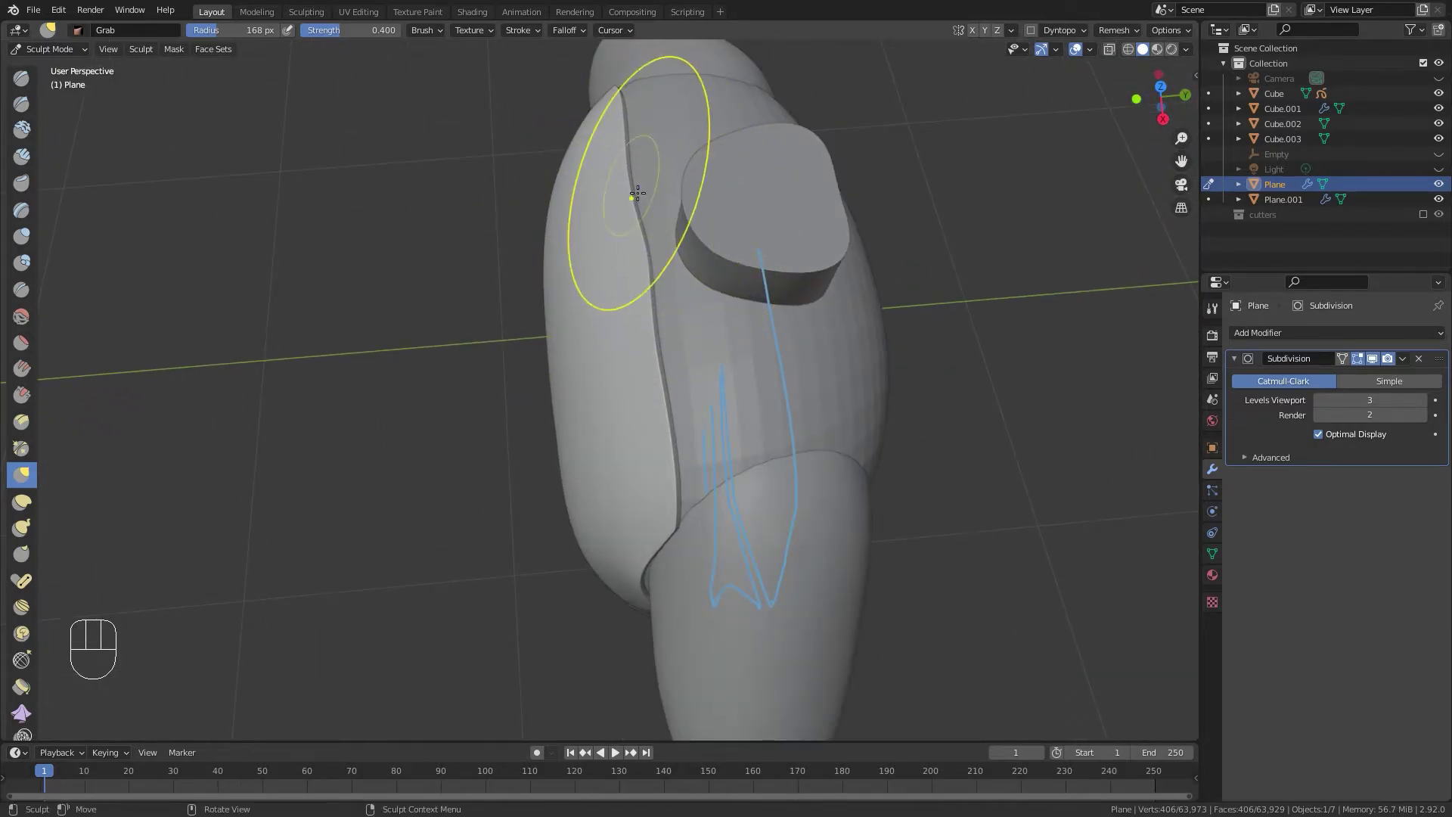
left_click_drag(646, 192, 649, 198)
scroll(587, 351, "down", 4)
mouse_move(588, 350)
middle_mouse_down()
mouse_move(612, 330)
mouse_move(628, 424)
mouse_move(603, 402)
mouse_move(602, 309)
mouse_move(610, 438)
mouse_move(645, 442)
mouse_move(648, 480)
mouse_move(638, 244)
mouse_move(696, 317)
mouse_move(737, 307)
mouse_move(765, 409)
mouse_move(940, 469)
mouse_move(610, 290)
middle_mouse_up()
key("ctrl+Tab")
key("KP_1")
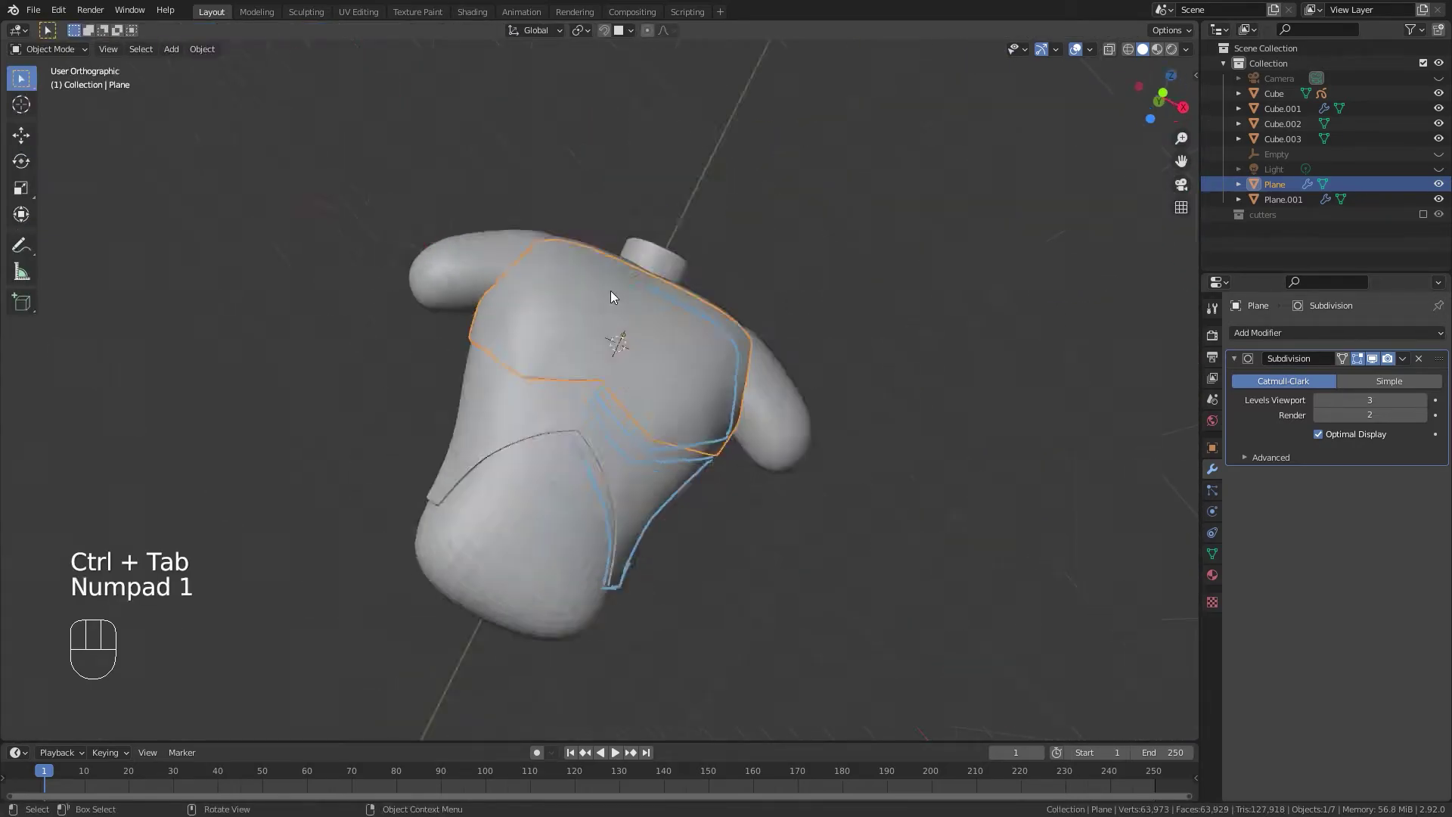
scroll(623, 333, "up", 6)
left_click(1134, 536)
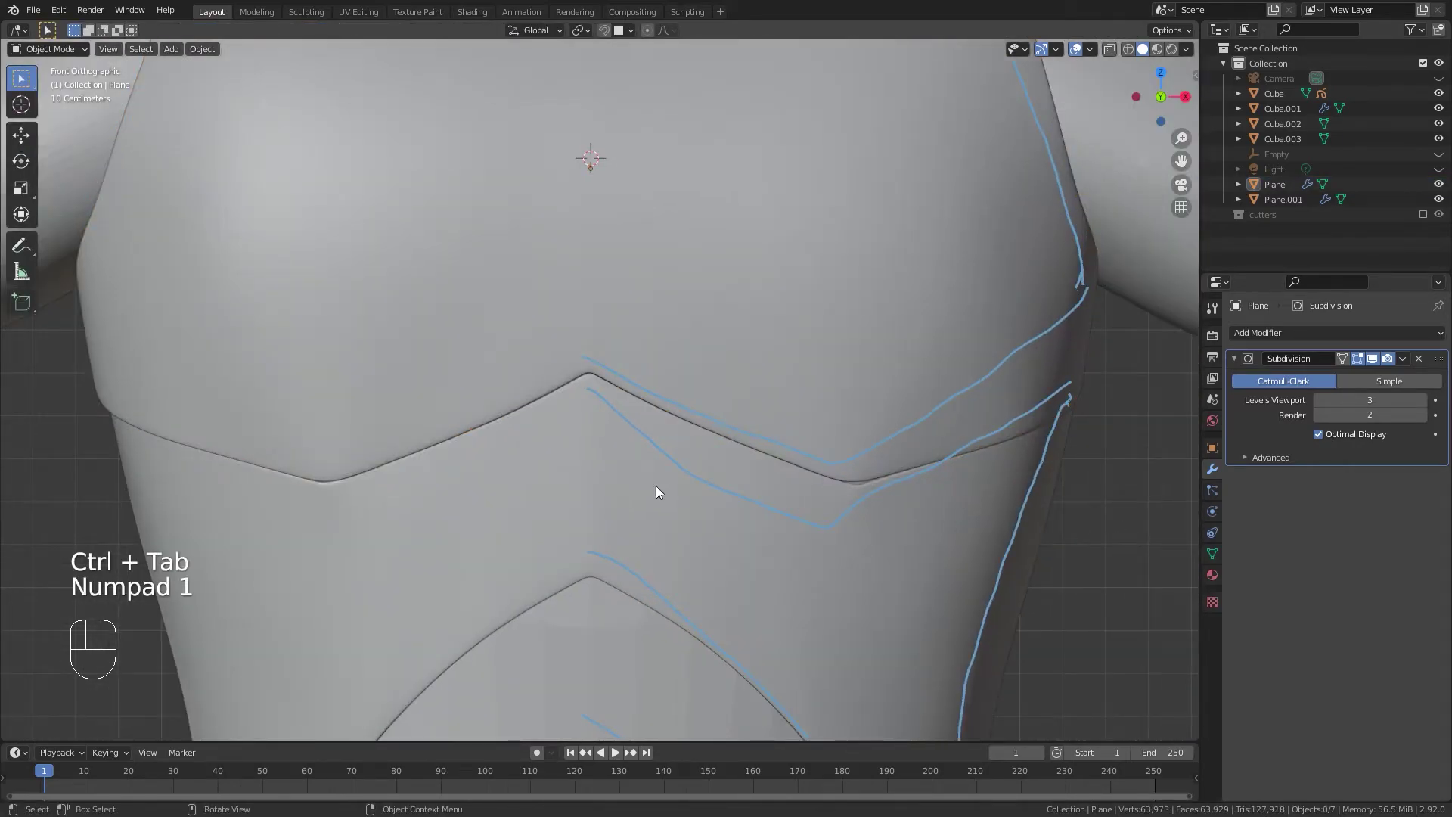
Frame the chest plate in side view and pull its edge beside the arm into place with the Grab brush.
scroll(648, 490, "down", 6)
middle_click_drag(706, 486, 338, 346)
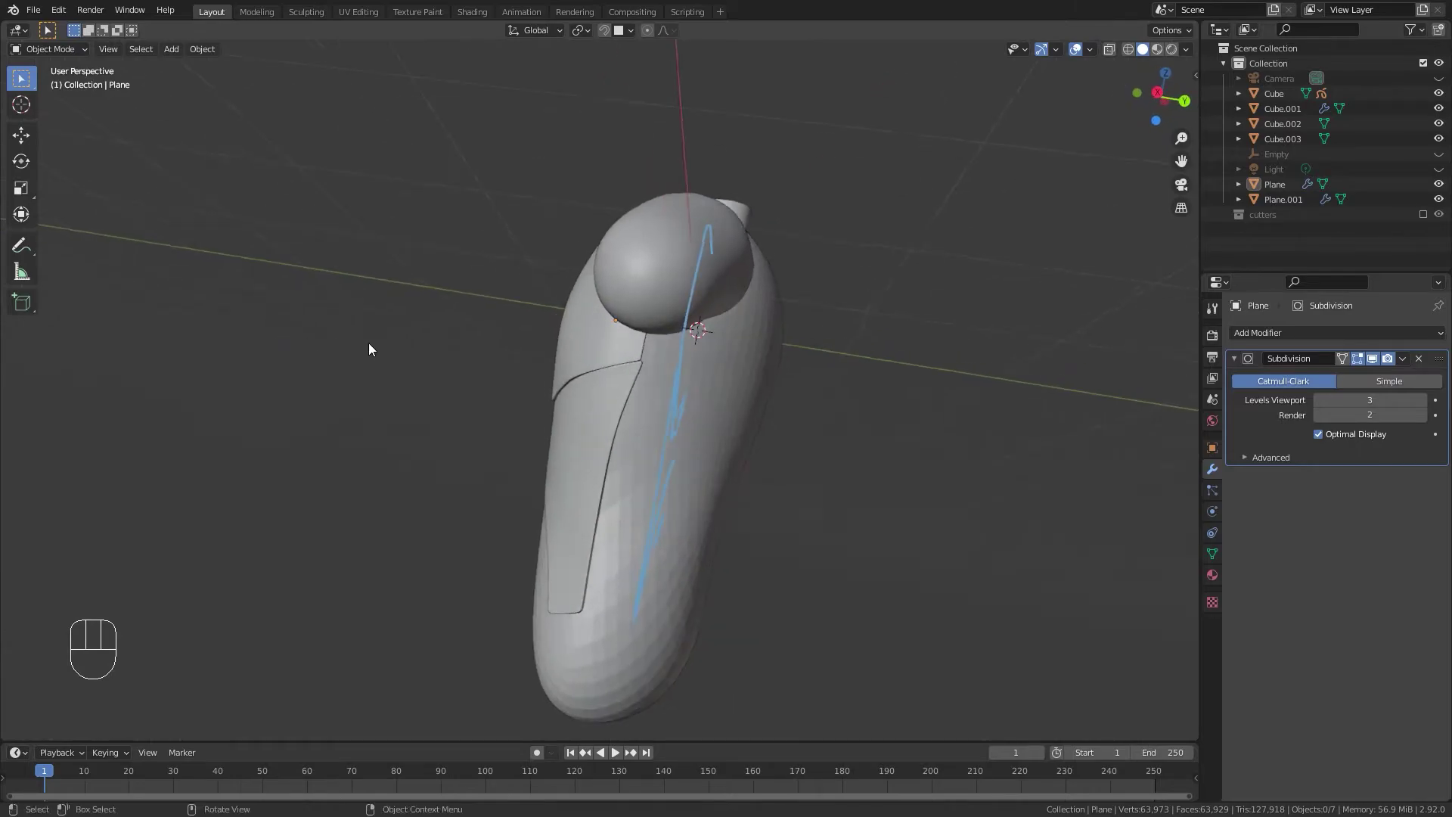
left_click(617, 359)
key("KP_Decimal")
key("ctrl+Tab")
left_click_drag(779, 195, 772, 265)
scroll(773, 265, "down", 5)
Nudge another part of the chest plate's edge with Grab, compare it using undo and redo, and return to Object Mode.
mouse_move(768, 272)
middle_mouse_down()
mouse_move(518, 458)
mouse_move(502, 394)
mouse_move(471, 445)
middle_mouse_up()
scroll(514, 461, "up", 5)
middle_click_drag(396, 613, 462, 475)
left_click_drag(444, 482, 443, 484)
scroll(443, 484, "down", 5)
mouse_move(332, 522)
middle_mouse_down()
mouse_move(379, 541)
mouse_move(589, 450)
mouse_move(614, 414)
mouse_move(608, 378)
middle_mouse_up()
scroll(616, 408, "up", 5)
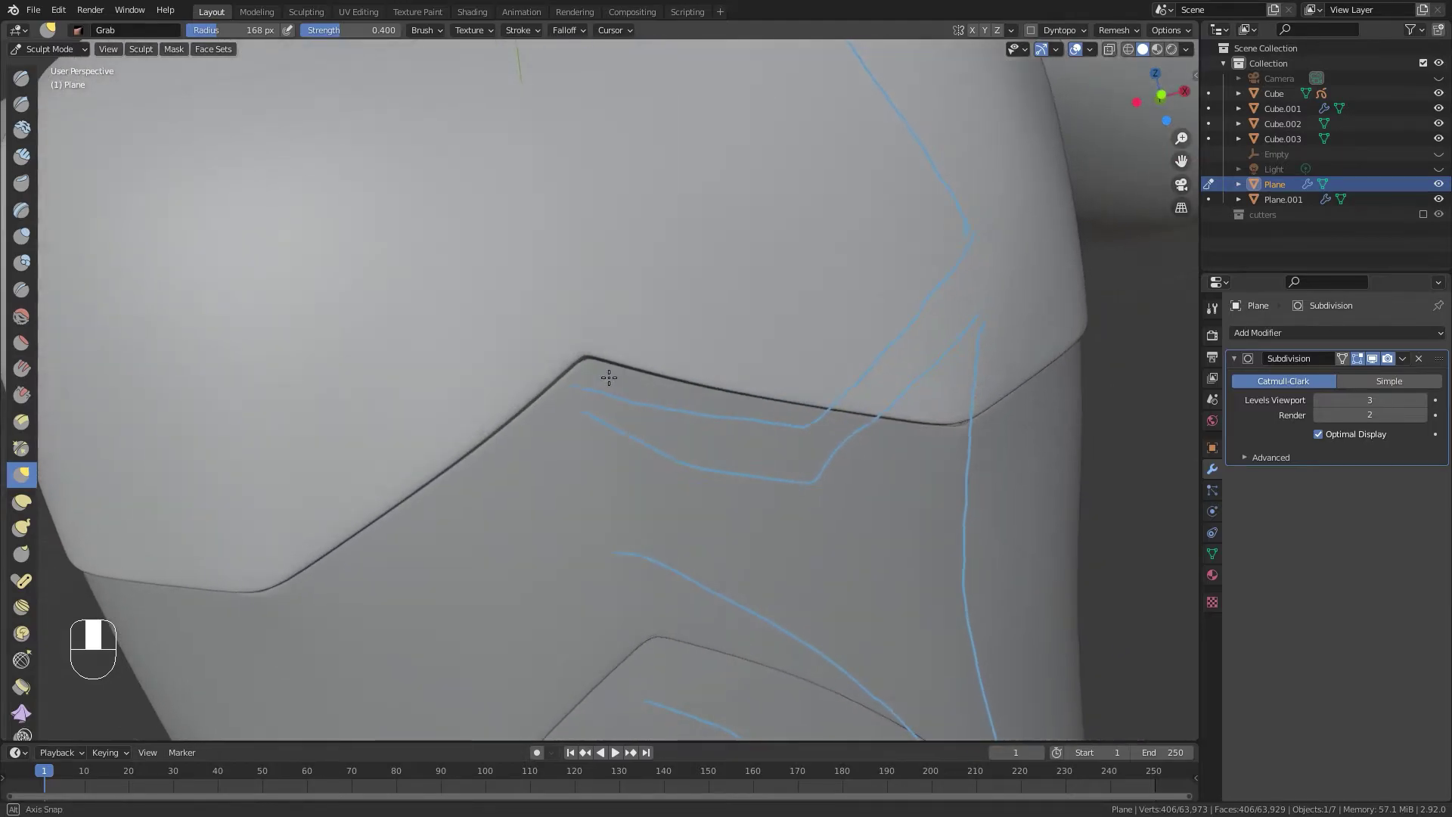
key("ctrl+shift+z")
scroll(839, 473, "down", 7)
key("ctrl+Tab")
Apply the Subdivision modifier on both the chest plate and the abdominal piece.
middle_click_drag(726, 453, 704, 410)
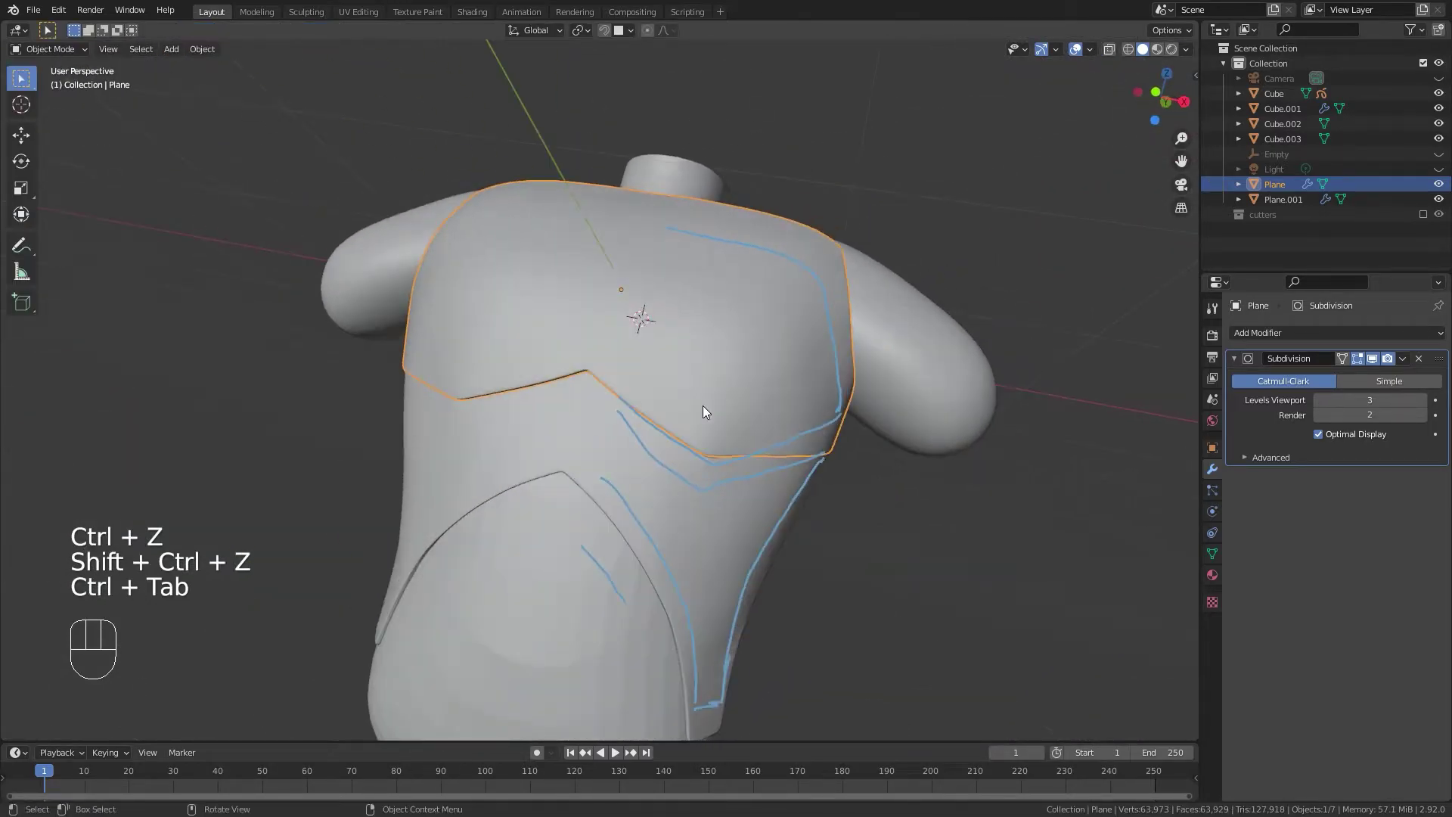
scroll(596, 389, "down", 3)
mouse_move(596, 389)
middle_mouse_down()
mouse_move(606, 371)
mouse_move(401, 365)
mouse_move(597, 403)
middle_mouse_up()
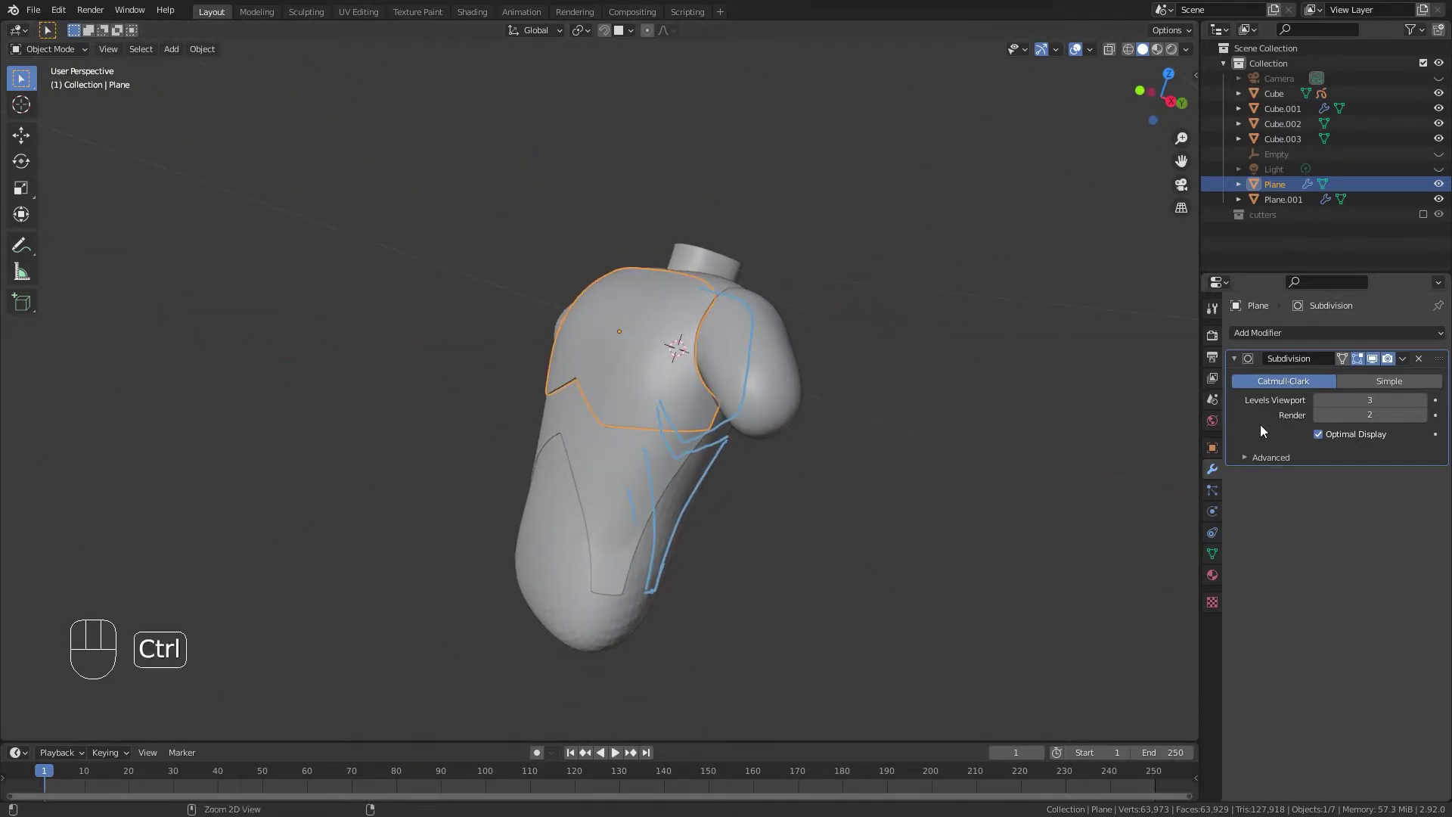
key("ctrl+a")
left_click(602, 469)
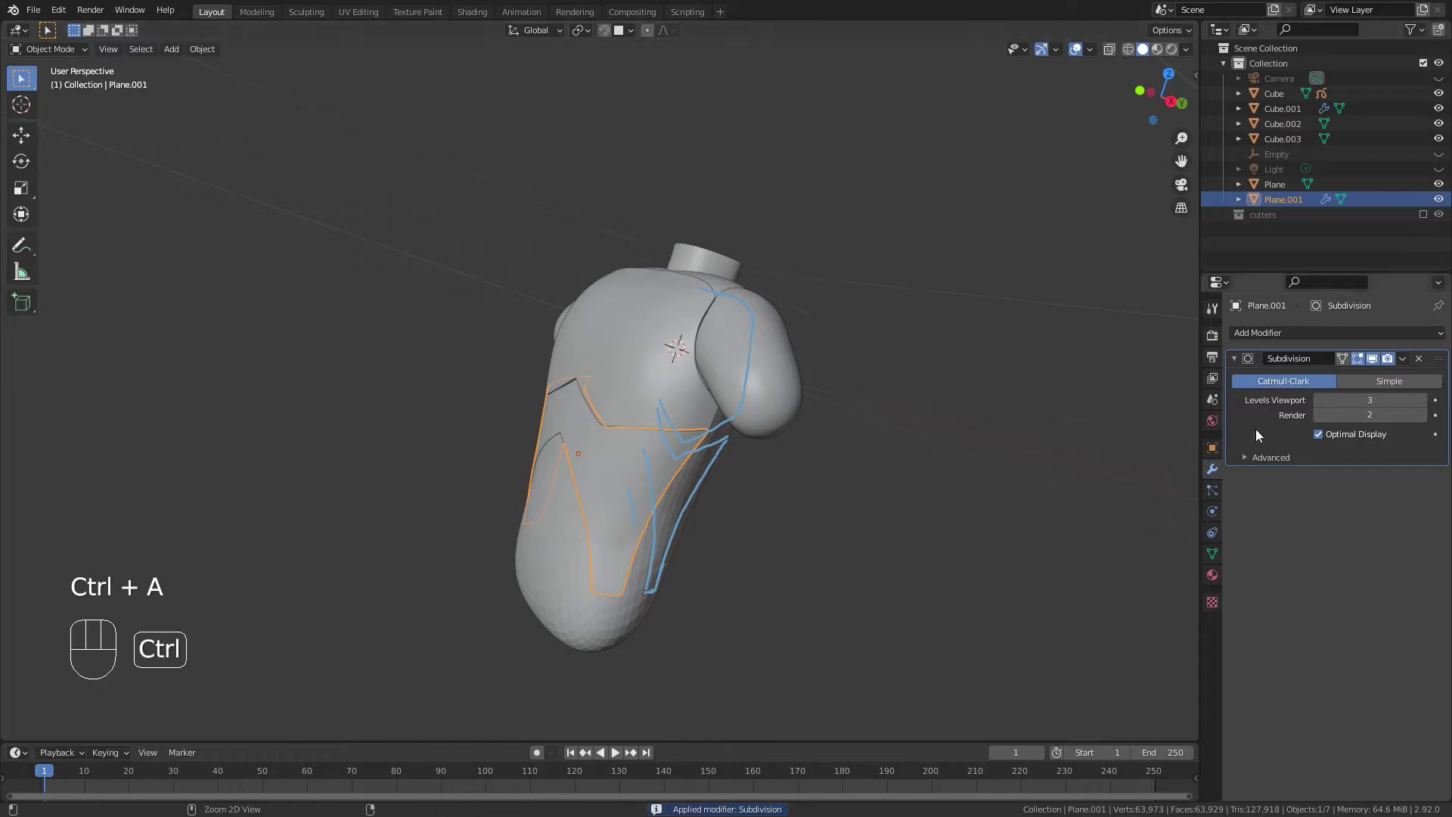
key("ctrl+a")
Erase the blue annotation guide lines from the torso and switch back to the selection tool.
middle_click_drag(756, 363, 811, 424)
left_click(838, 534)
scroll(837, 534, "up", 4)
middle_click_drag(661, 480, 786, 518)
left_click_drag(29, 249, 114, 340)
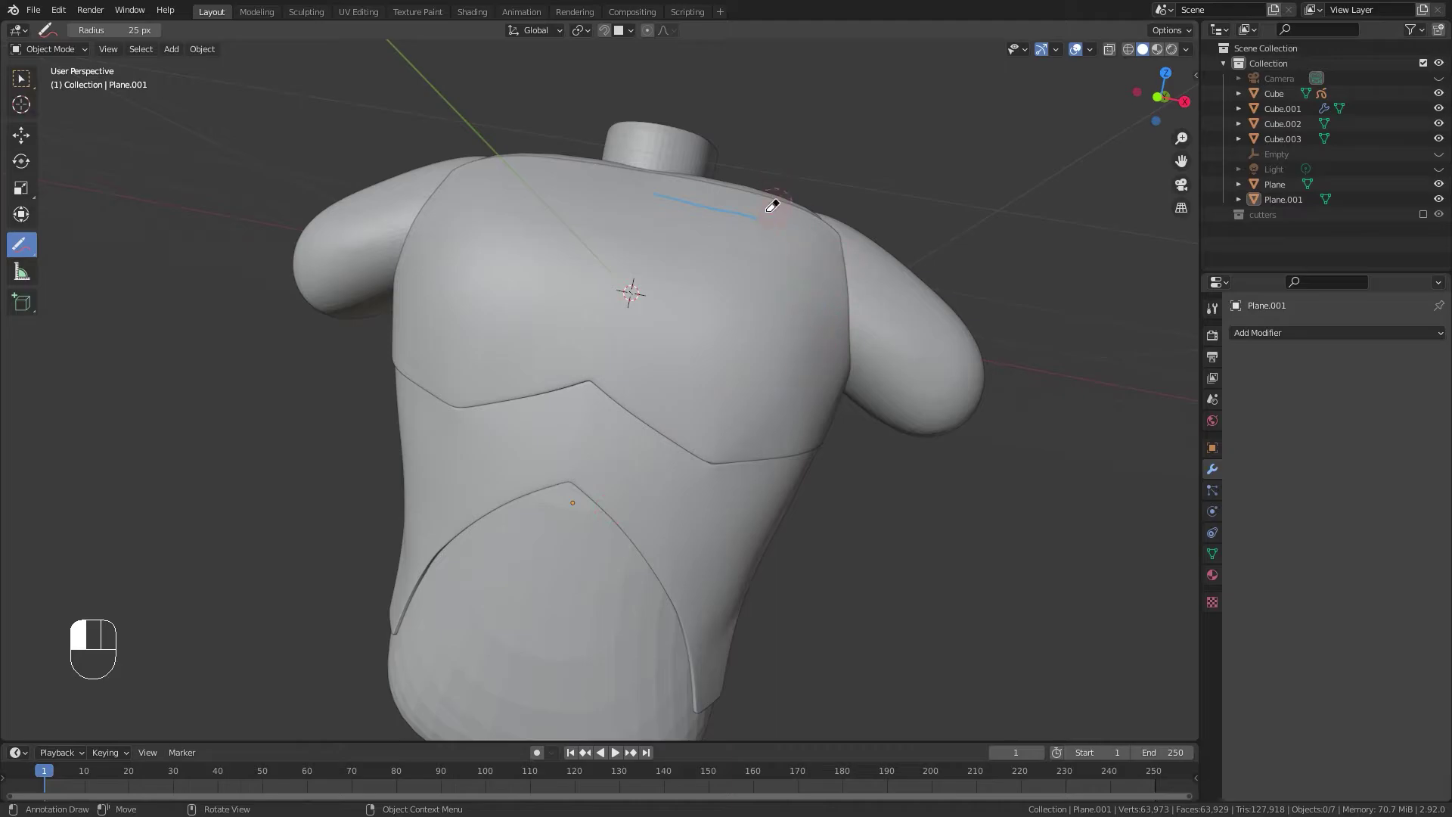
left_click_drag(30, 251, 102, 256)
left_click(26, 91)
Adjust the front of the abdominal piece below the chest plate seam with the Grab brush in Sculpt Mode.
middle_click_drag(463, 198, 401, 227)
scroll(575, 272, "down", 3)
middle_click_drag(706, 313, 715, 301, "shift")
mouse_move(695, 284)
middle_mouse_down()
mouse_move(610, 248)
mouse_move(487, 324)
middle_mouse_up()
scroll(529, 347, "up", 5)
mouse_move(583, 387)
middle_mouse_down()
mouse_move(532, 410)
mouse_move(369, 408)
mouse_move(695, 342)
middle_mouse_up()
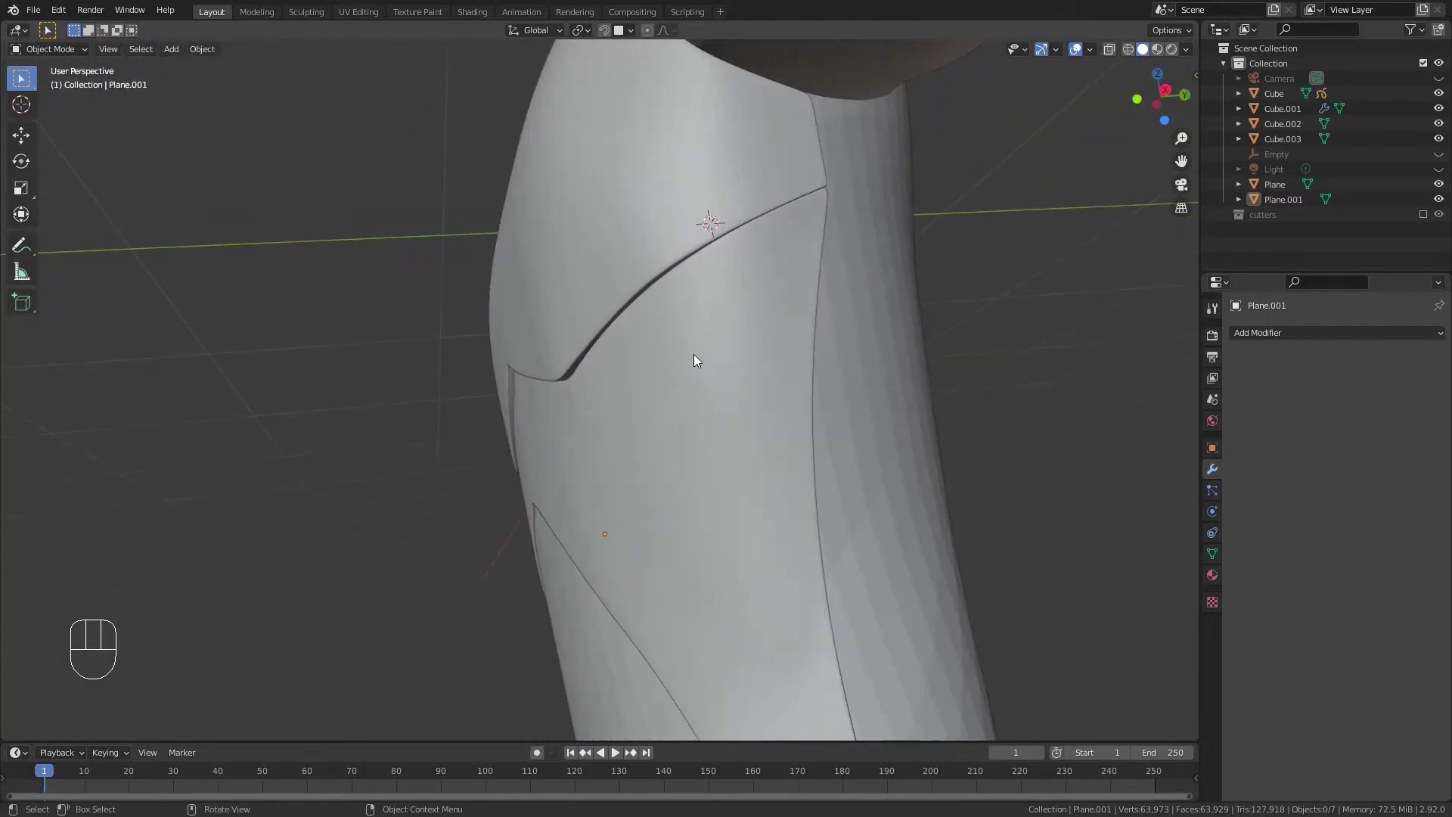
left_click(694, 343)
scroll(661, 449, "down", 2)
key("ctrl+Tab")
middle_click_drag(611, 409, 558, 412)
left_click_drag(567, 449, 571, 454)
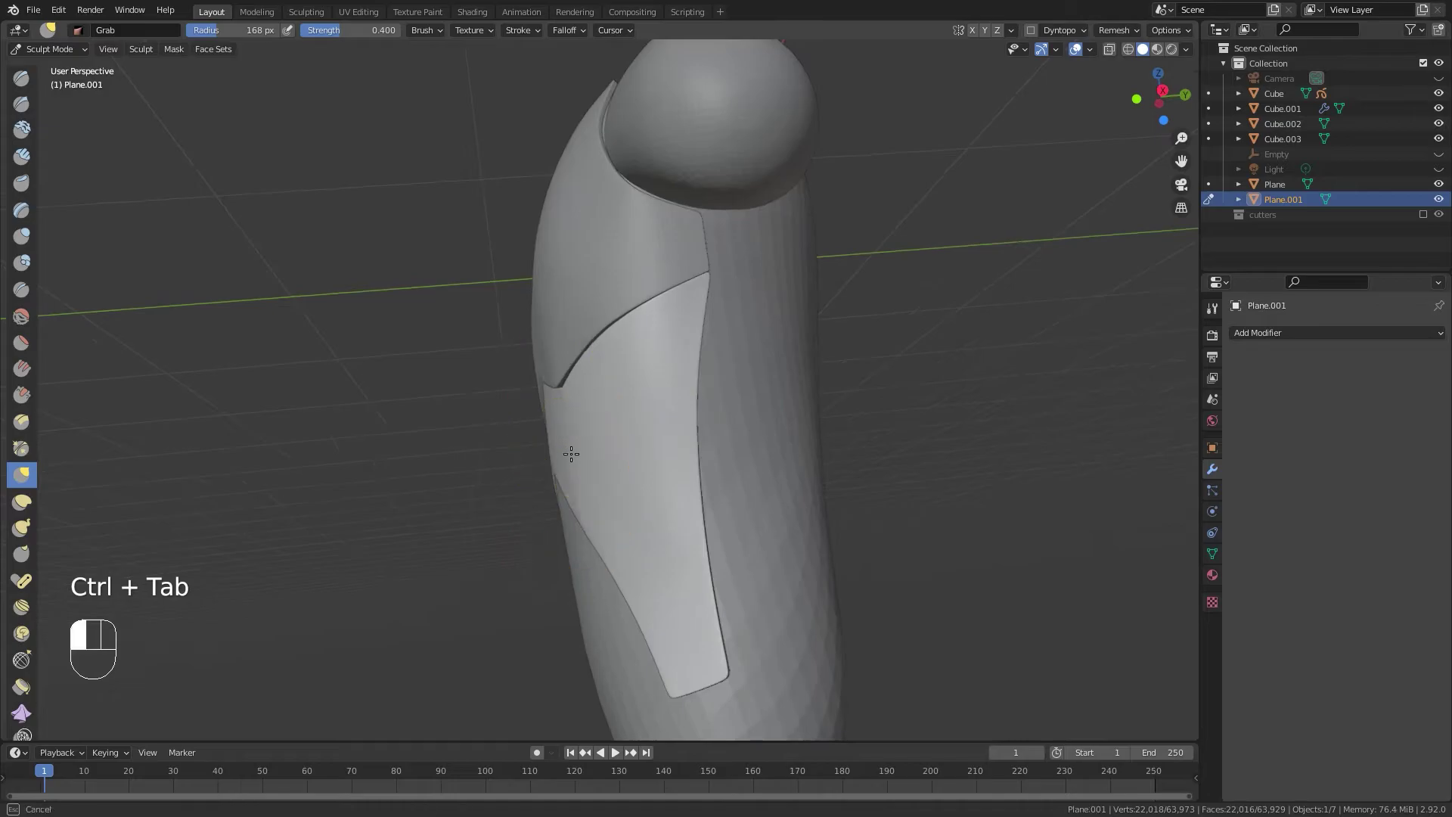
Pull the abdominal piece's outer side edge closer to the torso from the back view with Grab strokes.
mouse_move(526, 439)
middle_mouse_down()
mouse_move(570, 421)
mouse_move(499, 463)
mouse_move(703, 233)
mouse_move(587, 256)
mouse_move(636, 340)
mouse_move(665, 321)
mouse_move(577, 346)
mouse_move(630, 345)
mouse_move(606, 373)
mouse_move(606, 298)
mouse_move(386, 234)
middle_mouse_up()
scroll(530, 451, "up", 3)
scroll(635, 339, "down", 4)
scroll(309, 383, "down", 1)
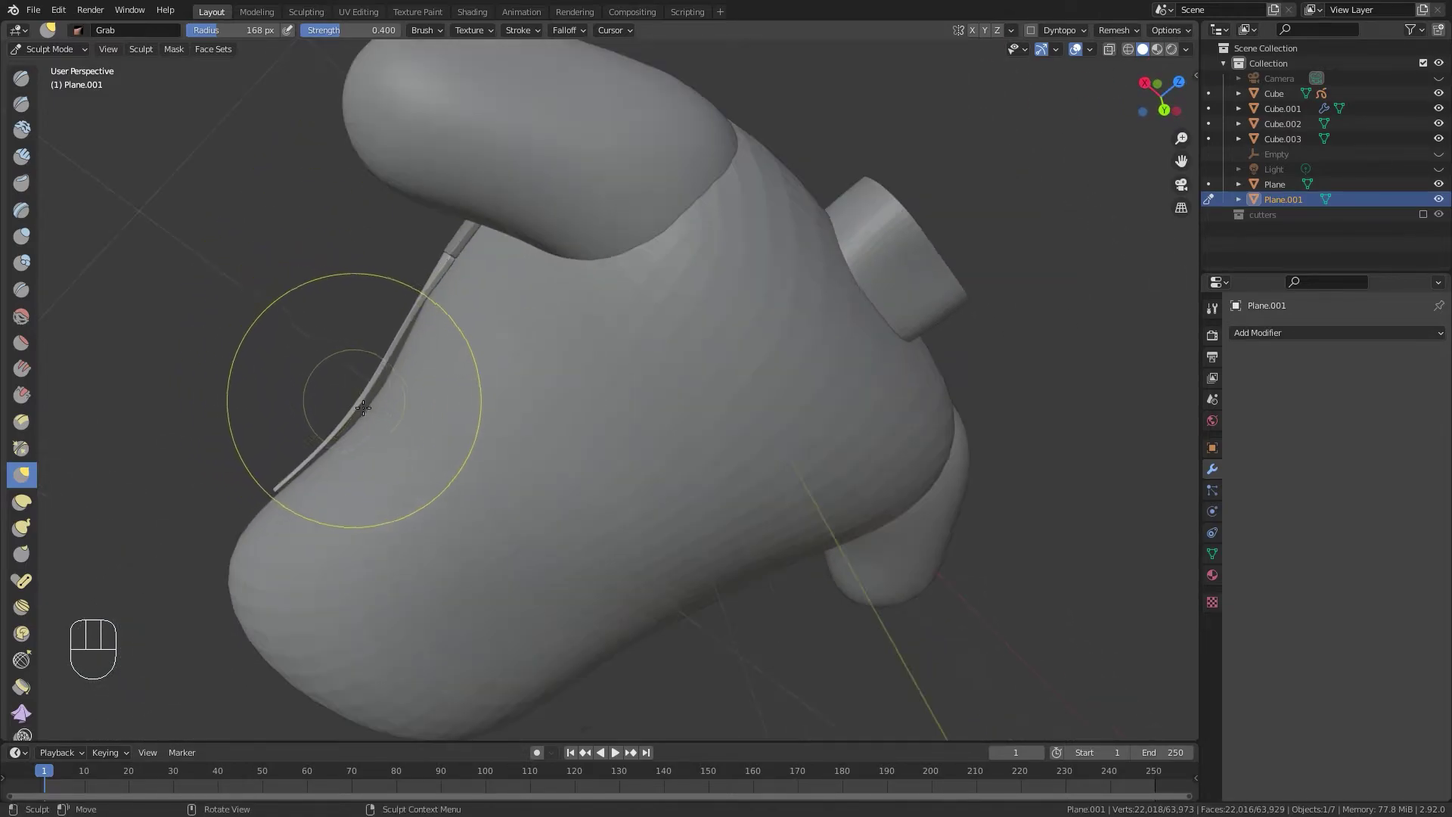
left_click_drag(384, 411, 376, 406)
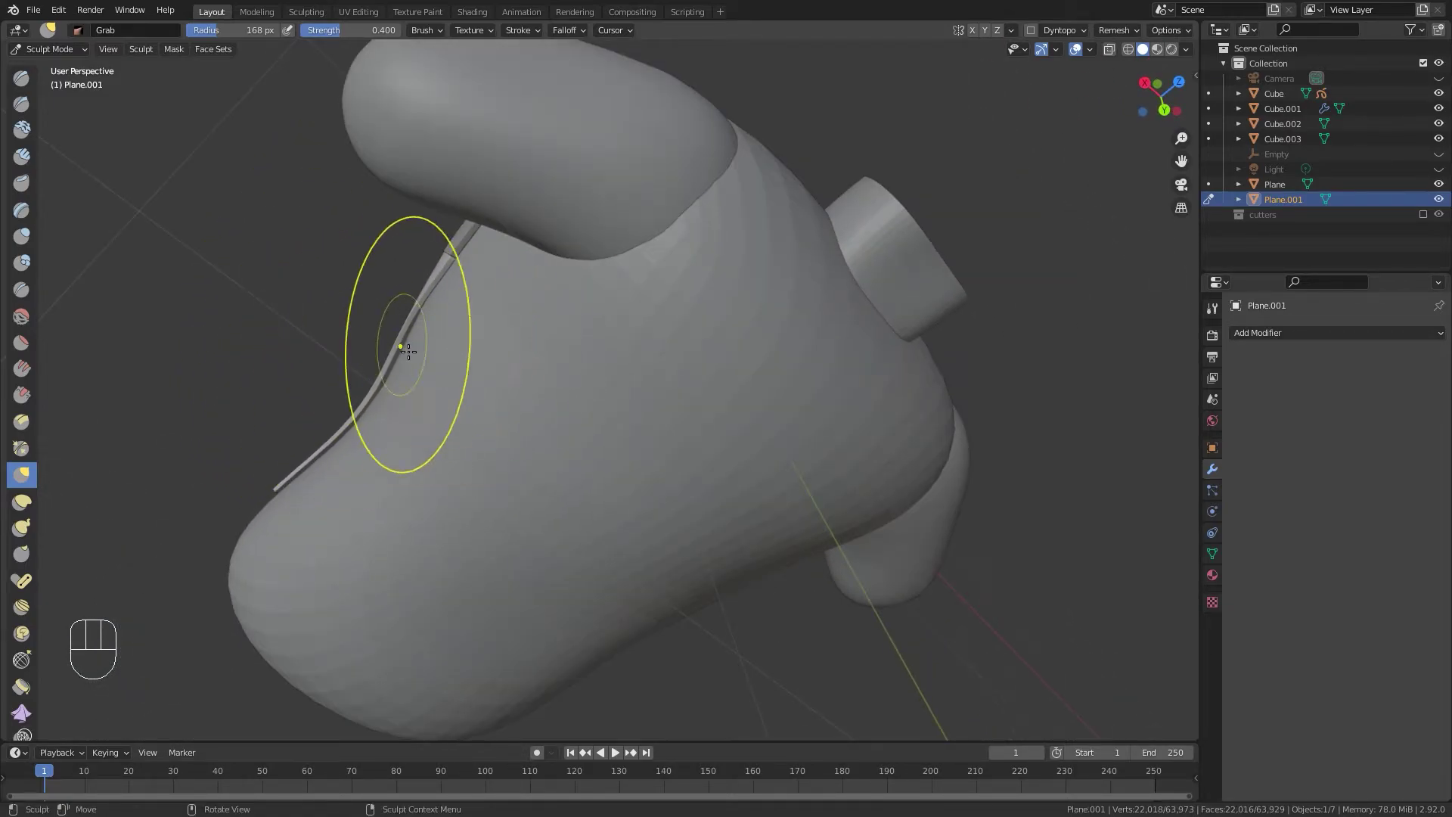
left_click_drag(413, 355, 408, 355)
Fit the abdominal piece's opposite side edge and lower end to the torso with Grab strokes, and return to Object Mode.
mouse_move(345, 353)
middle_mouse_down()
mouse_move(727, 411)
mouse_move(778, 395)
middle_mouse_up()
mouse_move(627, 378)
middle_mouse_down()
mouse_move(752, 323)
mouse_move(696, 291)
mouse_move(652, 236)
middle_mouse_up()
scroll(753, 322, "up", 1)
mouse_move(725, 236)
left_mouse_down()
mouse_move(727, 262)
mouse_move(656, 238)
left_mouse_up()
scroll(652, 233, "down", 3)
left_click_drag(636, 287, 644, 301)
left_click_drag(730, 326, 768, 341)
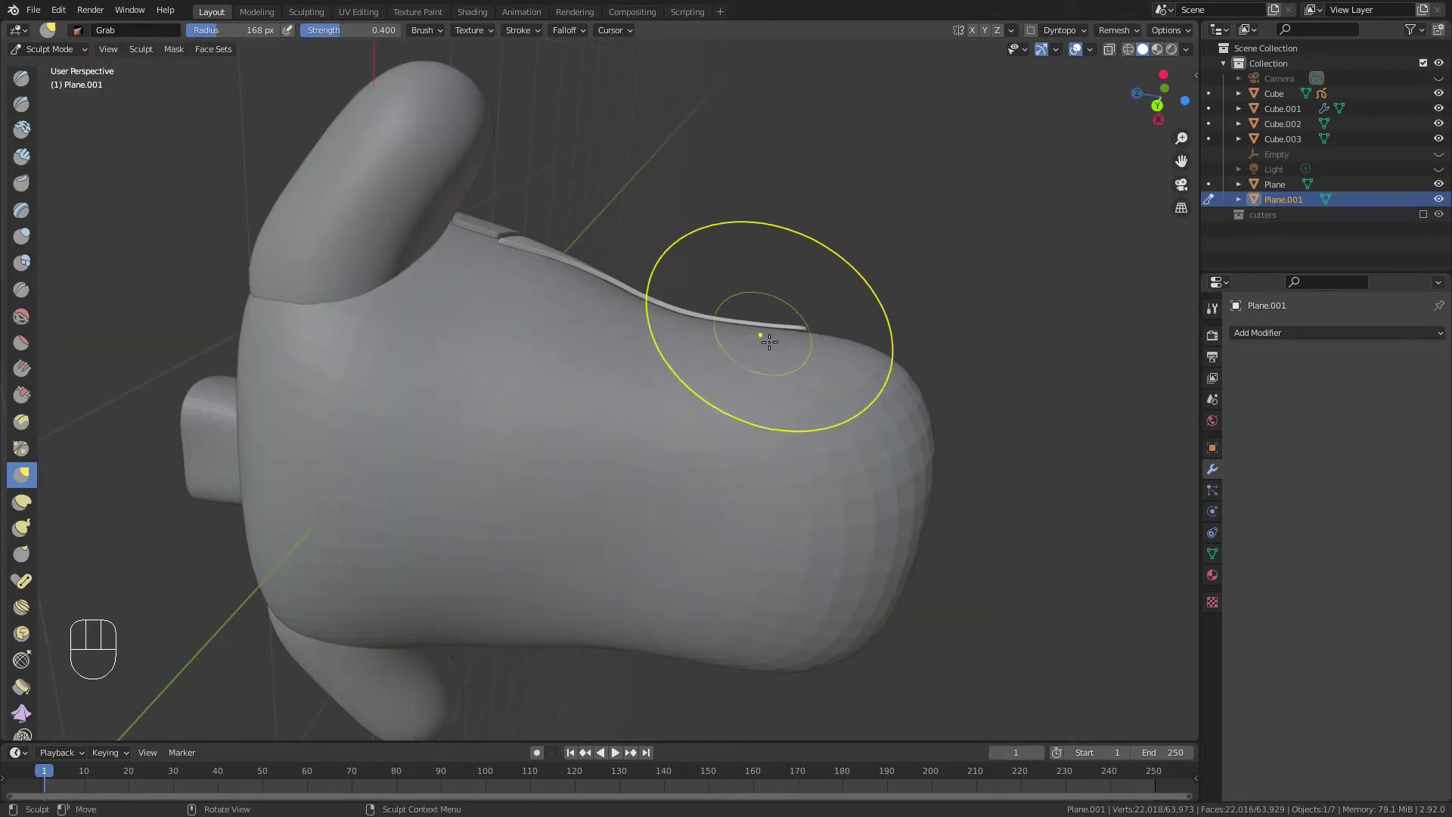
middle_click_drag(810, 309, 737, 312)
scroll(423, 253, "up", 3)
mouse_move(522, 241)
middle_mouse_down()
mouse_move(567, 227)
mouse_move(619, 134)
middle_mouse_up()
key("ctrl+Tab")
scroll(499, 204, "down", 3)
Fit the chest plate's side edges under the arms to the torso with the Grab brush, and leave Sculpt Mode.
left_click(634, 199)
scroll(633, 238, "up", 3)
middle_click_drag(632, 243, 605, 187, "shift")
middle_click_drag(782, 230, 777, 282)
scroll(778, 282, "down", 3)
key("ctrl+Tab")
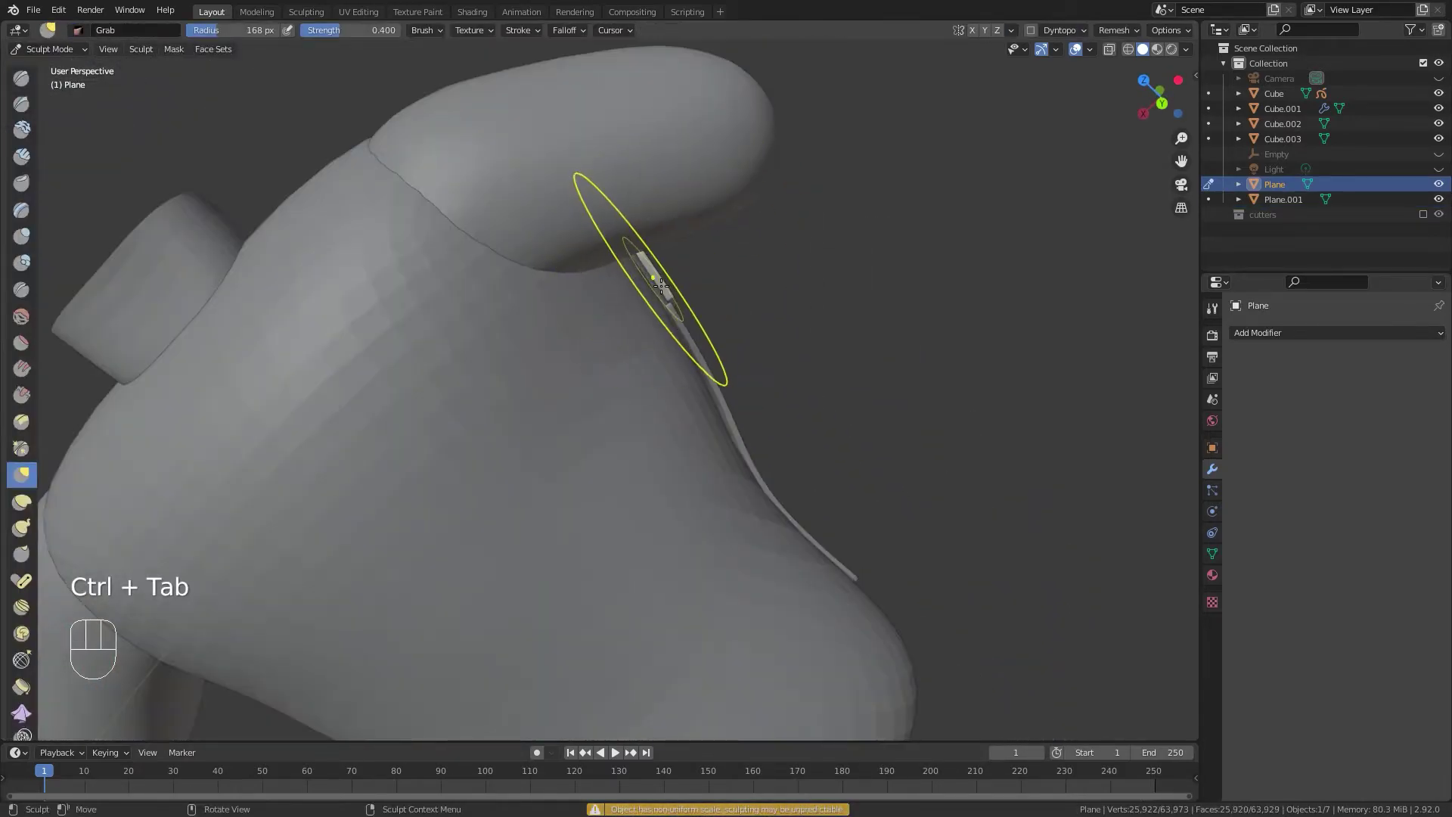
mouse_move(656, 292)
middle_mouse_down()
mouse_move(556, 344)
mouse_move(575, 334)
mouse_move(550, 244)
middle_mouse_up()
scroll(170, 447, "down", 3)
middle_click_drag(219, 454, 321, 459)
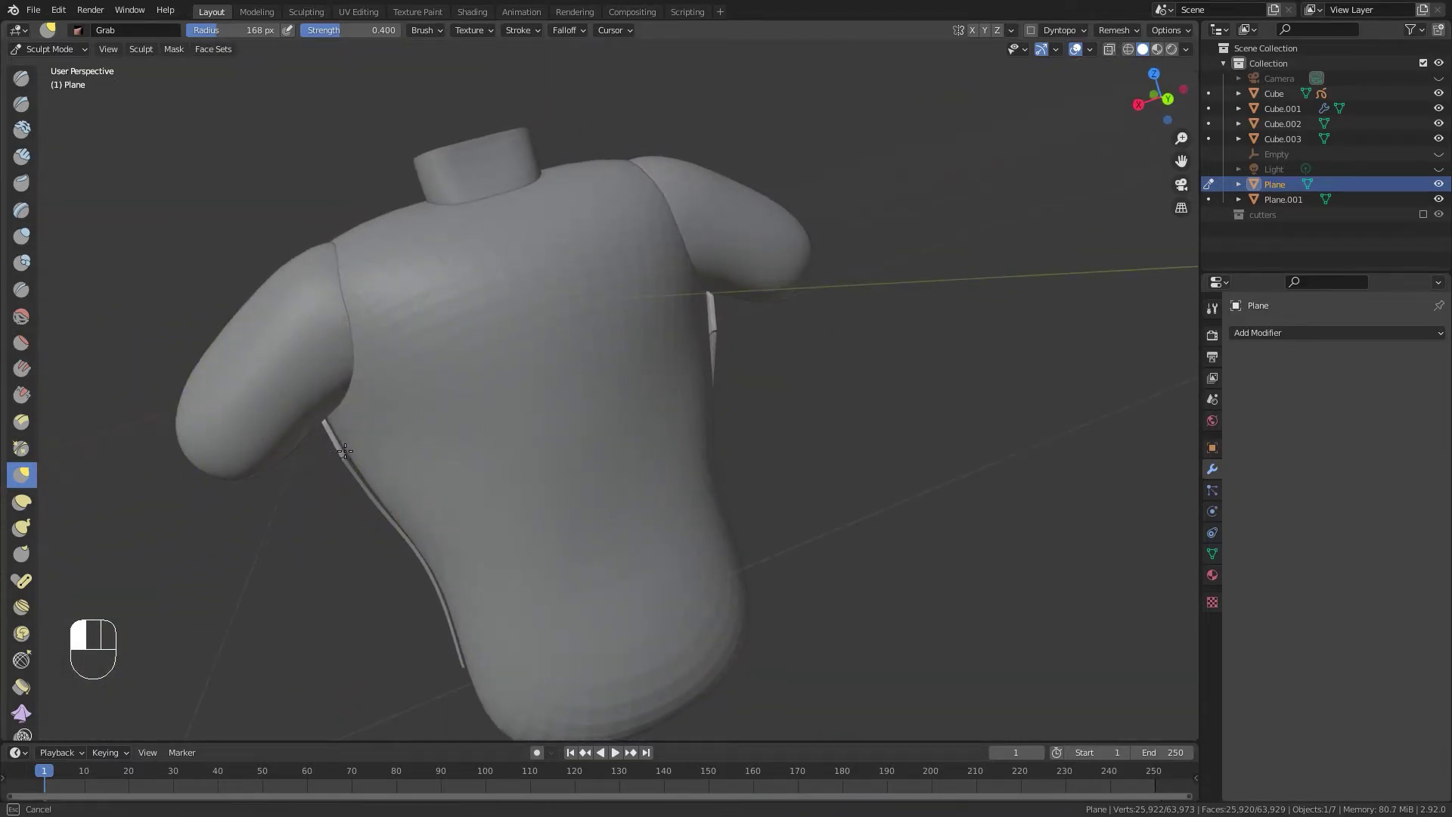
key("ctrl+Tab")
key("ctrl+Tab")
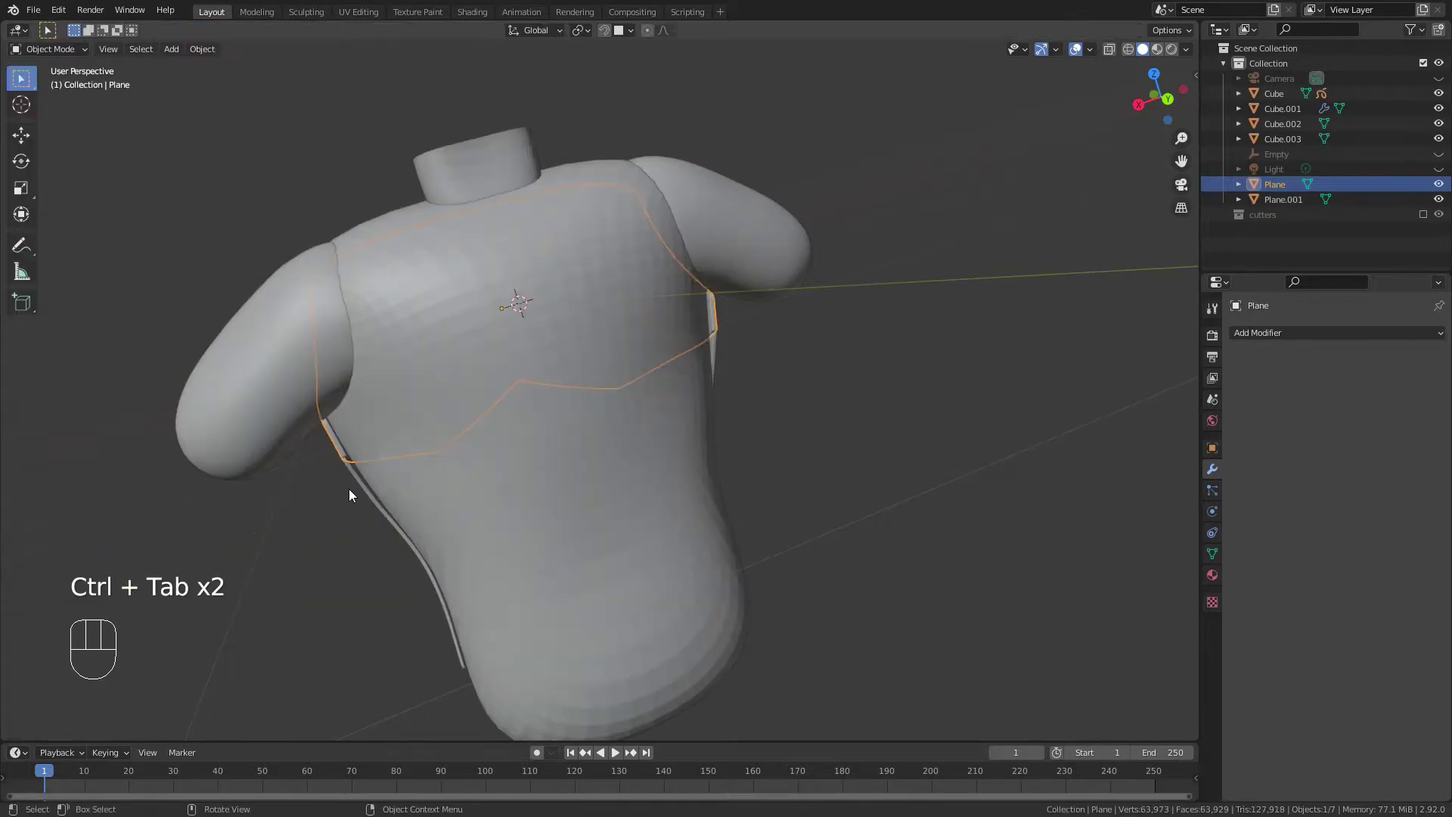
Grab the abdominal piece's outer edge below the arm and at its lower tip to fit the torso, and deselect it in Object Mode.
left_click(354, 482)
key("ctrl+Tab")
left_click(333, 563)
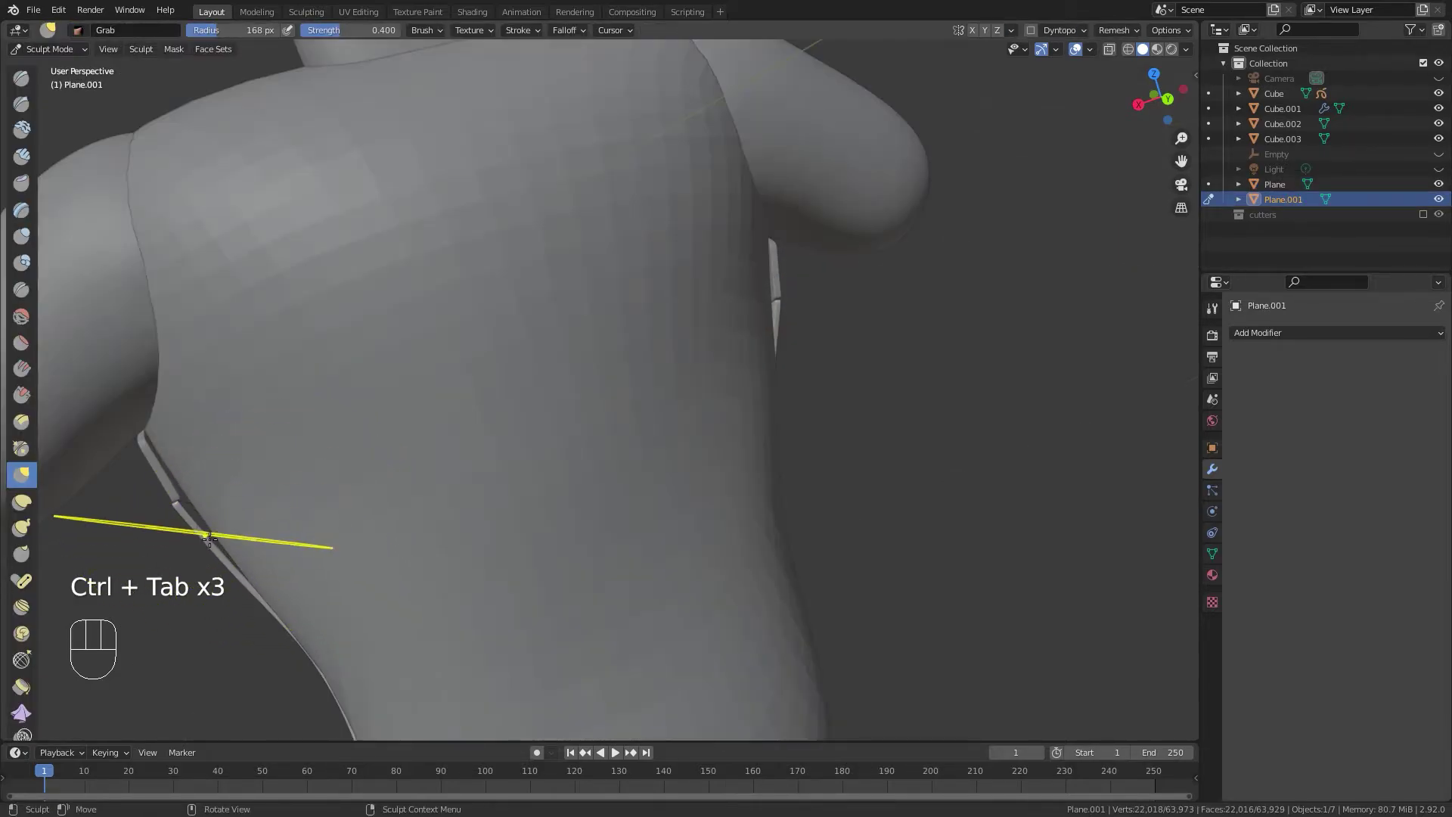
left_click_drag(360, 478, 364, 483)
left_click_drag(468, 662, 468, 658)
key("ctrl+Tab")
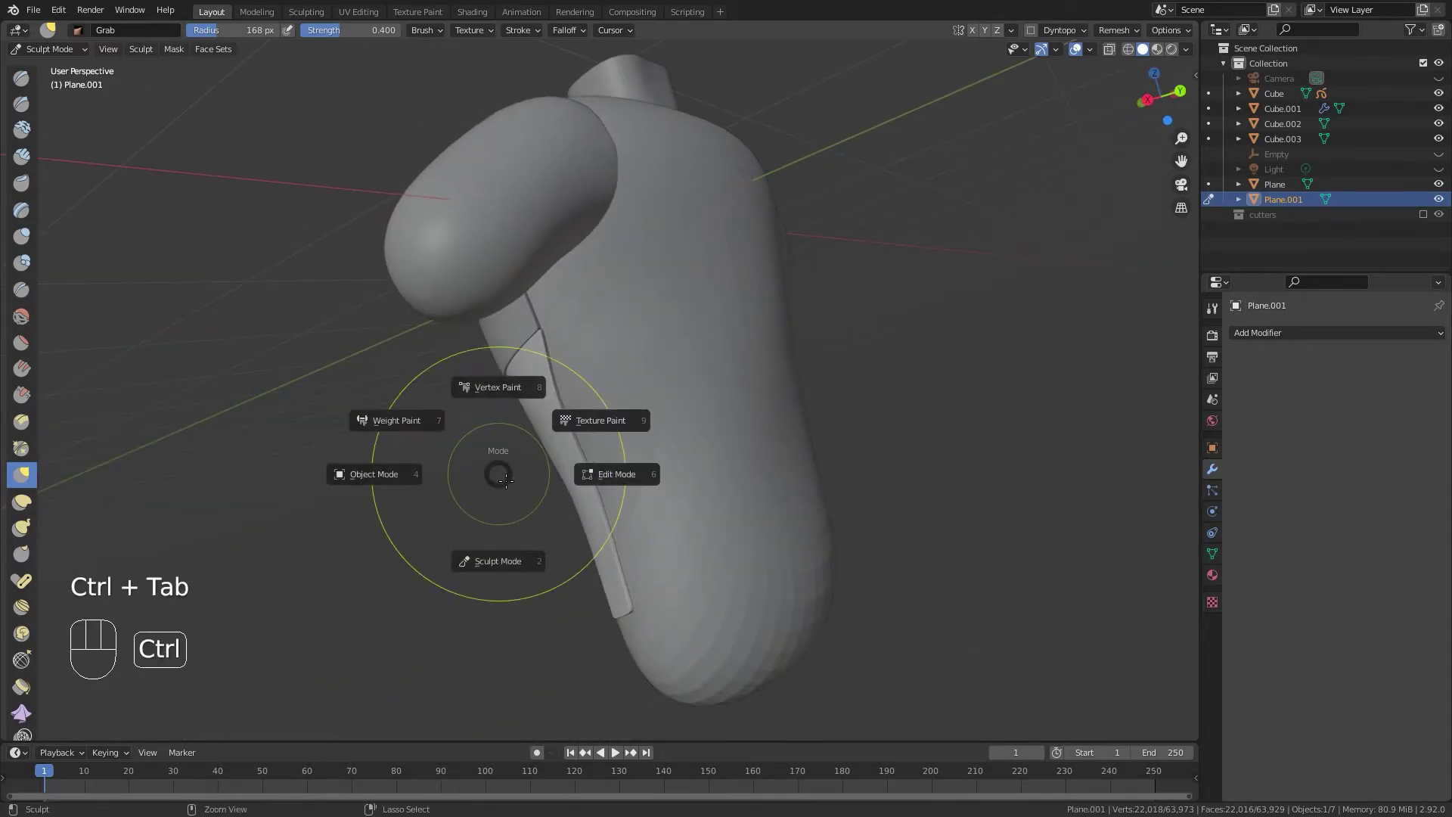
left_click(366, 473)
left_click(965, 379)
middle_click_drag(964, 379, 801, 410)
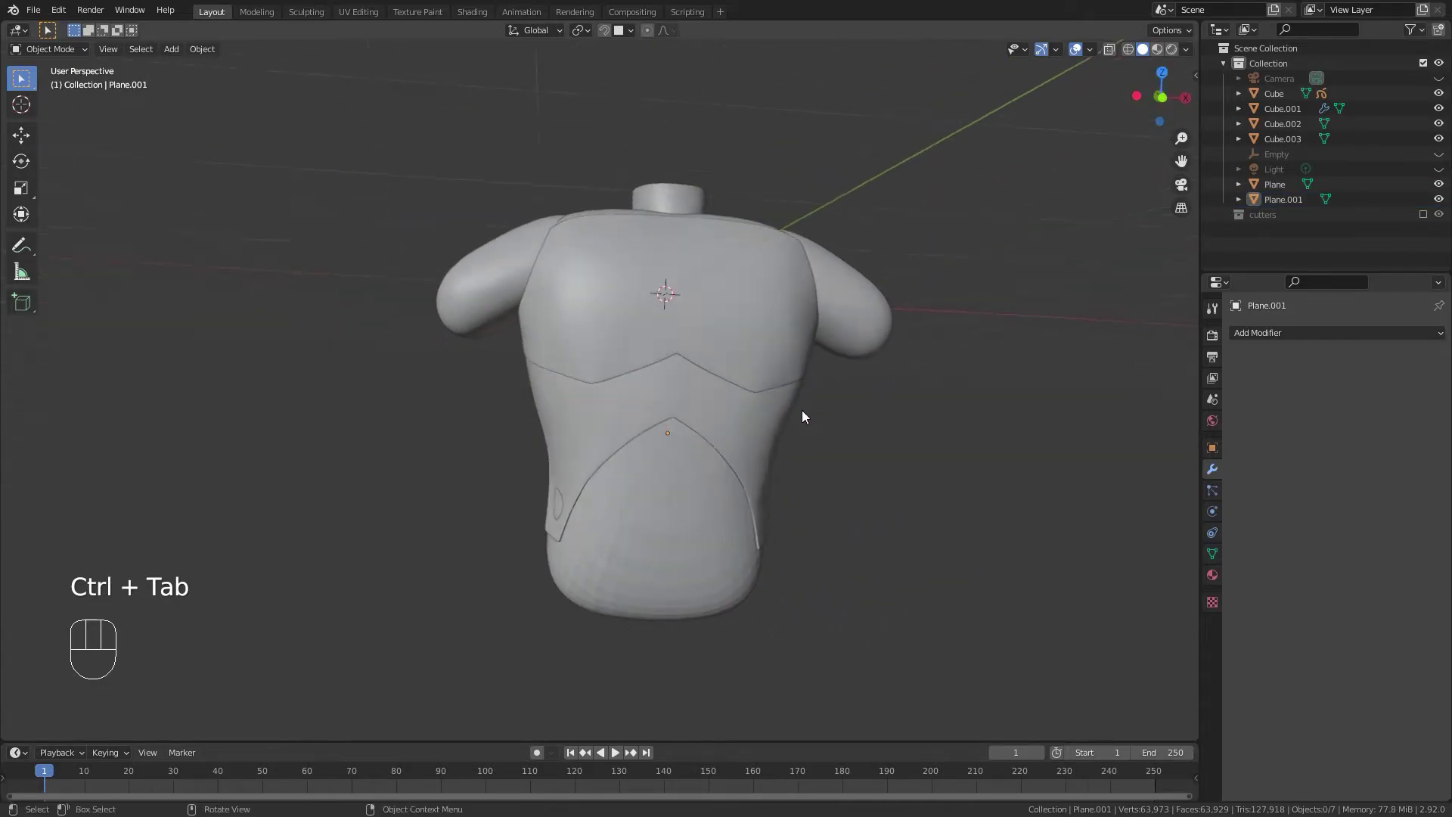
Adjust both lower tips of the abdominal piece at the hips with Grab strokes.
left_click(559, 494)
key("ctrl+Tab")
left_click(574, 646)
scroll(563, 635, "up", 5)
middle_click_drag(530, 621, 496, 507, "shift")
left_click_drag(469, 581, 464, 582)
mouse_move(475, 525)
middle_mouse_down()
mouse_move(499, 509)
mouse_move(568, 522)
mouse_move(454, 526)
middle_mouse_up()
mouse_move(650, 508)
middle_mouse_down("shift")
mouse_move(440, 500)
mouse_move(463, 517)
middle_mouse_up("shift")
left_click_drag(880, 565, 874, 564)
key("ctrl+Tab")
Check the abdominal piece's lower tips up close, return to Object Mode and save the file as ARMOR22.blend.
key("Tab")
middle_click_drag(869, 568, 687, 512, "shift")
scroll(771, 526, "up", 6)
middle_click_drag(842, 537, 333, 259, "shift")
scroll(635, 484, "up", 1)
scroll(635, 481, "down", 6)
key("ctrl+Tab")
middle_click_drag(477, 408, 546, 393)
scroll(546, 408, "down", 6)
middle_click_drag(564, 521, 526, 461, "shift")
middle_click_drag(522, 340, 439, 295)
middle_click_drag(438, 295, 757, 399, "shift")
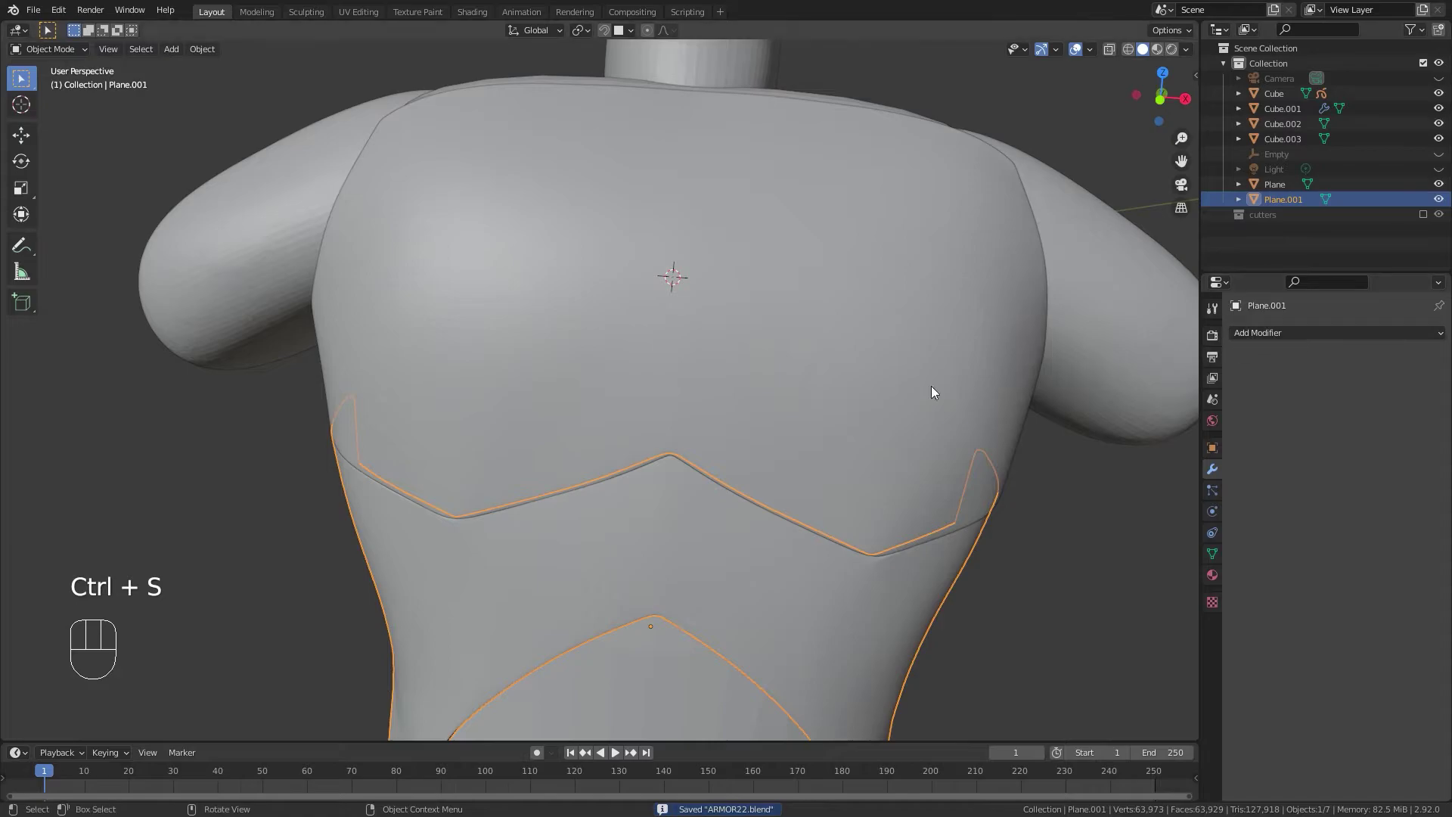
Examine the abdominal piece's applied mesh in Edit Mode, and deselect everything in Object Mode.
scroll(547, 352, "down", 5)
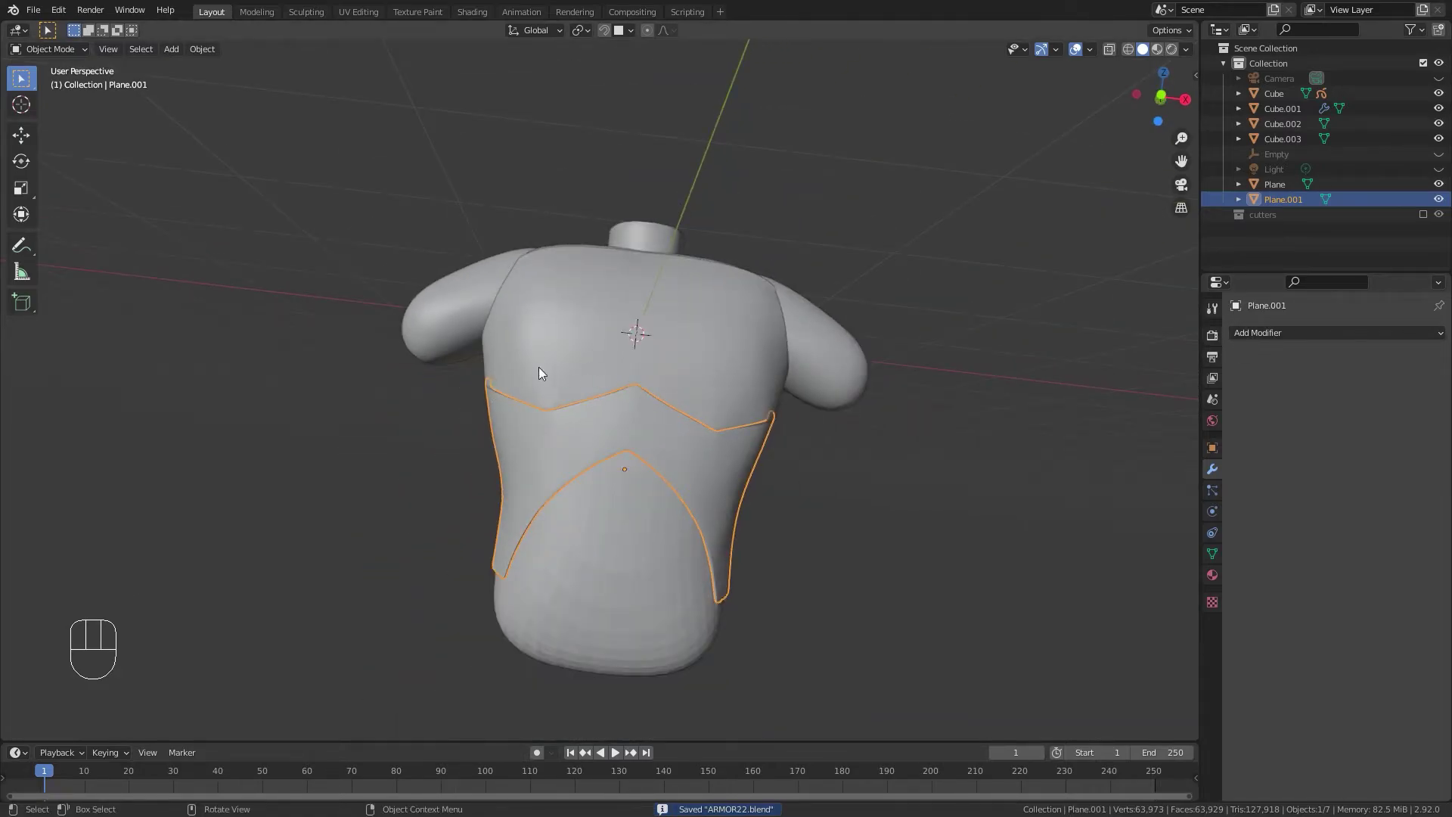
mouse_move(682, 429)
middle_mouse_down()
mouse_move(478, 439)
mouse_move(460, 401)
mouse_move(674, 429)
middle_mouse_up()
scroll(674, 435, "up", 3)
key("Tab")
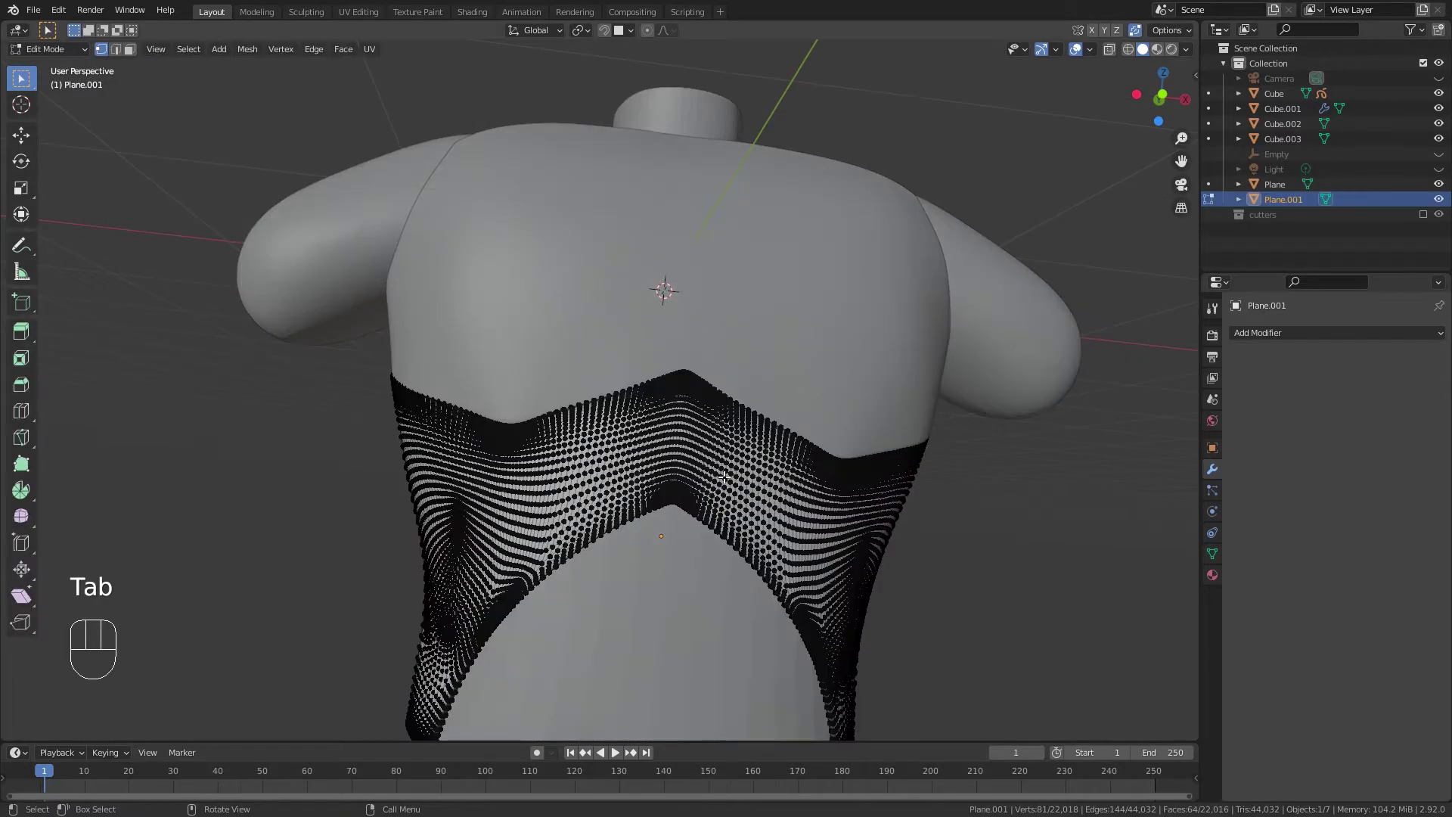
scroll(724, 477, "up", 6)
key("Tab")
left_click(630, 368)
scroll(635, 370, "down", 9)
left_click(892, 425)
scroll(847, 450, "up", 3)
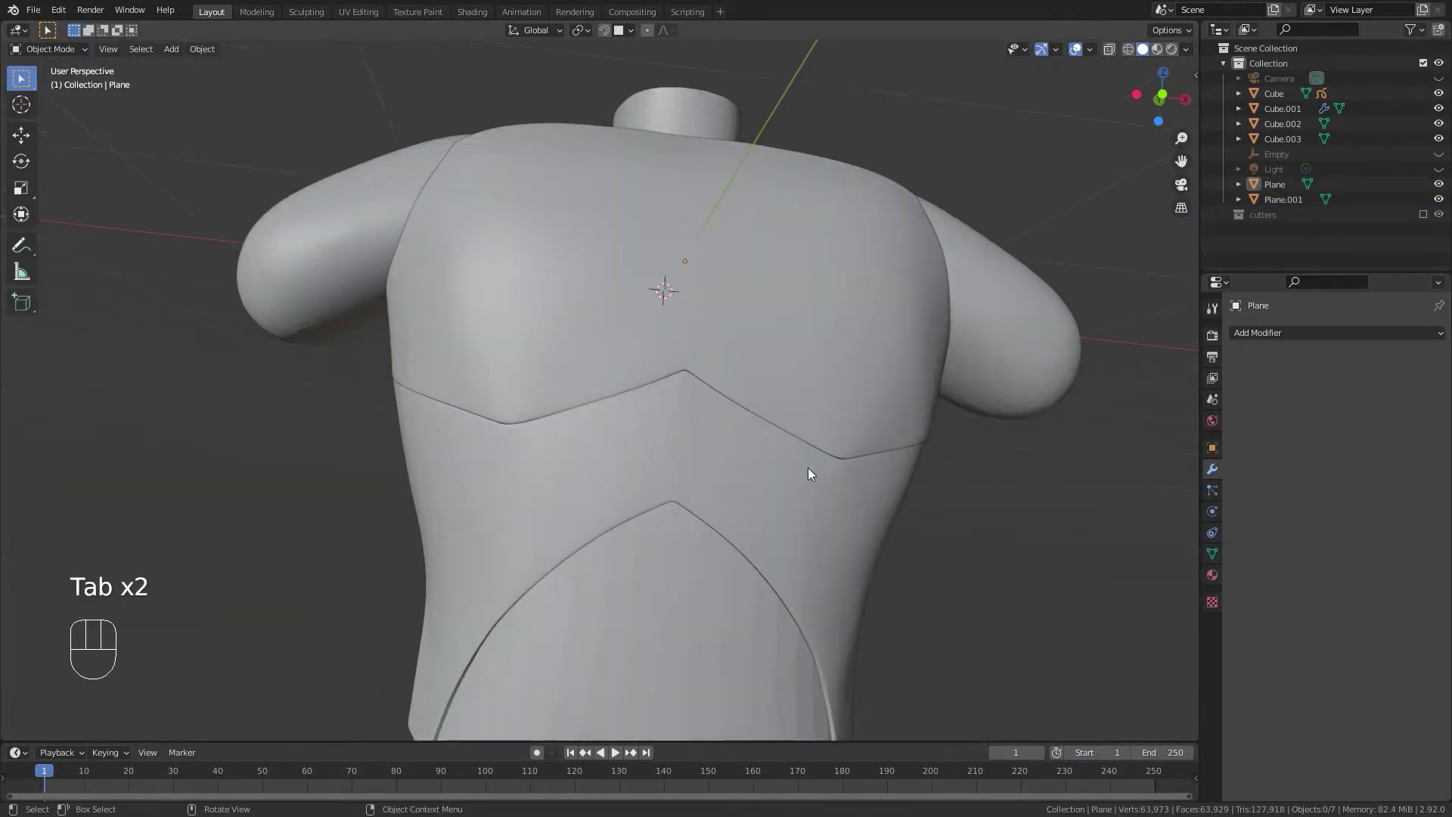
Add a cube mesh in front view and stretch it along the X axis by a factor of about 2.1.
key("KP_1")
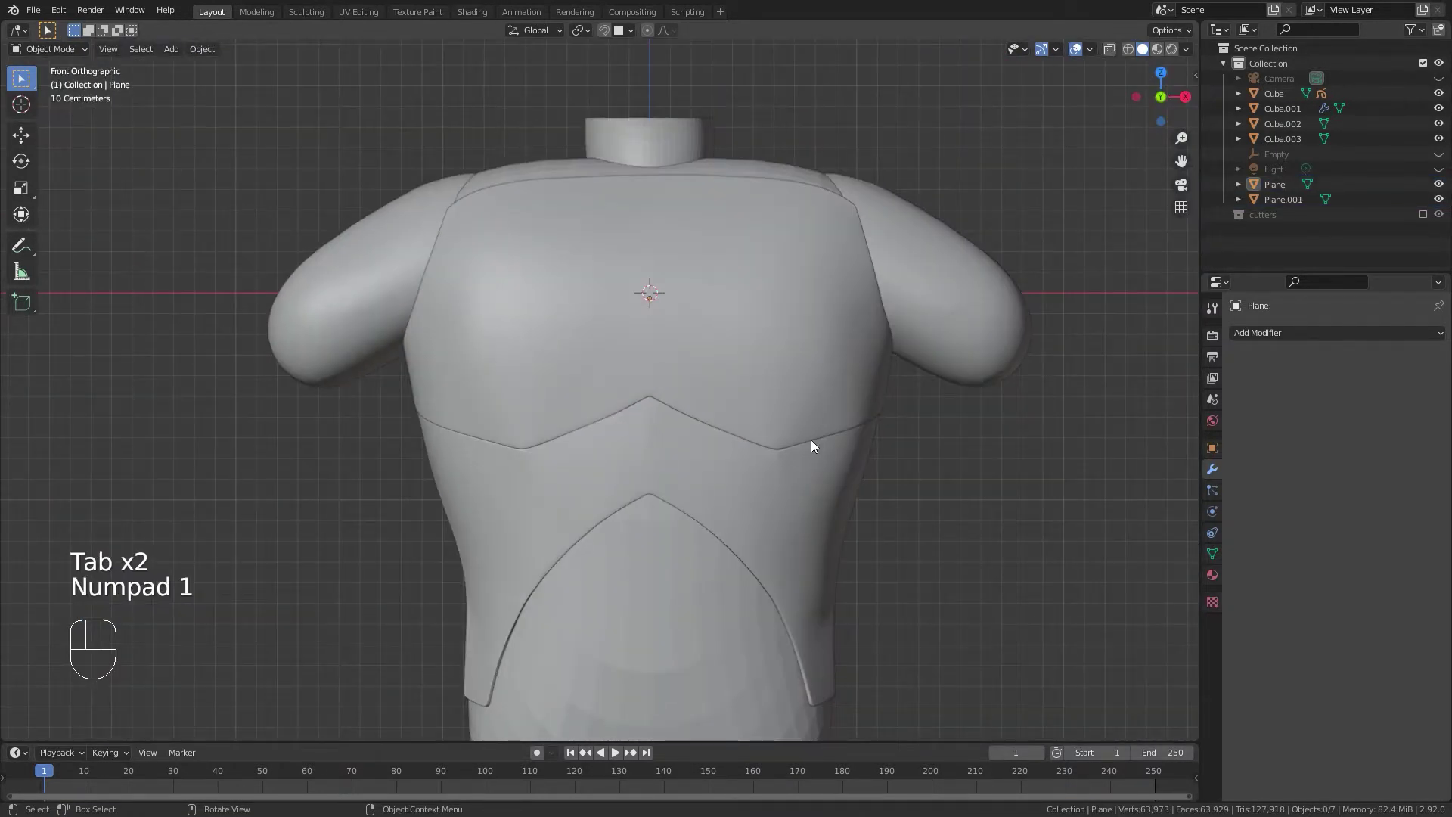
left_click(1259, 334)
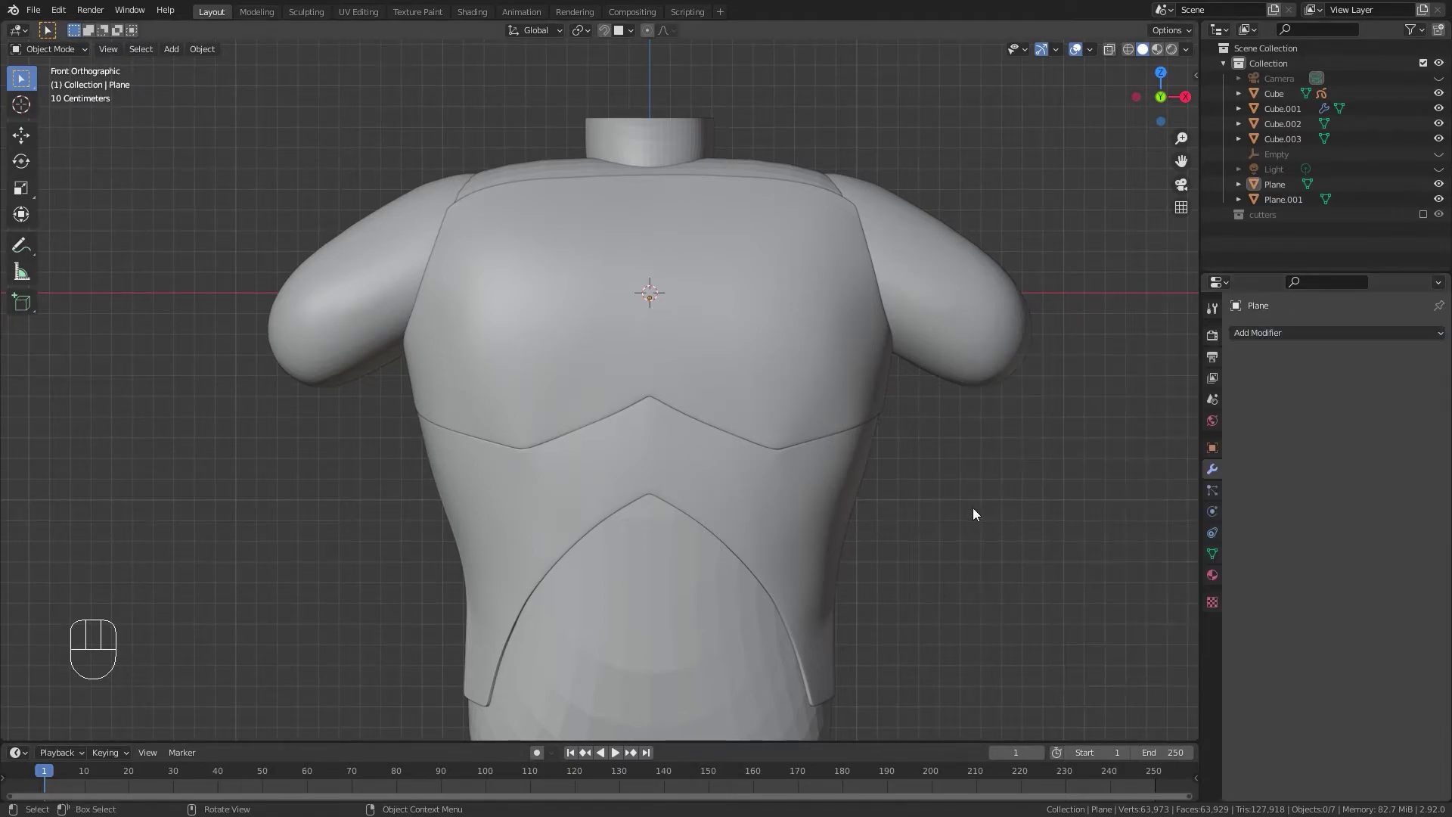
key("shift+a")
mouse_move(931, 358)
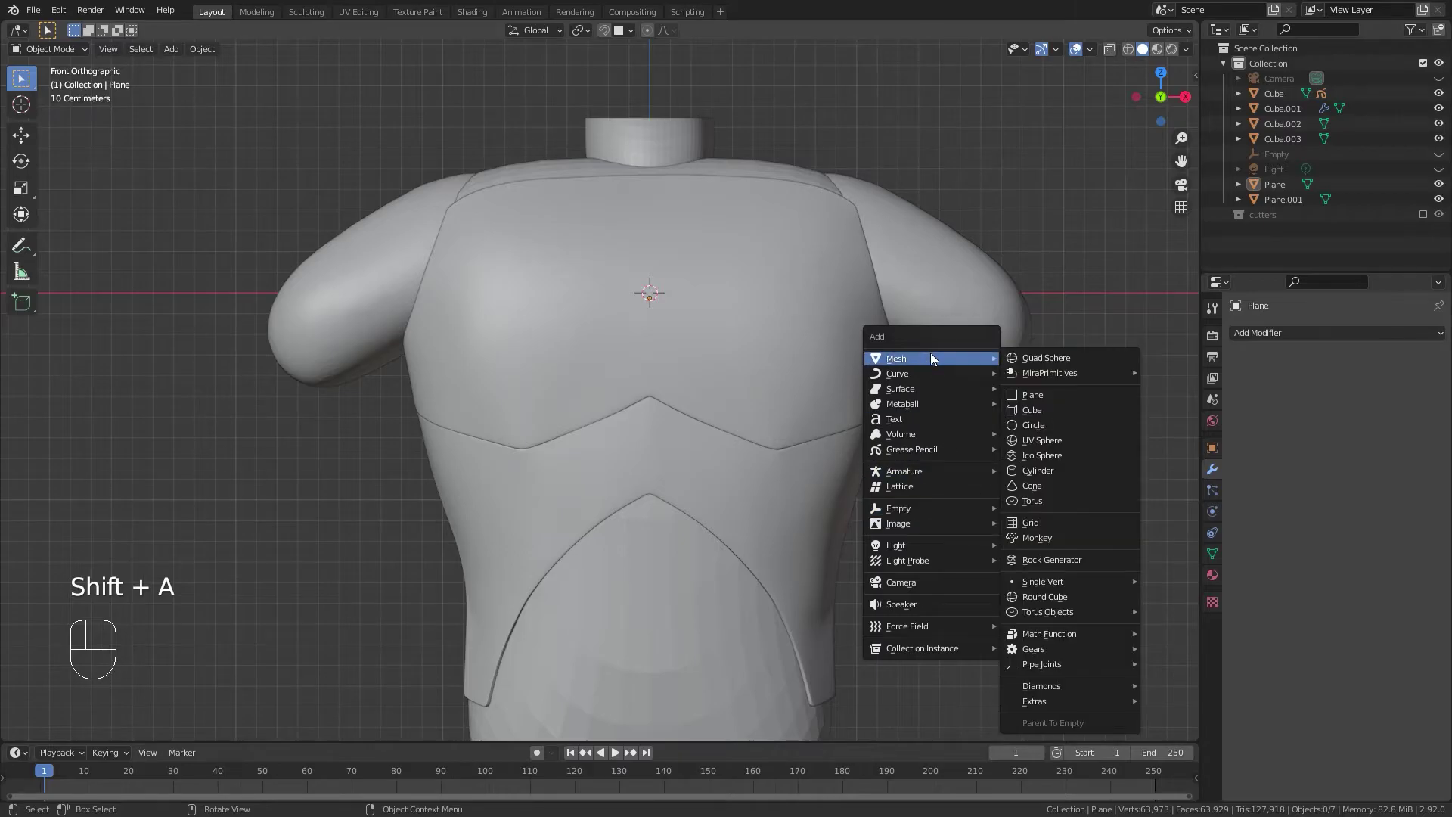
left_click(1031, 409)
scroll(952, 450, "down", 4)
key("s")
key("x")
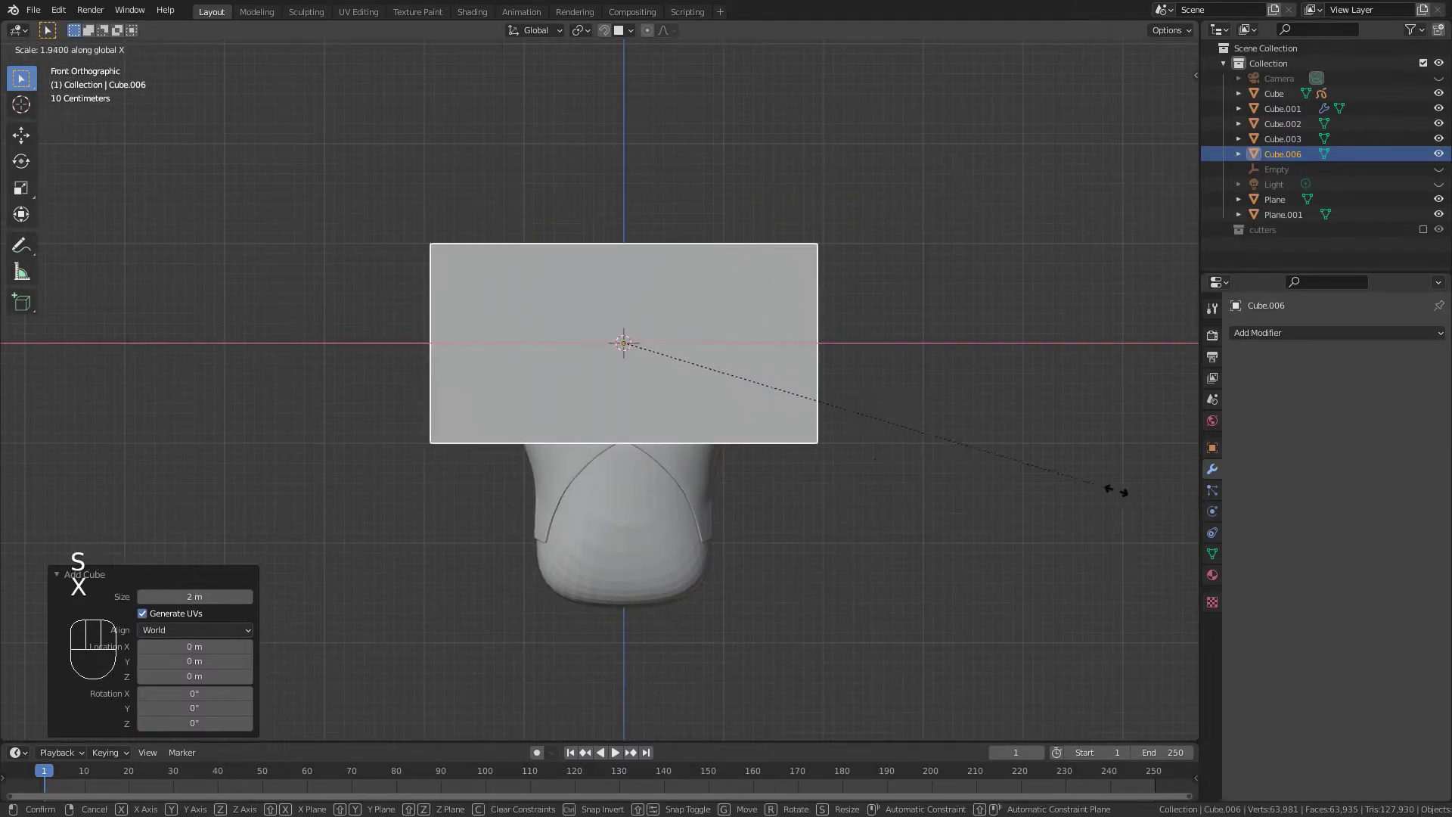
left_click(1160, 501)
Flatten the cube along Z and move it down about 0.47 m to the lower chest.
key("s")
key("z")
key("z")
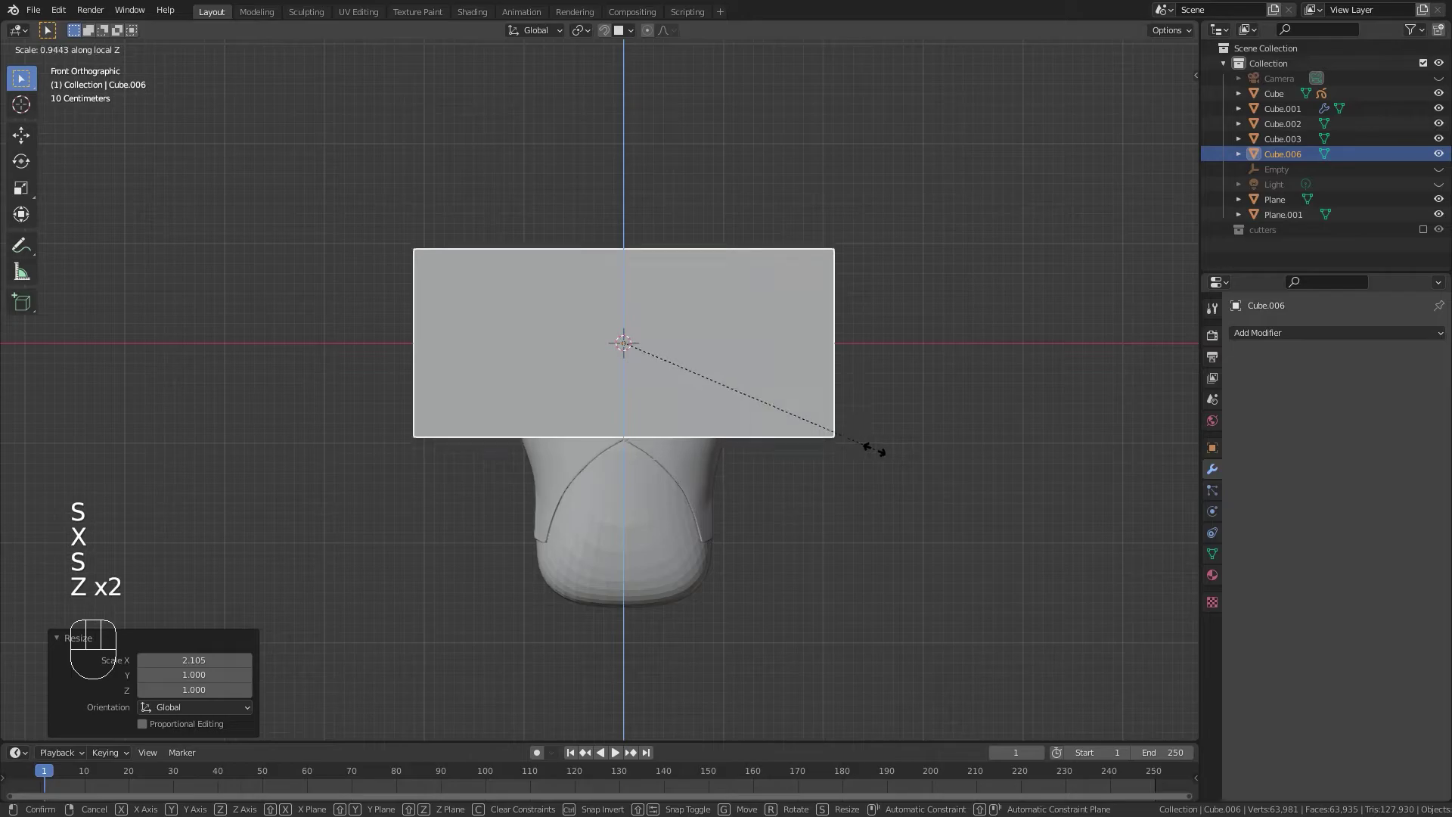
left_click(719, 398)
key("g")
key("z")
left_click(860, 484)
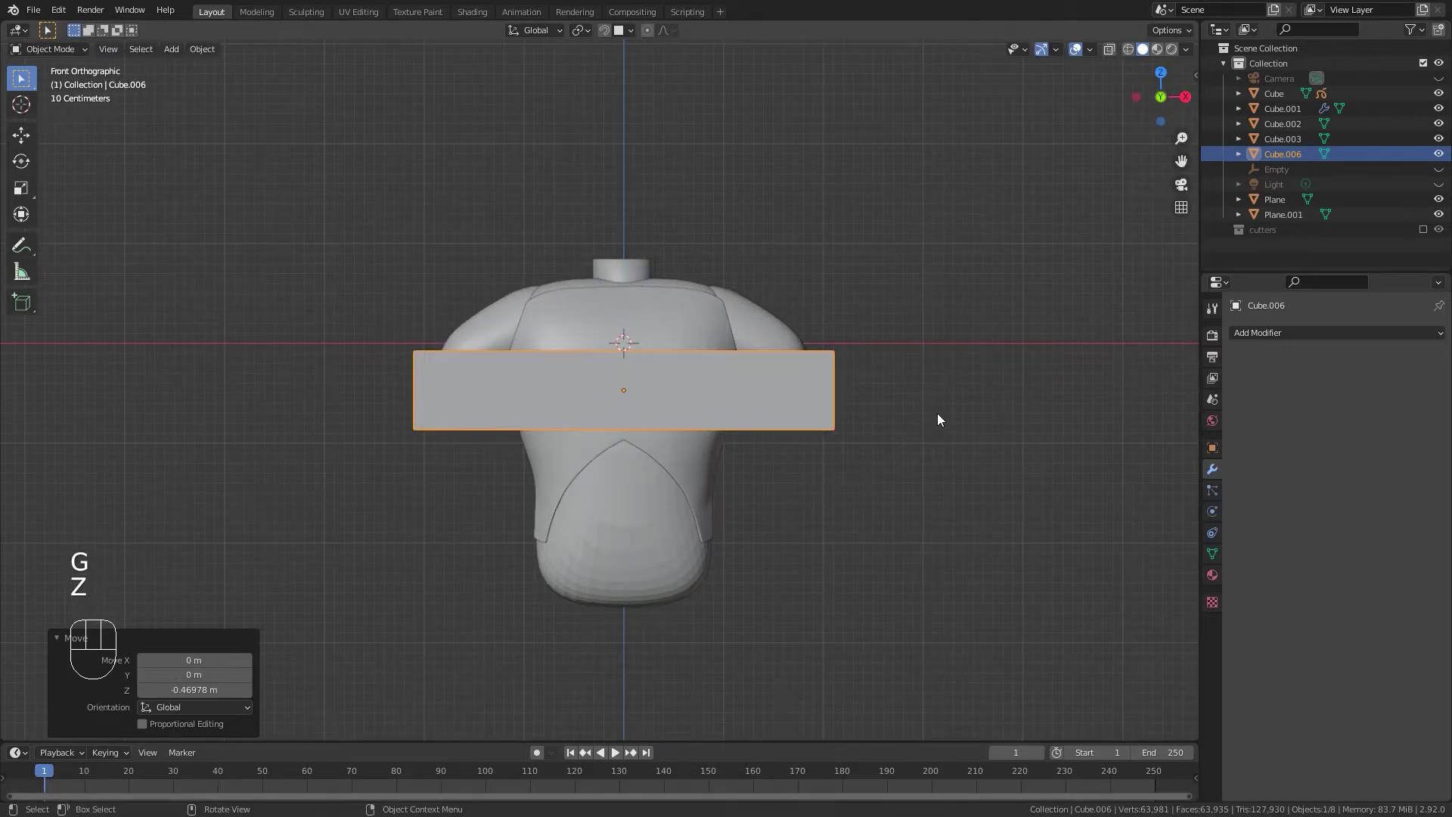
Narrow the cube along X so that it extends slightly past both sides of the torso.
key("s")
key("x")
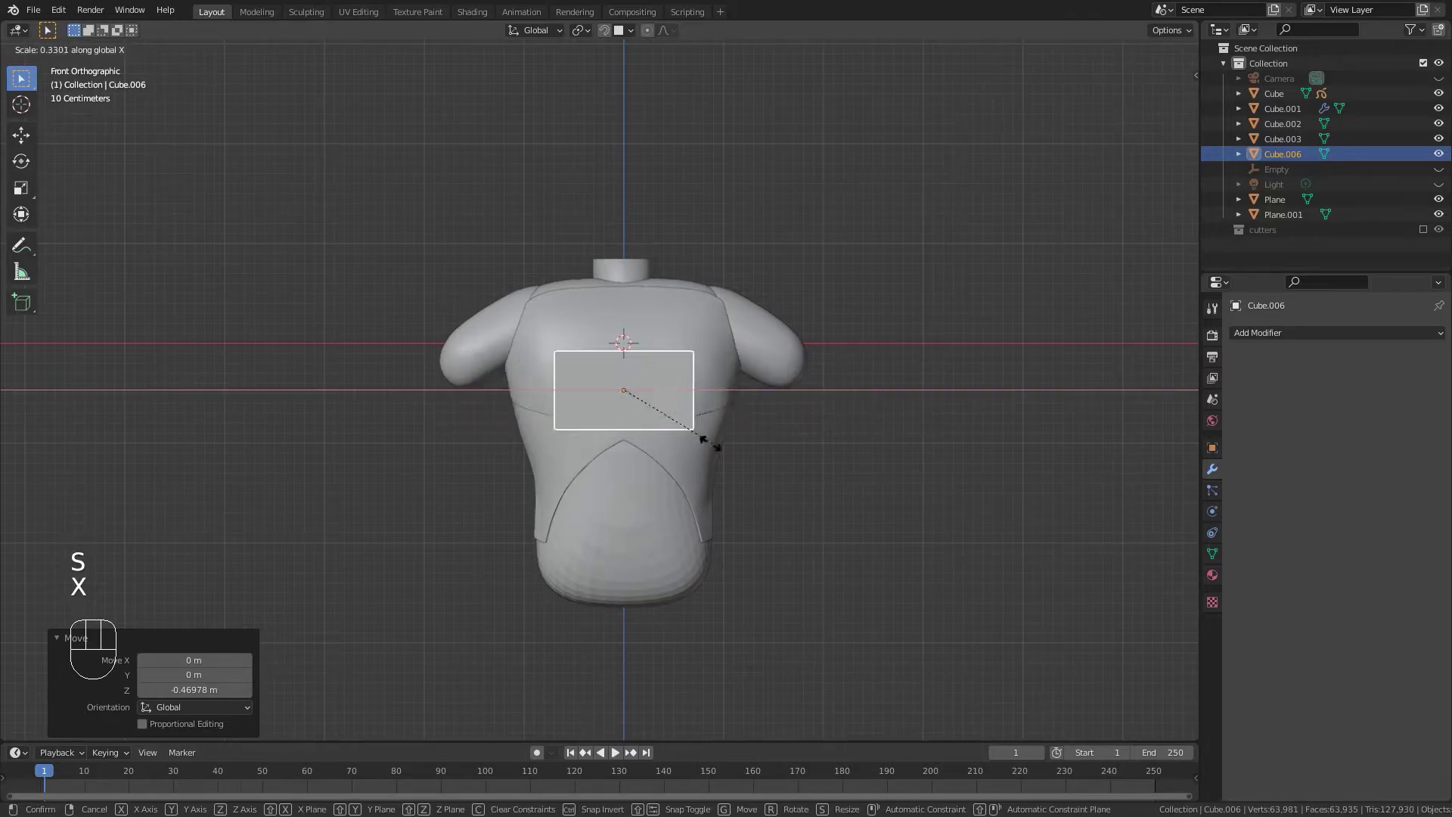
left_click(820, 452)
In Edit Mode with X-ray on, add a vertical loop cut through the cube's centre and delete the vertices of its negative-X half.
key("Tab")
scroll(812, 378, "up", 5)
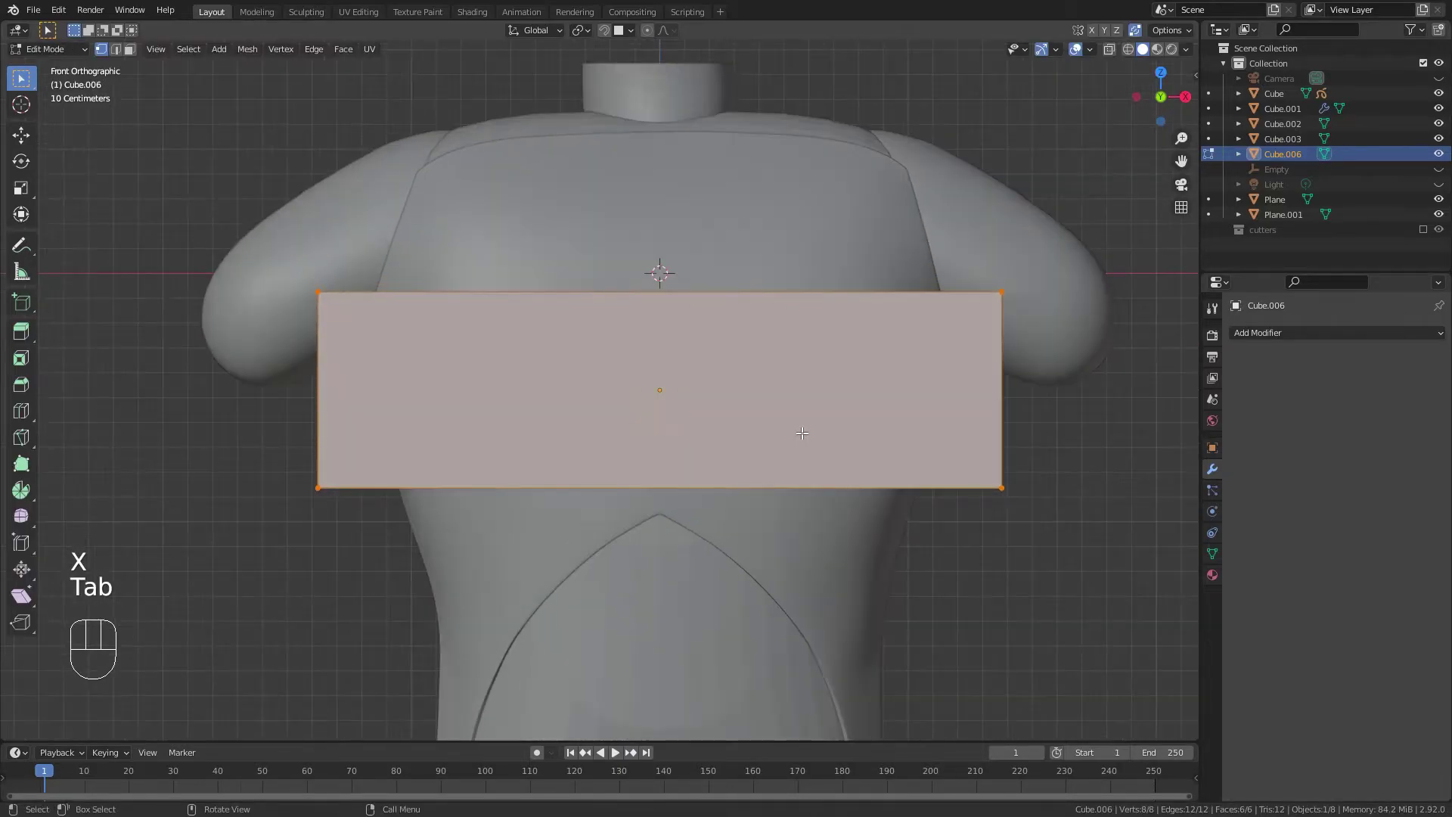
key("alt+z")
scroll(811, 337, "down", 3)
left_click_drag(820, 254, 873, 476)
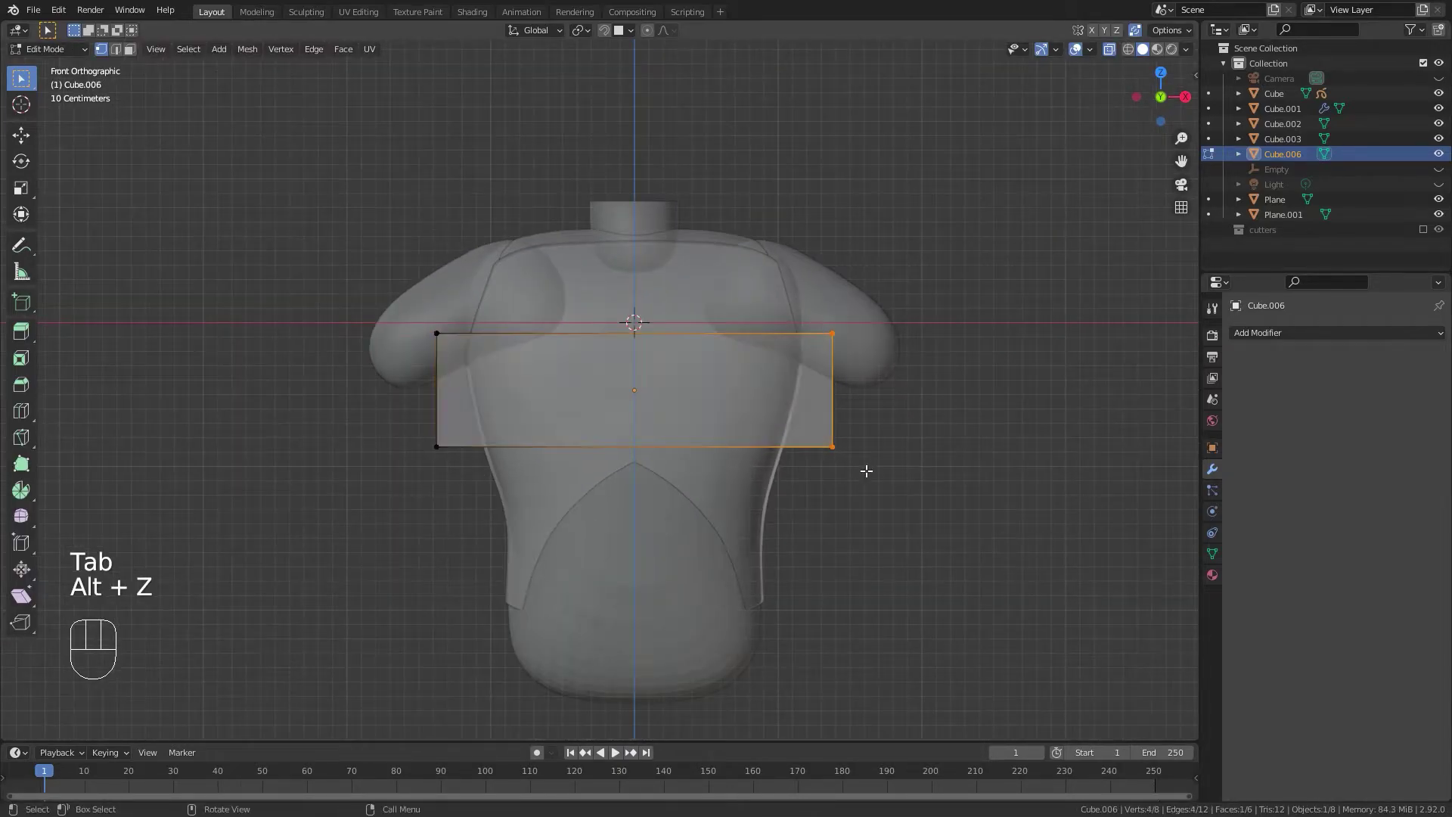
left_click(645, 359)
left_click_drag(186, 237, 492, 528)
key("x")
left_click(481, 474)
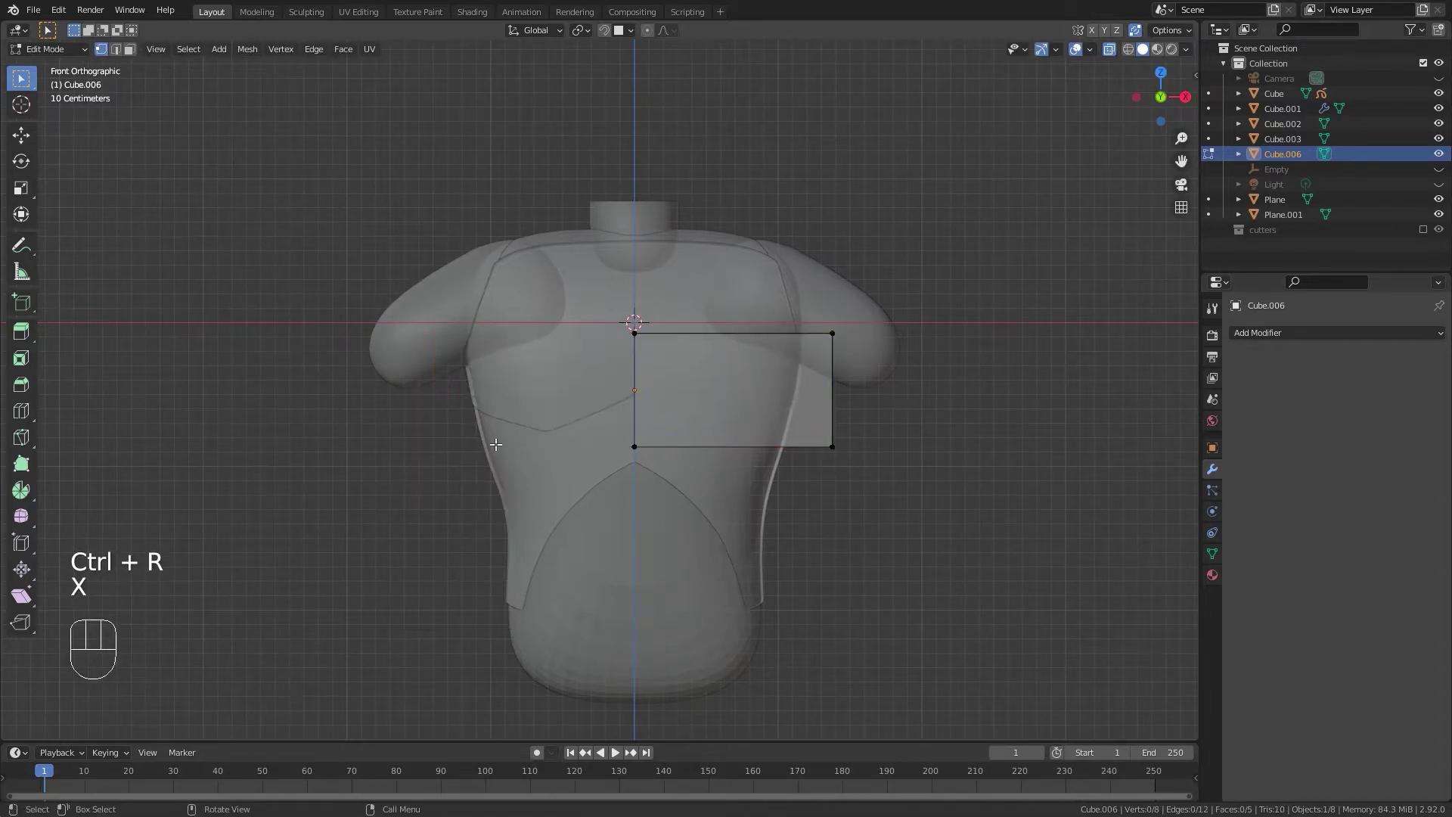
Add a Mirror modifier on the X axis to the halved cube.
left_click(1307, 333)
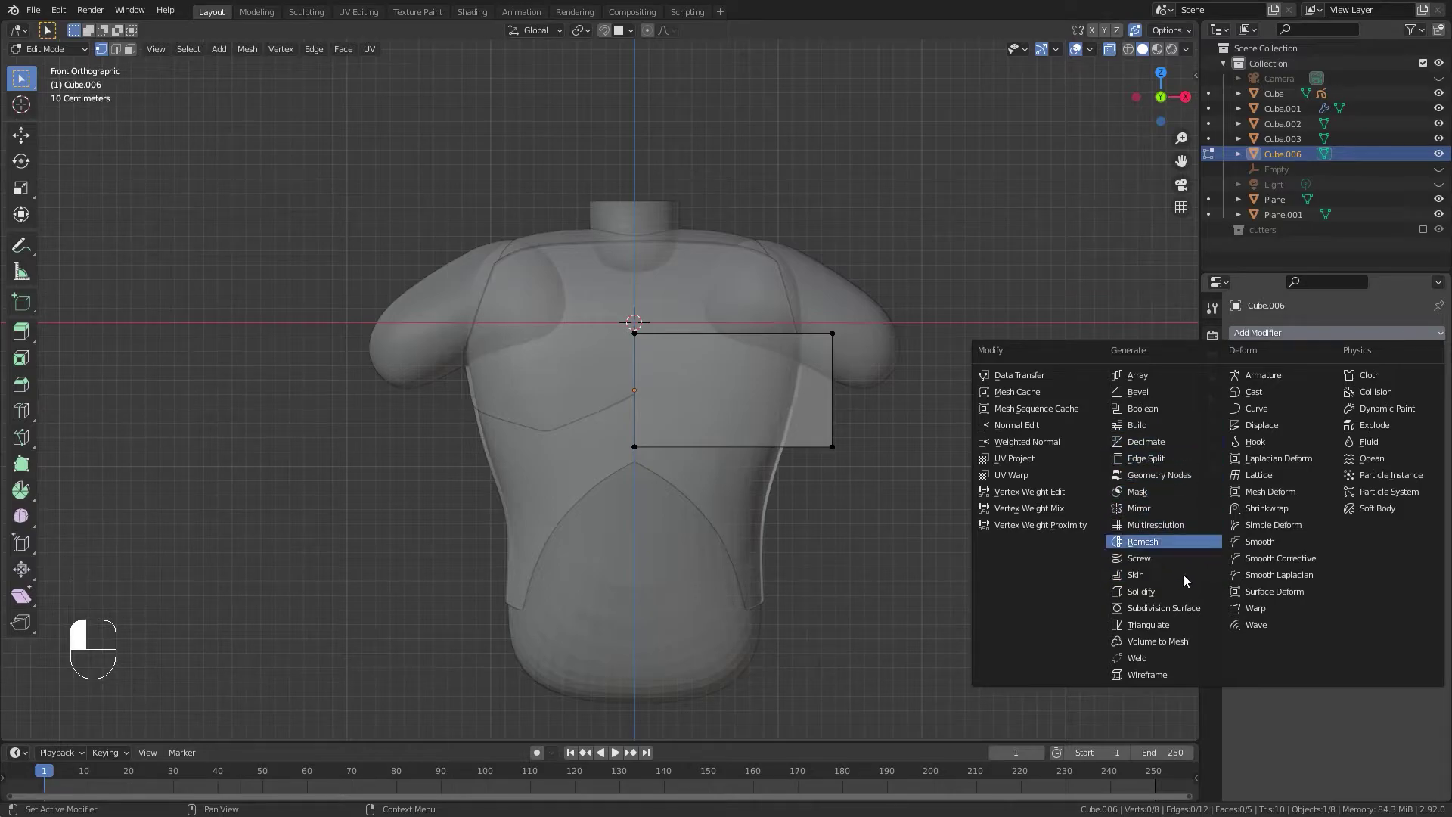
left_click(1141, 509)
scroll(792, 411, "up", 3)
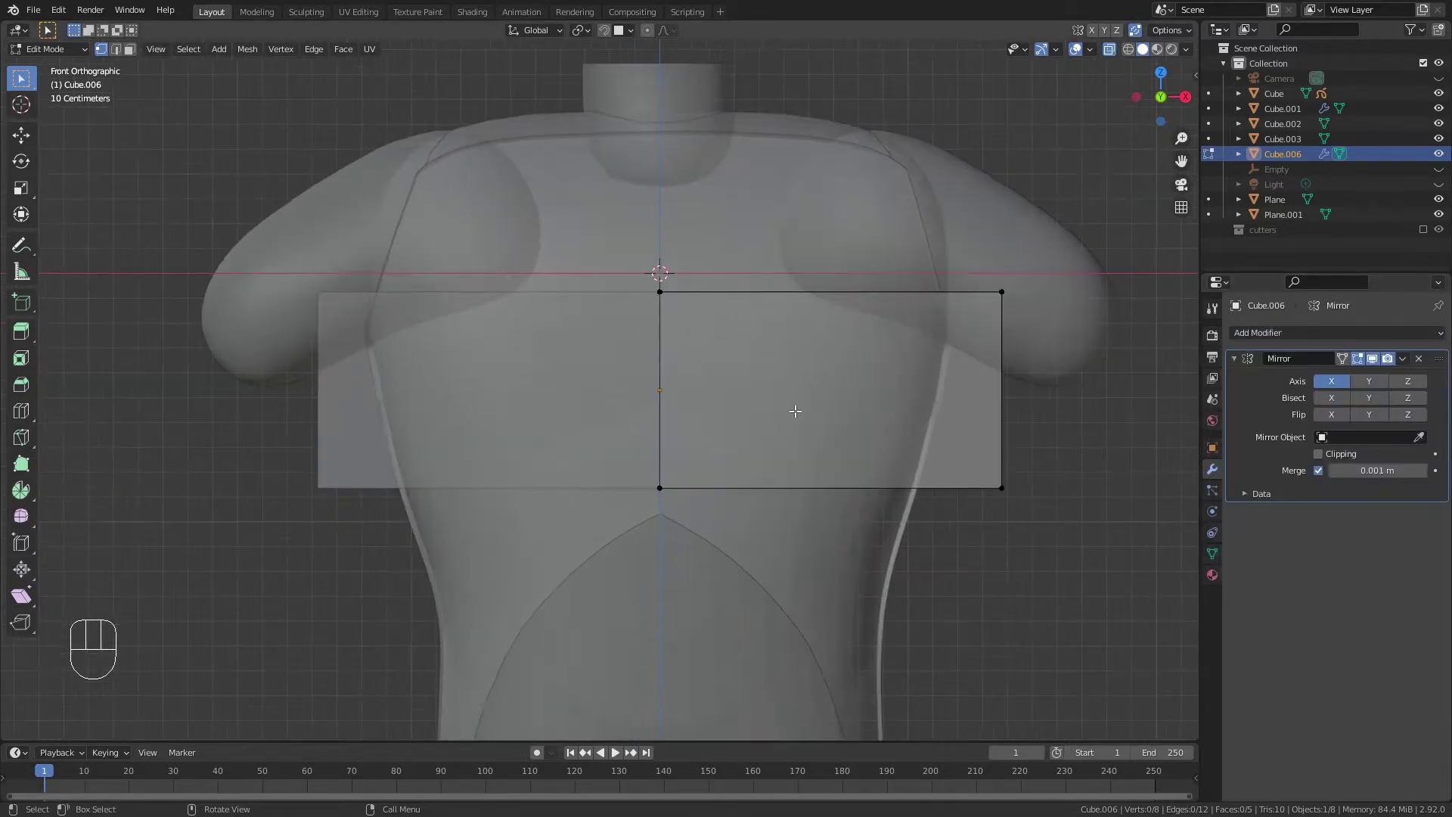
Move the outer side vertices of the cutter box inward by about 0.36 m along X.
key("h")
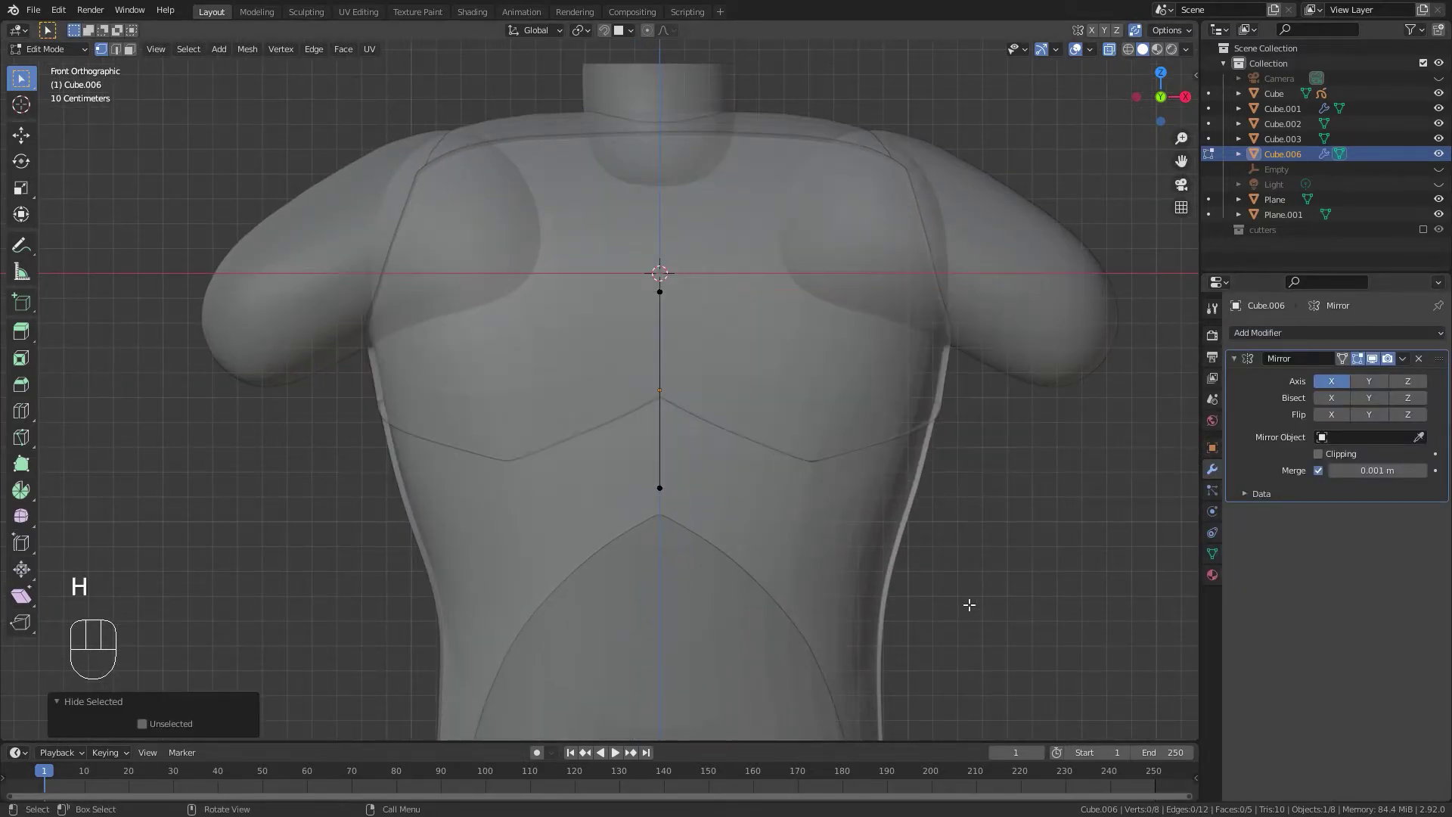
key("ctrl+z")
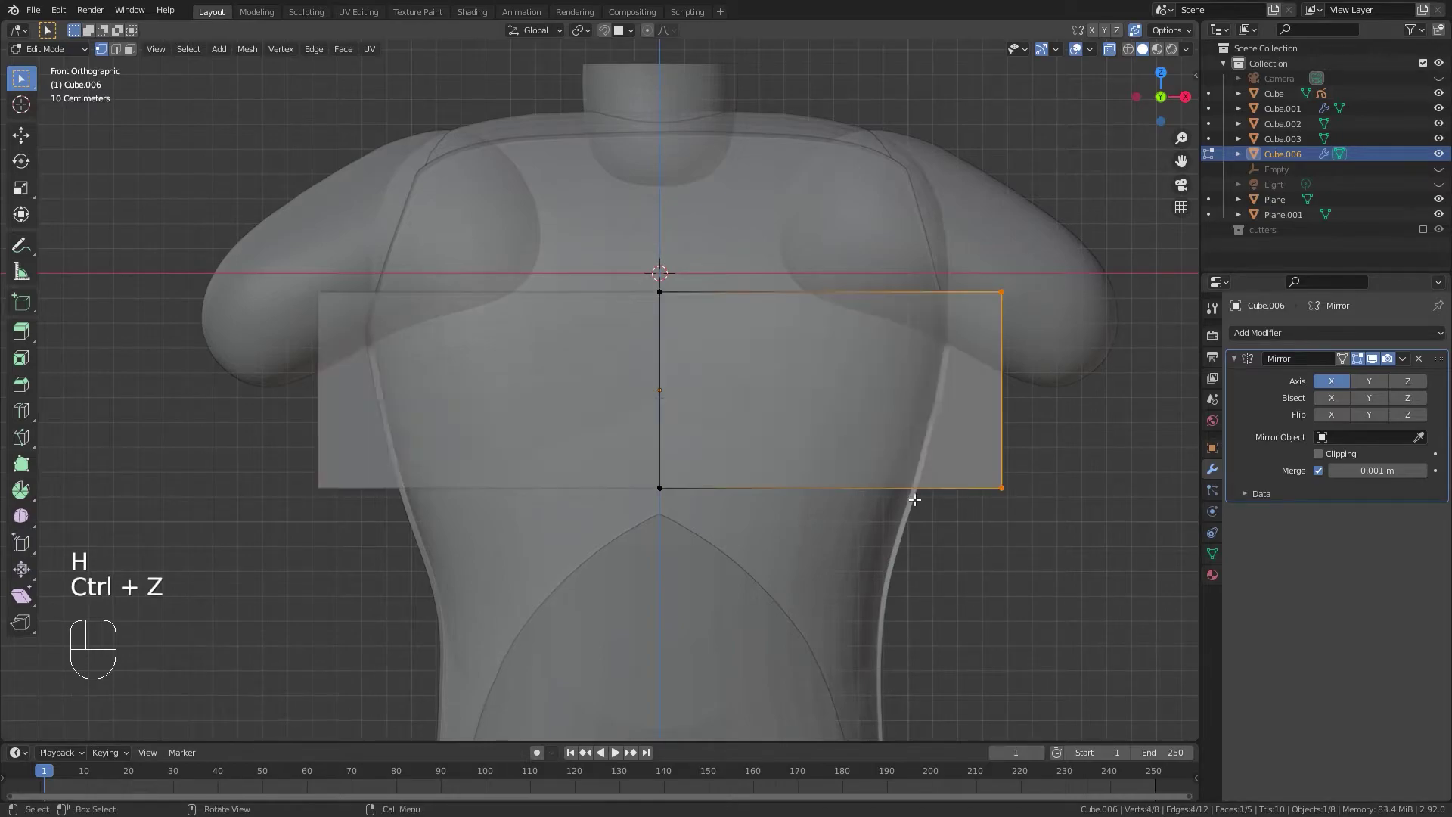
key("g")
key("x")
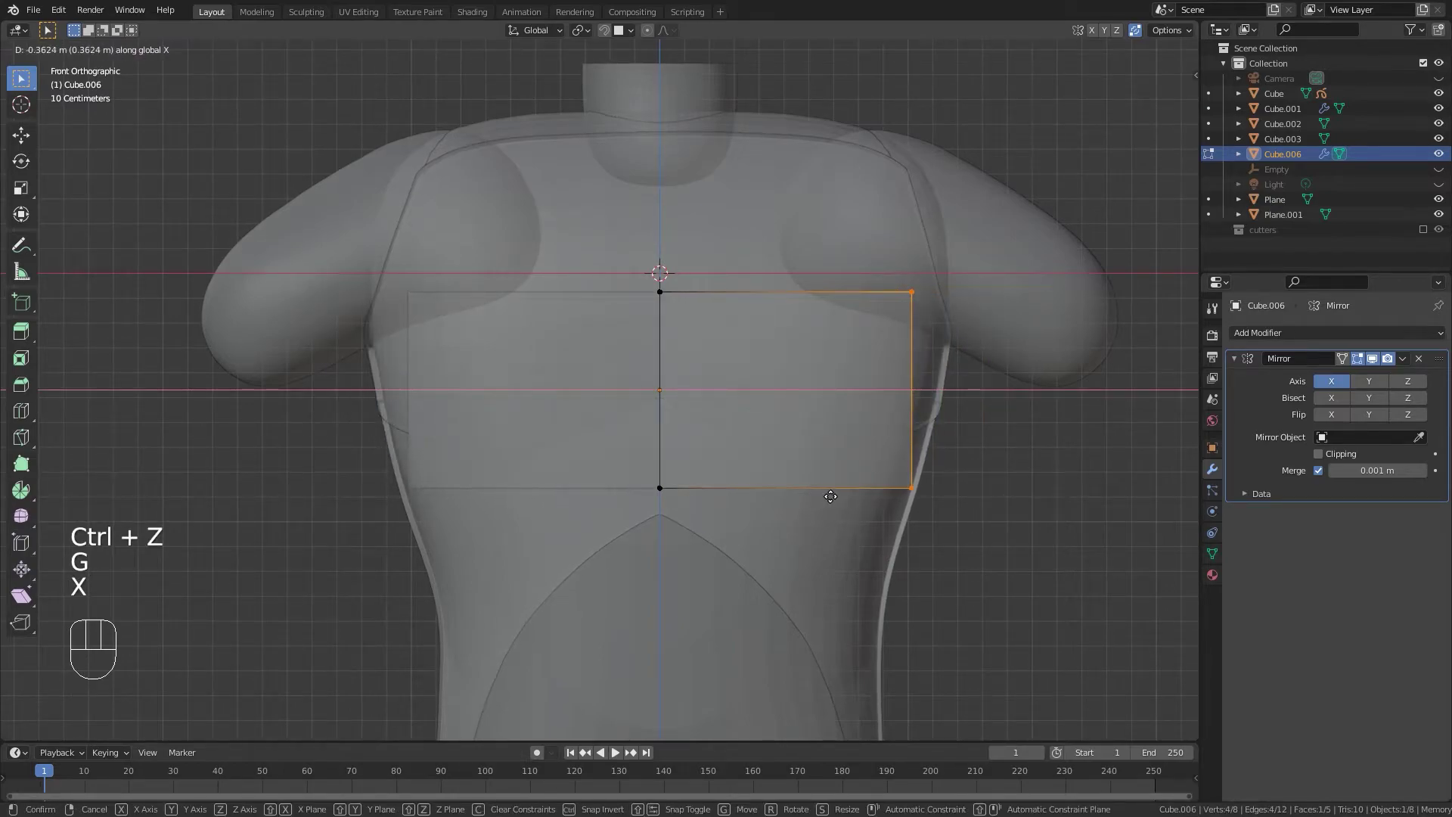
left_click(830, 496)
Move the upper outer vertices of the cutter box inward along X to give it a slanted side.
left_click(909, 293)
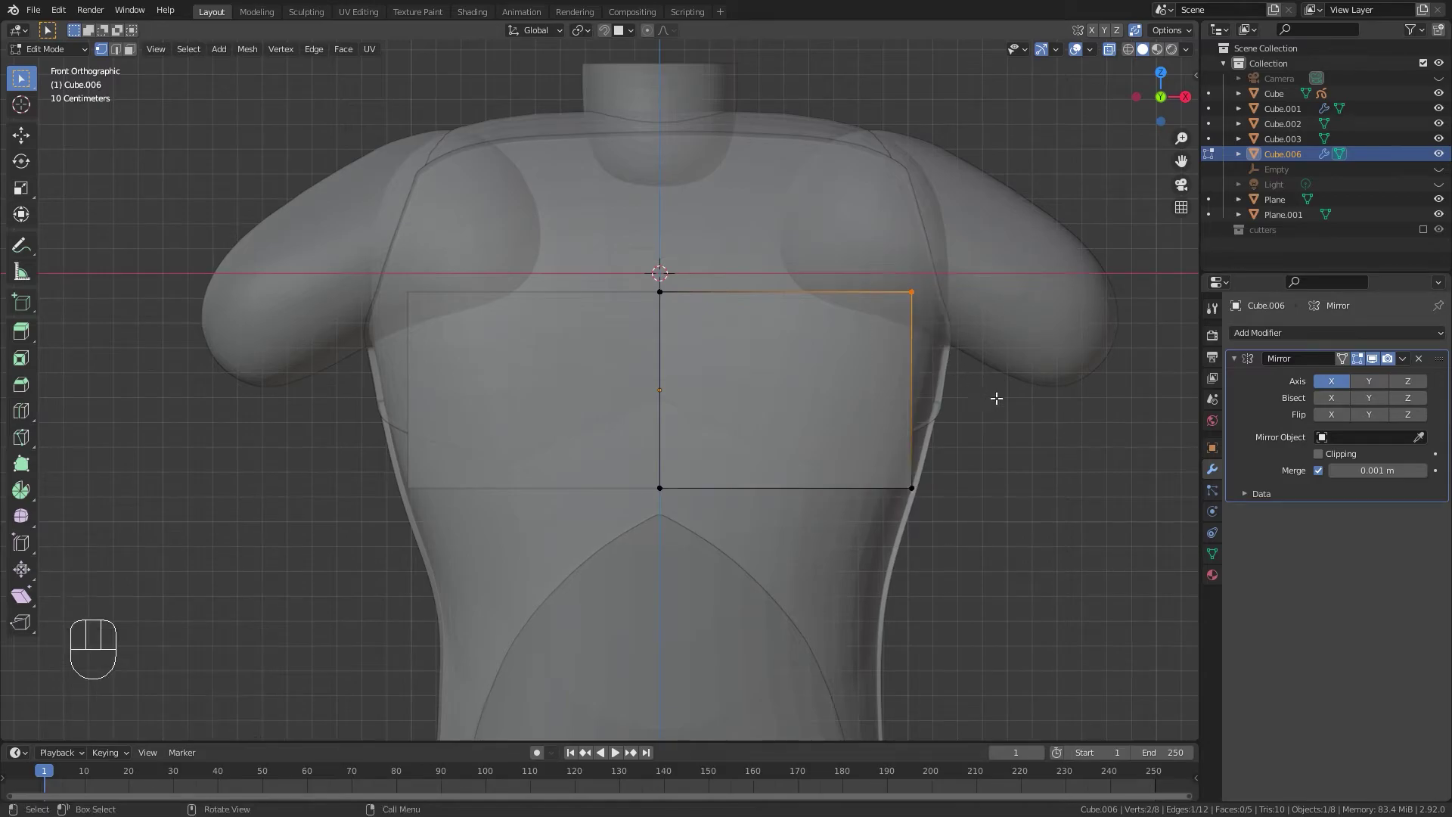
key("g")
key("x")
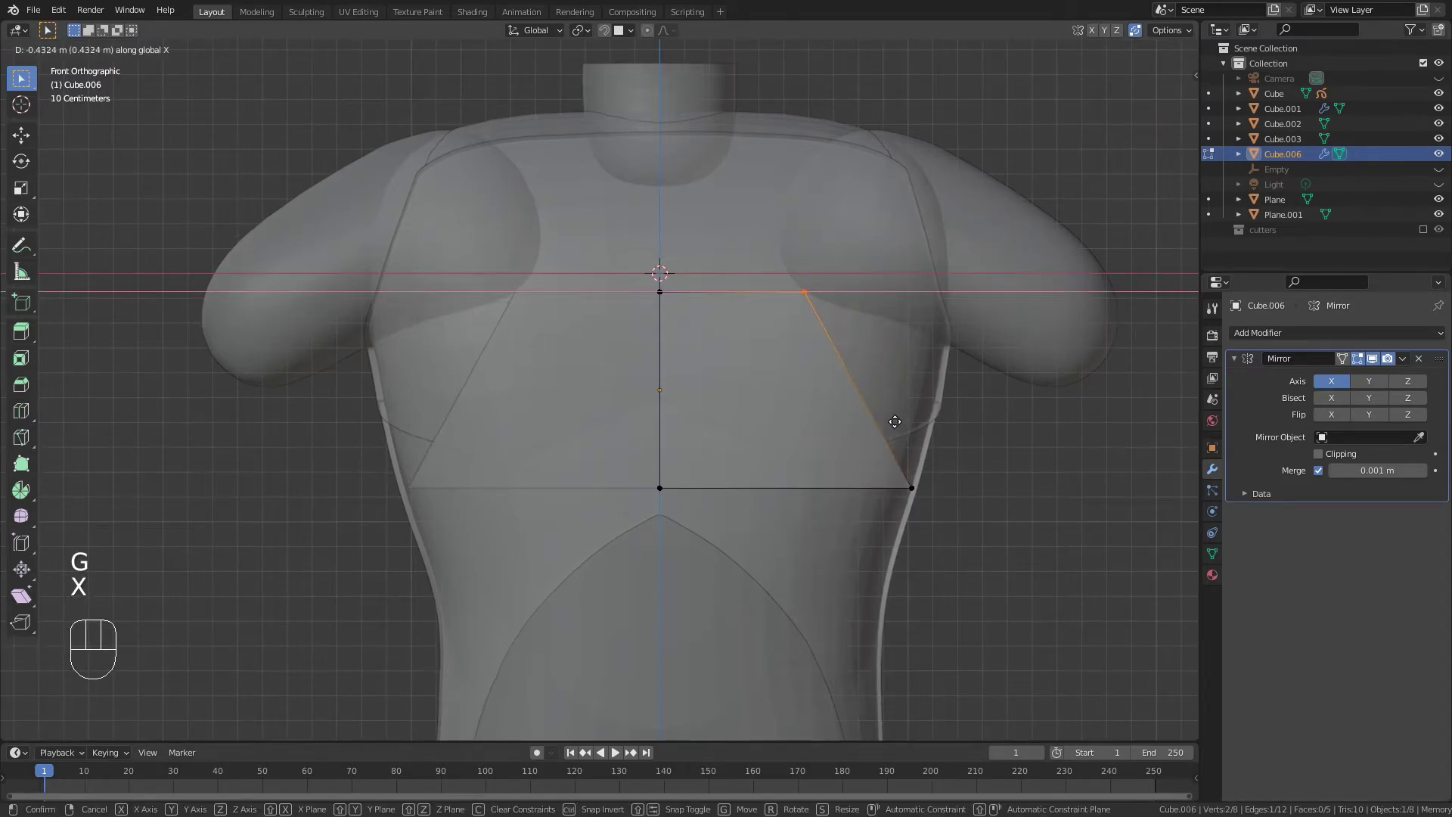
left_click(921, 420)
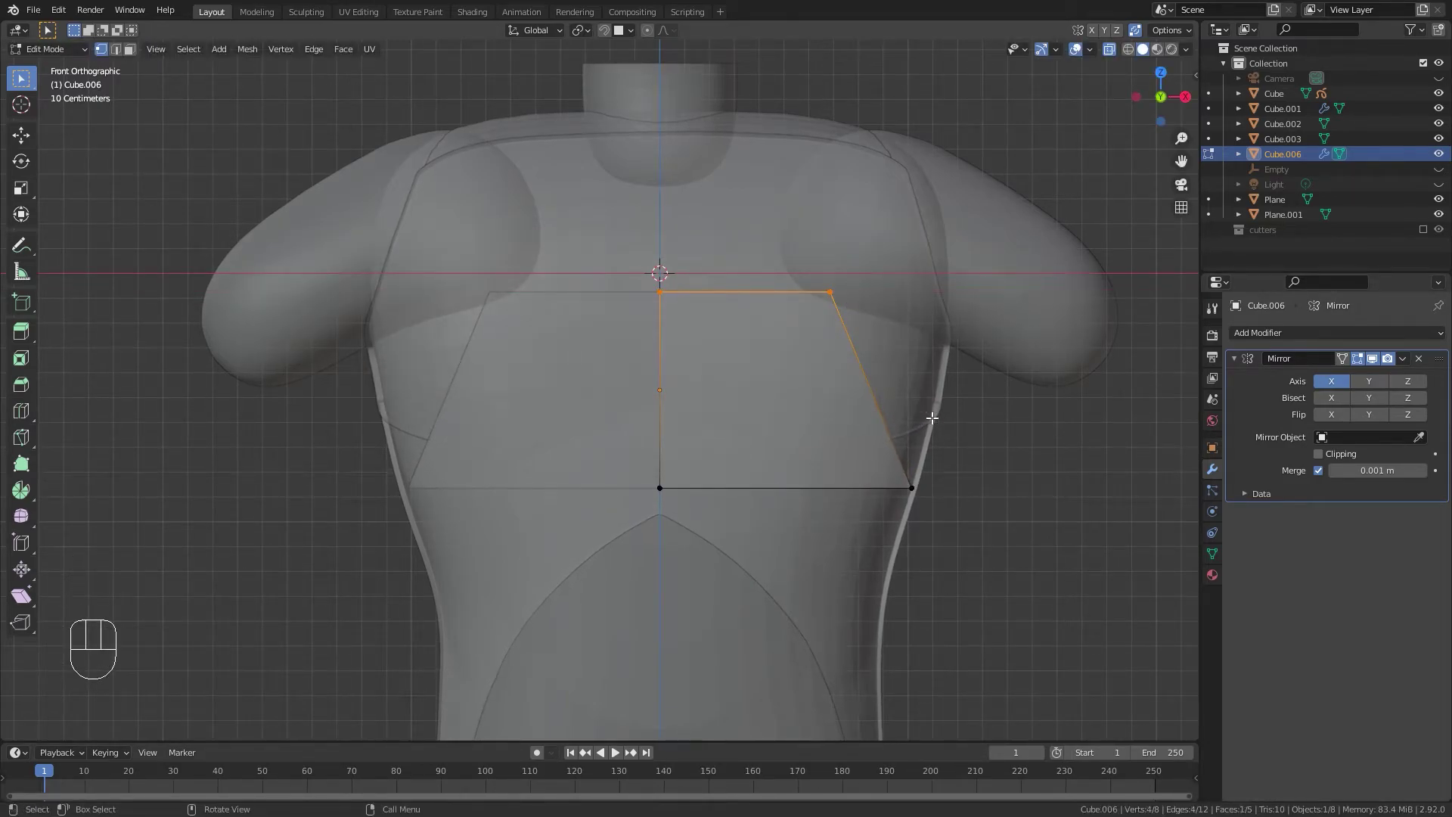
Lower the top edge of the cutter box along Z, keeping its slanted side.
key("h")
key("ctrl+z")
key("g")
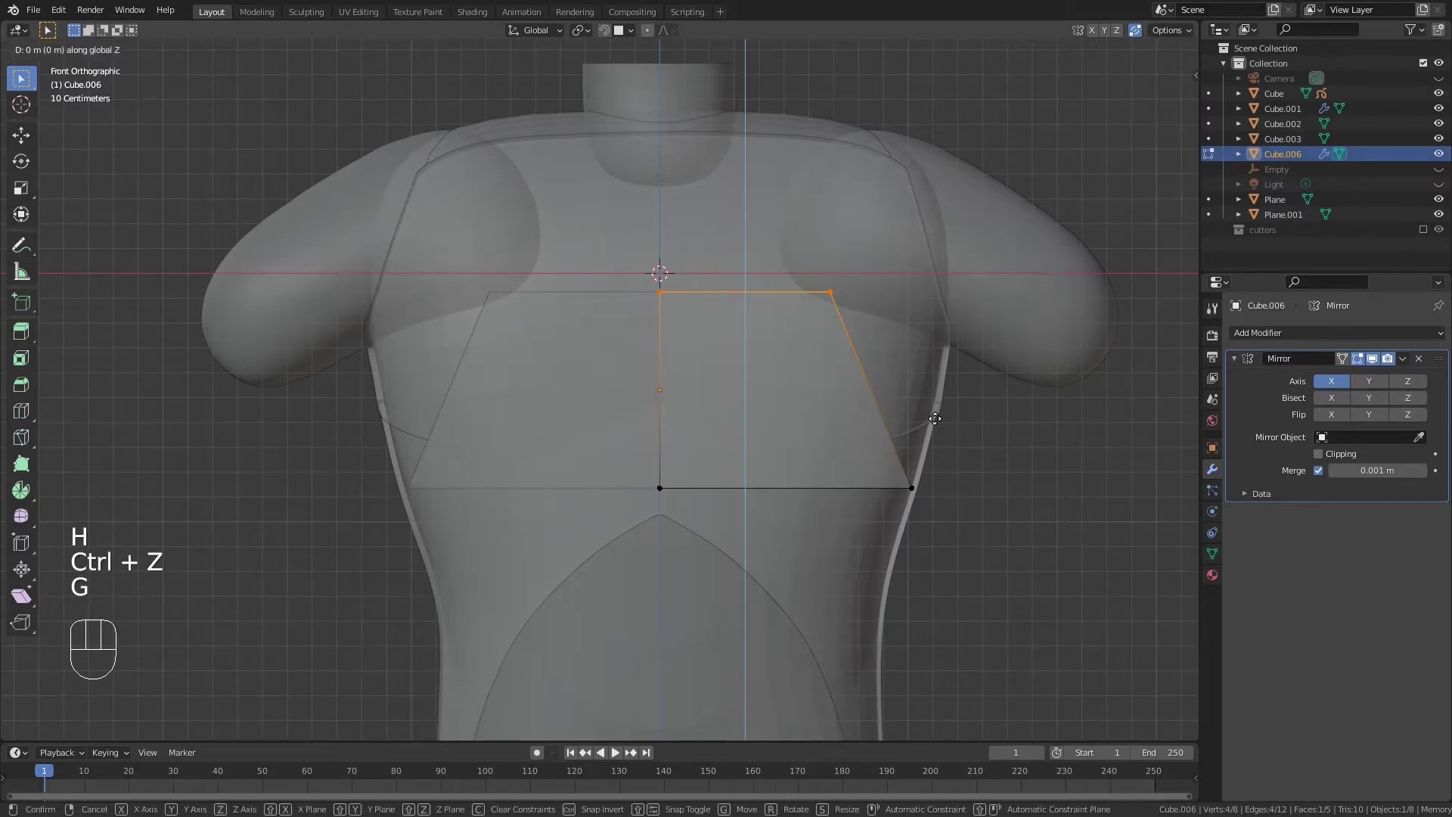
left_click_drag(860, 446, 1027, 535)
key("g")
key("z")
right_click(982, 489)
Raise the bottom edge of the cutter box slightly along Z.
left_click_drag(542, 409, 680, 495)
key("g")
key("z")
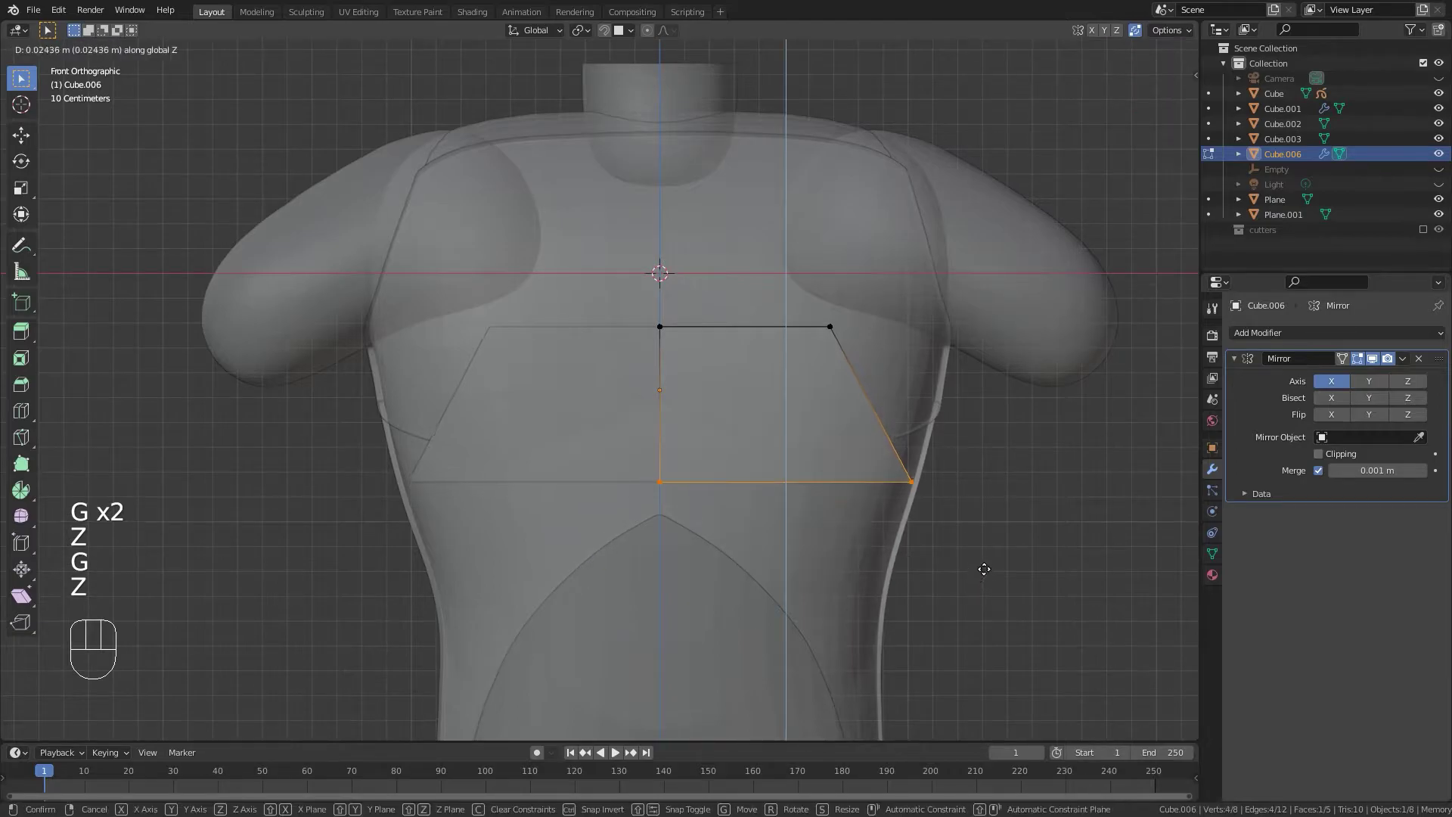
key("g")
key("z")
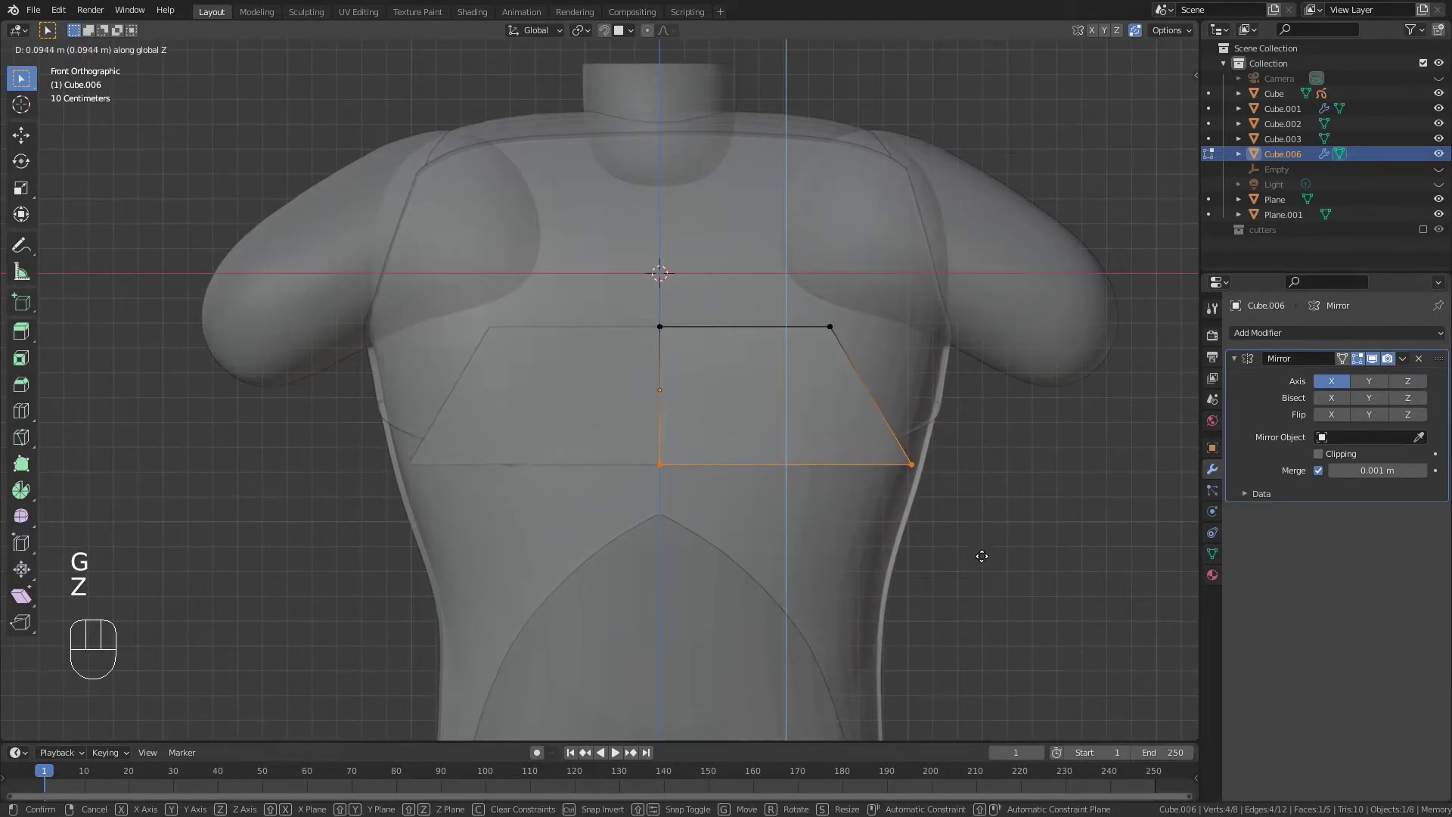
left_click(950, 530)
Move the upper outer vertices of the cutter box inward by about 0.07 m along X.
left_click_drag(563, 270, 877, 384)
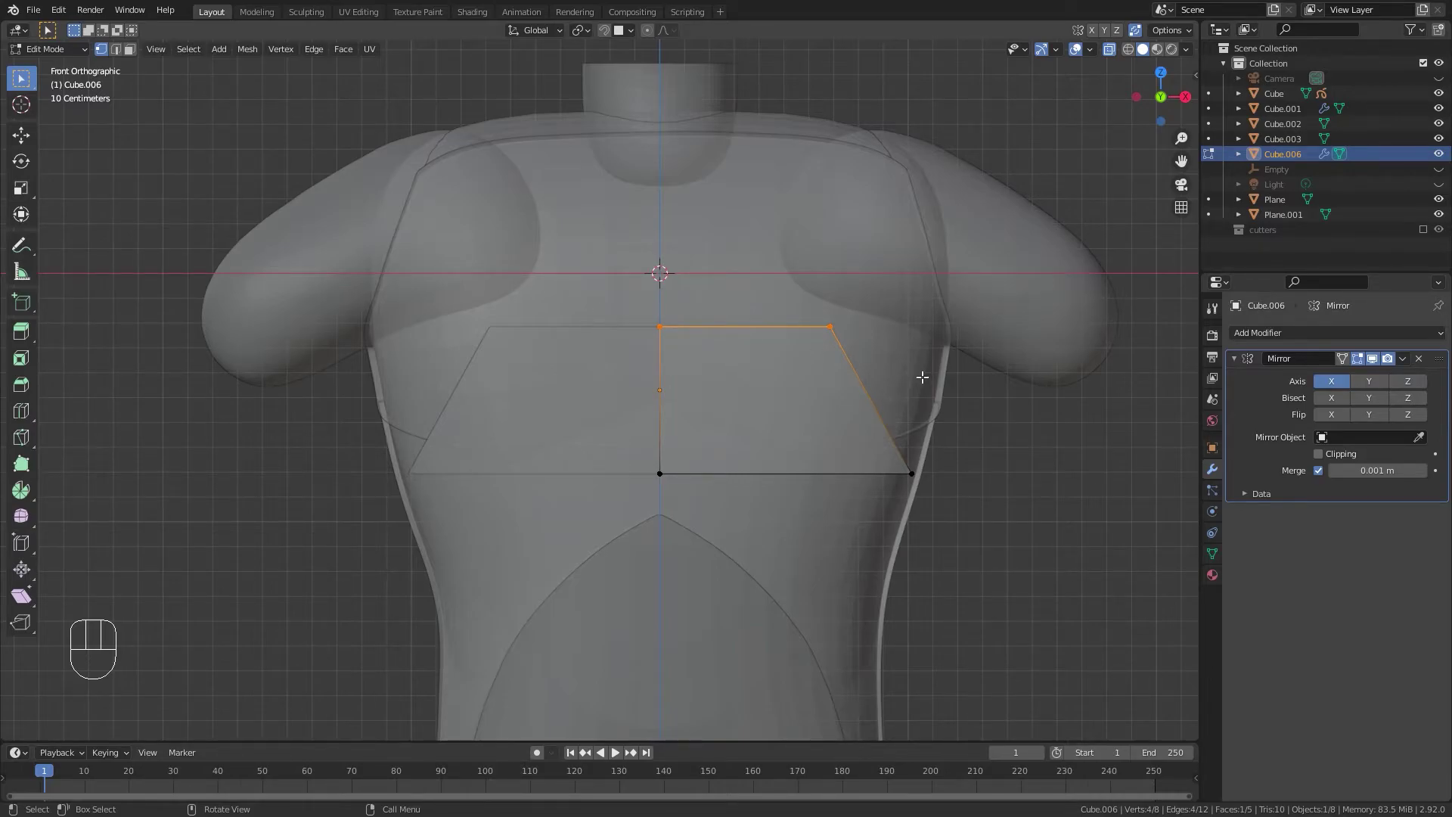
key("s")
right_click(929, 383)
left_click_drag(791, 291, 940, 355)
key("g")
key("x")
left_click(838, 402)
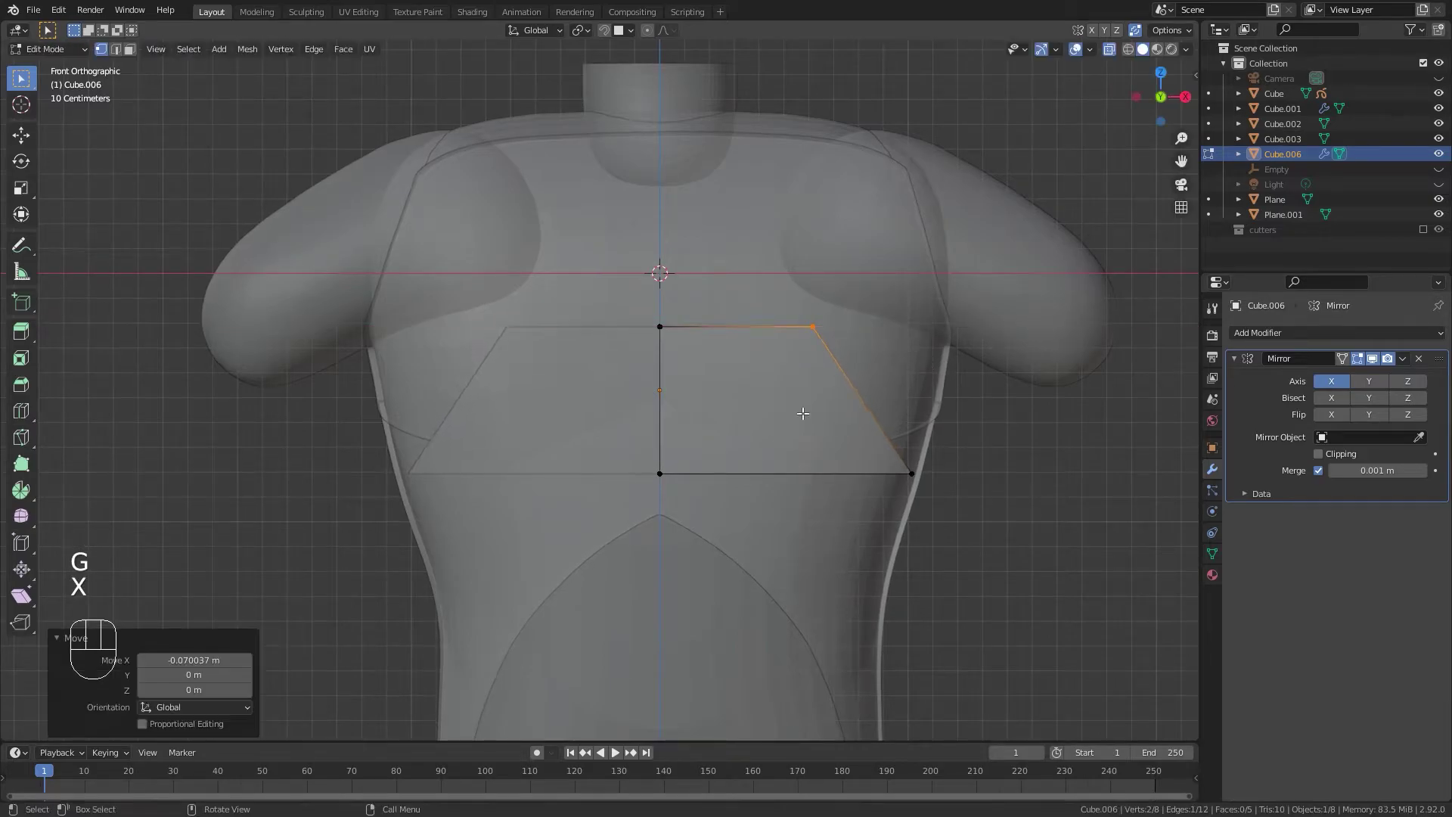
Move the slanted outer side of the cutter box outward by about 0.04 m along X.
left_click_drag(724, 317, 1045, 528)
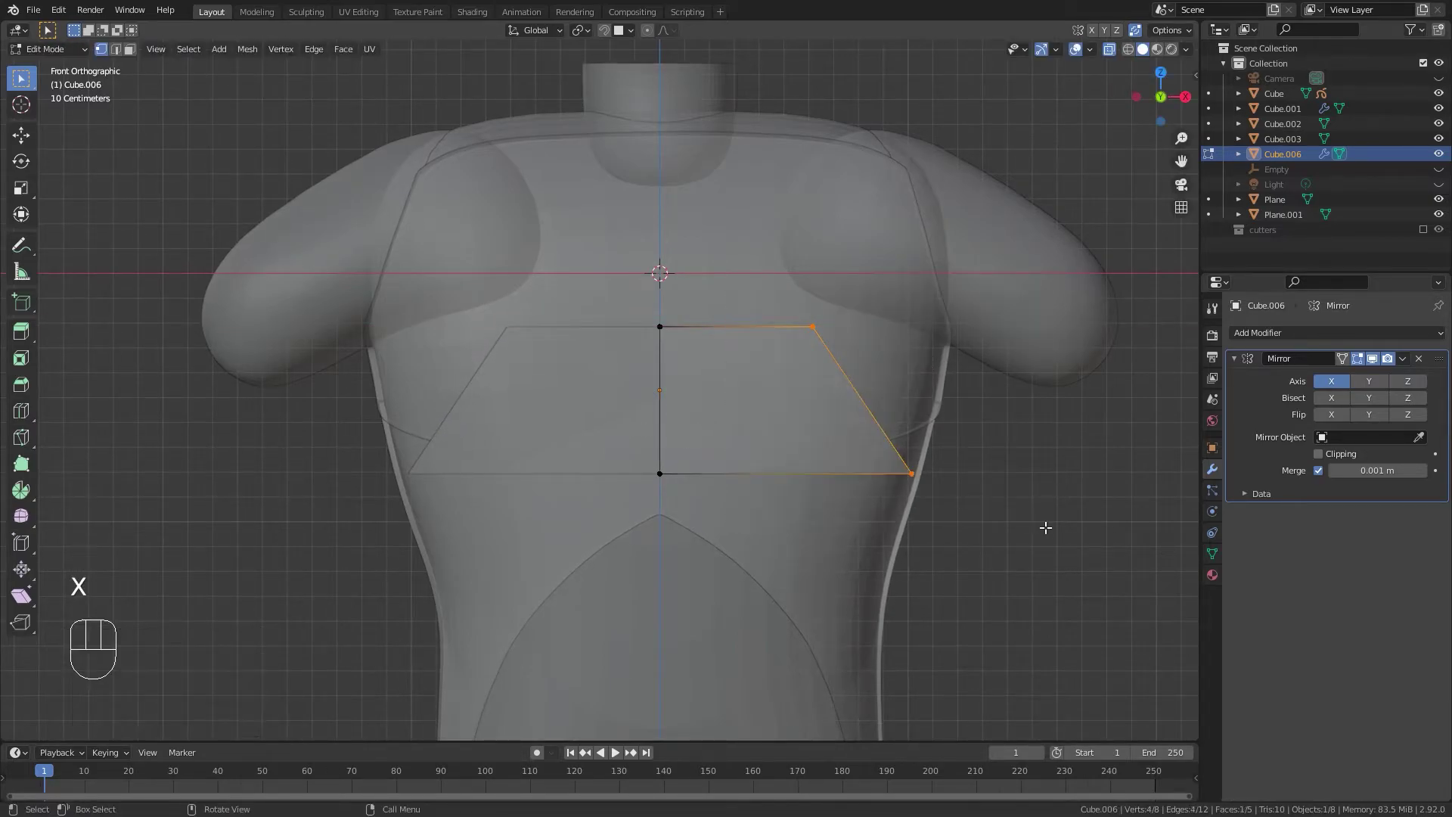
key("g")
key("x")
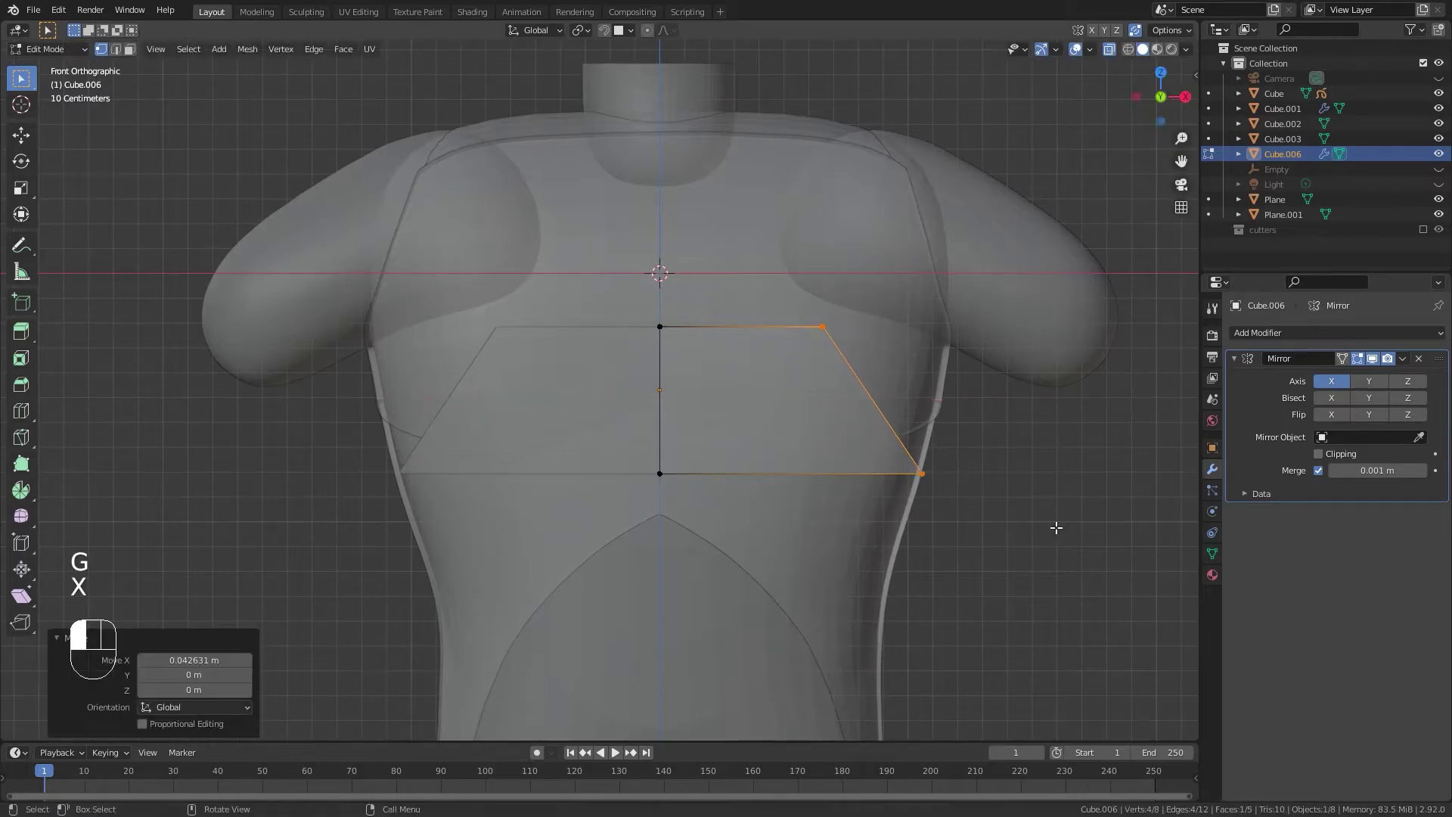
left_click(1058, 525)
Move the back vertices of the cutter box forward along Y into the torso, and return to Object Mode.
scroll(906, 493, "down", 3)
middle_click_drag(905, 493, 270, 422)
left_click(917, 493)
key("KP_1")
middle_click_drag(844, 411, 794, 401)
left_click_drag(639, 260, 862, 562)
key("g")
key("y")
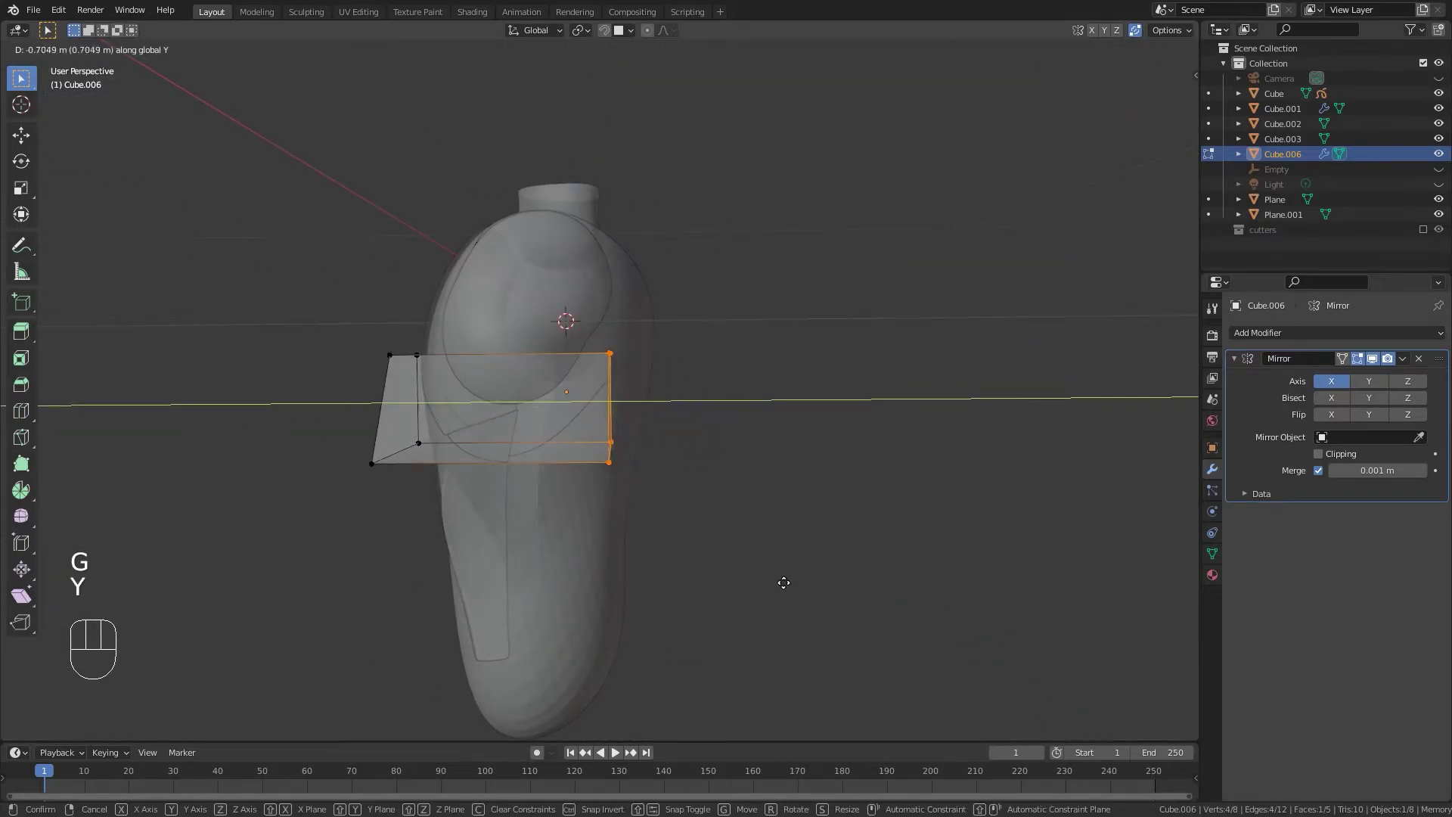
left_click(744, 583)
middle_click_drag(742, 583, 792, 405)
key("Tab")
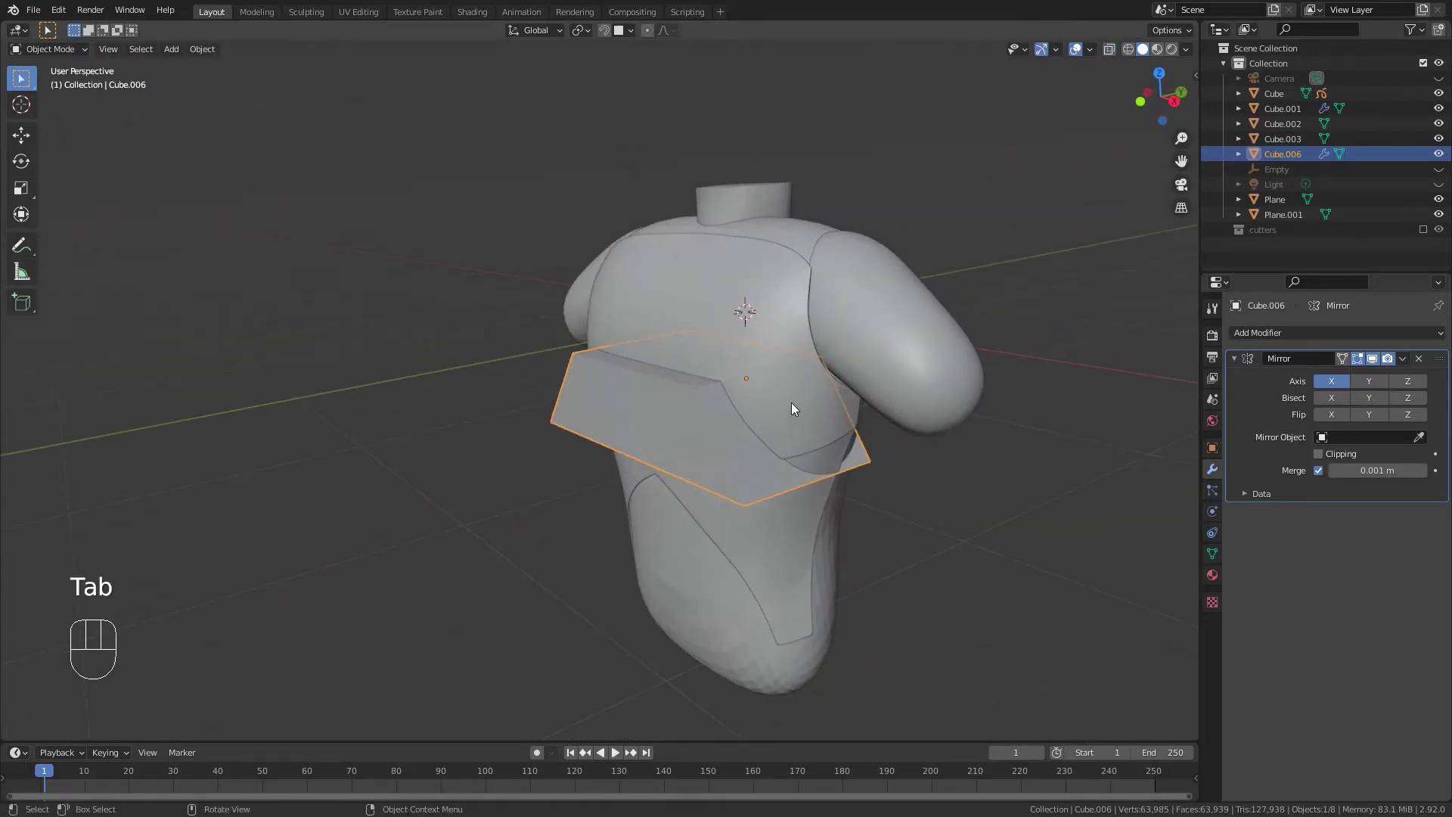
left_click(793, 405)
middle_click_drag(607, 442, 700, 413)
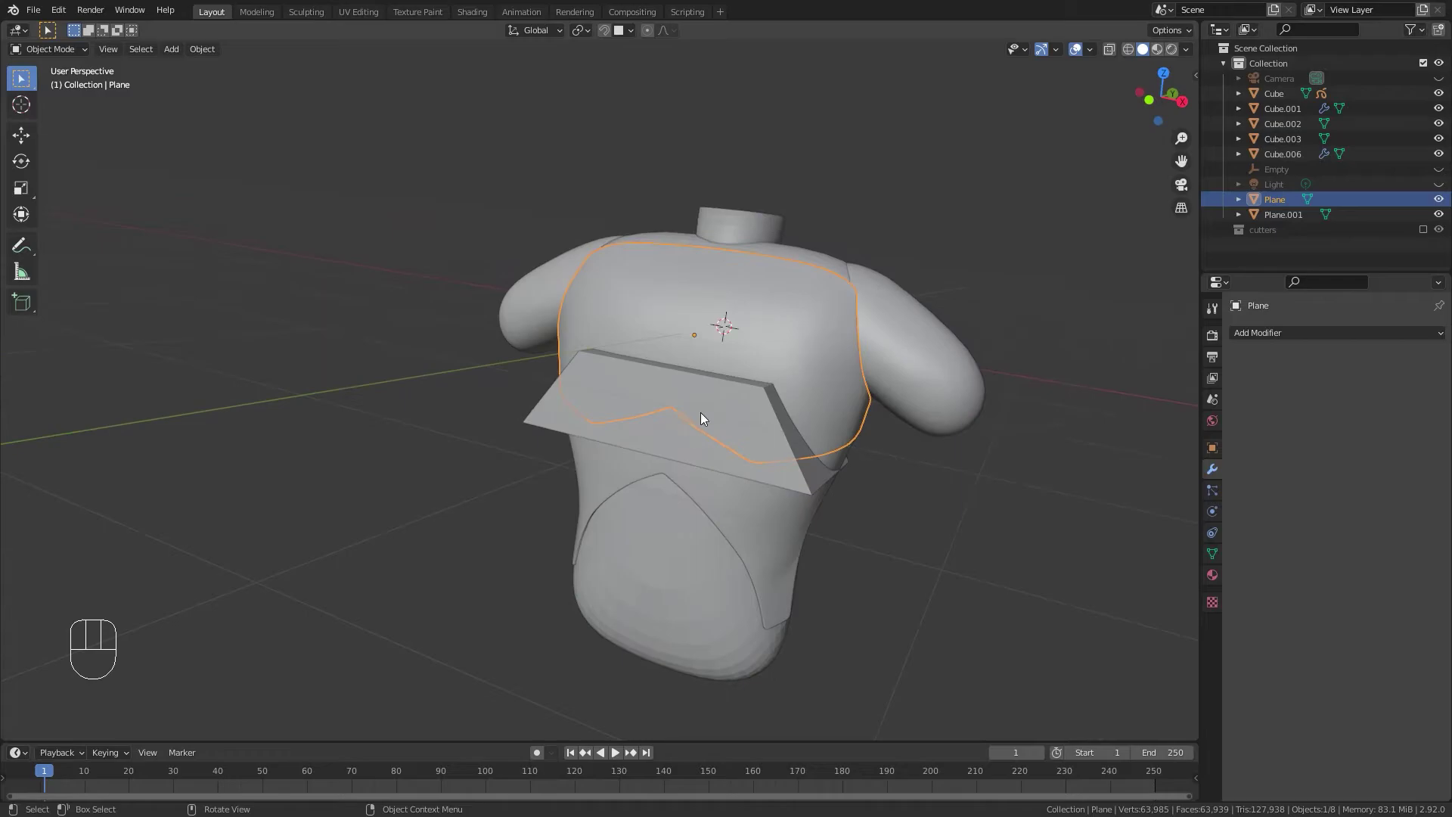
left_click(1259, 335)
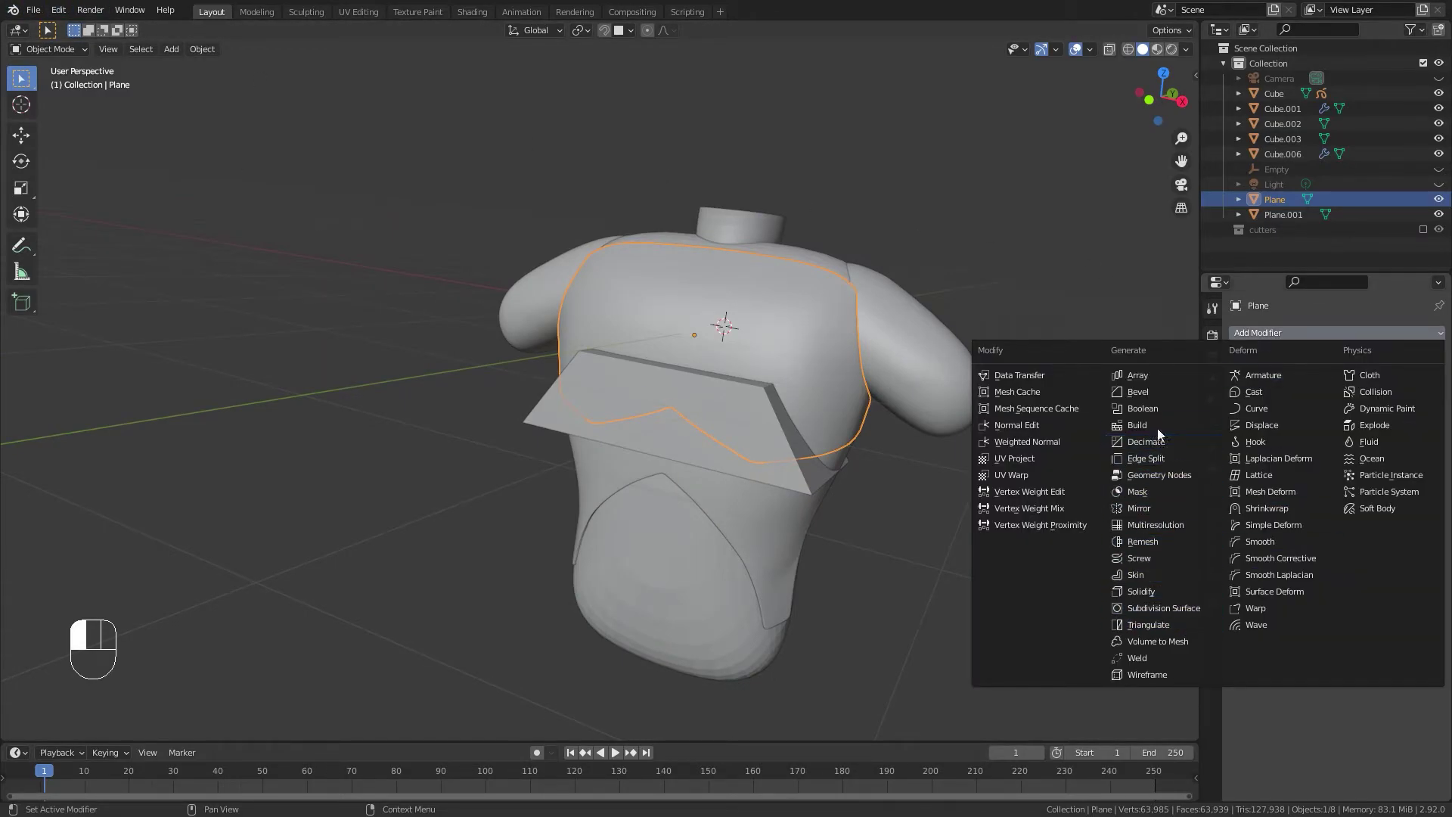
middle_click_drag(823, 403, 771, 391)
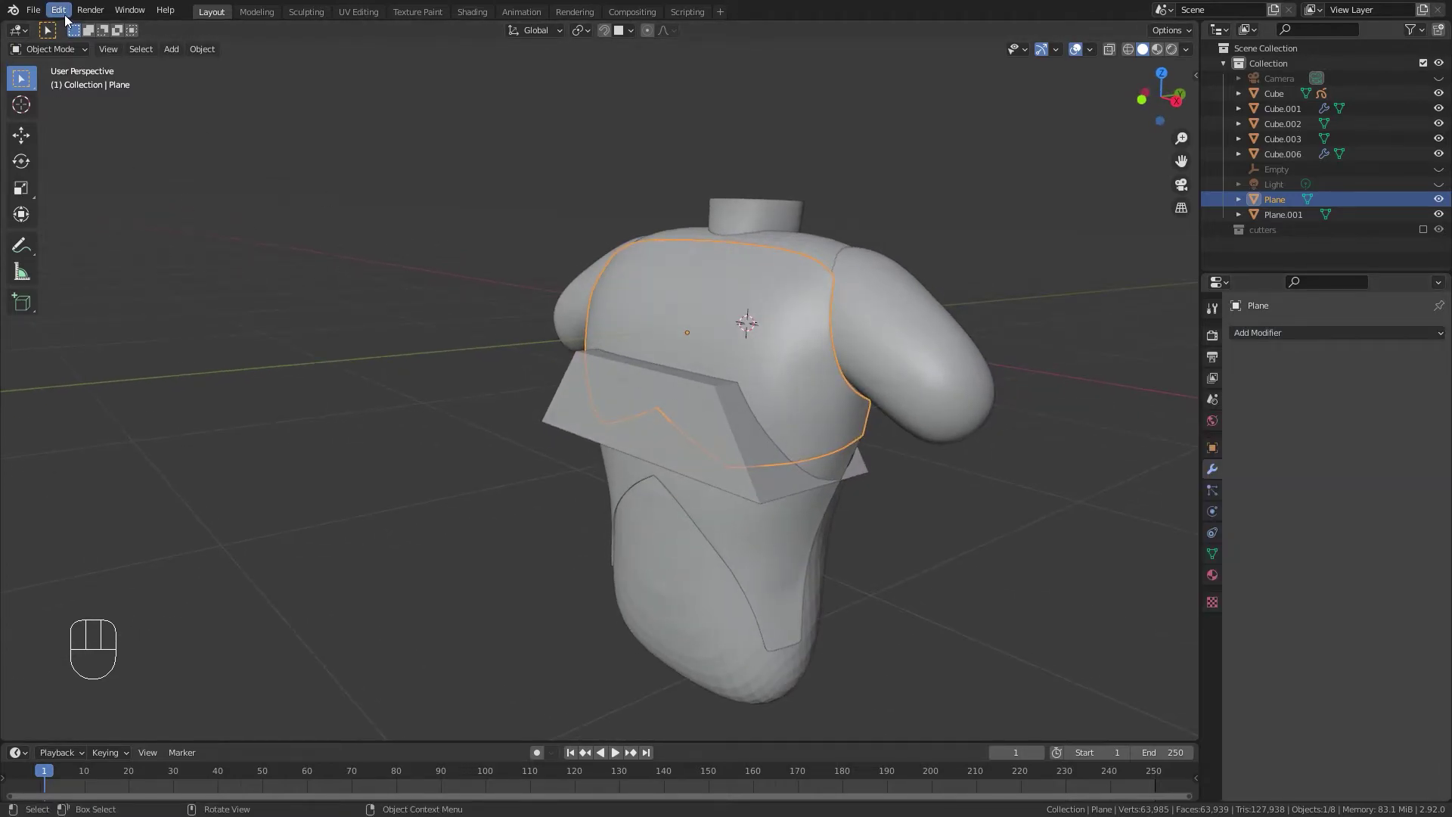
Check in the add-on preferences whether Bool Tool is enabled by searching for "bool", and close the preferences.
left_click(65, 14)
left_click(93, 225)
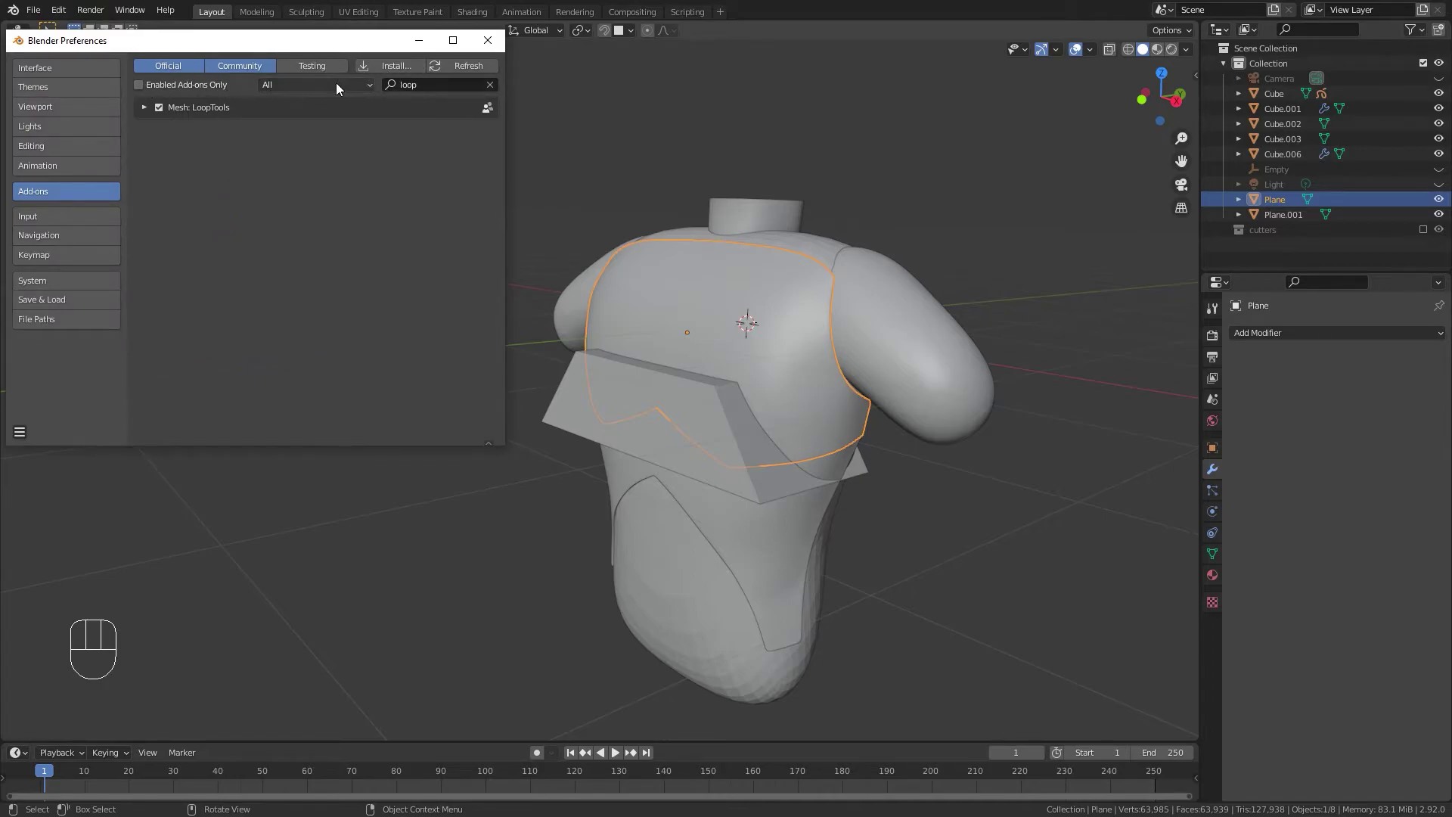
key("BackSpace")
key("BackSpace")
key("BackSpace")
key("BackSpace")
type("bool")
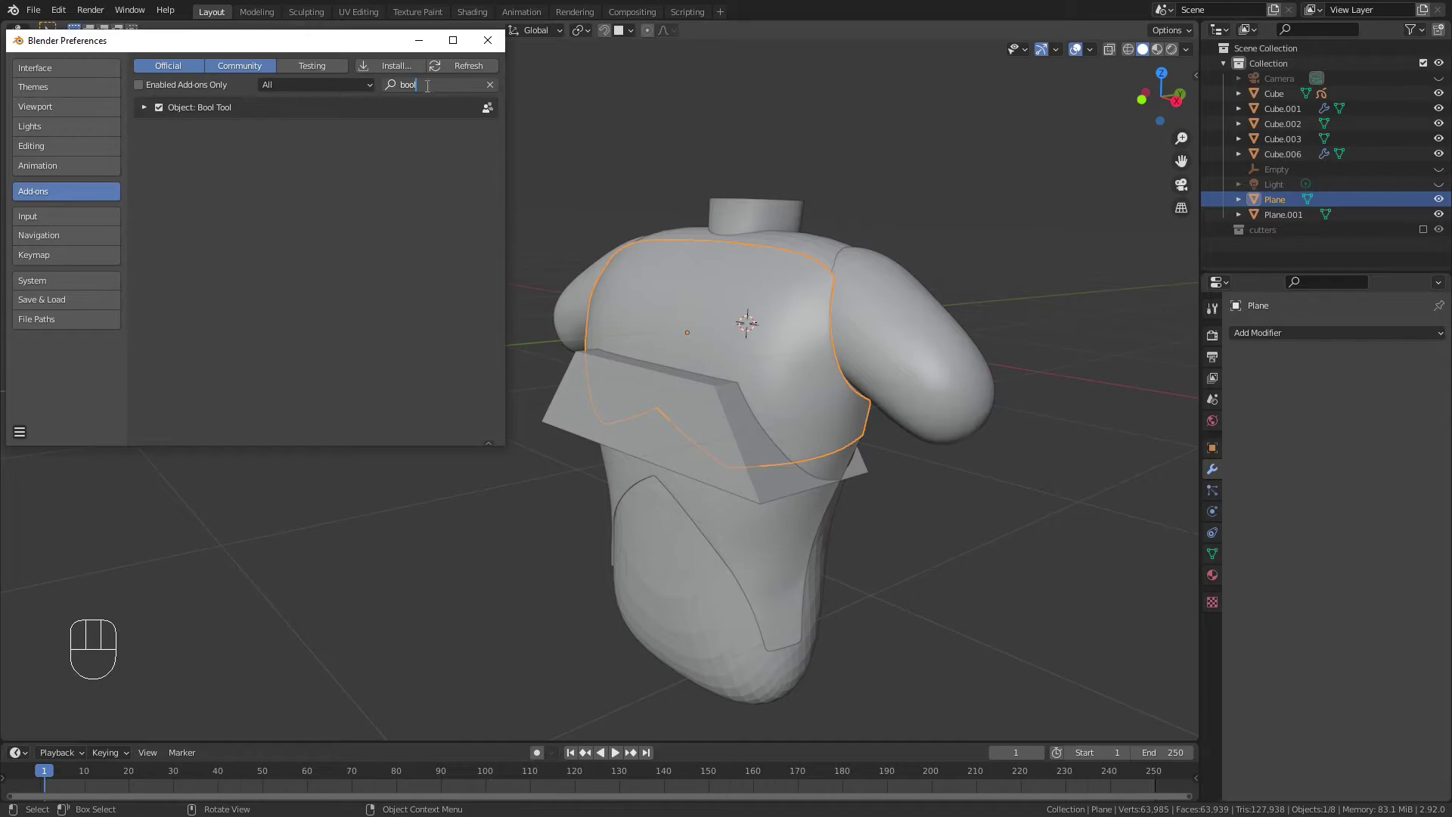
left_click(487, 40)
Slice the chest plate with the cutter box using Bool Tool's Slice operation.
scroll(815, 376, "up", 4)
middle_click_drag(841, 410, 550, 459, "shift")
scroll(484, 366, "down", 4)
left_click(511, 406)
left_click(552, 406, "shift")
scroll(635, 516, "up", 4)
middle_click_drag(636, 435, 509, 391)
scroll(641, 357, "down", 2)
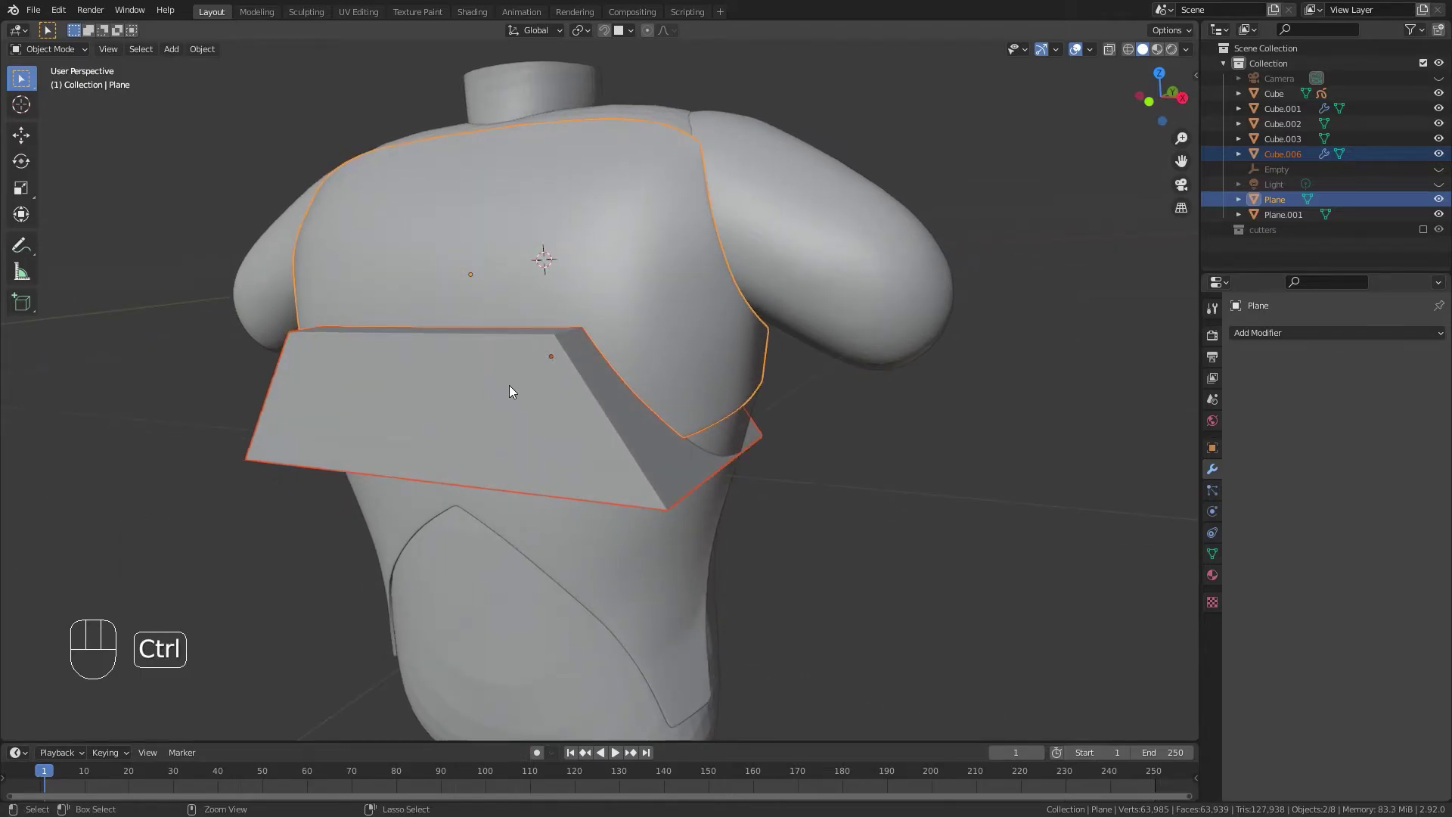
key("ctrl+KP_Divide")
middle_click_drag(301, 301, 975, 454)
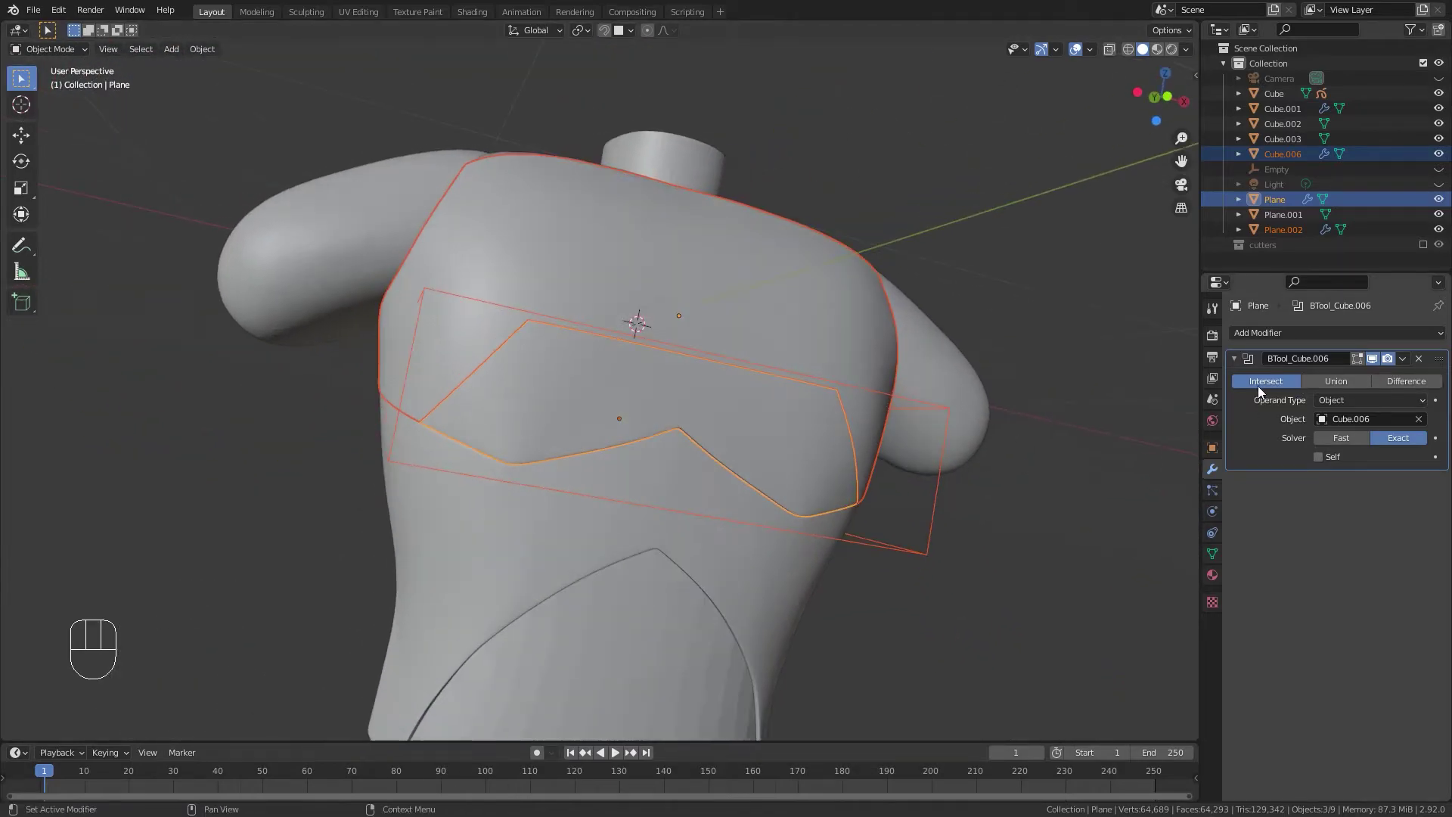
left_click(1257, 337)
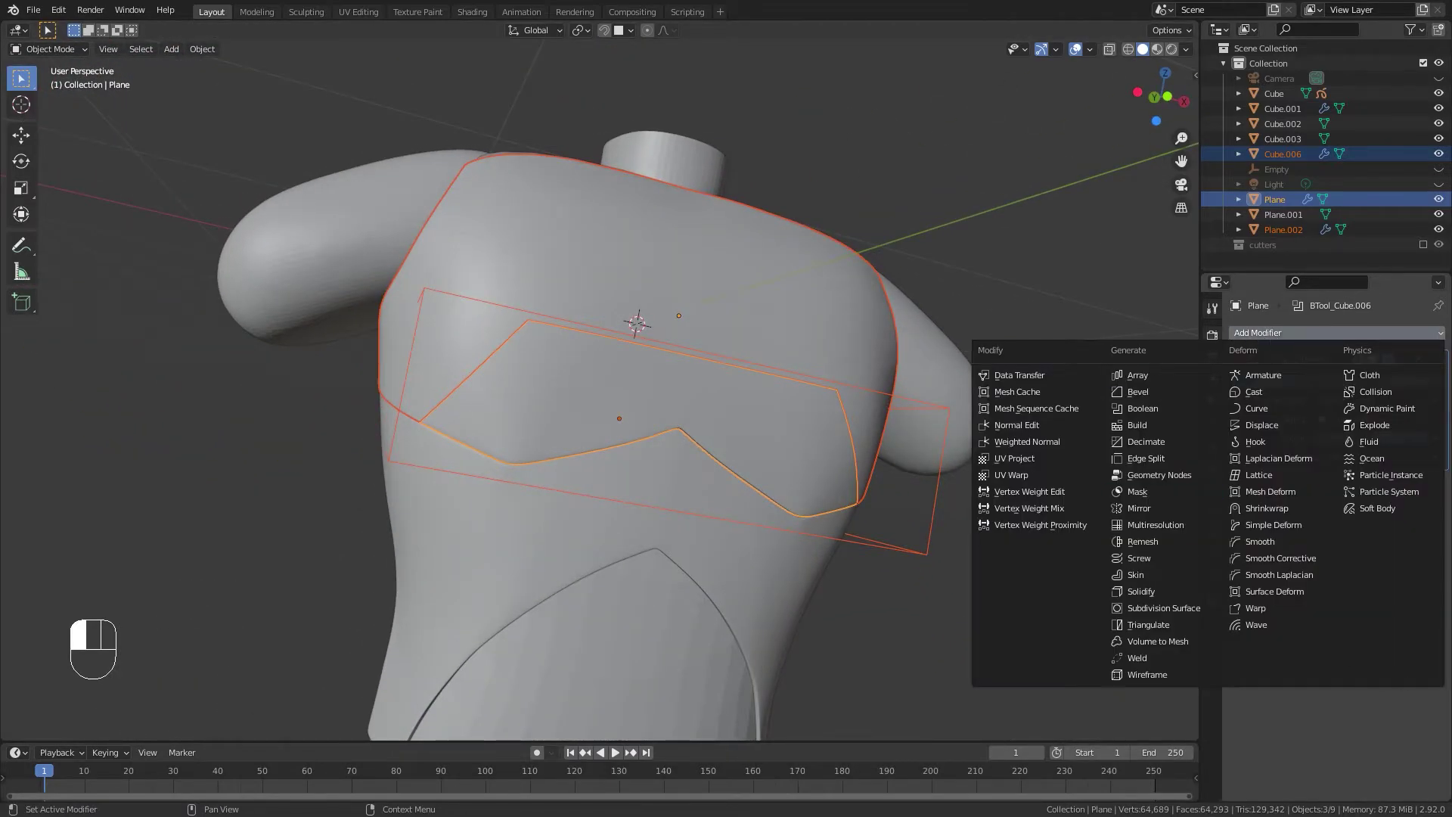
left_click(1259, 337)
Move the cutter box into a new collection named "cutters2" and exclude that collection from the view layer.
middle_click_drag(615, 528, 685, 392)
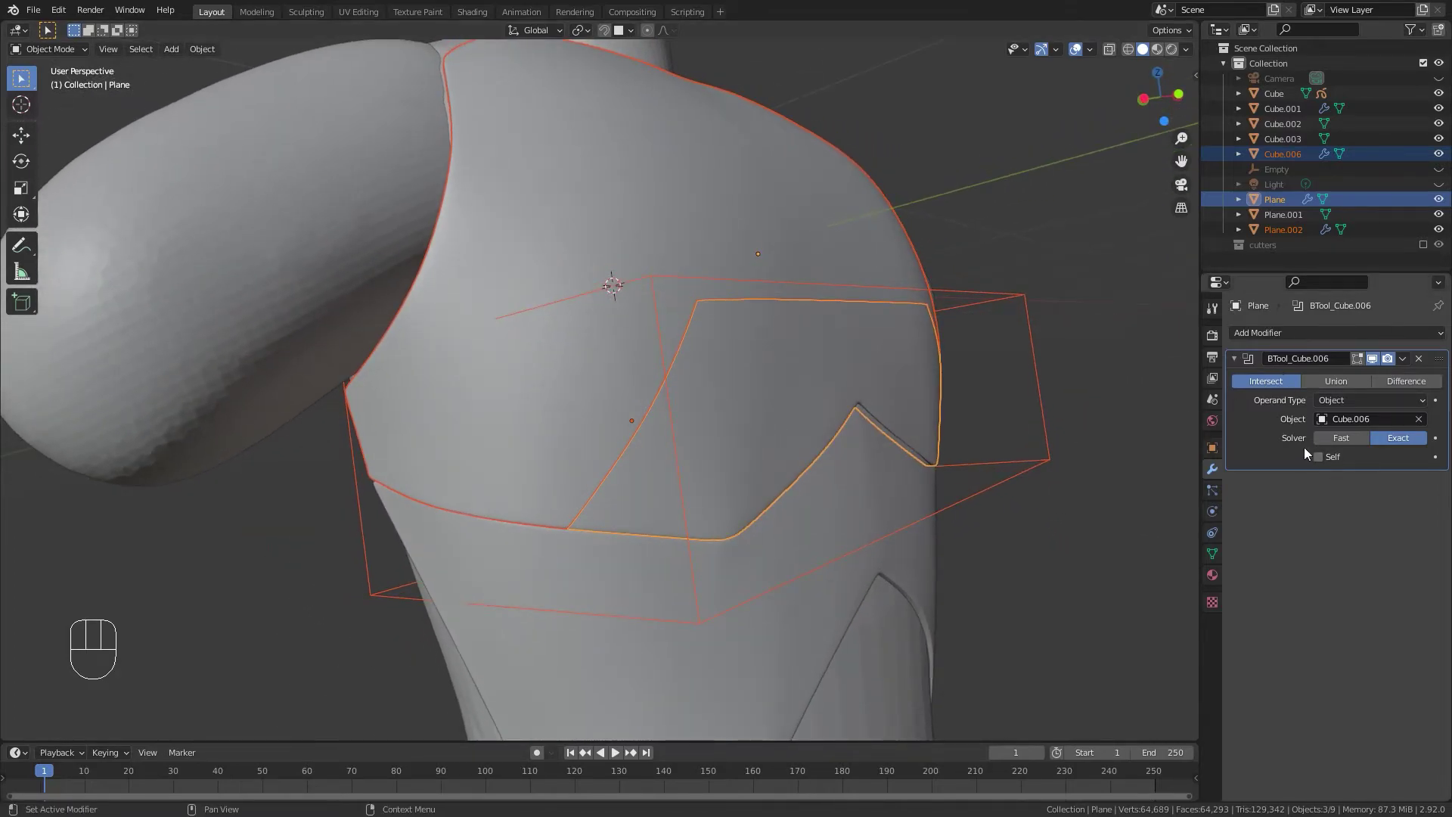
middle_click_drag(847, 430, 756, 419)
scroll(756, 420, "down", 3)
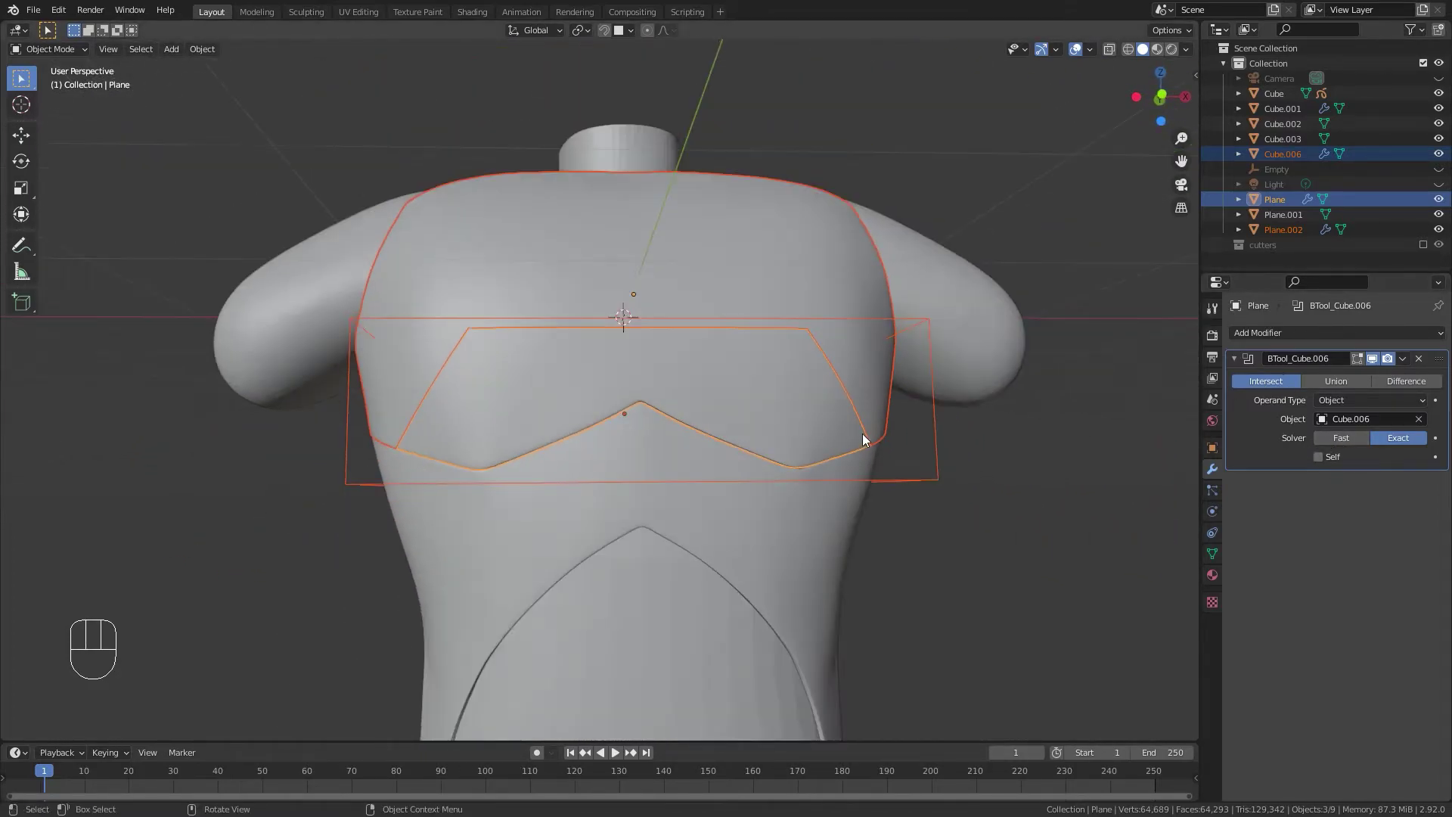
left_click(927, 482)
key("m")
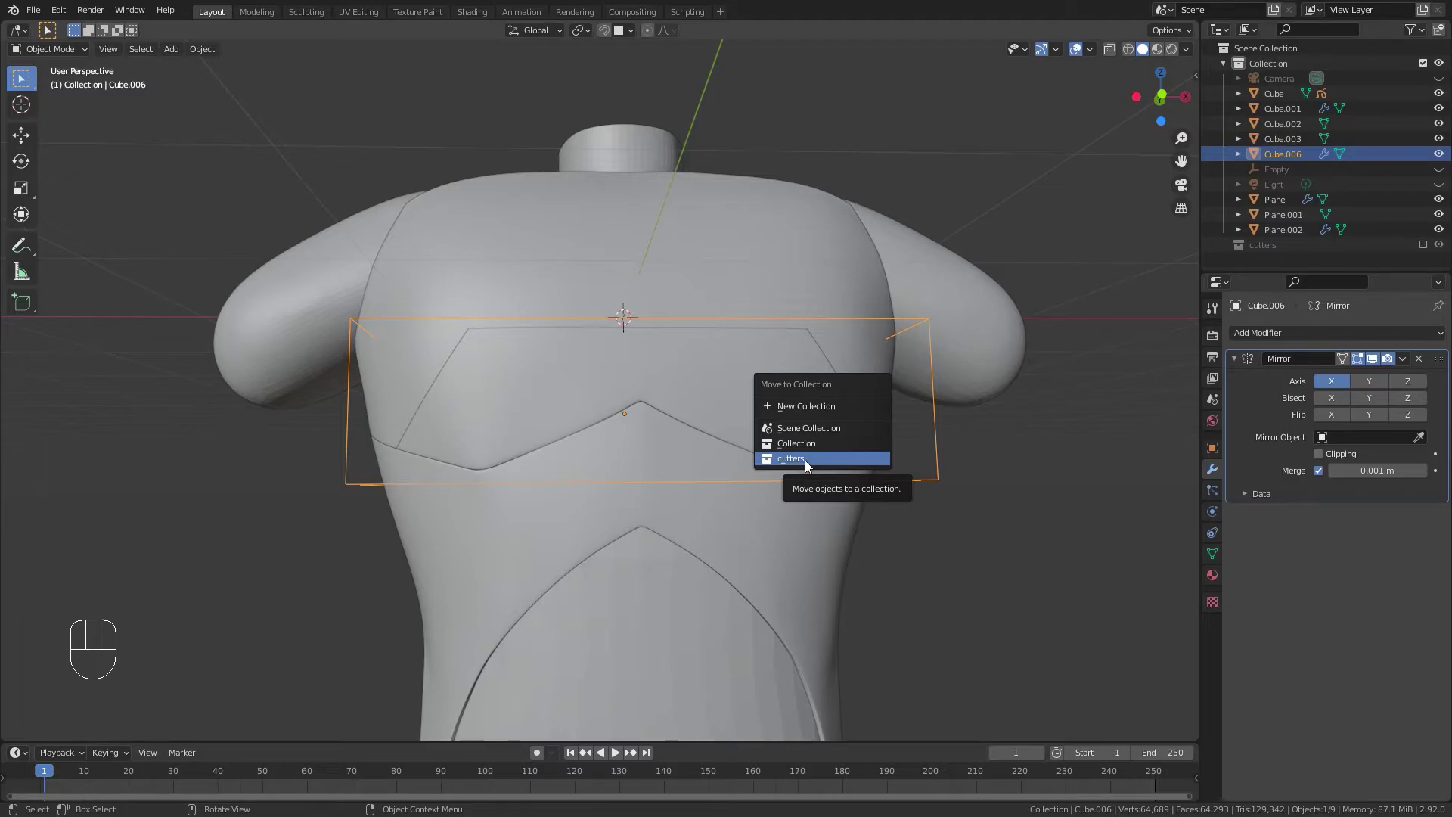
left_click(805, 407)
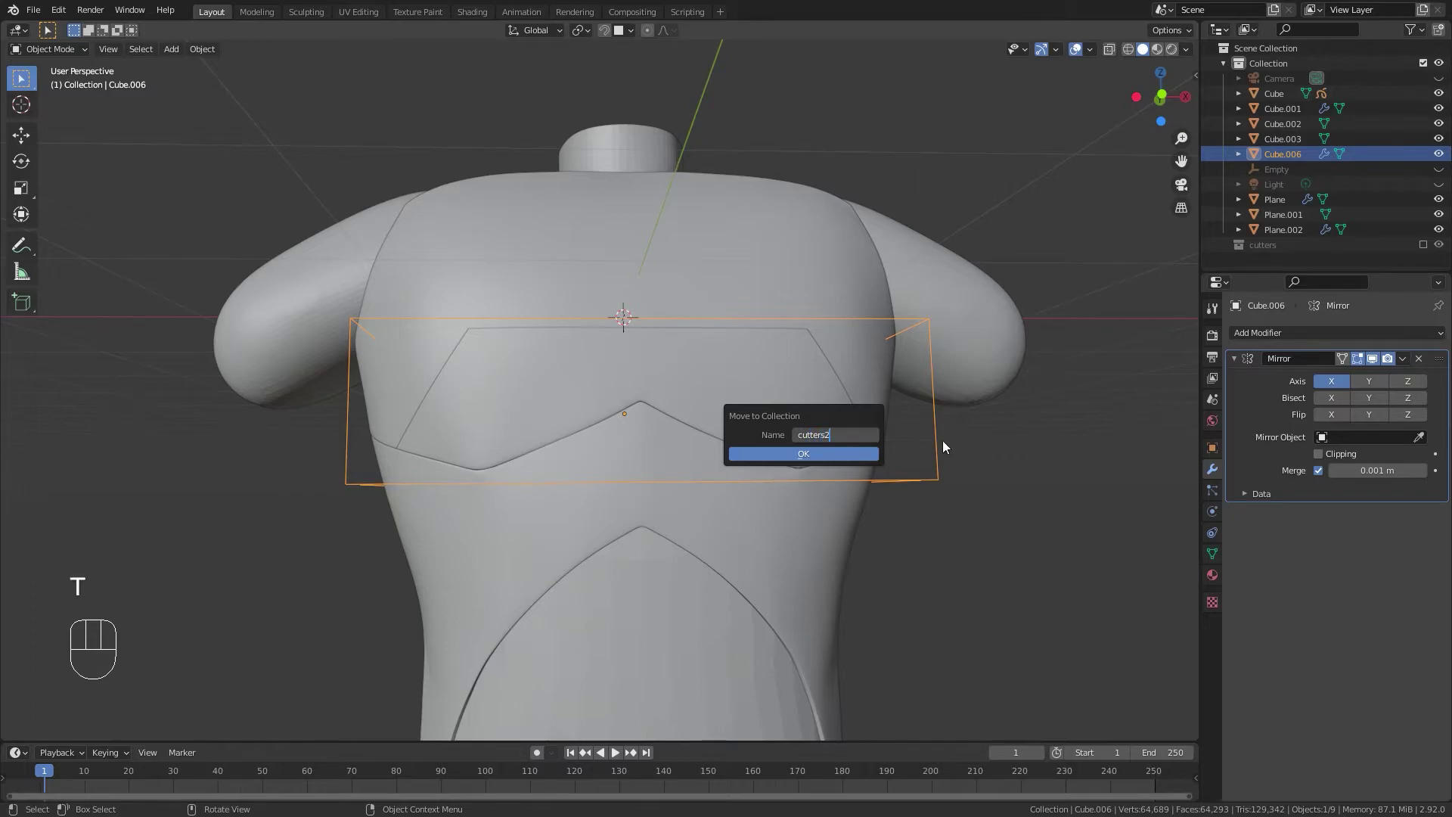
type("cutters2")
key("Return")
key("Return")
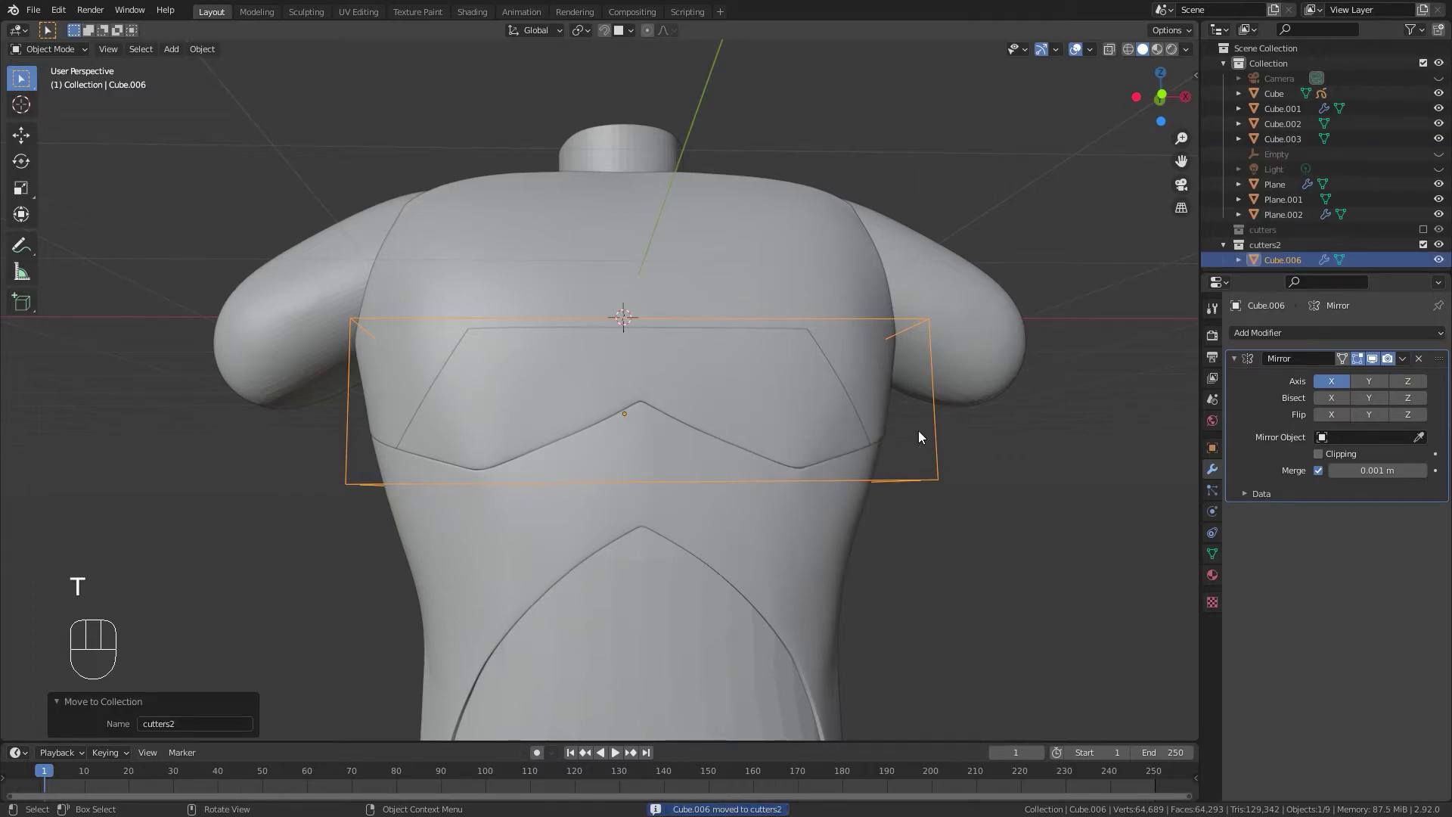
left_click(1423, 244)
Examine the upper and lower chest pieces made by the slice, including their meshes and Boolean modifiers.
mouse_move(699, 415)
middle_mouse_down()
mouse_move(945, 477)
mouse_move(928, 452)
mouse_move(833, 475)
mouse_move(791, 433)
mouse_move(640, 441)
mouse_move(631, 410)
mouse_move(711, 432)
middle_mouse_up()
scroll(945, 477, "up", 2)
scroll(834, 475, "down", 2)
left_click(630, 410)
scroll(711, 433, "up", 3)
left_click(701, 303)
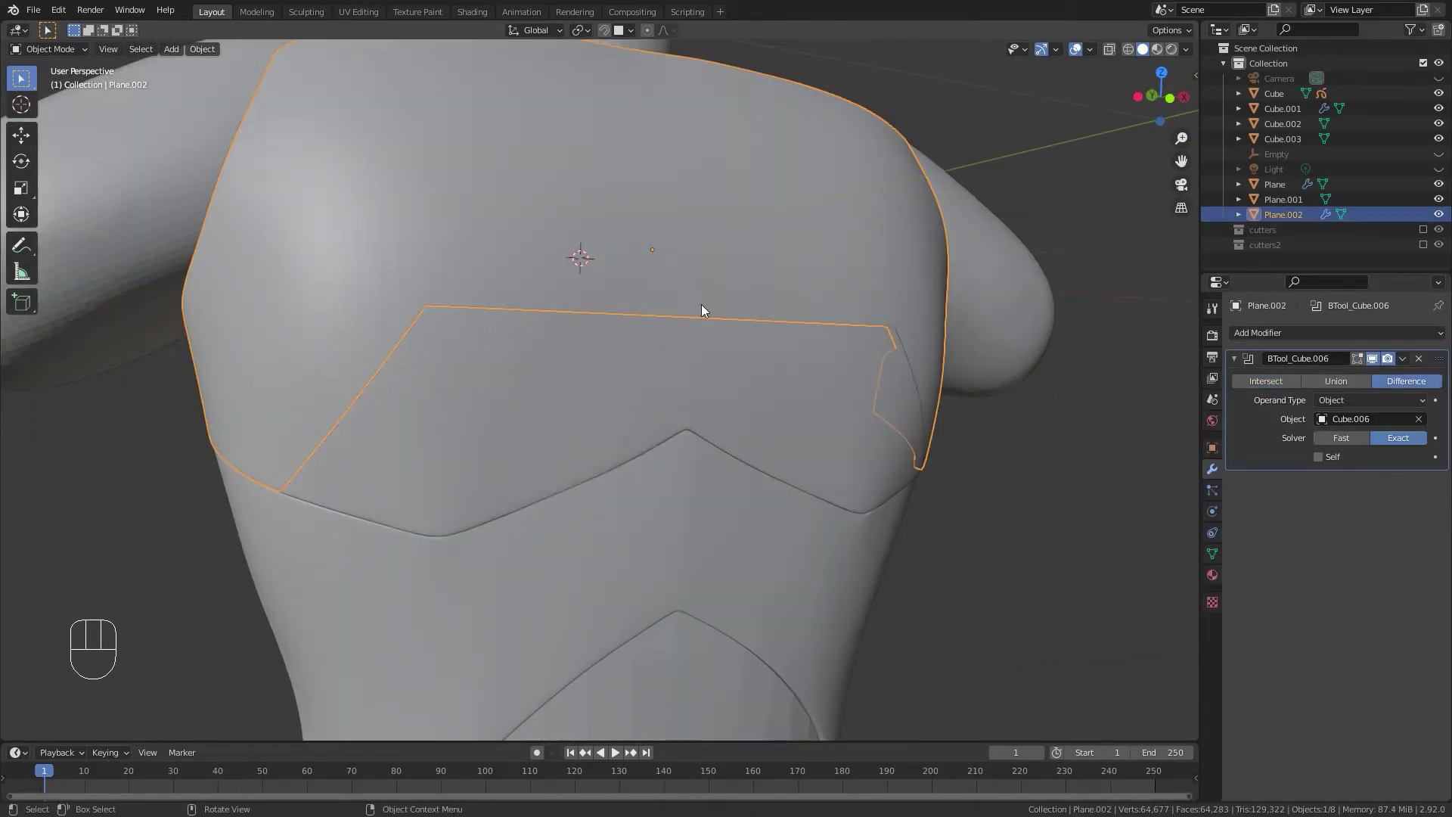
scroll(623, 442, "down", 5)
middle_click_drag(623, 441, 561, 379)
left_click(561, 379)
key("Tab")
scroll(588, 423, "up", 7)
middle_click_drag(587, 436, 703, 444)
scroll(666, 424, "down", 4)
key("Tab")
left_click(720, 354)
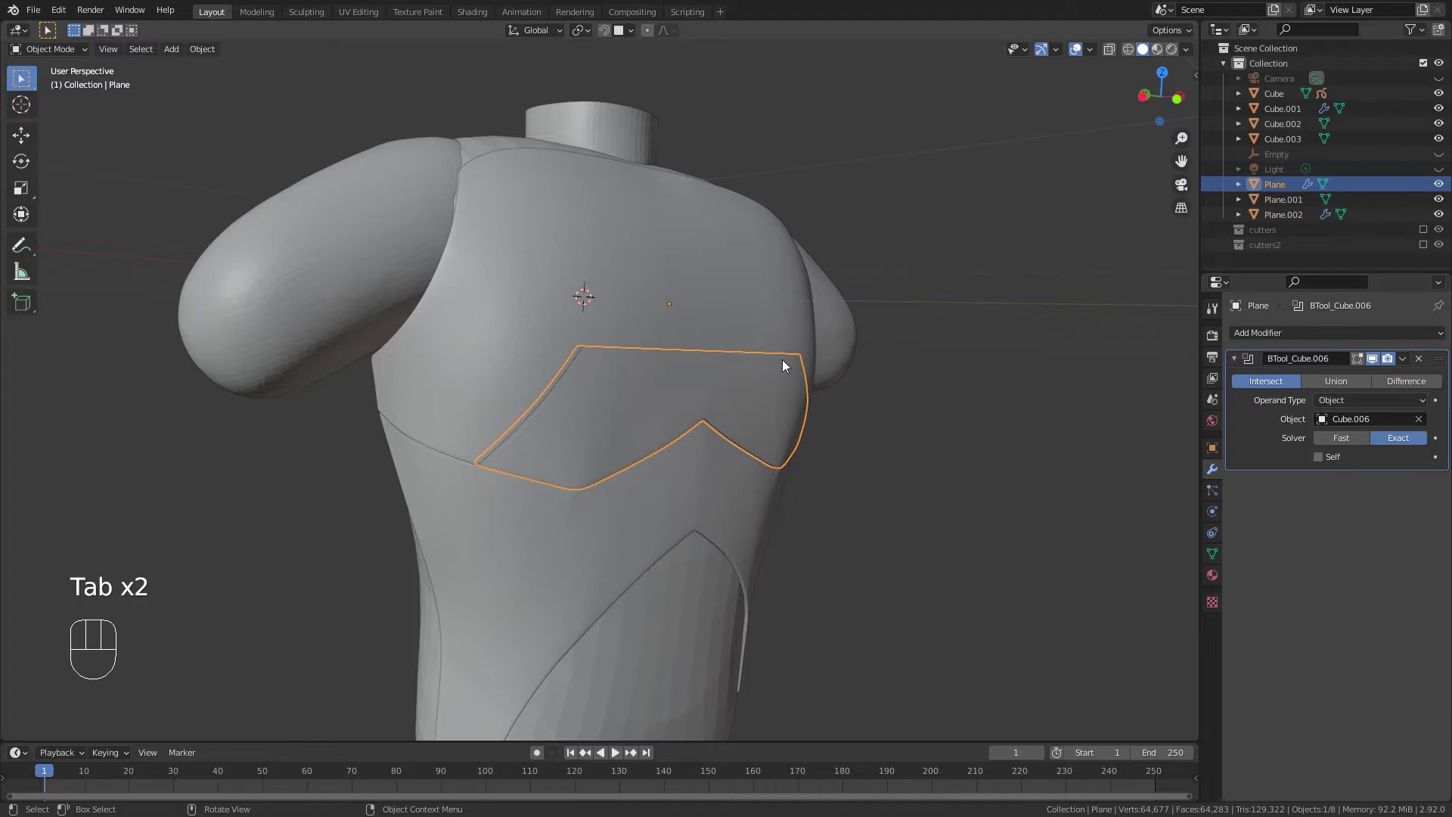
middle_click_drag(774, 360, 744, 359)
left_click(702, 310)
left_click(1248, 411)
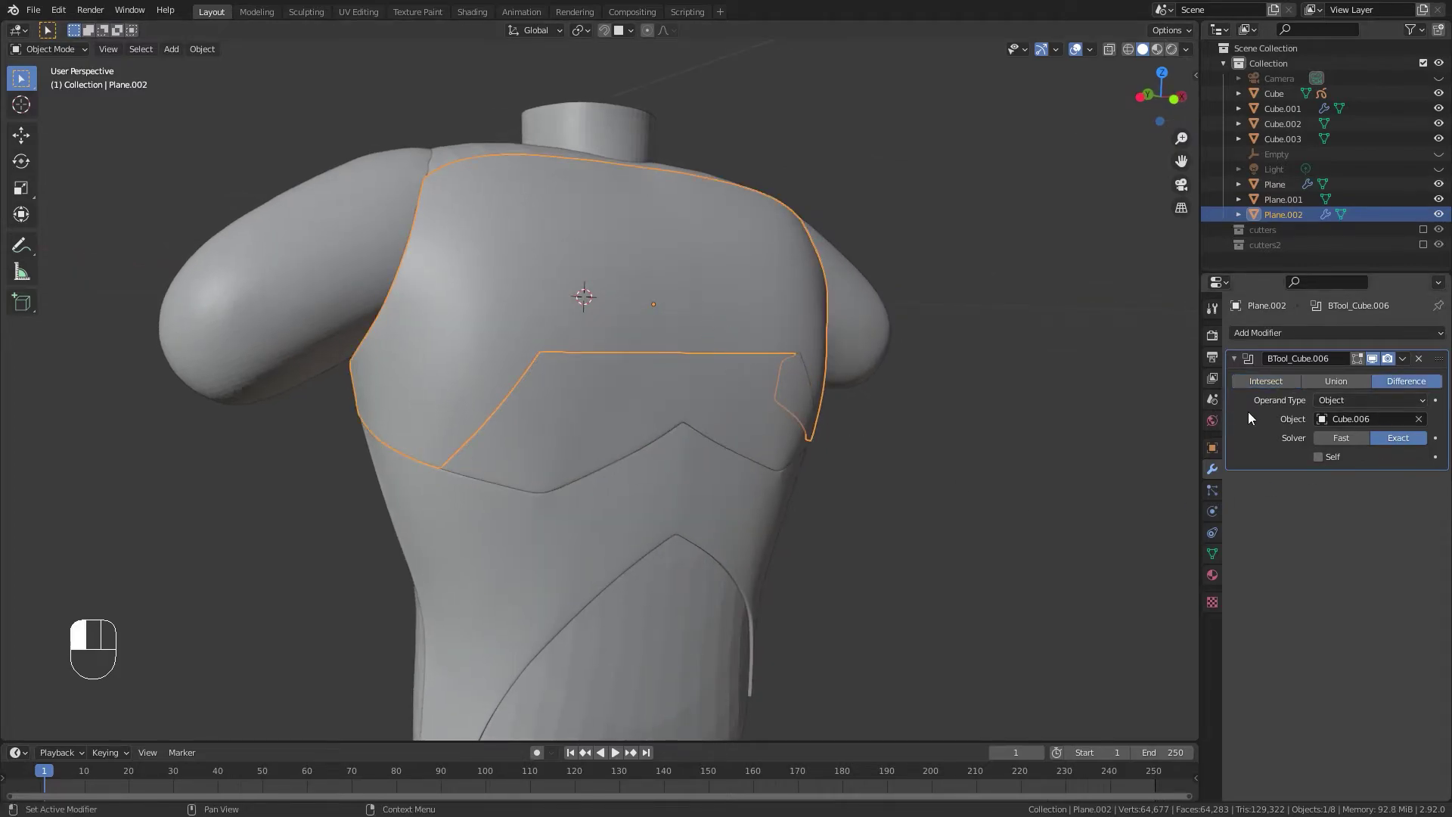
key("ctrl")
Try to apply the Boolean modifier on the lower chest piece, and make its shared mesh data single-user.
mouse_move(550, 425)
middle_mouse_down()
mouse_move(796, 506)
mouse_move(600, 487)
mouse_move(783, 469)
mouse_move(552, 460)
mouse_move(747, 437)
mouse_move(635, 401)
mouse_move(578, 425)
middle_mouse_up()
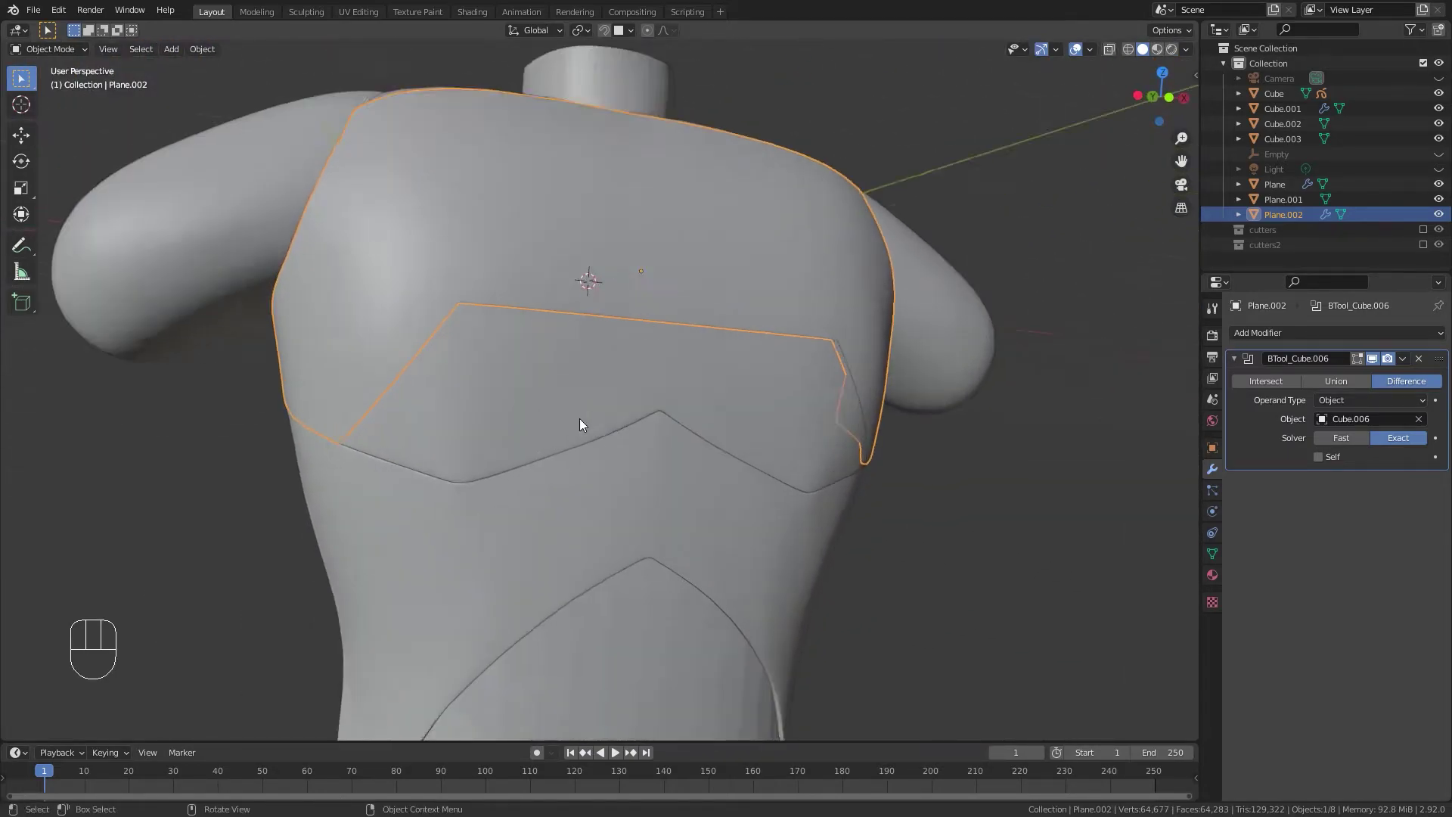
scroll(578, 418, "up", 2)
left_click(571, 395)
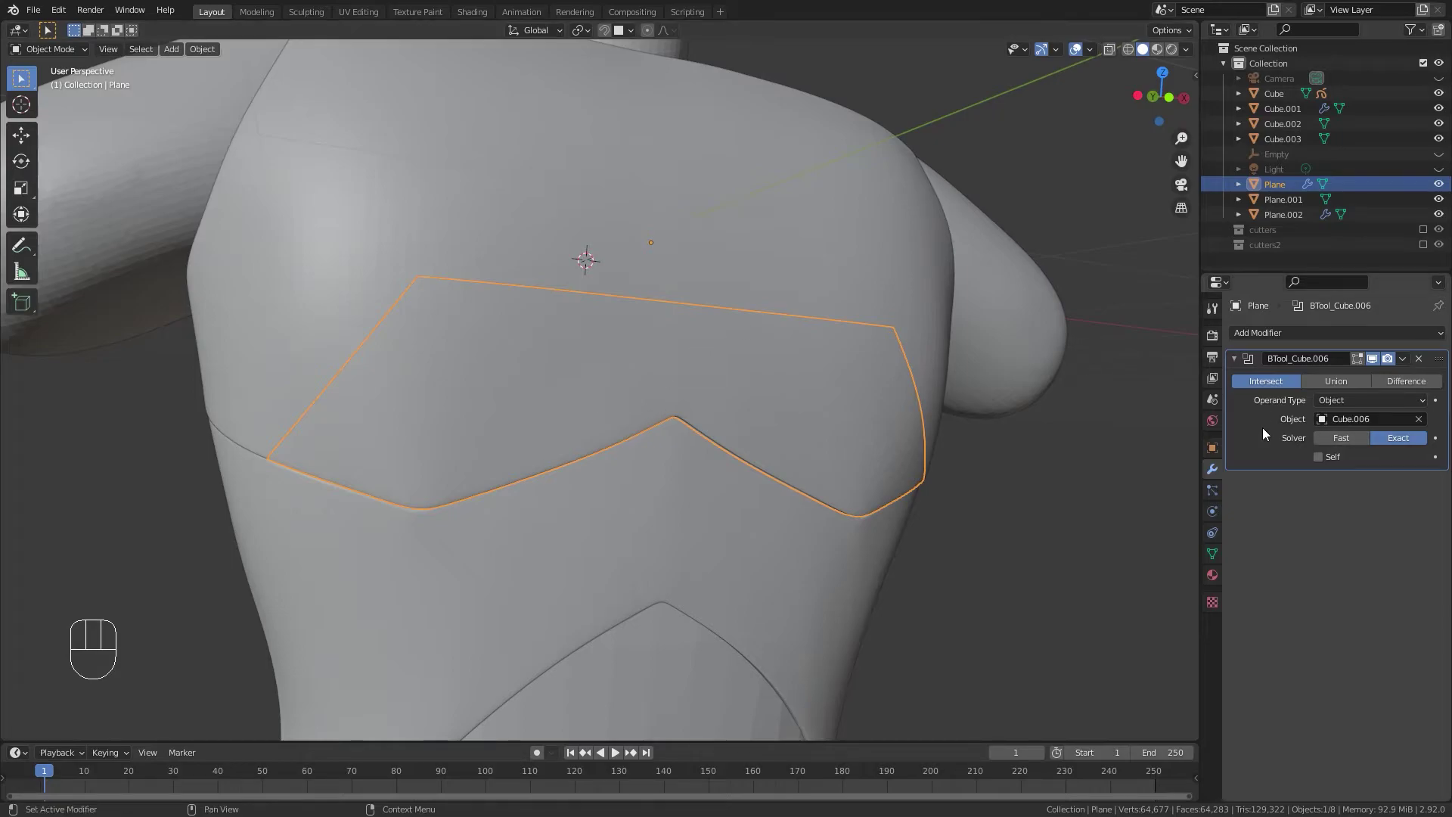
key("ctrl+a")
left_click(1401, 359)
left_click(1211, 554)
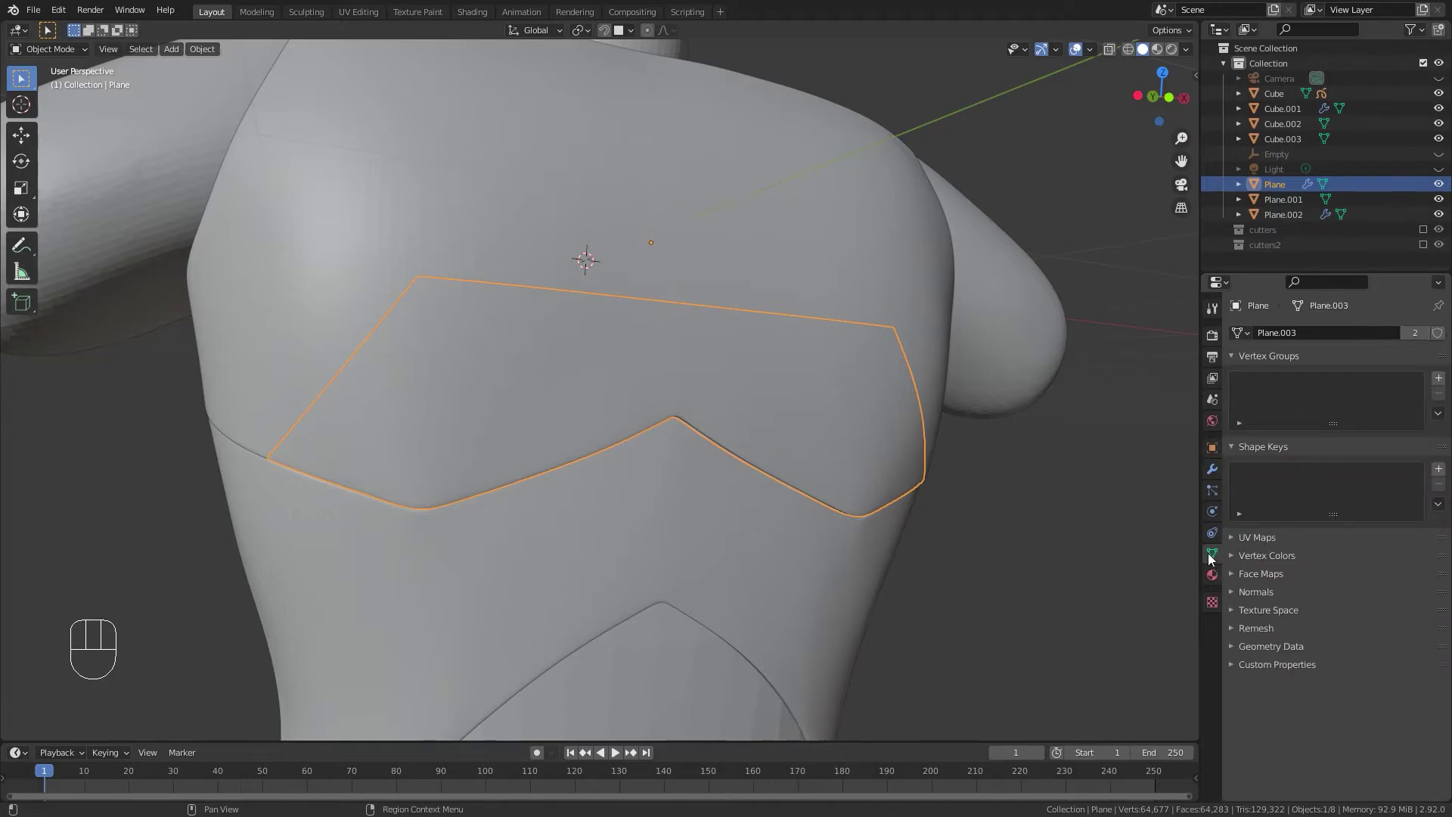
left_click(1406, 332)
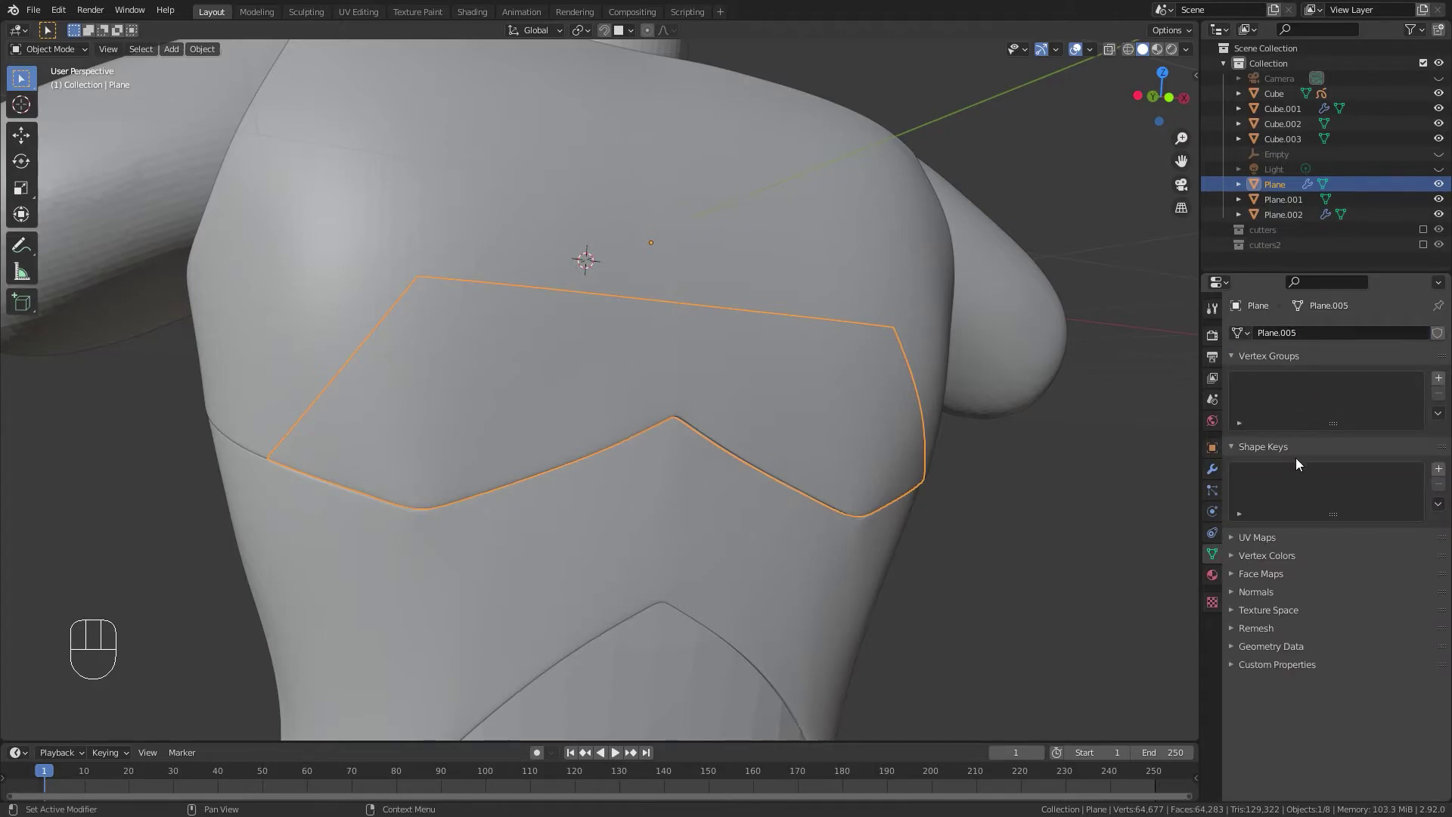
Apply the Boolean modifier on the lower chest piece.
left_click(1211, 469)
left_click(1403, 360)
left_click(1358, 376)
scroll(573, 525, "down", 1)
Apply the Boolean modifier on the upper chest piece.
middle_click_drag(573, 524, 656, 465)
scroll(656, 464, "down", 2)
scroll(681, 416, "up", 2)
middle_click_drag(703, 374, 786, 431, "shift")
middle_click_drag(787, 431, 847, 423)
left_click(850, 353)
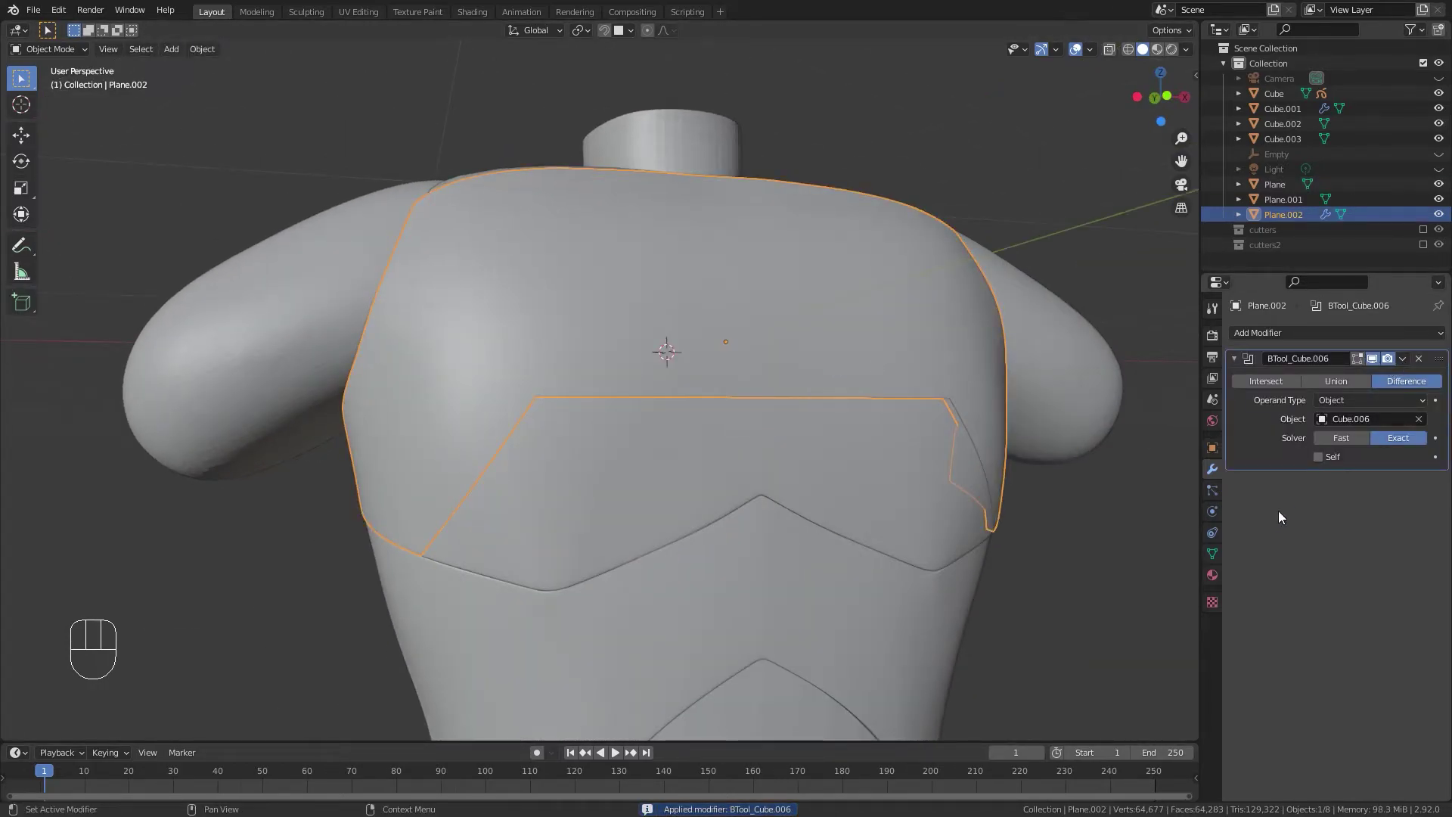
key("ctrl+a")
scroll(773, 548, "down", 2)
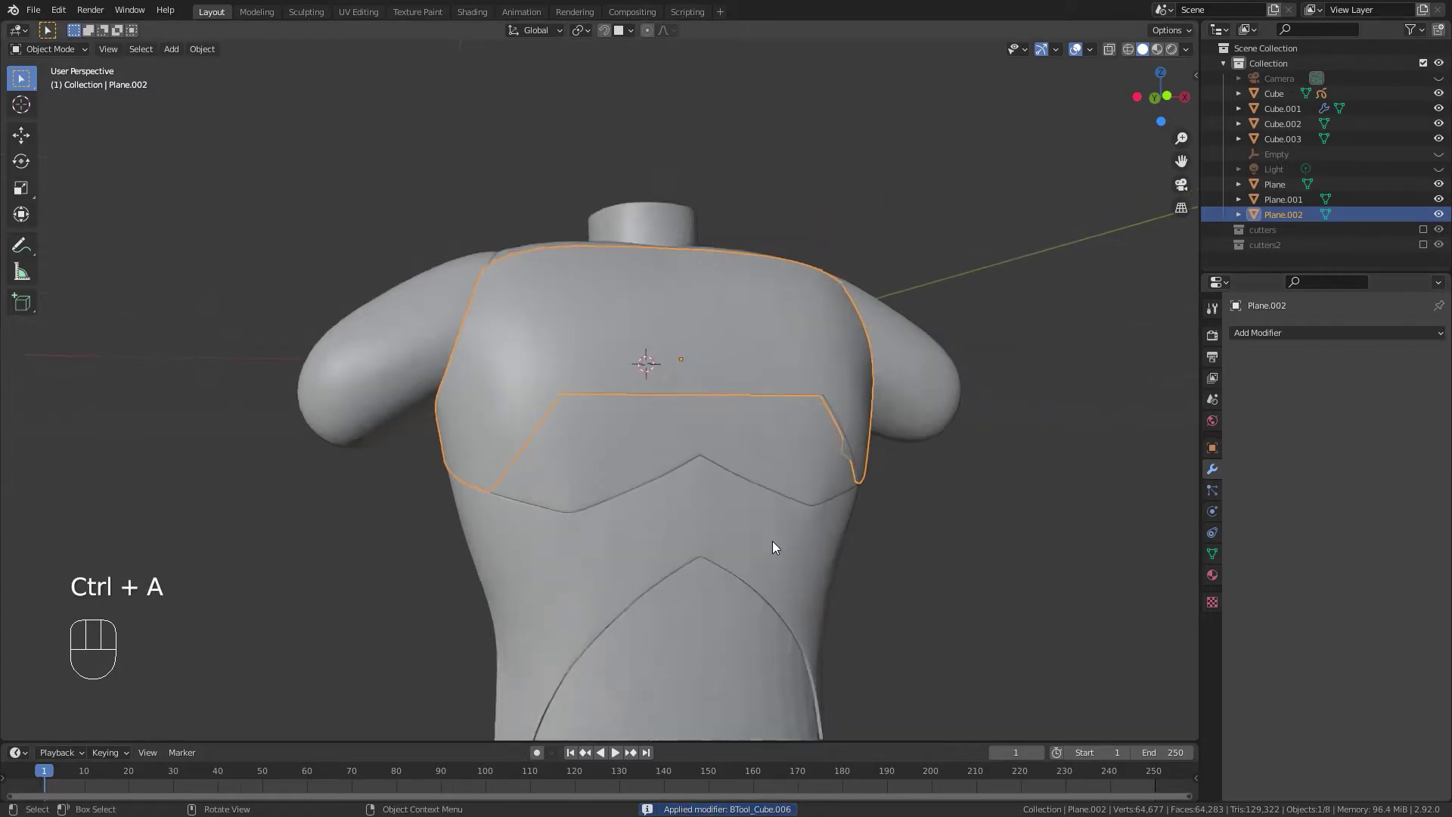
Examine the lower chest piece's mesh in Edit Mode.
scroll(773, 548, "down", 1)
left_click(642, 421)
scroll(773, 473, "up", 2)
key("Tab")
scroll(759, 585, "up", 4)
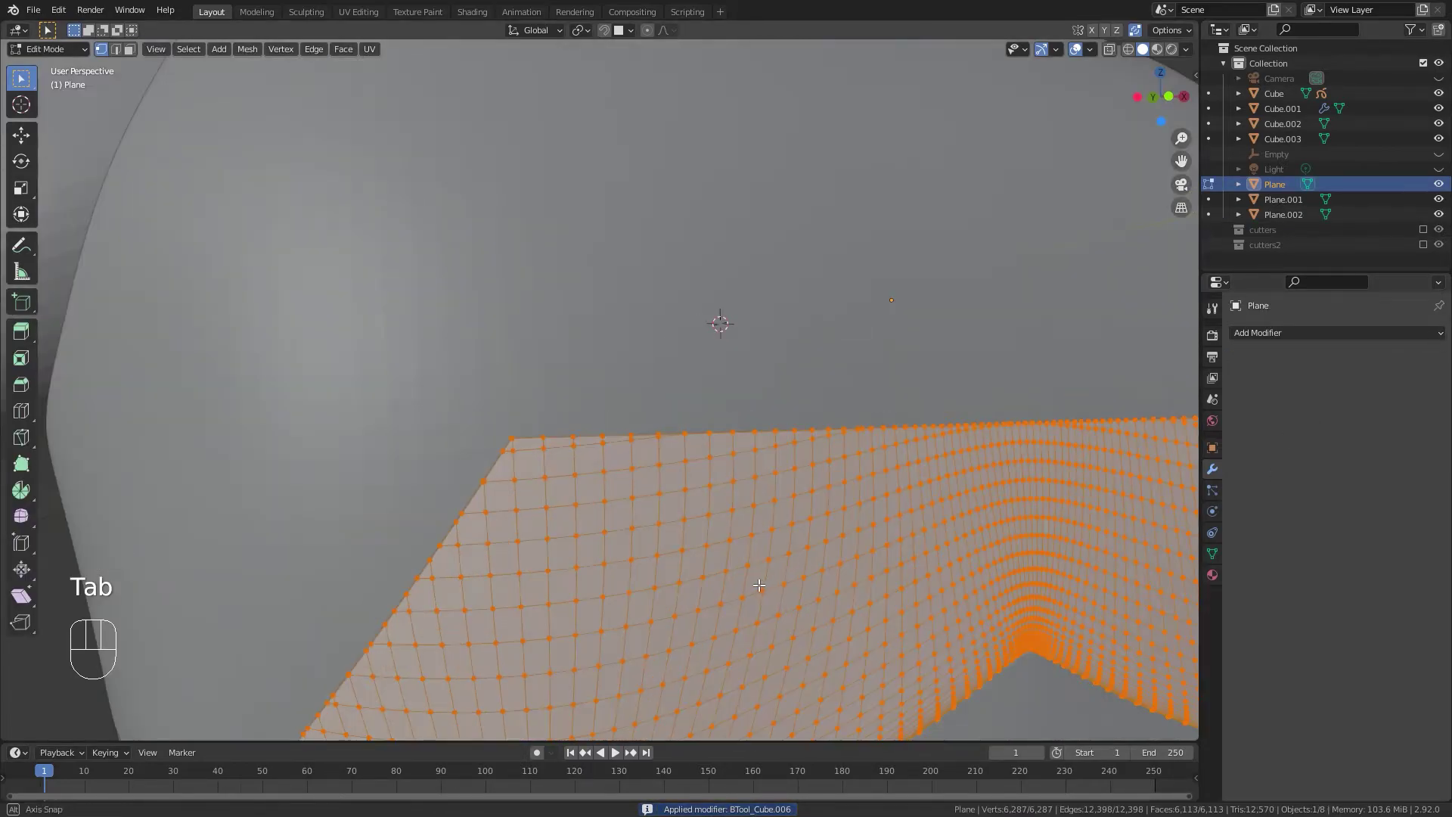
key("Tab")
scroll(765, 409, "down", 3)
Add a Bevel modifier to the lower chest piece with Clamp Overlap turned off.
middle_click_drag(709, 518, 692, 433)
scroll(579, 492, "up", 1)
scroll(579, 497, "up", 1)
left_click(1277, 333)
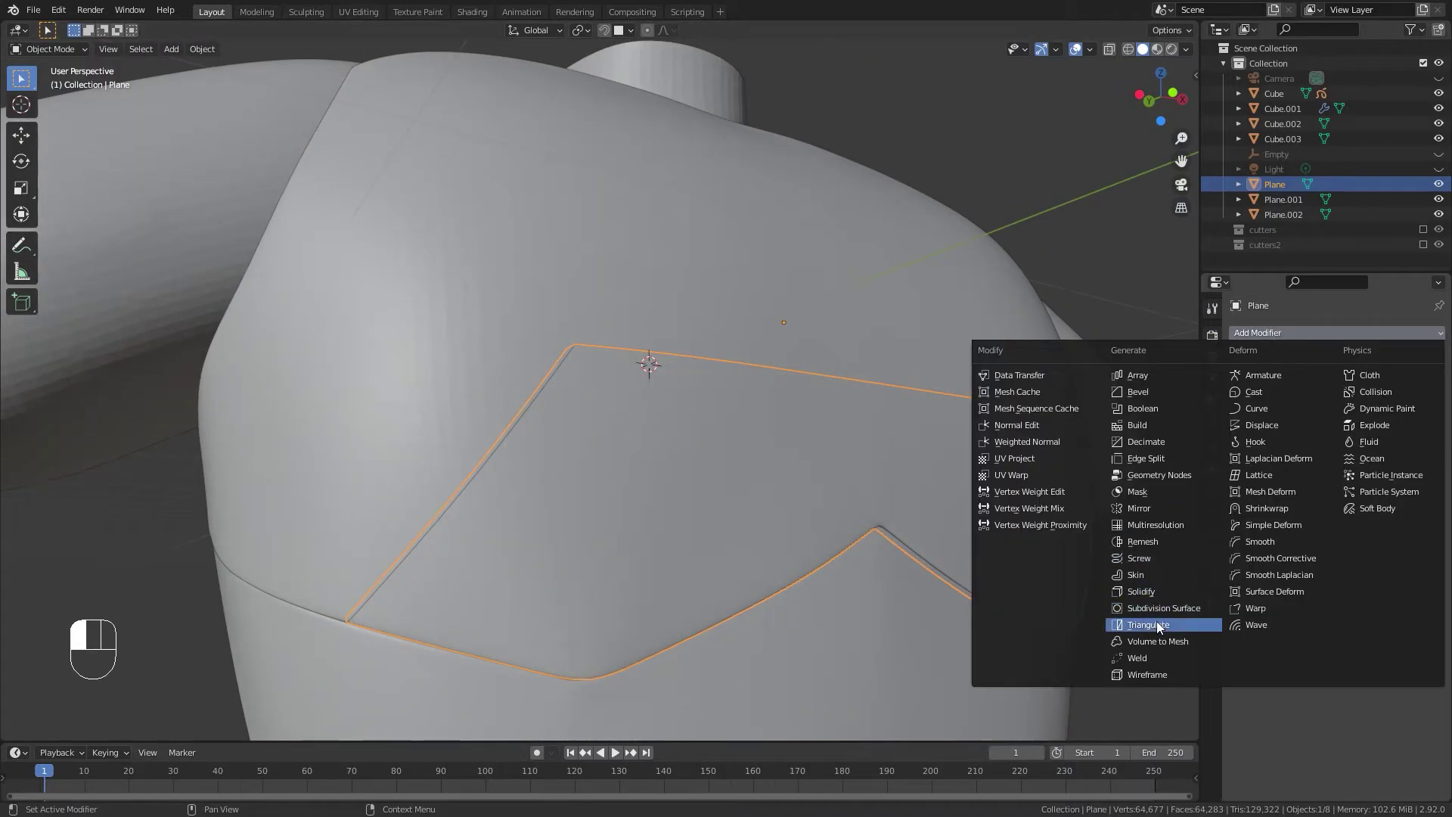
left_click(1137, 393)
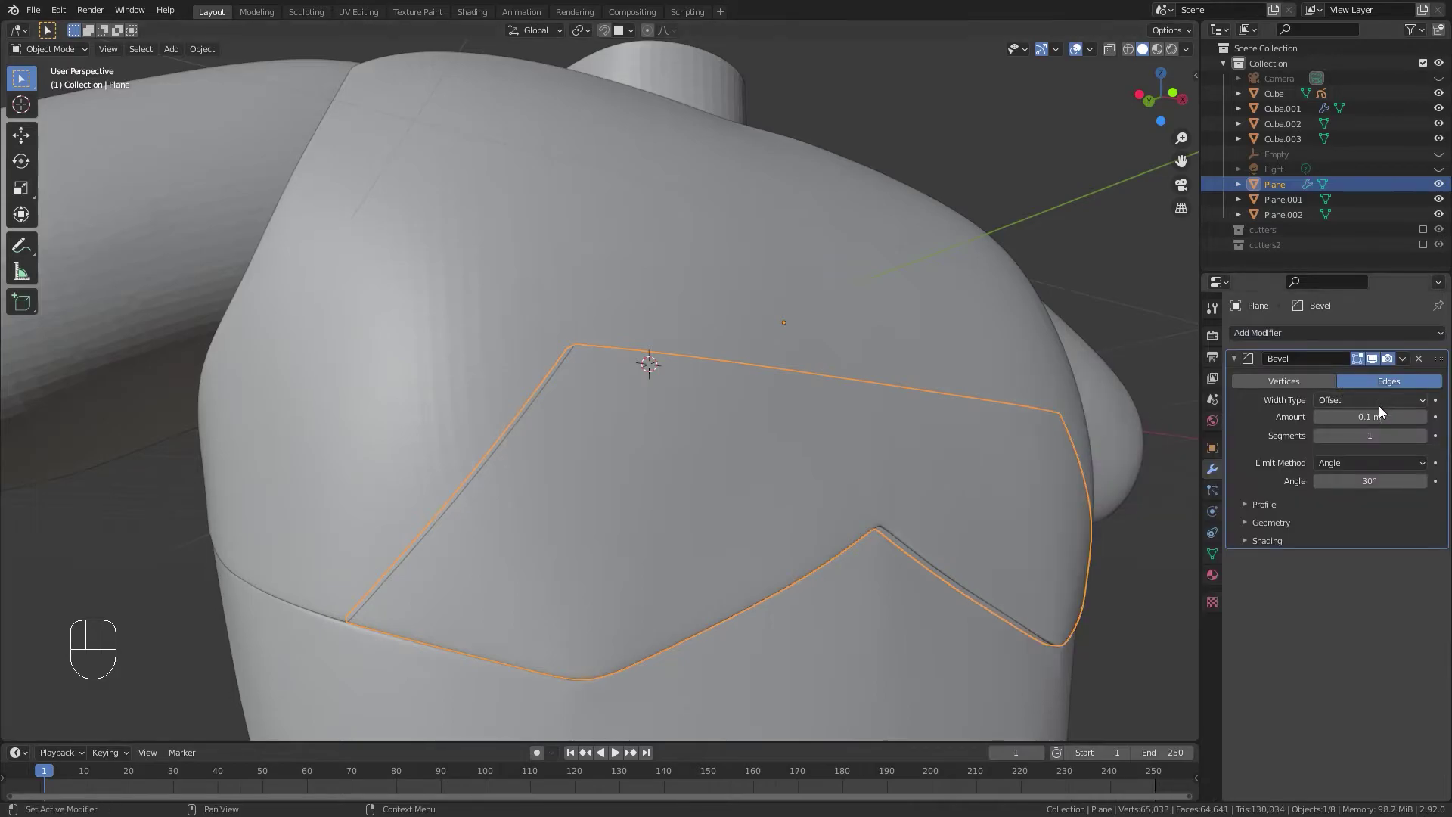
left_click(1269, 523)
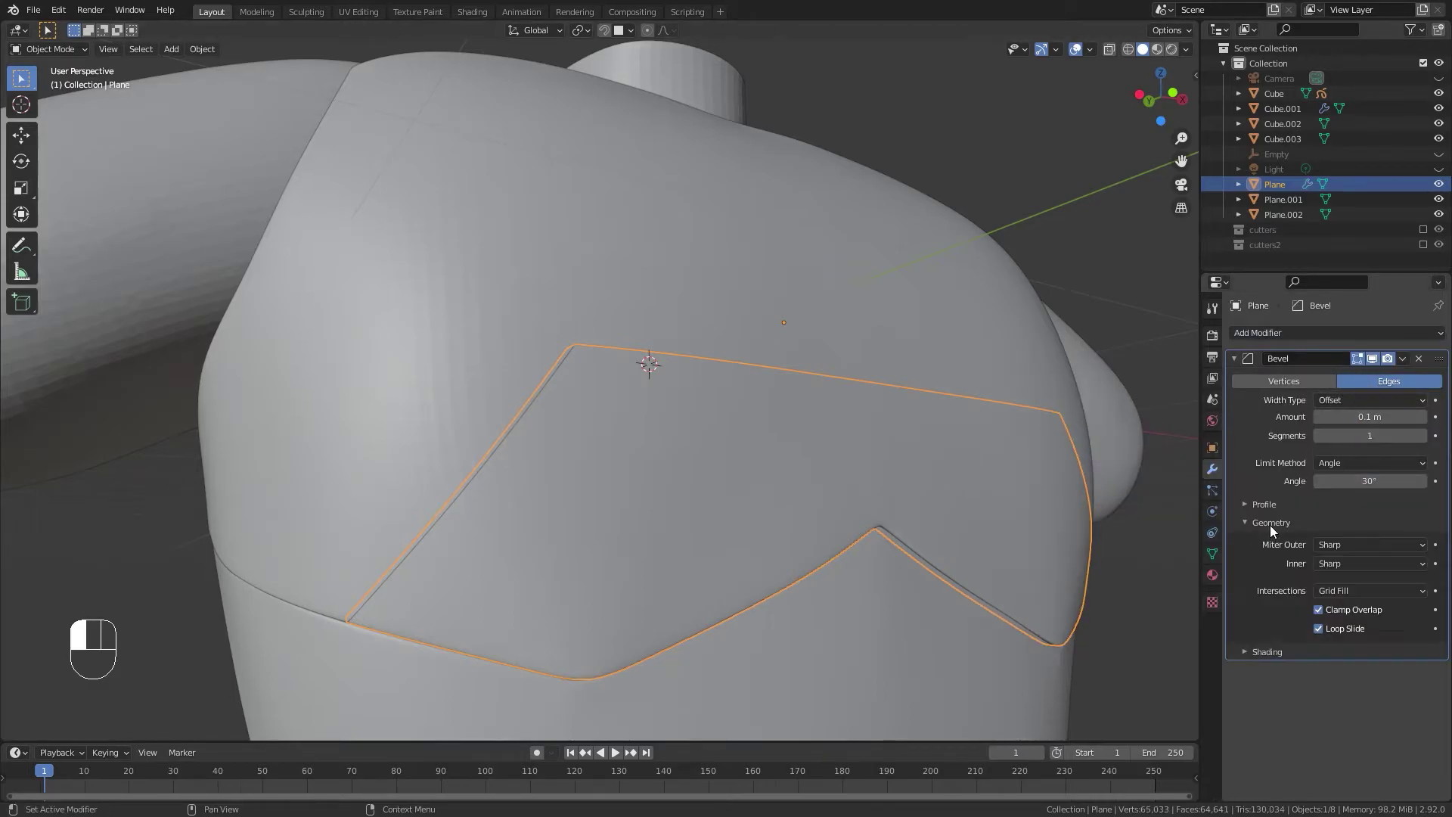
left_click(1320, 610)
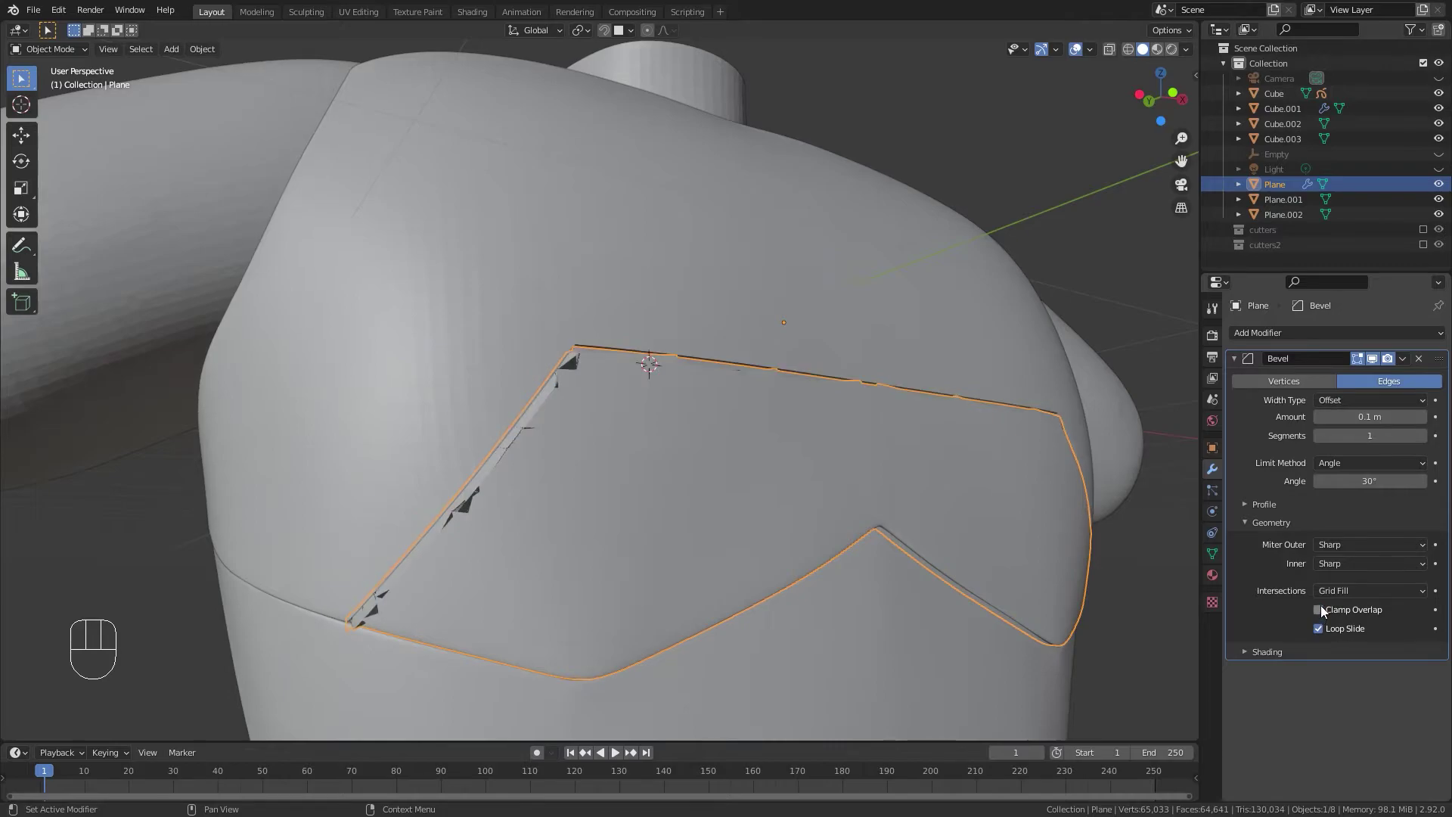
Apply the lower chest piece's scale and set its bevel amount to 0.009 m.
left_click_drag(1370, 416, 1370, 416, "shift")
left_click(1370, 417)
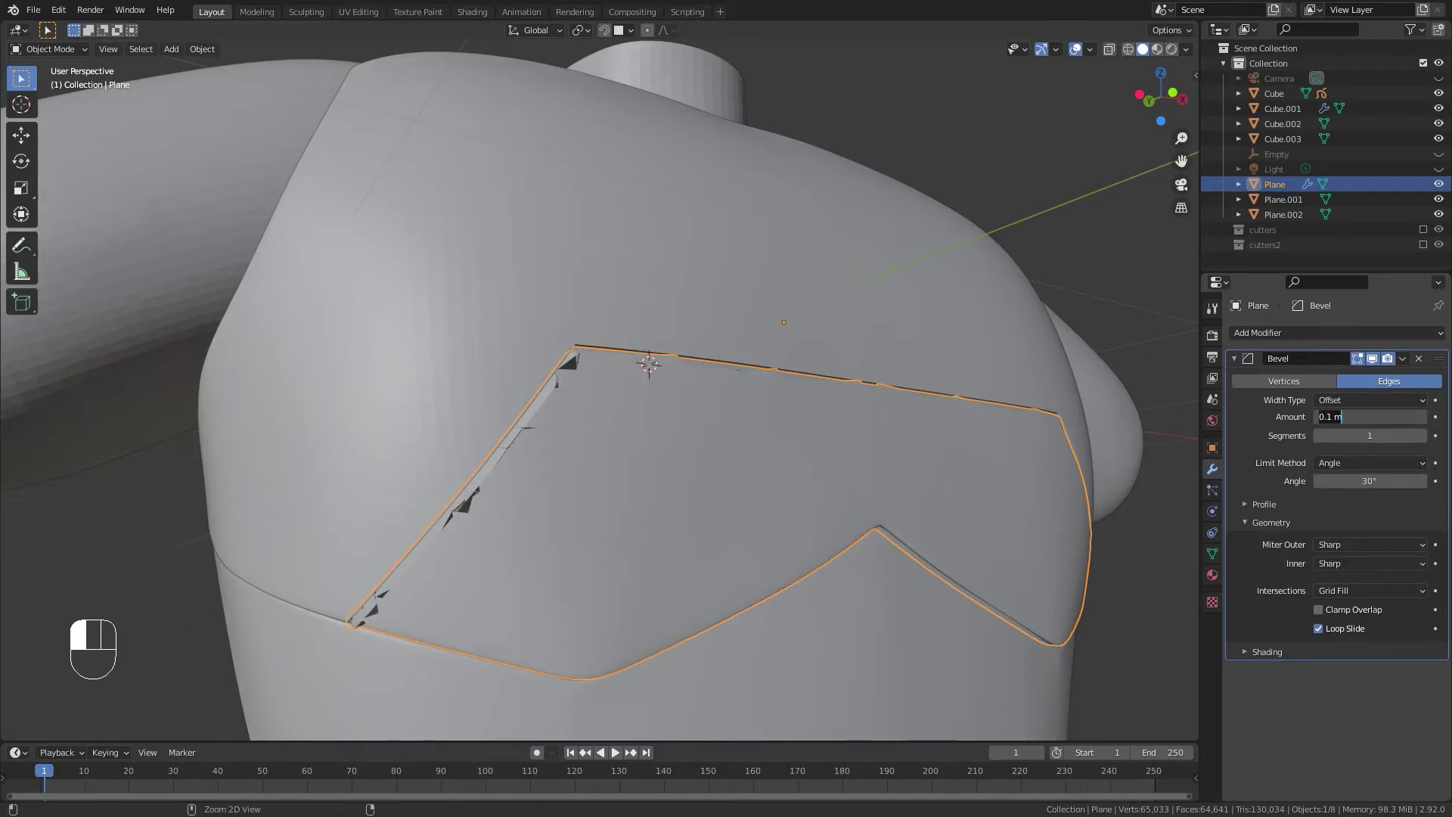
key("ctrl+a")
left_click(752, 501)
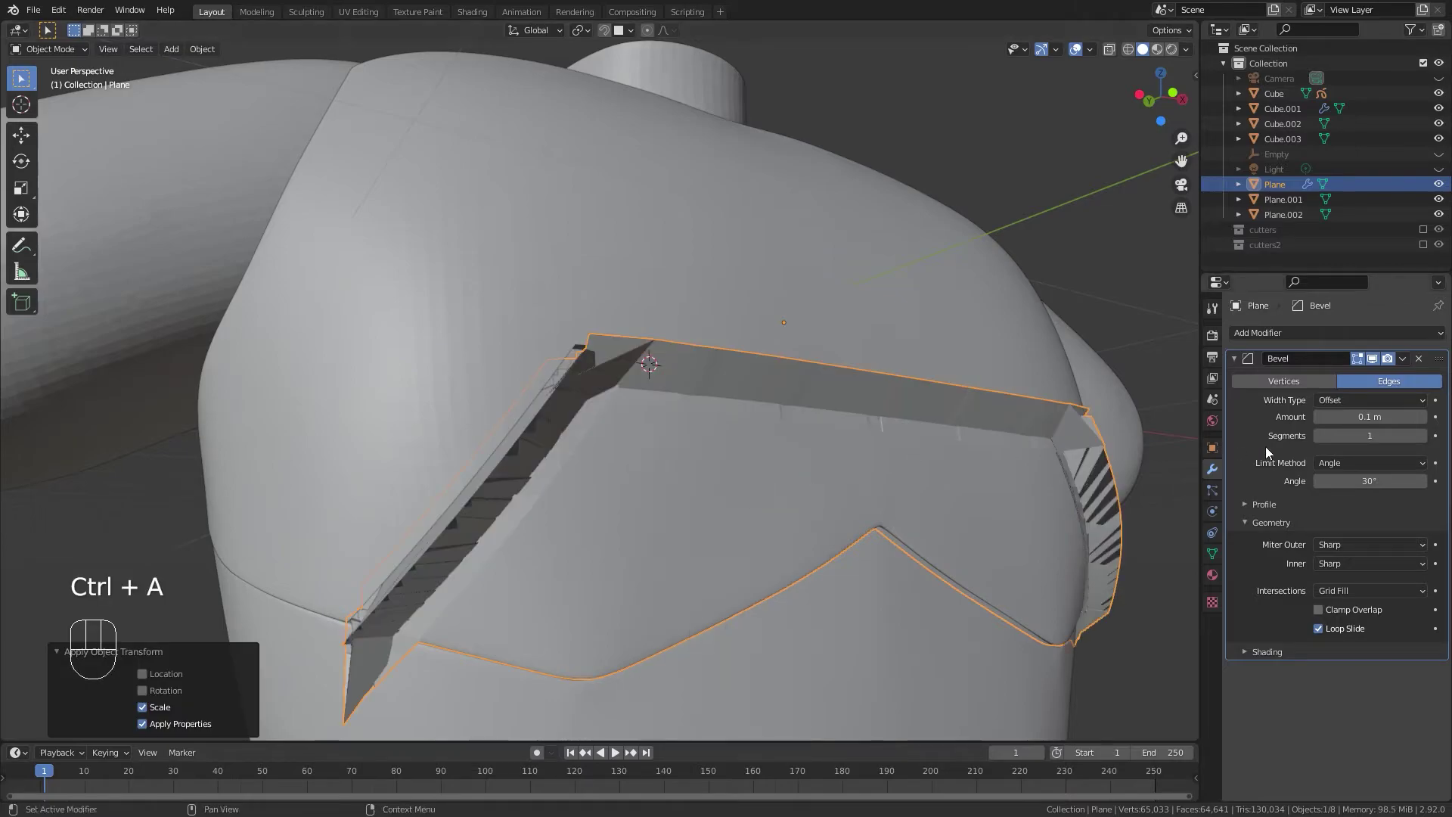
left_click_drag(1370, 416, 1322, 417, "shift")
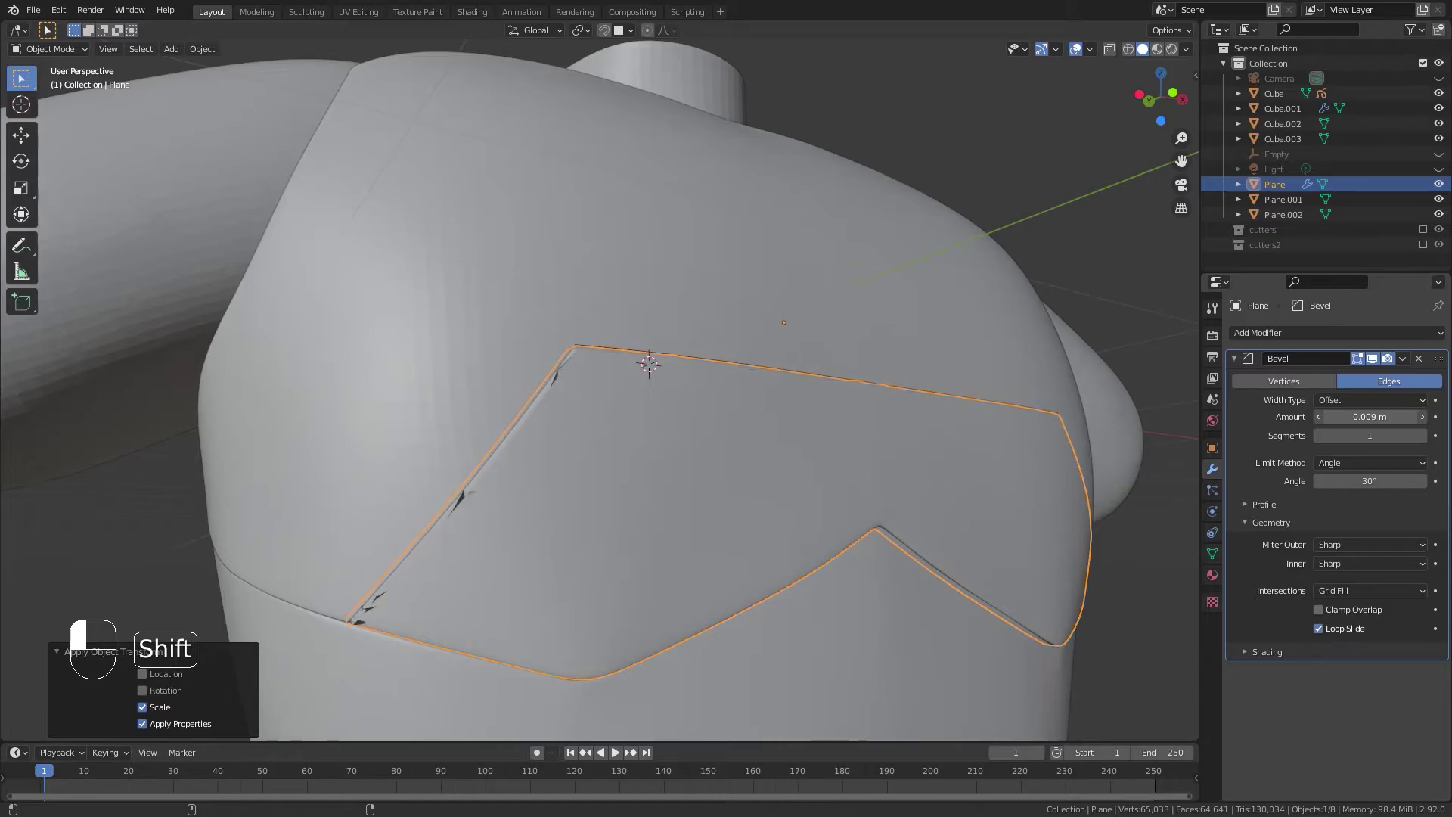
Vertex-slide two vertices beside the slanted edge, near the piece's lower corner, inward along their edges.
scroll(750, 416, "up", 3)
middle_click_drag(656, 387, 787, 279)
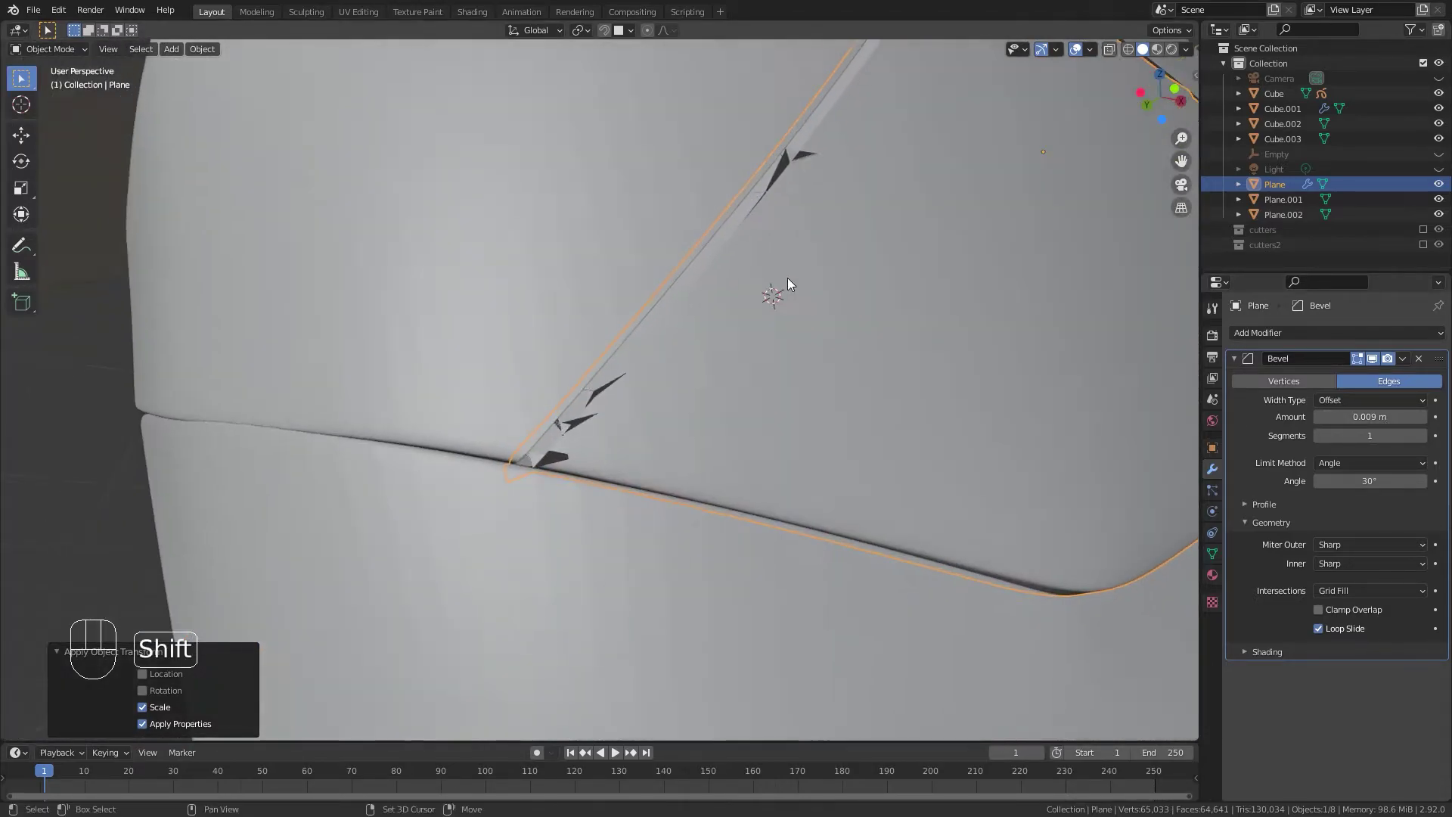
key("Tab")
left_click(596, 400)
key("g")
key("g")
left_click(673, 426)
left_click(521, 459)
key("g")
key("g")
left_click(617, 486)
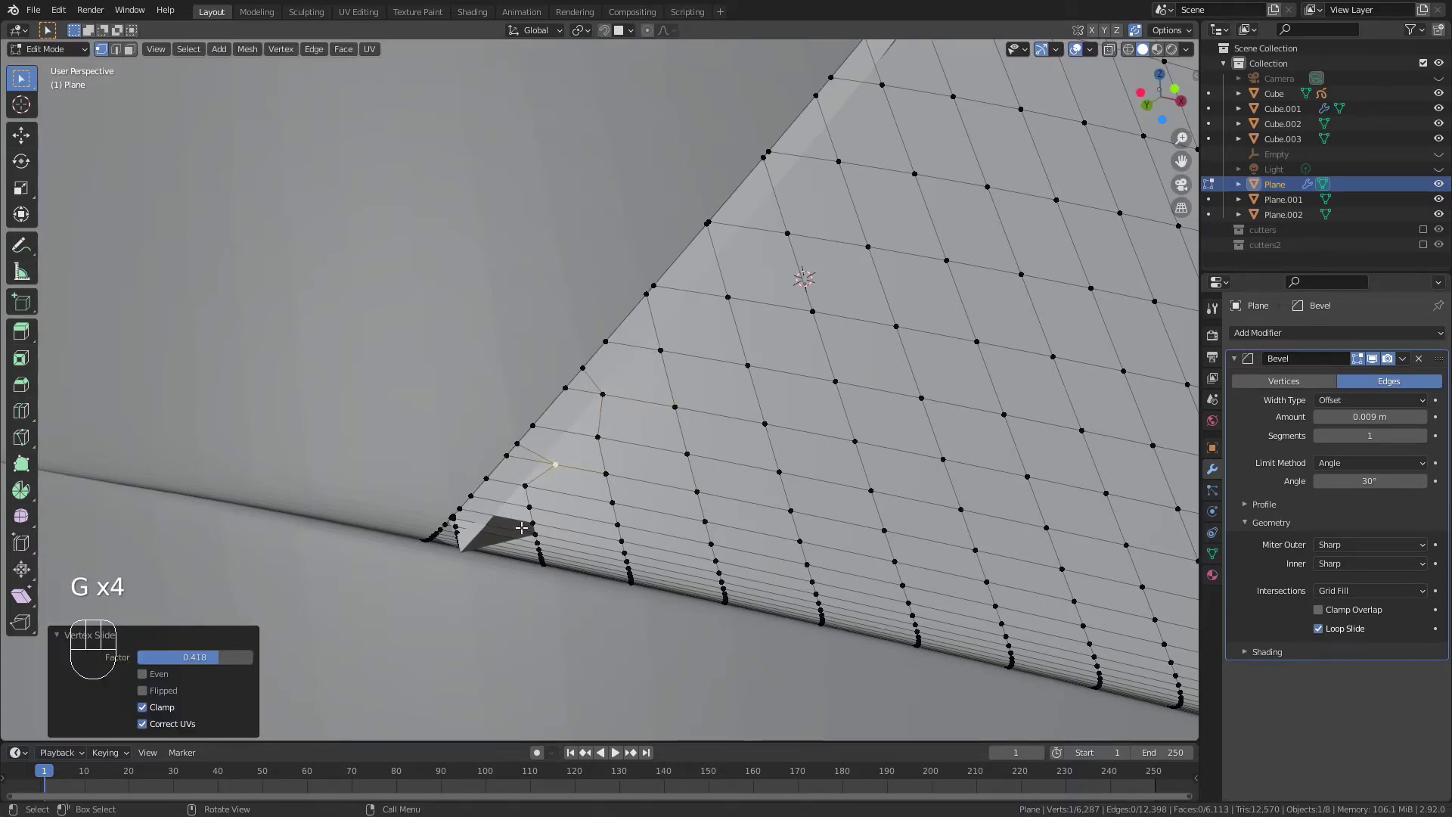
Vertex-slide the next two vertices down, at the tip of the lower corner, to clear the bevel artifacts.
left_click(531, 488)
key("g")
key("g")
left_click(573, 505)
left_click(464, 552)
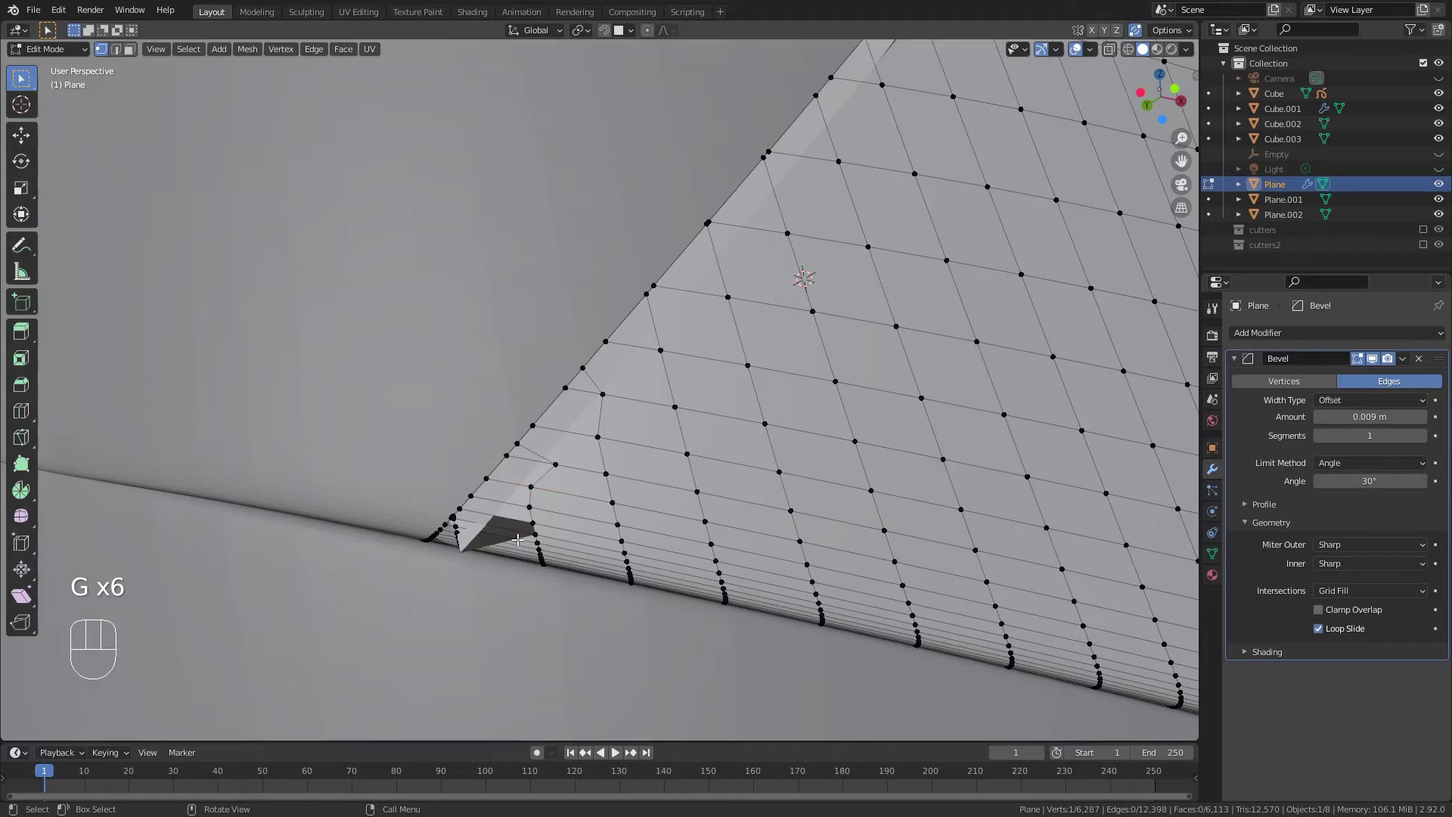
key("g")
key("g")
left_click(465, 539)
With X-ray on, slide the stray vertex beside the slanted edge inward along its edge.
scroll(540, 537, "up", 1)
middle_click_drag(541, 537, 628, 447)
scroll(569, 518, "down", 2)
key("alt+z")
key("KP_Decimal")
left_click(582, 317)
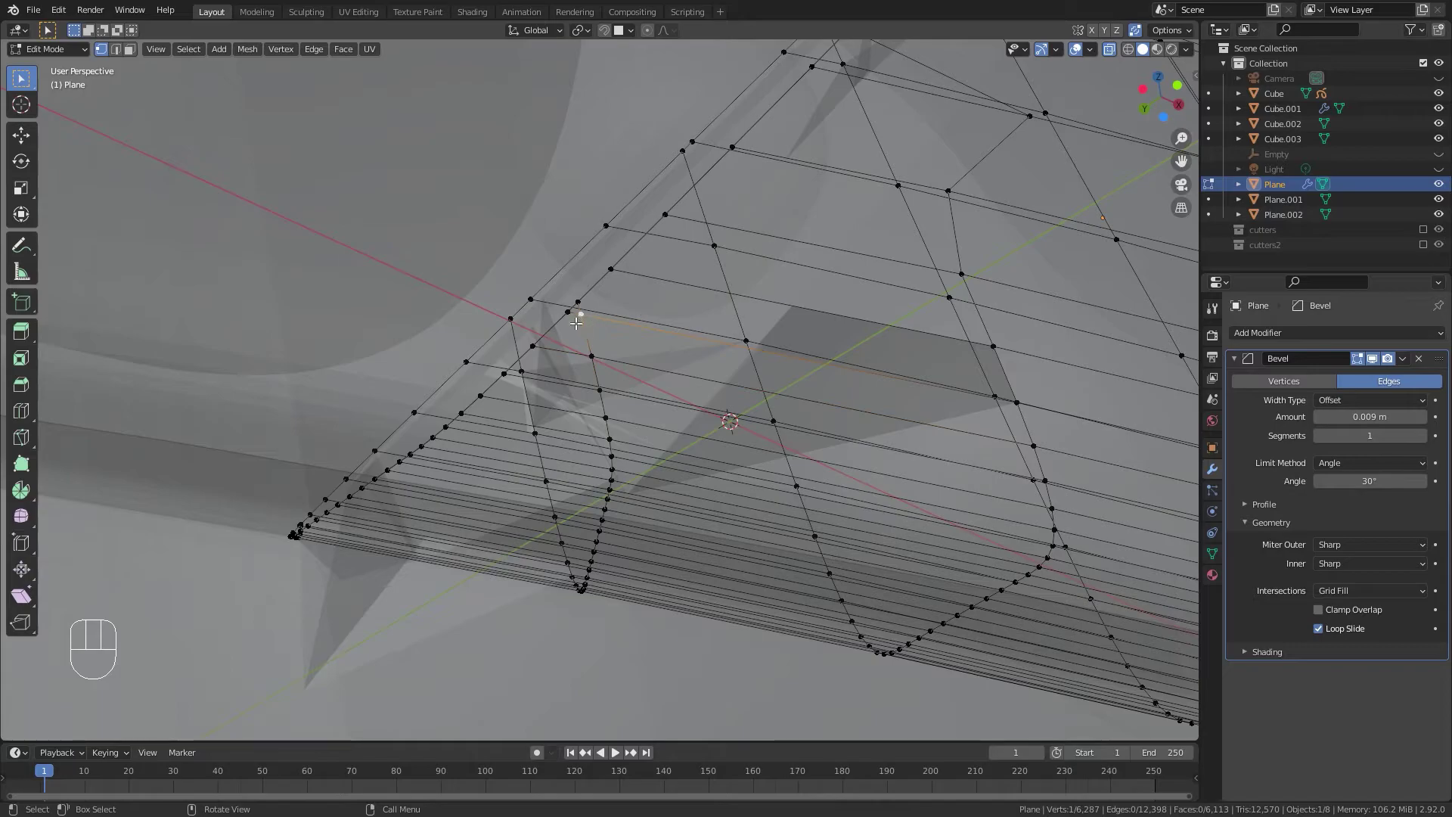
key("g")
key("g")
left_click(597, 332)
Slide the column of four vertices near the lower corner inward, and slide the vertex above them to follow.
mouse_move(633, 360)
middle_mouse_down()
mouse_move(648, 374)
mouse_move(604, 364)
middle_mouse_up()
key("Tab")
key("Tab")
key("alt+z")
middle_click_drag(616, 416, 613, 400)
left_click_drag(594, 383, 614, 443)
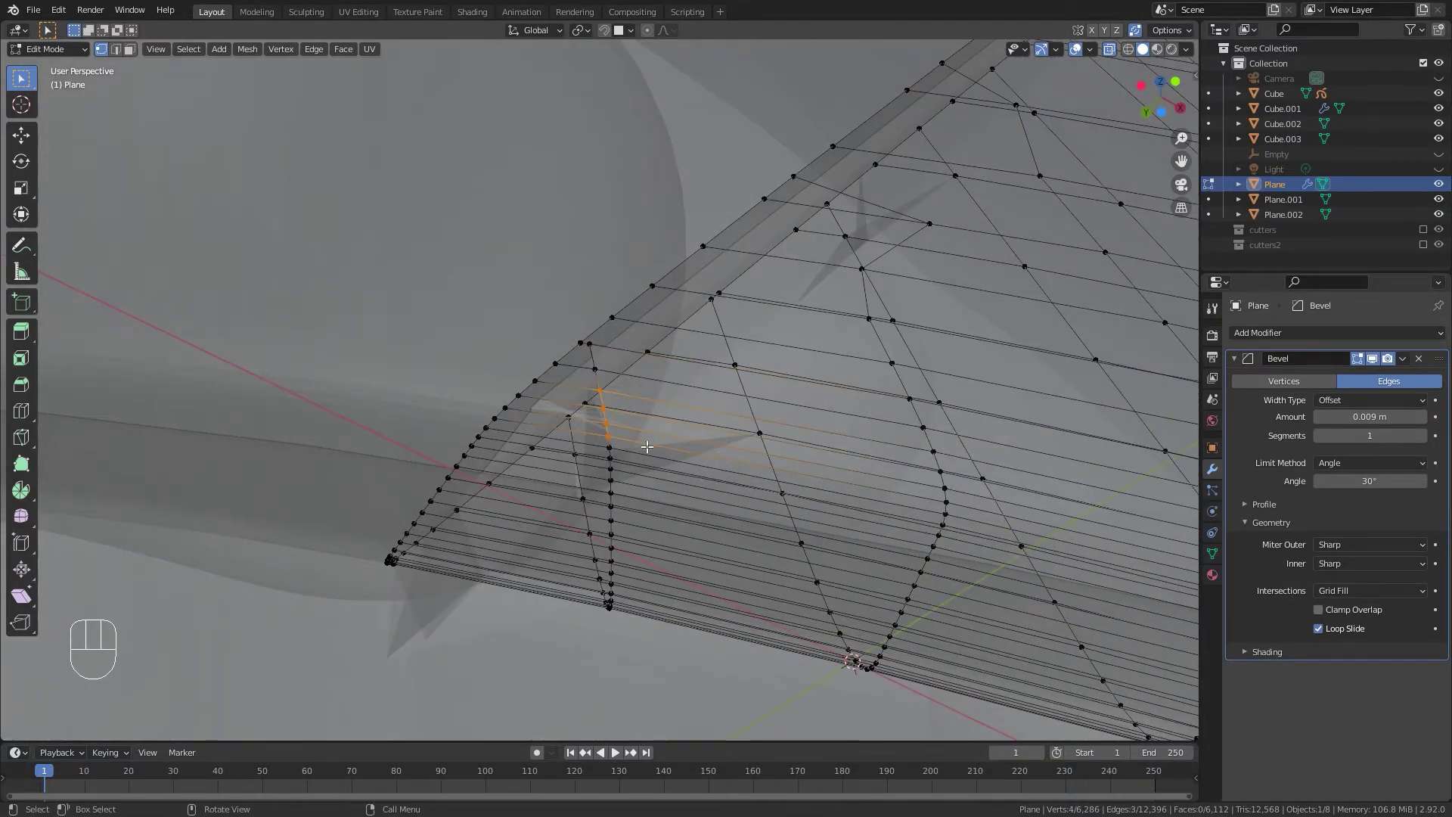
key("alt+z")
key("g")
key("g")
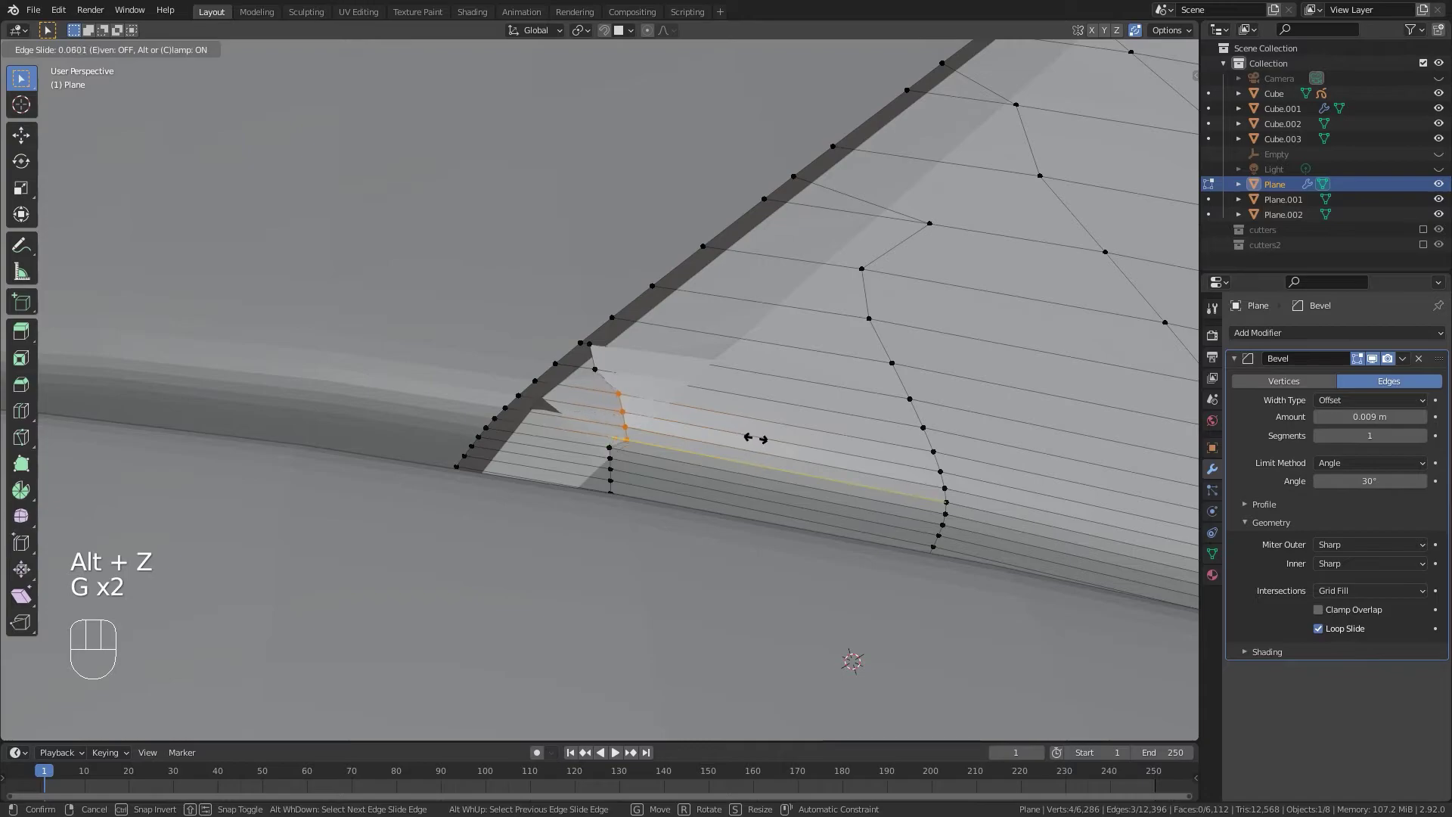
left_click(656, 386)
key("g")
key("g")
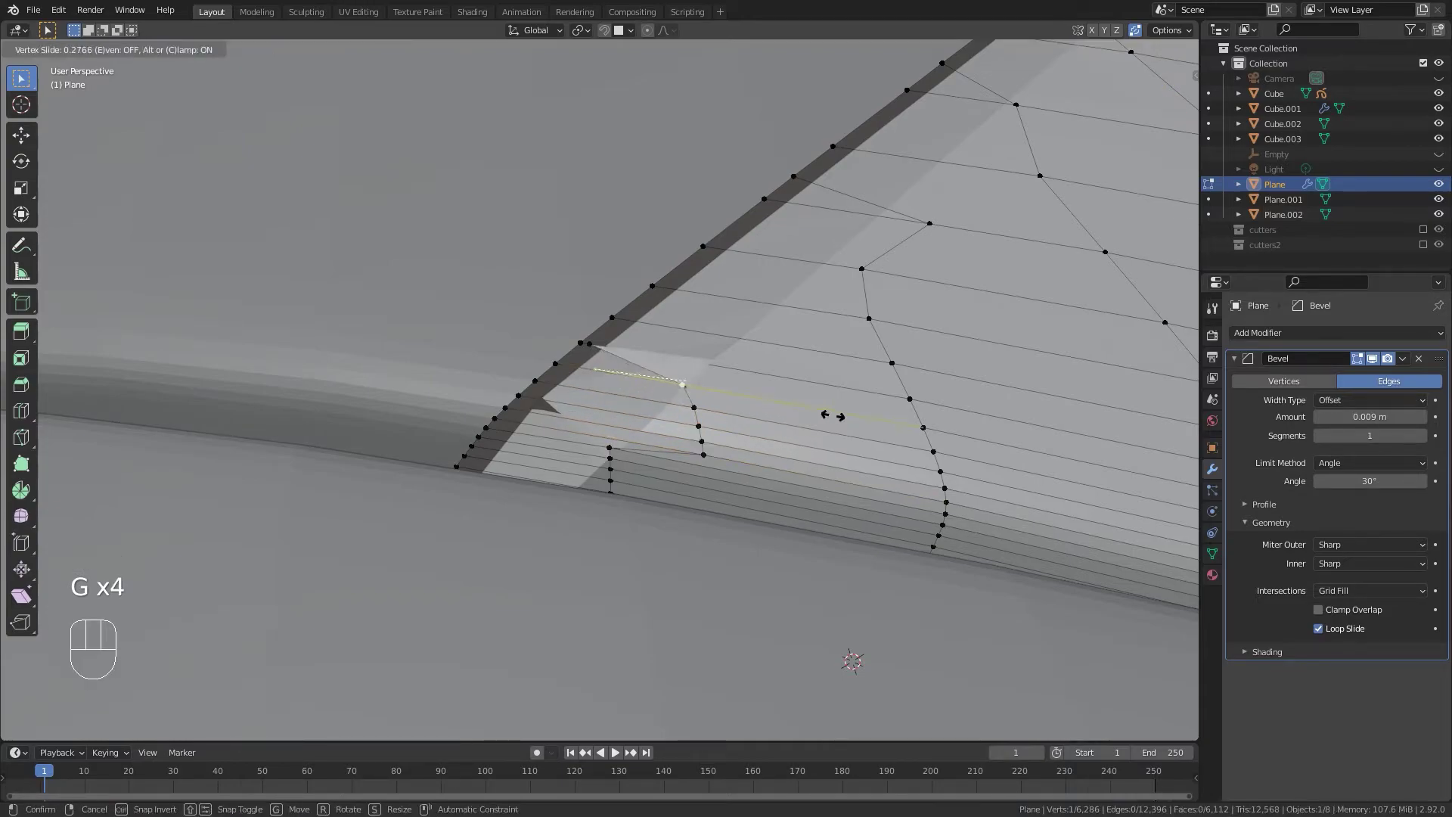
left_click(841, 424)
Slide three more vertices around the shifted column inward to even out the topology at the lower corner.
middle_click_drag(845, 426, 609, 355)
left_click(607, 353)
key("g")
key("g")
left_click(820, 397)
left_click(621, 453)
key("g")
key("g")
left_click(704, 473)
left_click(622, 462)
key("g")
key("g")
left_click(671, 476)
Return to Object Mode and apply the Bevel modifier on the lower chest piece.
scroll(626, 404, "down", 2)
middle_click_drag(626, 404, 654, 347)
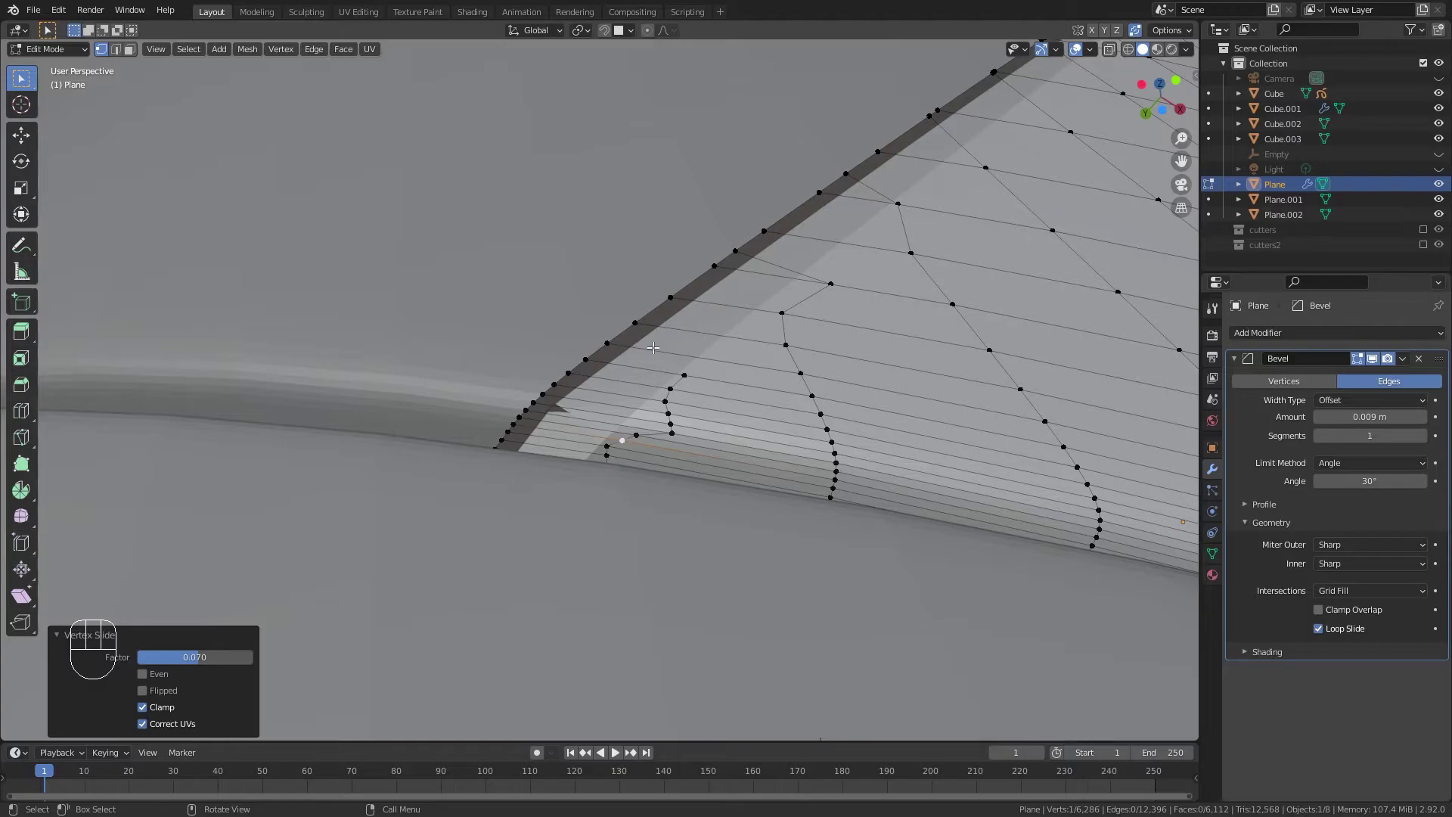
middle_click_drag(558, 315, 411, 403)
middle_click_drag(471, 377, 502, 373)
left_click(1239, 454)
key("Tab")
key("ctrl+a")
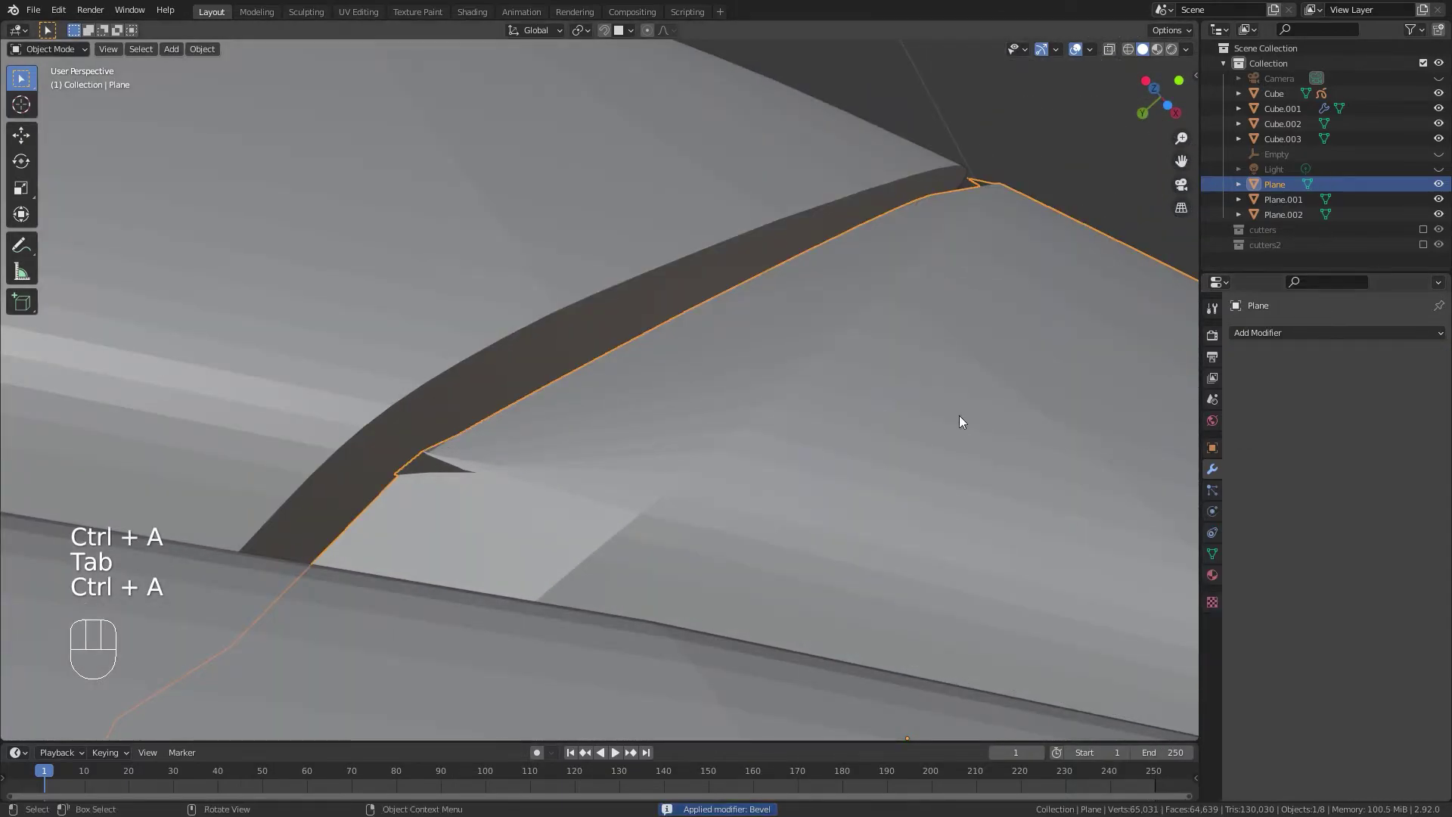
Examine the bevelled geometry at the piece's corner in Edit Mode with X-ray on.
key("Tab")
scroll(1018, 425, "up", 1)
key("alt+z")
middle_click_drag(359, 521, 605, 424, "shift")
middle_click_drag(666, 431, 756, 397, "shift")
middle_click_drag(756, 408, 684, 407)
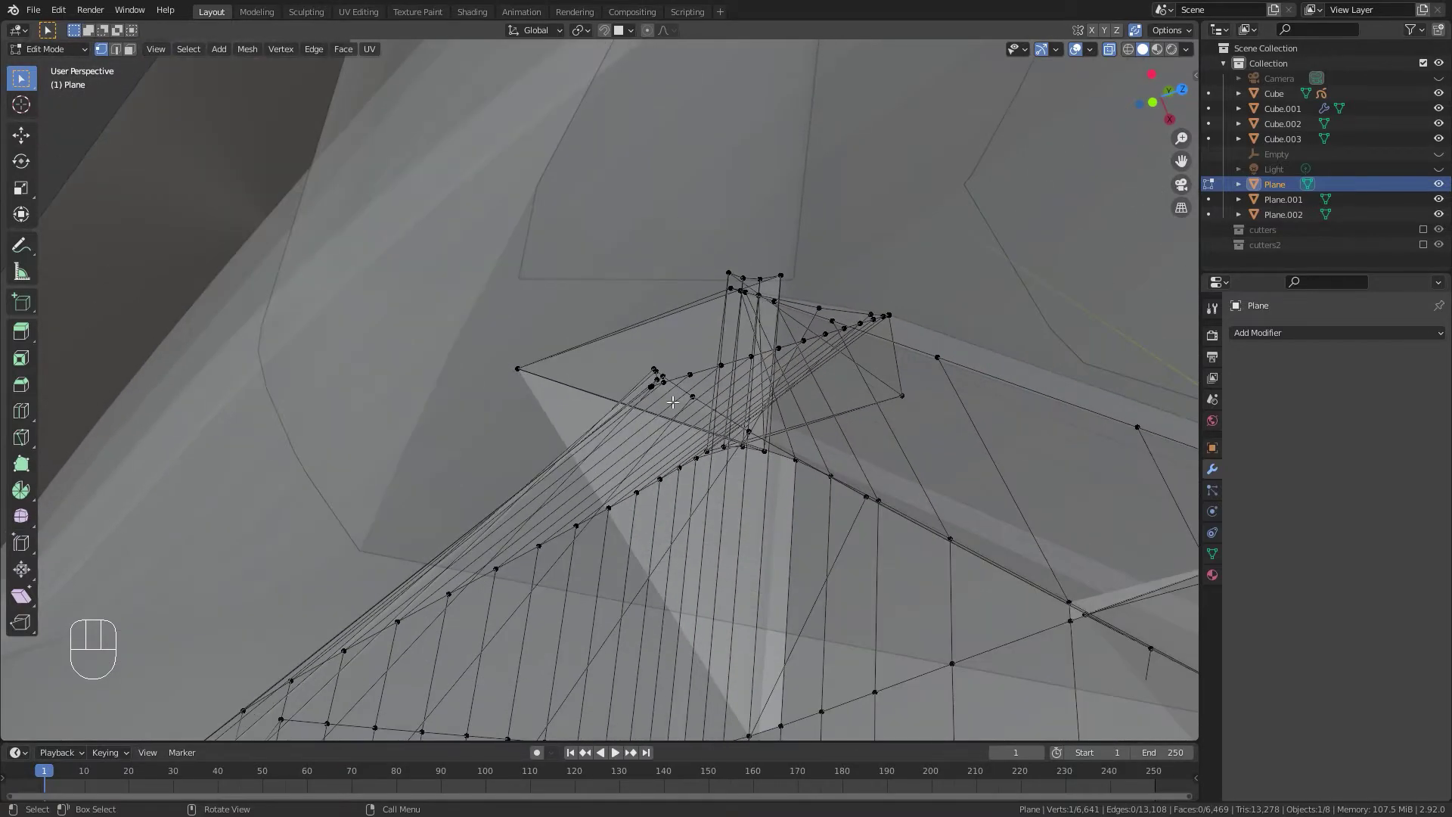
scroll(639, 389, "up", 1)
scroll(832, 416, "up", 1)
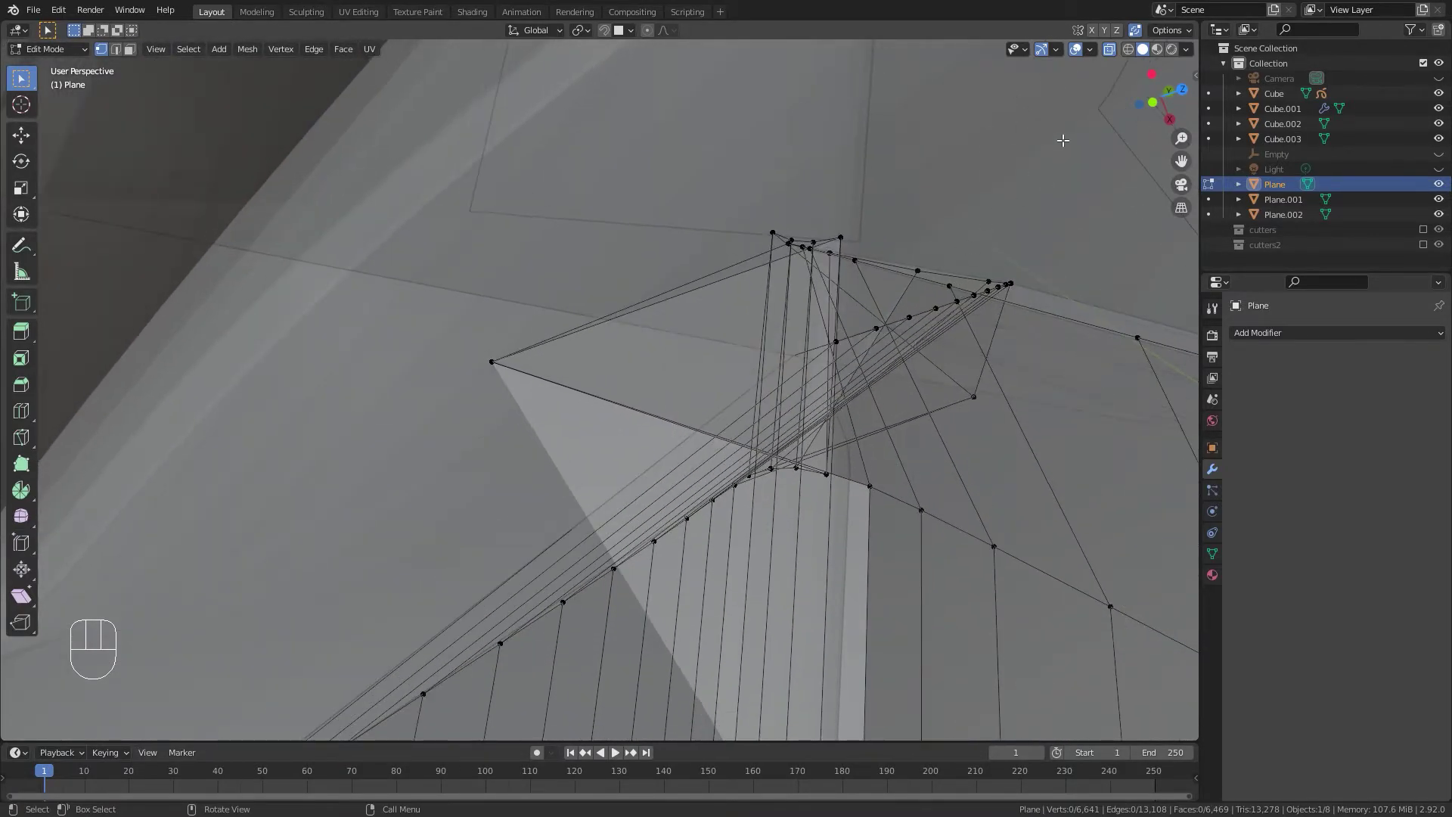
Set the viewport's clip start to 0.001 m.
left_click(1194, 76)
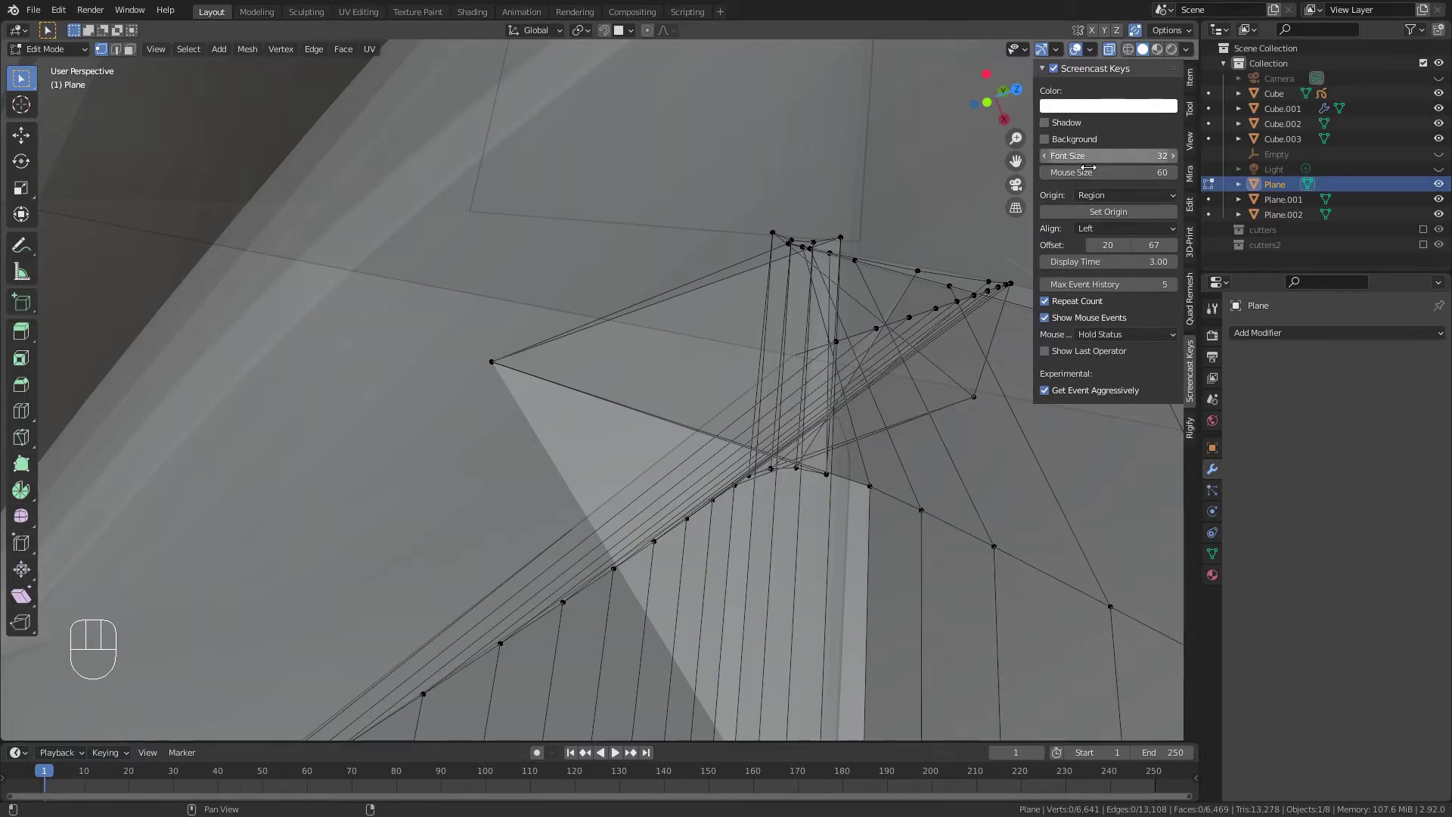
left_click(1189, 106)
left_click(1190, 140)
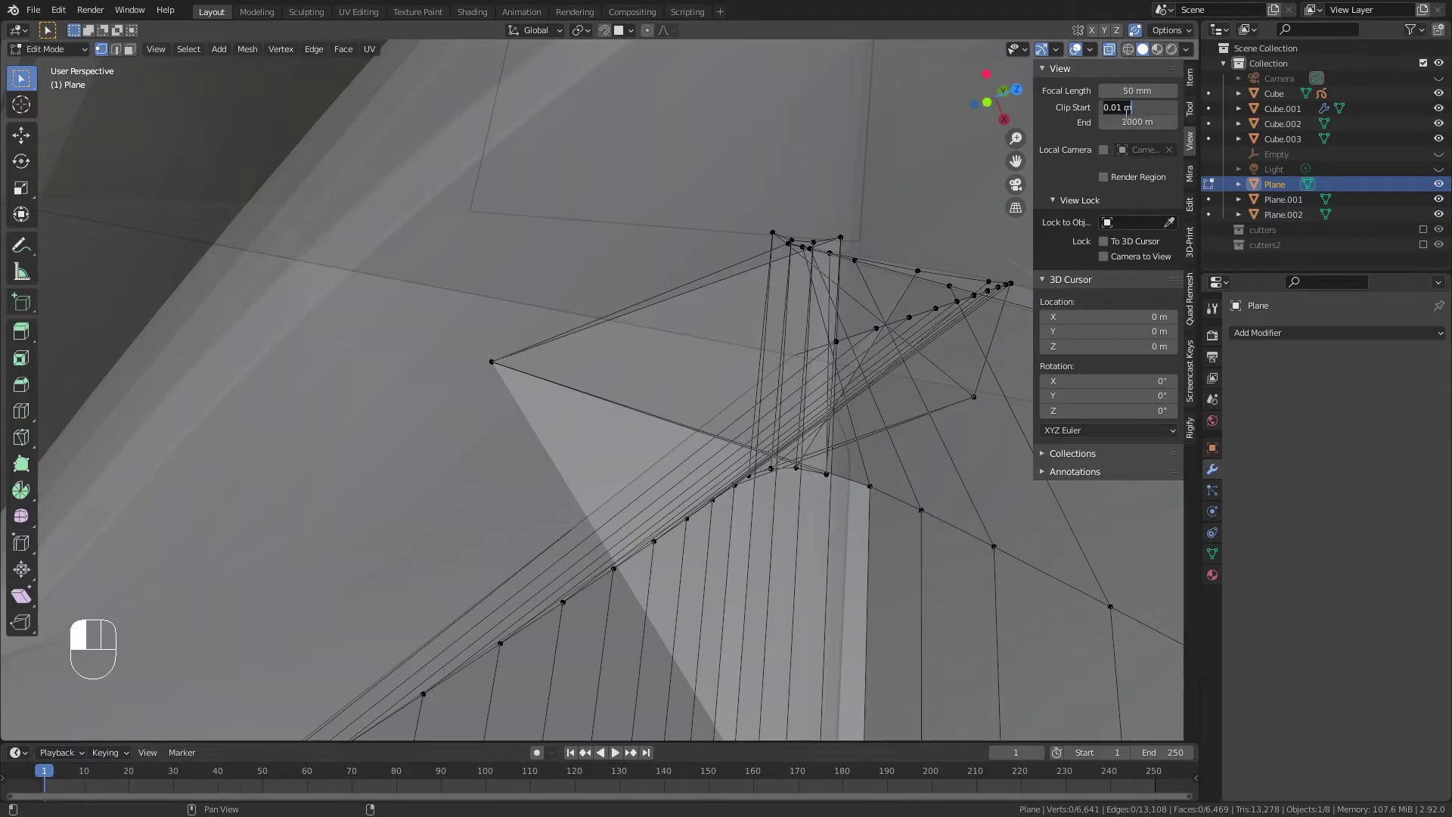
key("Return")
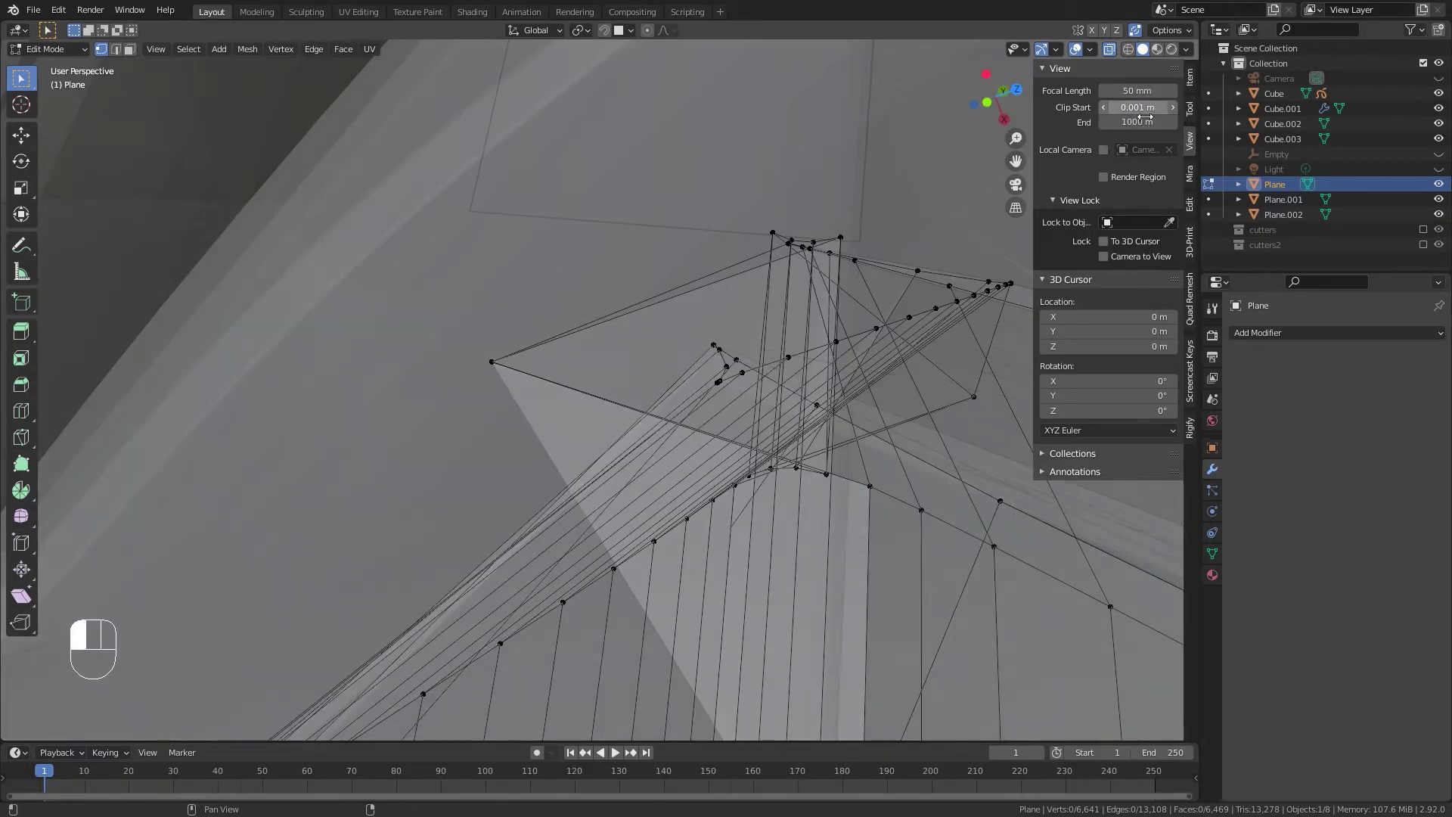
middle_click_drag(428, 446, 681, 454)
key("n")
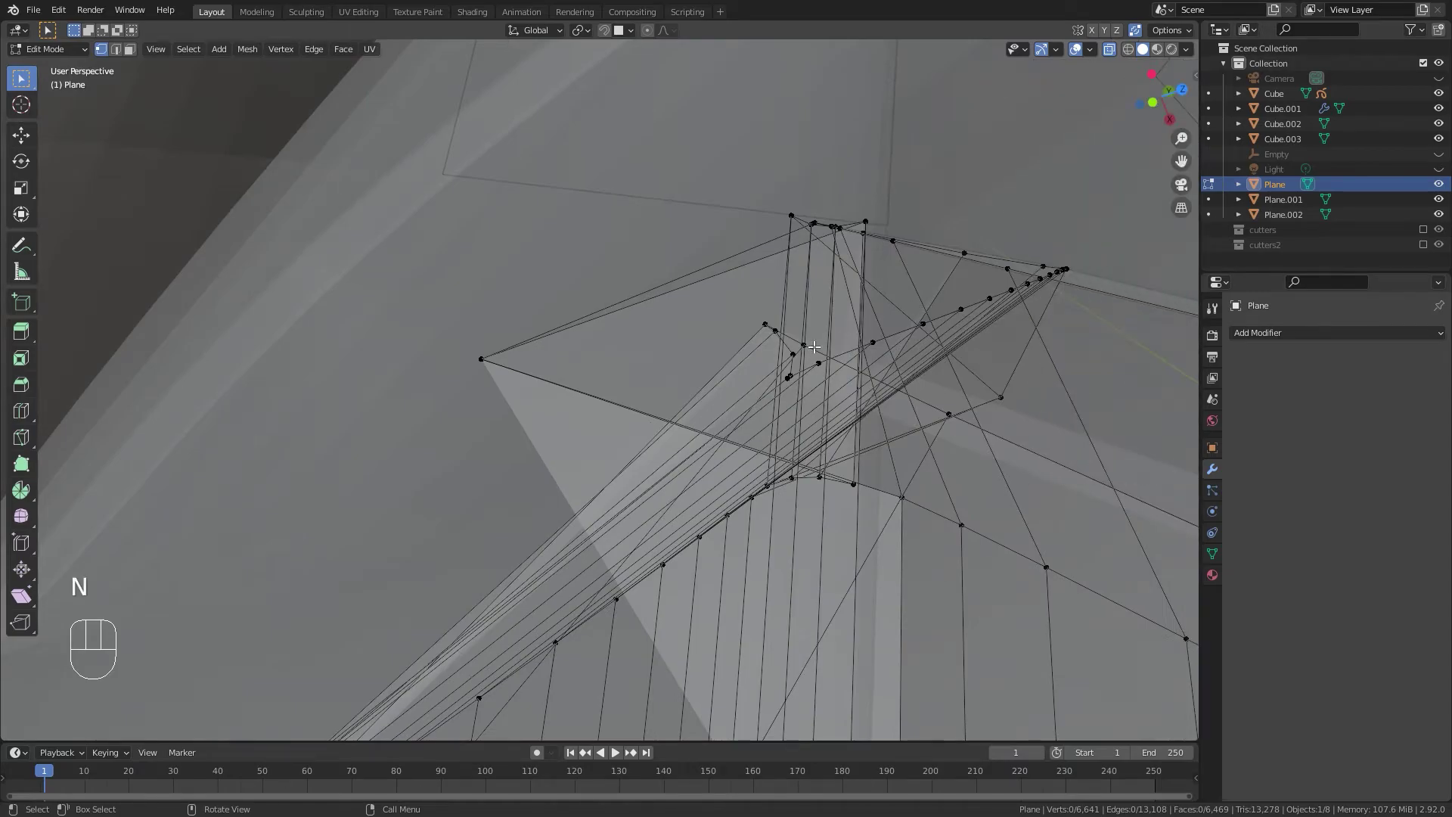
Select the row of four closely spaced vertices on the inner side of the bevelled edge.
key("KP_Decimal")
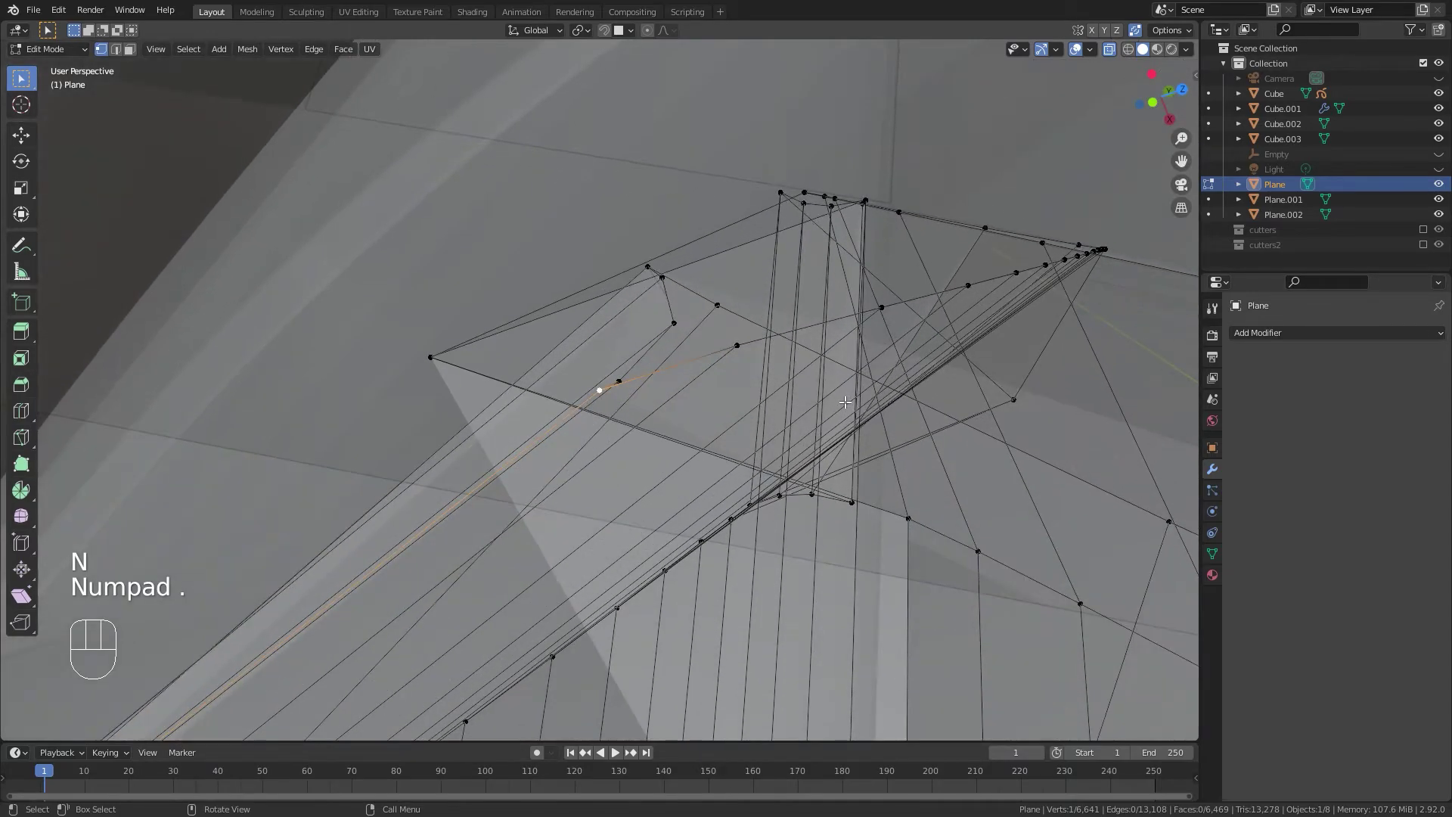
scroll(651, 378, "down", 1)
middle_click_drag(424, 382, 642, 316)
middle_click_drag(641, 316, 744, 353)
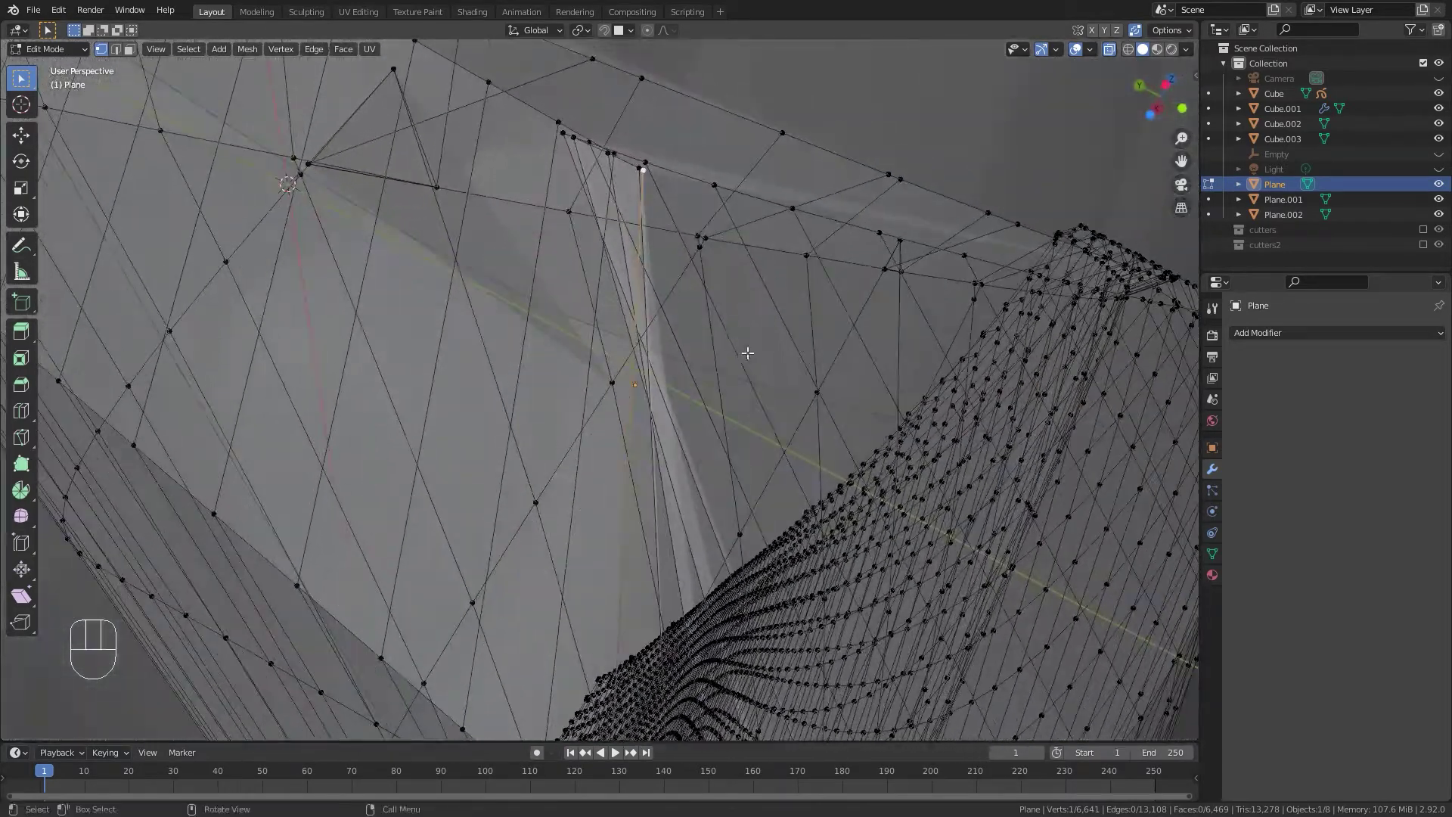
scroll(667, 221, "up", 3)
middle_click_drag(668, 221, 632, 339)
left_click(575, 304, "ctrl")
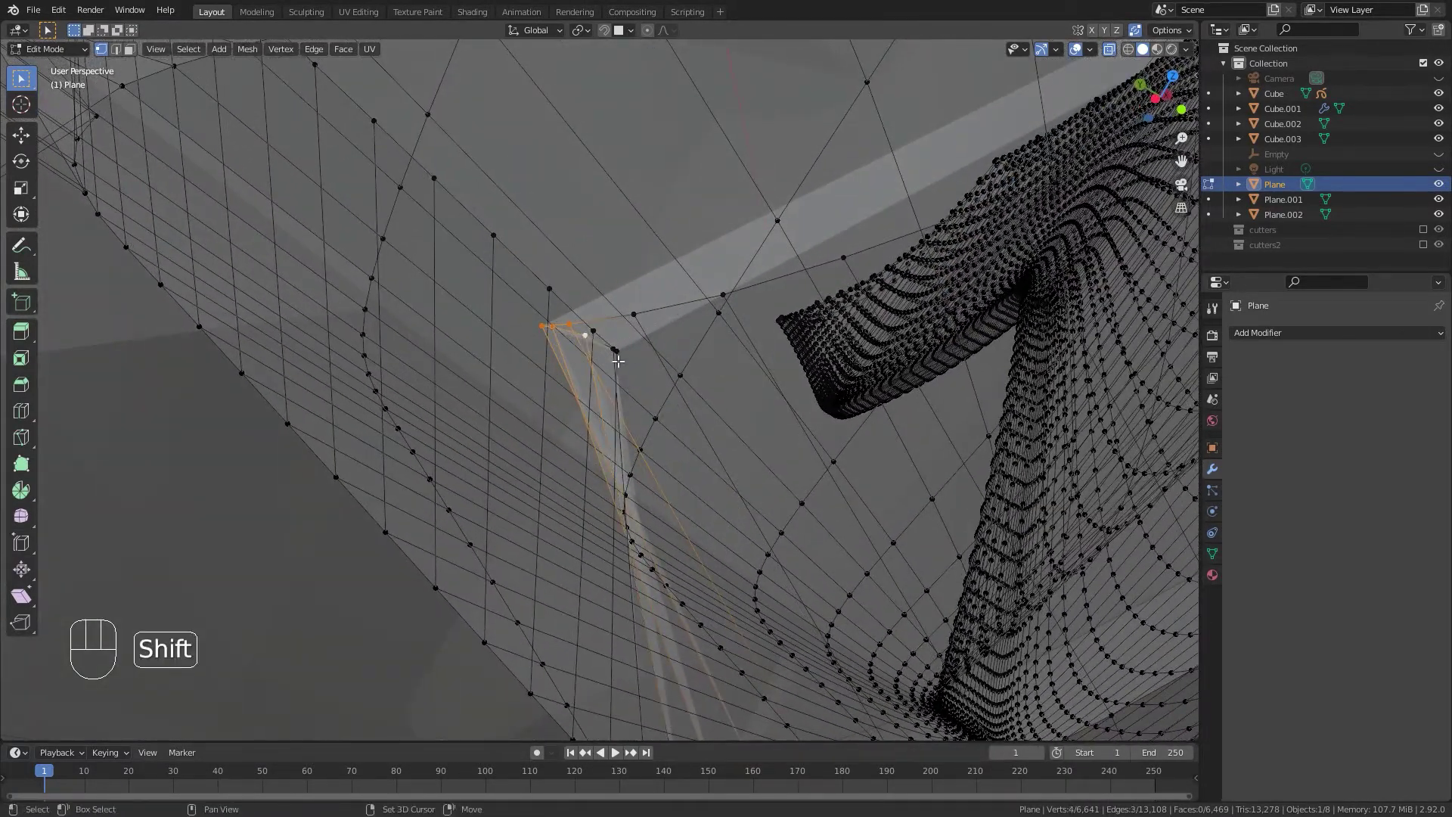
Try to move the four selected vertices toward the neighbouring edge vertex.
key("g")
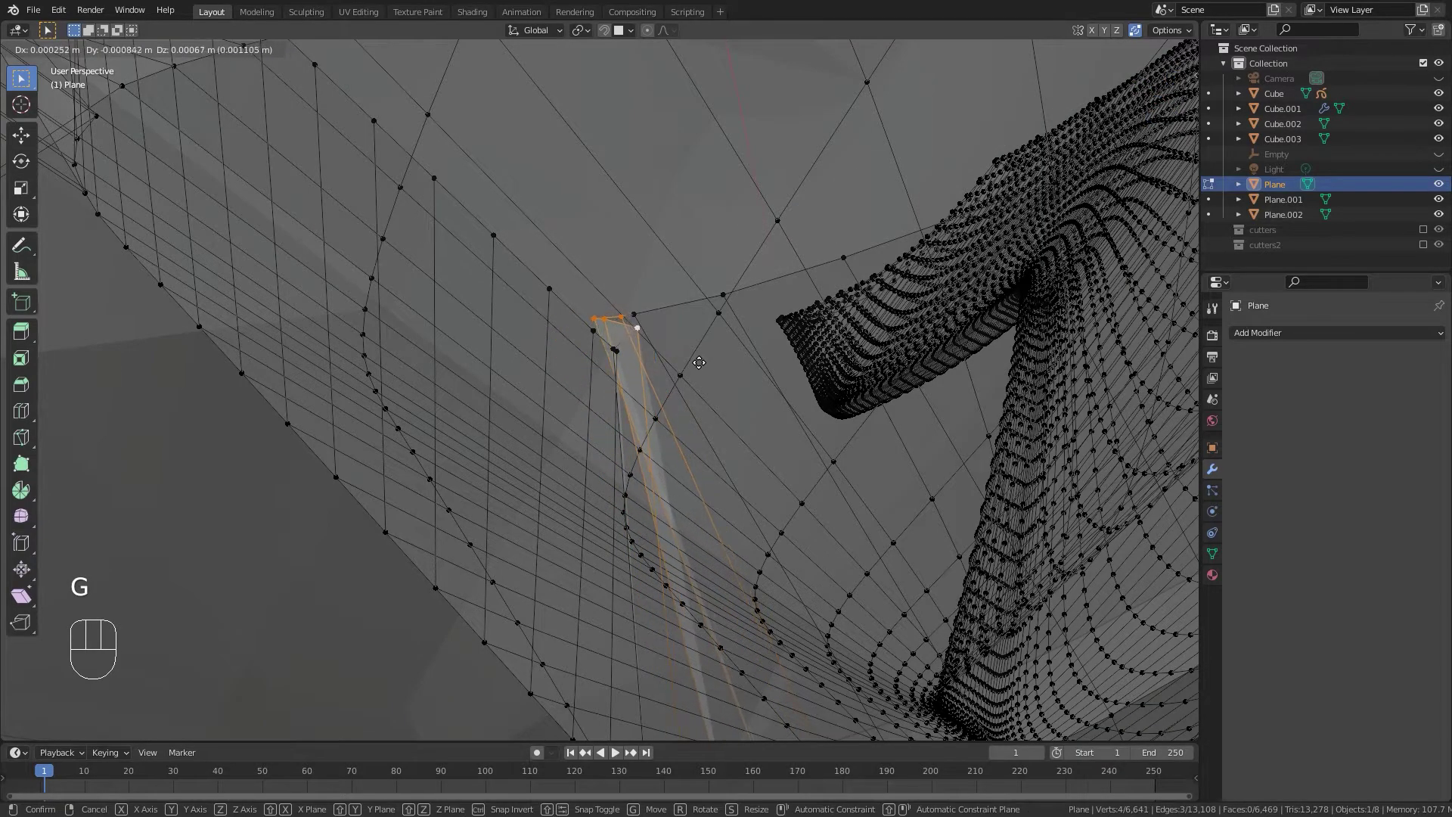
left_click(698, 362)
mouse_move(649, 366)
middle_mouse_down()
mouse_move(700, 252)
mouse_move(726, 421)
mouse_move(625, 315)
mouse_move(673, 364)
middle_mouse_up()
key("ctrl+z")
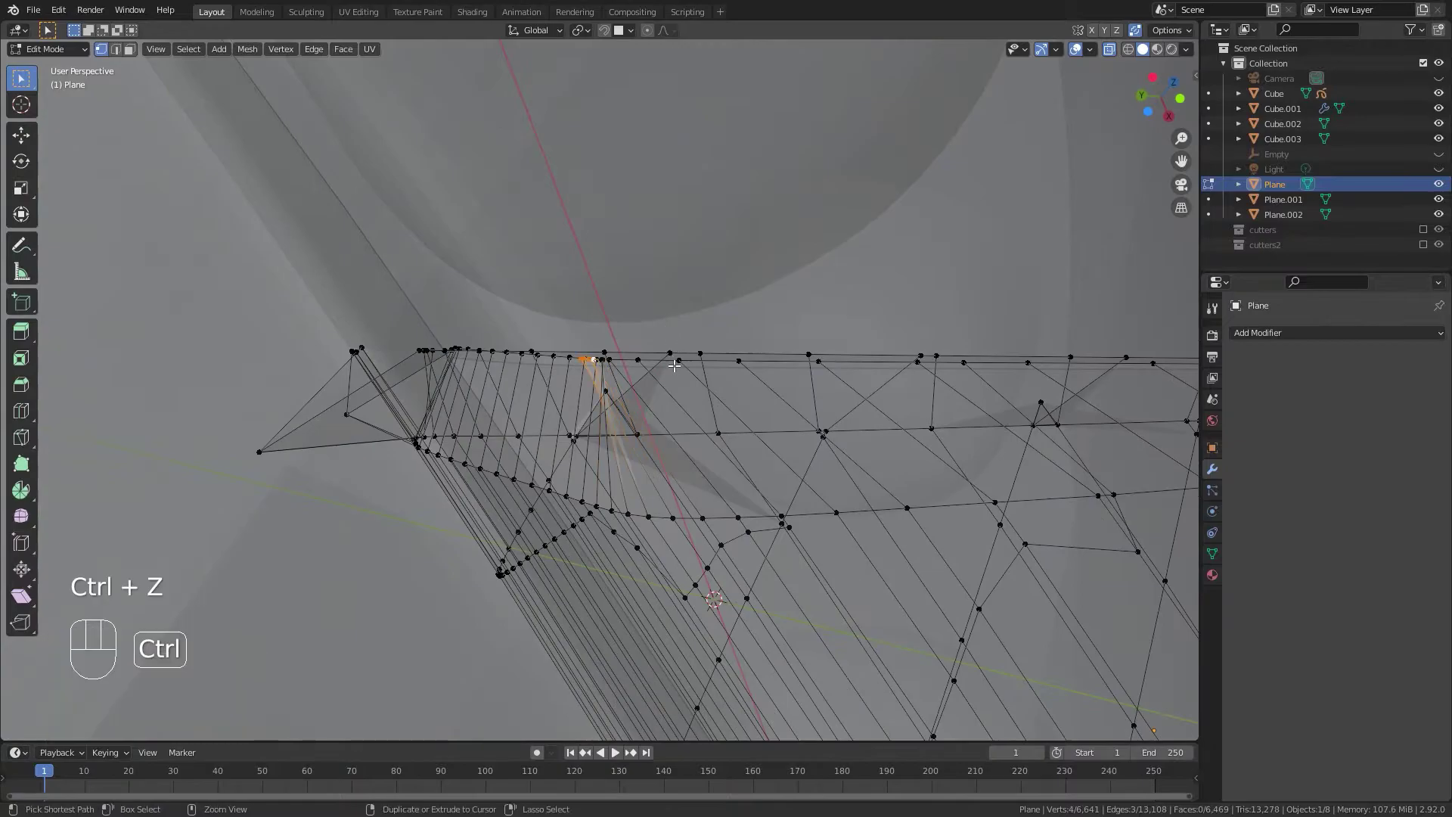
Merge the closely spaced vertices on the bevelled edge into one and check the surrounding surface.
key("Tab")
middle_click_drag(626, 298, 590, 408)
key("Tab")
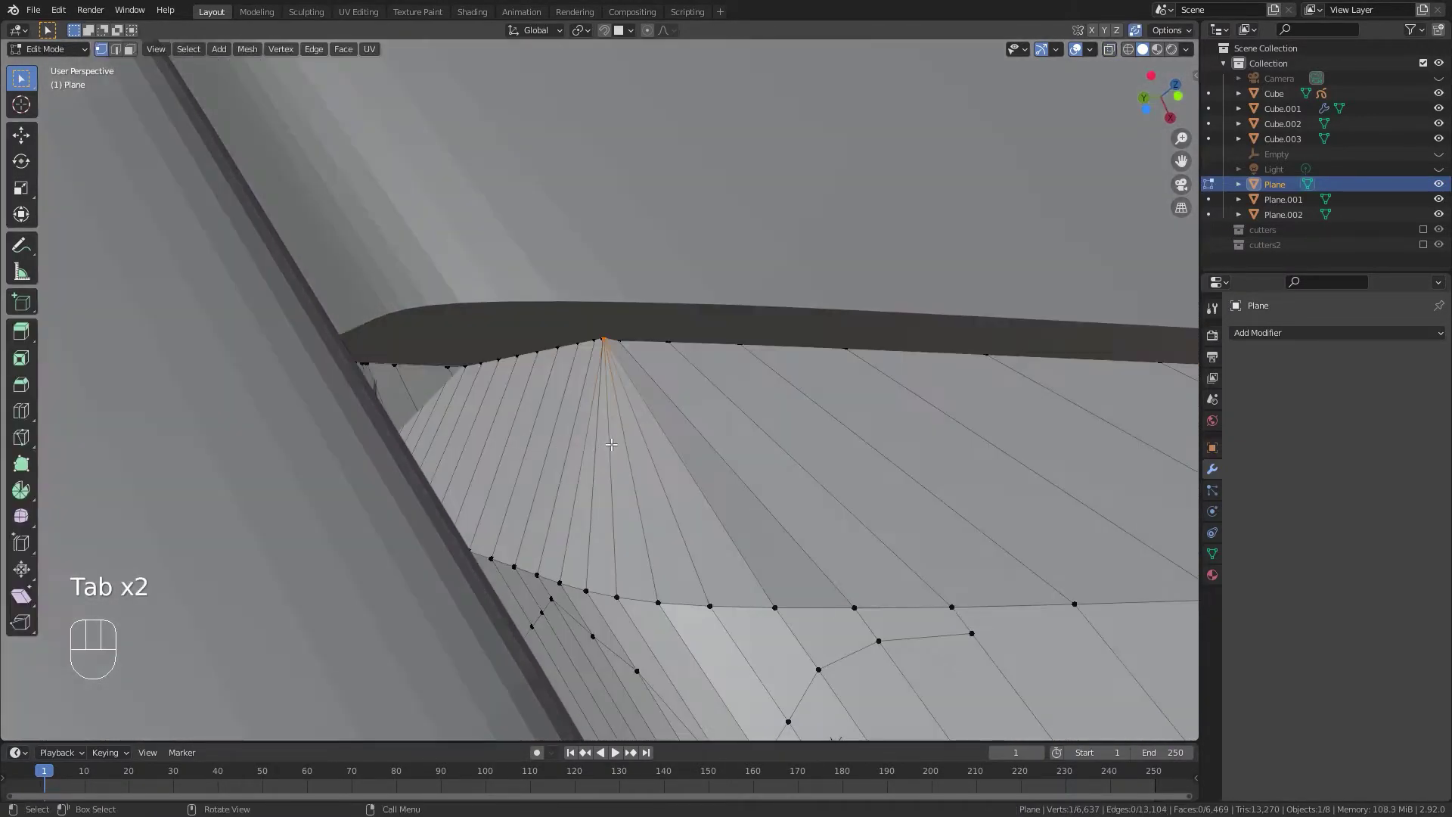
key("alt+z")
middle_click_drag(655, 352, 665, 427)
middle_click_drag(691, 265, 675, 489, "shift")
Step back through the recent edits to the merged vertex and try to move it away from its neighbour.
key("ctrl+z")
key("ctrl+z")
key("ctrl+z")
key("ctrl+shift+z")
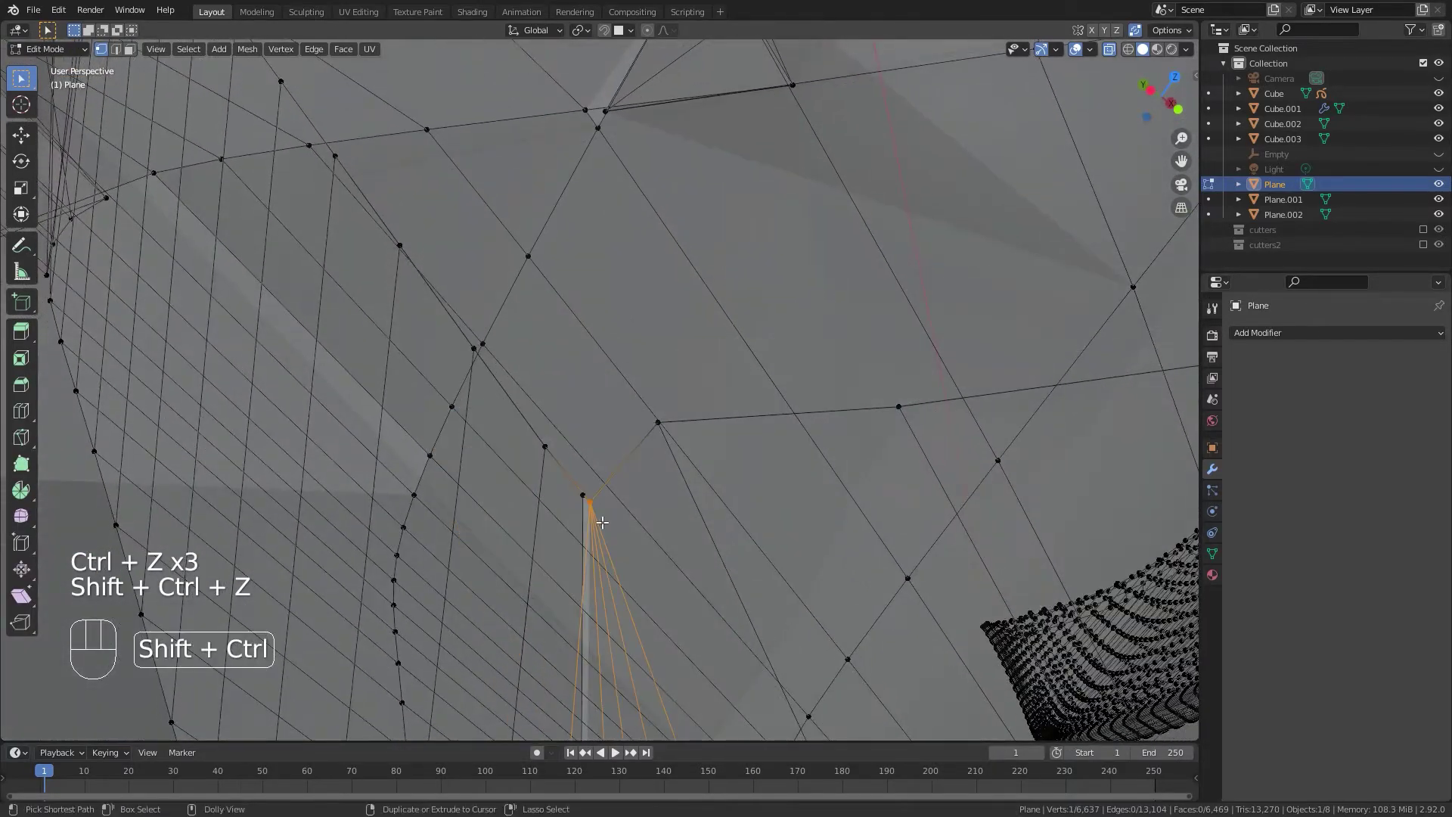
key("g")
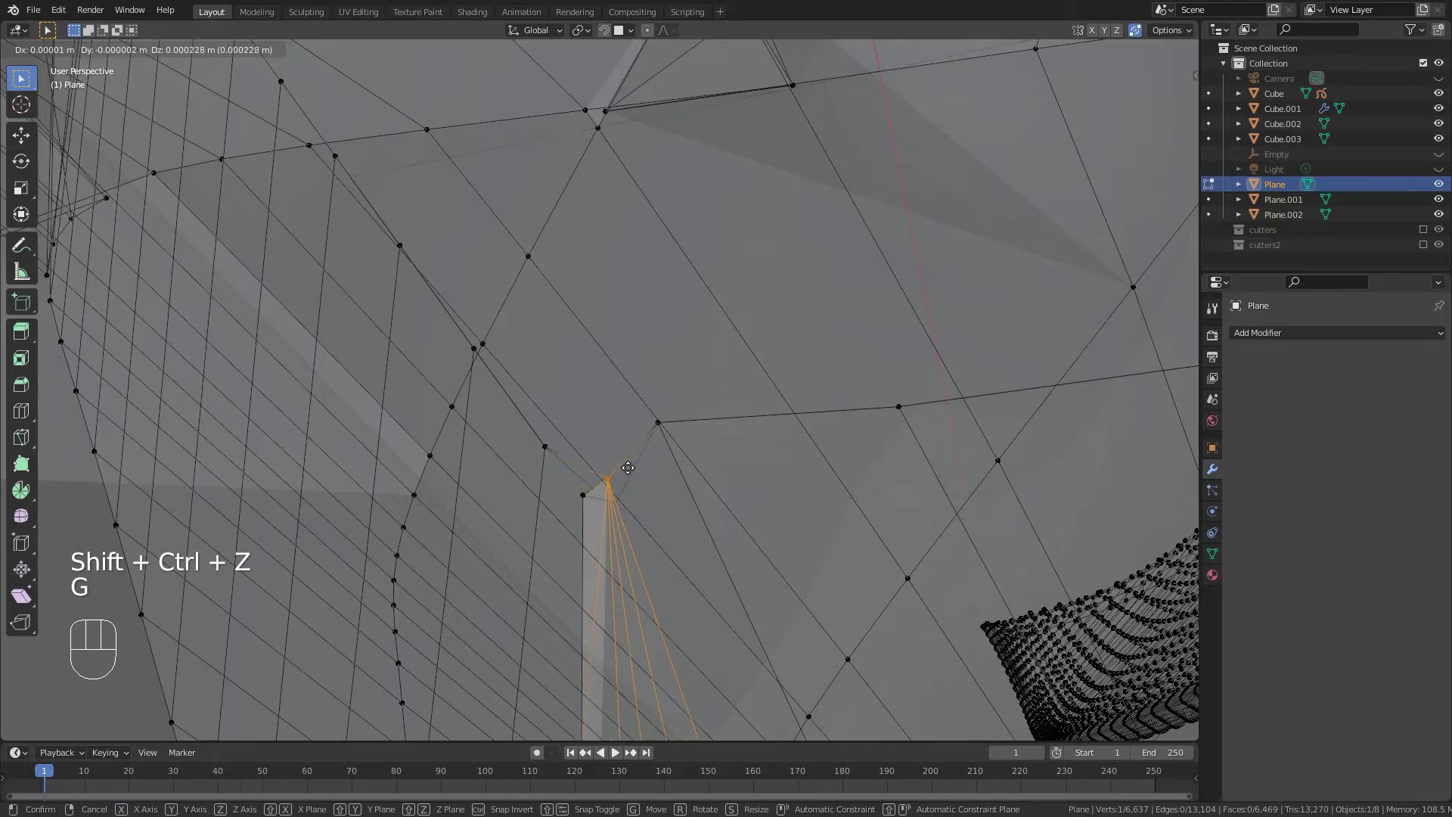
left_click(598, 485)
key("ctrl+z")
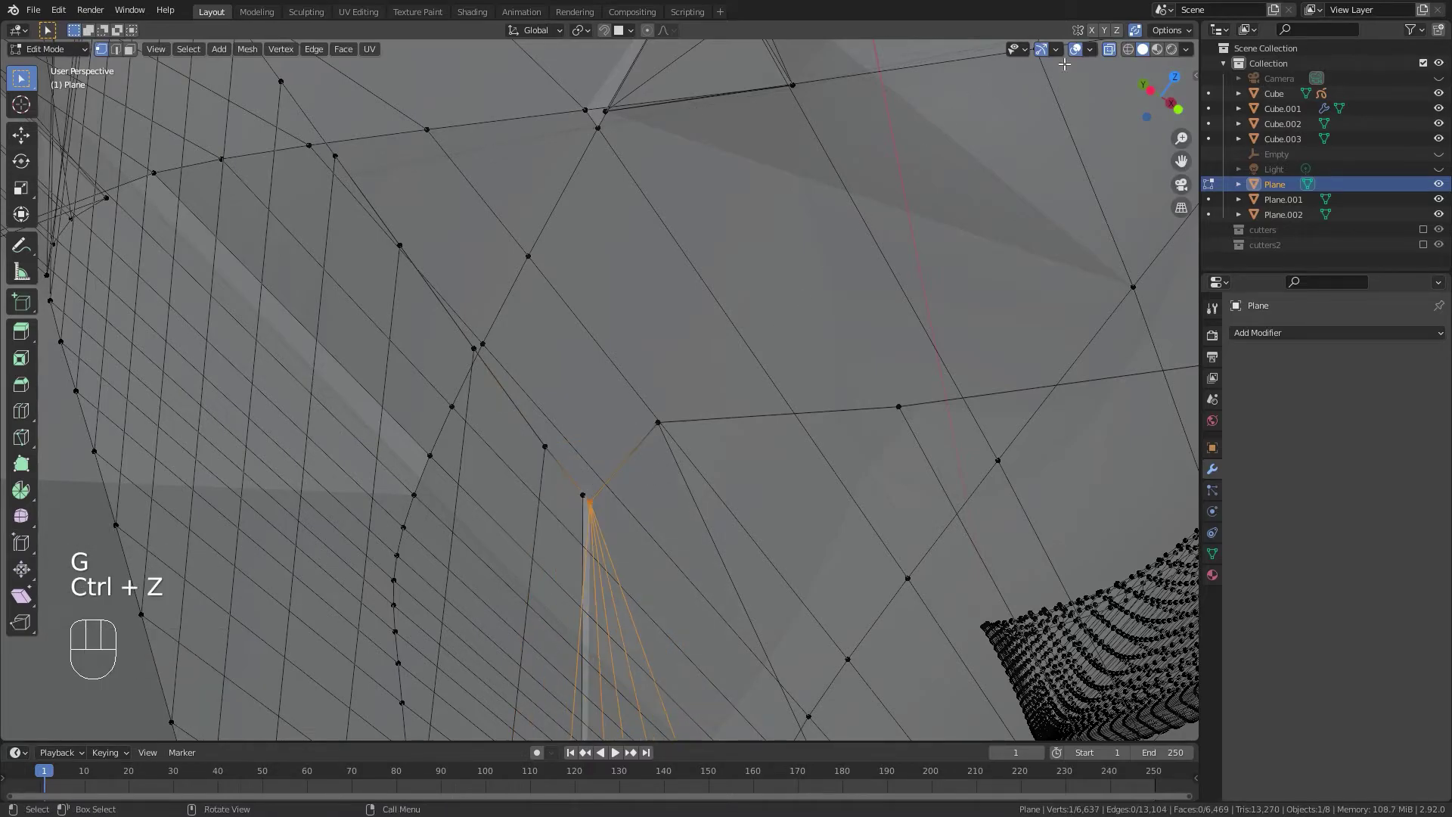
Move the merged vertex and the adjacent loose vertex slightly apart to widen the narrow gap between them.
key("g")
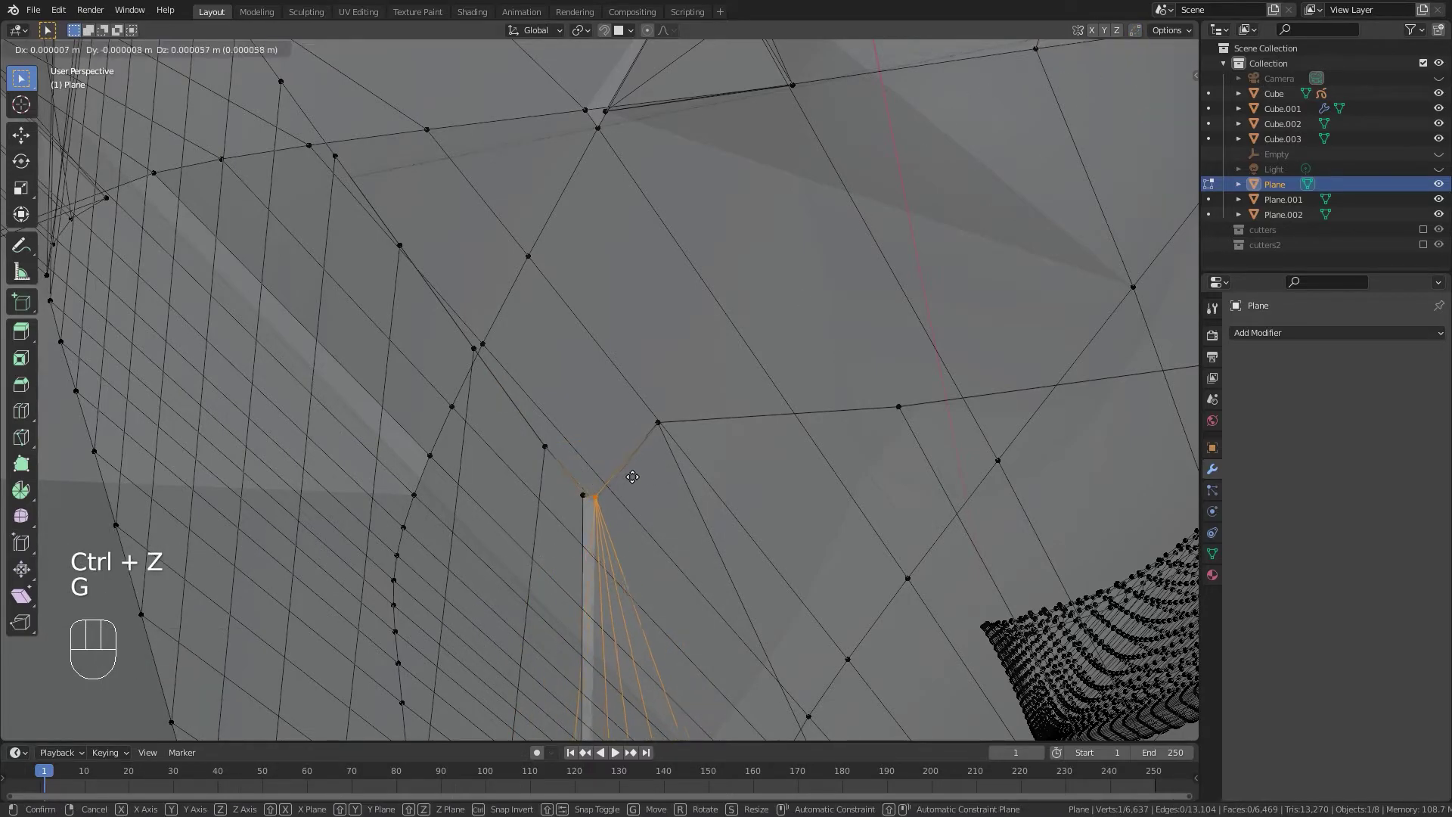
left_click(662, 454)
left_click(583, 505)
key("g")
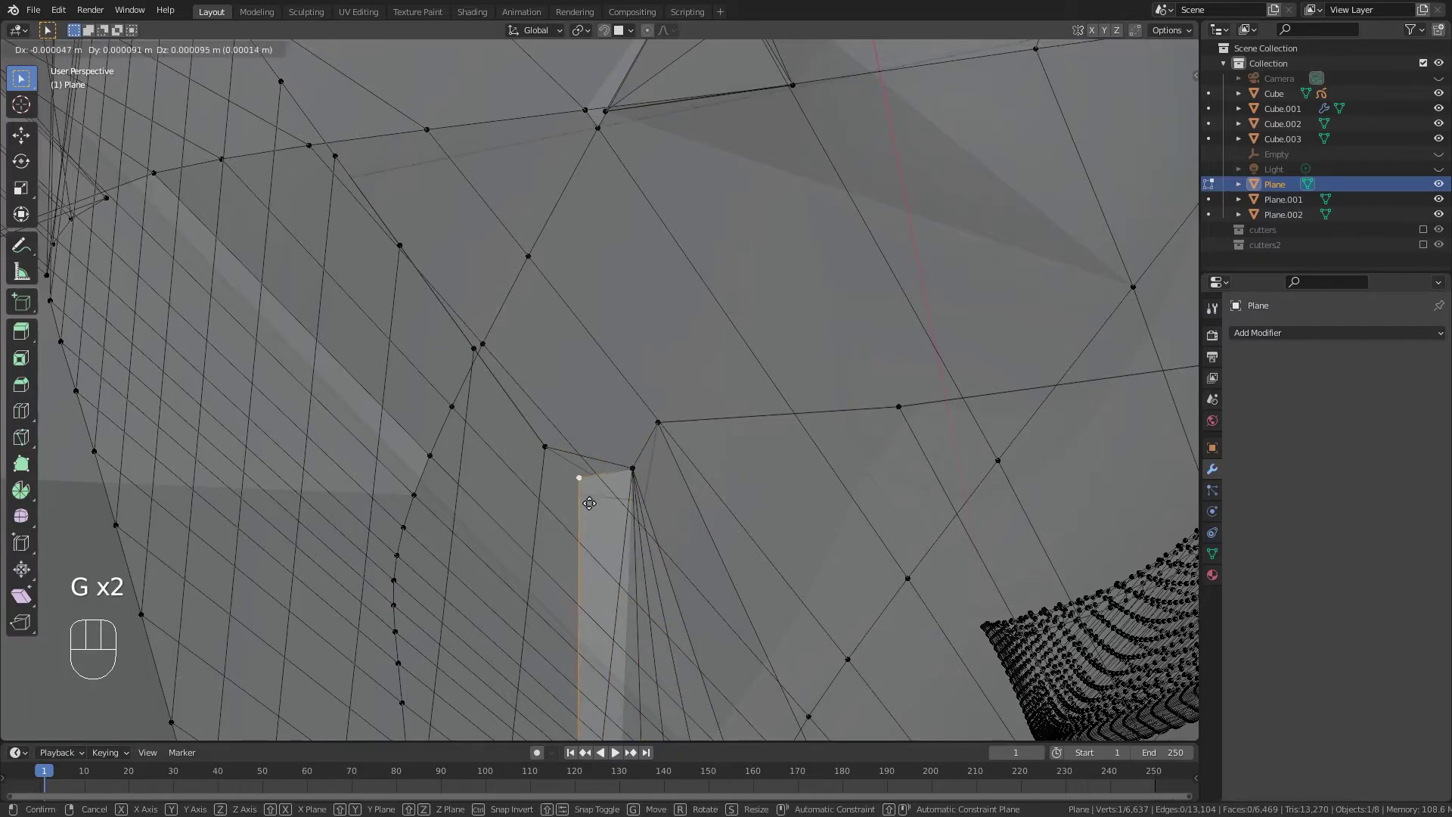
left_click(593, 500)
Try to dissolve the short edge that ends at the moved merged vertex.
middle_click_drag(593, 499, 678, 541)
key("Tab")
left_click(665, 596)
left_click(681, 481)
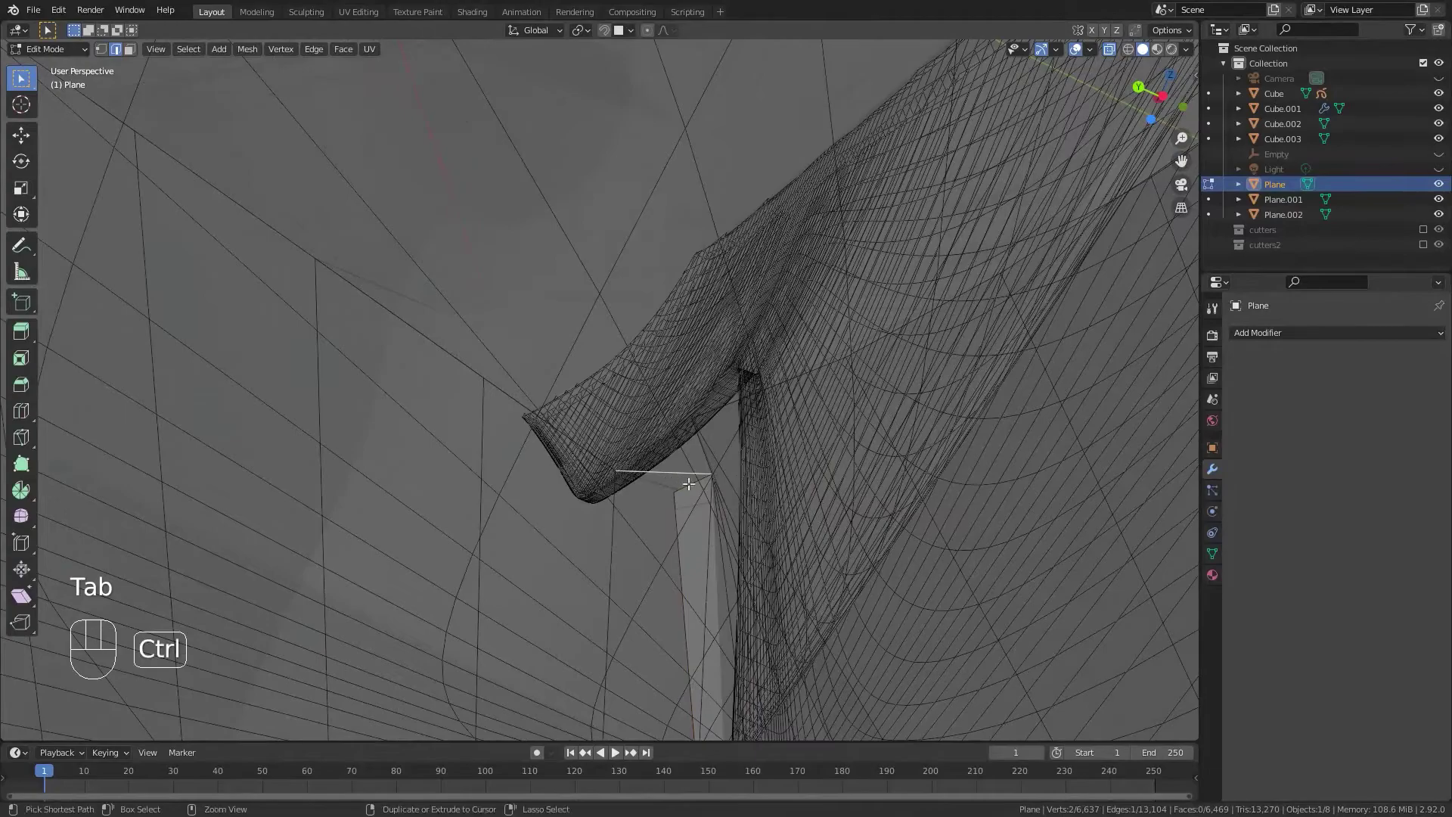
key("ctrl+x")
key("ctrl+Tab")
middle_click_drag(703, 489, 603, 512)
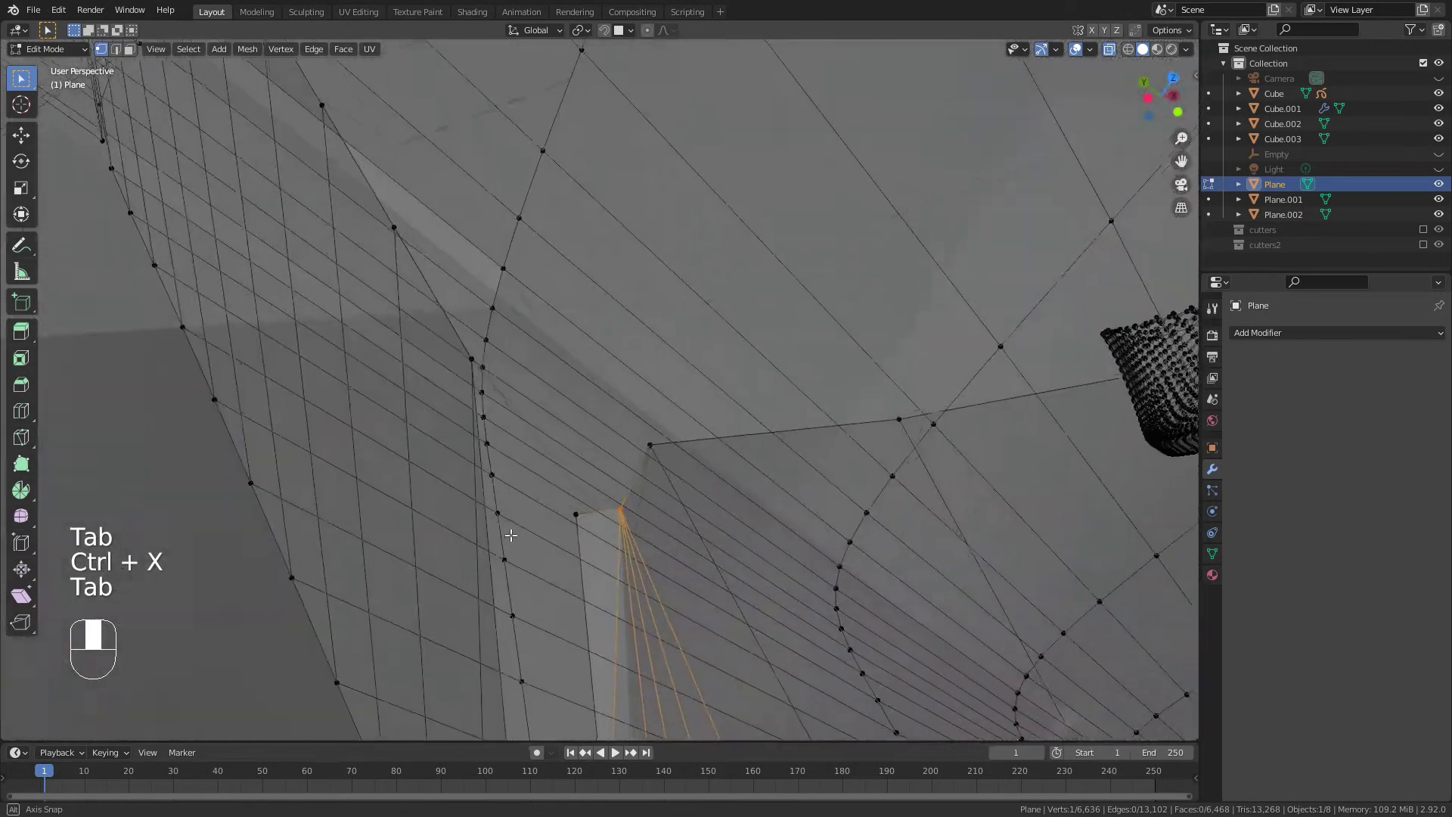
key("ctrl+z")
key("ctrl+z")
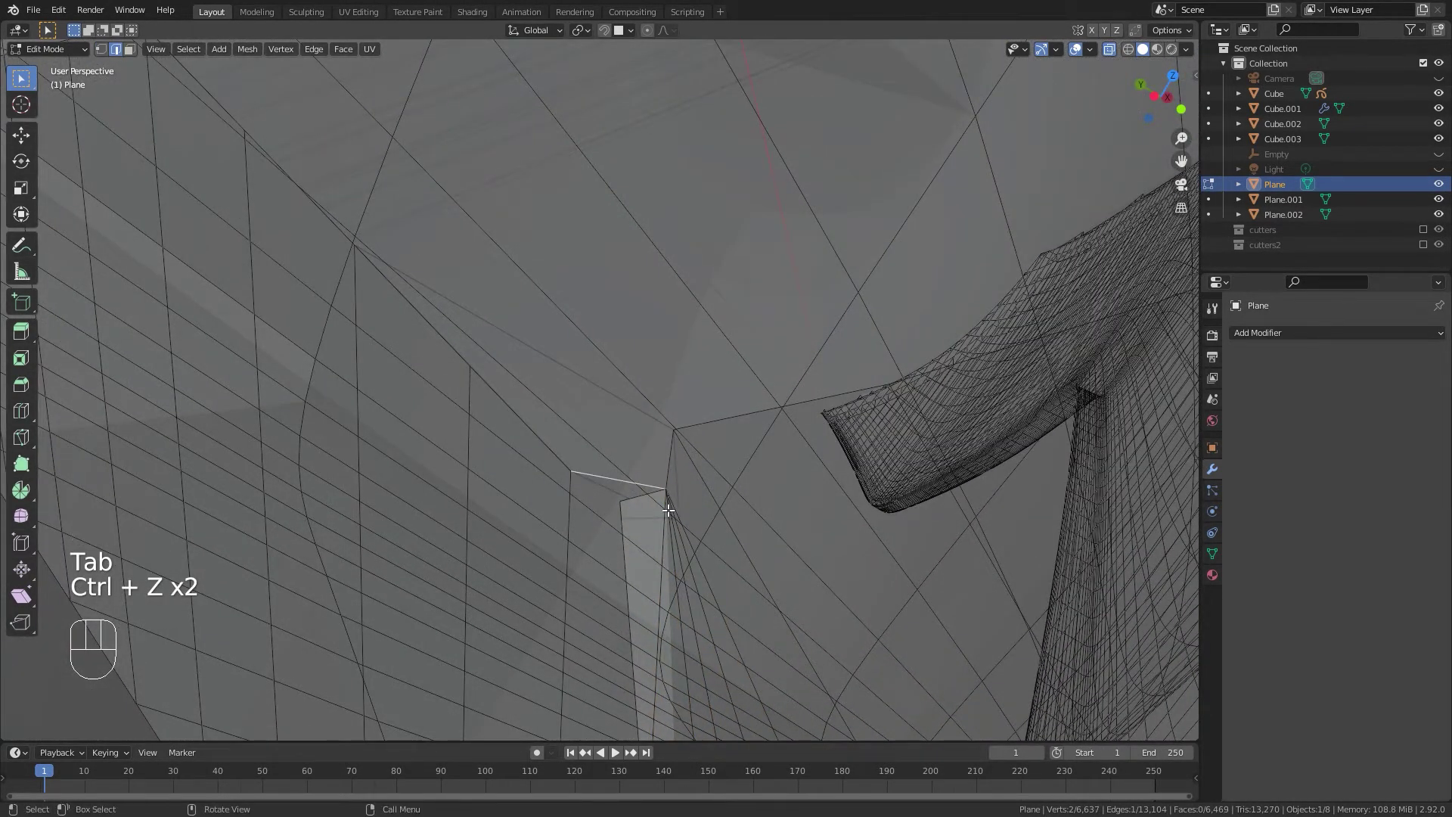
Knife-cut from the gap's loose vertex to its neighbouring edge vertex, and delete the short edge that bypasses it.
key("ctrl+Tab")
left_click(614, 514)
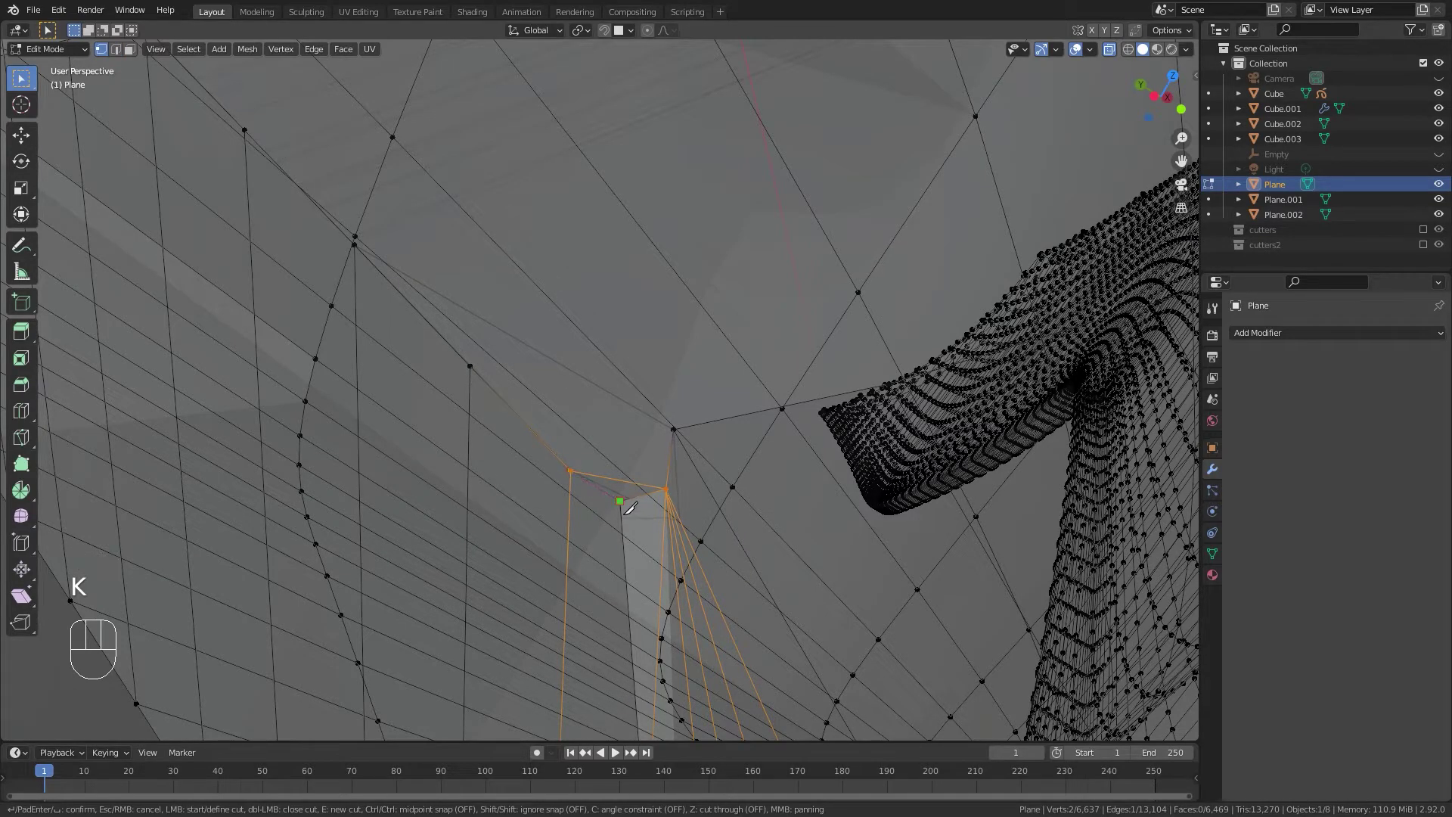
middle_click_drag(669, 521, 645, 484)
key("Tab")
left_click(679, 549)
left_click(609, 453)
key("x")
left_click(633, 497)
Slide the loose vertex at the top of the gap fully along its edge onto the merged vertex.
middle_click_drag(645, 484, 546, 392)
scroll(602, 623, "down", 2)
key("Tab")
scroll(595, 370, "up", 2)
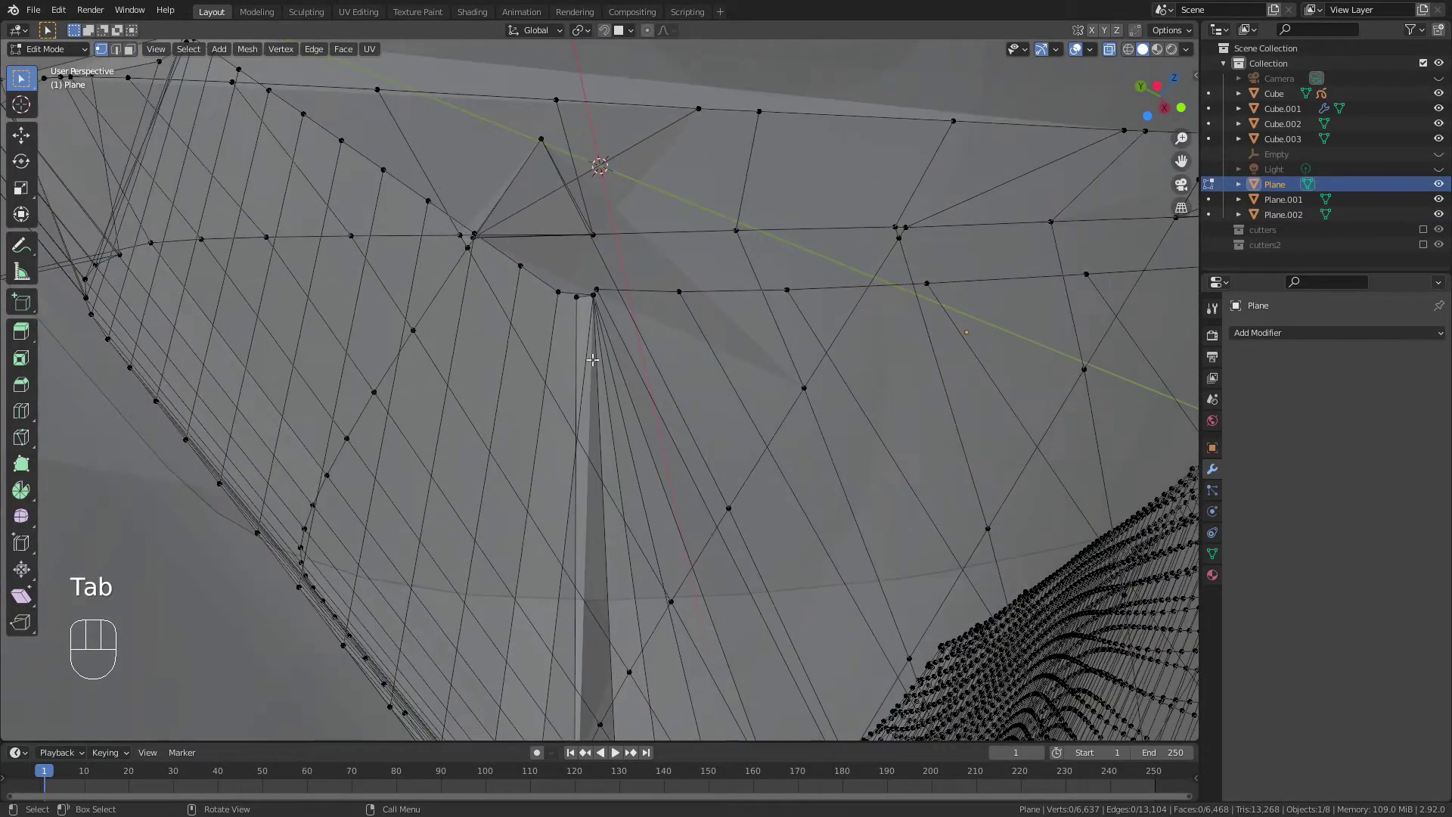
middle_click_drag(615, 317, 639, 379)
key("g")
key("g")
left_click(645, 387)
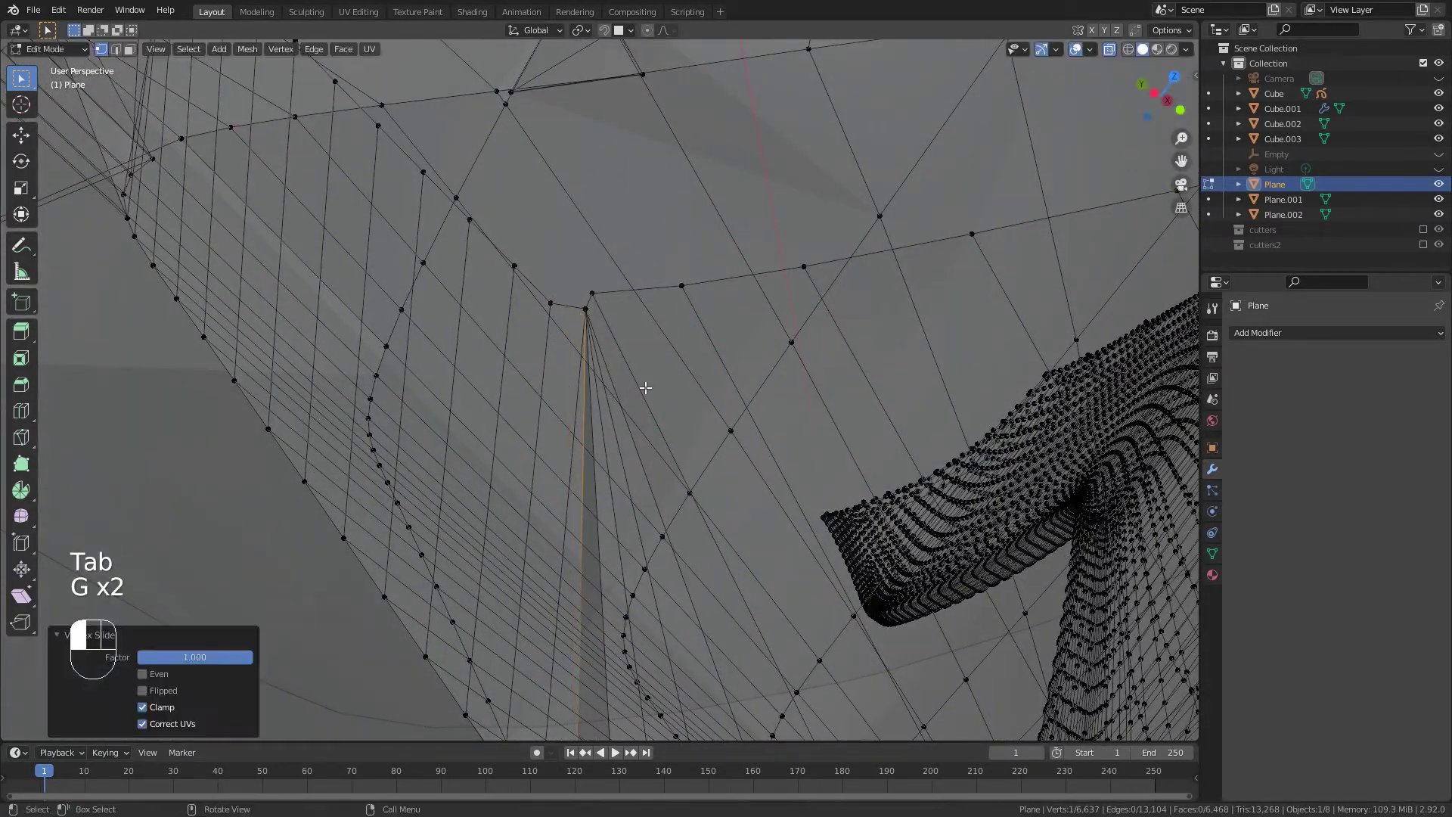
Fill the narrow gap below the merged vertex and inspect the panel's edge in Object Mode.
middle_click_drag(597, 556, 612, 607)
key("Tab")
left_click(486, 616)
left_click(611, 666)
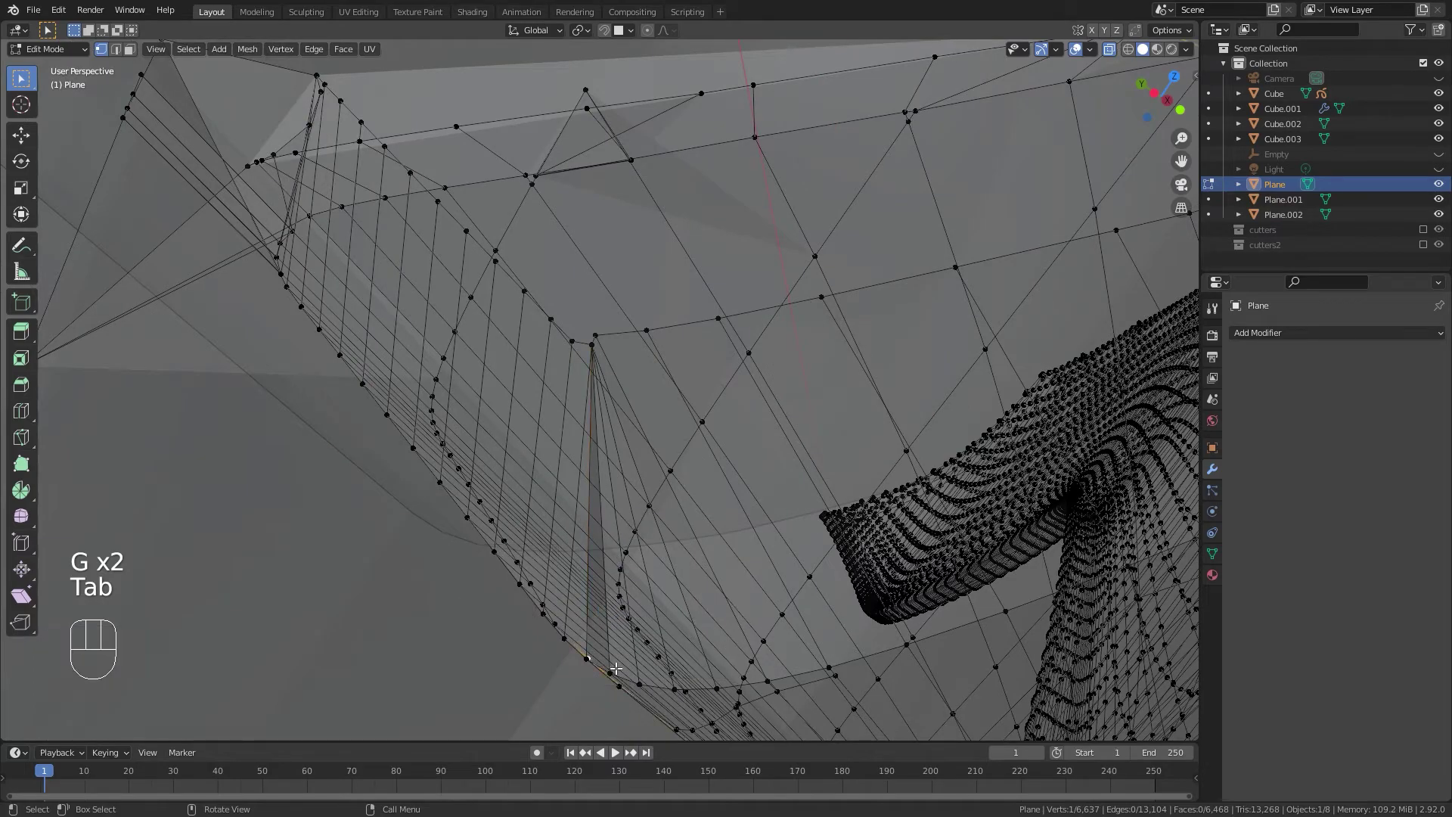
middle_click_drag(589, 540, 602, 496)
key("Tab")
middle_click_drag(623, 622, 803, 393)
scroll(673, 519, "down", 6)
middle_click_drag(673, 518, 644, 475)
scroll(860, 387, "up", 6)
middle_click_drag(860, 388, 635, 415, "shift")
key("Tab")
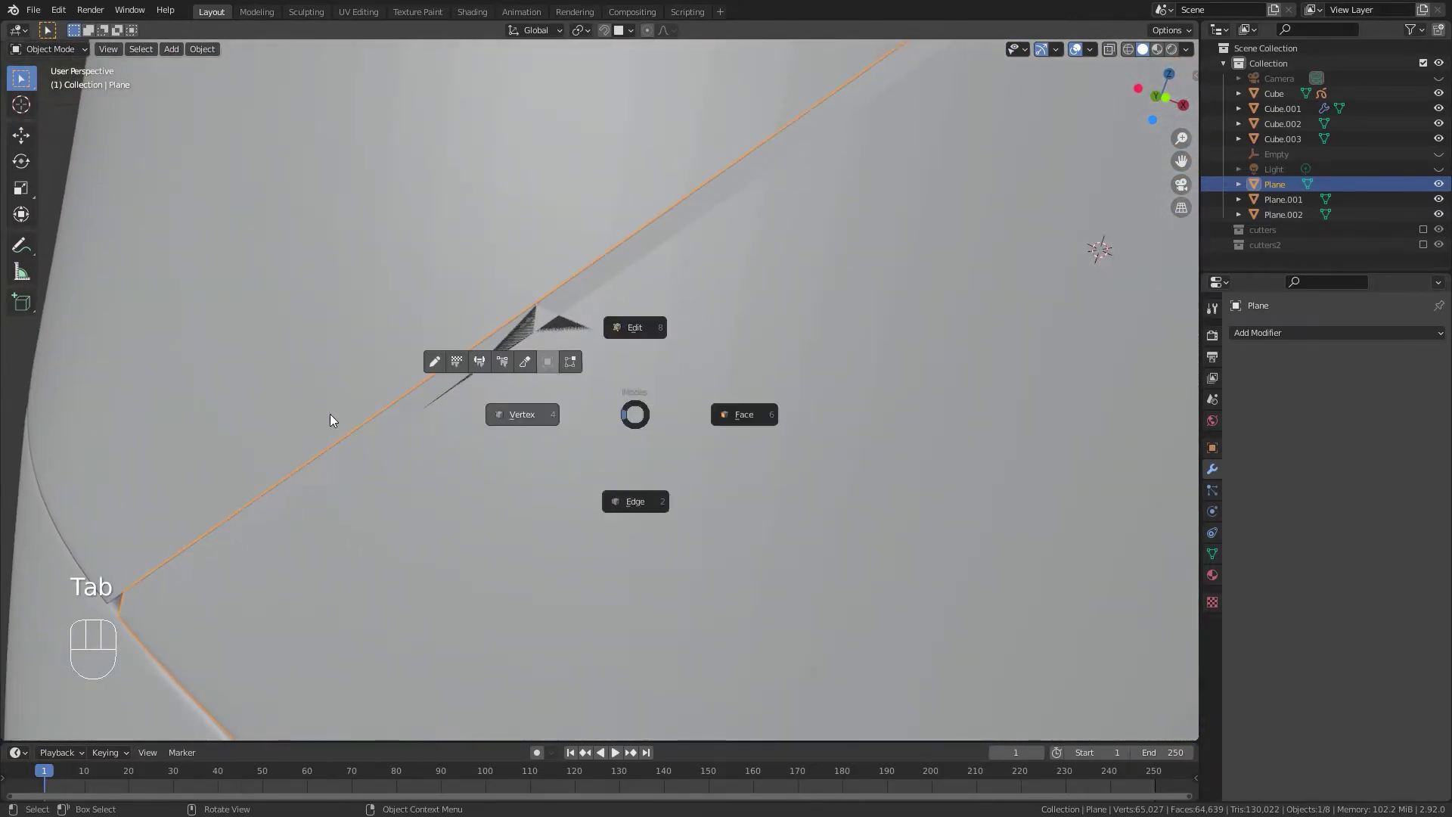
Slide the two closely spaced vertices beside the dark crease fully onto the neighbouring bevel-edge vertex.
left_click(397, 415)
scroll(363, 401, "up", 4)
middle_click_drag(333, 372, 559, 443)
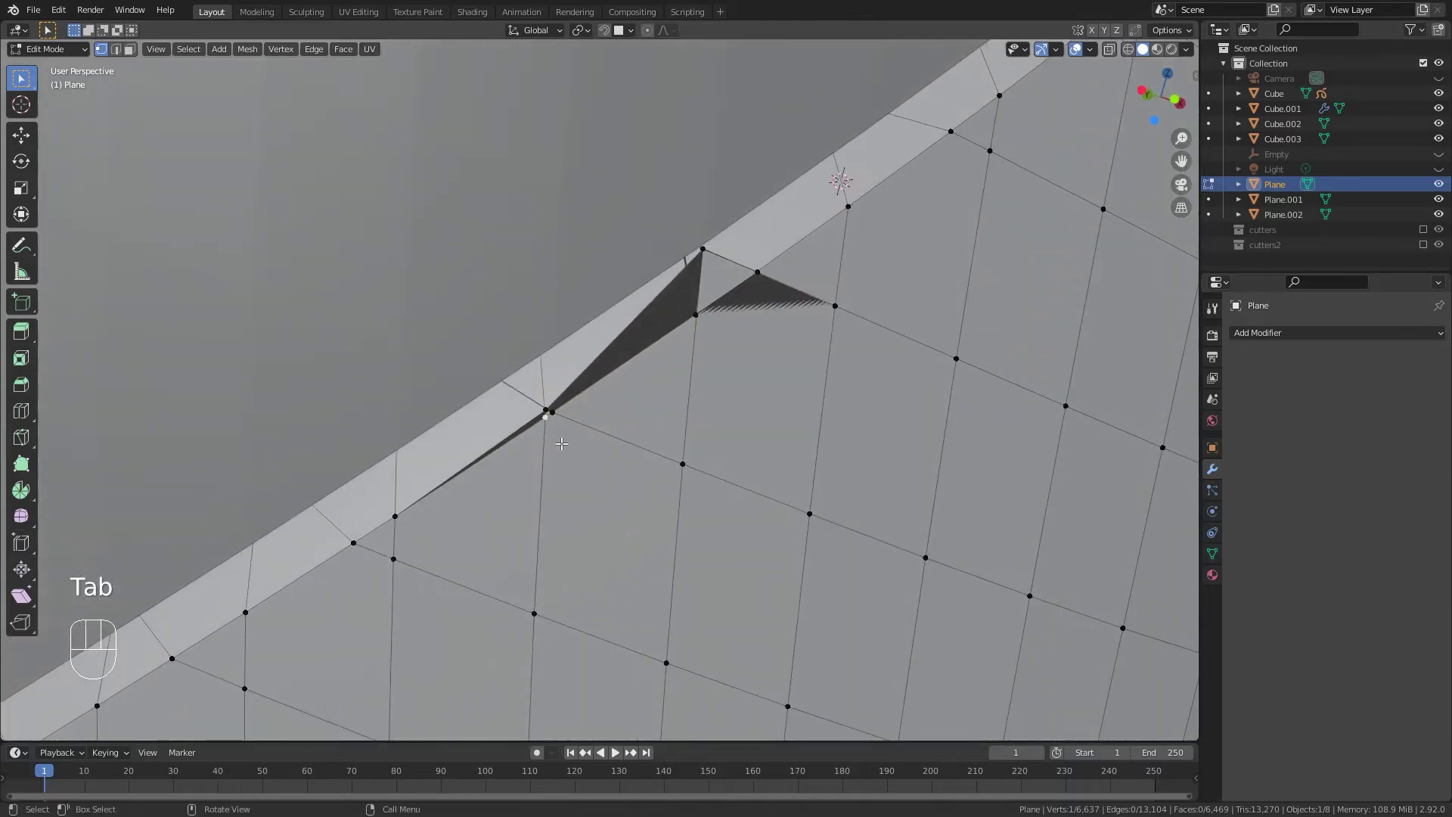
key("g")
key("g")
left_click(614, 439)
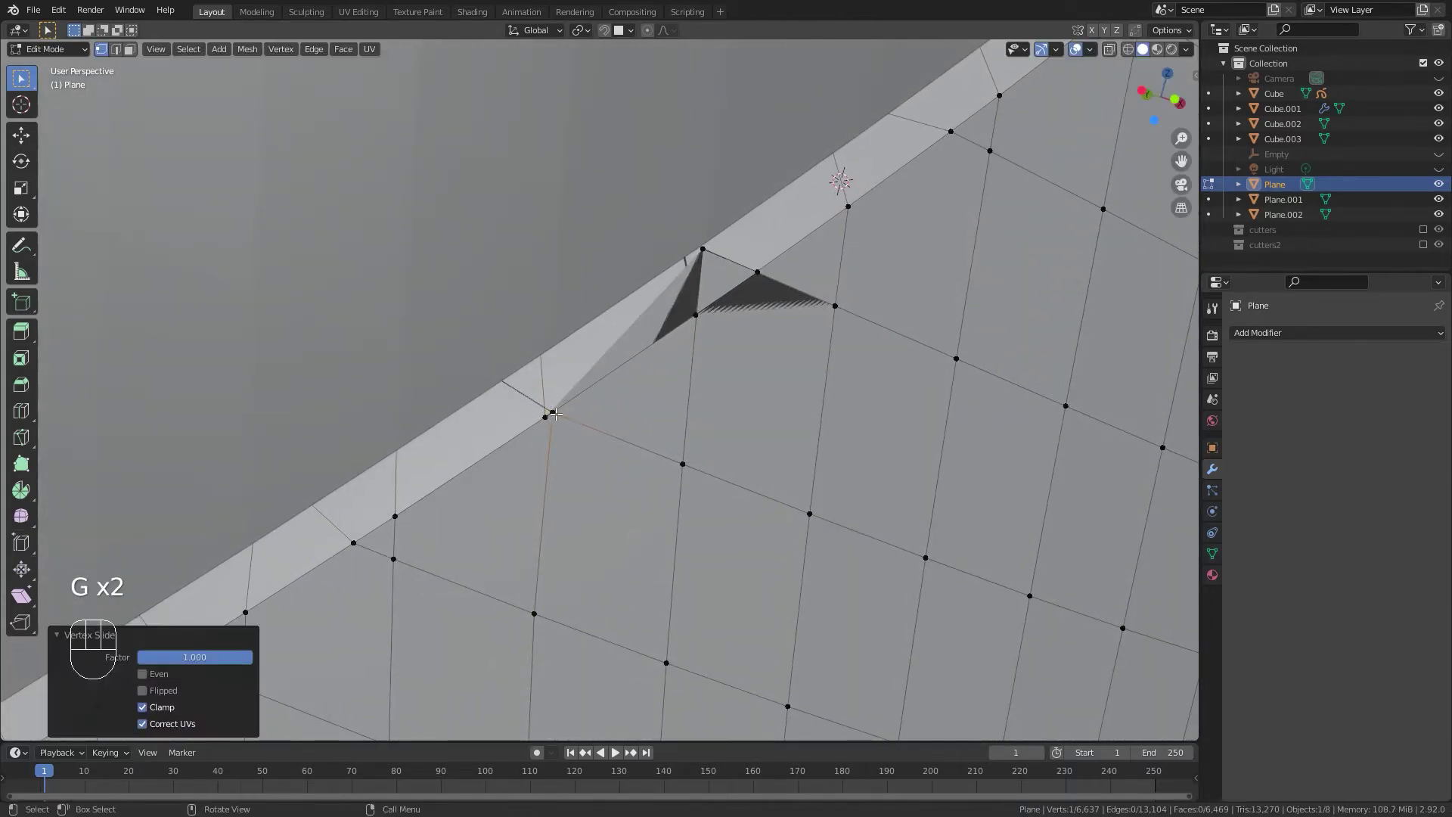
key("g")
key("g")
key("g")
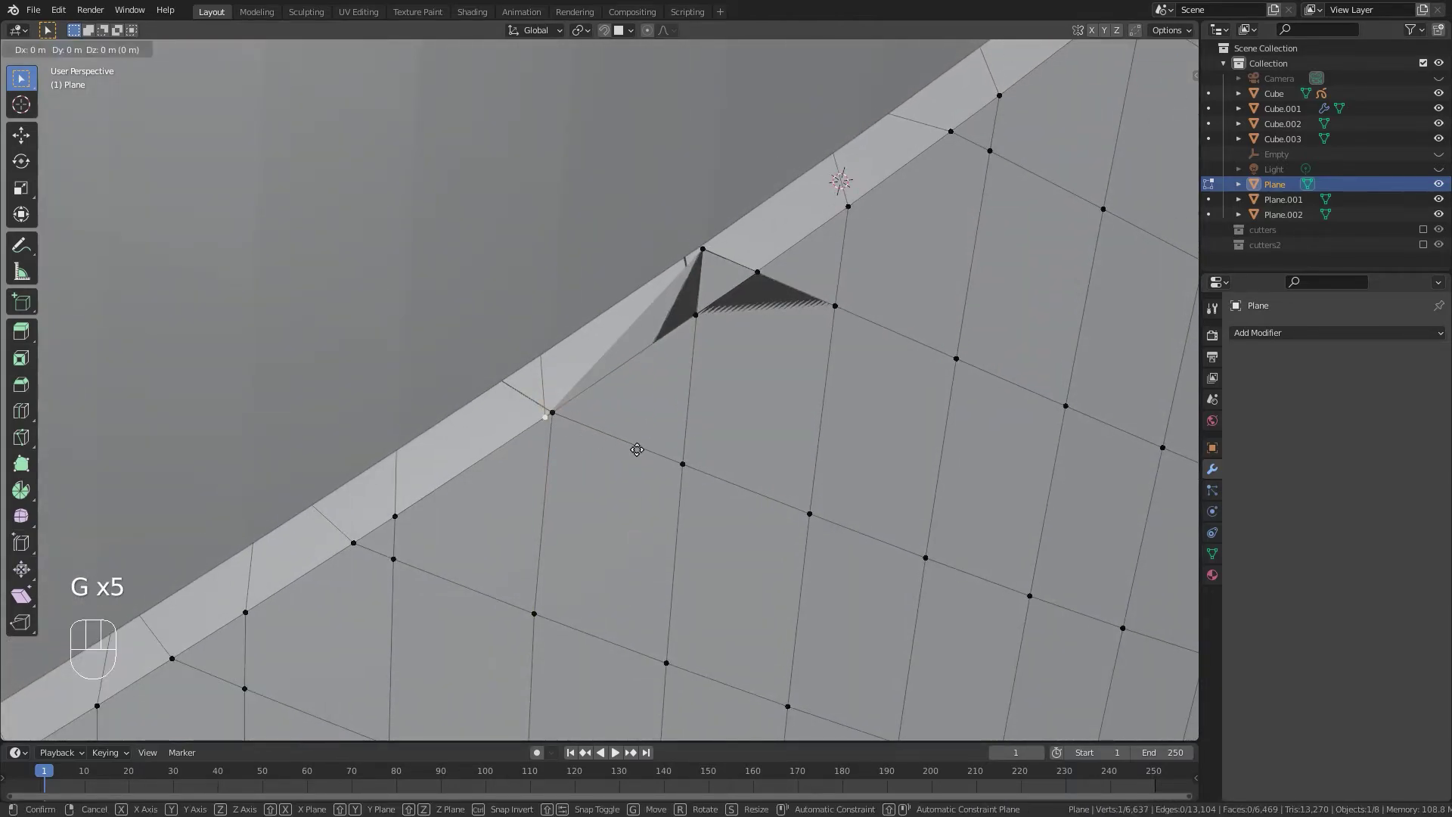
left_click(606, 423)
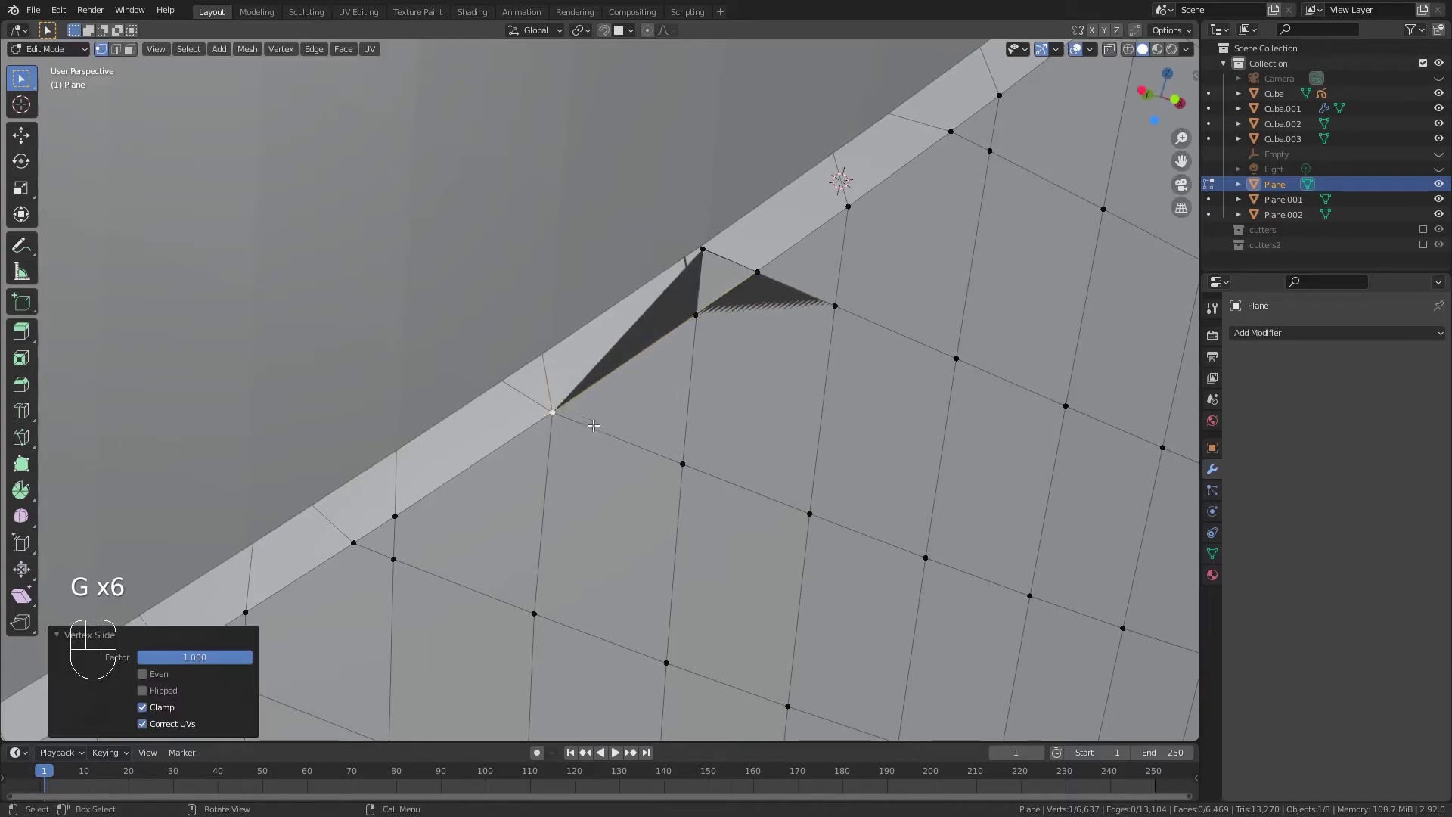
Slide the vertex at the tip of the dark crease down its edge into the panel surface, with factor 0.583.
scroll(623, 441, "down", 3)
middle_click_drag(707, 371, 716, 364)
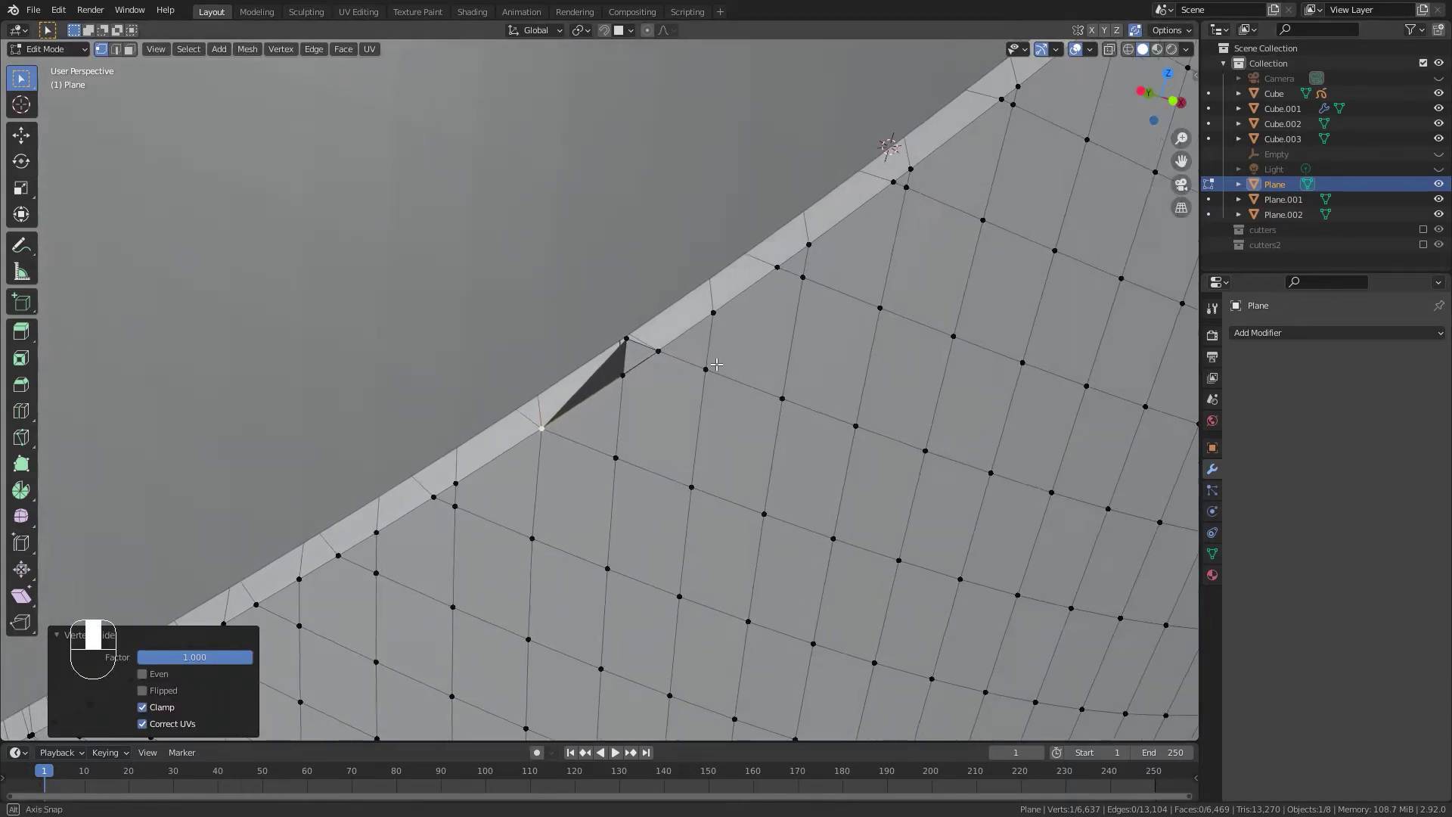
scroll(629, 394, "up", 2)
left_click(640, 342)
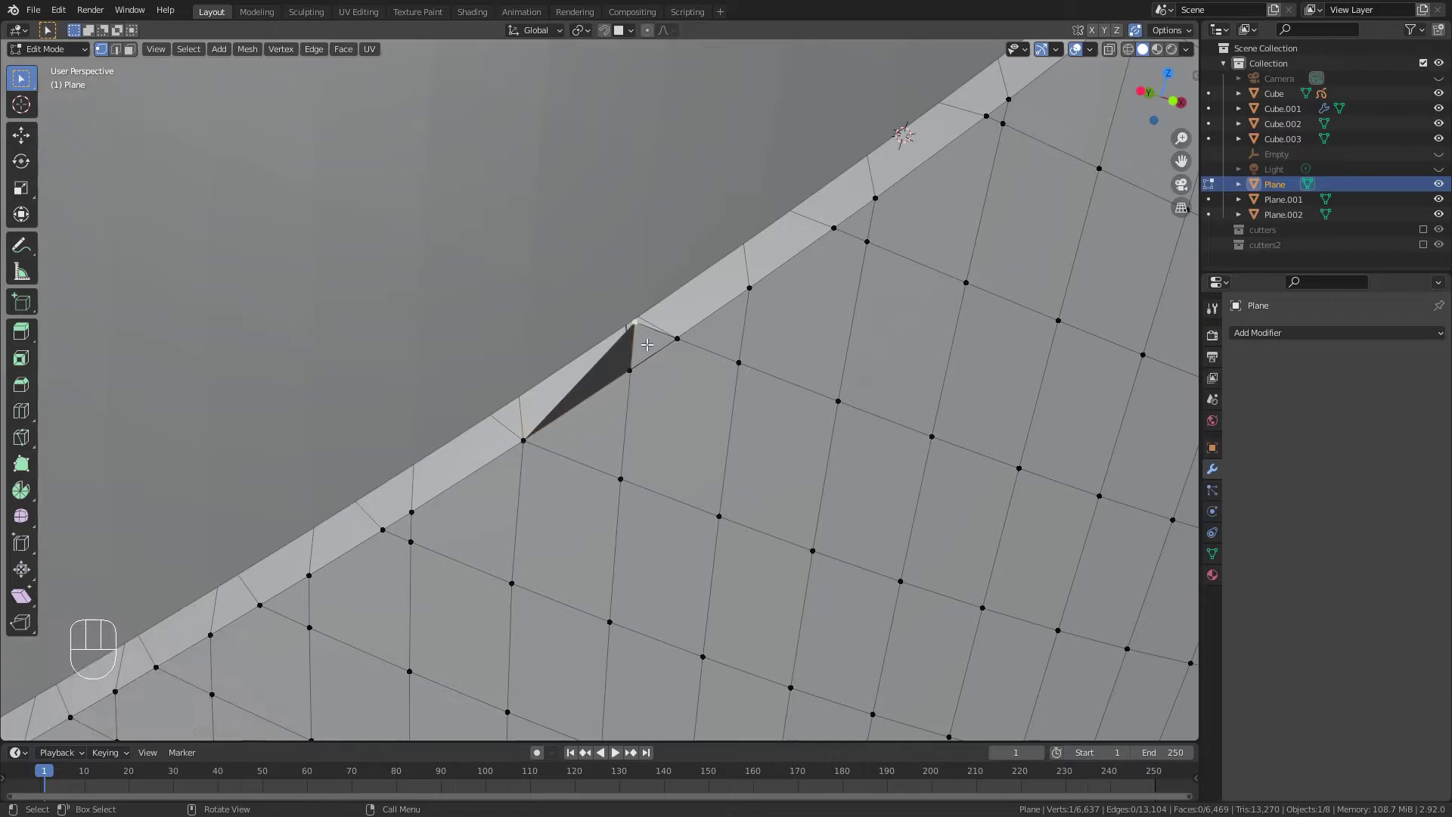
key("alt+z")
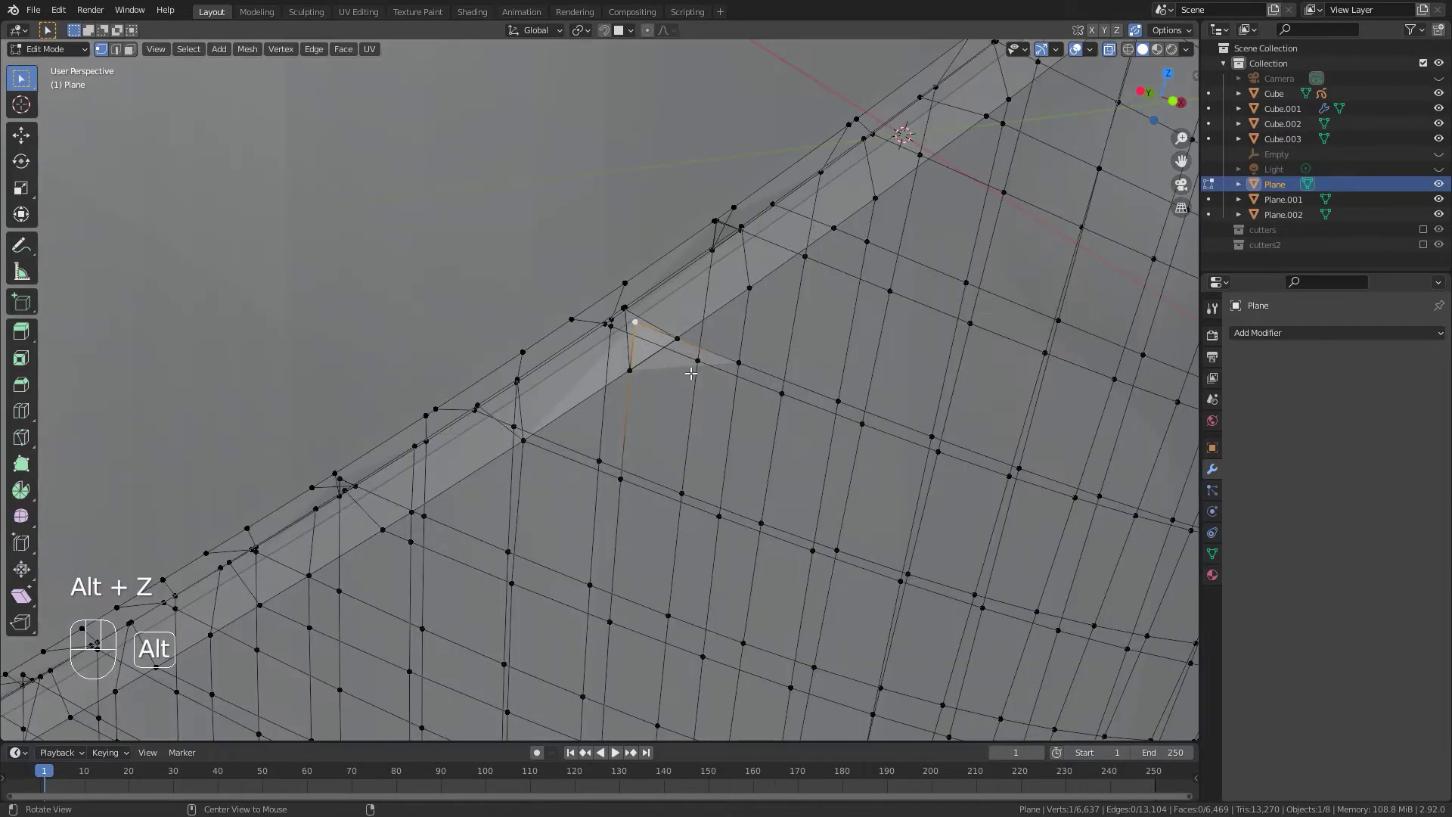
mouse_move(687, 373)
middle_mouse_down()
mouse_move(525, 422)
mouse_move(444, 401)
mouse_move(610, 363)
mouse_move(690, 314)
mouse_move(763, 394)
middle_mouse_up()
key("alt+z")
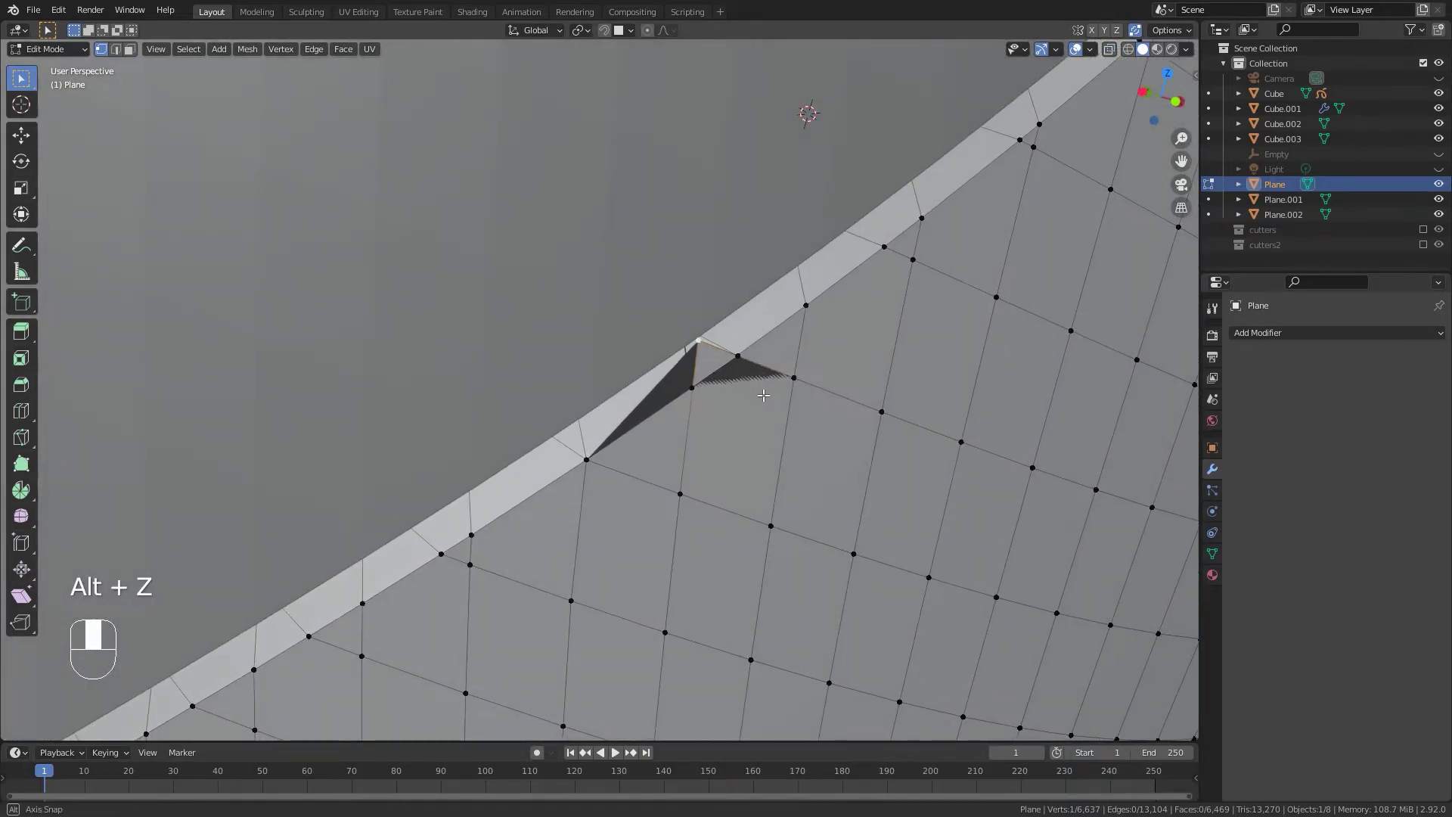
key("g")
key("g")
left_click(750, 509)
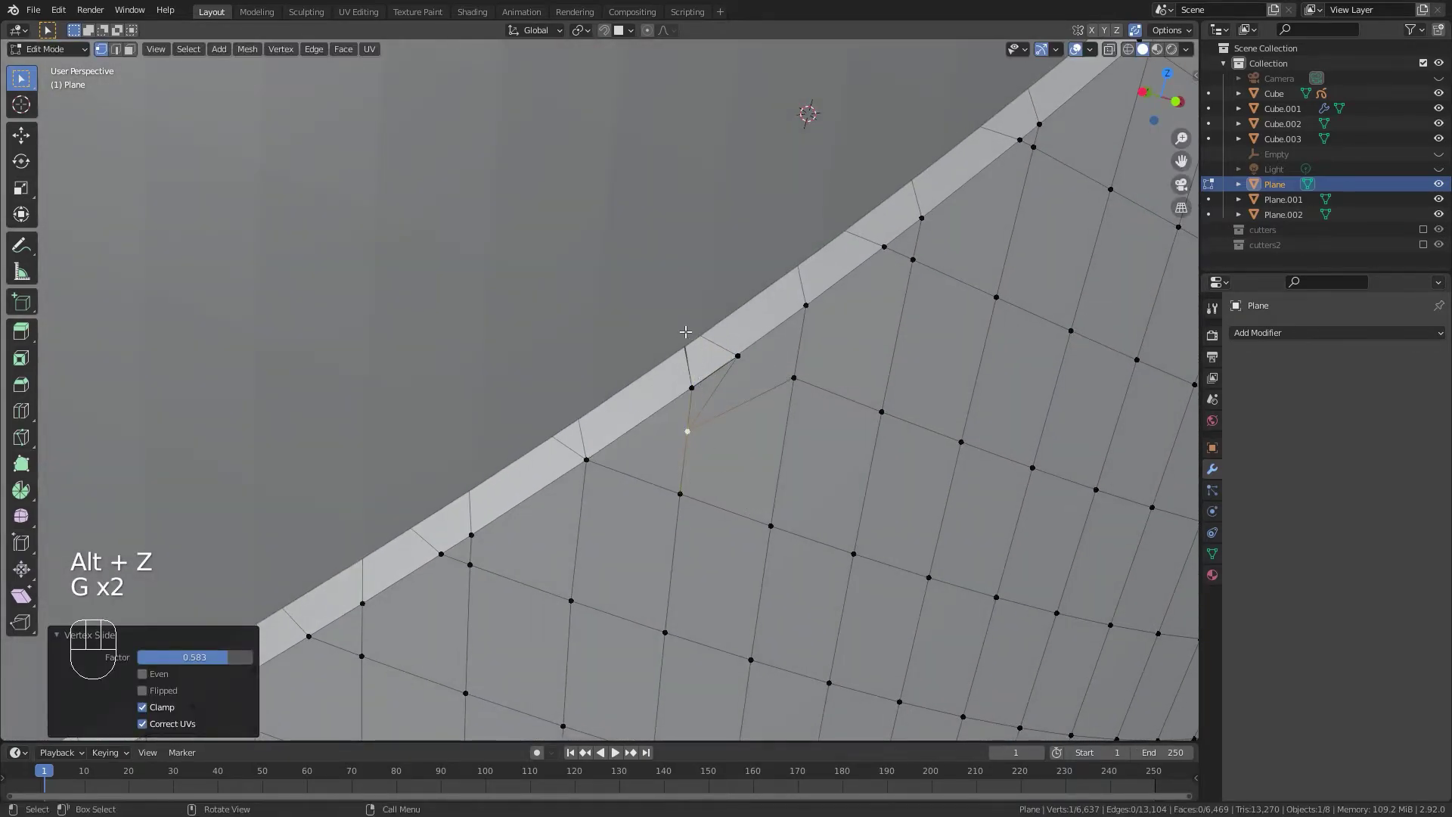
Using X-ray view, slide the outer bevel vertex above the crease fully onto its neighbouring vertex.
key("space")
key("alt+z")
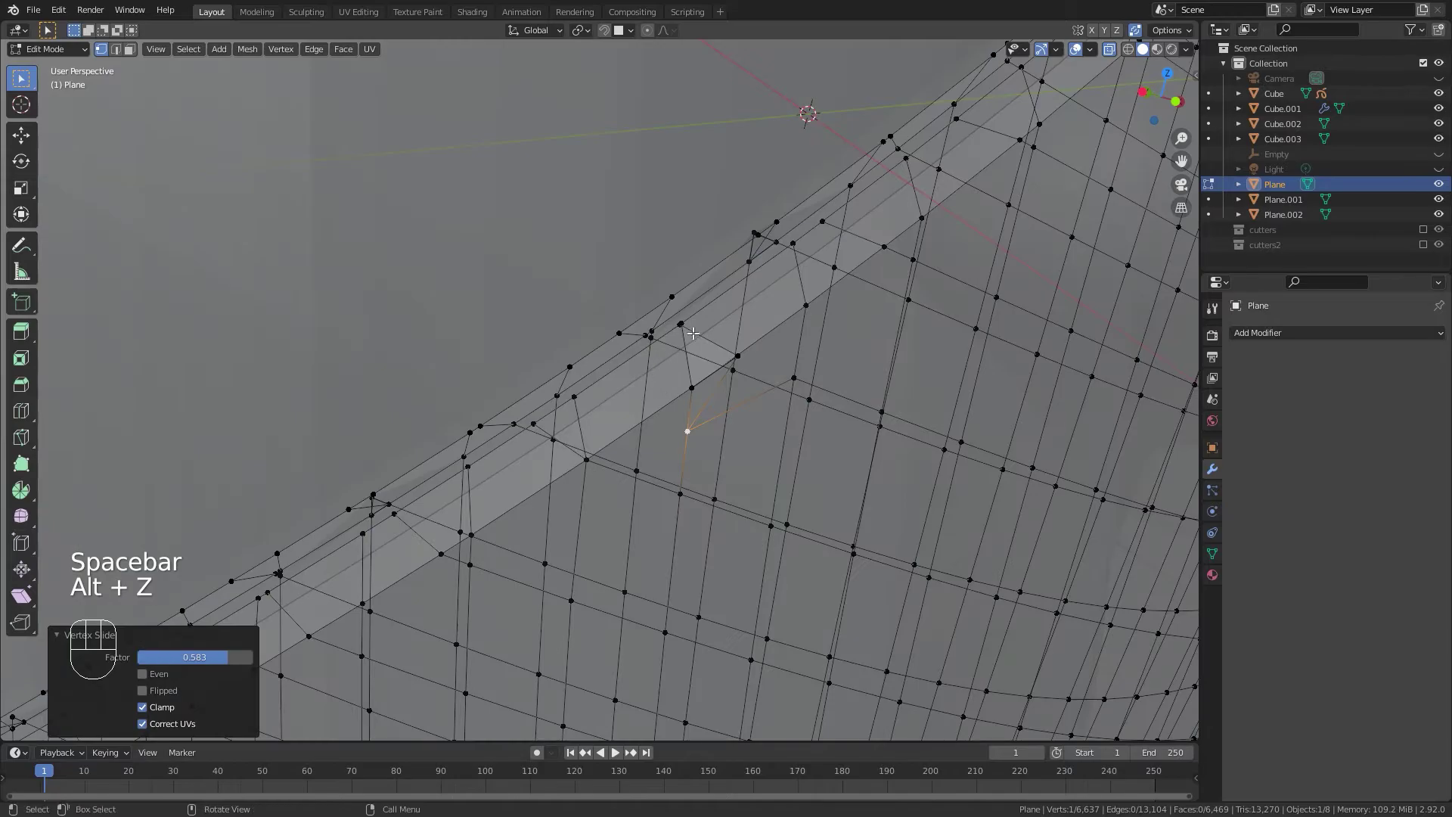
middle_click_drag(731, 341, 739, 337)
key("g")
key("g")
left_click(742, 343)
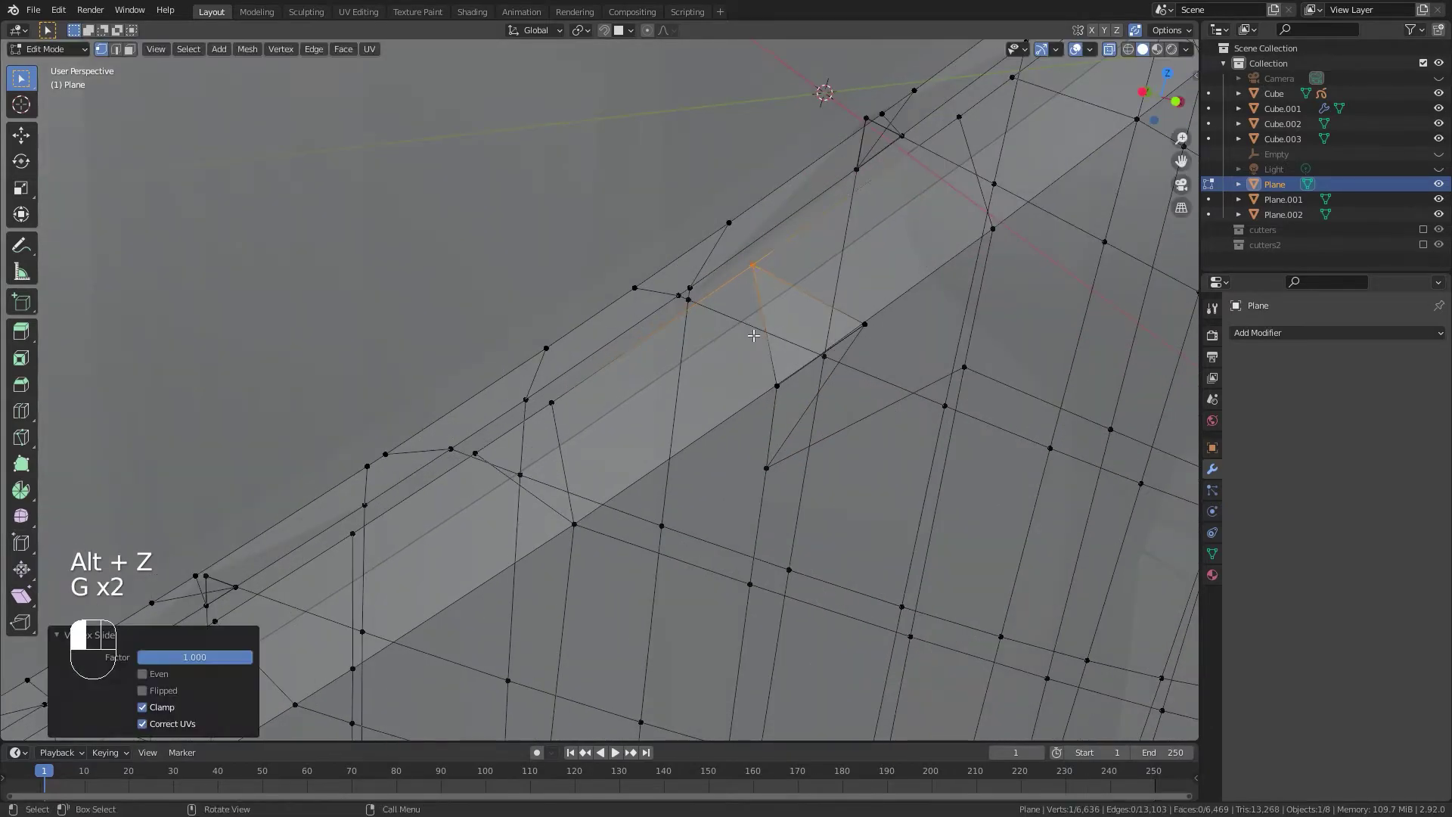
Try to move the vertex where the dark creases meet near the panel's upper corner.
scroll(749, 348, "down", 5)
key("alt+z")
middle_click_drag(760, 375, 650, 435, "shift")
key("alt+z")
scroll(534, 412, "down", 4)
scroll(680, 340, "up", 3)
middle_click_drag(695, 278, 622, 381, "shift")
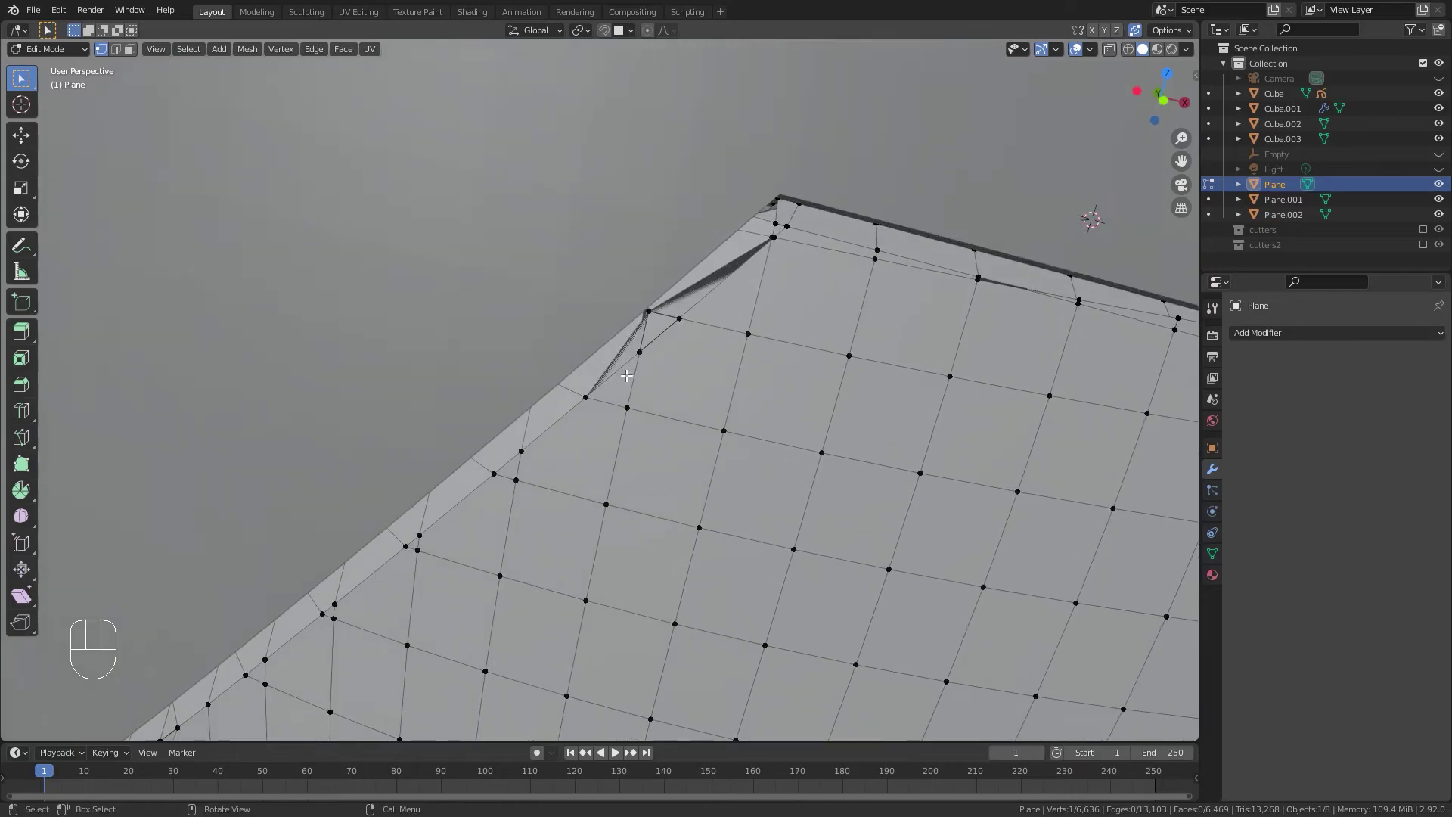
scroll(621, 381, "up", 2)
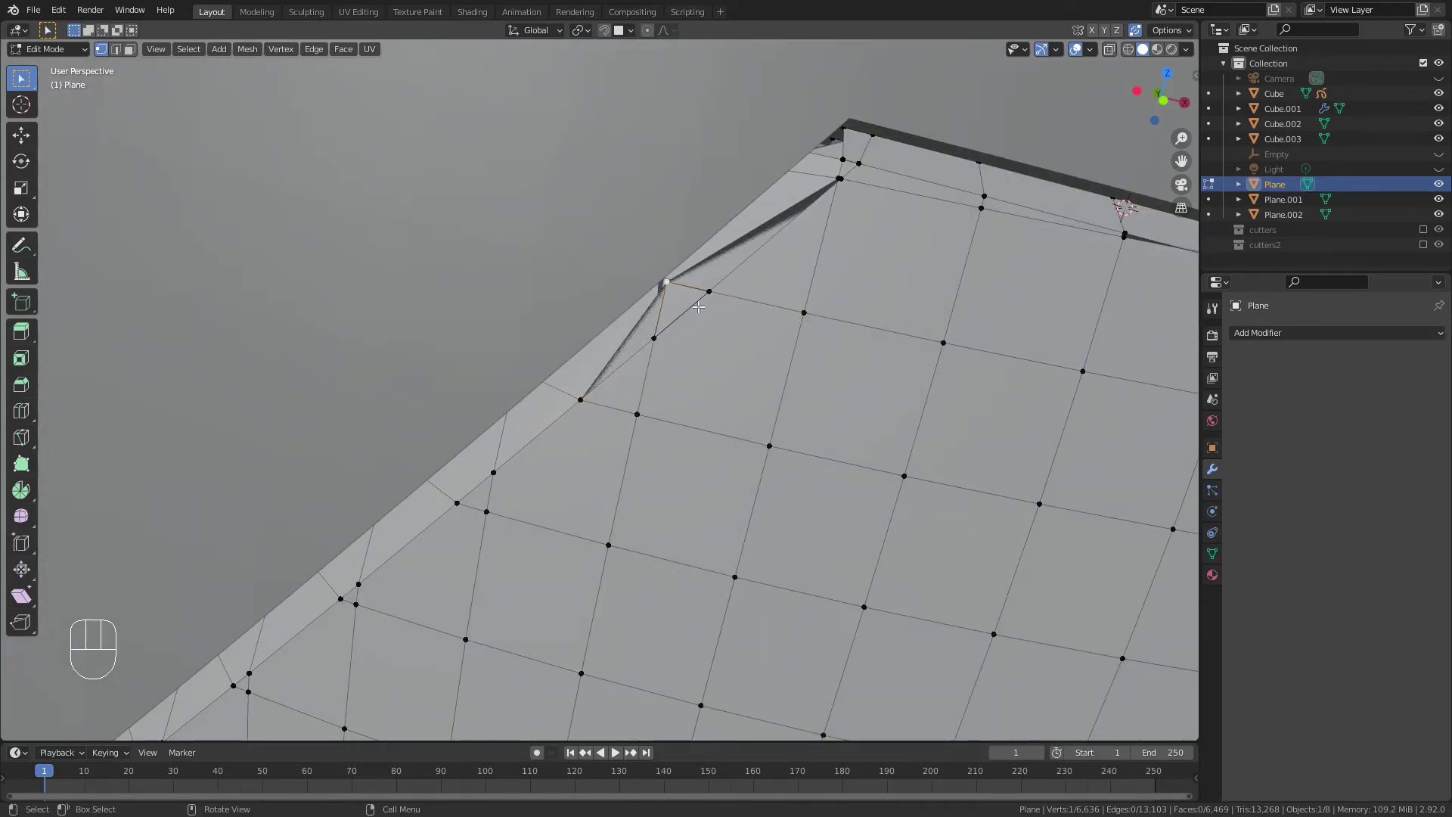
key("g")
left_click(670, 331)
key("g")
right_click(743, 317)
Merge all of the panel's vertices by distance and clear the selection.
key("a")
key("m")
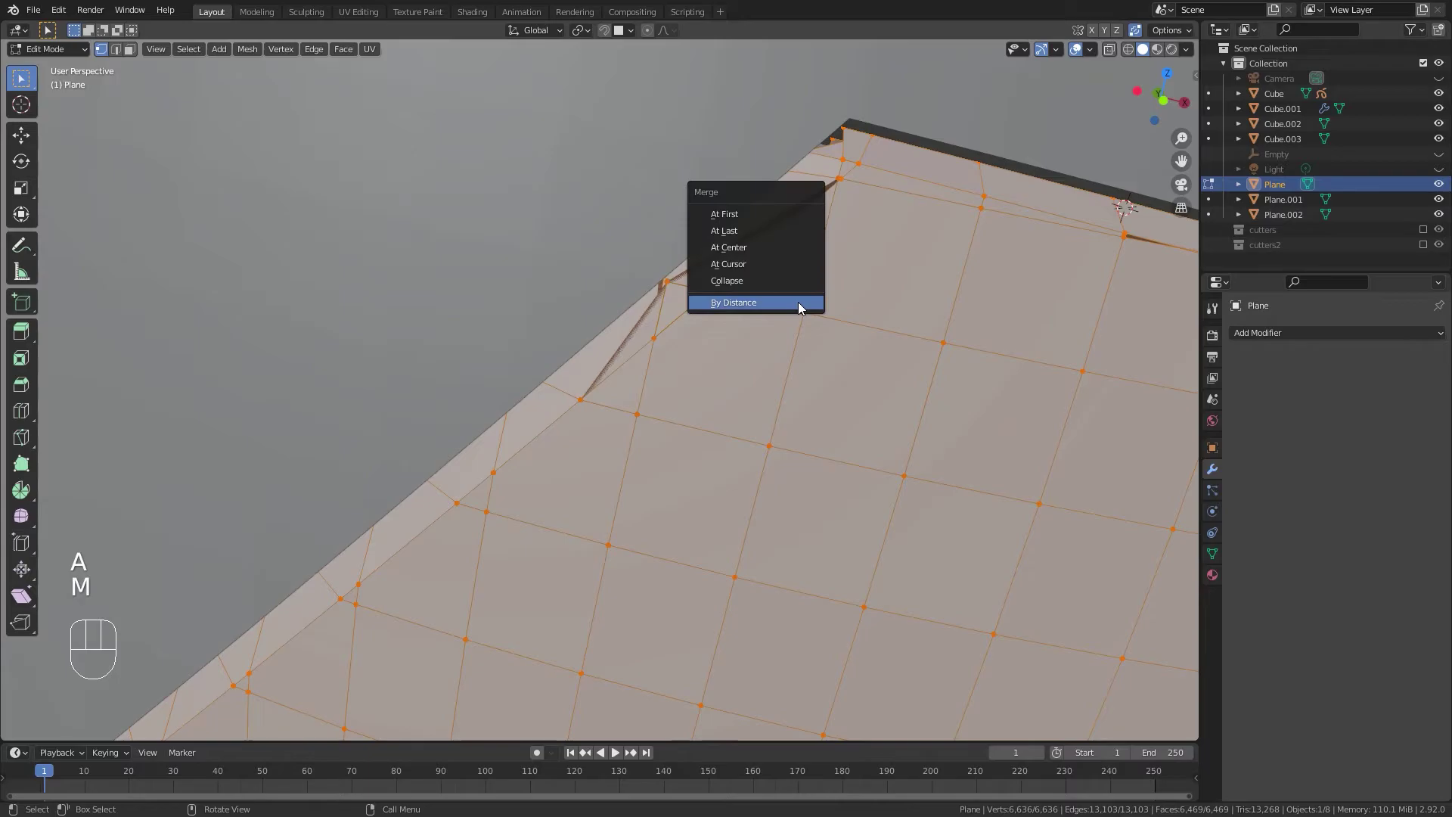
left_click(803, 305)
left_click(594, 220)
Slide the protruding vertex where the creases meet down its edge onto the grid vertex inside the panel.
scroll(662, 271, "up", 4)
key("alt+z")
middle_click_drag(714, 133, 694, 365, "shift")
middle_click_drag(693, 365, 745, 367)
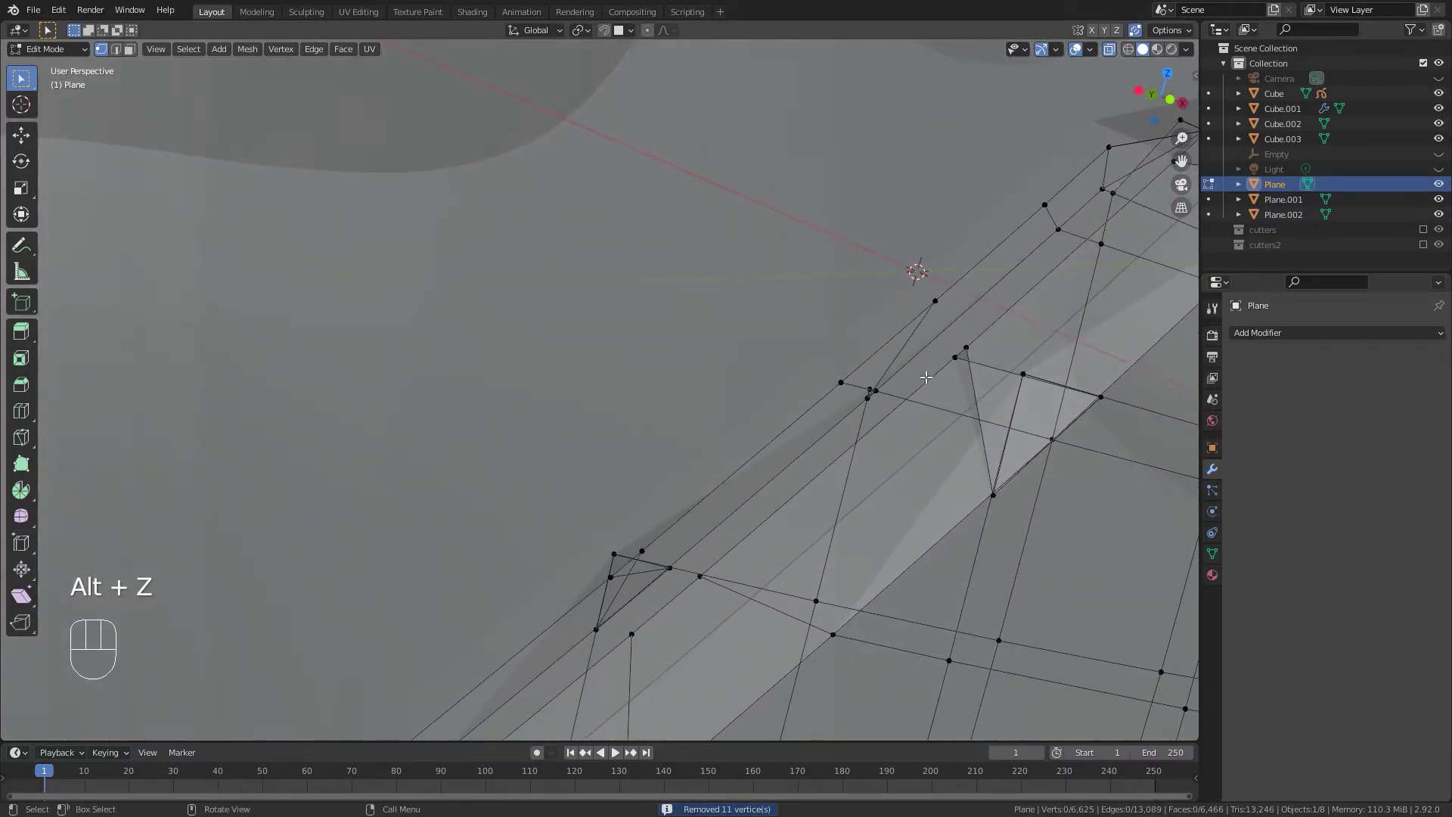
key("alt+z")
left_click(1022, 377)
middle_click_drag(1020, 407, 917, 419, "shift")
key("g")
key("g")
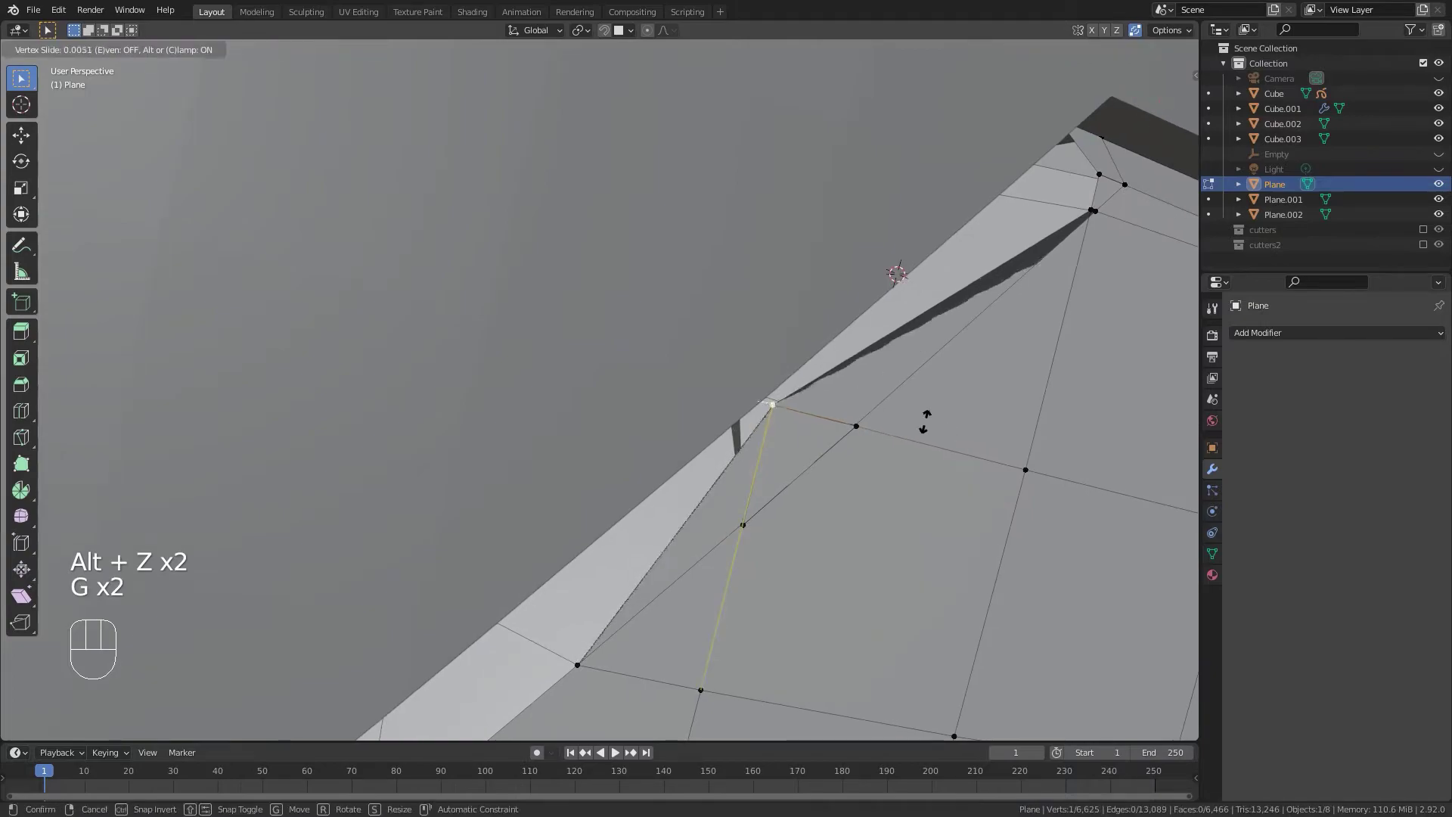
left_click(783, 717)
Using X-ray view, slide the misplaced vertex on the outer bevel edge fully onto its neighbouring vertex.
middle_click_drag(783, 716, 611, 371)
left_click(563, 317)
key("alt+z")
middle_click_drag(563, 316, 673, 404)
key("g")
key("g")
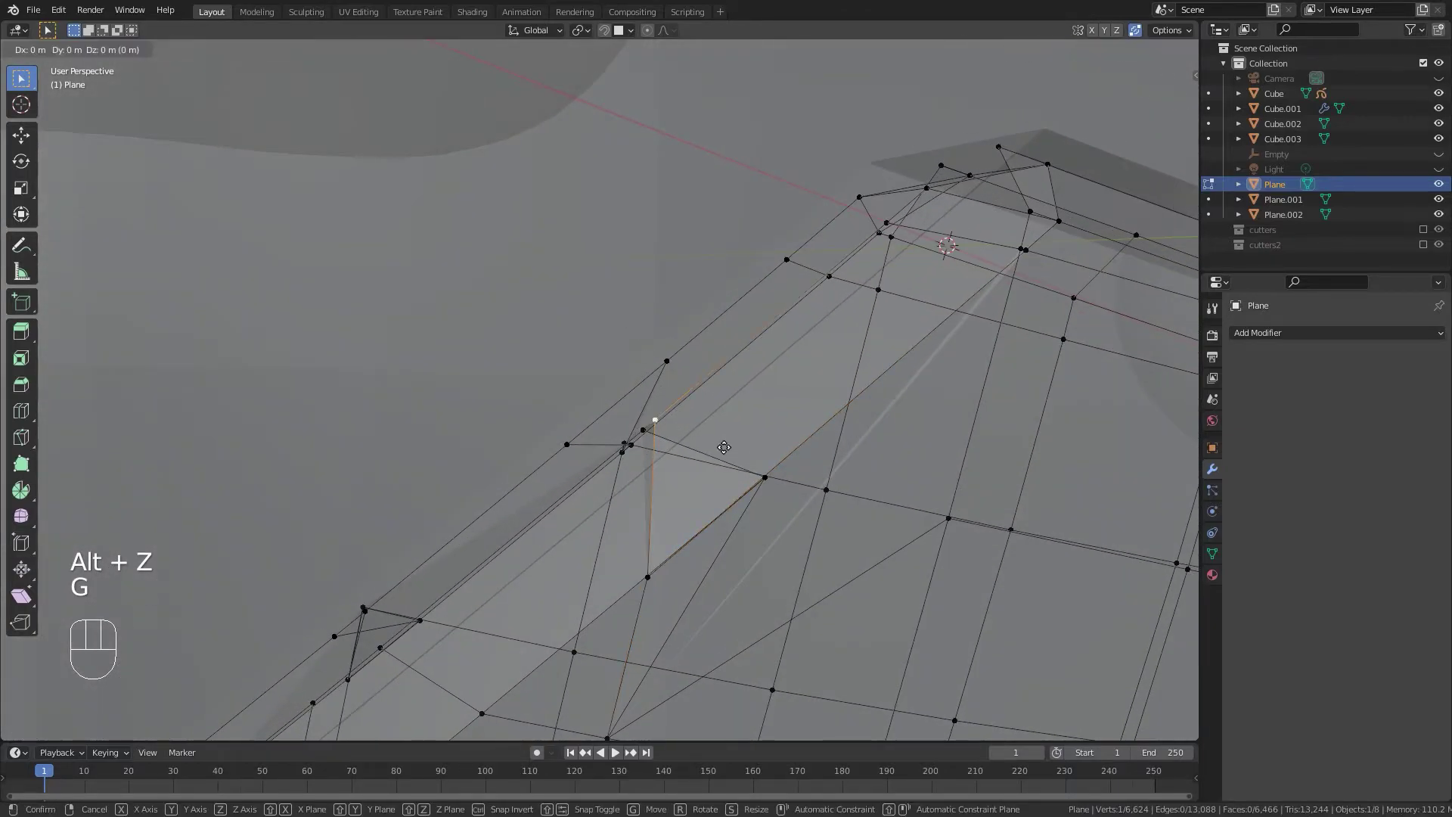
left_click(692, 482)
middle_click_drag(691, 482, 666, 456)
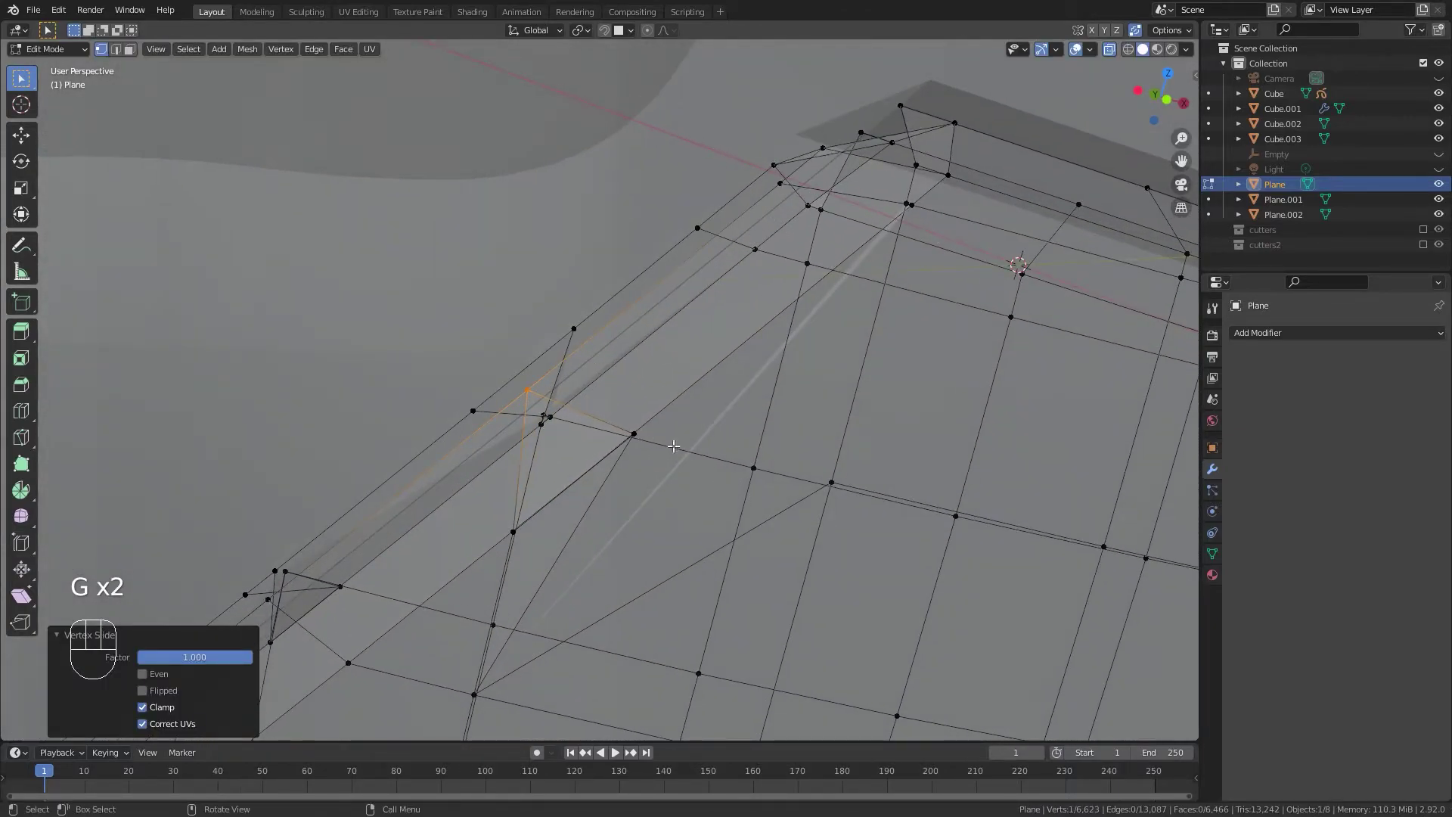
Slide the stray vertex on the bevel's inner edge along that edge onto the next vertex, with factor 1.
left_click(680, 446)
key("g")
key("g")
left_click(511, 666)
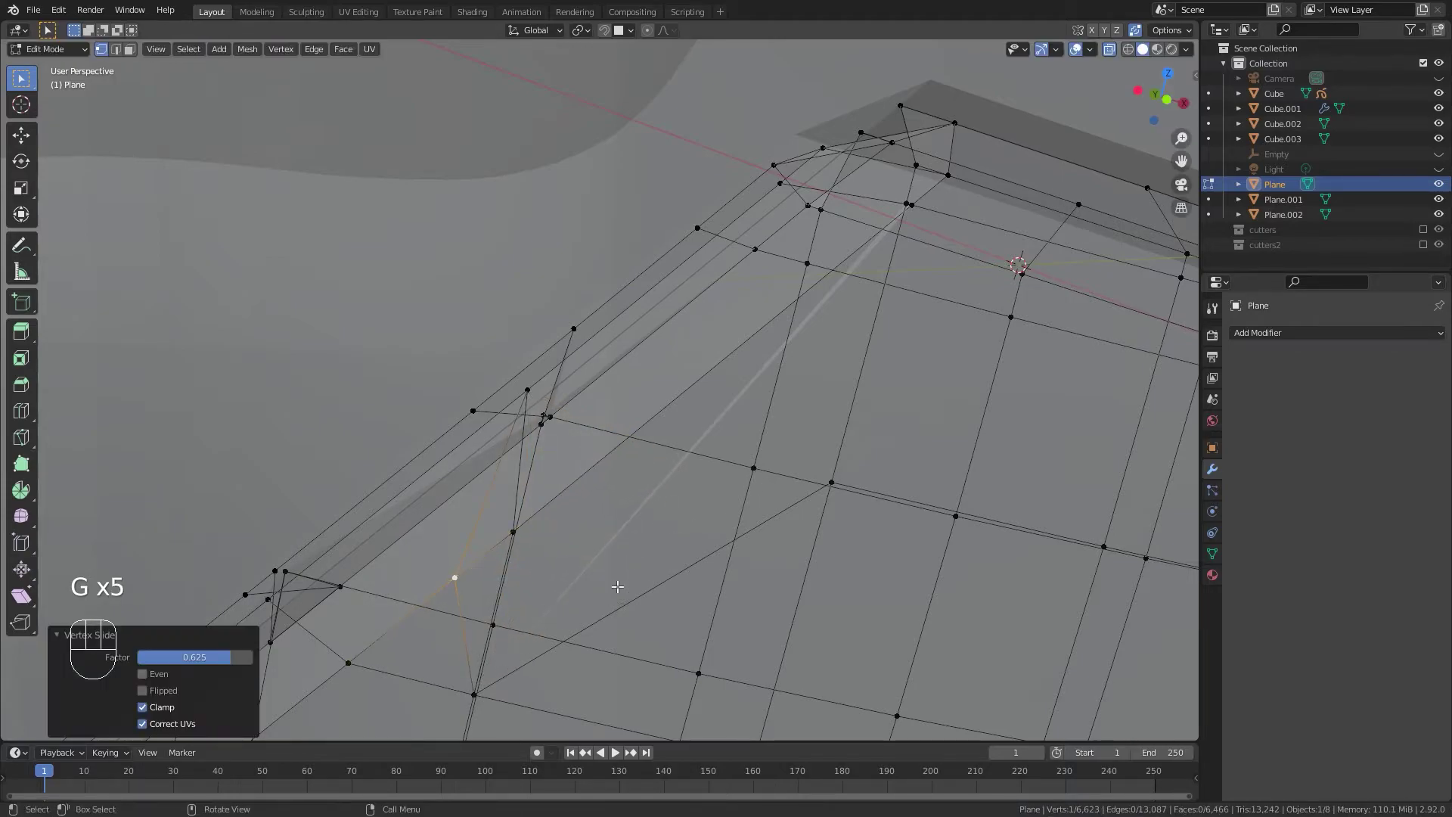
key("ctrl+z")
key("g")
key("g")
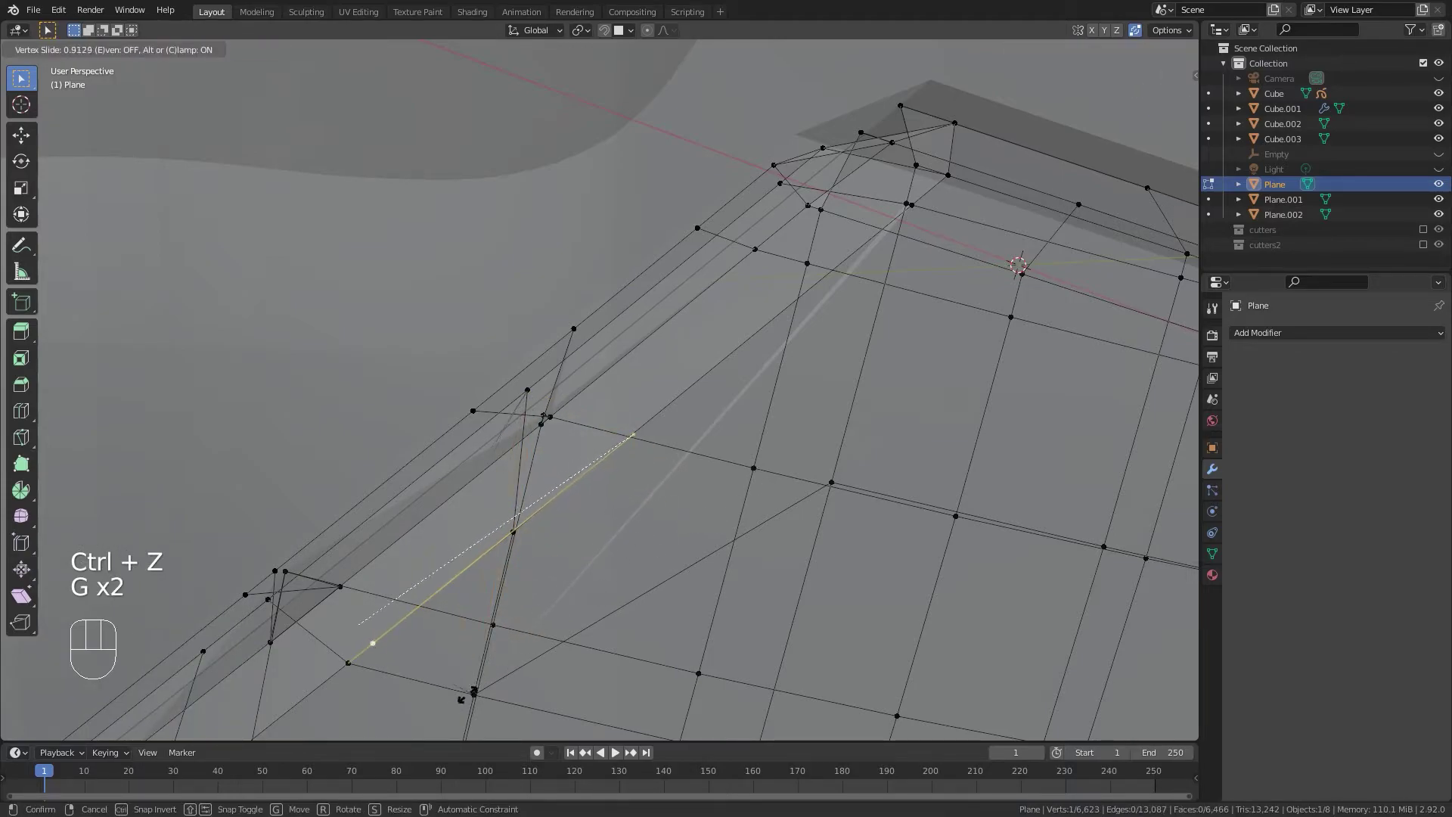
left_click(430, 732)
Check the repaired bevel in Object Mode and return to editing the panel near its upper corner.
middle_click_drag(523, 531, 583, 491)
key("Tab")
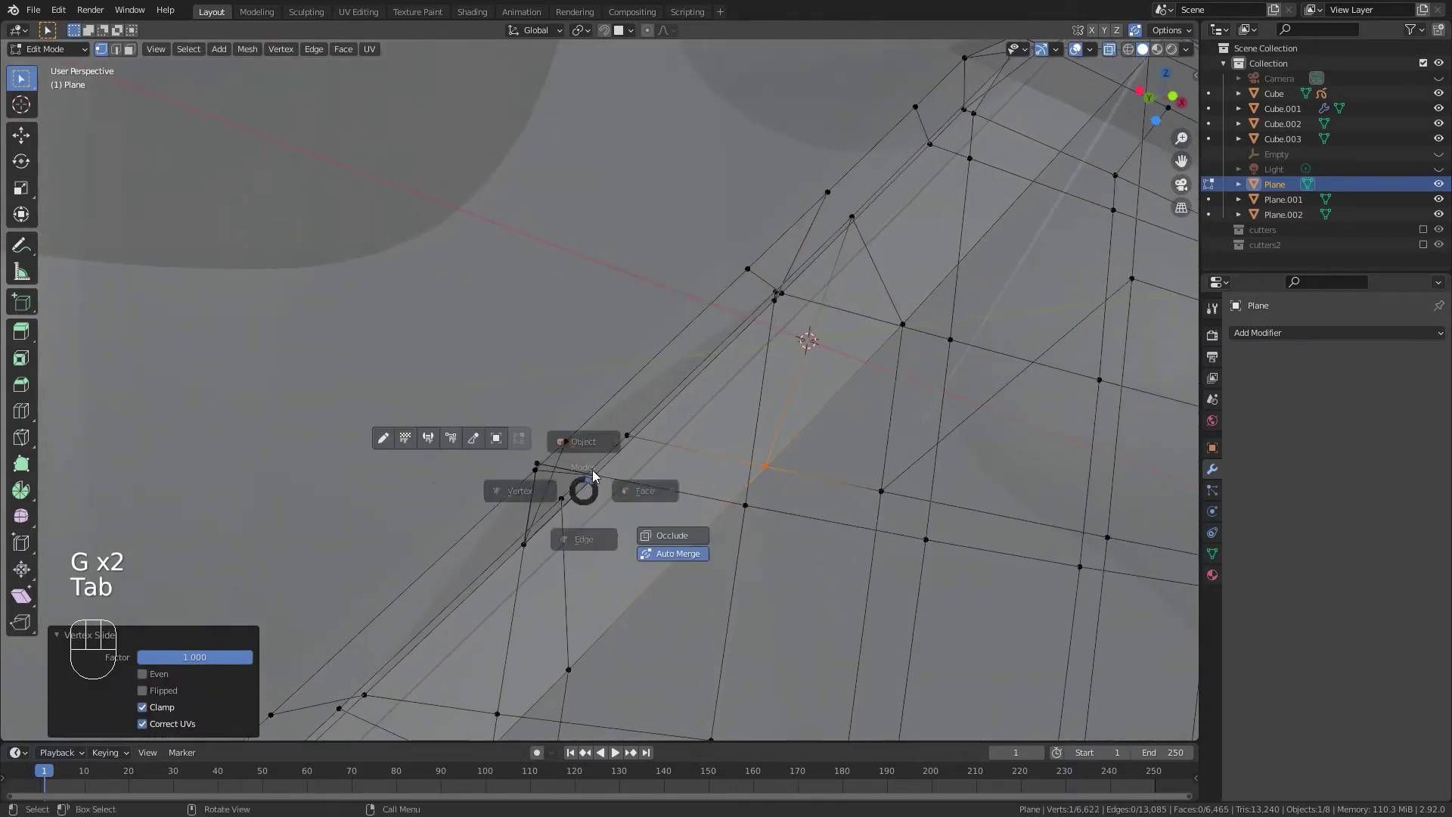
scroll(644, 392, "down", 6)
middle_click_drag(644, 391, 620, 432)
key("Tab")
scroll(689, 369, "up", 4)
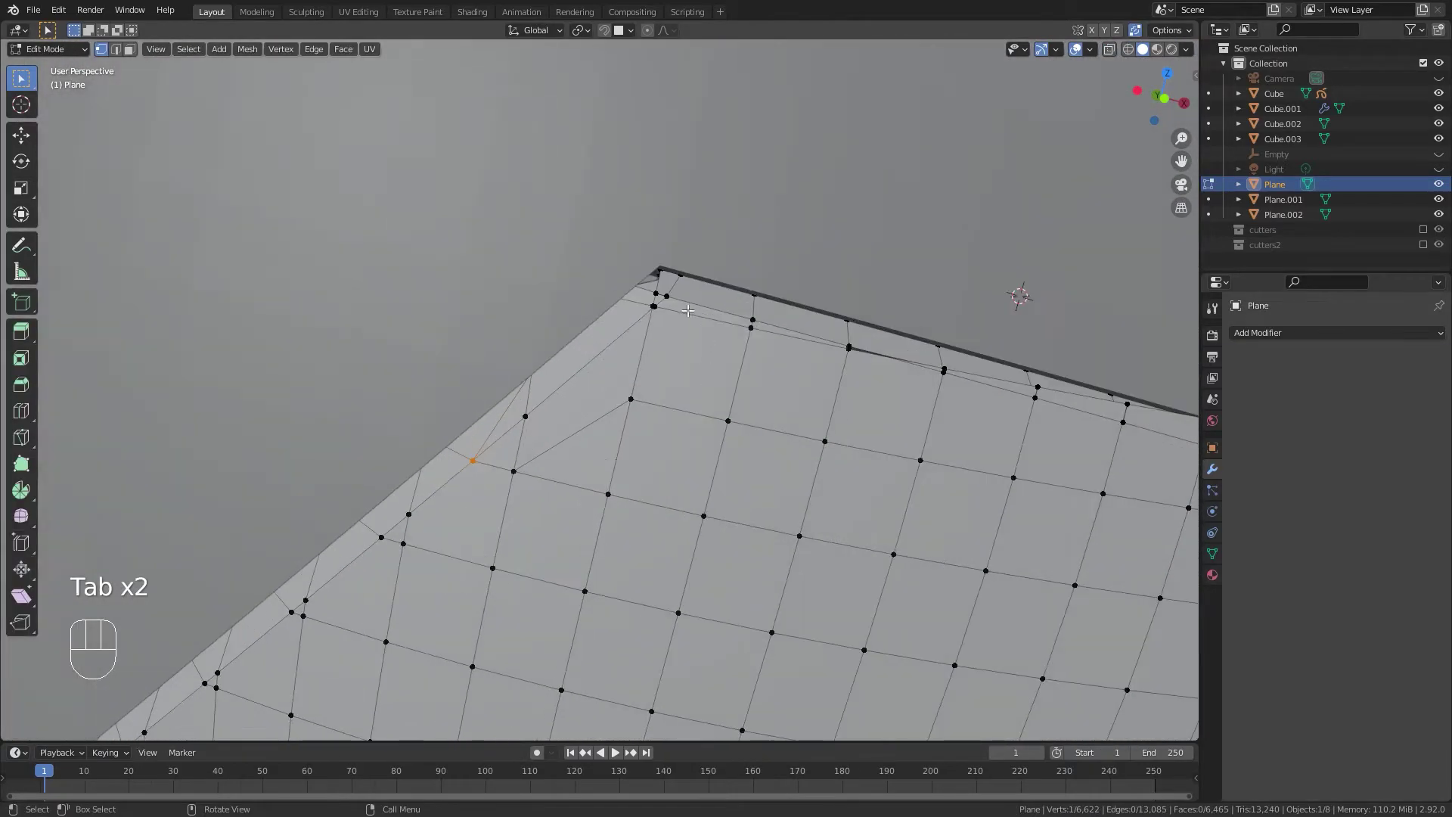
Slide the stray vertices beside the panel's upper corner fully onto their neighbouring vertices, with factor 1.
scroll(689, 310, "up", 4)
key("g")
key("g")
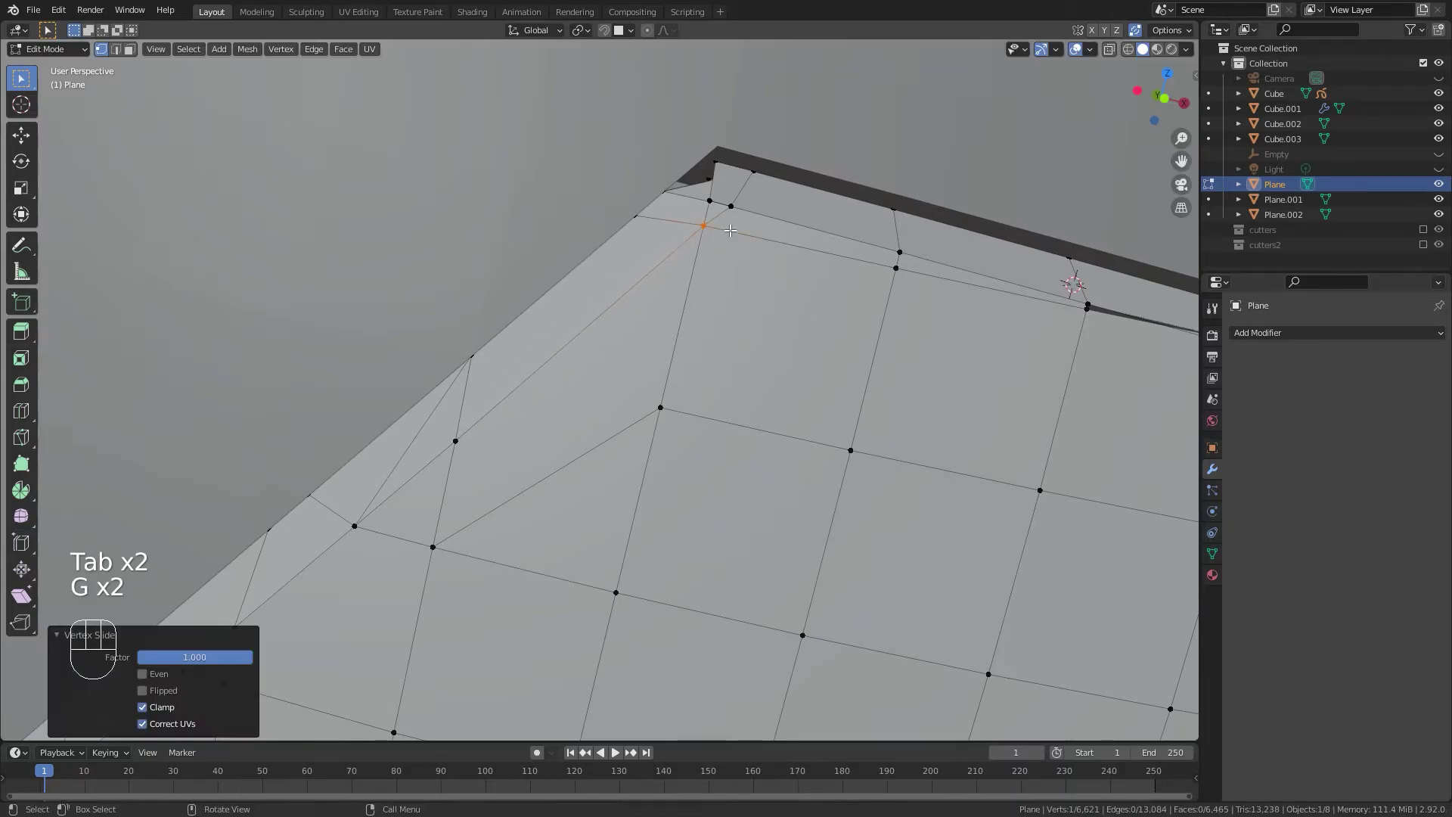
key("g")
key("g")
left_click(738, 260)
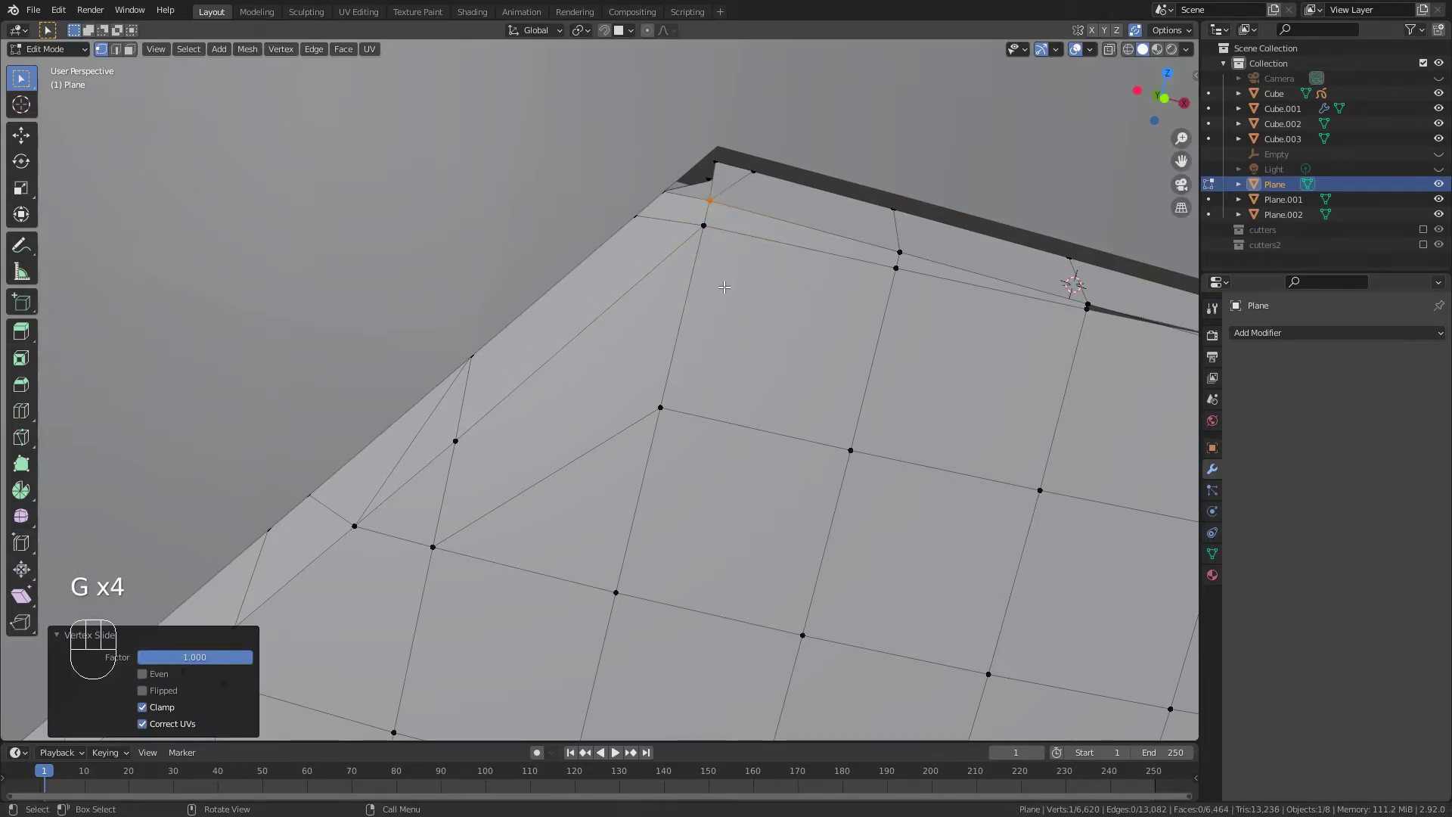
Using X-ray view, slide the stray vertex inside the upper corner along the bevel onto its neighbouring vertex, with factor 1.
scroll(724, 286, "down", 4)
key("Tab")
scroll(741, 378, "up", 2)
middle_click_drag(642, 350, 542, 502)
key("Tab")
key("alt+z")
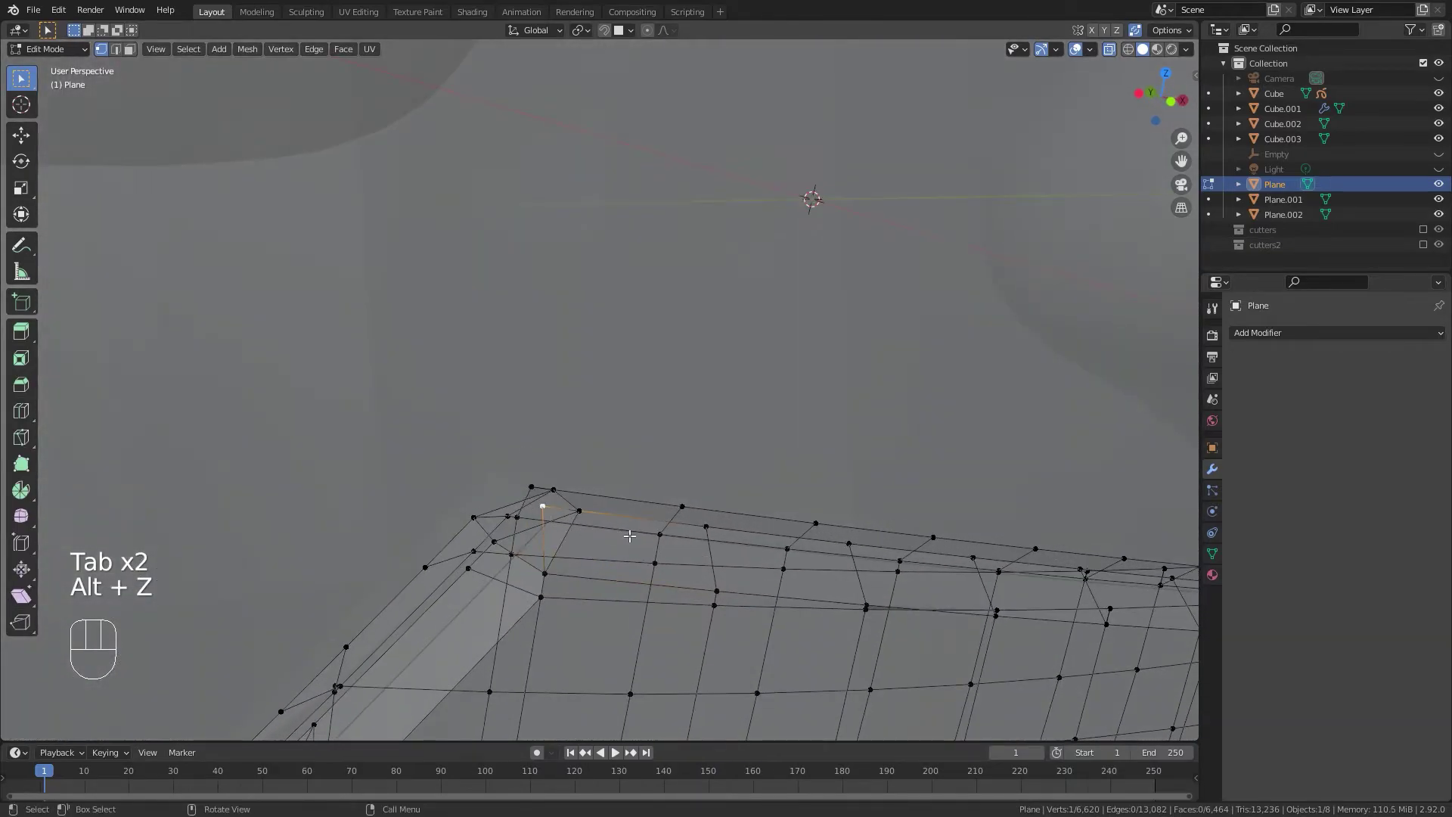
middle_click_drag(627, 537, 616, 541)
key("g")
key("g")
left_click(827, 575)
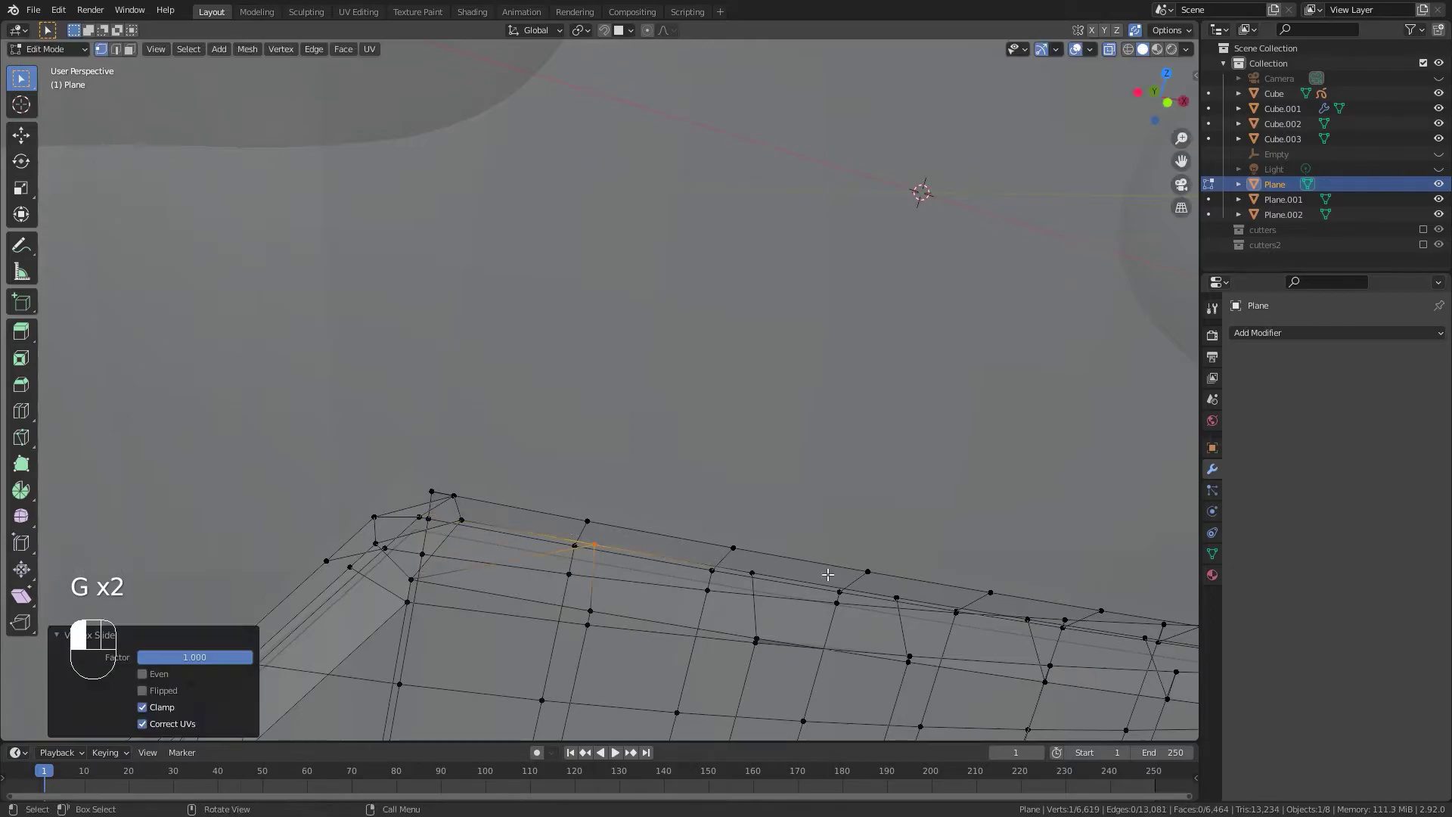
Slide the outermost vertex of the upper corner onto its neighbour and check the corner in Object Mode.
middle_click_drag(481, 551, 563, 525)
left_click(606, 477)
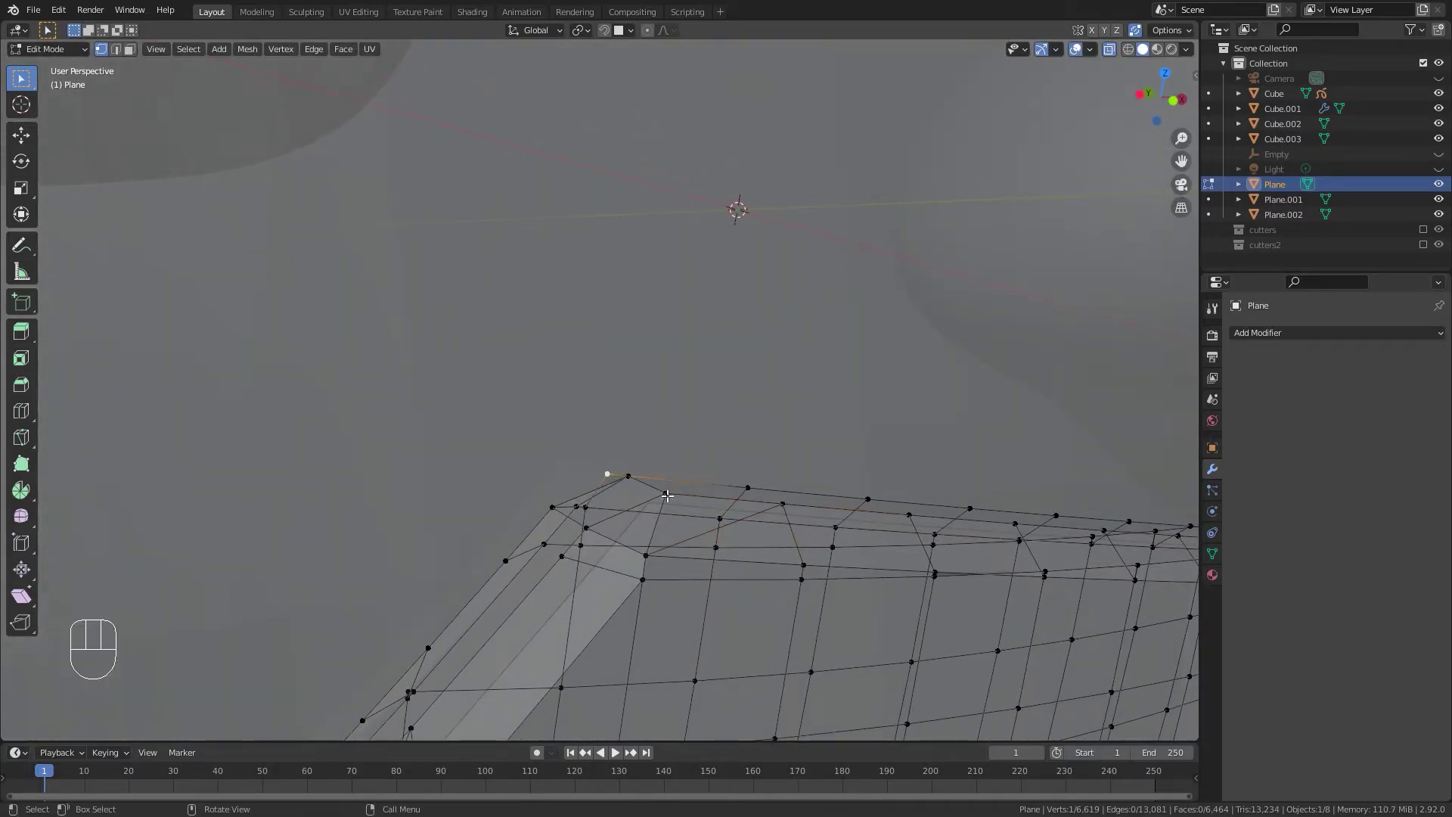
middle_click_drag(660, 490, 664, 529)
key("g")
left_click(713, 530)
middle_click_drag(758, 552, 528, 429)
key("Tab")
scroll(631, 382, "down", 6)
middle_click_drag(631, 382, 404, 353)
key("Tab")
scroll(556, 370, "up", 6)
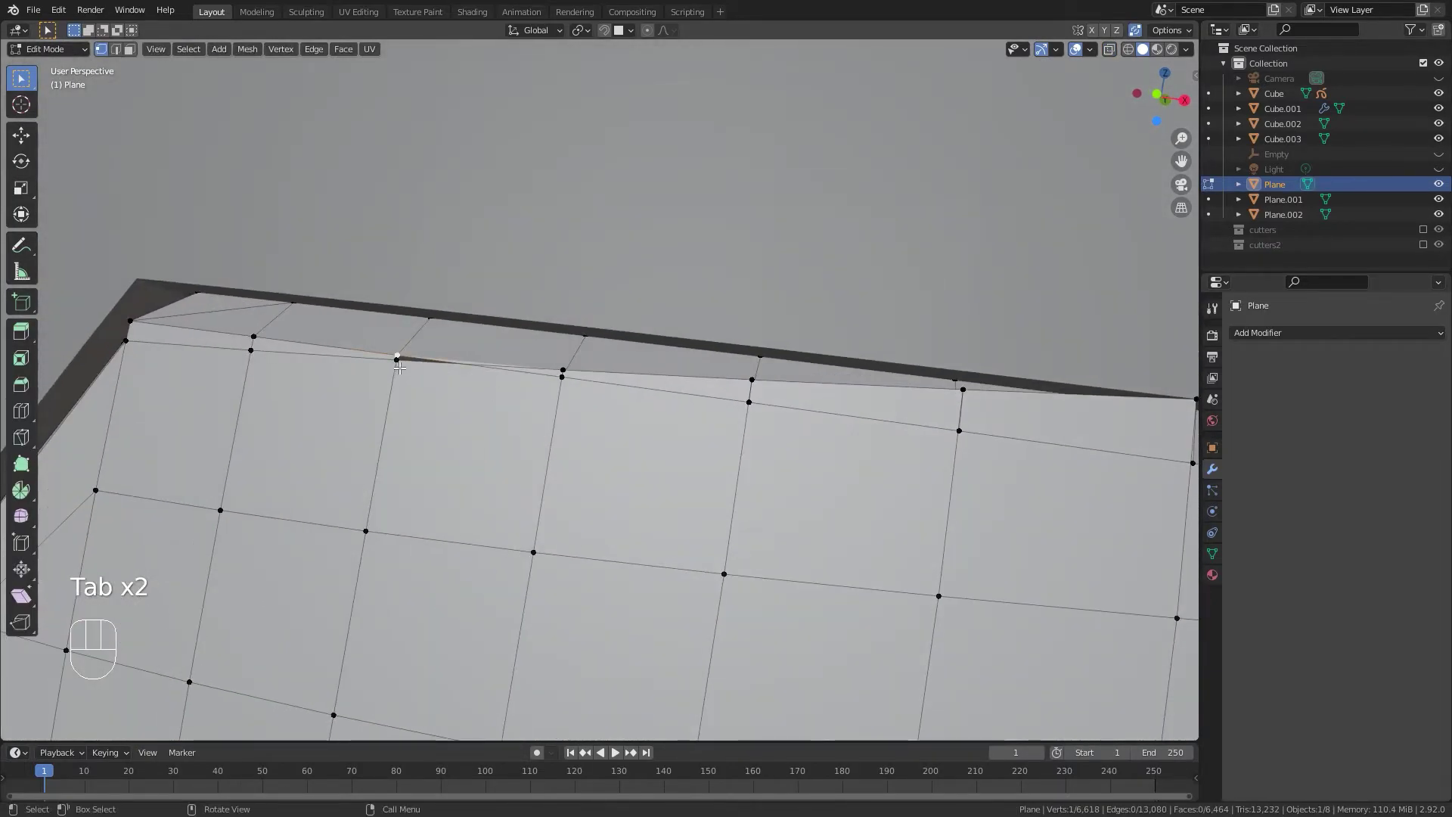
Slide the first three doubled vertices along the upper edge, starting near the corner, down their vertical grid edges.
key("g")
key("g")
left_click(510, 421)
left_click(566, 371)
key("g")
key("g")
left_click(587, 445)
left_click(779, 394)
key("g")
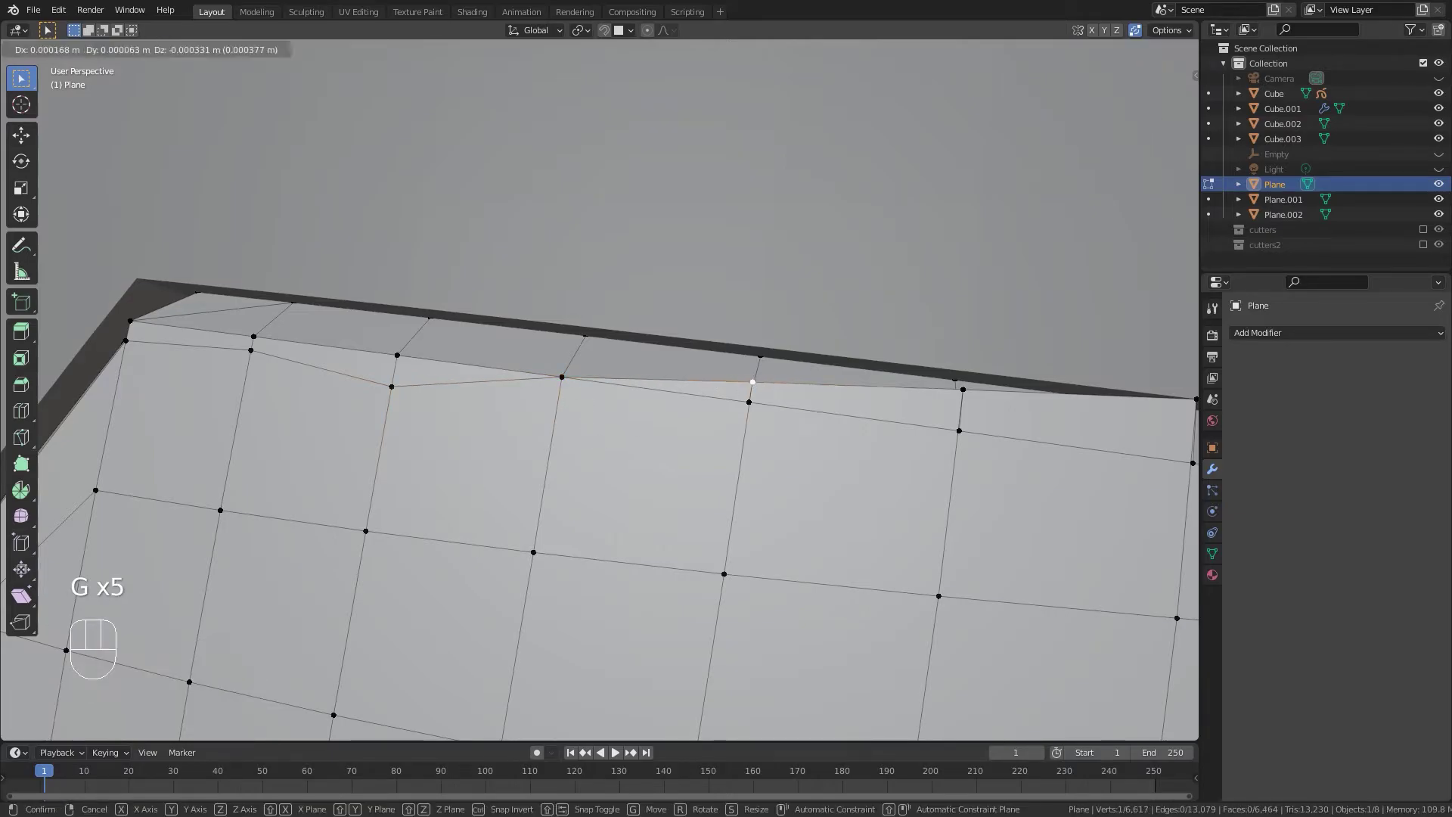
key("g")
left_click(793, 493)
Try sliding the next doubled vertex down its grid edge, and undo that slide.
left_click(971, 398)
key("g")
key("g")
left_click(978, 468)
middle_click_drag(979, 471, 652, 411, "shift")
key("ctrl+z")
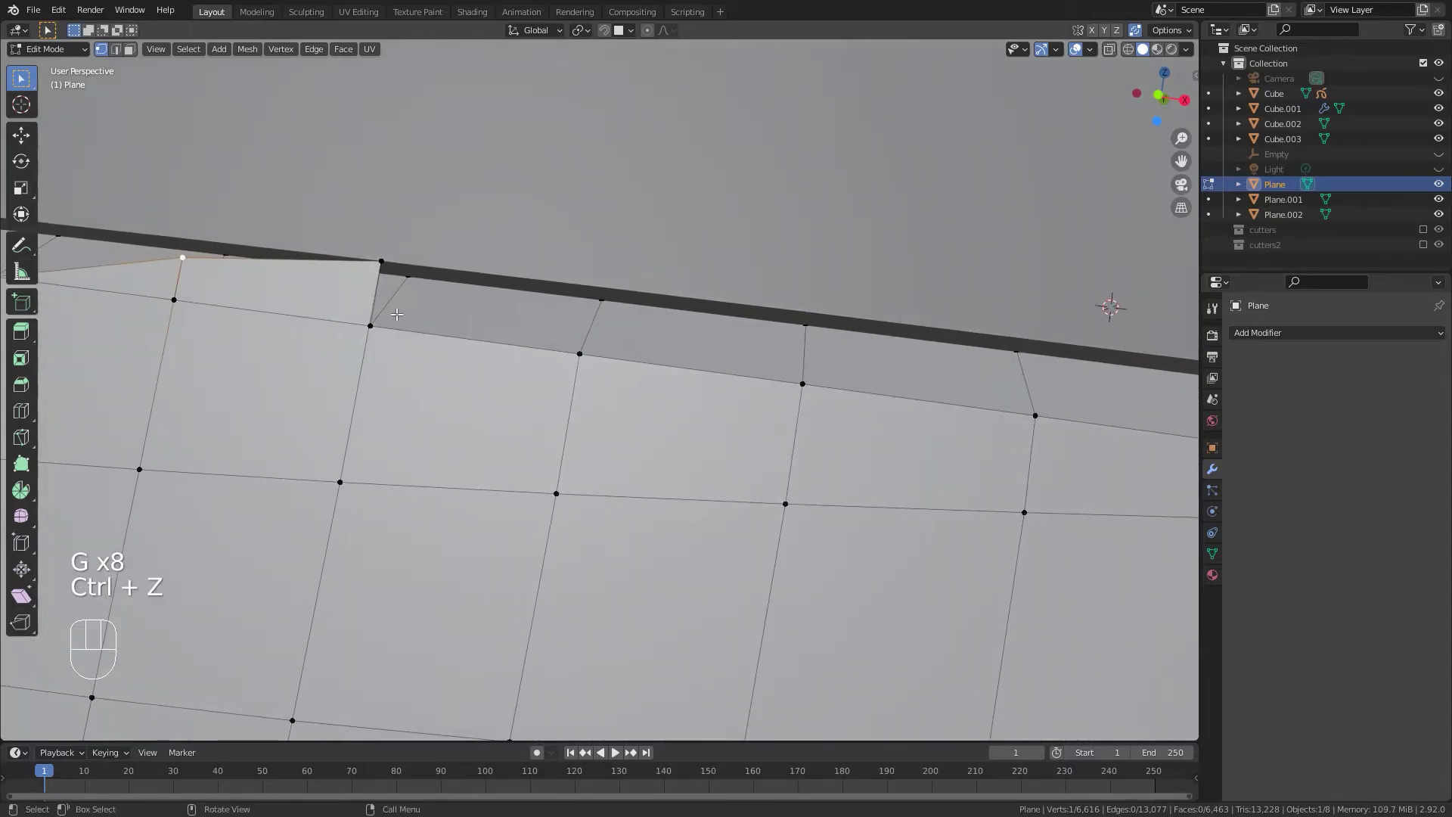
Slide the next raised vertex and the one at the bevel notch down onto the inner bevel vertices below them, with factor 1.
key("g")
left_click(327, 623)
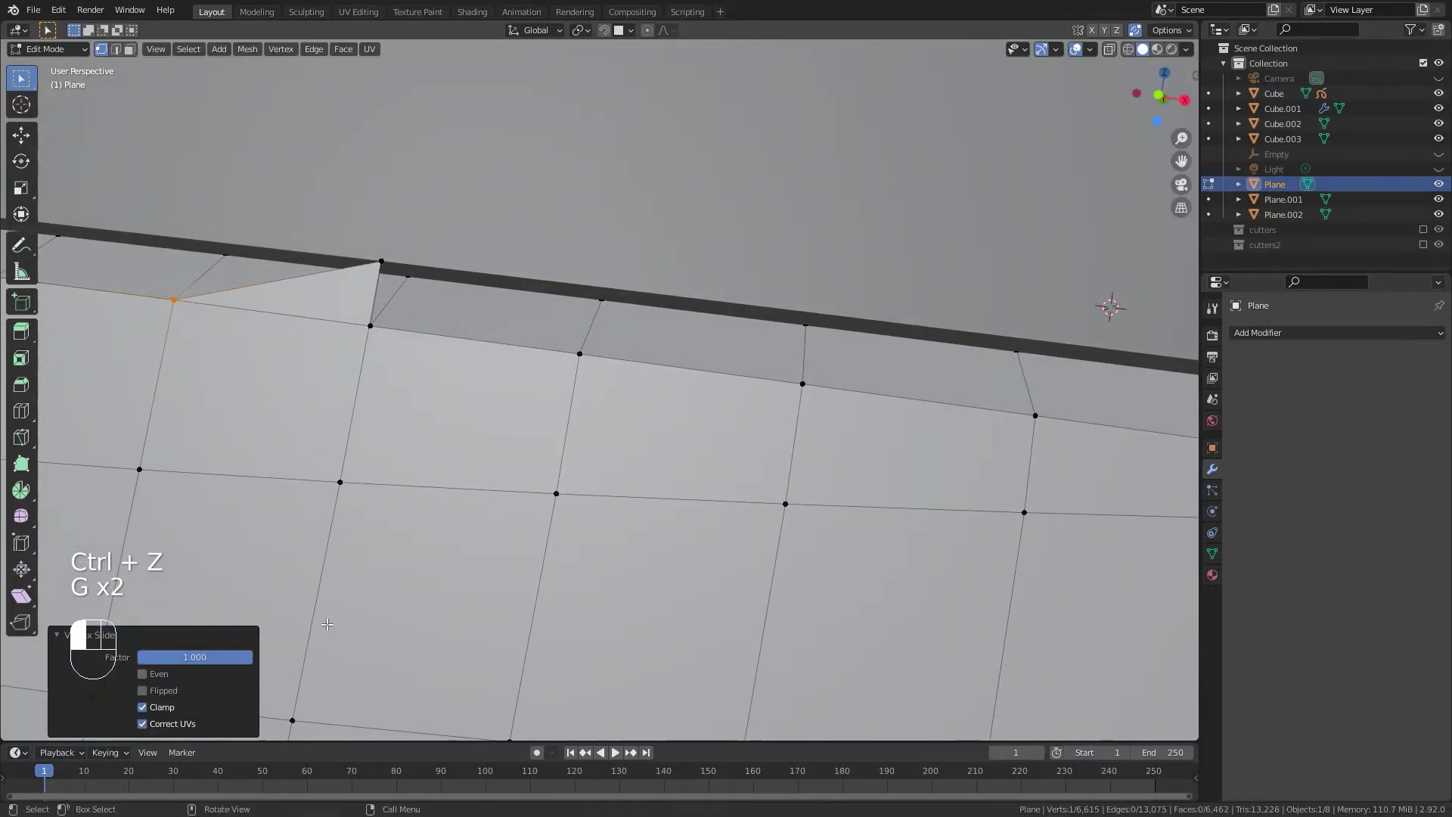
left_click(376, 267)
key("g")
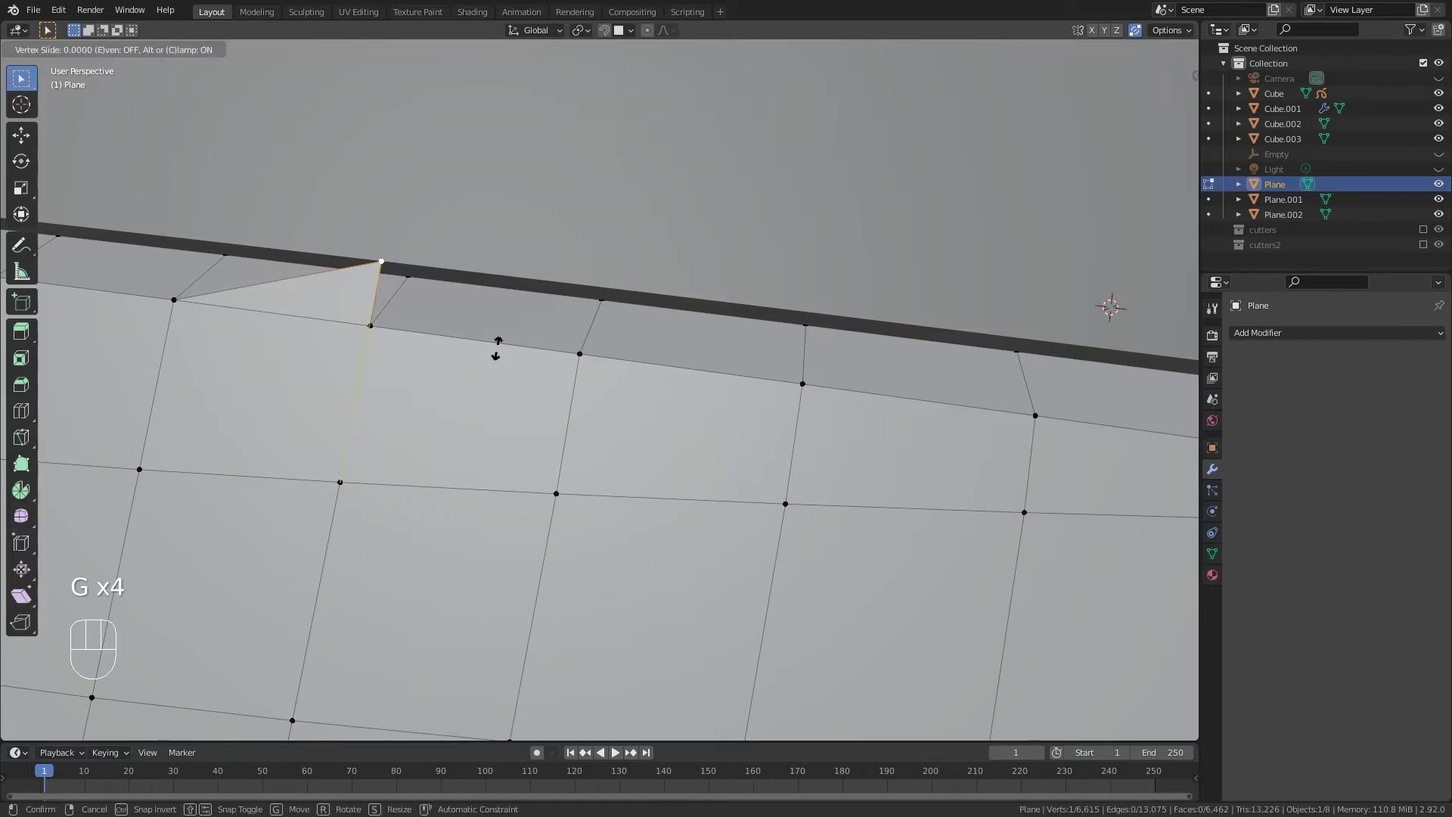
key("g")
left_click(493, 466)
Further along the upper edge, slide the doubled vertices at the start of the next overlapping strip down onto the vertices below.
scroll(620, 402, "down", 4)
scroll(620, 401, "down", 5)
middle_click_drag(620, 401, 325, 329, "shift")
scroll(188, 291, "up", 2)
left_click(327, 330)
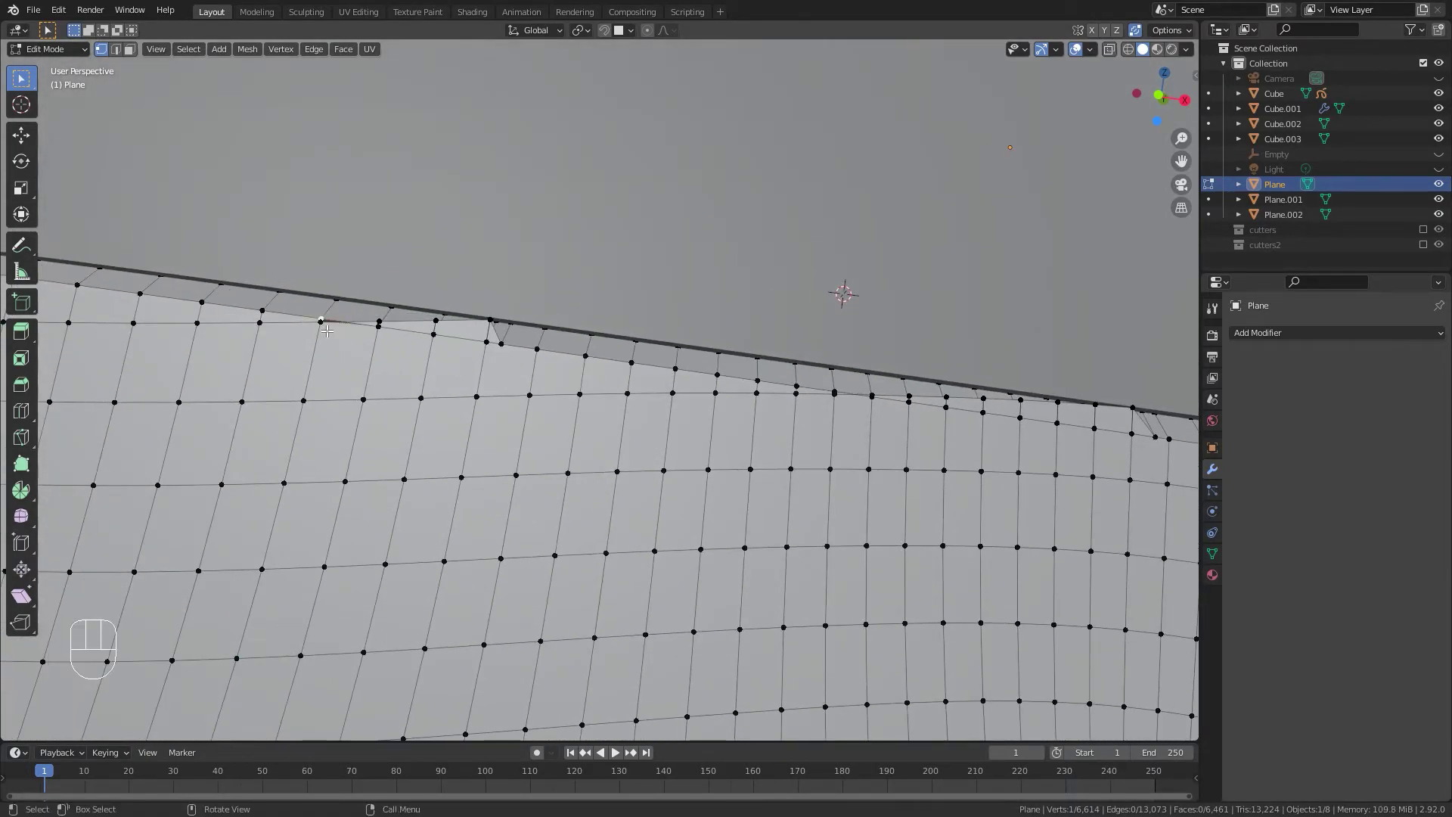
key("g")
key("g")
left_click(393, 340)
key("g")
key("g")
left_click(433, 370)
key("g")
key("g")
left_click(411, 443)
Slide the last two raised vertices of that strip down onto the bevel's inner edge and select the grid vertex under the resulting triangles.
left_click(459, 329)
key("g")
key("g")
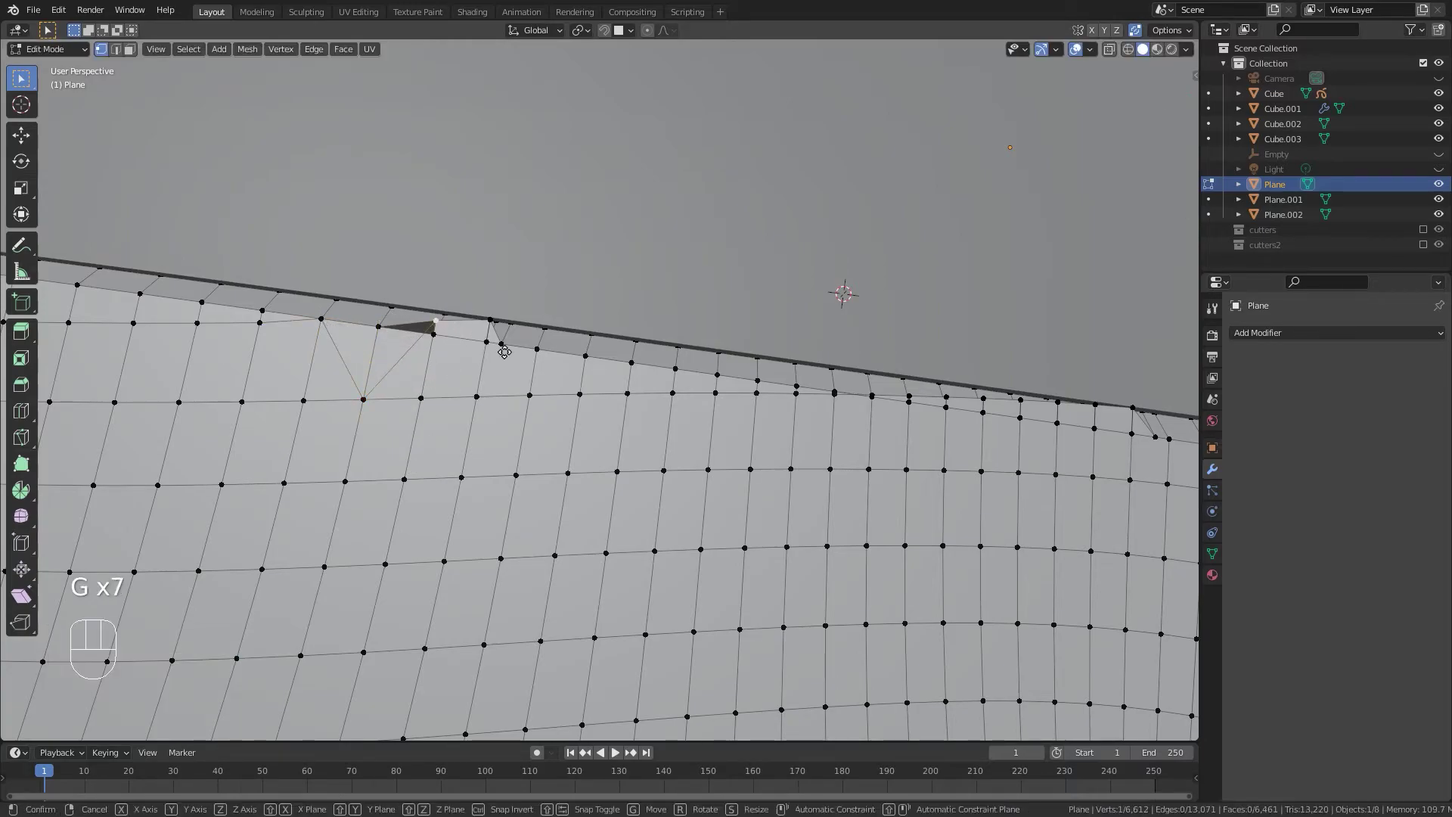
left_click(500, 456)
left_click(490, 321)
key("g")
key("g")
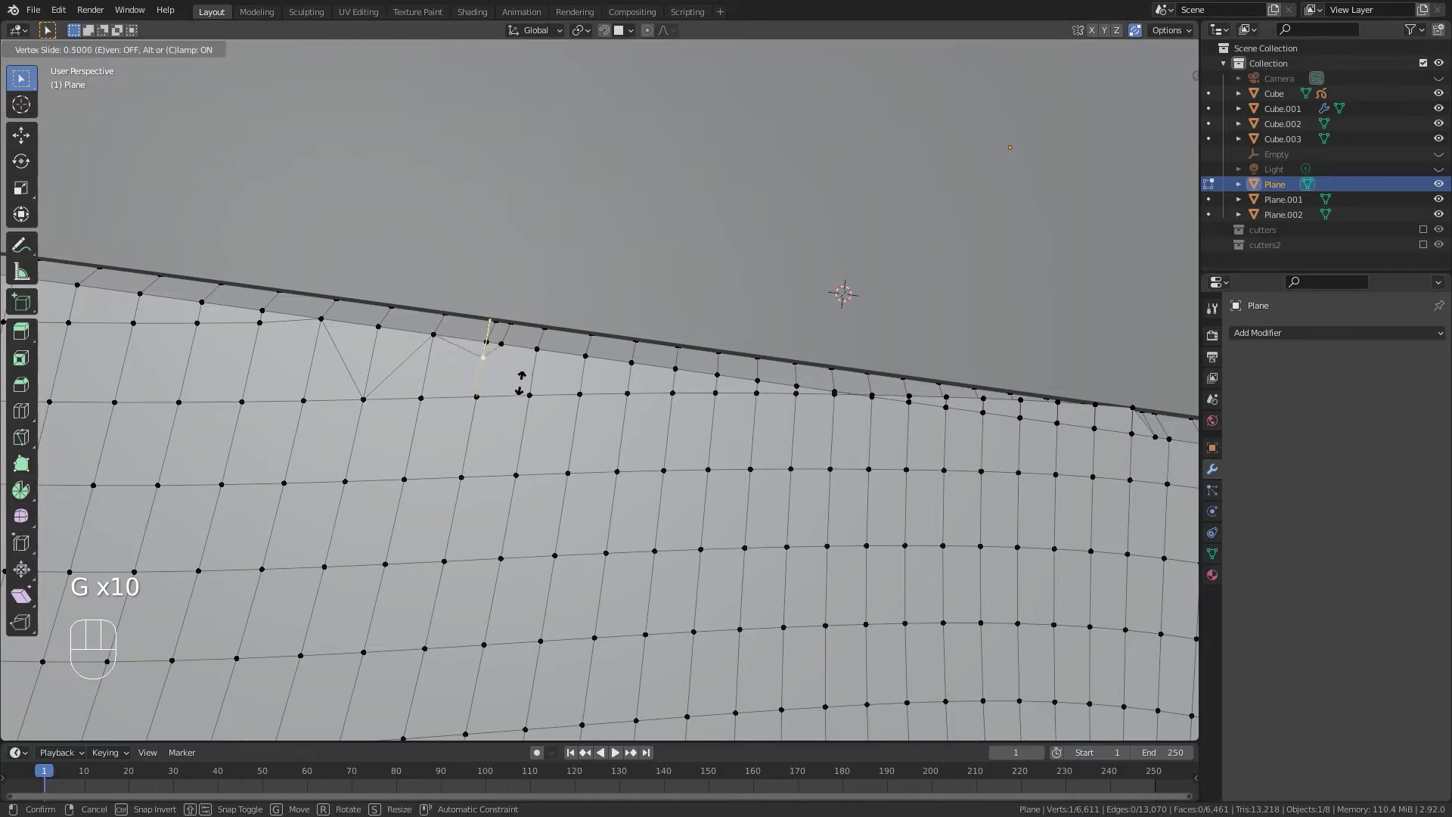
left_click(519, 464)
left_click(361, 401)
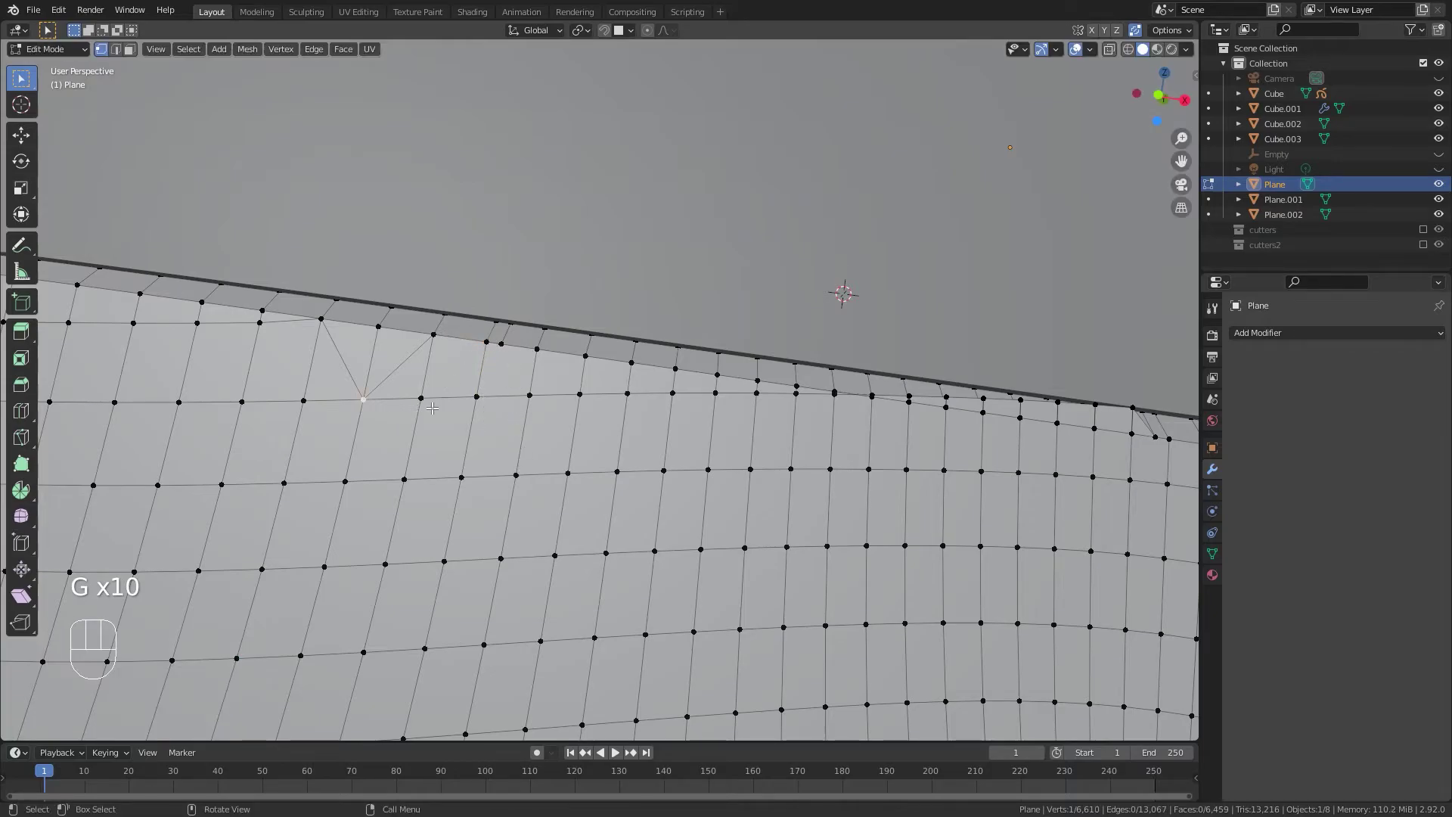
Near the panel's centre, slide the stray vertices beside the bevel gap onto the adjoining inner-edge vertices, with factor 1.
scroll(417, 407, "down", 7)
middle_click_drag(737, 371, 707, 371)
middle_click_drag(707, 370, 589, 410, "shift")
scroll(197, 257, "up", 4)
scroll(589, 409, "up", 4)
middle_click_drag(474, 407, 530, 412)
key("g")
key("g")
left_click(609, 458)
key("g")
key("g")
left_click(665, 412)
key("g")
key("g")
left_click(691, 388)
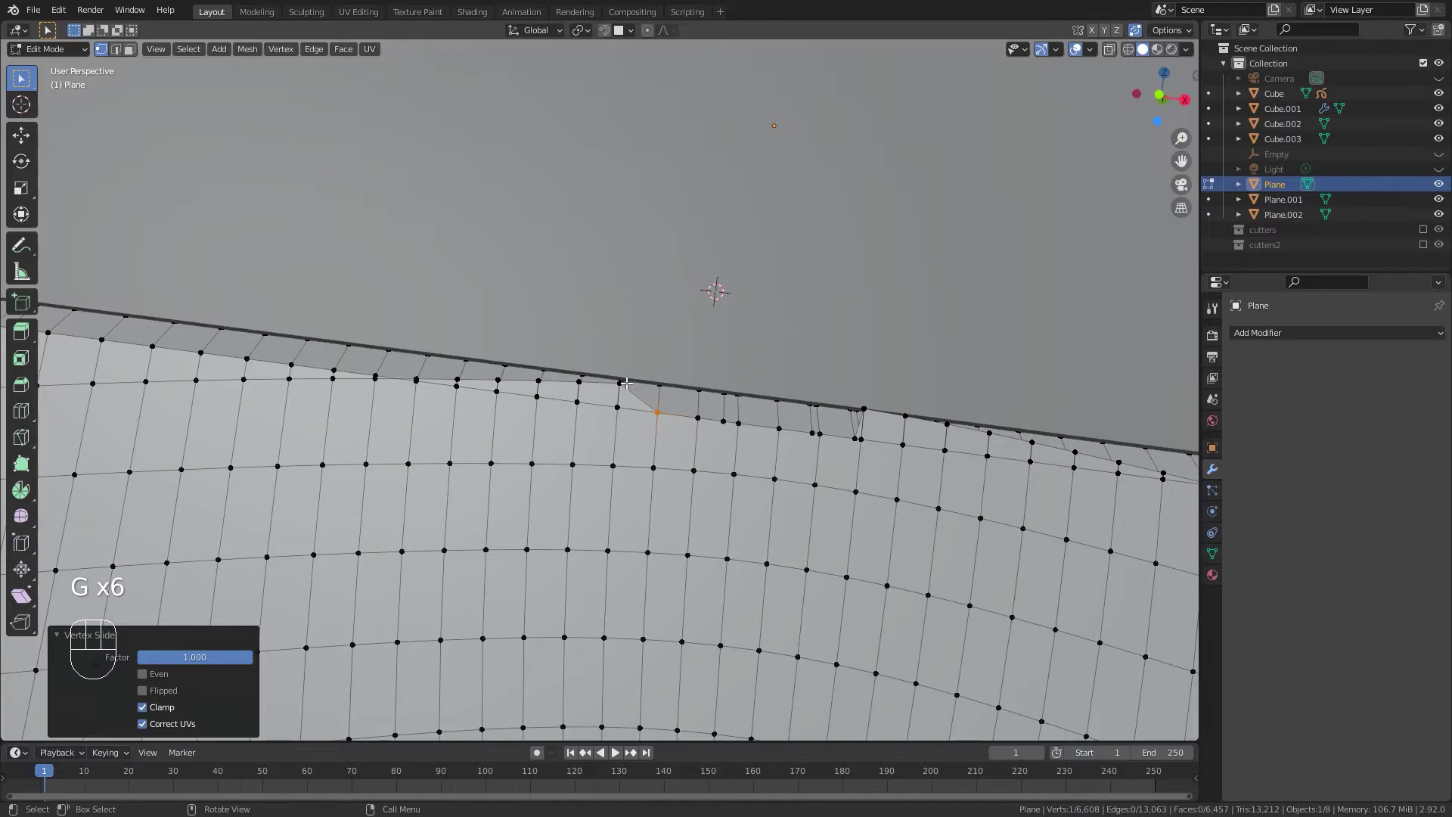
Slide the raised vertices at the end of the central overlapping strip down onto the bevel's inner edge.
left_click(625, 382)
key("g")
right_click(628, 390)
key("g")
key("g")
left_click(635, 432)
left_click(580, 383)
key("g")
key("g")
left_click(617, 427)
key("g")
key("g")
Slide the middle vertices of the central strip down onto the matching inner bevel vertices.
left_click(538, 384)
key("g")
key("g")
left_click(563, 405)
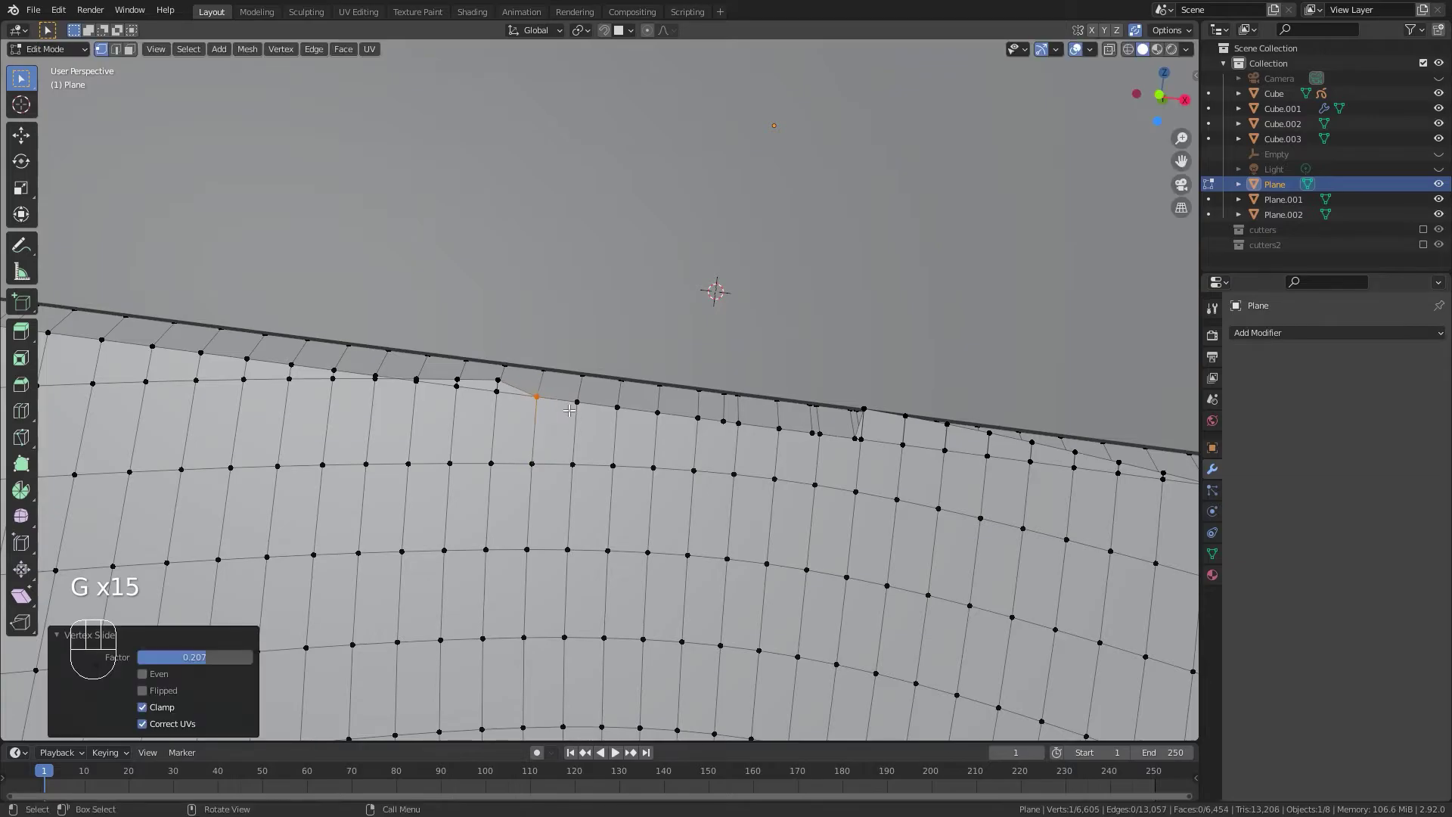
key("g")
key("g")
left_click(535, 406)
key("g")
key("g")
Slide the remaining vertices at the narrow end of the central strip down their vertical edges onto the bevel's inner edge.
left_click(458, 382)
key("g")
key("g")
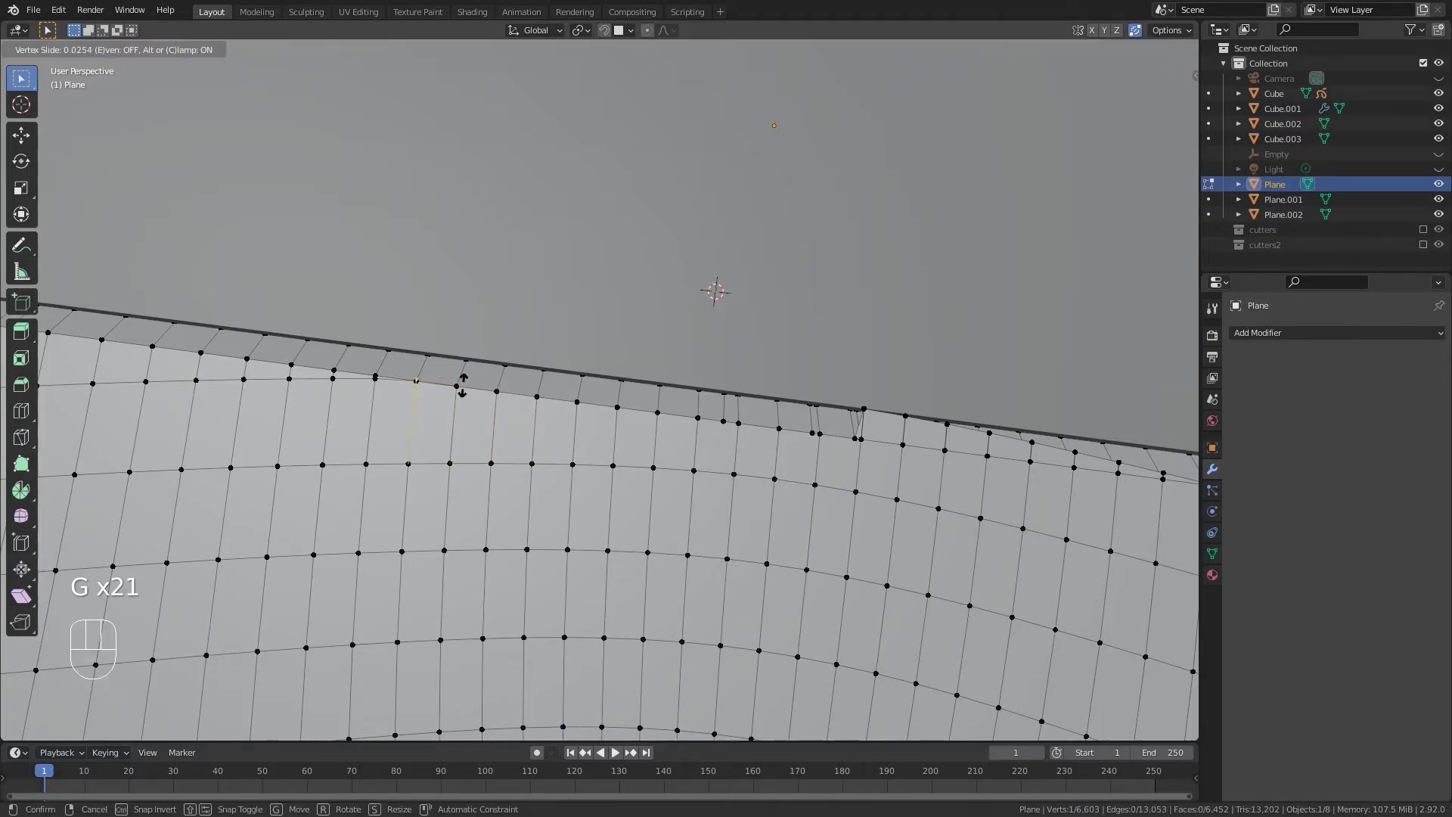
left_click(461, 384)
left_click(378, 384)
key("g")
key("g")
left_click(431, 396)
left_click(334, 382)
key("g")
key("g")
left_click(395, 398)
Examine the panel's whole upper edge from the front in X-ray view and the shading in Object Mode.
middle_click_drag(964, 446, 347, 361, "shift")
middle_click_drag(941, 409, 486, 356, "shift")
scroll(399, 356, "down", 10)
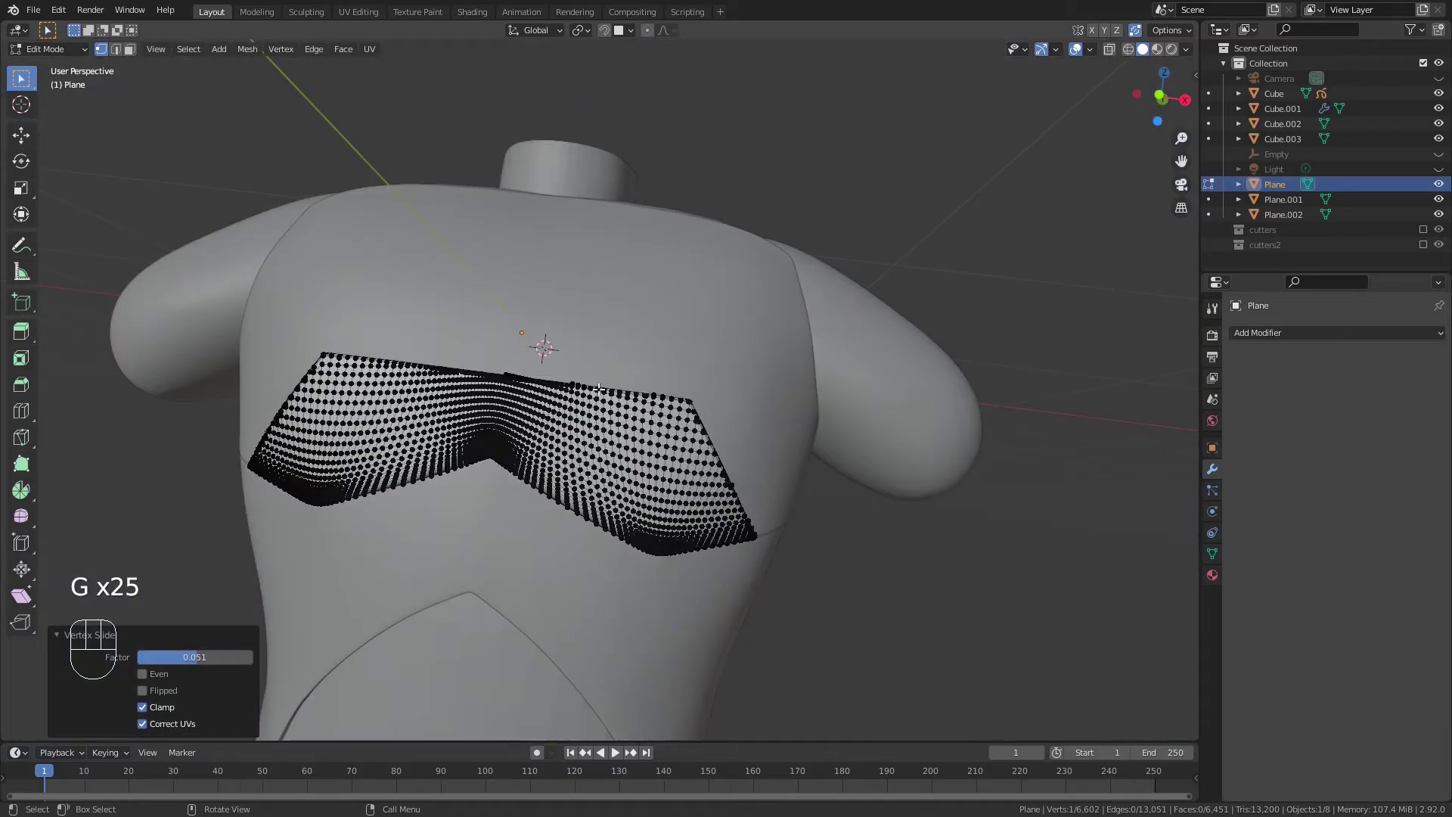
key("KP_1")
scroll(551, 386, "up", 5)
key("alt+z")
middle_click_drag(375, 425, 515, 342, "shift")
scroll(430, 311, "up", 3)
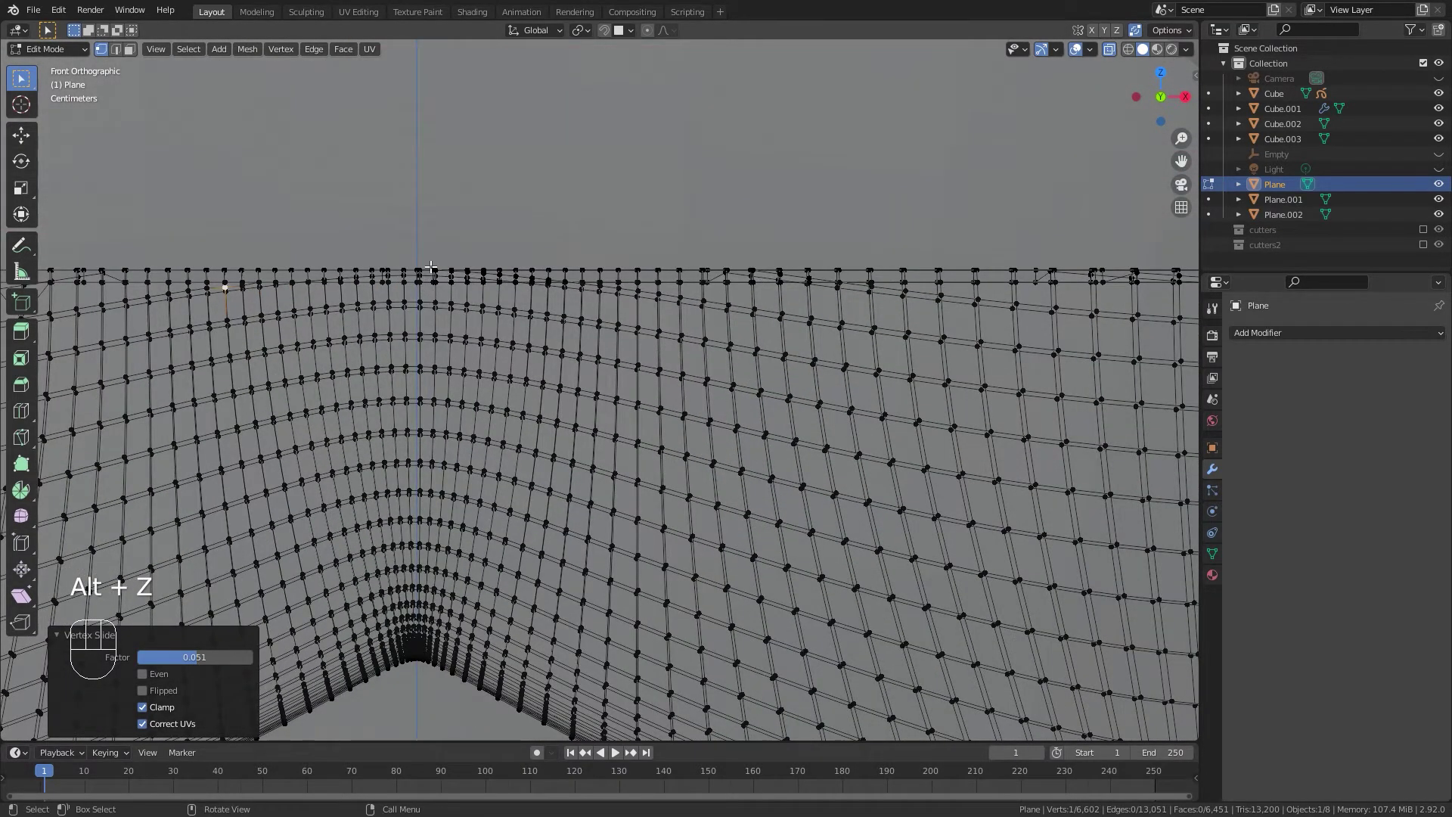
scroll(454, 281, "down", 6)
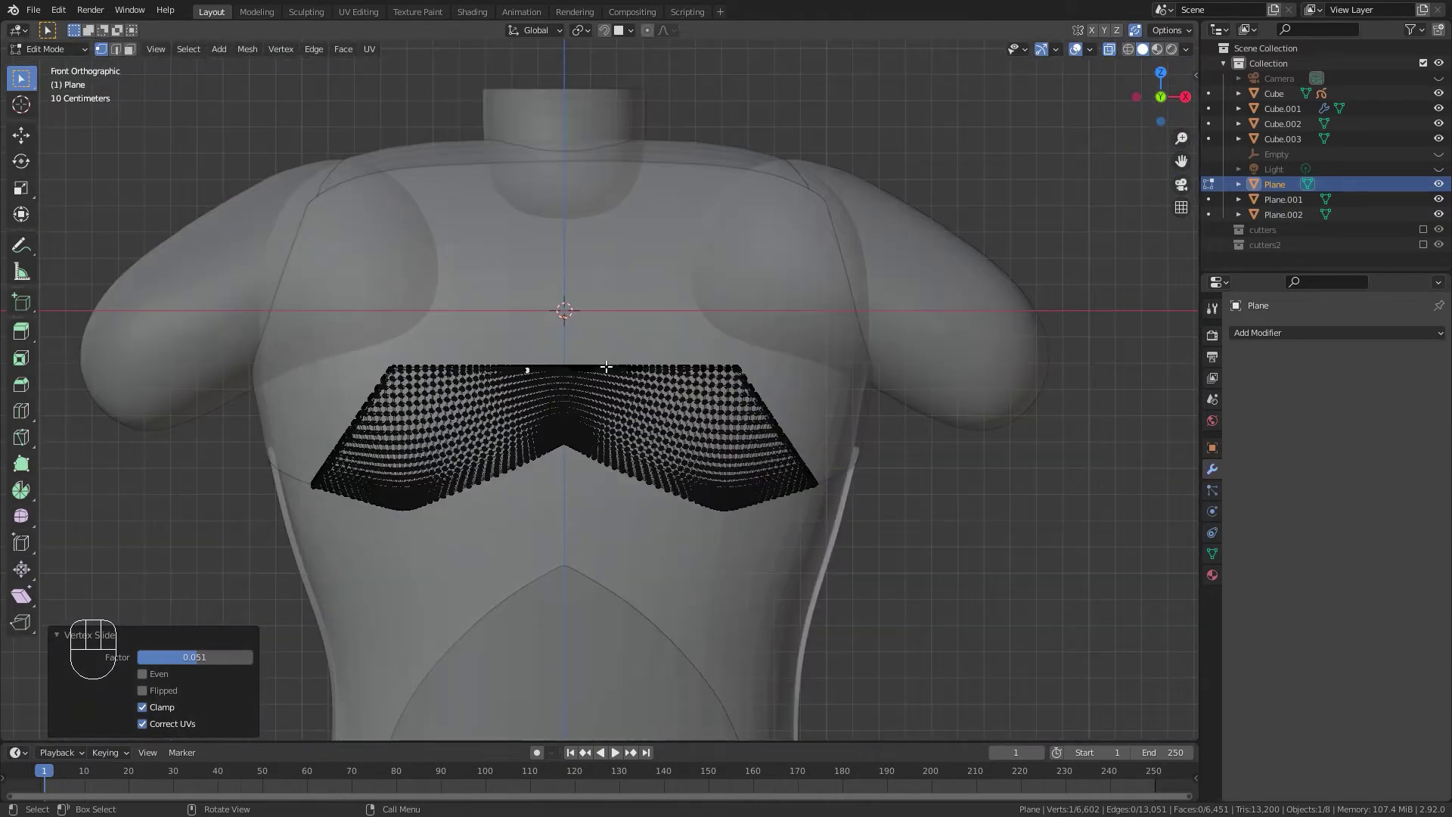
scroll(641, 396, "up", 7)
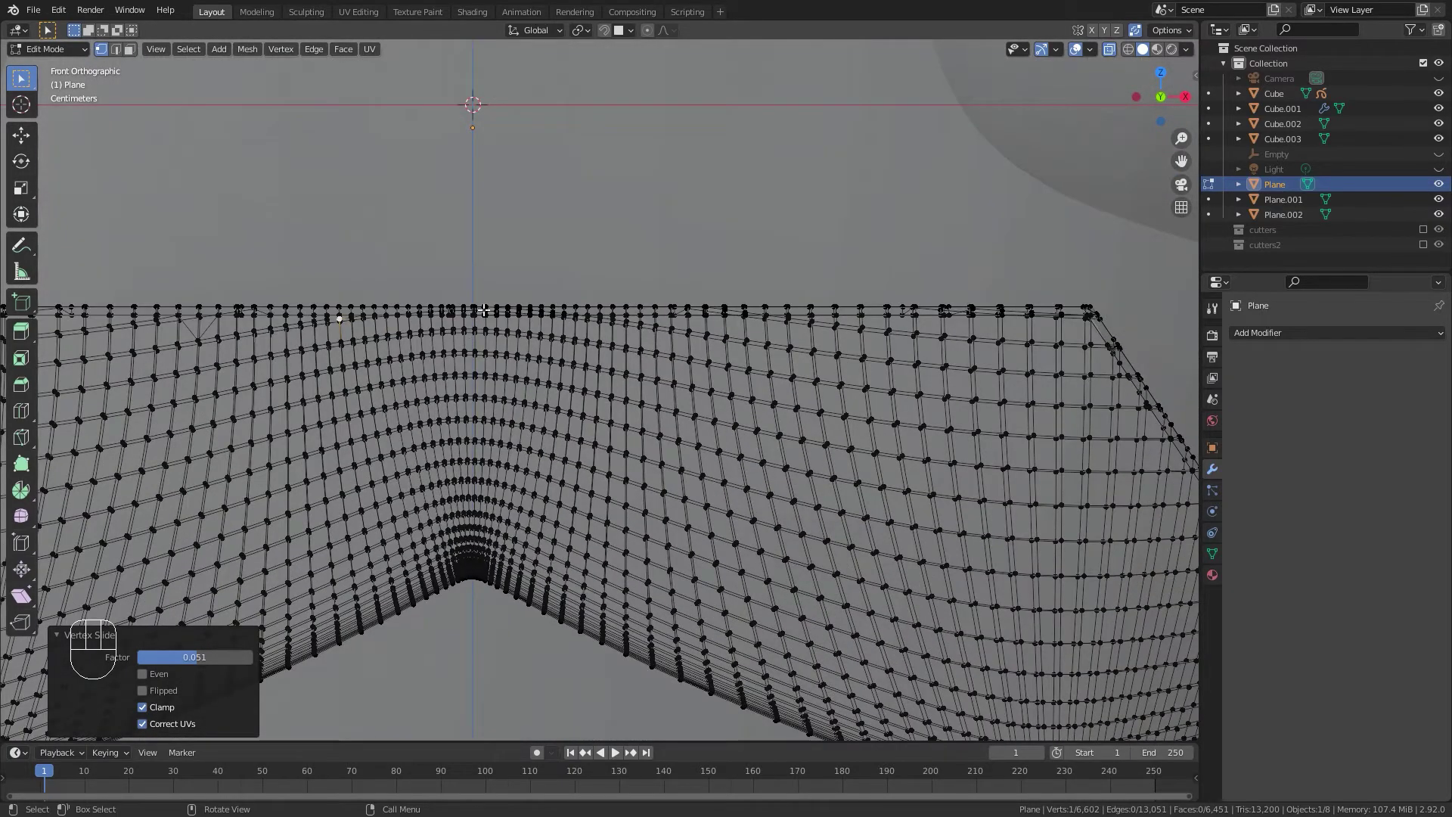
left_click_drag(799, 607, 800, 607)
middle_click_drag(544, 495, 531, 419)
scroll(564, 374, "down", 6)
key("Tab")
scroll(605, 378, "up", 8)
key("Tab")
scroll(725, 359, "up", 4)
Select the run of raised vertices from the panel's centre along the upper edge and edge-slide it onto the grid row below, factor -1.
middle_click_drag(824, 182, 466, 389, "shift")
left_click(659, 203)
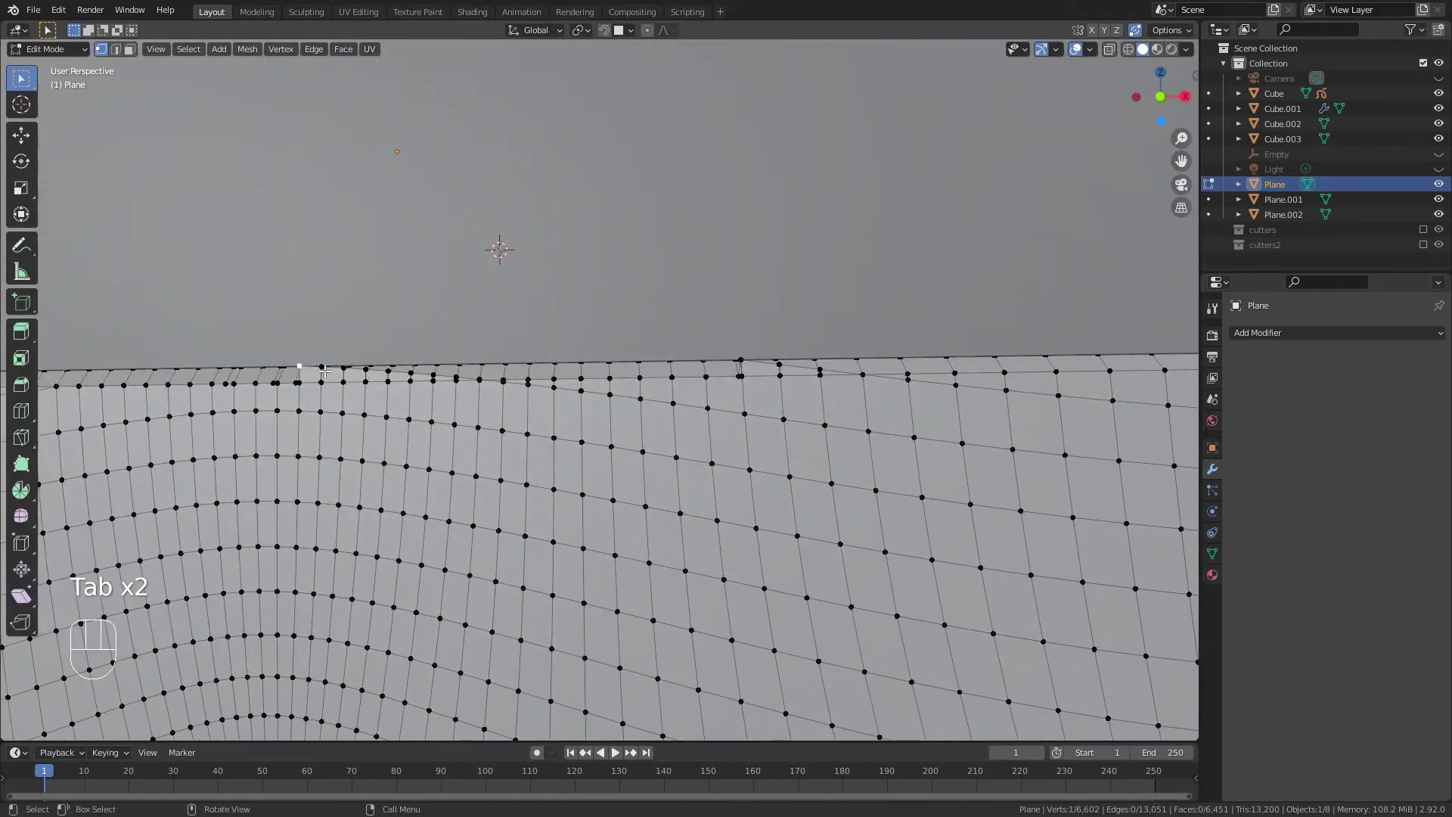
left_click(435, 376, "ctrl")
key("g")
key("g")
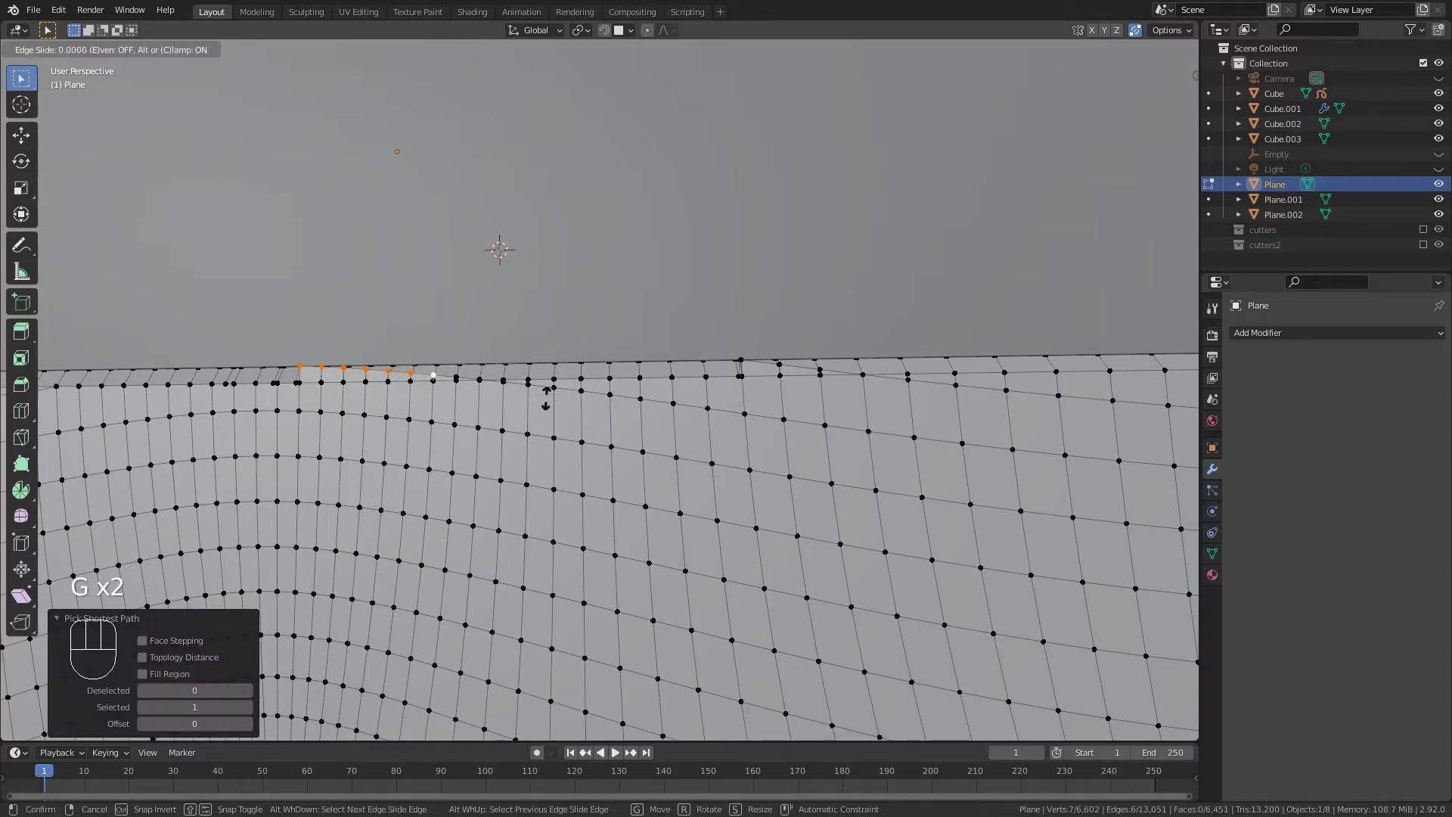
left_click(543, 441)
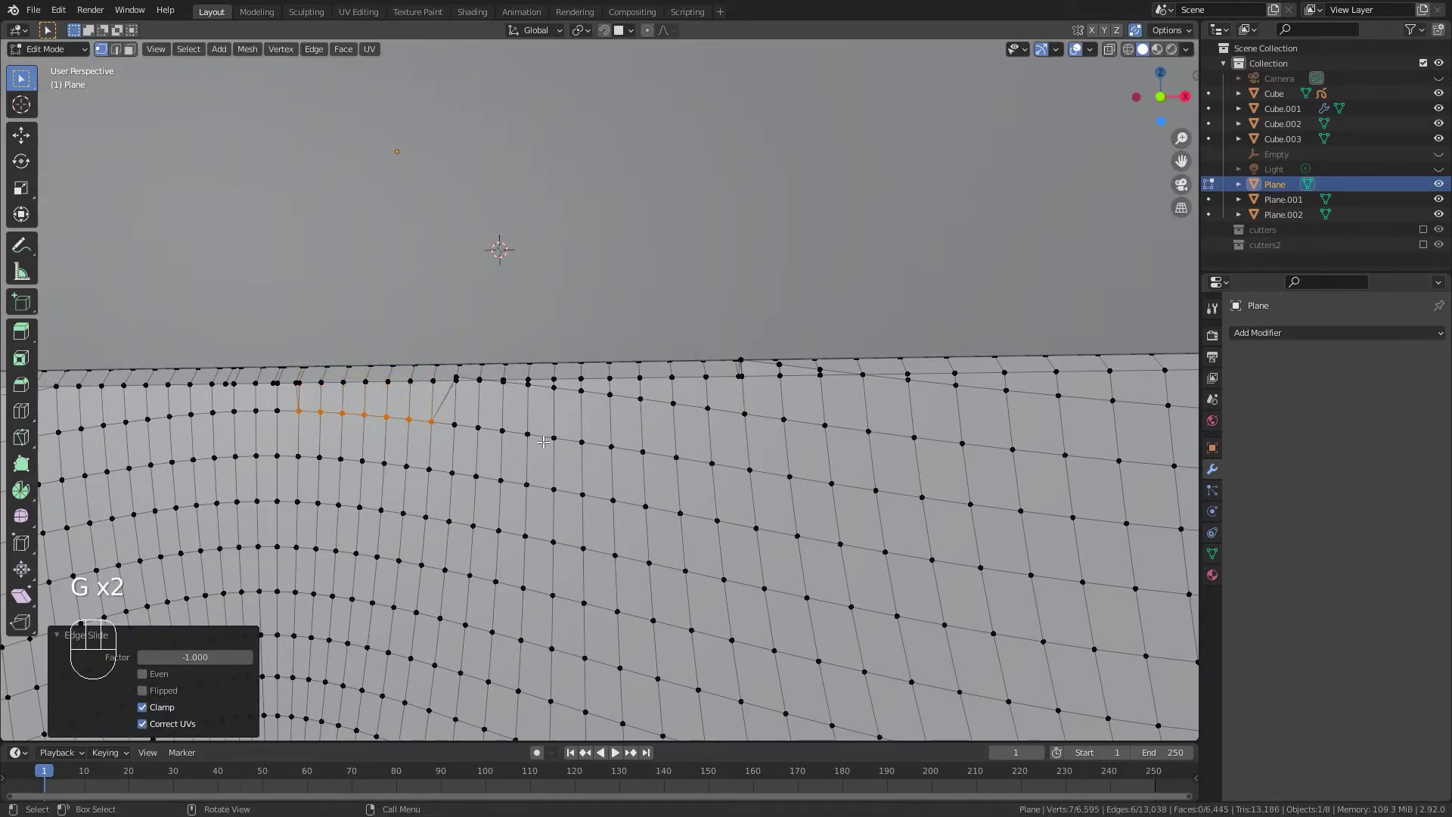
Slide the next raised vertex at the end of that run down its grid edge and select the vertex beside it.
left_click(462, 381)
key("g")
key("g")
left_click(549, 472)
left_click(481, 381)
Slide the raised vertex at the next bevel notch straight down onto the inner-edge vertex, with factor 1.
middle_click_drag(763, 364, 530, 386, "shift")
scroll(512, 388, "up", 3)
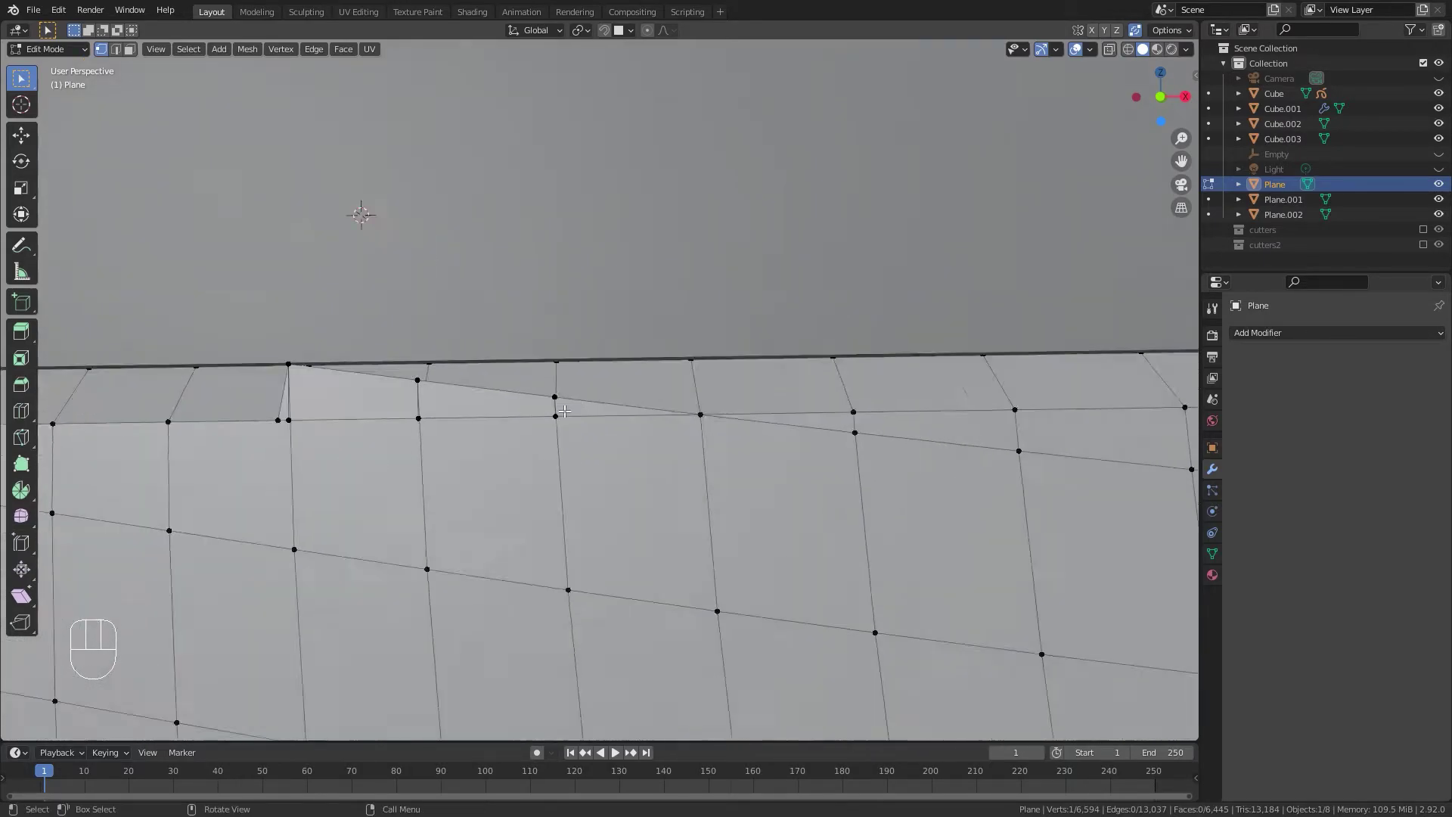
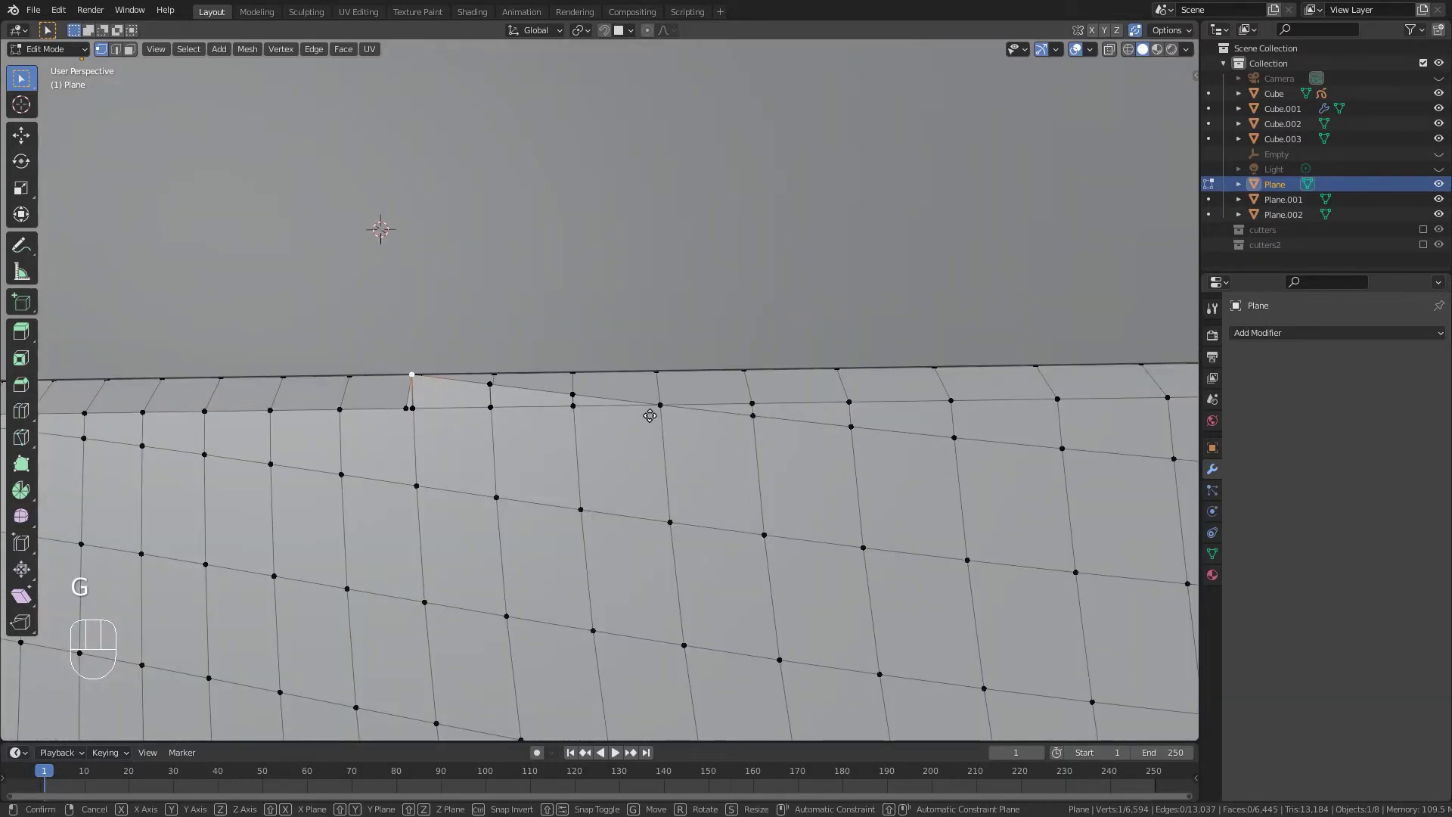
key("g")
key("g")
left_click(572, 417)
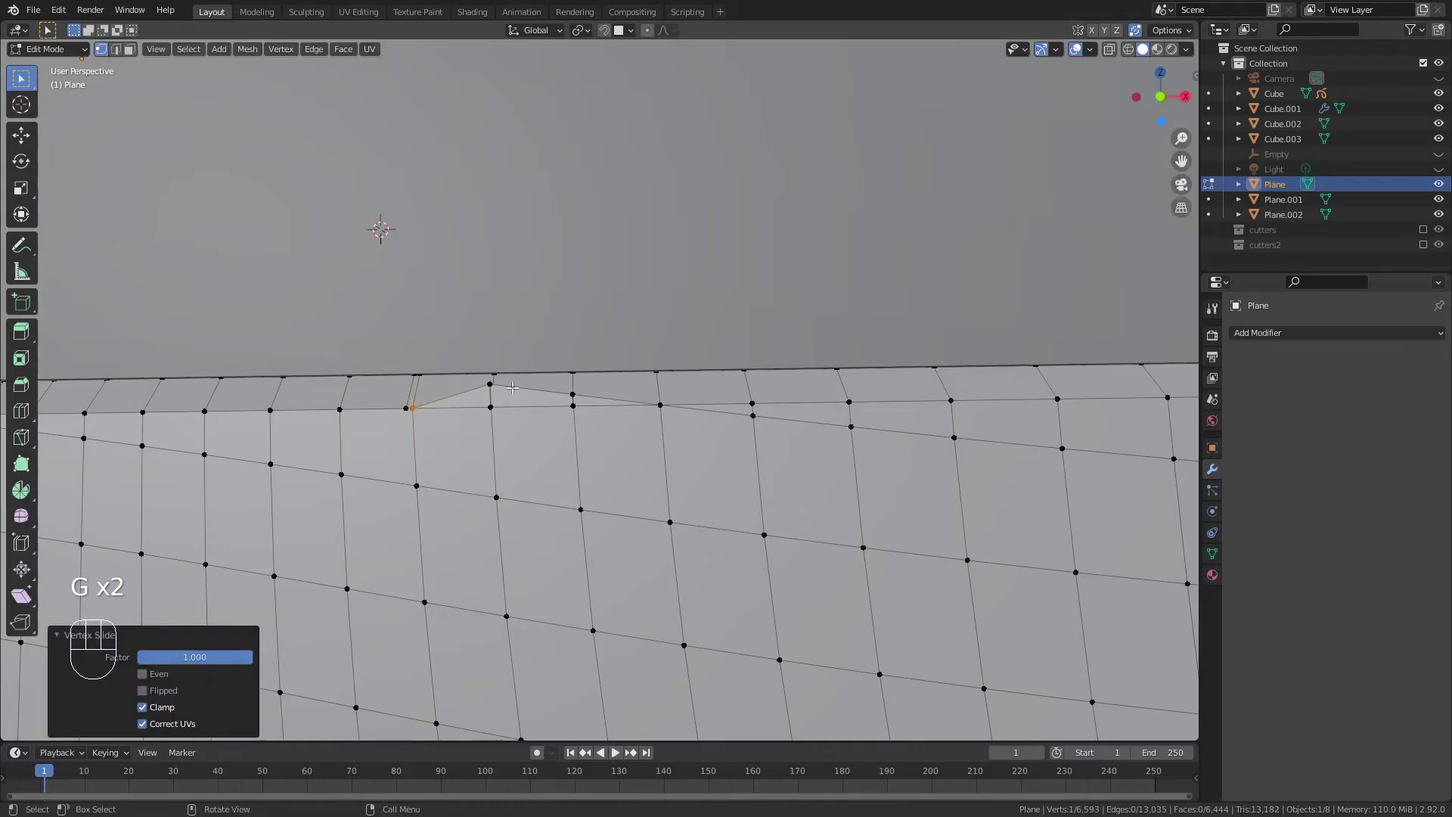
Edge-slide the next pair of raised vertices down onto the bevel's inner row, moving the remaining one straight down its grid edge.
left_click(576, 398, "ctrl")
key("g")
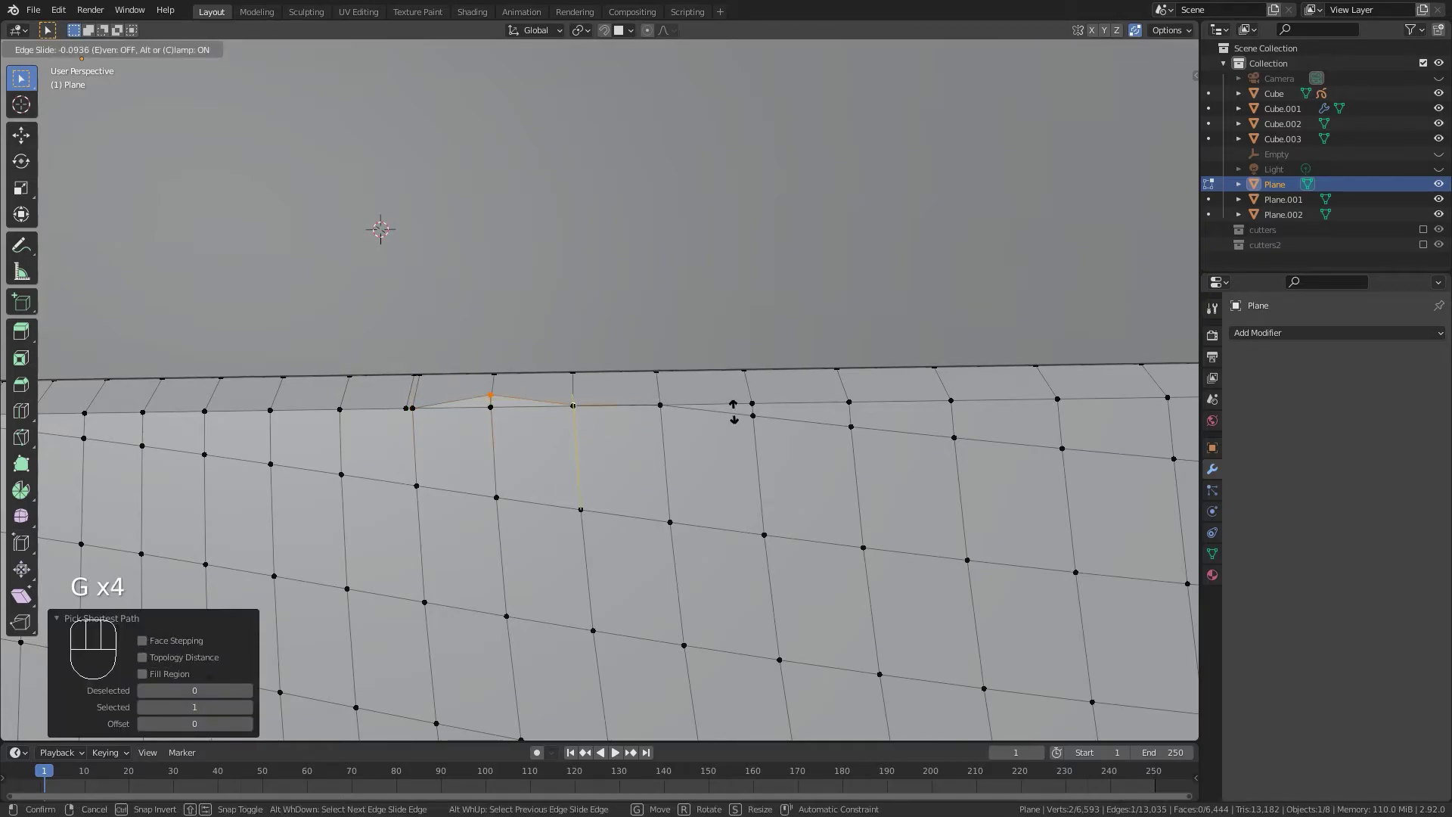
left_click(733, 411)
left_click(492, 397)
key("g")
key("g")
left_click(594, 429)
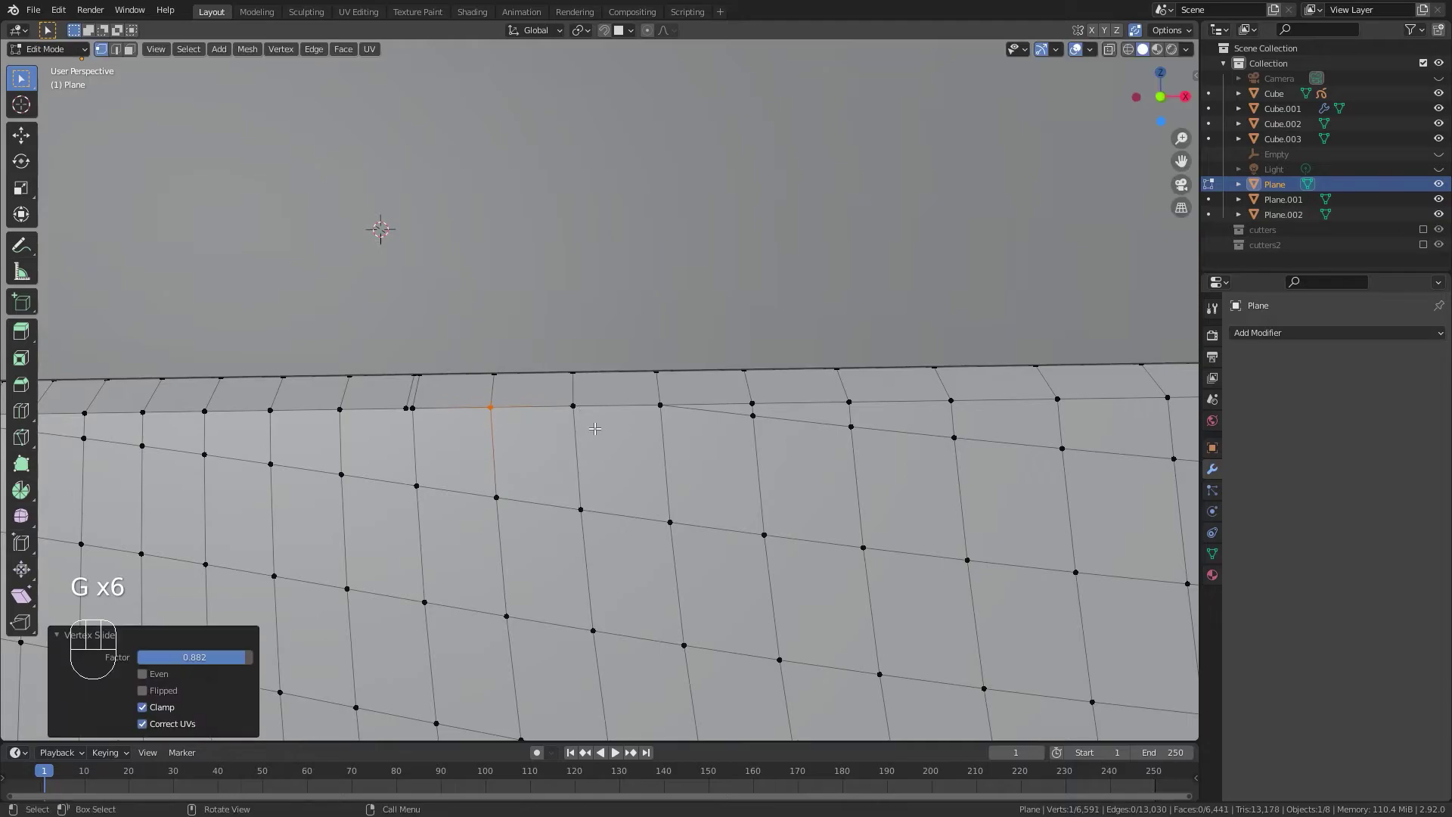
Select the run of three raised vertices near the panel's upper corner and edge-slide them down onto the grid row below.
middle_click_drag(593, 429, 640, 415, "shift")
key("g")
right_click(529, 496)
left_click(365, 439)
scroll(779, 411, "down", 7)
middle_click_drag(780, 411, 636, 428, "shift")
scroll(637, 428, "up", 4)
middle_click_drag(514, 440, 490, 440)
left_click(649, 446, "ctrl")
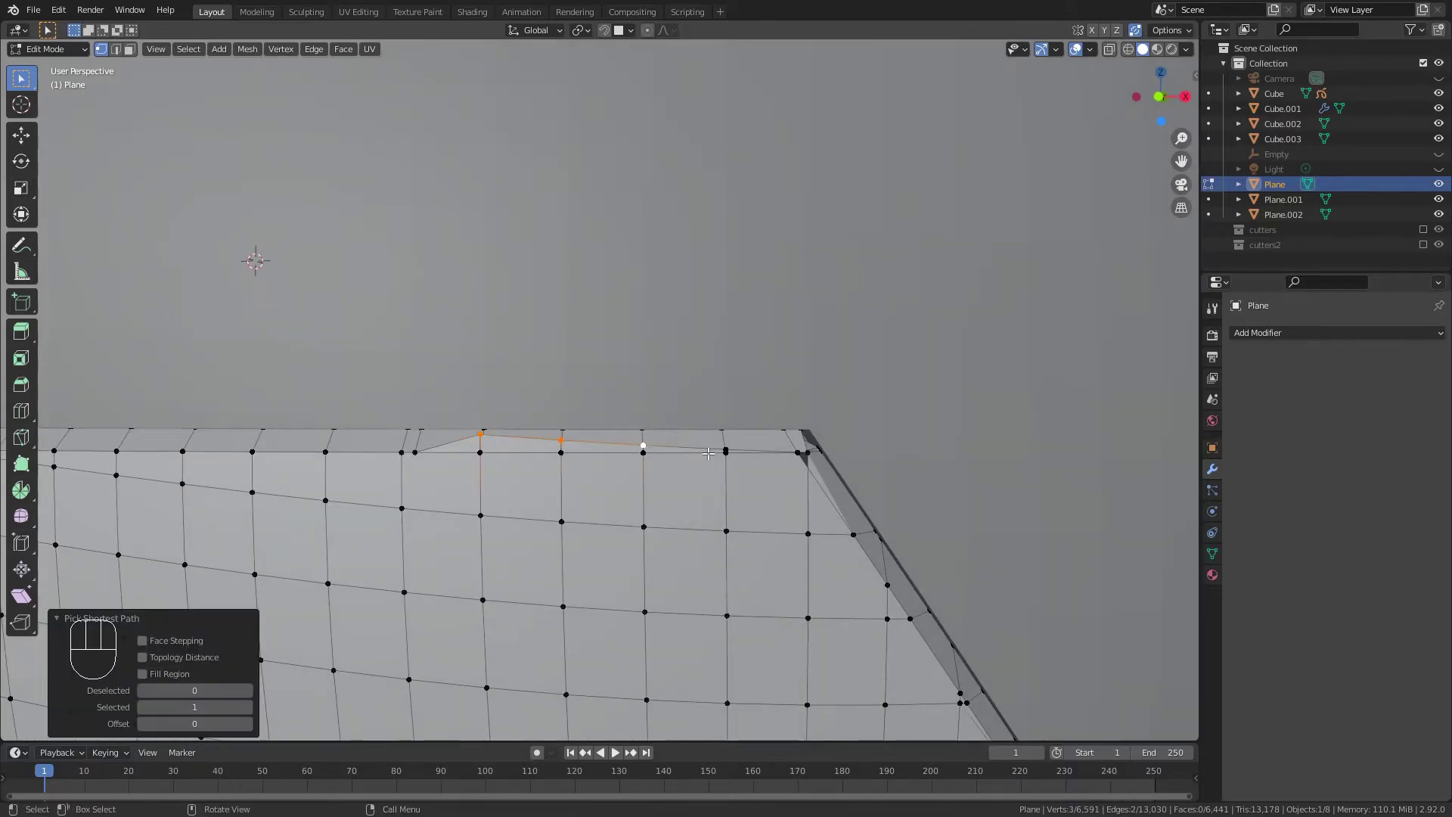
key("g")
key("g")
left_click(732, 459)
Slide the raised vertex between that run and the upper corner onto the inner-row vertex directly beneath it.
left_click(728, 456)
key("g")
key("g")
left_click(547, 478)
Slide a stray vertex at the panel's upper corner along its edge to merge it with its neighbour.
left_click(417, 460)
middle_click_drag(428, 467, 406, 464)
scroll(726, 483, "up", 4)
middle_click_drag(753, 490, 744, 486)
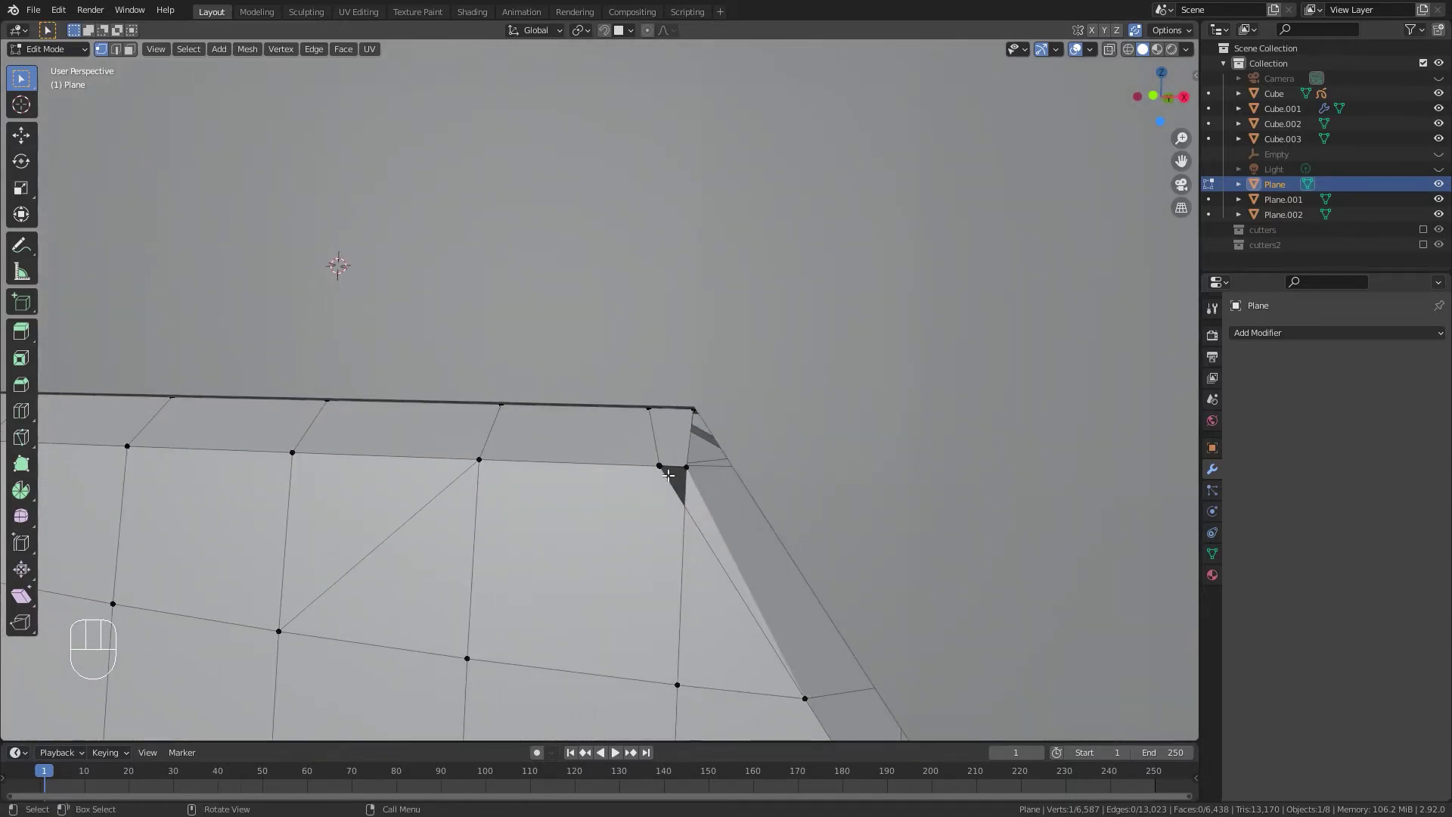
key("g")
key("g")
left_click(692, 482)
Try sliding the inner corner vertex sideways and along its other edges, and undo the last slides.
left_click(696, 481)
key("g")
key("g")
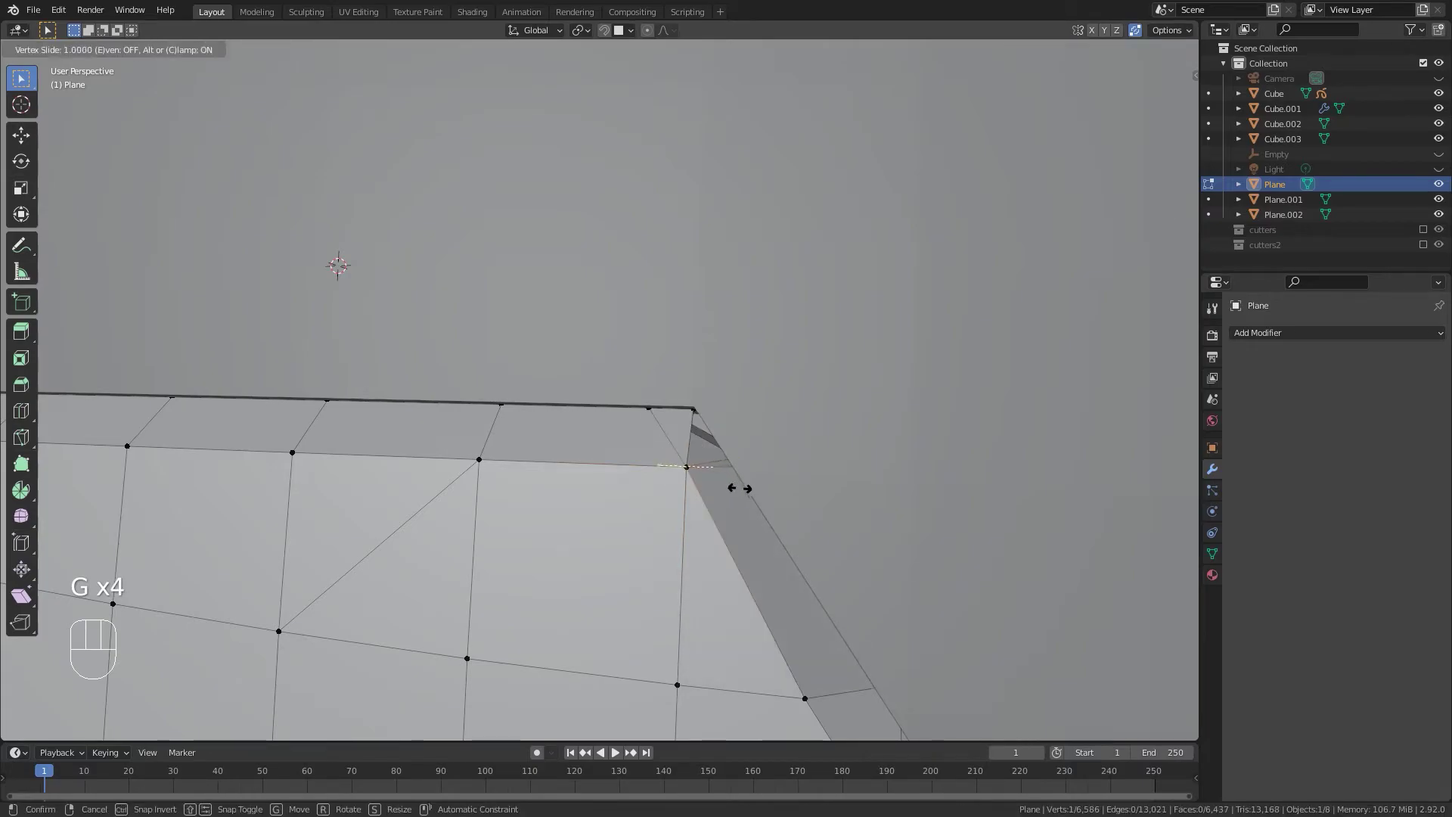
left_click(714, 492)
key("g")
key("g")
left_click(696, 487)
key("g")
key("g")
left_click(594, 546)
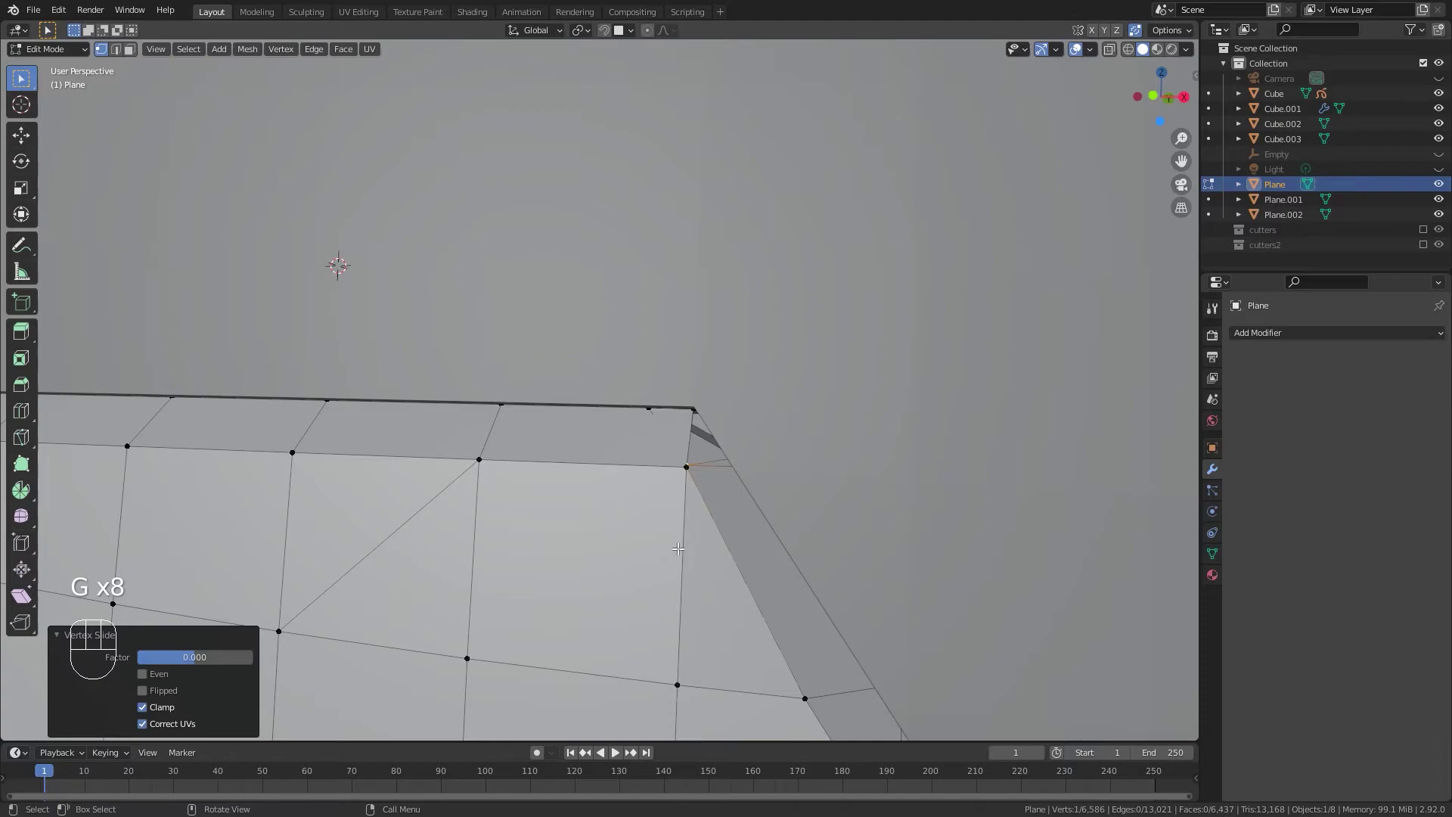
key("ctrl+z")
key("ctrl+z")
Try sliding the vertex beside the corner gap in other directions, including toward the side bevel, and undo each slide.
key("g")
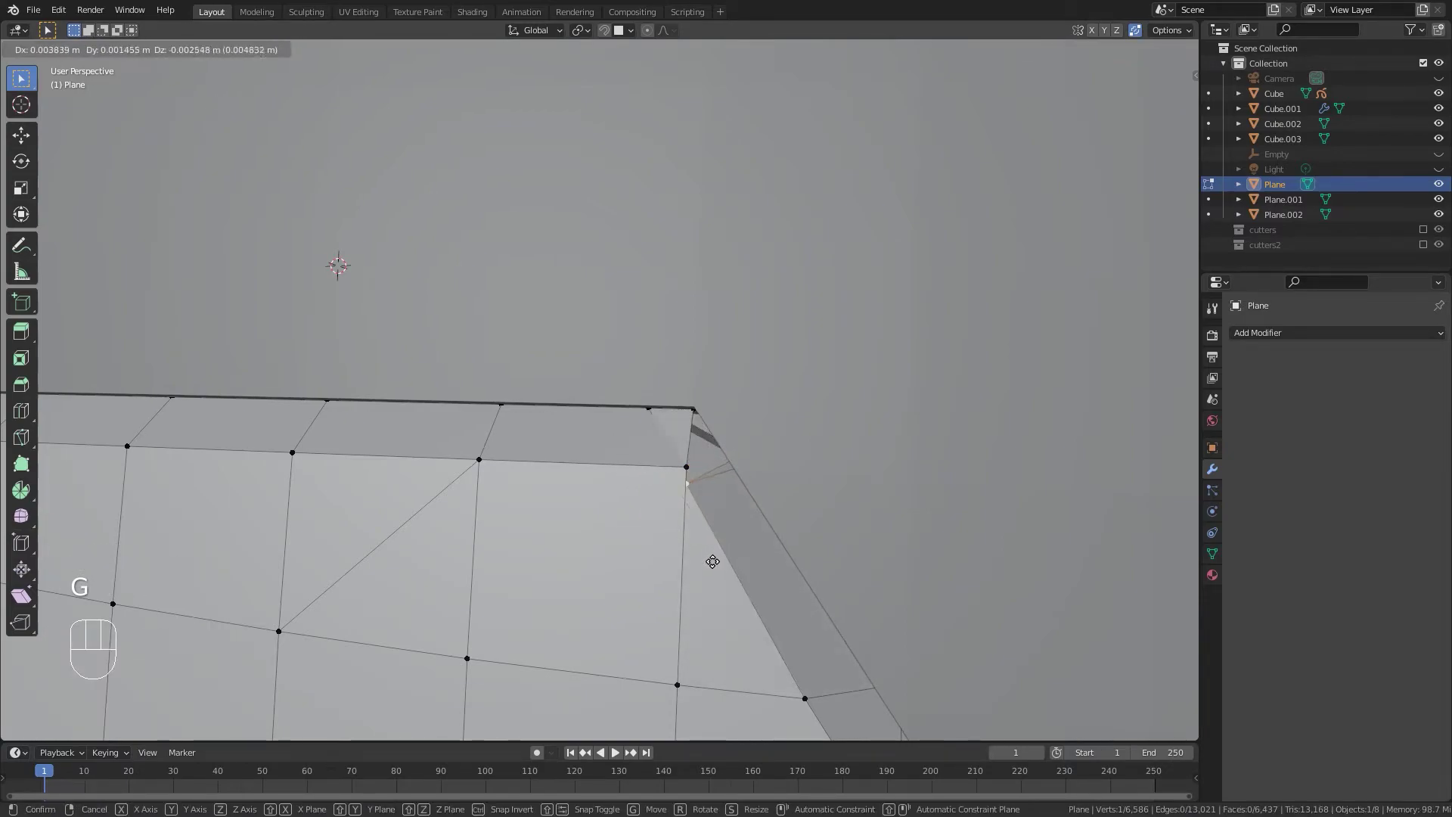
key("g")
key("g")
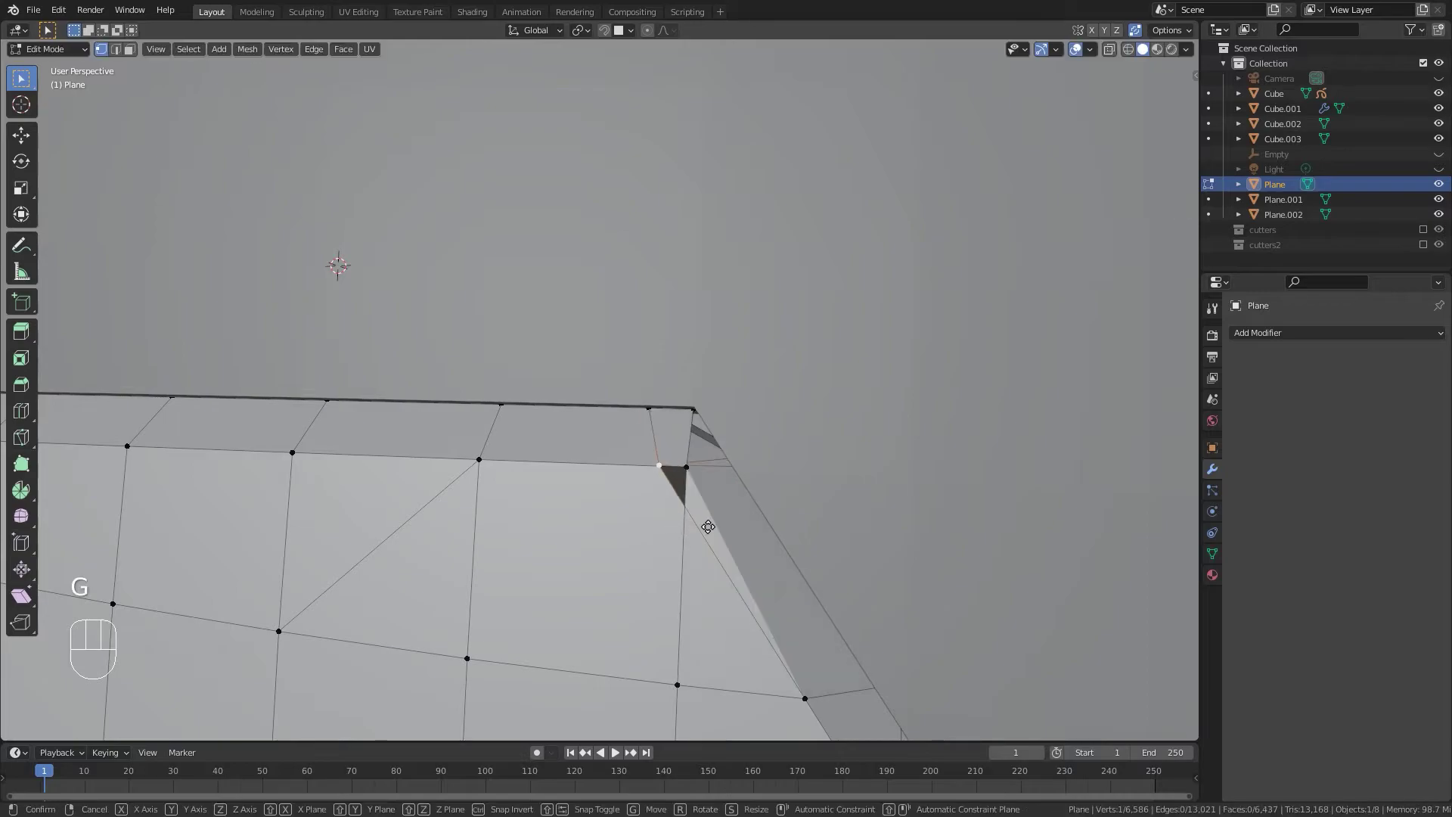
left_click(427, 440)
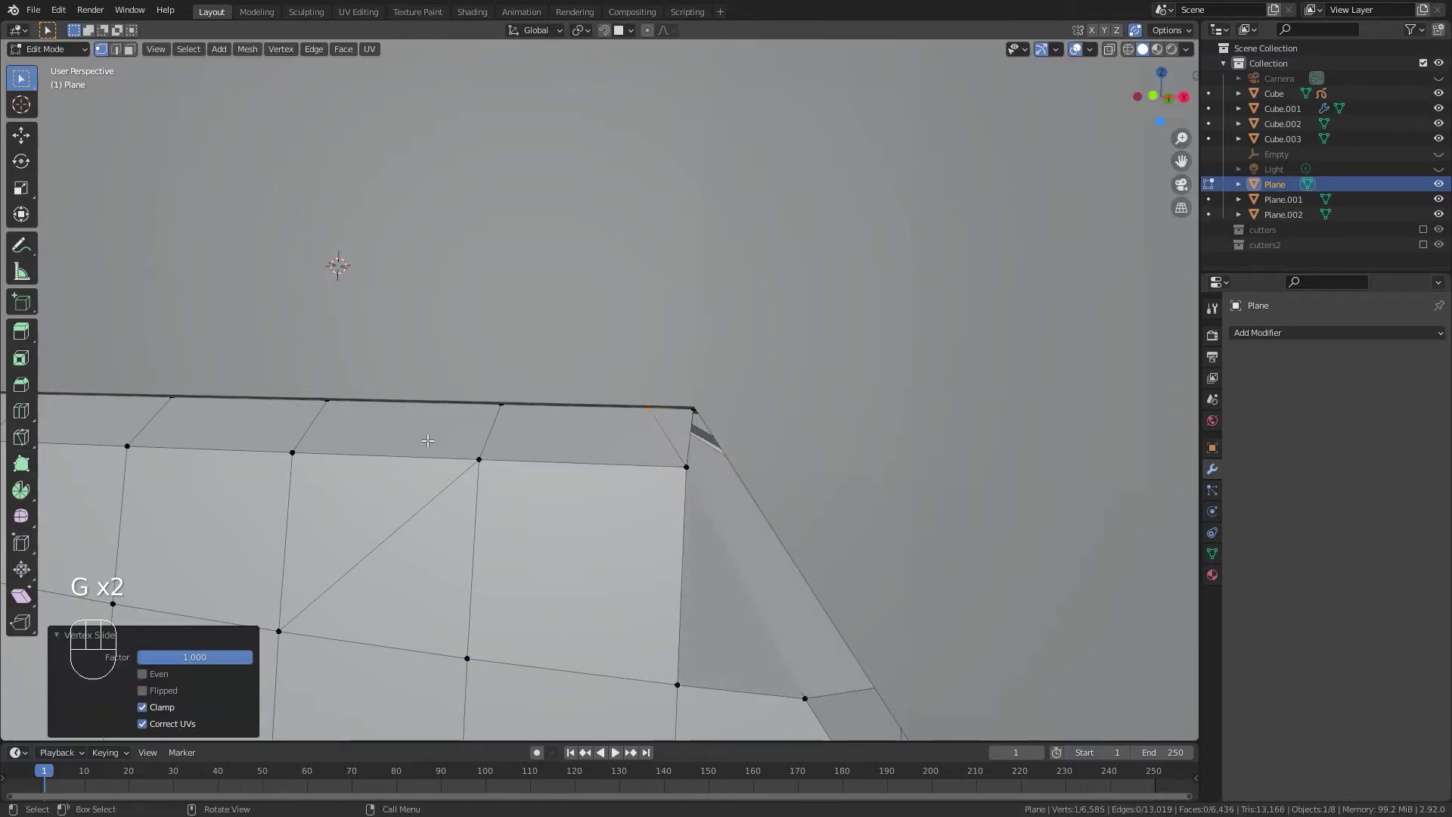
key("ctrl+z")
key("g")
key("g")
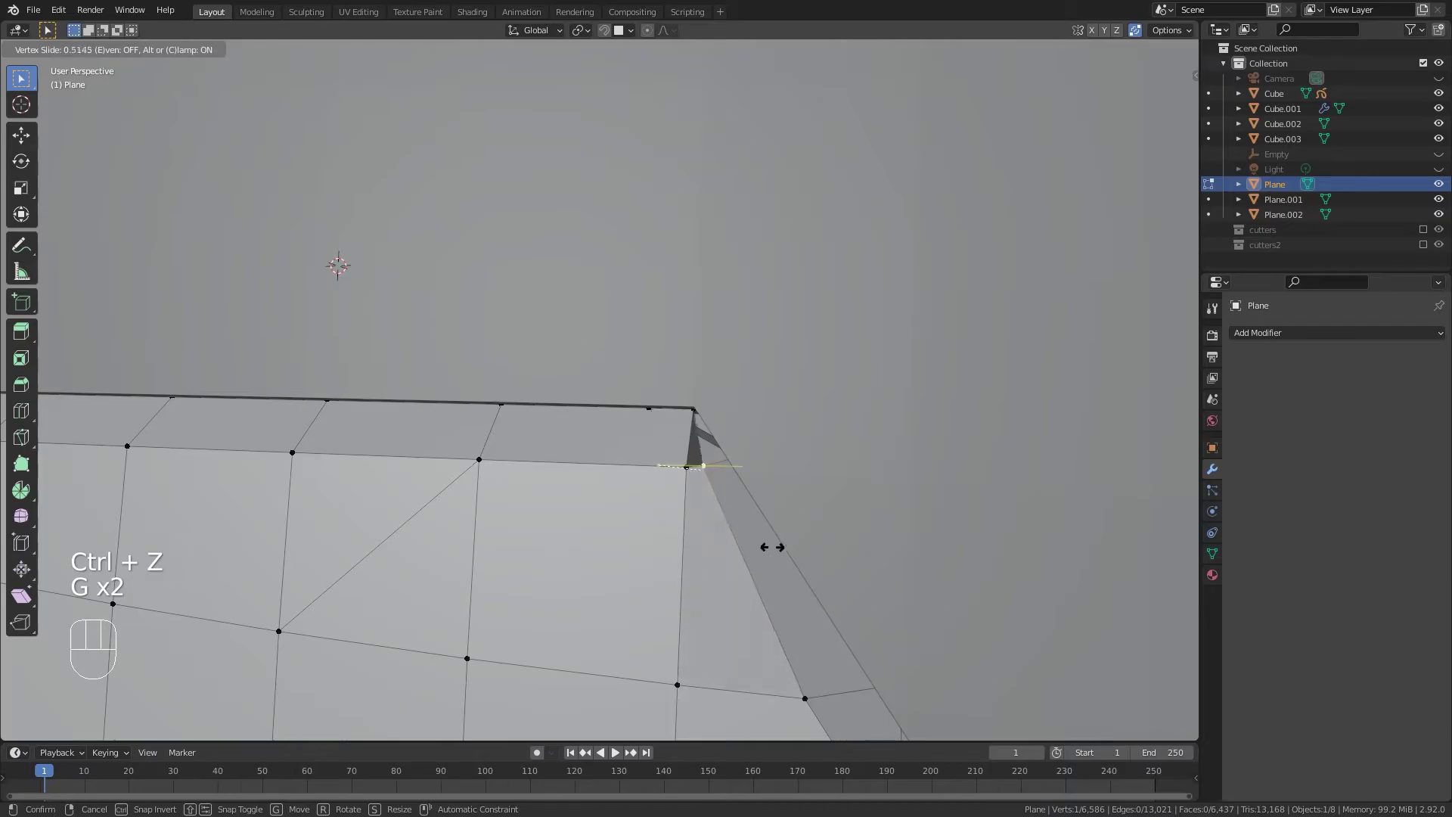
left_click(752, 549)
middle_click_drag(754, 550, 645, 518)
key("ctrl+z")
Try a vertex slide at the corner using X-ray, check the shading in Object Mode, and undo back to X-ray editing.
key("alt+z")
middle_click_drag(495, 477, 505, 441)
scroll(544, 445, "down", 2)
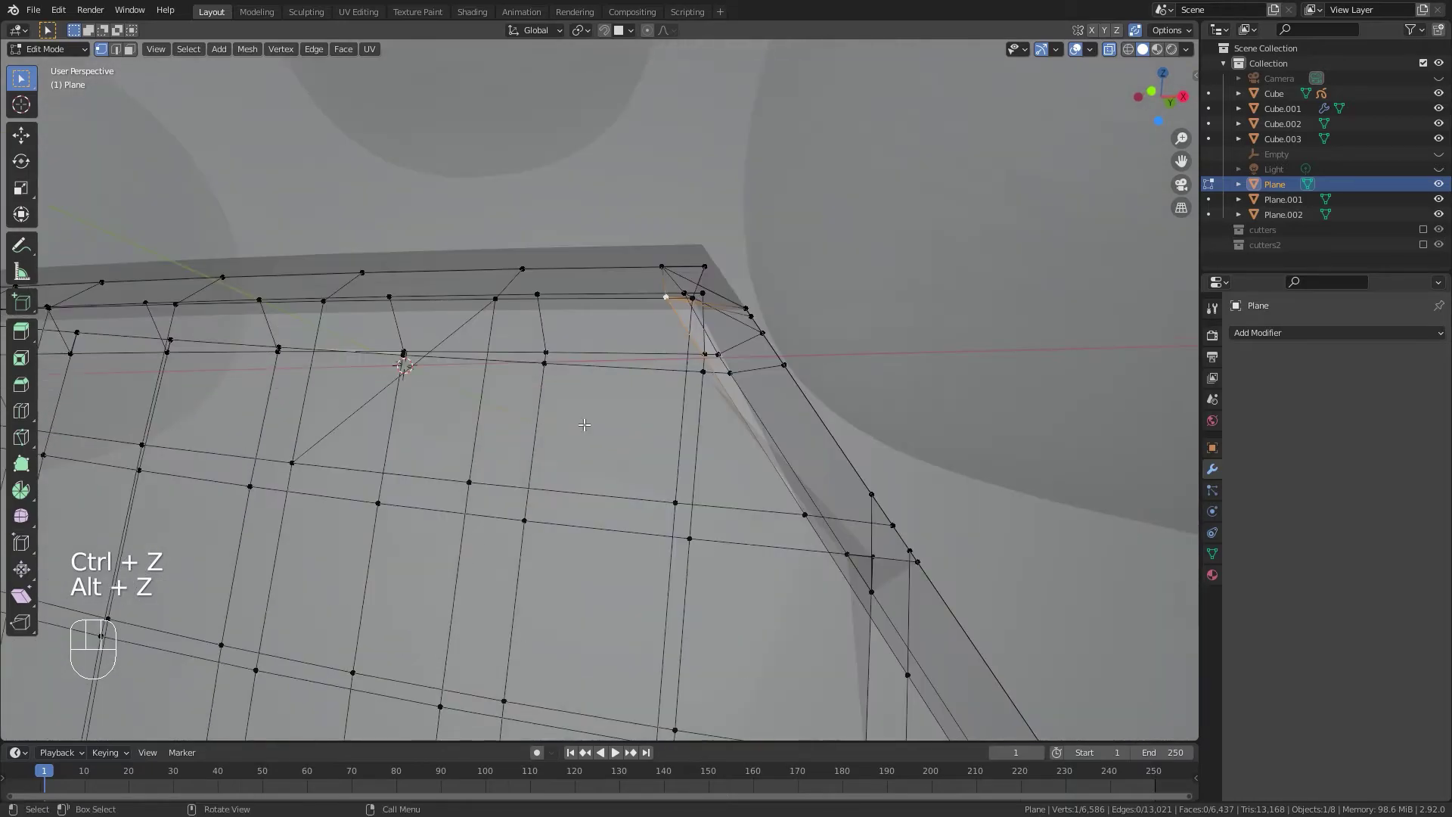
middle_click_drag(756, 455, 682, 412, "shift")
middle_click_drag(735, 463, 847, 514)
key("g")
key("g")
key("Tab")
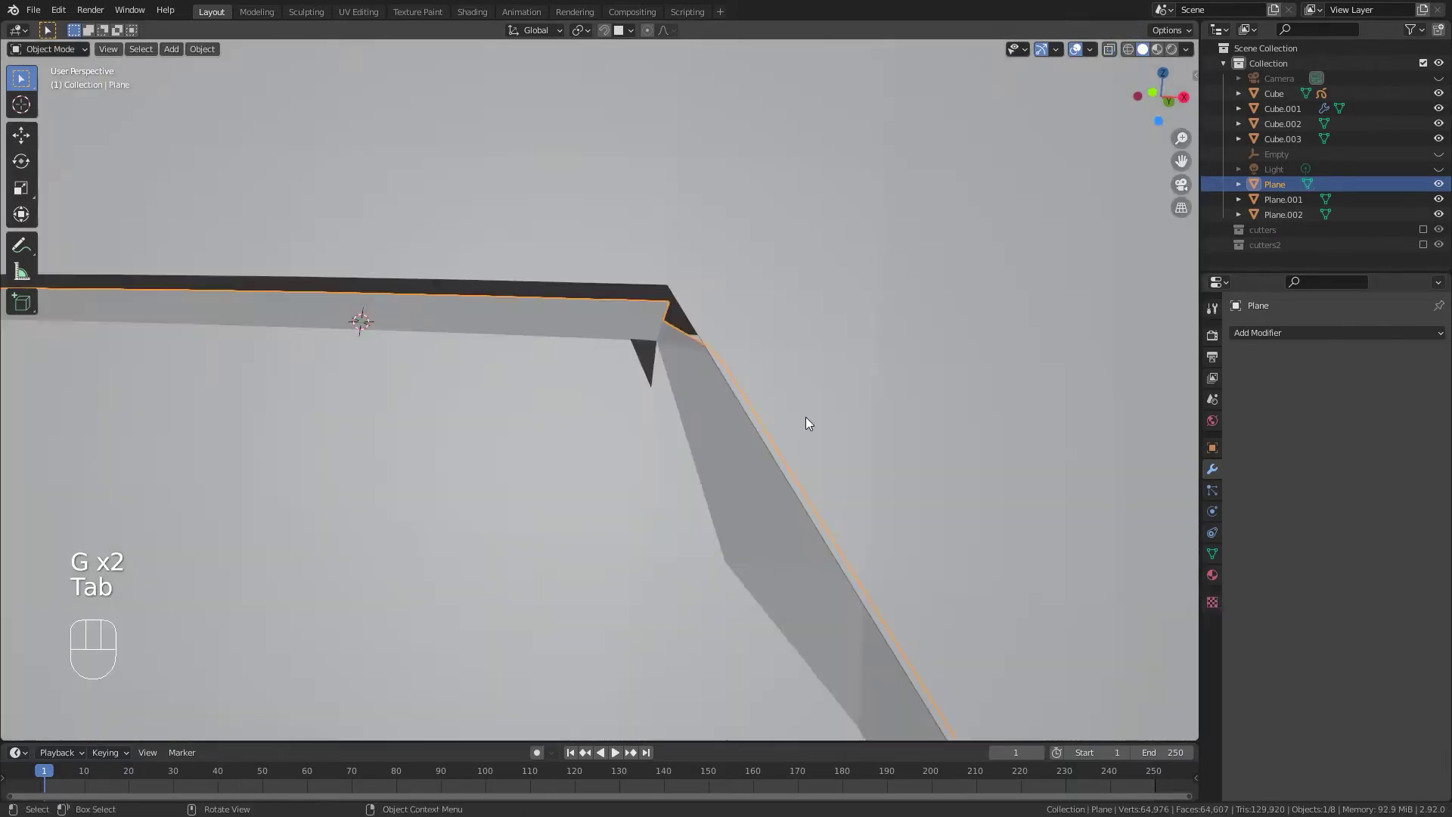
key("ctrl+z")
key("ctrl+z")
key("alt+z")
Examine the panel in X-ray from behind and from the front, and inspect the overlapping vertices at its upper corner.
middle_click_drag(783, 435, 650, 373)
middle_click_drag(569, 495, 598, 472)
scroll(598, 472, "down", 4)
middle_click_drag(317, 453, 643, 415)
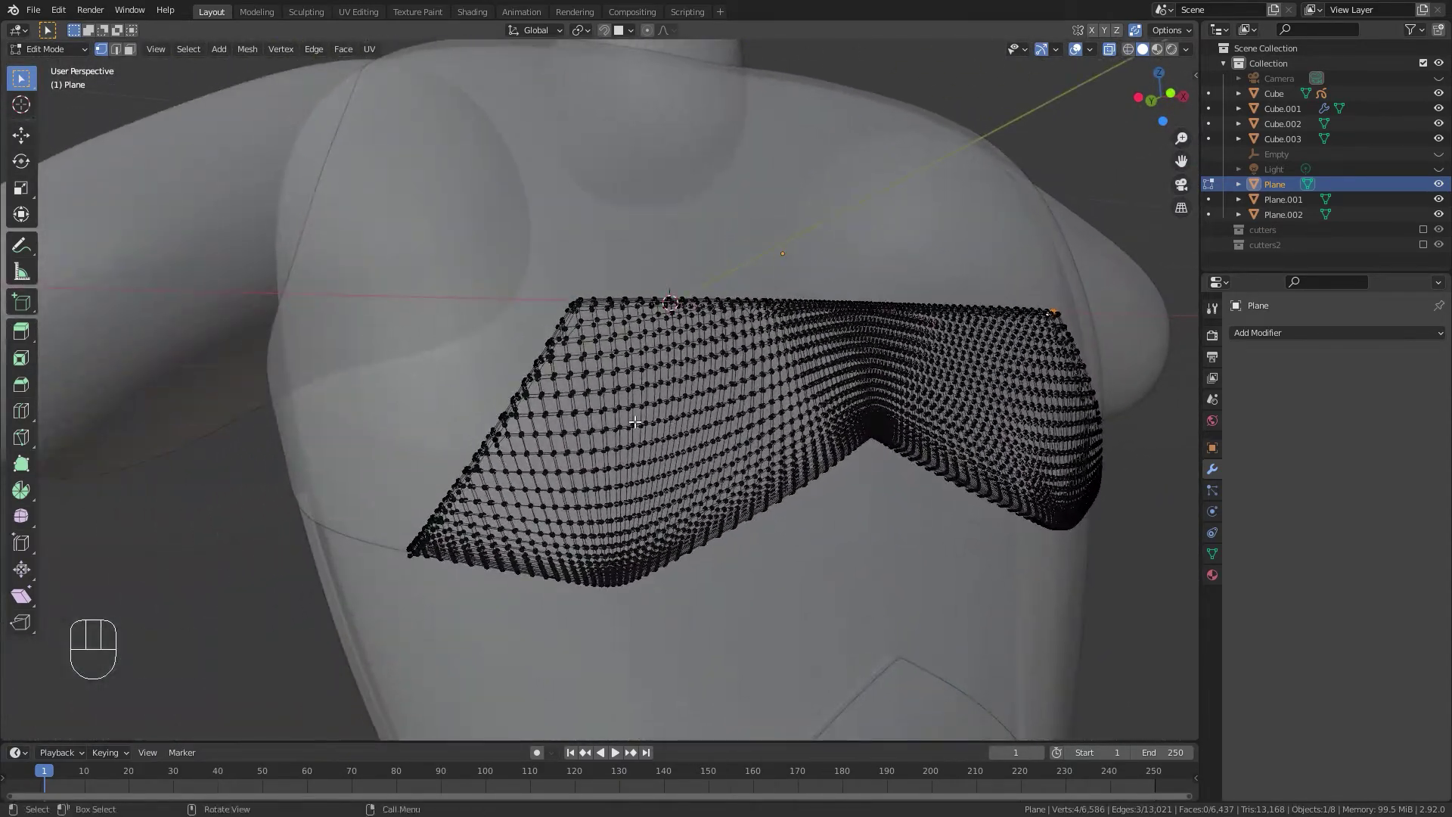
scroll(597, 287, "up", 5)
middle_click_drag(590, 268, 538, 266)
scroll(537, 266, "down", 4)
middle_click_drag(816, 333, 700, 378)
middle_click_drag(699, 378, 670, 383, "shift")
scroll(688, 415, "down", 3)
key("KP_1")
scroll(671, 384, "up", 4)
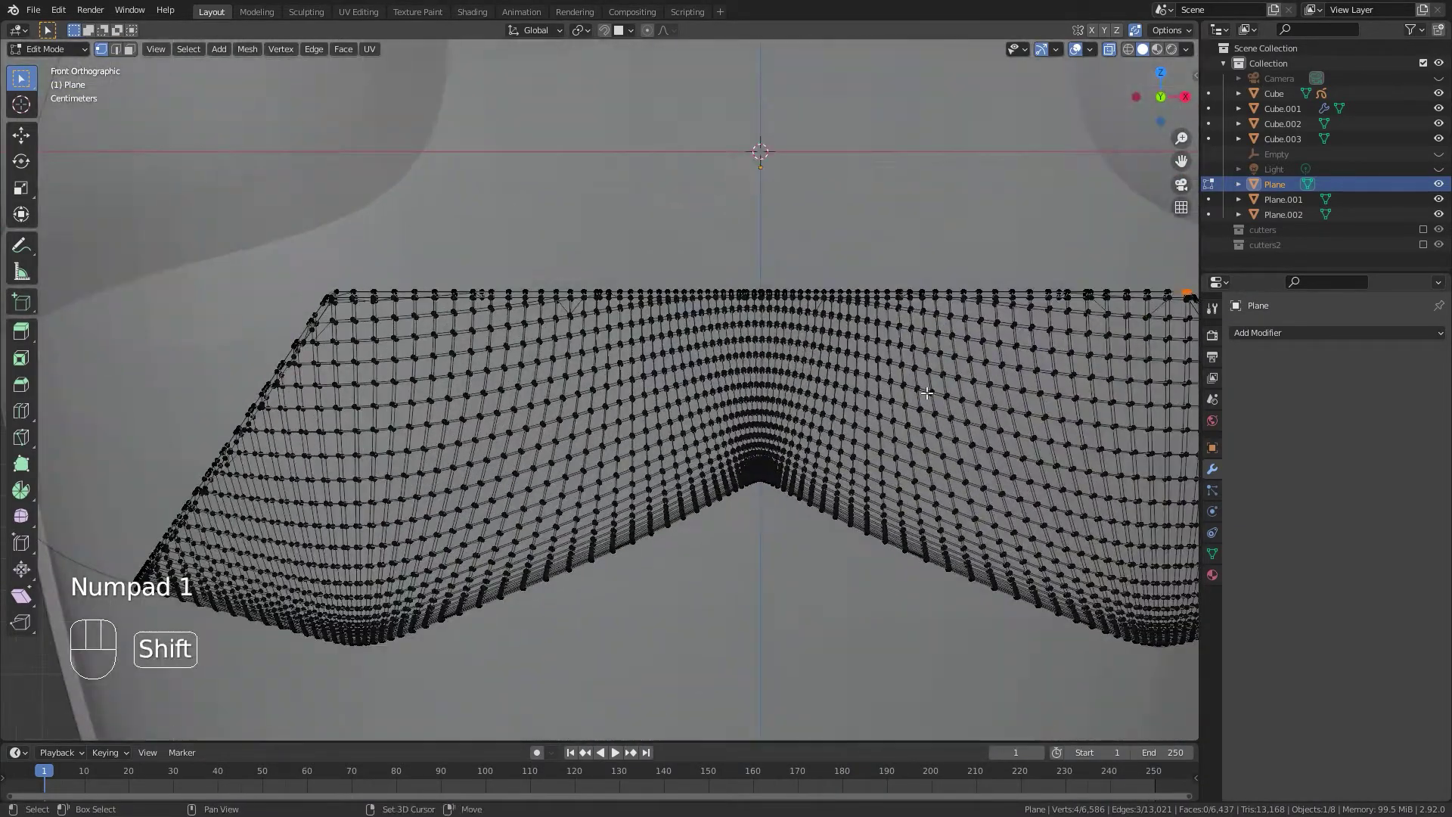
middle_click_drag(1116, 354, 551, 392, "shift")
scroll(710, 227, "up", 9)
middle_click_drag(710, 227, 604, 406, "shift")
scroll(605, 406, "up", 3)
middle_click_drag(708, 257, 640, 428)
scroll(601, 413, "down", 5)
key("KP_Decimal")
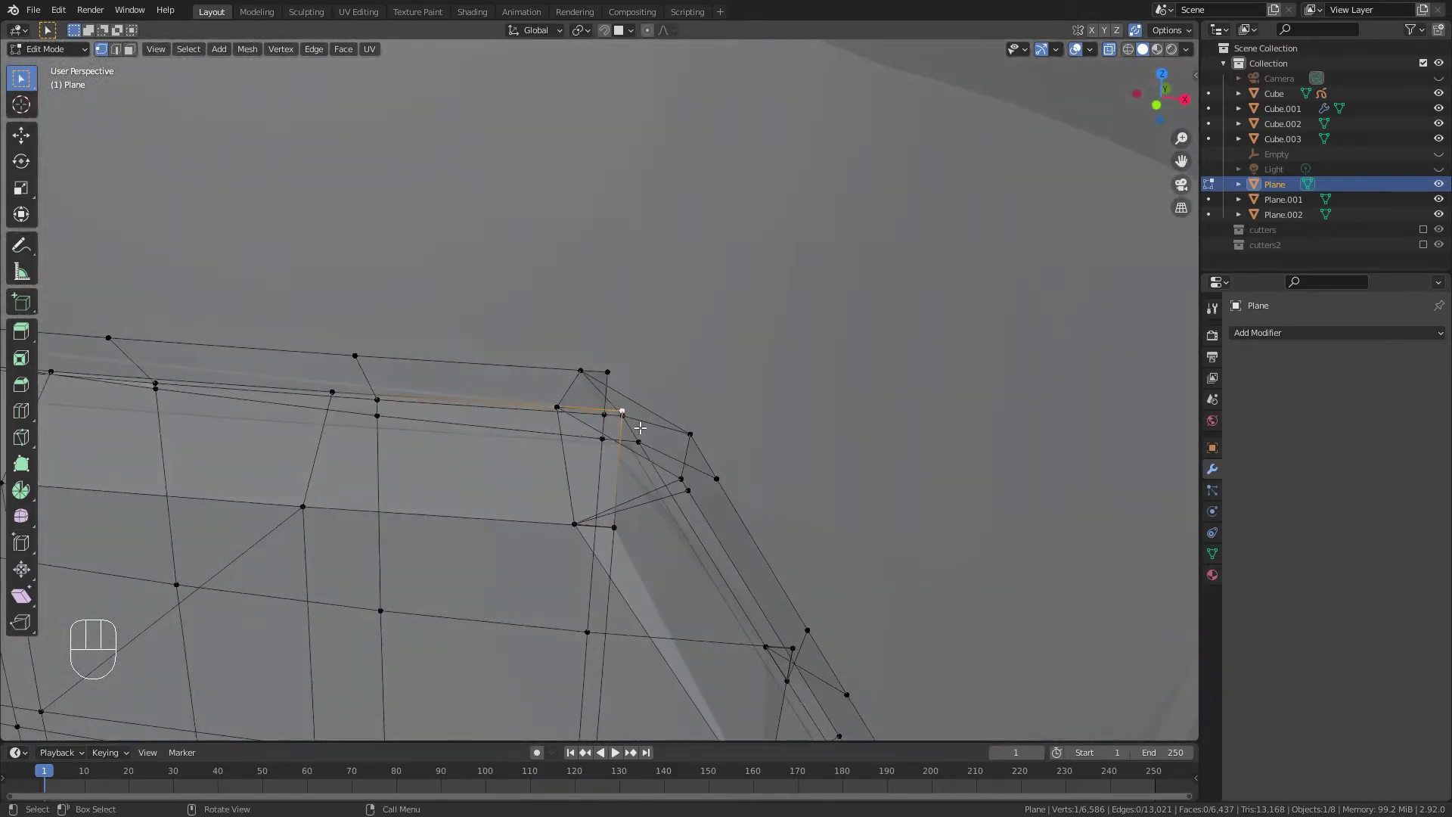
Slide the two stray vertices at the upper corner along their edges onto neighbouring vertices, using factor 1 for the first.
key("g")
left_click(394, 454)
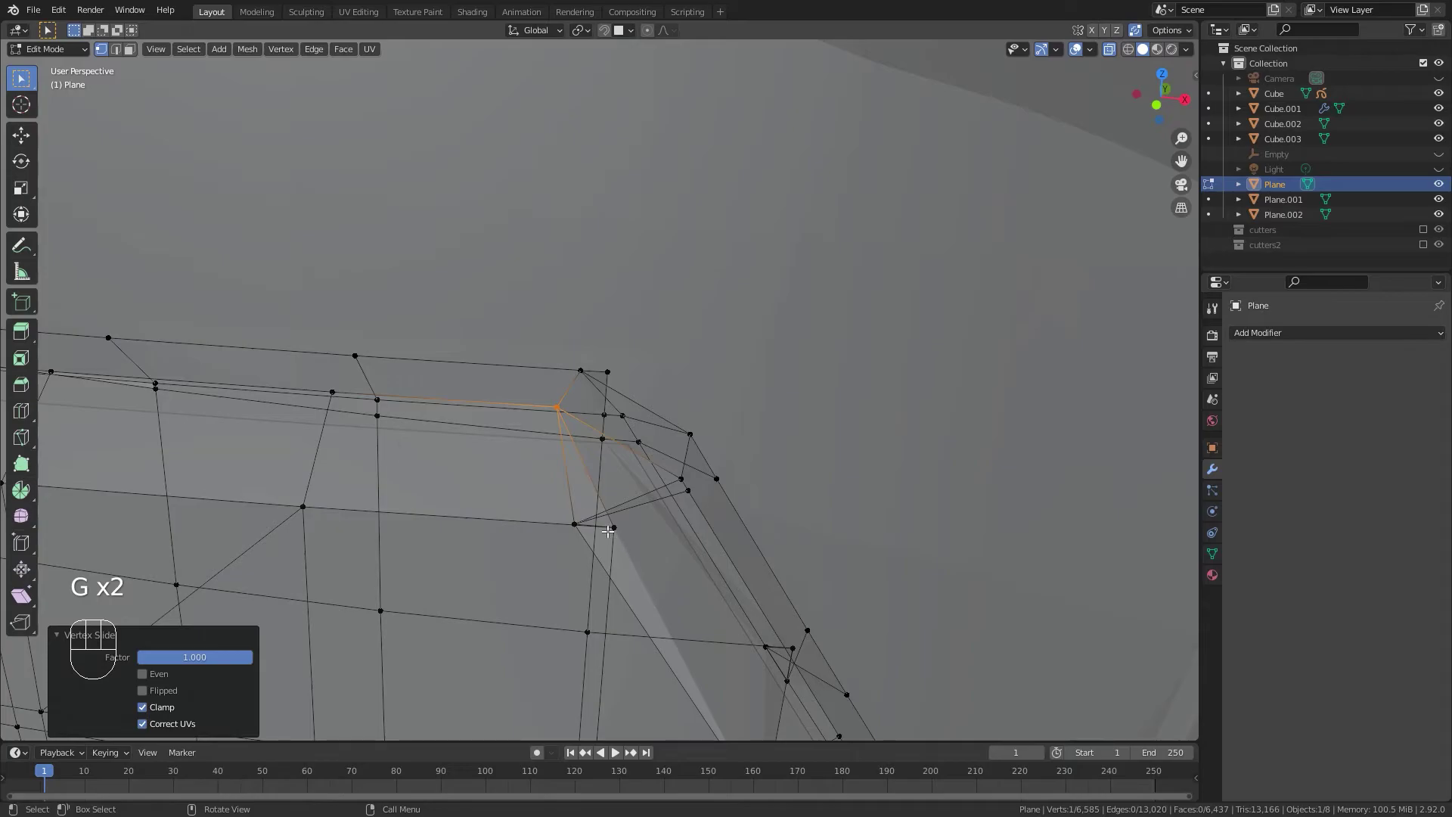
key("g")
key("g")
left_click(423, 542)
Check the corner in Object Mode, and slide the vertex jutting into the slanted side bevel onto the inner edge, factor 1.
middle_click_drag(423, 543, 615, 391)
key("Tab")
scroll(614, 391, "down", 3)
middle_click_drag(567, 443, 528, 264)
scroll(653, 505, "down", 3)
key("Tab")
scroll(438, 425, "up", 5)
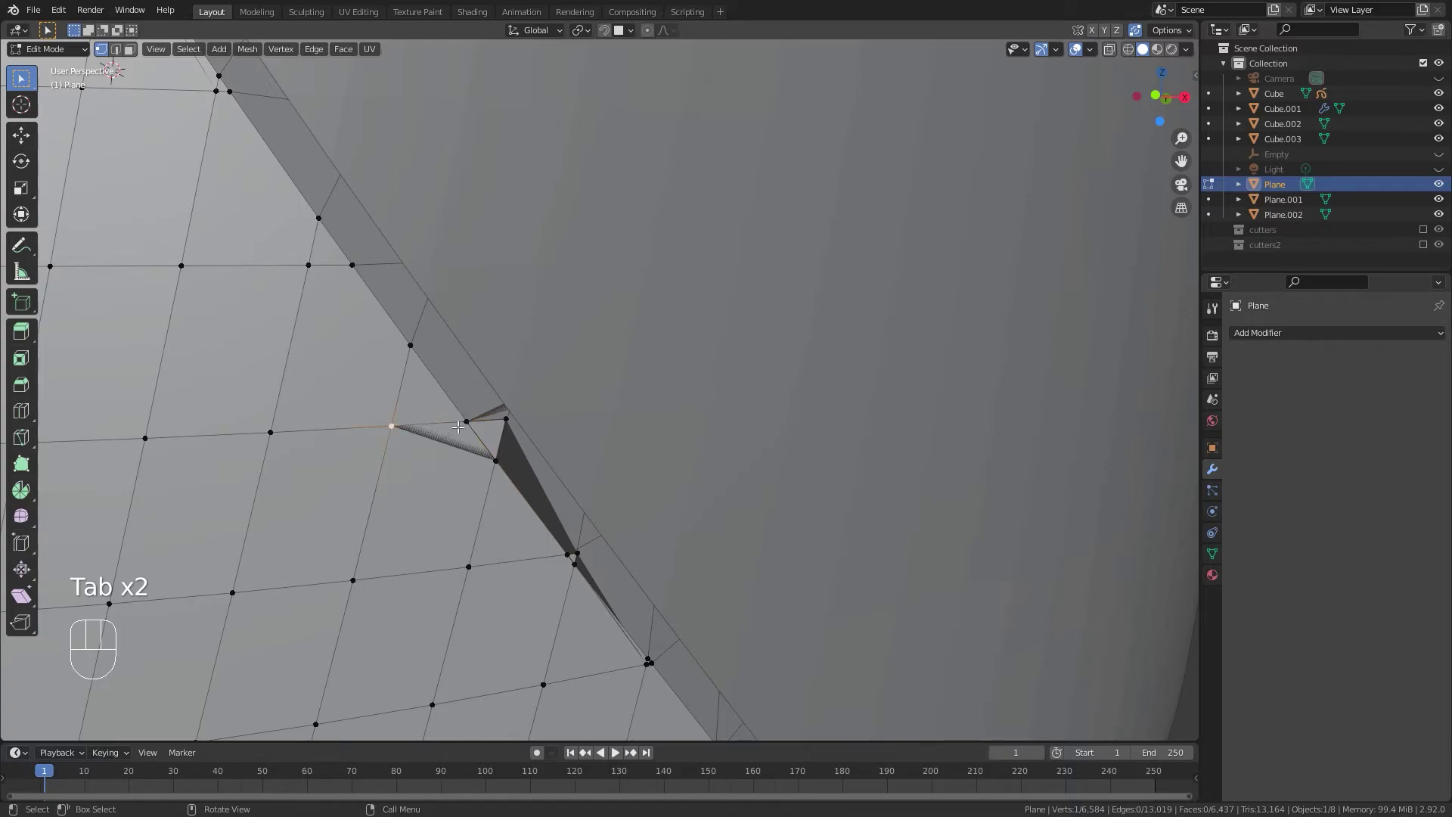
key("g")
key("g")
left_click(453, 458)
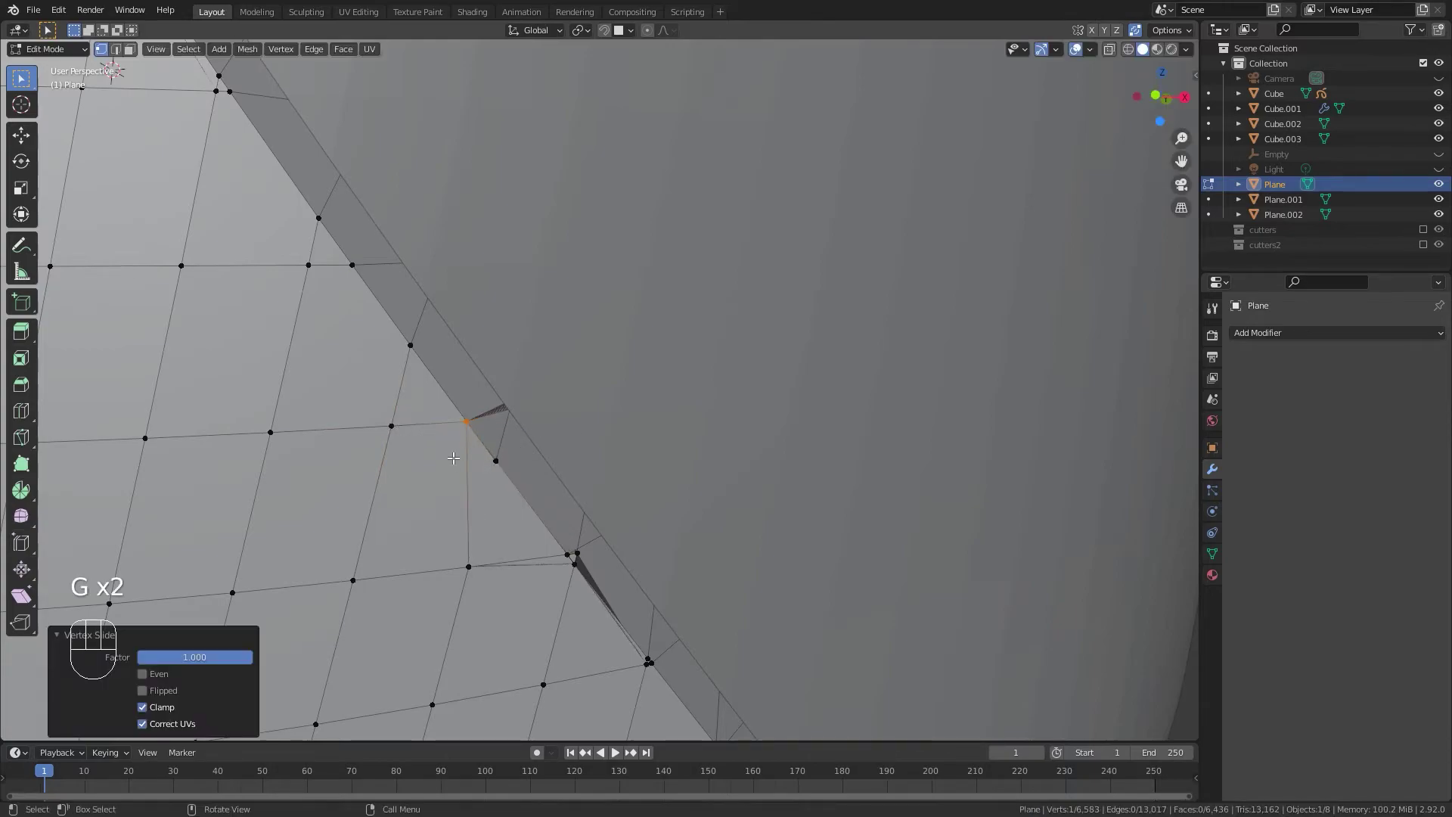
Slide the stray vertex at the next notch up the slanted side onto the inner-edge vertex above, with factor 1.
left_click(497, 461)
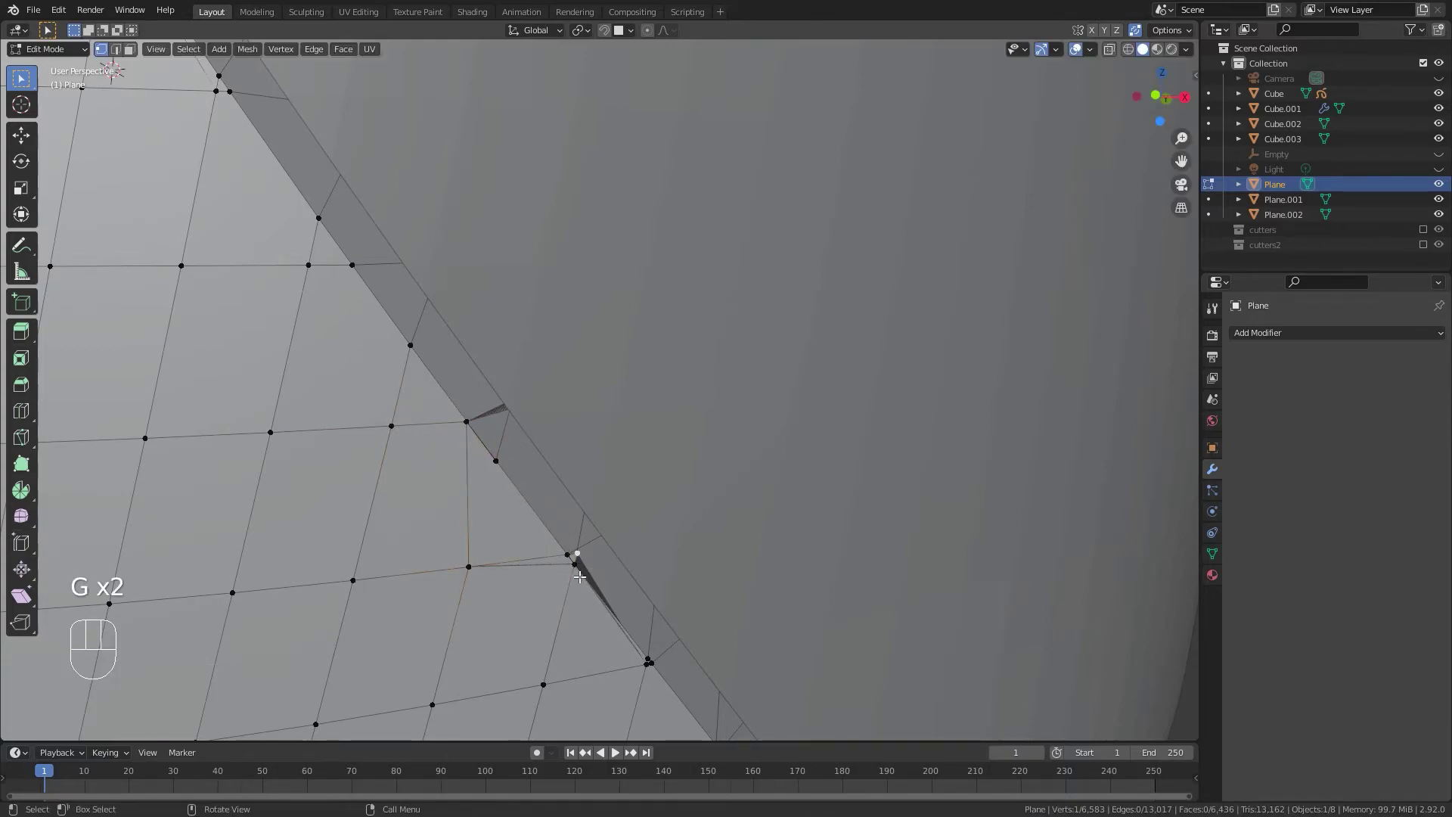
key("g")
key("g")
left_click(349, 534)
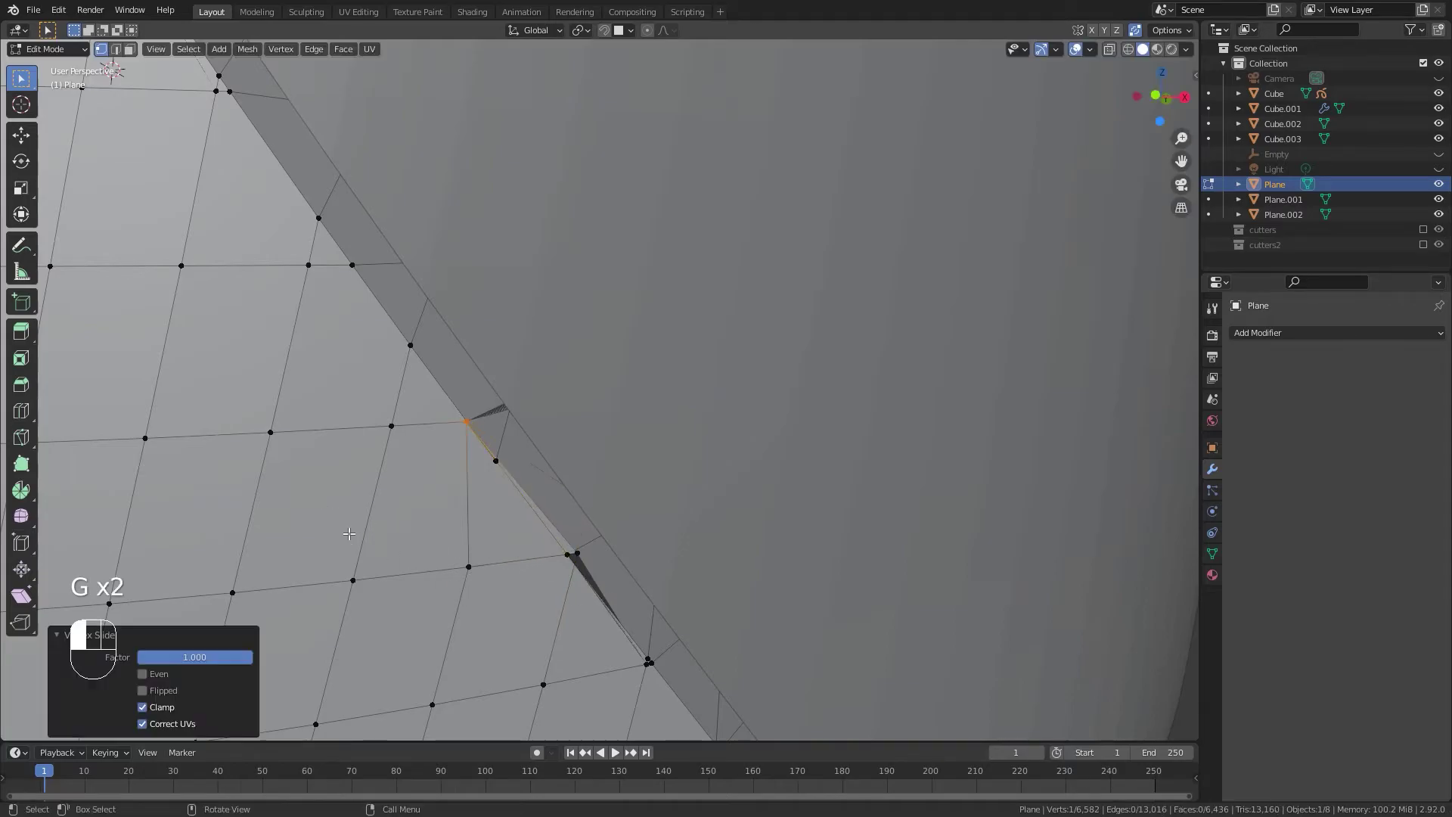
Try sliding the stray vertex at the dark gap along the slanted edge, and undo the slide.
middle_click_drag(561, 556, 586, 330)
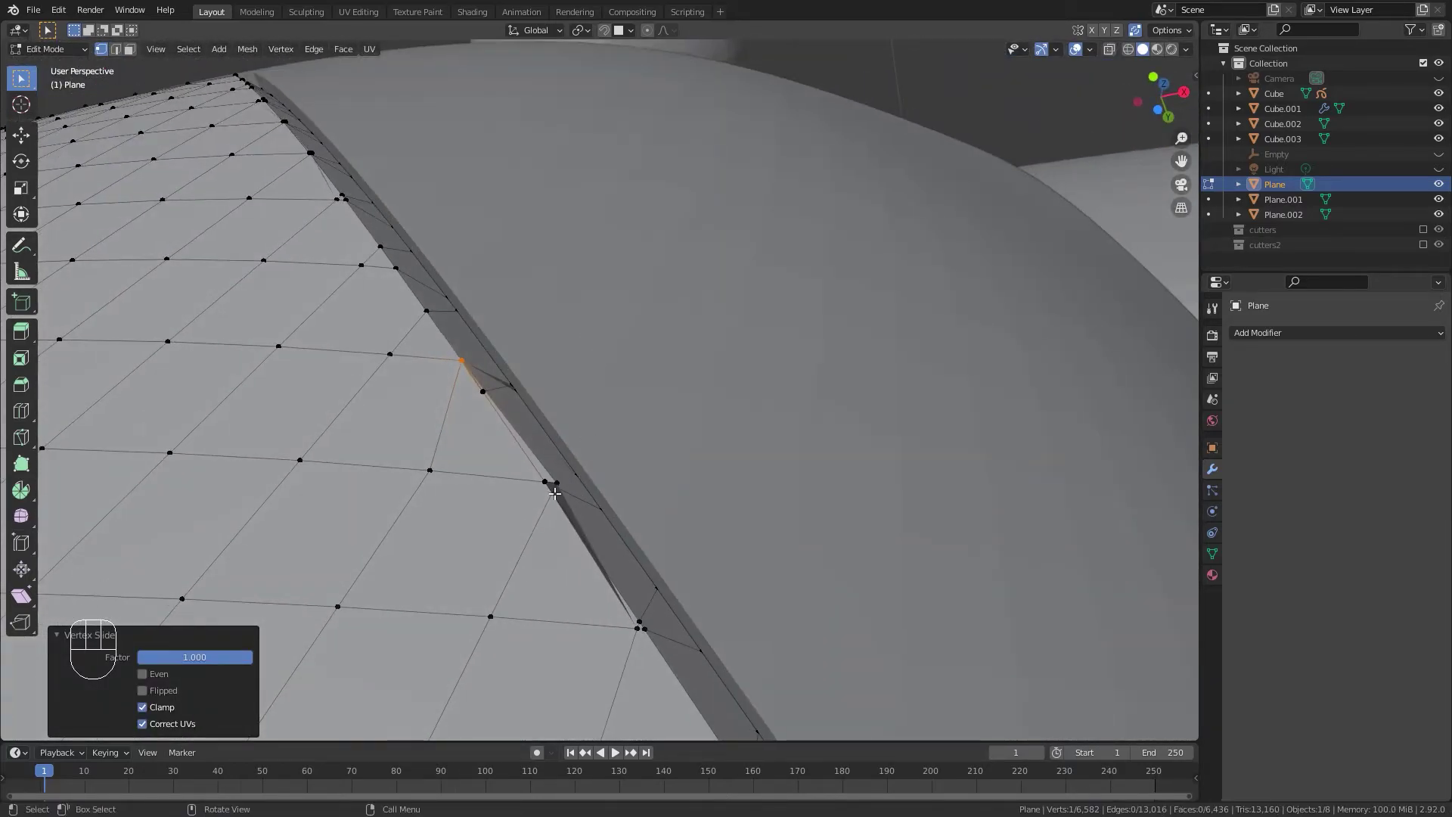
left_click(546, 484)
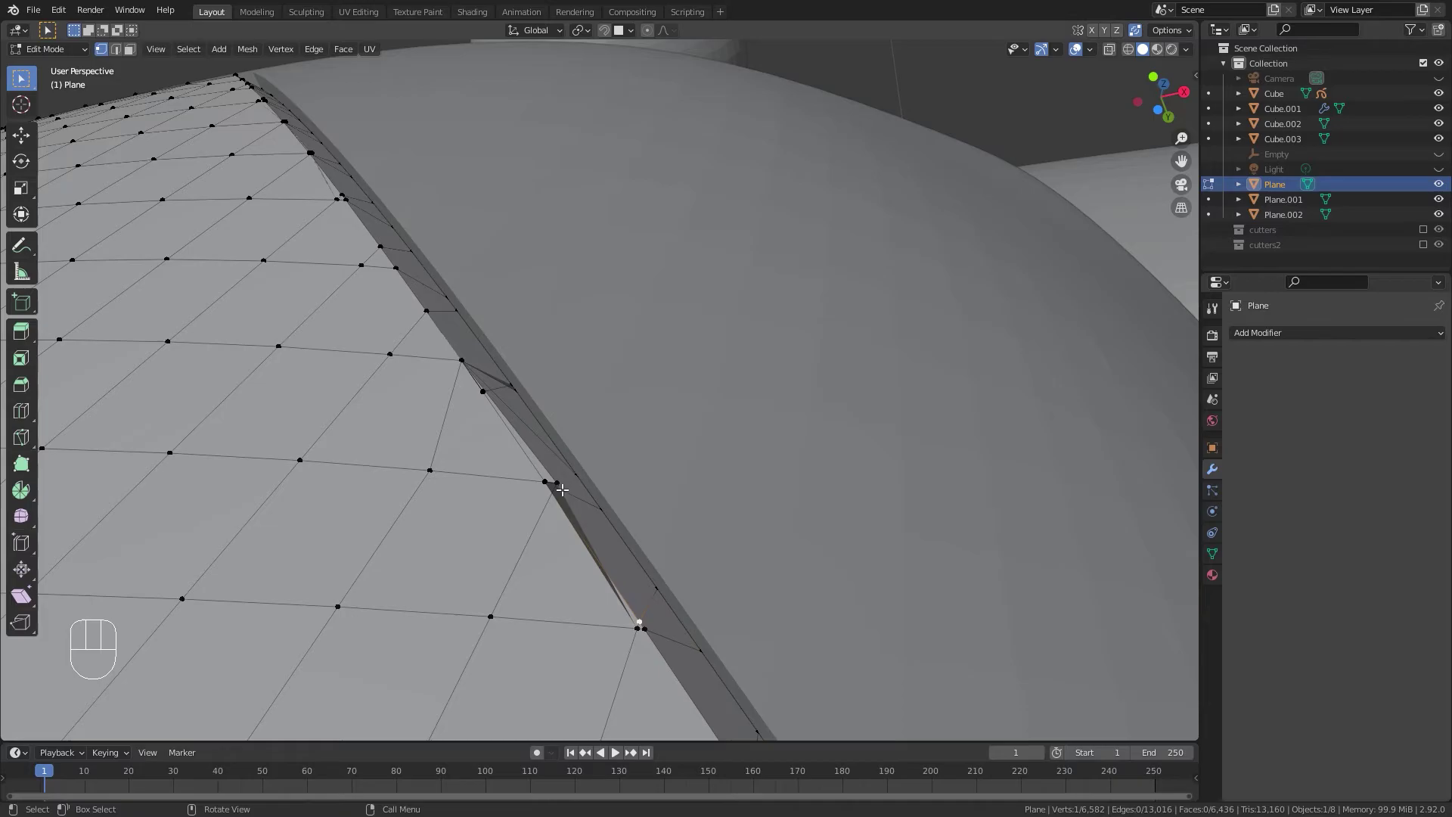
key("g")
key("g")
left_click(616, 469)
key("ctrl+z")
Slide the doubled vertex at the dark gap along its row onto the inner bevel-edge vertex to close the gap.
middle_click_drag(632, 483, 528, 543)
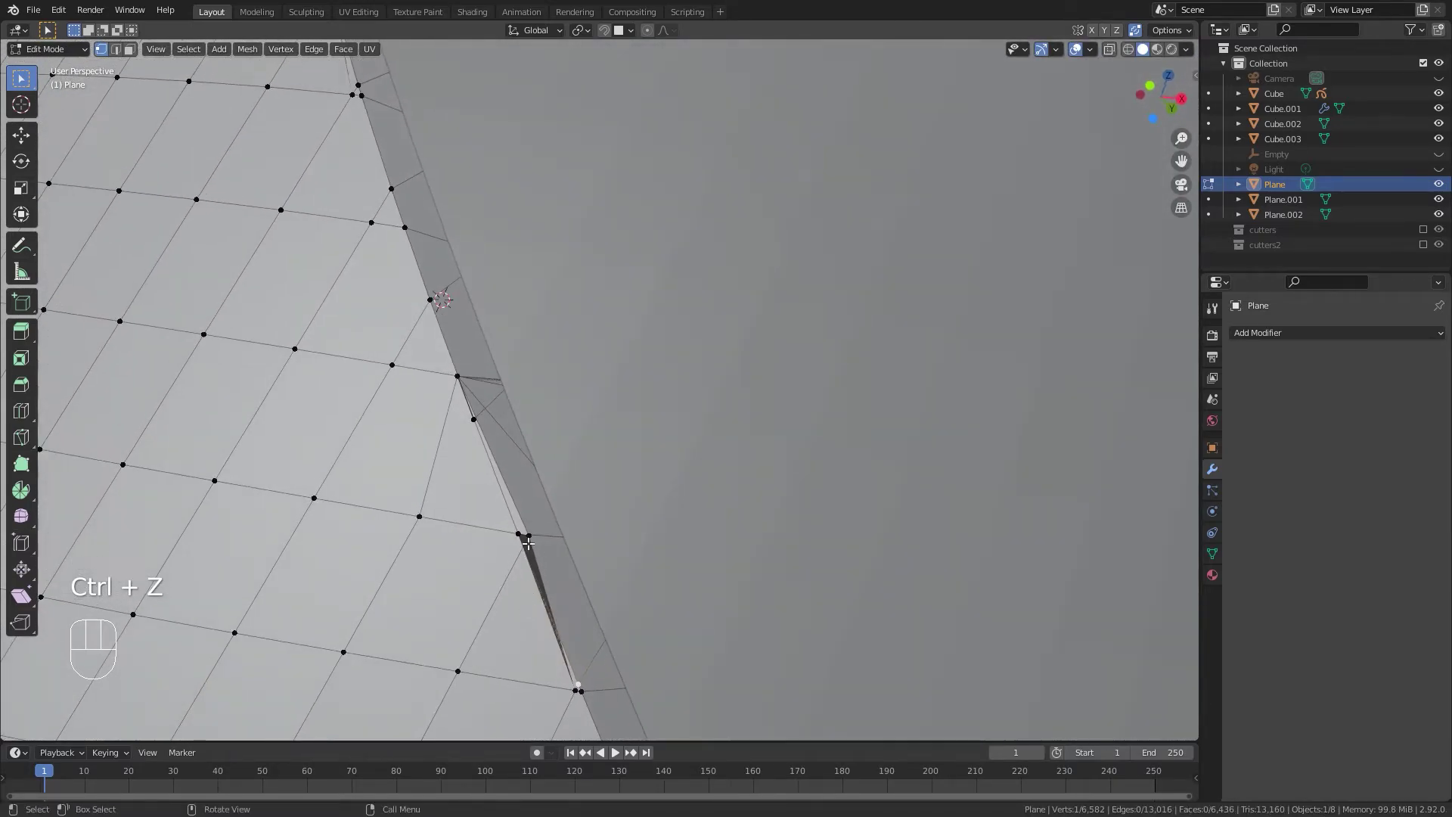
key("g")
key("g")
left_click(603, 556)
Slide the extra vertex between the two cleaned rows up the slanted edge onto the row vertex above it.
left_click(479, 423)
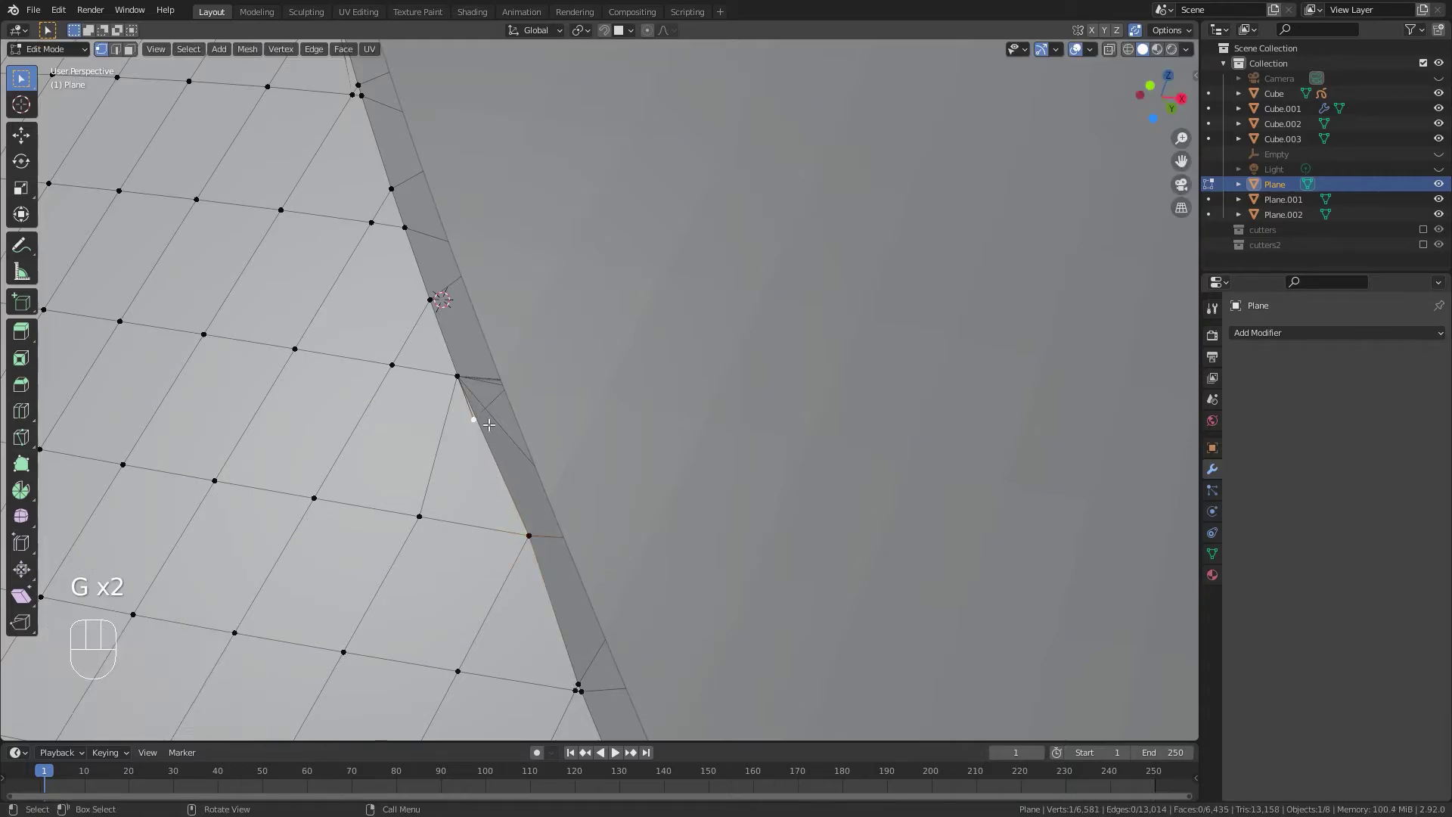
key("g")
key("g")
right_click(569, 459)
key("g")
key("g")
left_click(538, 405)
Slide the doubled vertex on the next grid row down the slanted side onto the bevel's inner-edge vertex, factor 1.
scroll(588, 510, "down", 3)
middle_click_drag(622, 566, 611, 510, "shift")
scroll(609, 454, "up", 4)
key("g")
key("g")
left_click(605, 376)
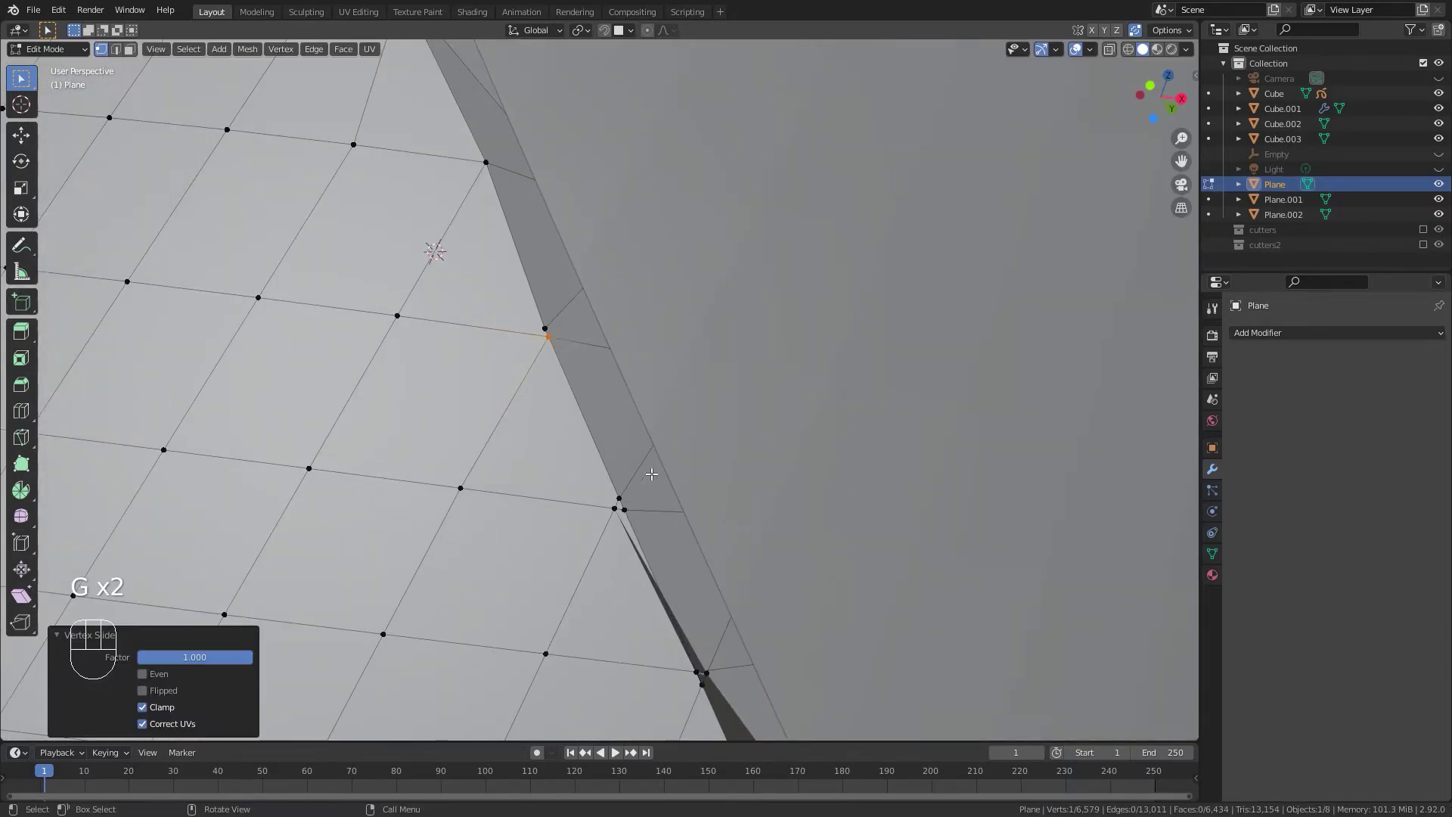
Merge the doubled vertex one row further down the slanted edge by sliding it onto its neighbour with factor 1.
scroll(648, 533, "down", 2)
key("g")
key("g")
left_click(669, 516)
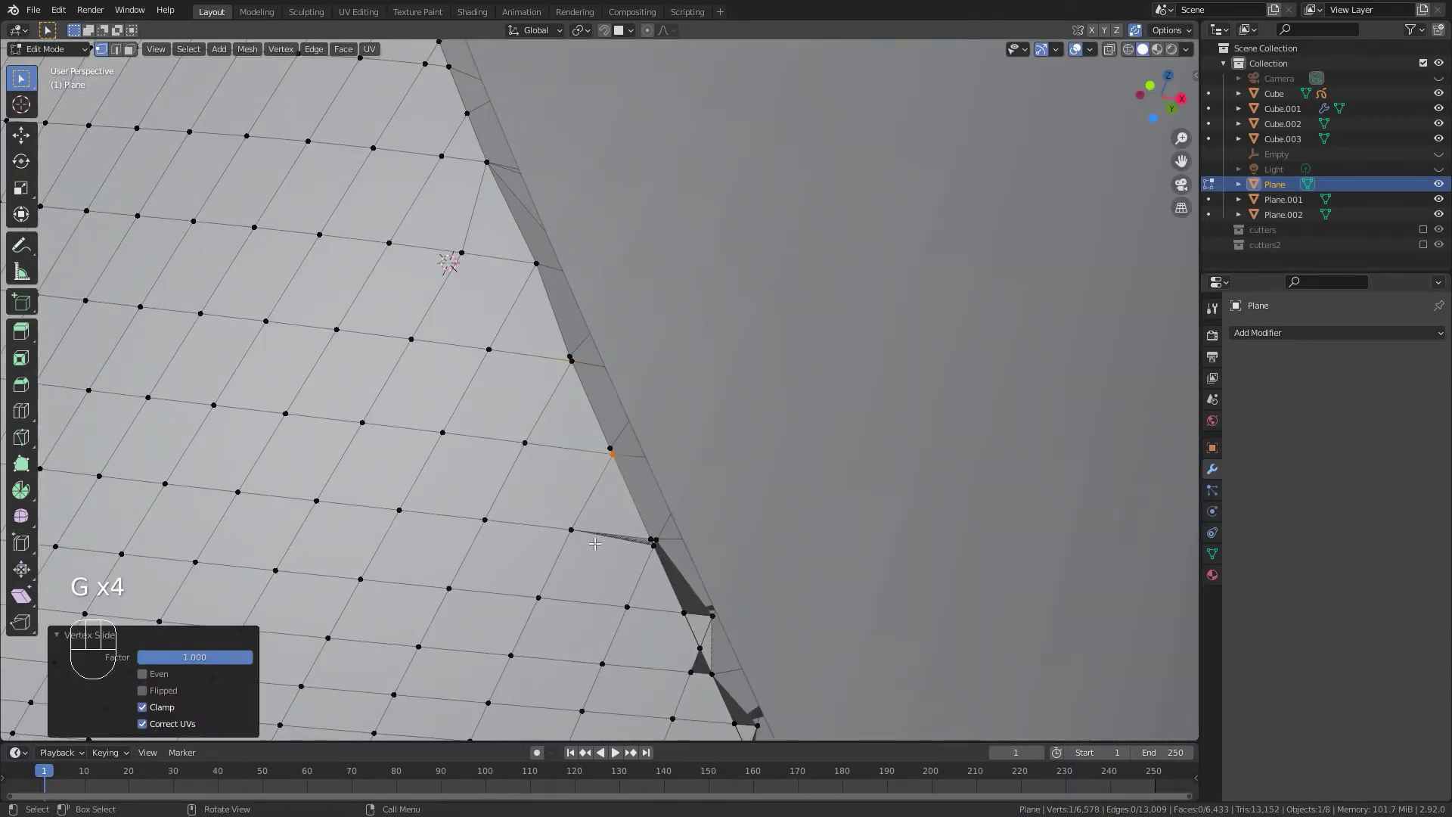
Try sliding the stray vertex above the next dark gap along the slanted edge, and undo both attempts.
scroll(637, 558, "up", 1)
key("g")
key("g")
left_click(666, 576)
key("ctrl+z")
key("g")
key("g")
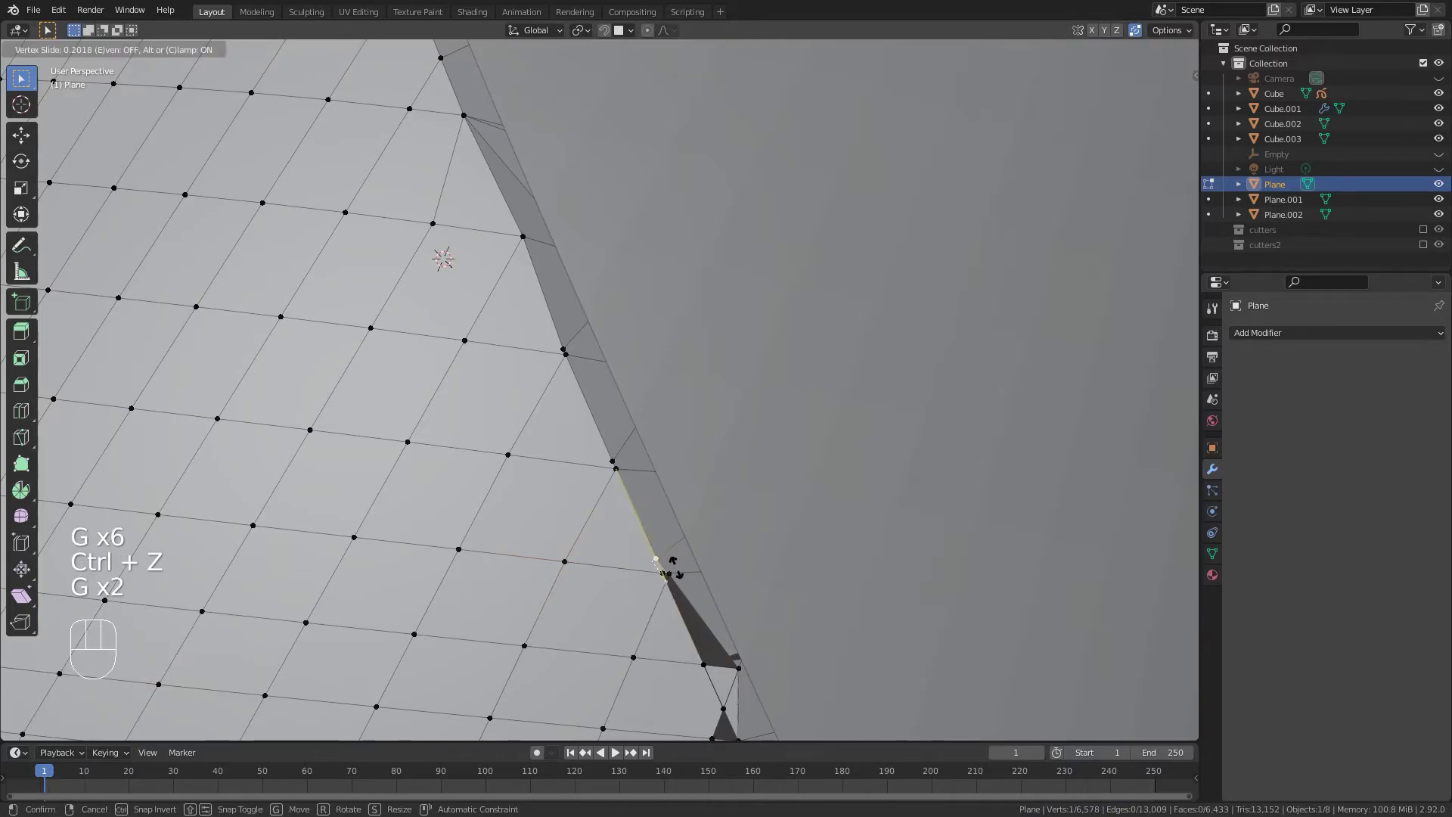
left_click(619, 467)
scroll(666, 476, "up", 3)
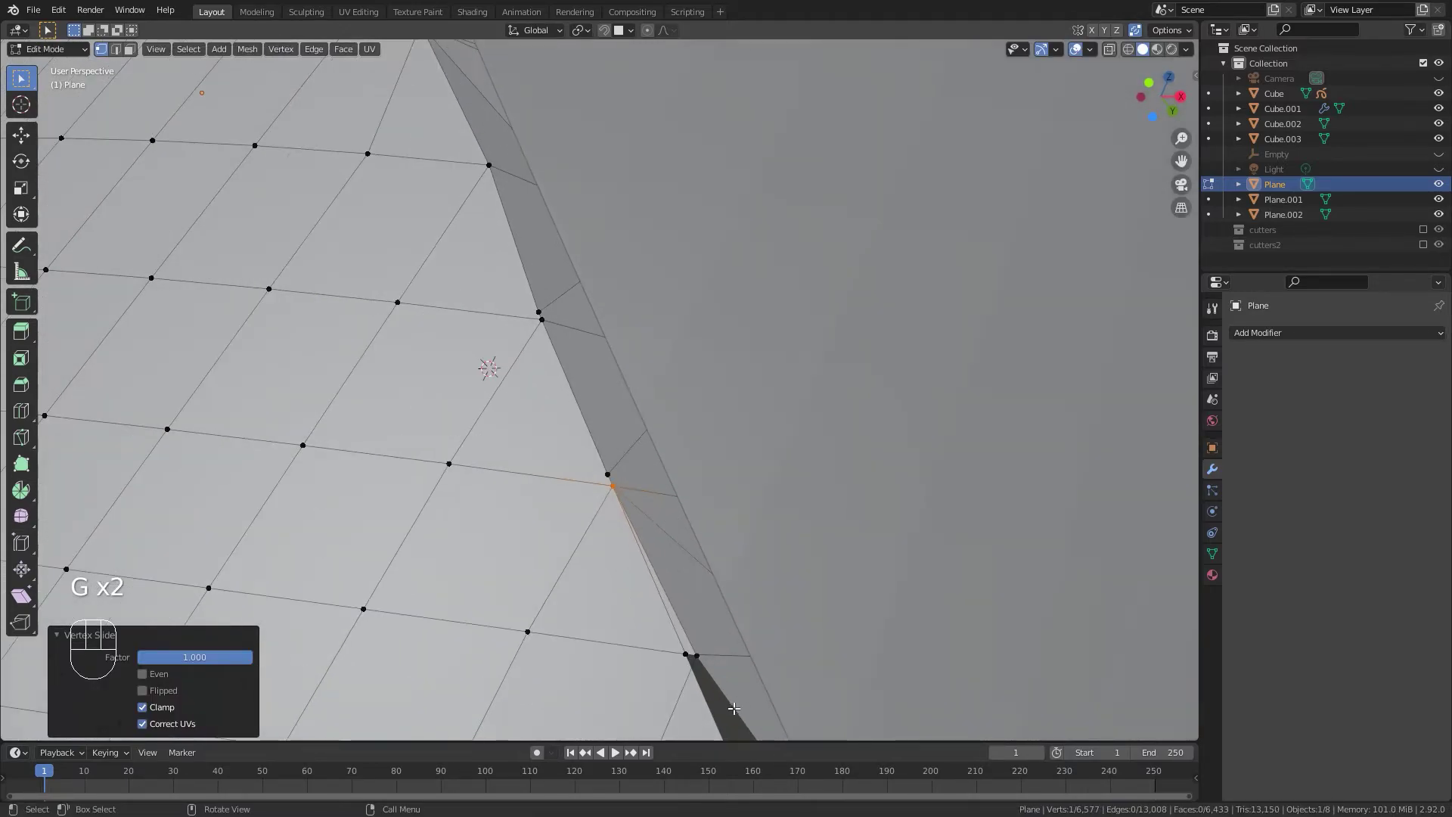
key("ctrl+z")
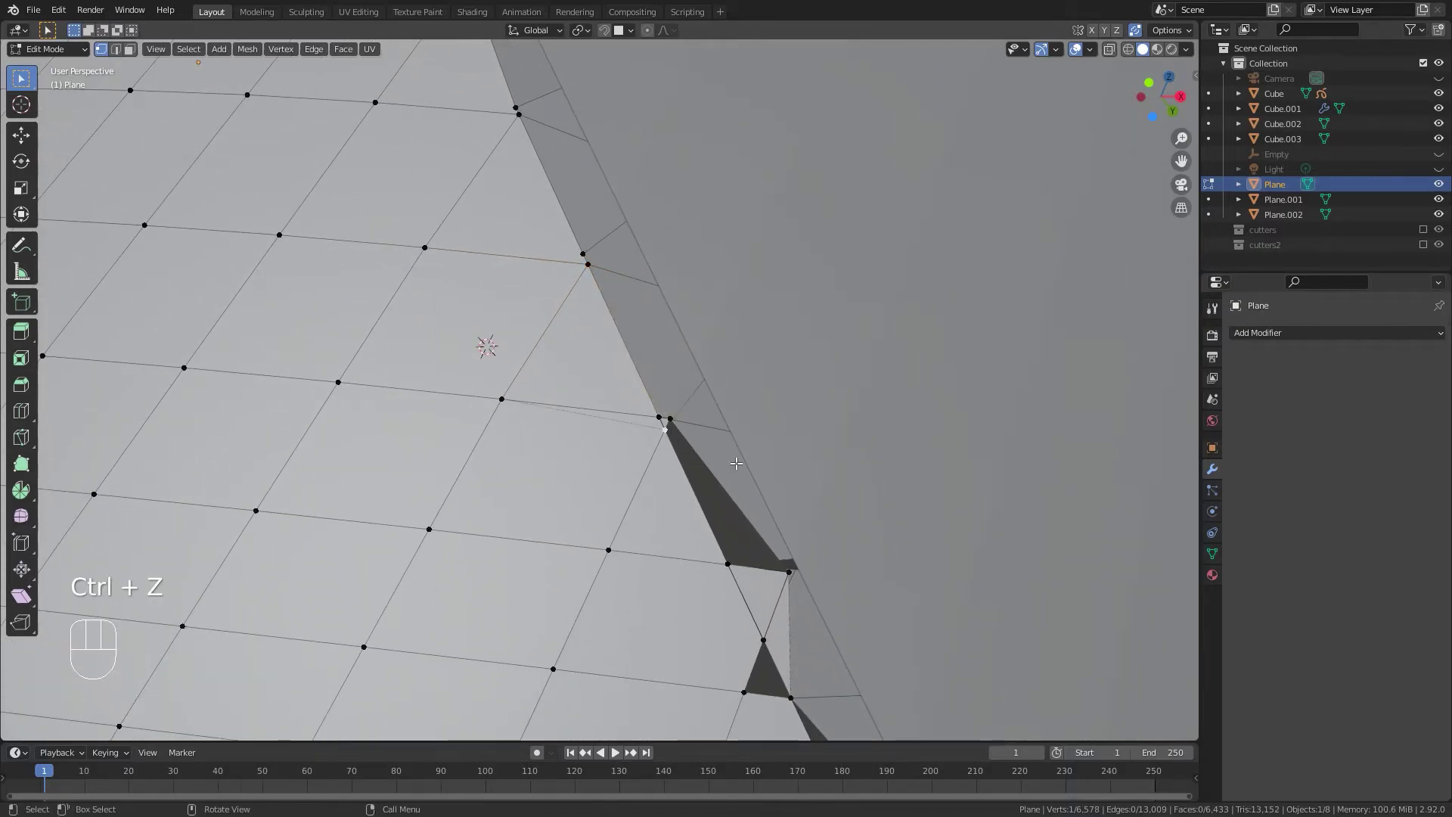
Try sliding the vertices around the dark gap, including the outer one inward along its row, and undo the slide.
key("g")
key("g")
right_click(656, 425)
key("g")
key("g")
left_click(658, 437)
middle_click_drag(782, 580, 699, 536)
key("g")
key("g")
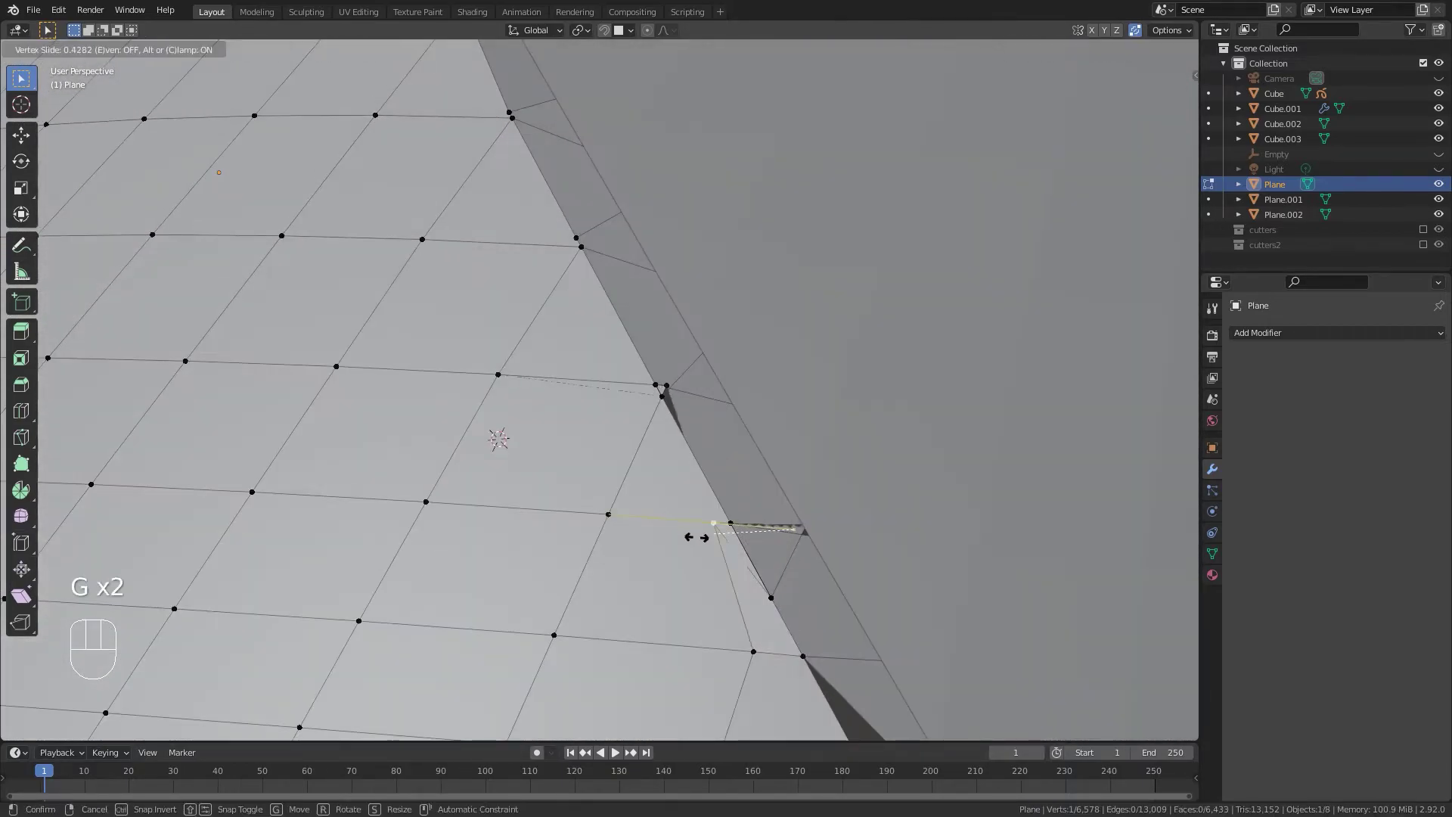
left_click(717, 534)
middle_click_drag(803, 549, 618, 513)
key("ctrl+z")
Examine the remaining gaps along the slanted side bevel and the whole panel on the torso.
scroll(651, 514, "down", 8)
scroll(618, 514, "up", 7)
scroll(420, 409, "down", 3)
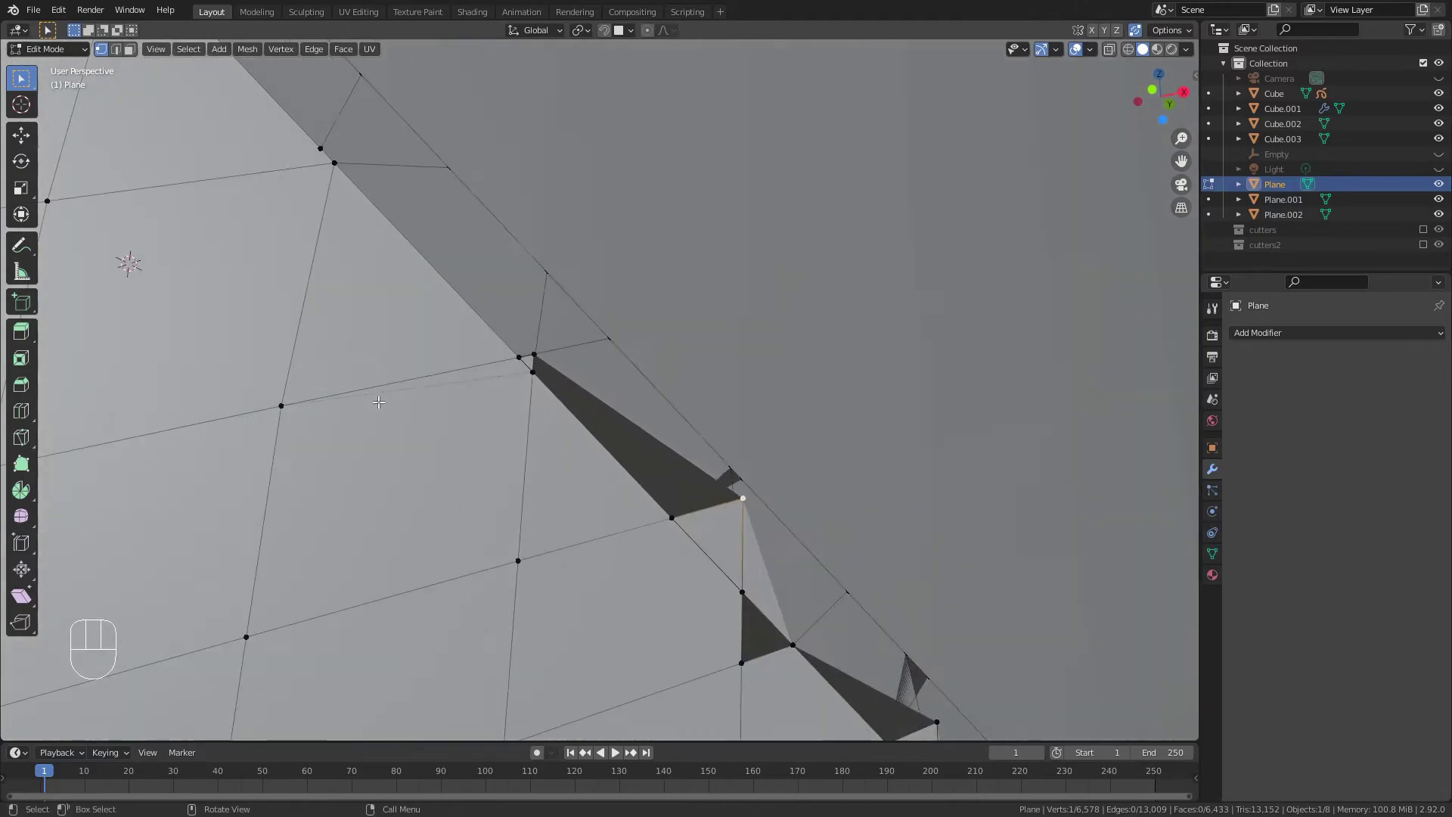
scroll(578, 381, "down", 6)
middle_click_drag(605, 356, 534, 378)
scroll(533, 401, "up", 4)
scroll(530, 390, "down", 6)
scroll(530, 390, "down", 6)
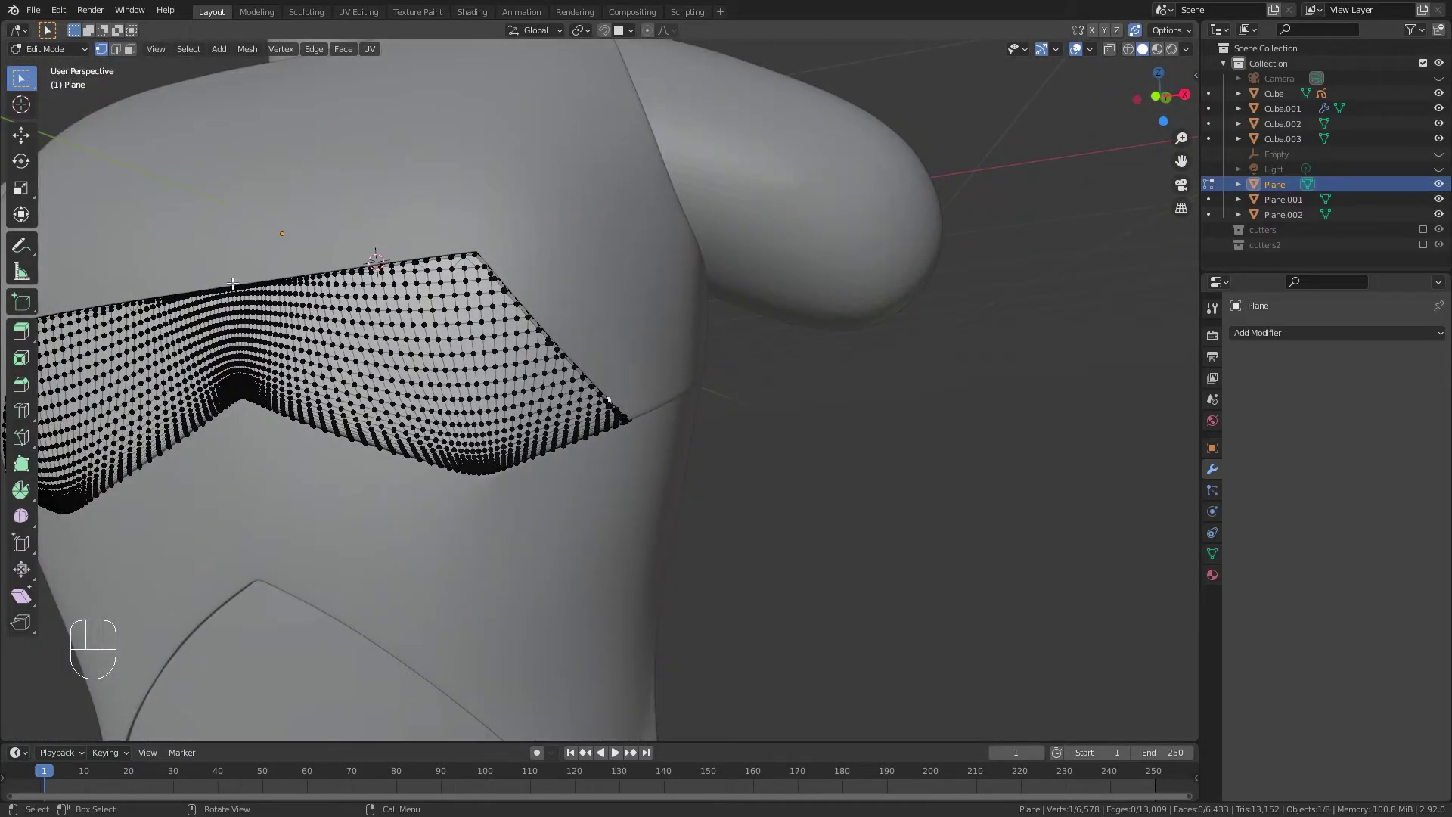
Try sliding the doubled vertex above the first dark gap inward along its row, and undo the attempt.
scroll(662, 407, "up", 6)
middle_click_drag(703, 431, 632, 344)
scroll(659, 340, "up", 4)
middle_click_drag(656, 393, 670, 446)
middle_click_drag(672, 450, 667, 387, "shift")
middle_click_drag(643, 392, 701, 481)
scroll(521, 337, "up", 2)
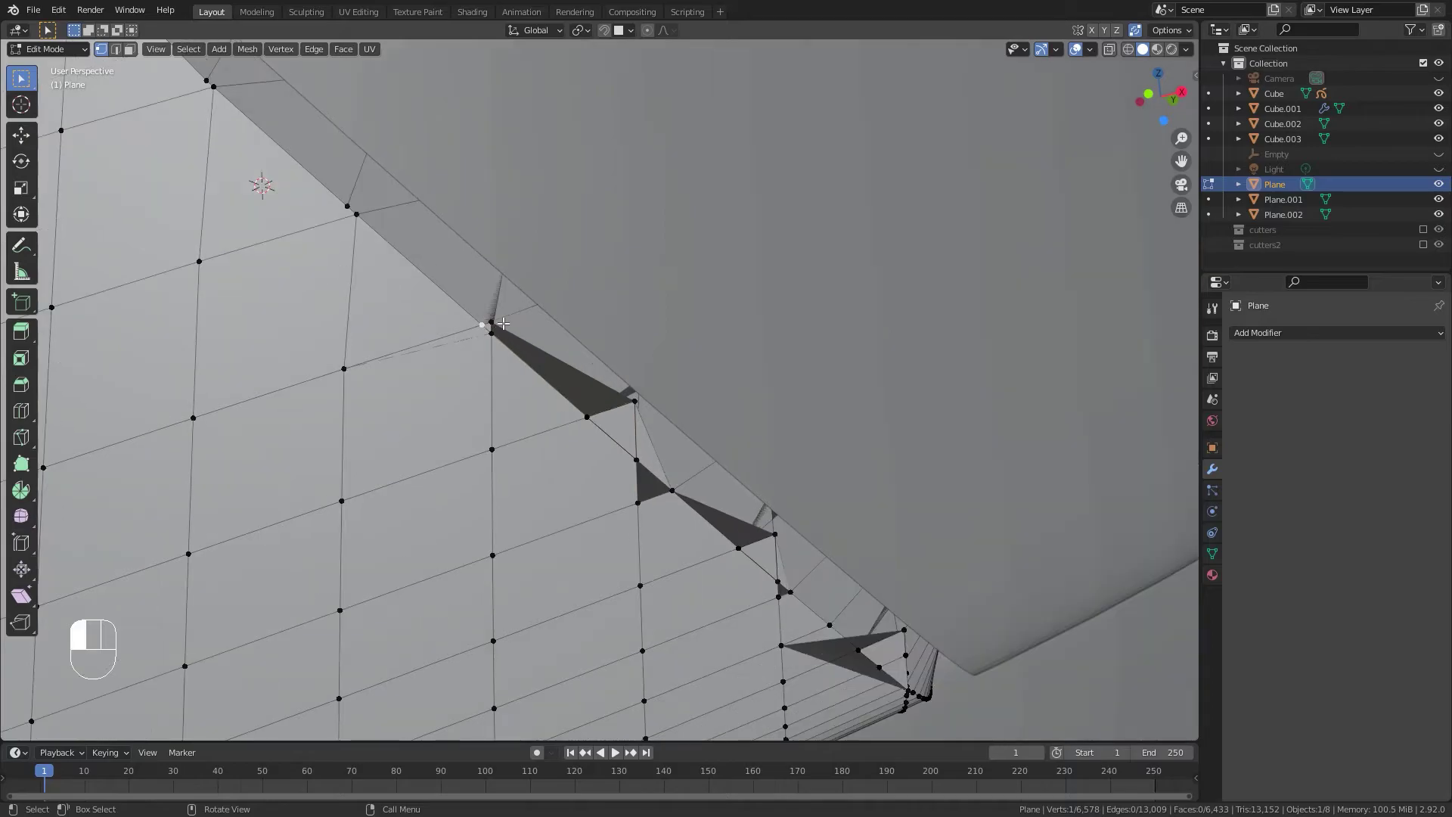
left_click(552, 360)
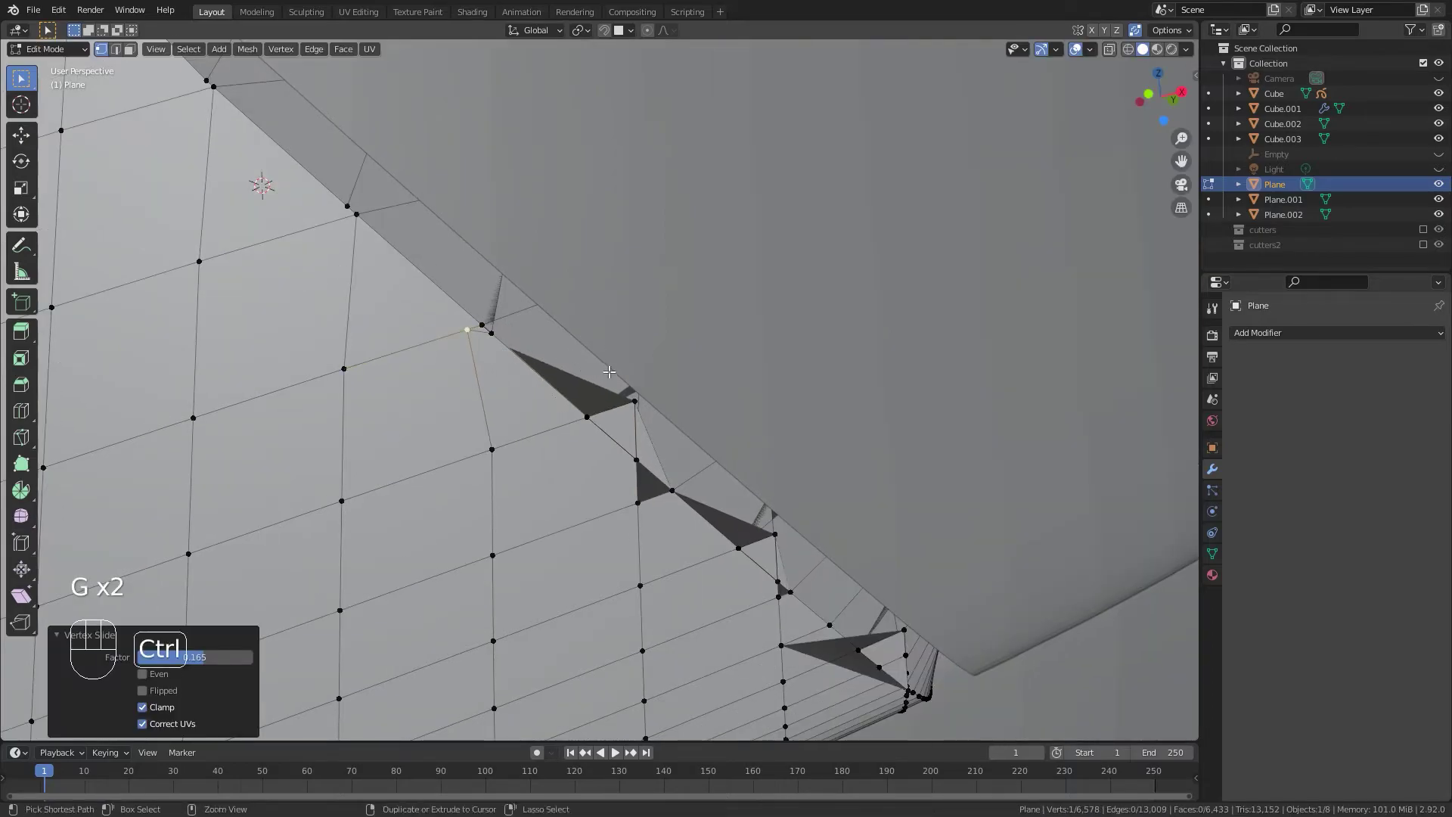
key("ctrl+z")
key("ctrl+z")
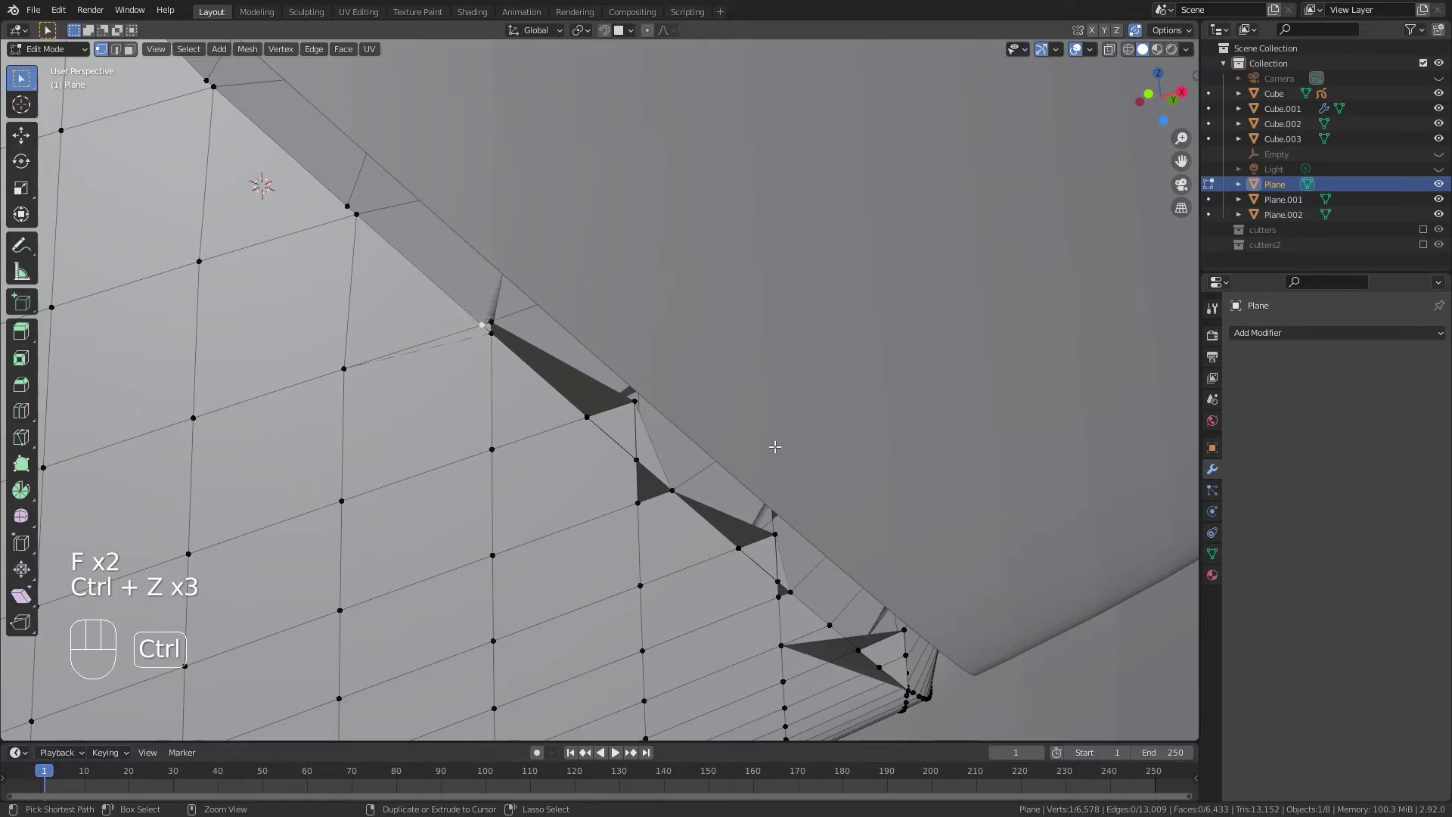
Try merging the vertices around the two middle gaps by sliding them onto their neighbours, and undo the slides.
scroll(777, 453, "down", 6)
middle_click_drag(781, 467, 659, 427)
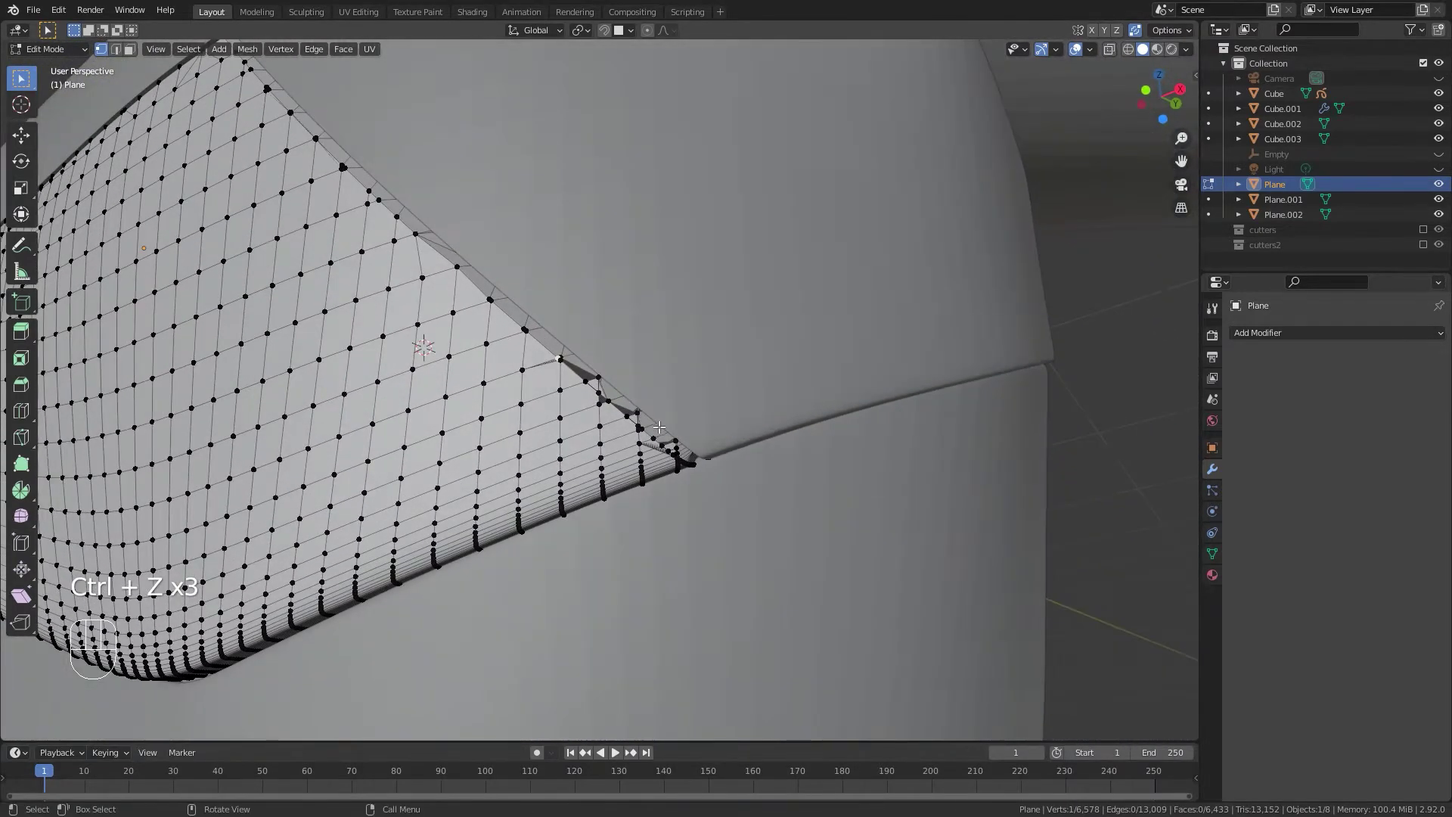
scroll(660, 426, "up", 3)
scroll(625, 382, "up", 2)
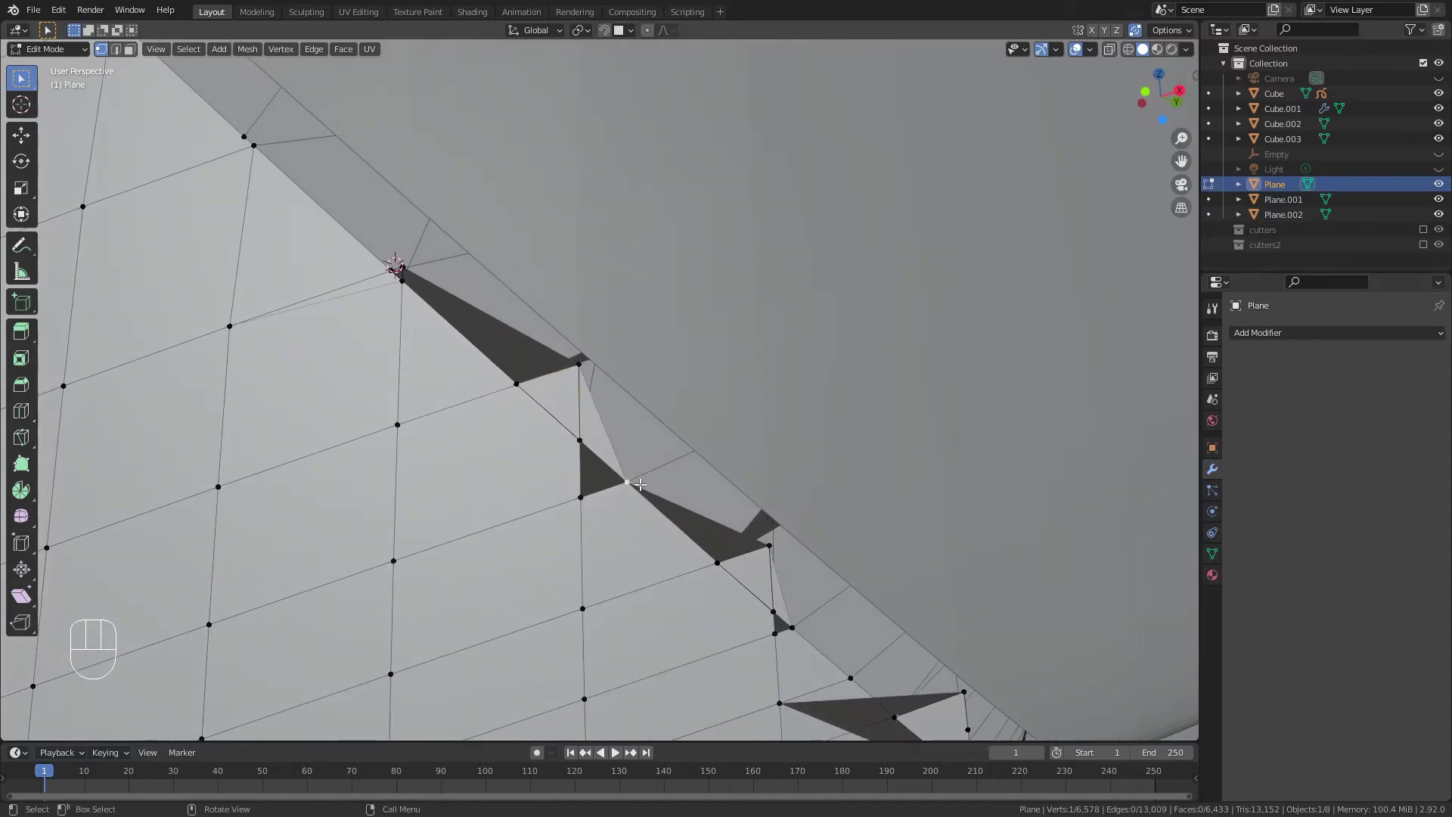
left_click(679, 537)
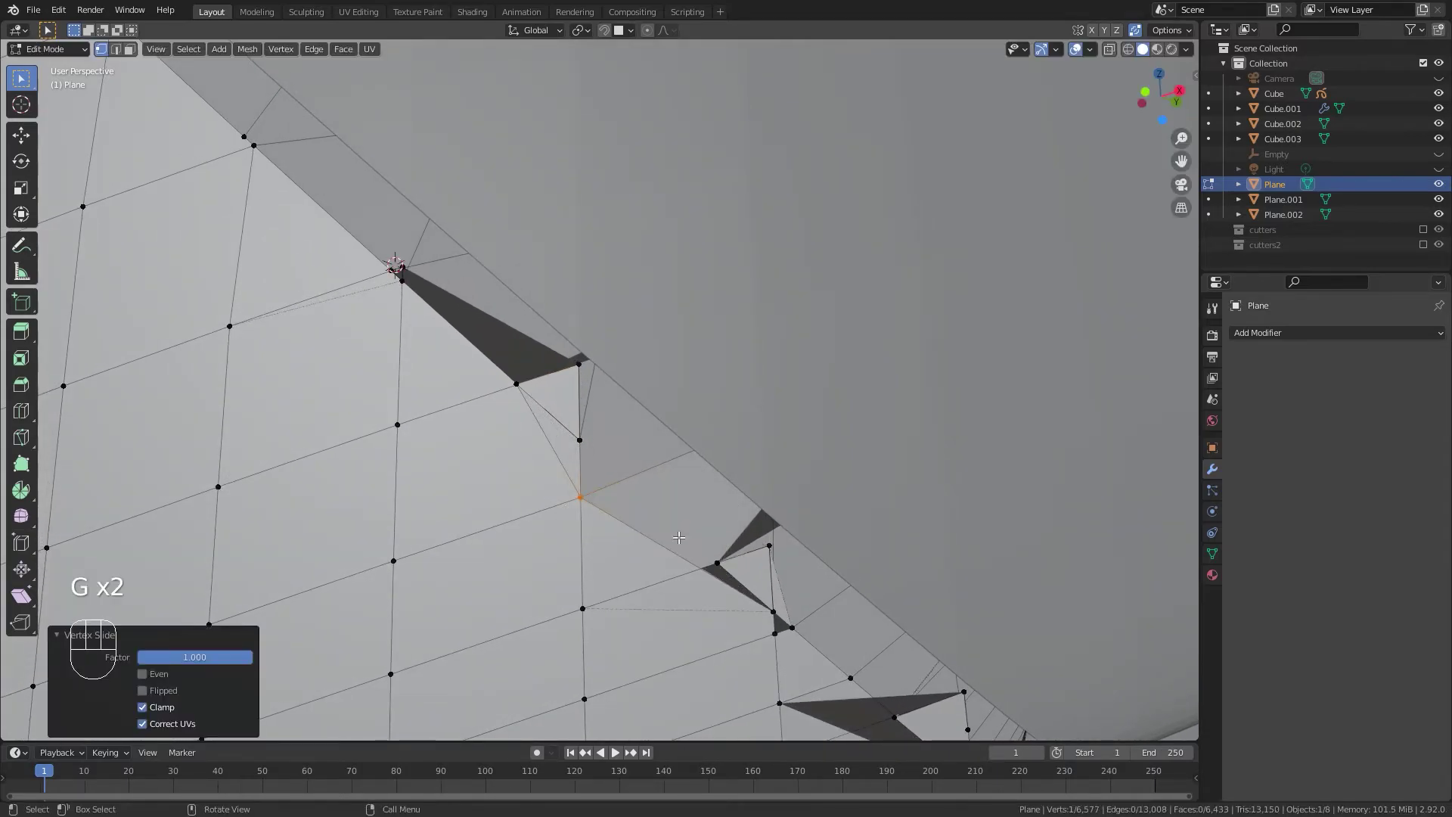
left_click(770, 546)
key("g")
key("g")
left_click(774, 628)
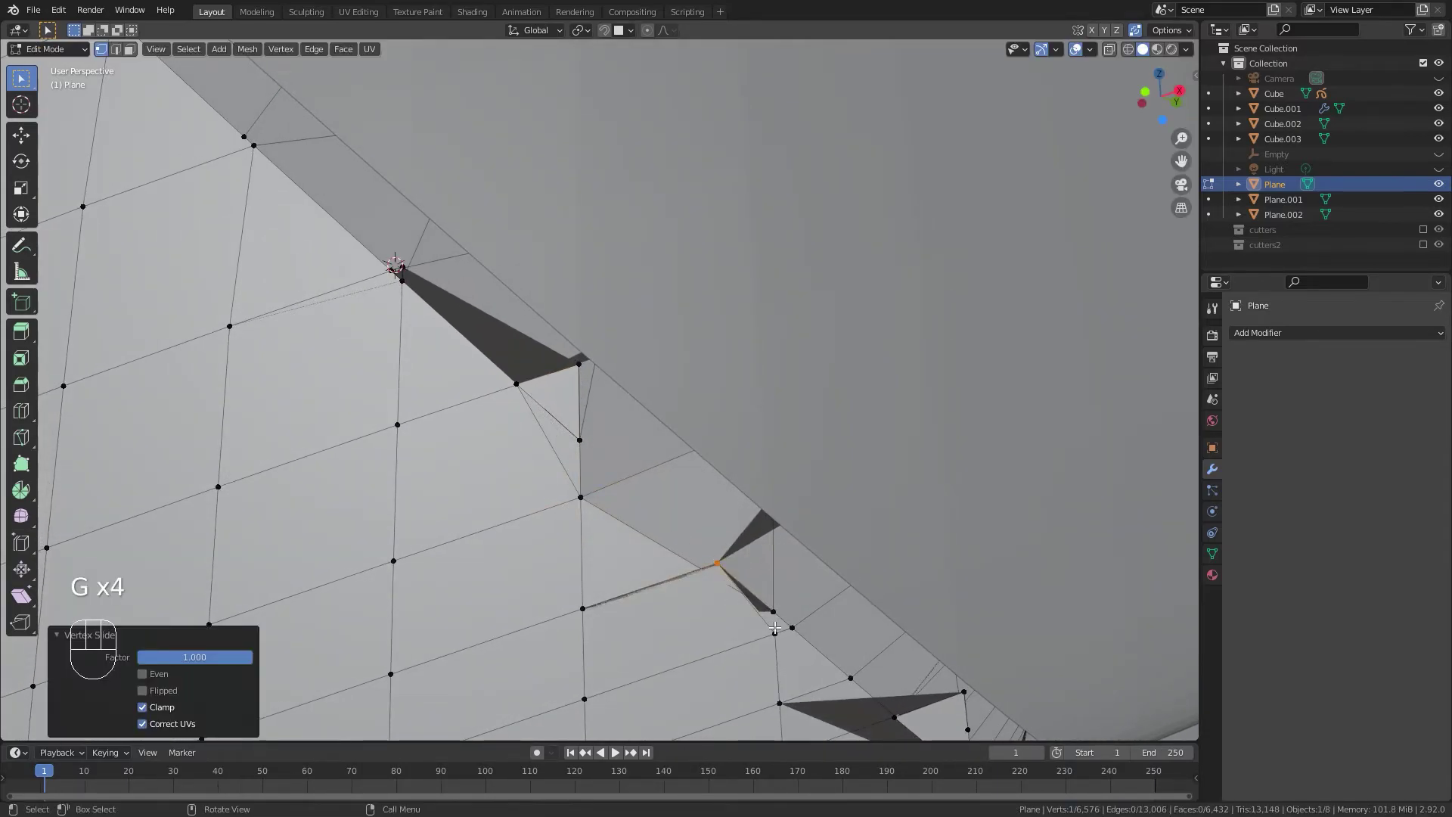
key("ctrl+z")
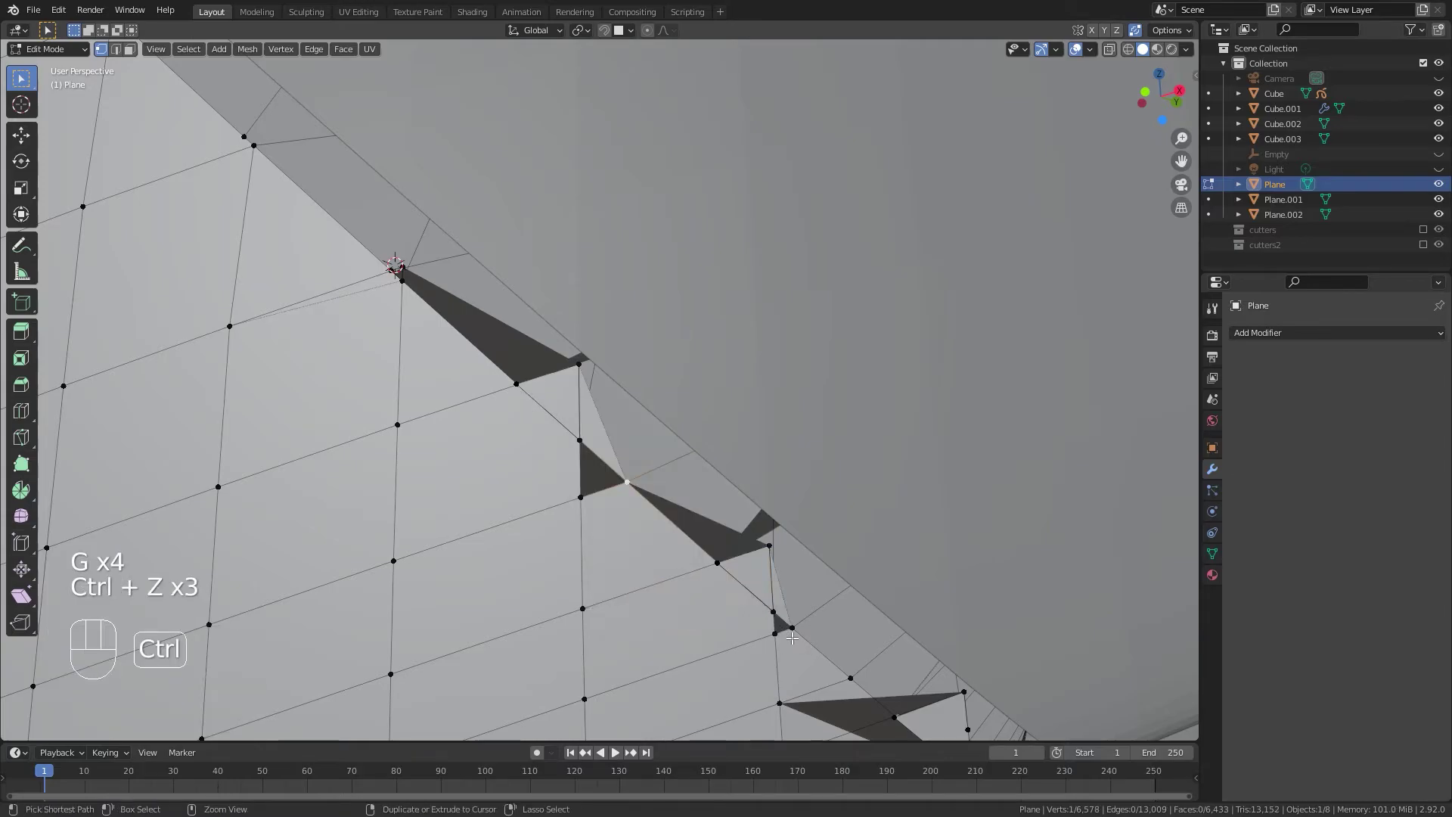
Merge the outer vertex of the gap below the small triangular one onto its neighbour by sliding it along its edge.
scroll(732, 606, "down", 10)
scroll(651, 388, "down", 4)
middle_click_drag(596, 395, 907, 435)
middle_click_drag(907, 435, 719, 402)
key("Tab")
scroll(661, 426, "up", 5)
key("Tab")
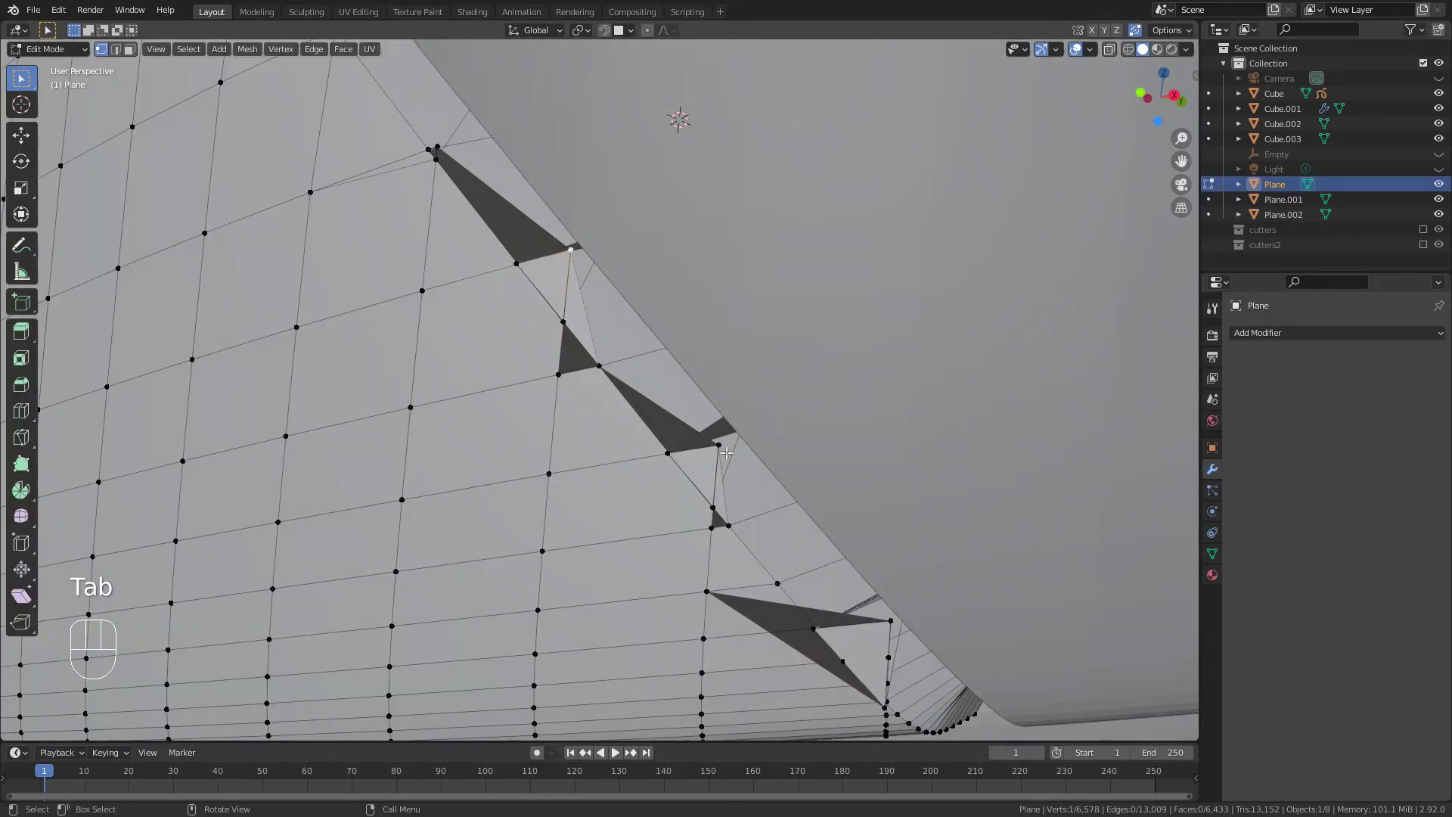
left_click(749, 614)
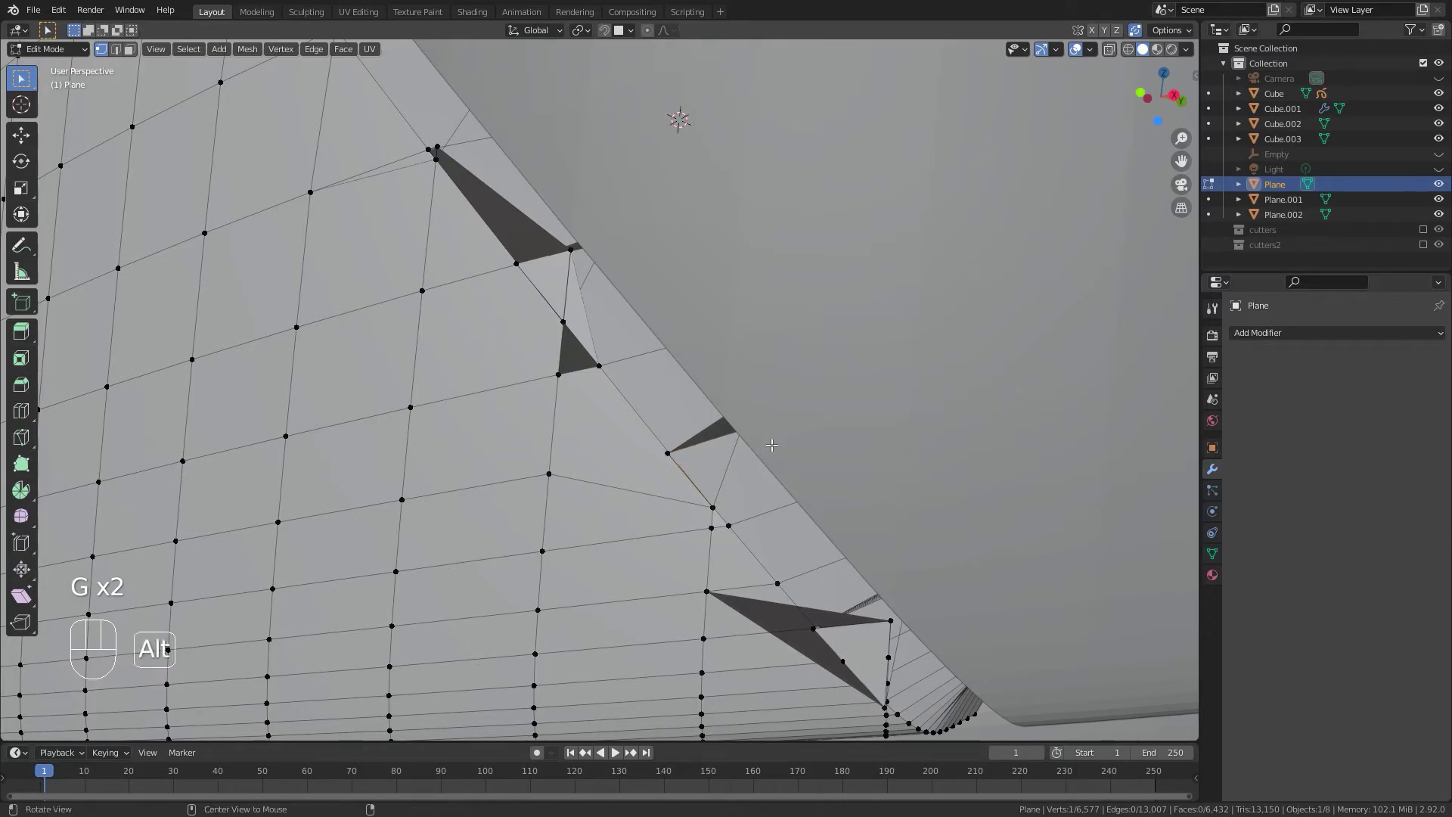
Turn on X-ray and merge two stray vertices along the slanted bevel onto their neighbours by sliding them with factor 1.
key("alt+z")
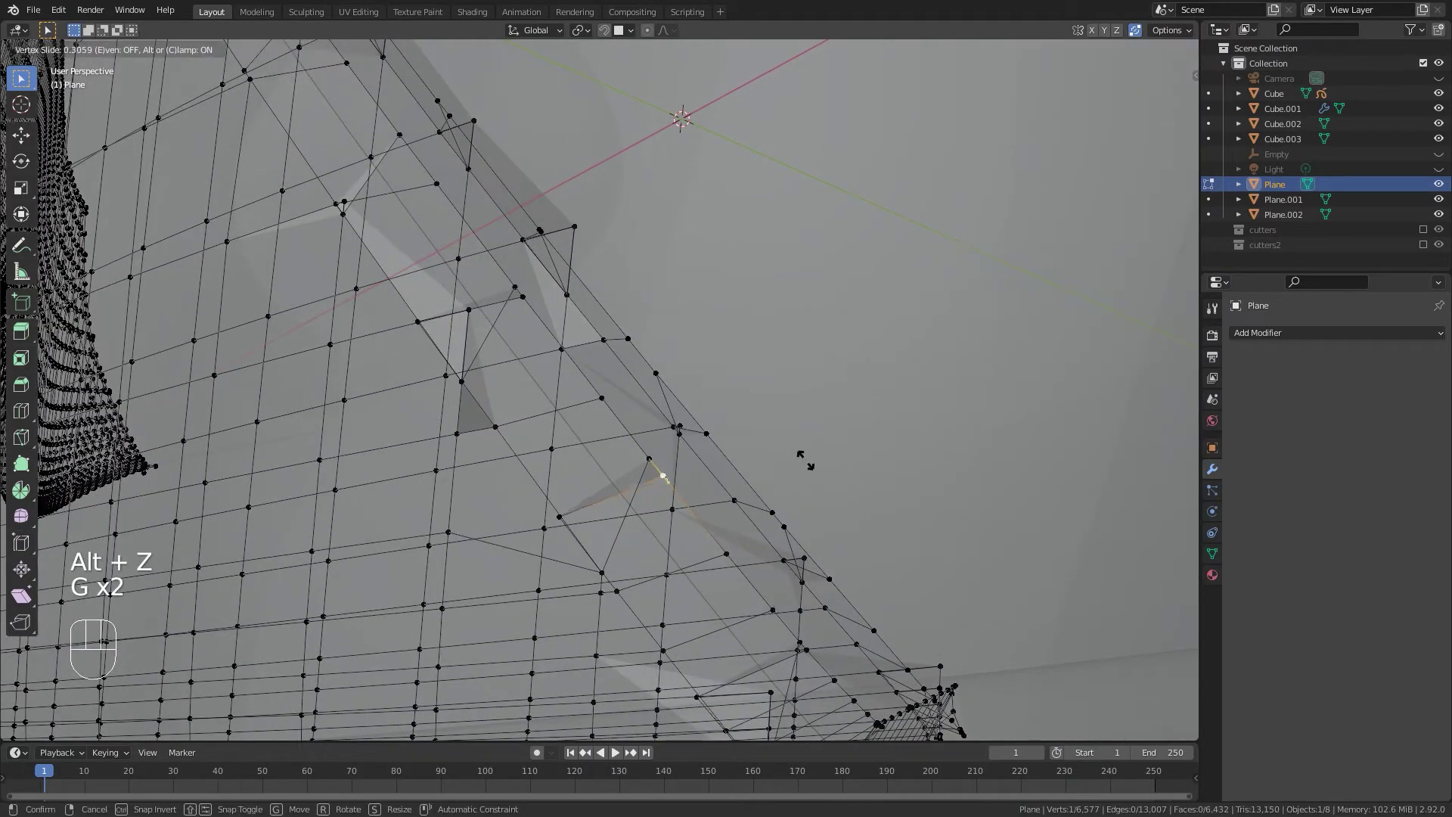
left_click(795, 451)
middle_click_drag(791, 447, 551, 413)
scroll(722, 338, "up", 4)
middle_click_drag(723, 337, 717, 341)
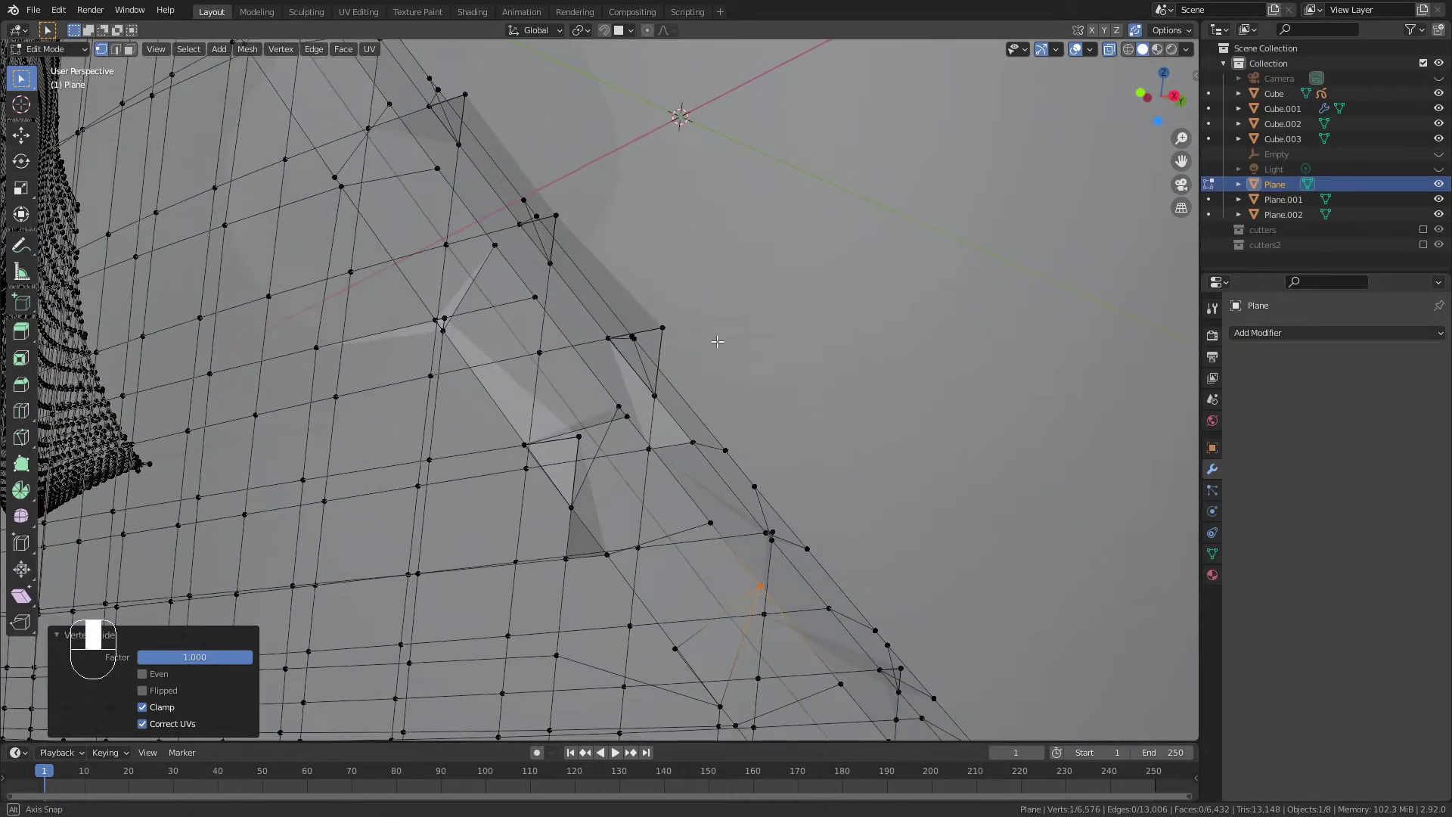
key("g")
key("g")
left_click(621, 412)
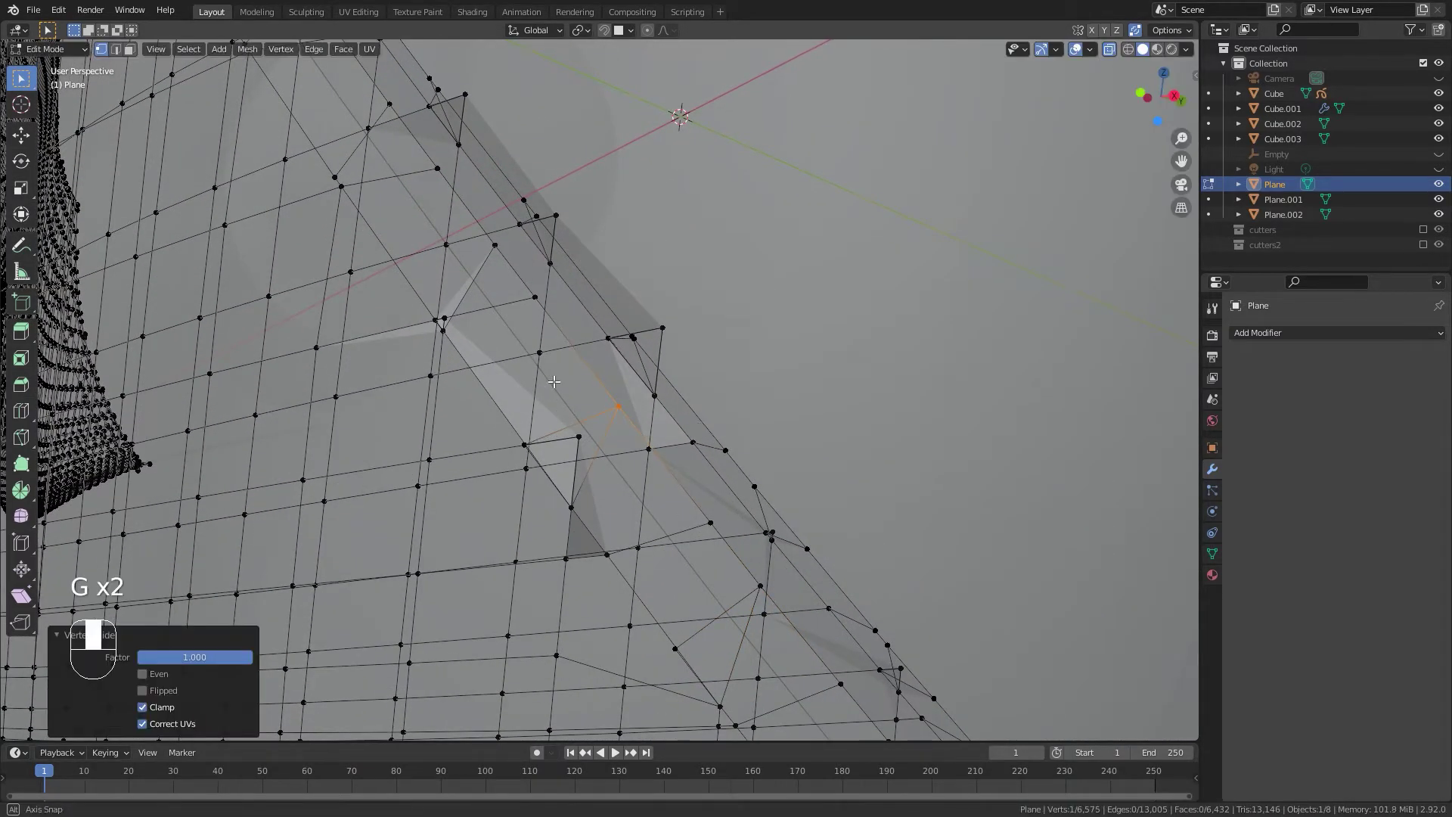
middle_click_drag(554, 381, 558, 386)
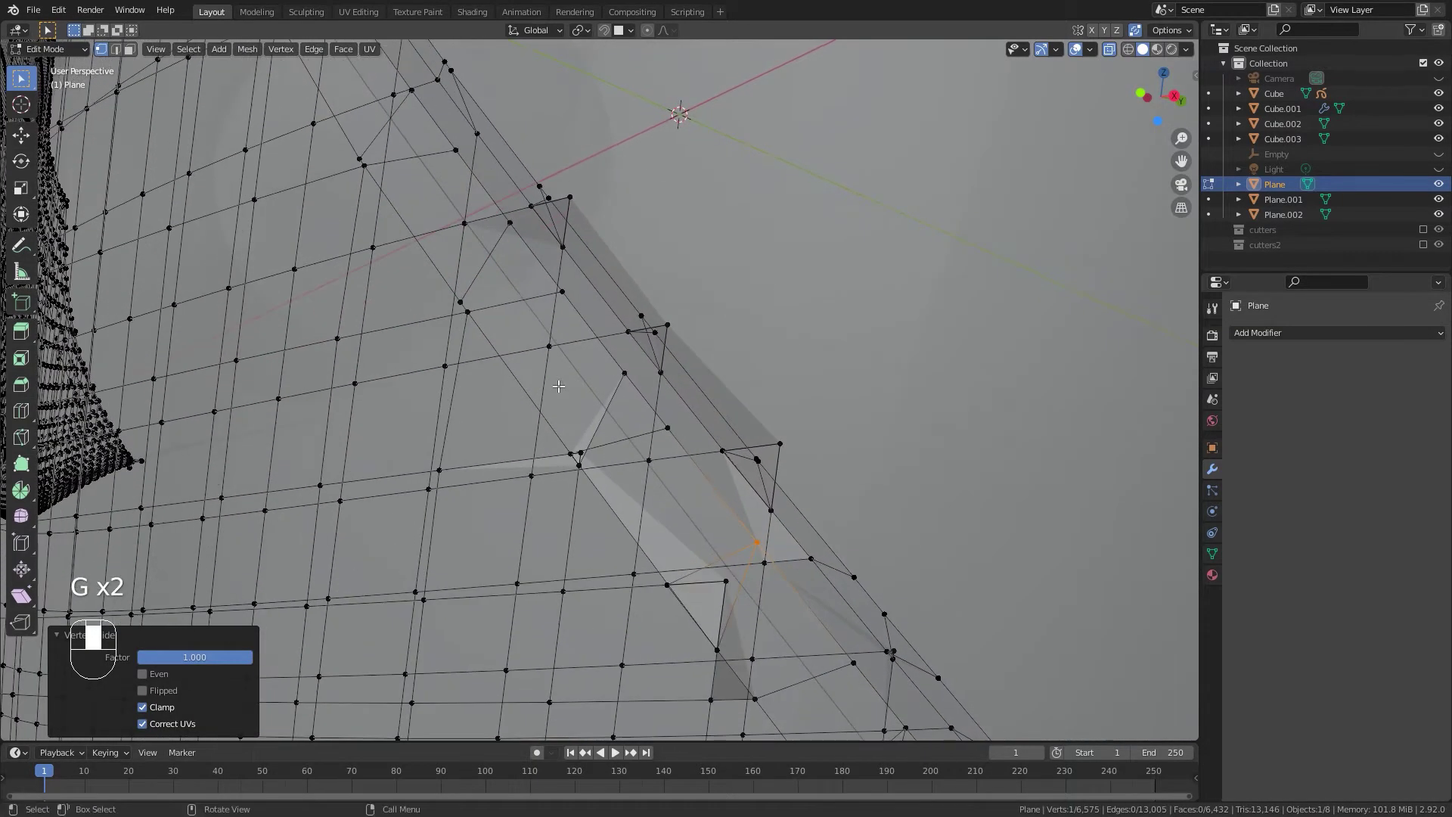
Merge the doubled vertex above the first dark gap into its neighbour, and check the bevel with X-ray off.
left_click(611, 458)
scroll(616, 461, "down", 4)
middle_click_drag(735, 495, 692, 458)
key("Tab")
middle_click_drag(570, 377, 634, 397)
scroll(635, 398, "up", 1)
key("Tab")
scroll(626, 412, "up", 2)
scroll(631, 418, "down", 1)
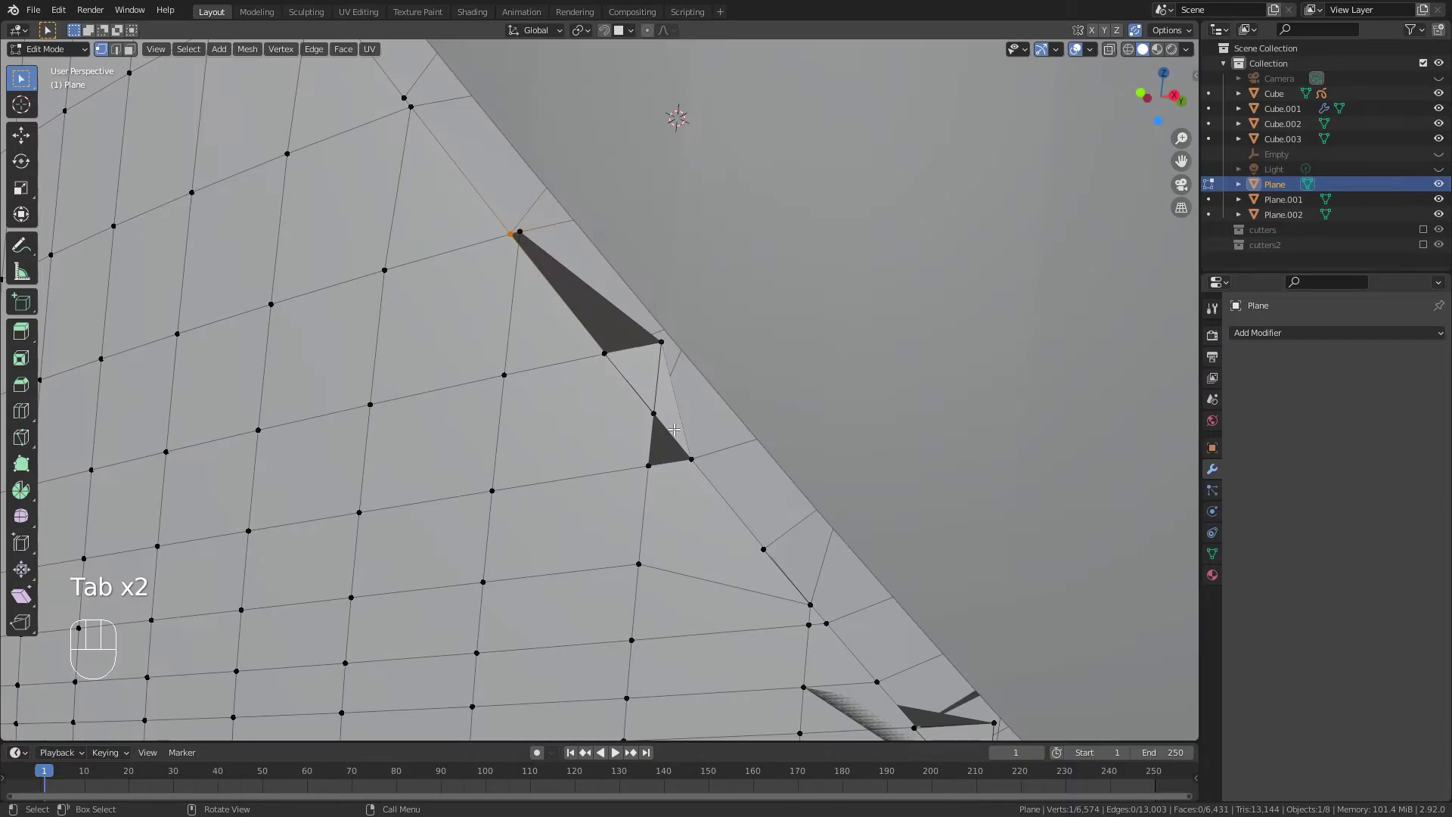
In X-ray view, merge the stray vertex above the small triangular gap onto its neighbour by sliding it with factor 1.
left_click(661, 423)
key("alt+z")
middle_click_drag(678, 424, 673, 435)
middle_click_drag(499, 564, 581, 538)
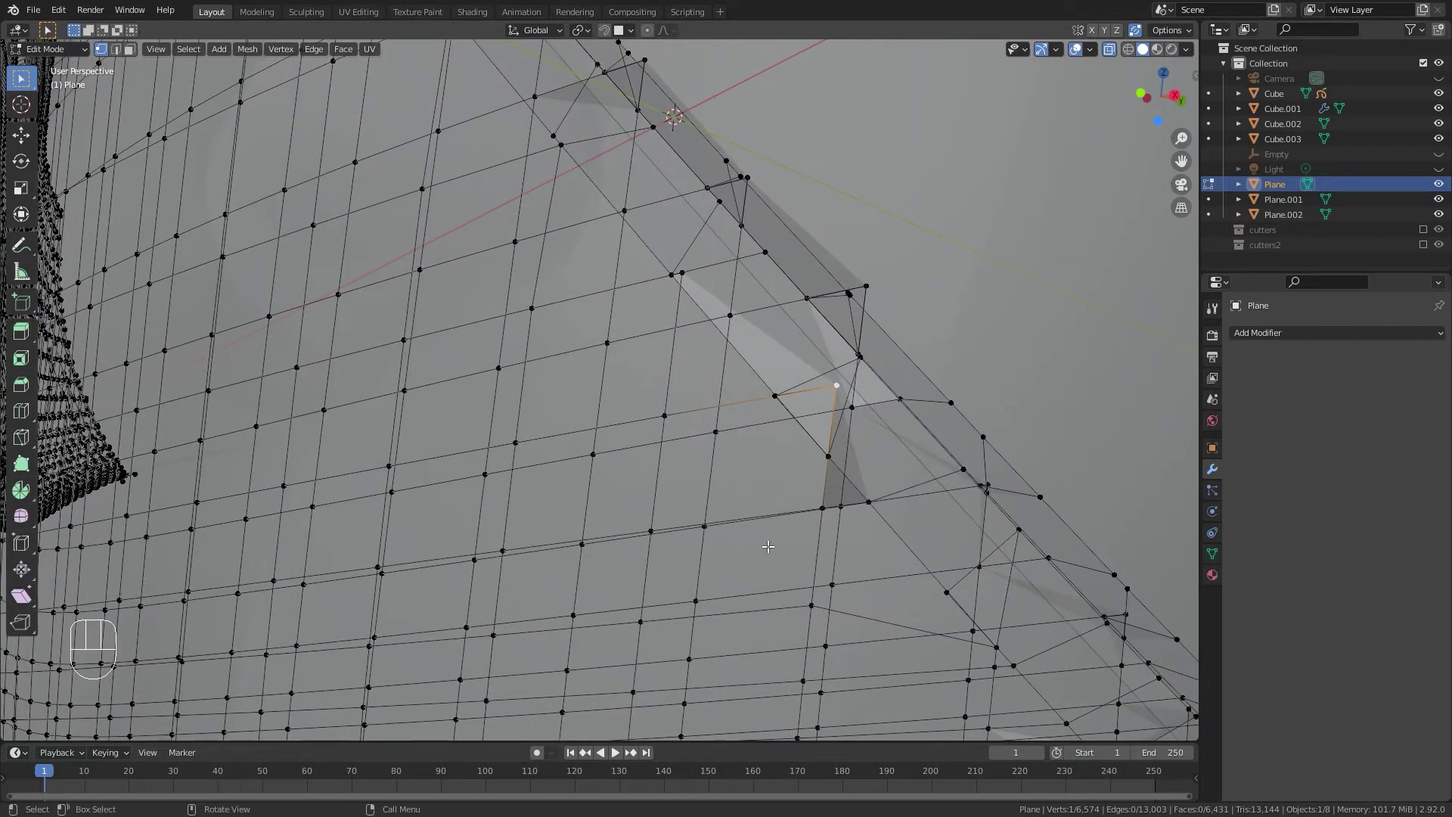
left_click(627, 552)
middle_click_drag(819, 453, 816, 438)
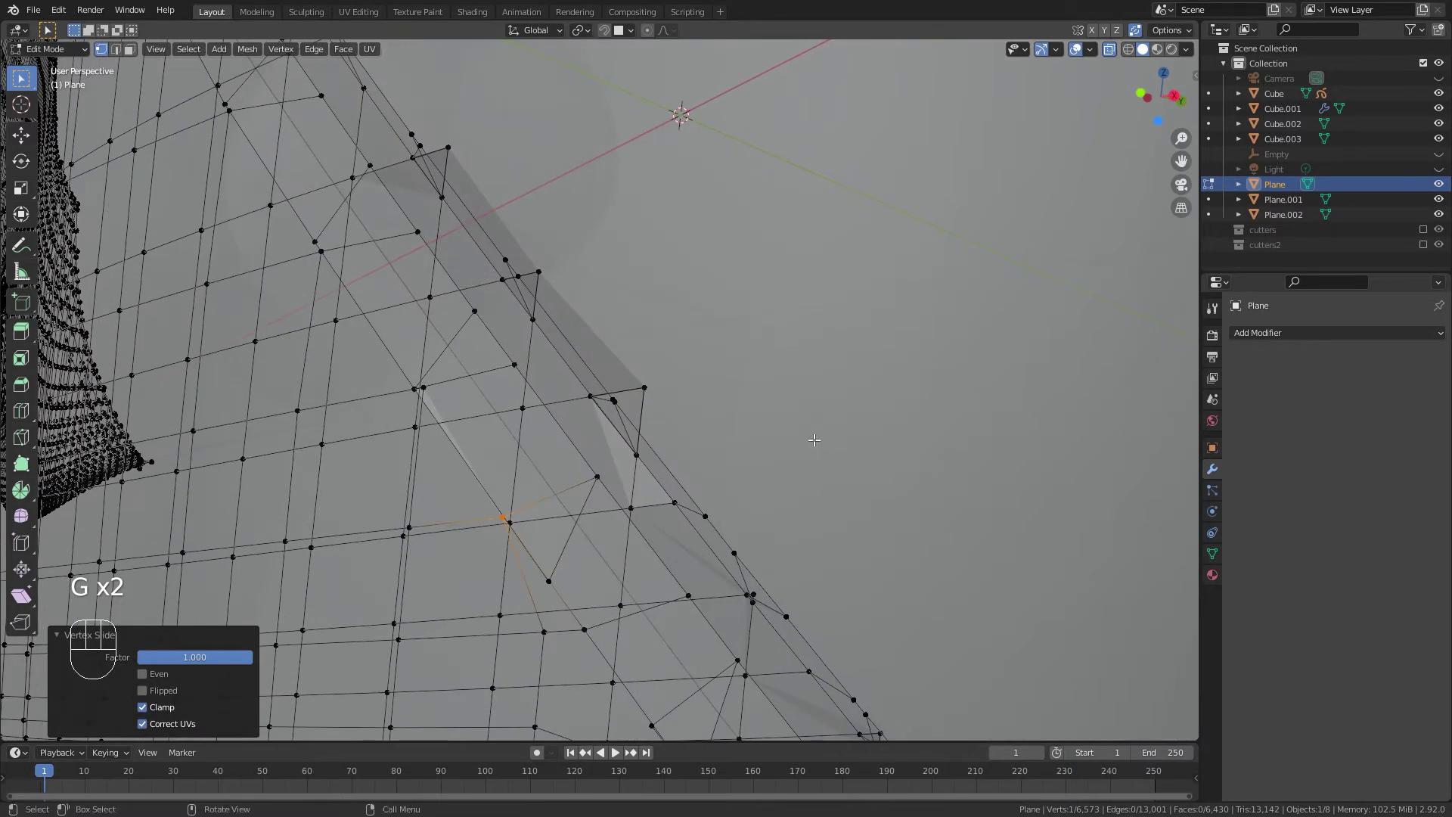
Merge the next doubled vertex further up the slanted bevel onto its neighbour by sliding it with factor 1.
middle_click_drag(447, 437, 494, 479)
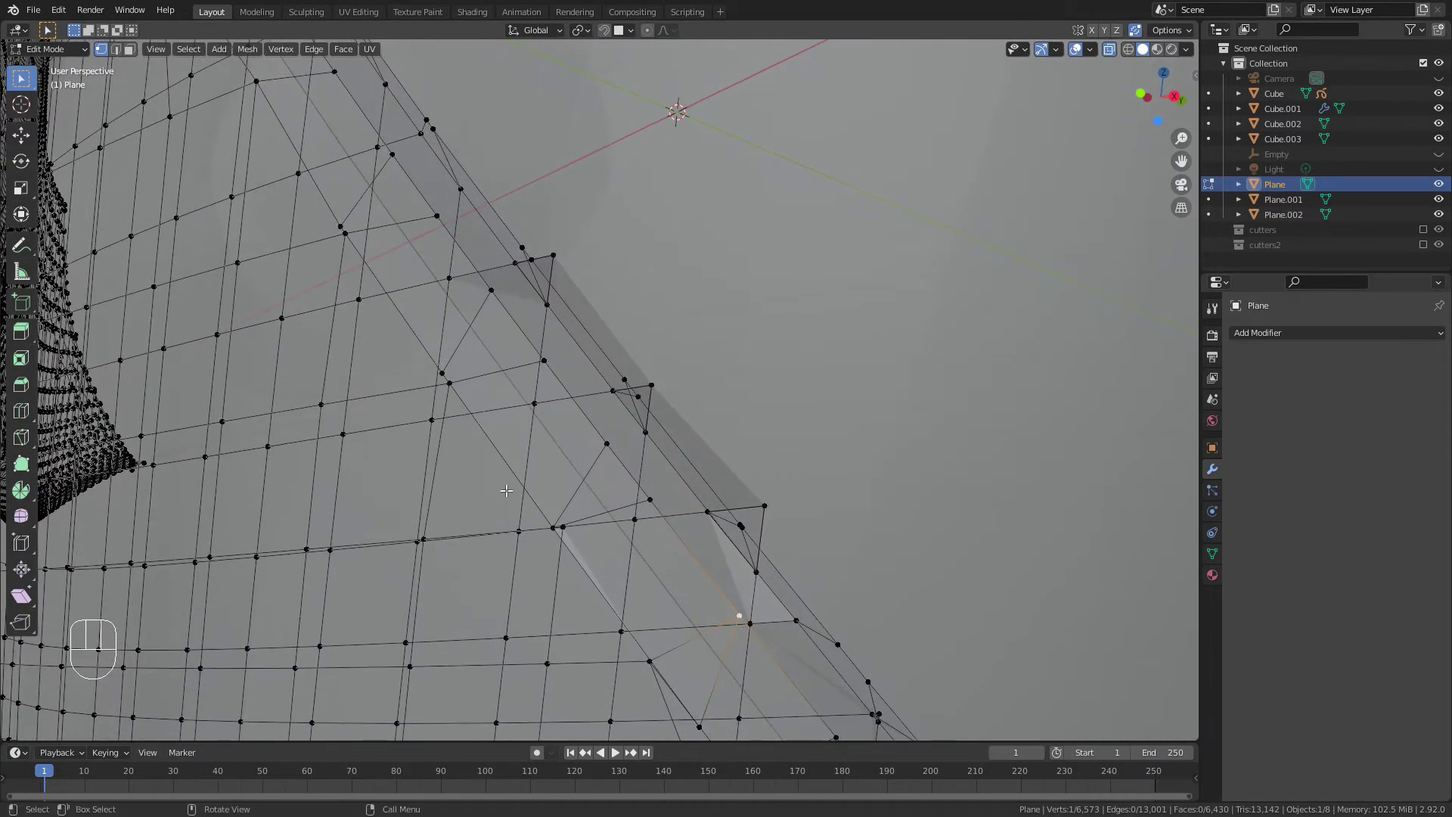
left_click(620, 537)
middle_click_drag(621, 539, 697, 584)
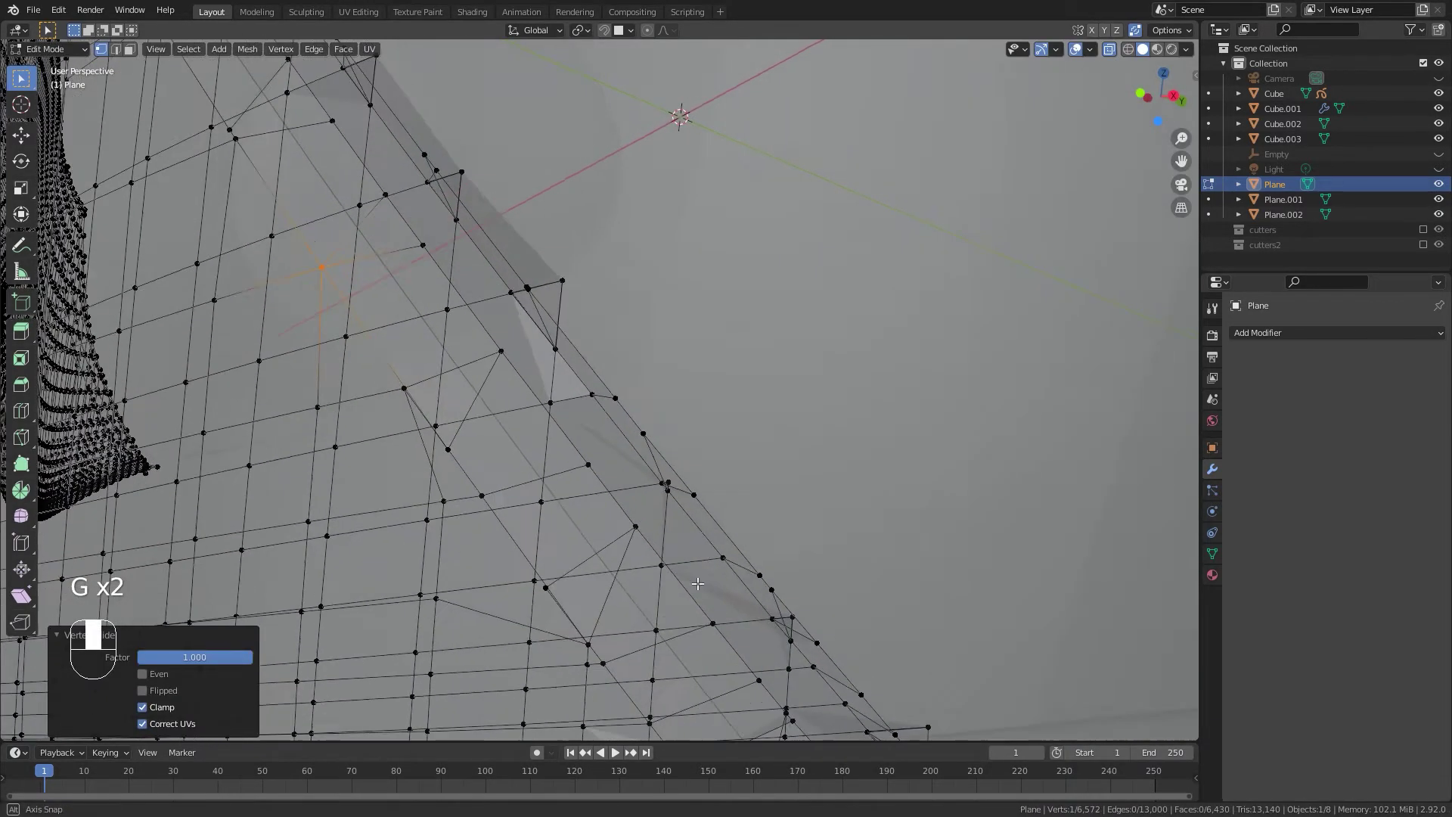
middle_click_drag(586, 536, 597, 522)
Slide the doubled vertices beside the protruding corner on the bevel's back edge onto their neighbours to merge them.
left_click(568, 352)
middle_click_drag(578, 357, 590, 379)
left_click(556, 415)
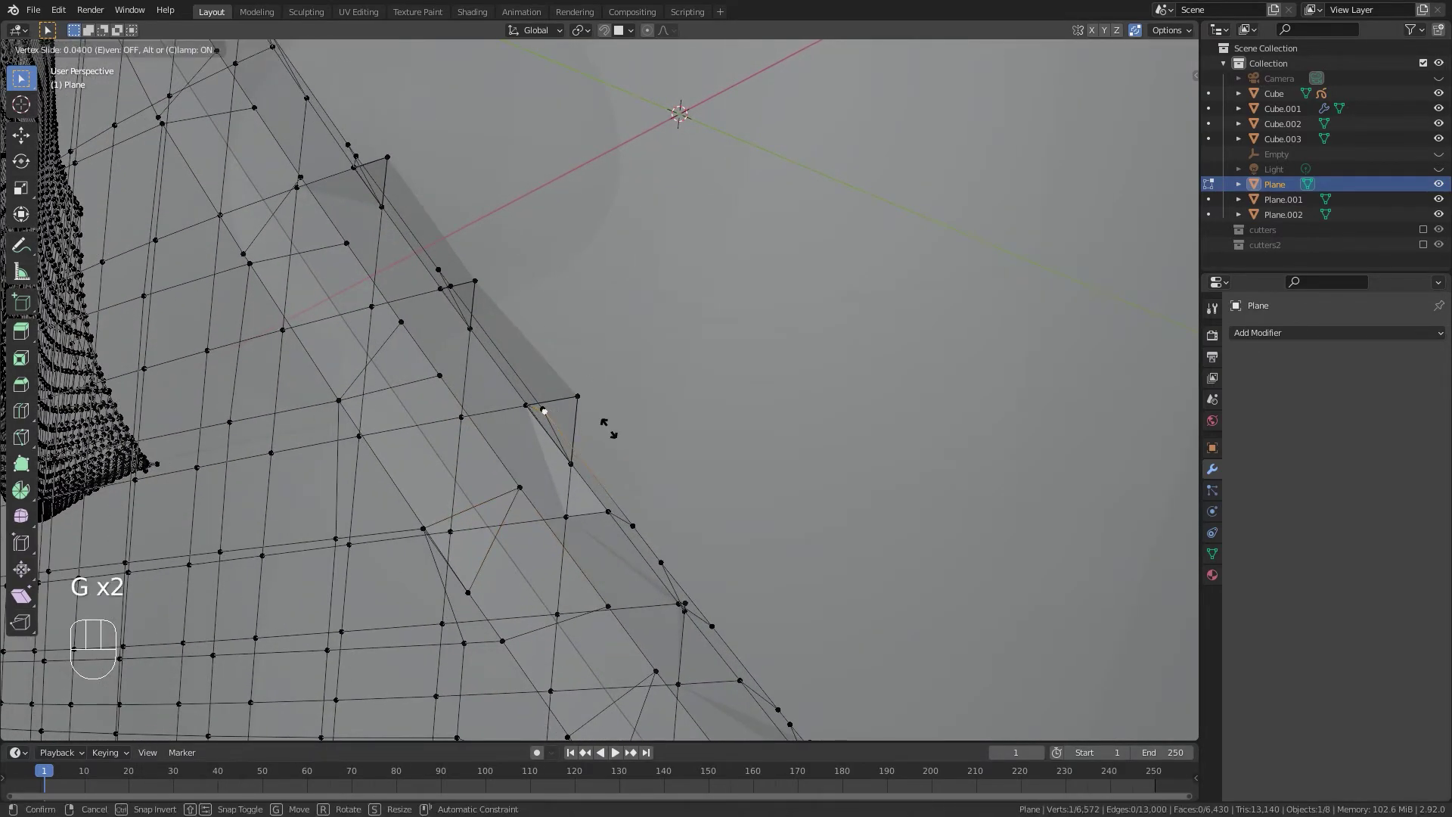
left_click(608, 429)
left_click(572, 465)
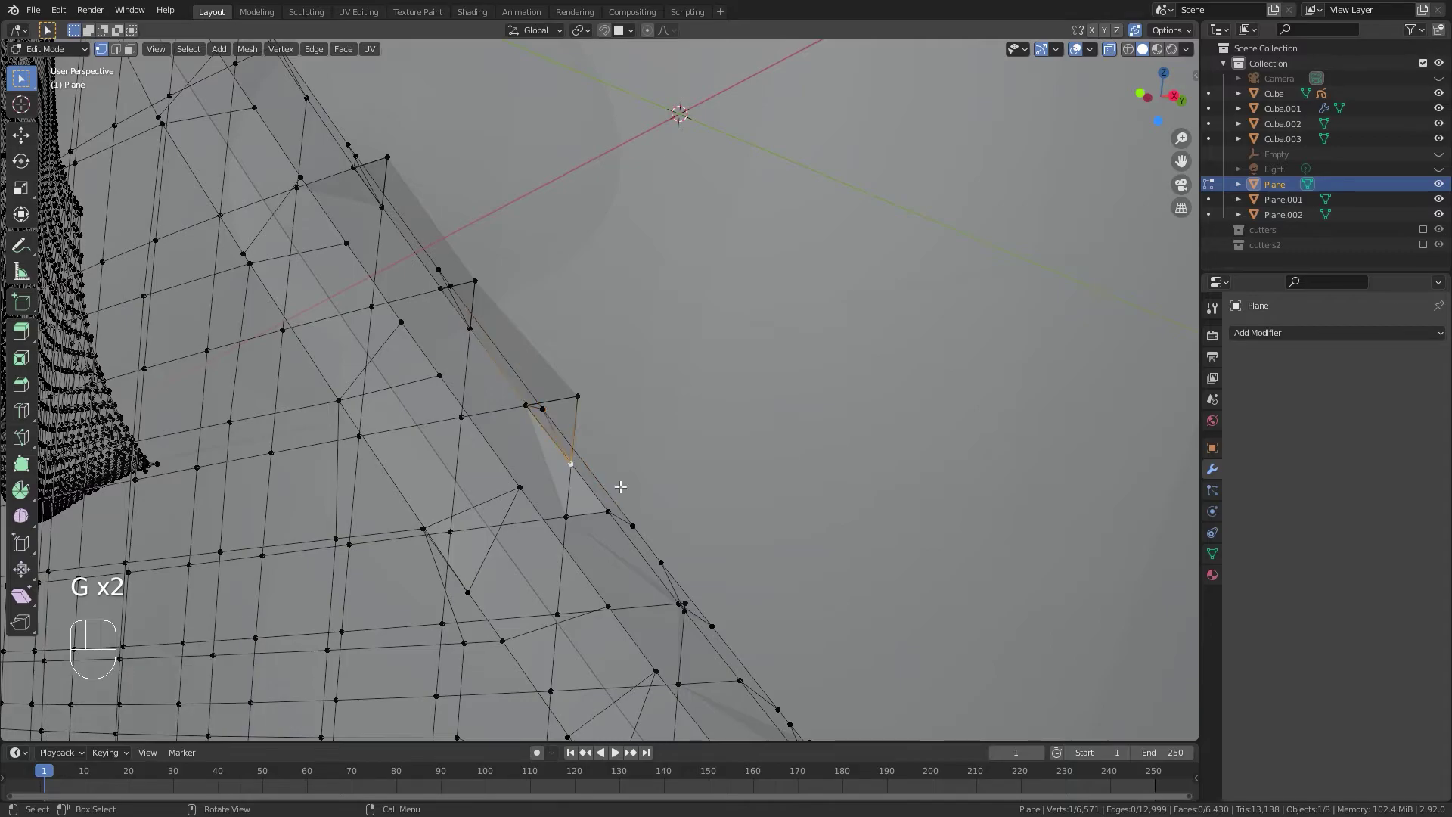
left_click(581, 423)
key("ctrl+z")
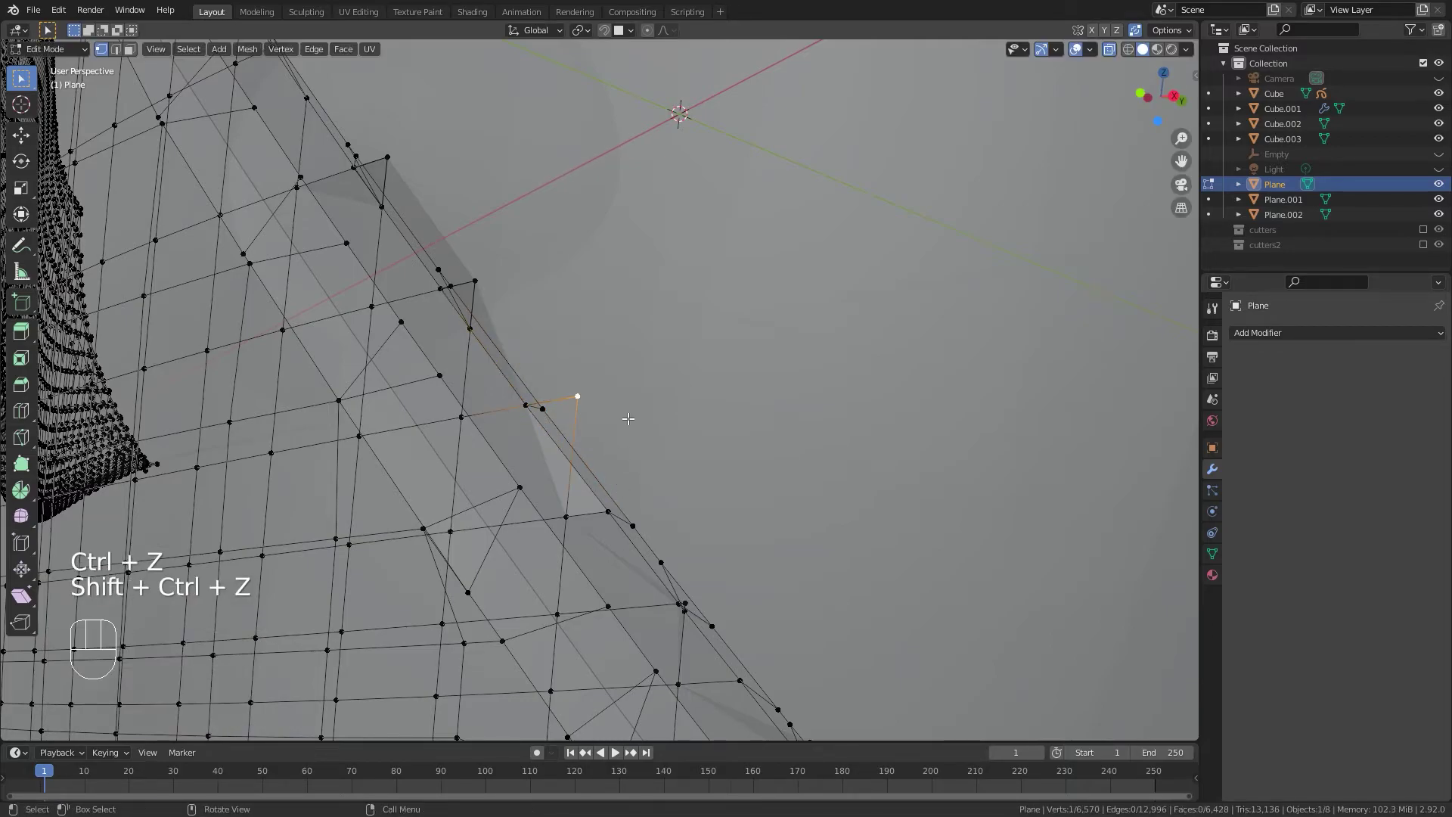
Merge the protruding outer vertex on the bevel's back edge into the row, and check the surface.
left_click(530, 465)
middle_click_drag(622, 496, 589, 447)
key("Tab")
key("Tab")
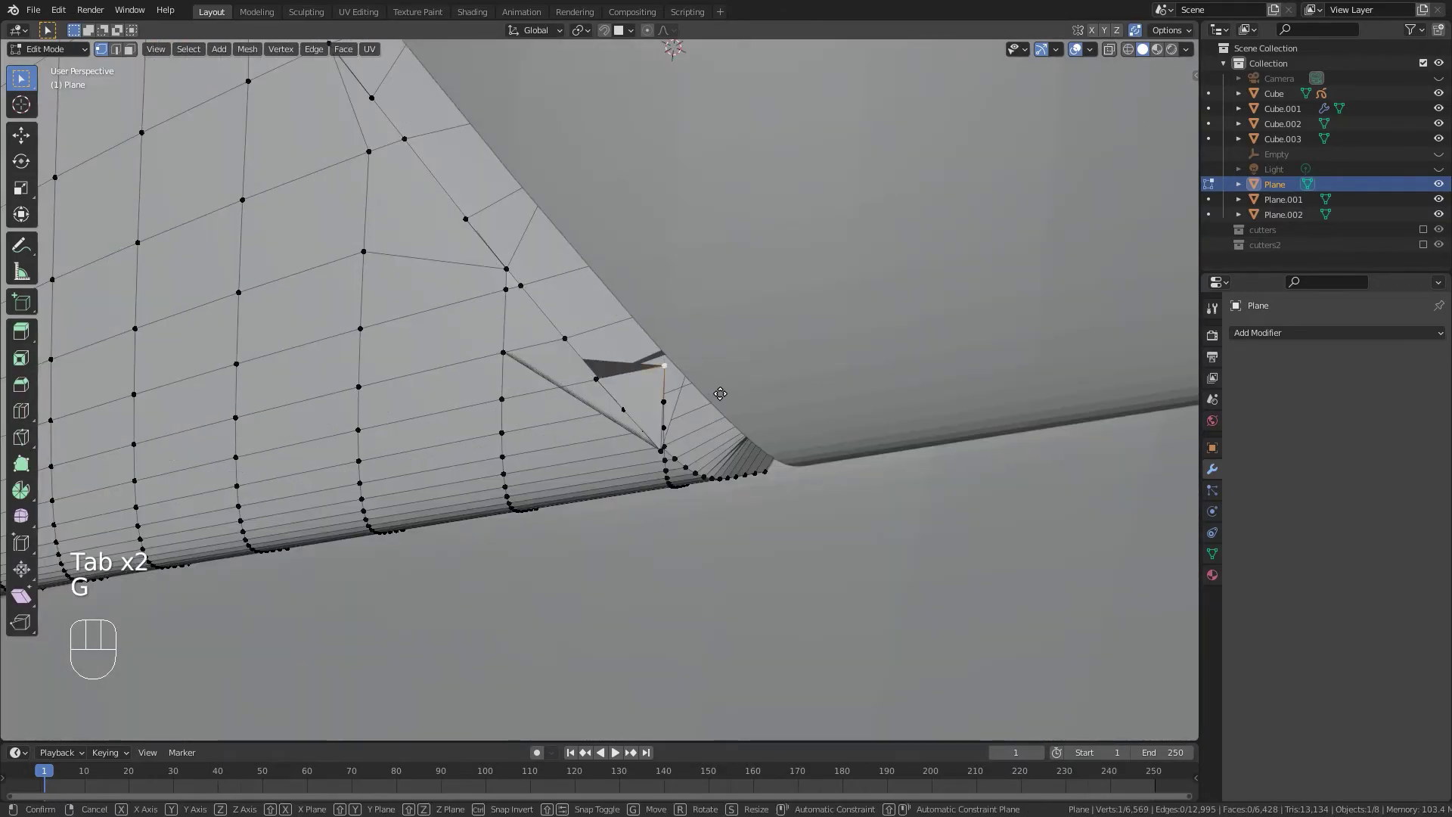
Try sliding the outer vertex of the gap near the panel's lower corner, undo it, and frame that vertex in X-ray.
left_click(638, 405)
key("ctrl+z")
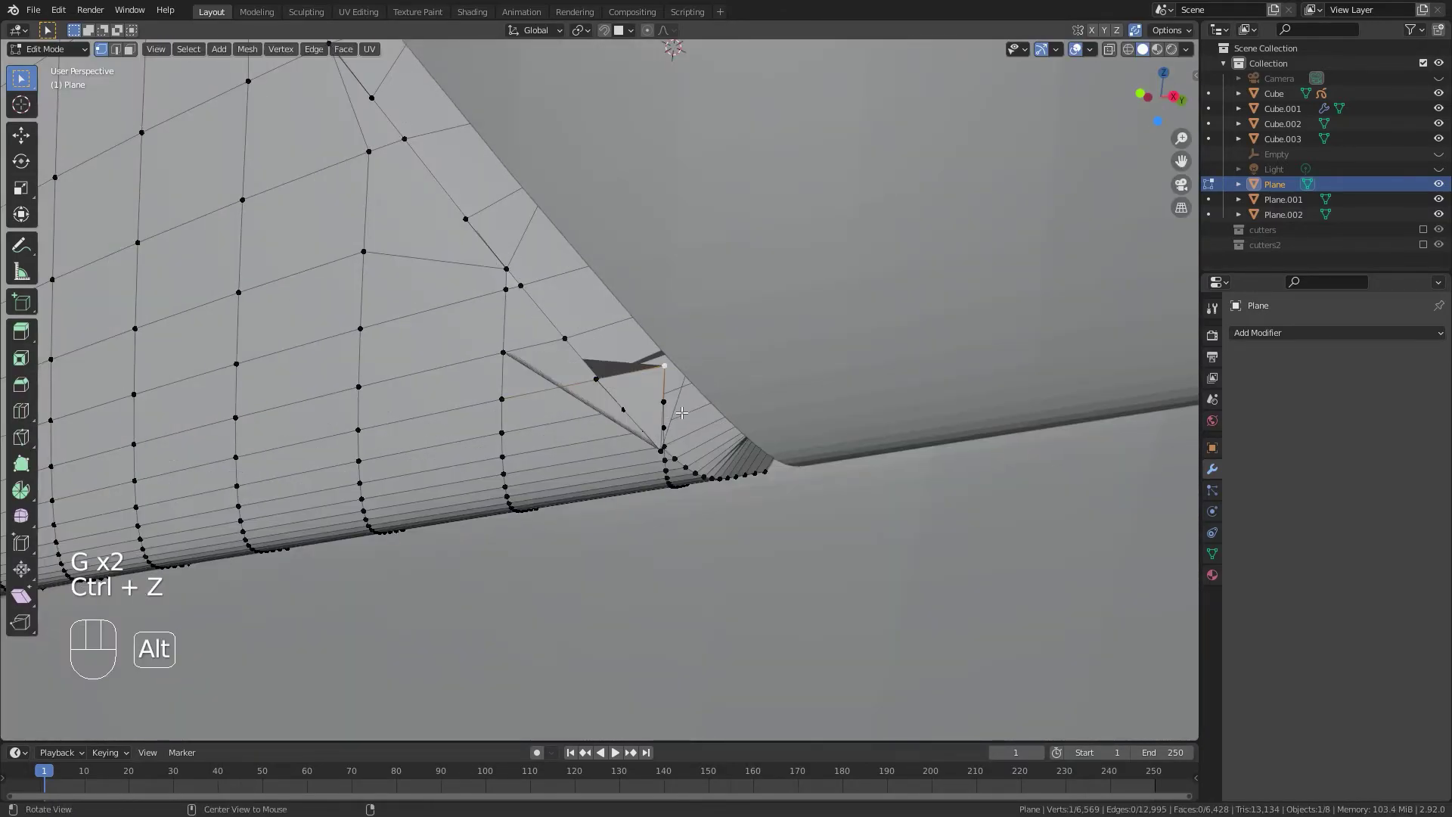
key("alt+z")
scroll(681, 413, "up", 8)
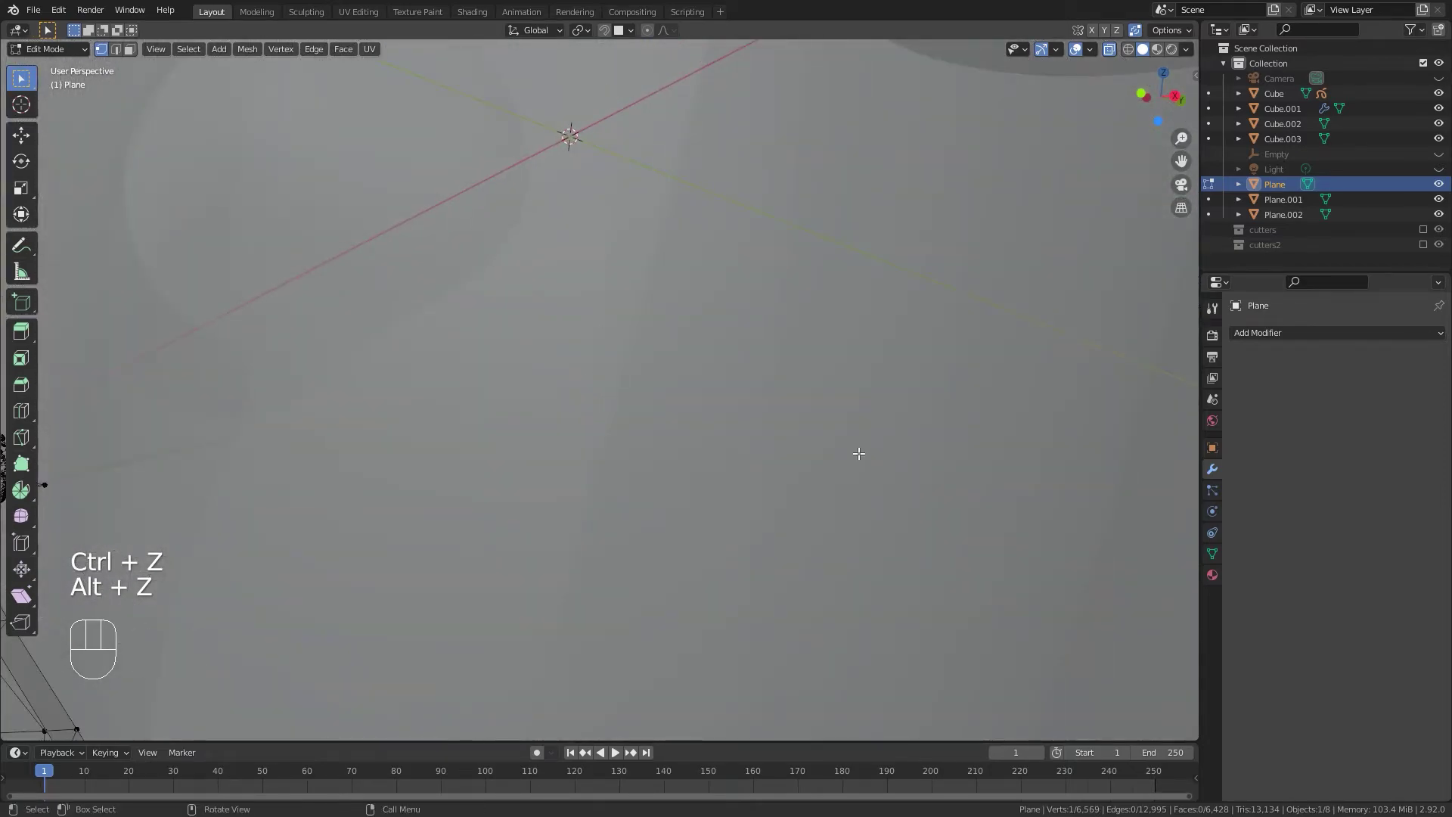
key("KP_Decimal")
Try moving the overlapping vertices around the lower corner gap, and undo the attempt.
scroll(835, 390, "down", 1)
scroll(538, 454, "down", 8)
middle_click_drag(718, 411, 758, 476)
scroll(593, 474, "up", 6)
middle_click_drag(758, 477, 526, 496, "shift")
left_click(402, 478, "ctrl")
middle_click_drag(438, 457, 506, 293)
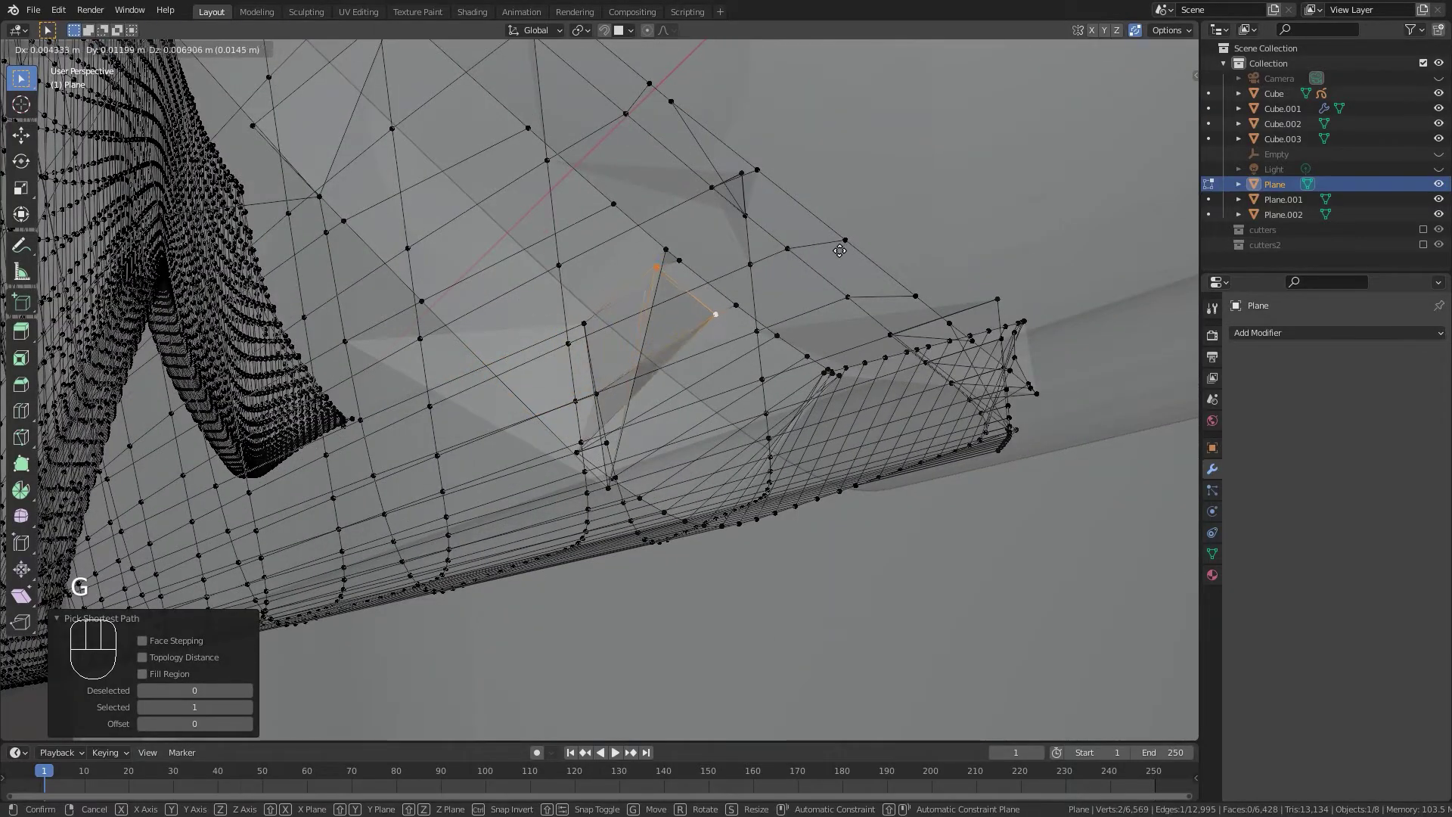
middle_click_drag(653, 425, 611, 483)
left_click(611, 483)
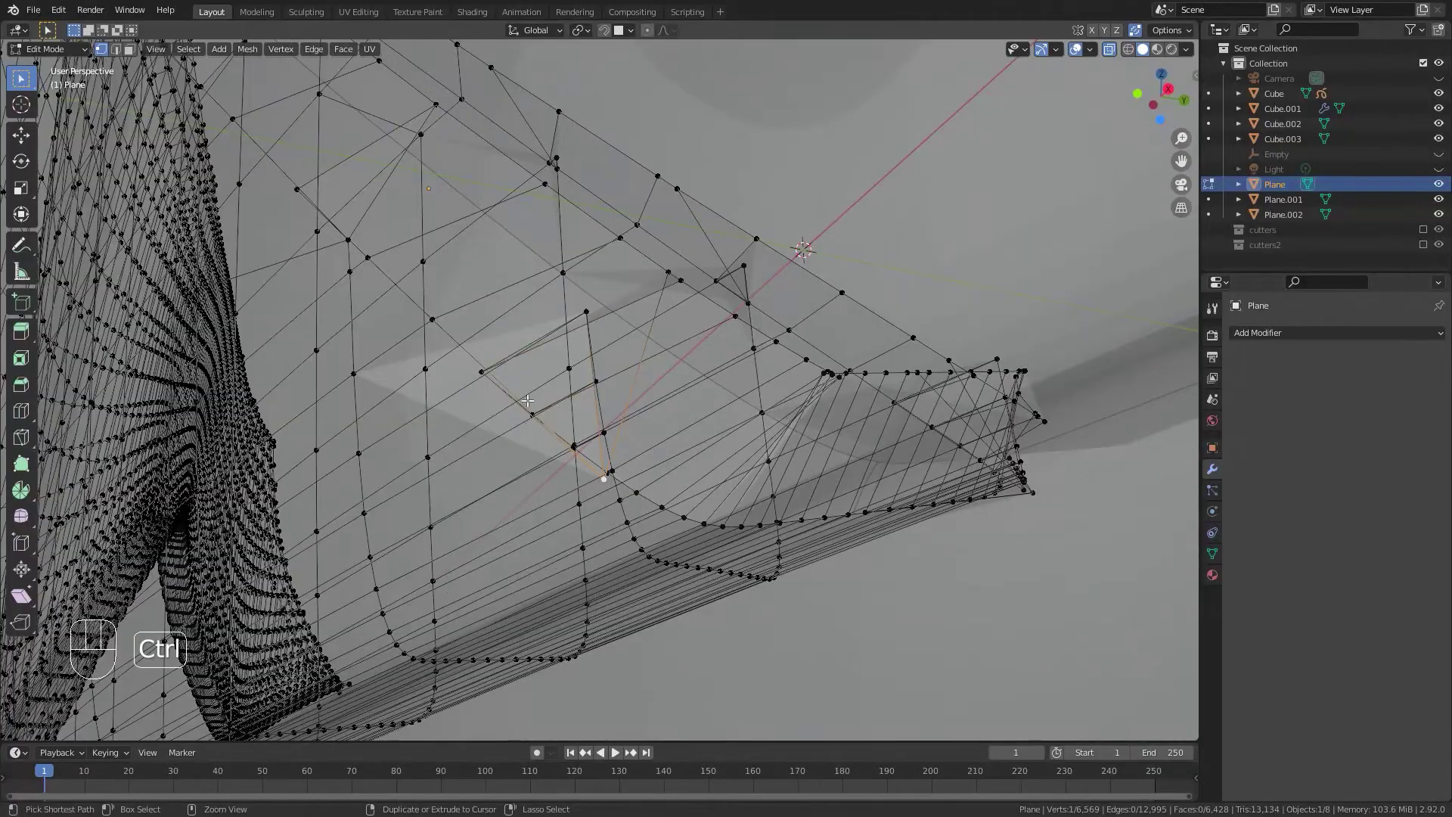
middle_click_drag(555, 420, 679, 475)
key("ctrl+z")
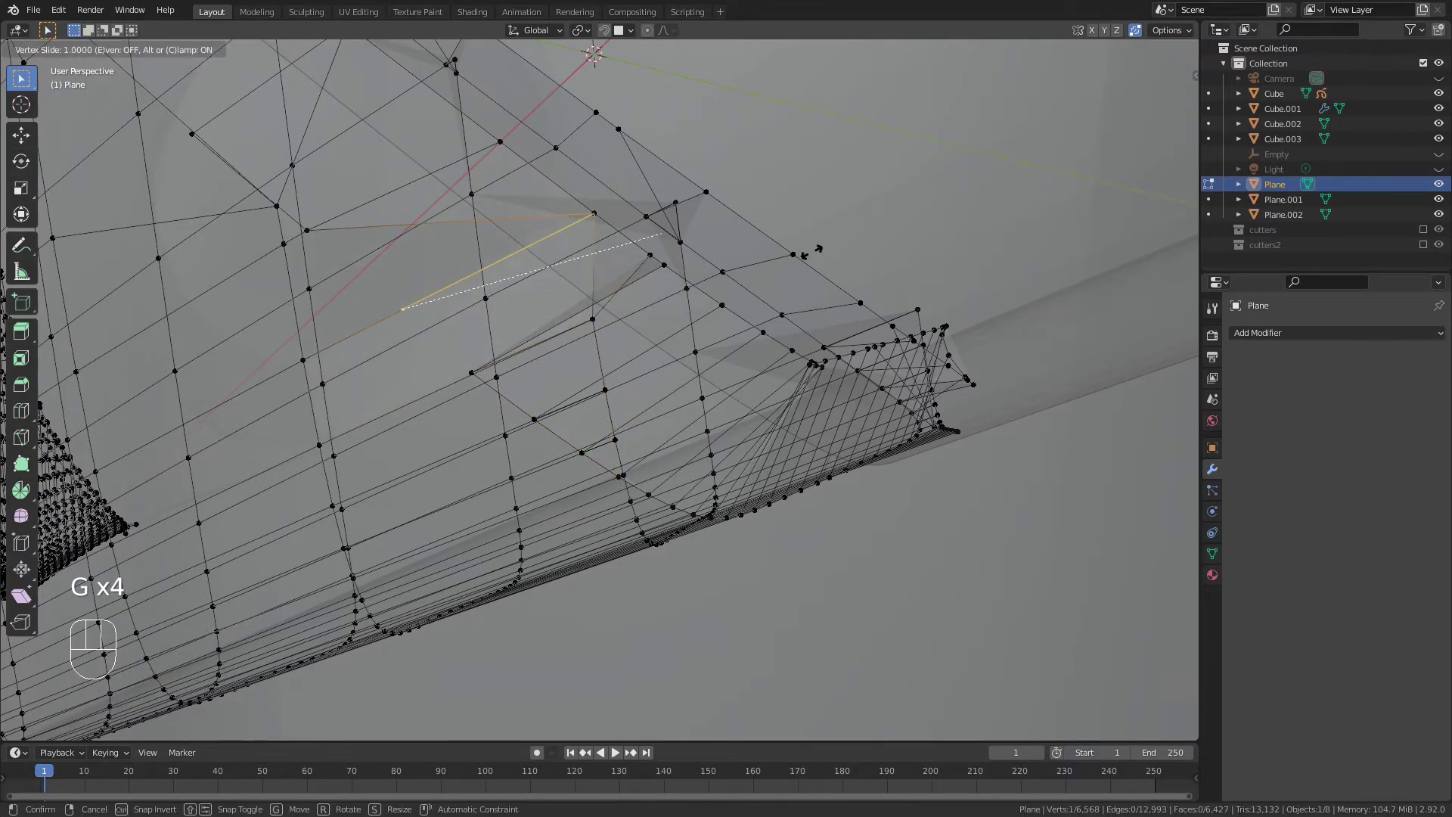
Try merging the lower corner's stray vertices by sliding them onto their neighbours, and undo the slides.
middle_click_drag(732, 340, 539, 365)
key("ctrl+z")
key("ctrl+z")
middle_click_drag(628, 423, 580, 411)
key("Tab")
middle_click_drag(593, 362, 589, 482)
key("ctrl+z")
key("ctrl+z")
key("alt+z")
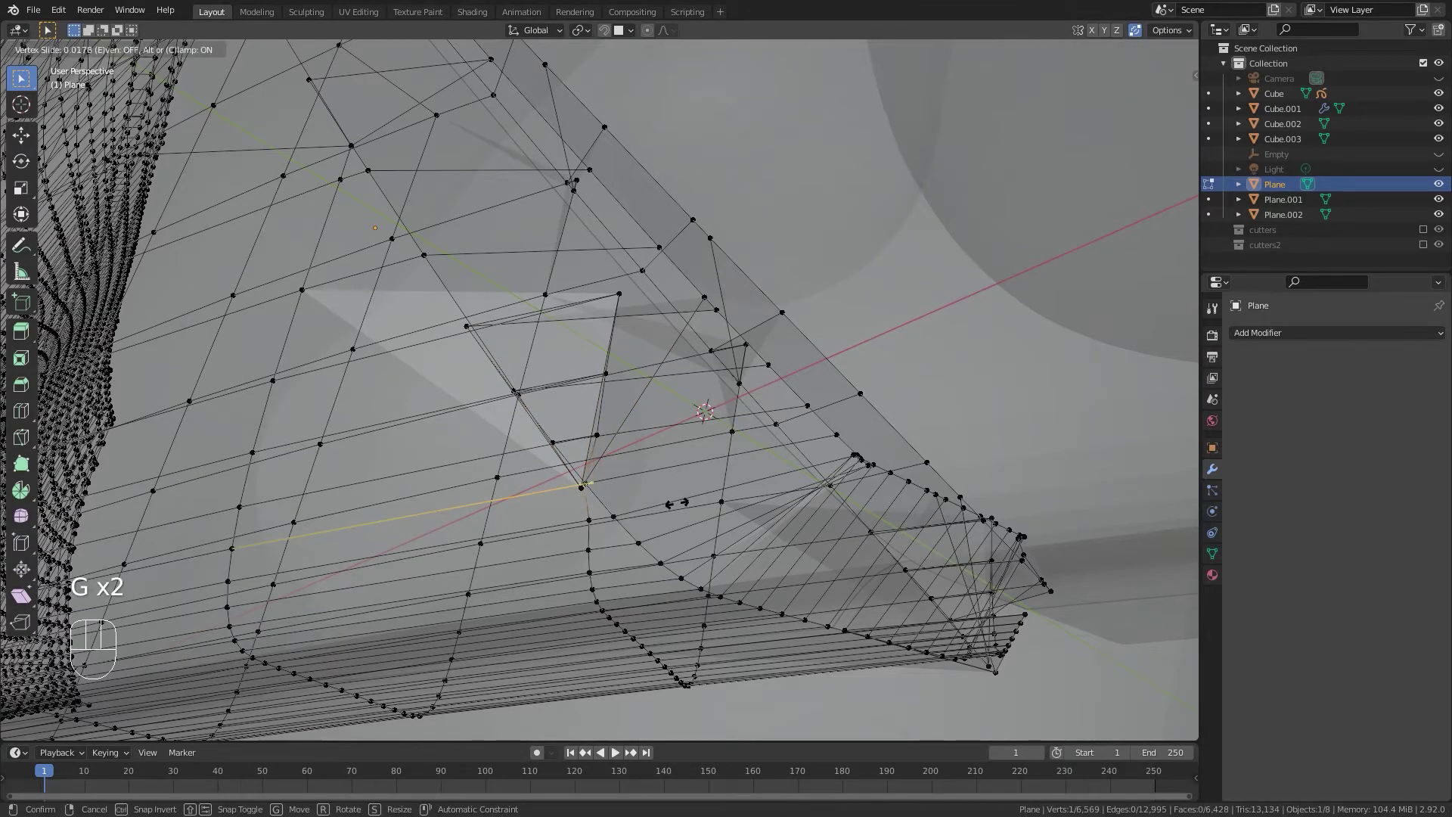
Merge the doubled vertices along the inner edge near the lower corner by sliding them onto their neighbours.
middle_click_drag(640, 490, 642, 378)
left_click(582, 497)
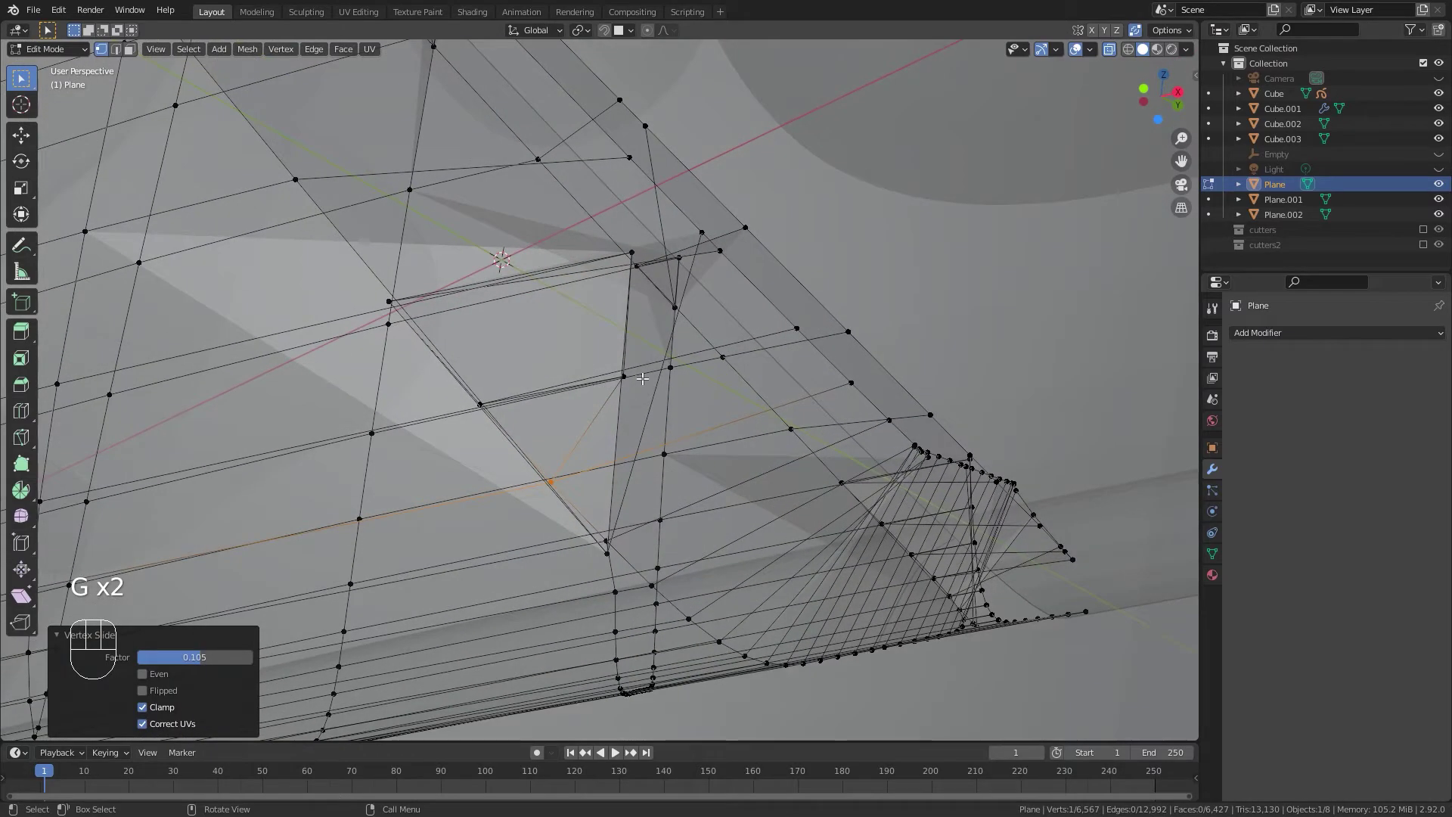
left_click(487, 428)
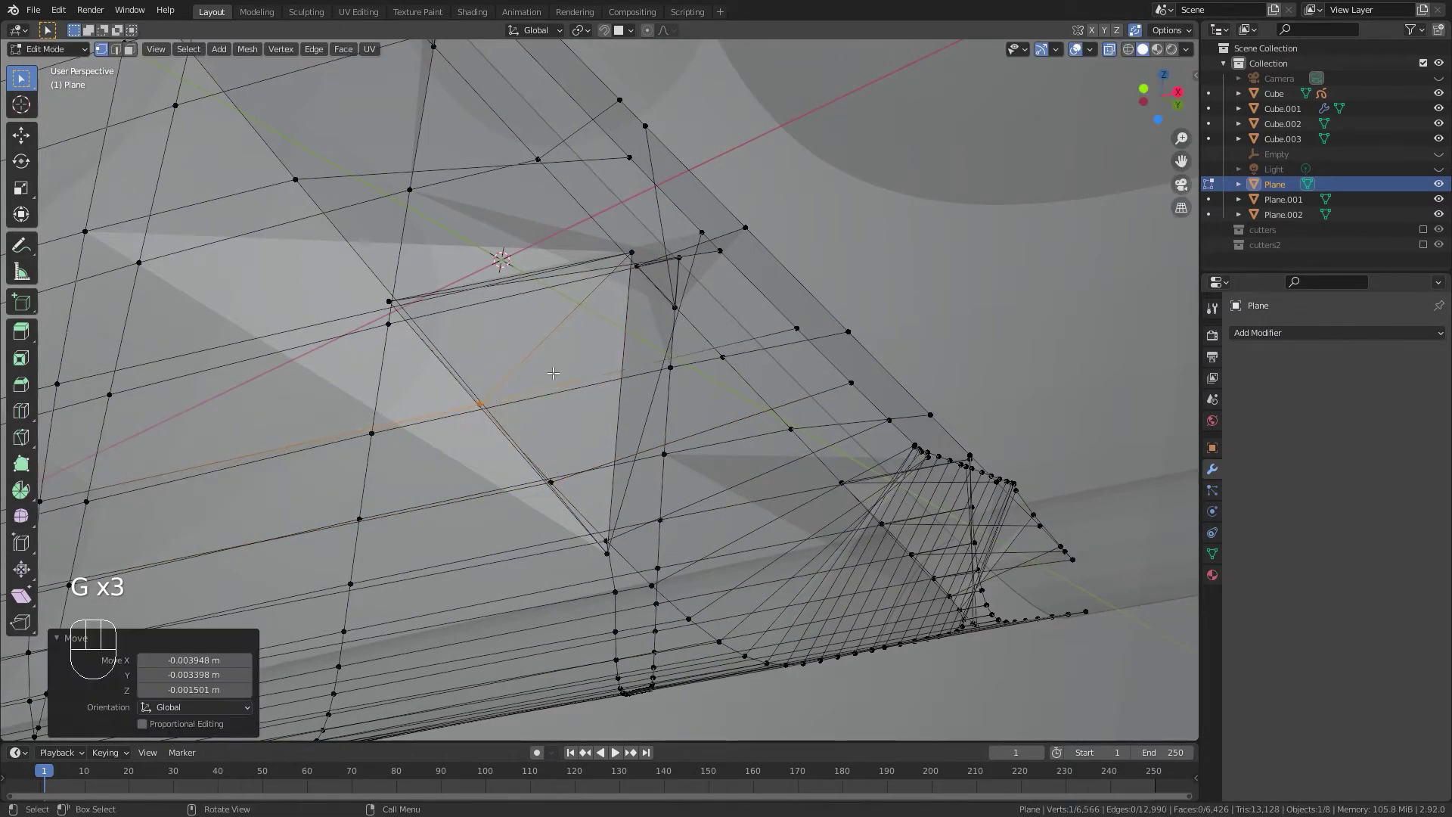
middle_click_drag(611, 385, 678, 462)
key("g")
key("g")
left_click(609, 431)
Delete the stray face near the lower corner in face mode, and return to vertex mode with X-ray on.
key("Tab")
key("Tab")
left_click(587, 487)
key("Tab")
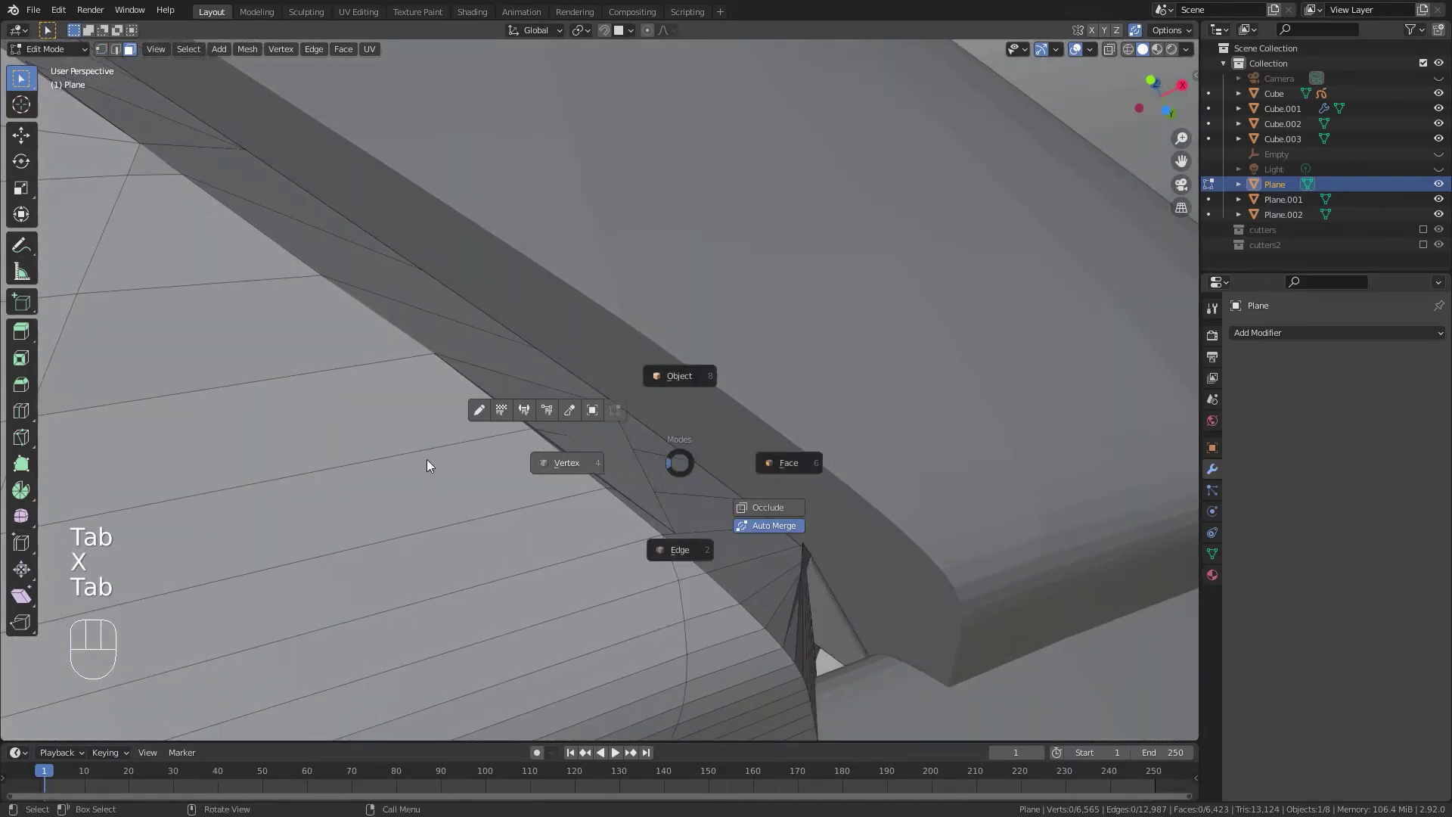
left_click(483, 463)
key("alt+z")
middle_click_drag(639, 510, 671, 522)
Delete the remaining stray geometry beside the lower corner gap.
key("Tab")
left_click(605, 450)
left_click(583, 430)
key("x")
left_click(723, 390)
Try dissolving the stray edge on the bevel near the lower corner with Dissolve Edges, and undo the last change.
key("Tab")
left_click(533, 414)
key("Tab")
left_click(732, 556)
left_click(743, 569, "shift")
middle_click_drag(744, 568, 469, 446)
key("Tab")
key("x")
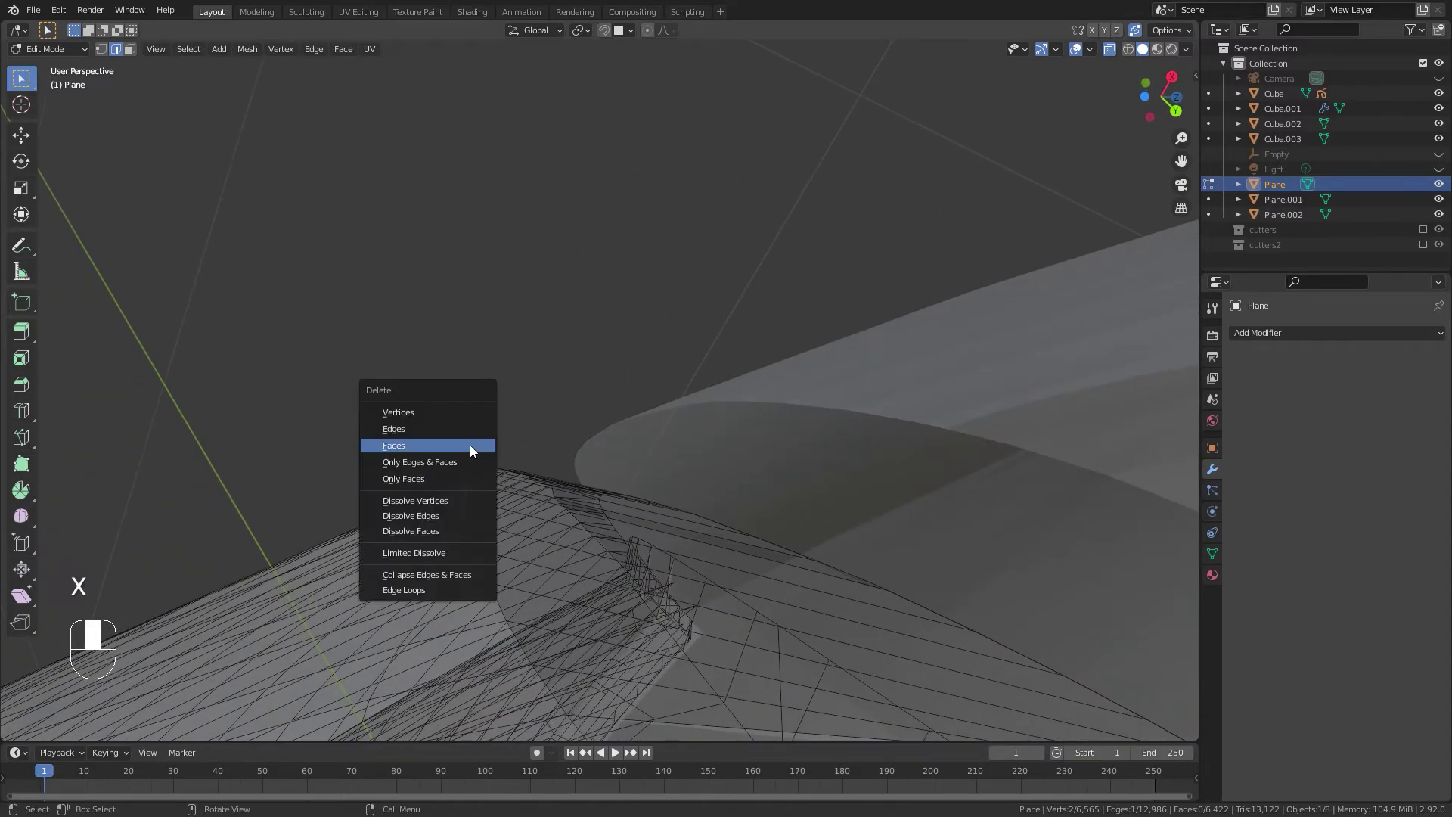
left_click(438, 515)
middle_click_drag(438, 515, 744, 548)
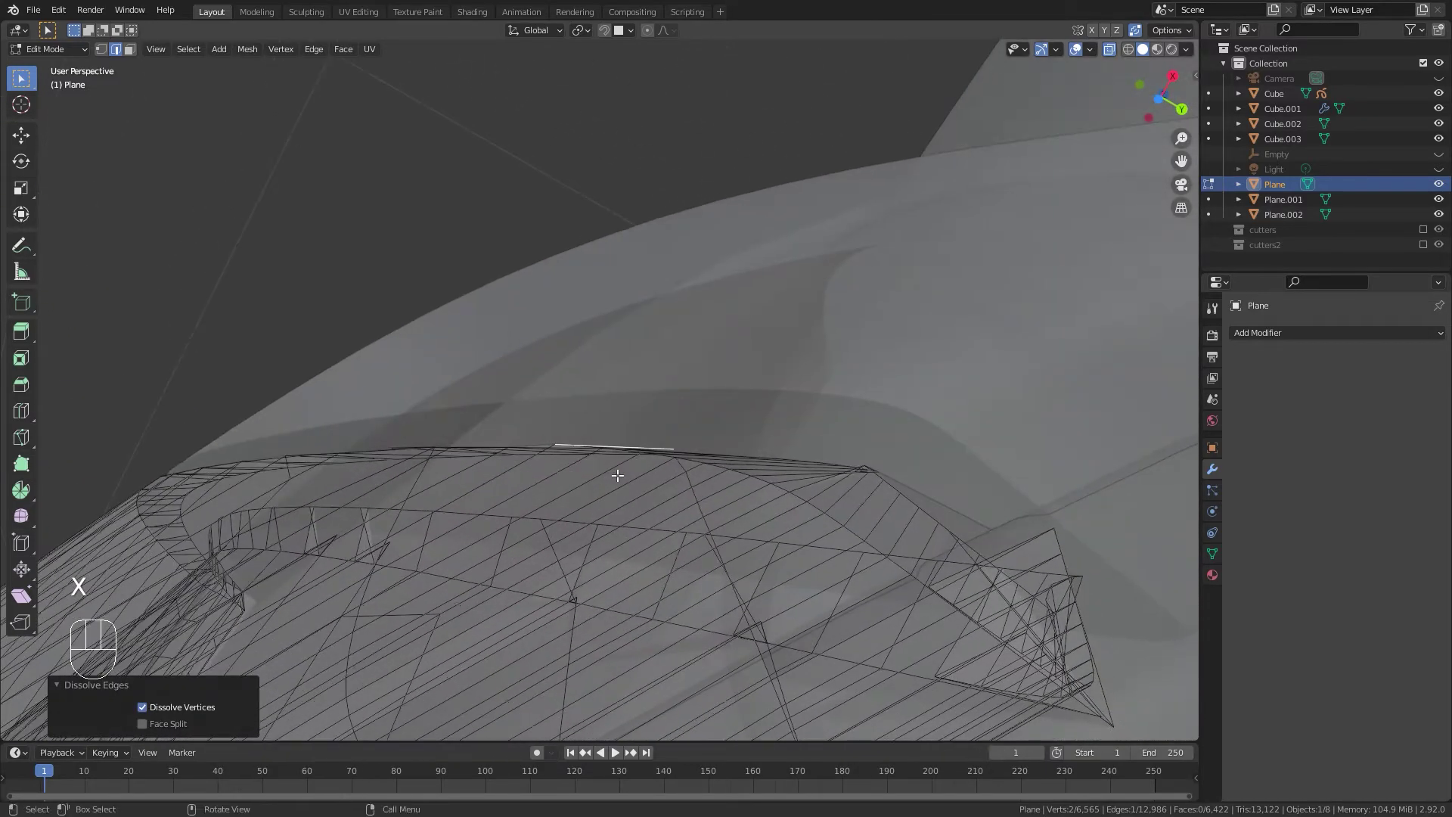
left_click(564, 385)
key("ctrl+z")
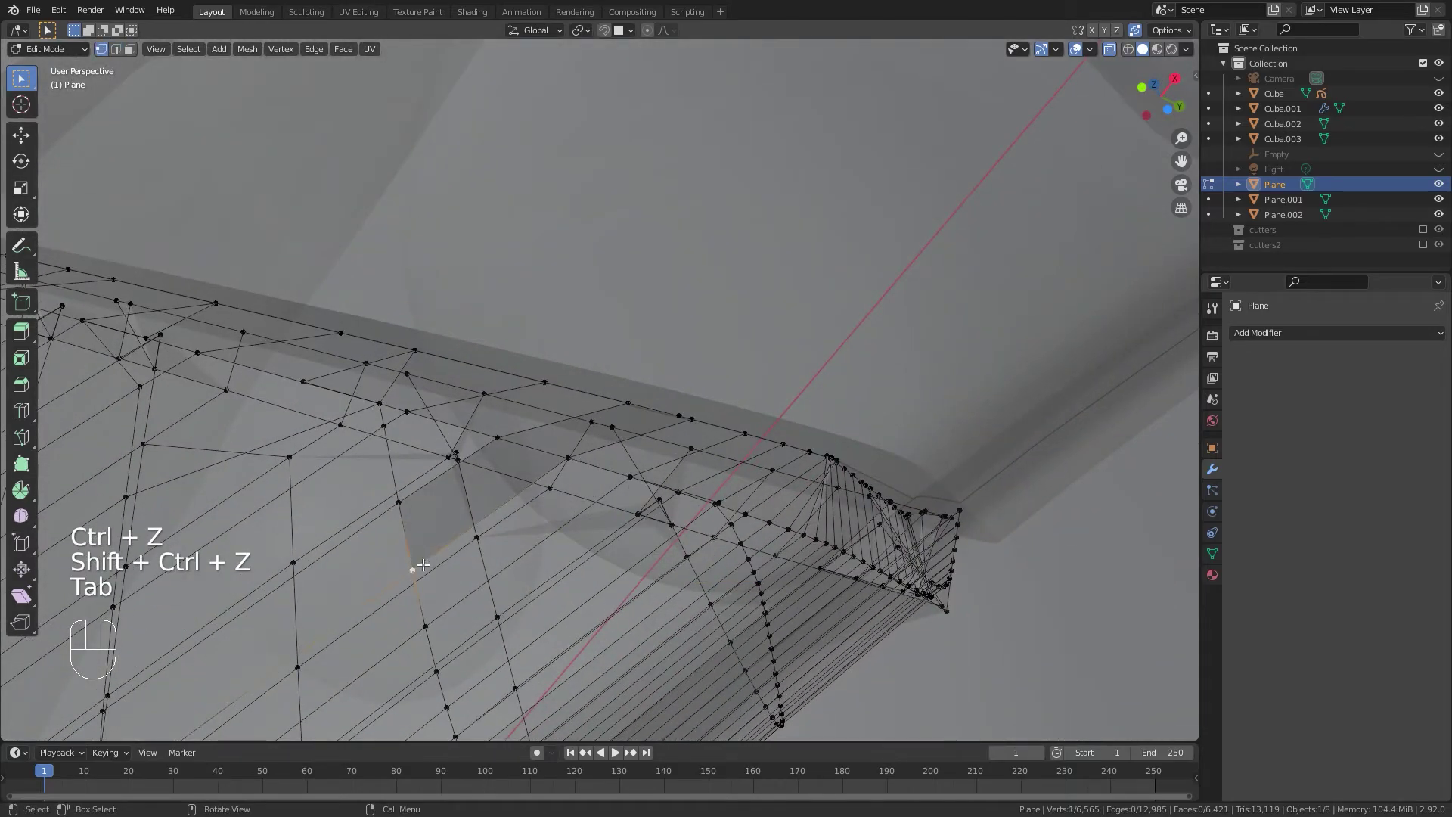
Fill the gaps along the inner bevel near the lower corner with faces, and delete the leftover stray vertex beside them.
middle_click_drag(493, 527, 648, 566)
key("f")
key("f")
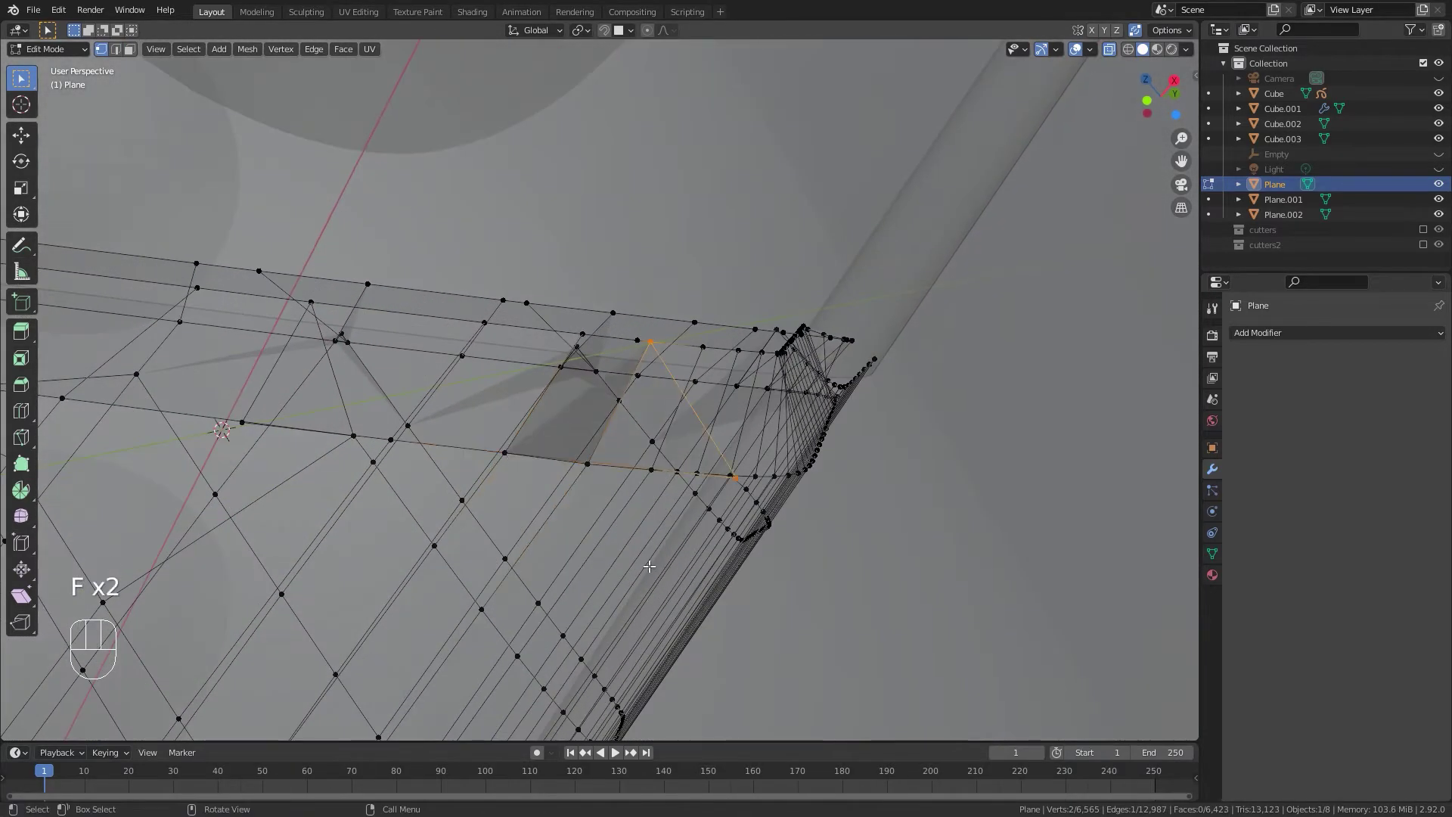
middle_click_drag(599, 412, 742, 476)
key("f")
key("x")
left_click(736, 453)
scroll(736, 457, "down", 2)
middle_click_drag(735, 325, 751, 424)
key("Tab")
scroll(655, 405, "down", 4)
scroll(752, 425, "up", 6)
key("Tab")
Turn X-ray on and move the stray vertex on the bevel's edge towards its neighbour.
left_click(719, 436)
middle_click_drag(786, 477, 803, 325, "shift")
key("alt+z")
left_click(679, 342)
middle_click_drag(863, 267, 646, 292, "shift")
key("g")
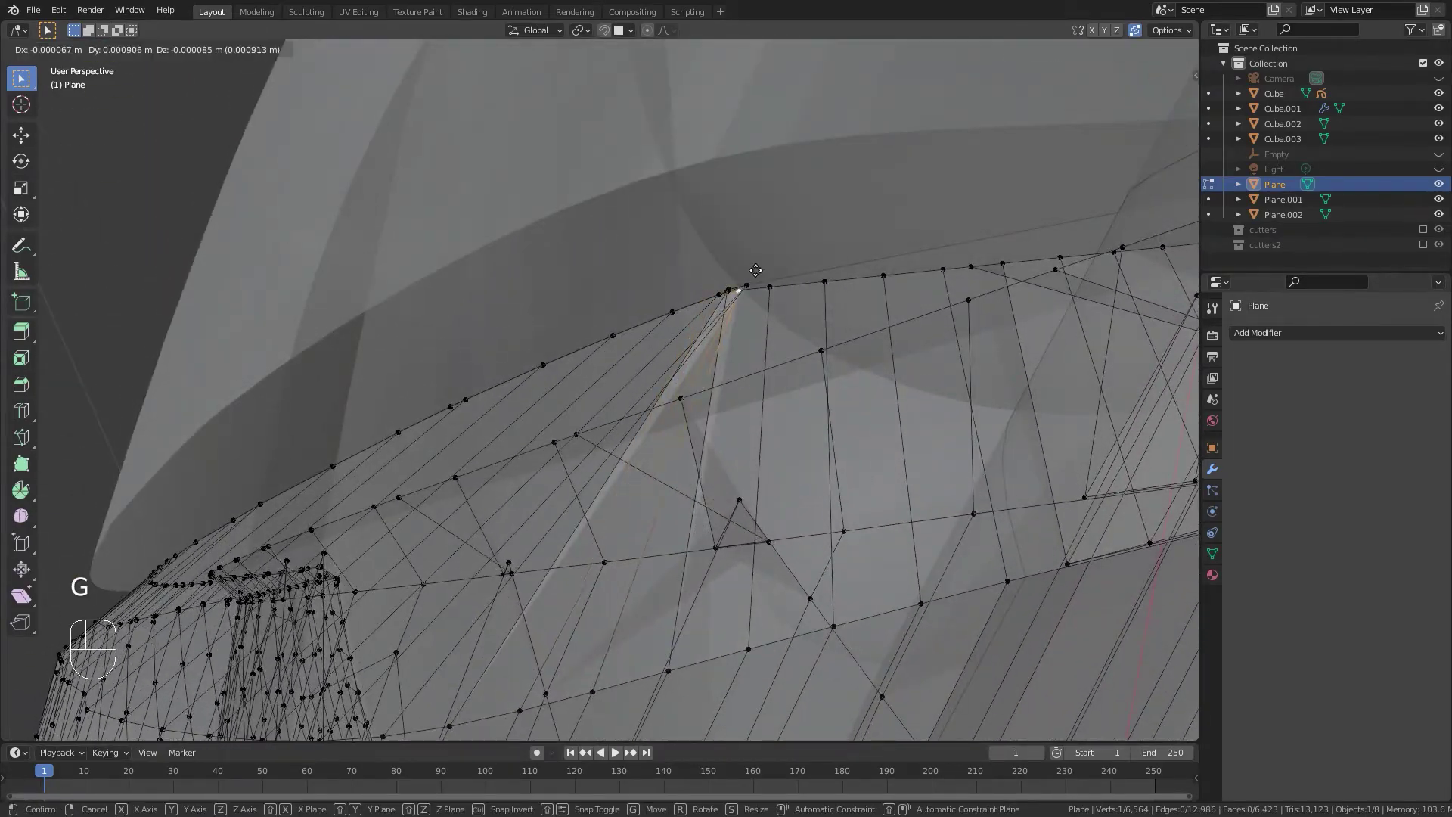
left_click(729, 275)
Merge the clustered vertices at the bevel's pinched point by moving them one by one onto their neighbours.
middle_click_drag(632, 353, 691, 489)
scroll(691, 488, "up", 2)
middle_click_drag(798, 191, 654, 435, "shift")
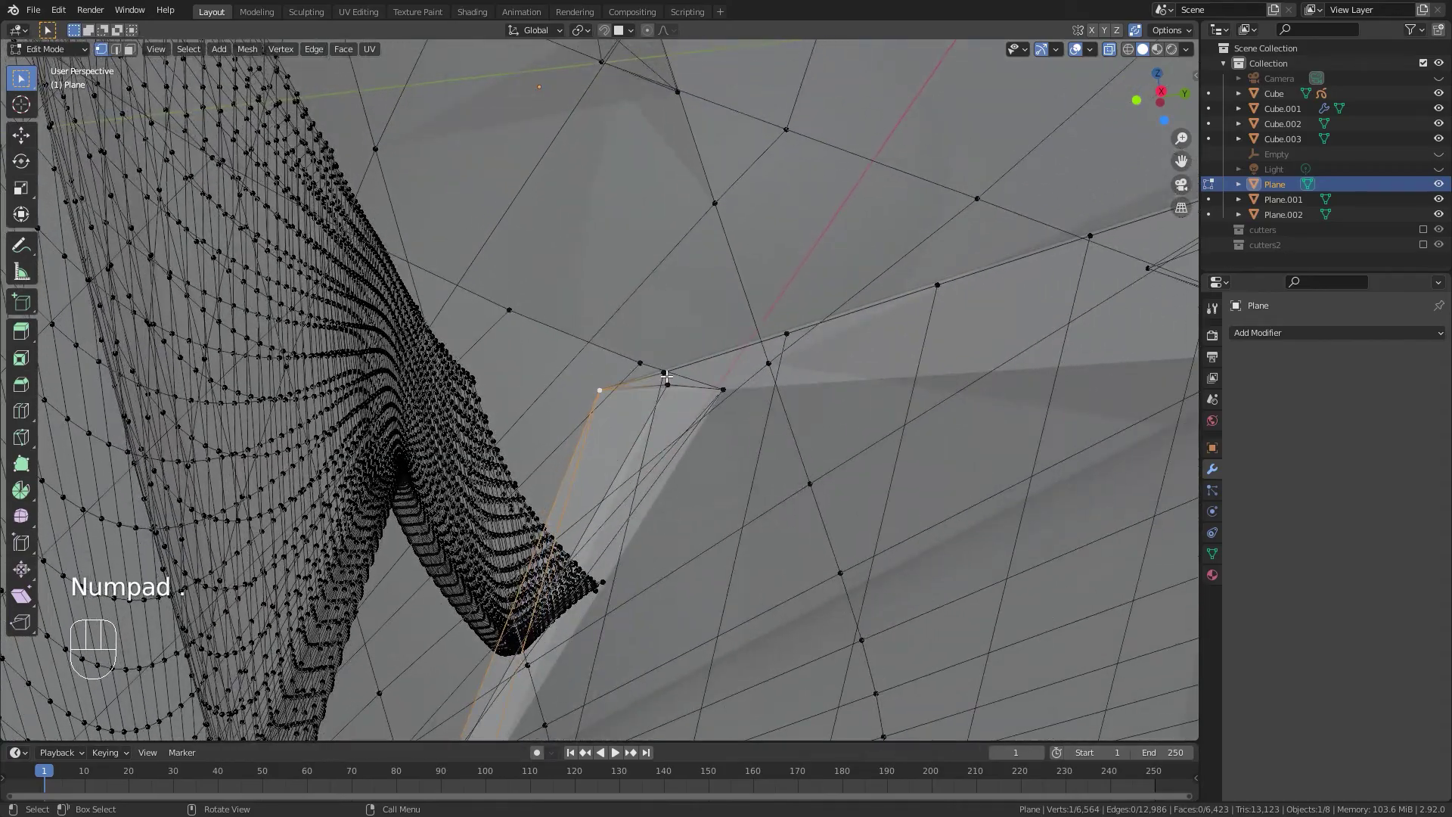
middle_click_drag(665, 378, 593, 401)
key("g")
right_click(705, 341)
key("g")
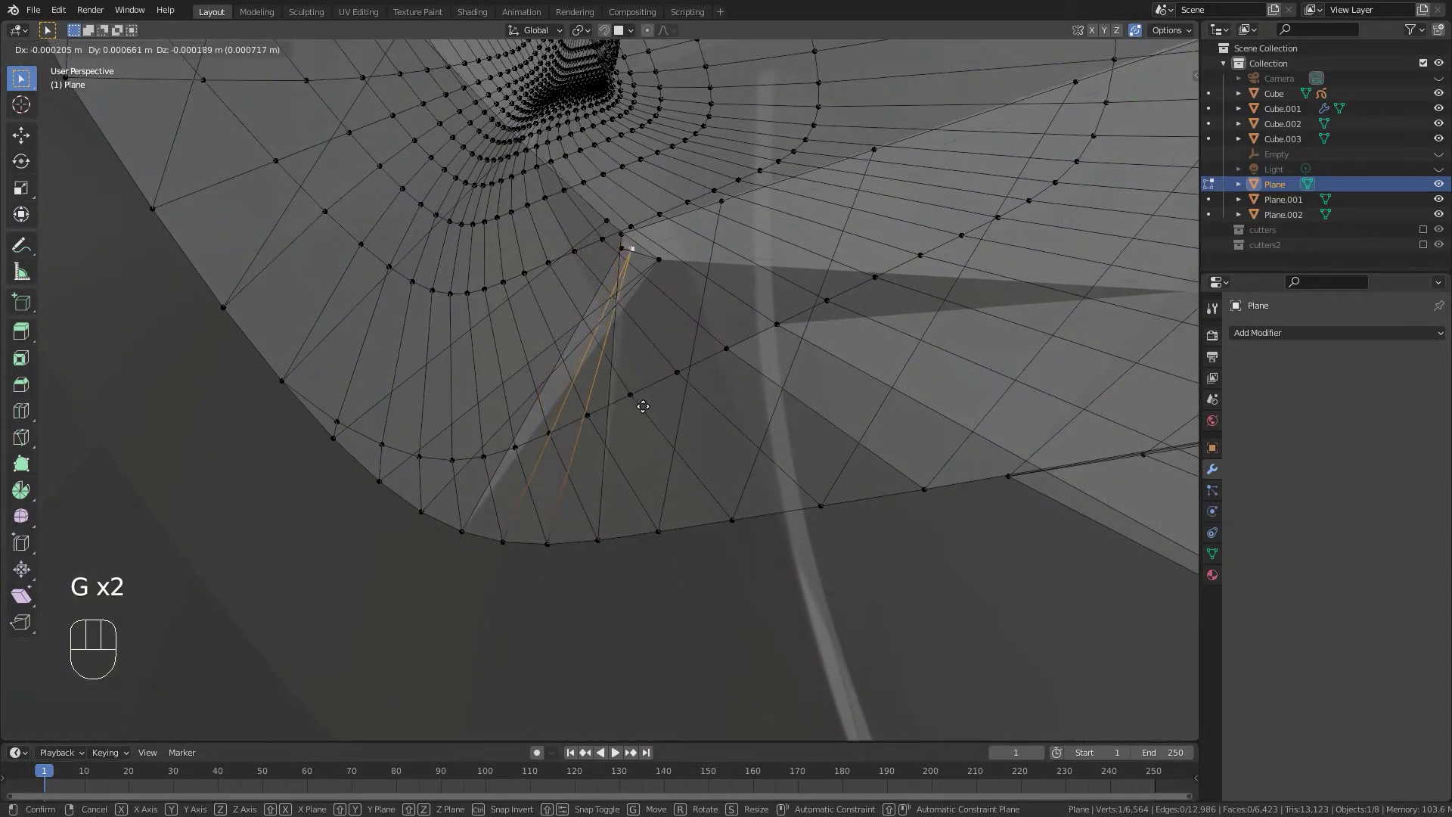
left_click(661, 273)
key("g")
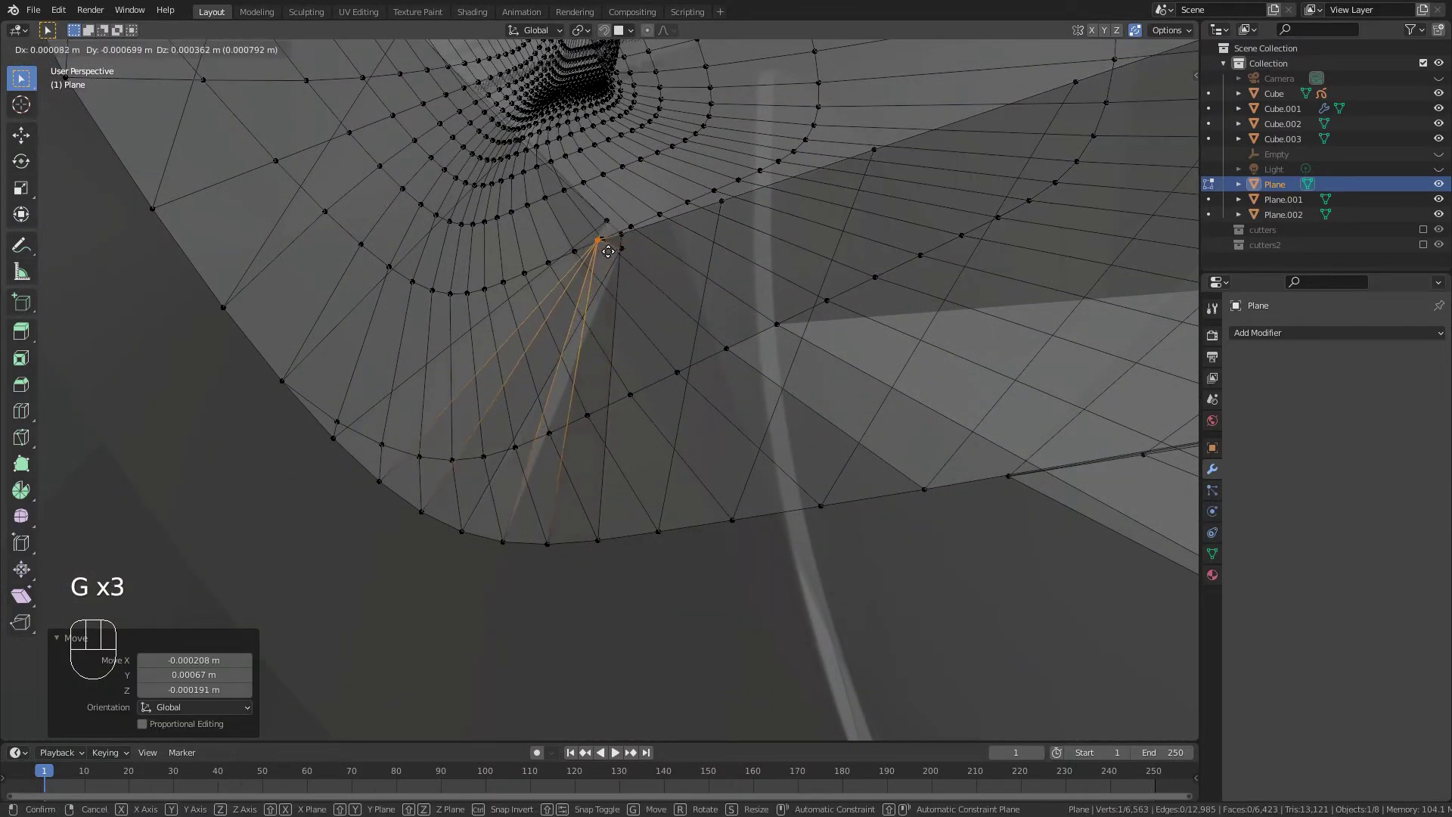
left_click(630, 261)
middle_click_drag(656, 286, 705, 197)
key("g")
left_click(542, 263)
key("g")
right_click(603, 297)
middle_click_drag(629, 305, 697, 176)
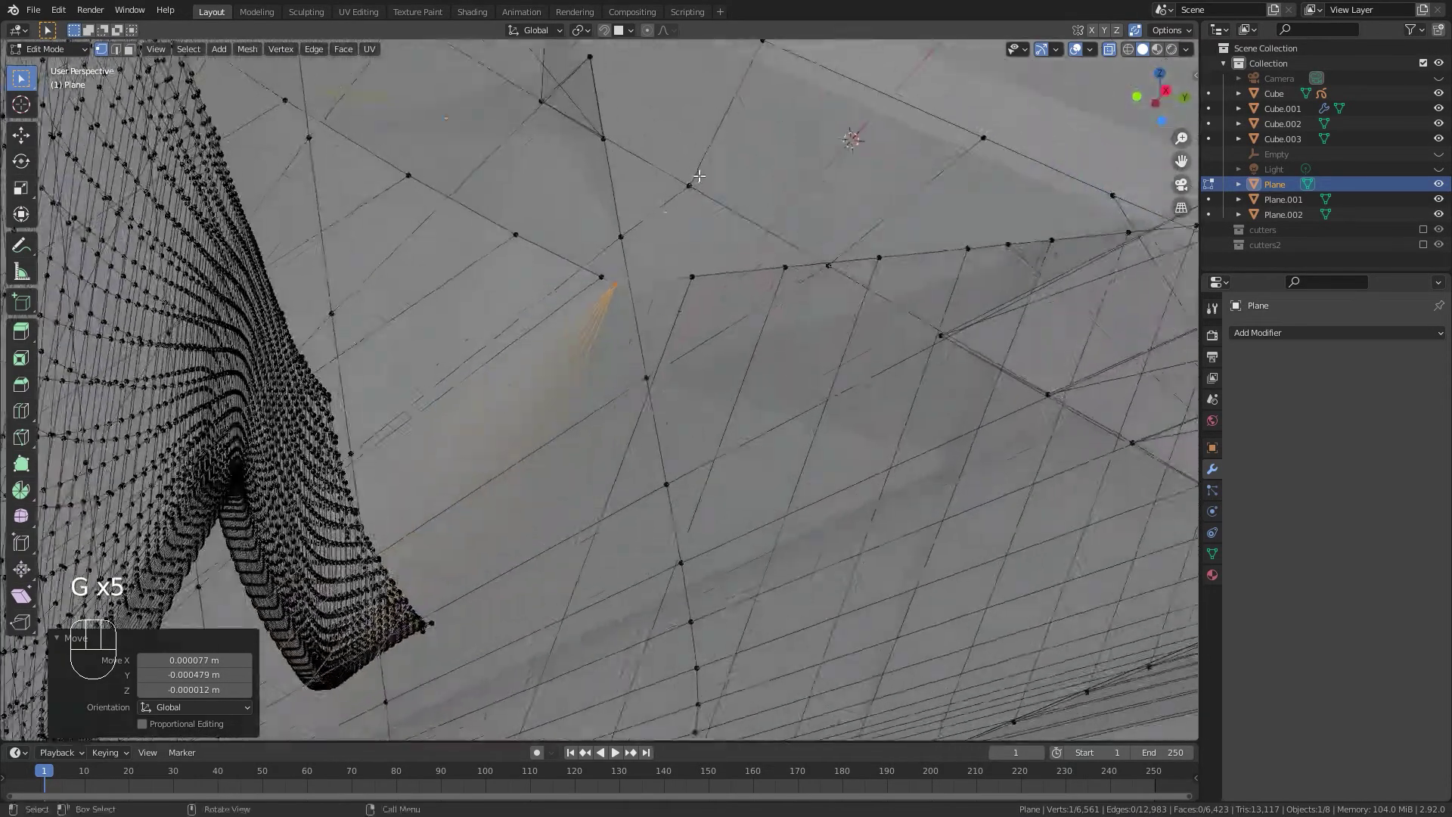
Slide the doubled vertex on the inner wall near the lower corner along its edge onto the adjacent vertex.
key("Tab")
middle_click_drag(634, 266, 719, 518)
key("Tab")
key("alt+z")
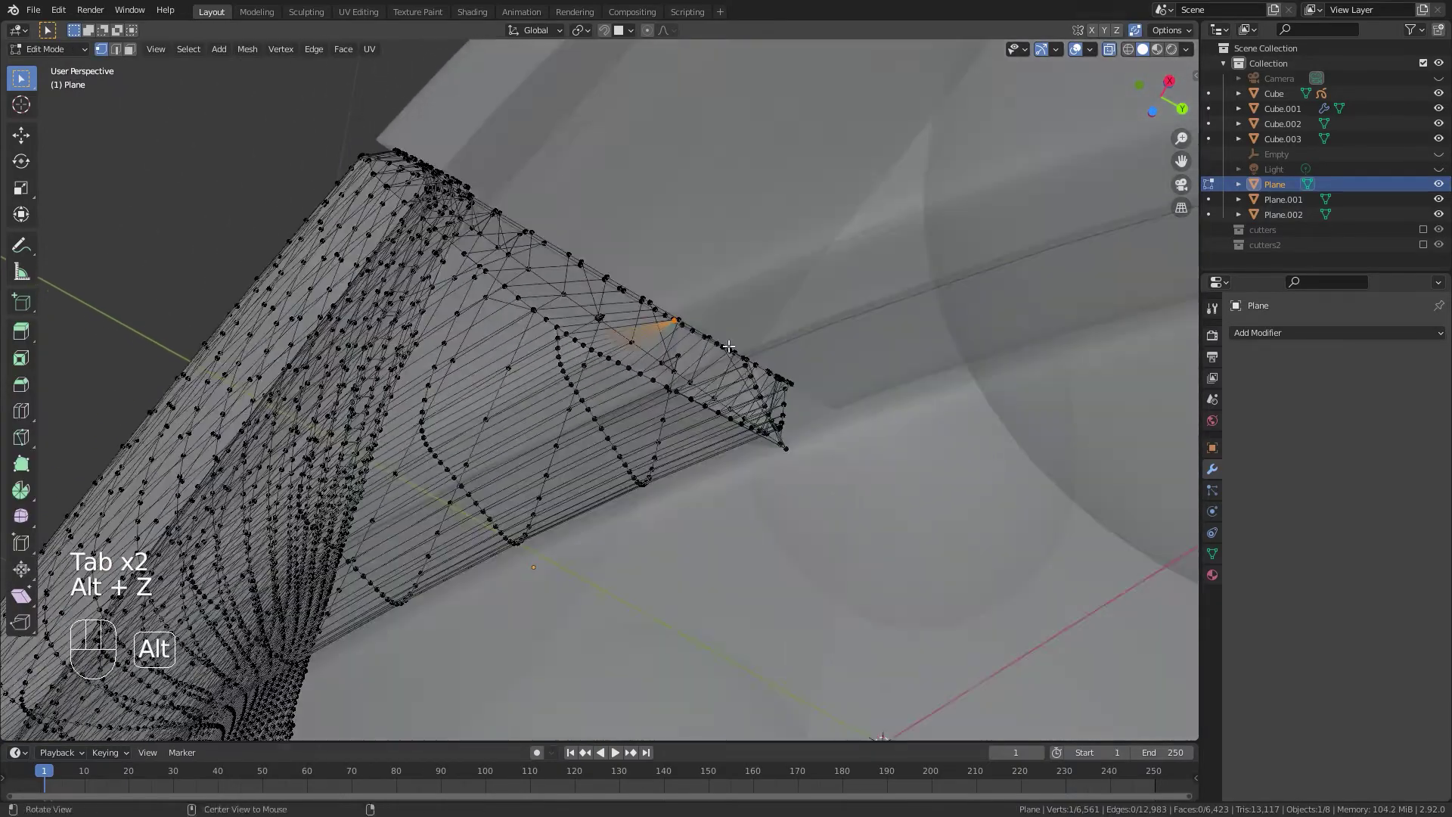
scroll(724, 335, "up", 4)
middle_click_drag(849, 362, 544, 409, "shift")
middle_click_drag(545, 409, 605, 453)
scroll(605, 454, "up", 3)
middle_click_drag(605, 454, 769, 354, "shift")
middle_click_drag(853, 371, 860, 389)
key("g")
key("g")
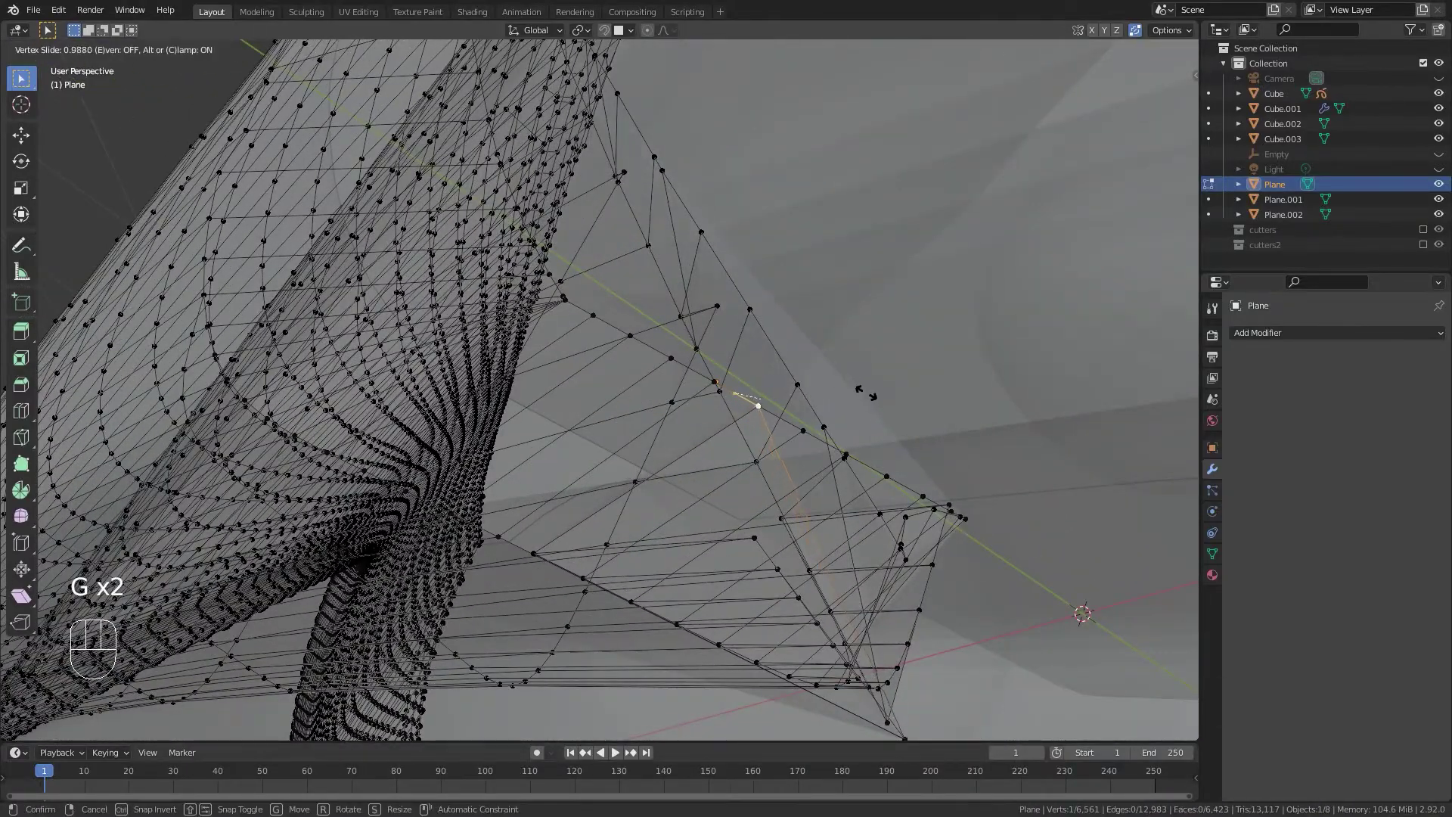
left_click(865, 393)
Merge the next stray vertex on the inner wall's boundary by sliding it along its edge with X-ray on.
key("Tab")
middle_click_drag(717, 292, 419, 415)
key("Tab")
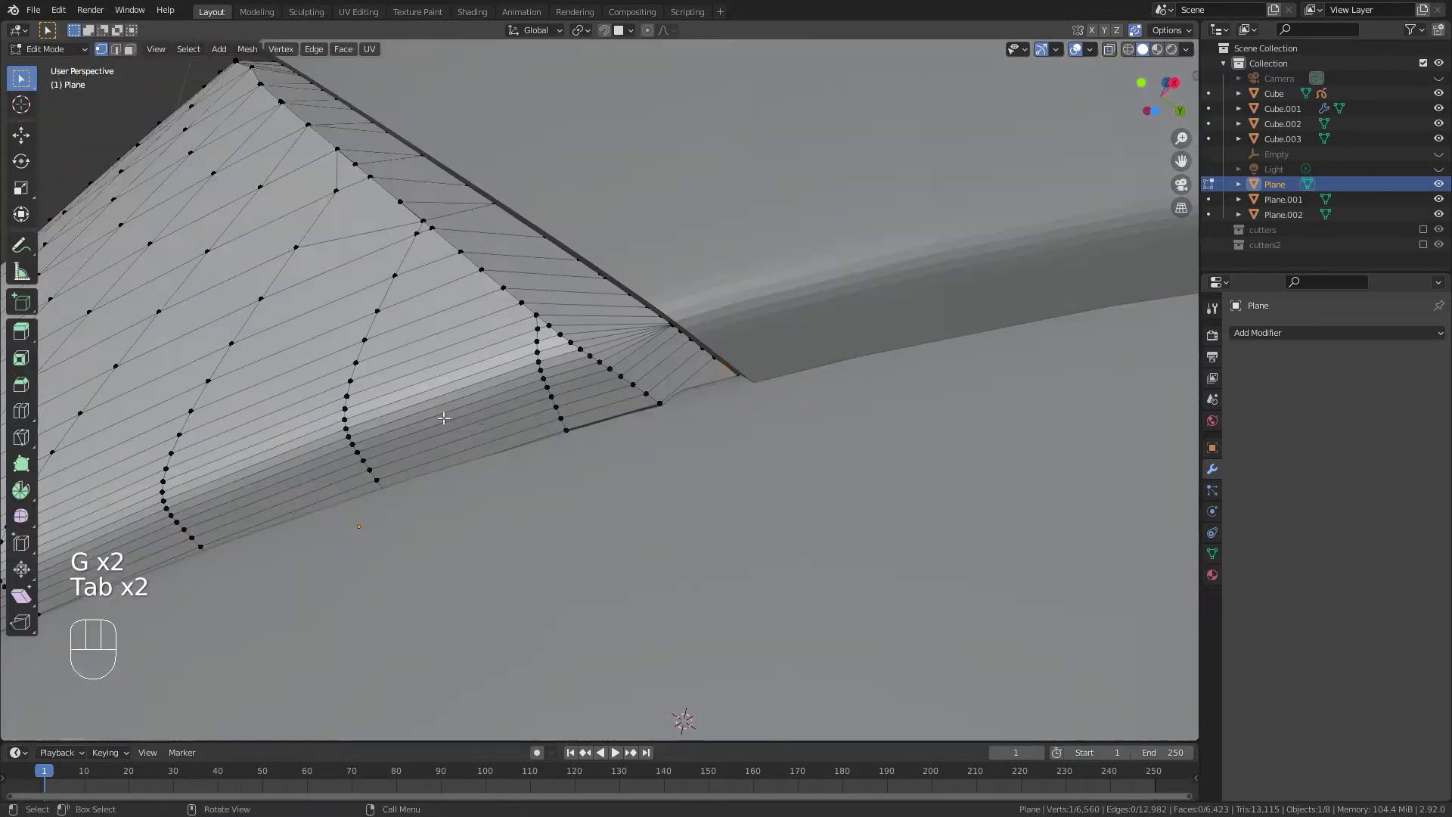
key("alt+z")
mouse_move(728, 422)
middle_mouse_down()
mouse_move(709, 359)
mouse_move(741, 378)
mouse_move(712, 399)
middle_mouse_up()
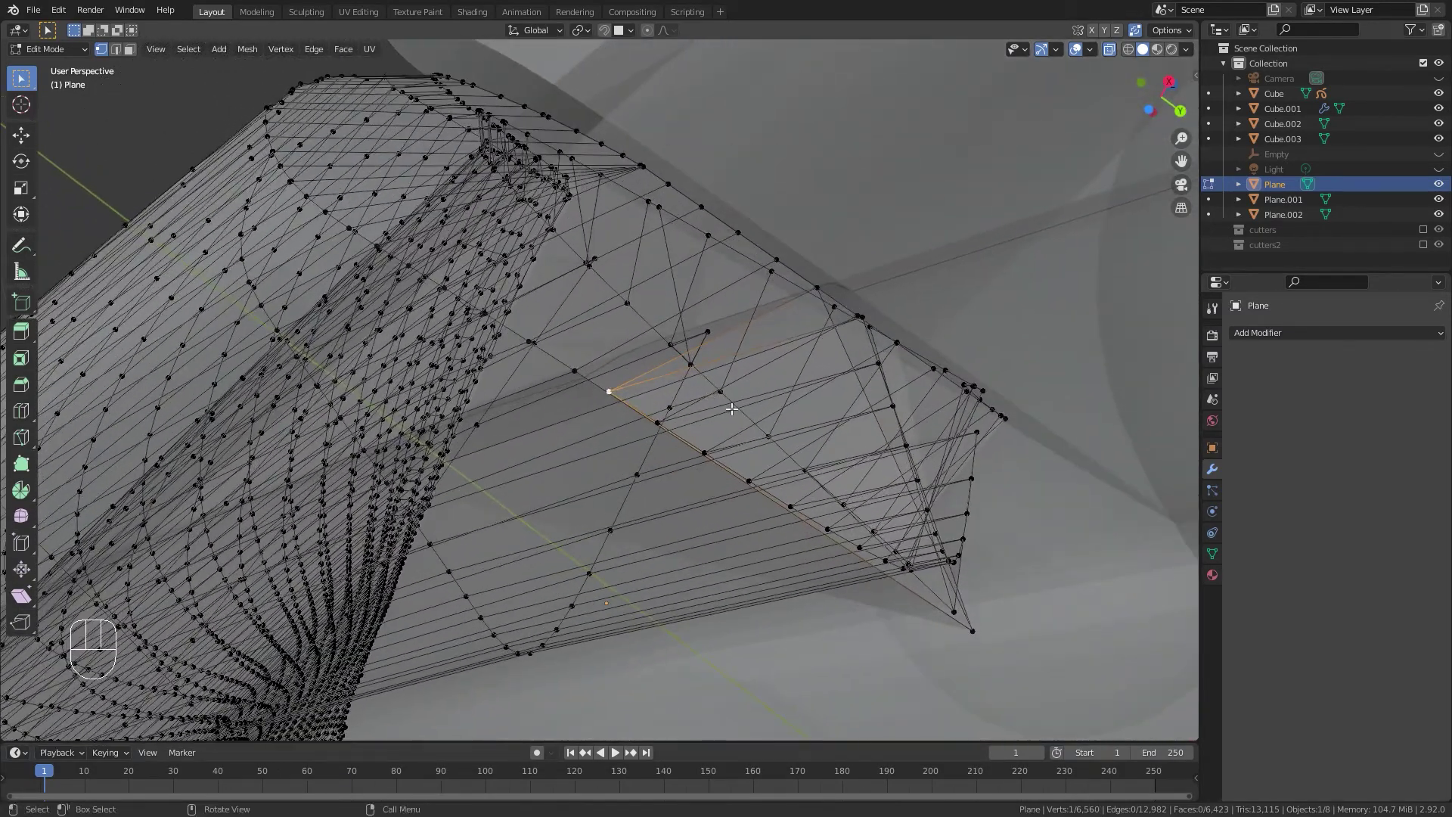
key("g")
key("g")
left_click(773, 432)
middle_click_drag(589, 418, 632, 474)
scroll(603, 392, "up", 3)
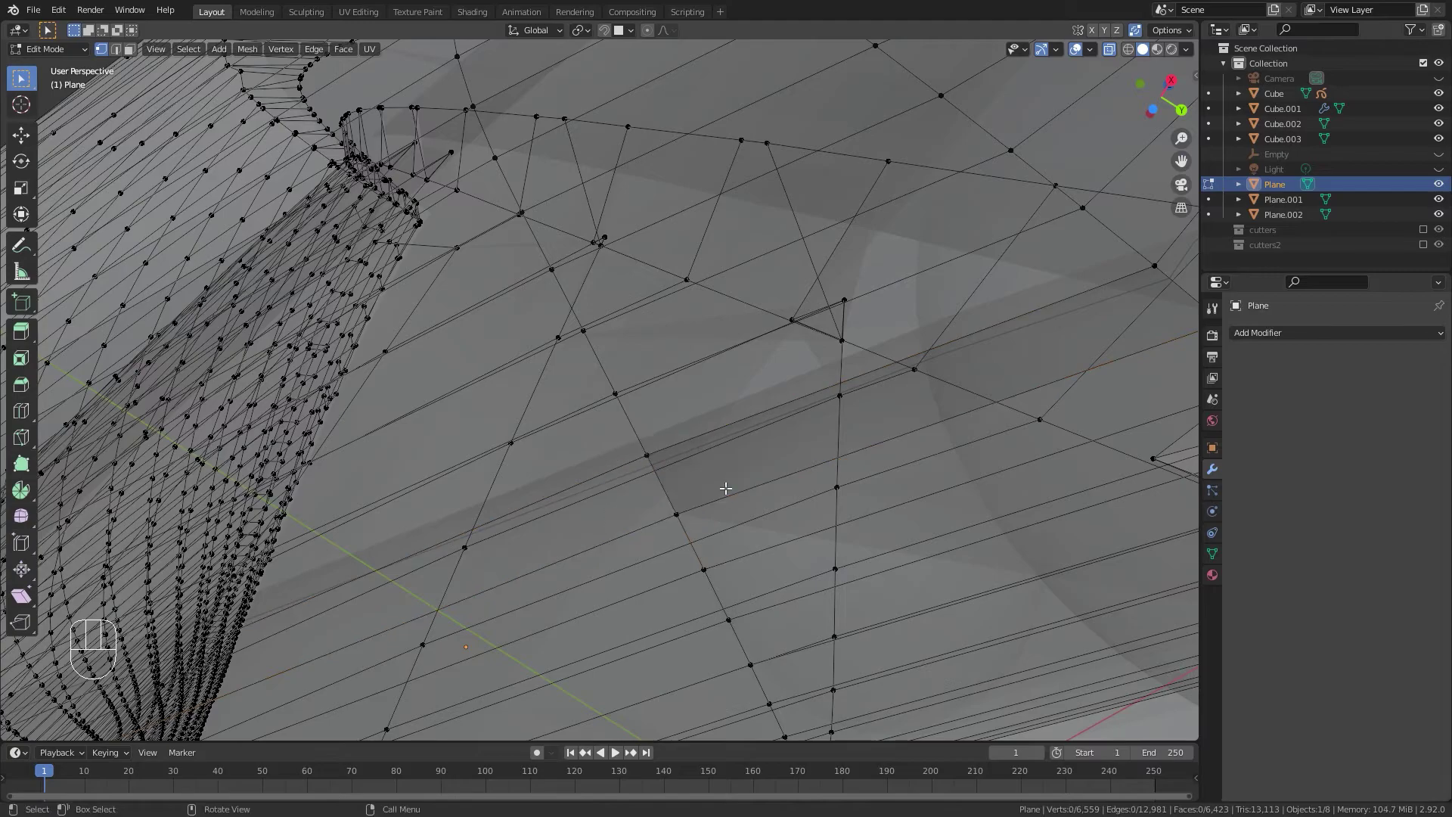
Try sliding a vertex on the inner wall's curved edge loop, and undo the slide.
key("Tab")
key("Tab")
key("alt+z")
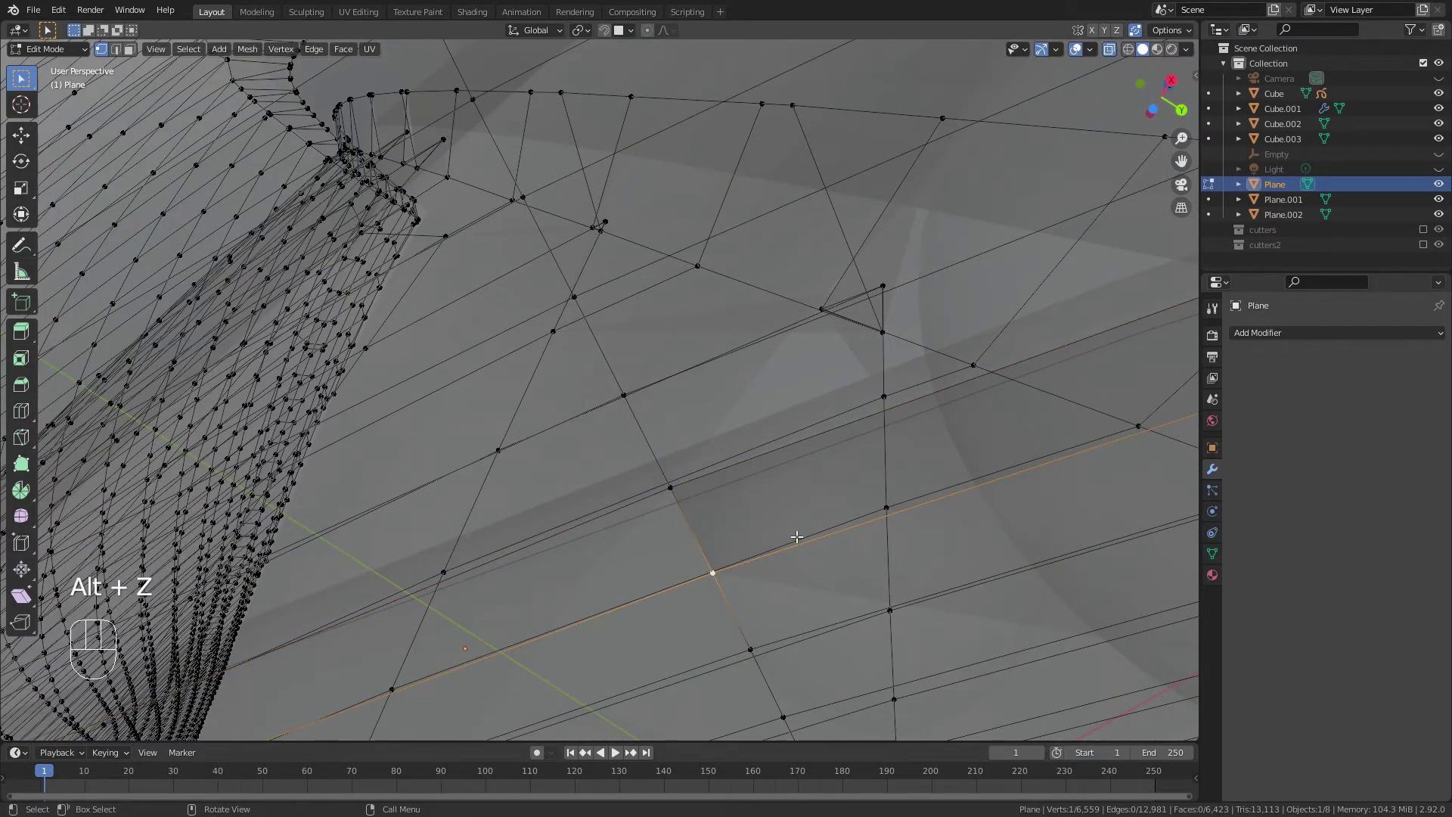
key("g")
key("g")
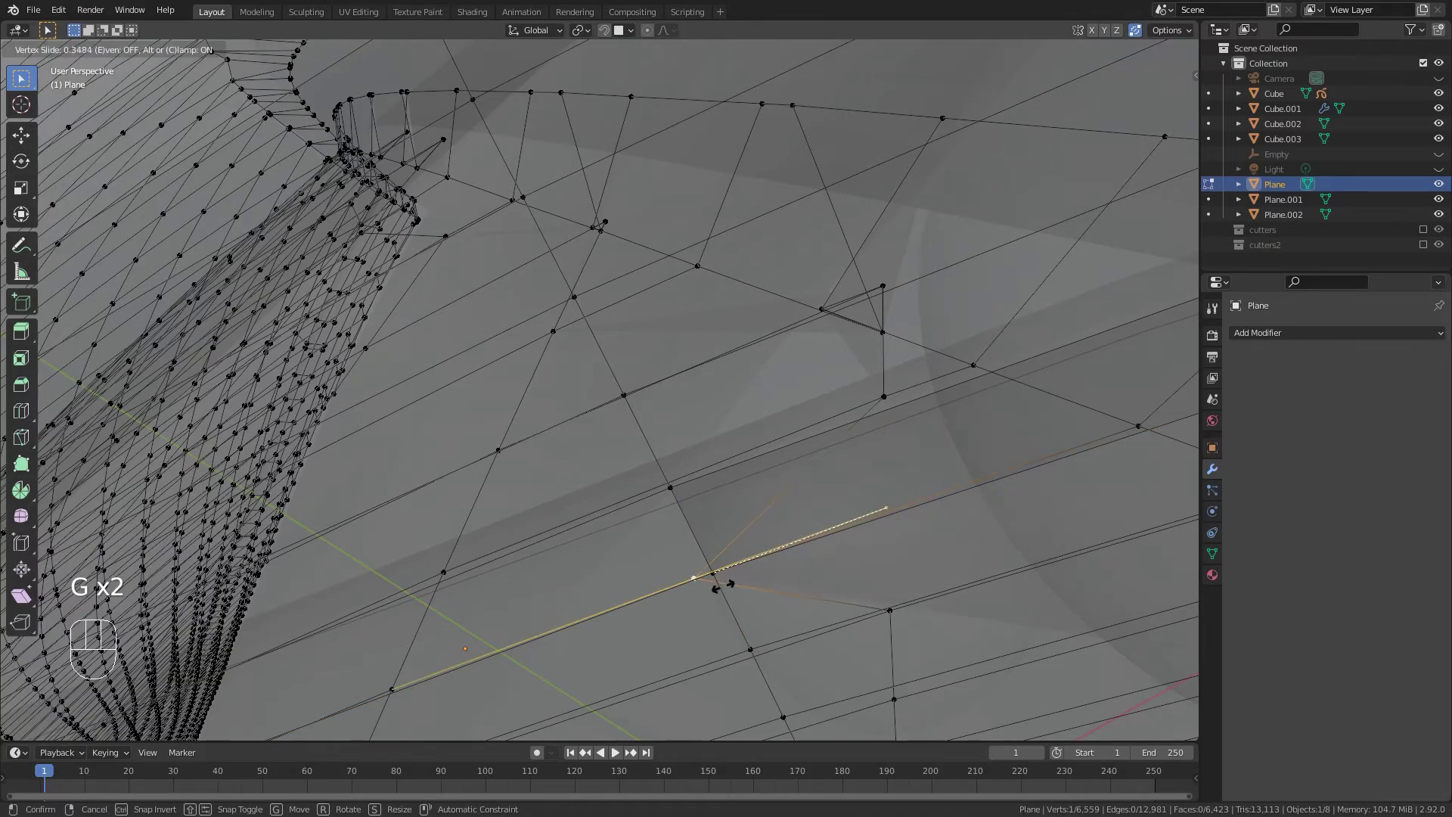
left_click(745, 584)
middle_click_drag(838, 530, 682, 472)
middle_click_drag(835, 367, 853, 421)
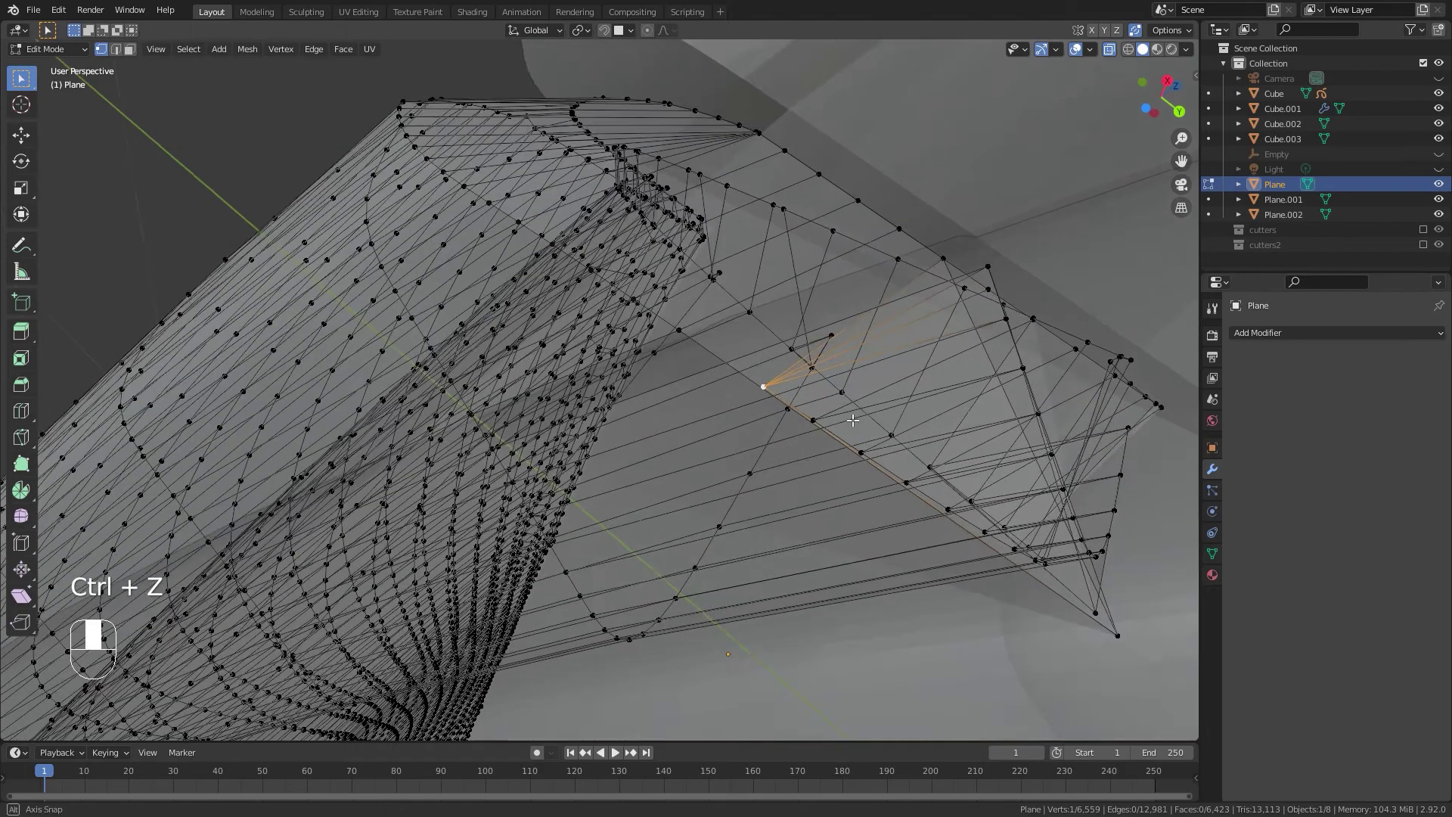
Slide the remaining extra vertex on the inner wall's boundary onto its neighbour, and check the shading in Object Mode.
key("g")
key("g")
left_click(949, 460)
middle_click_drag(593, 463, 760, 455)
key("alt+z")
key("Tab")
middle_click_drag(787, 372, 725, 433)
key("Tab")
key("alt+z")
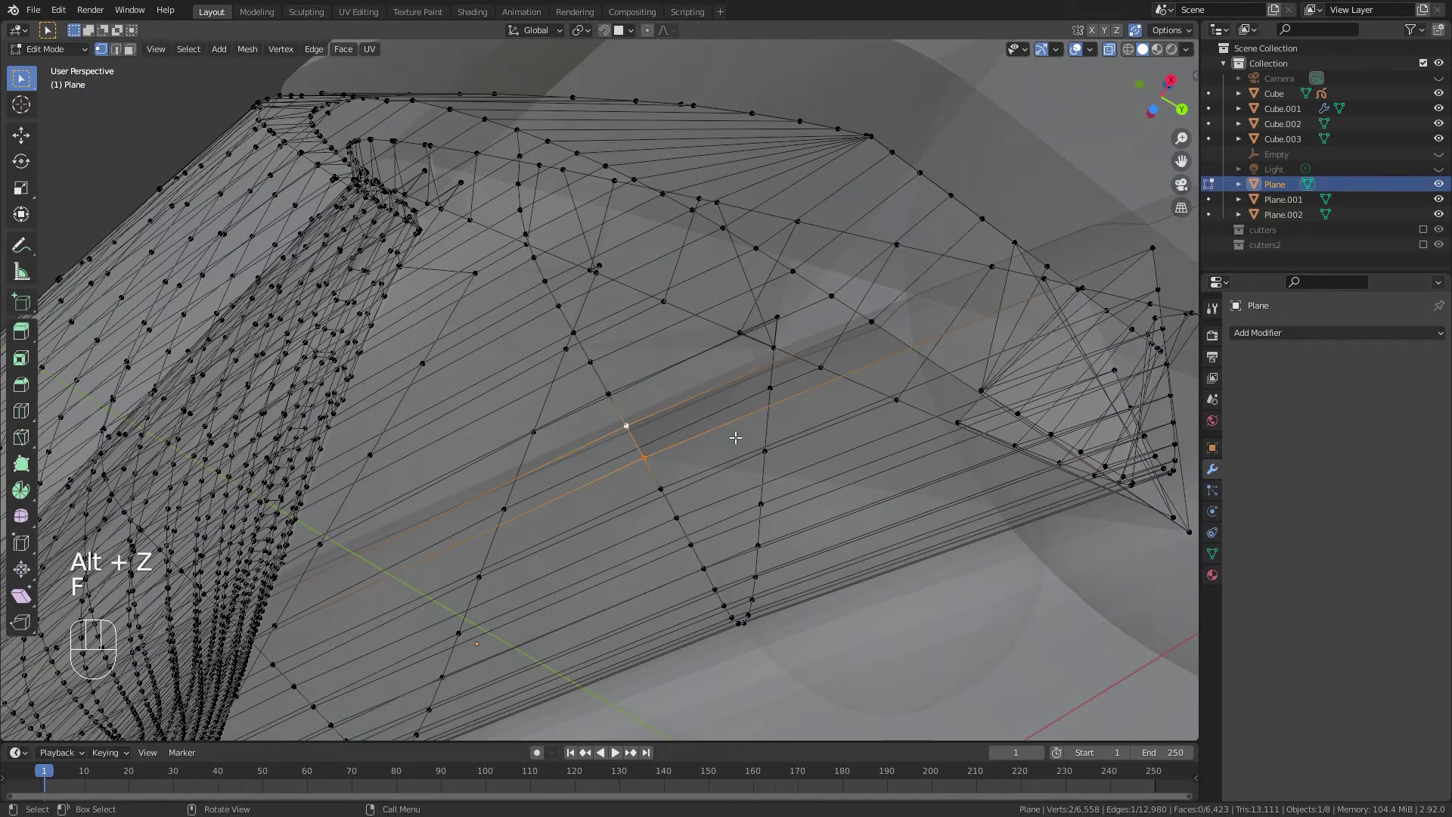
Try moving a corner vertex and a connected row of five vertices away from the bevel, and undo the move.
middle_click_drag(793, 443, 1002, 339)
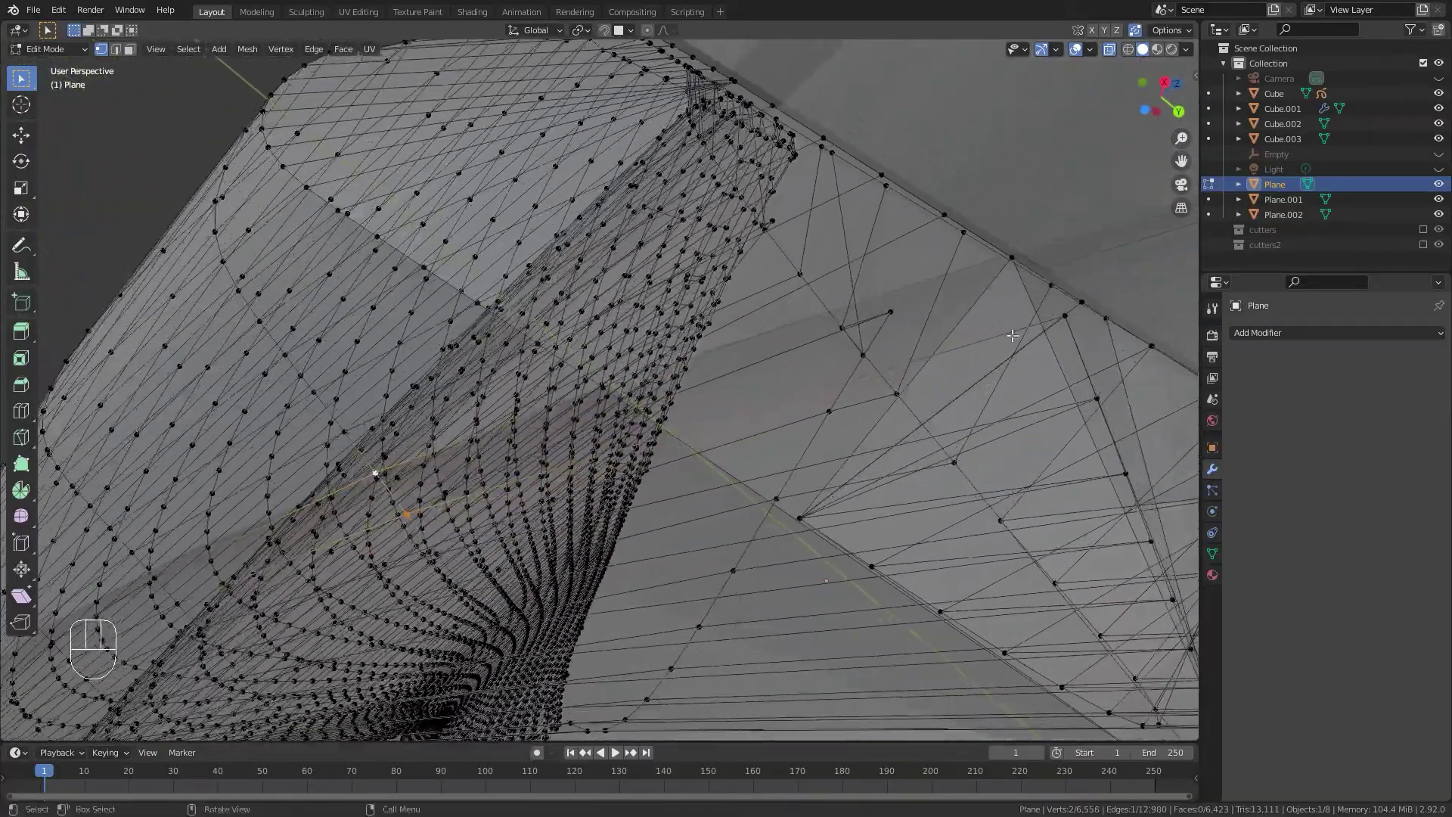
middle_click_drag(1055, 427, 812, 433)
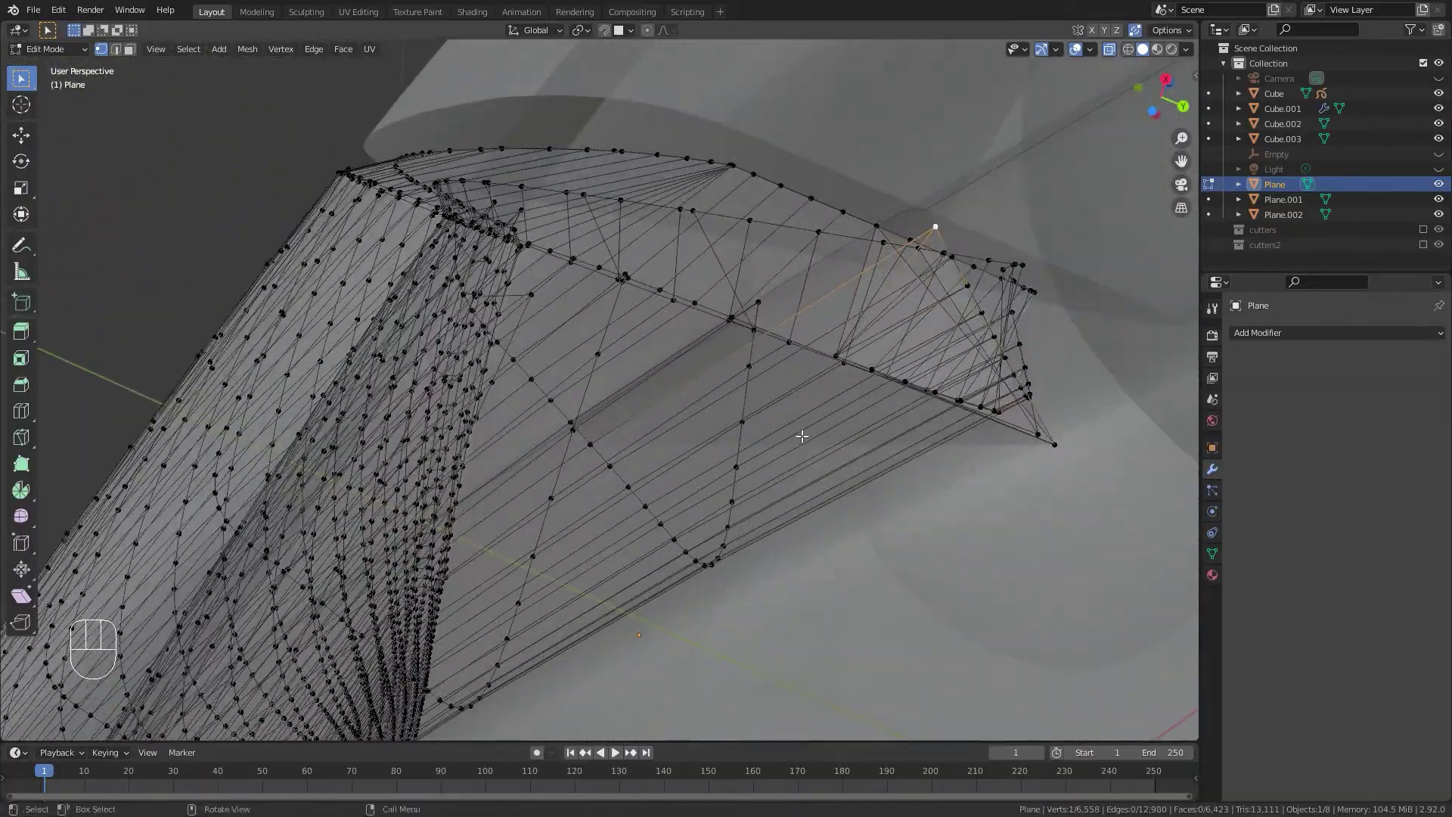
key("g")
left_click(625, 580)
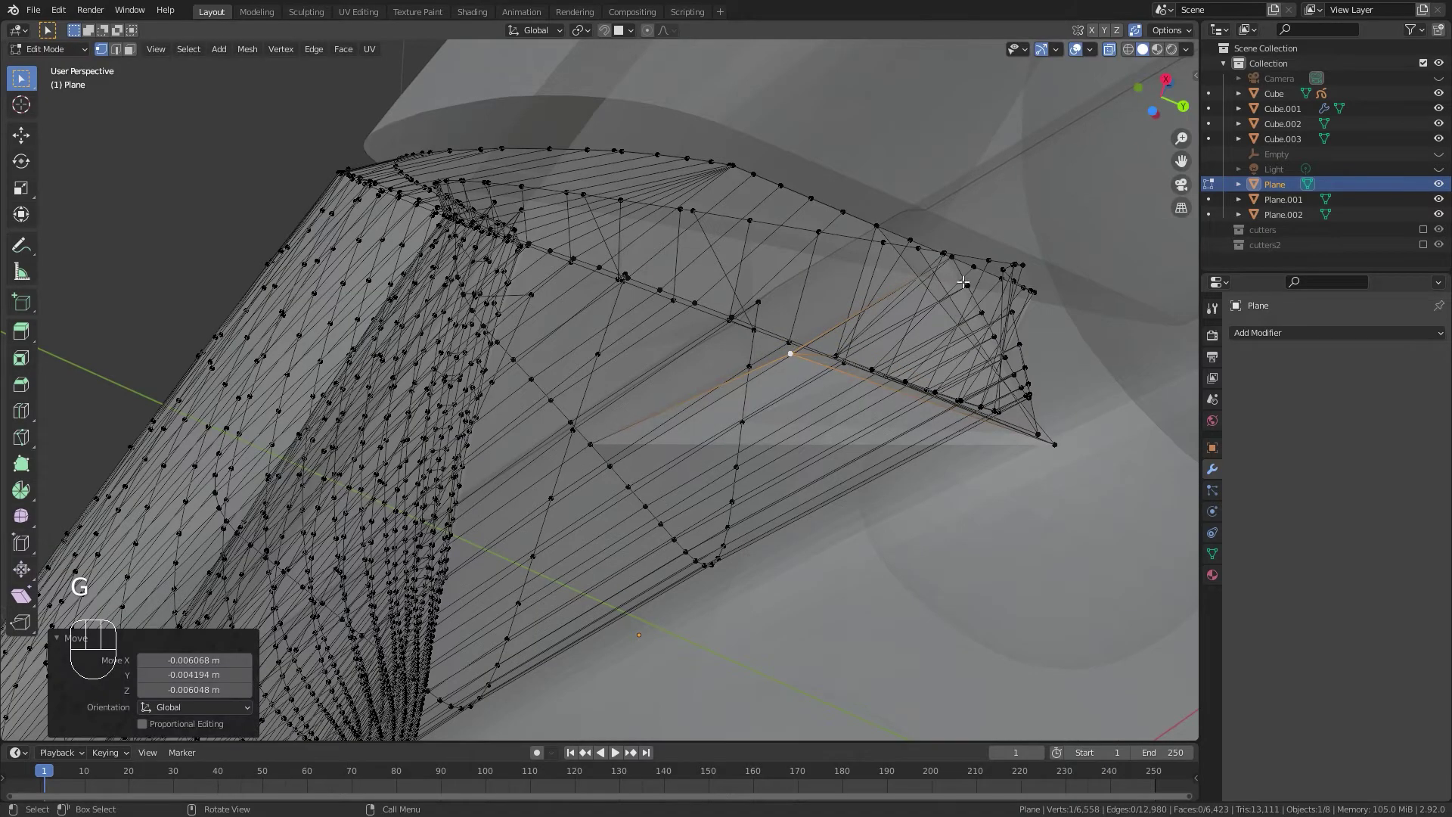
middle_click_drag(954, 261, 852, 326)
left_click(789, 388, "ctrl")
middle_click_drag(788, 389, 862, 301)
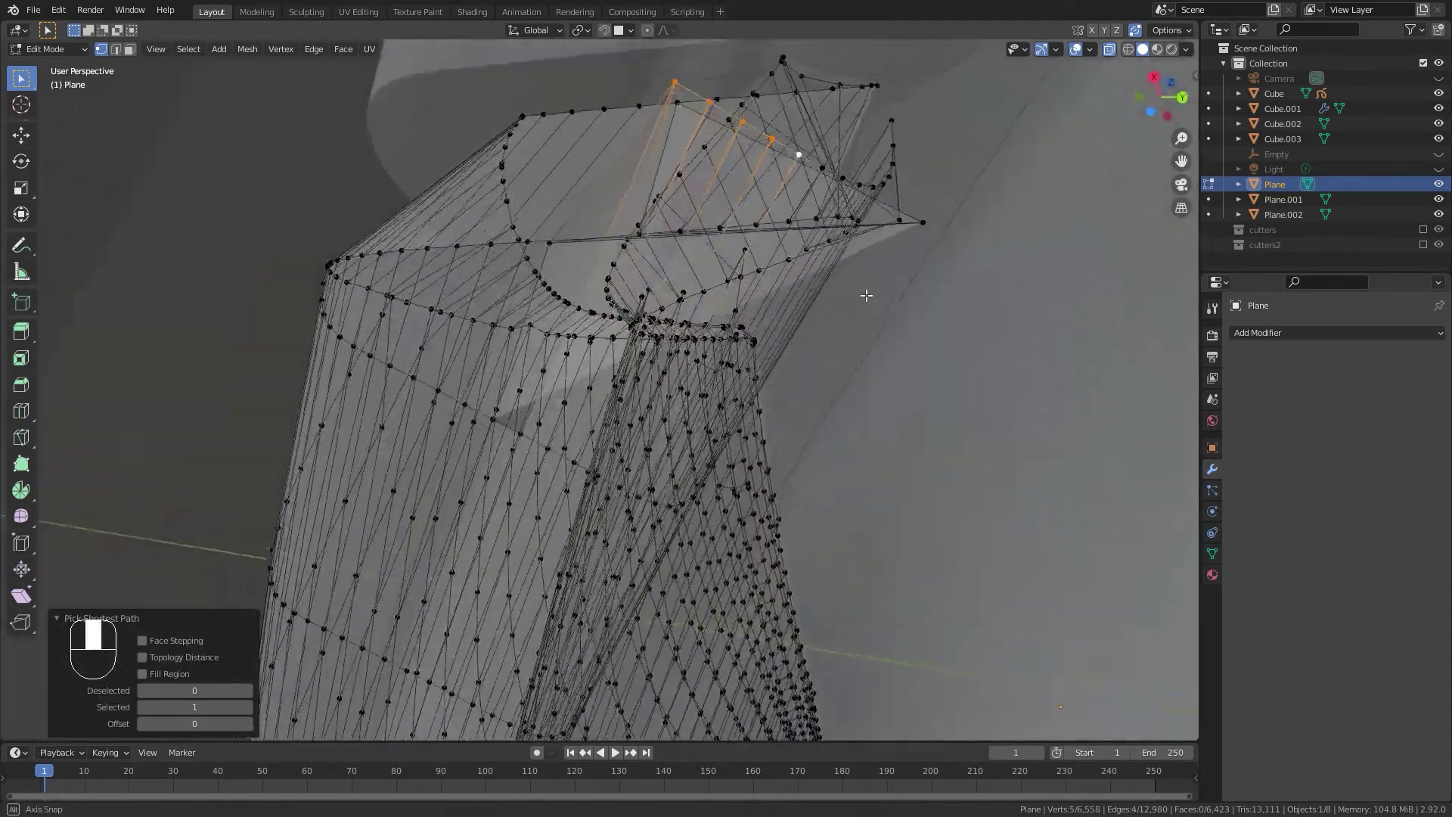
key("g")
left_click(827, 439)
middle_click_drag(827, 439, 782, 354)
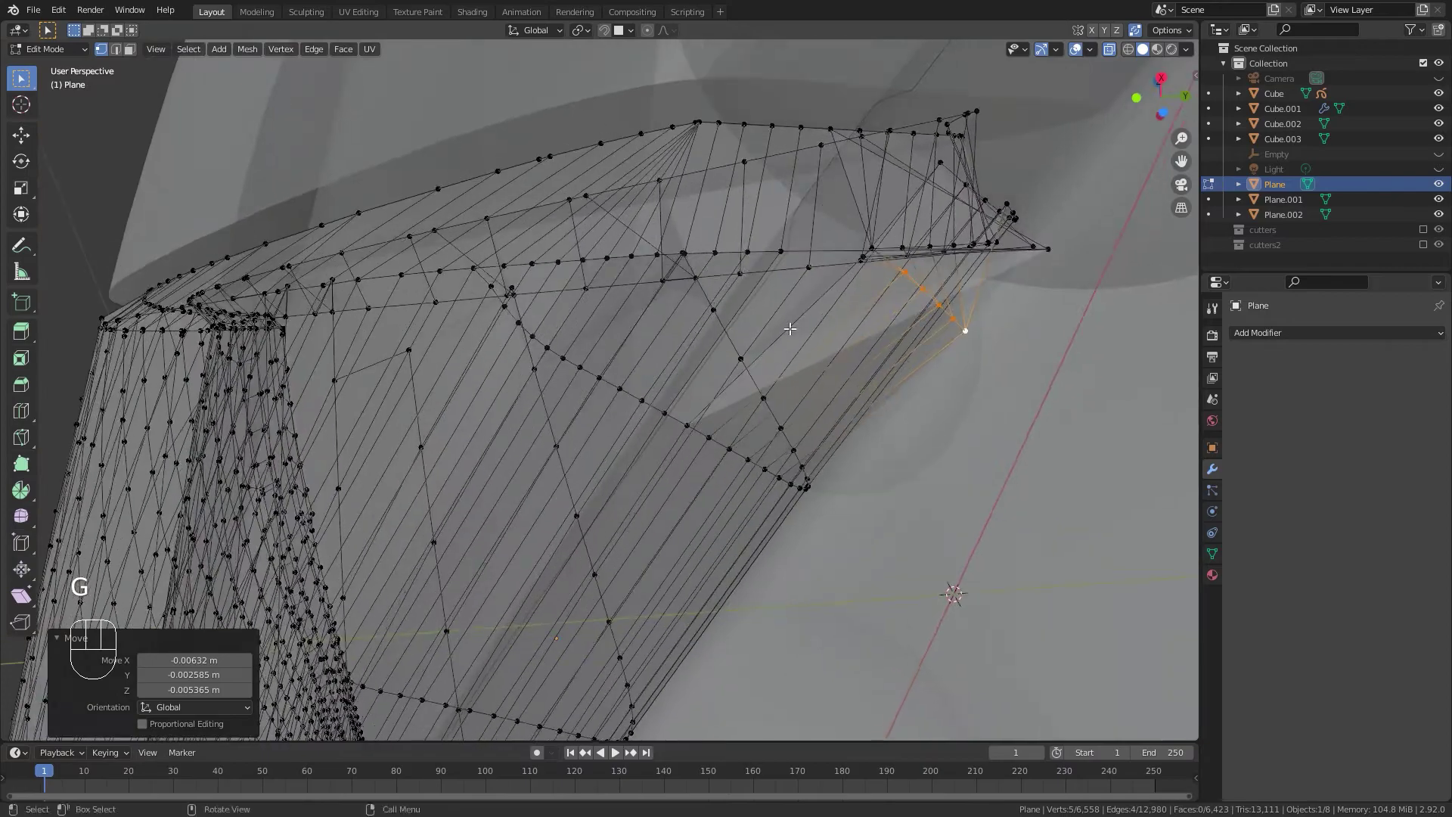
key("Tab")
mouse_move(722, 412)
middle_mouse_down()
mouse_move(670, 314)
mouse_move(706, 351)
mouse_move(633, 365)
mouse_move(649, 353)
mouse_move(674, 378)
mouse_move(583, 447)
middle_mouse_up()
key("ctrl+z")
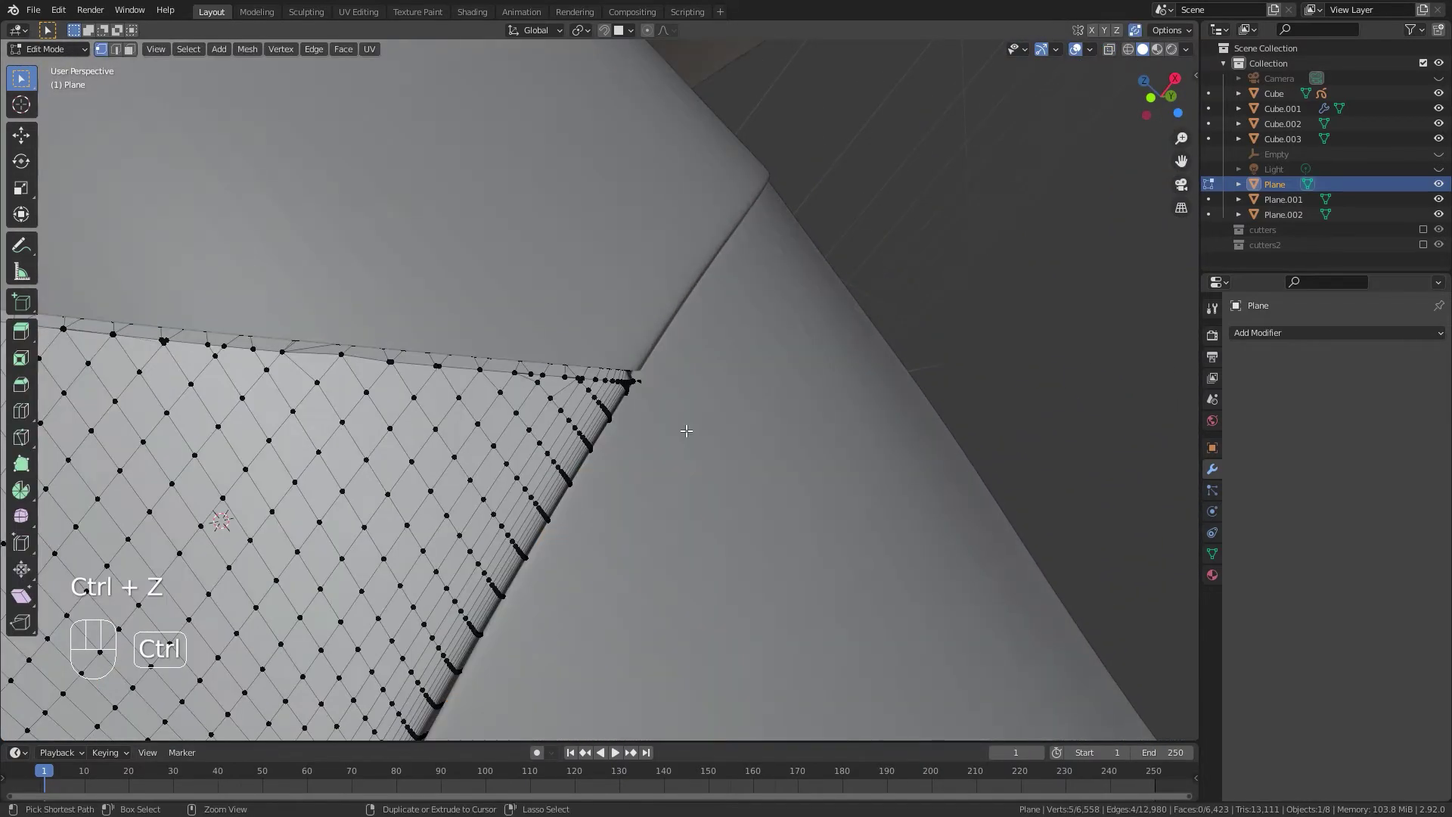
key("alt+z")
mouse_move(688, 427)
middle_mouse_down()
mouse_move(706, 399)
mouse_move(647, 415)
mouse_move(658, 403)
middle_mouse_up()
key("ctrl+shift+z")
key("ctrl+shift+z")
key("ctrl+z")
key("Tab")
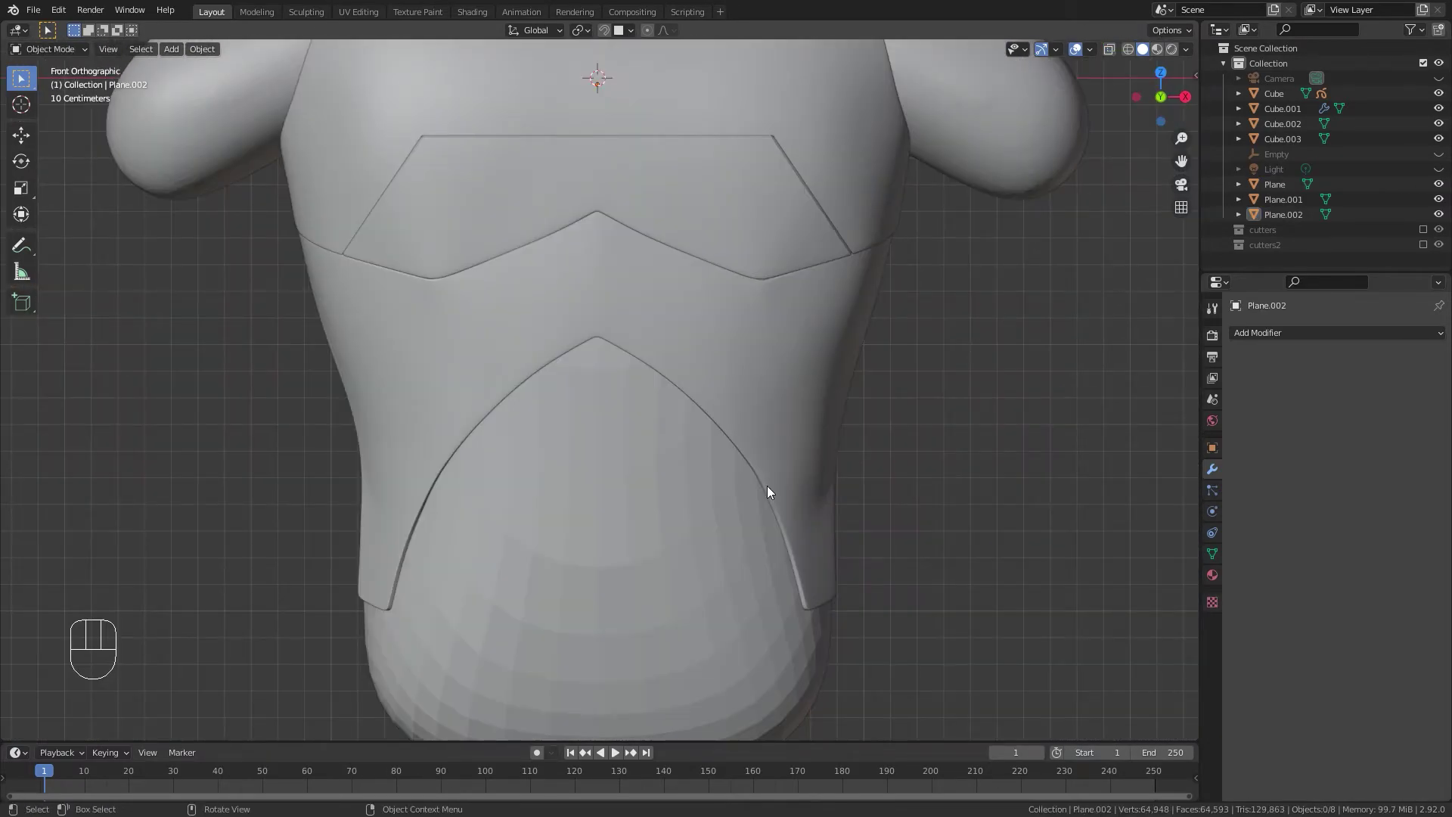
Deselect everything and add a plane mesh in front orthographic view.
scroll(758, 473, "up", 5, "shift")
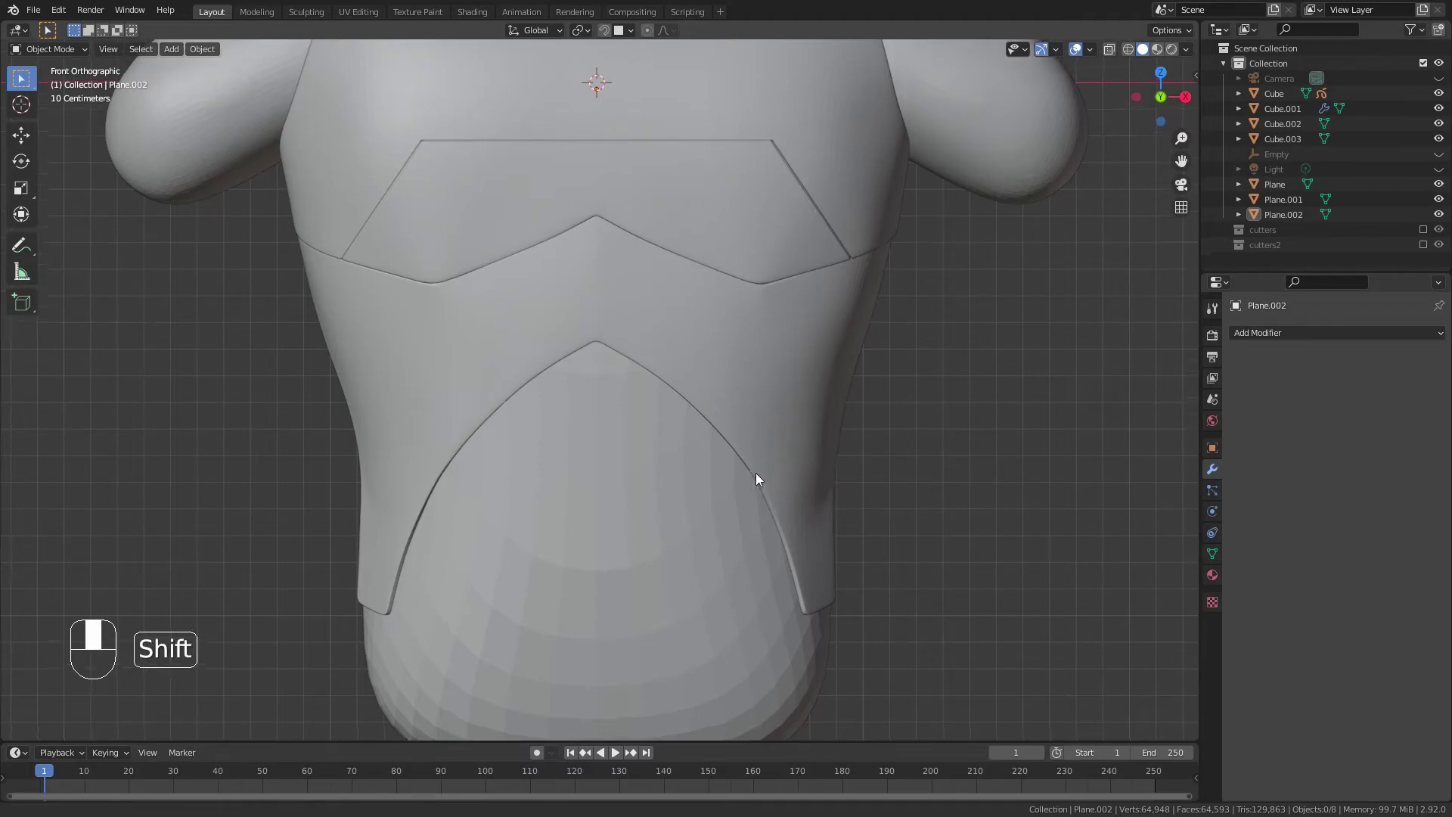
middle_click_drag(645, 446, 647, 392)
left_click(585, 390)
scroll(895, 502, "down", 6)
middle_click_drag(1053, 431, 741, 465)
left_click(893, 502)
key("KP_1")
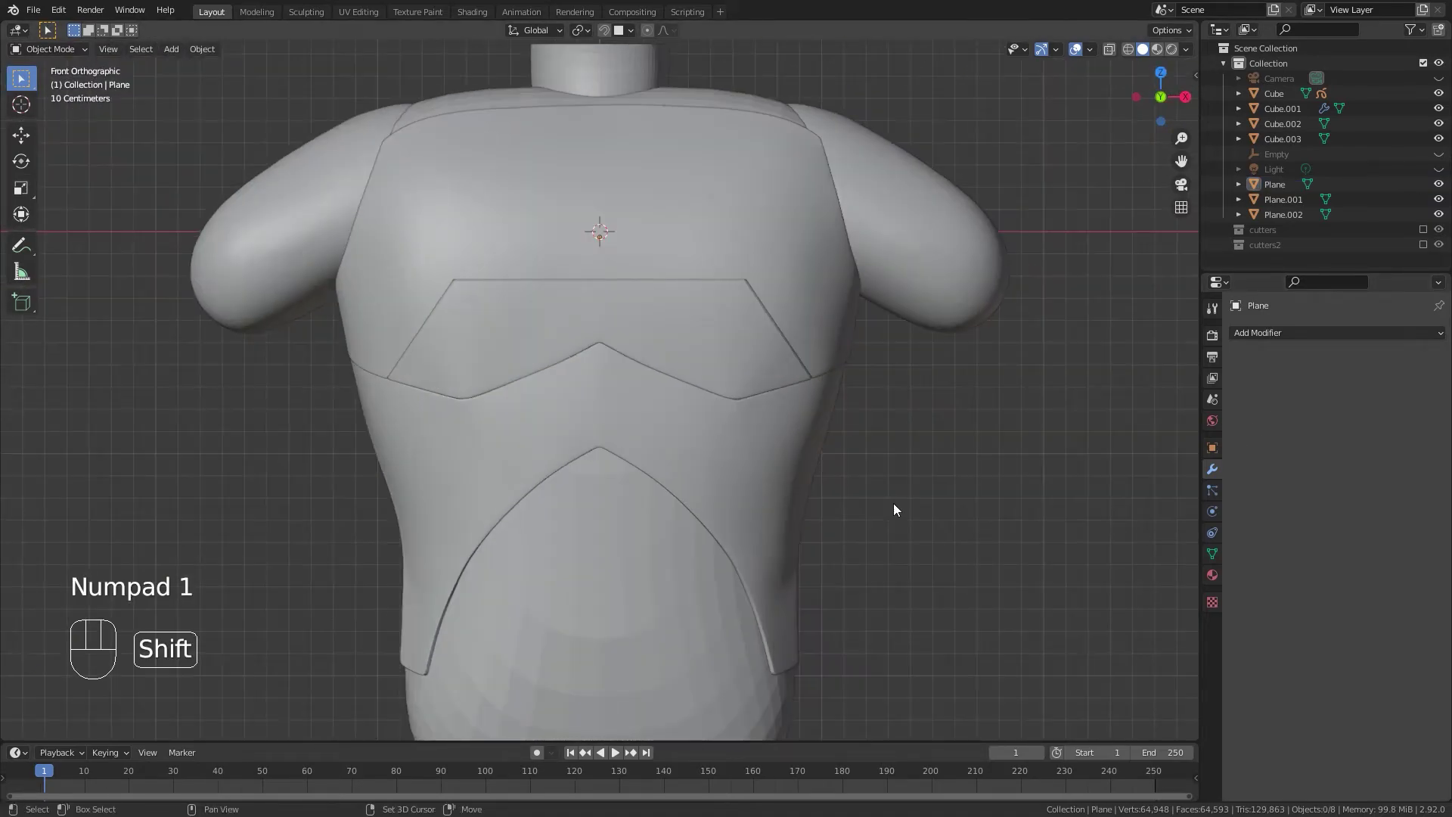
key("shift+a")
mouse_move(893, 502)
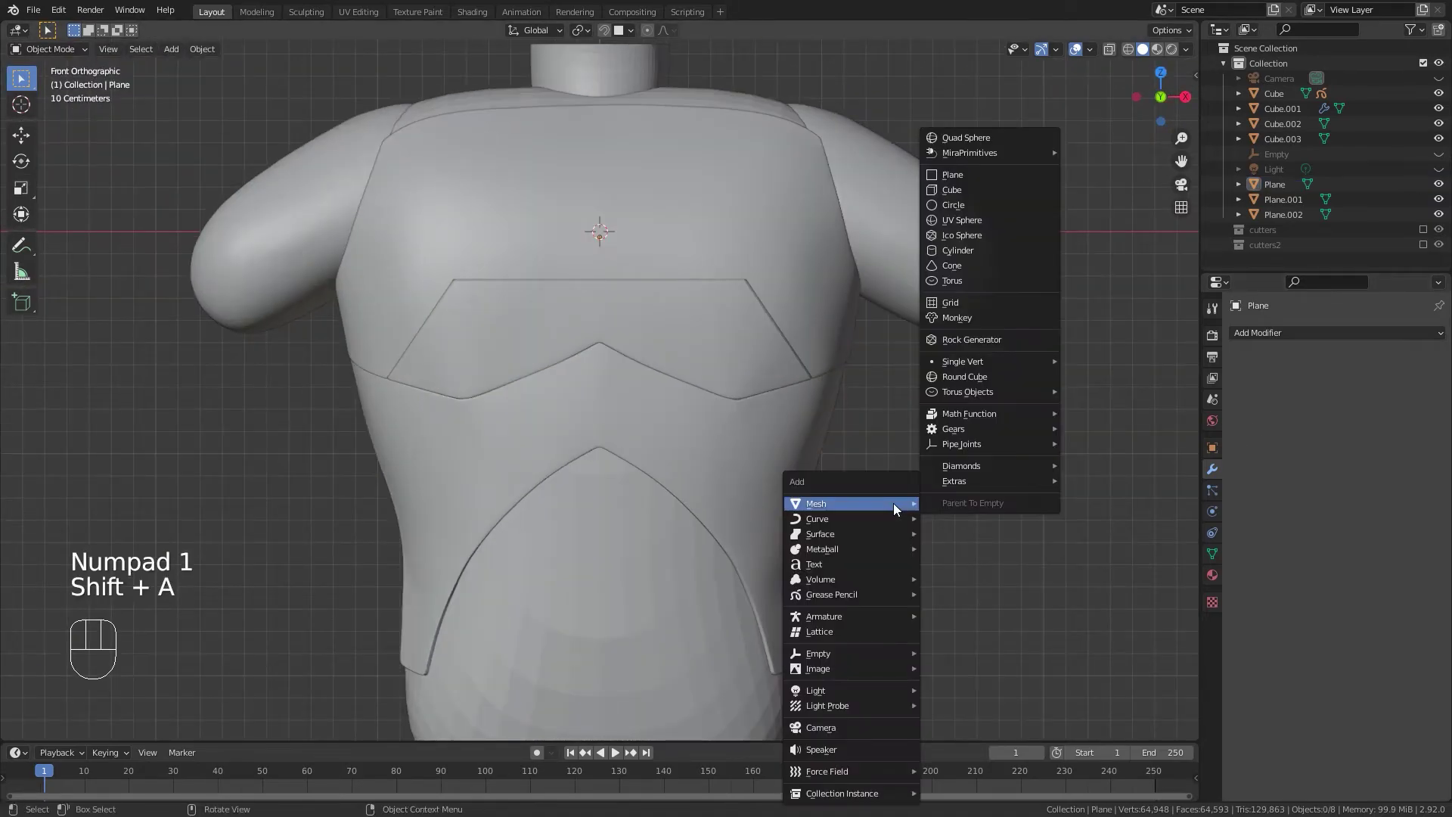
left_click(990, 174)
Rotate the new plane 90° about the global X axis to stand it upright.
scroll(914, 408, "down", 4)
middle_click_drag(914, 408, 613, 310)
scroll(677, 343, "up", 5)
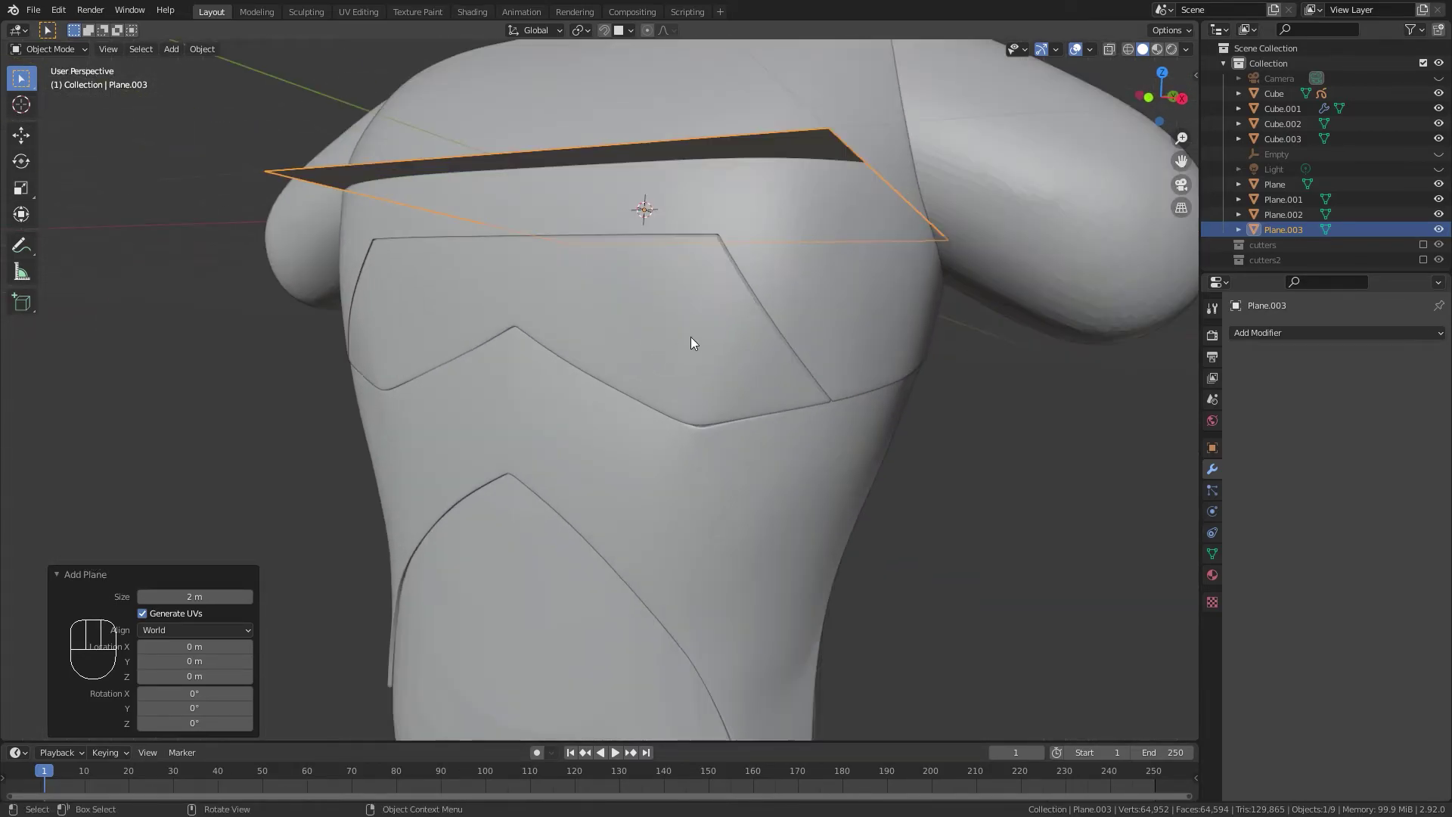
scroll(705, 388, "down", 5)
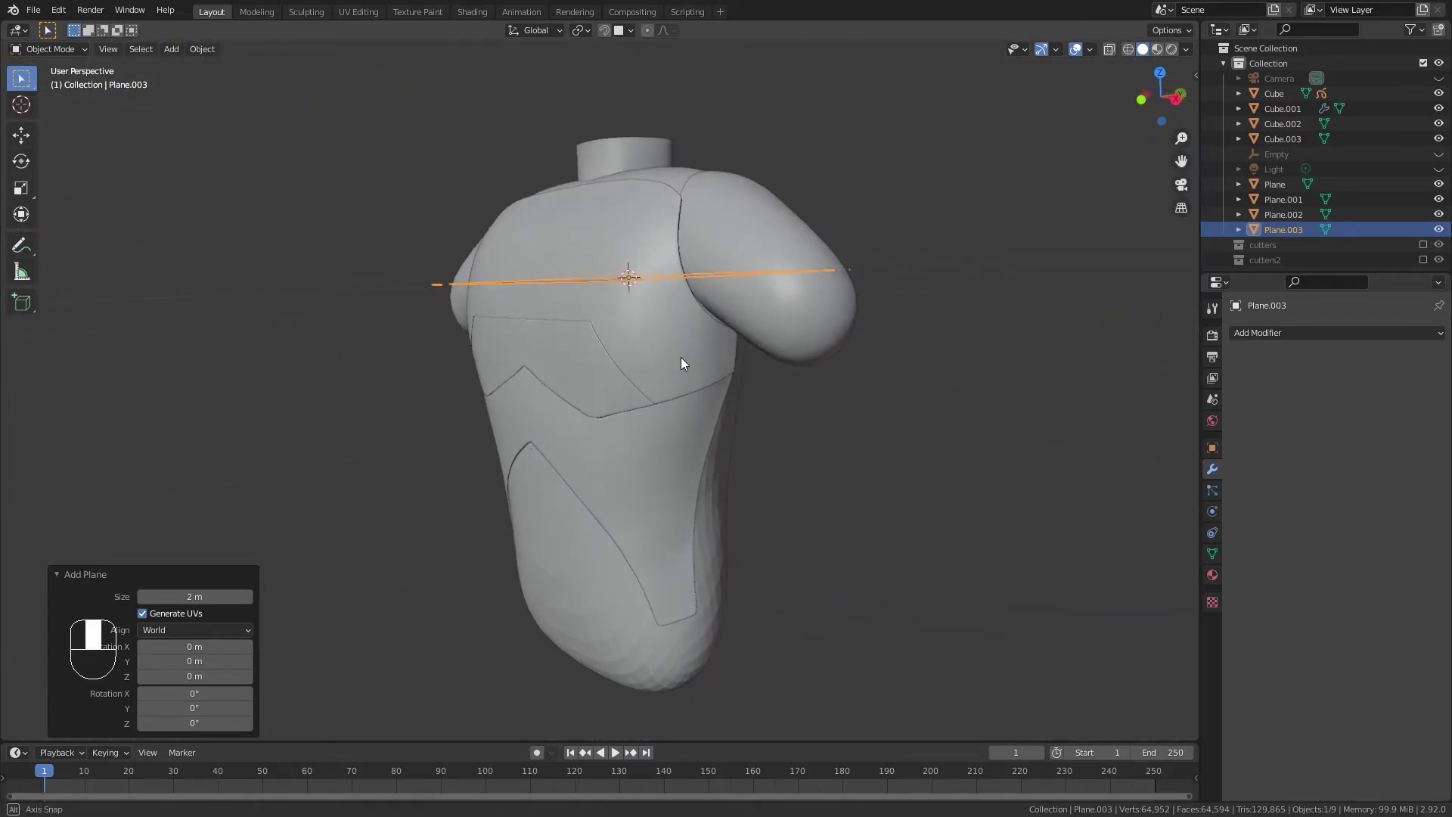
middle_click_drag(684, 360, 773, 374)
type("rx90")
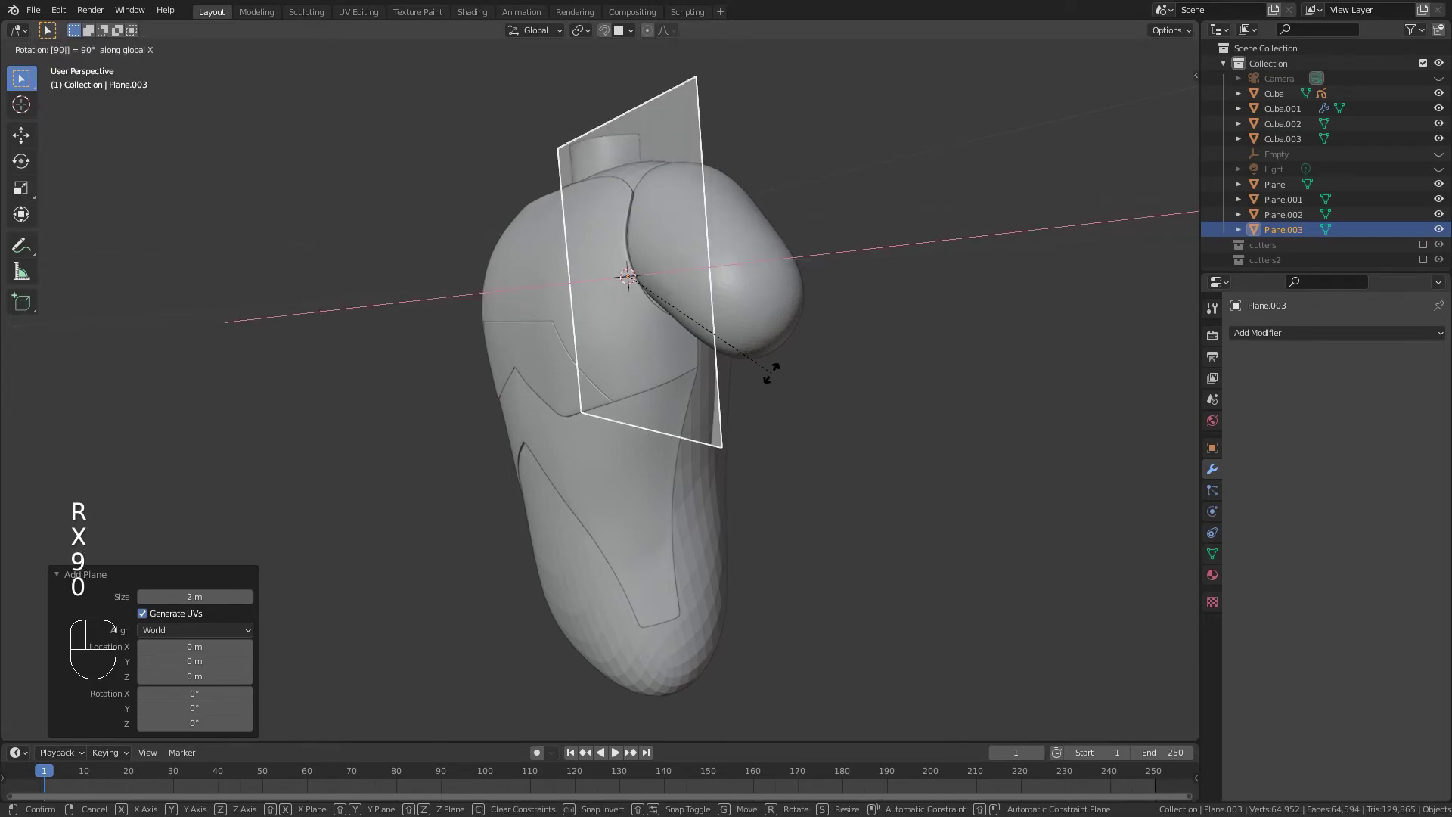
key("Return")
Move the plane along Y in front of the torso and about 1.46 m down along Z to the belly.
key("g")
key("y")
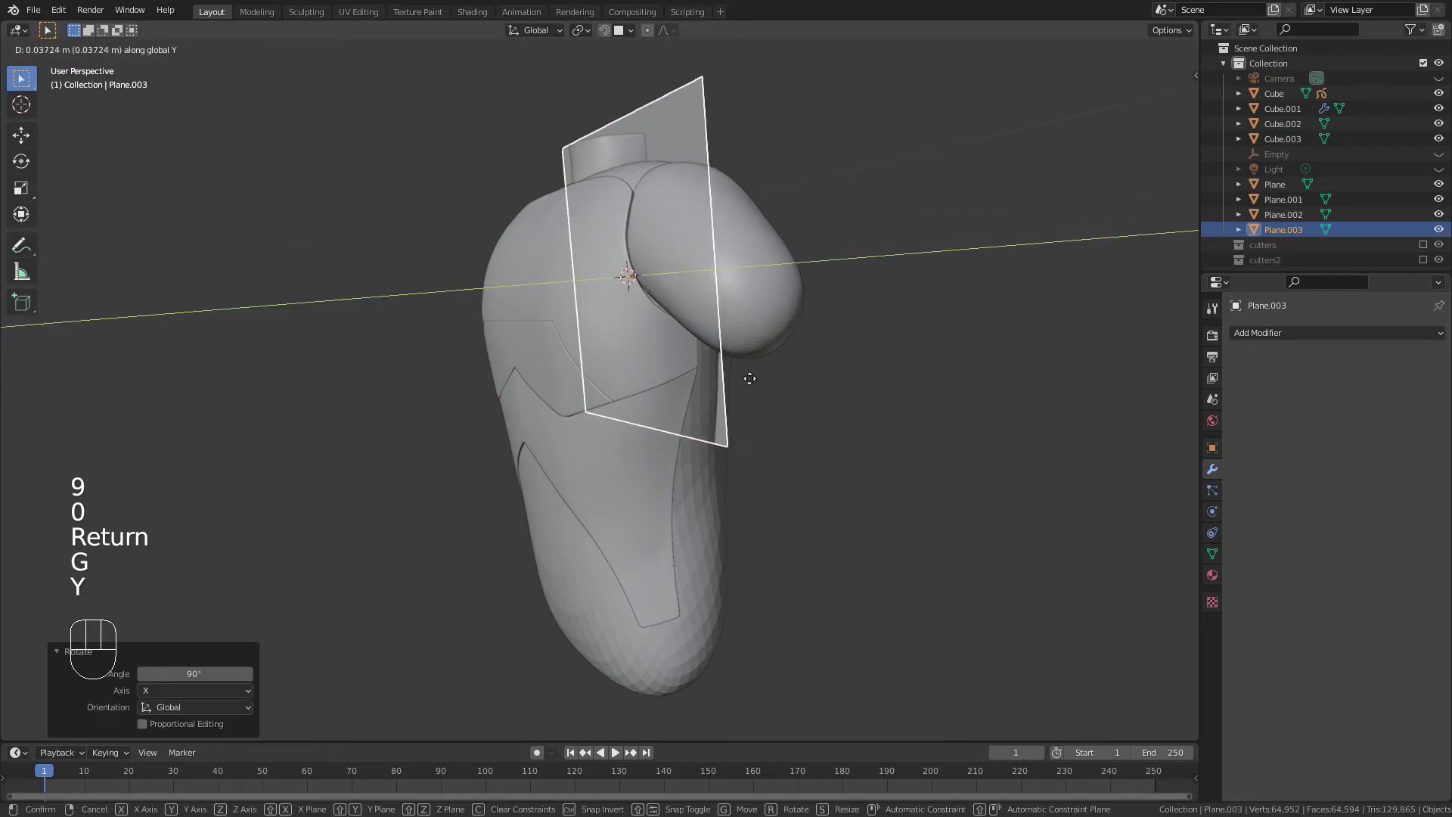
left_click(646, 392)
key("g")
key("z")
left_click(905, 644)
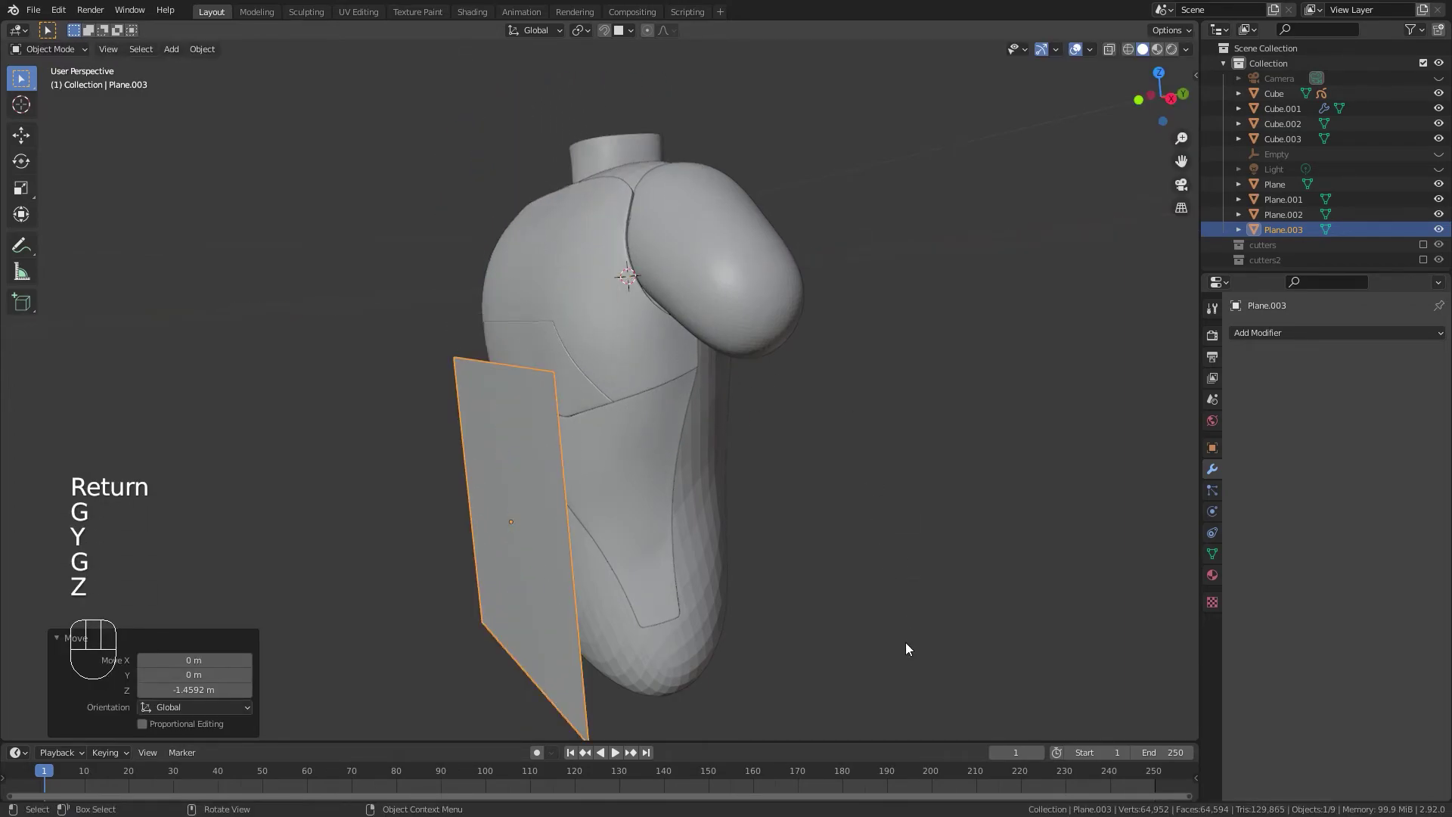
Scale the plane to about 0.18, split it with a vertical centre loop cut, and delete its left half's vertices.
key("KP_1")
key("s")
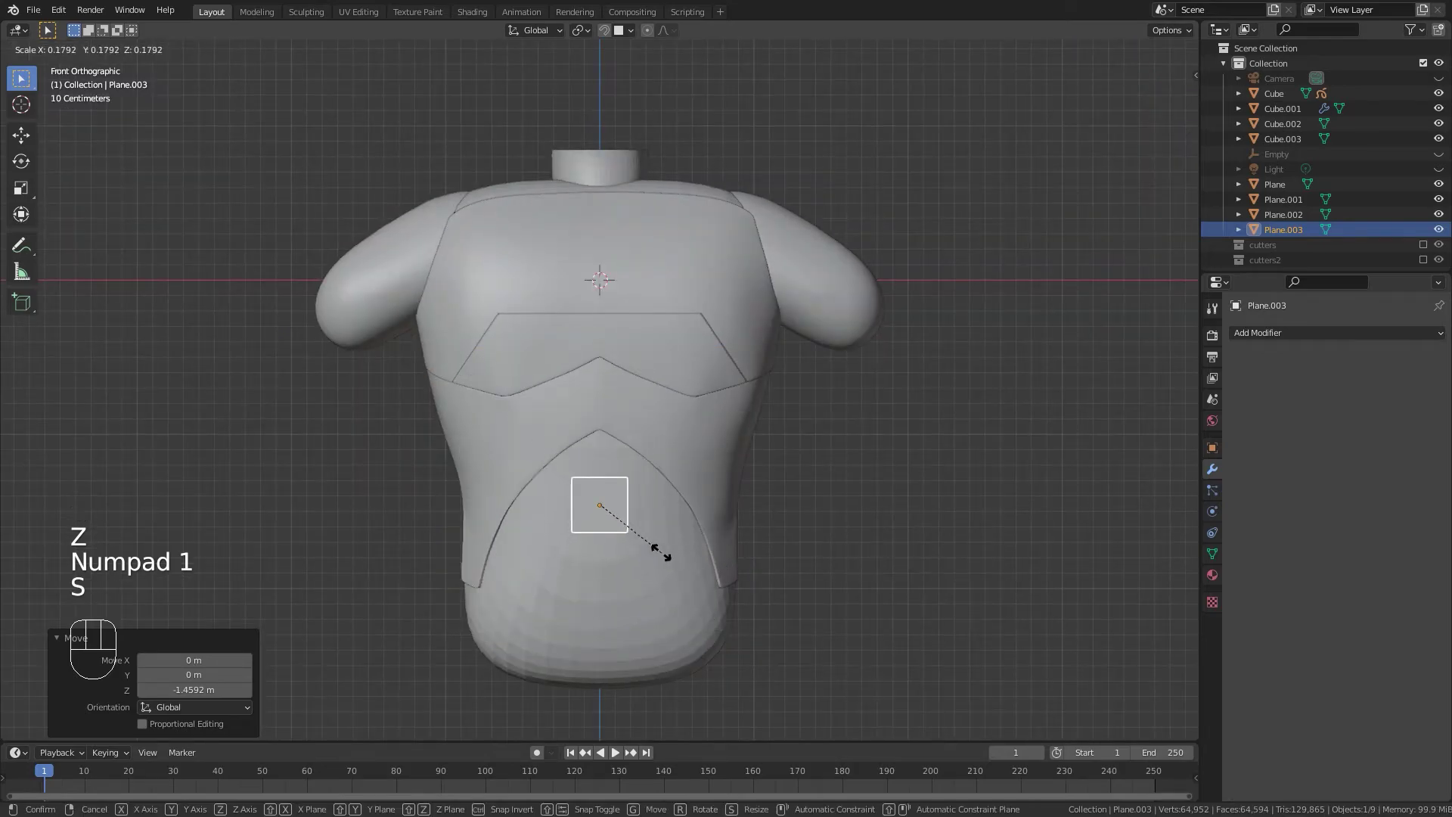
left_click(663, 552)
key("Tab")
scroll(703, 578, "up", 2)
left_click(594, 533)
right_click(593, 535)
left_click_drag(517, 490, 575, 646)
key("x")
left_click(609, 617)
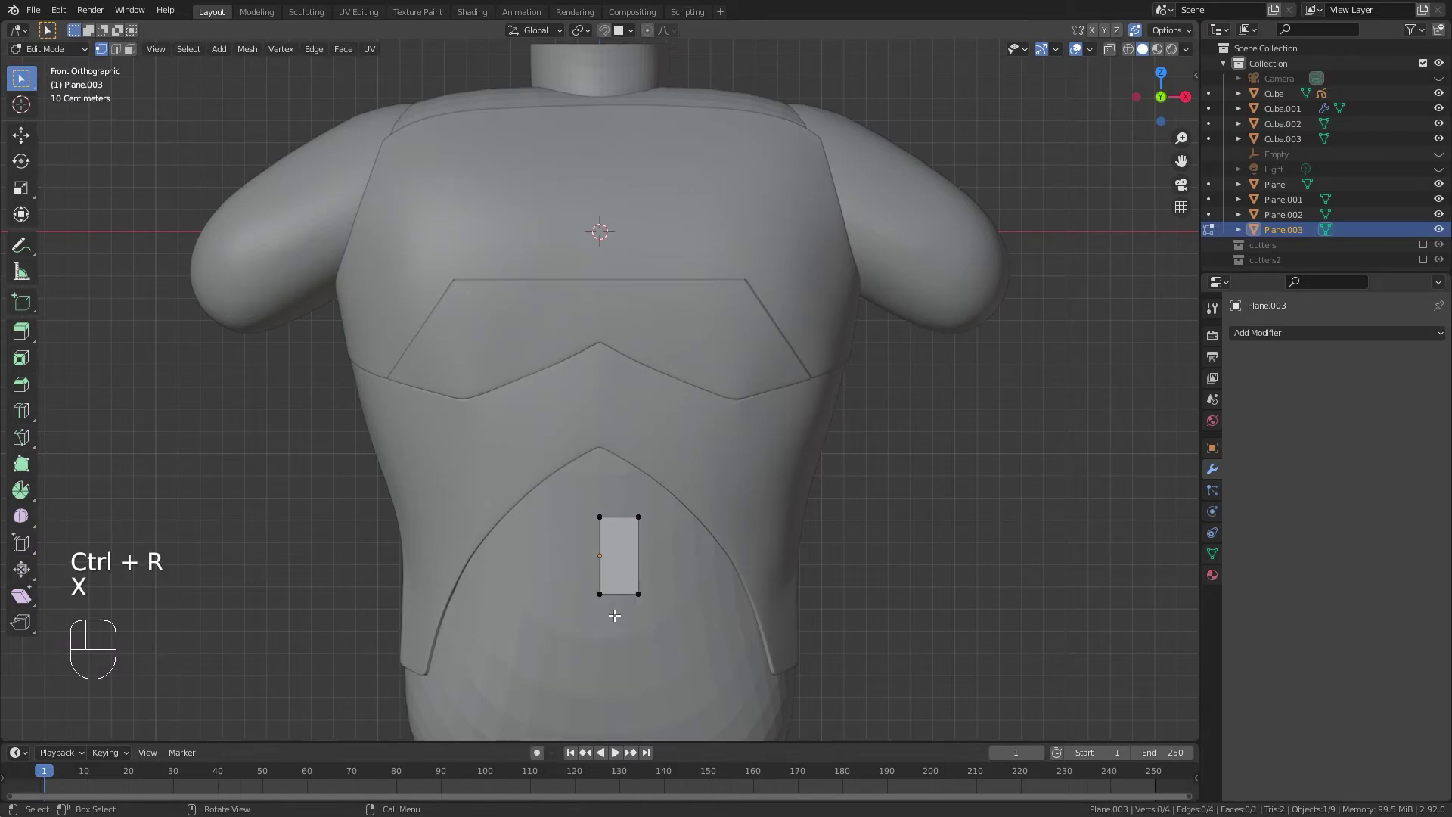
Add a Mirror modifier and a Subdivision Surface modifier with 3 viewport levels to the half plane, and enter Edit Mode.
key("Tab")
left_click(1280, 334)
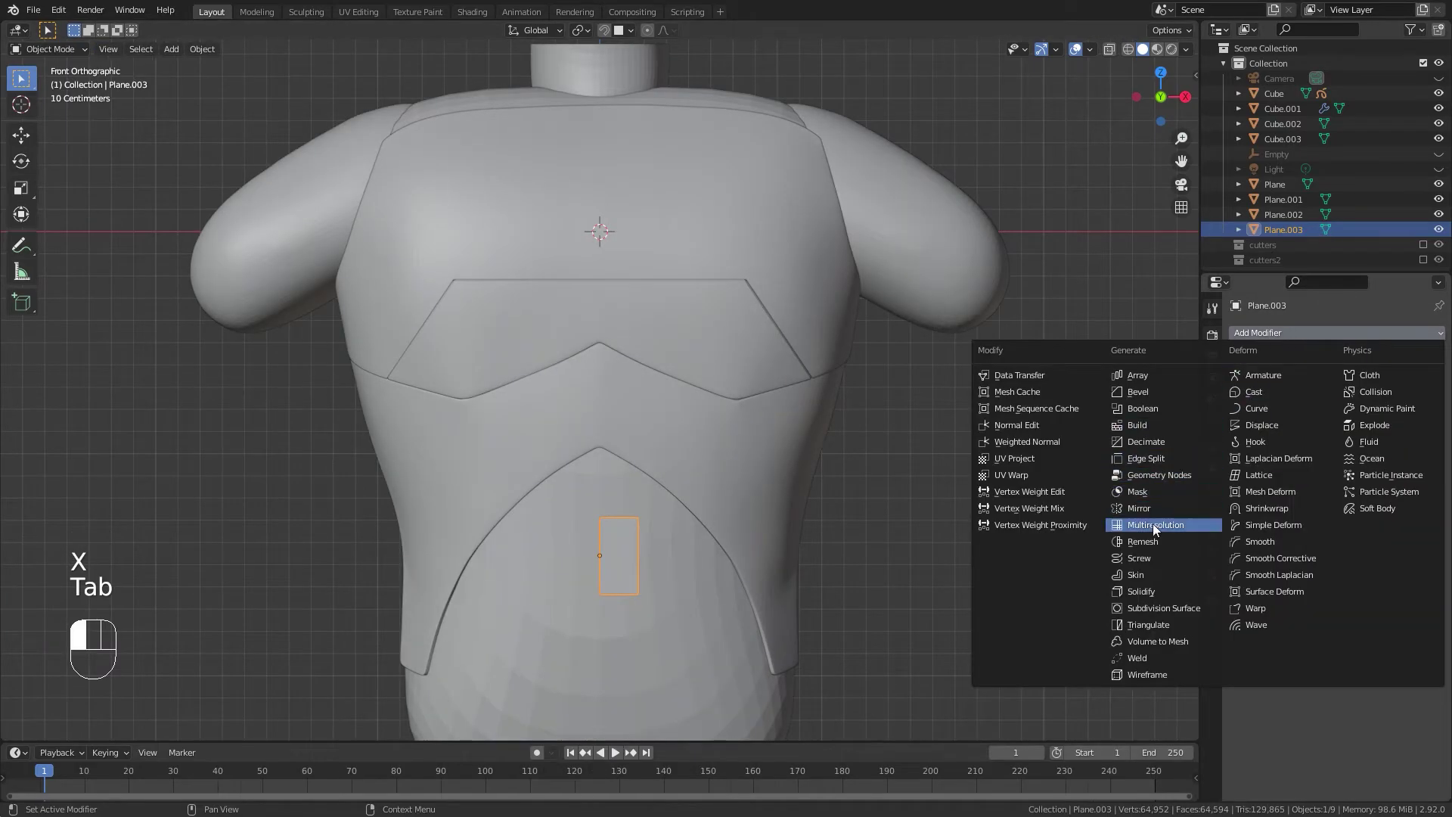
left_click(1154, 508)
left_click(1310, 335)
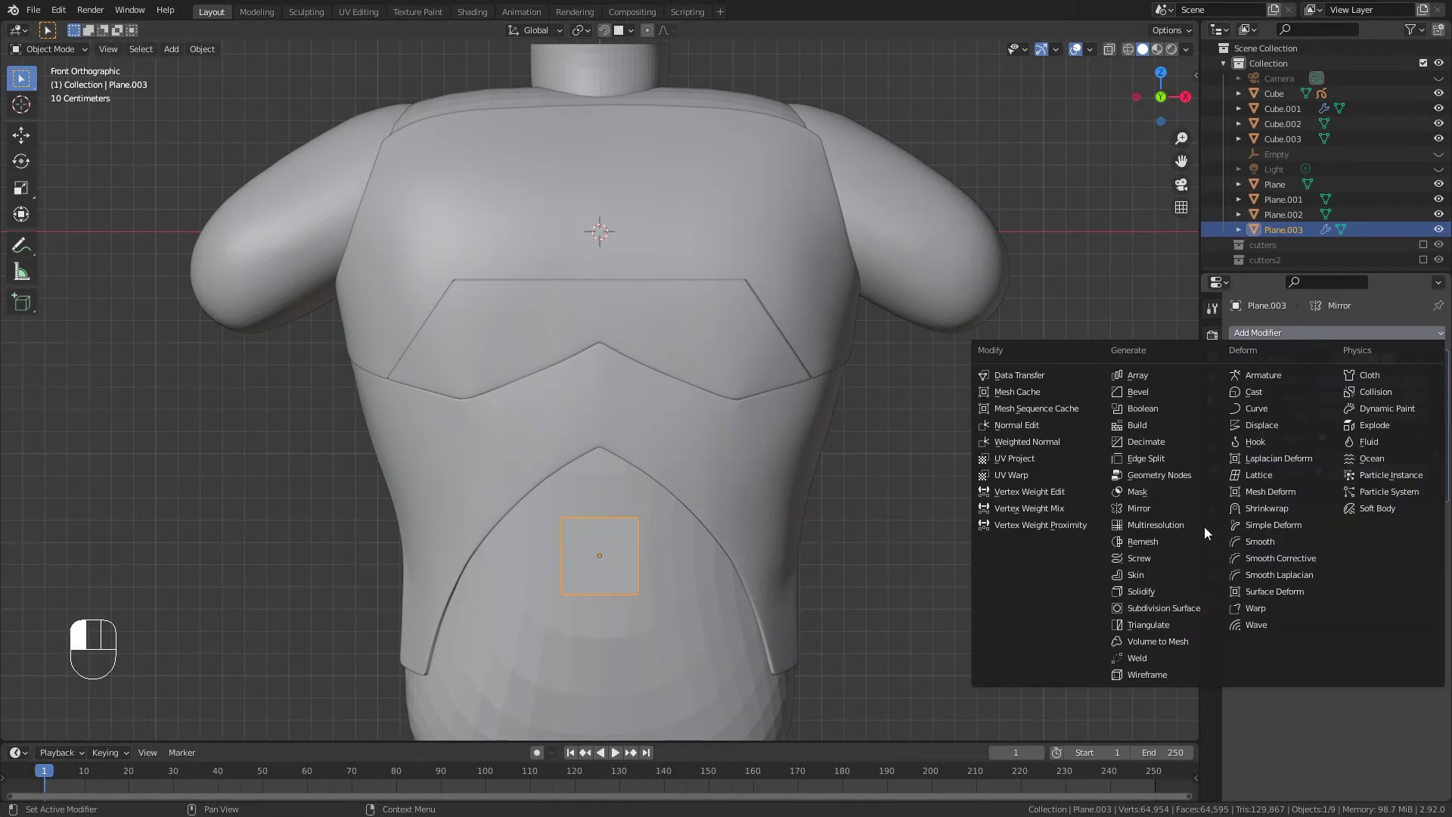
left_click(1183, 608)
left_click(1421, 555)
left_click(1422, 556)
scroll(642, 552, "up", 3)
middle_click_drag(690, 484, 715, 325, "shift")
key("Tab")
scroll(764, 563, "up", 2)
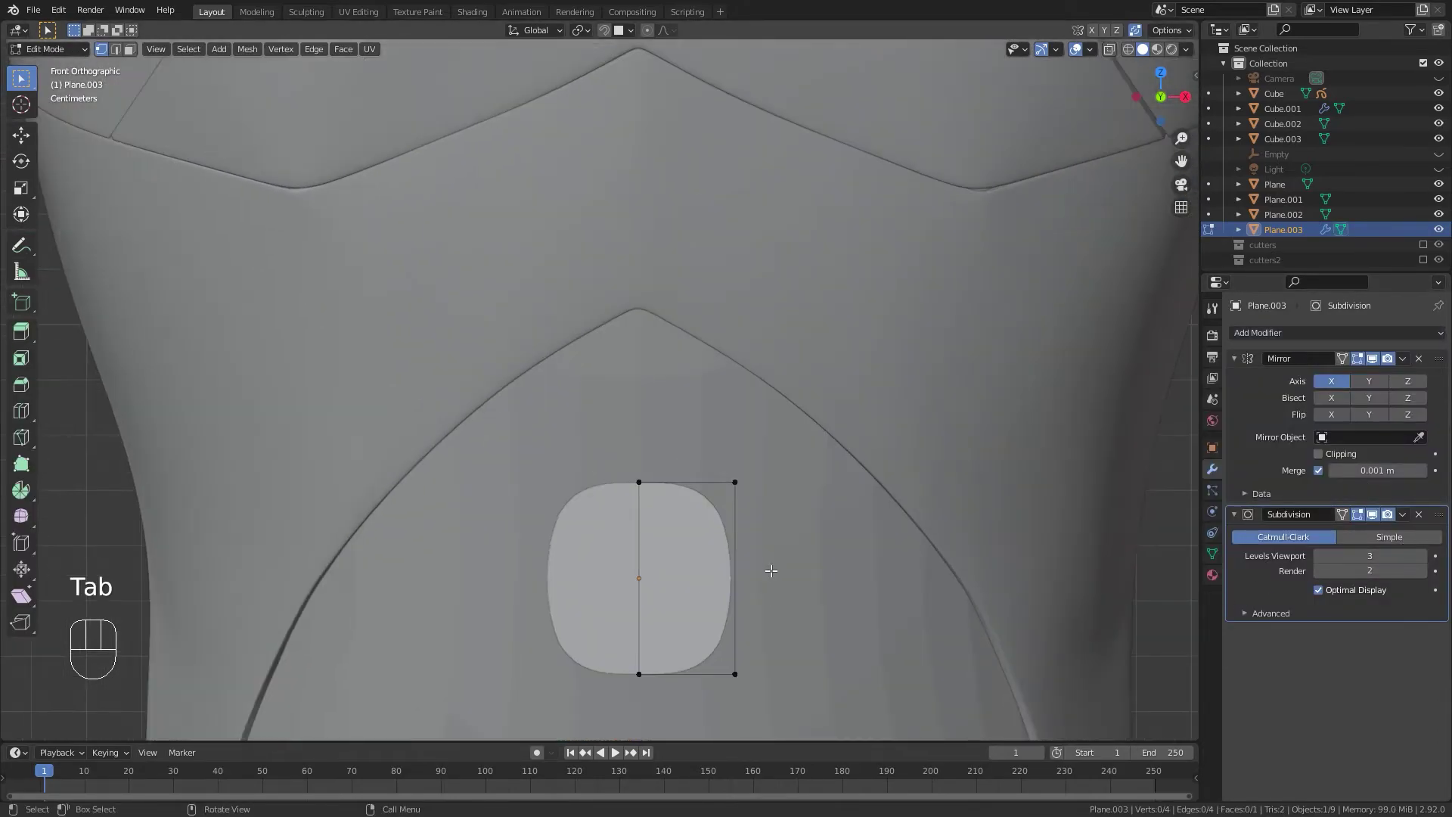
Hide the Subdivision modifier in the viewport, turn snapping on, and enable Clipping on the Mirror modifier.
left_click(1371, 515)
middle_click_drag(700, 543, 676, 444, "shift")
scroll(676, 444, "down", 3)
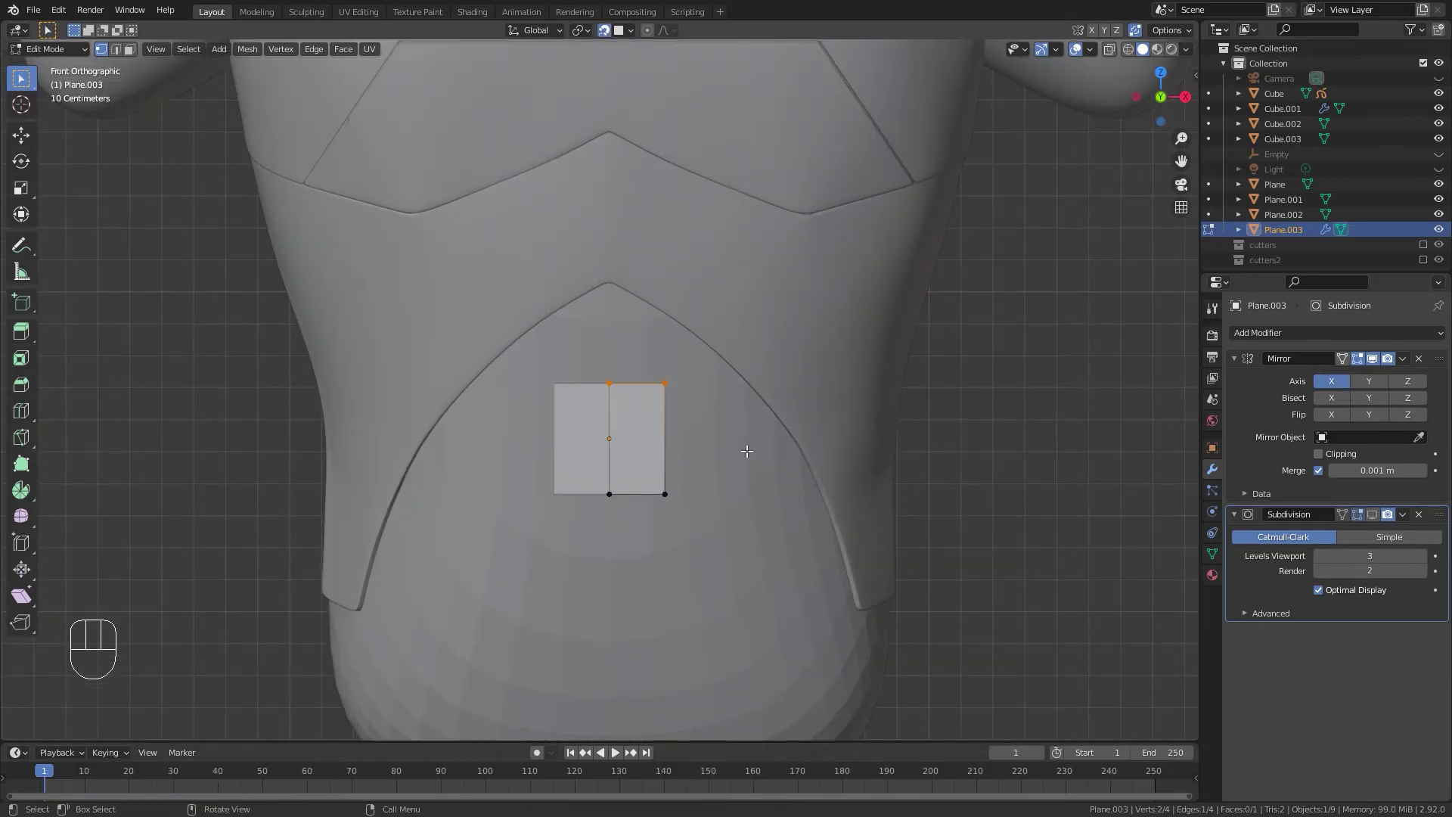
key("g")
right_click(663, 372)
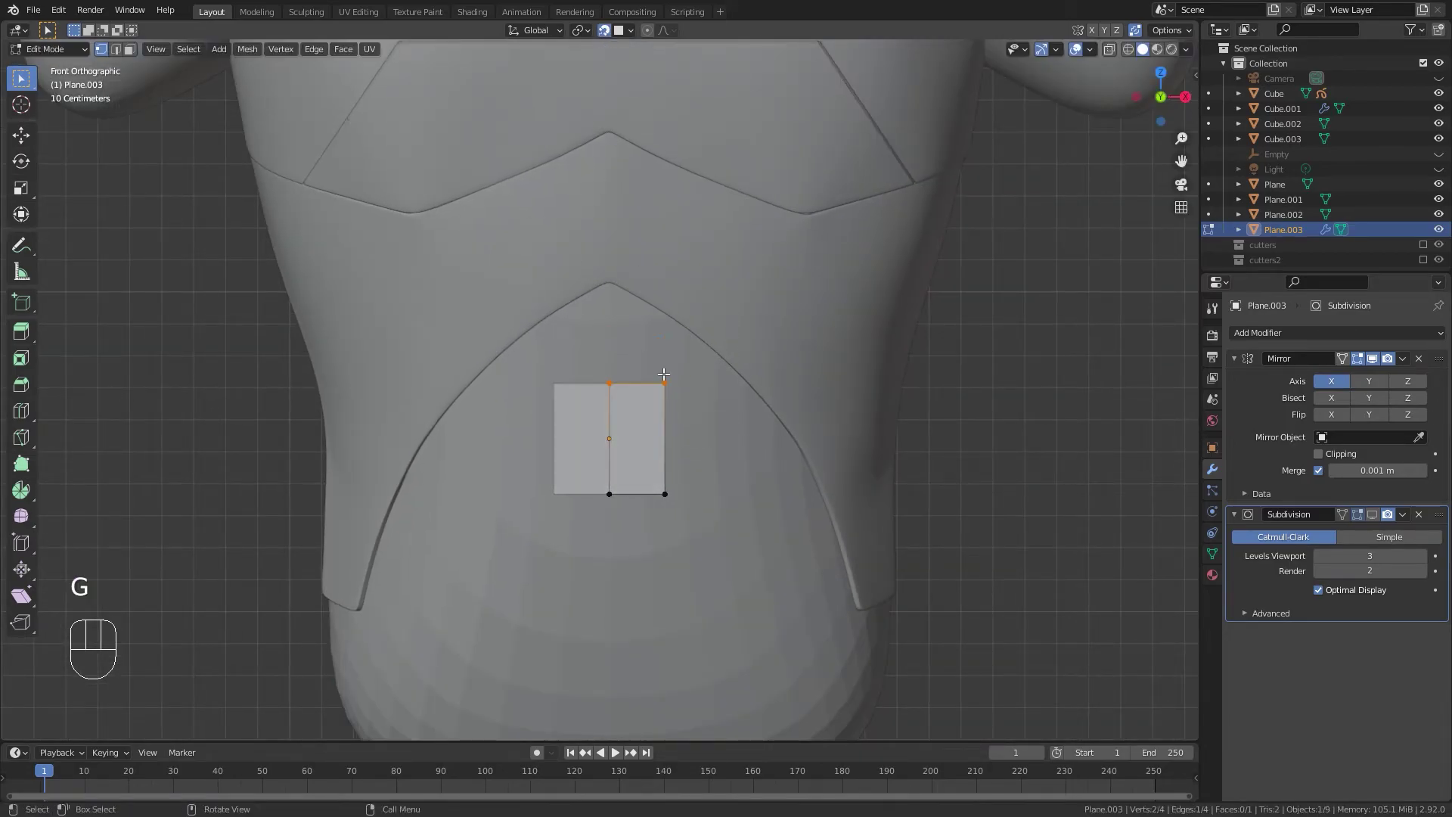
key("g")
right_click(611, 370)
left_click(1319, 453)
Raise the half plane's top edge and pull its centre vertex up to just beneath the peak of the belly seam.
key("g")
left_click(621, 345)
left_click(614, 340)
key("g")
left_click(621, 303)
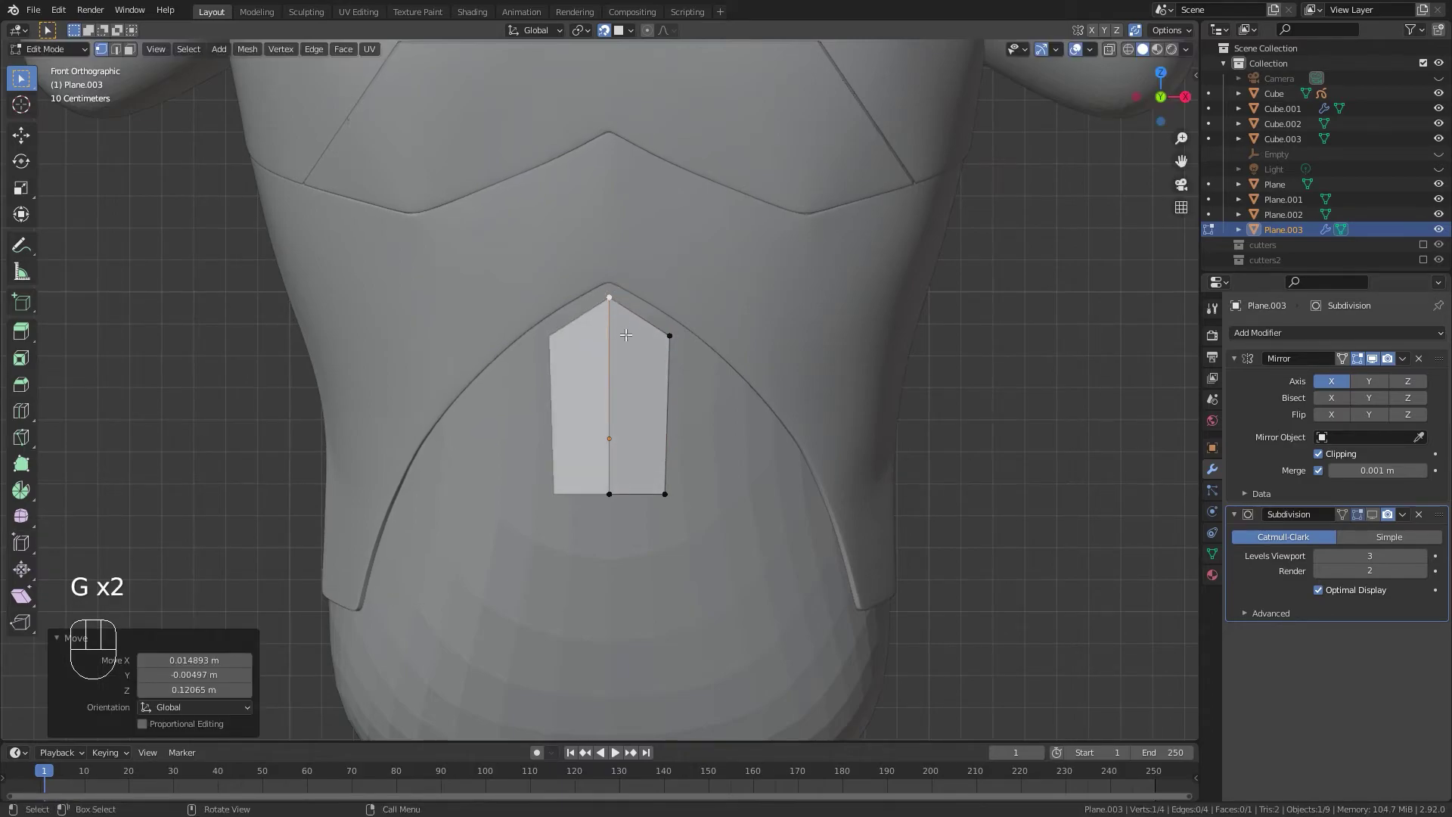
key("g")
left_click(620, 313)
Snap the top outer vertex onto the seam to the right of the peak and the centre vertex onto the peak.
left_click(669, 335)
key("g")
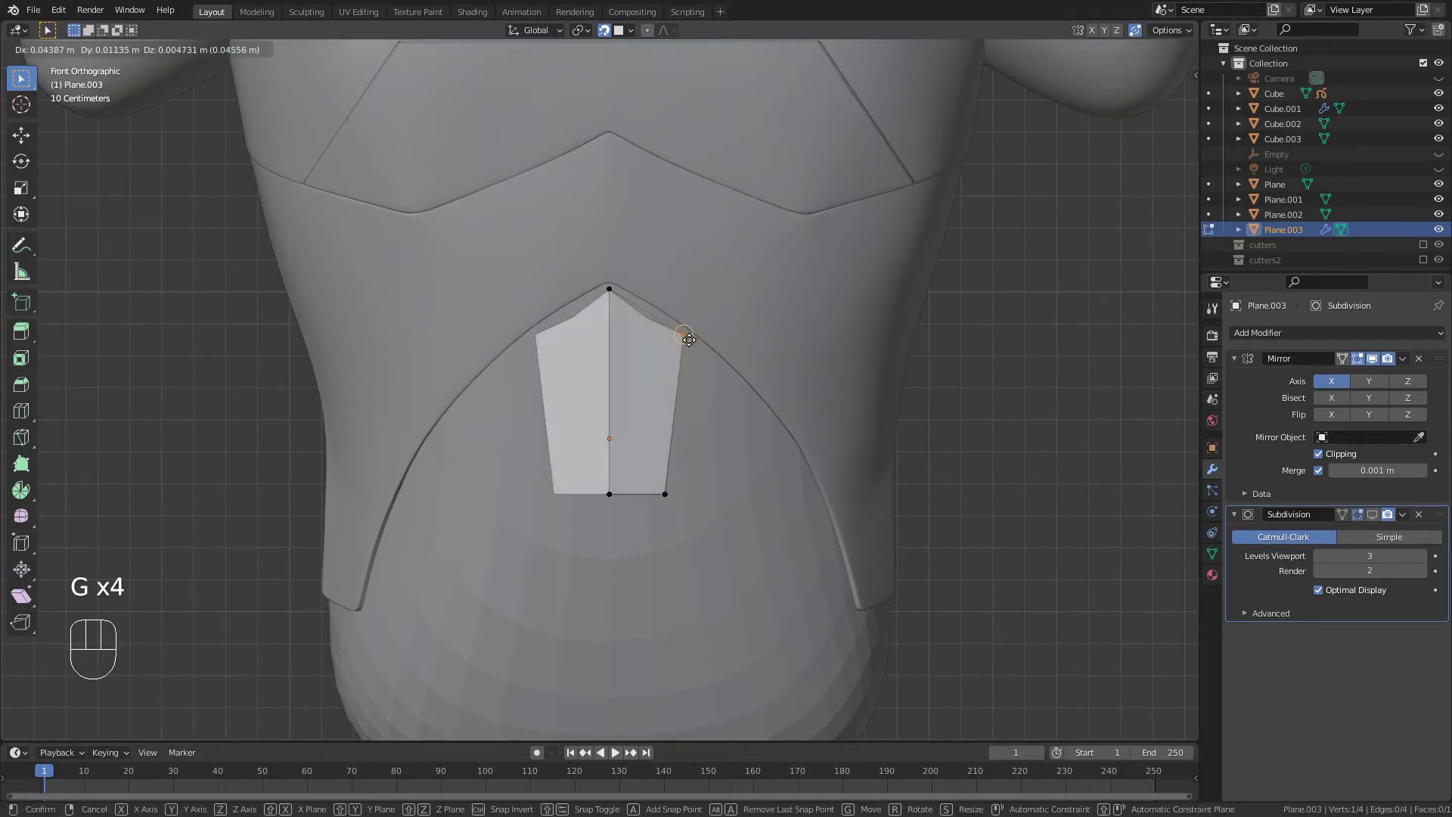
left_click(682, 325)
key("g")
left_click(678, 321)
left_click(609, 289)
key("g")
left_click(619, 292)
Move the half plane's two bottom vertices up onto the belly surface to shorten the face.
left_click_drag(576, 458, 757, 581)
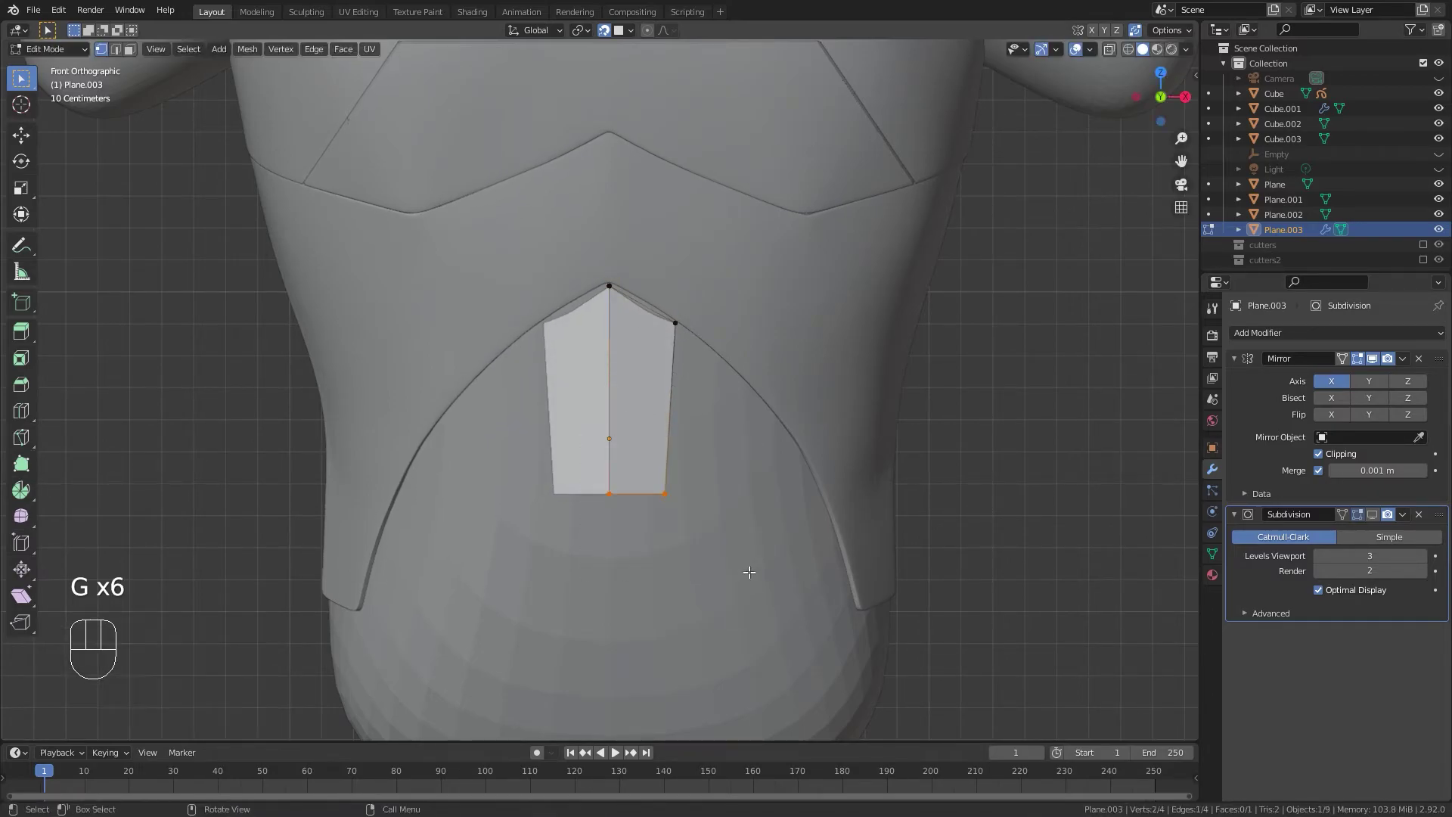
key("g")
left_click(627, 397)
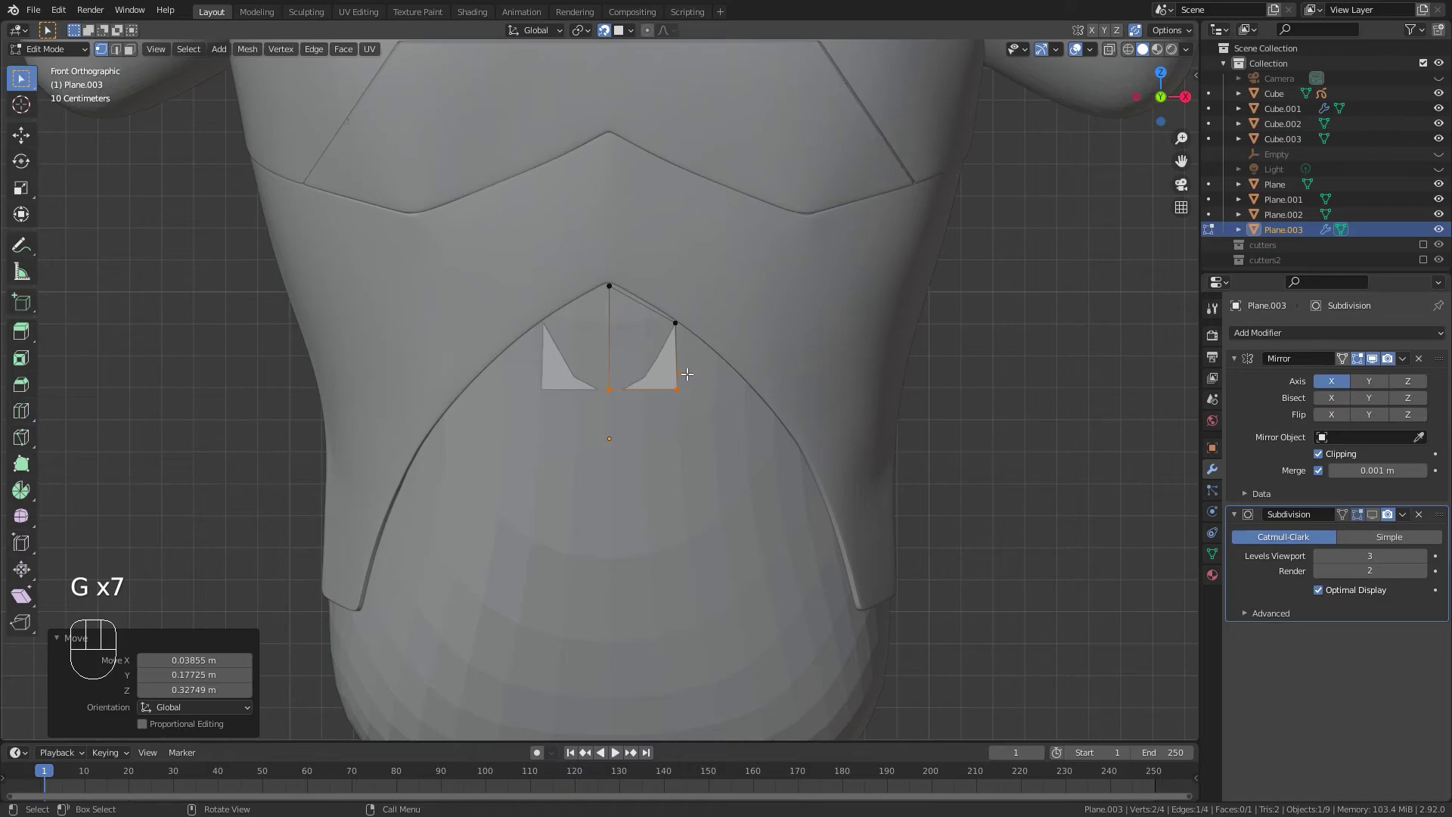
left_click_drag(709, 362, 723, 419)
key("g")
right_click(734, 425)
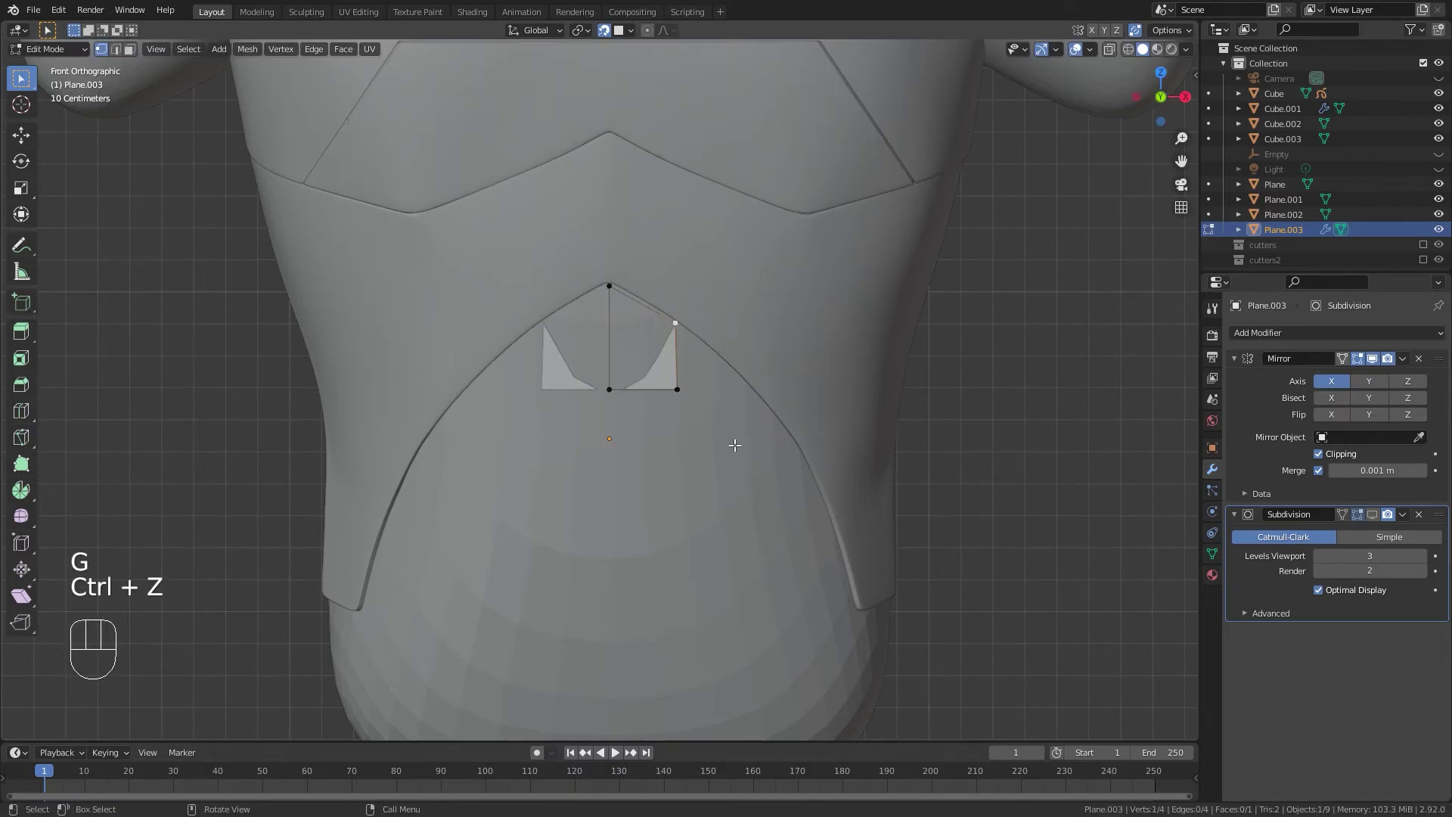
Extrude vertices down the right belly seam and a matching inner chain alongside it from the face's outer corners.
key("e")
left_click(742, 385)
key("e")
left_click(737, 452)
key("e")
left_click(806, 479)
key("e")
left_click(784, 523)
Extrude the lower centre vertex twice down the middle of the belly.
left_click(613, 398)
key("e")
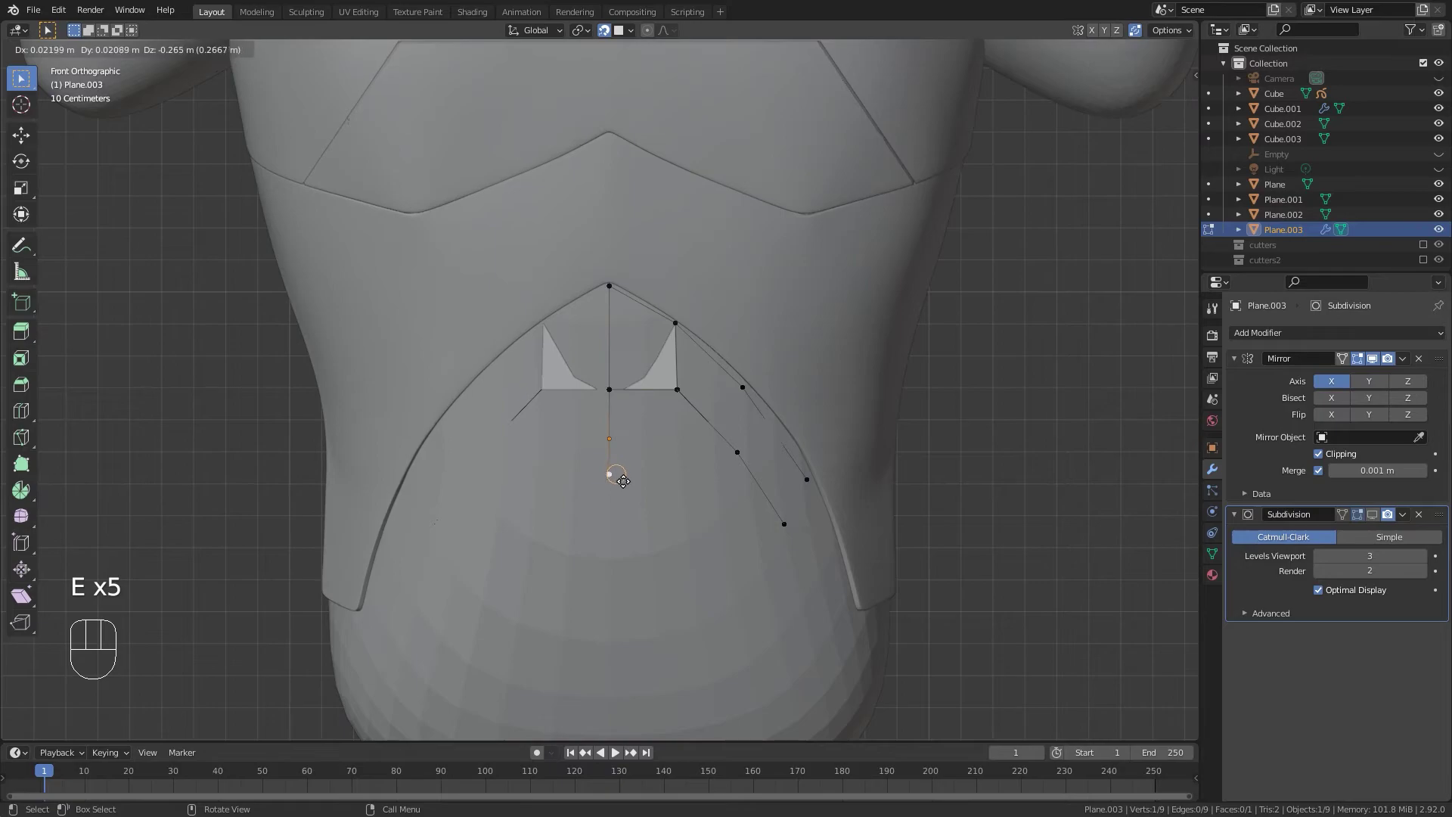
left_click(610, 464)
key("e")
left_click(613, 546)
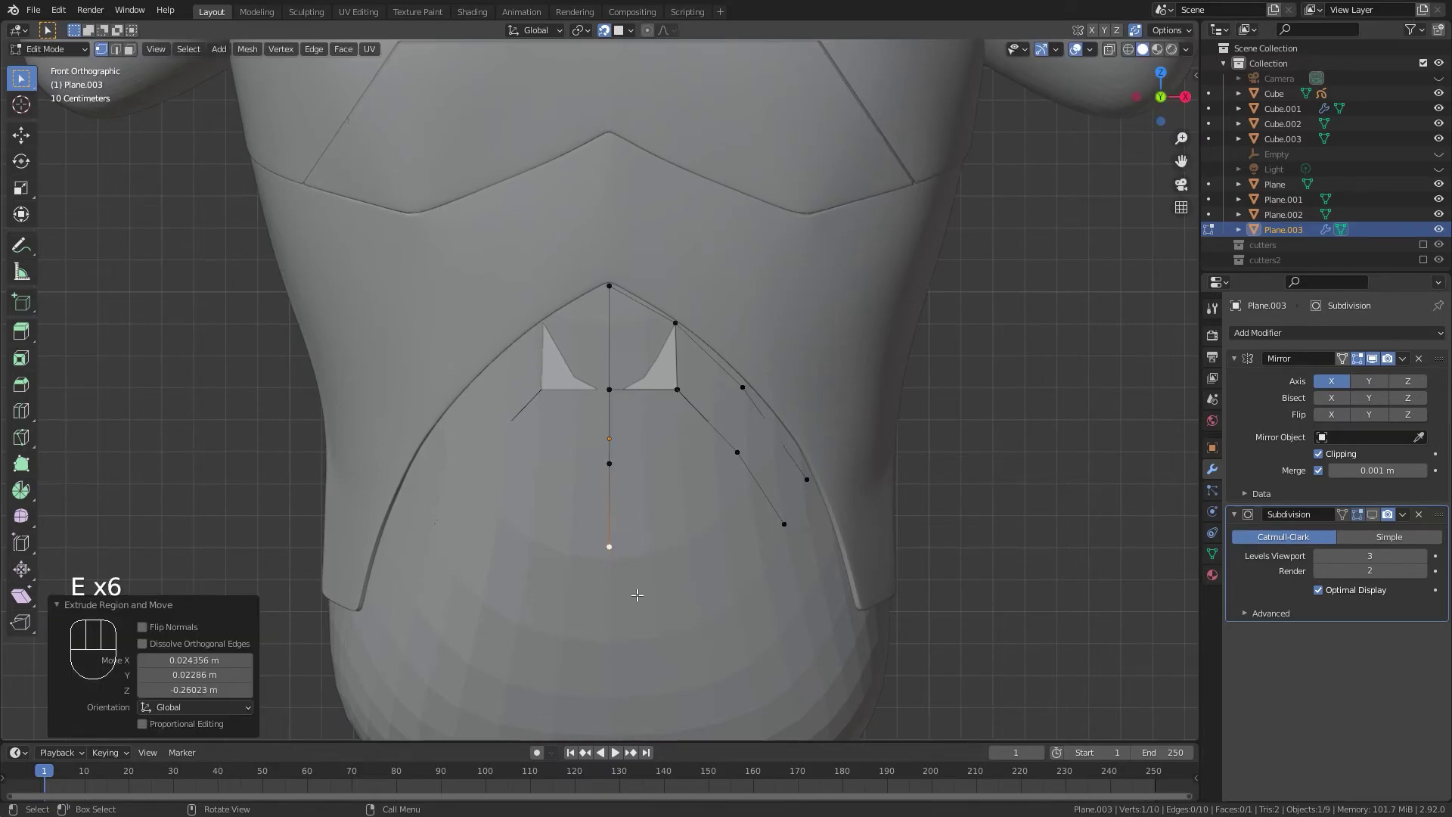
Fill the area between the centre column and the outer vertex chains with faces, extending the mesh along the lower edge.
left_click(690, 348)
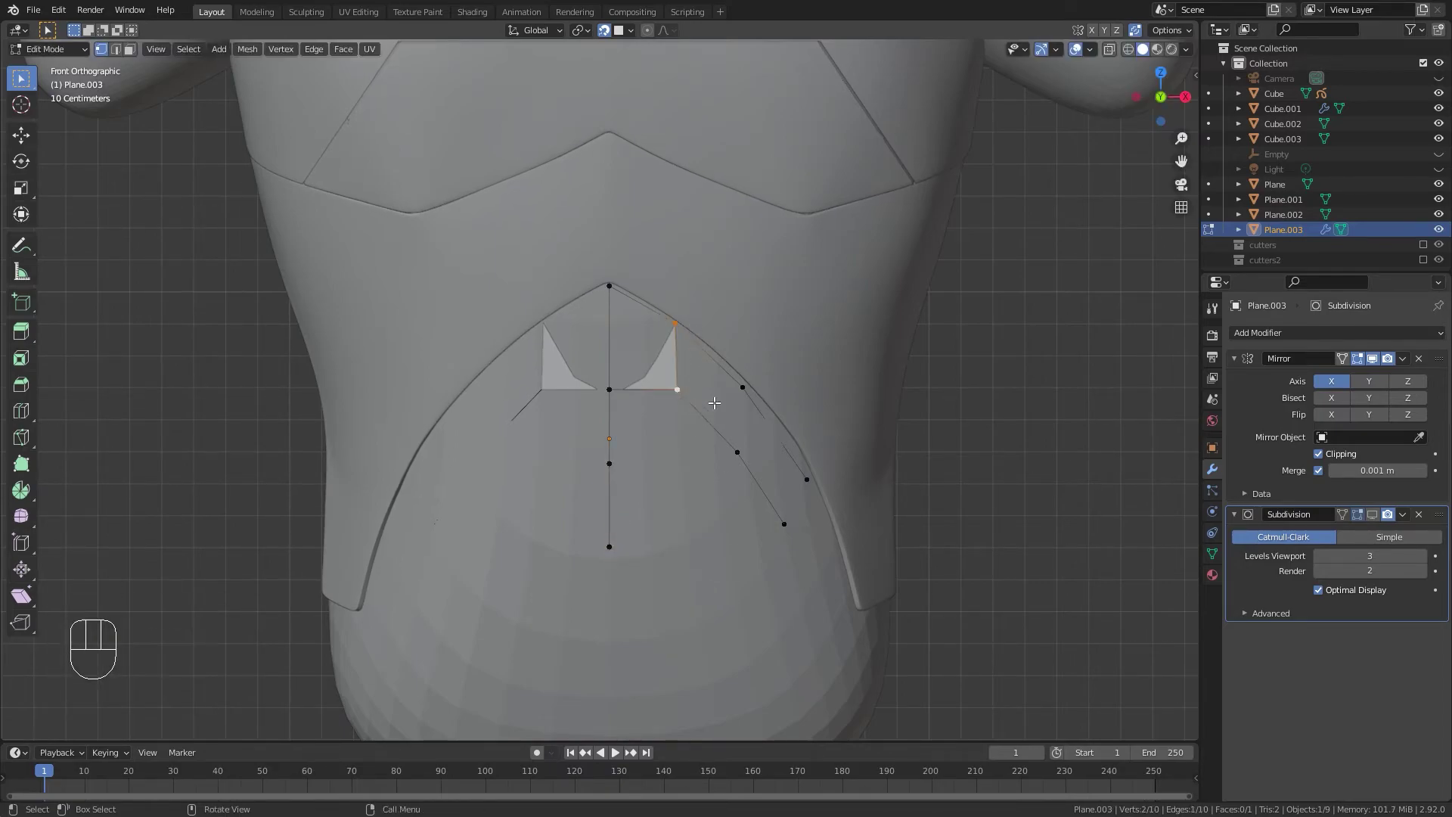
key("f")
key("f")
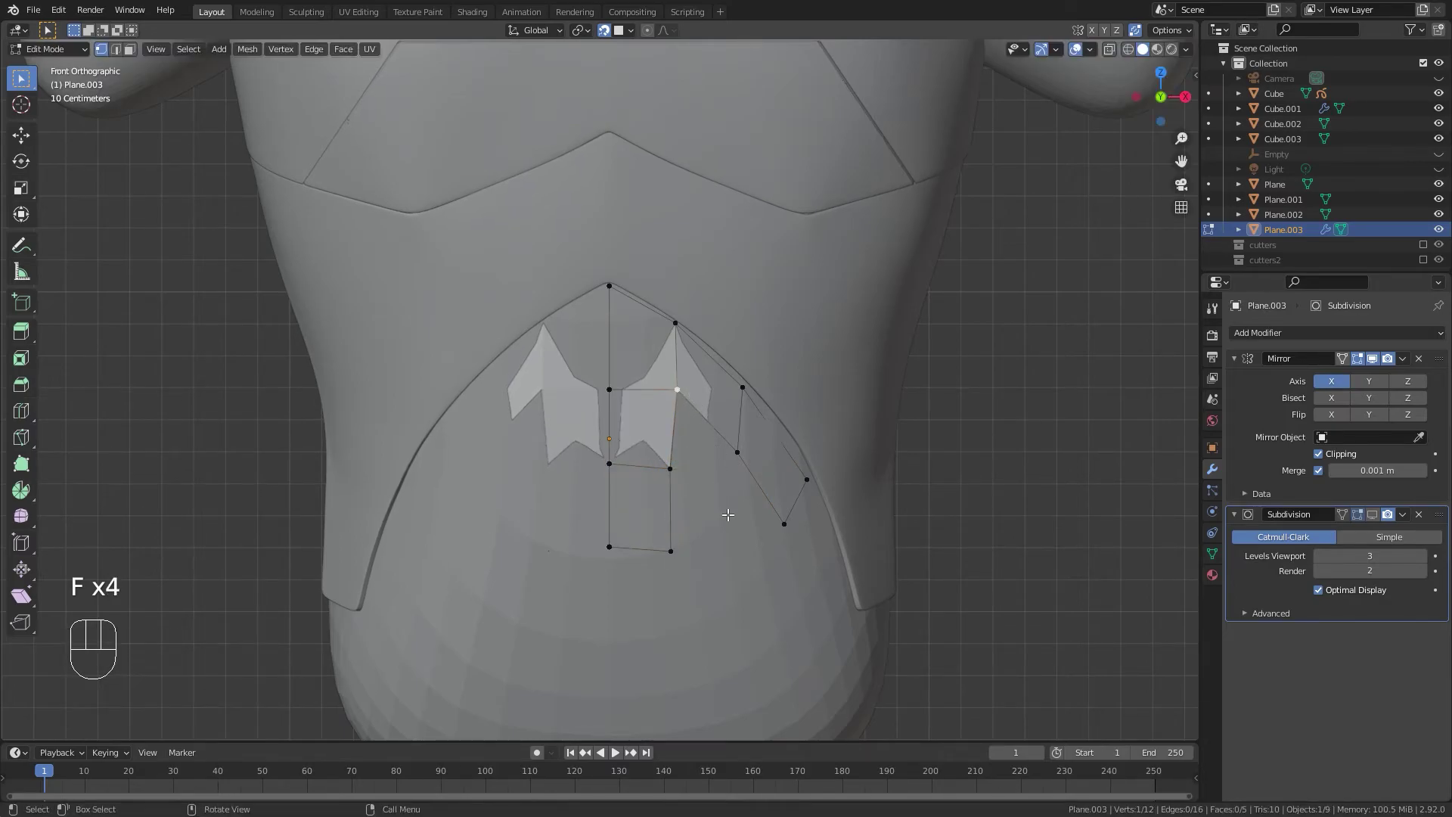
key("f")
key("f")
key("f")
key("f")
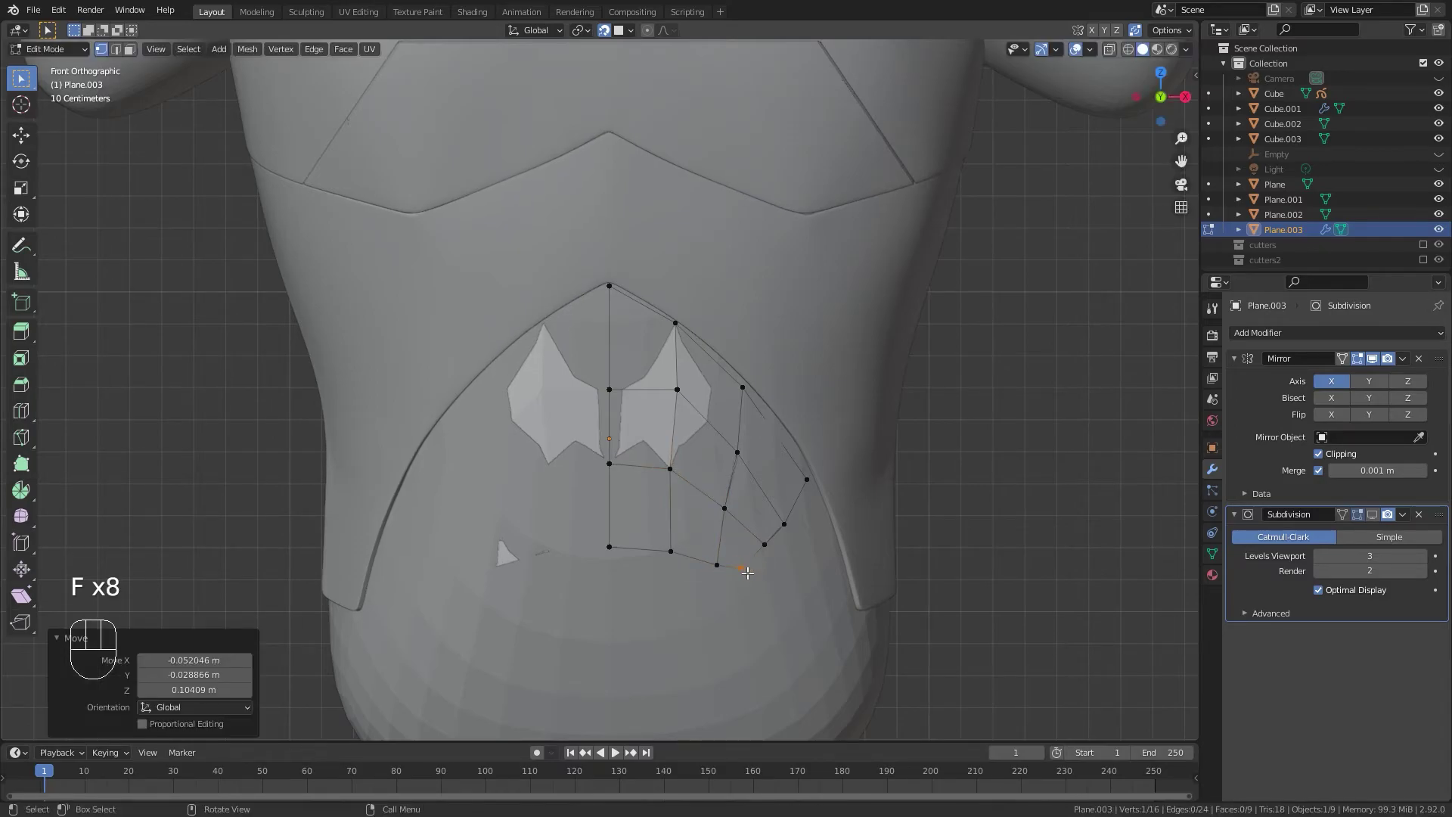
Extrude the lowest seam vertex twice to continue the outline down to the seam's lower corner.
scroll(745, 567, "down", 5)
middle_click_drag(729, 444, 744, 474)
scroll(741, 459, "up", 5)
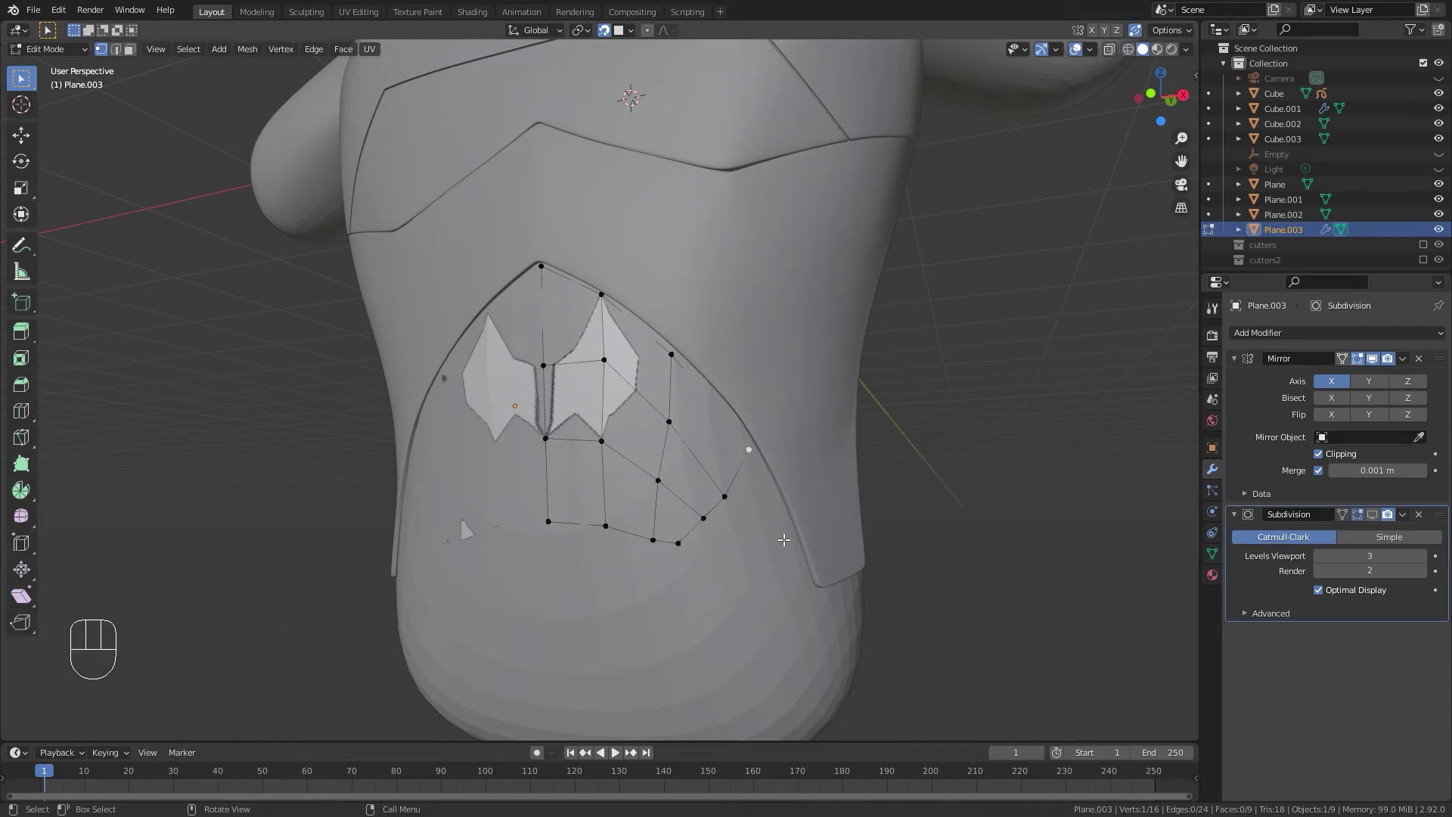
key("e")
left_click(793, 534)
key("e")
left_click(816, 590)
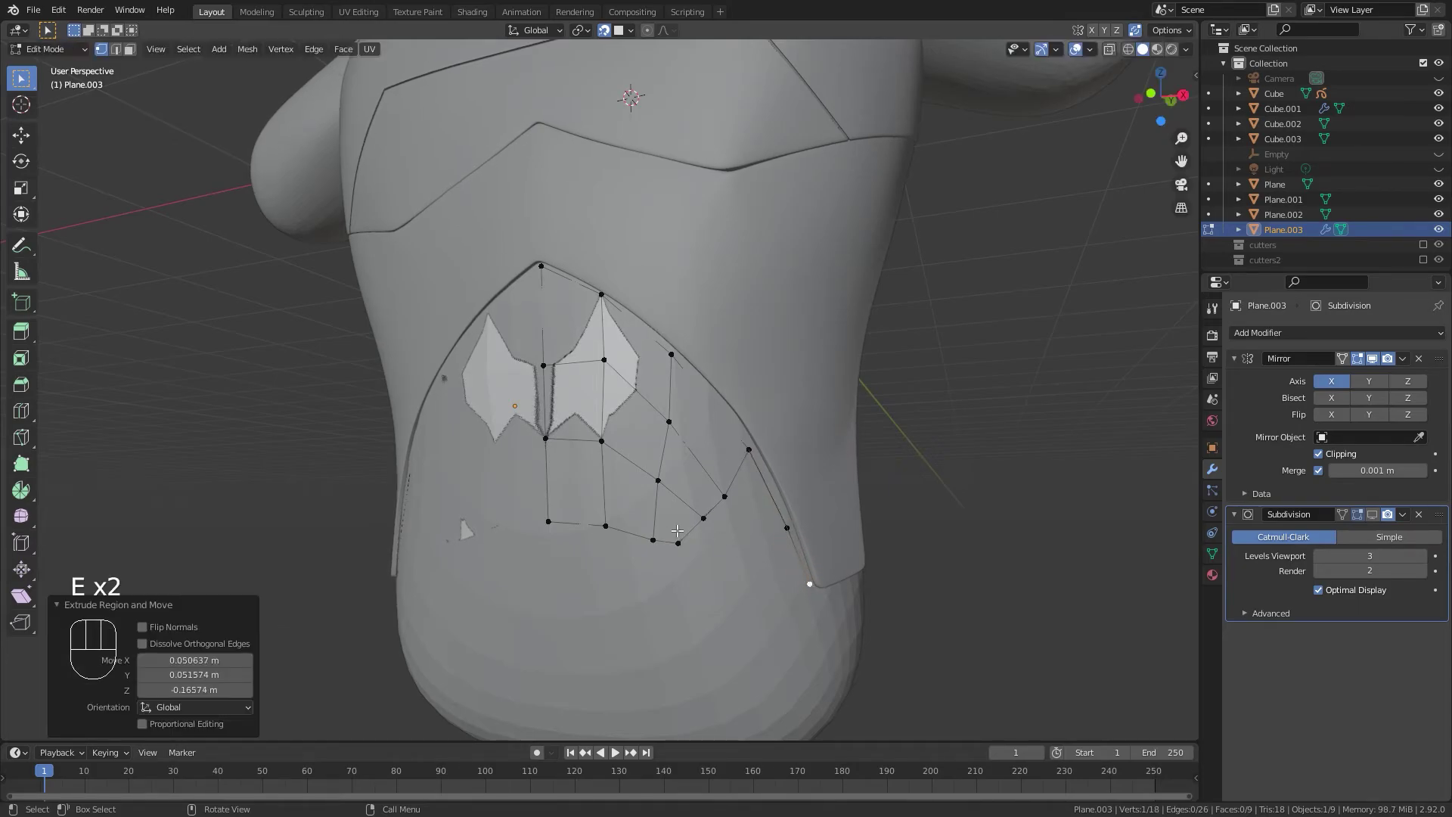
Extrude the outermost vertex of the mesh's lower edge twice, down and outward towards the seam's lower corner.
left_click(564, 540)
middle_click_drag(565, 531, 674, 552)
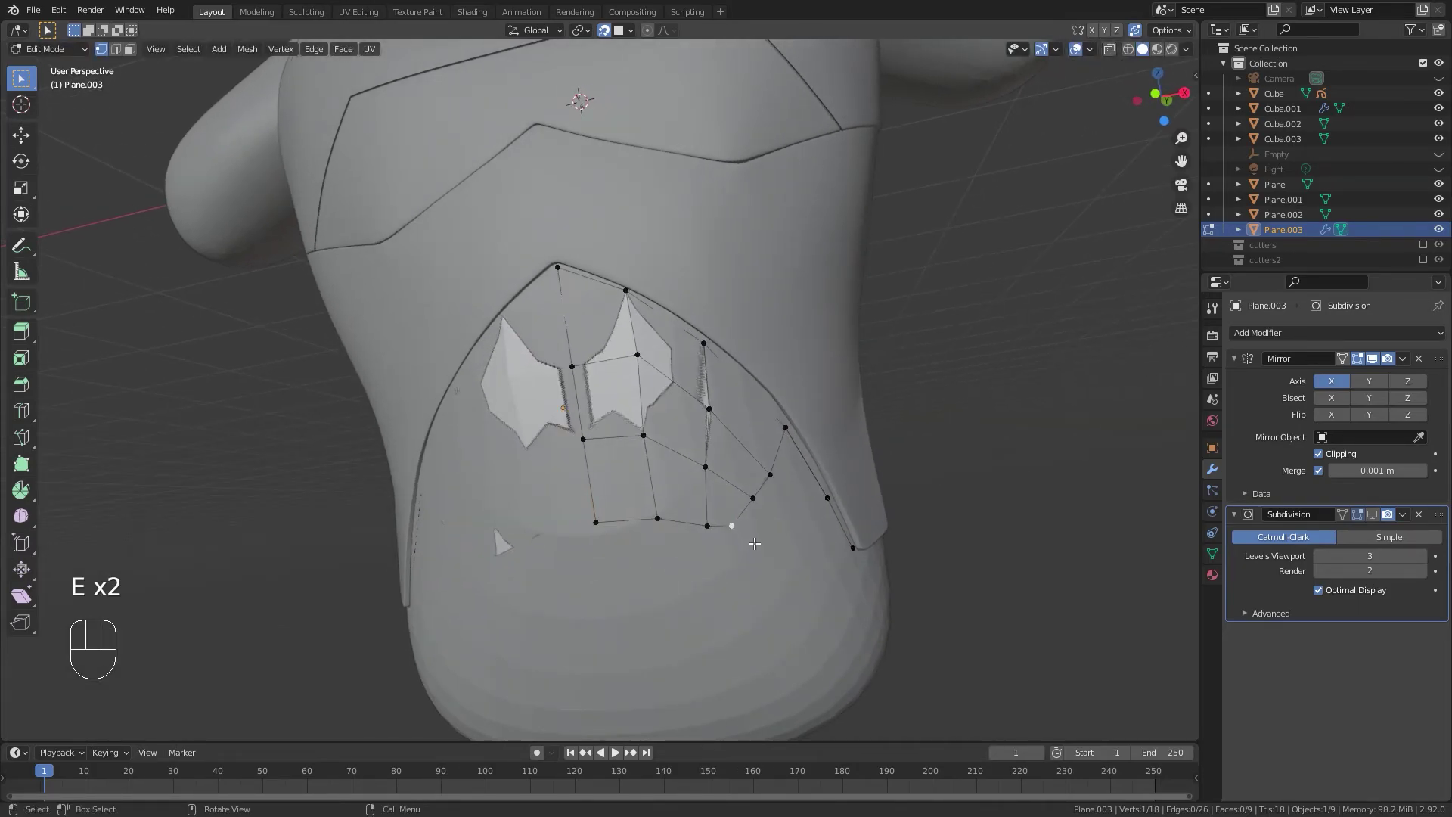
key("e")
left_click(775, 560)
key("e")
left_click(818, 595)
Fill the strip between the extended lower edge and the right seam with faces.
left_click(753, 497)
left_click(737, 529)
middle_click_drag(778, 523, 744, 532)
key("f")
left_click(747, 568)
left_click(731, 589)
key("f")
left_click(791, 611)
key("f")
left_click(772, 542)
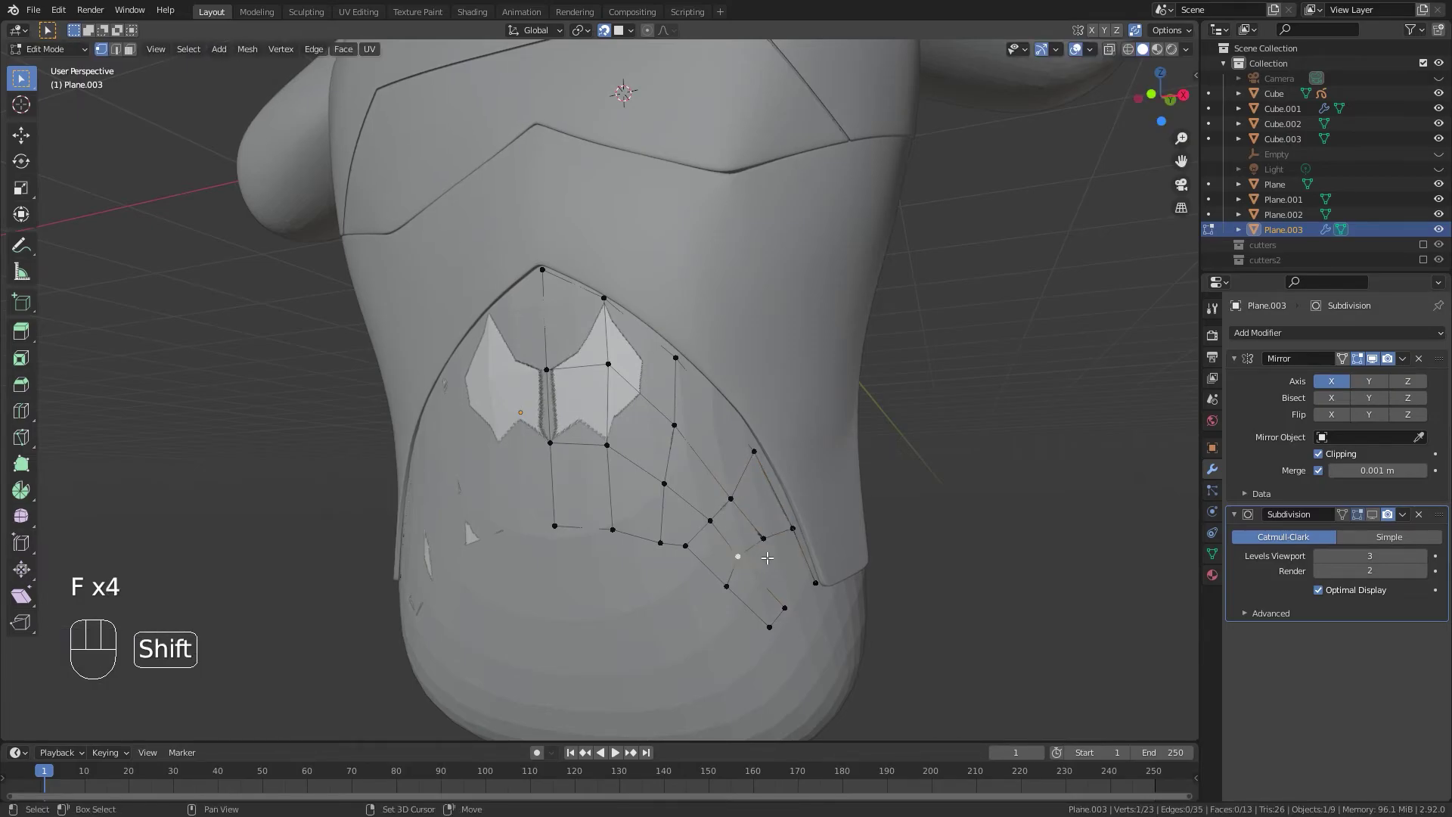
key("f")
left_click(812, 593)
left_click(767, 539)
Turn on X-ray and shift the crowded lower-edge vertex and the inner vertex above it outward to even their spacing.
middle_click_drag(838, 556, 783, 527)
key("alt+z")
scroll(710, 465, "up", 2)
middle_click_drag(709, 463, 732, 530, "shift")
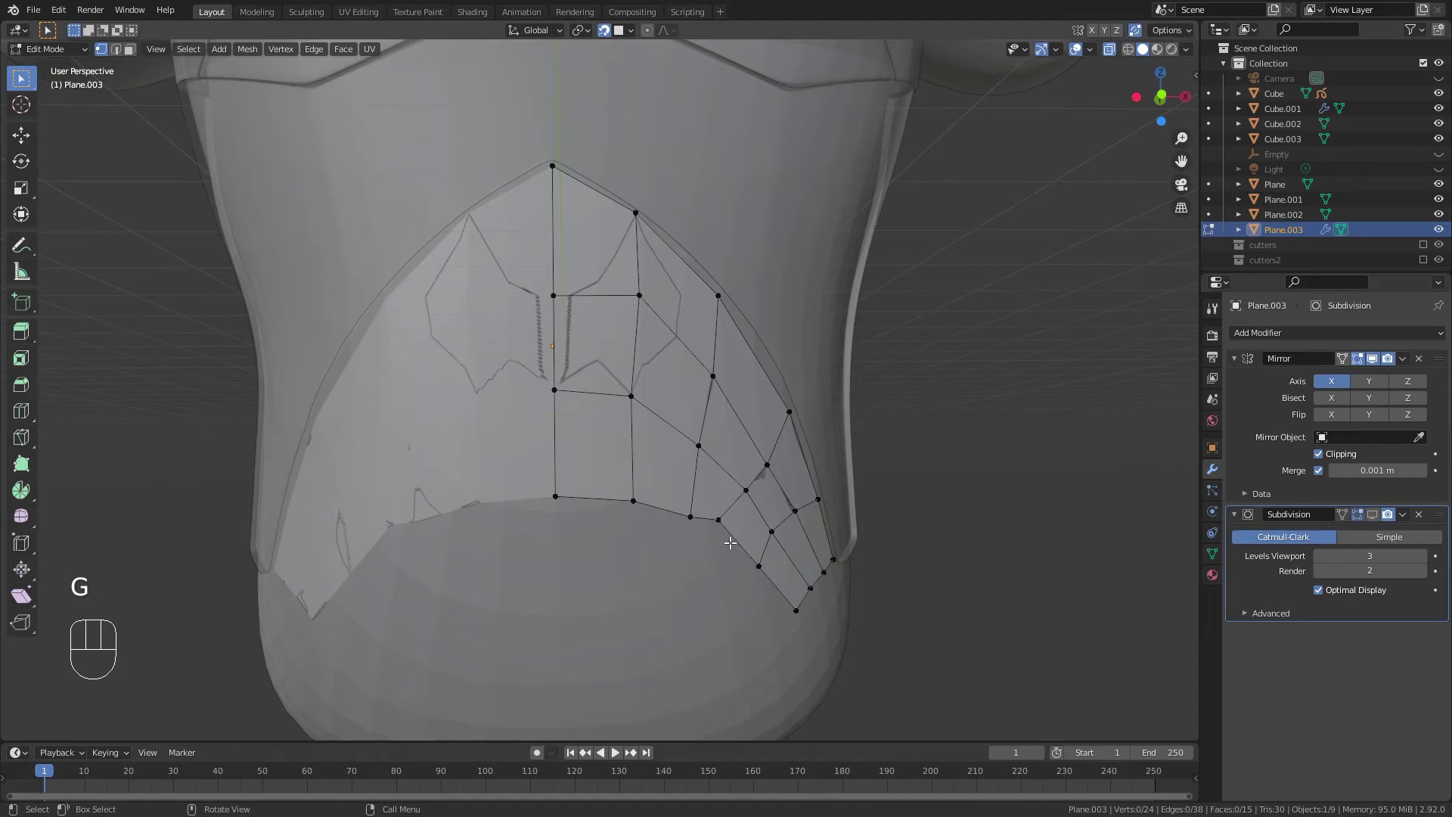
key("g")
left_click(734, 535)
left_click(747, 490)
key("g")
left_click(753, 496)
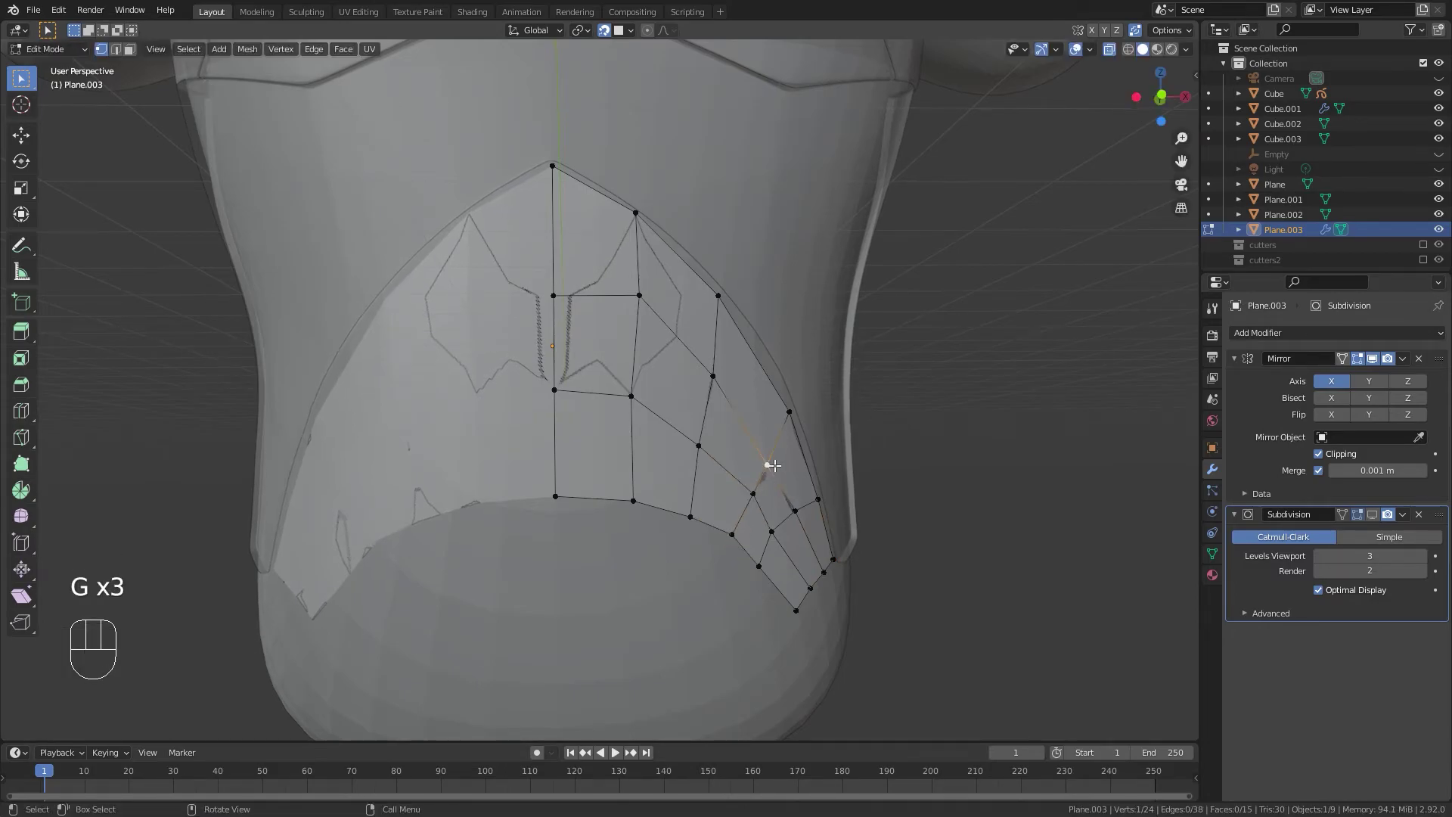
Reposition the inner vertices near the right seam to even out the small faces there.
left_click(770, 463)
middle_click_drag(778, 545, 755, 522)
key("g")
left_click(752, 505)
key("g")
left_click(777, 497)
key("g")
left_click(787, 502)
middle_click_drag(787, 502, 733, 464)
key("g")
left_click(736, 467)
Adjust the vertices in and beside the belly's centre column so they follow the torso surface.
middle_click_drag(617, 451, 599, 488)
scroll(626, 467, "down", 2)
left_click(640, 379)
key("g")
left_click(627, 367)
middle_click_drag(623, 367, 664, 512)
key("g")
left_click(635, 390)
key("g")
left_click(628, 380)
key("g")
left_click(628, 296)
Move the vertices along the right outer edge into line with the belly seam.
scroll(640, 467, "up", 5)
middle_click_drag(699, 377, 693, 325)
left_click(673, 331)
key("g")
left_click(696, 324)
left_click(763, 424)
key("g")
left_click(766, 417)
left_click(801, 504)
key("g")
left_click(805, 505)
Fine-tune the vertices around the top of the belly piece to fit the peak of the seam.
left_click(592, 244)
key("g")
left_click(599, 244)
left_click(491, 189)
middle_click_drag(515, 189, 716, 448)
key("g")
left_click(543, 201)
left_click(729, 435)
key("g")
left_click(655, 340)
left_click(564, 262)
Return to Object Mode and apply the belly piece's Mirror modifier.
middle_click_drag(836, 332, 901, 367)
scroll(901, 367, "down", 2)
mouse_move(699, 457)
middle_mouse_down()
mouse_move(730, 503)
mouse_move(700, 524)
mouse_move(664, 428)
mouse_move(733, 486)
mouse_move(700, 475)
middle_mouse_up()
scroll(701, 475, "up", 3)
key("Tab")
scroll(888, 411, "down", 3)
middle_click_drag(887, 411, 601, 437)
left_click(1254, 415)
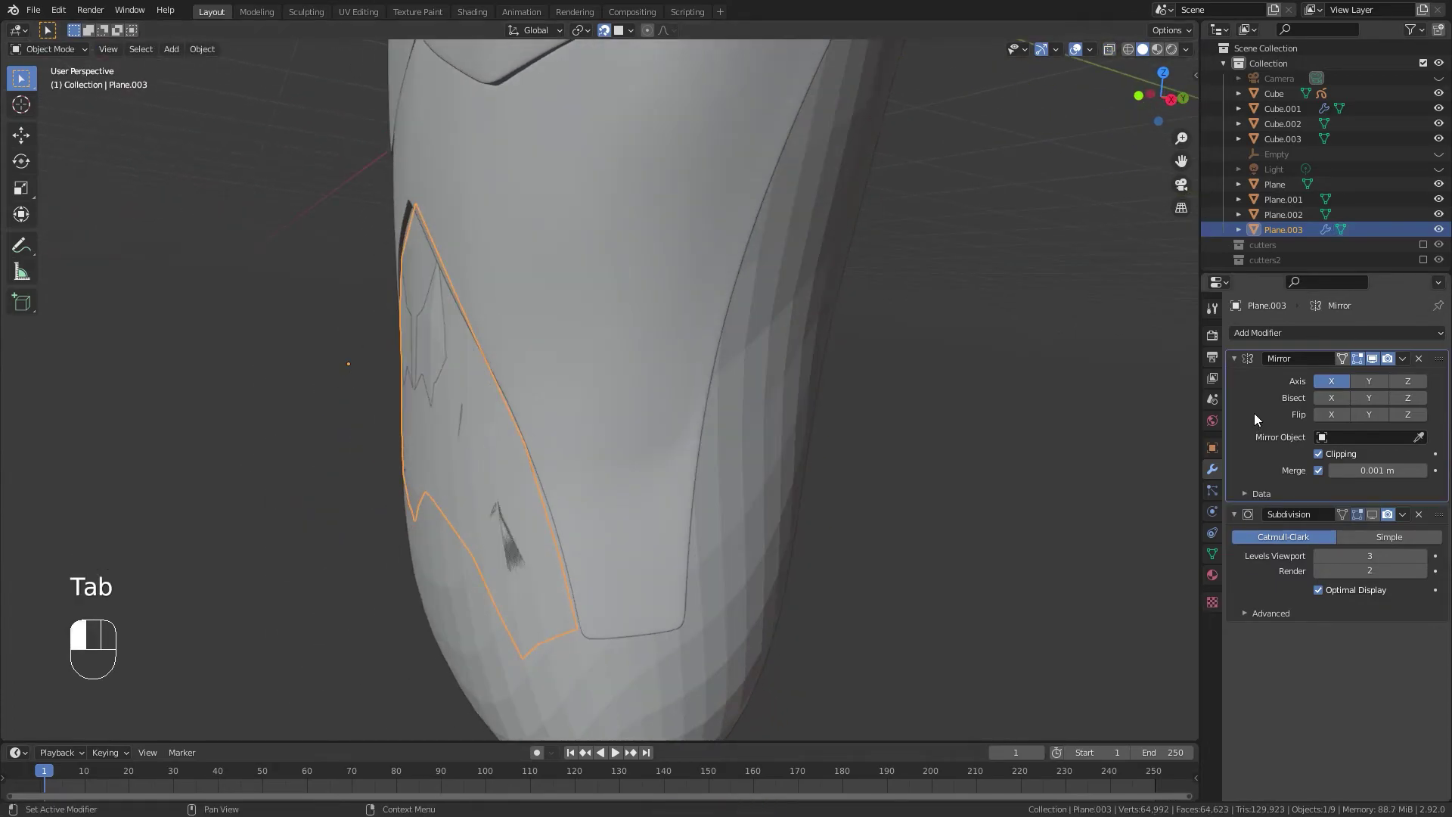
key("ctrl+a")
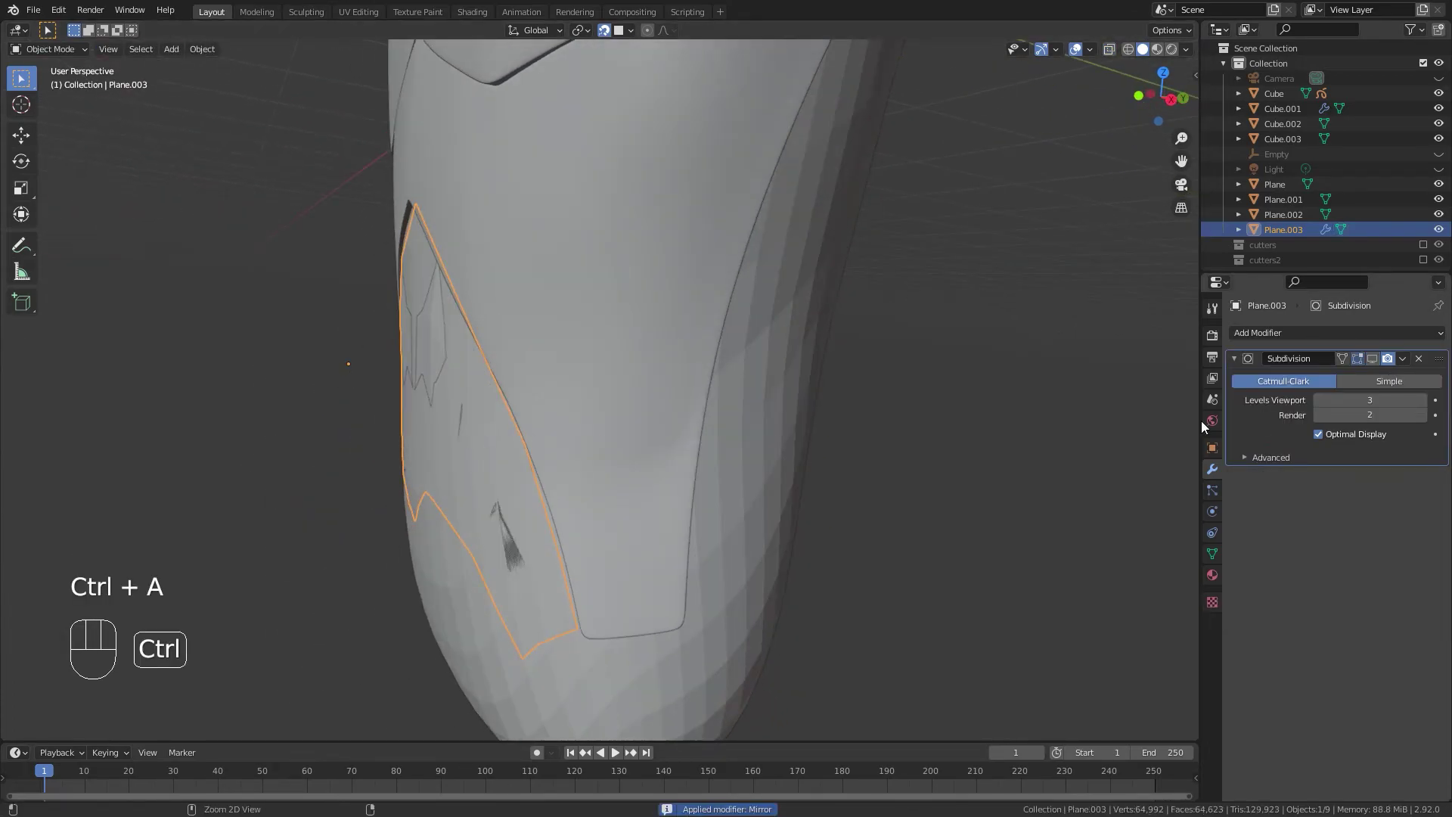
Set the belly piece's origin to its geometry and scale the piece up by about 1.063.
right_click(465, 452)
mouse_move(462, 451)
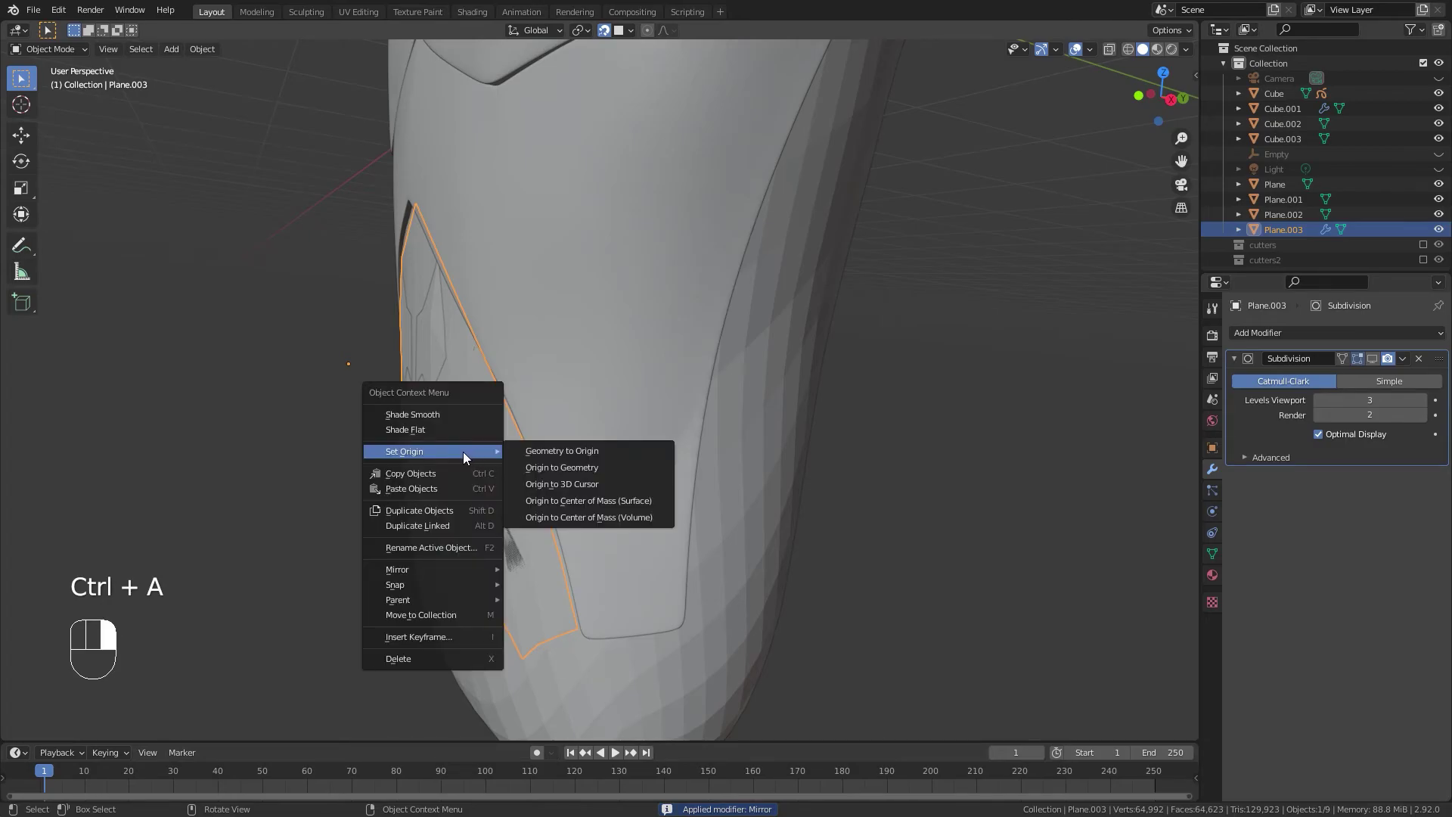
left_click(586, 467)
middle_click_drag(741, 481, 828, 512)
key("g")
right_click(852, 518)
mouse_move(686, 494)
middle_mouse_down()
mouse_move(551, 457)
mouse_move(687, 493)
middle_mouse_up()
key("s")
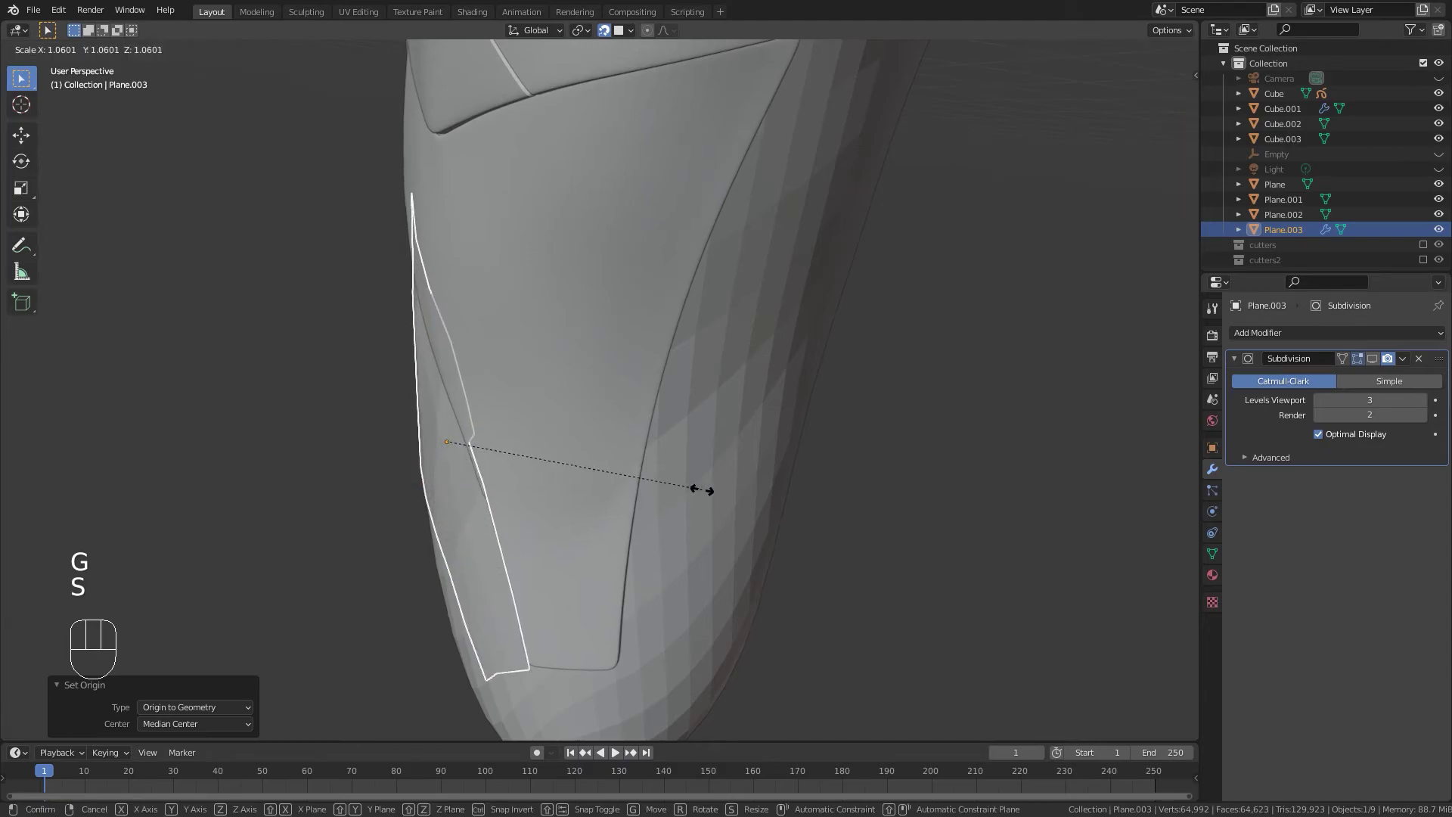
left_click(702, 489)
Turn snapping off and move the belly piece about 0.047 m down along Z.
middle_click_drag(489, 451, 820, 396)
key("g")
key("z")
right_click(820, 394)
left_click(604, 31)
key("KP_1")
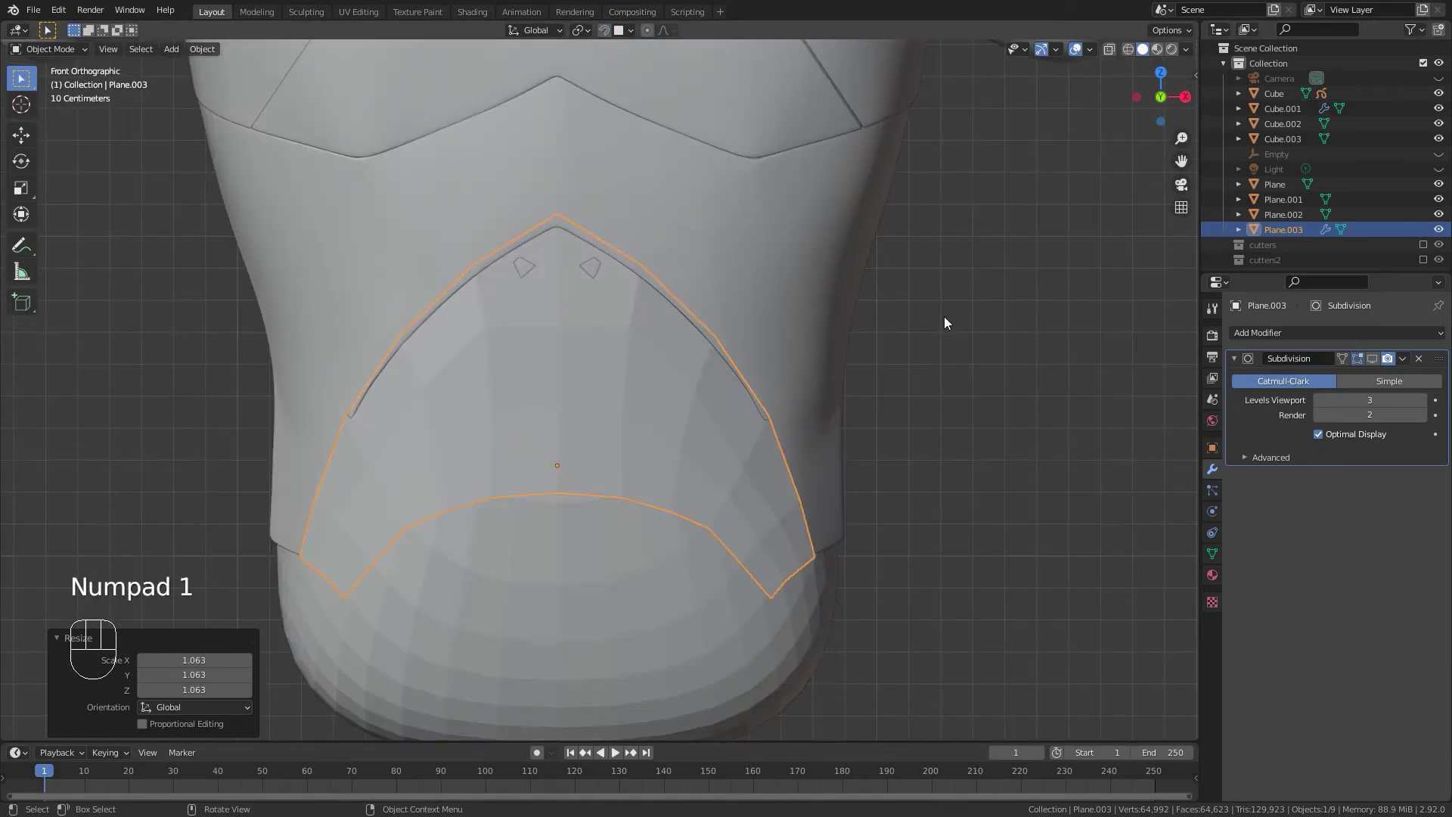
key("g")
key("z")
left_click(1028, 360)
Adjust the belly piece's position along global Y against the torso and select its whole mesh in Edit Mode.
middle_click_drag(1028, 360, 856, 379)
key("g")
key("y")
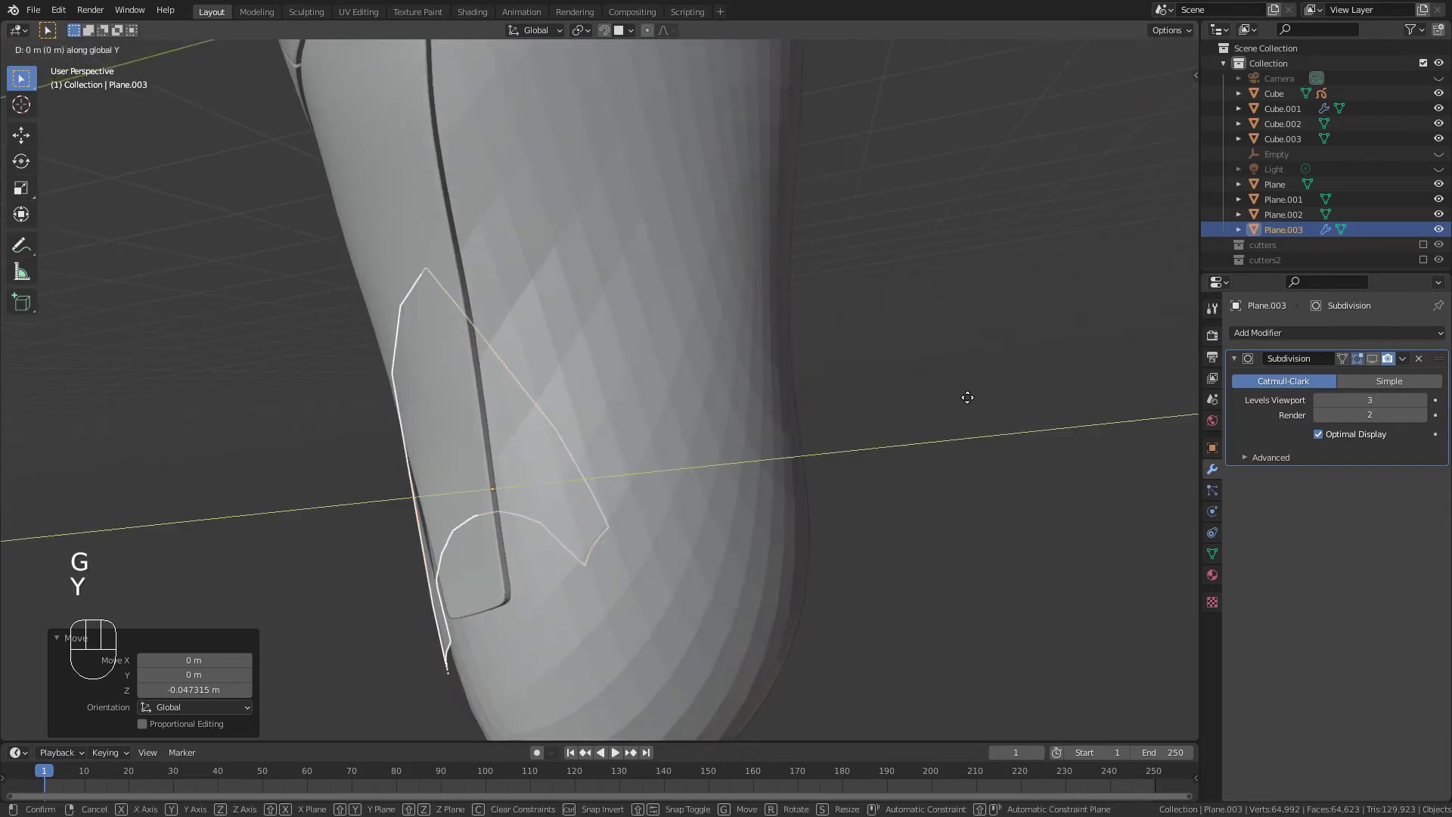
left_click(964, 398)
middle_click_drag(529, 351, 756, 367)
key("Tab")
middle_click_drag(797, 421, 606, 509)
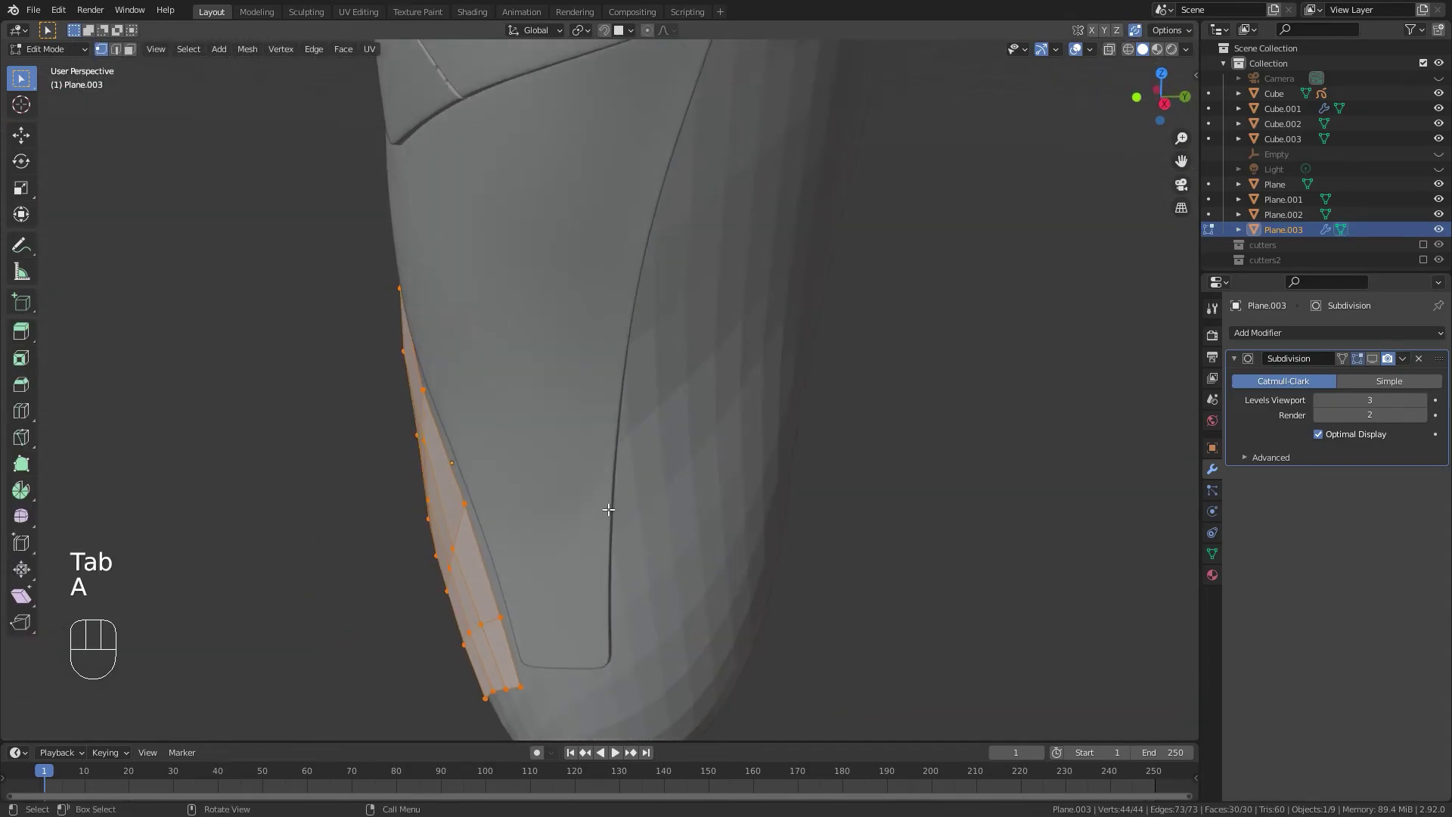
Try extruding all of the belly piece's faces about 0.023 m inward along the normal.
key("e")
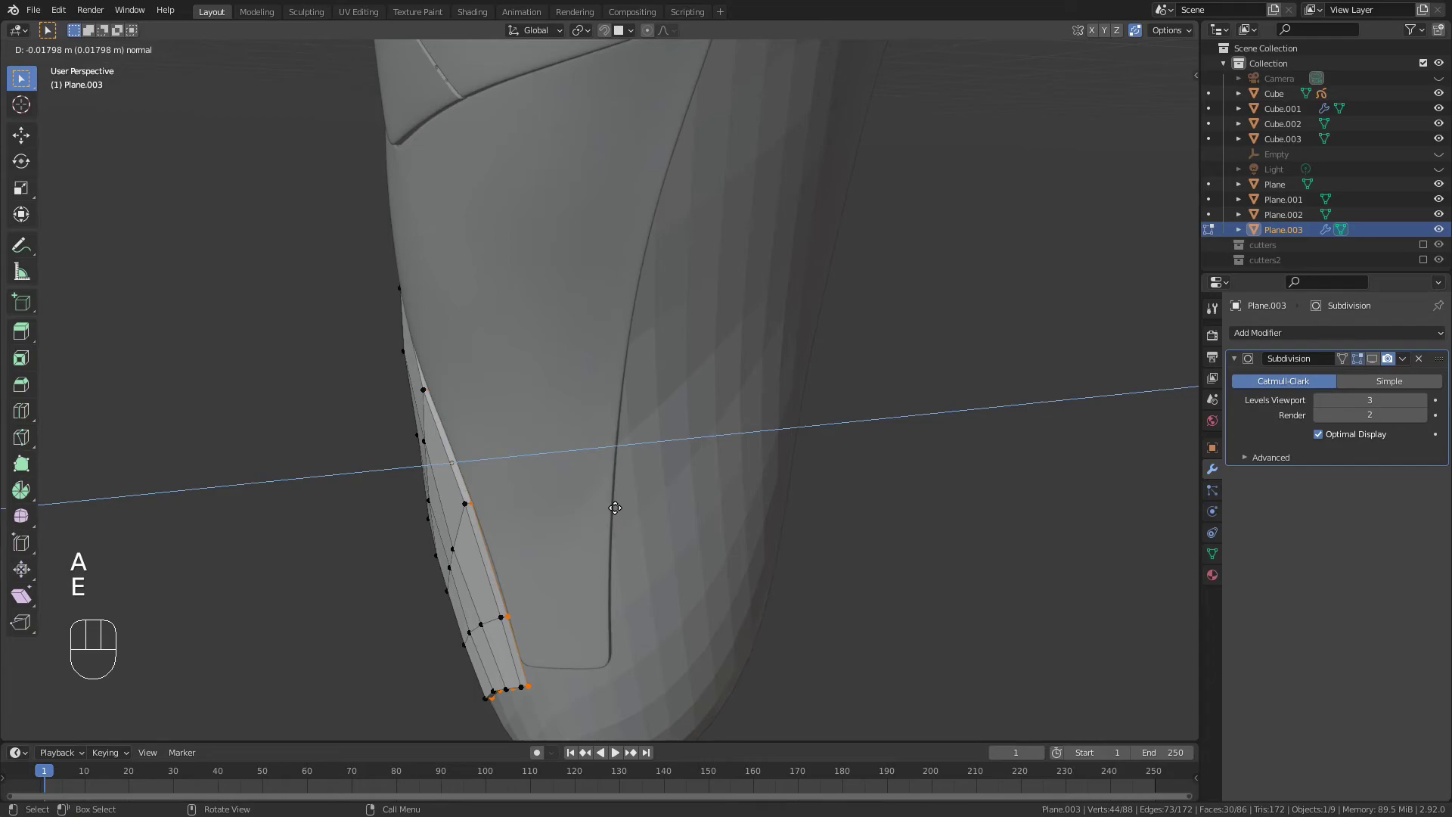
left_click(616, 506)
middle_click_drag(616, 506, 648, 462)
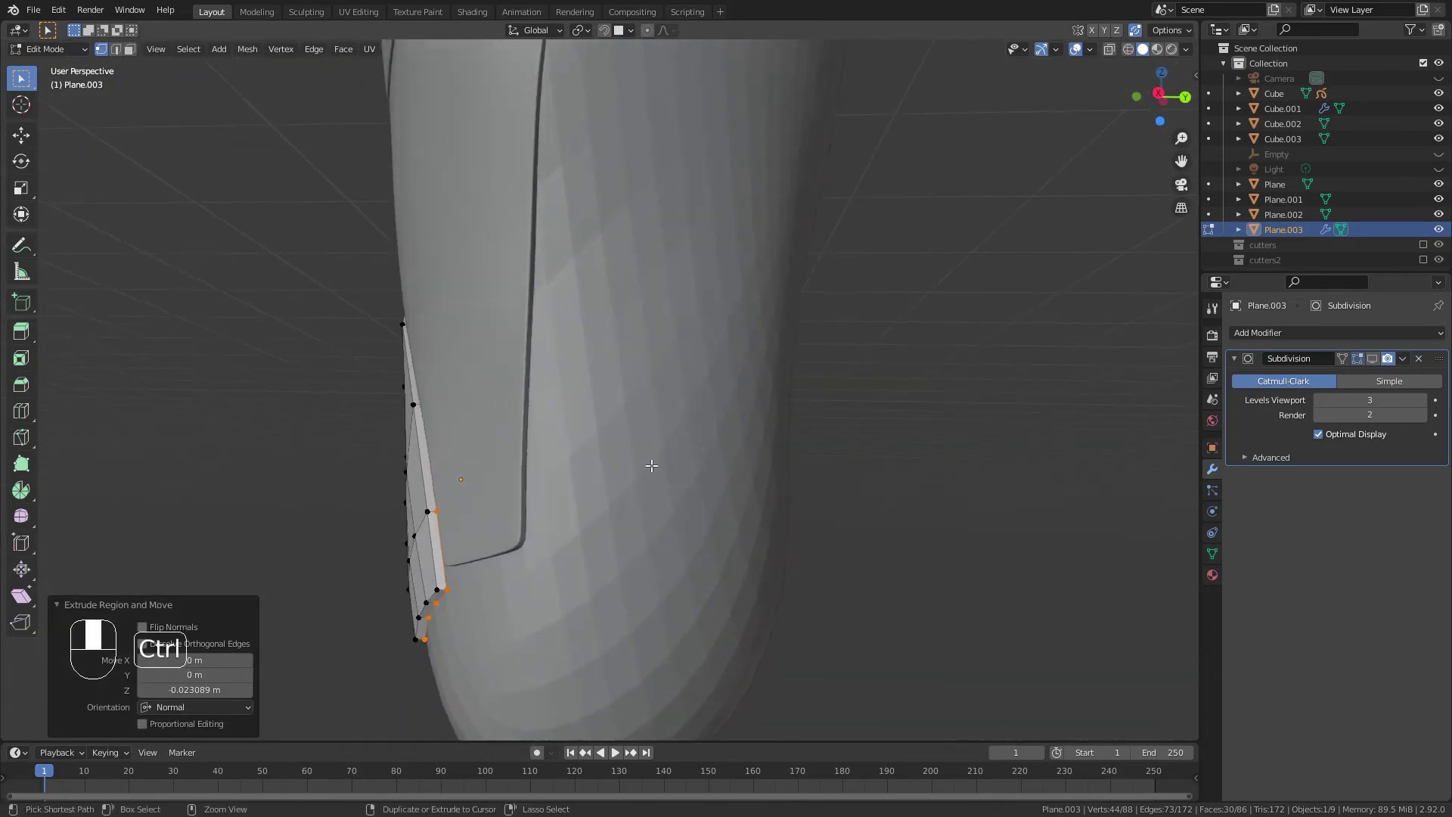
key("ctrl+z")
Extrude the whole belly piece in place and give it thickness with Shrink/Fatten at an offset of about -0.174 m.
key("e")
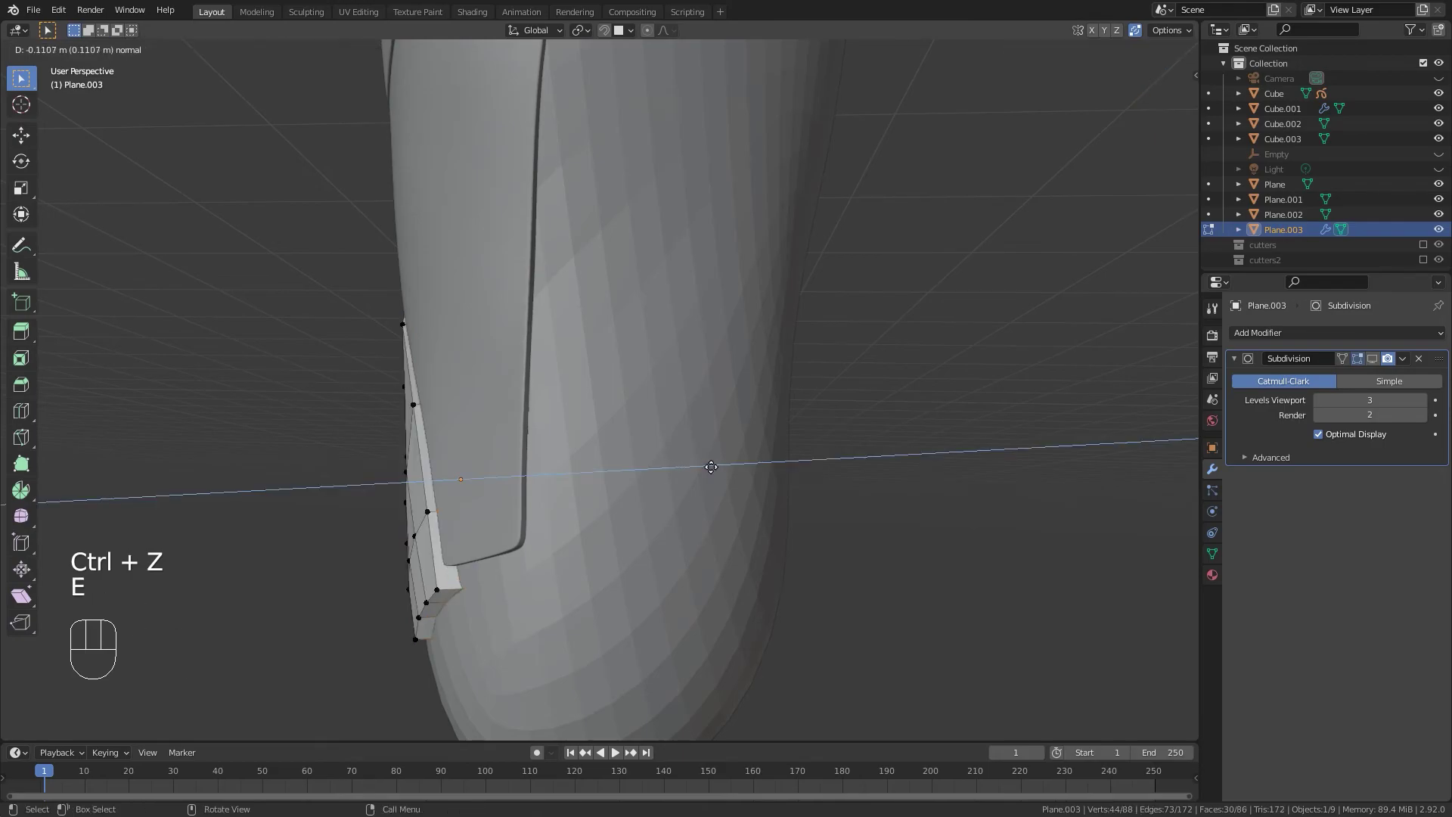
right_click(733, 473)
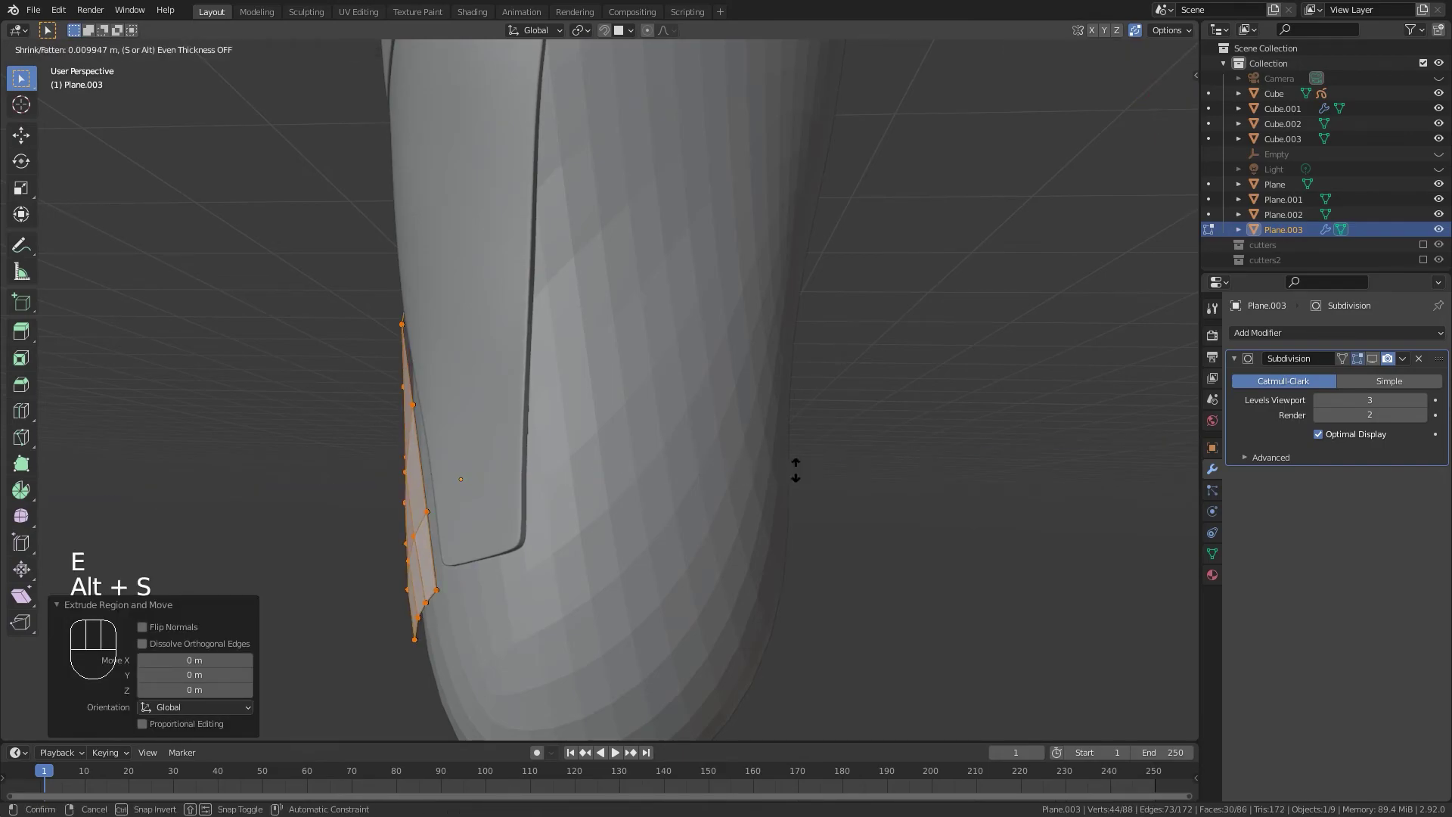
left_click(852, 496)
middle_click_drag(852, 497, 451, 437)
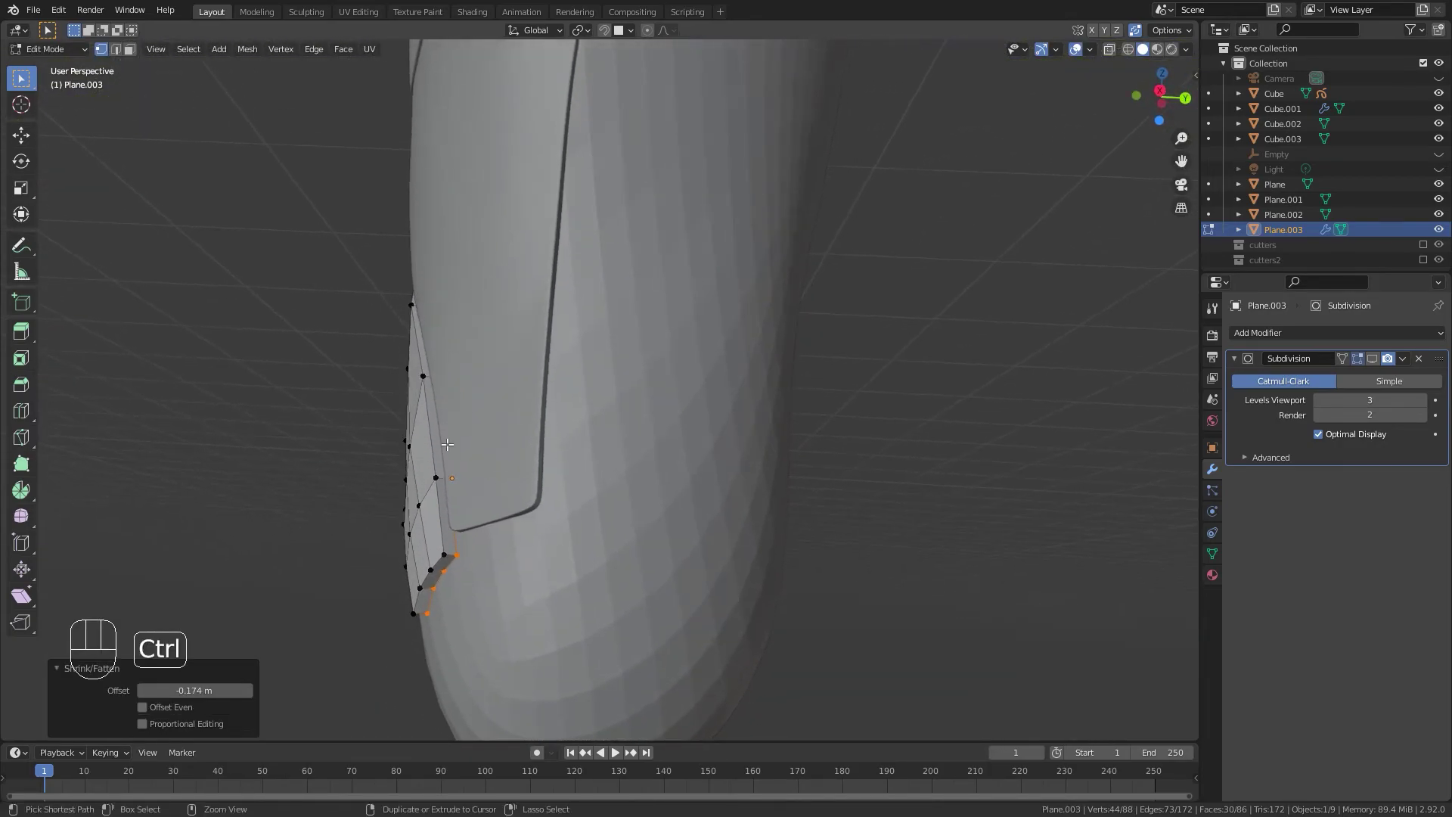
middle_click_drag(463, 513, 490, 301)
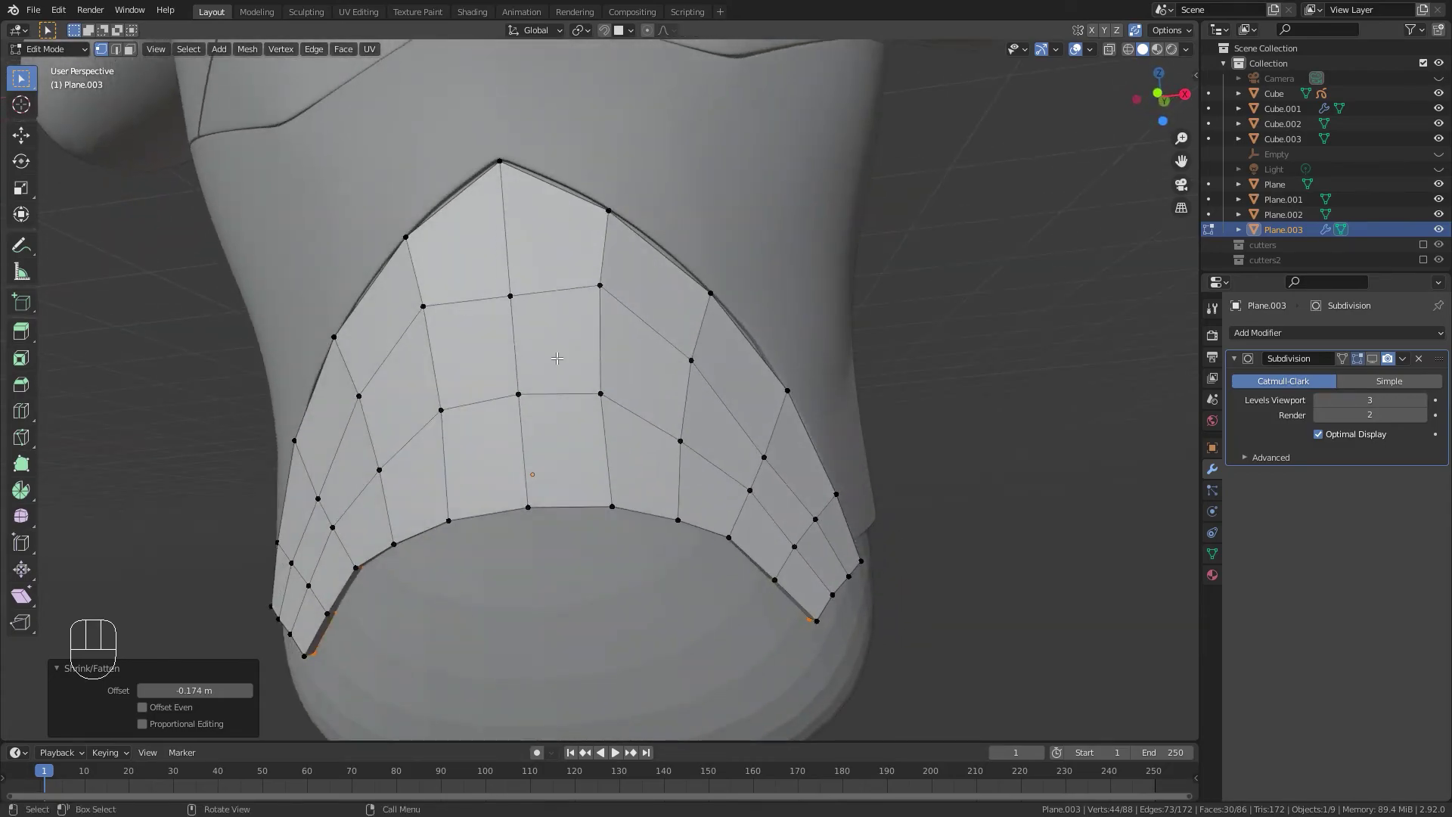
Show the Subdivision modifier in the viewport and add a loop cut beside the lower arched edge, factor about 0.814.
left_click(1376, 359)
middle_click_drag(605, 480, 661, 481)
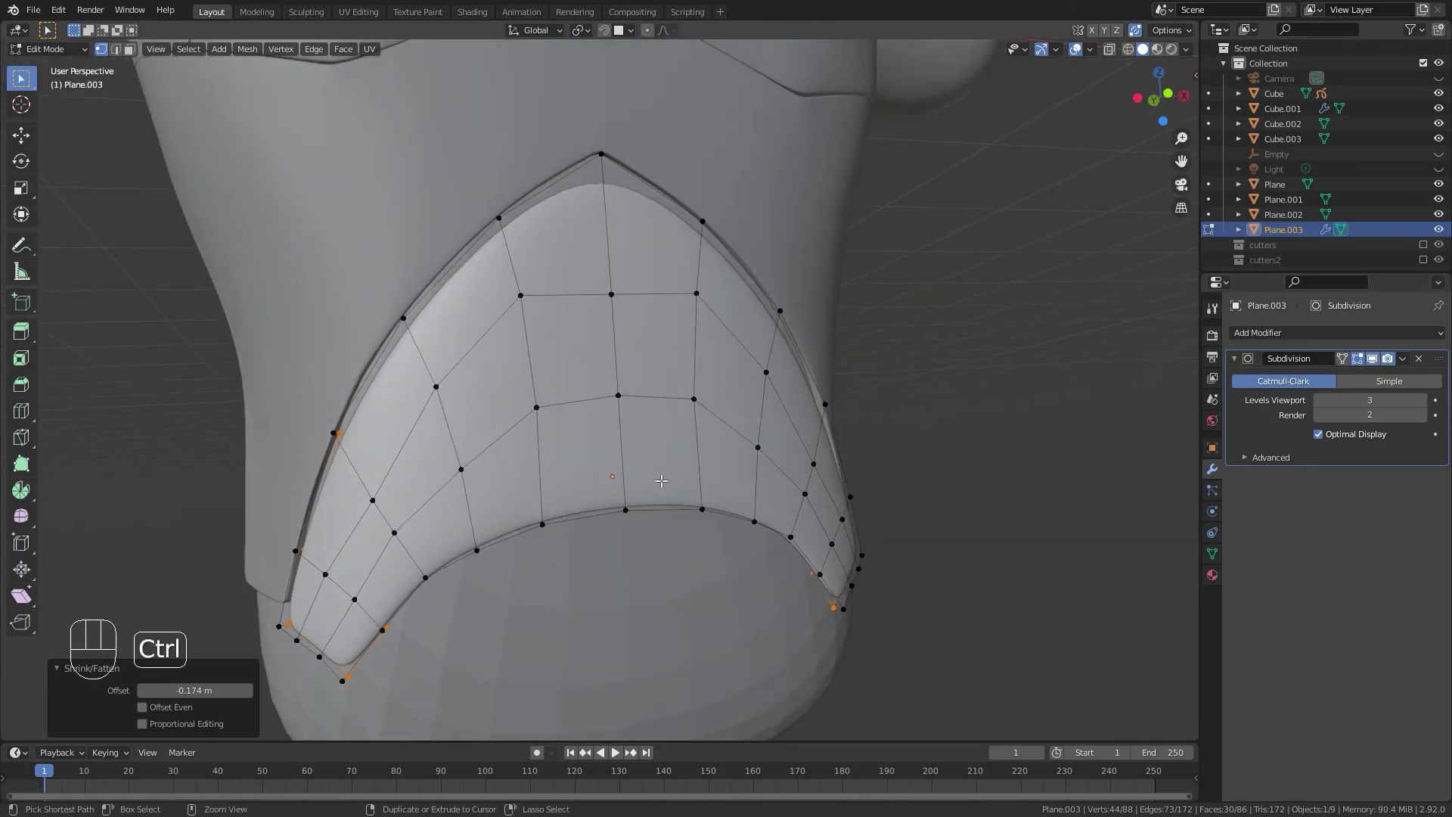
left_click(585, 483)
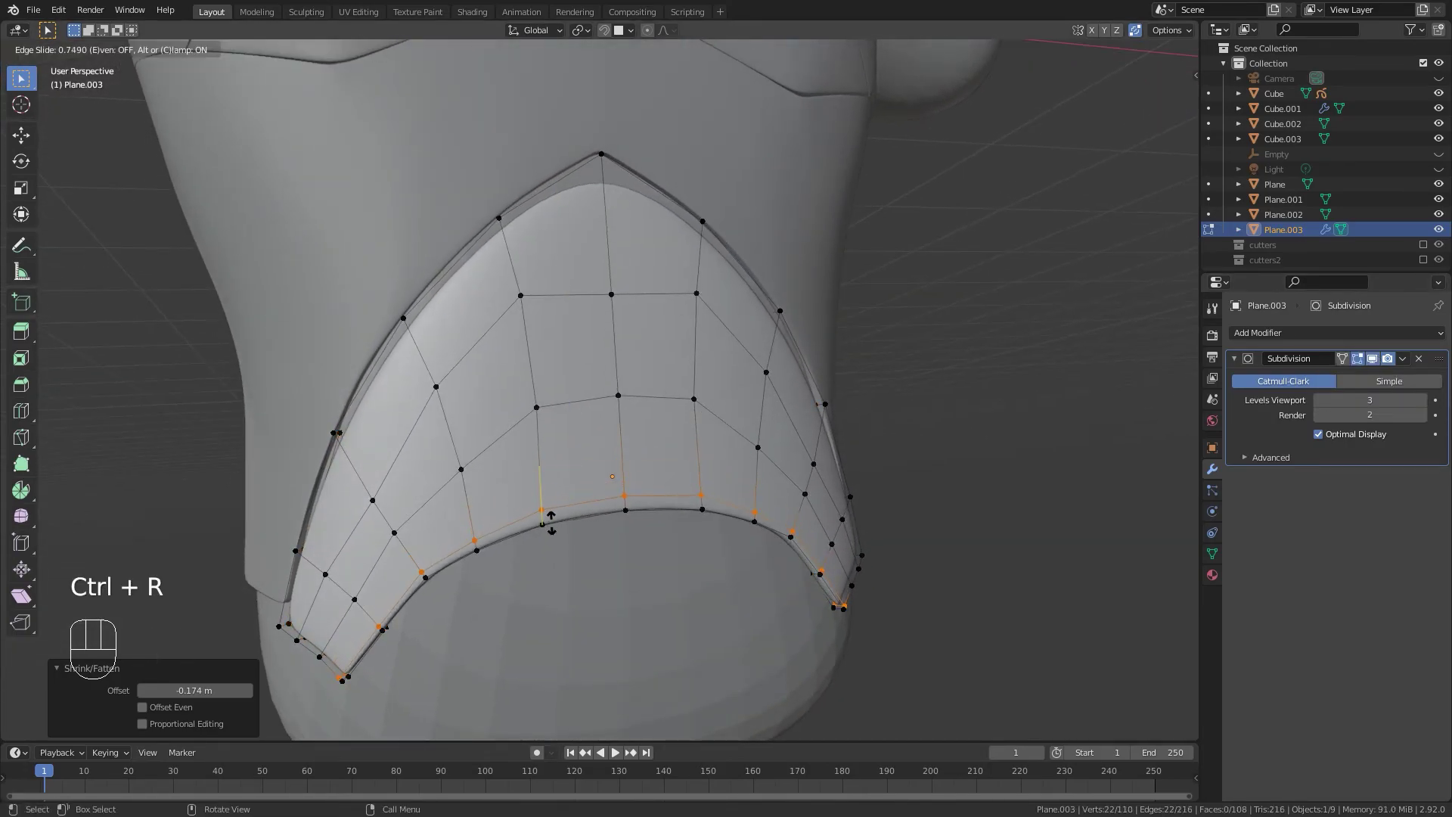
left_click(552, 526)
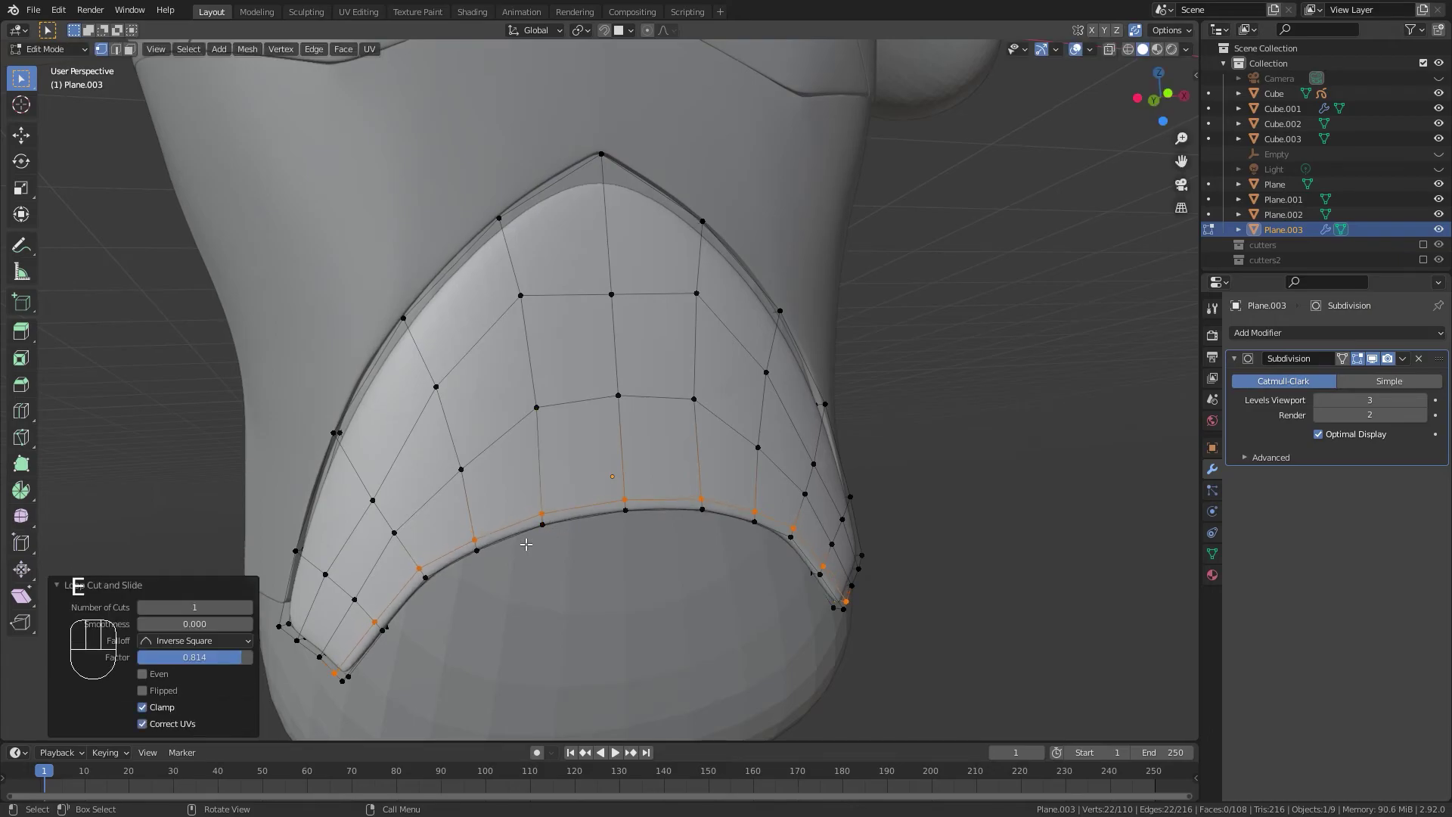
Try adding a loop cut beside the upper arched edge without even spacing.
left_click(429, 358)
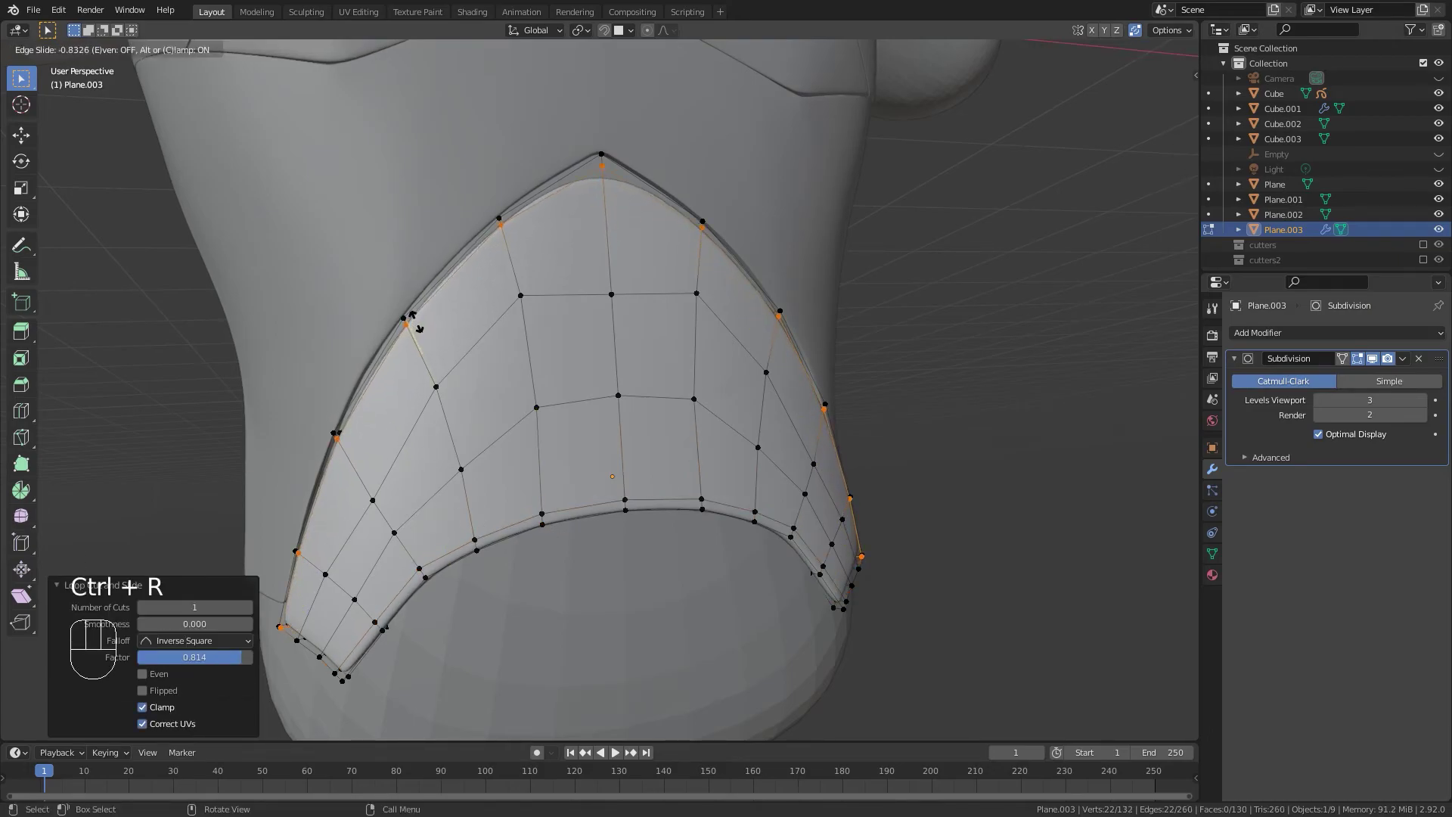
middle_click_drag(380, 414, 536, 315)
key("ctrl+z")
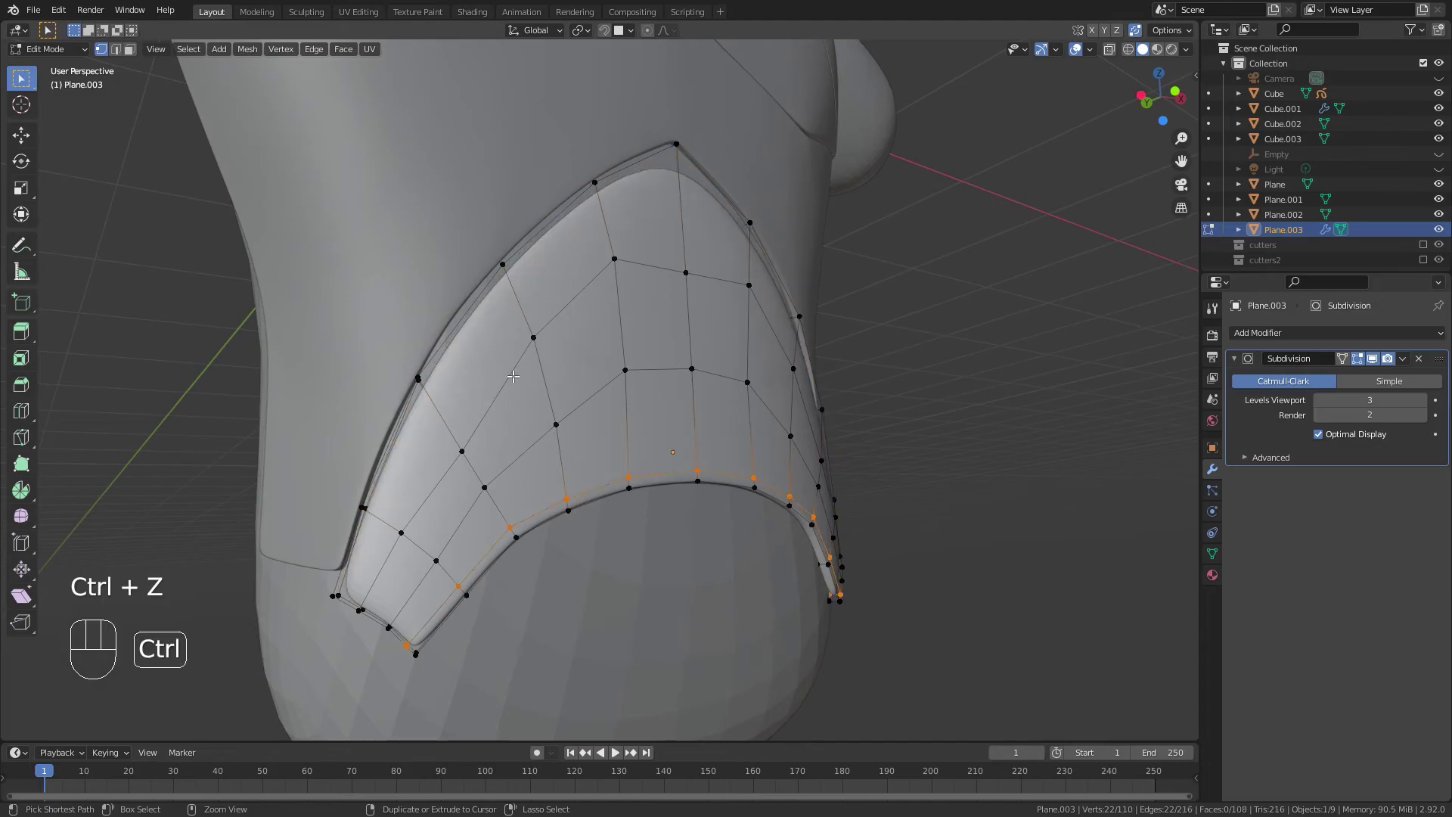
Add a loop cut beside the upper arched edge with Even and Flipped on, factor about -0.768.
left_click(576, 244)
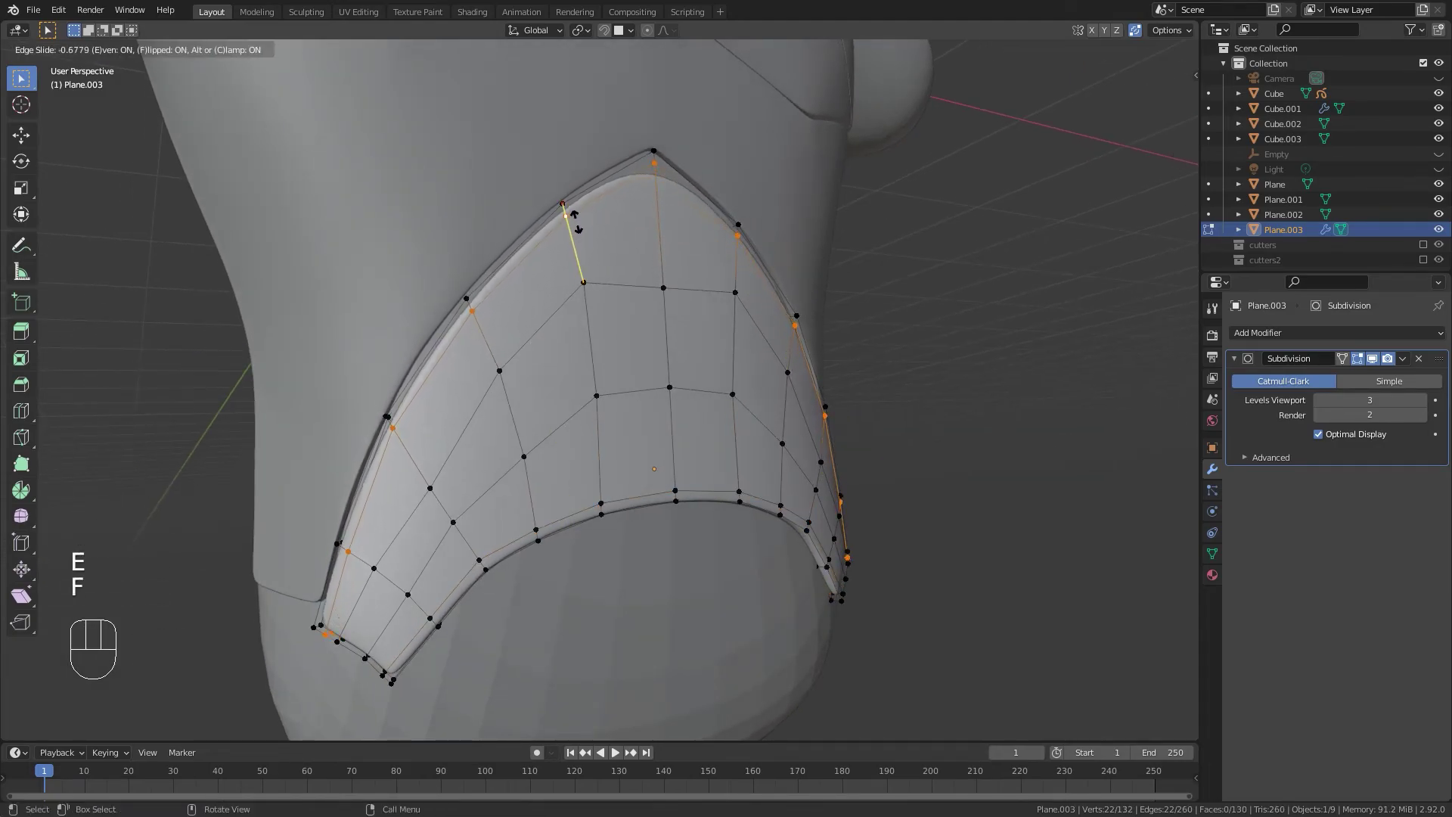
left_click(575, 222)
middle_click_drag(529, 317, 446, 484)
Add a loop cut close to each lower tip of the belly piece, with factors of about -0.808 and 0.711.
key("ctrl+r")
left_click(423, 533)
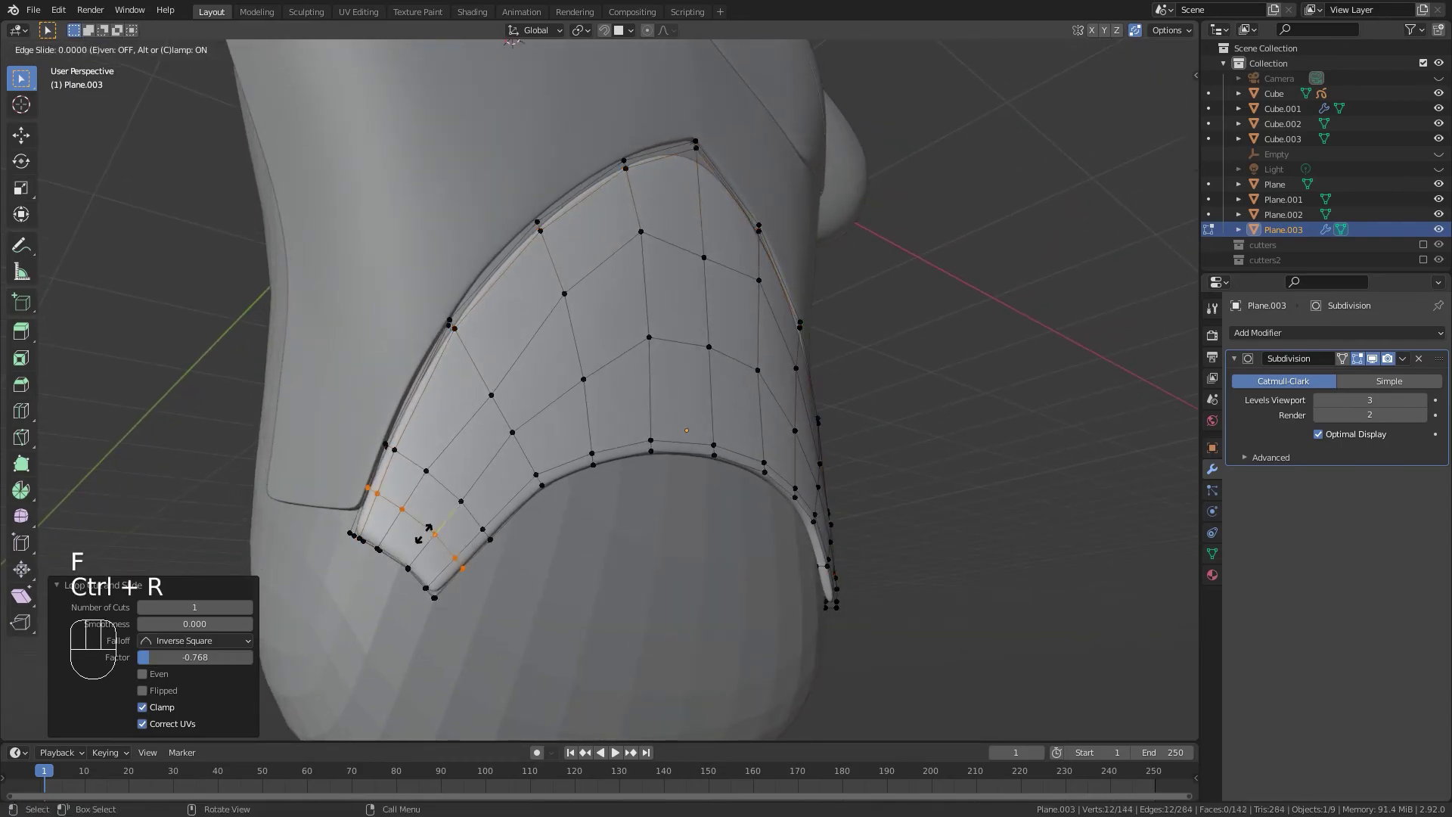
middle_click_drag(810, 506, 666, 574)
key("ctrl+r")
left_click(651, 588)
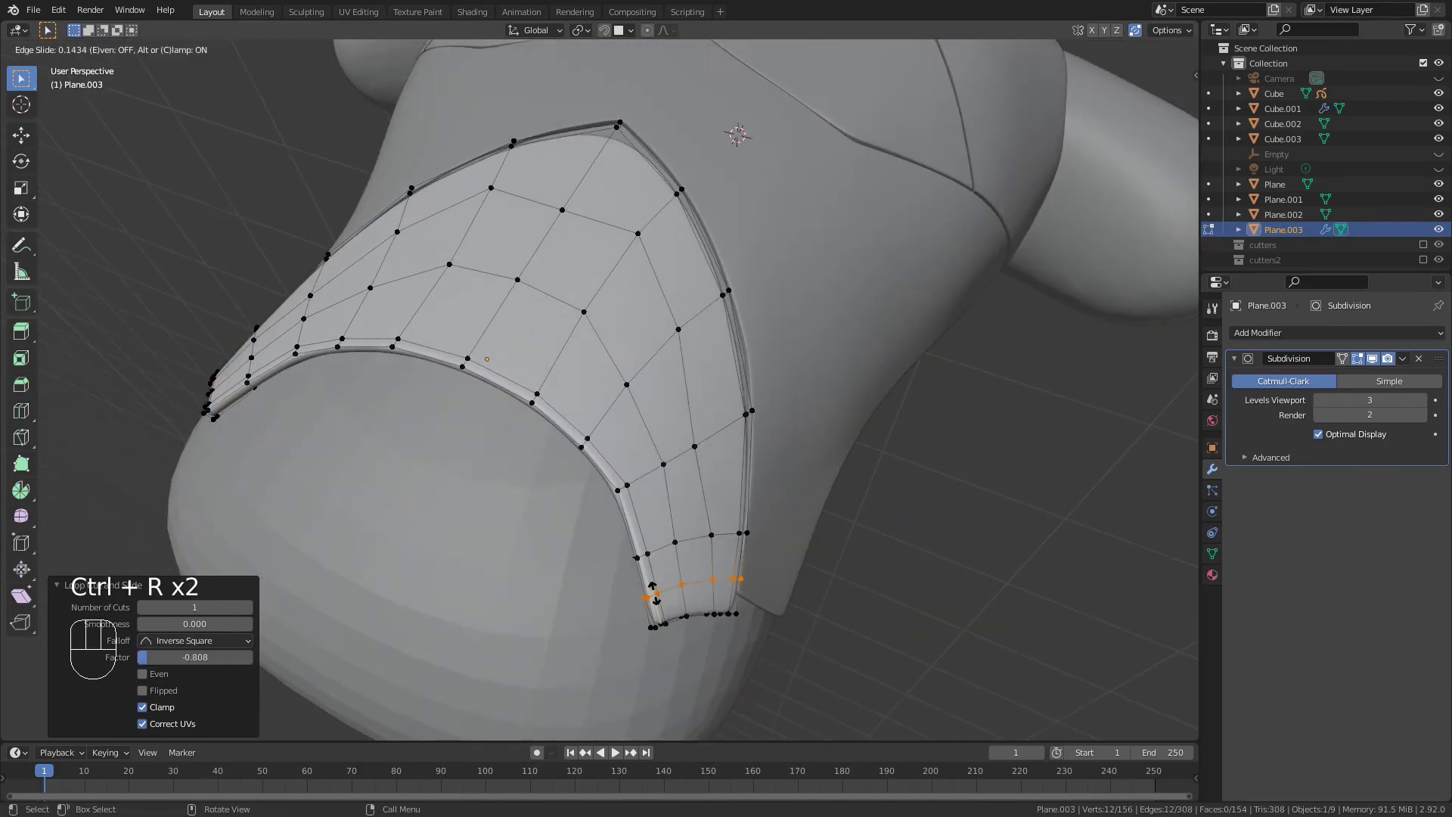
Add supporting loop cuts around the side thickness of the belly piece's rim.
middle_click_drag(884, 446, 590, 371)
scroll(440, 356, "up", 4)
middle_click_drag(440, 356, 718, 470, "shift")
left_click(584, 449)
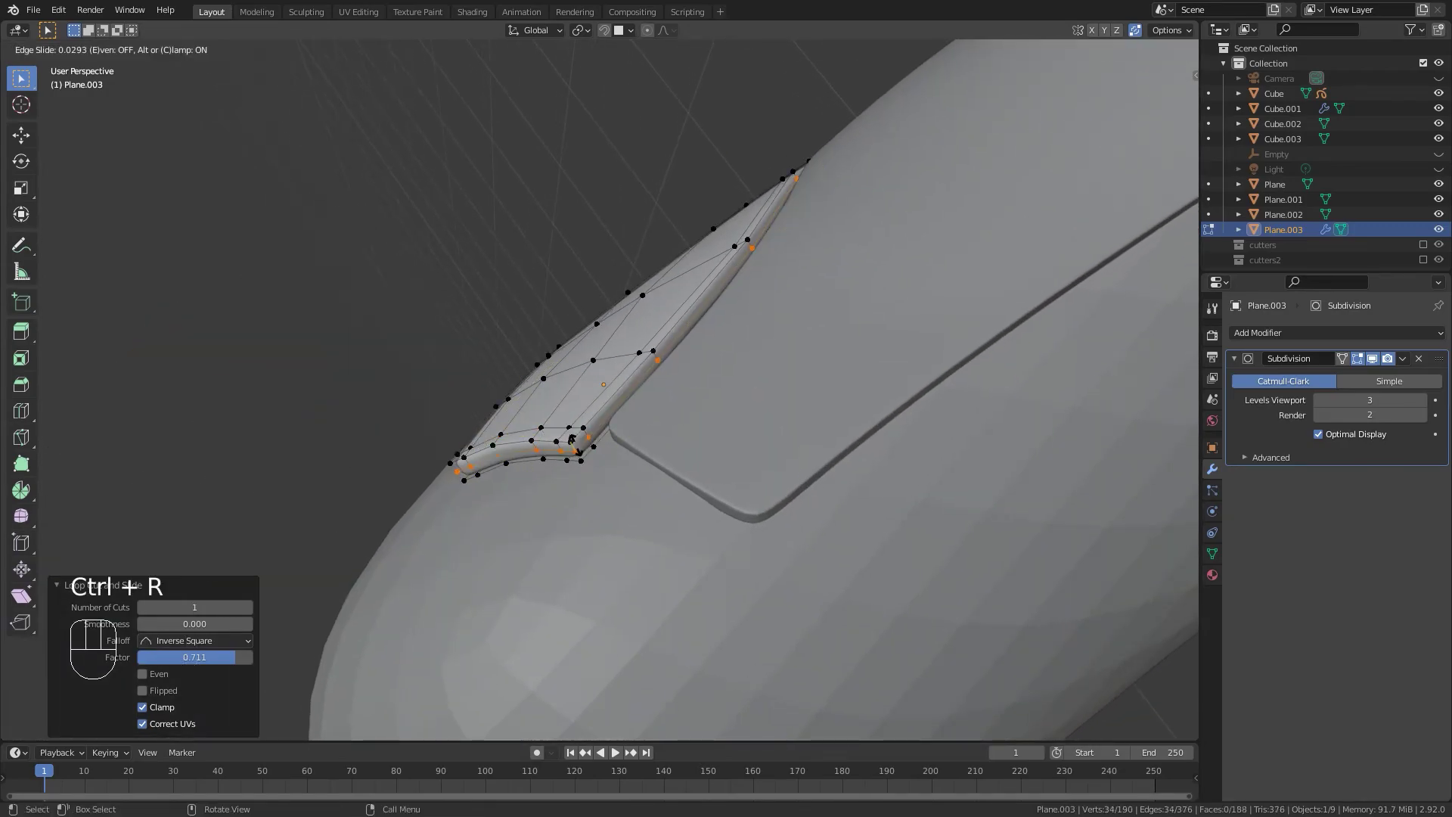
left_click(579, 456)
left_click(580, 459)
middle_click_drag(581, 459, 751, 541)
Add a loop cut just above the middle arched edge loop of the belly piece, factor about -0.722.
scroll(751, 542, "down", 4)
middle_click_drag(462, 325, 654, 344, "shift")
scroll(628, 506, "up", 4)
middle_click_drag(878, 282, 504, 340)
scroll(910, 389, "down", 3)
middle_click_drag(911, 389, 606, 365)
left_click(559, 349)
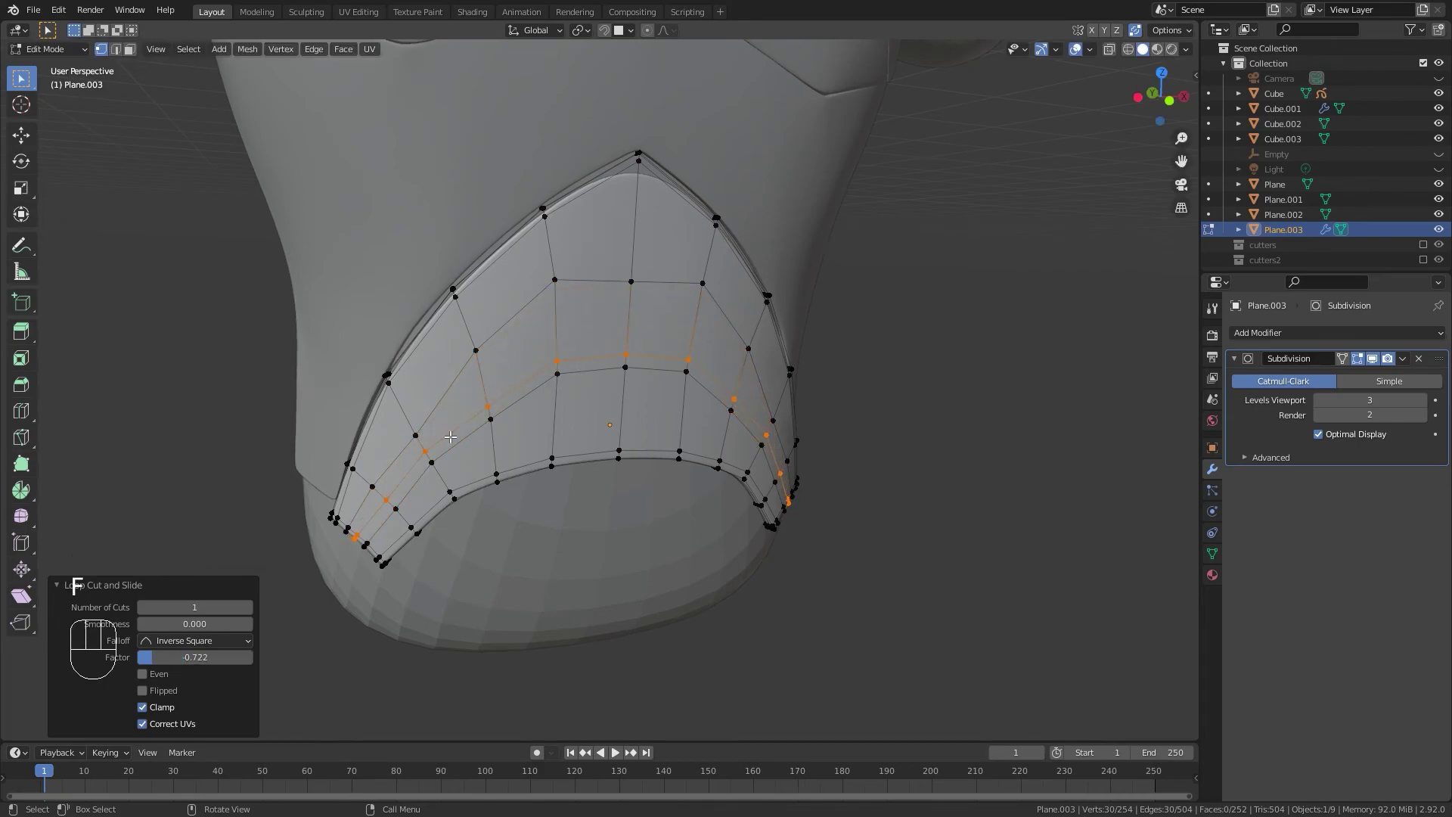
Reposition the paired middle-loop vertices on both flanks of the belly piece to even out the arched strip.
left_click_drag(440, 464, 442, 465)
key("g")
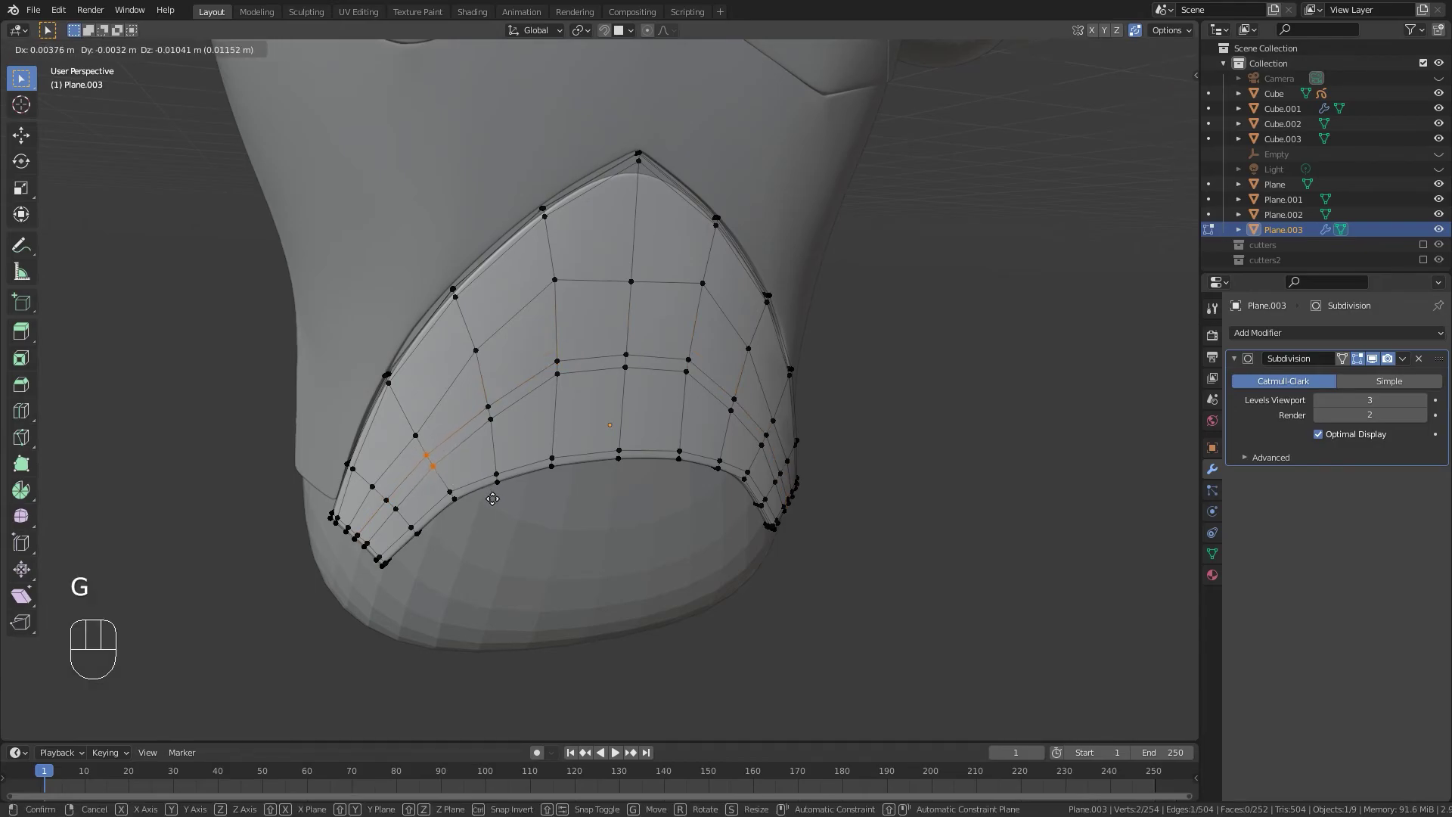
left_click(491, 495)
middle_click_drag(492, 496, 877, 461)
left_click_drag(905, 476, 909, 479)
key("g")
left_click(901, 477)
Examine the belly piece's smoothed shape against the torso in both Edit and Object Mode.
middle_click_drag(639, 302, 672, 299)
scroll(658, 242, "down", 2)
middle_click_drag(655, 230, 674, 397, "shift")
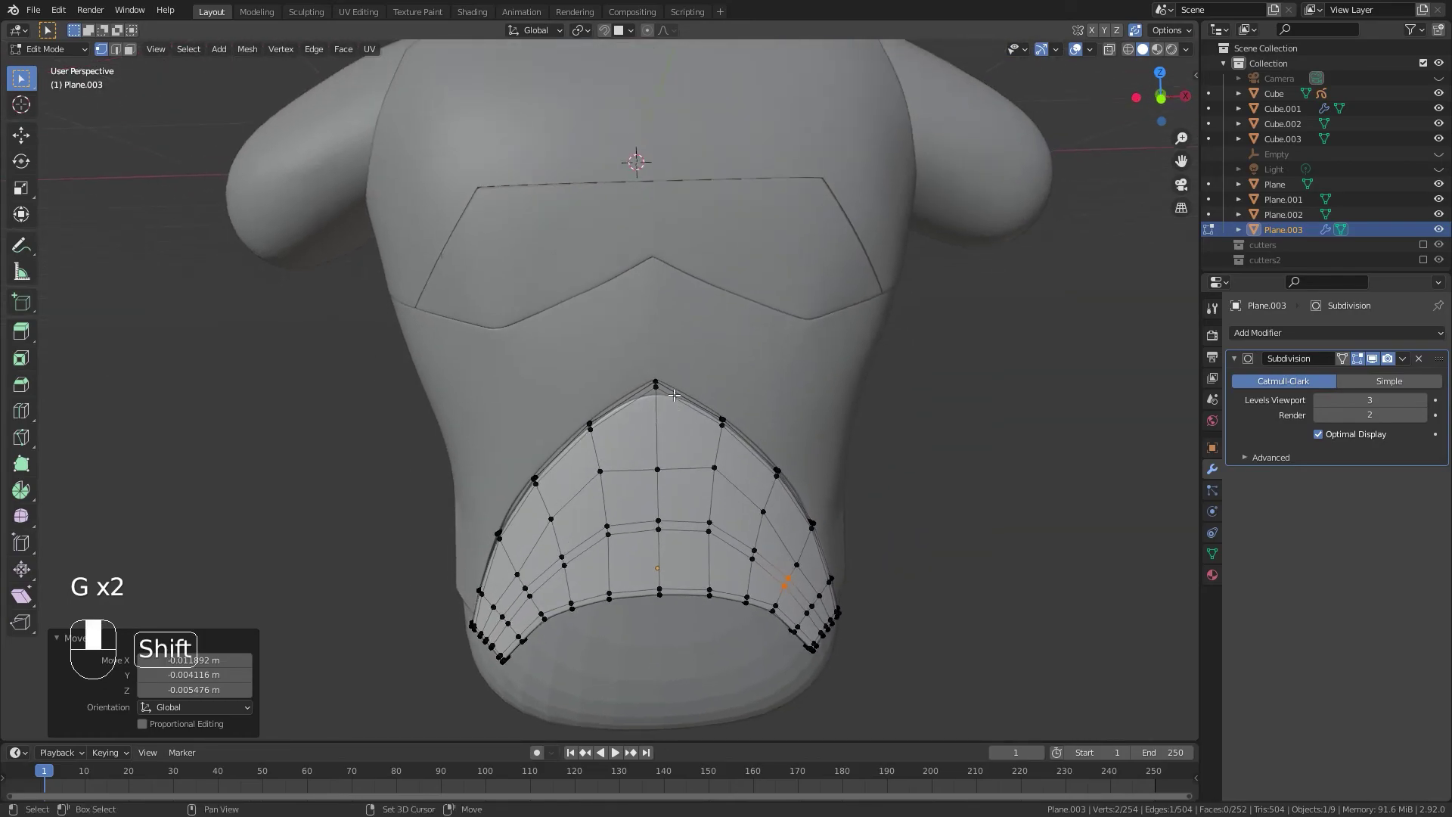
middle_click_drag(765, 545, 706, 406, "shift")
scroll(703, 401, "up", 2)
middle_click_drag(674, 338, 772, 333)
middle_click_drag(340, 420, 551, 395, "shift")
key("Tab")
middle_click_drag(730, 393, 647, 423)
key("Tab")
key("Tab")
Select the narrow face strip between the two middle loops and extrude it about 0.0086 m along the normal as a groove.
middle_click_drag(637, 522, 875, 560)
left_click(968, 596, "ctrl")
middle_click_drag(454, 363, 522, 481)
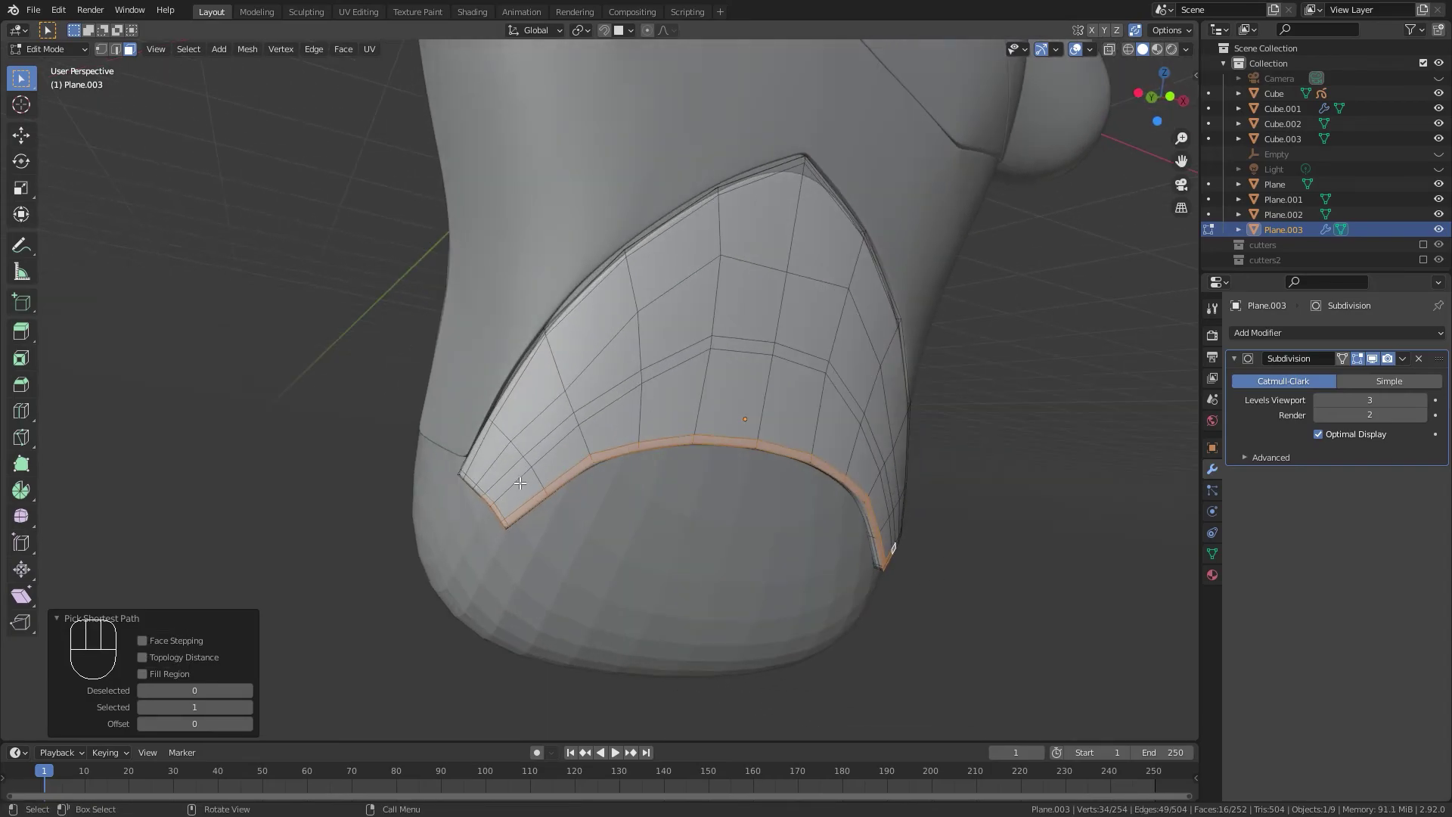
left_click(493, 503, "ctrl")
left_click(745, 347, "ctrl")
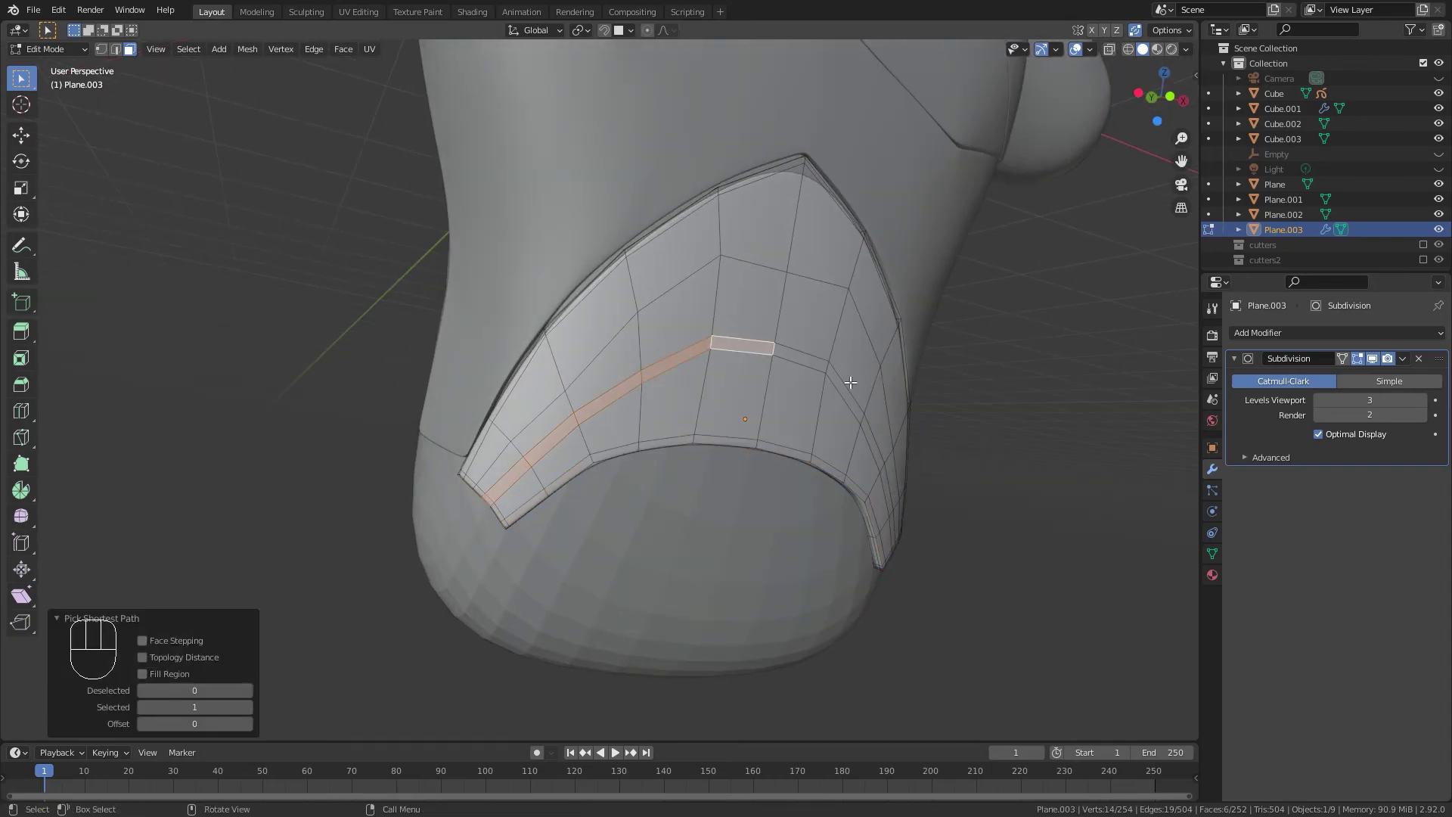
middle_click_drag(867, 384, 680, 324)
middle_click_drag(882, 390, 717, 384)
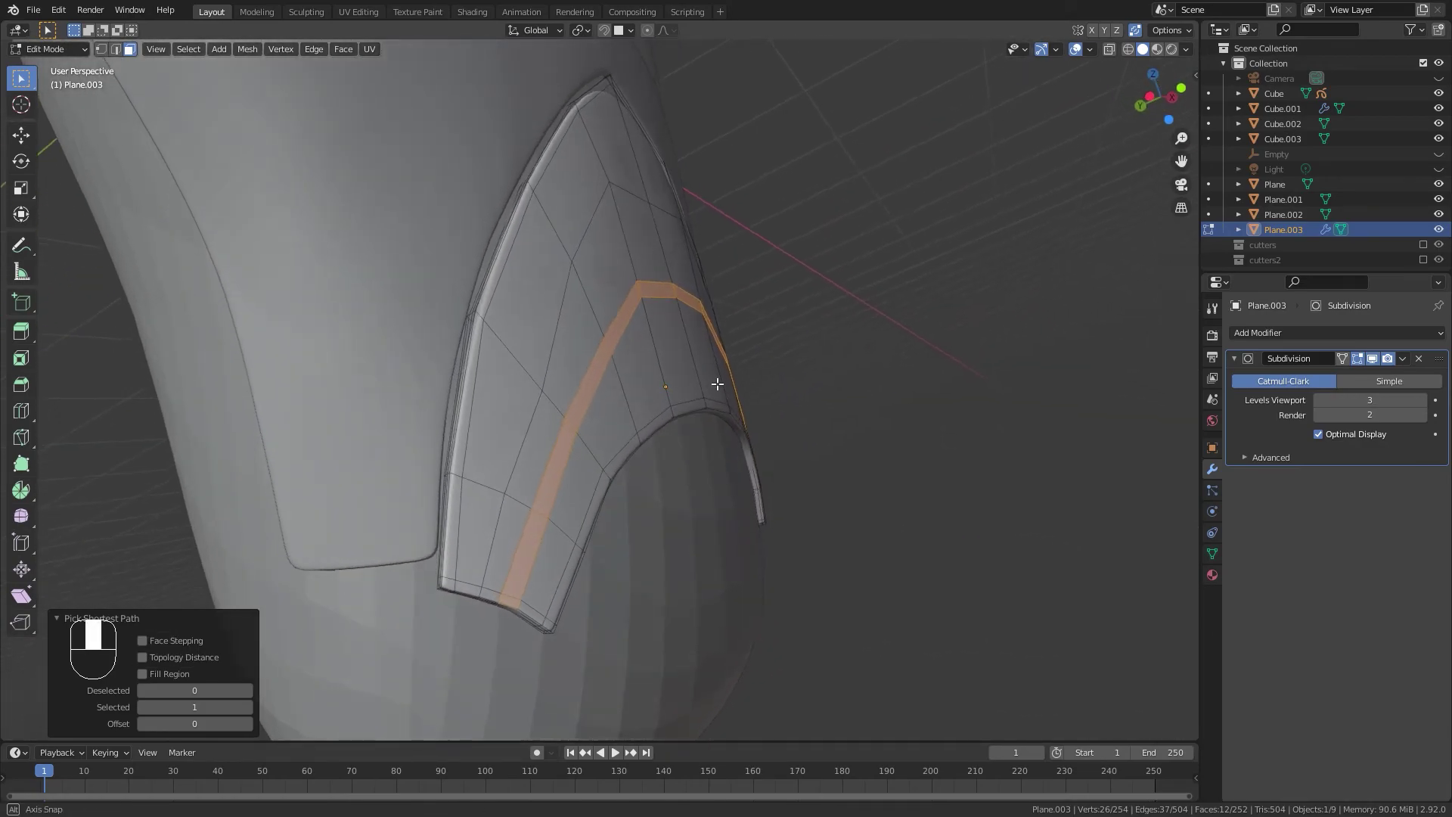
left_click(866, 423)
middle_click_drag(866, 423, 730, 467)
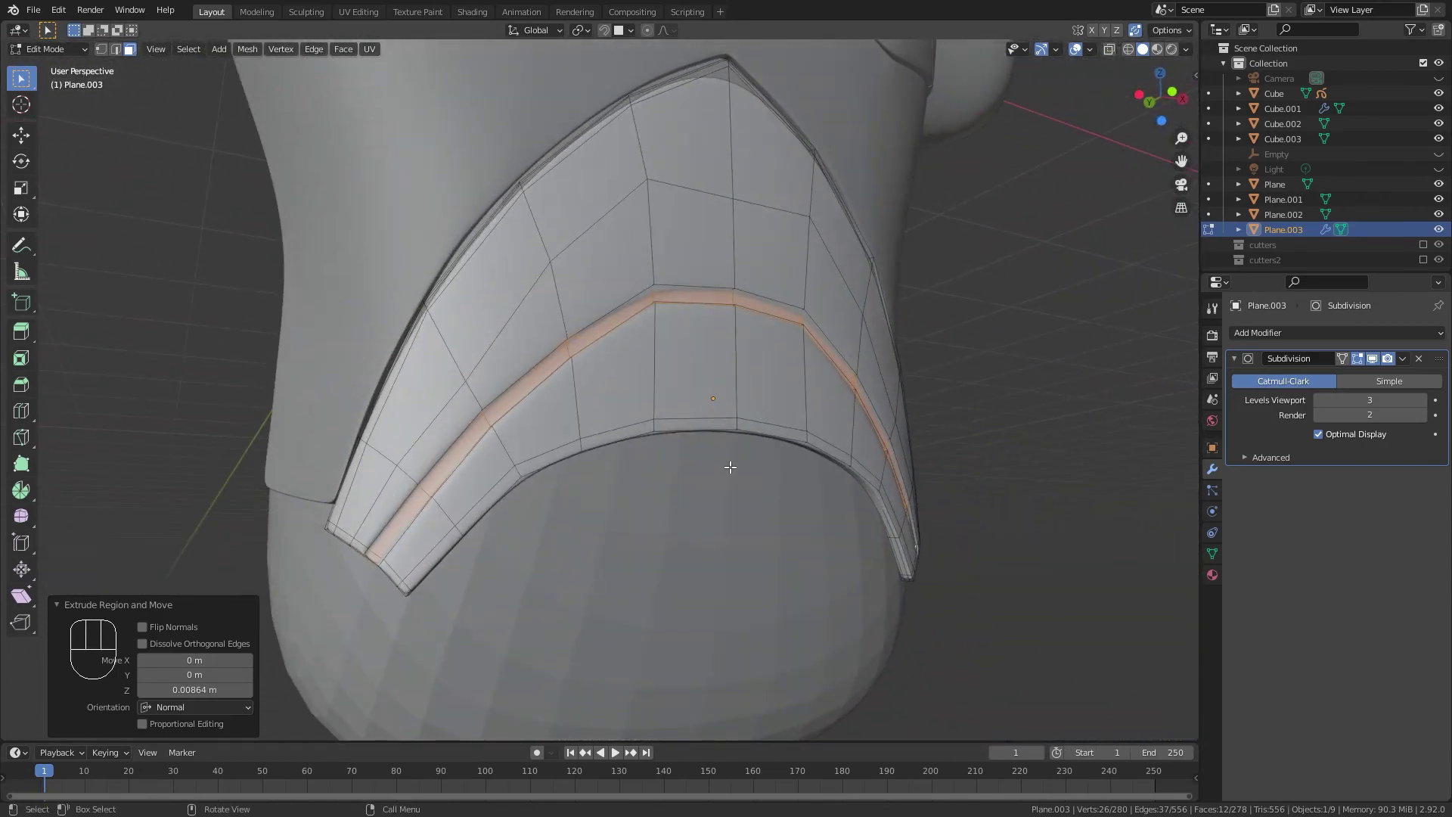
Examine the new groove in Object Mode and inspect its end at the belly piece's tip in Edit Mode.
key("Tab")
scroll(724, 440, "down", 5)
middle_click_drag(574, 469, 597, 435)
scroll(422, 384, "up", 6)
key("Tab")
scroll(605, 431, "up", 5)
middle_click_drag(658, 393, 617, 378, "shift")
middle_click_drag(616, 378, 727, 293)
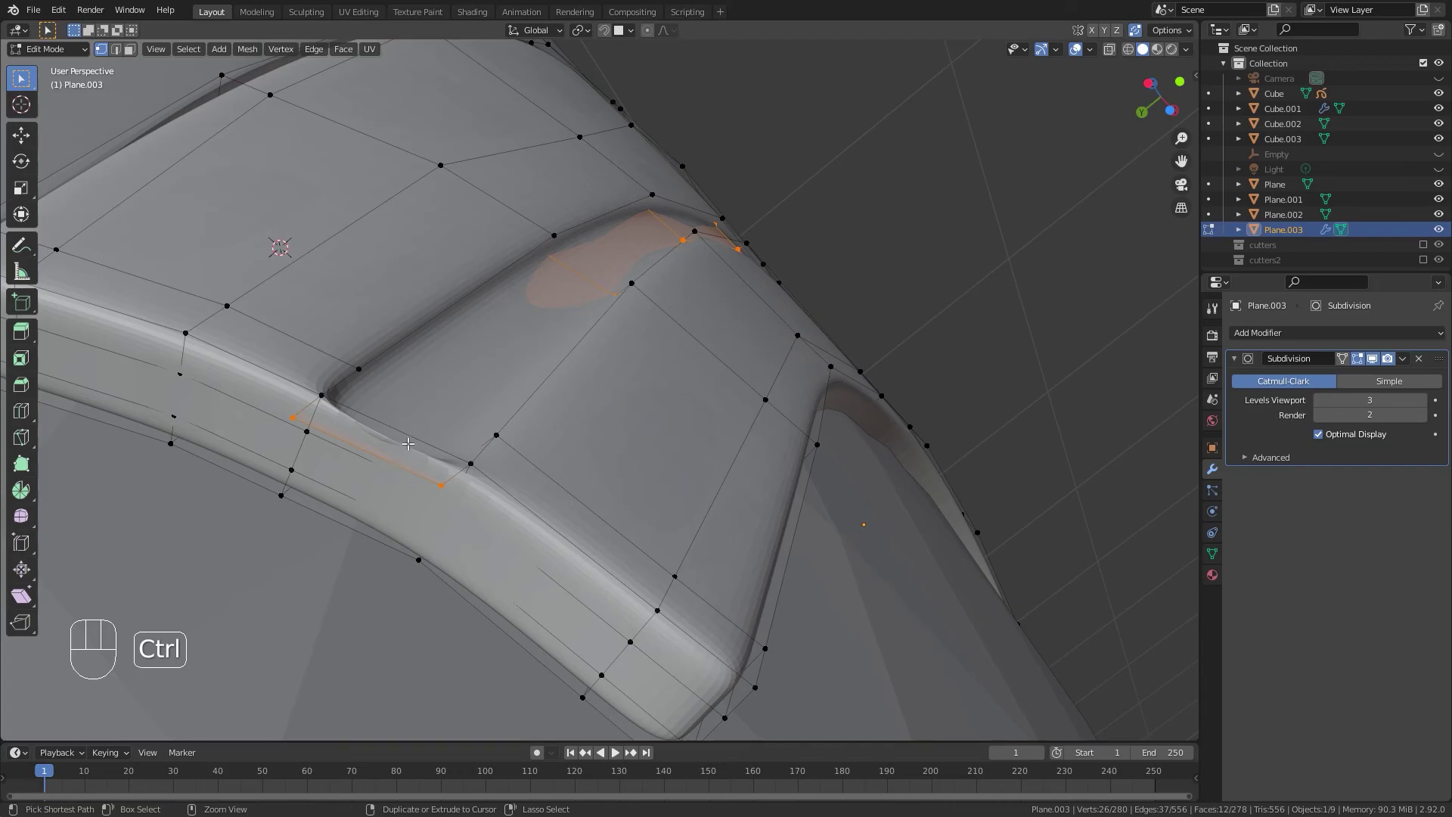
Select the two vertices at the groove's end on one tip and move them to clean up the opening.
middle_click_drag(431, 433, 363, 473)
middle_click_drag(363, 473, 666, 476, "shift")
scroll(723, 493, "up", 2)
key("alt+z")
mouse_move(387, 599)
middle_mouse_down()
mouse_move(406, 538)
mouse_move(383, 557)
mouse_move(381, 543)
middle_mouse_up()
key("alt+z")
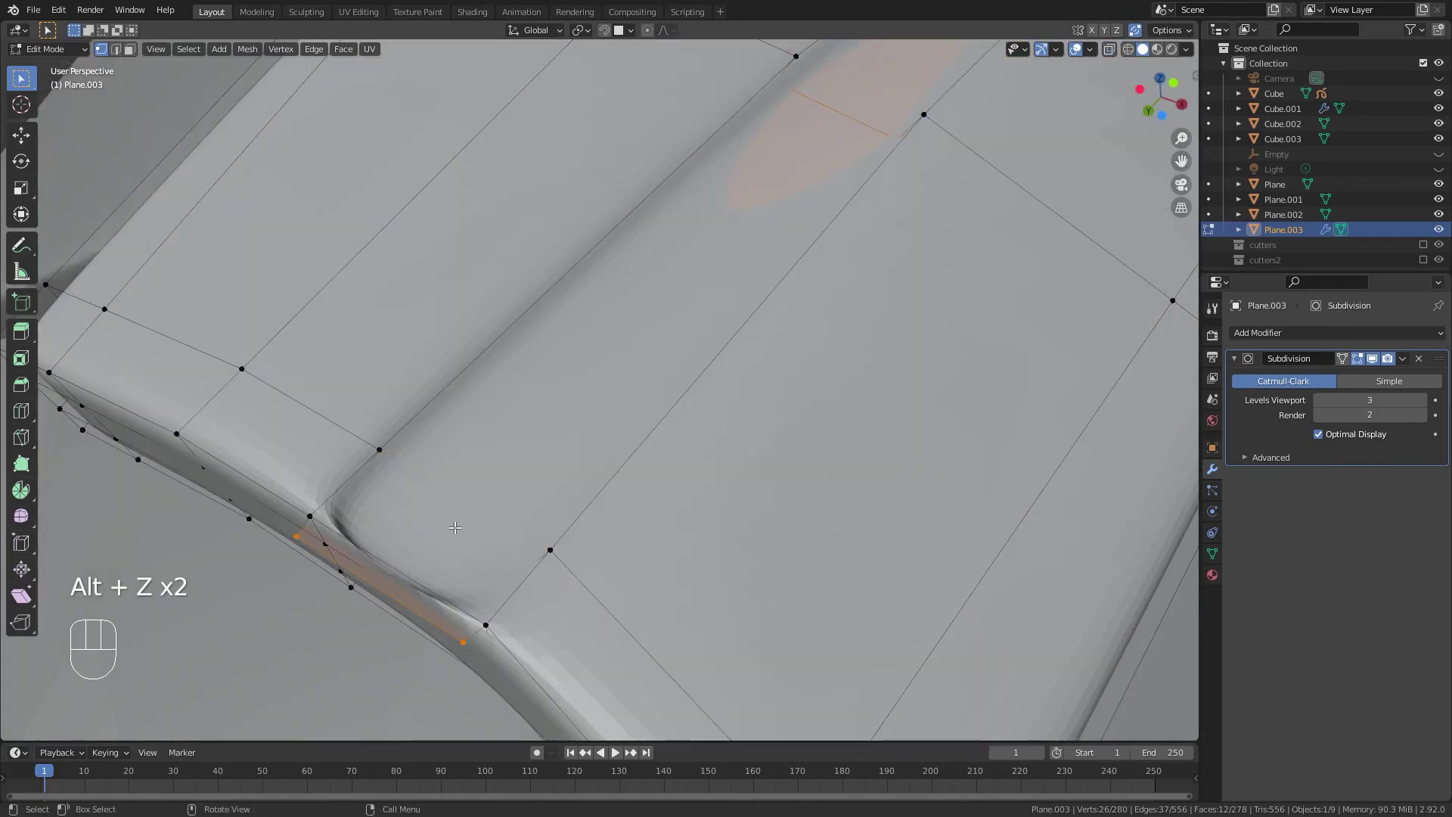
left_click(466, 644, "ctrl")
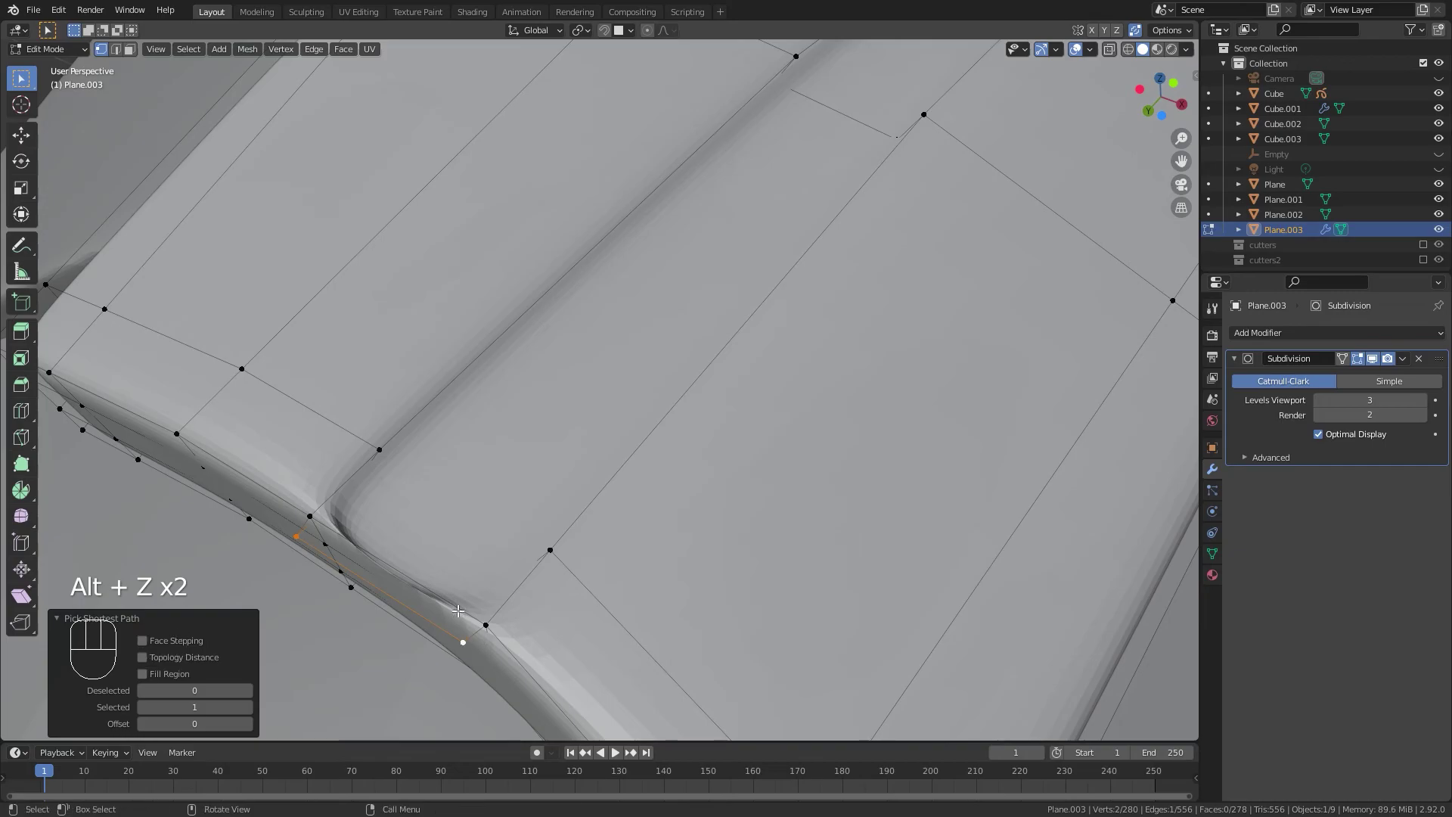
key("g")
left_click(502, 568)
scroll(530, 544, "down", 7)
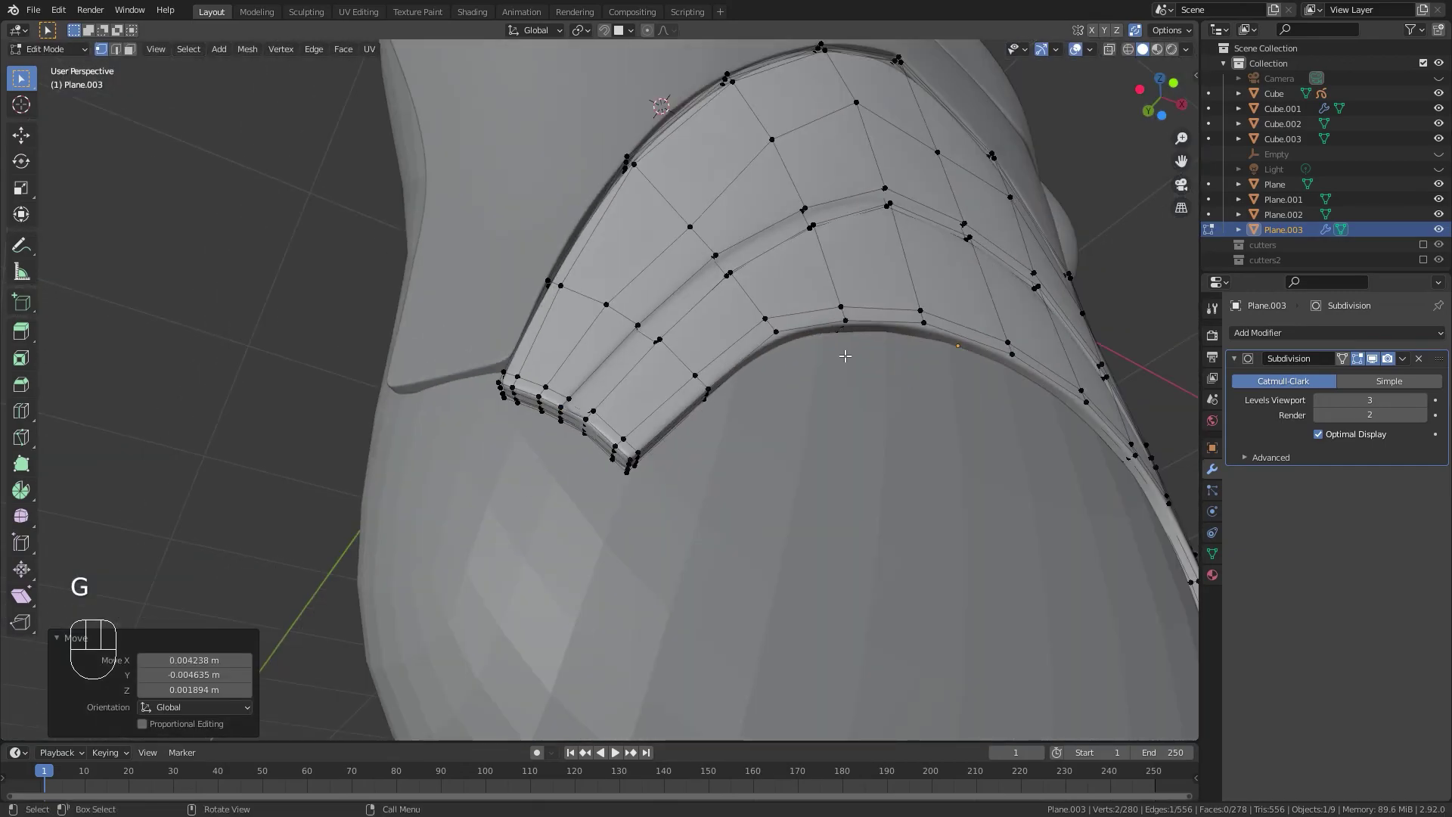
Reposition the matching vertex pair at the groove's end on the opposite tip.
middle_click_drag(845, 354, 681, 340)
scroll(832, 393, "up", 3)
middle_click_drag(1036, 506, 586, 432, "shift")
left_click(536, 317)
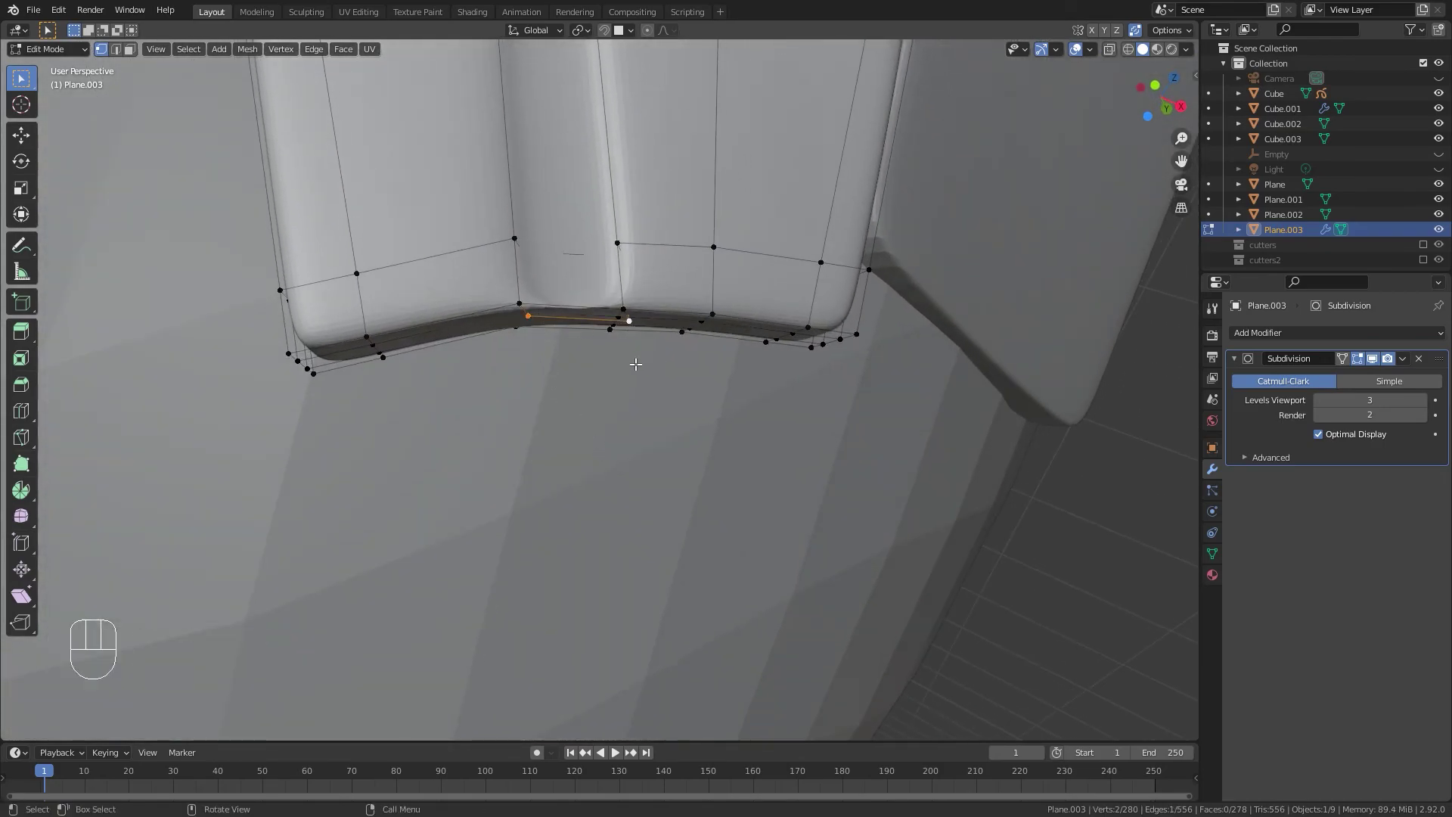
key("g")
left_click(623, 345)
Delete the narrow face at the groove's end on this tip.
key("Tab")
left_click(583, 316)
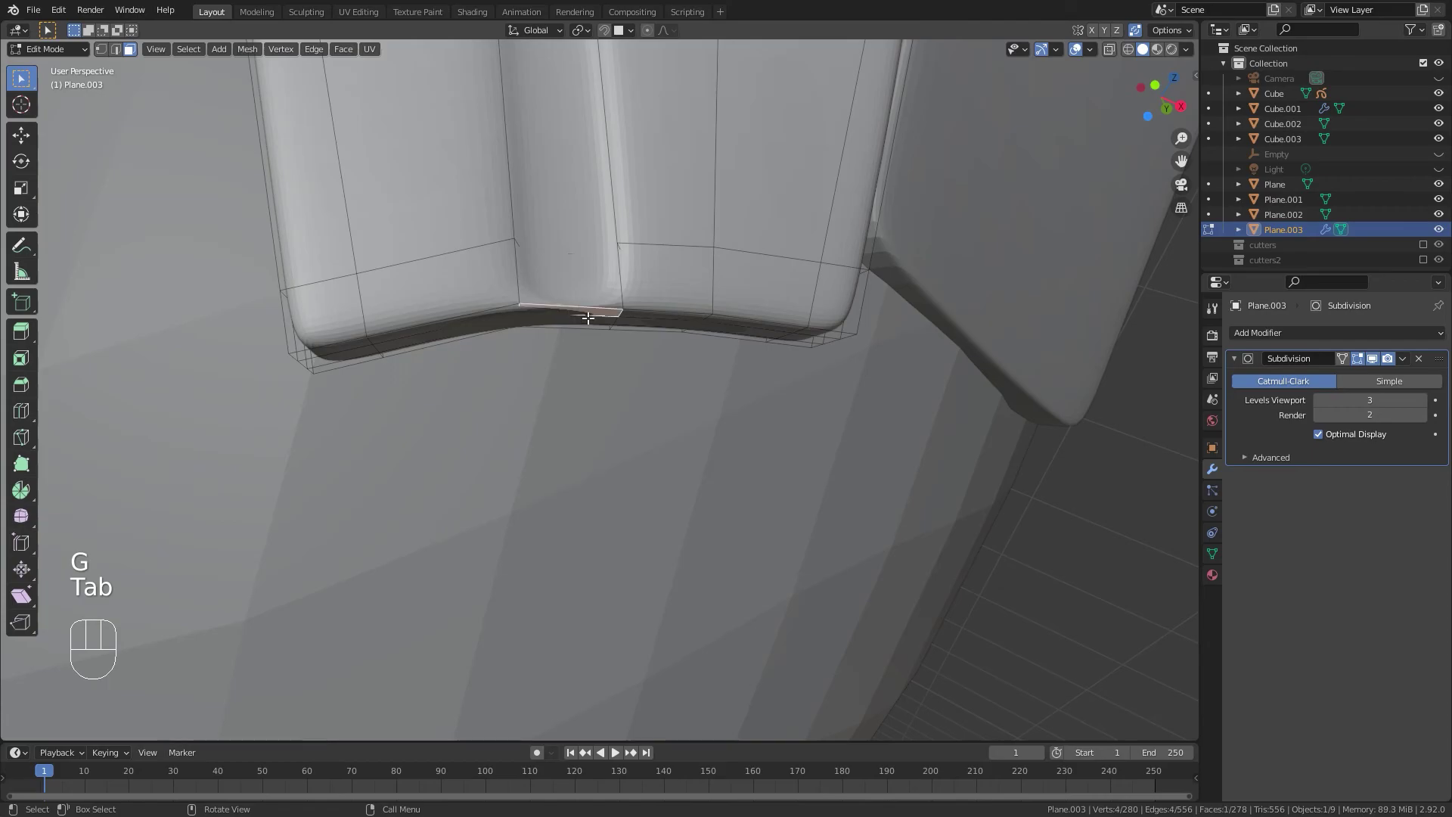
left_click(561, 356)
scroll(596, 347, "up", 6)
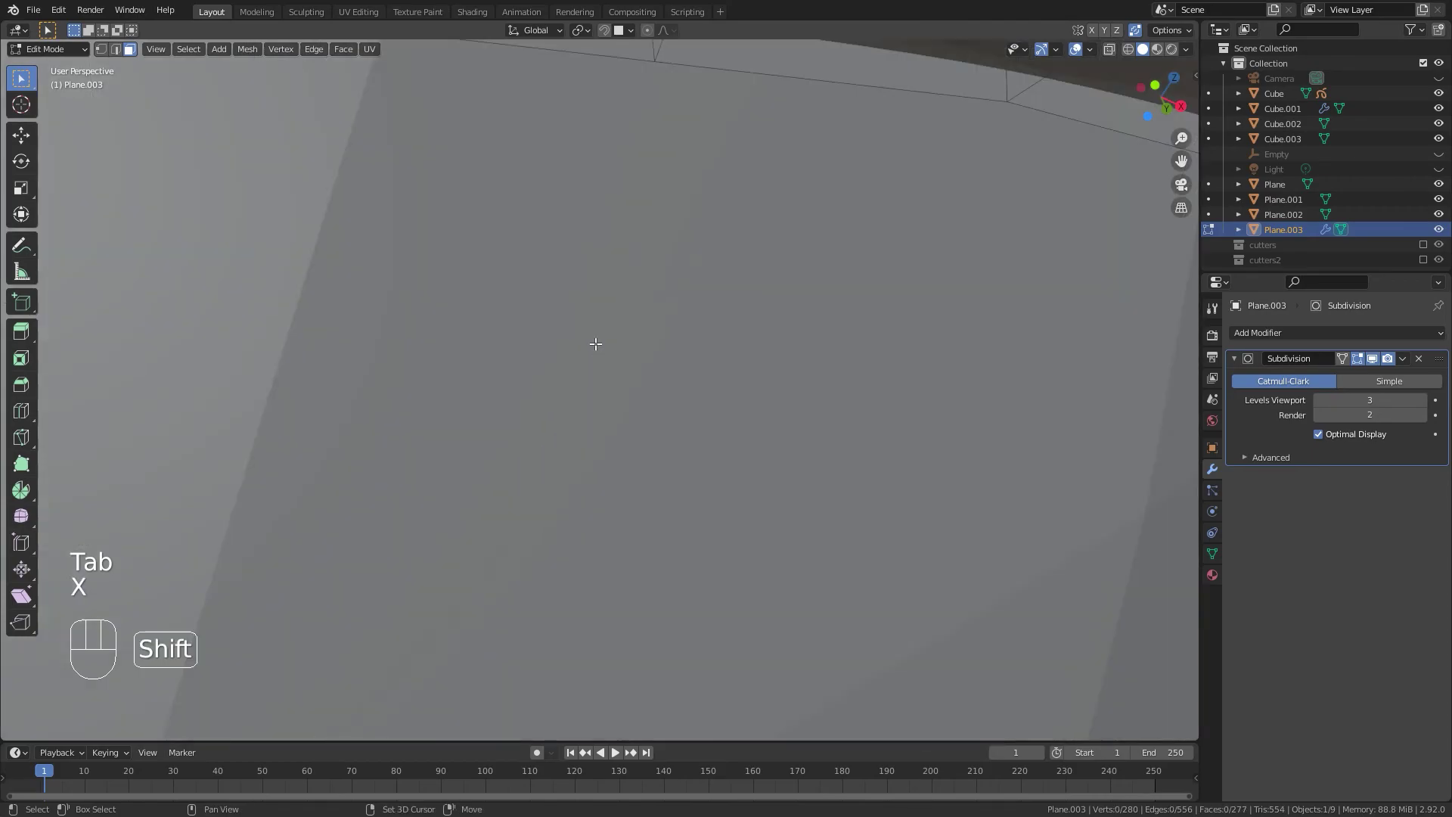
Examine the faces and vertices around the groove's end in X-ray view.
middle_click_drag(596, 347, 602, 358, "shift")
scroll(600, 378, "down", 6)
key("alt+z")
middle_click_drag(522, 420, 460, 418)
middle_click_drag(253, 425, 380, 442, "shift")
scroll(380, 445, "up", 3)
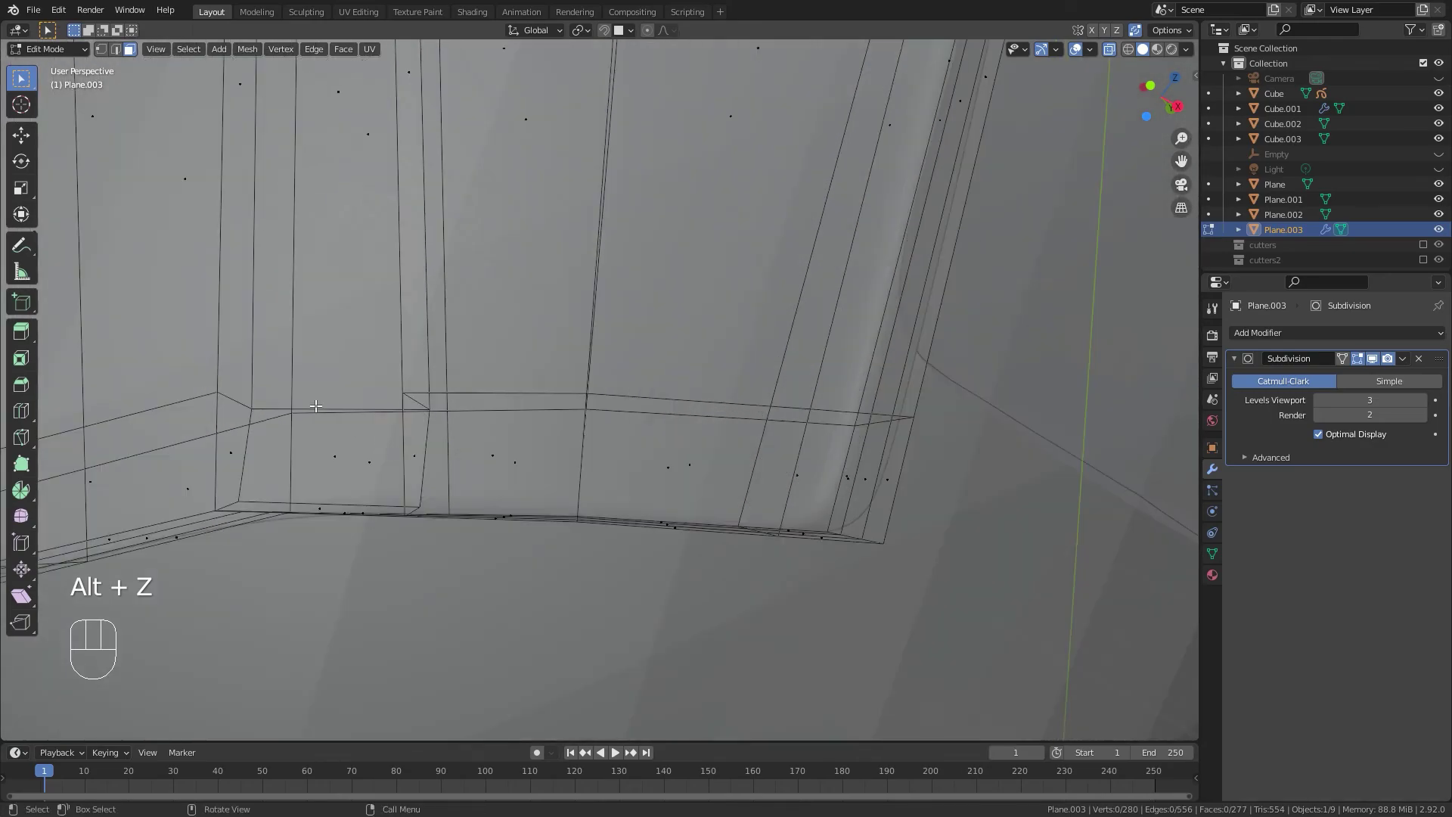
left_click(344, 275)
middle_click_drag(345, 274, 492, 364)
scroll(669, 480, "up", 5)
middle_click_drag(616, 493, 642, 496)
mouse_move(772, 574)
middle_mouse_down()
mouse_move(767, 551)
mouse_move(797, 554)
mouse_move(756, 572)
middle_mouse_up()
scroll(673, 565, "down", 4)
key("Tab")
scroll(582, 495, "up", 4)
middle_click_drag(619, 508, 639, 608, "shift")
middle_click_drag(648, 527, 660, 458)
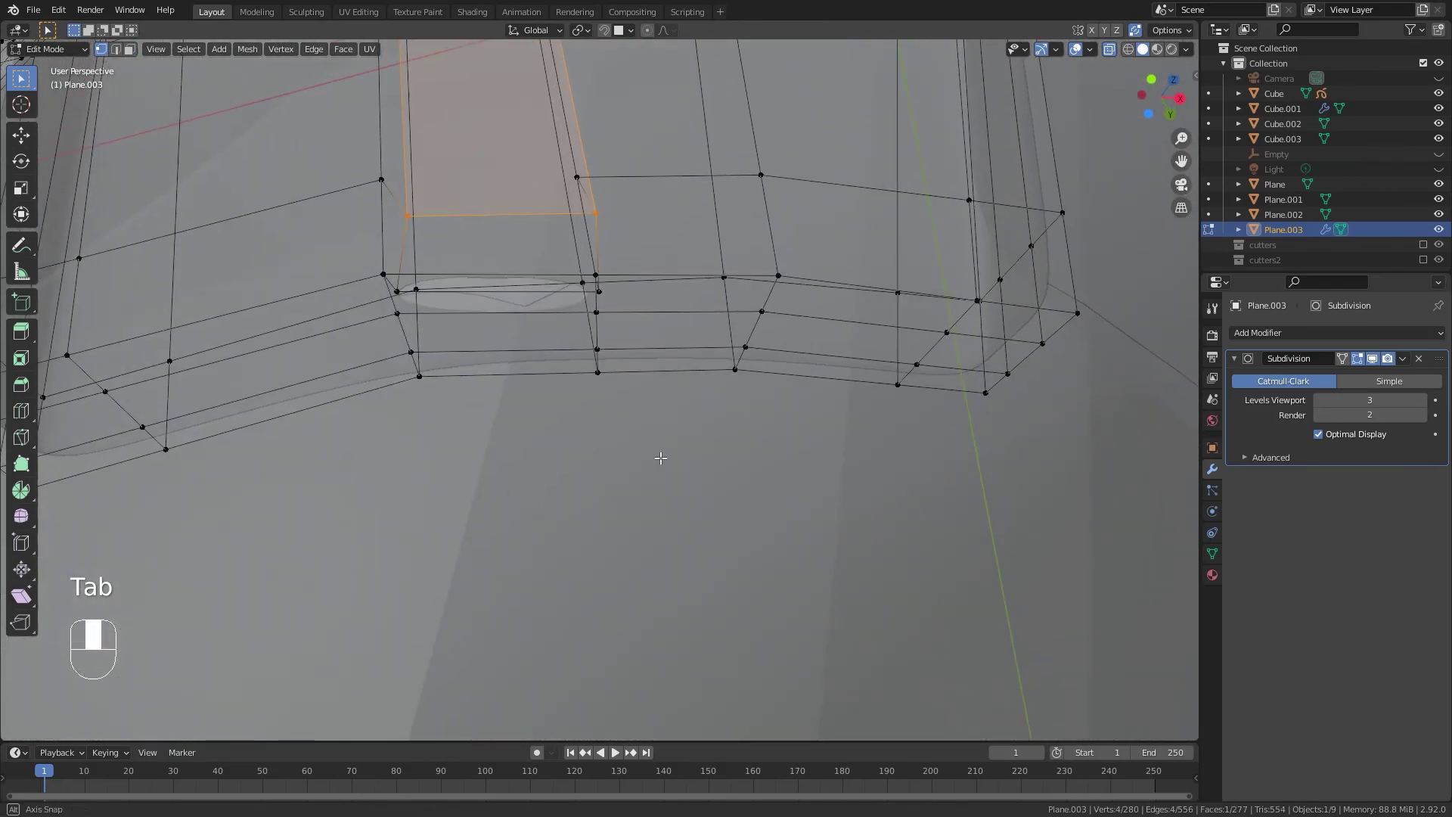
Delete the remaining thin inner face at the groove's end and check the belly piece in Object Mode.
left_click(489, 281)
middle_click_drag(524, 291, 545, 296)
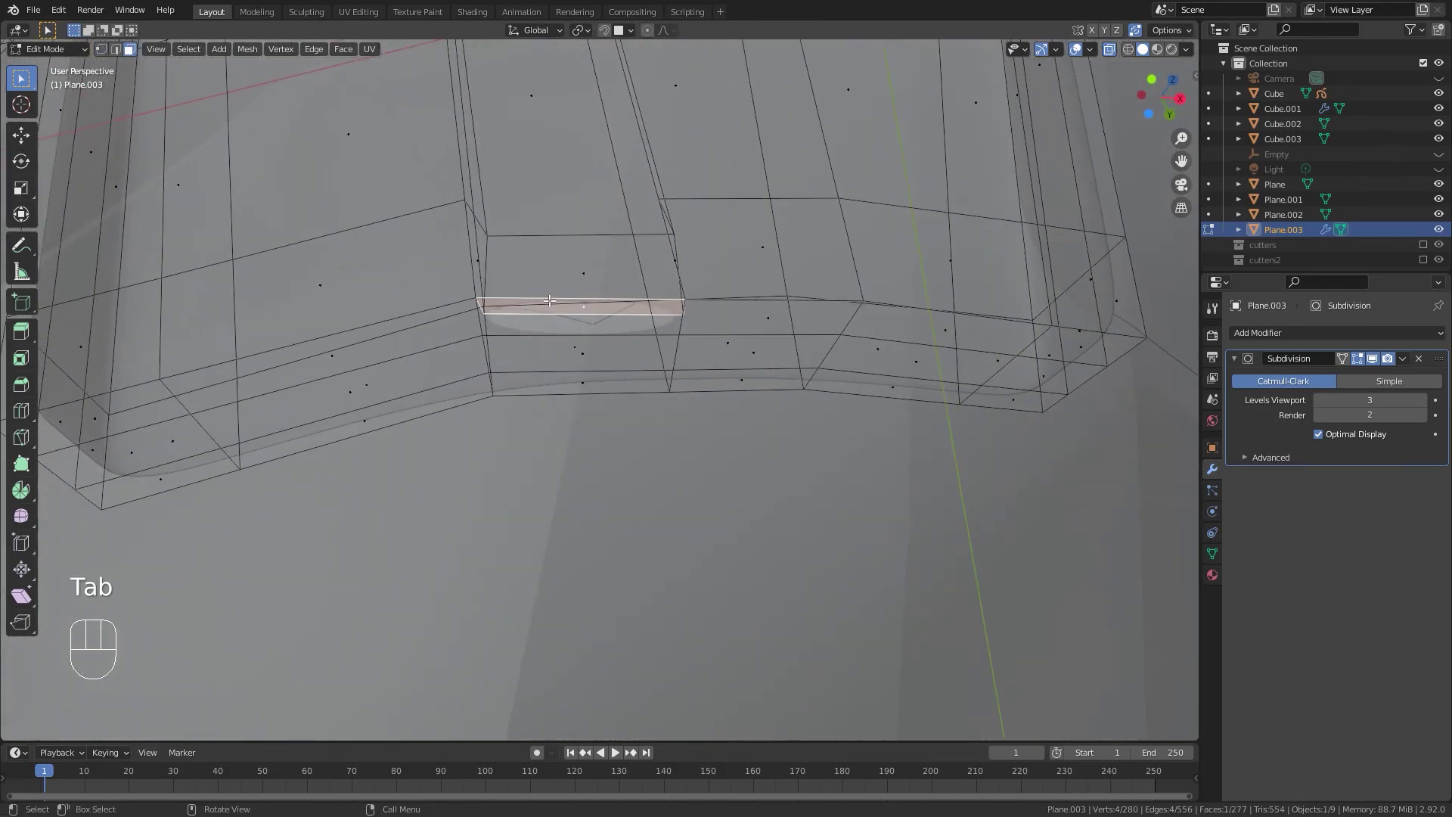
key("x")
left_click(544, 296)
left_click(638, 363)
middle_click_drag(638, 363, 529, 422)
key("Tab")
key("Tab")
scroll(621, 402, "down", 7)
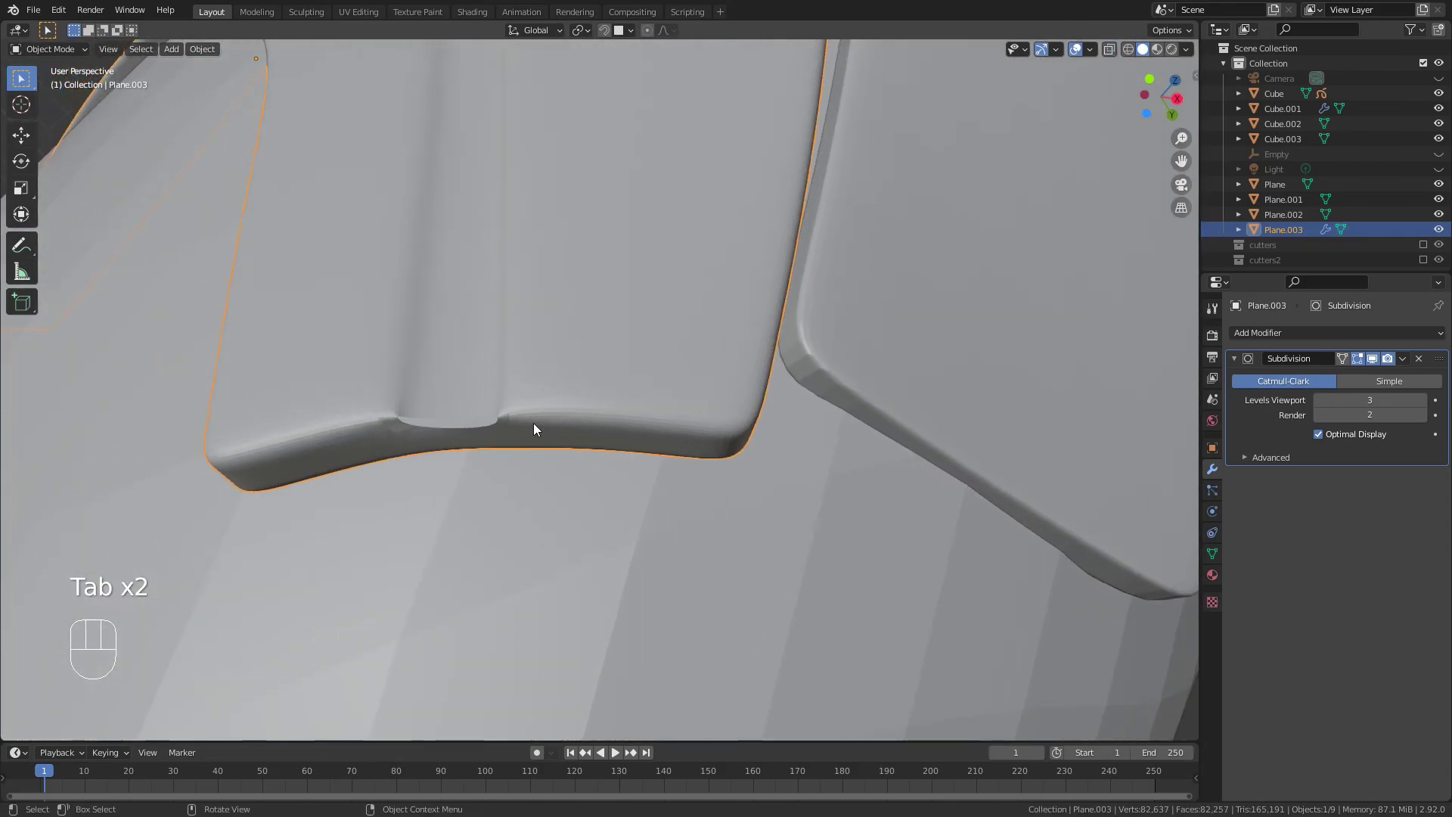
Fill the open gaps at the groove's end with faces in X-ray view and check the belly piece in Object Mode.
key("Tab")
middle_click_drag(403, 454, 465, 484)
key("alt+z")
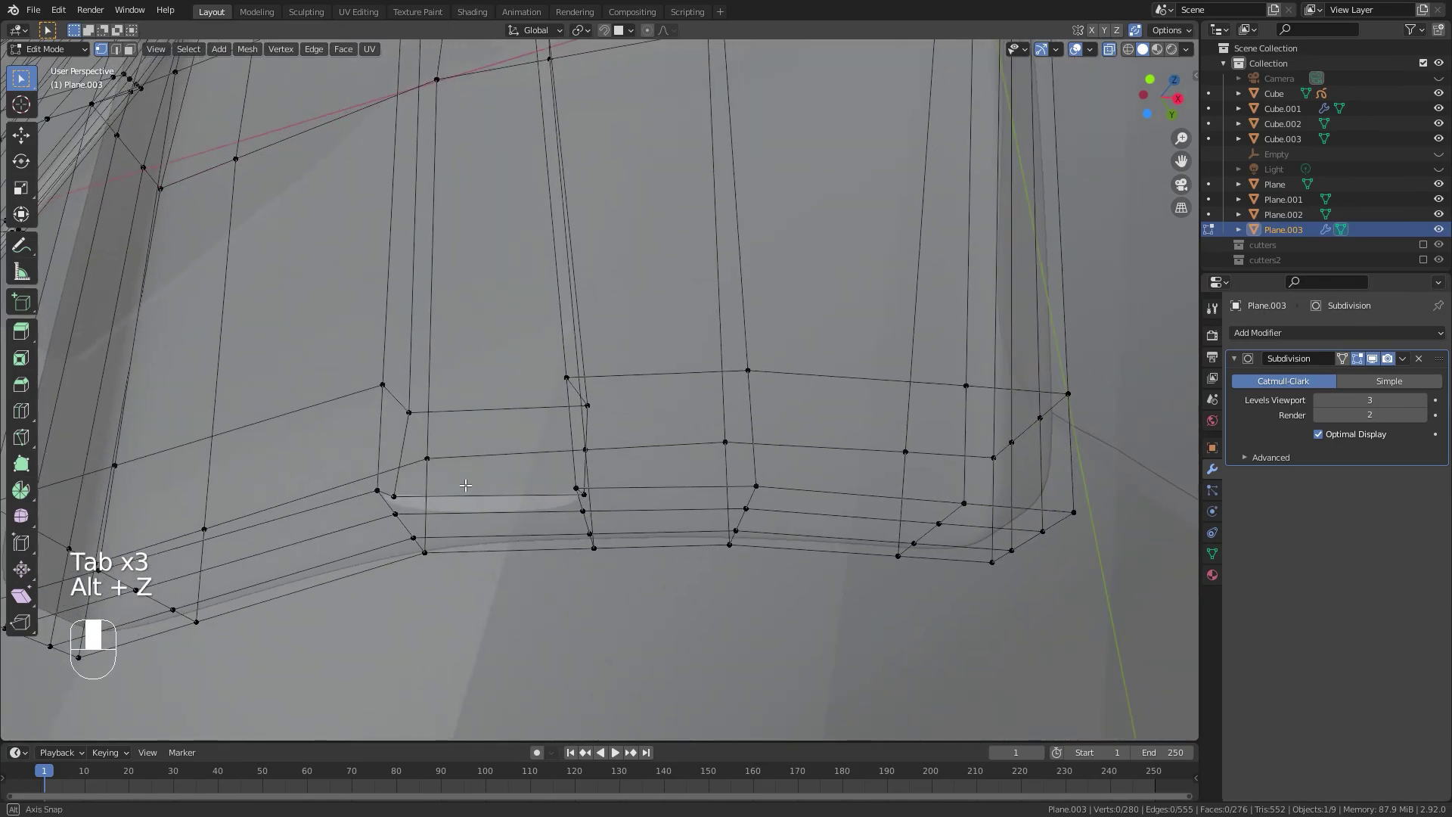
middle_click_drag(433, 481, 423, 490)
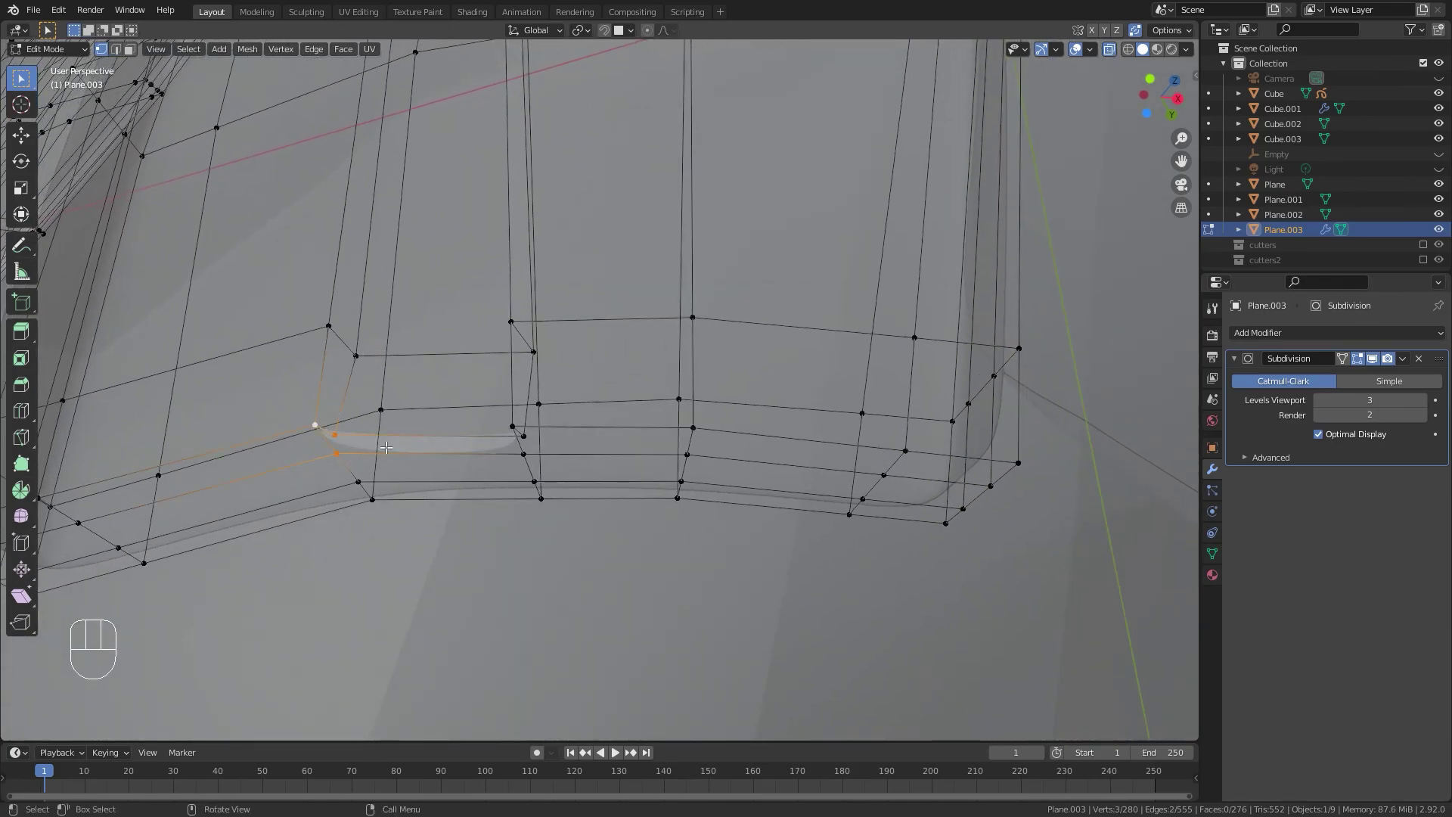
middle_click_drag(431, 444, 872, 431)
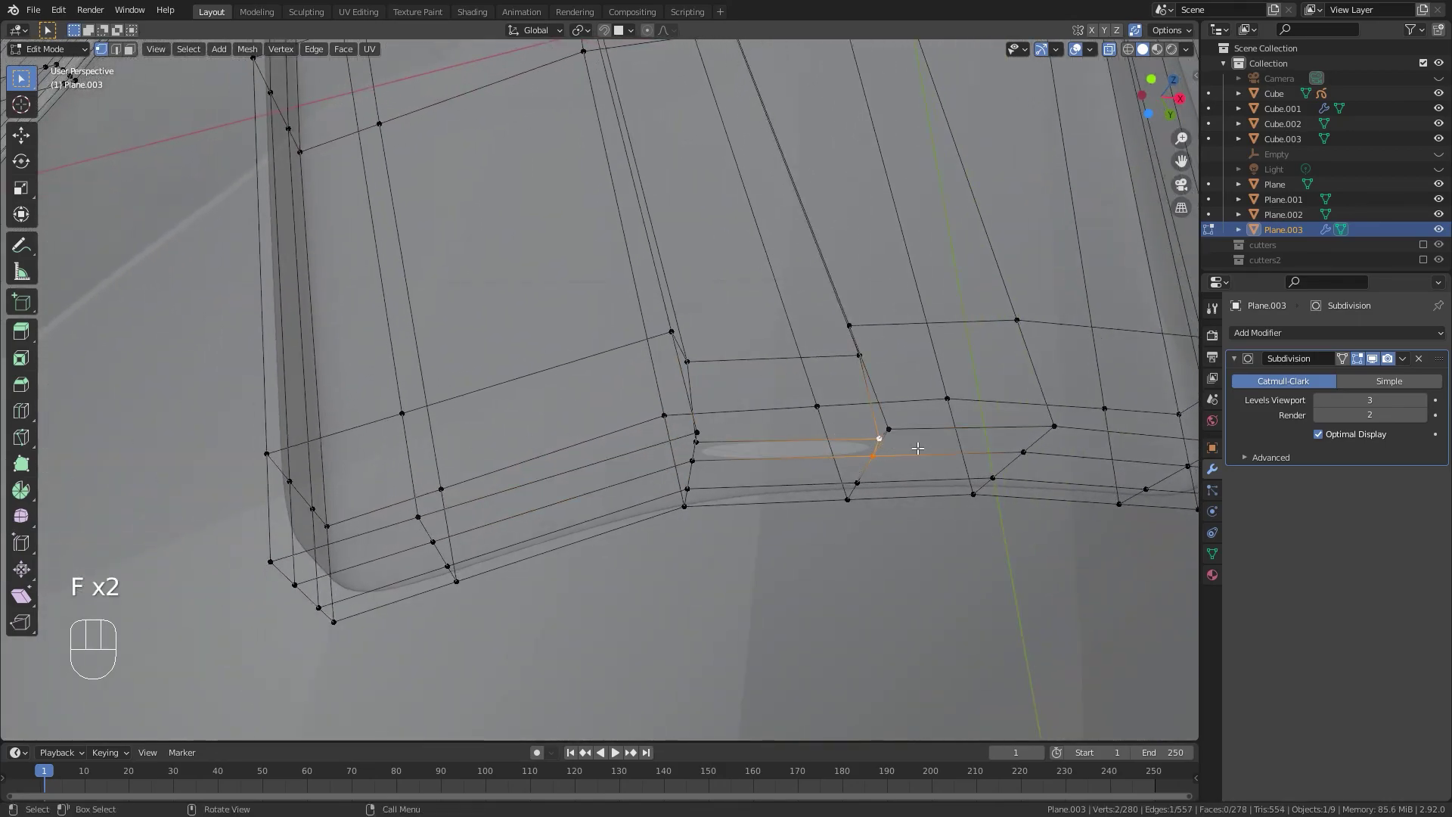
key("f")
scroll(797, 429, "down", 3)
middle_click_drag(792, 431, 464, 397)
key("Tab")
scroll(732, 421, "down", 4)
scroll(464, 397, "up", 4)
middle_click_drag(384, 348, 614, 374)
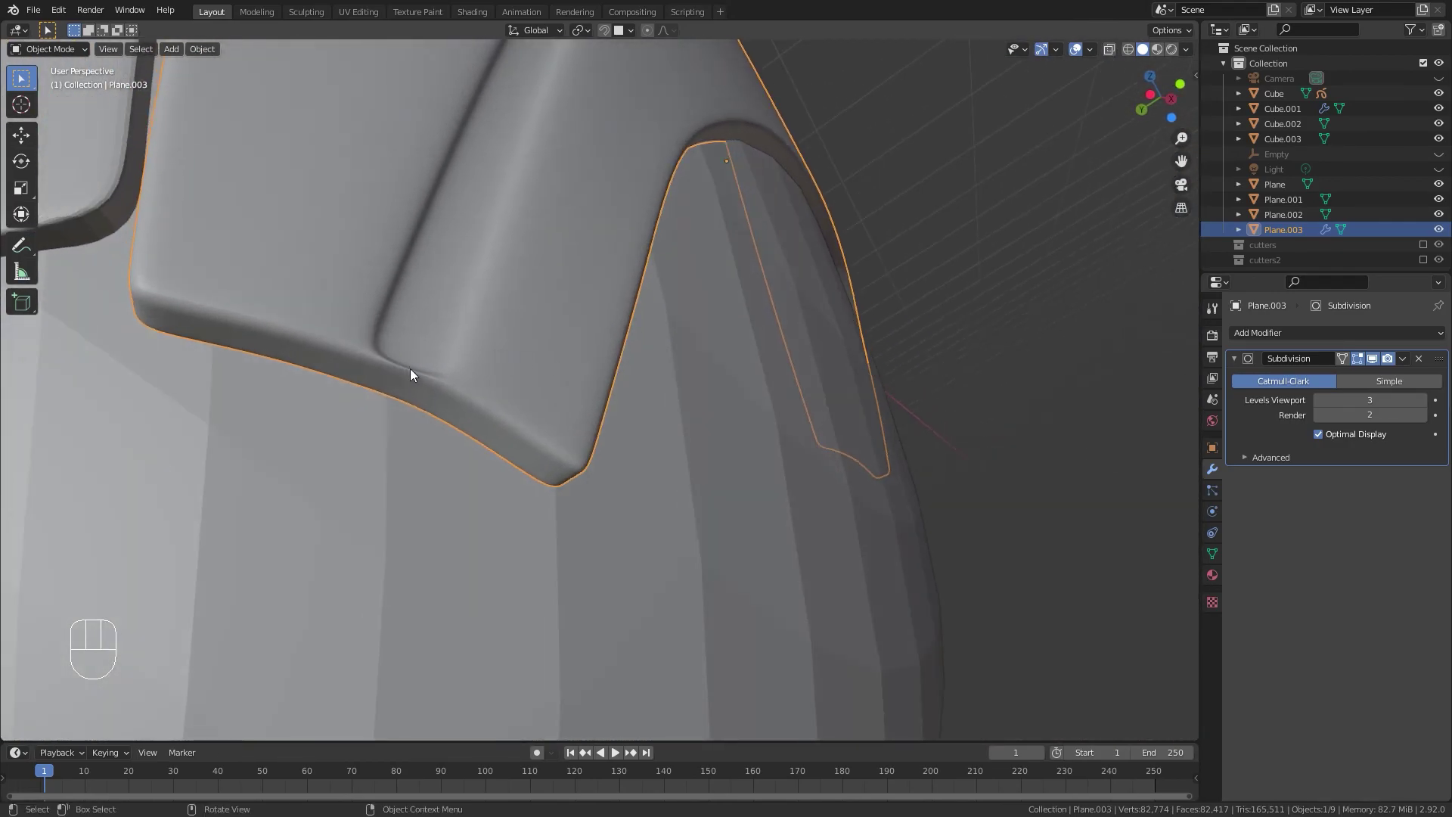
Add a supporting edge loop along the wall of the belly piece's arched groove.
middle_click_drag(500, 365, 626, 334)
key("Tab")
scroll(499, 350, "up", 2)
middle_click_drag(462, 347, 665, 465)
scroll(529, 378, "up", 2)
middle_click_drag(530, 378, 334, 299)
key("alt+z")
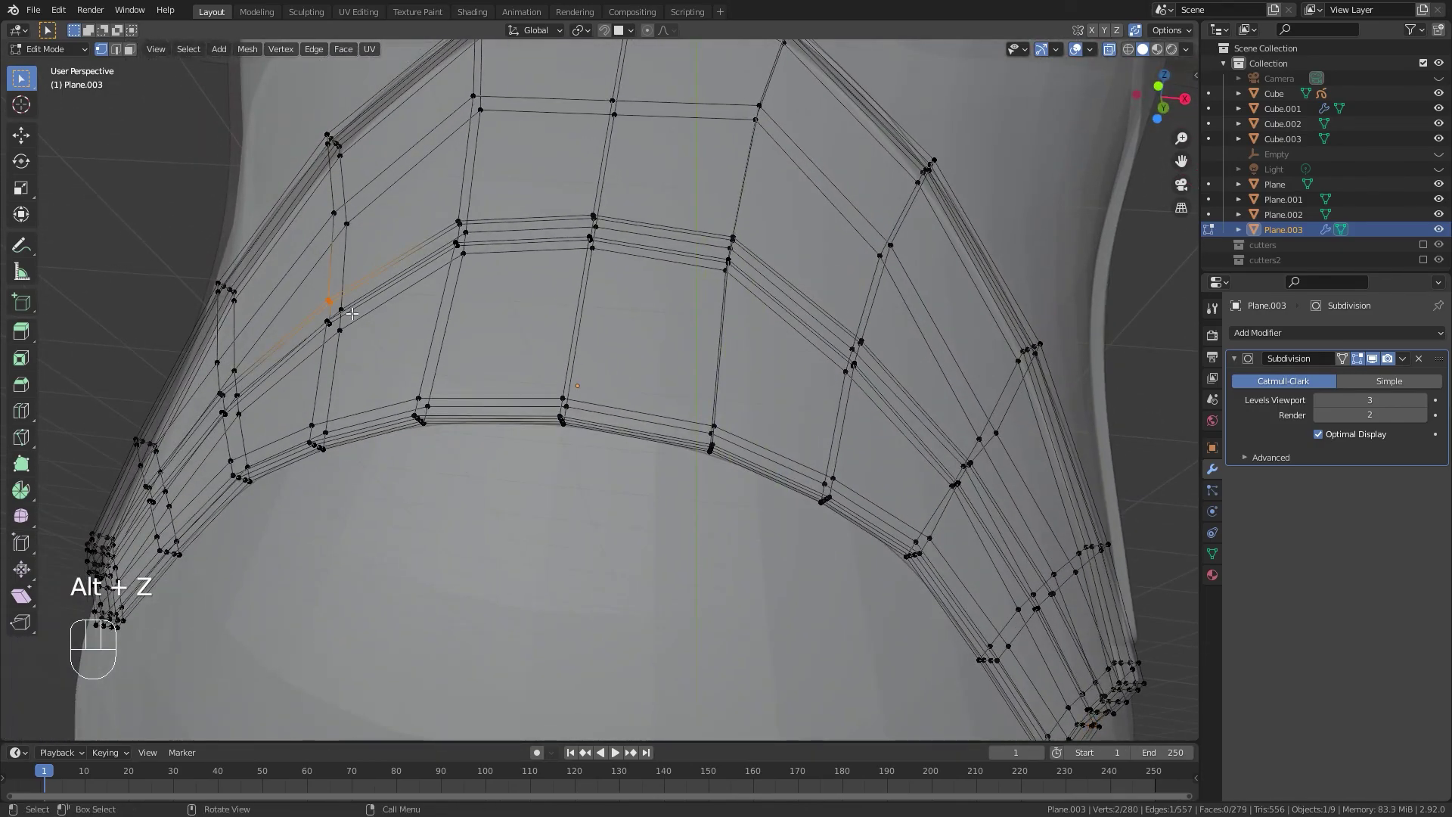
key("KP_Decimal")
scroll(542, 282, "down", 7)
middle_click_drag(531, 406, 619, 413)
scroll(638, 402, "down", 4)
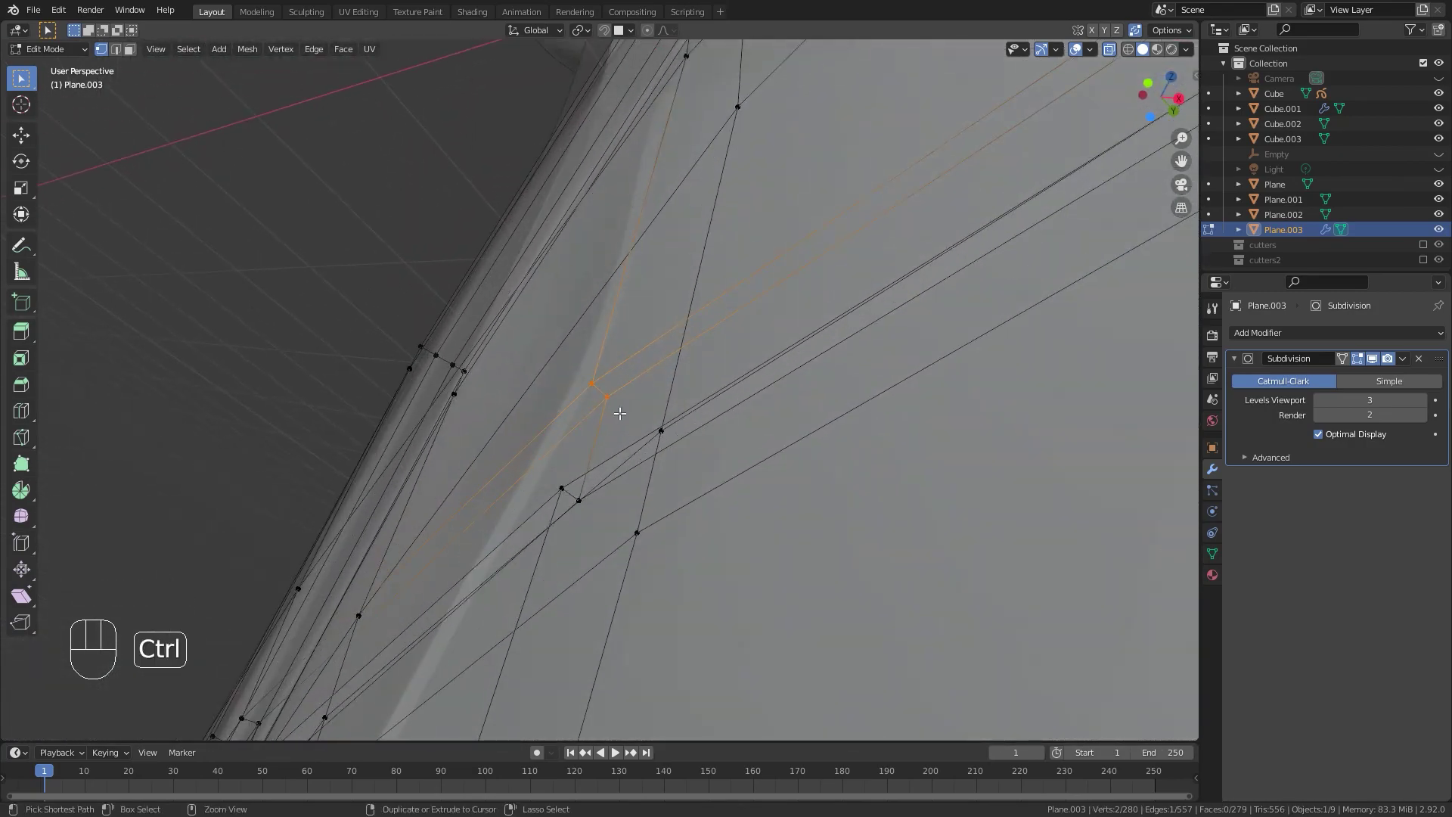
left_click(604, 393)
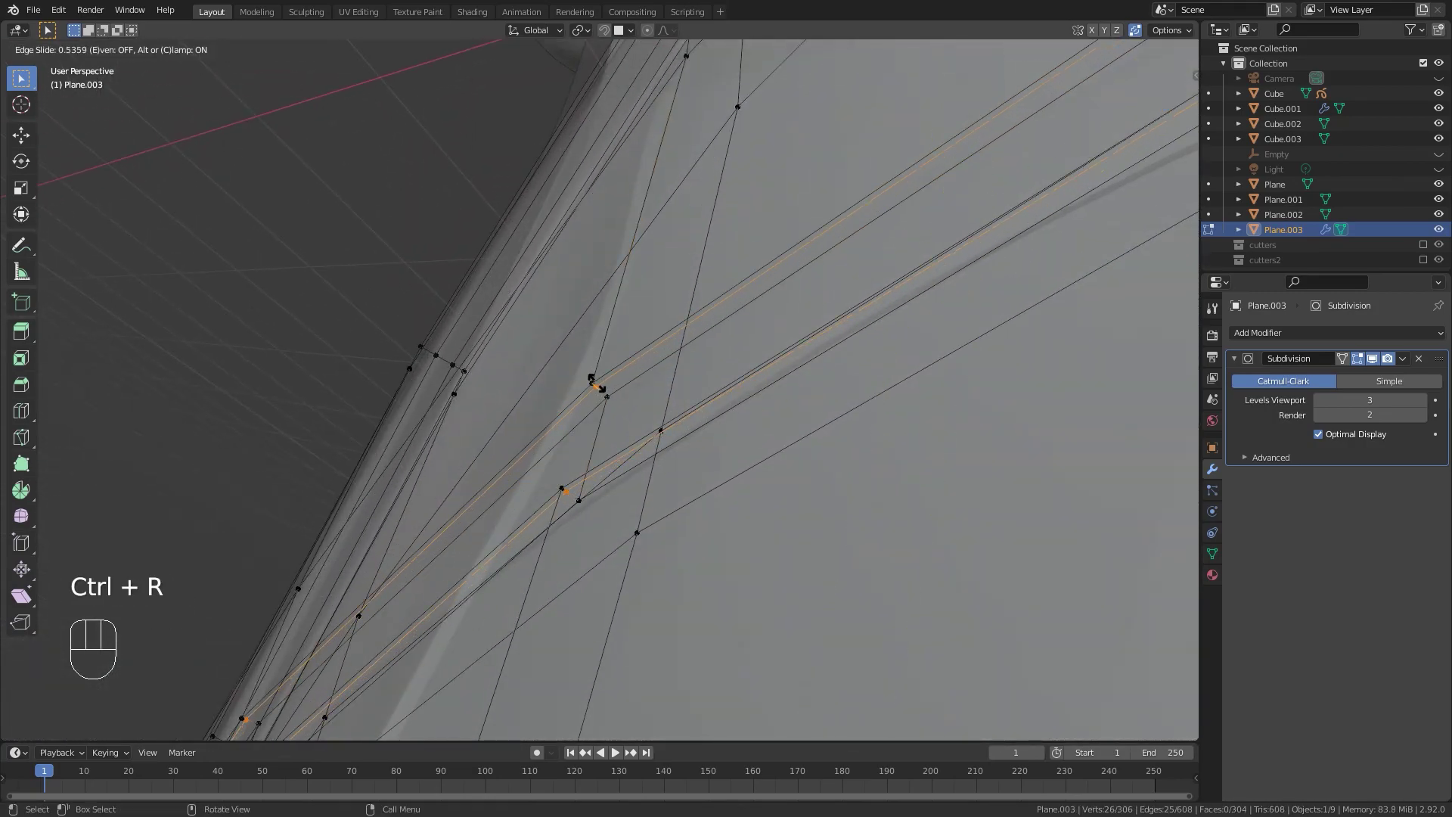
left_click(597, 383)
Add a second supporting edge loop close to the groove's edge and check the tip in Object Mode.
key("ctrl+r")
left_click(597, 386)
left_click(599, 389)
middle_click_drag(609, 428, 715, 331)
key("Tab")
scroll(714, 328, "down", 7)
middle_click_drag(567, 375, 710, 381)
scroll(567, 389, "up", 3)
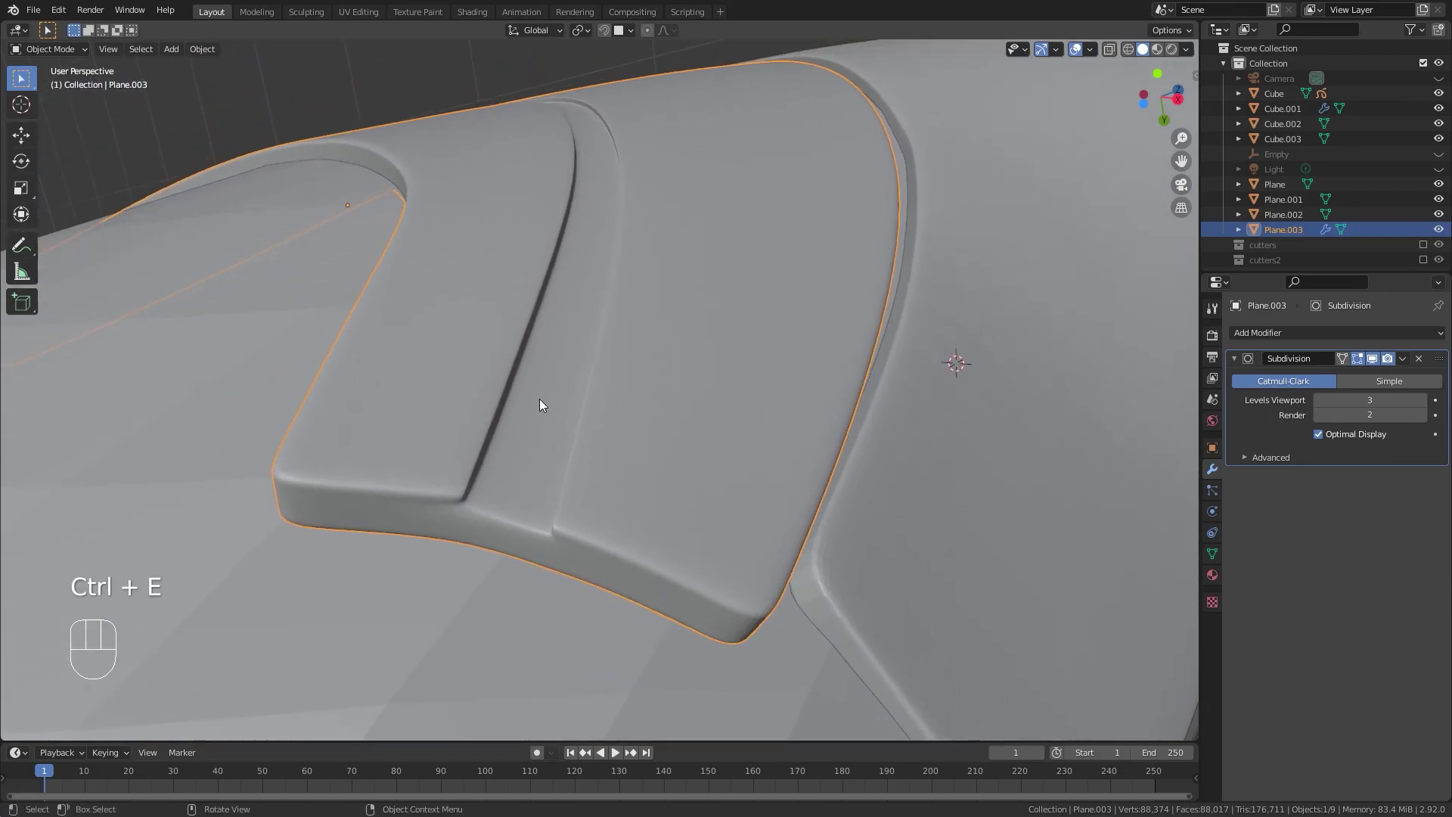
key("Tab")
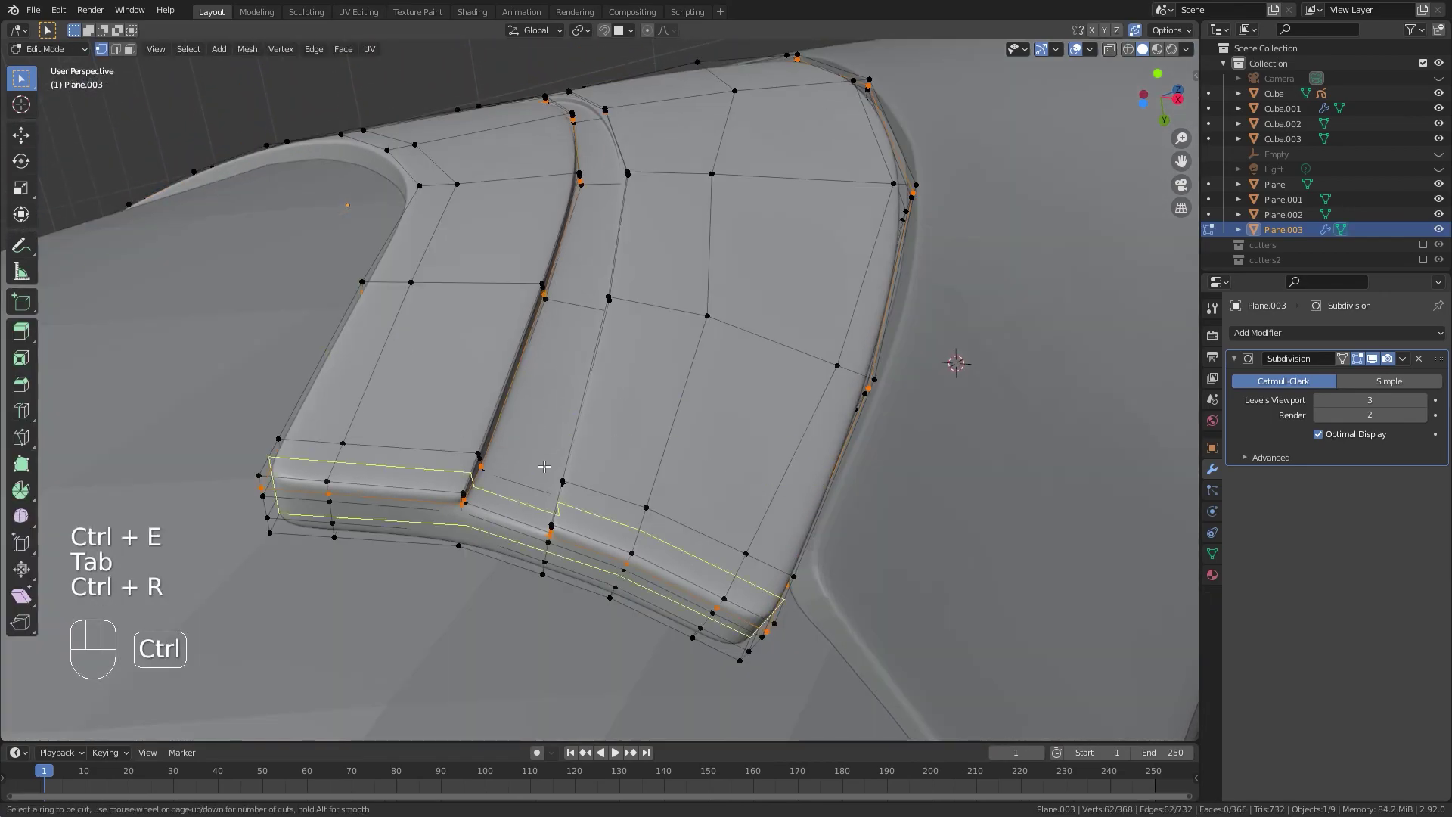
right_click(525, 469)
middle_click_drag(613, 310, 671, 264)
key("ctrl+z")
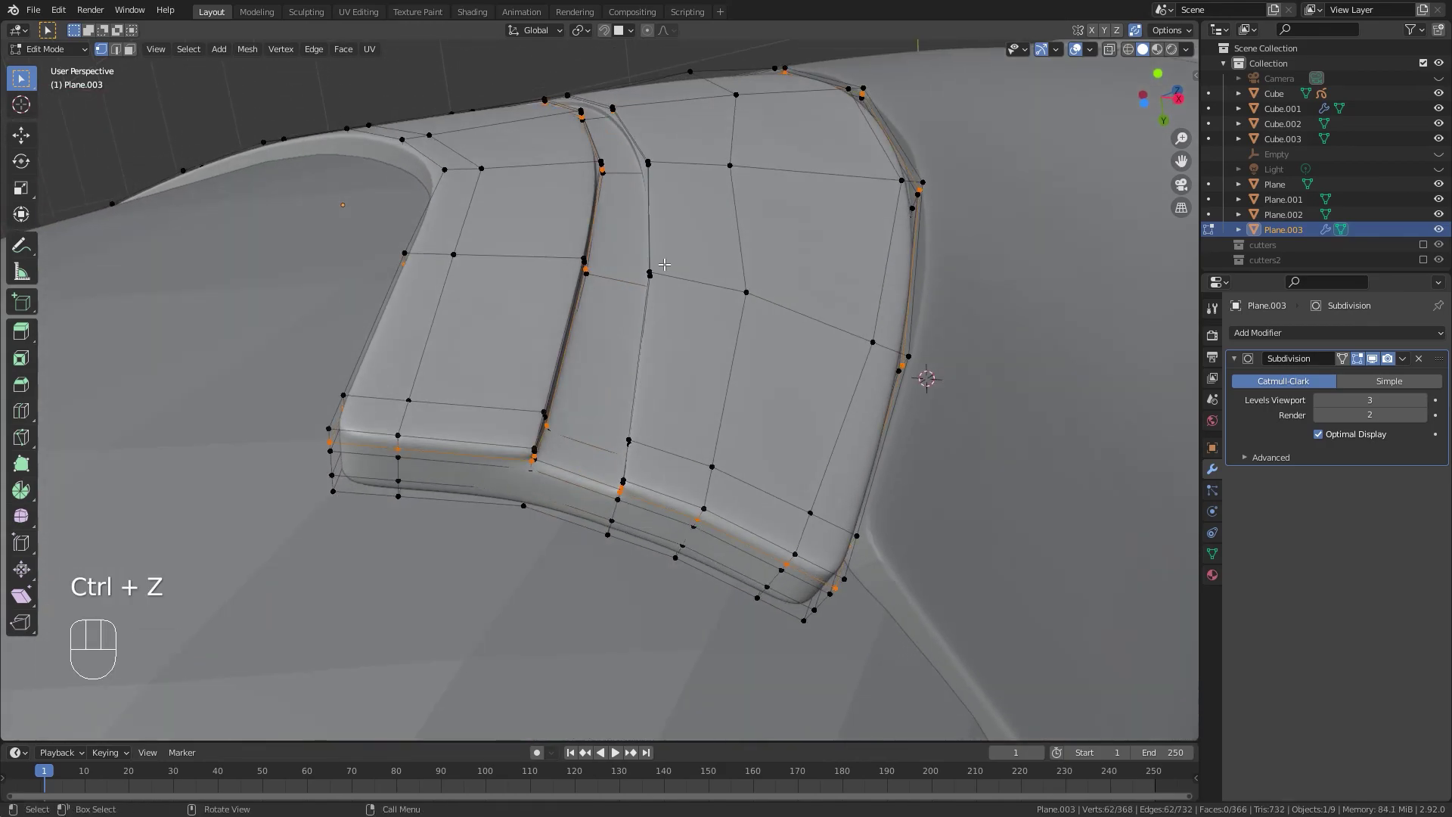
Examine how the belly piece sits on the torso from several angles in Object Mode.
scroll(664, 265, "down", 6)
key("Tab")
middle_click_drag(653, 163, 733, 549)
scroll(734, 549, "down", 5)
middle_click_drag(612, 378, 538, 197, "shift")
left_click(539, 196)
middle_click_drag(704, 426, 495, 526)
left_click(537, 473)
middle_click_drag(538, 473, 535, 410)
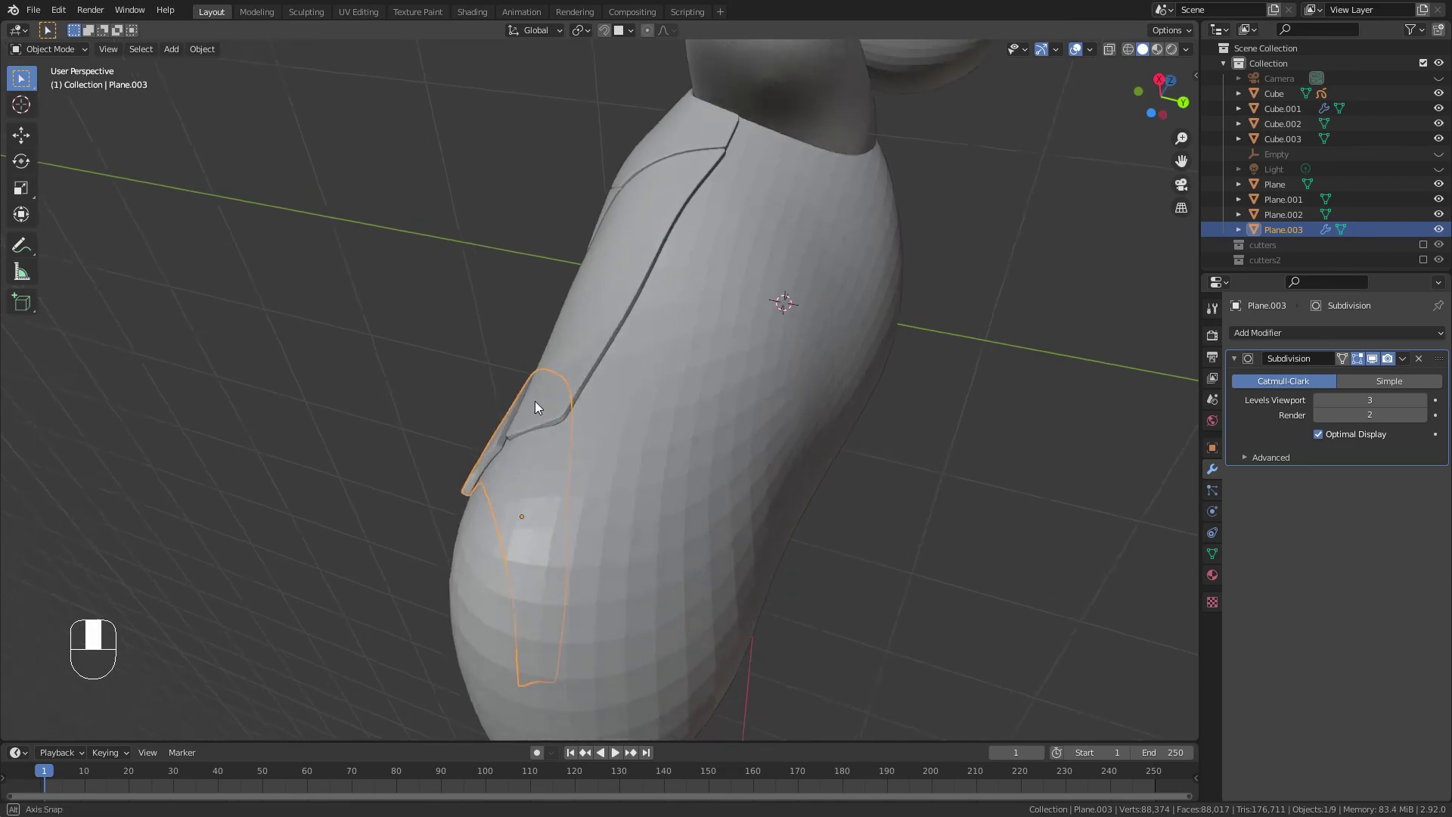
key("ctrl+Tab")
mouse_move(502, 487)
middle_mouse_down()
mouse_move(546, 475)
mouse_move(574, 435)
mouse_move(626, 422)
middle_mouse_up()
scroll(630, 427, "up", 5)
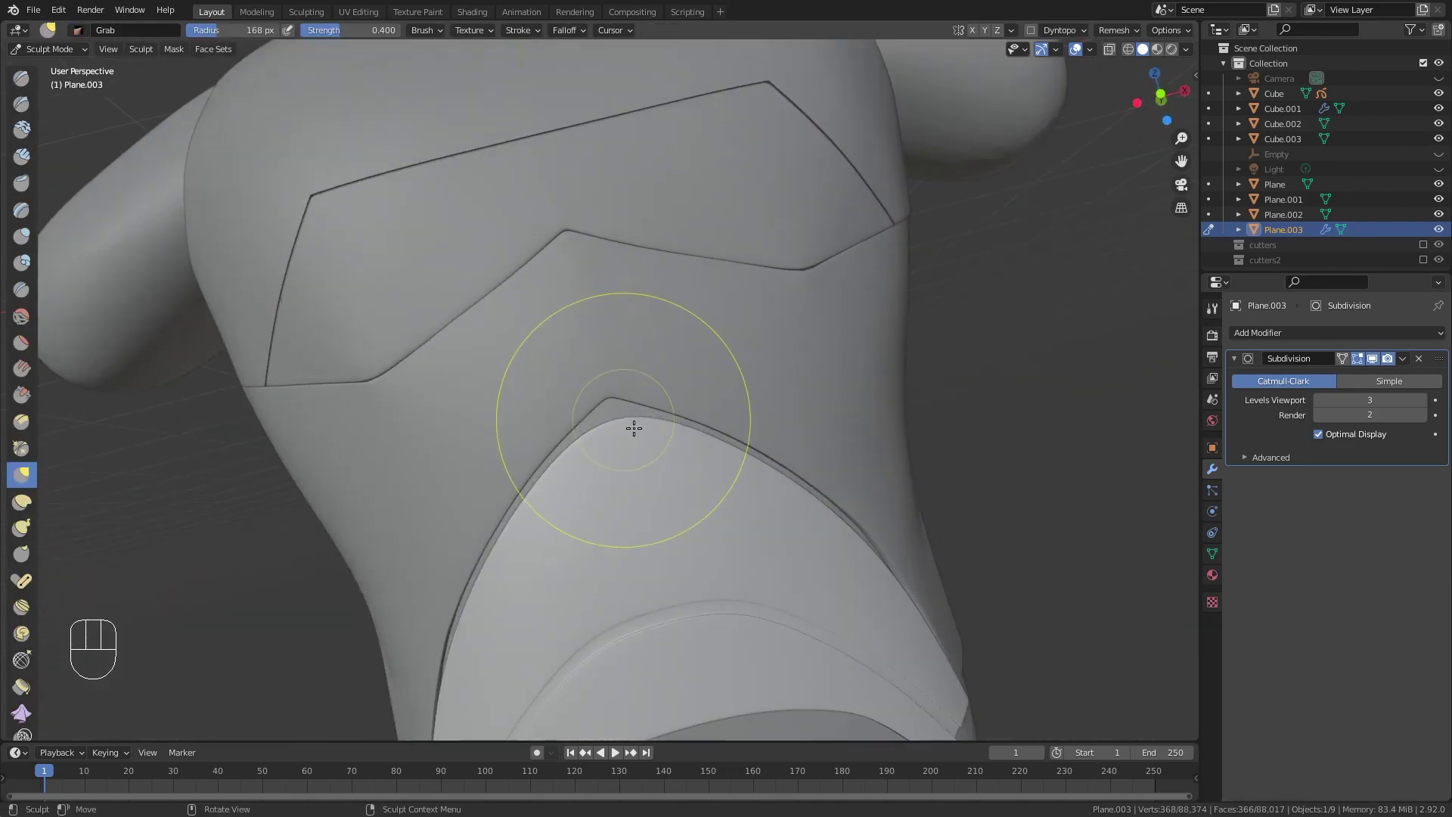
key("ctrl+Tab")
Add a centred edge loop just right of the belly piece's peak and edge-slide its upper vertices towards the peak by about 0.71.
scroll(683, 461, "down", 4)
key("Tab")
scroll(656, 523, "up", 4)
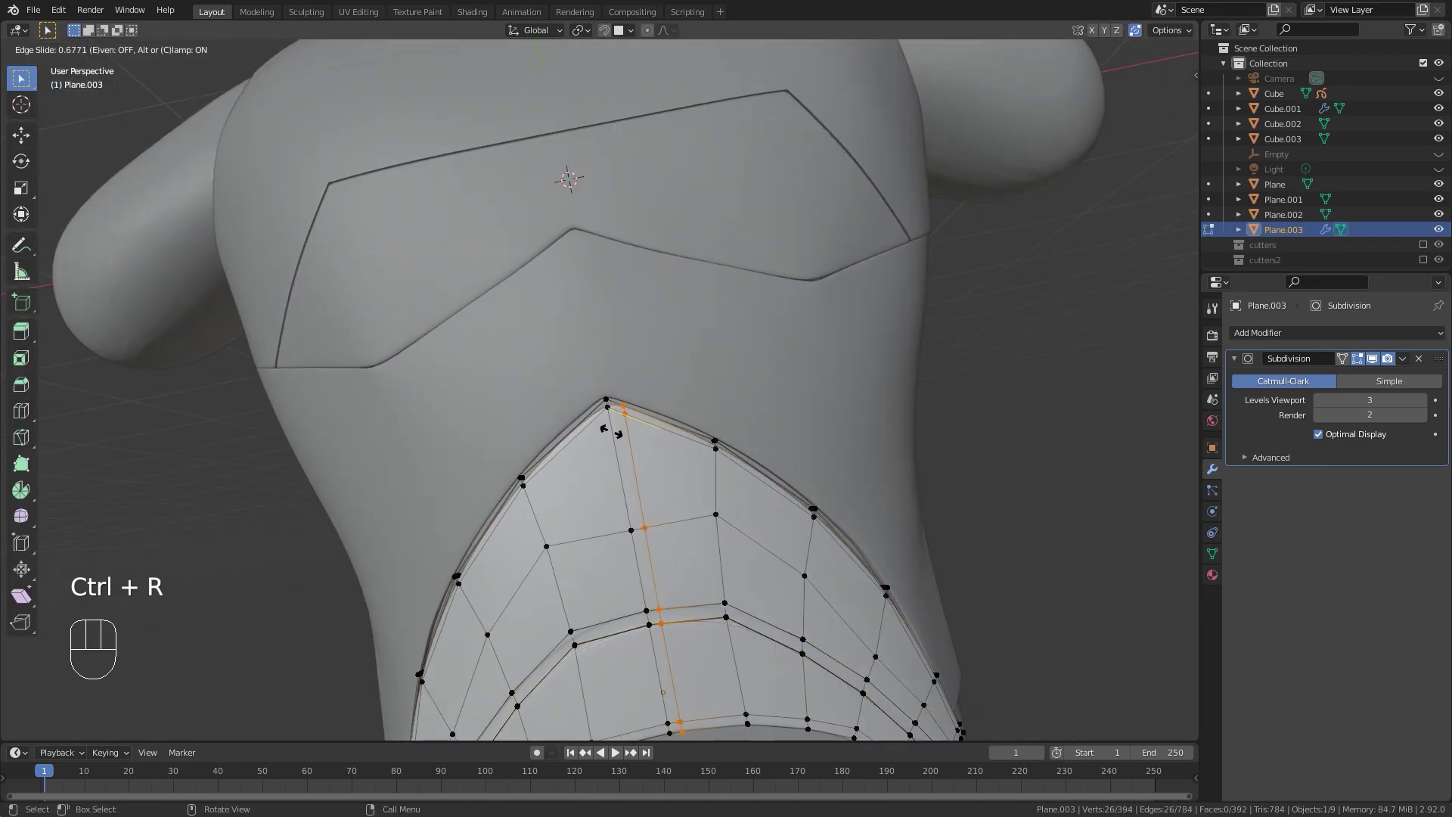
right_click(632, 437)
left_click_drag(685, 424, 693, 444)
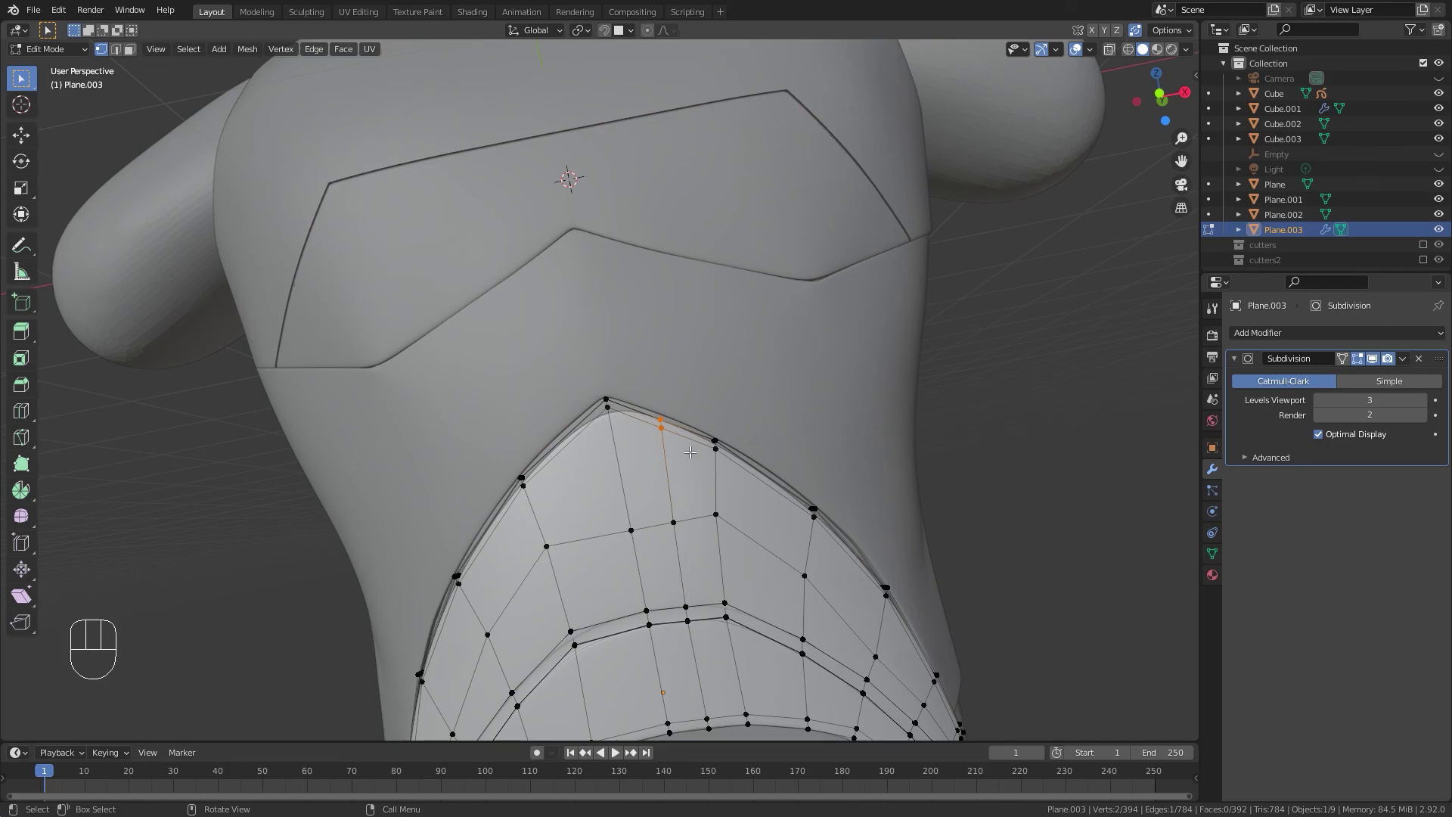
key("alt+z")
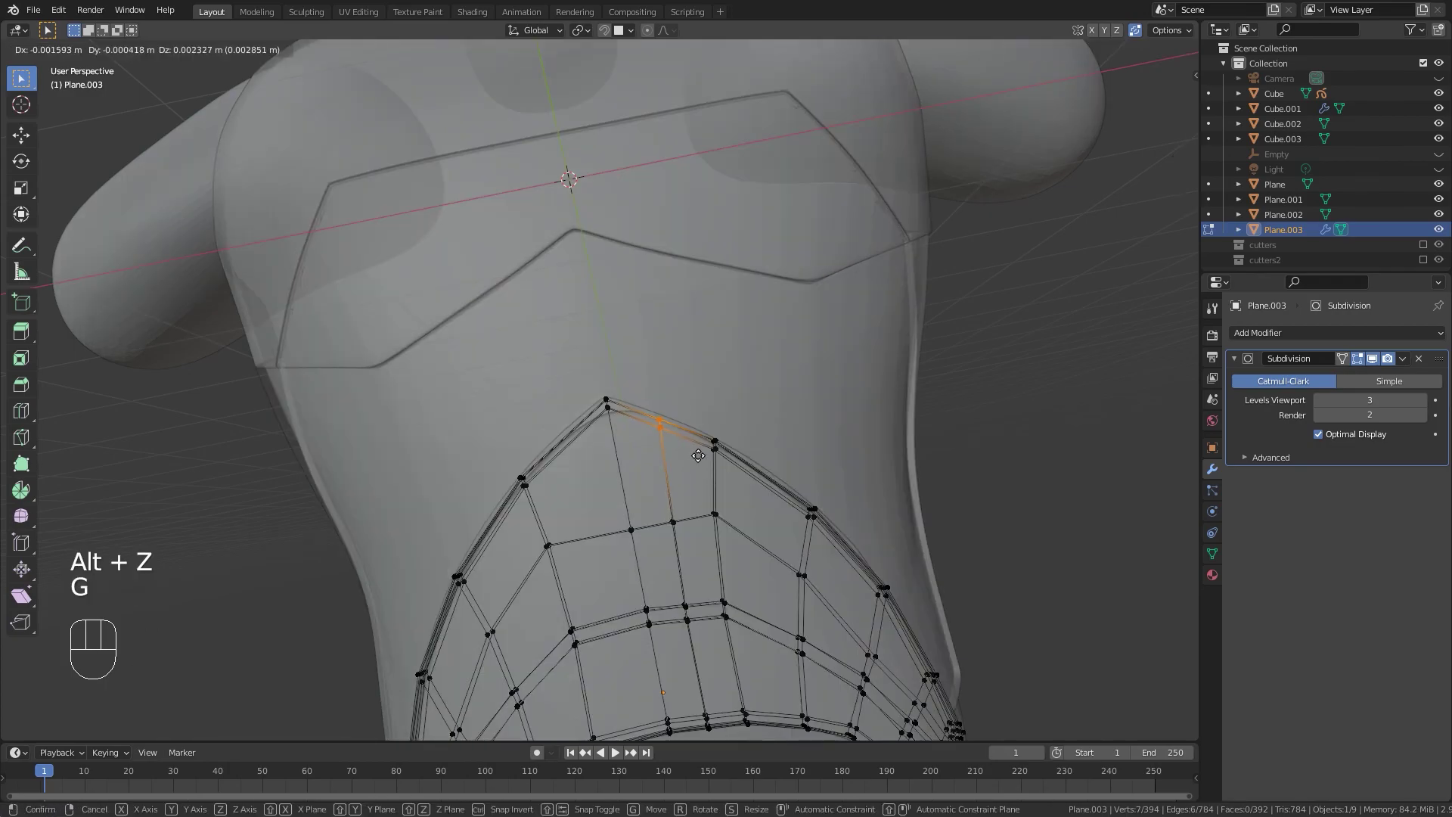
left_click(607, 492)
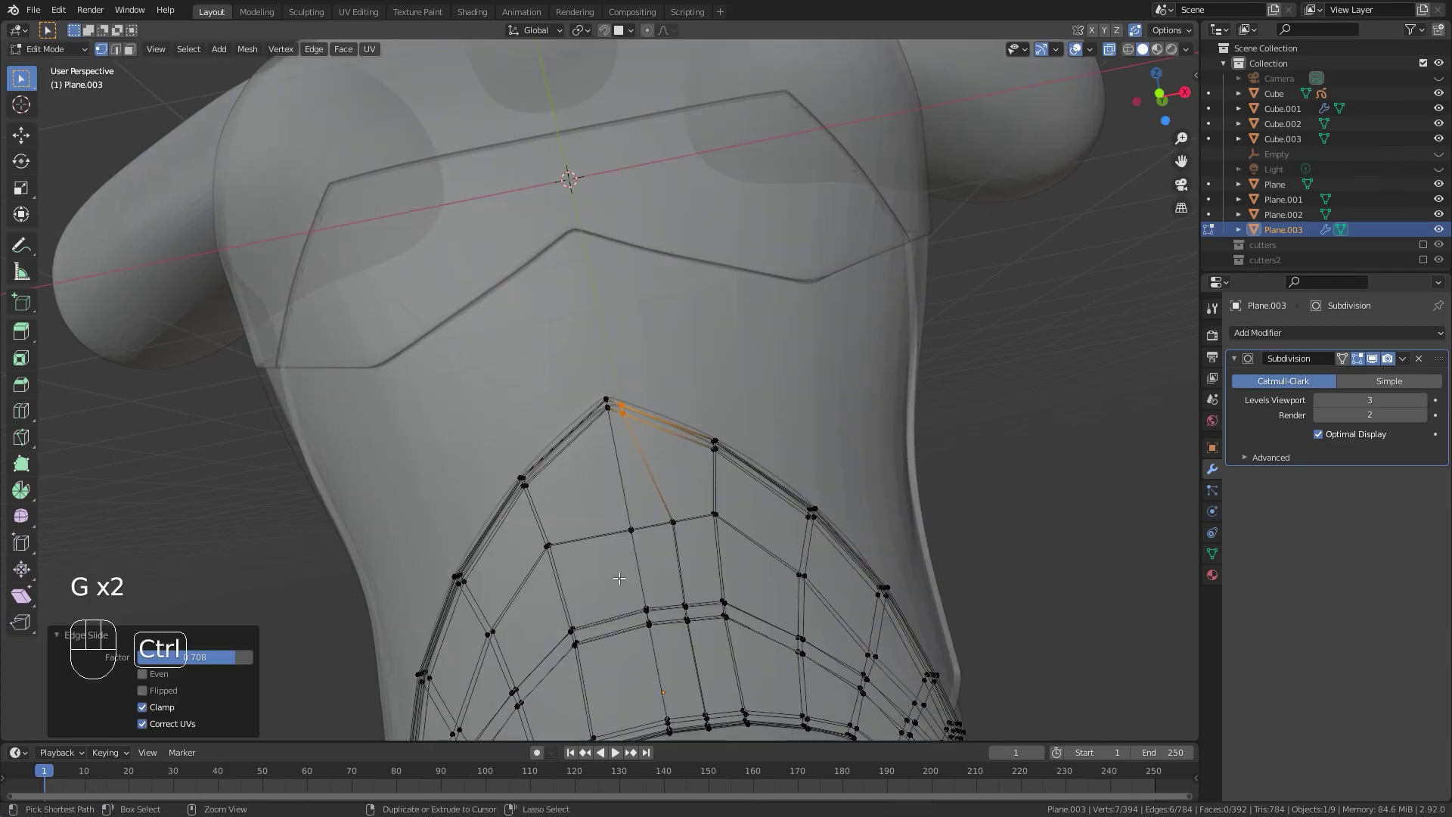
Add a centred edge loop just left of the belly piece's peak and edge-slide its upper vertices towards the peak by about 0.69.
right_click(591, 450)
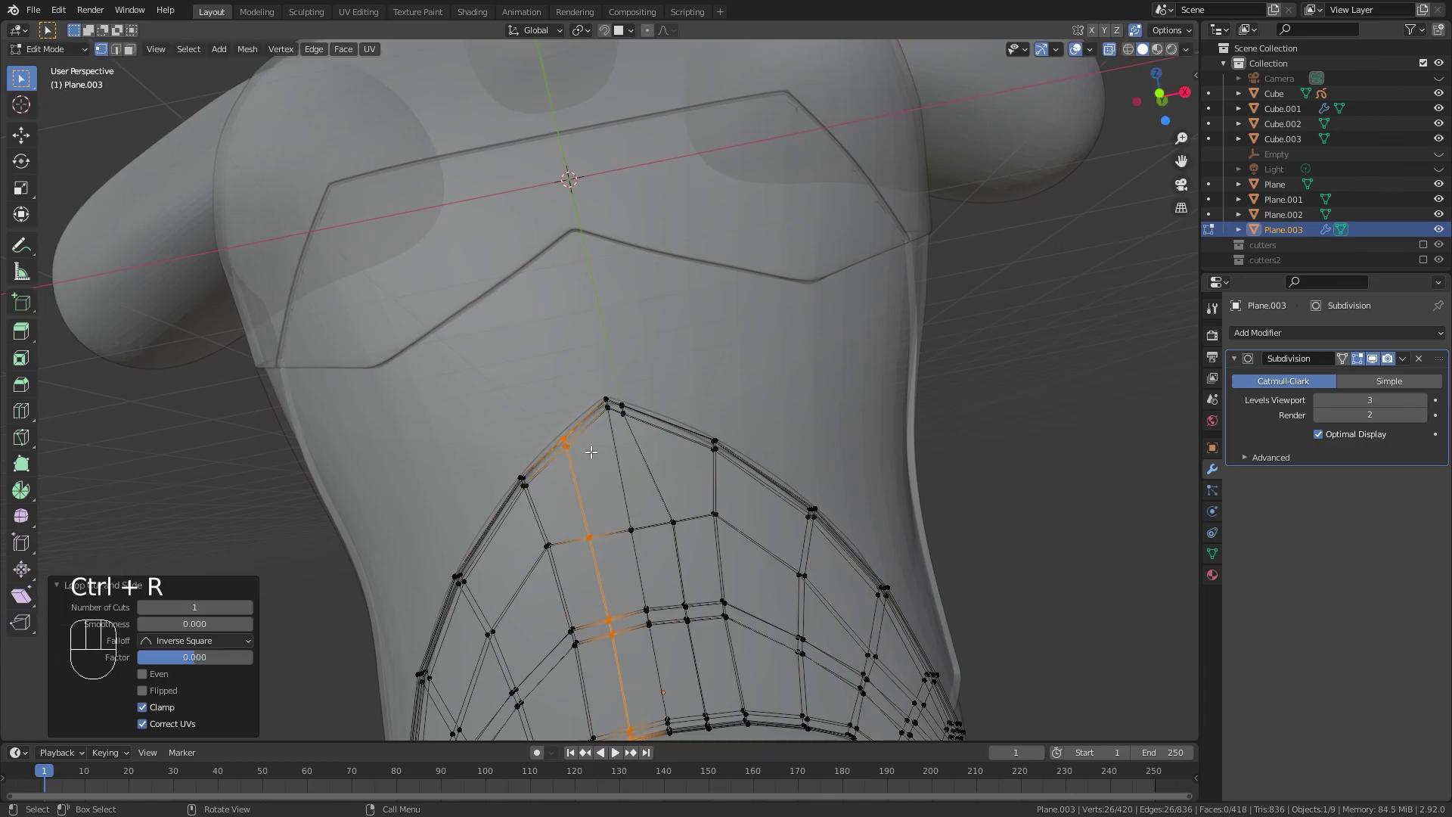
left_click(573, 470)
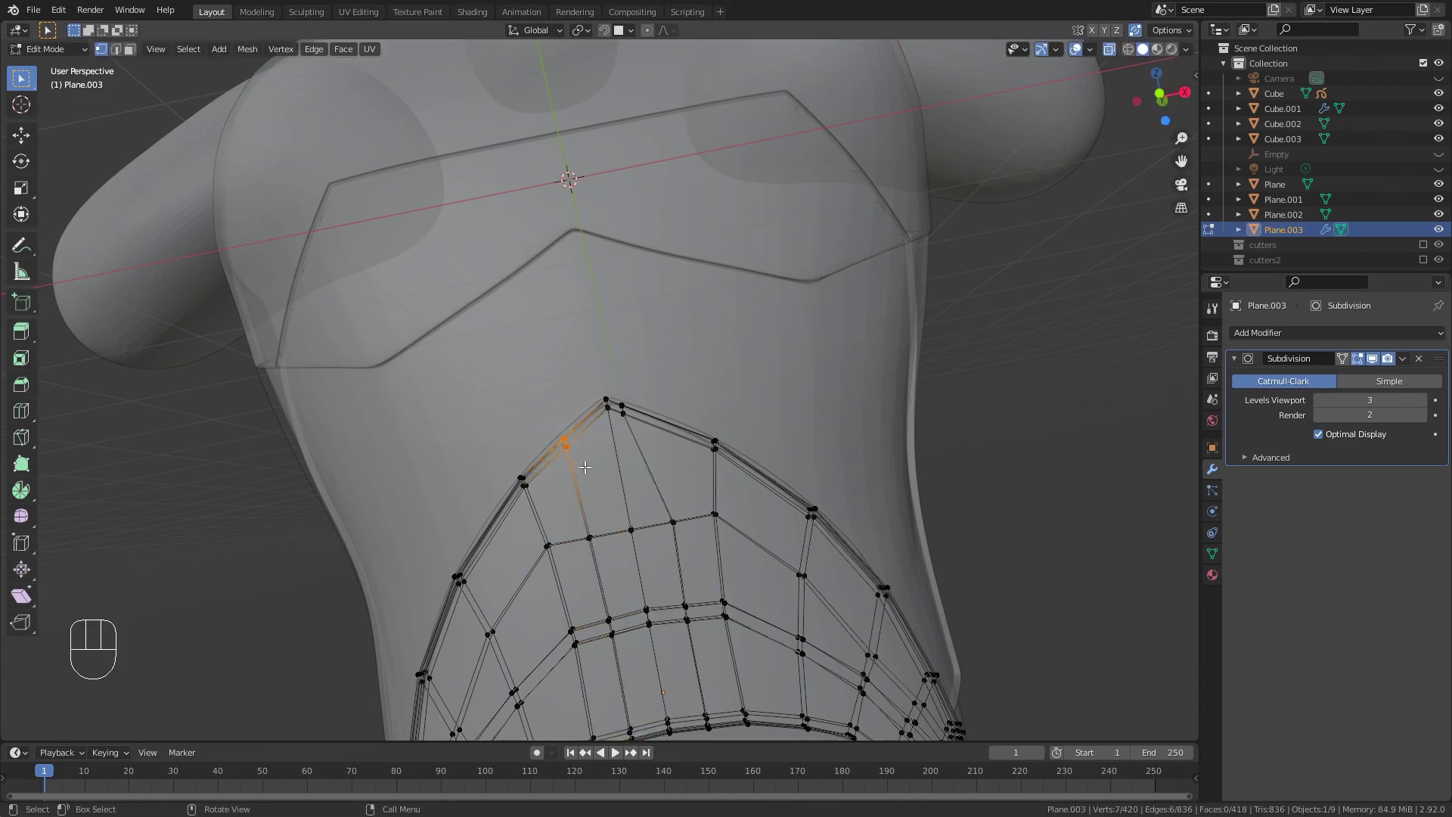
left_click(612, 437)
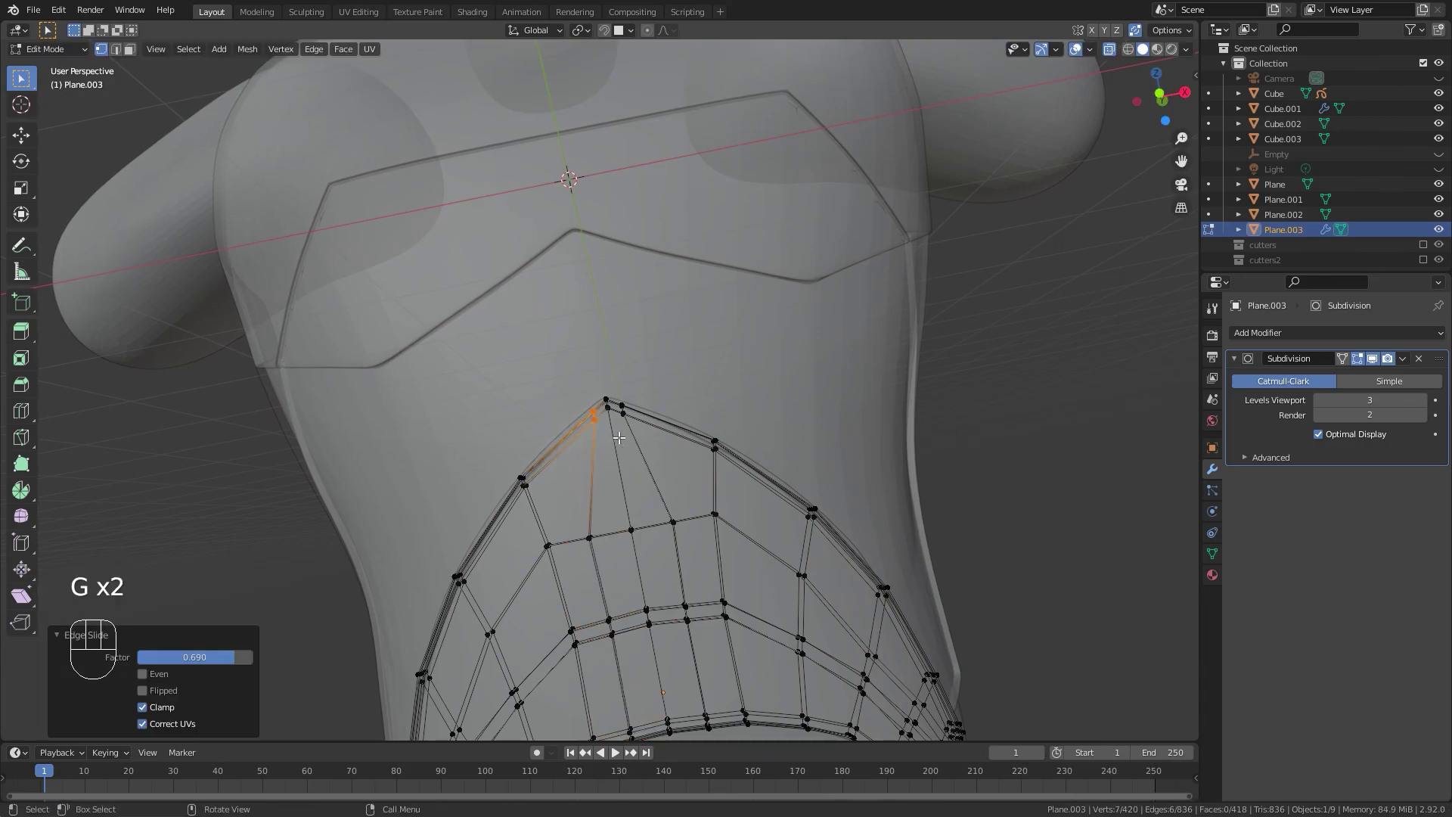
left_click(998, 404)
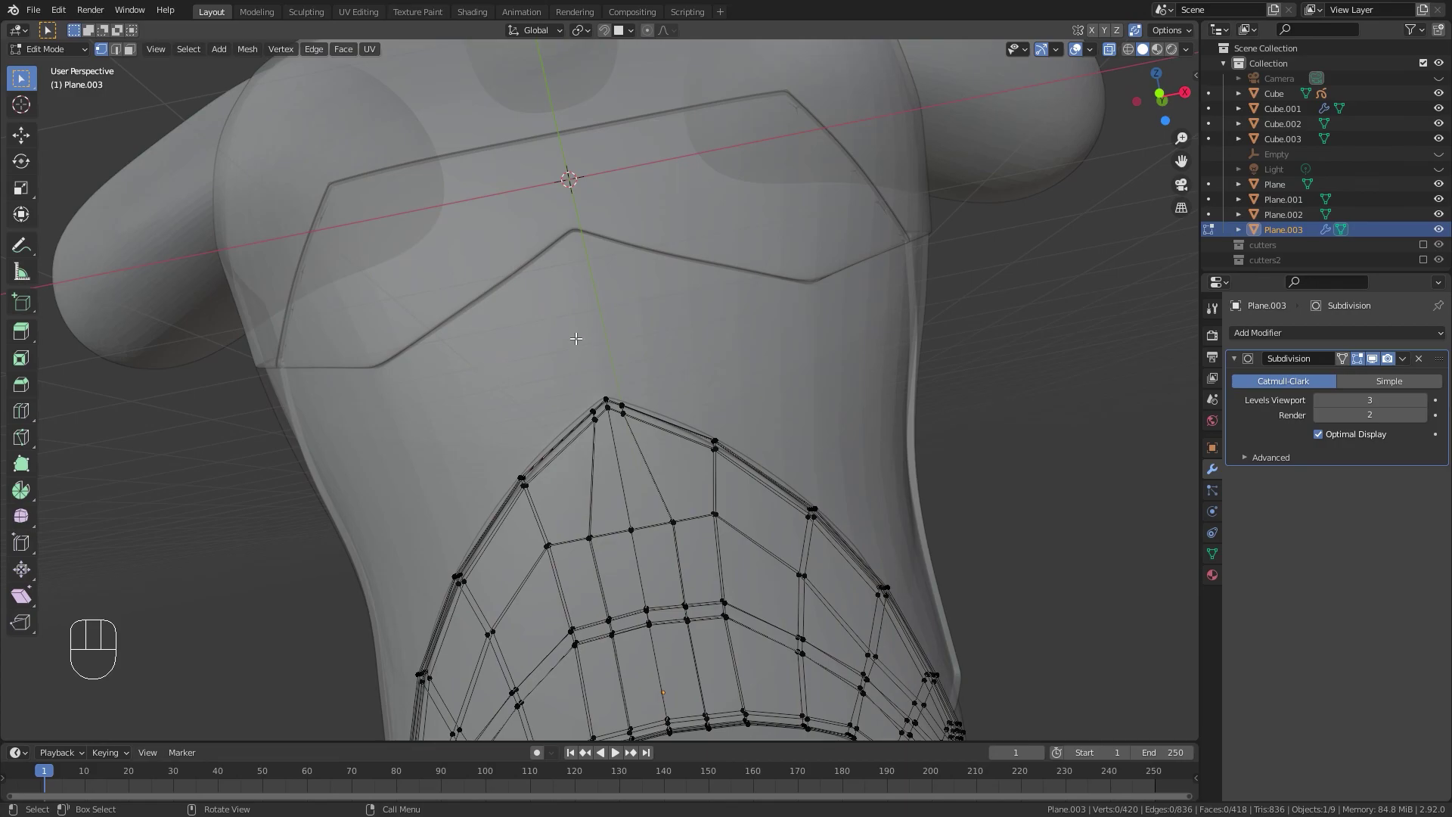
Inspect the belly piece's mesh, and view the whole torso in Object Mode to check the sharpened peak.
scroll(574, 340, "down", 4)
middle_click_drag(447, 401, 564, 302, "shift")
scroll(571, 393, "up", 5)
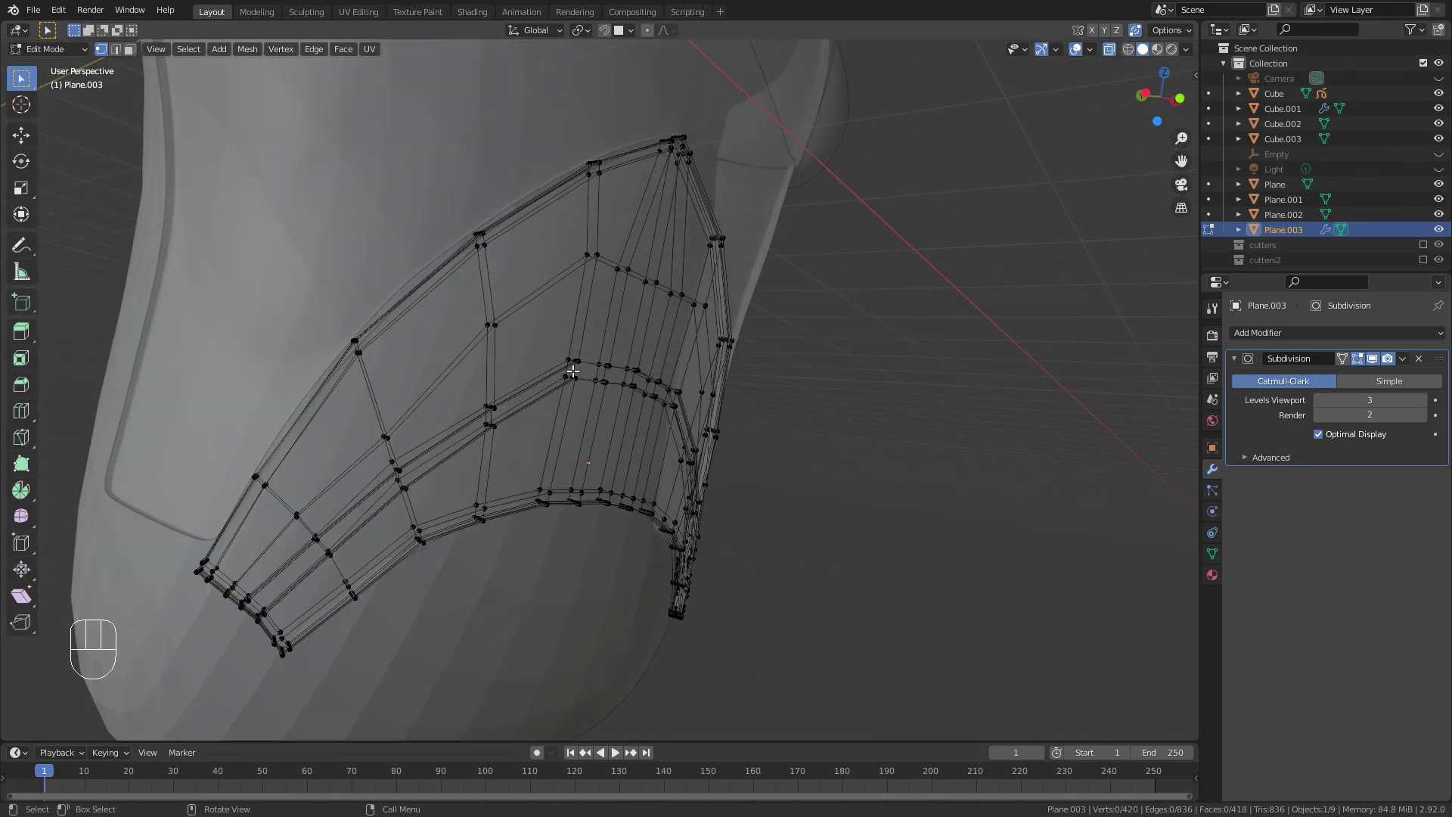
key("Tab")
scroll(543, 247, "down", 5)
middle_click_drag(576, 354, 771, 425)
middle_click_drag(877, 440, 676, 468)
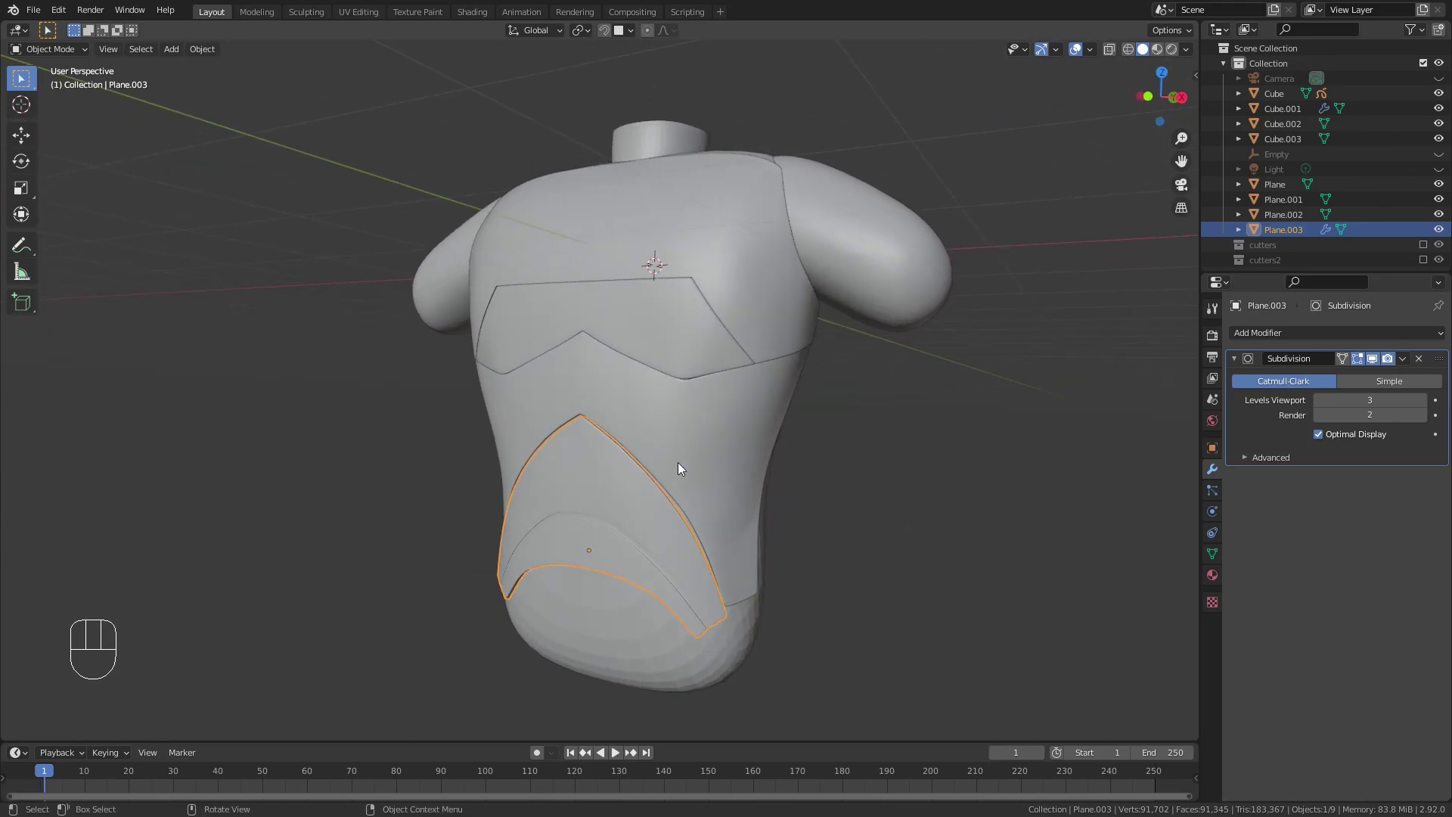